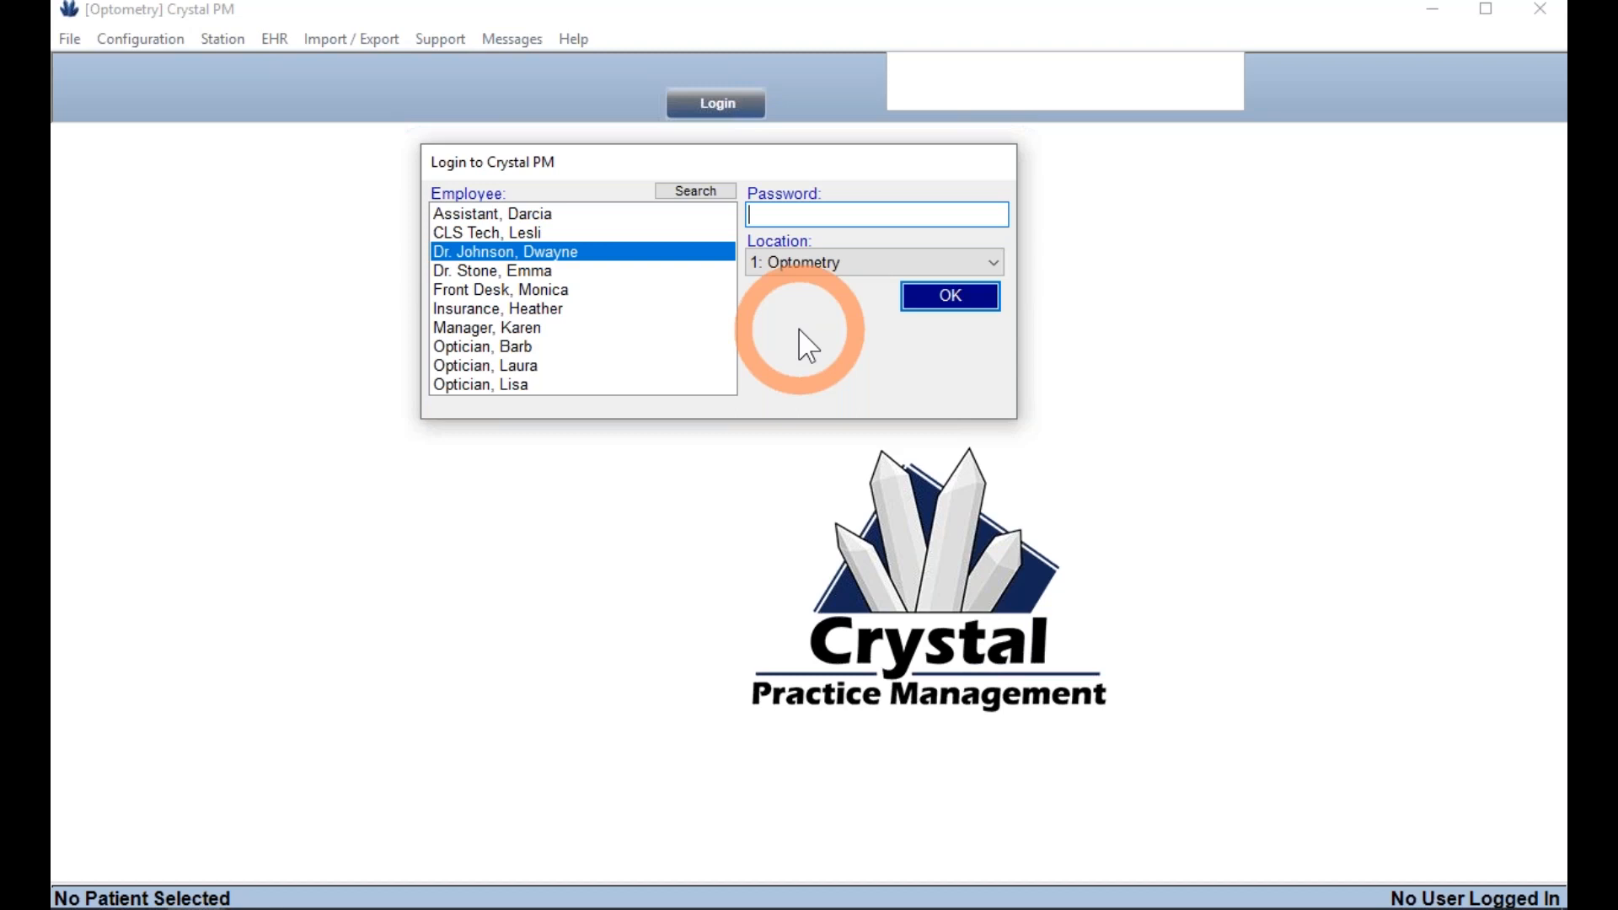
- Log in with Location 1: Optometry to reach the daily task list
click(860, 265)
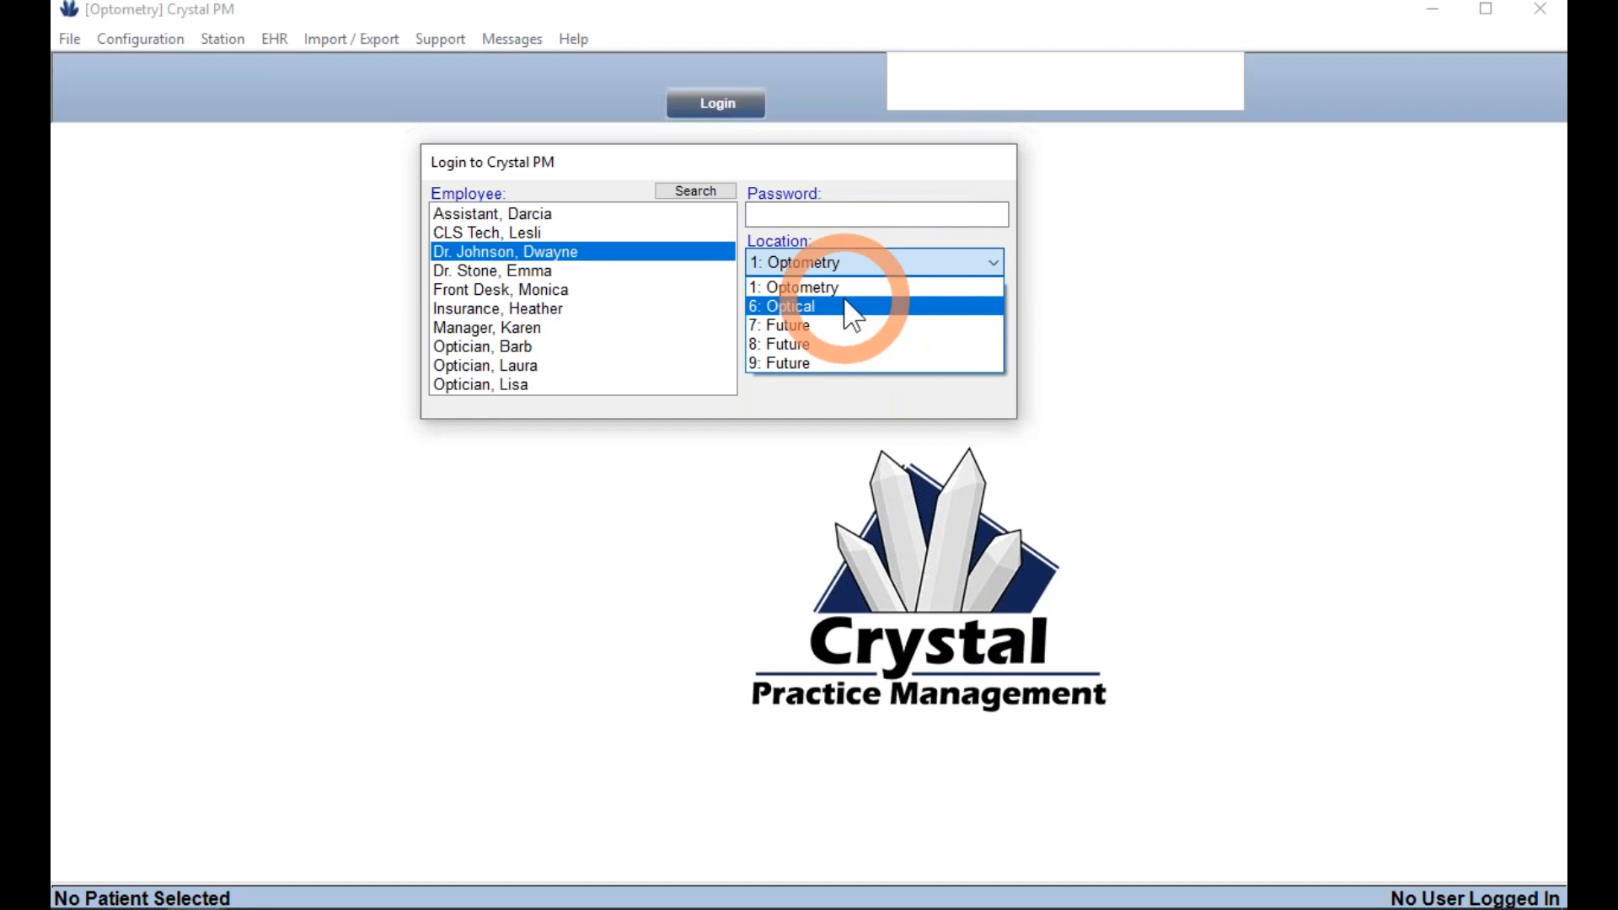
click(852, 309)
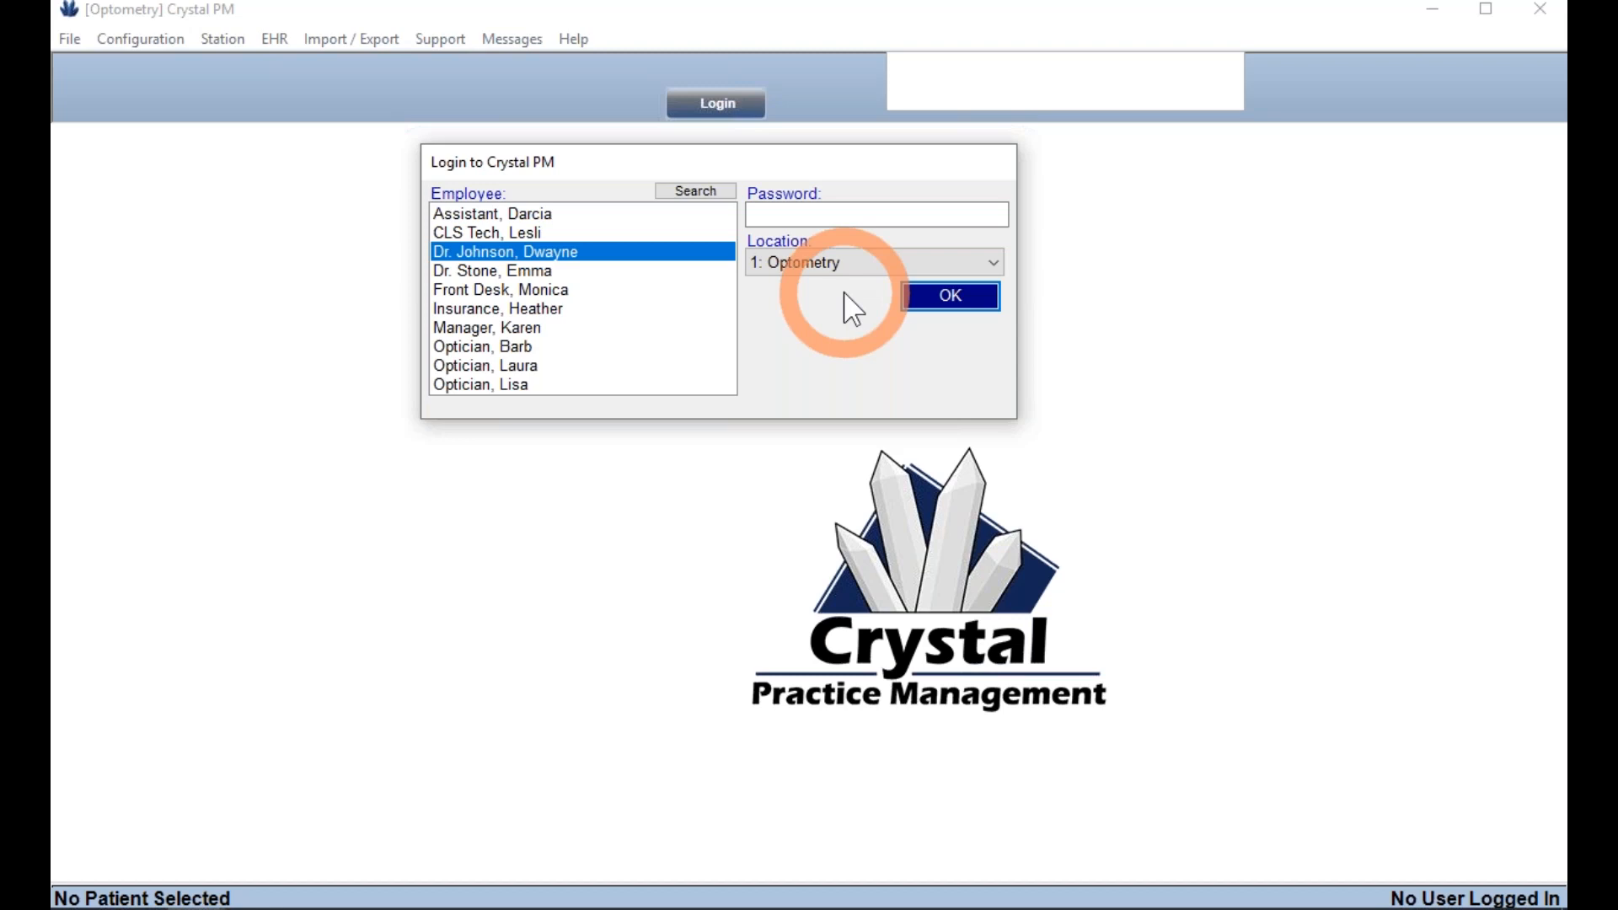
click(945, 305)
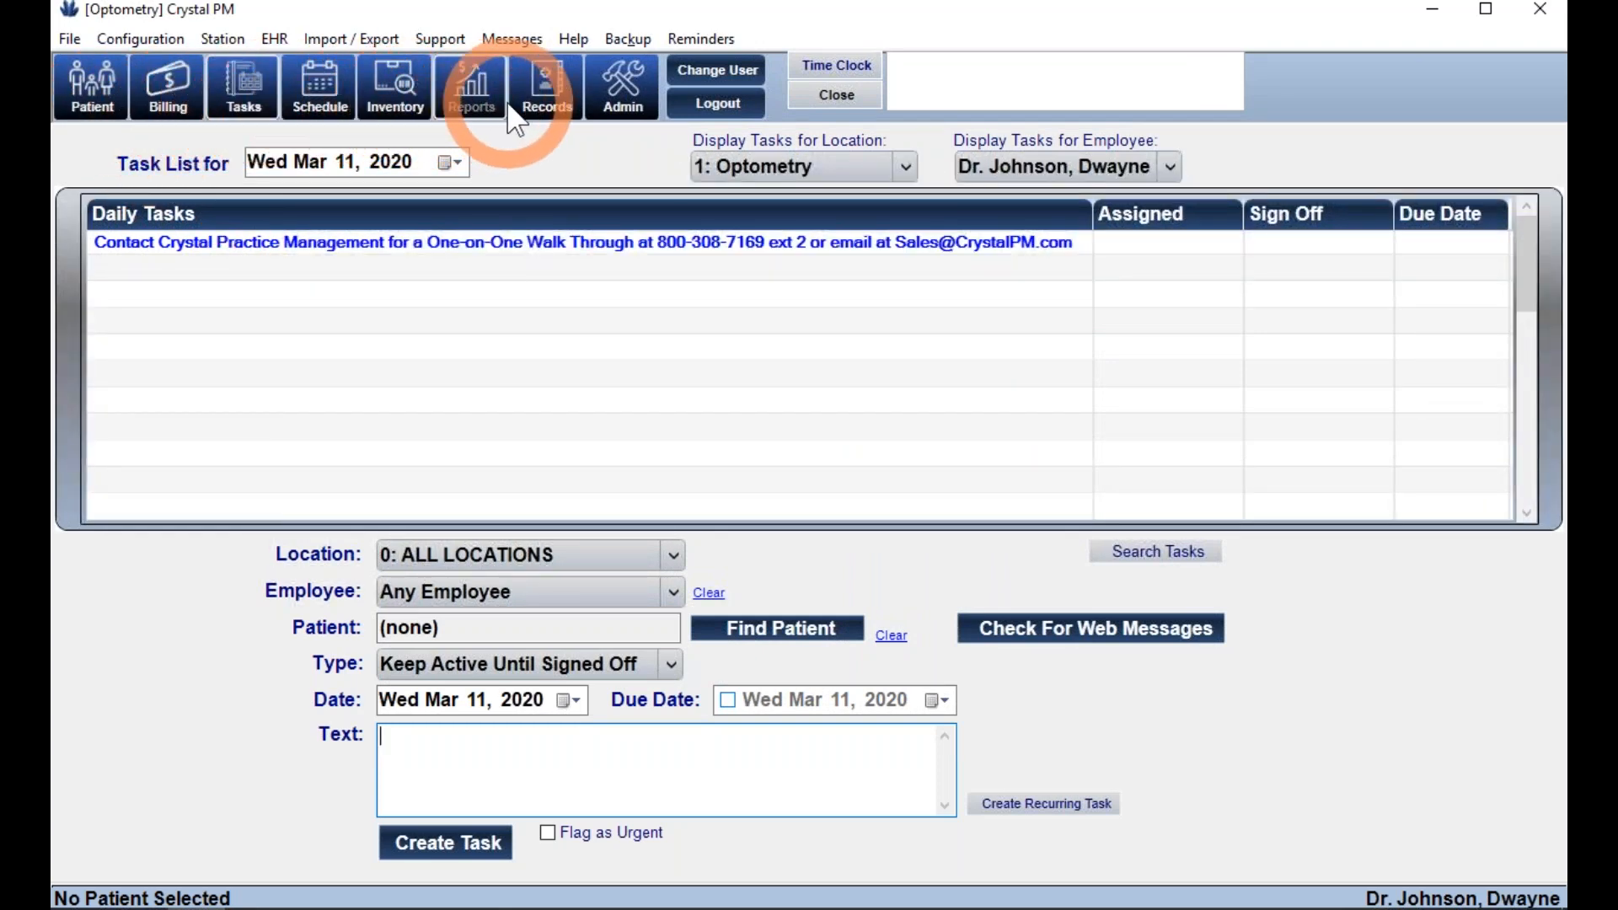
- Leave the Wed Mar 11, 2020 task list and open the Schedule view
click(602, 110)
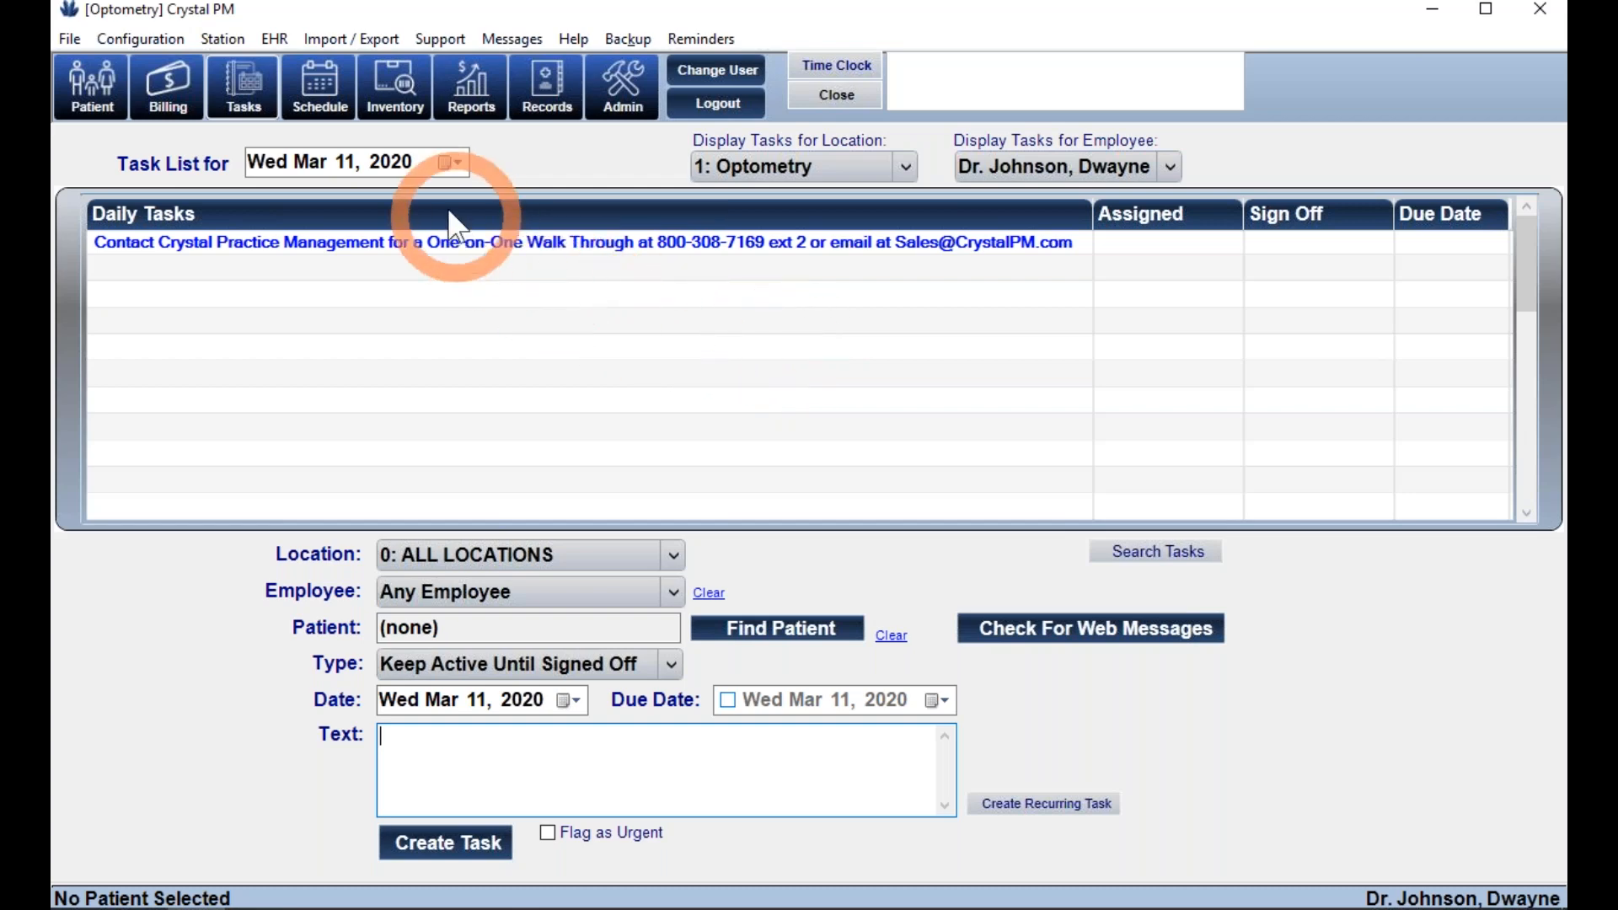
click(326, 100)
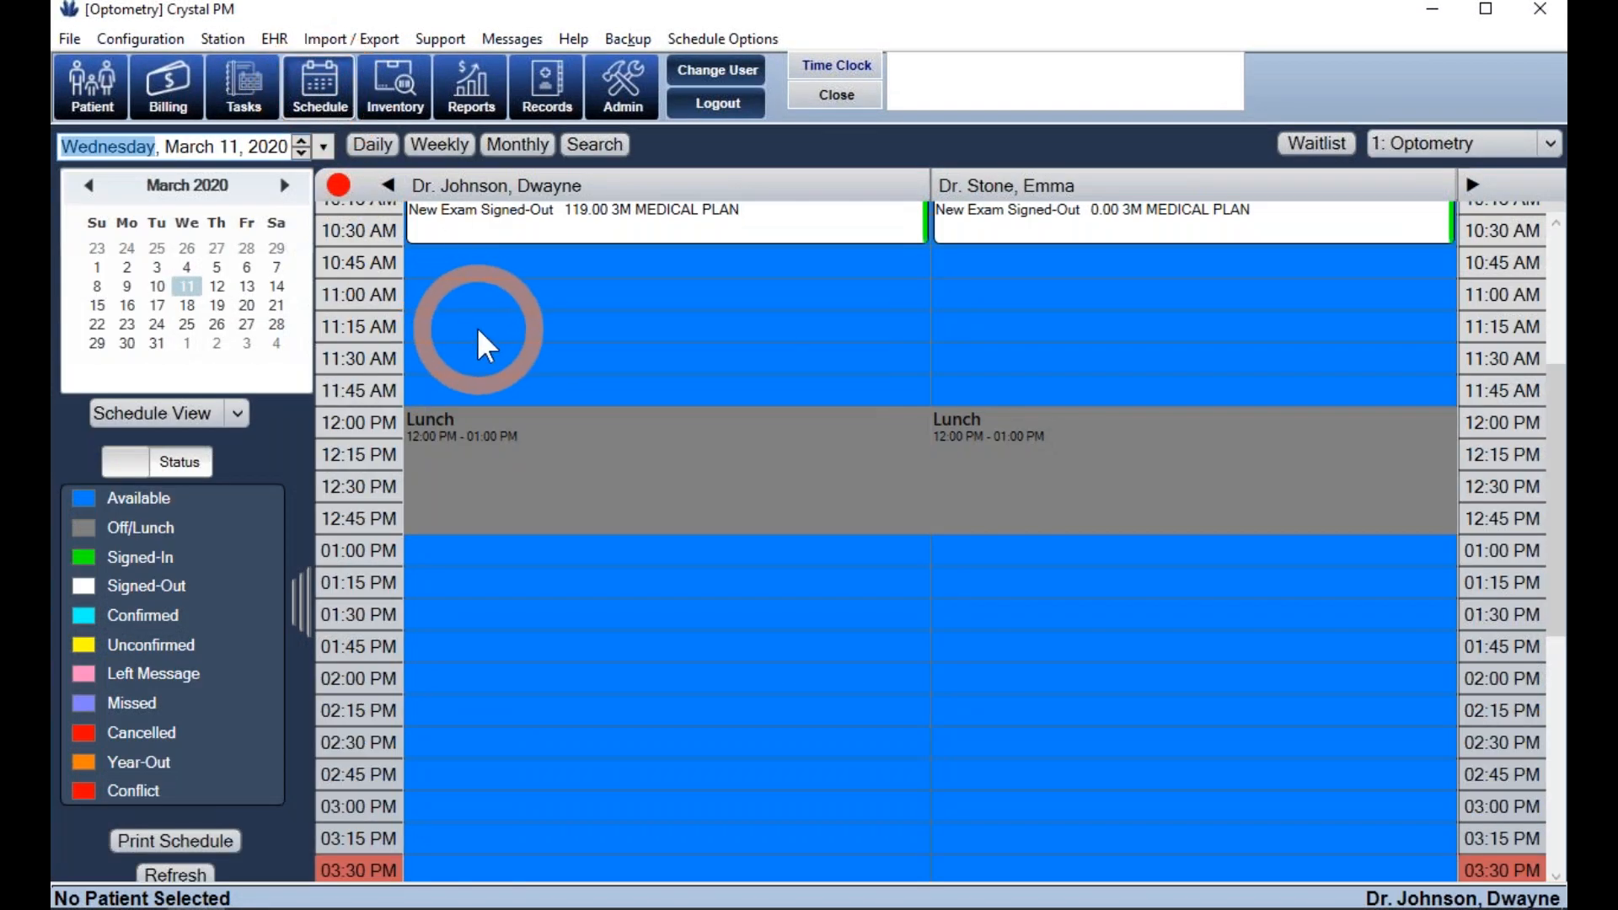
- View the day schedules for March 17 and March 19 from the mini calendar
scroll(477, 327, up, 3)
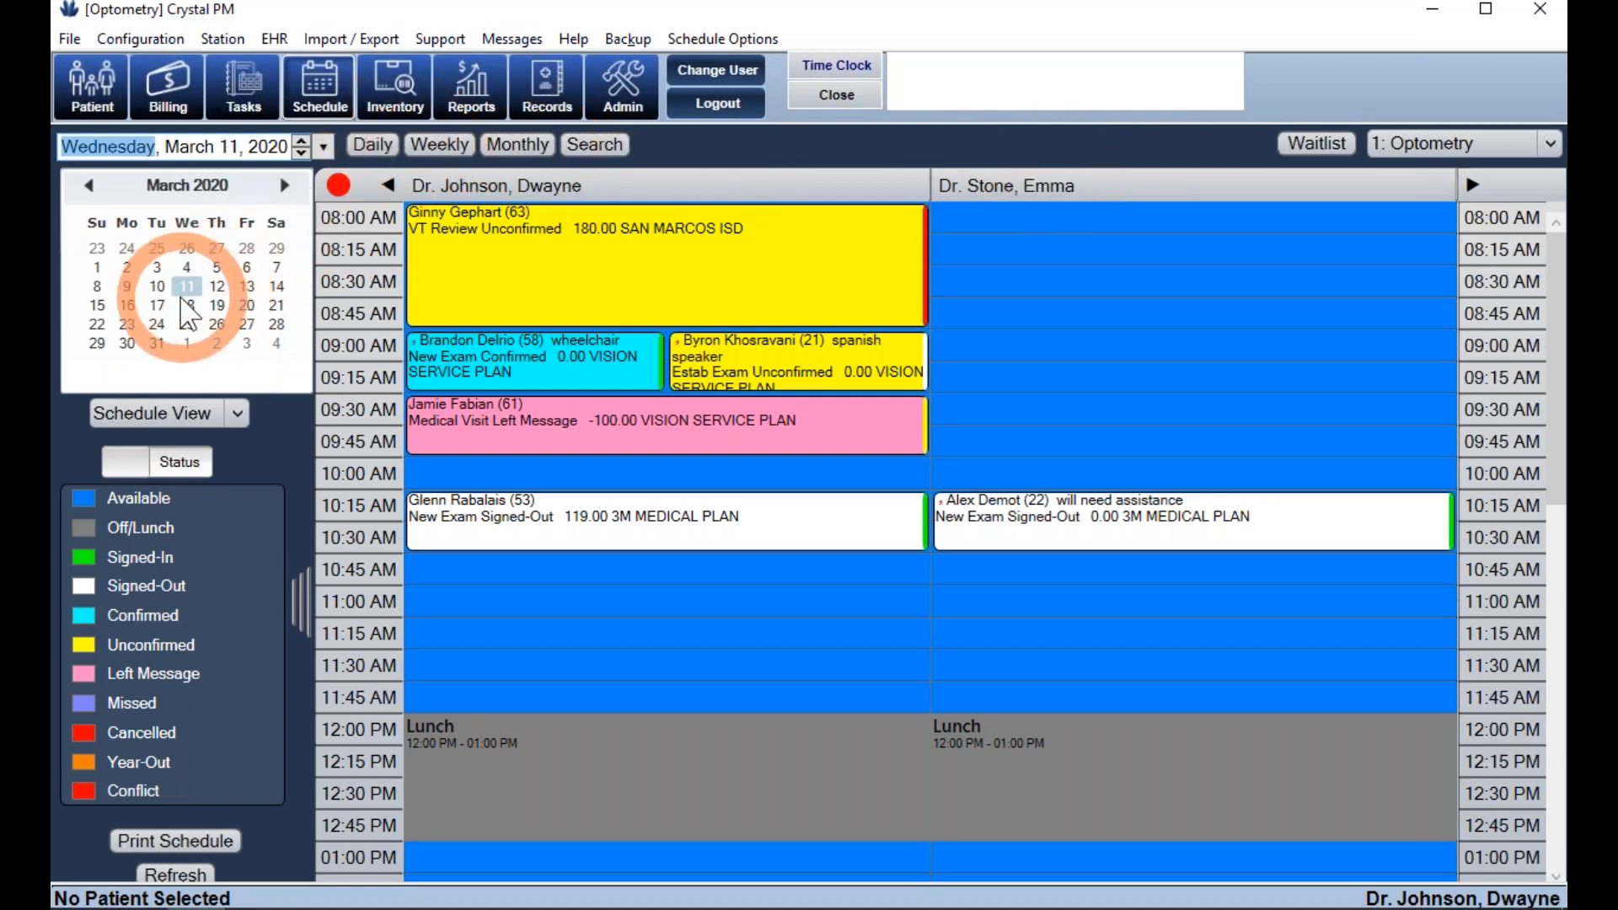
click(155, 309)
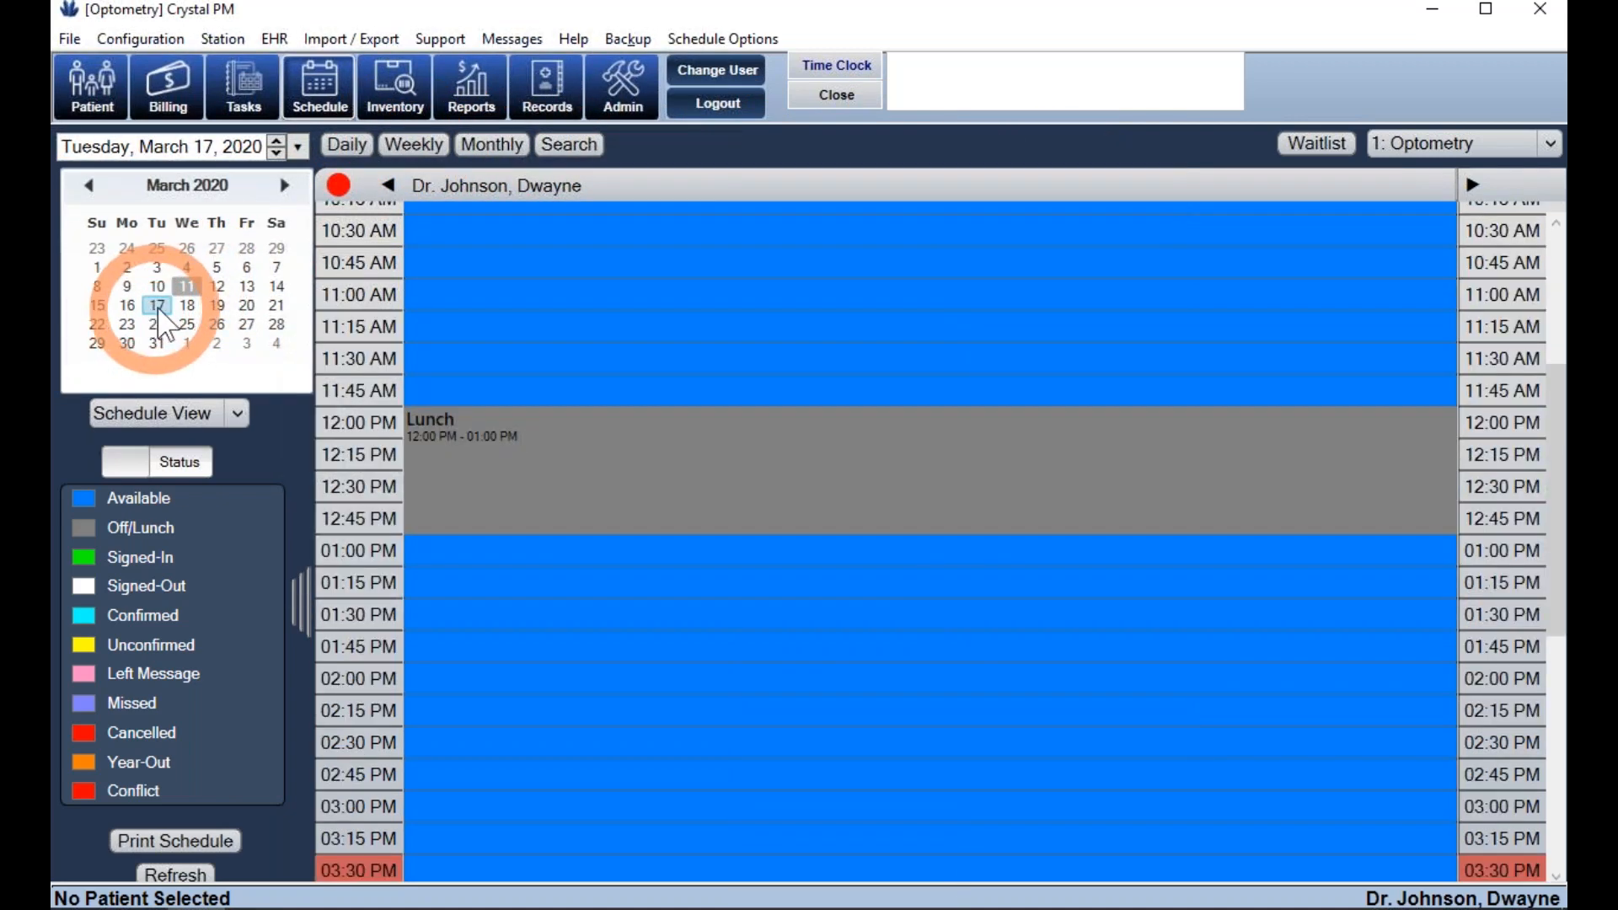
scroll(578, 318, up, 3)
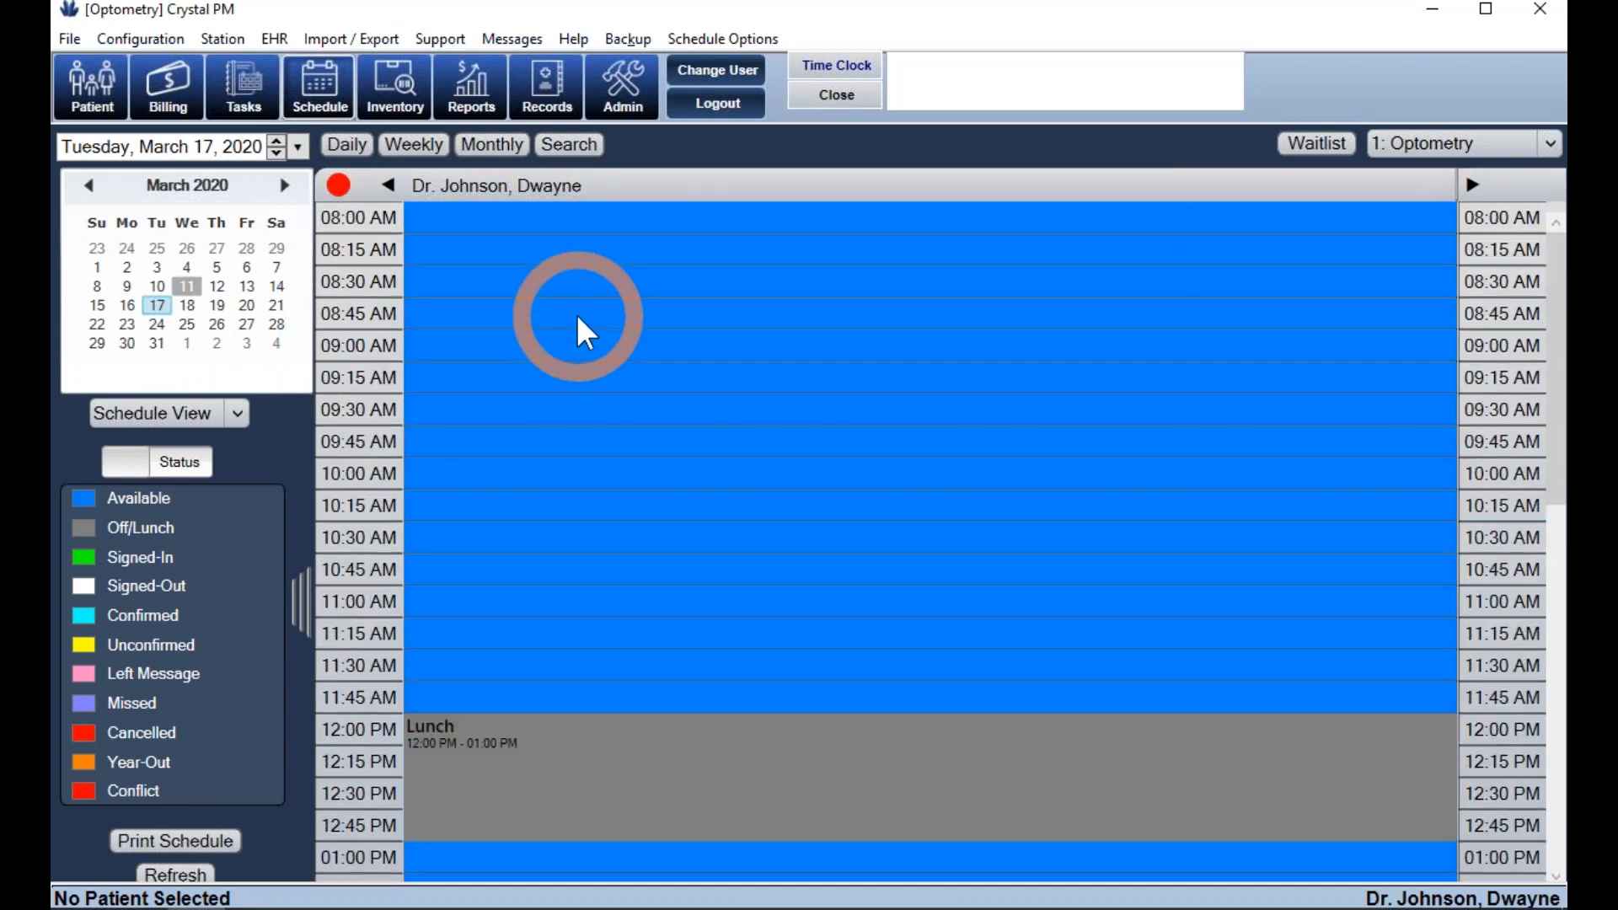
click(216, 307)
scroll(881, 286, up, 3)
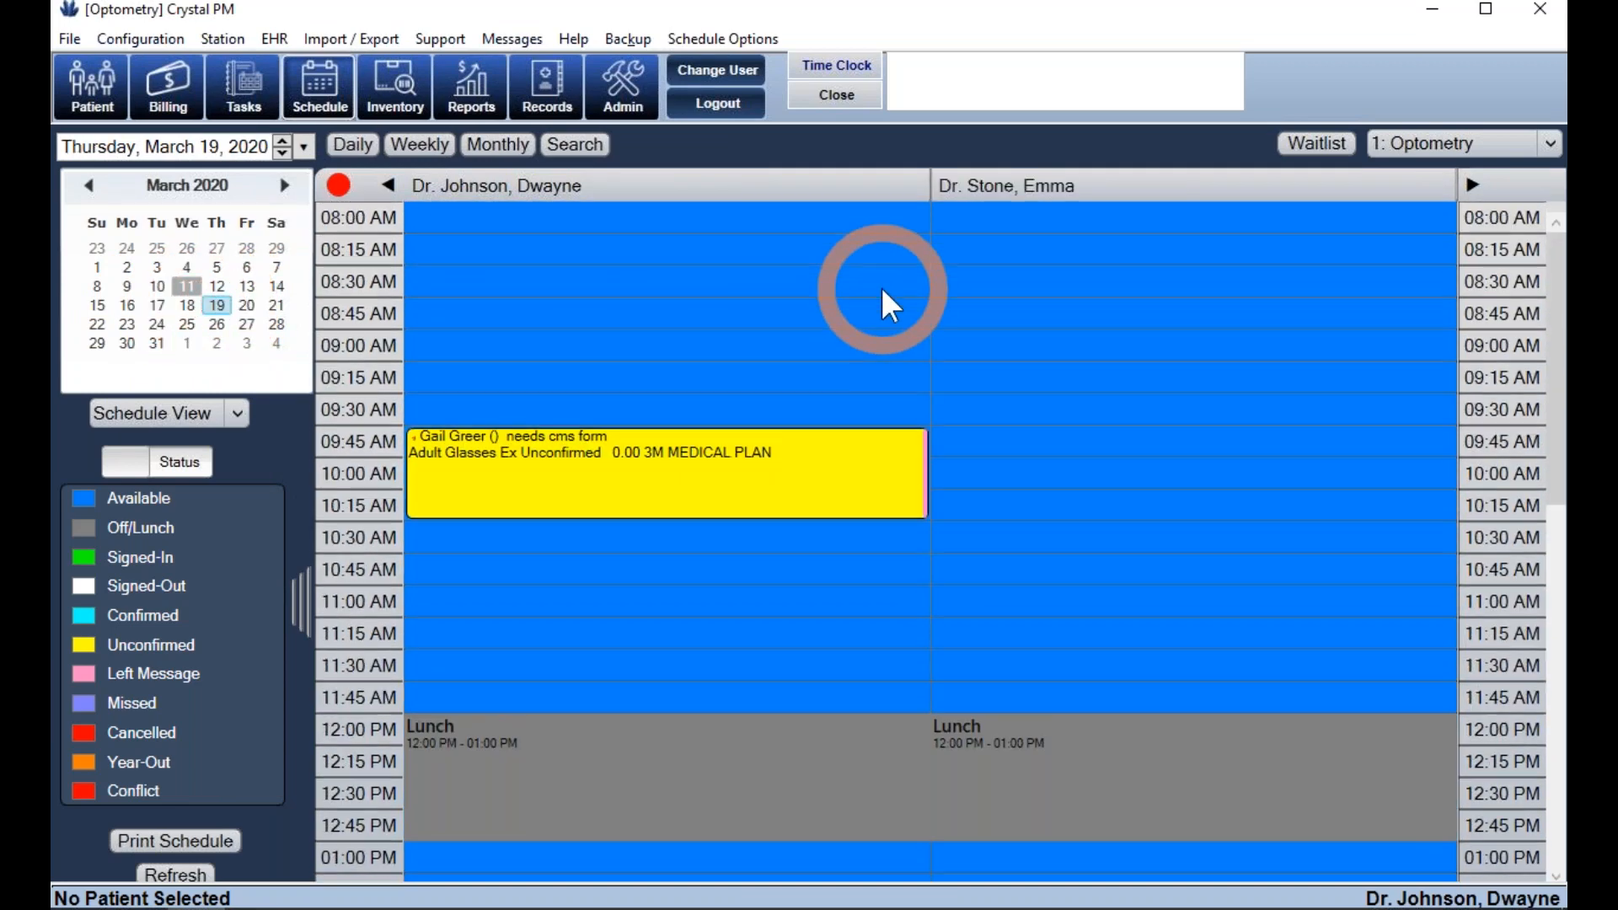
- Switch to the Weekly and Monthly views, then bring up the availability Search
click(419, 145)
scroll(843, 377, up, 4)
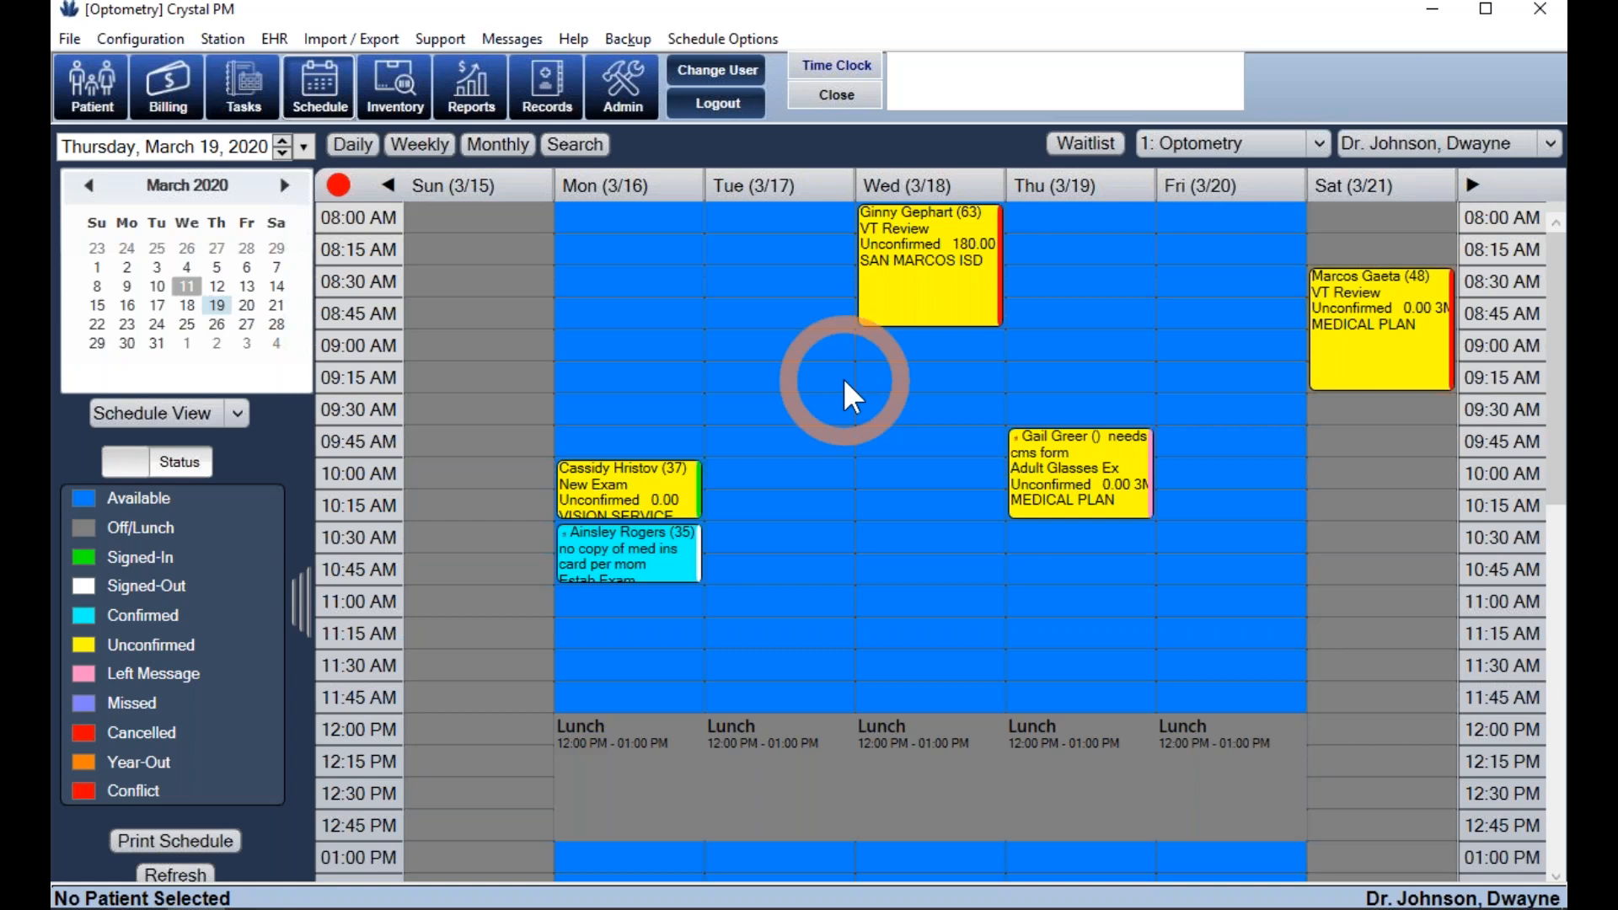
click(1421, 148)
click(1423, 153)
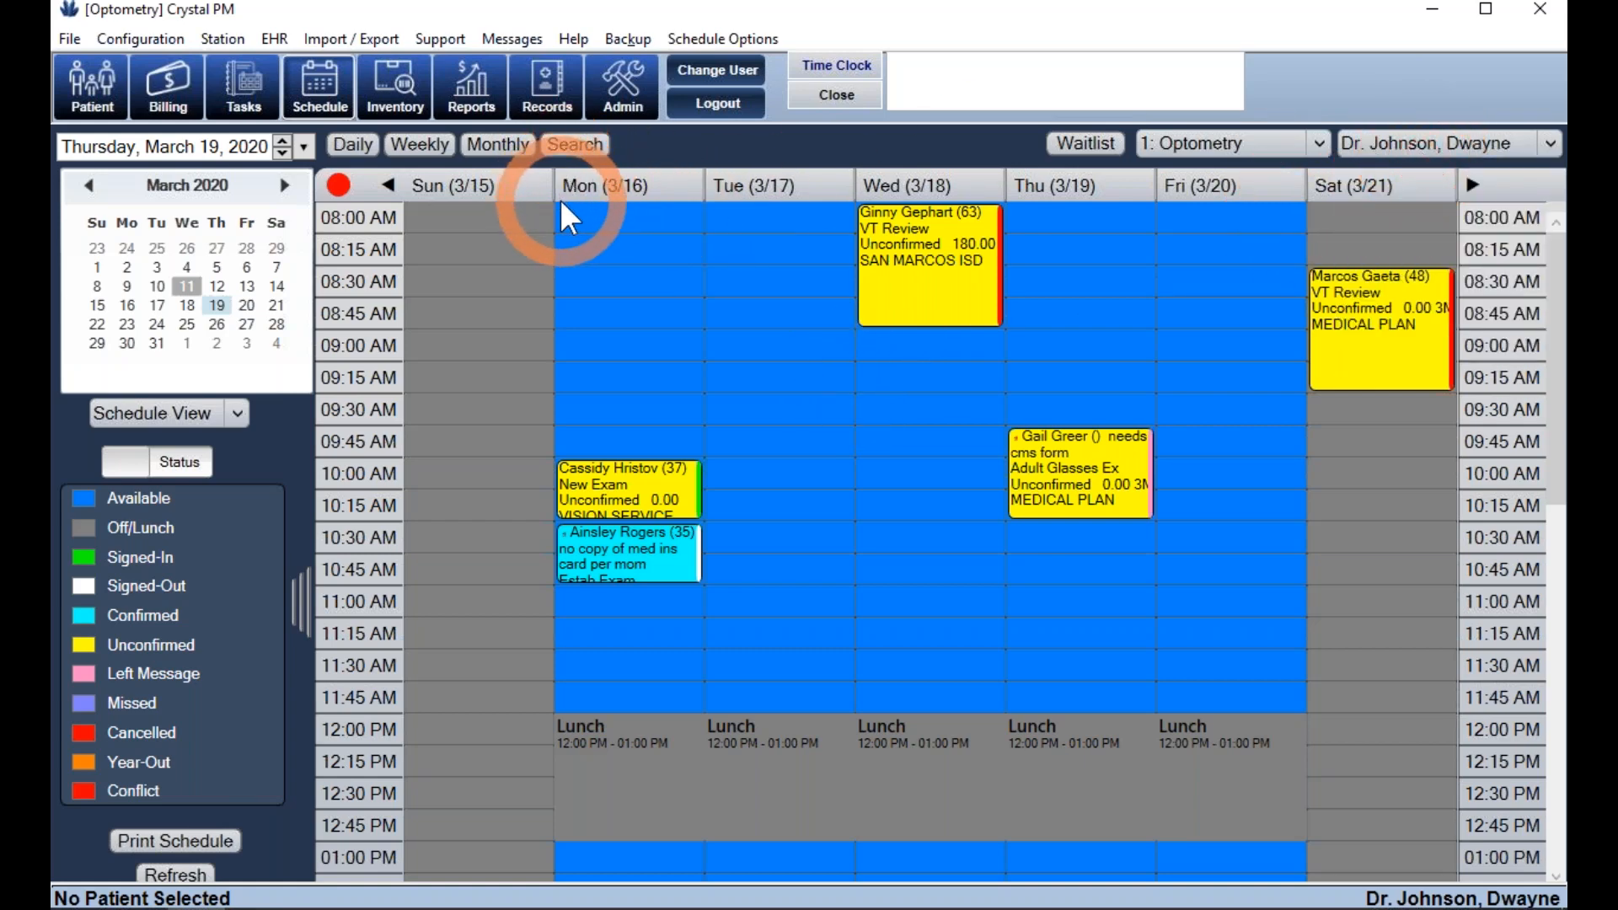
click(494, 142)
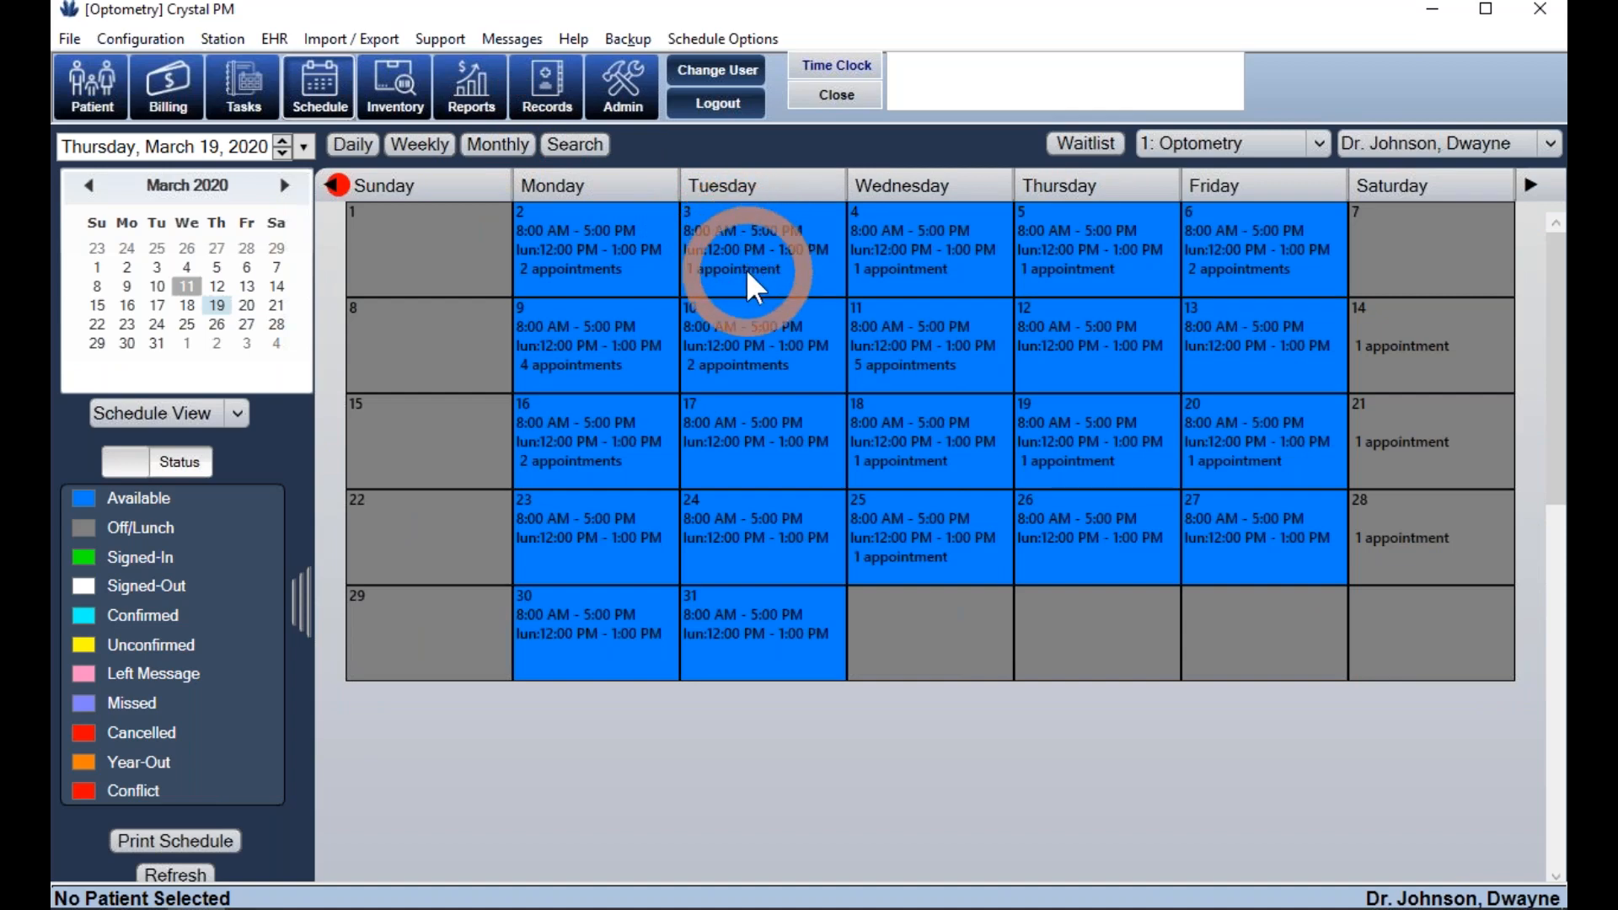
click(581, 152)
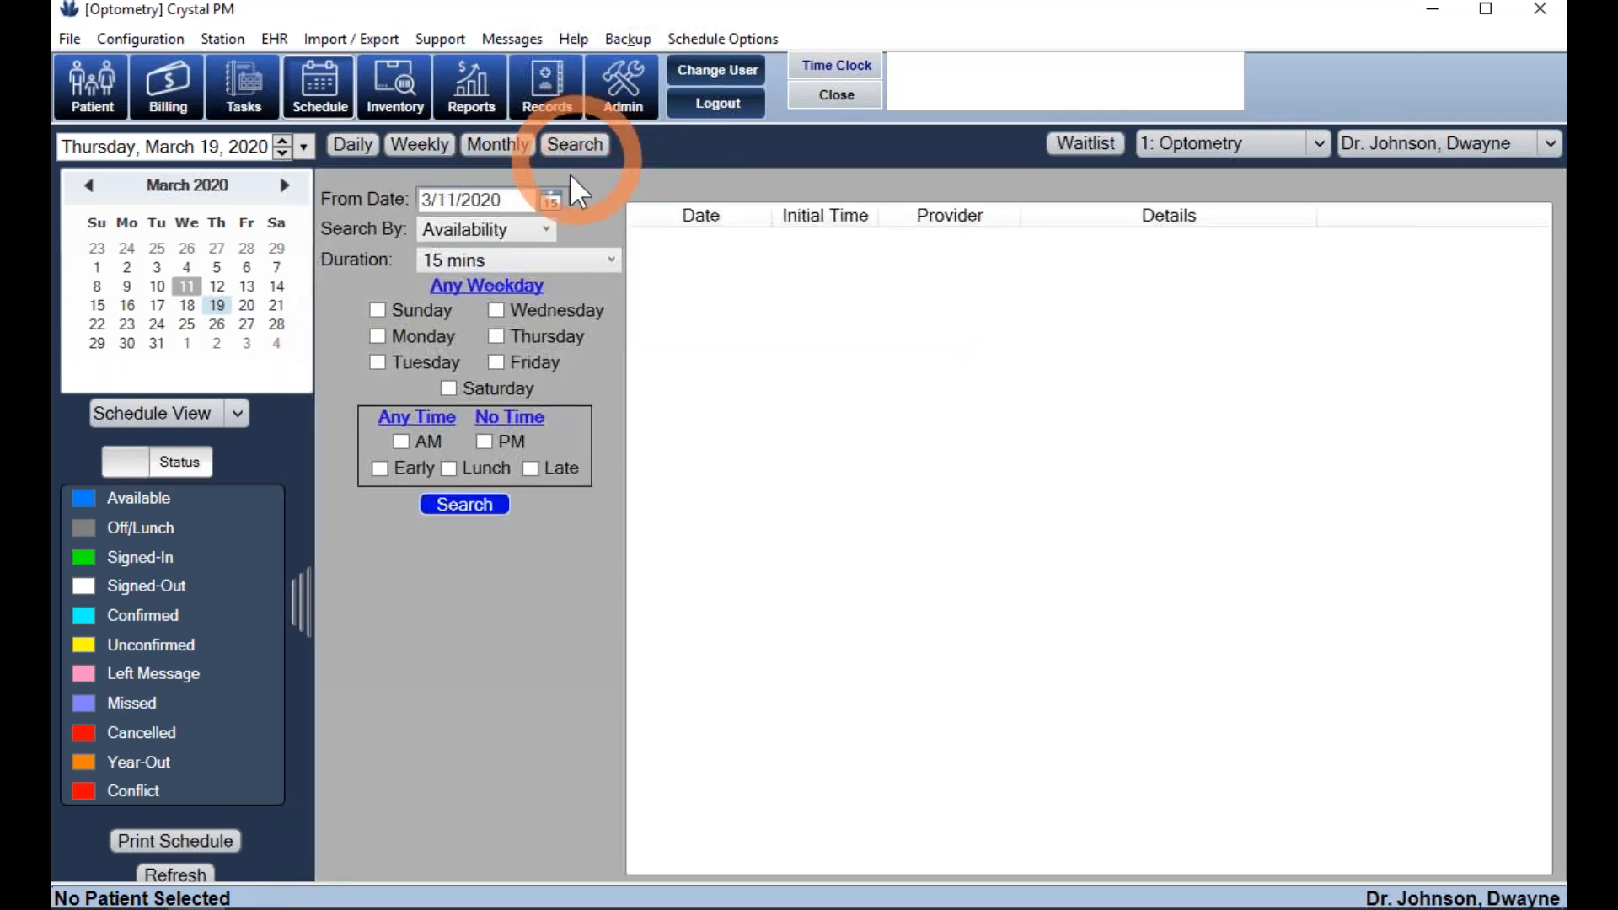
- Search 30-minute AM openings on Monday, Wednesday and Thursday, then open the 03-11-2020 result
click(564, 261)
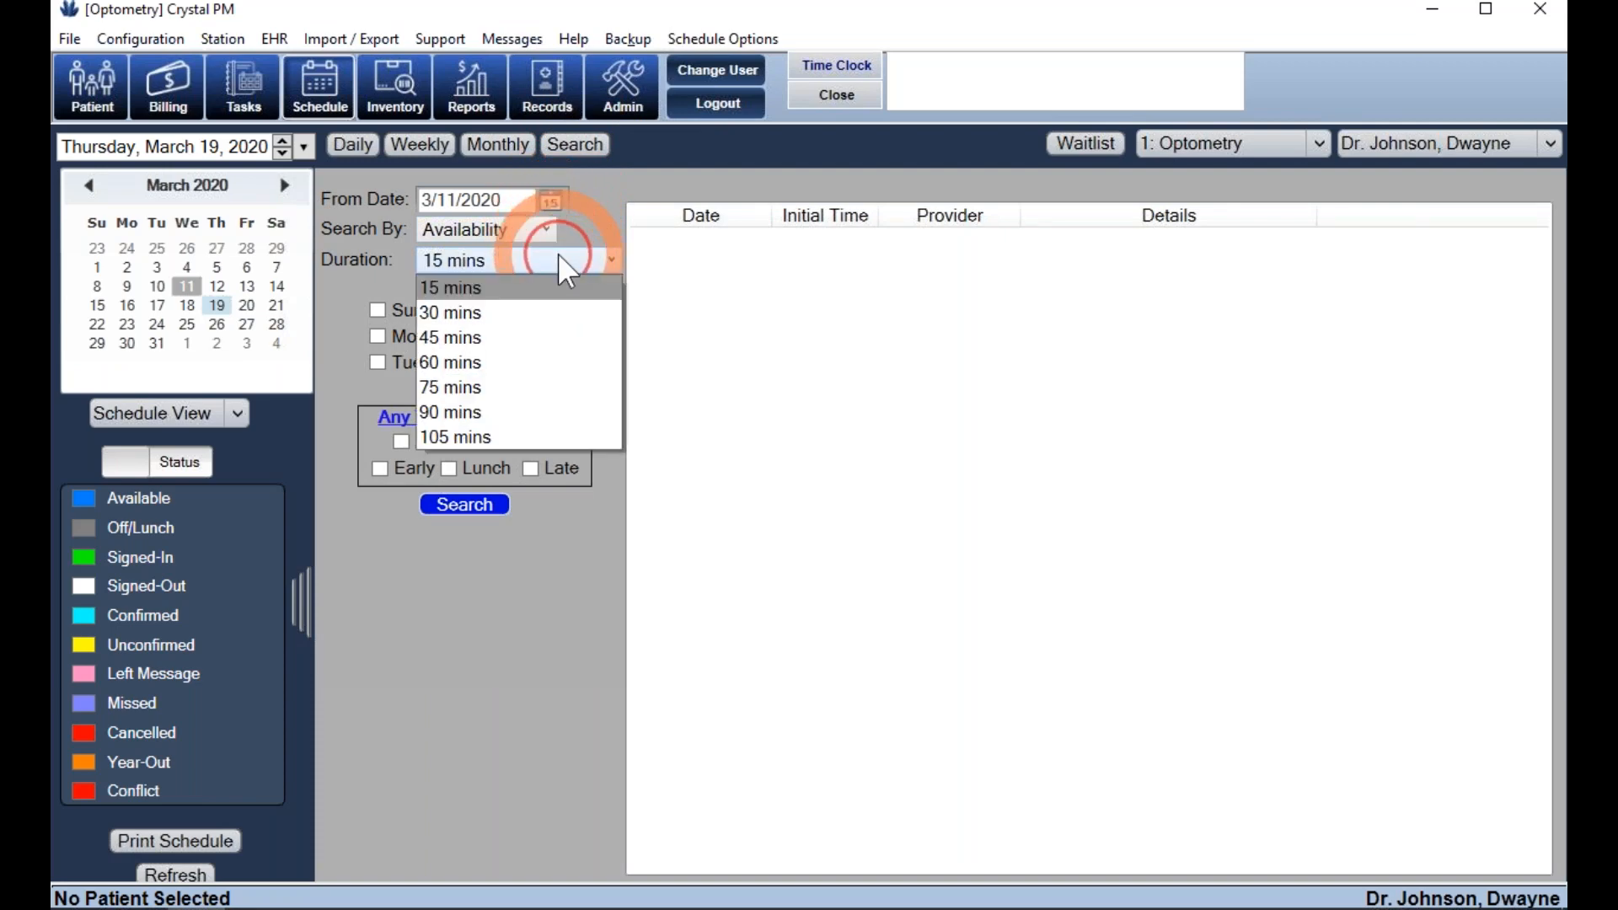
click(536, 312)
click(429, 333)
click(511, 313)
click(505, 333)
click(401, 442)
click(463, 505)
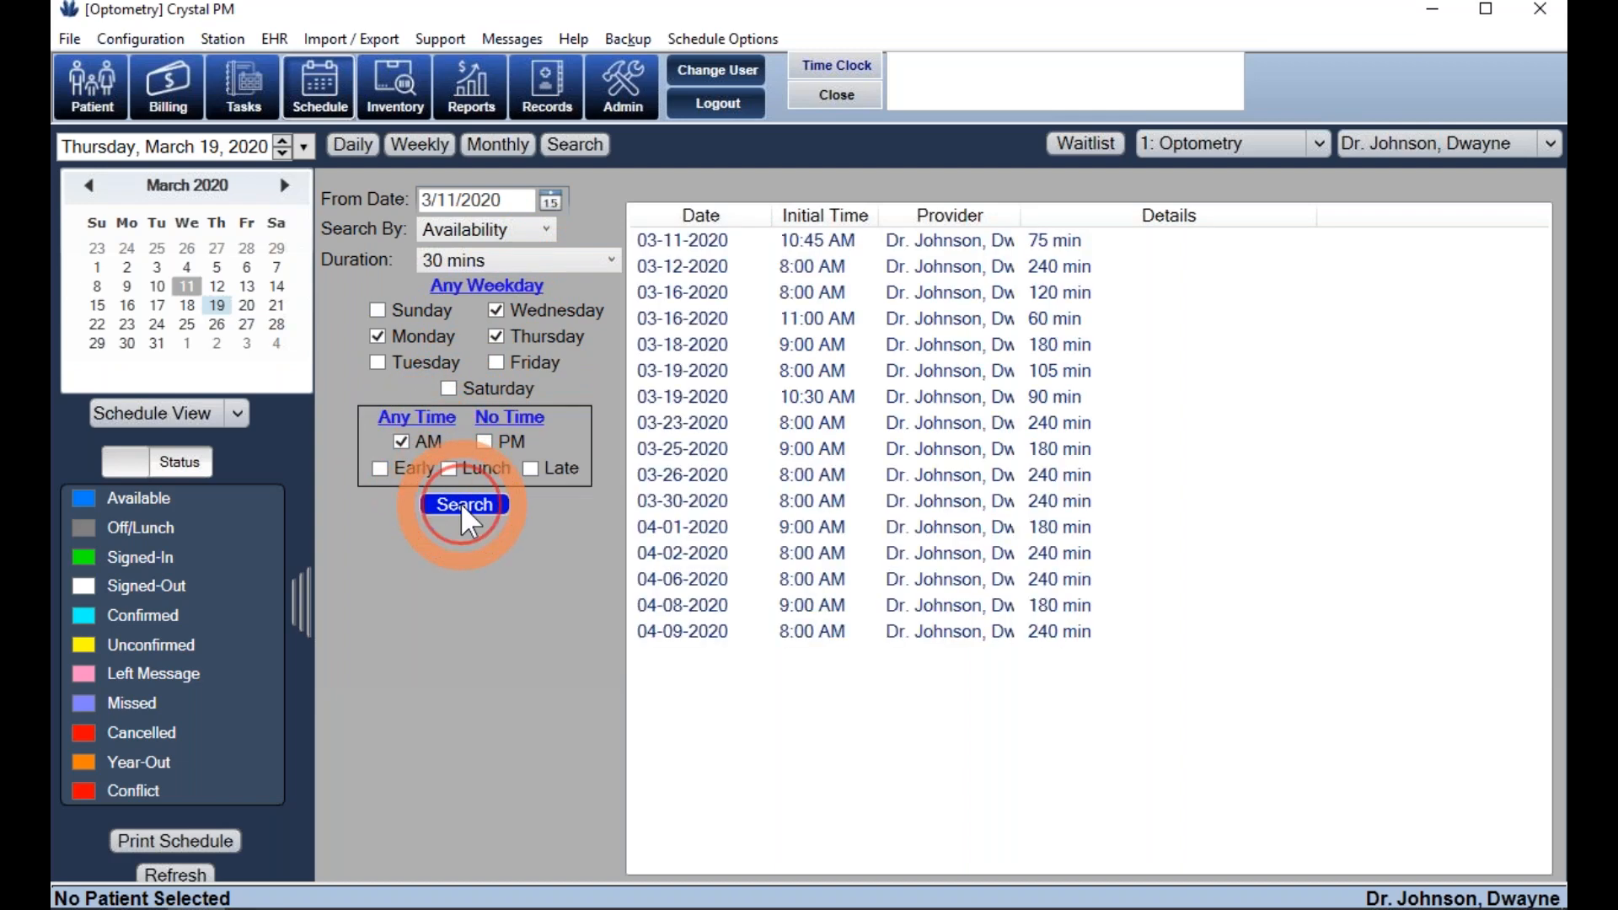
double_click(745, 245)
click(155, 326)
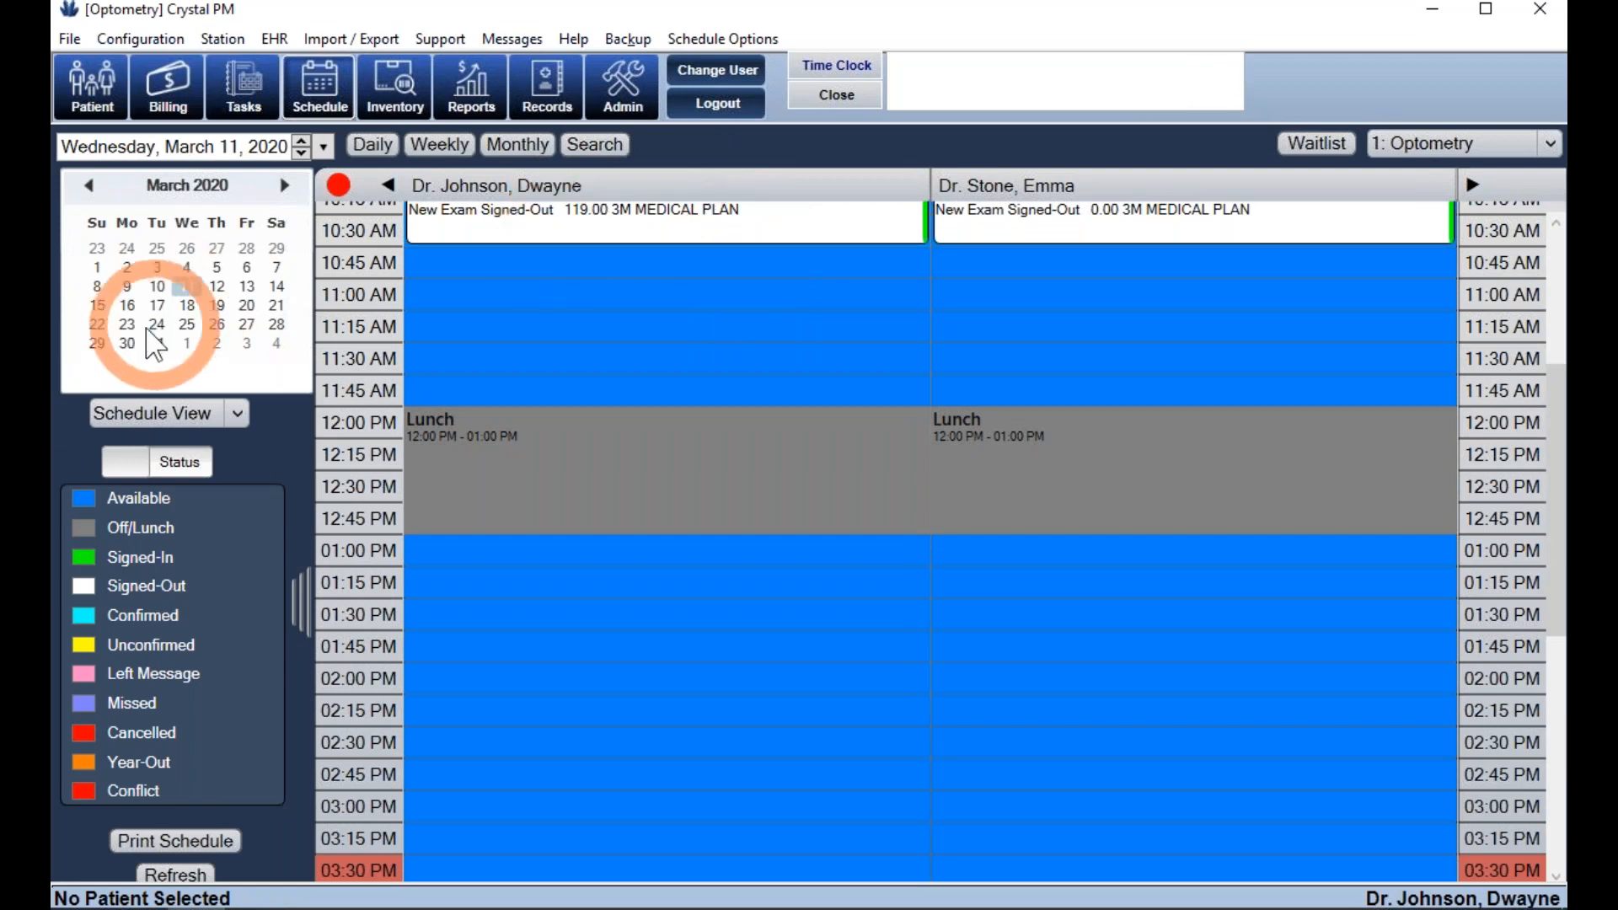
click(186, 285)
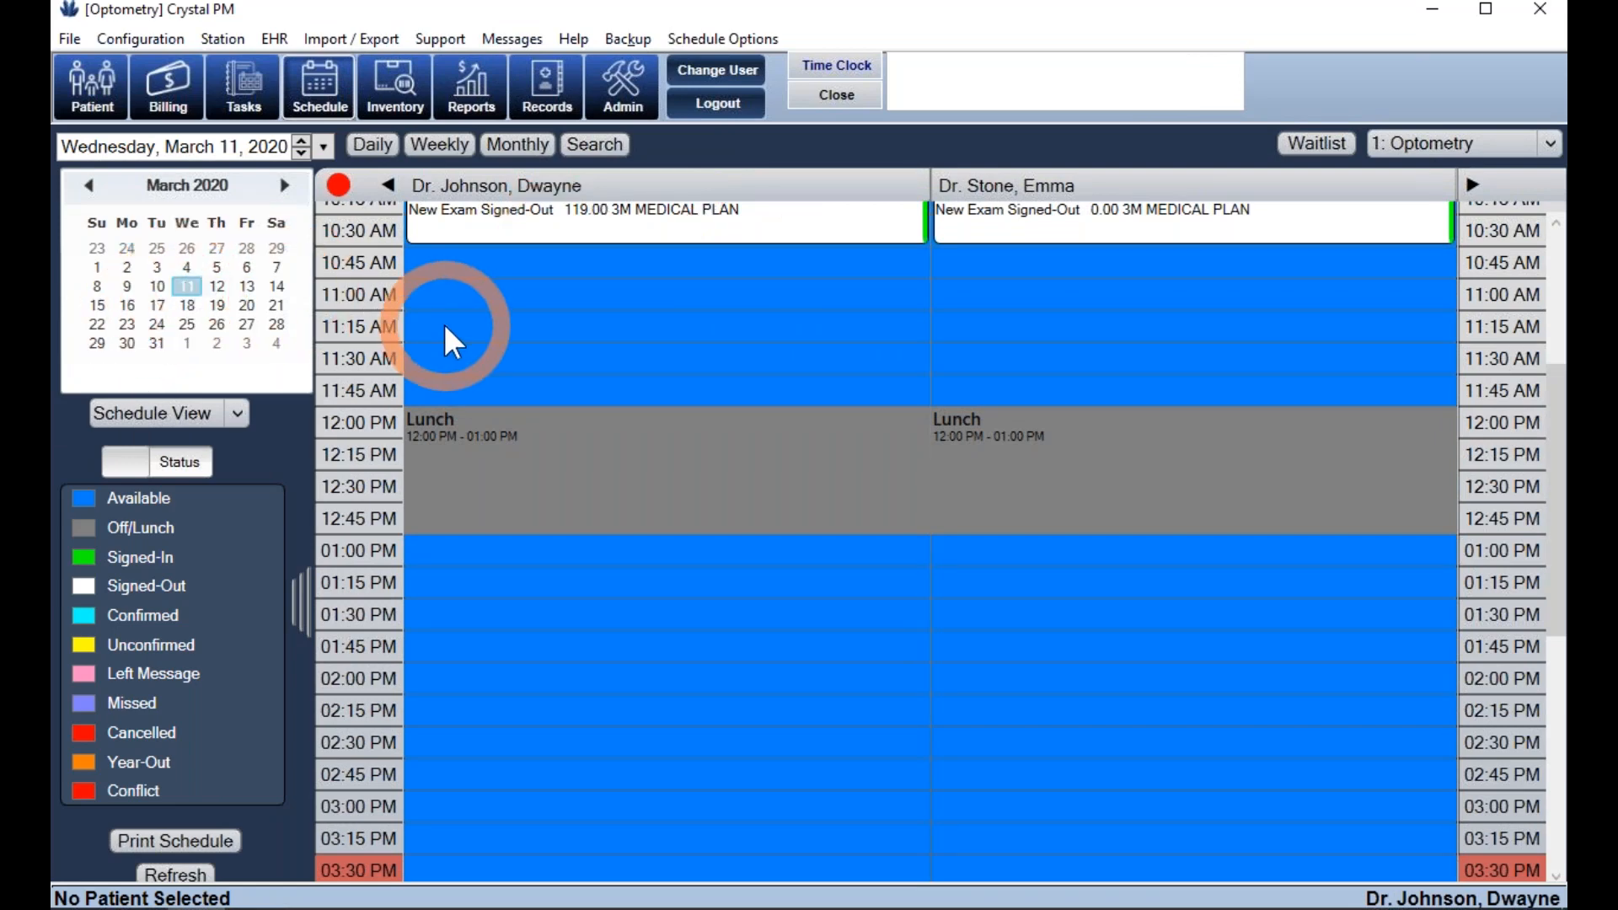
scroll(443, 323, up, 3)
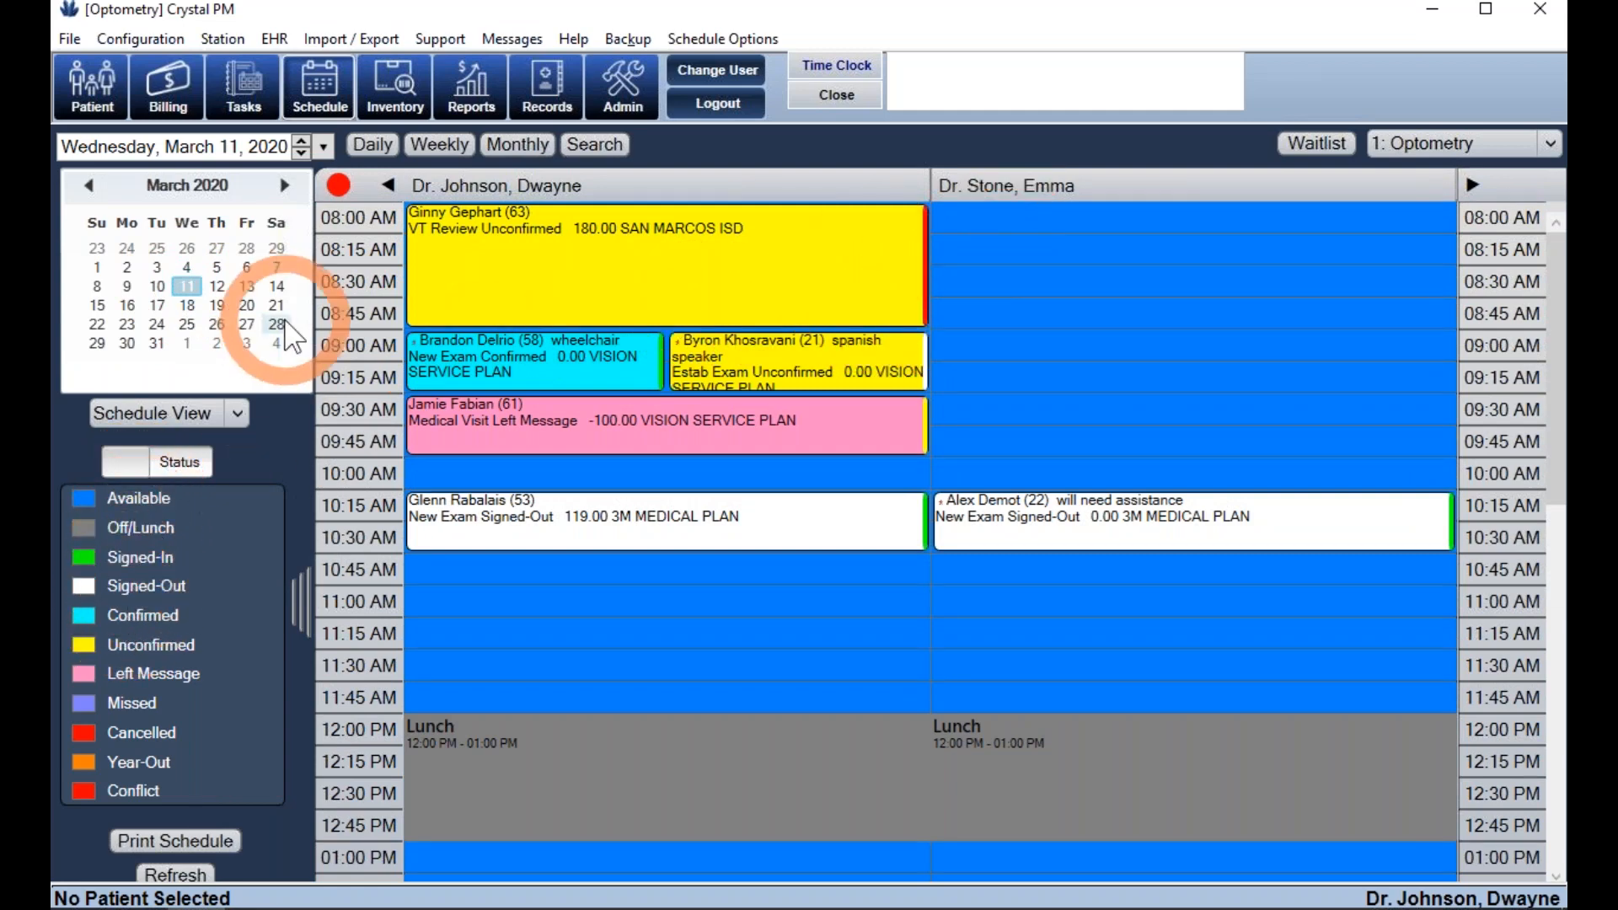
click(158, 285)
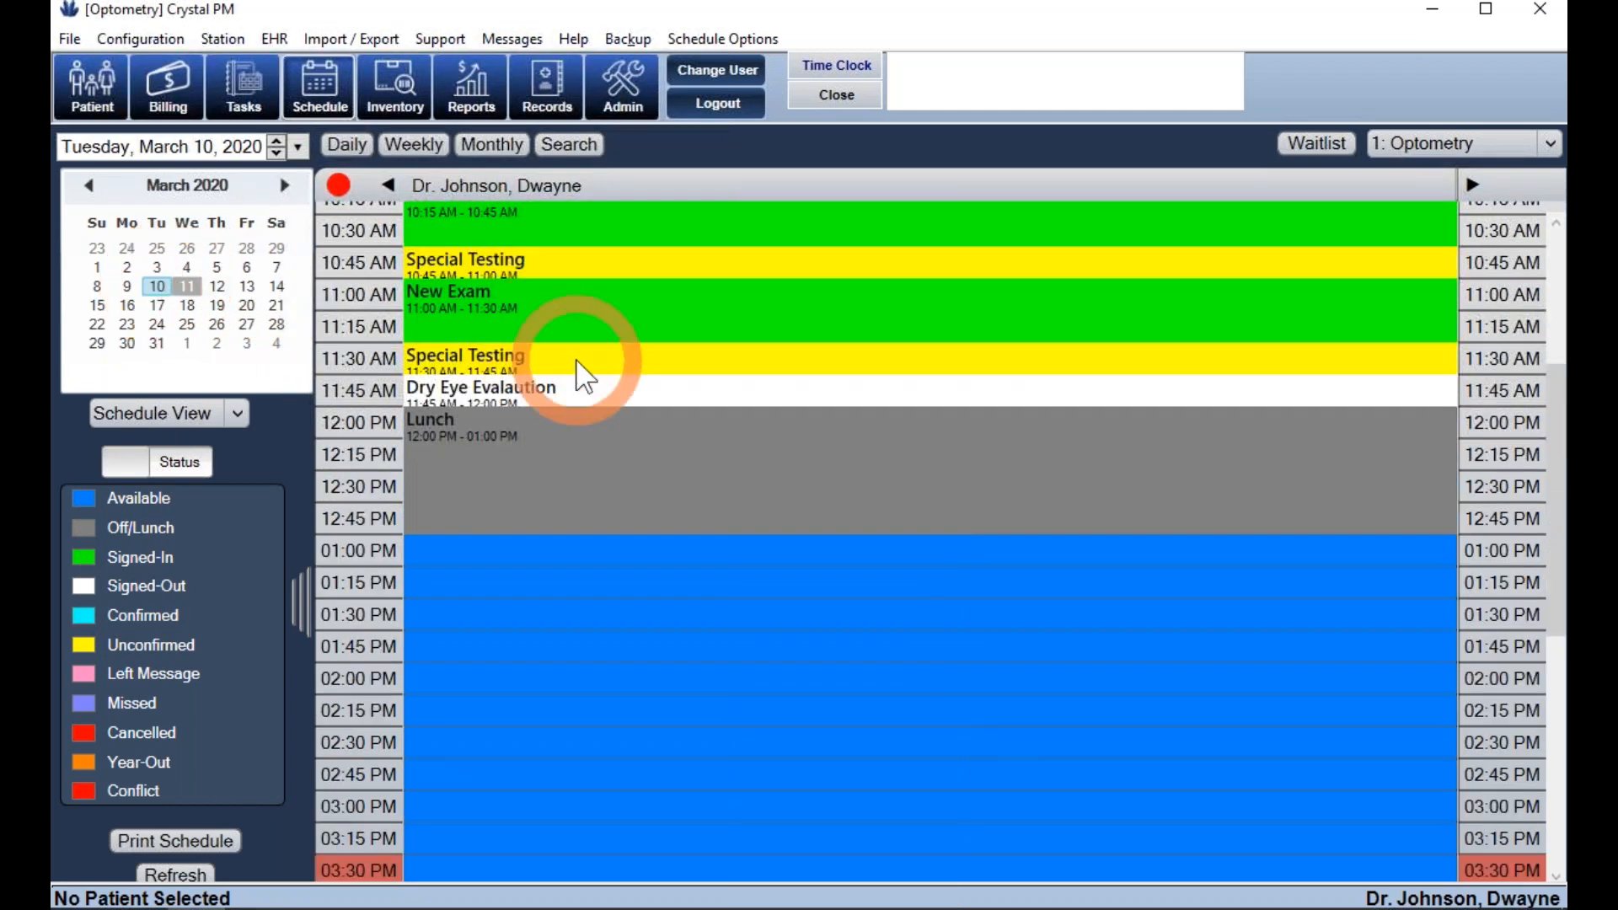
scroll(575, 357, up, 3)
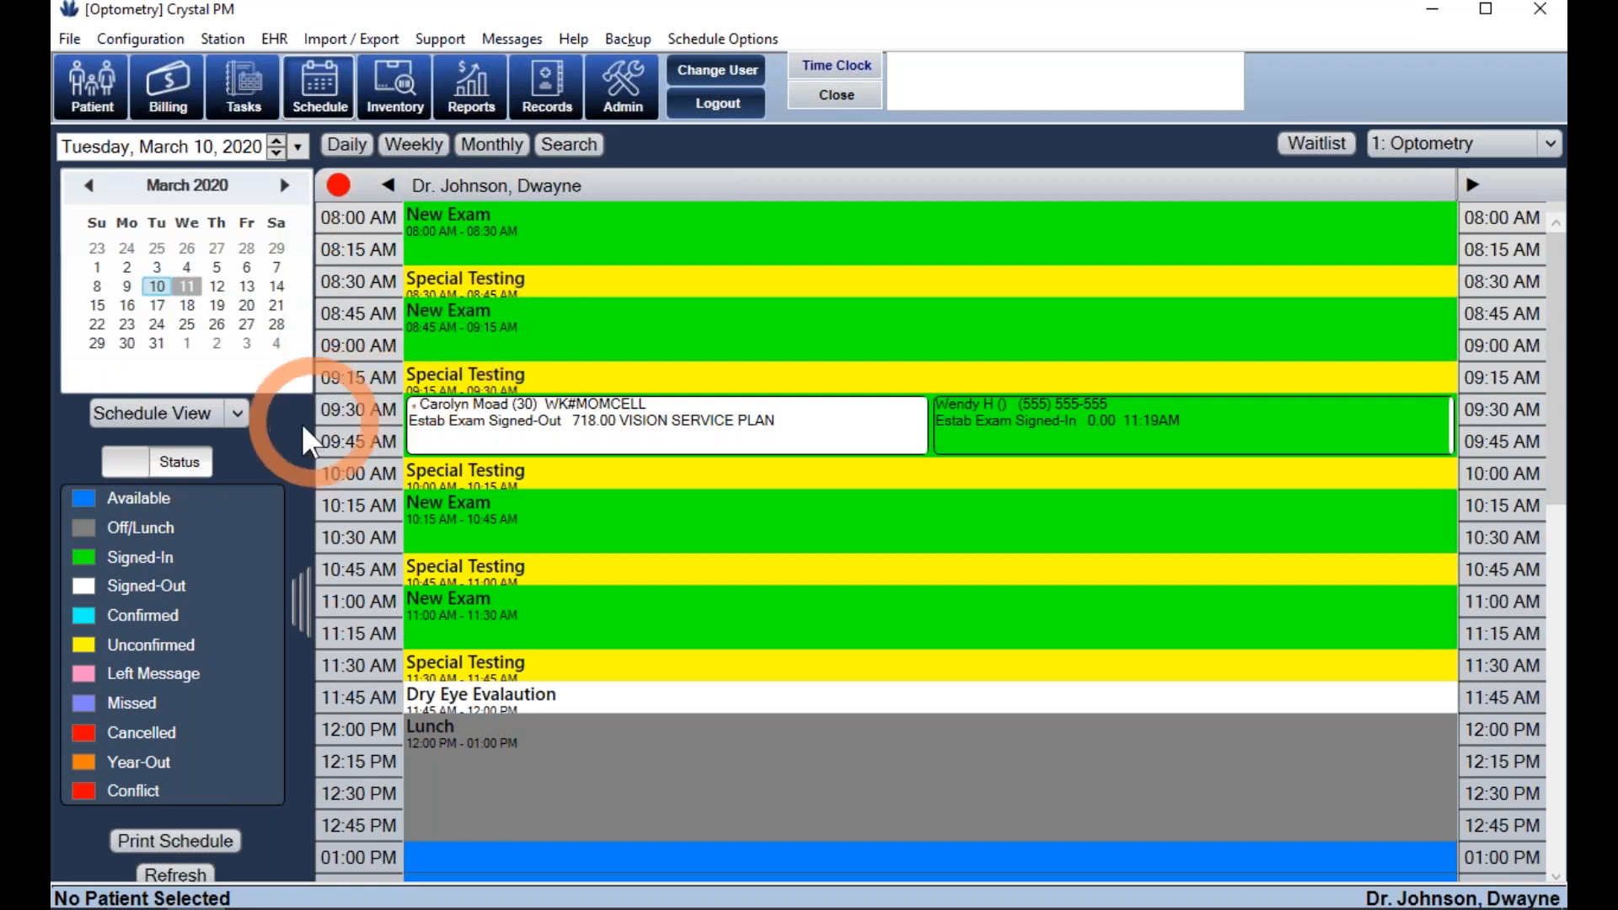
click(236, 415)
click(200, 471)
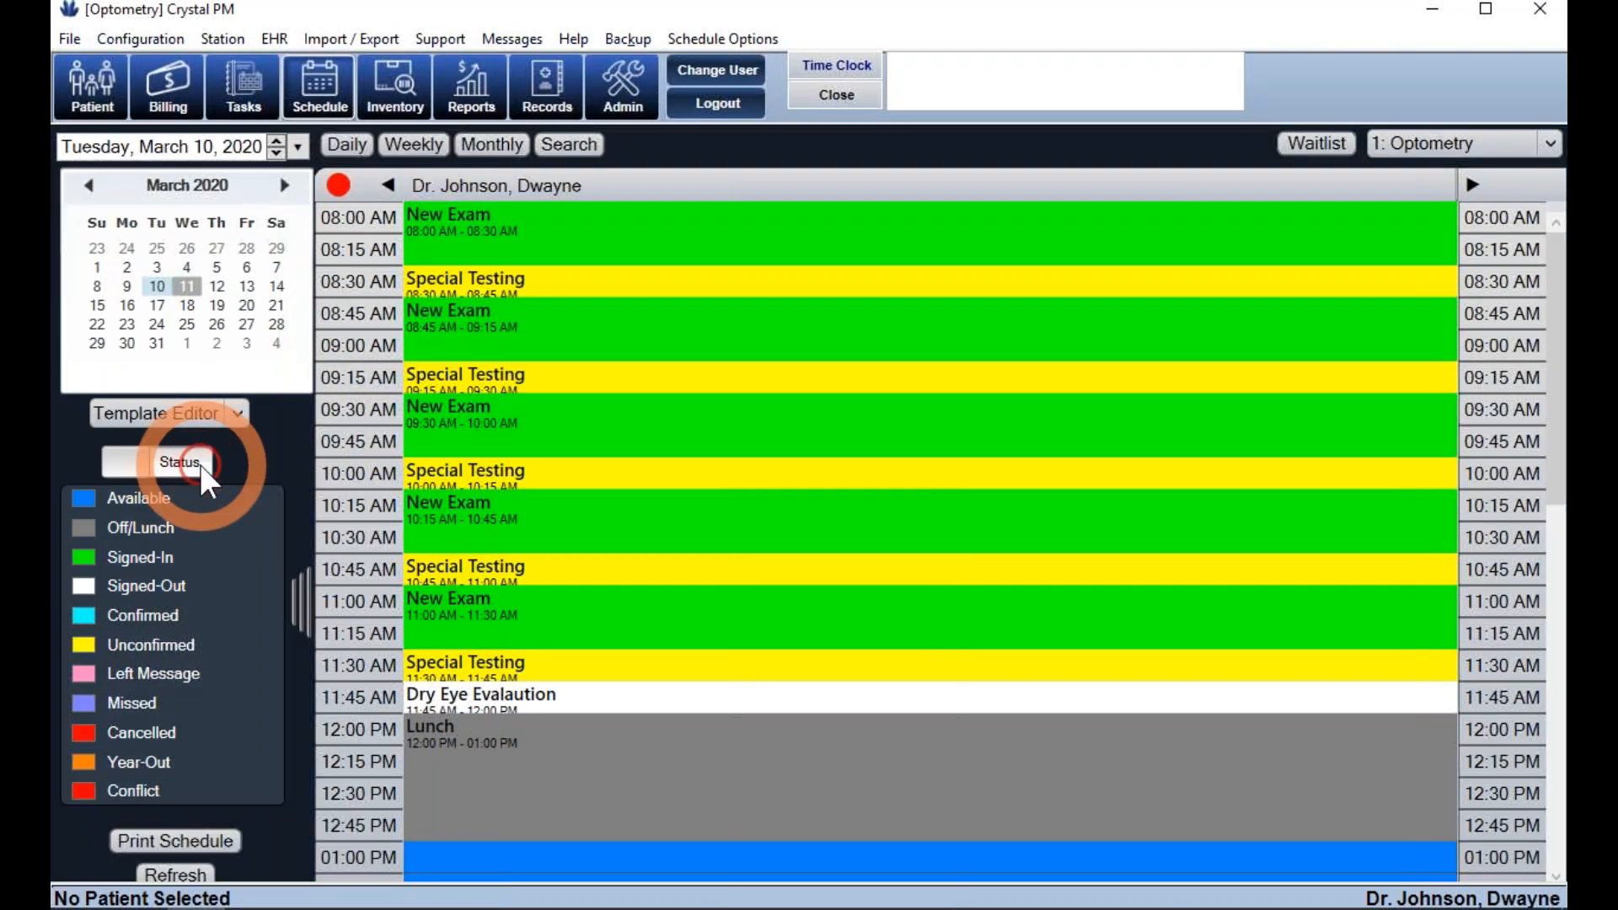
click(246, 413)
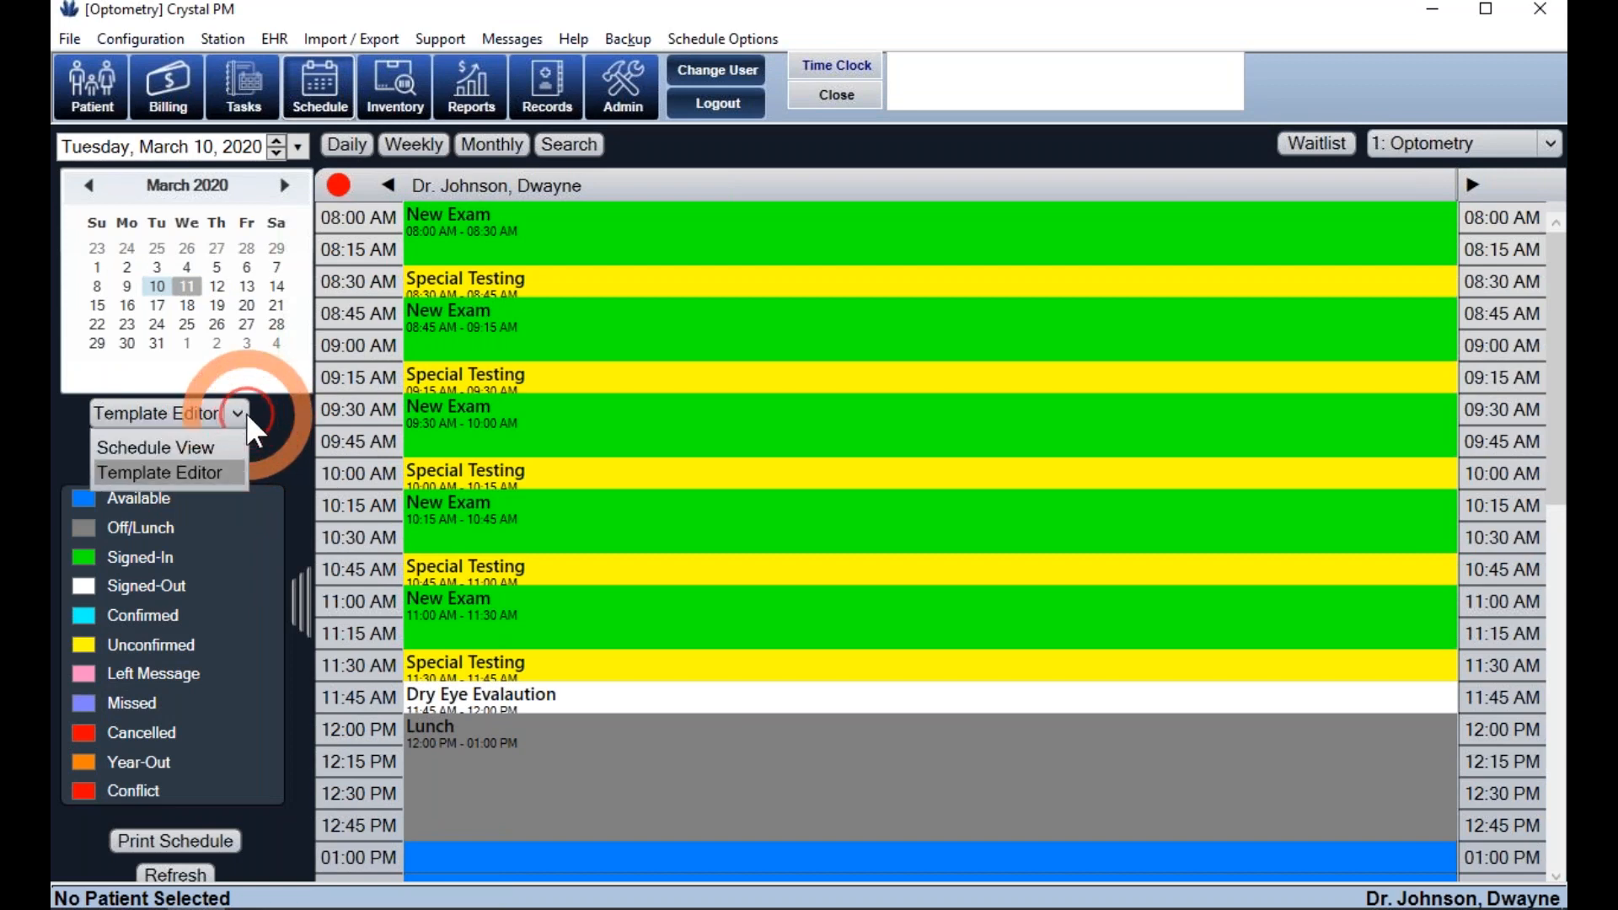
click(202, 448)
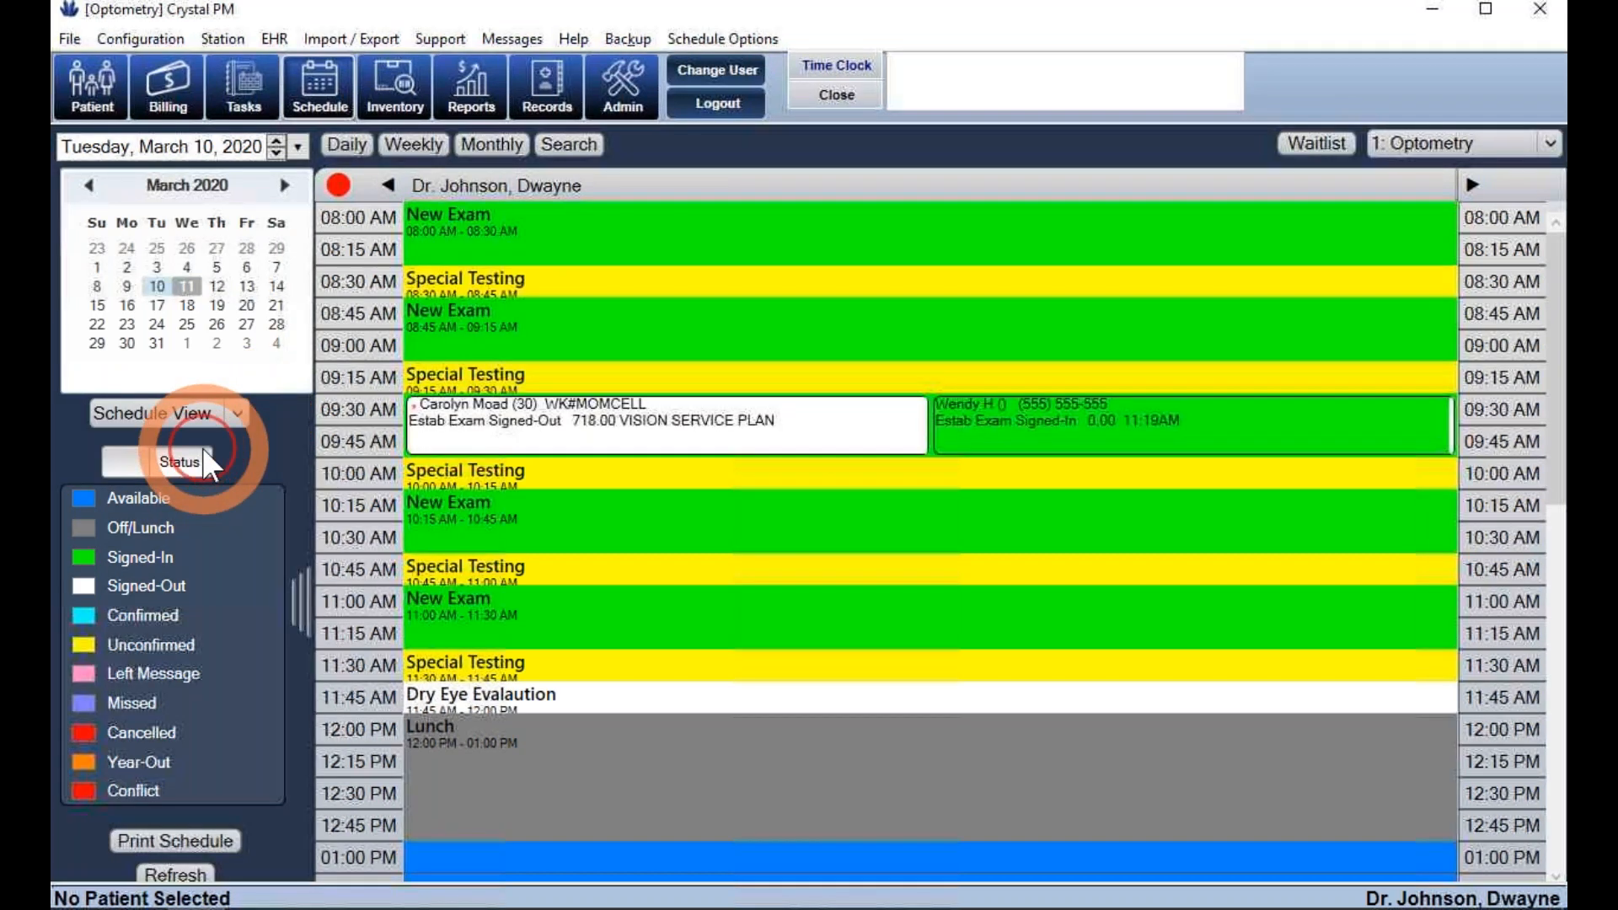
click(187, 286)
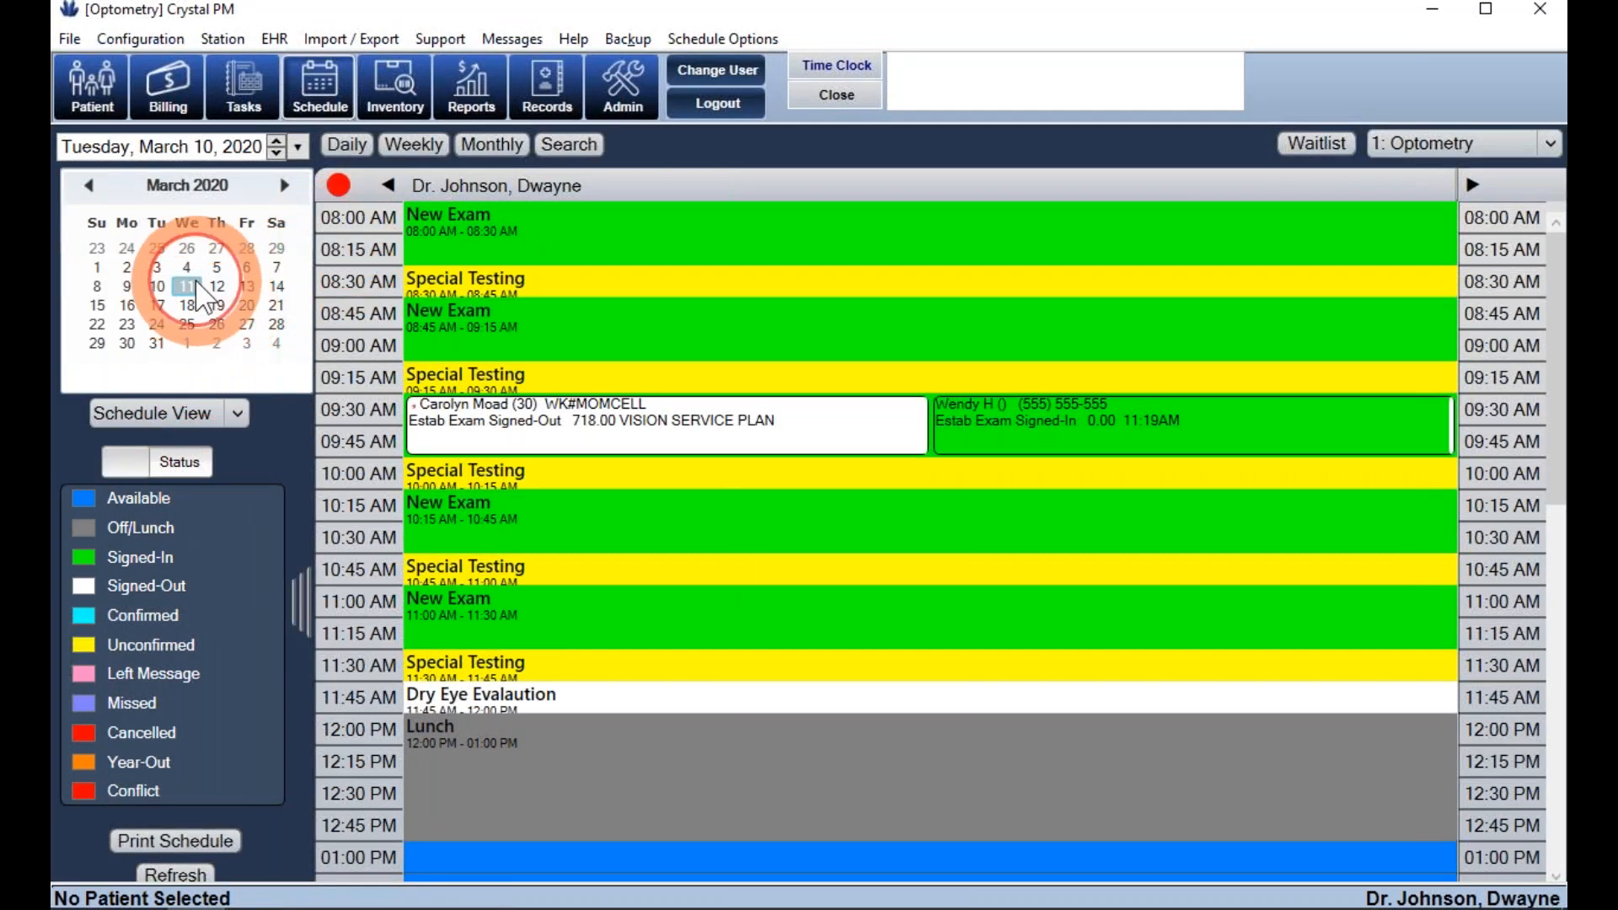
scroll(571, 347, up, 5)
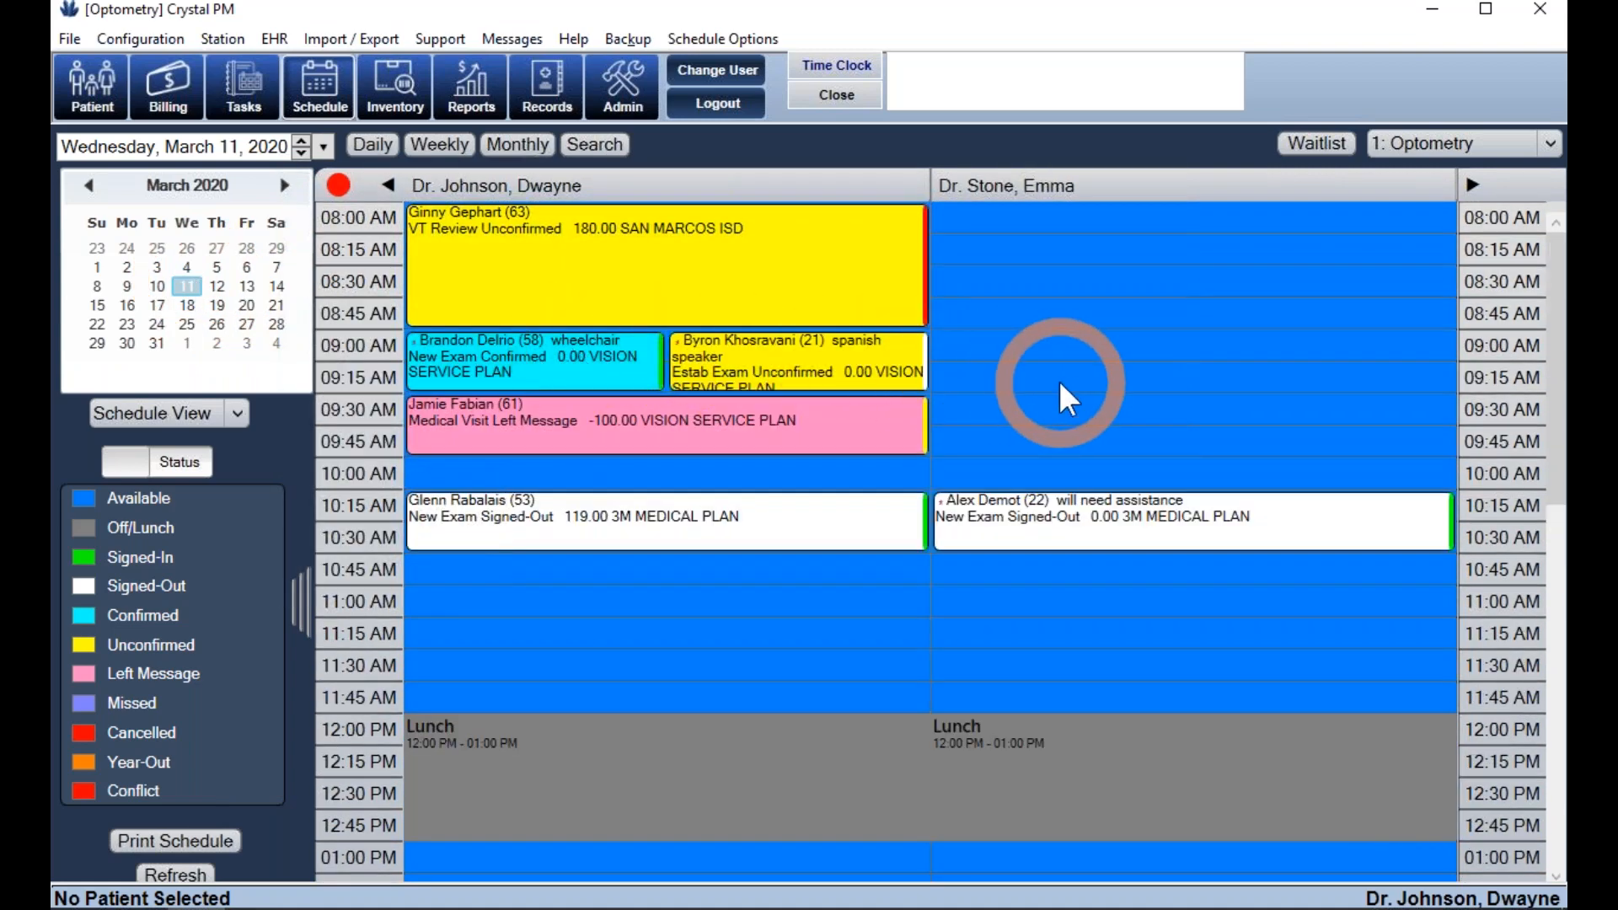
- Create a New Exam appointment in the second provider's 9:00 AM slot and choose New Patient
double_click(982, 347)
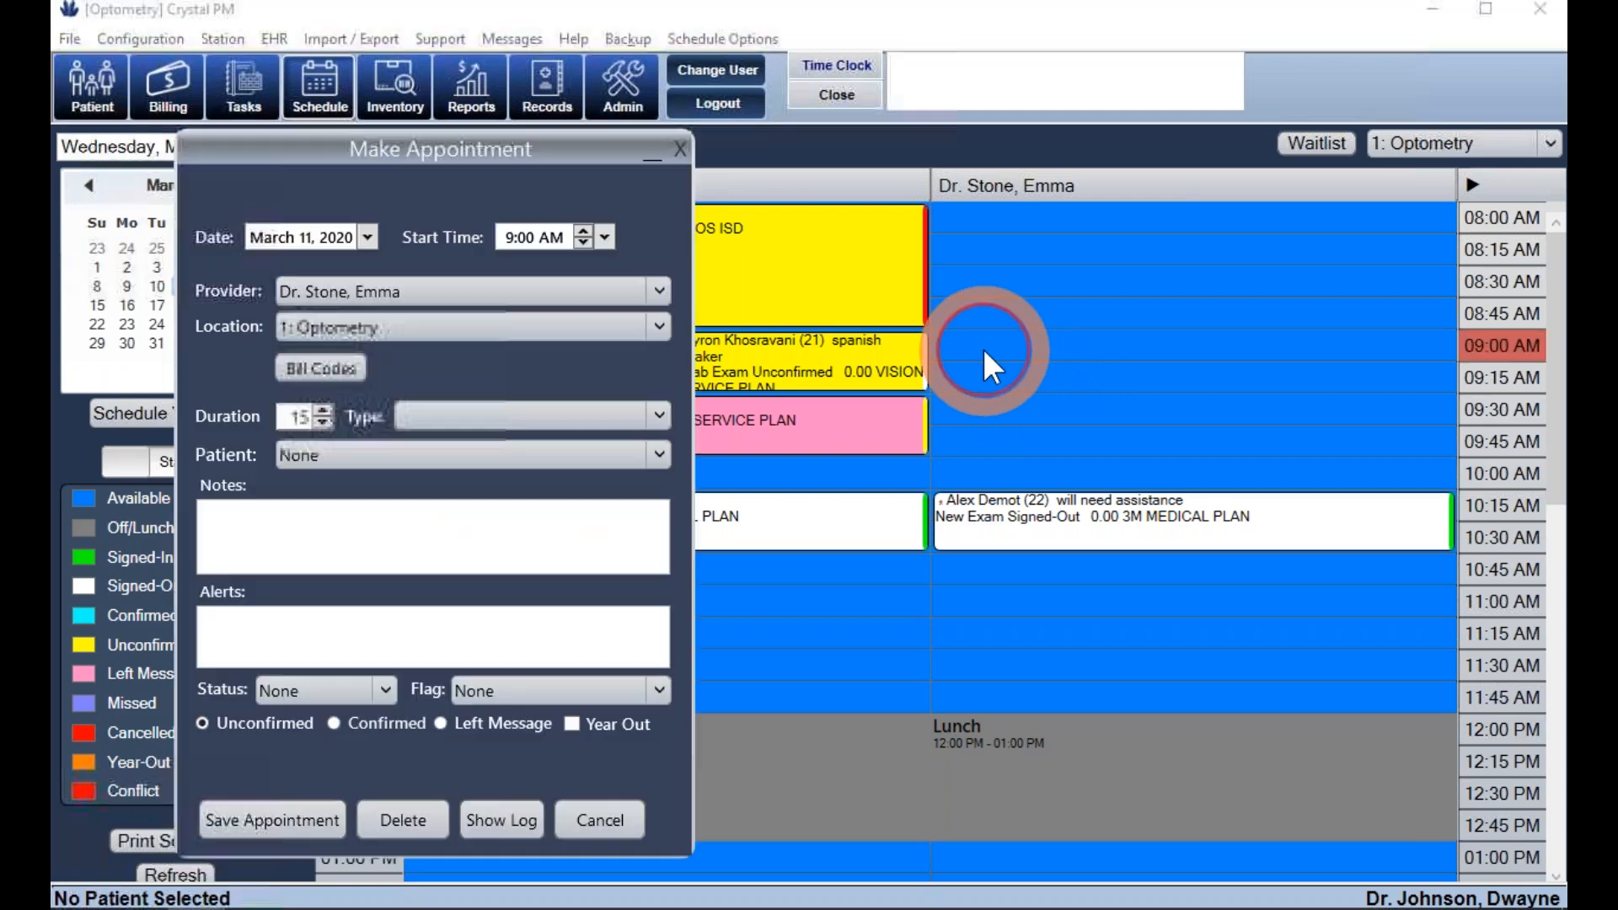
drag(482, 145, 674, 113)
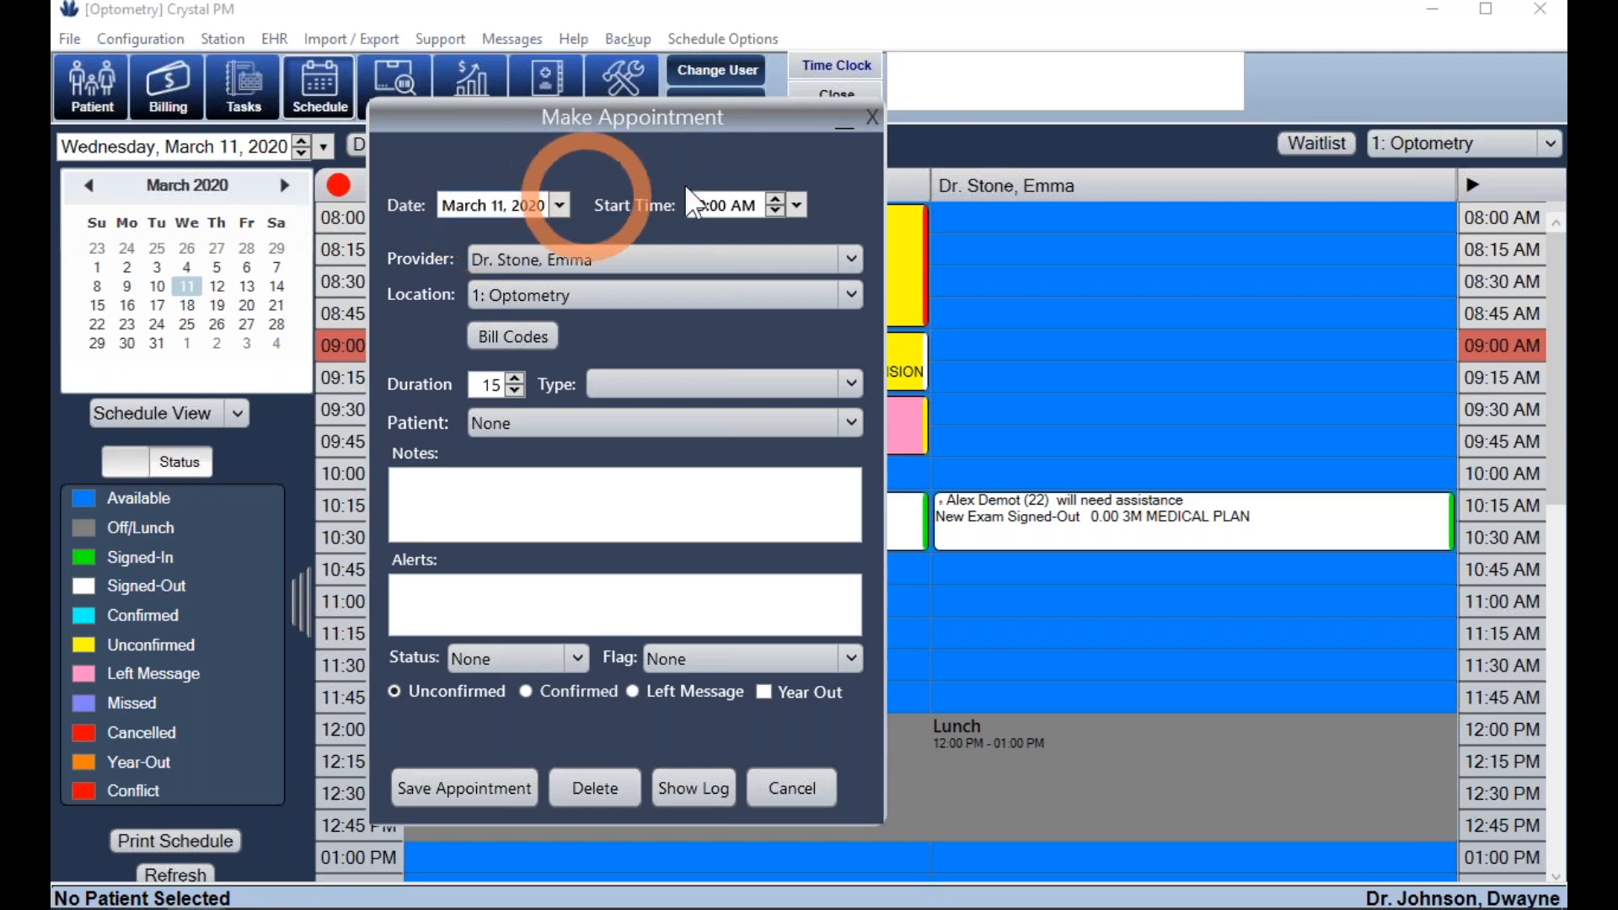
click(665, 376)
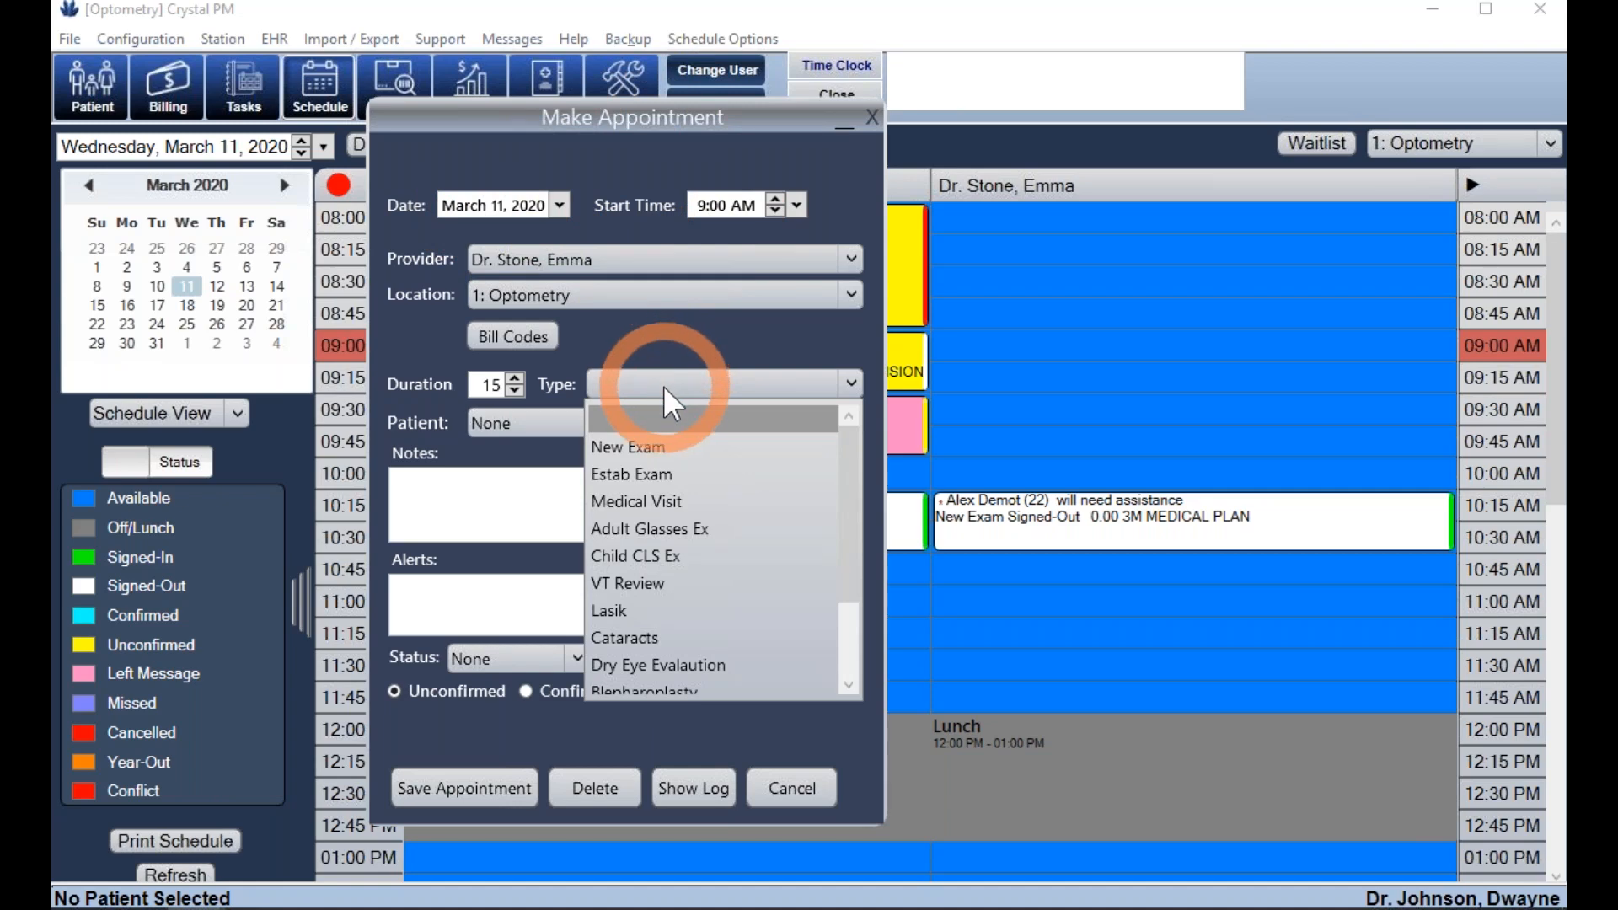
click(645, 446)
click(489, 384)
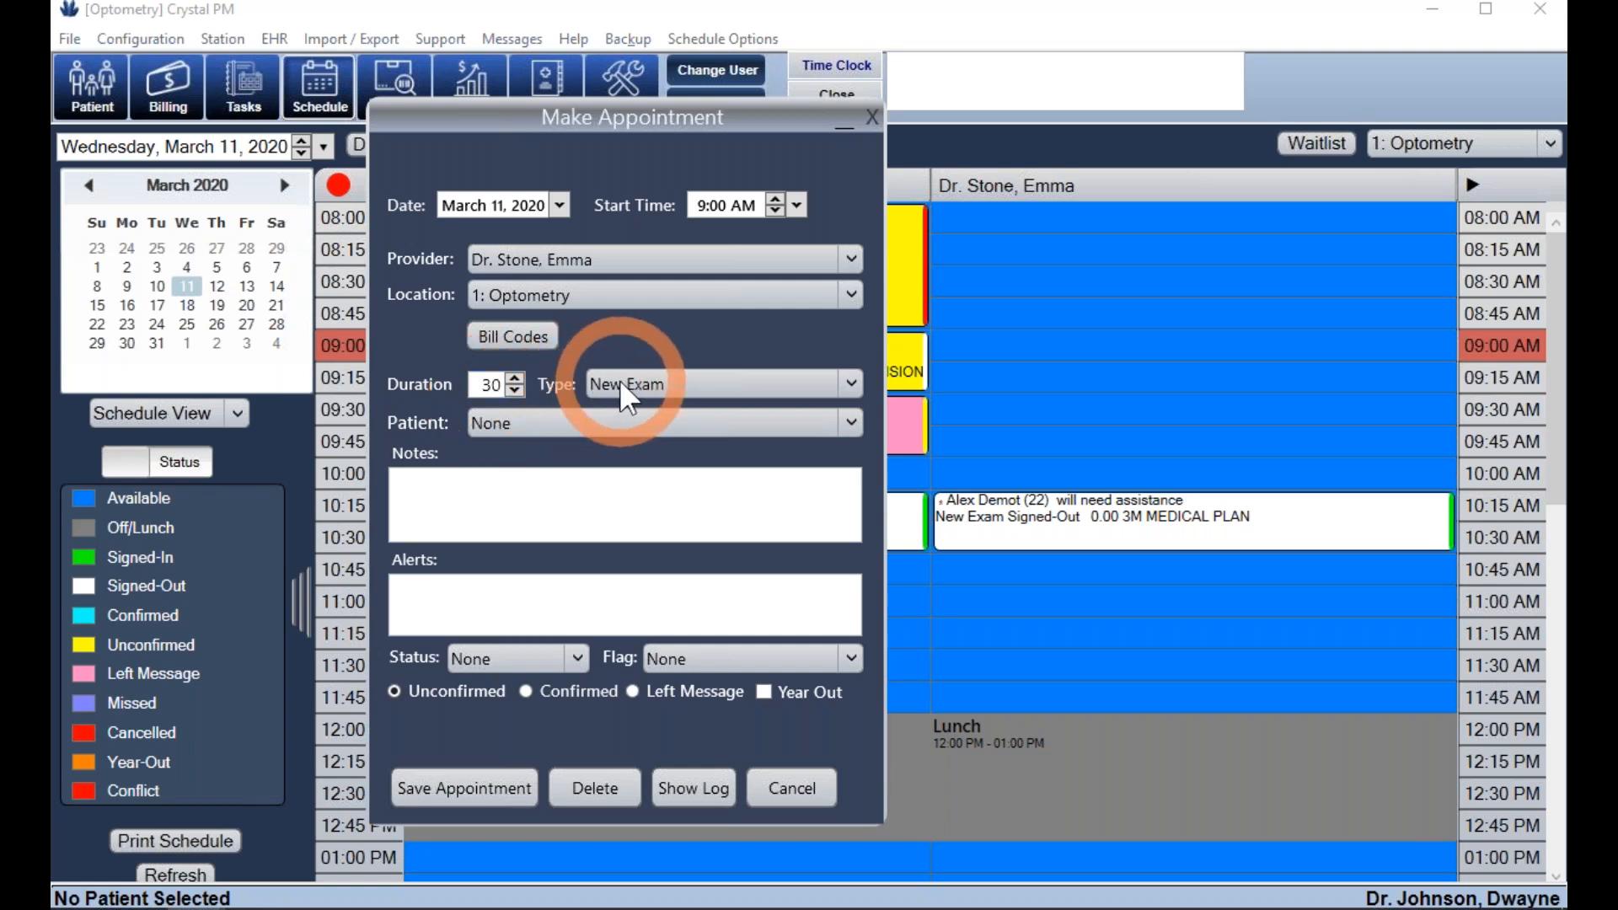
click(581, 421)
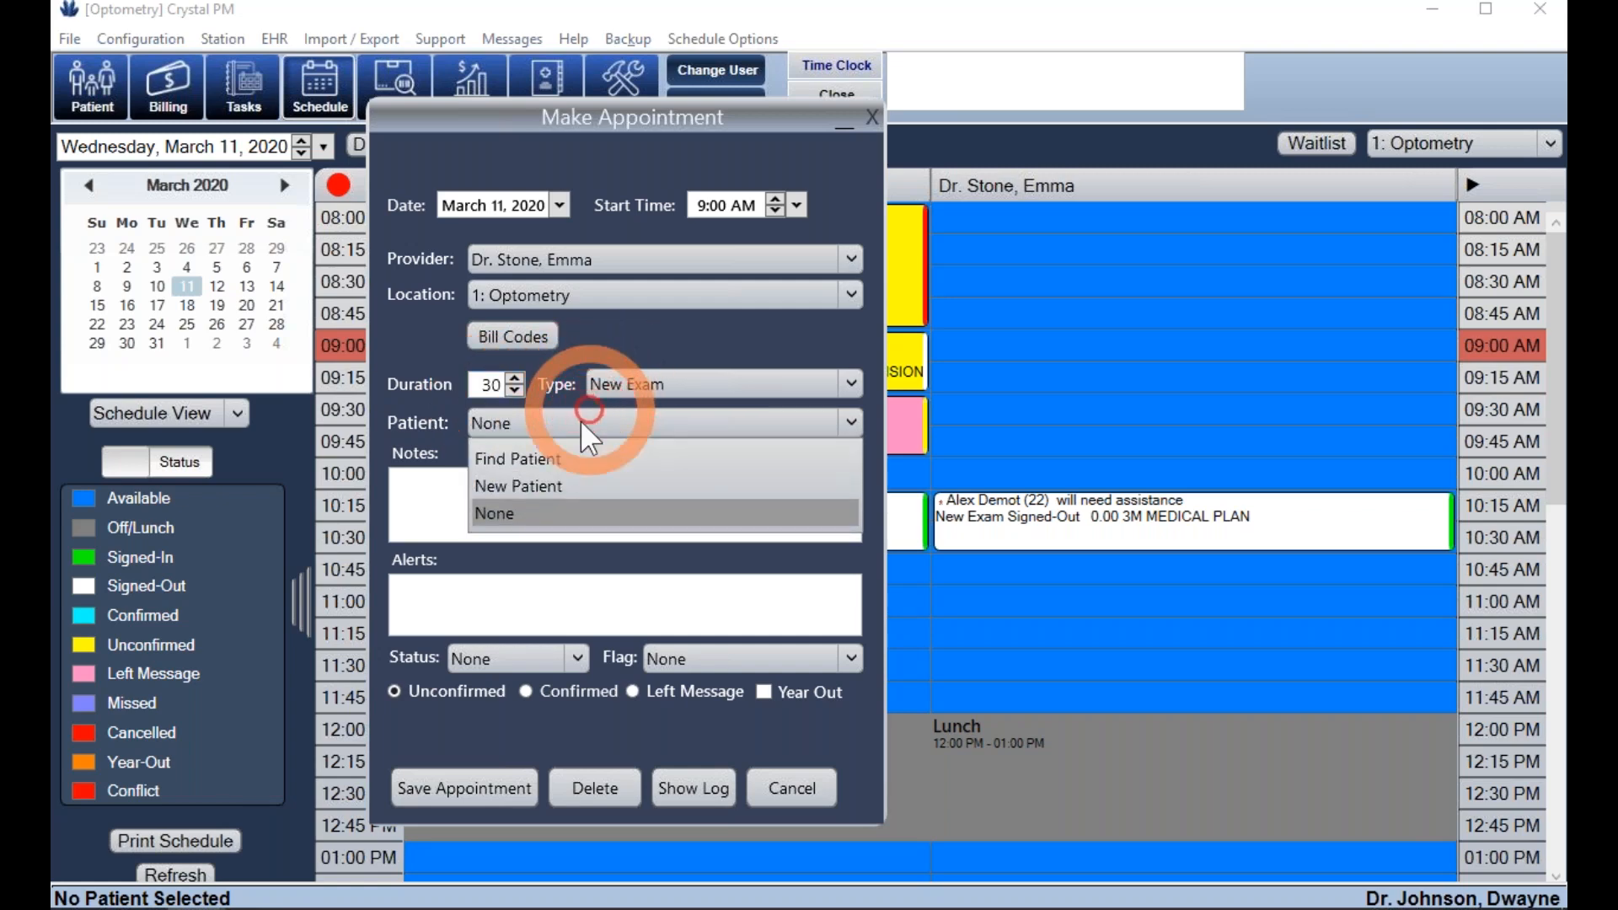
click(556, 489)
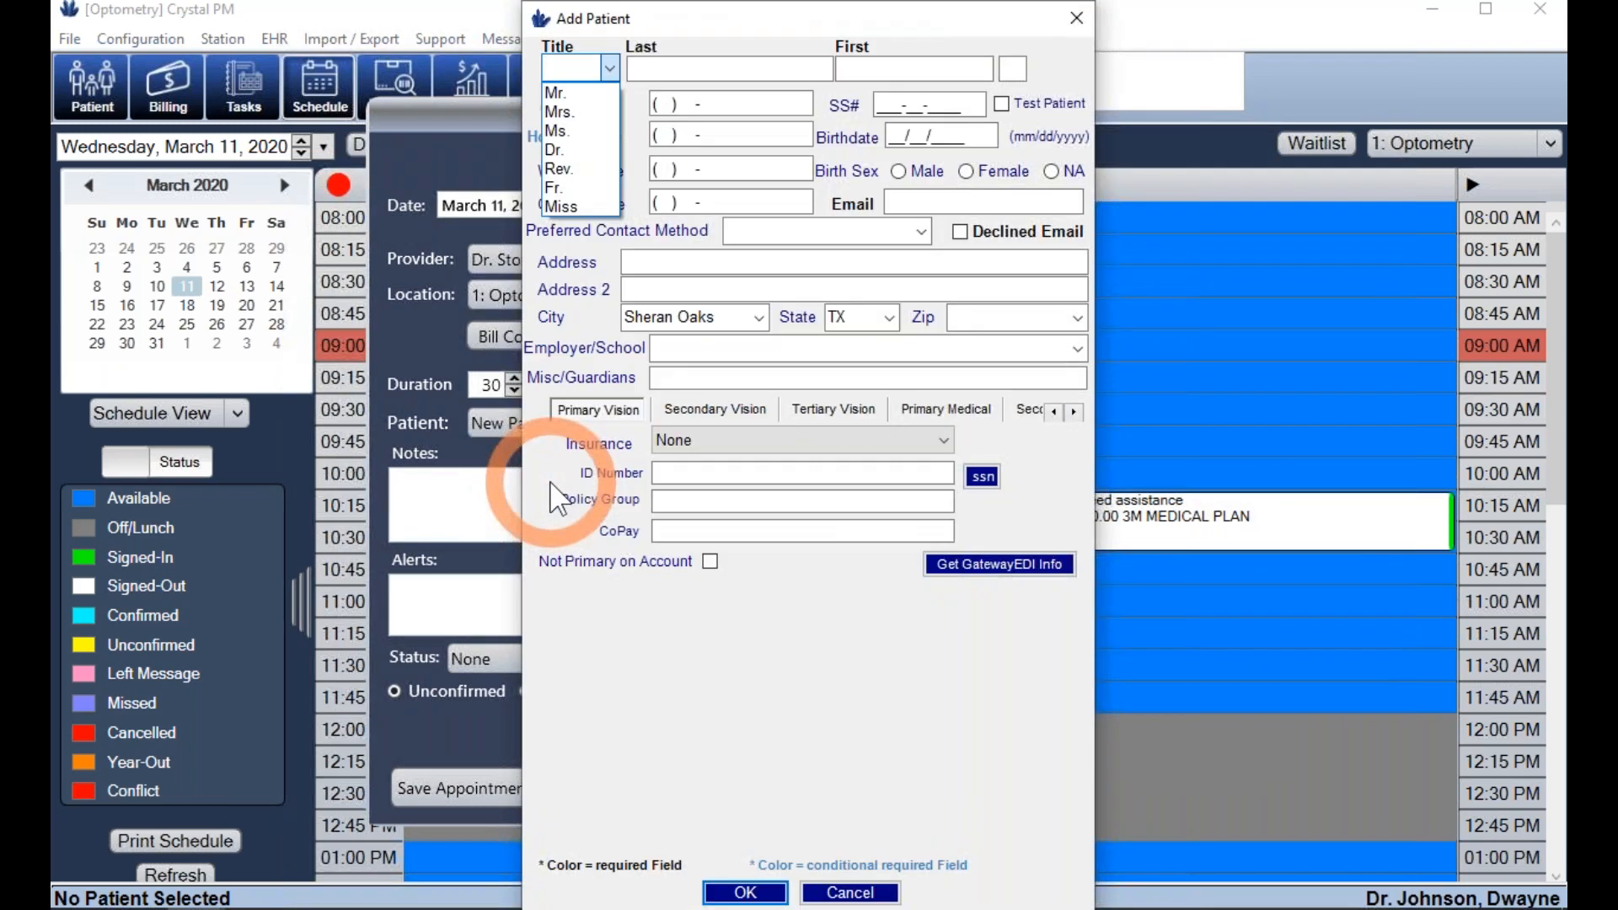
- Close the Add Patient form without saving and reopen the appointment's Patient dropdown
click(573, 93)
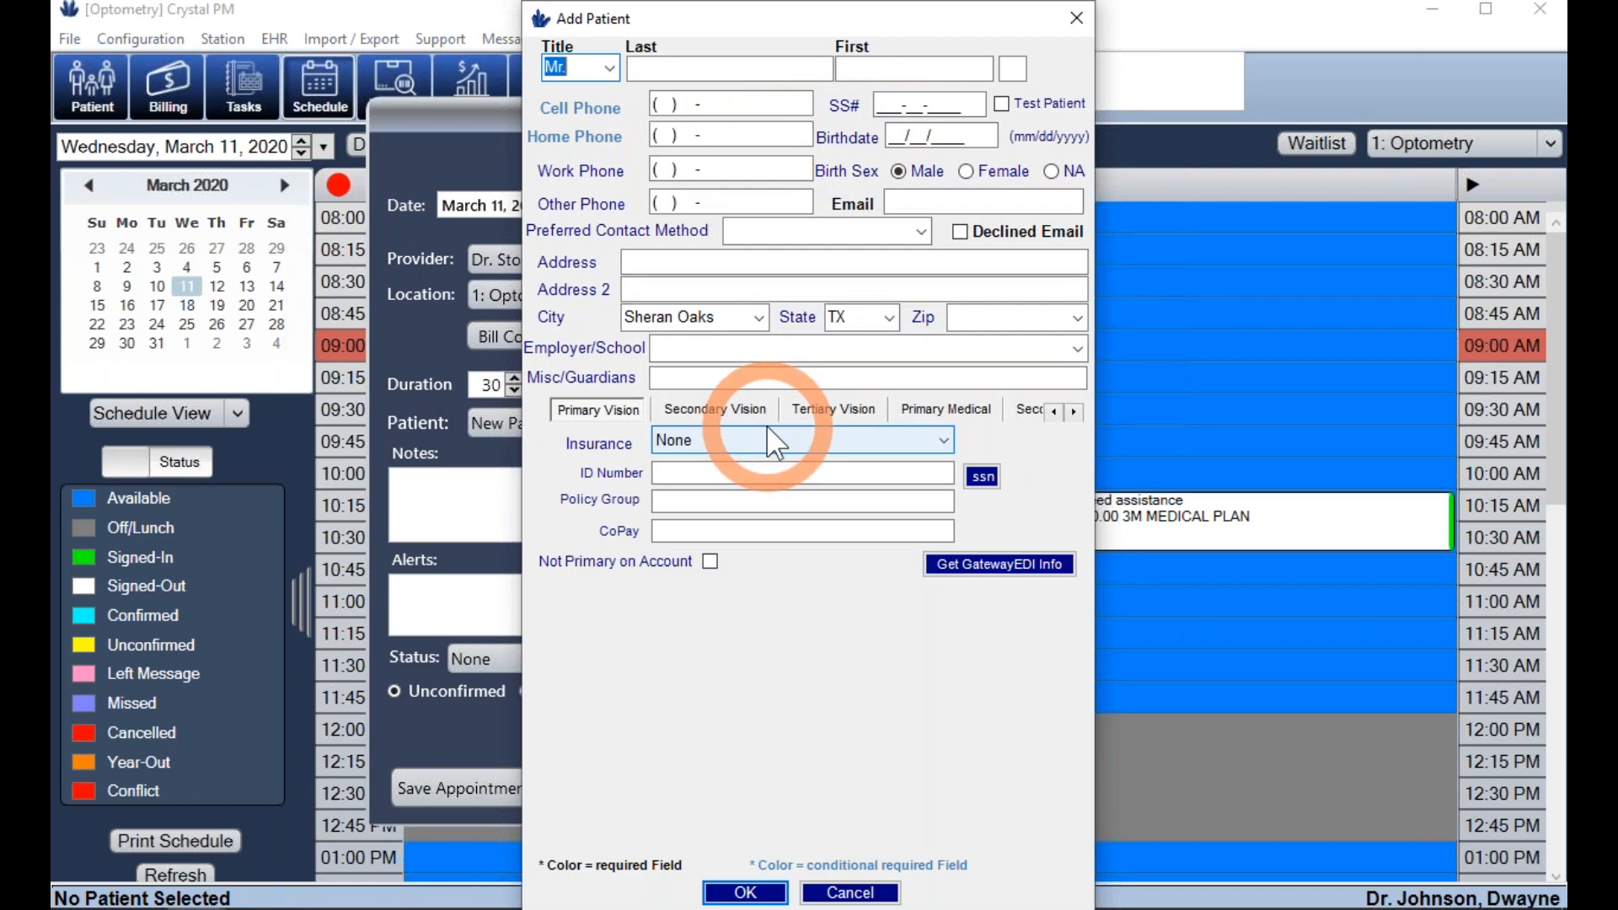
click(1076, 18)
click(588, 419)
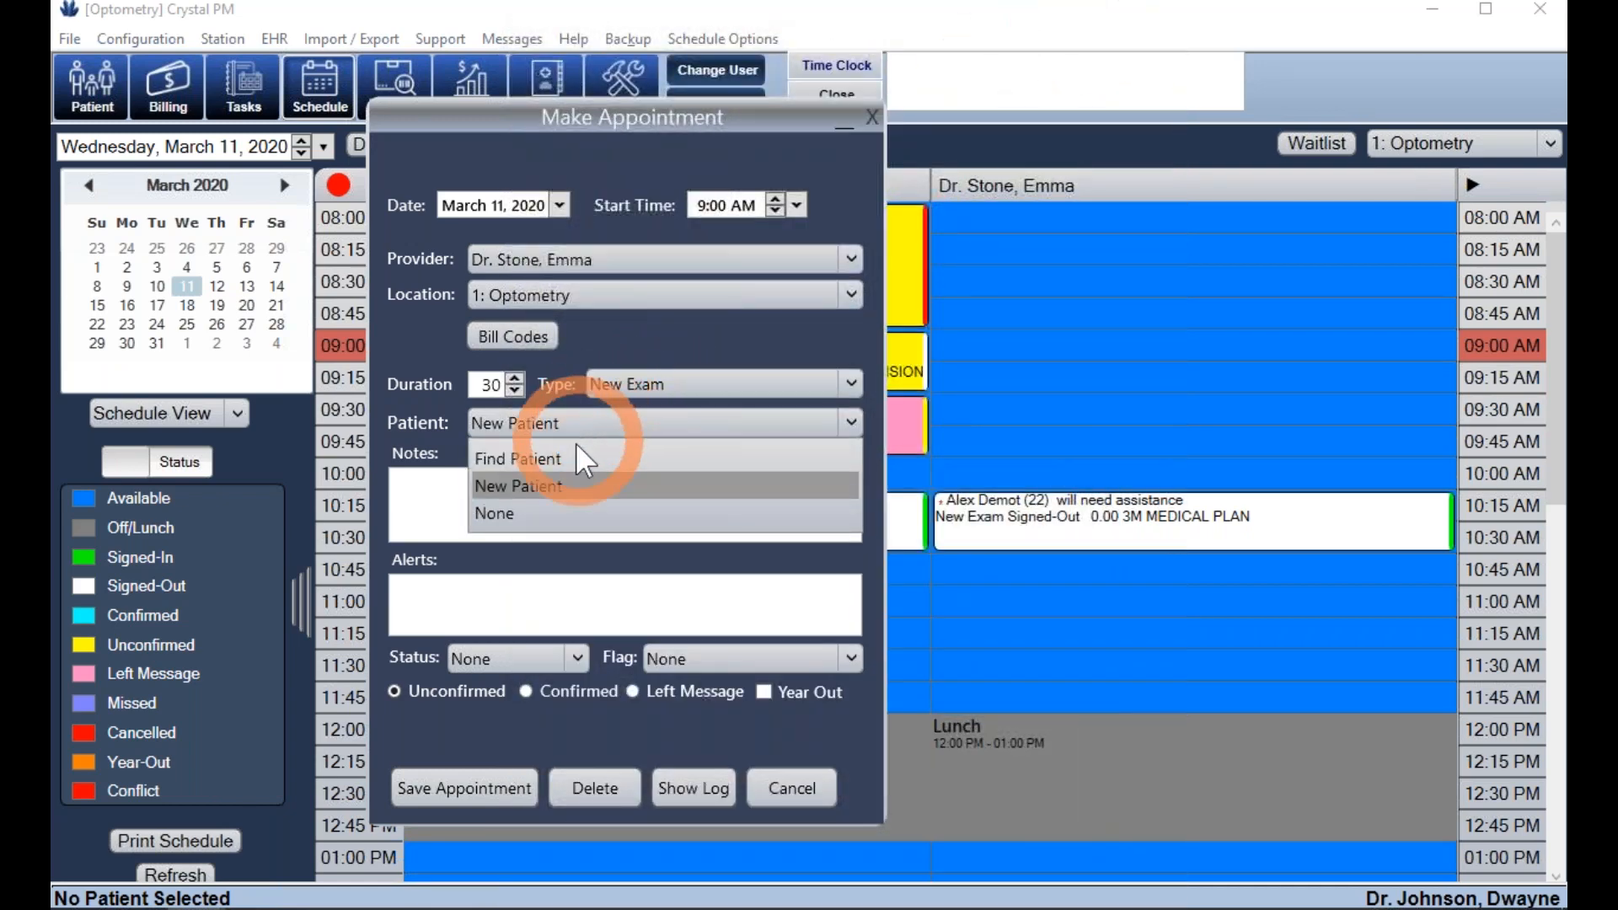
- Find the existing patient by a Last, First name search and assign her to the appointment
click(569, 462)
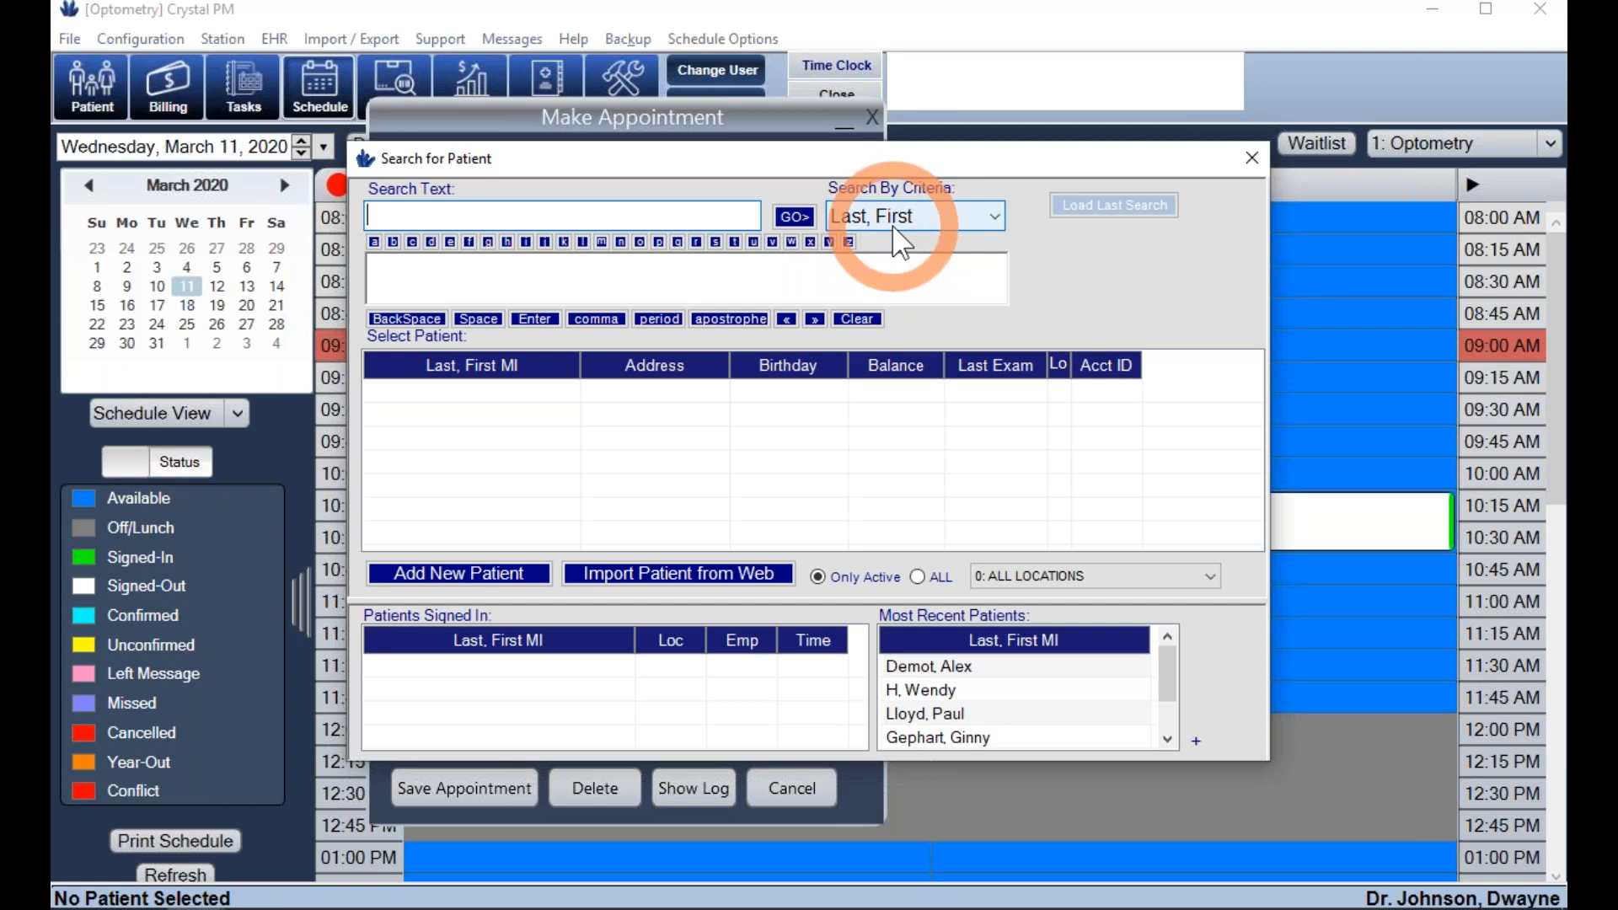
click(978, 221)
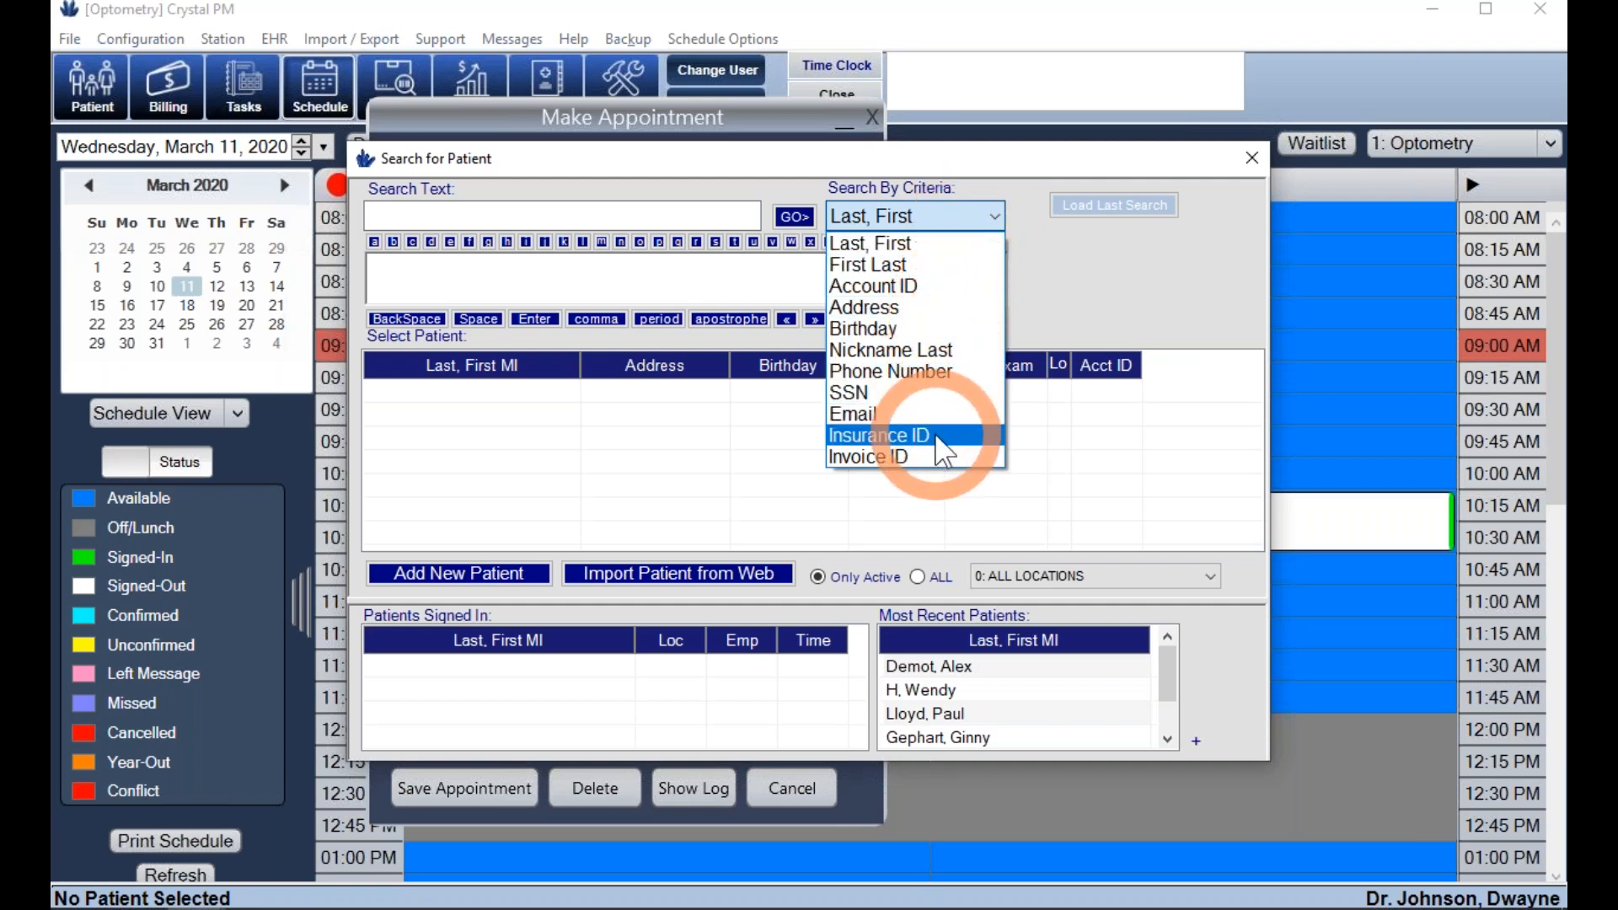
click(700, 218)
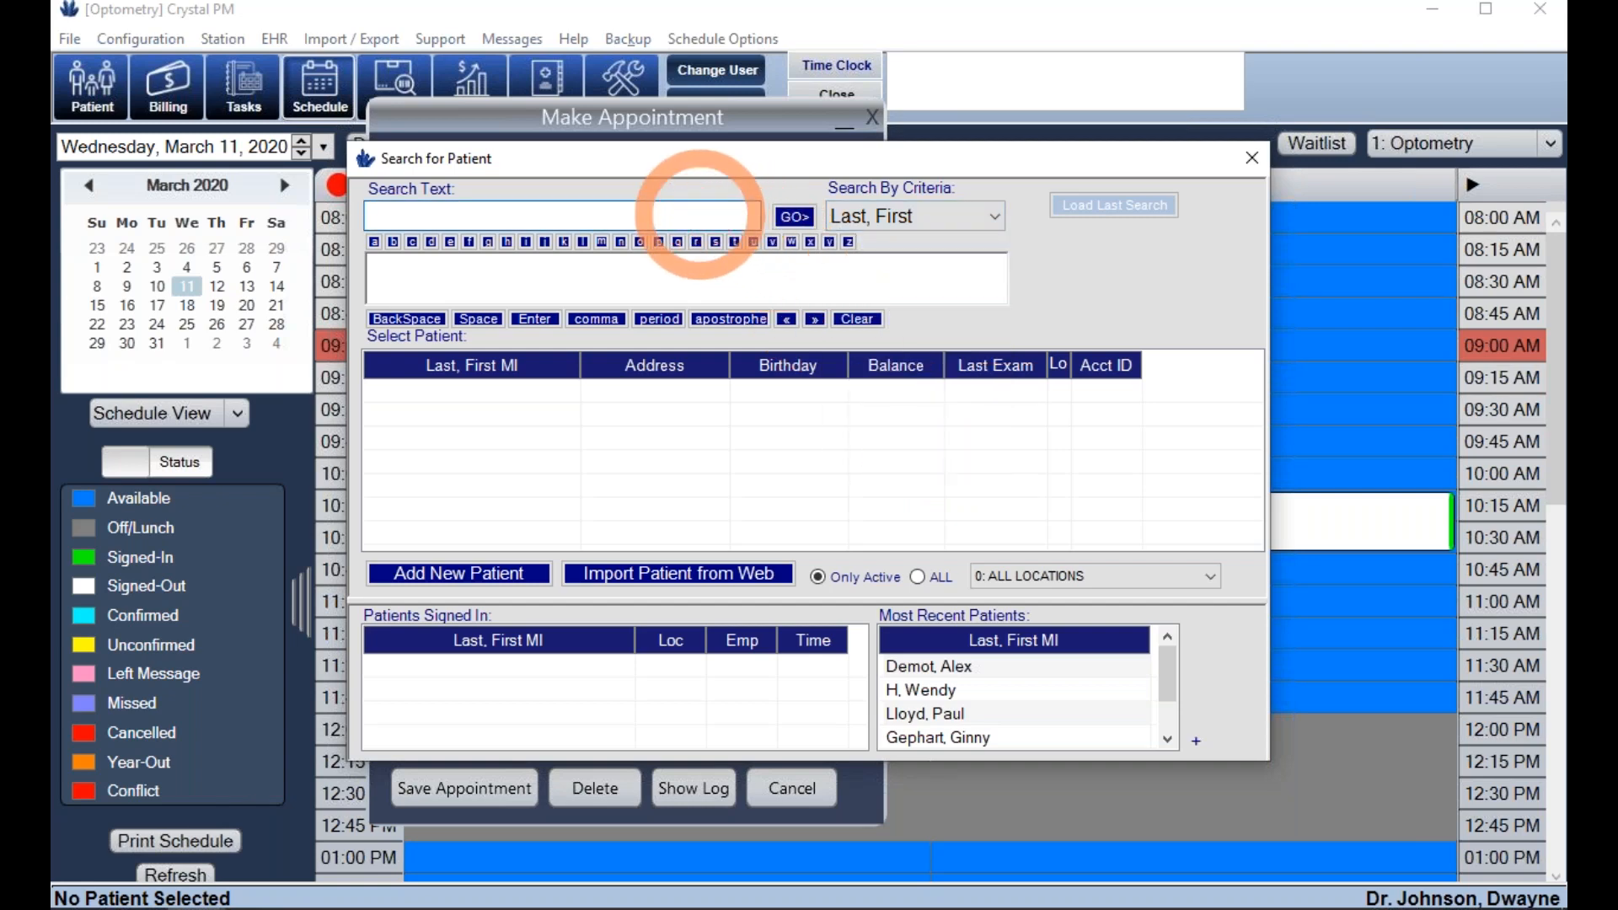
text(ret)
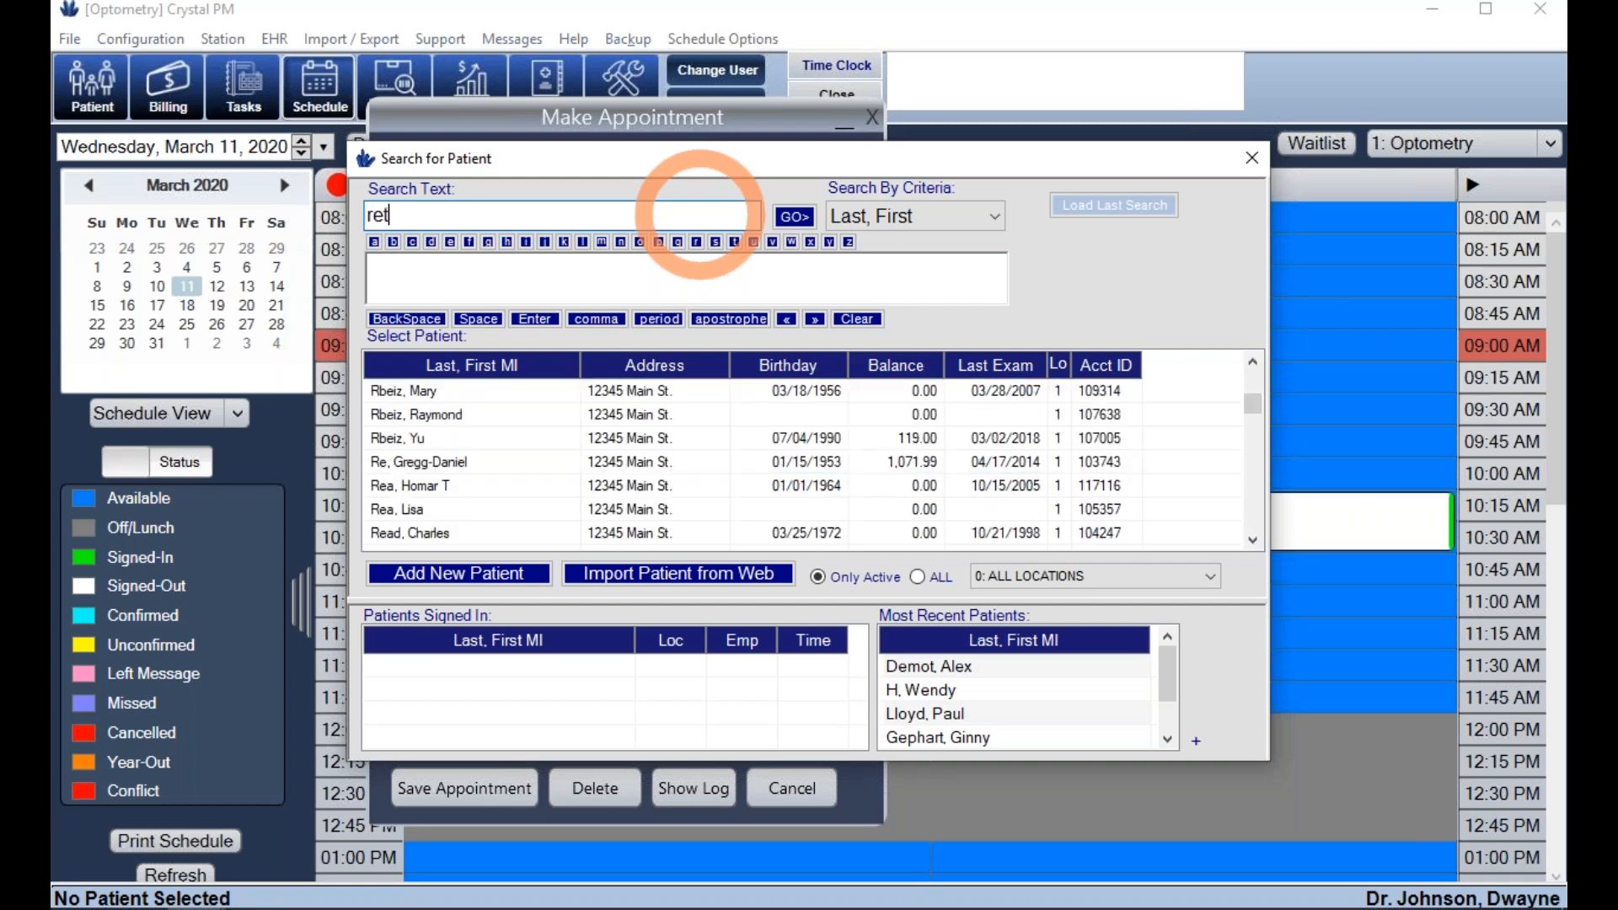
drag(700, 218, 333, 224)
text(we )
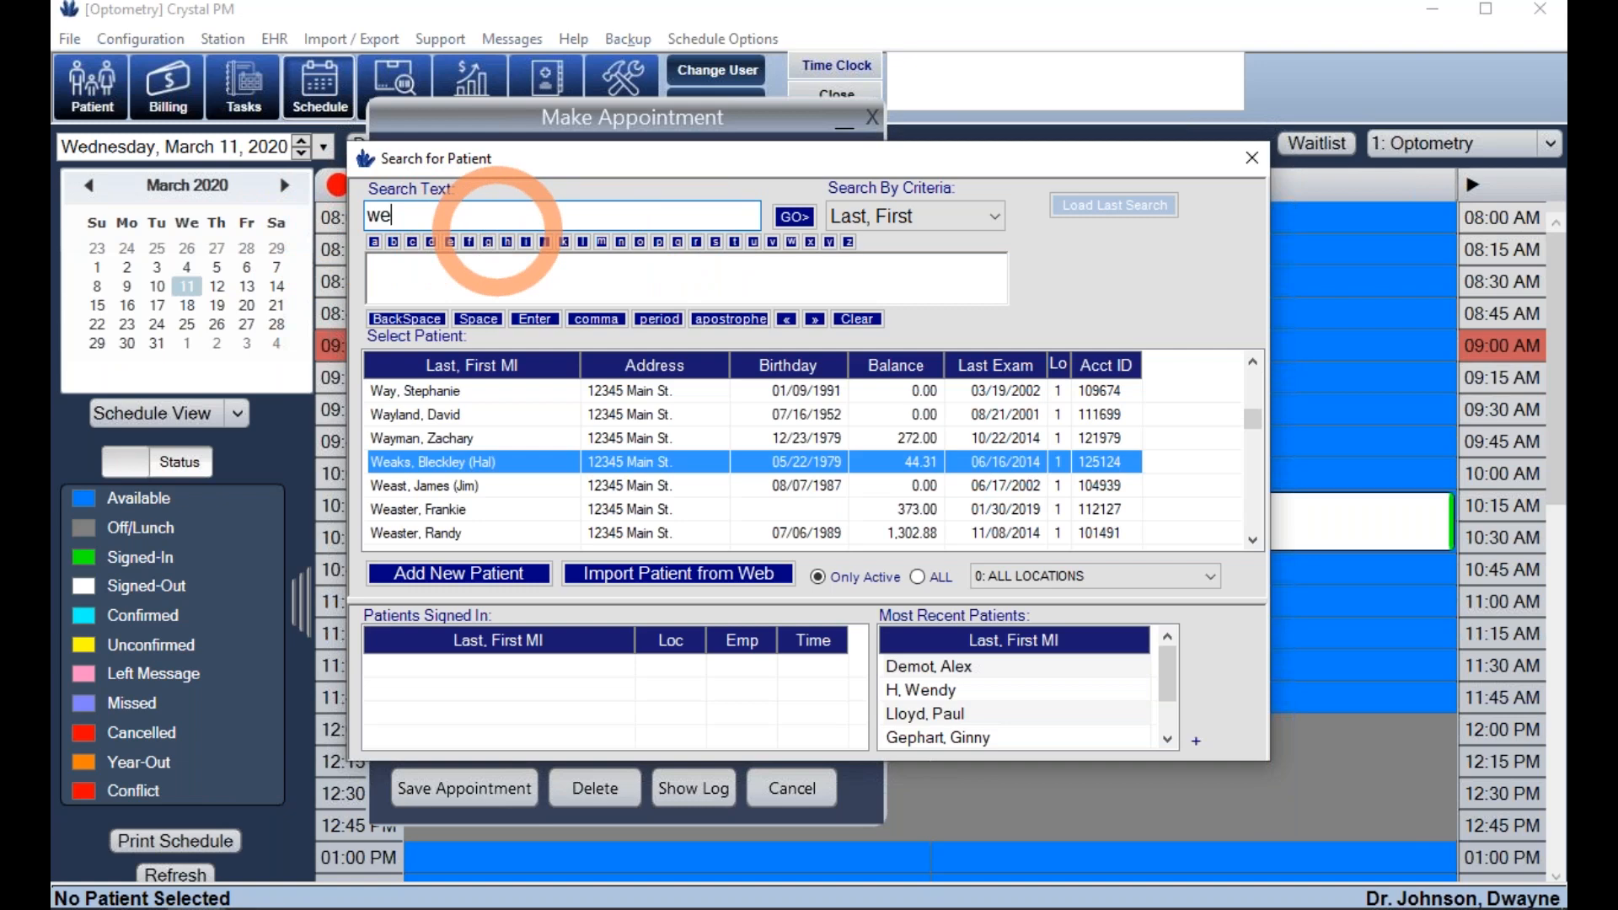
text(g)
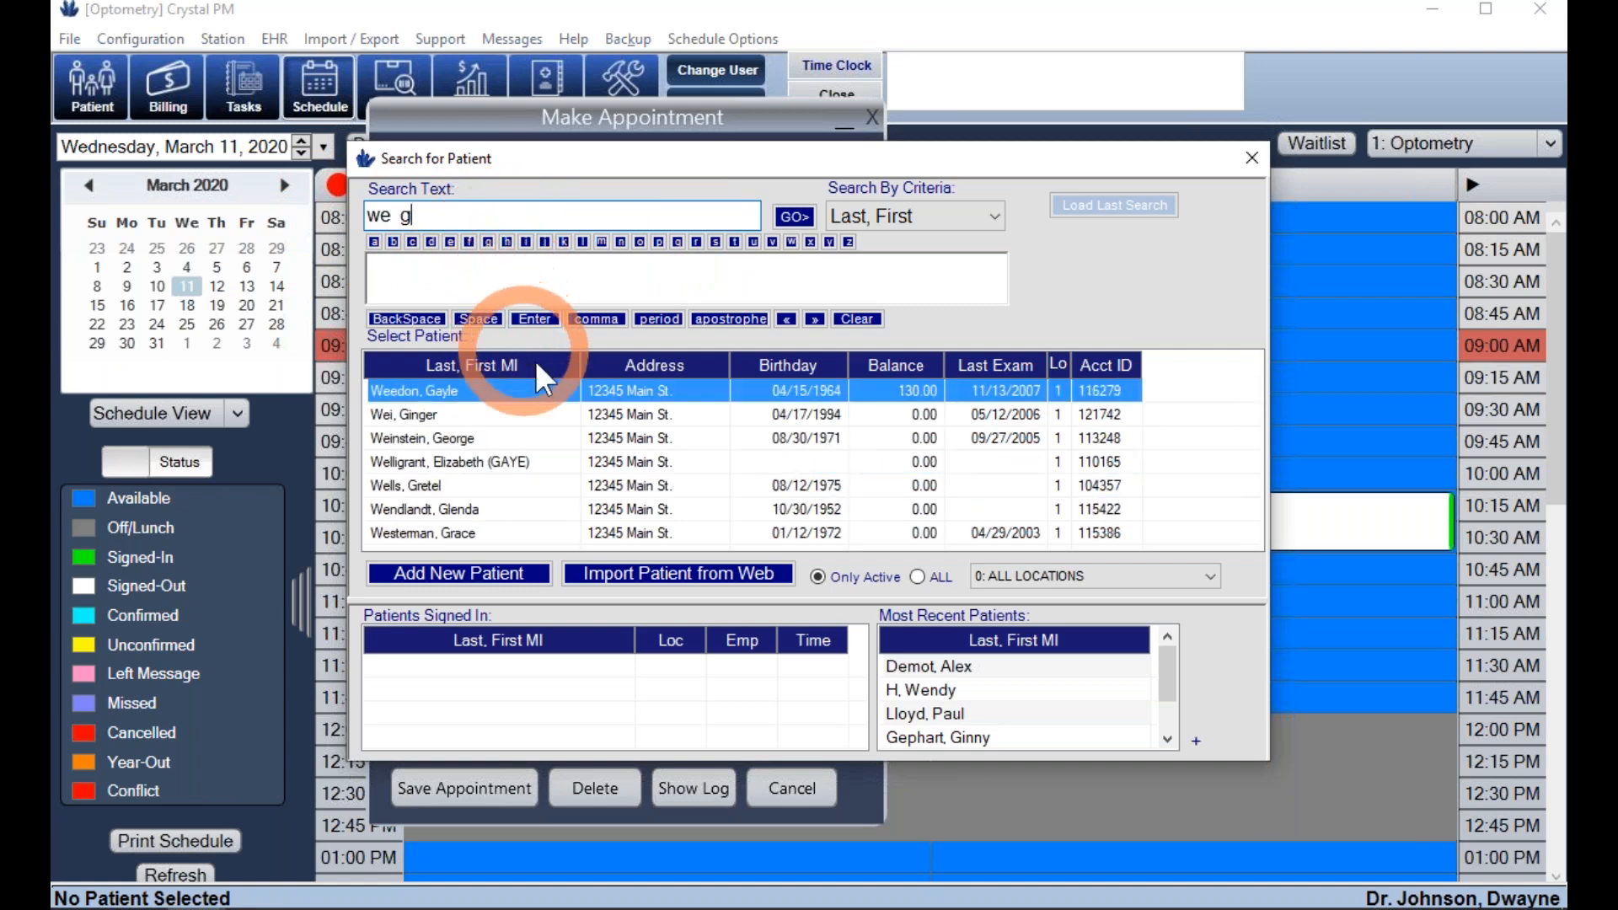
double_click(640, 391)
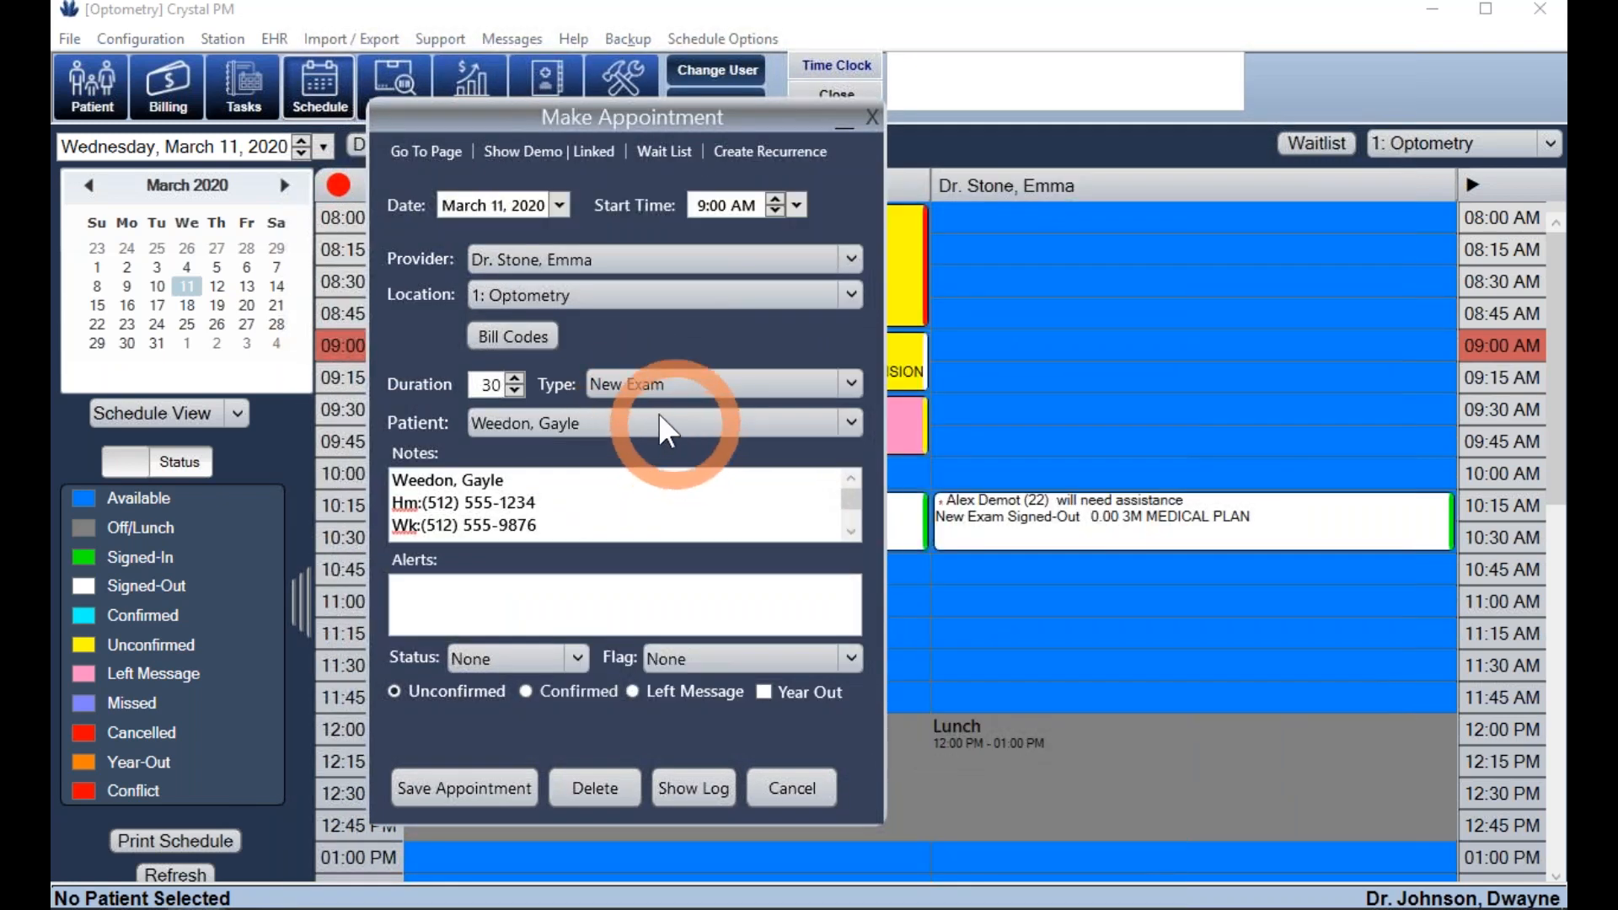
- Add a 'spanish speaker' alert, show demographics and linked patients, and save the appointment
click(489, 615)
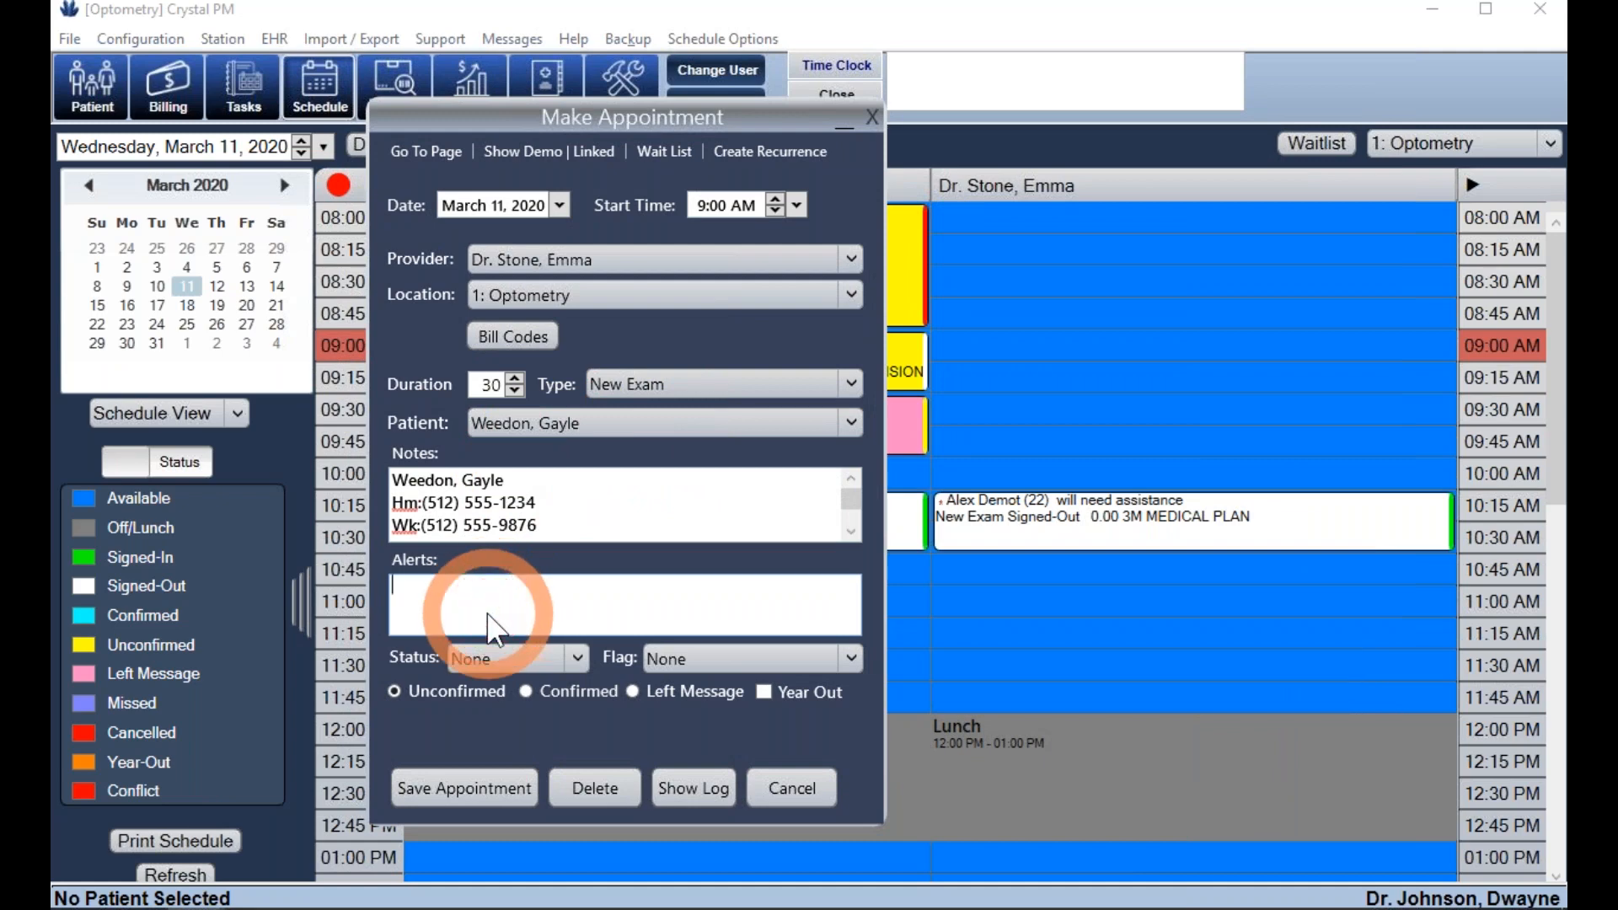
text(spanish speaker)
click(524, 153)
click(524, 176)
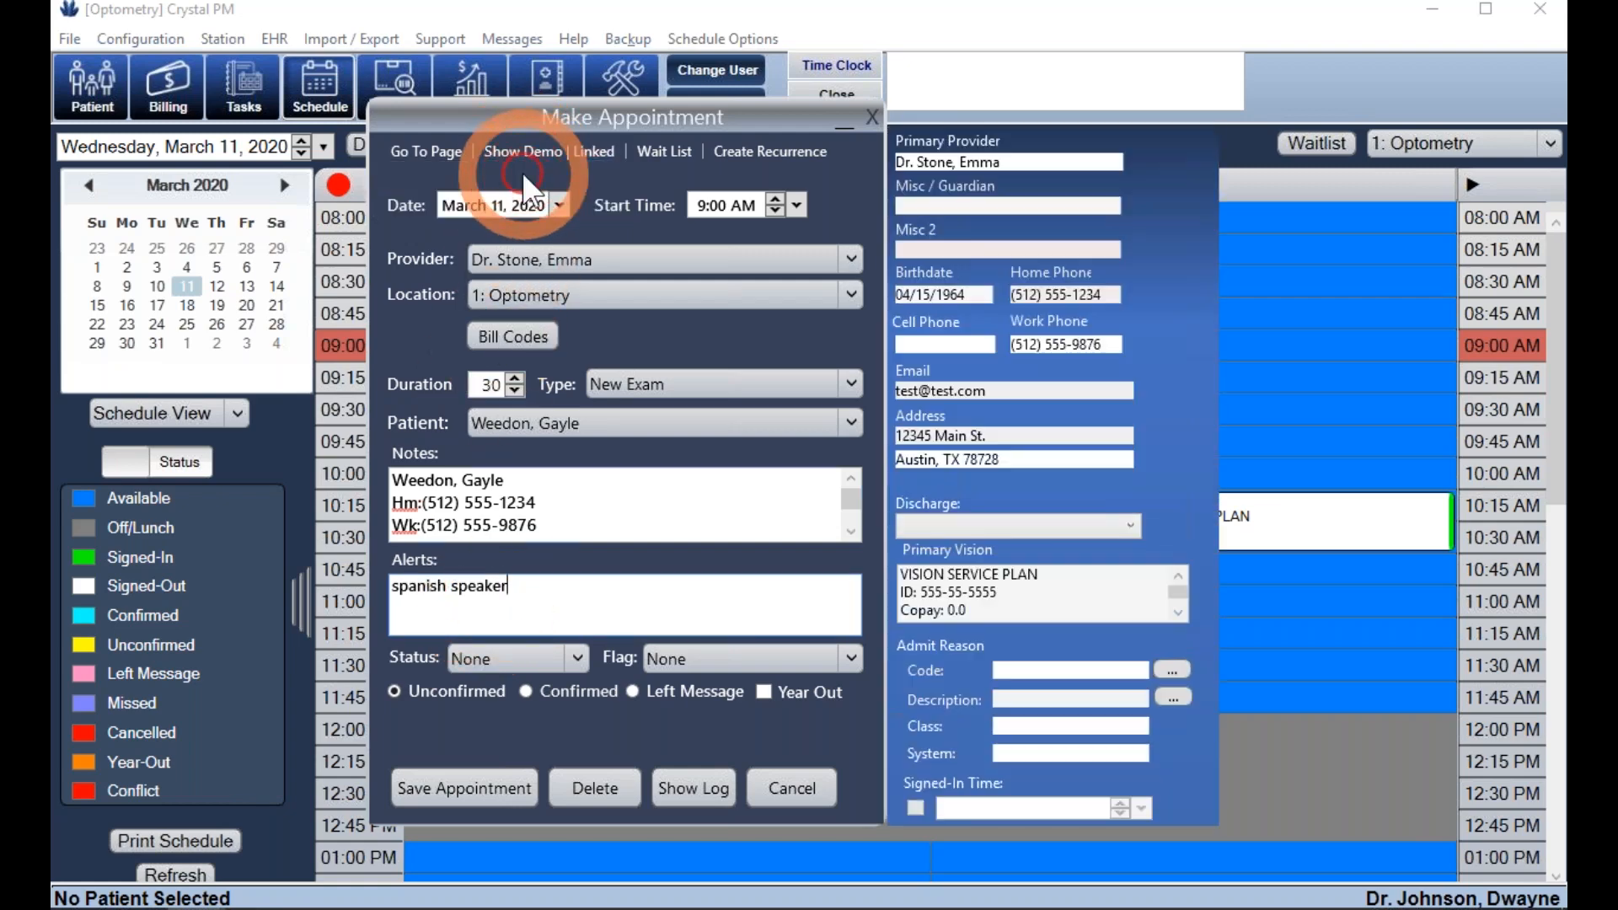
click(533, 150)
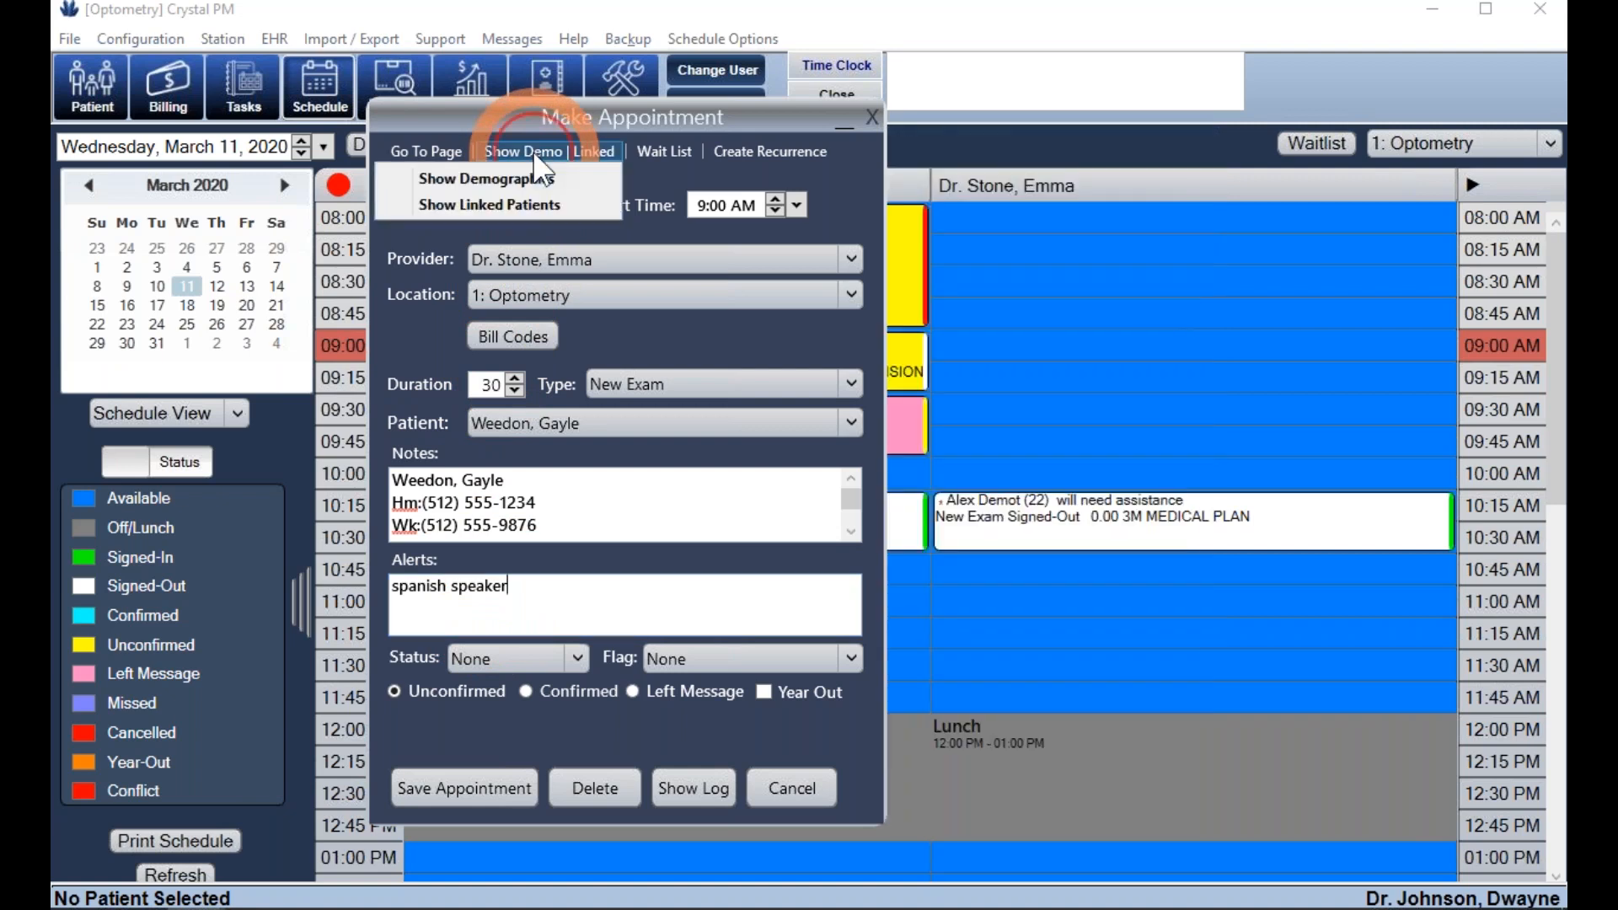
click(514, 205)
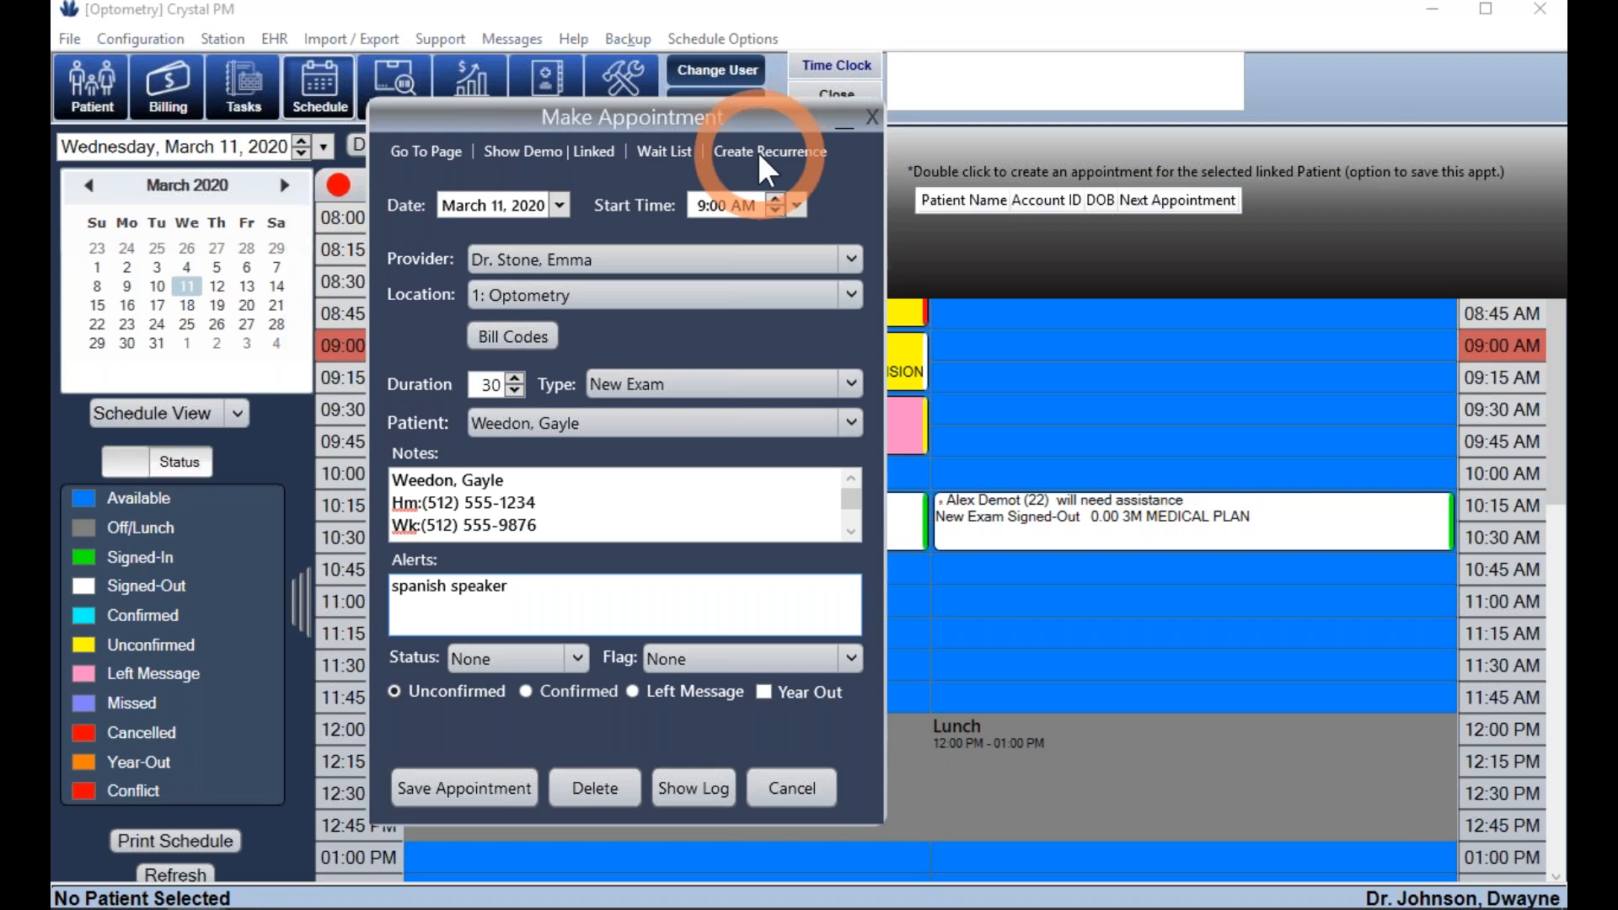
click(485, 781)
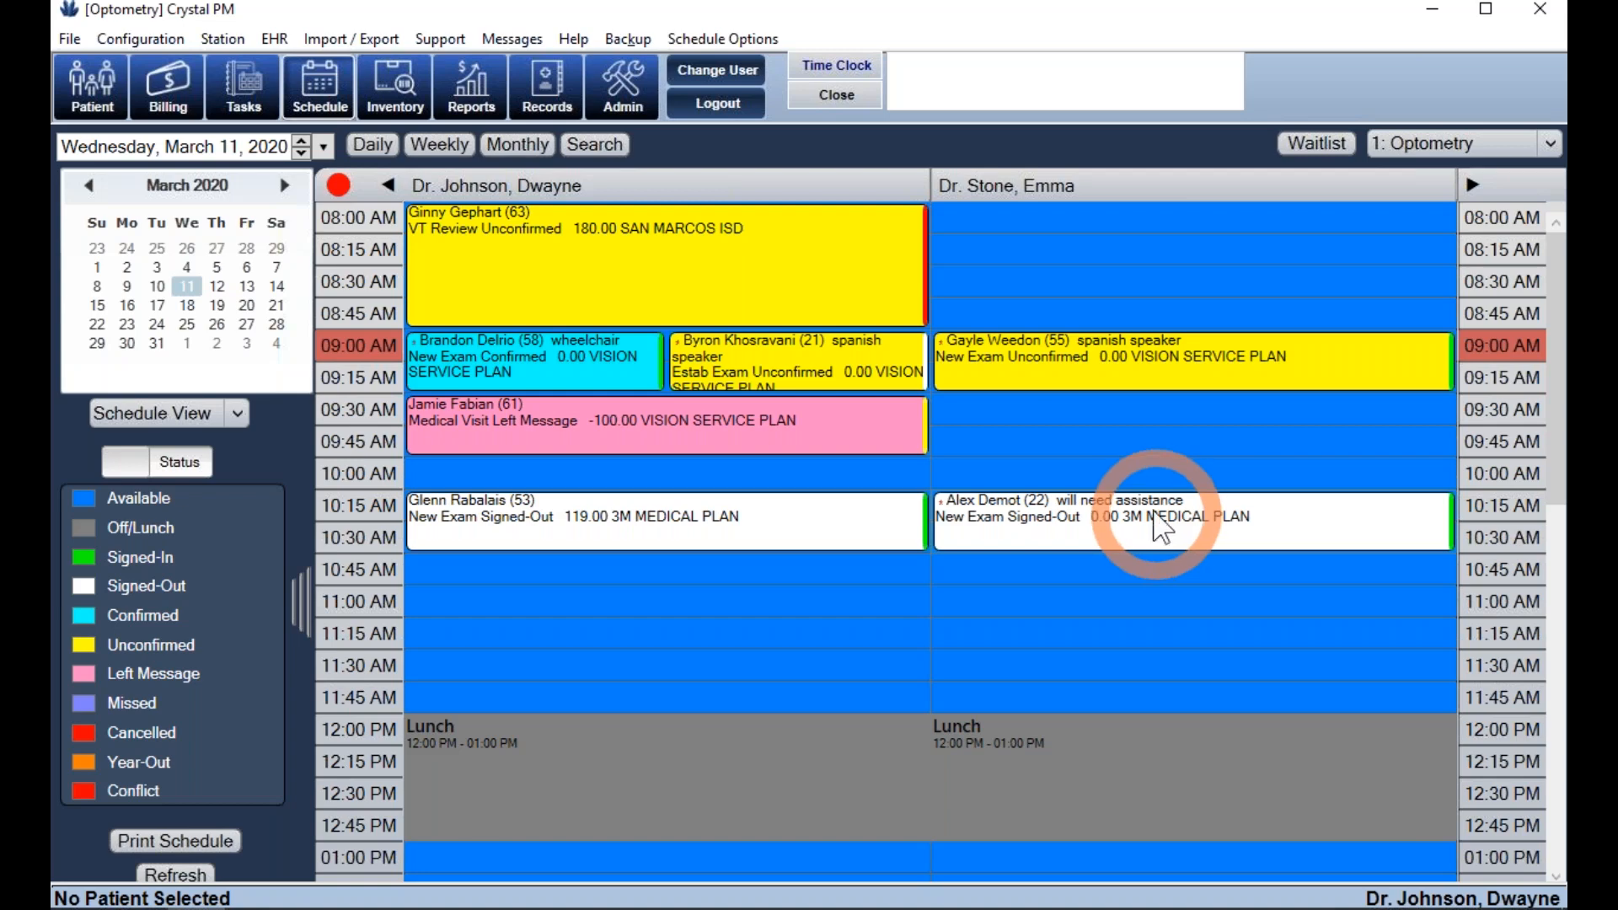
- Save the 9:00 appointment as Left Message, then reopen it and save it as Confirmed
double_click(994, 358)
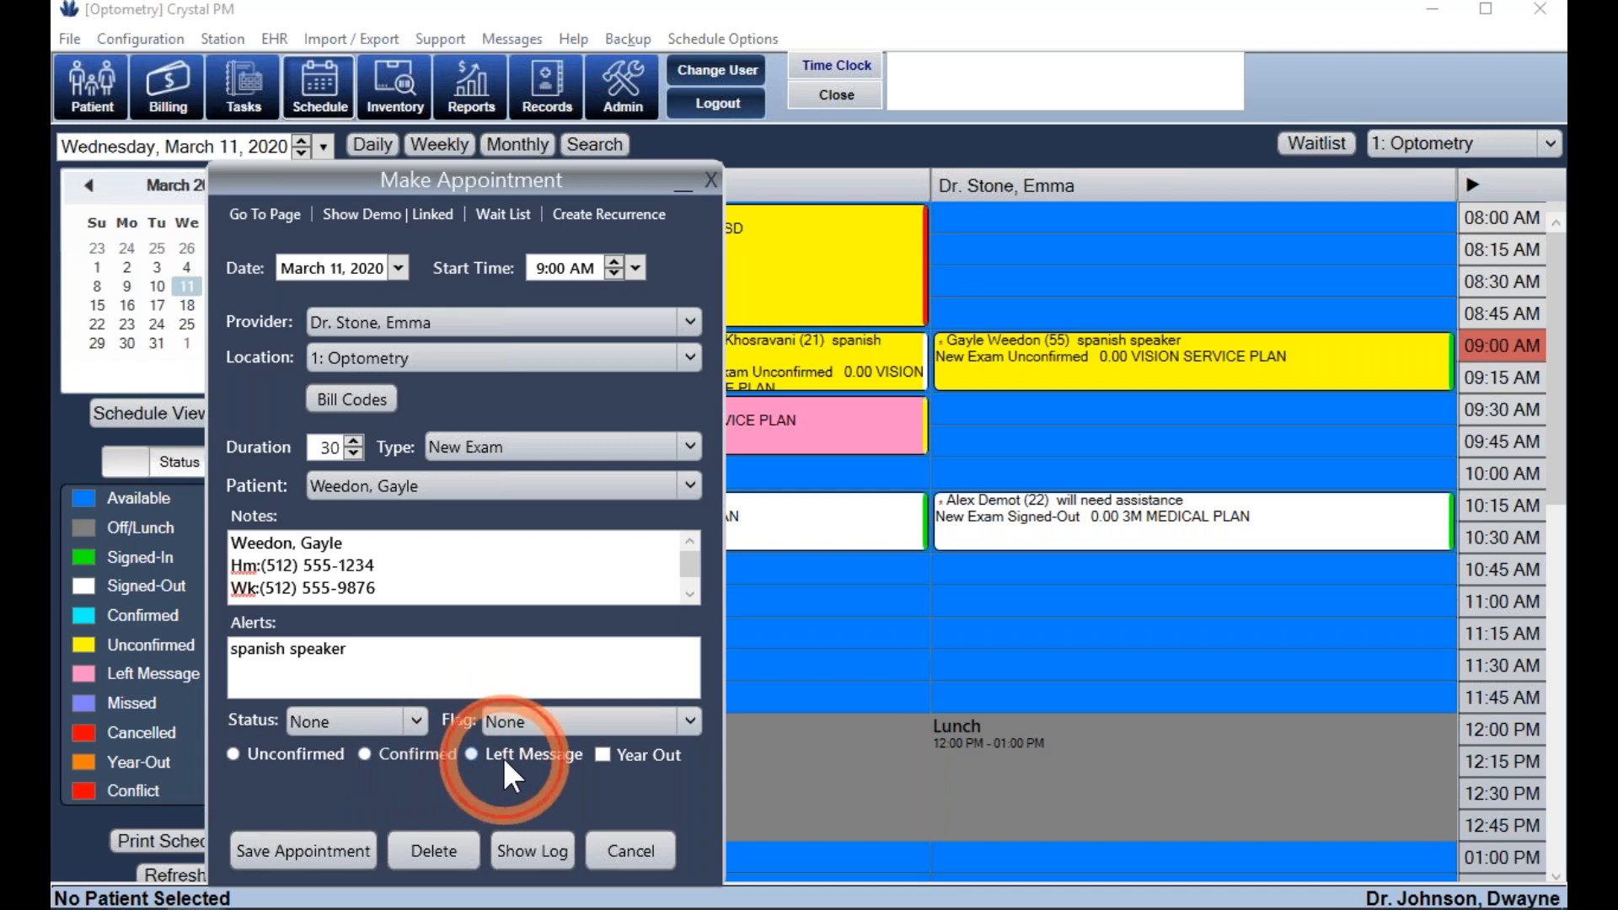
click(316, 847)
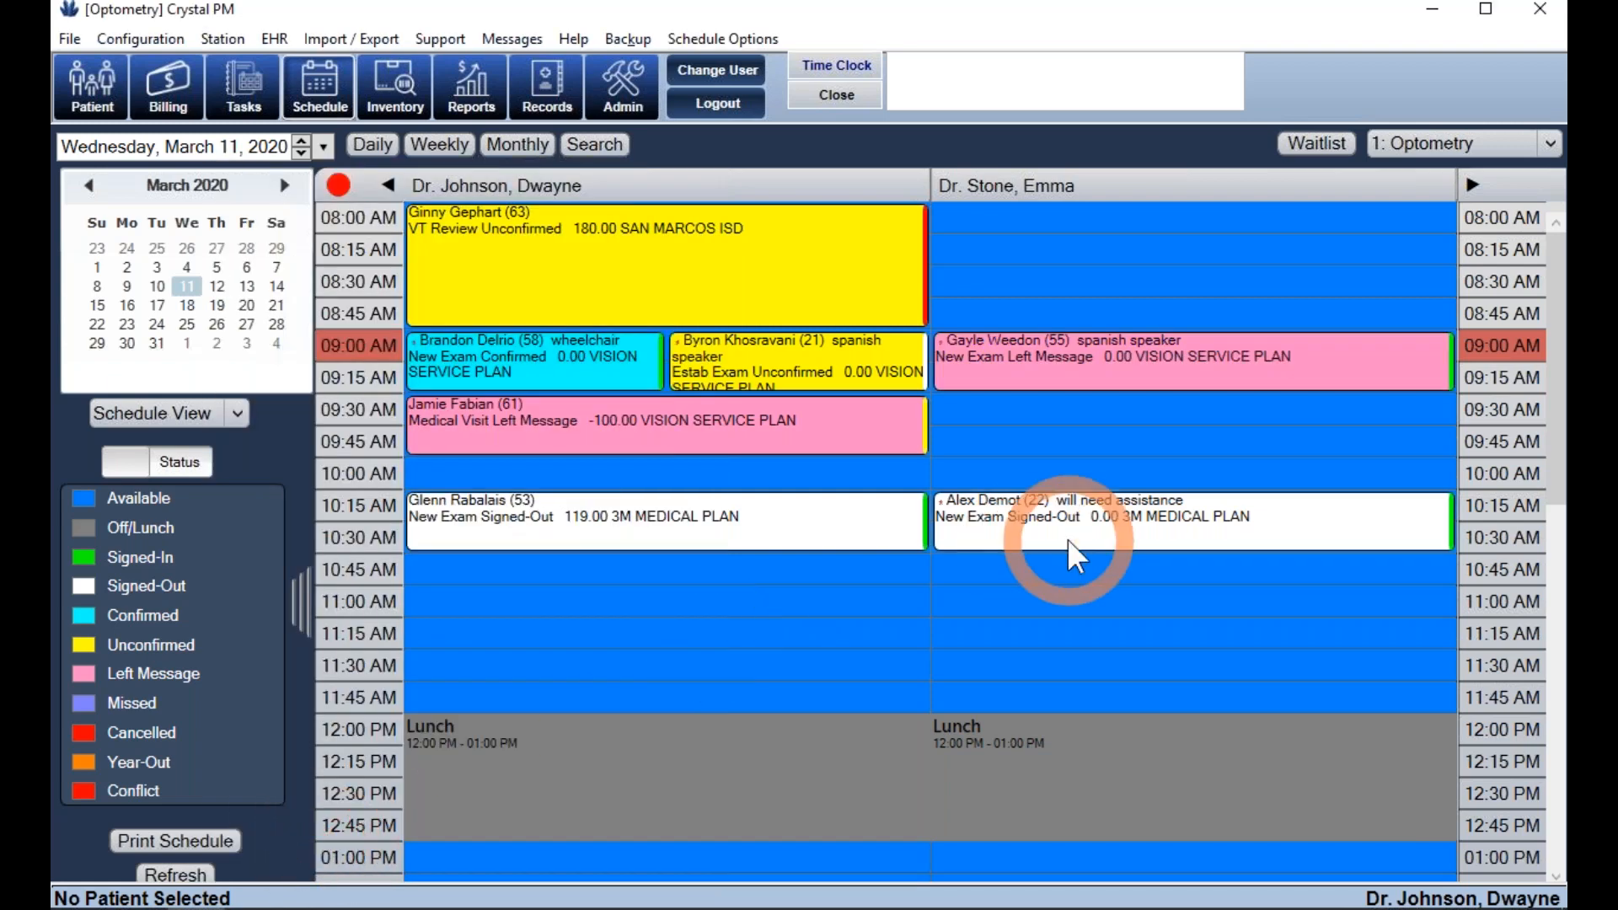
double_click(1040, 361)
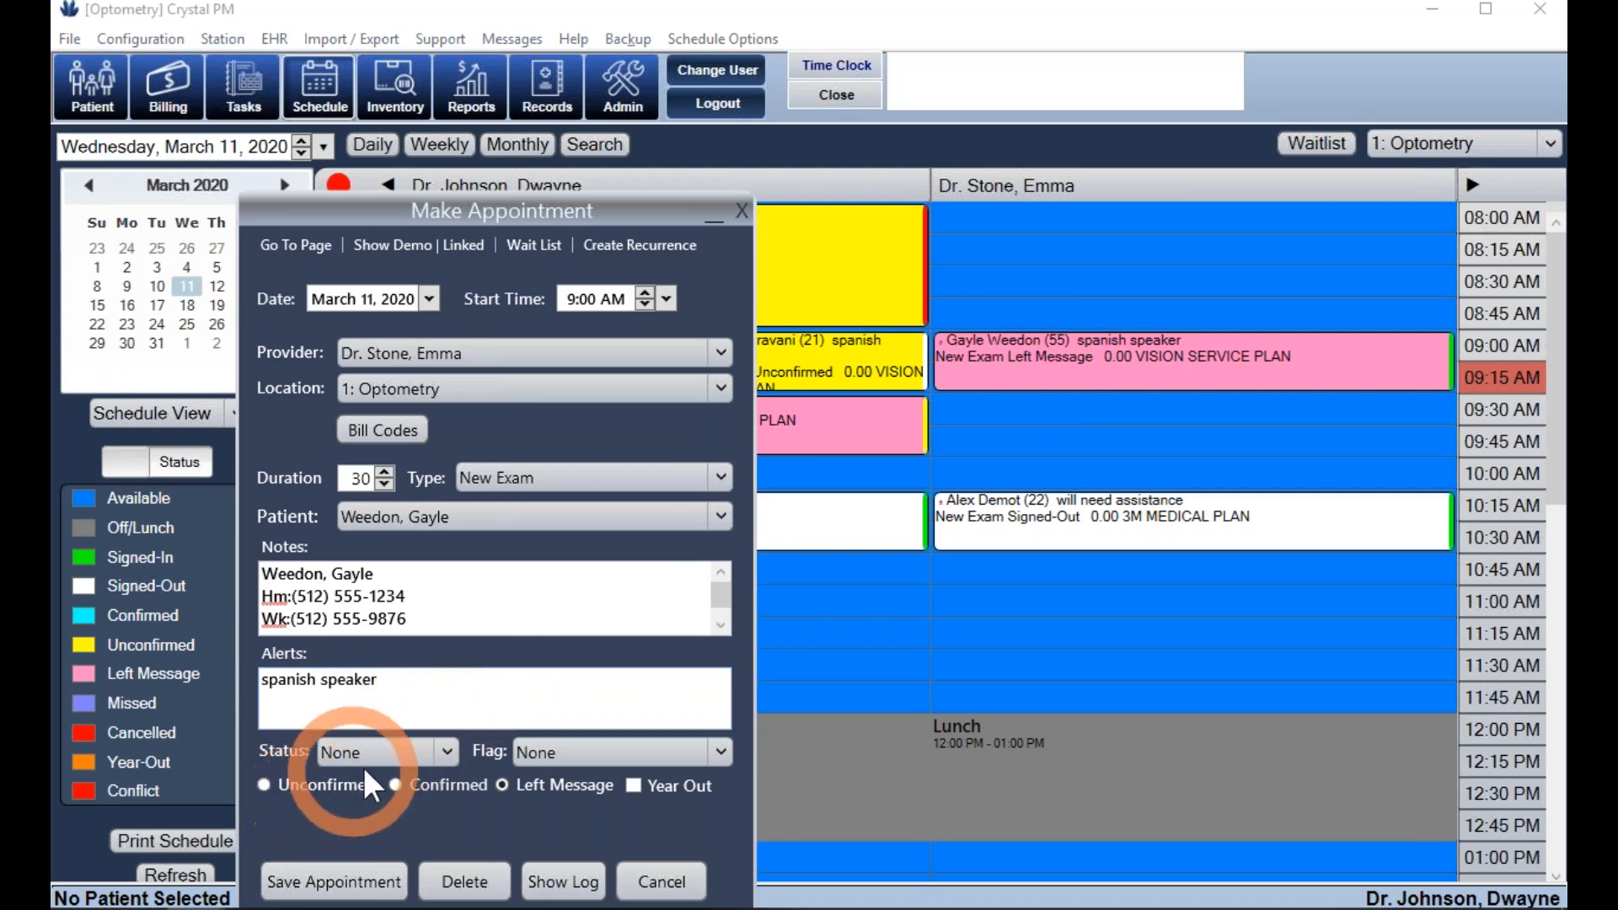
click(407, 784)
click(333, 881)
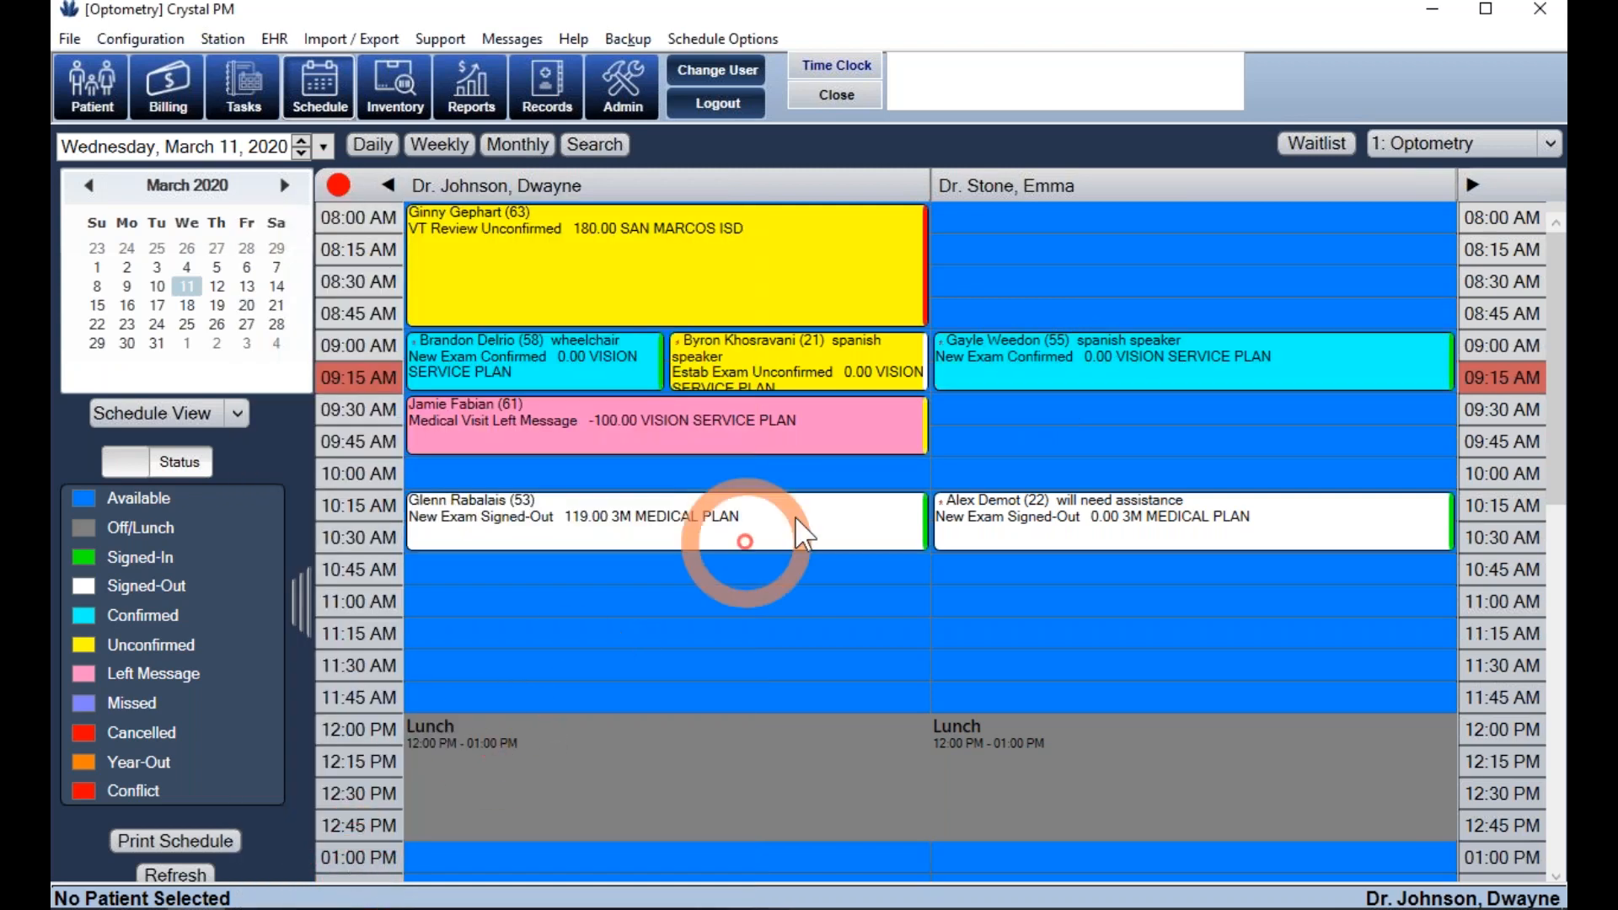
- Set the 9:00 appointment's status to Signed-In, room to Waiting Room, and save it
double_click(1017, 373)
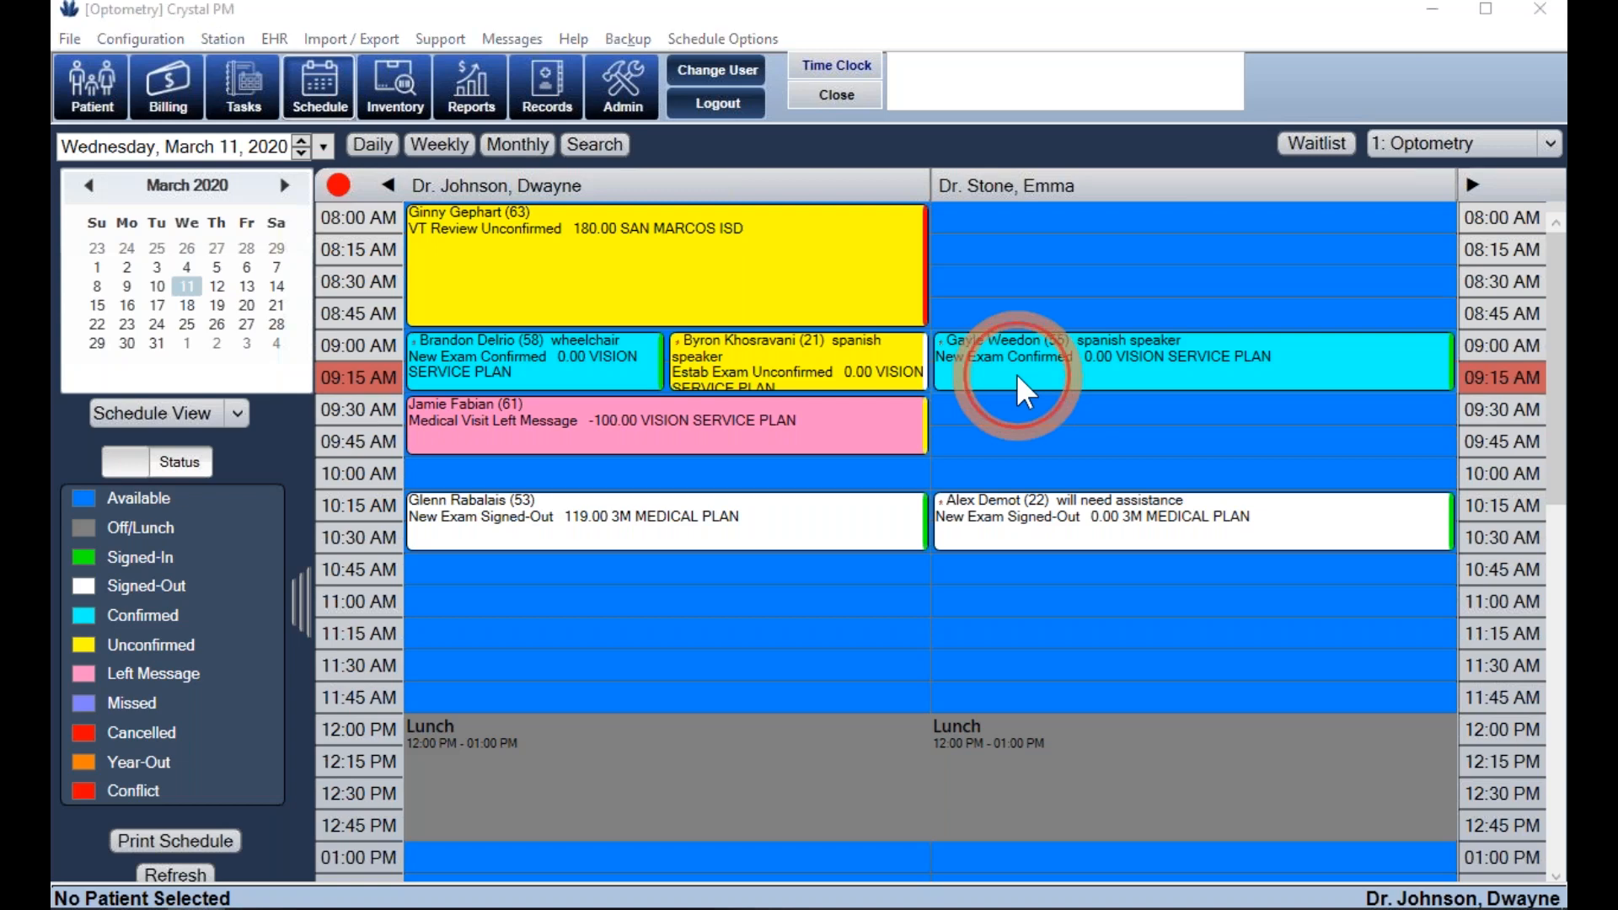
click(514, 716)
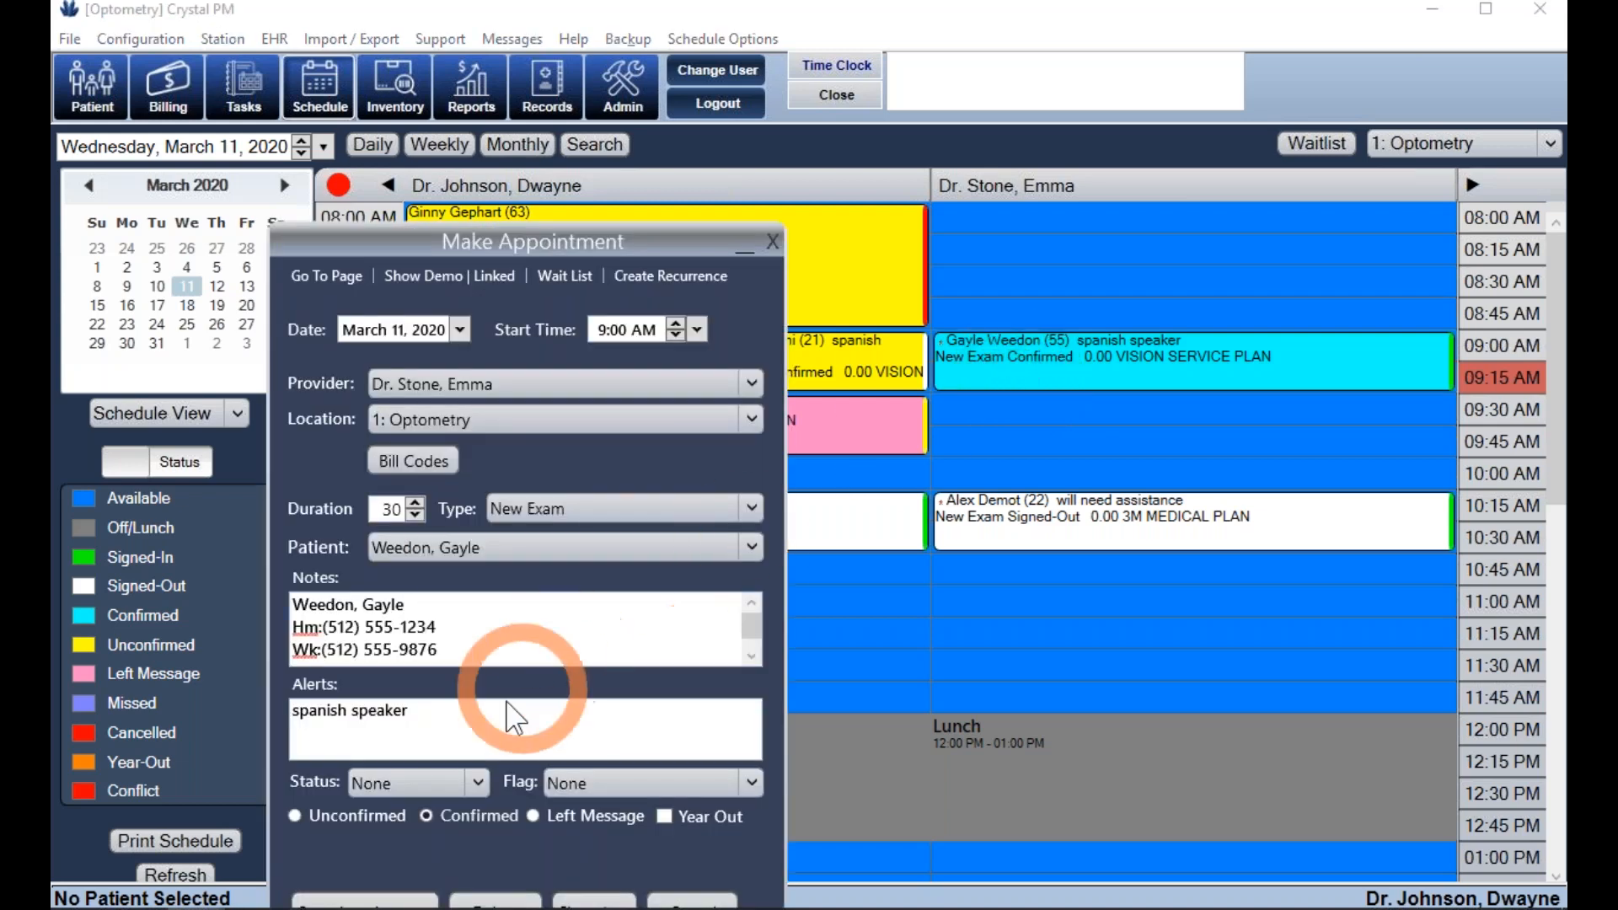
click(475, 779)
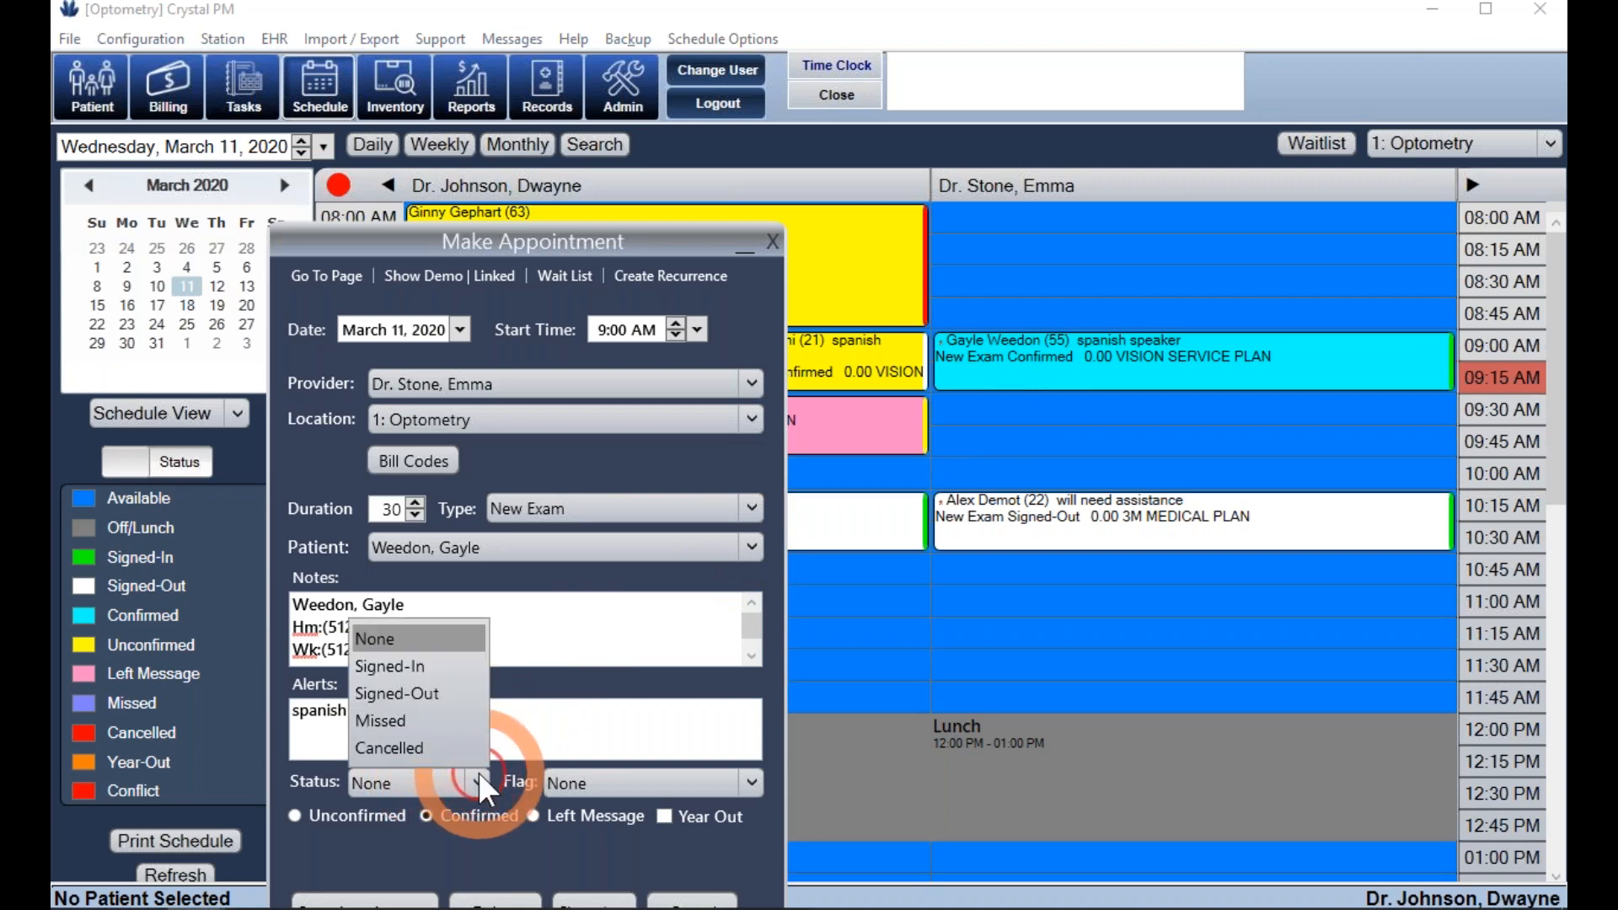
click(417, 664)
click(436, 848)
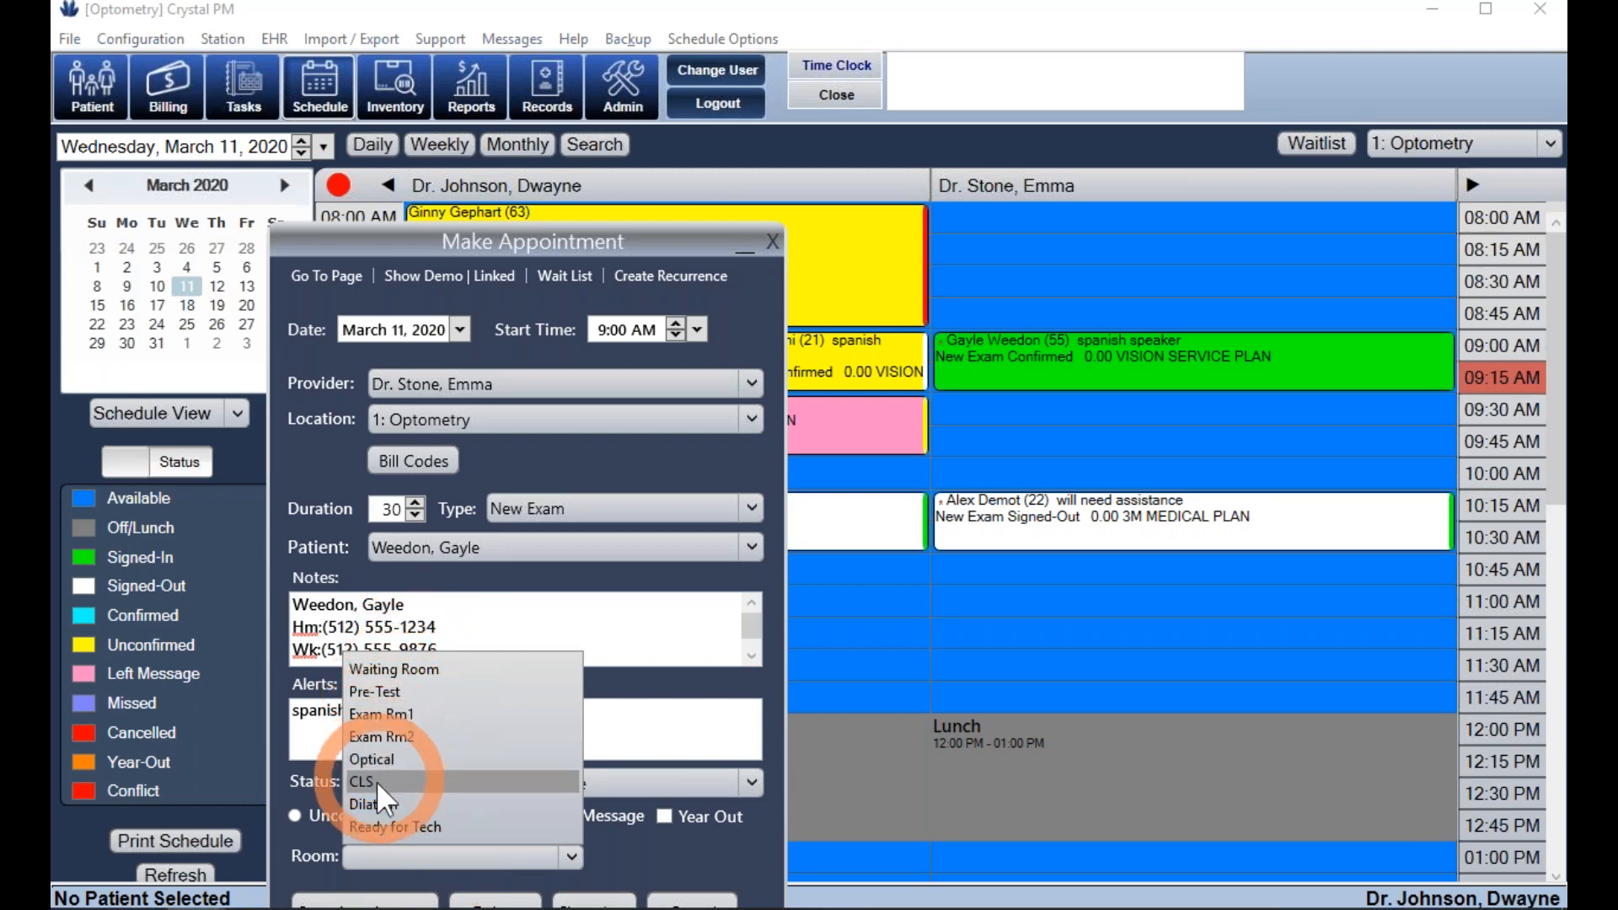
click(407, 670)
drag(433, 244, 433, 177)
click(376, 845)
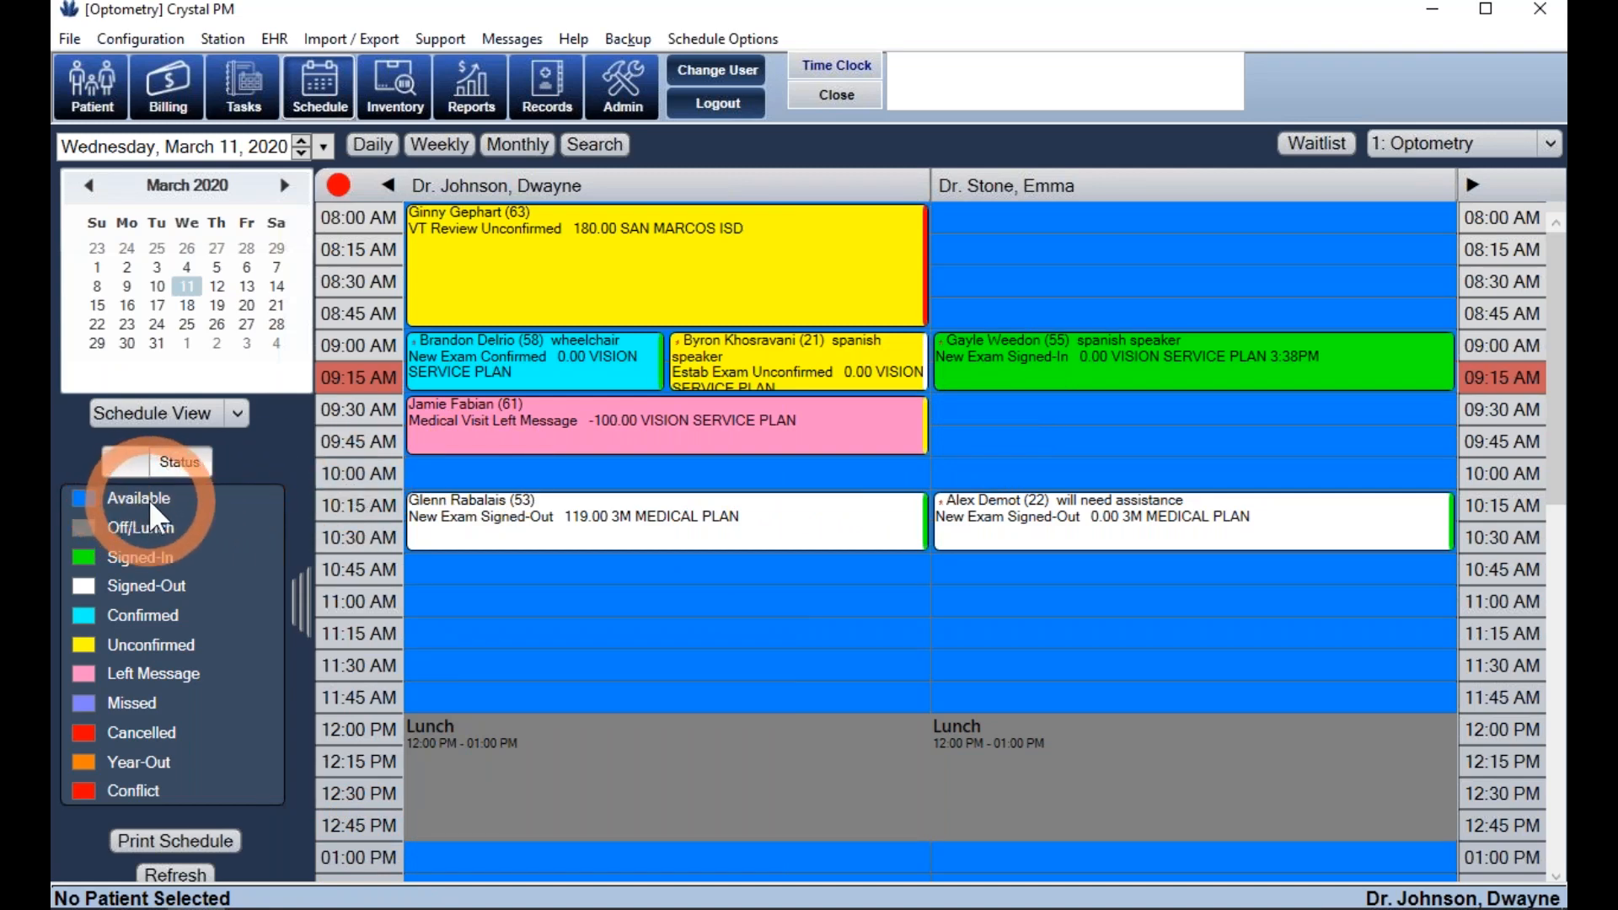
- Toggle the legend to Appt and back to Status, move the New Exam from 9:00 to 10:45 AM, and open it
click(170, 462)
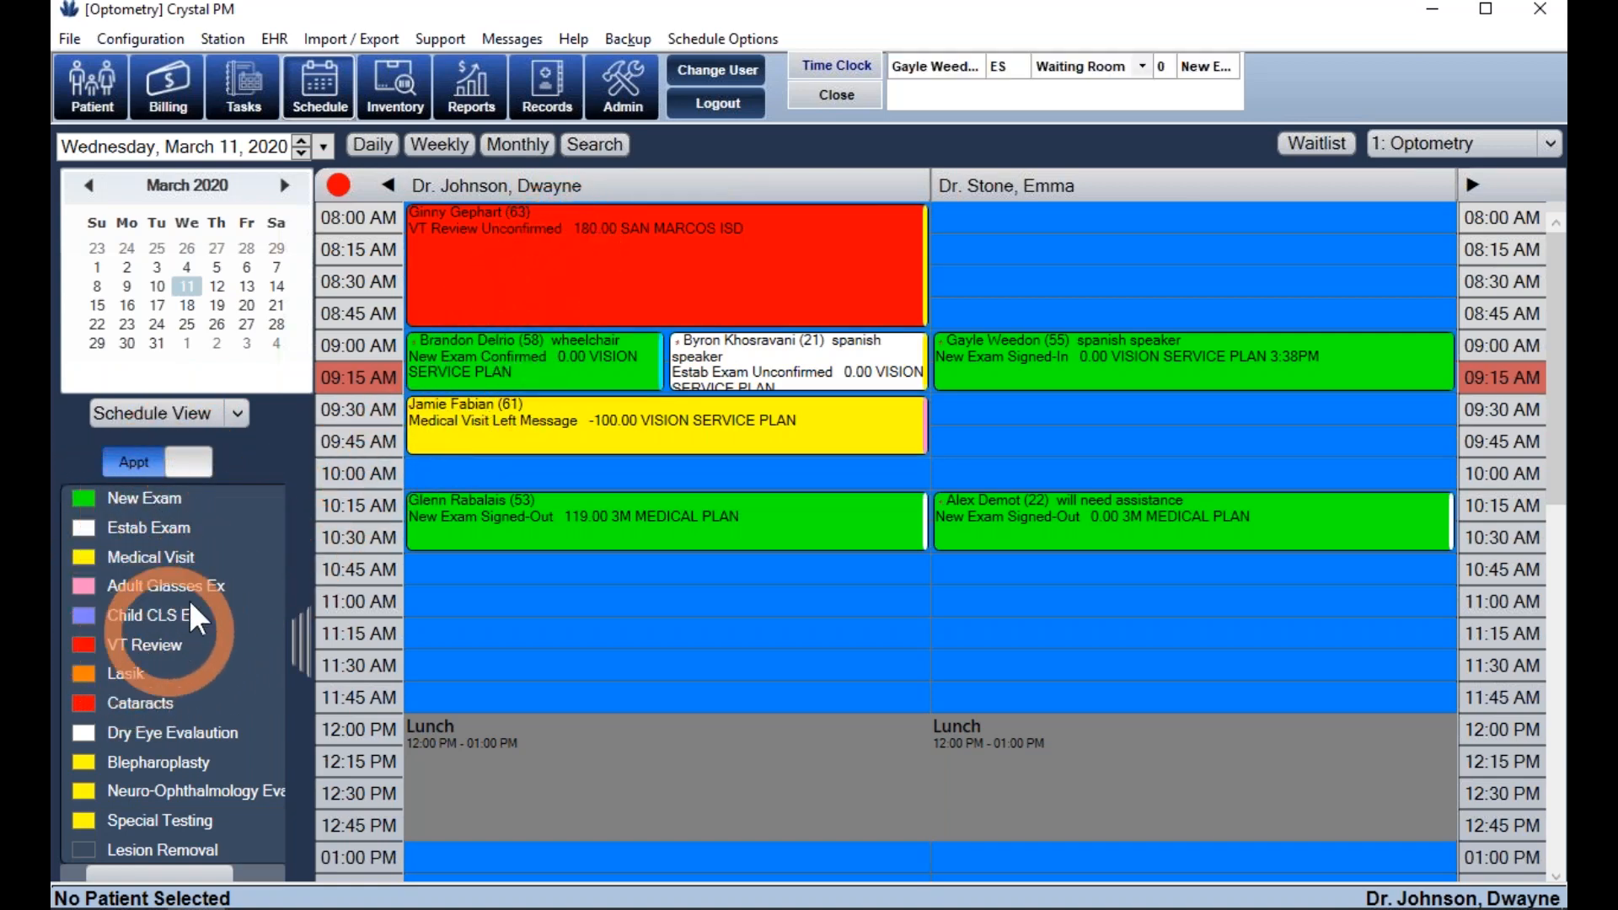
click(185, 463)
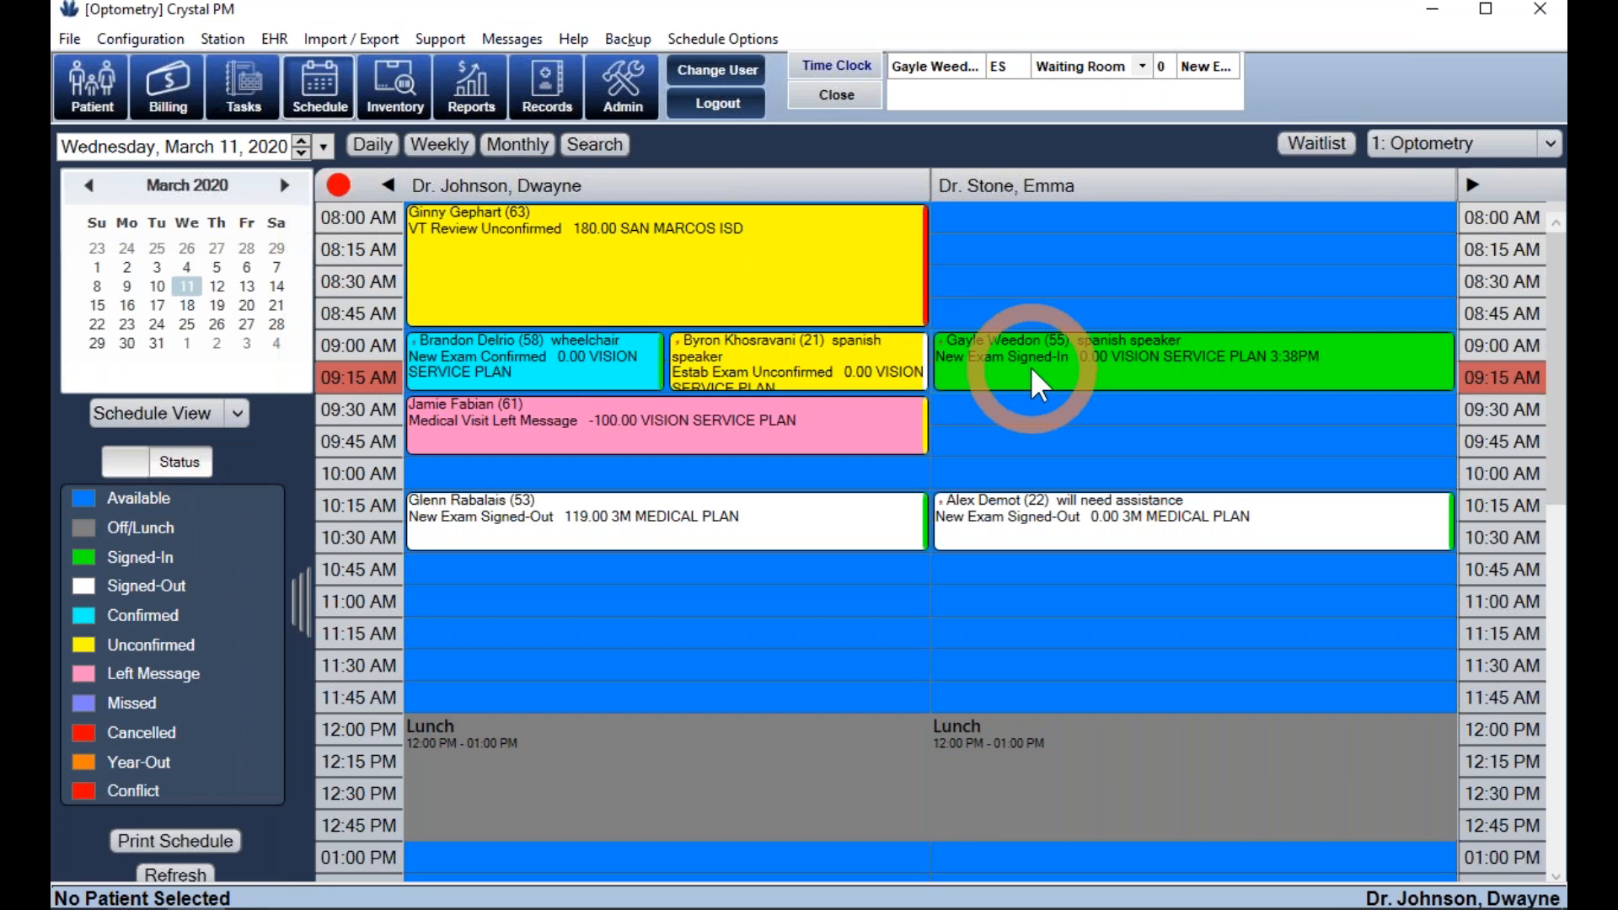
drag(1030, 366, 1037, 527)
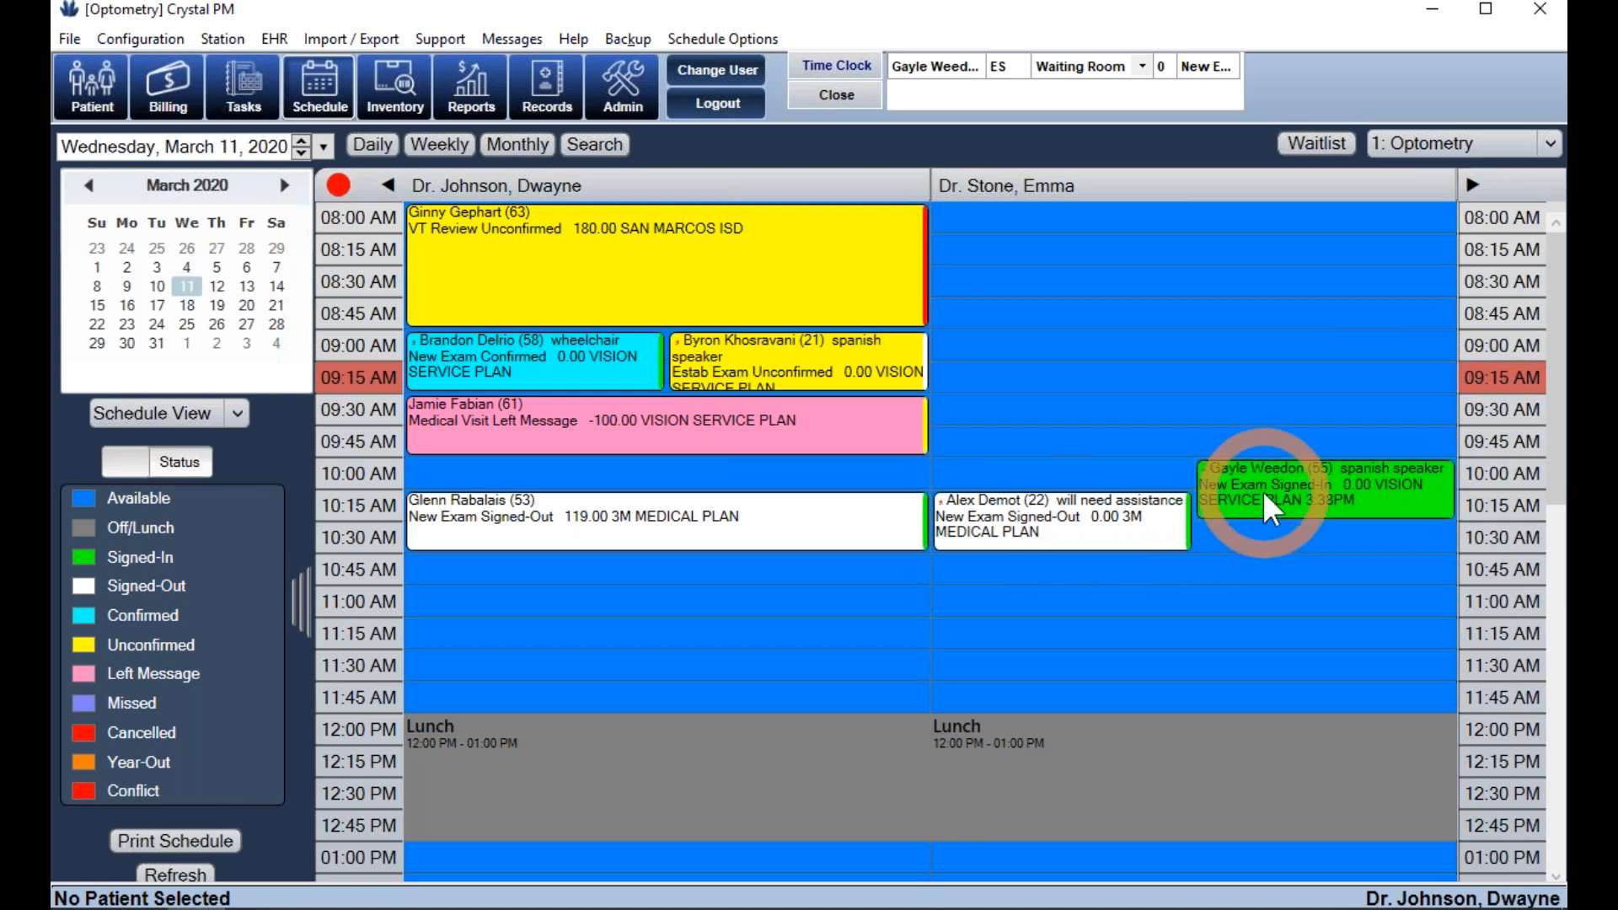
drag(1262, 490, 1086, 605)
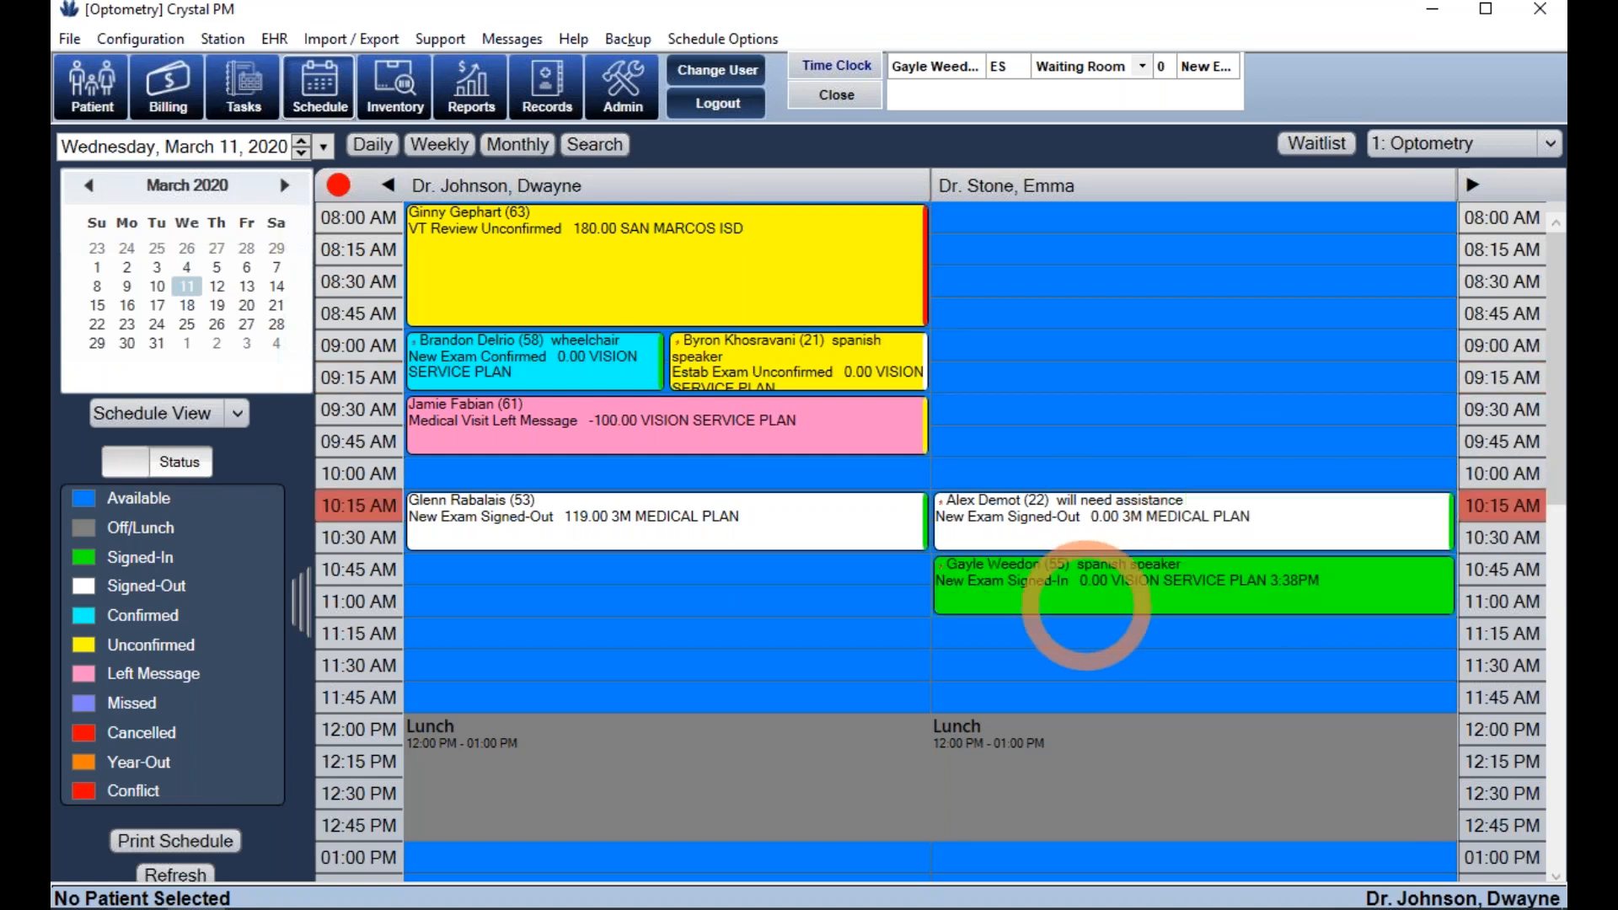
double_click(1086, 605)
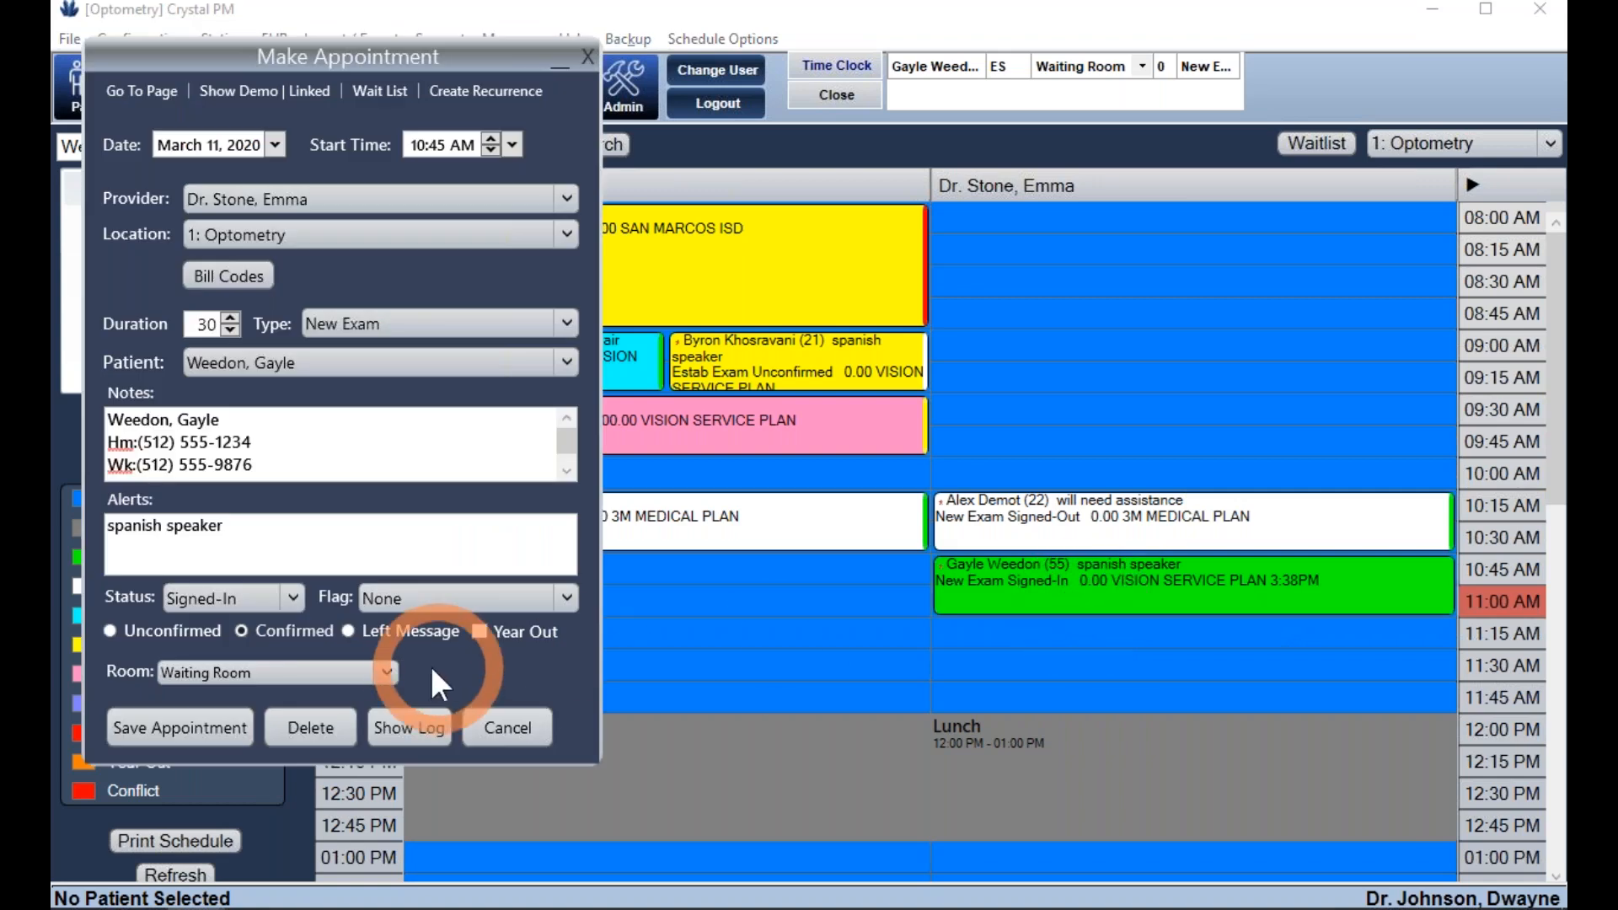
- Show and hide the appointment's change log, then cancel the Make Appointment form without saving
click(413, 730)
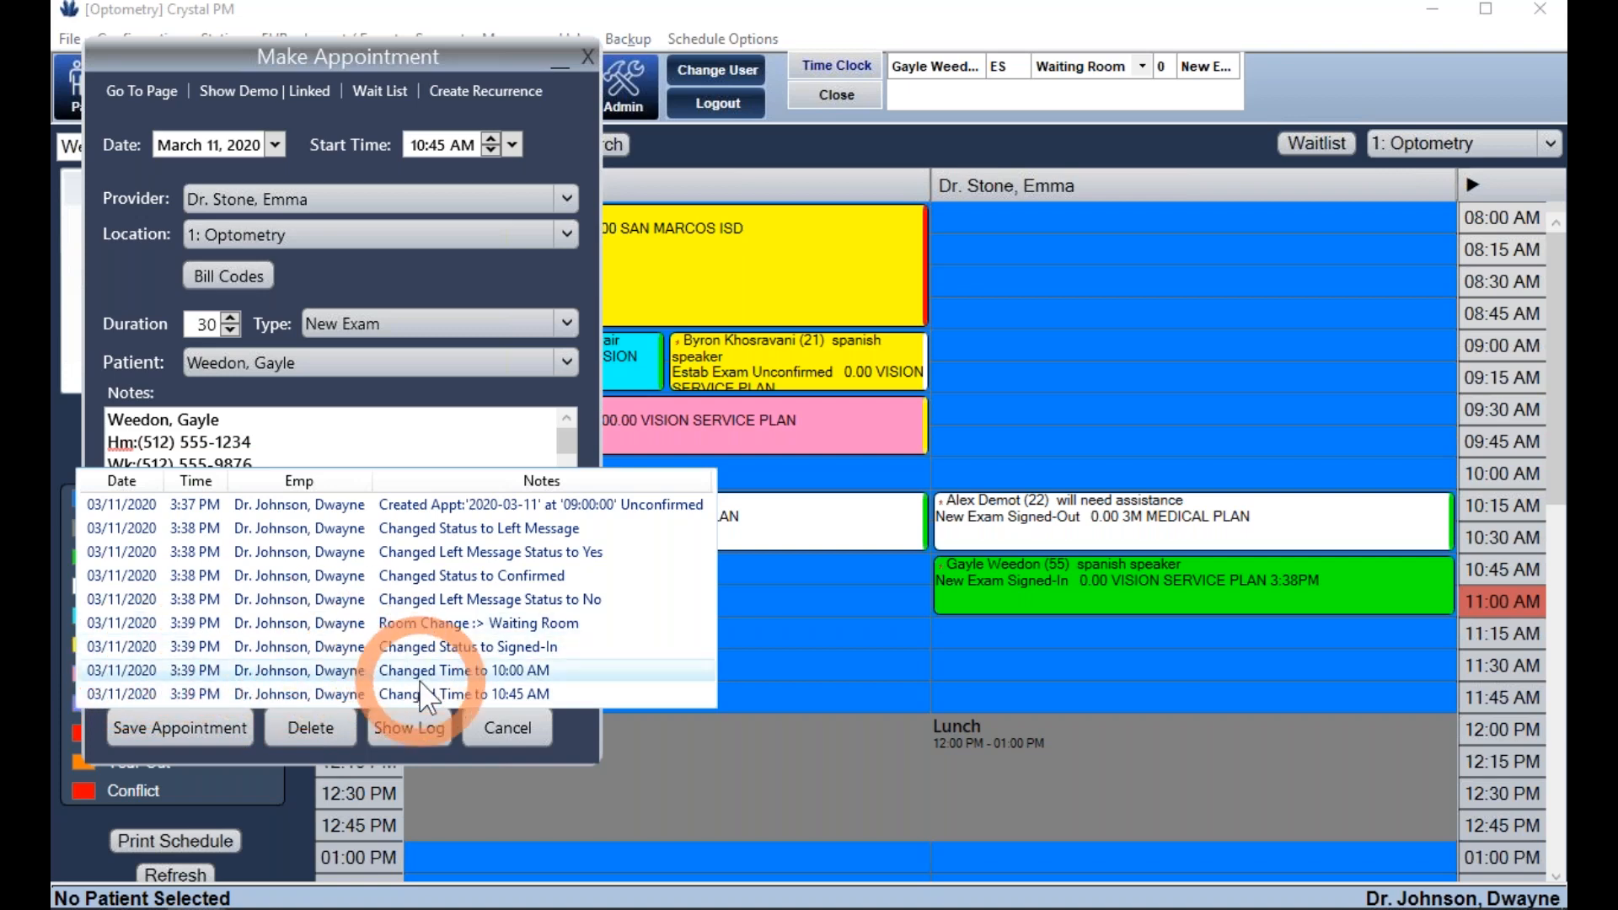
click(408, 736)
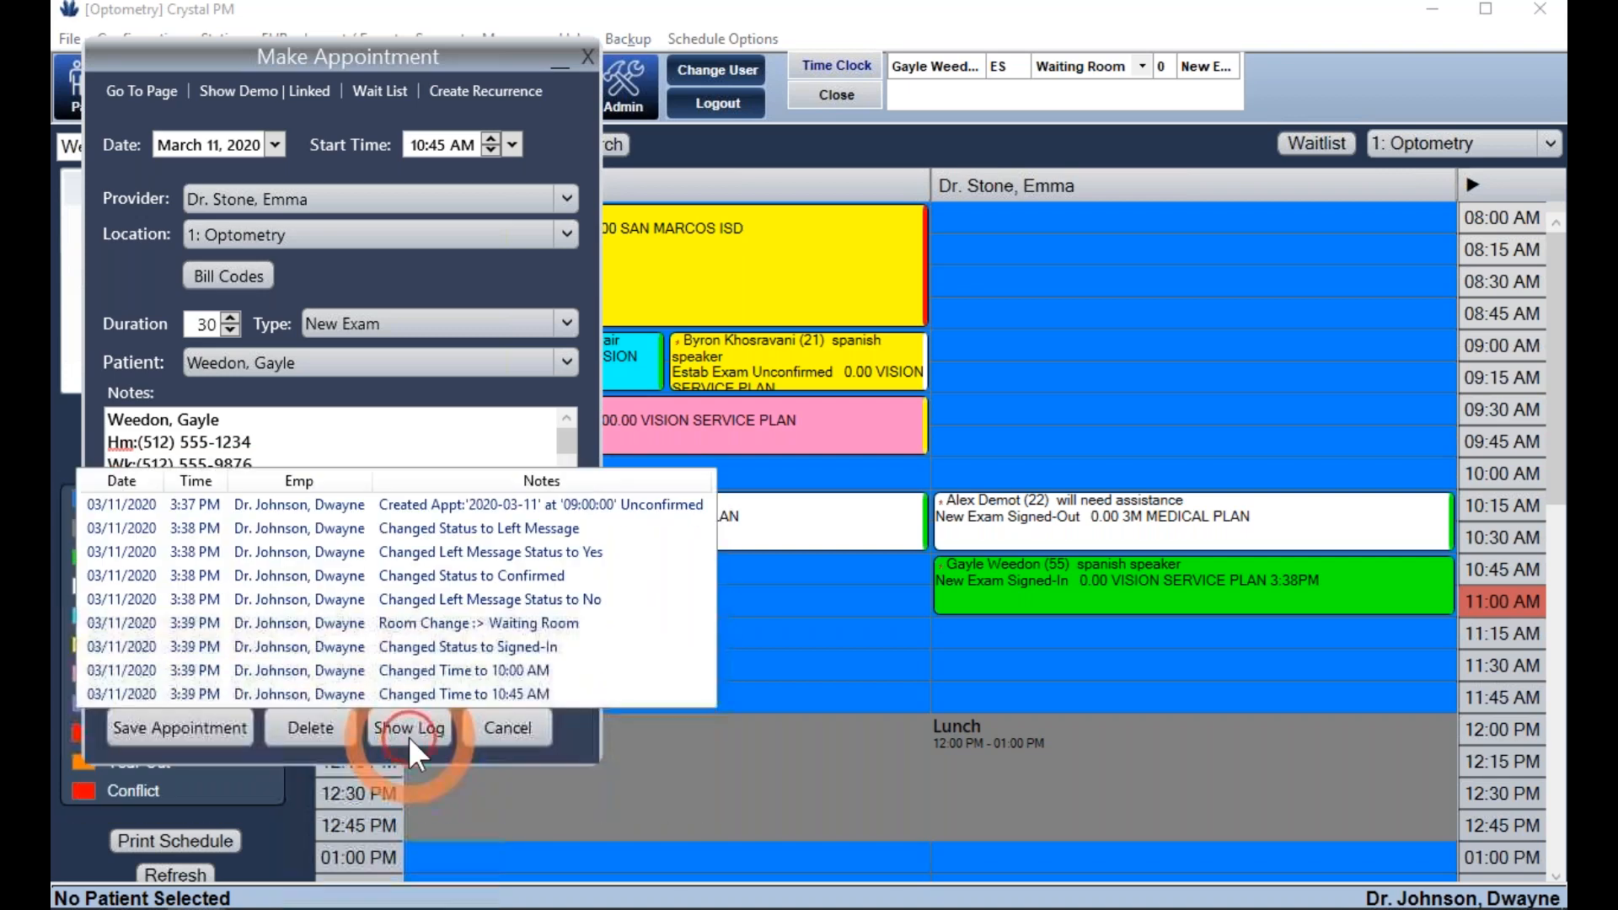
click(506, 728)
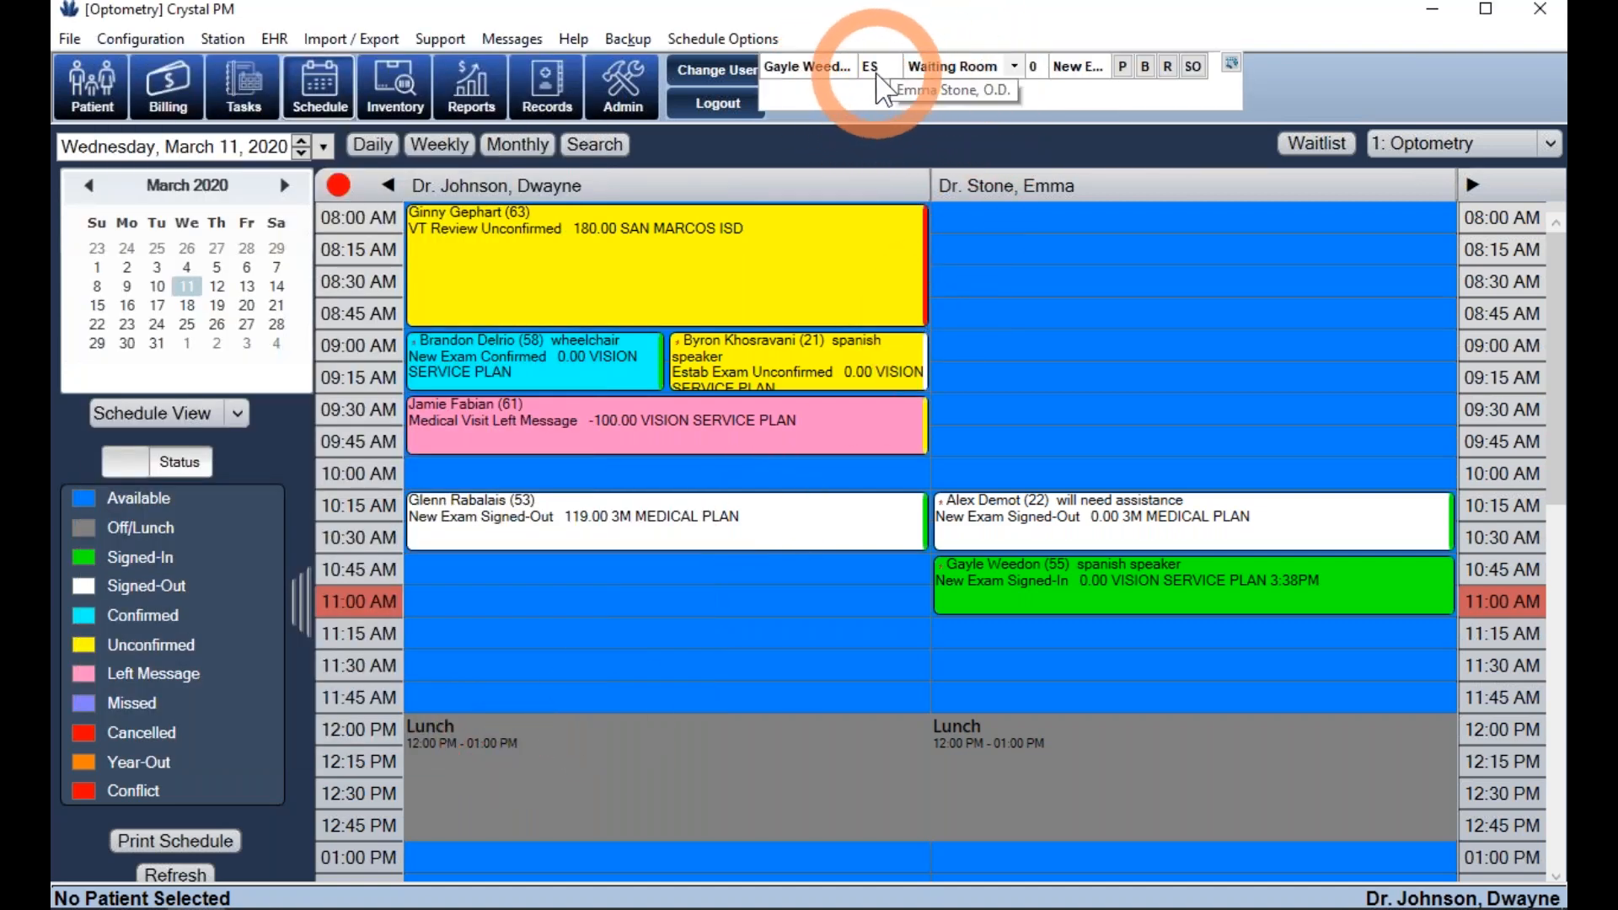
- Switch from Crystal PM to the web browser with Alt+Tab
mouse_move(1027, 71)
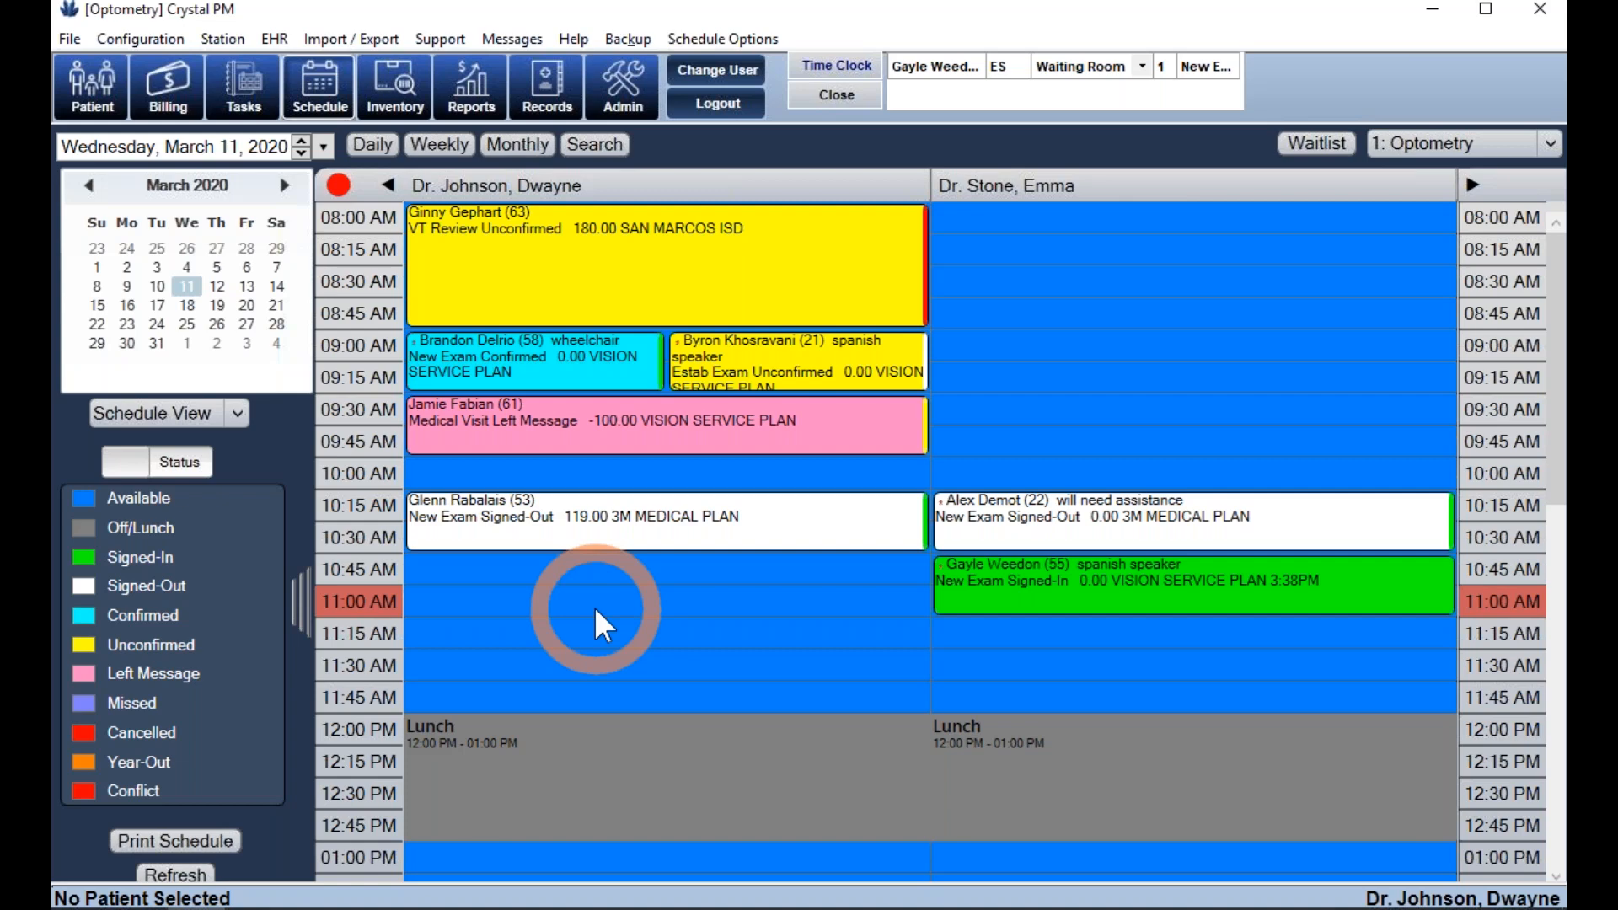
key(alt+Tab)
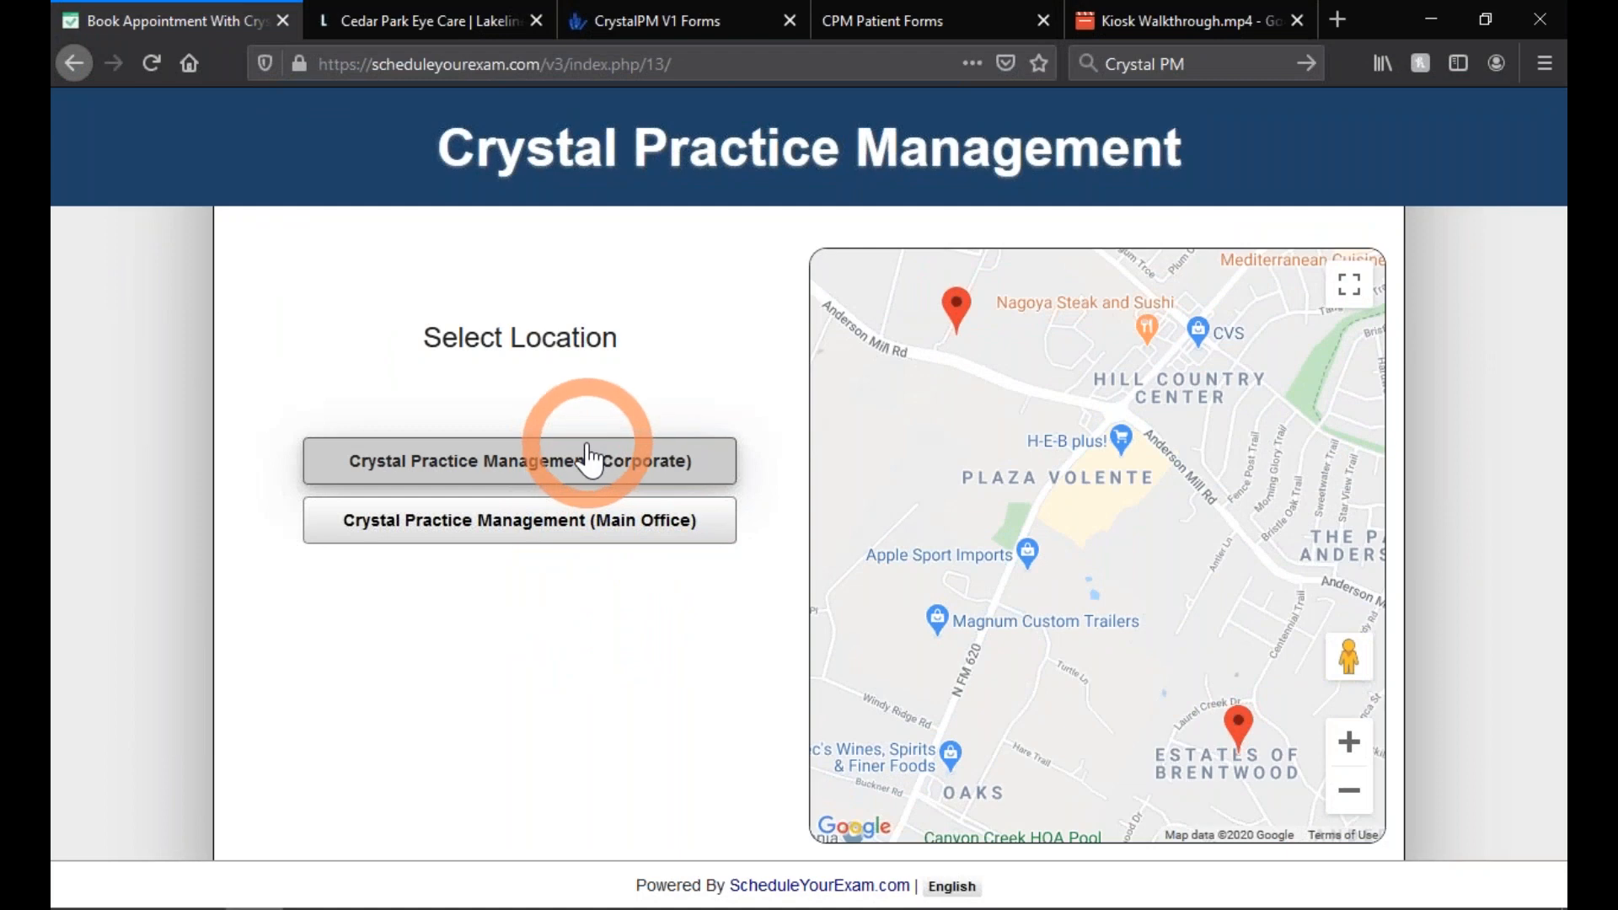
- On the Lakeline Vision Source site, open online exam booking and try Contact Lens Exam
click(442, 24)
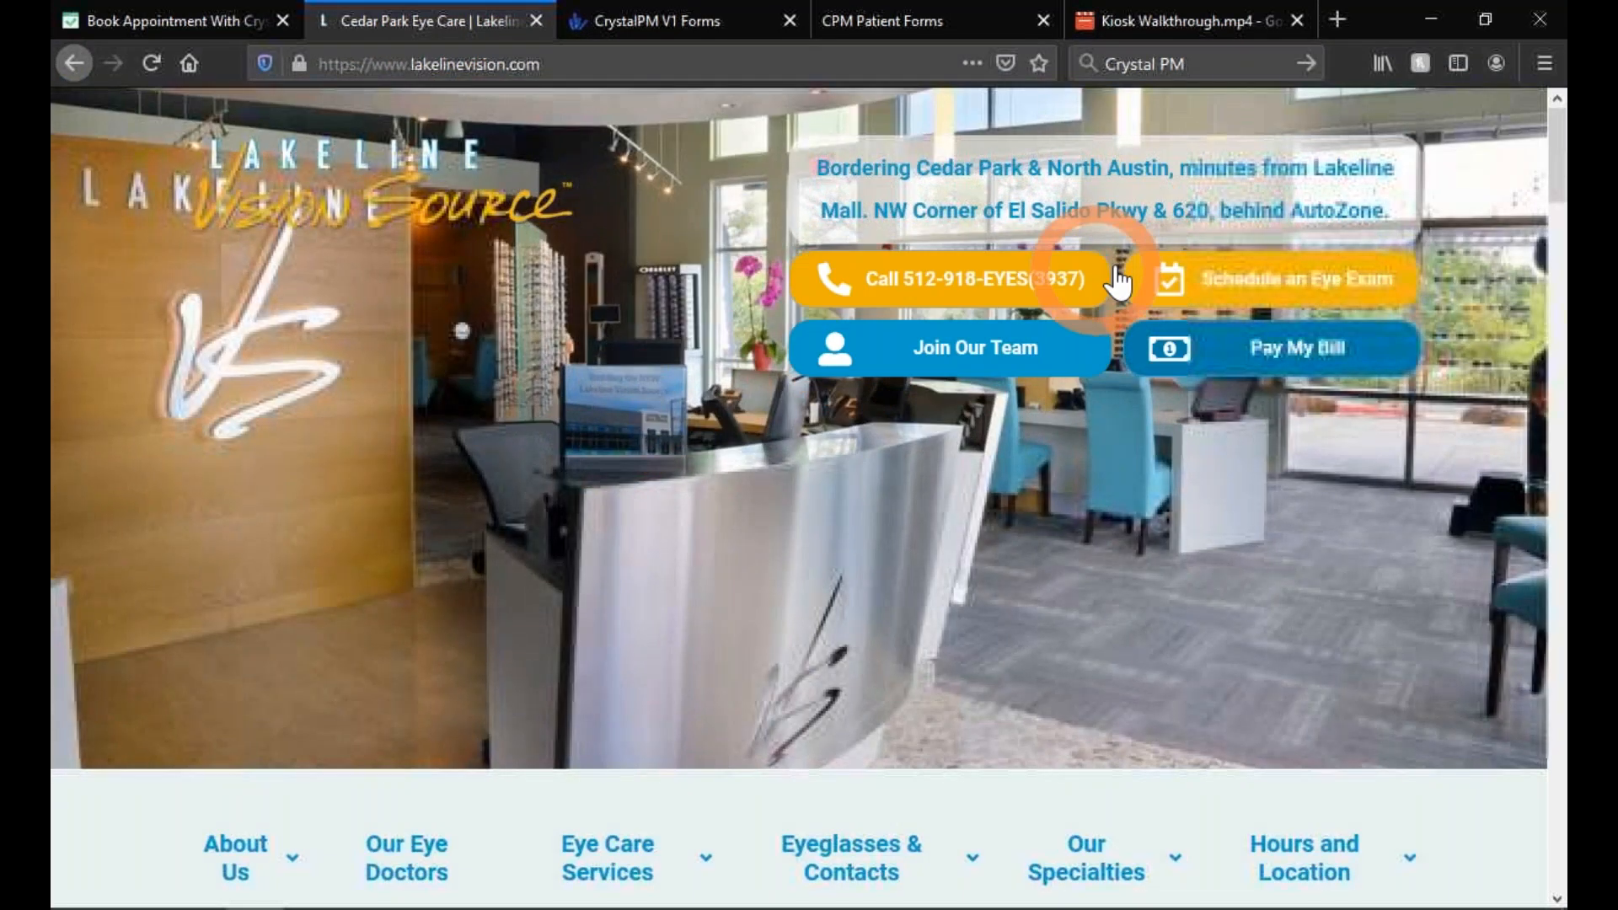
click(1279, 295)
click(726, 447)
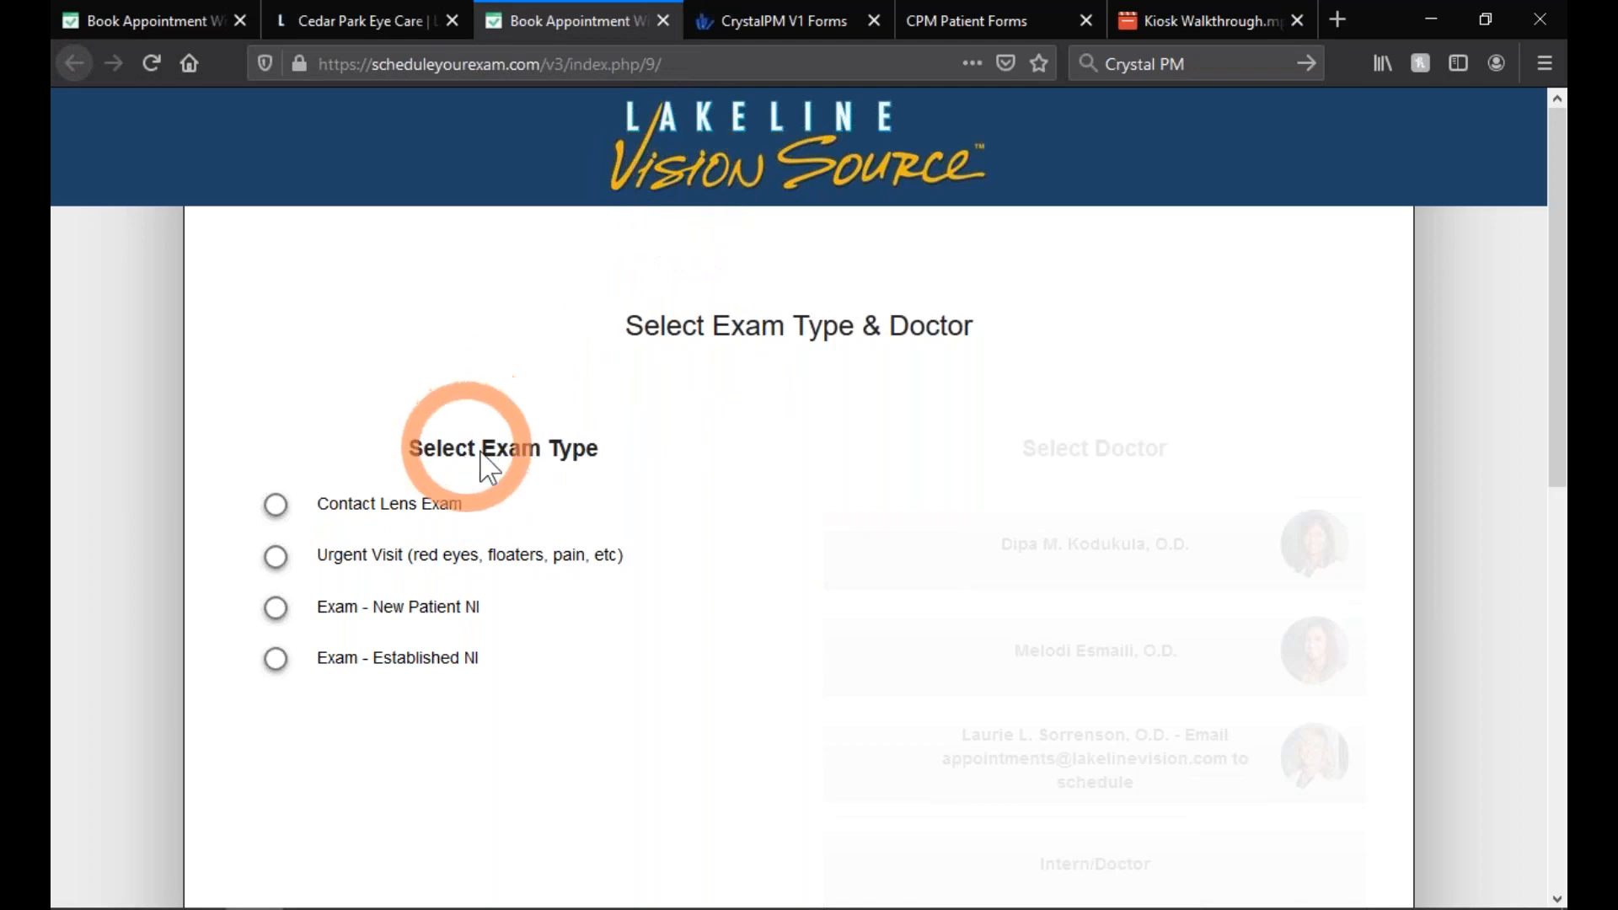
click(399, 516)
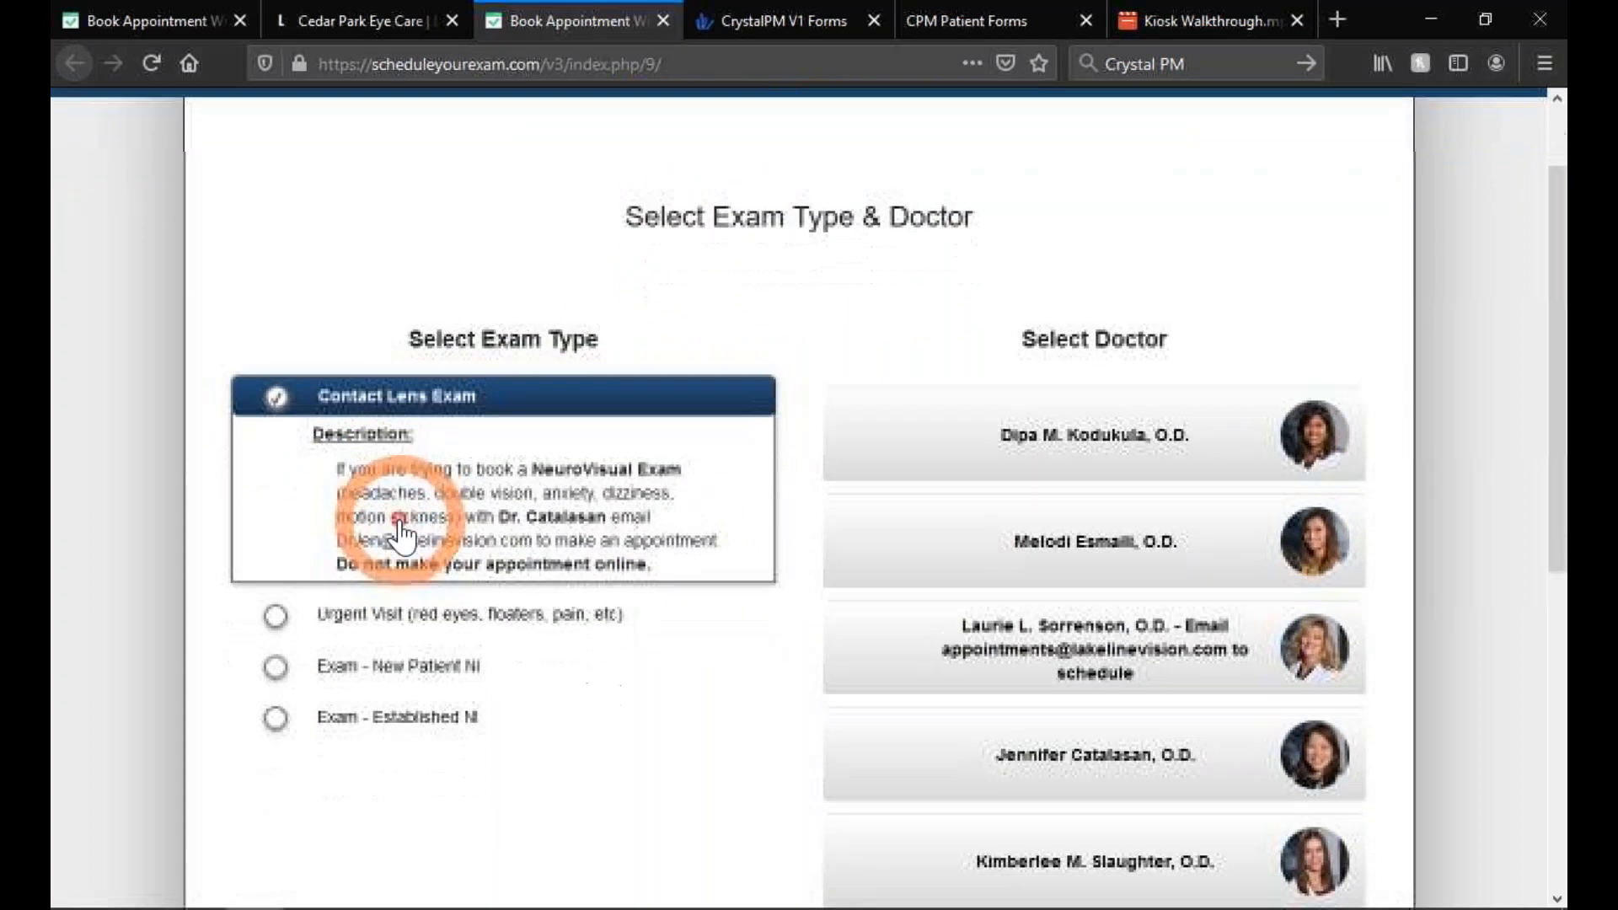
- Back on Crystal Practice Management booking, choose the Corporate location and continue
click(137, 22)
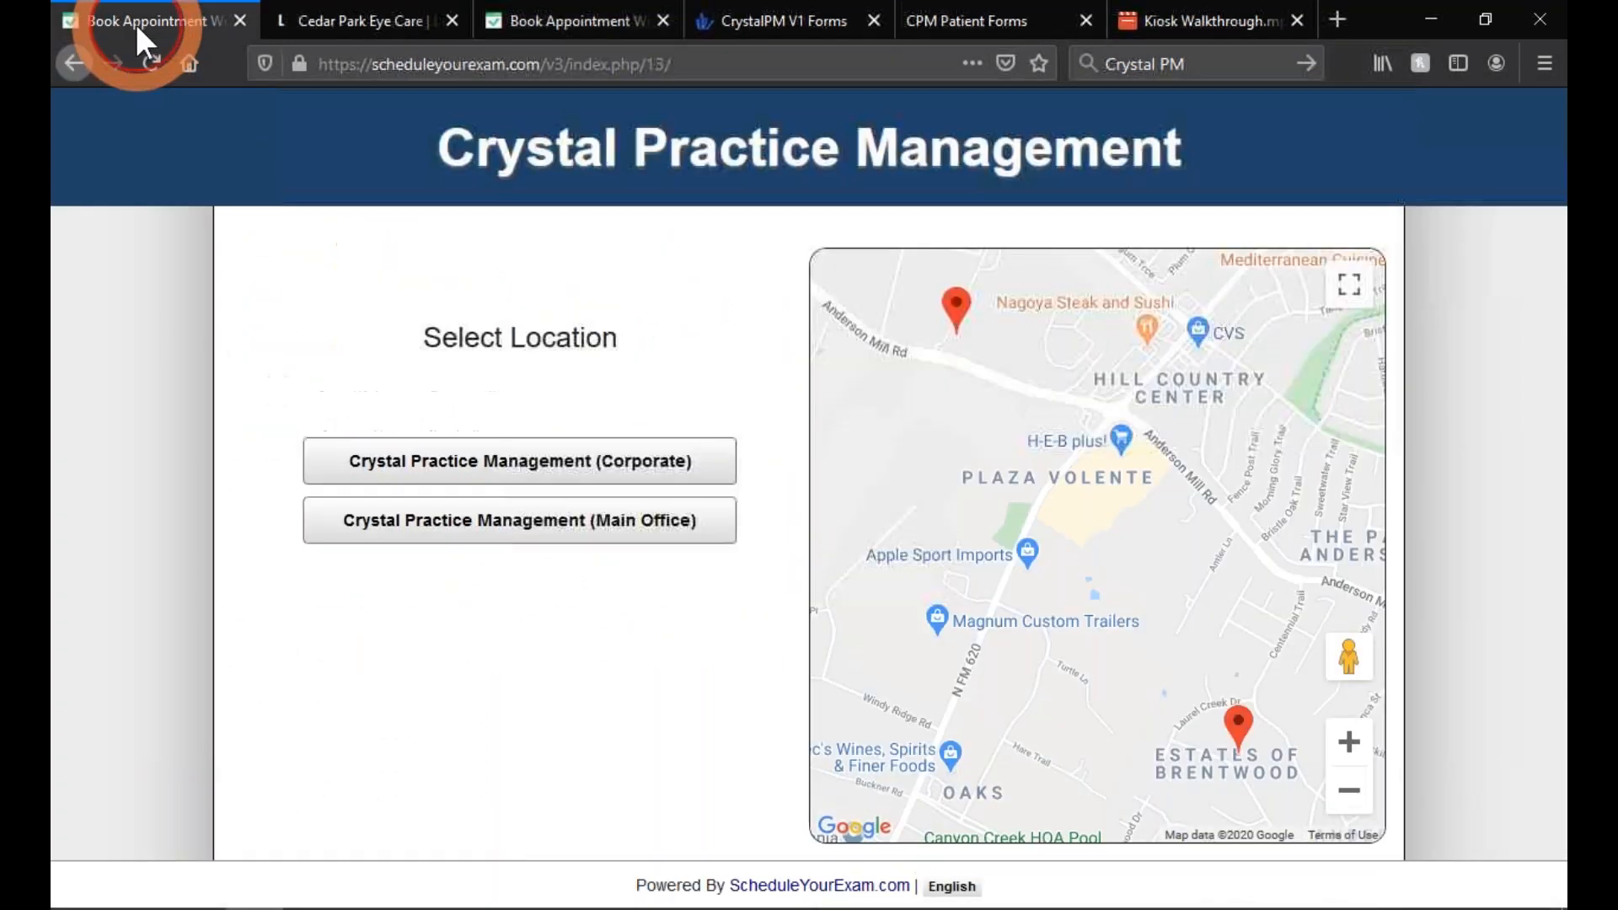
click(502, 471)
click(506, 529)
click(514, 474)
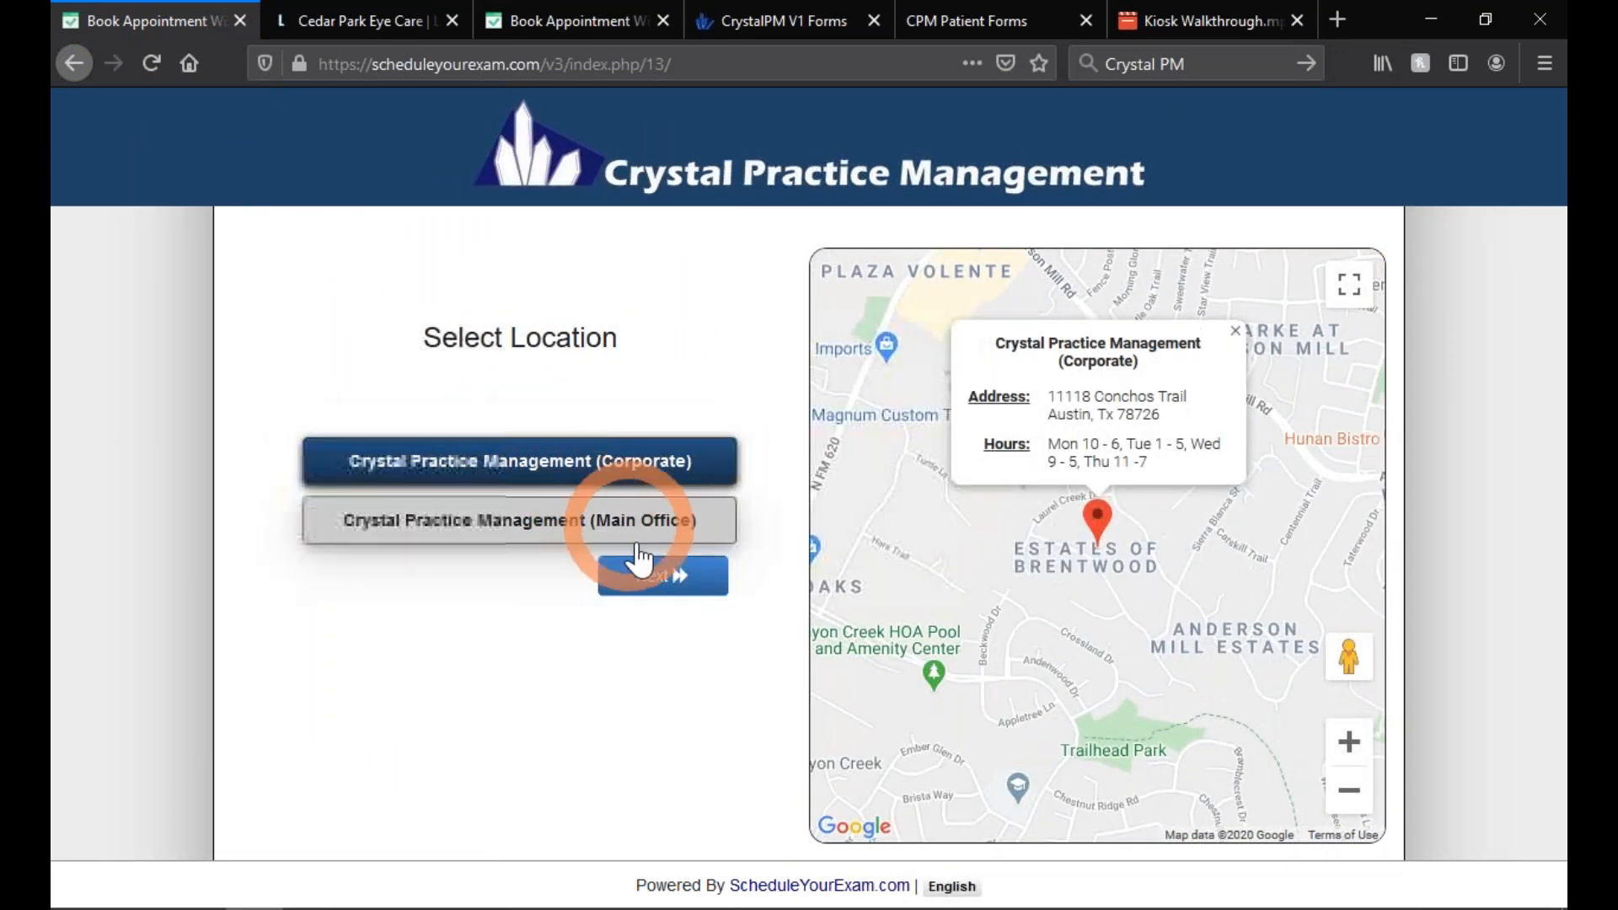
click(662, 581)
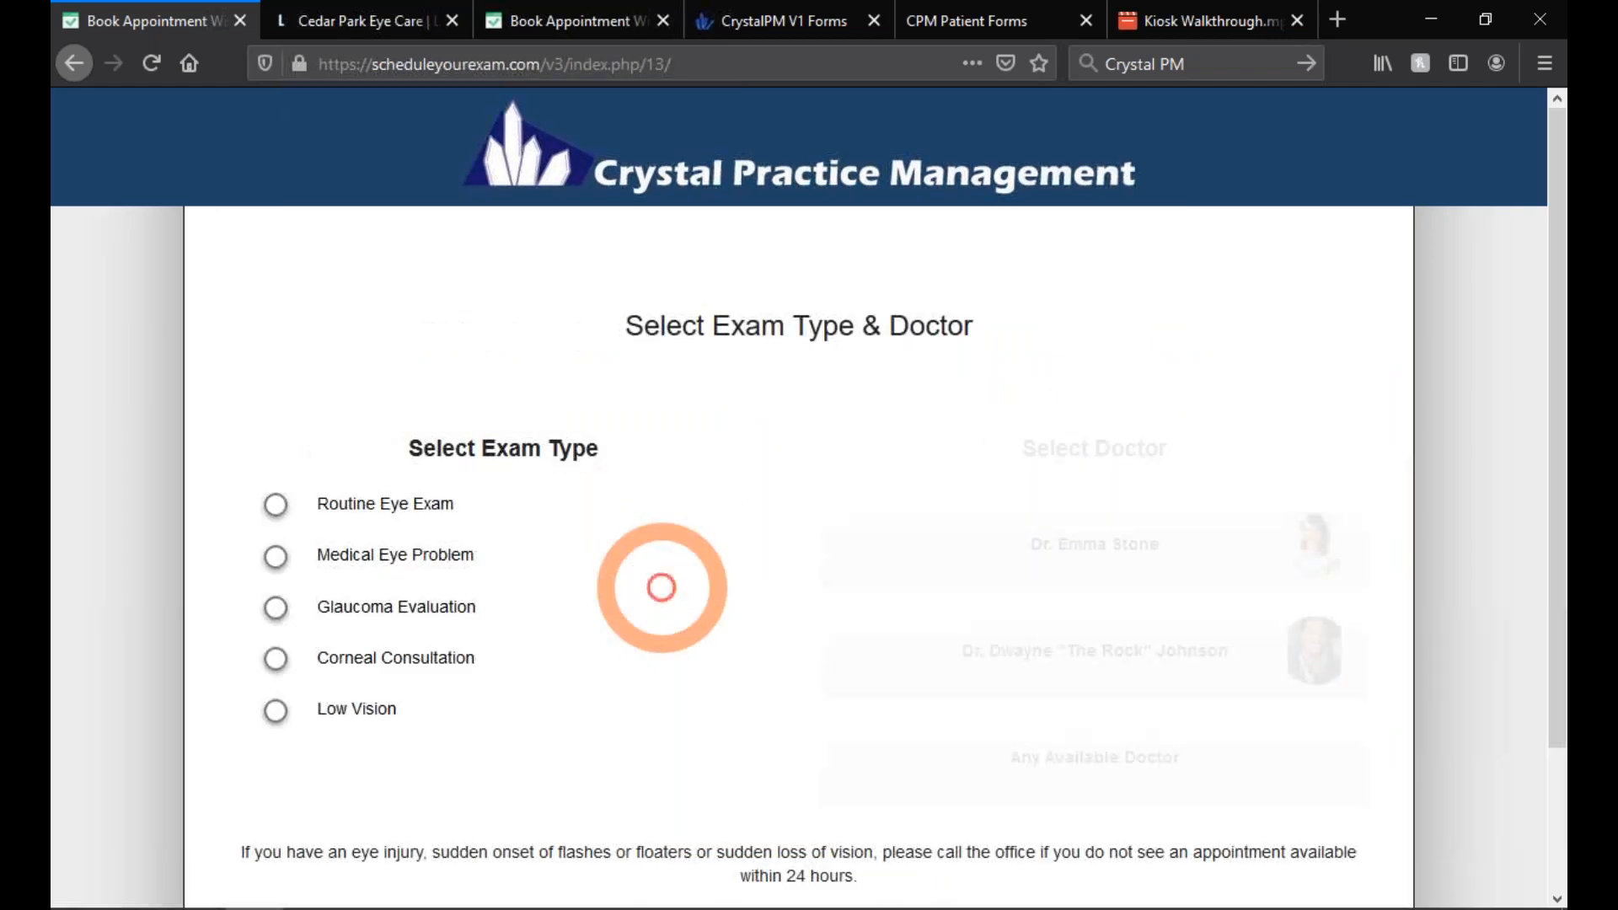
- Choose Routine Eye Exam and Any Available Doctor after viewing two doctor bios
click(389, 506)
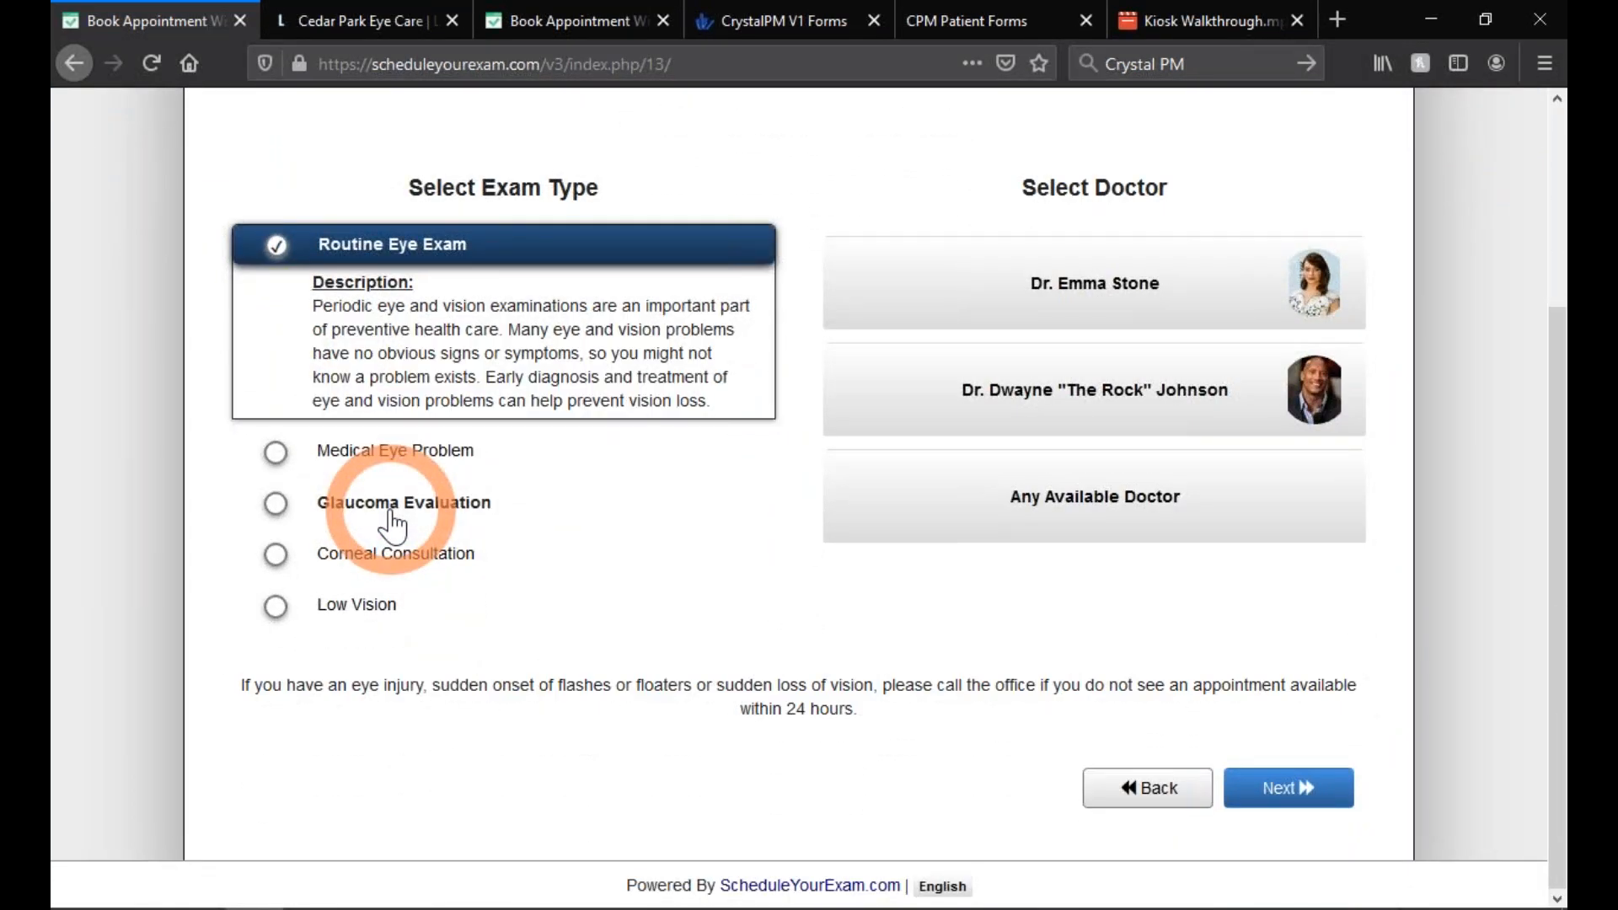
click(1311, 282)
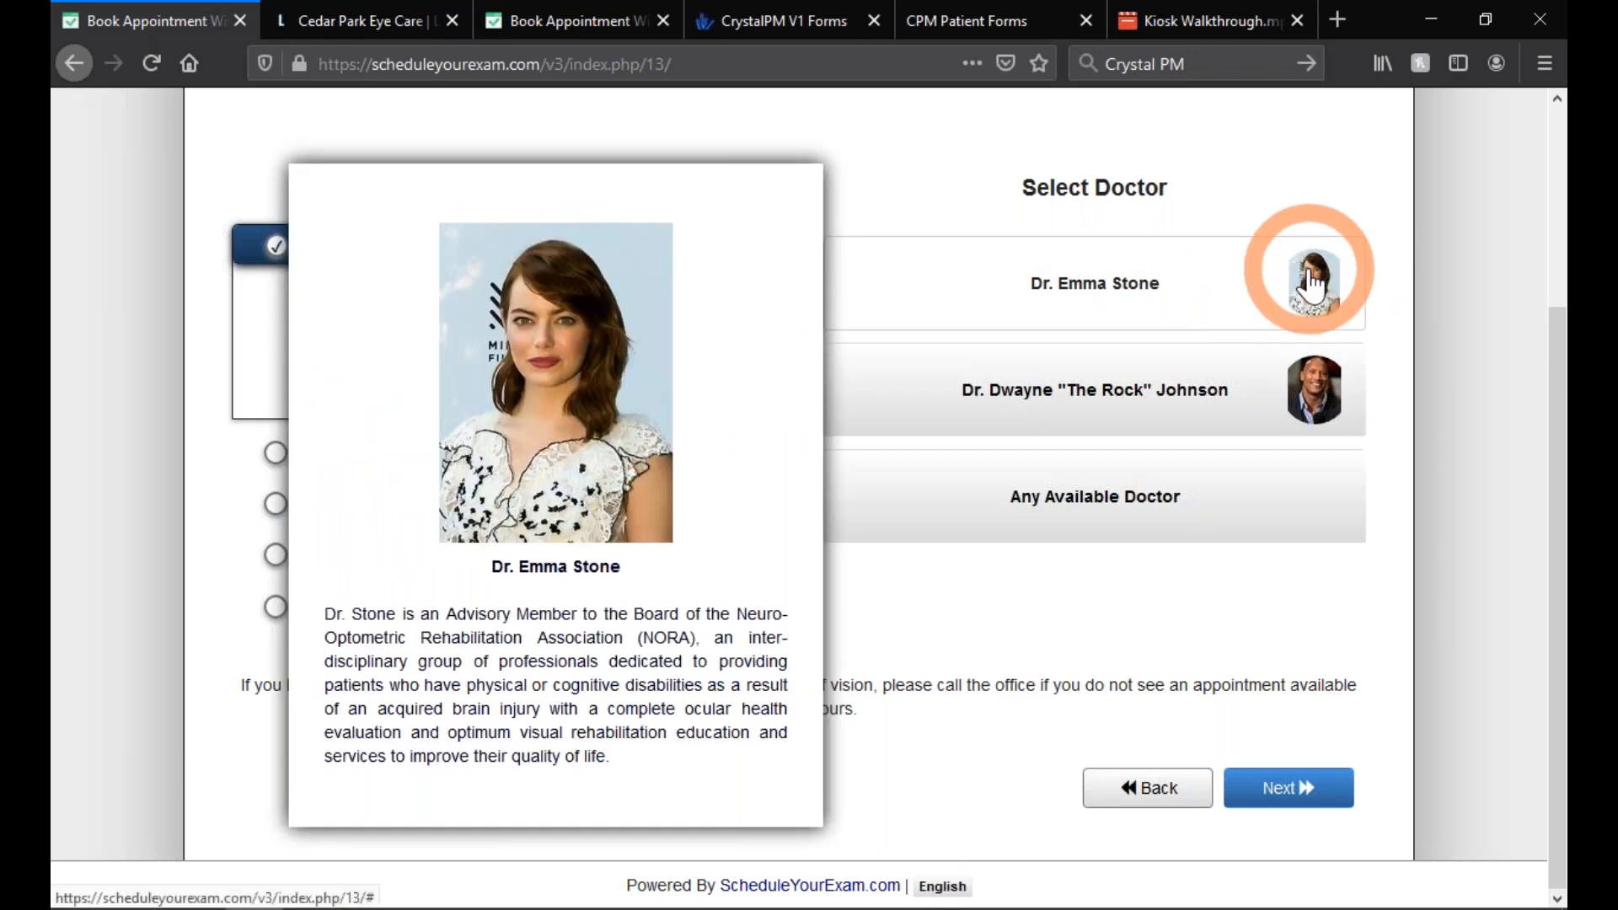
click(1330, 403)
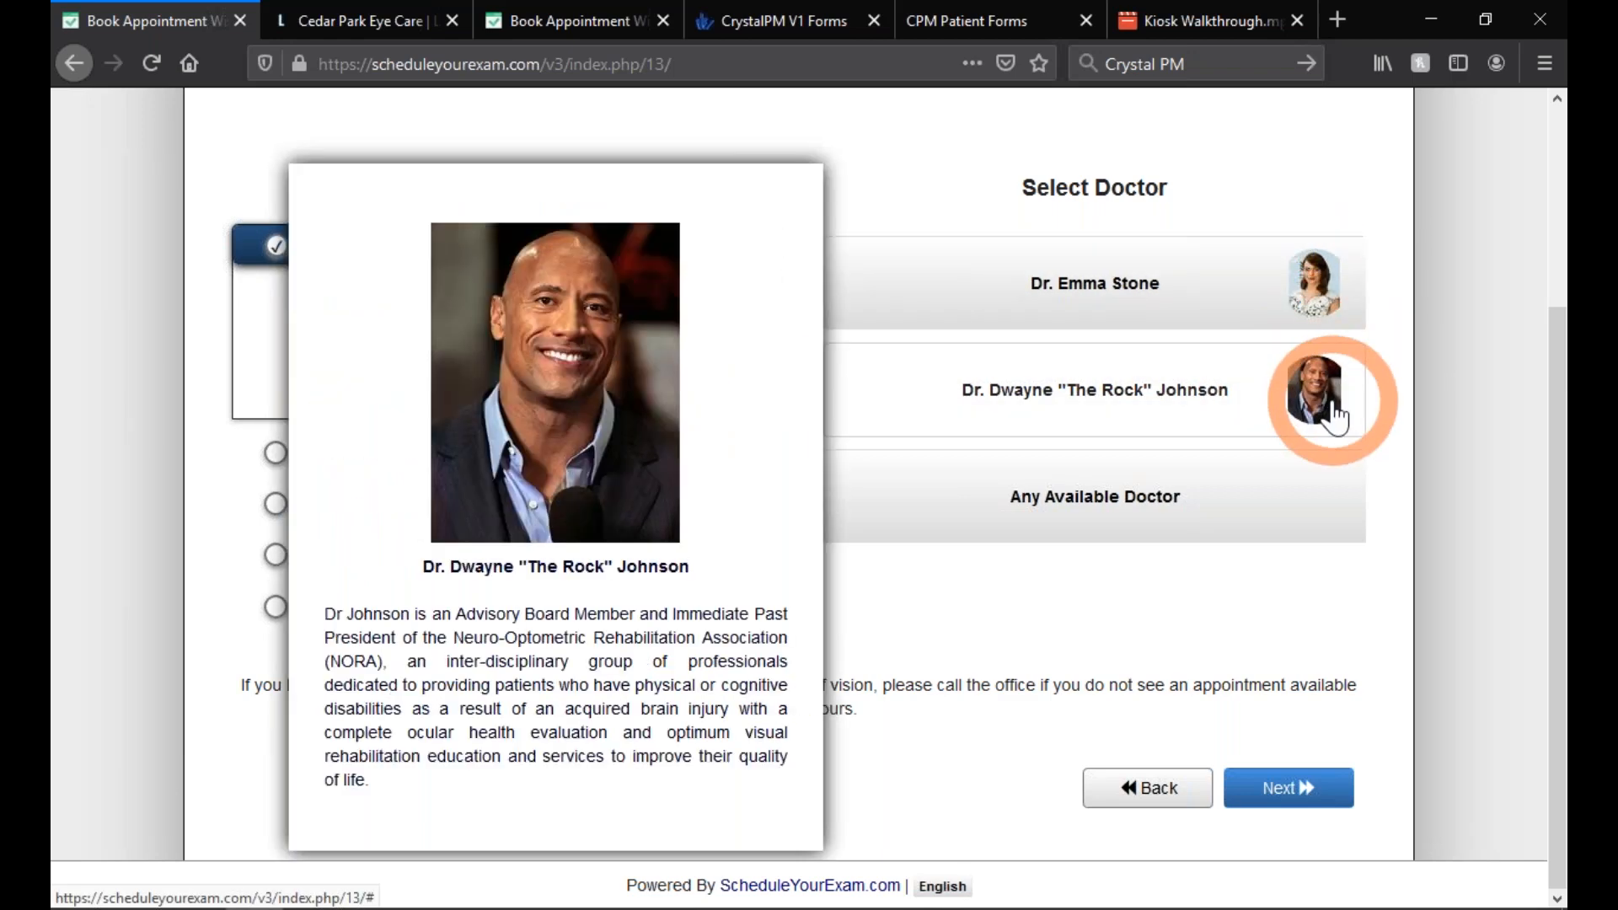
click(1186, 505)
click(1186, 506)
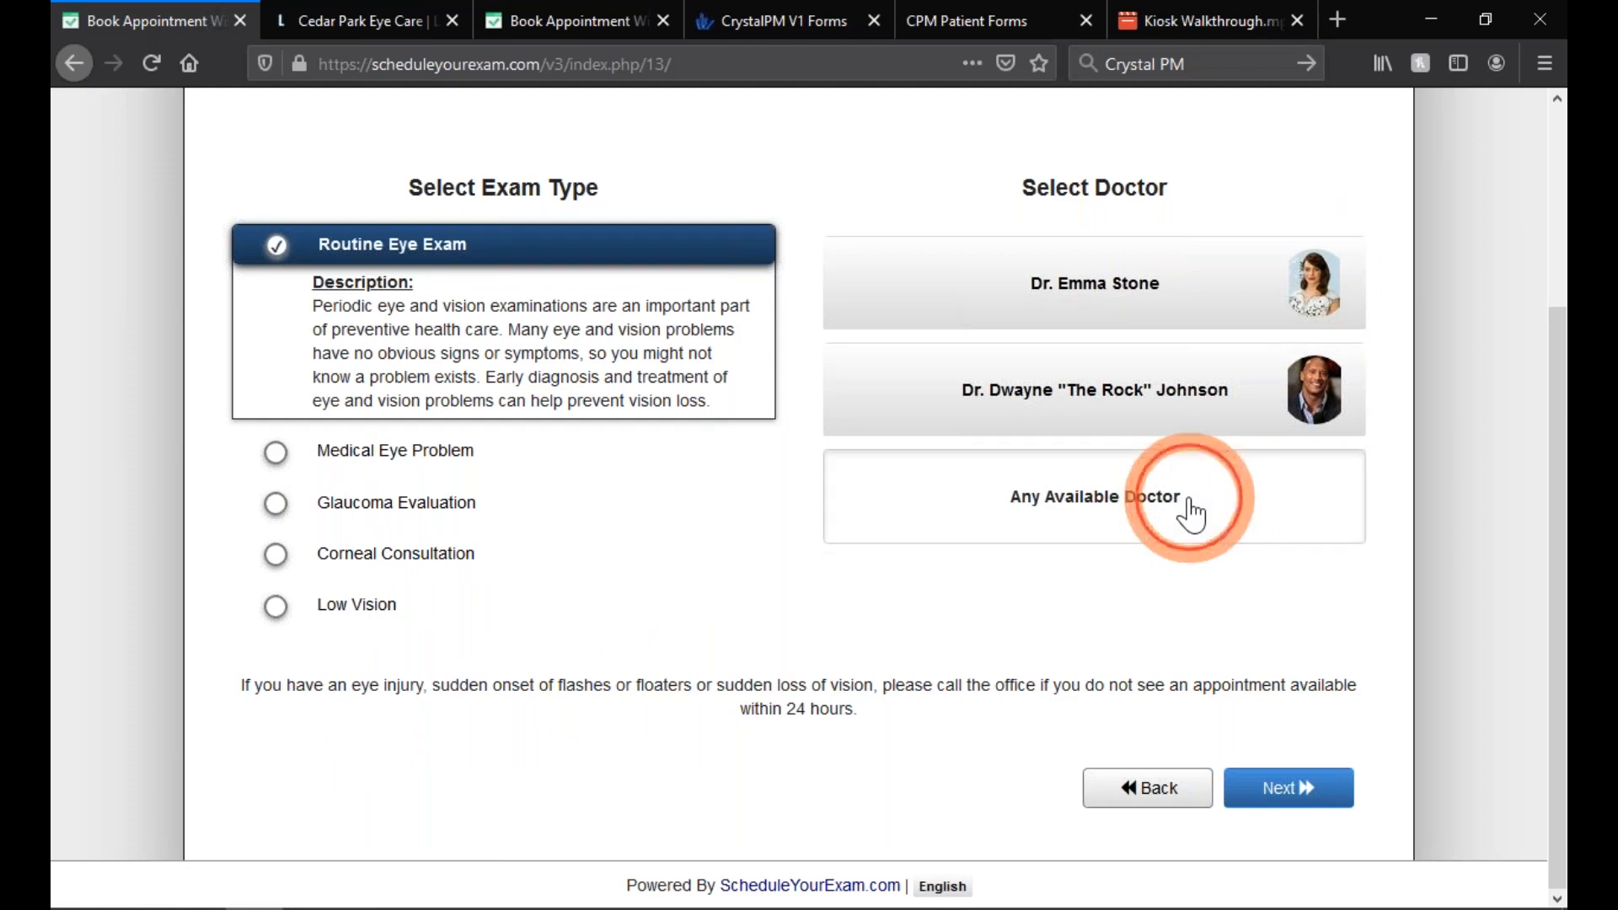
click(1283, 792)
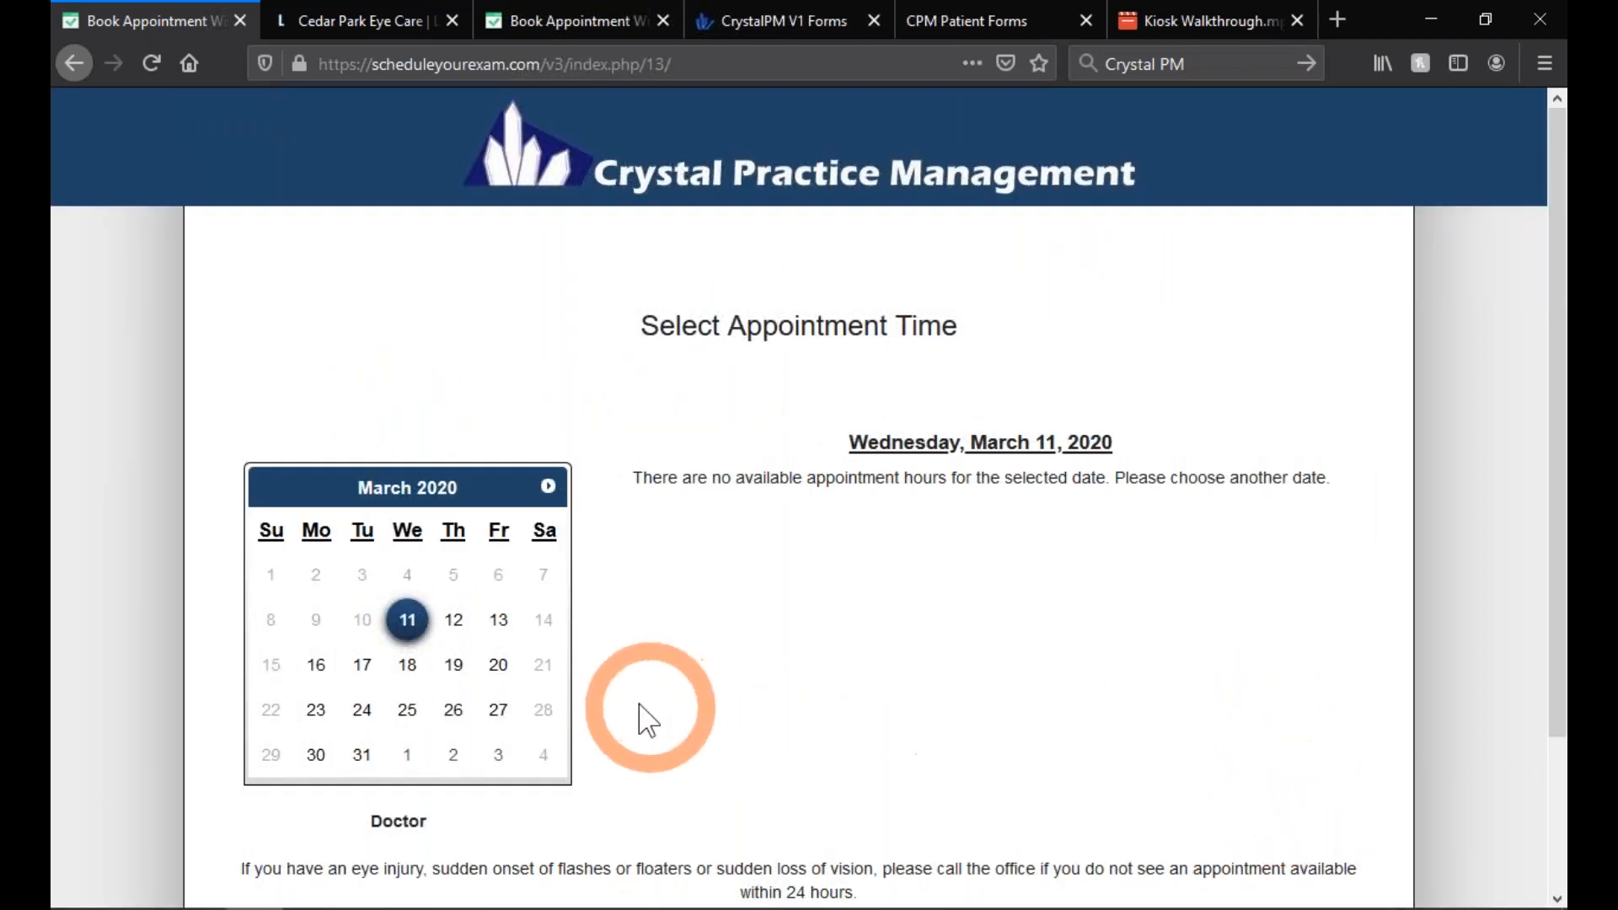
- Pick a time slot on Friday, March 13, 2020, and continue to the information form
click(453, 622)
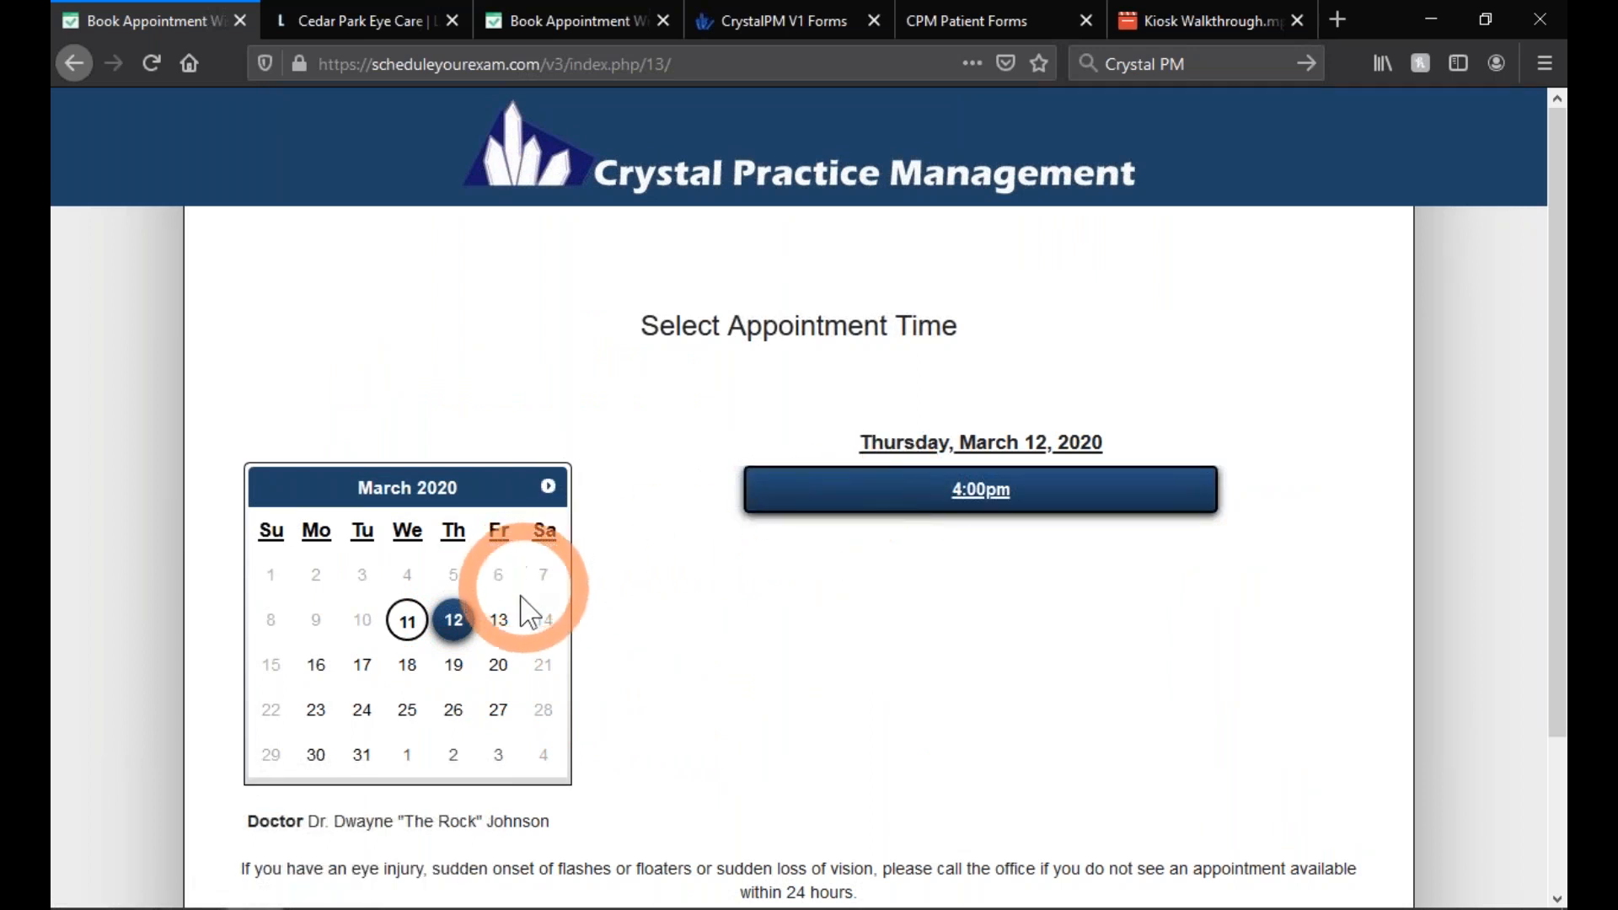
click(498, 621)
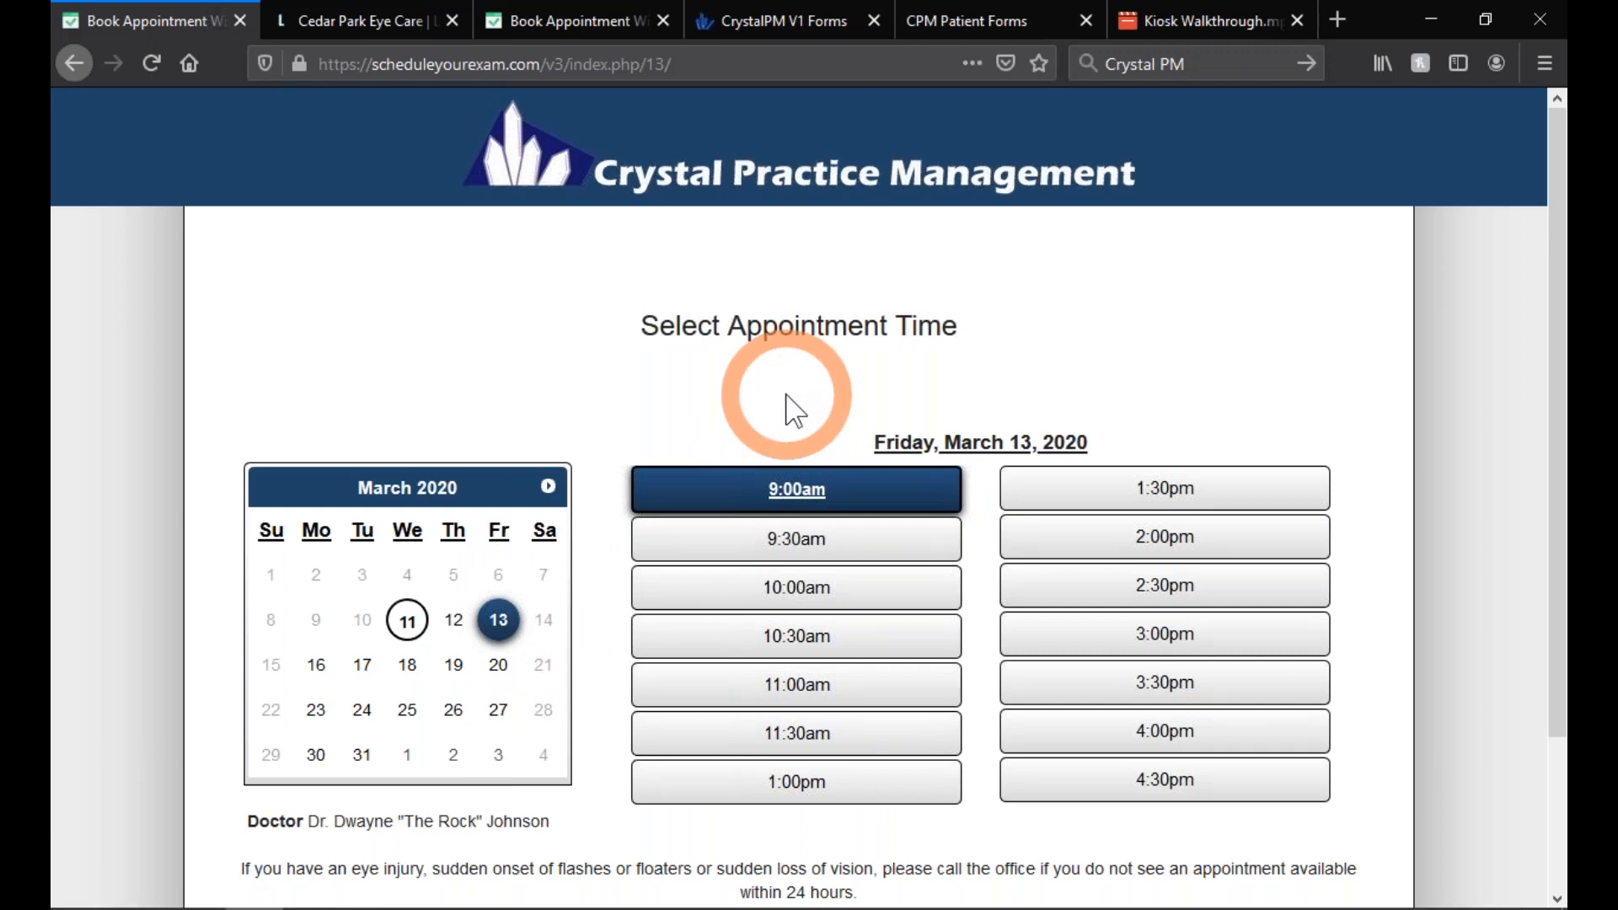
scroll(786, 396, down, 2)
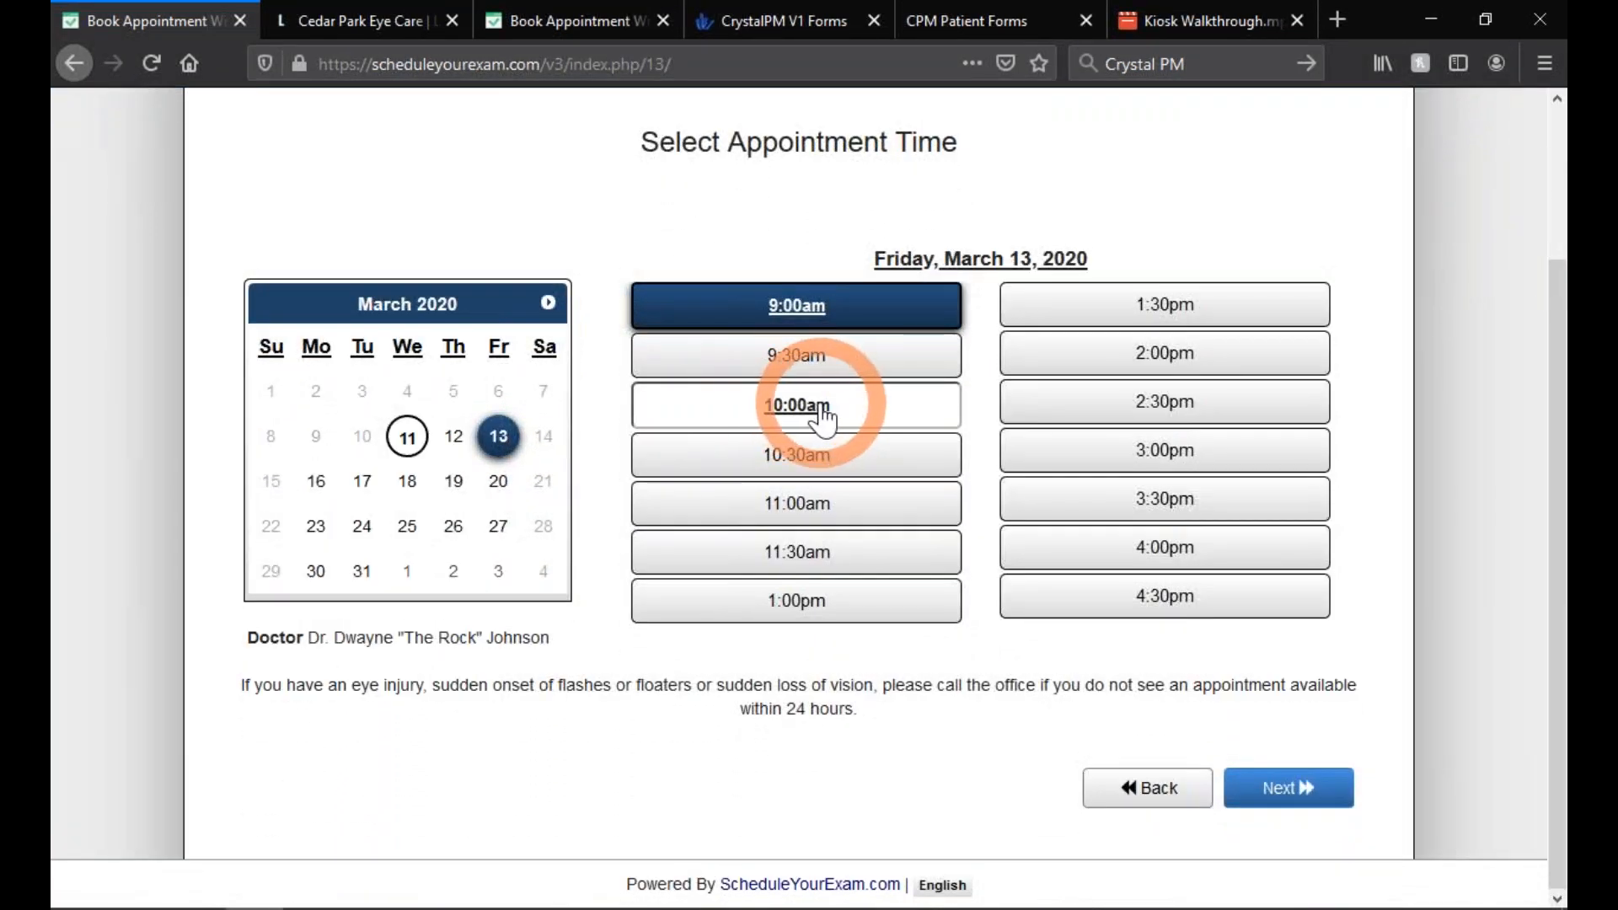
click(1282, 787)
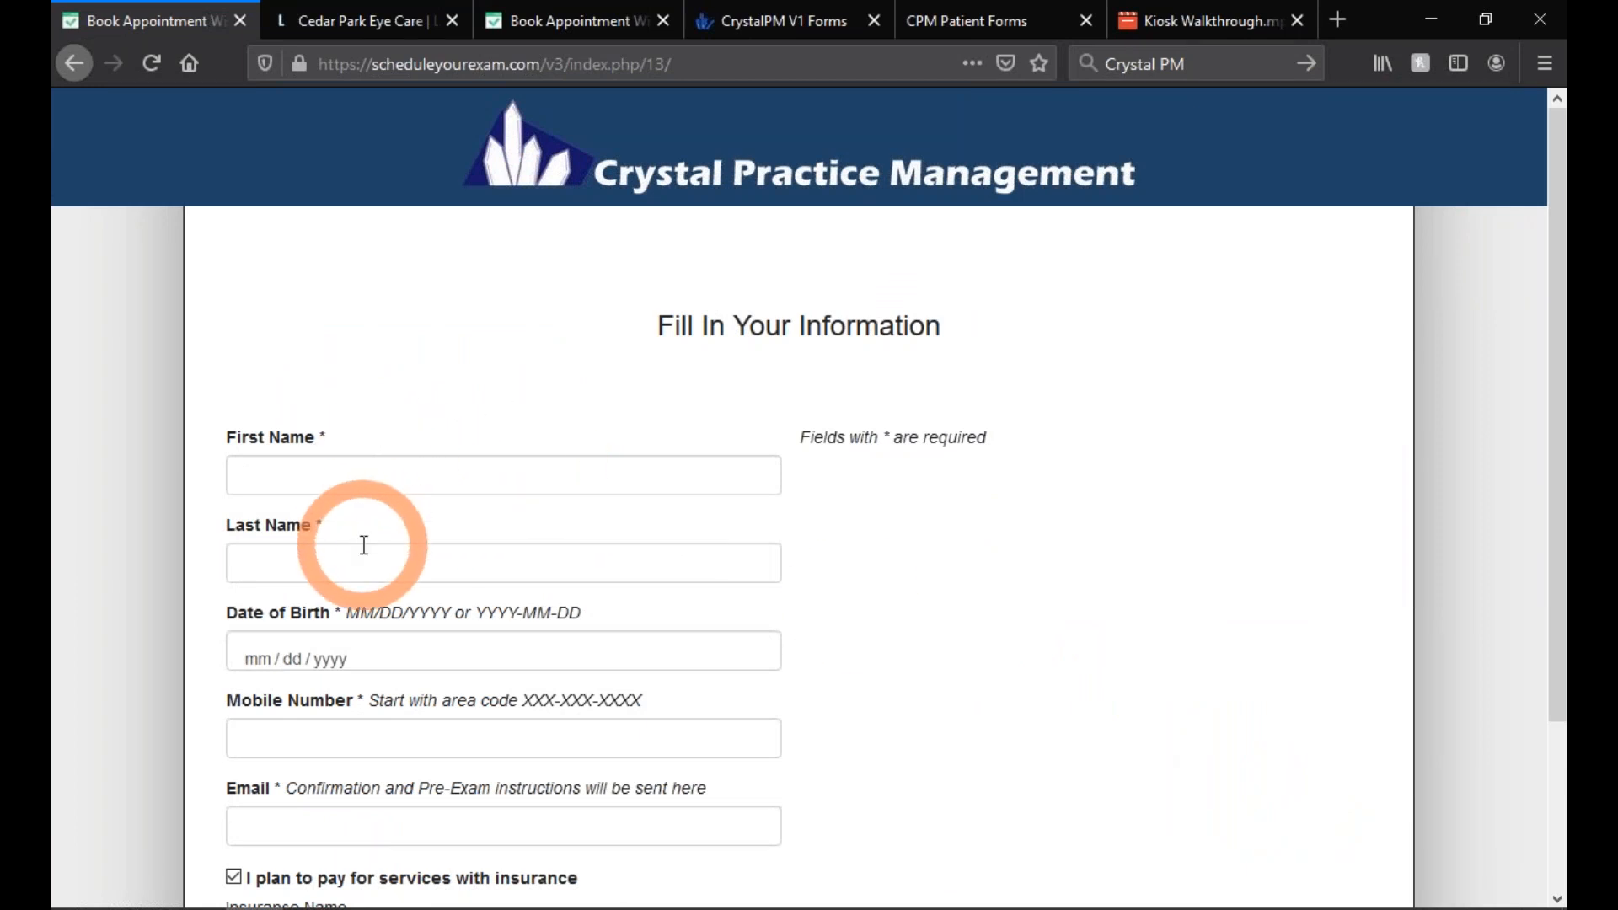
- Scroll through the empty Fill In Your Information form, then switch back to Crystal PM
scroll(364, 545, down, 3)
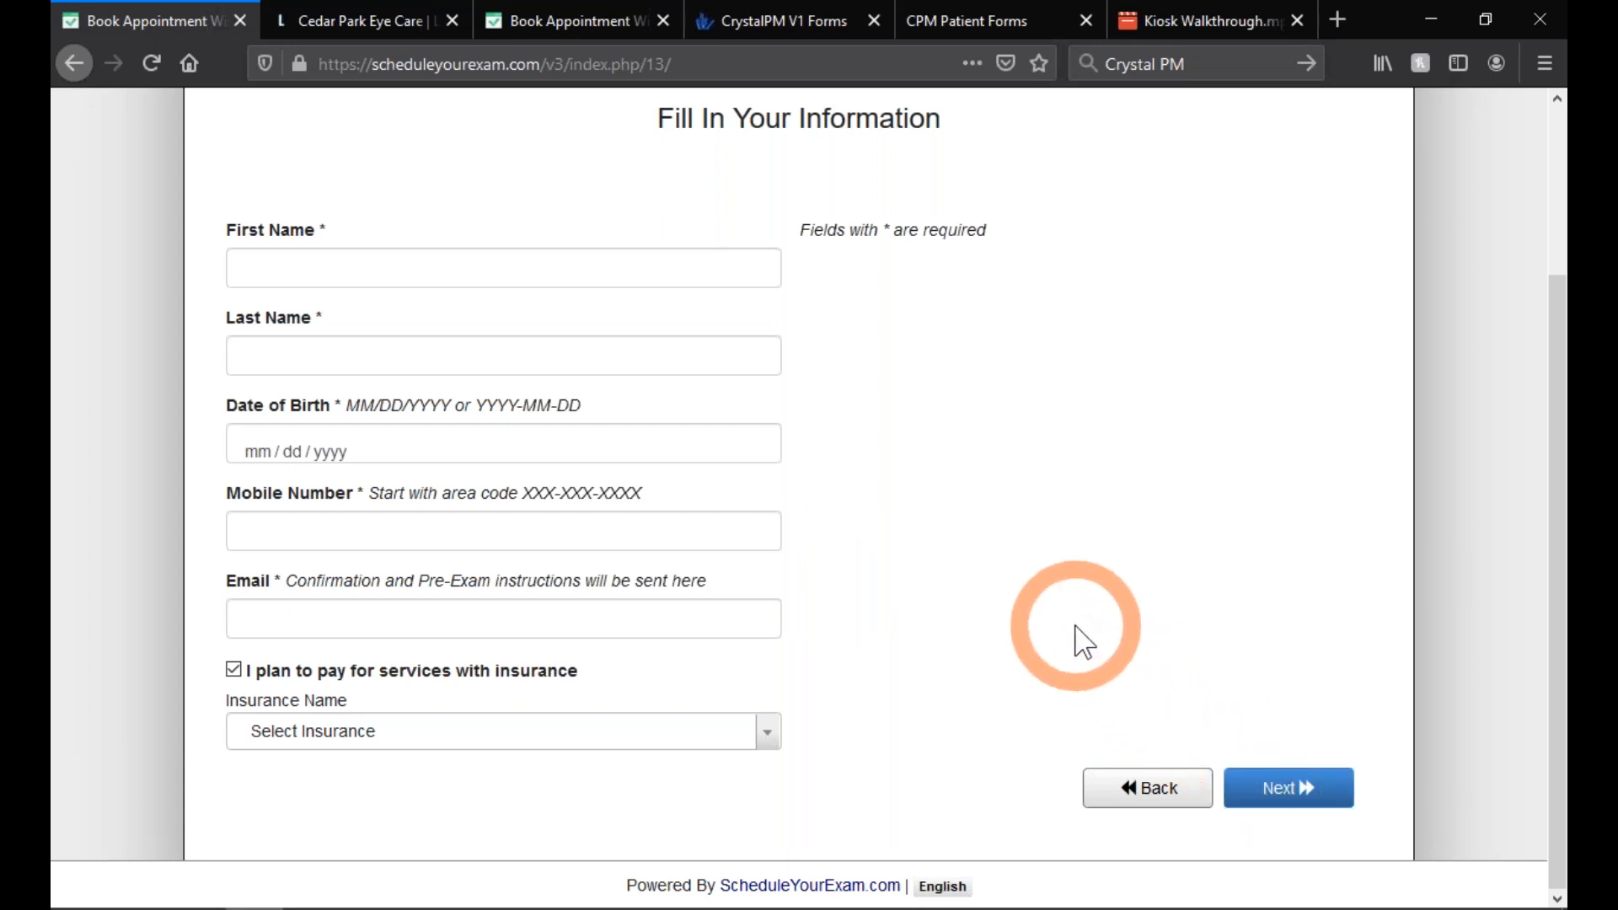
key(alt+Tab)
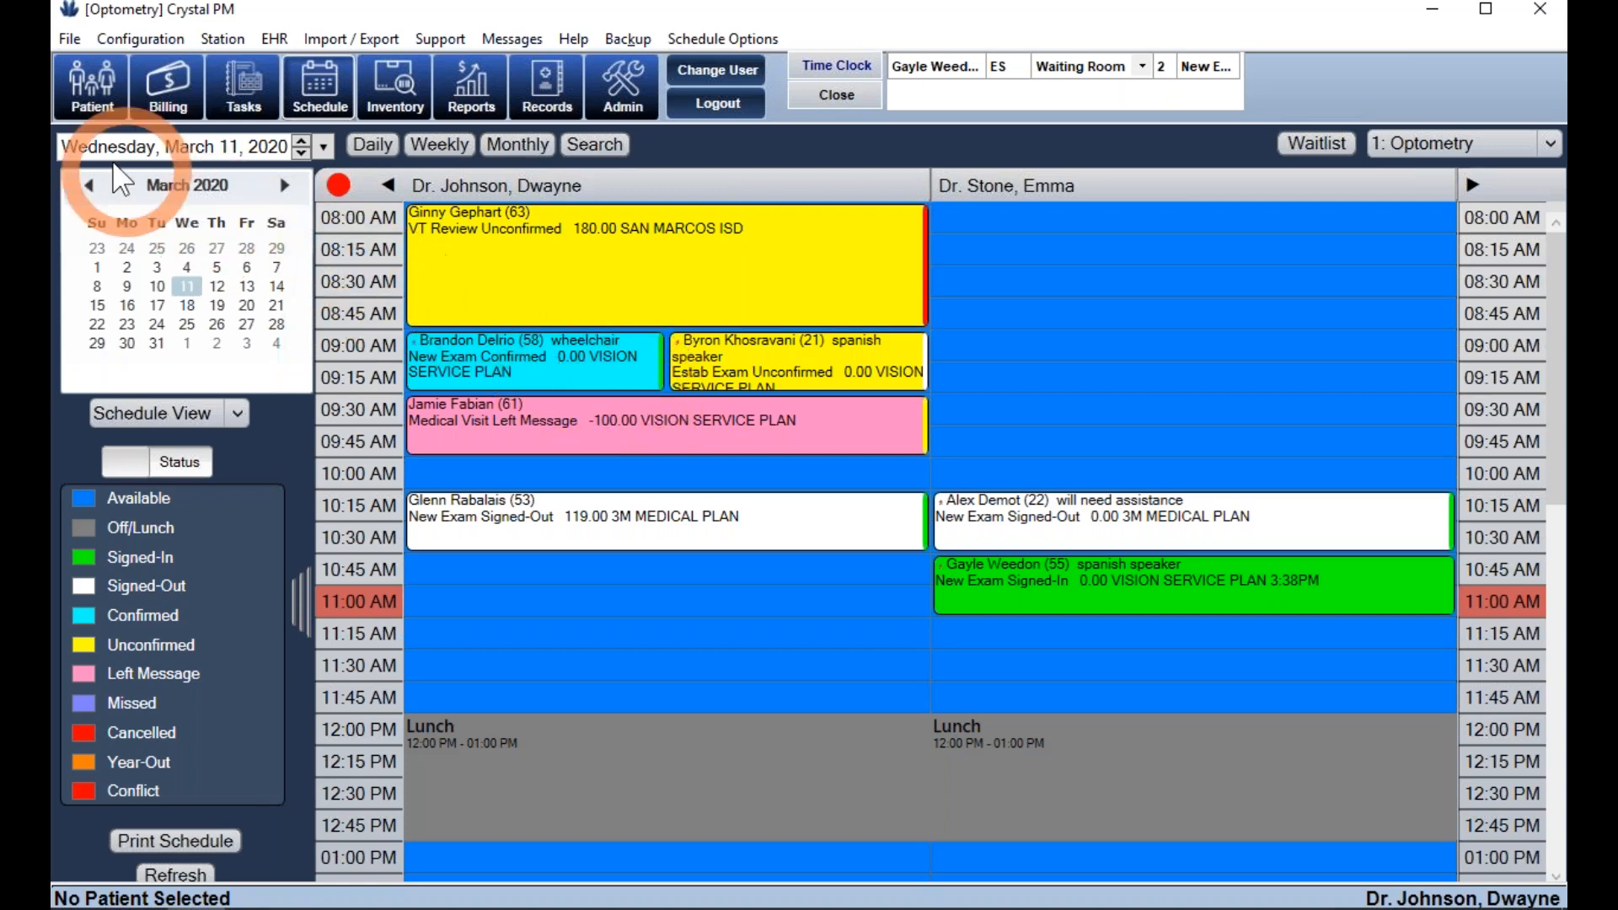
- Open and close the Search for Patient dialog unused, then return to the browser
click(90, 101)
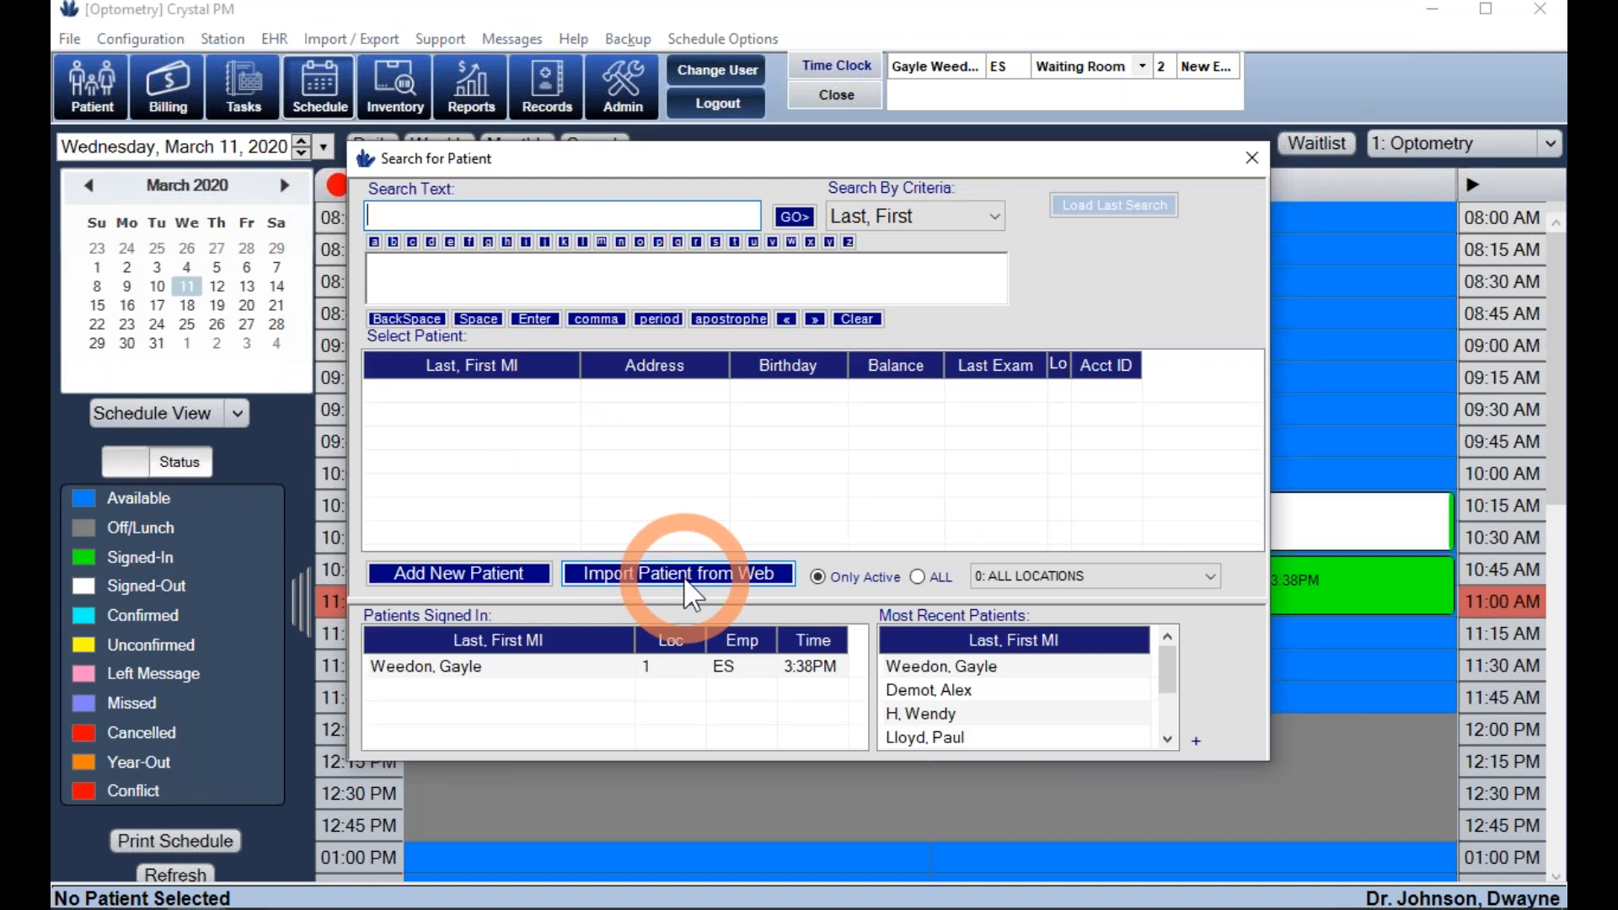
click(1252, 159)
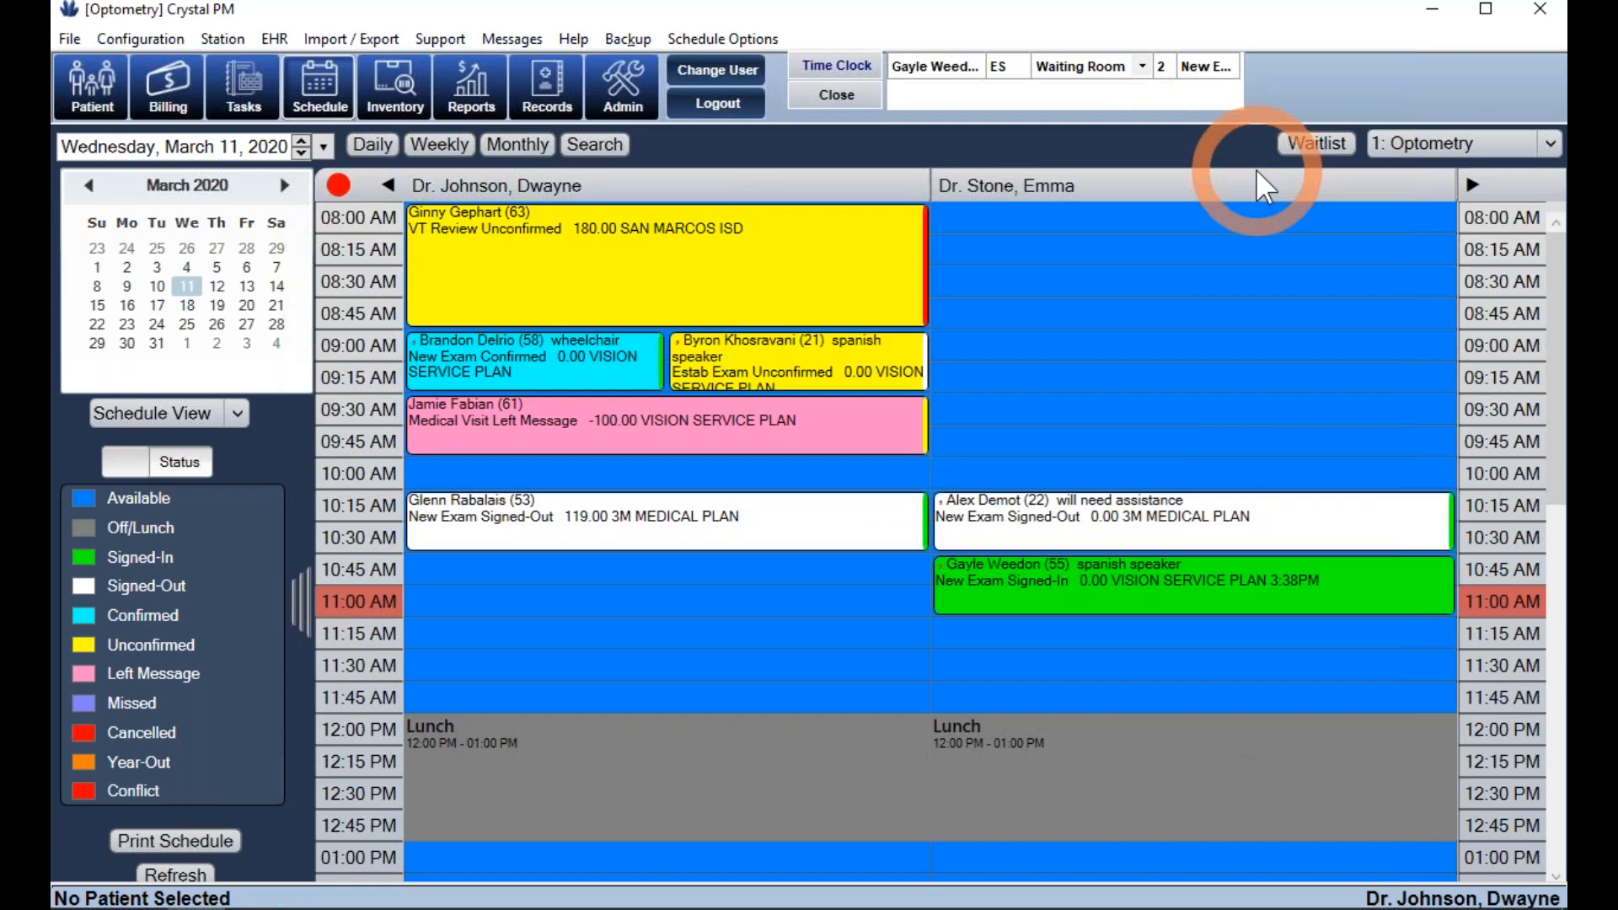
key(alt+Tab)
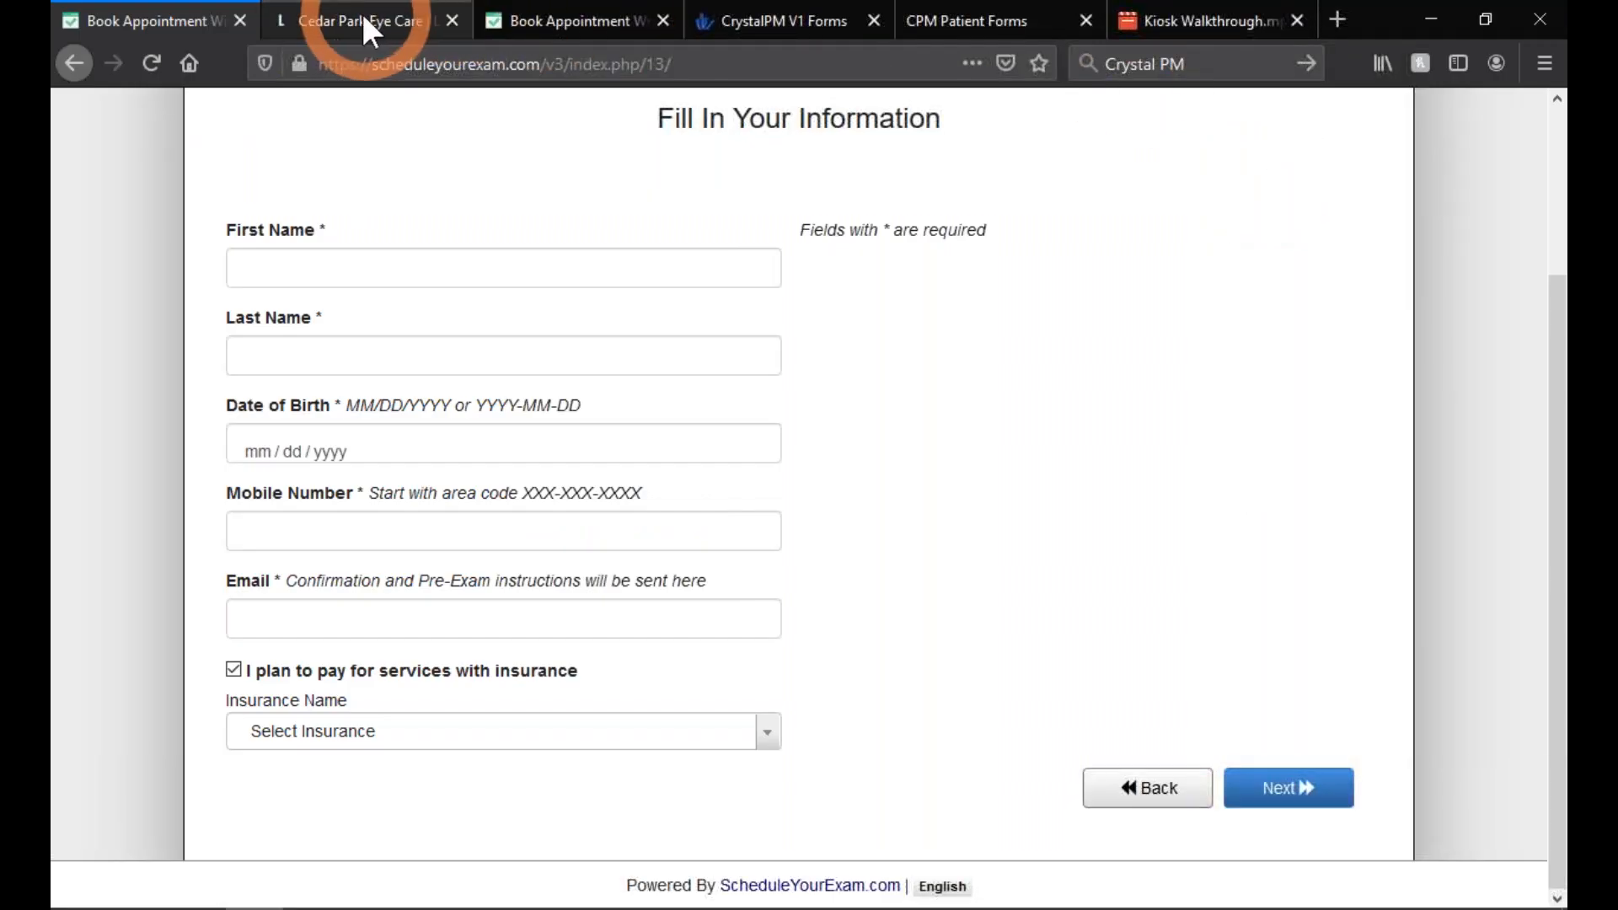
- From the Lakeline Vision Source site, open the Online Patient Forms page and scroll through it
click(364, 22)
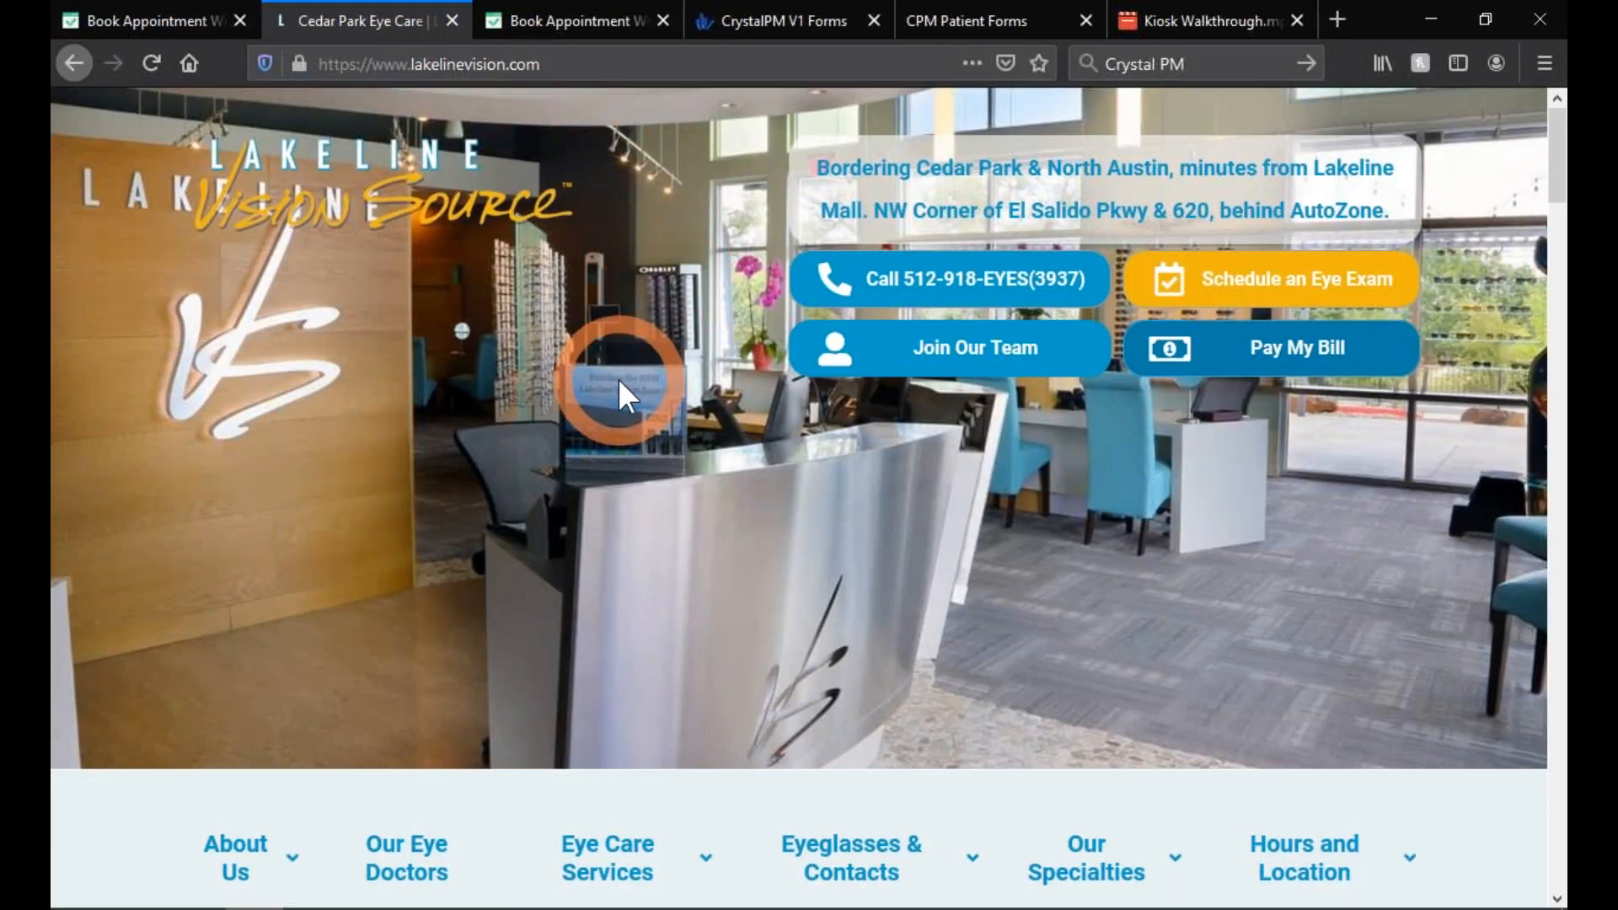
scroll(620, 383, down, 7)
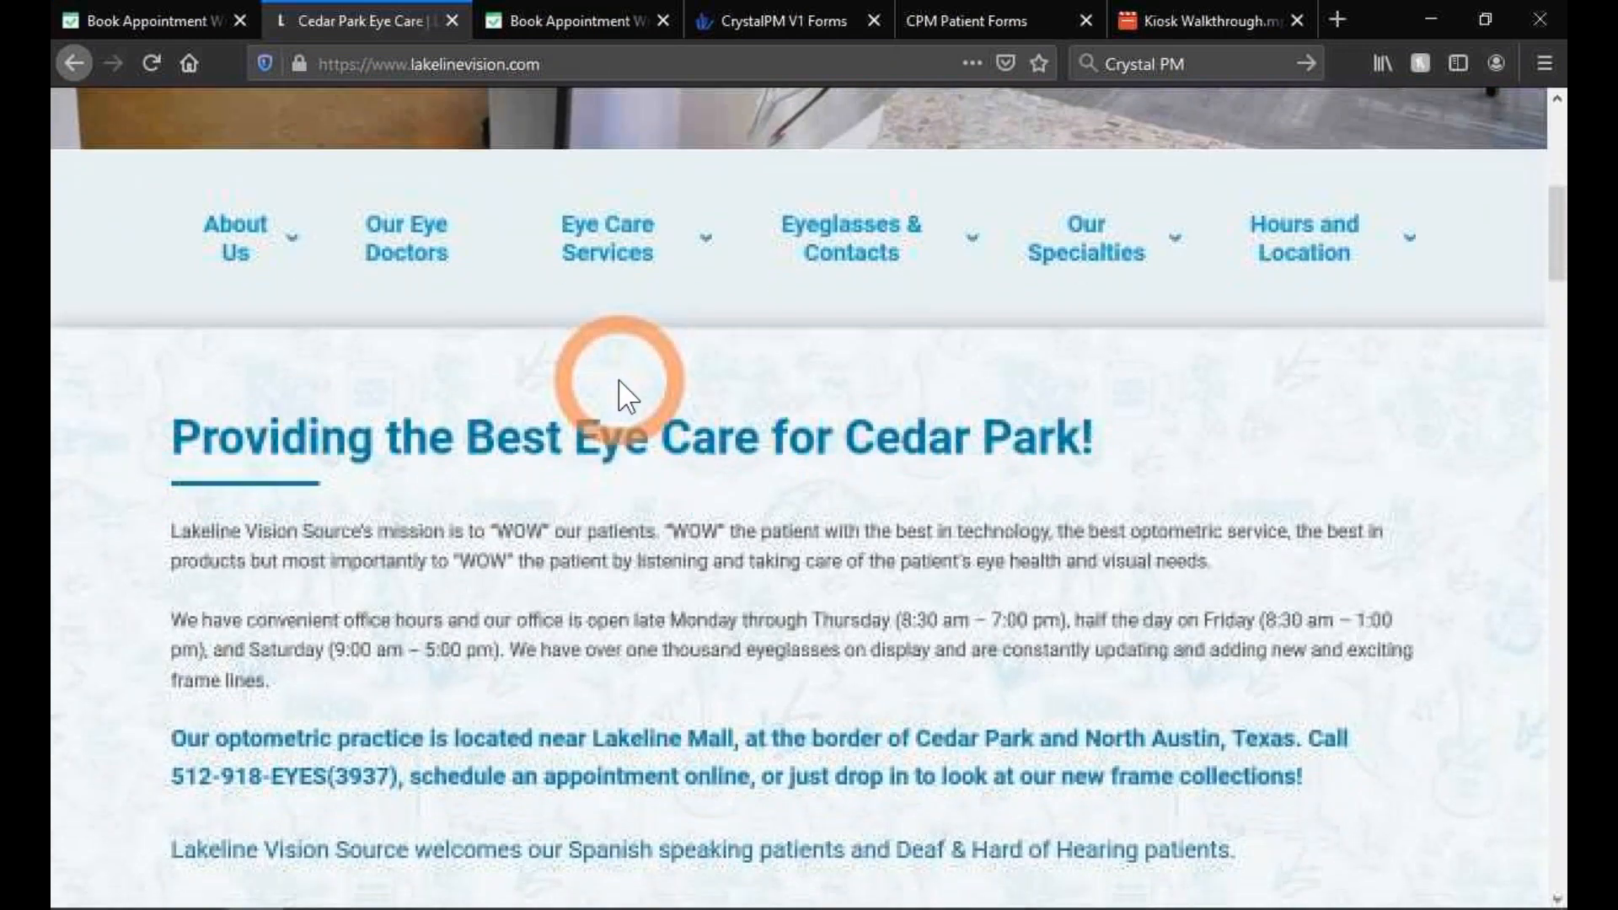
scroll(620, 394, down, 7)
right_click(621, 390)
click(1151, 585)
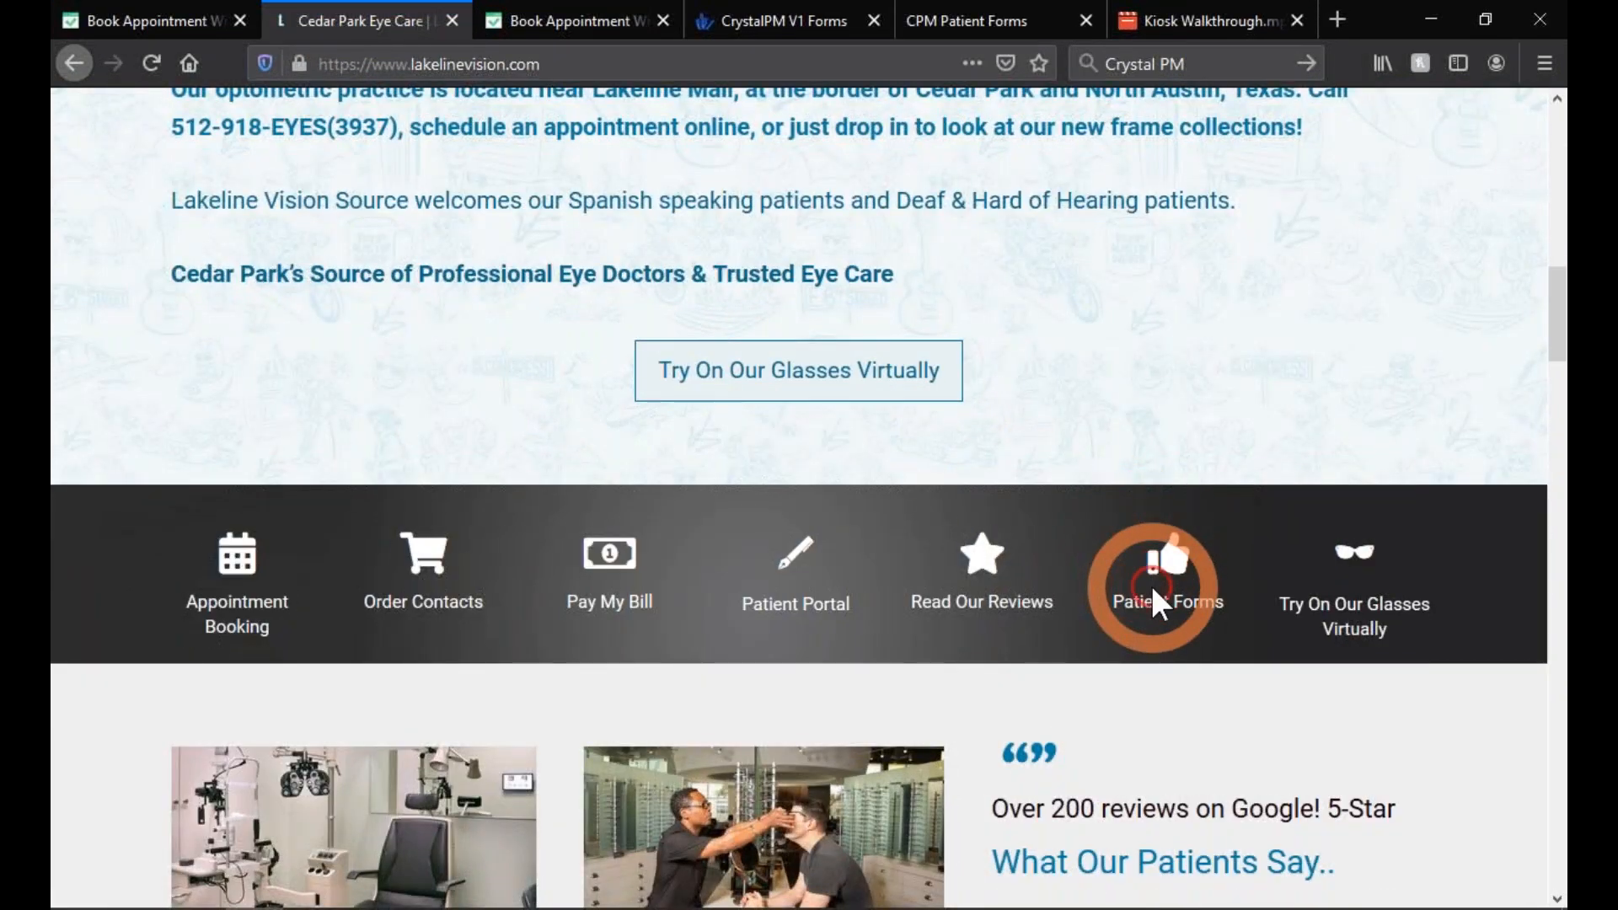
click(1166, 606)
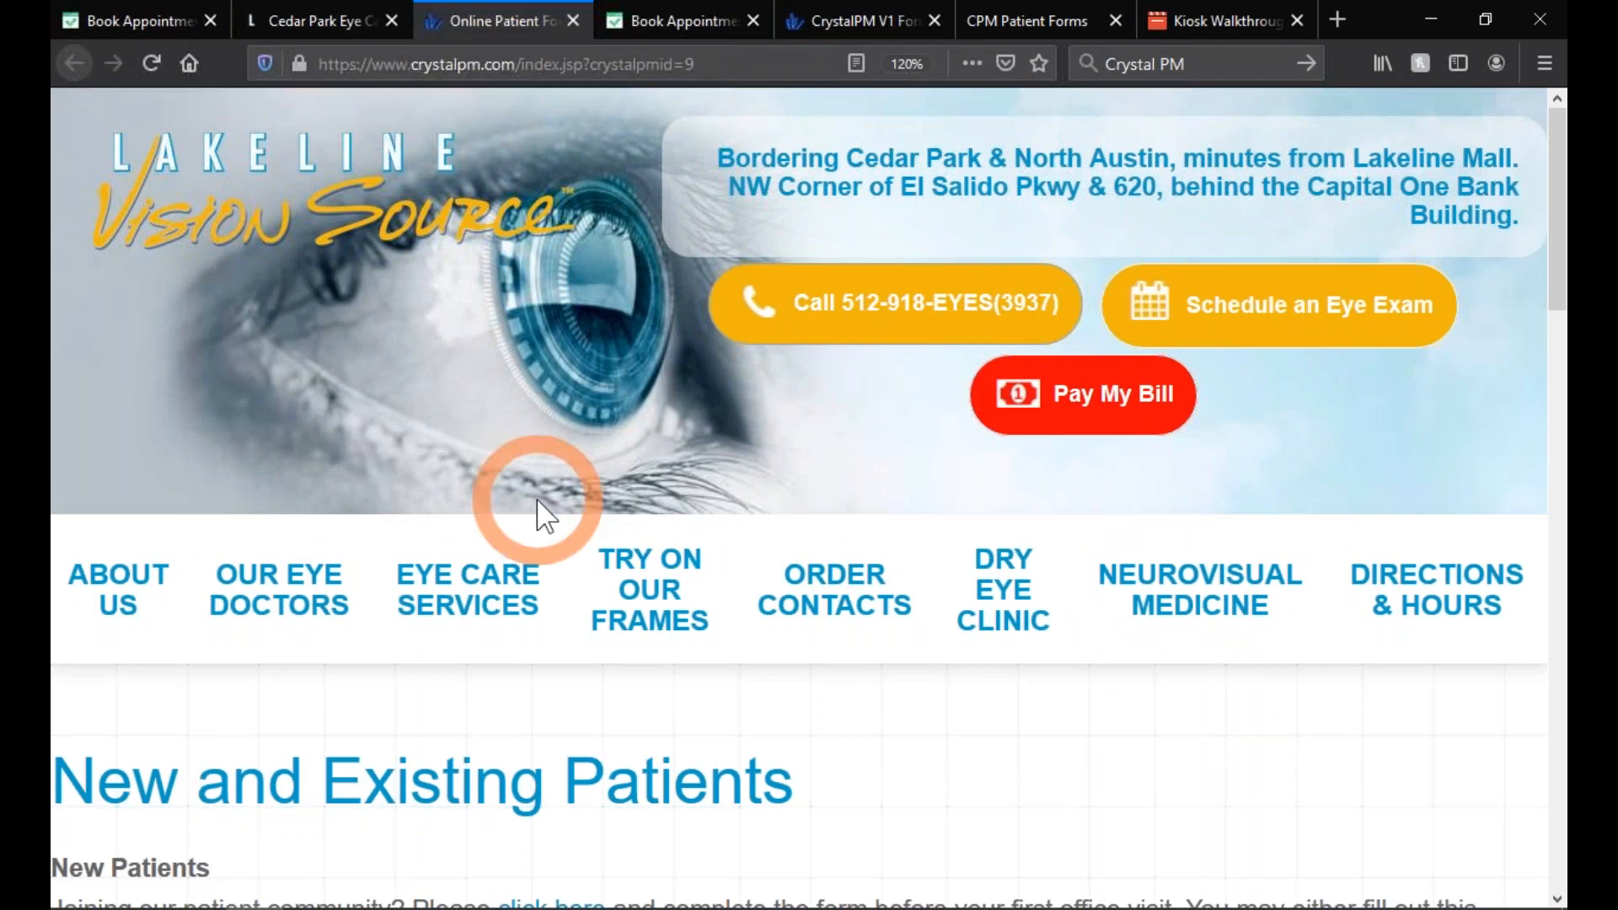
scroll(544, 514, down, 5)
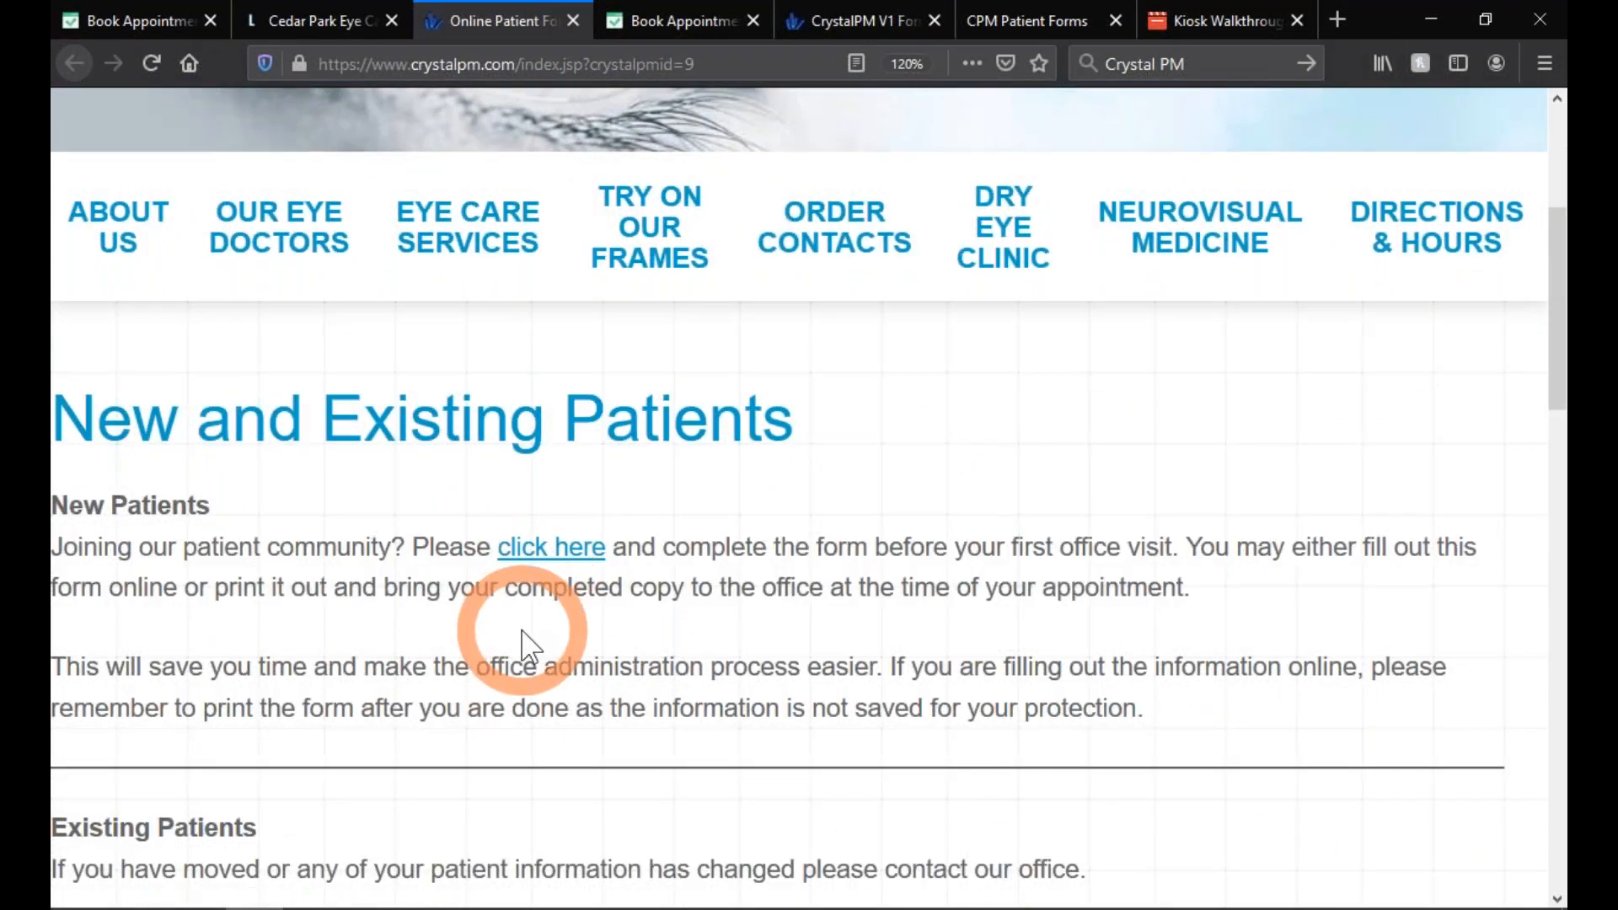
scroll(528, 643, down, 3)
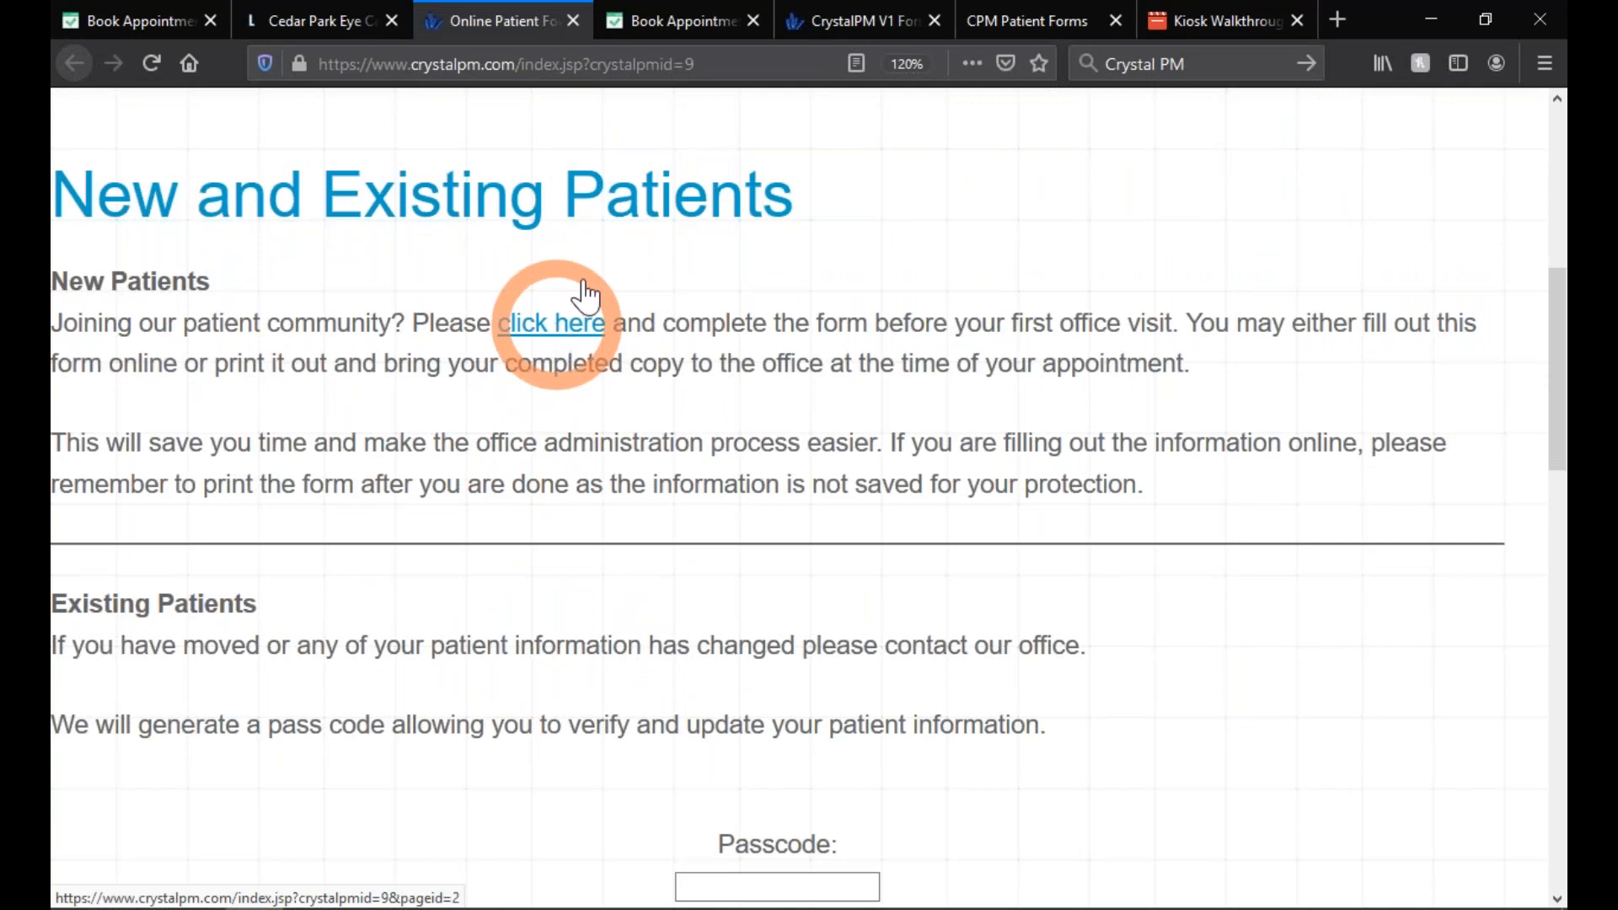
- Switch to the Example Online Patient Form and review its Chief Complaints section
click(681, 34)
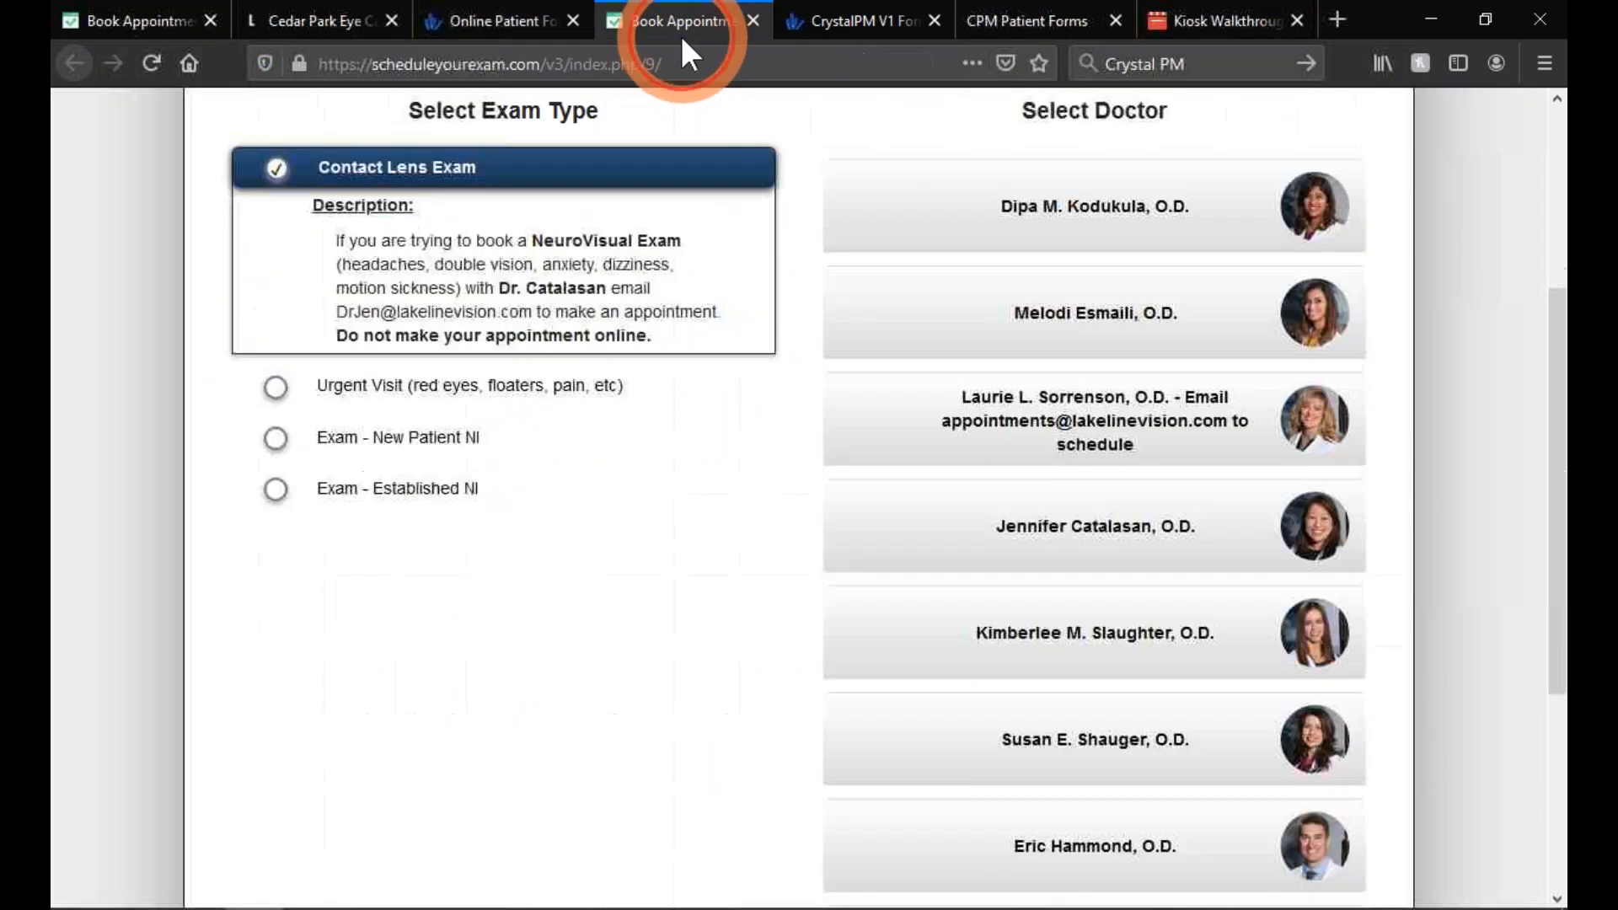
click(818, 30)
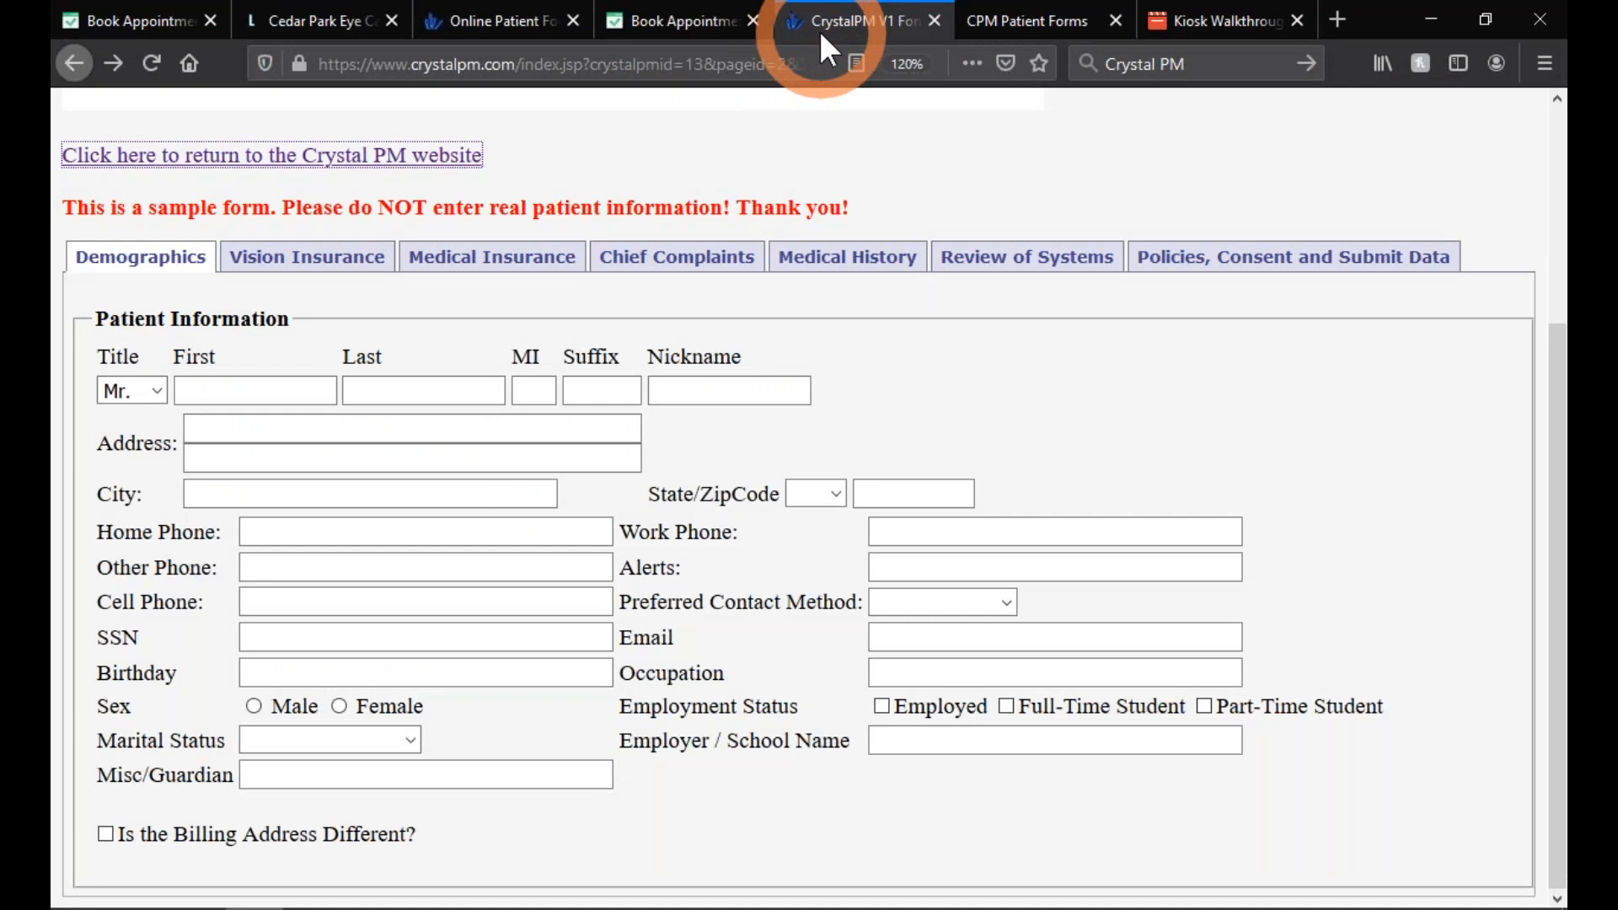
scroll(640, 316, up, 3)
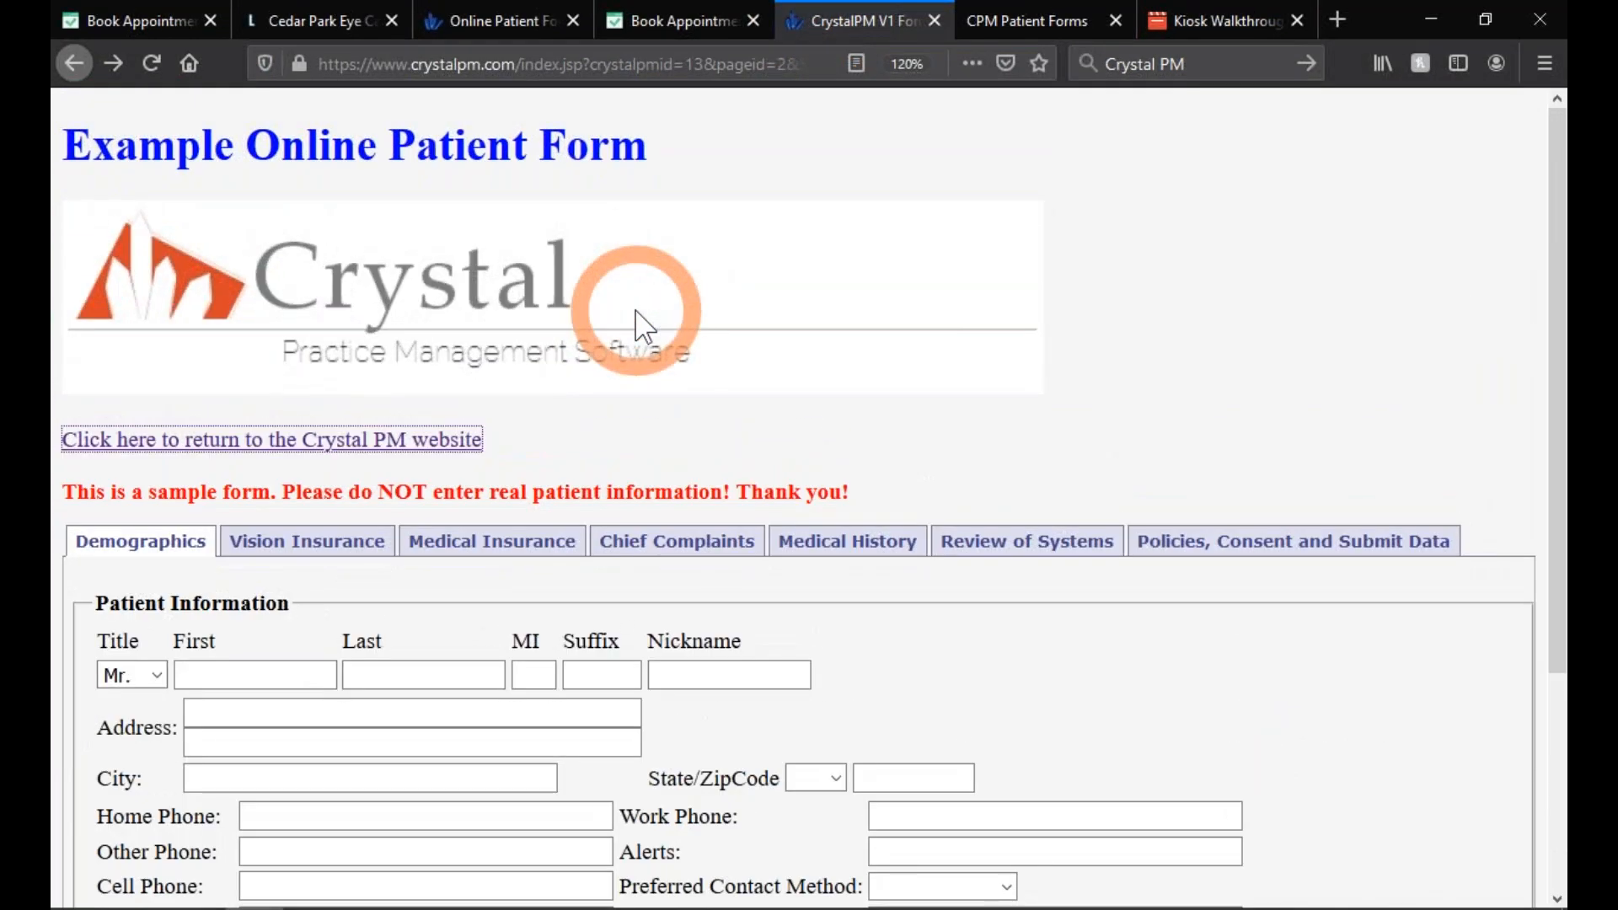
scroll(639, 325, down, 3)
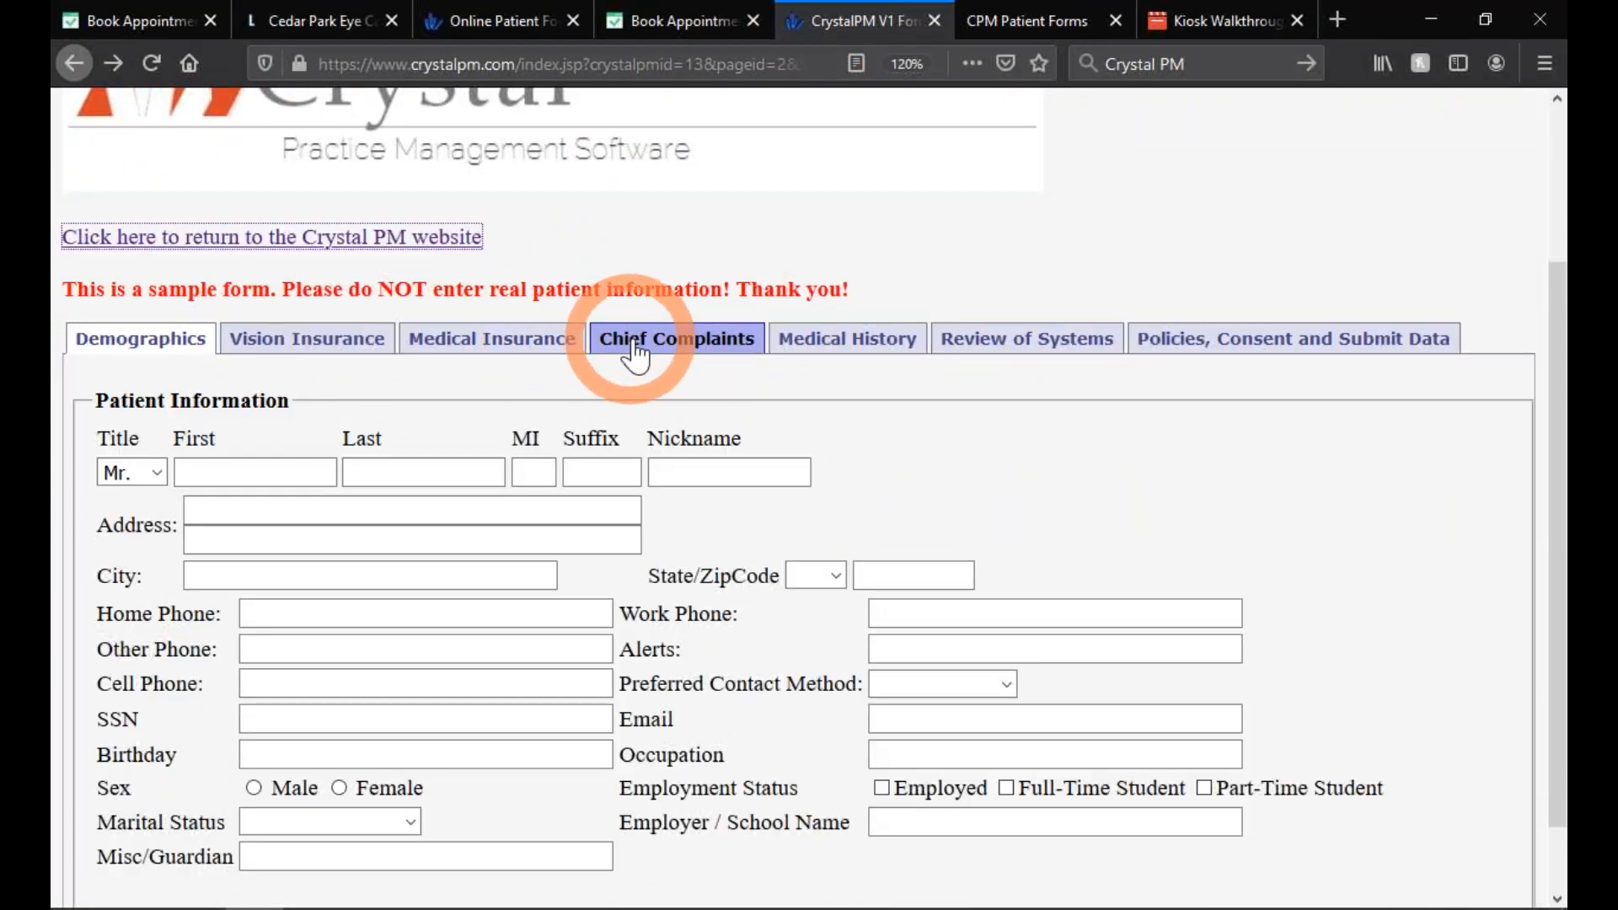
click(638, 354)
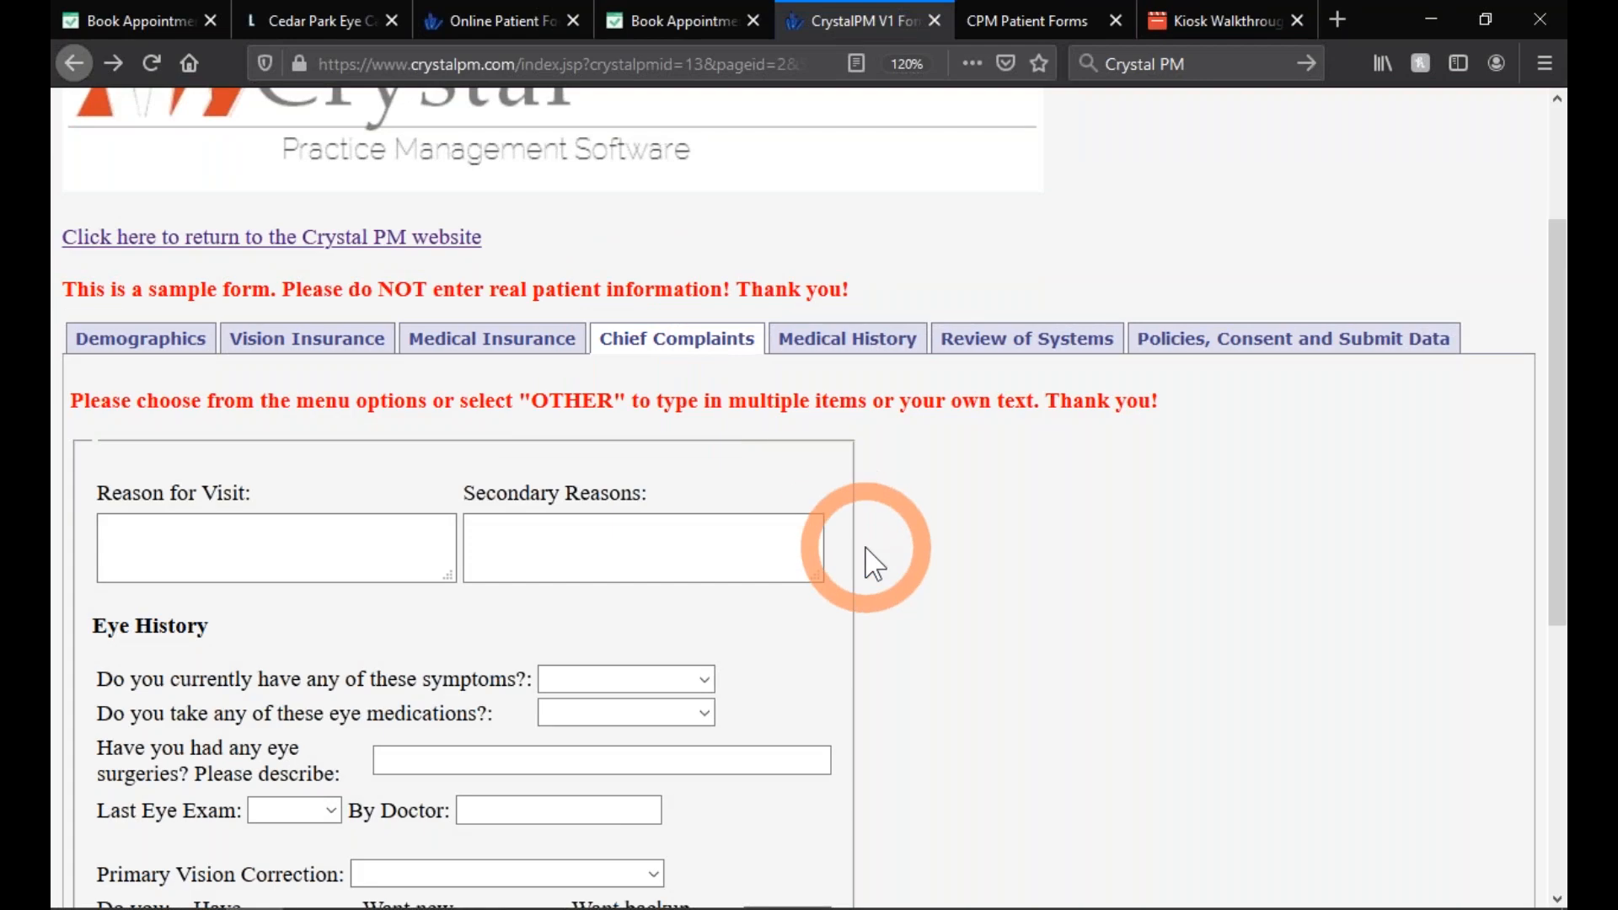
scroll(868, 556, down, 5)
scroll(866, 549, up, 4)
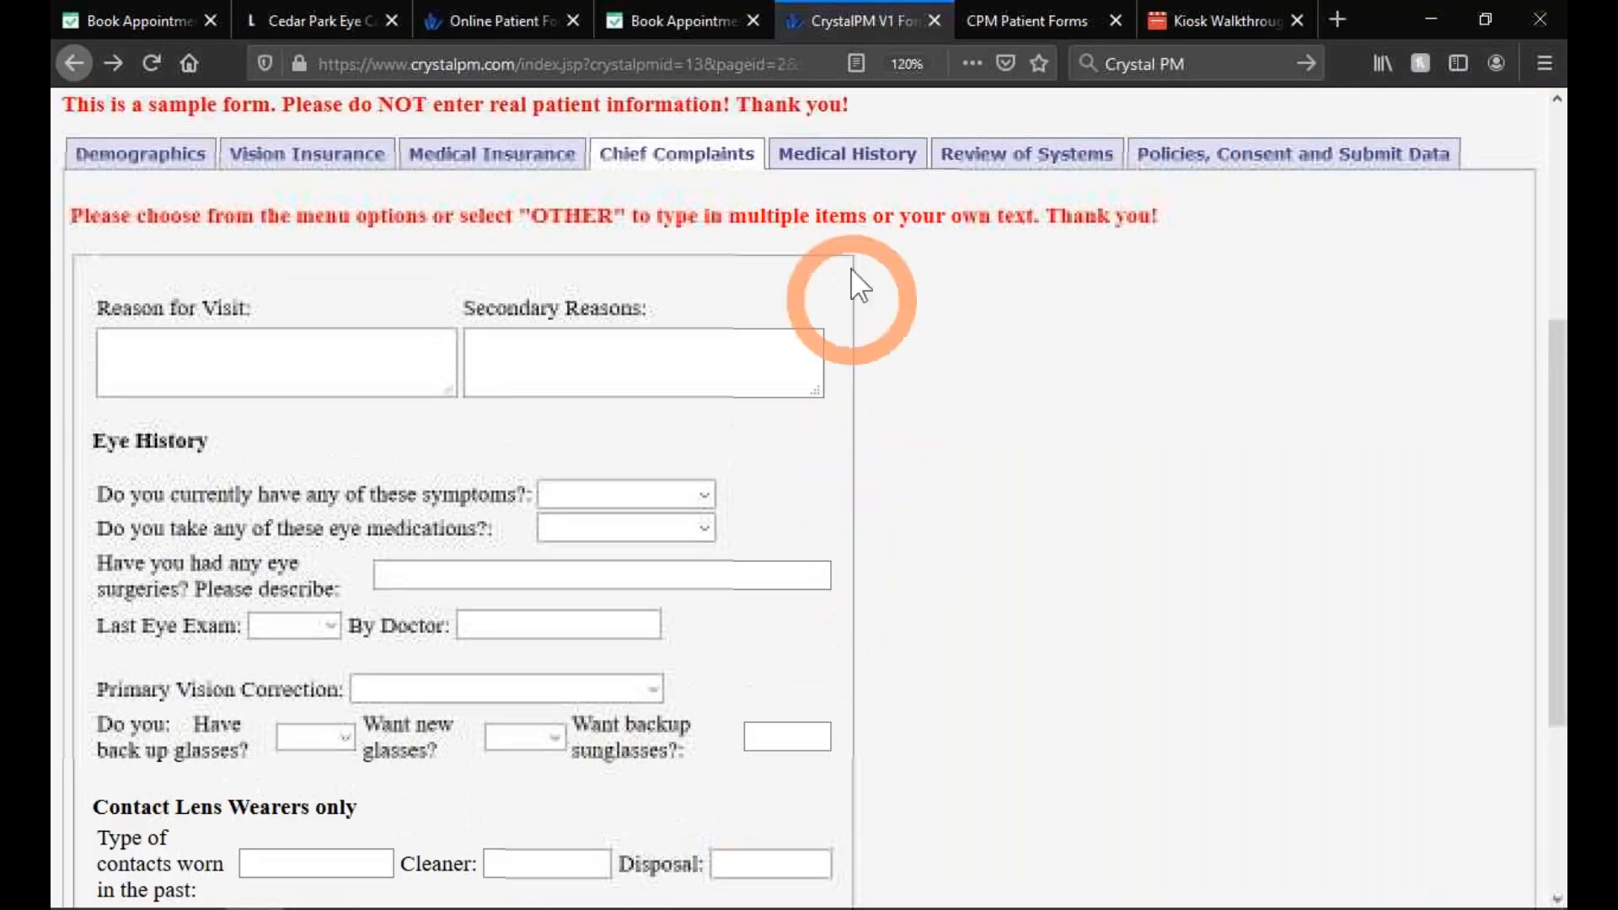
- Review the Medical History, Review of Systems and Policies sections, ending on Medical History
click(851, 165)
scroll(1004, 441, down, 15)
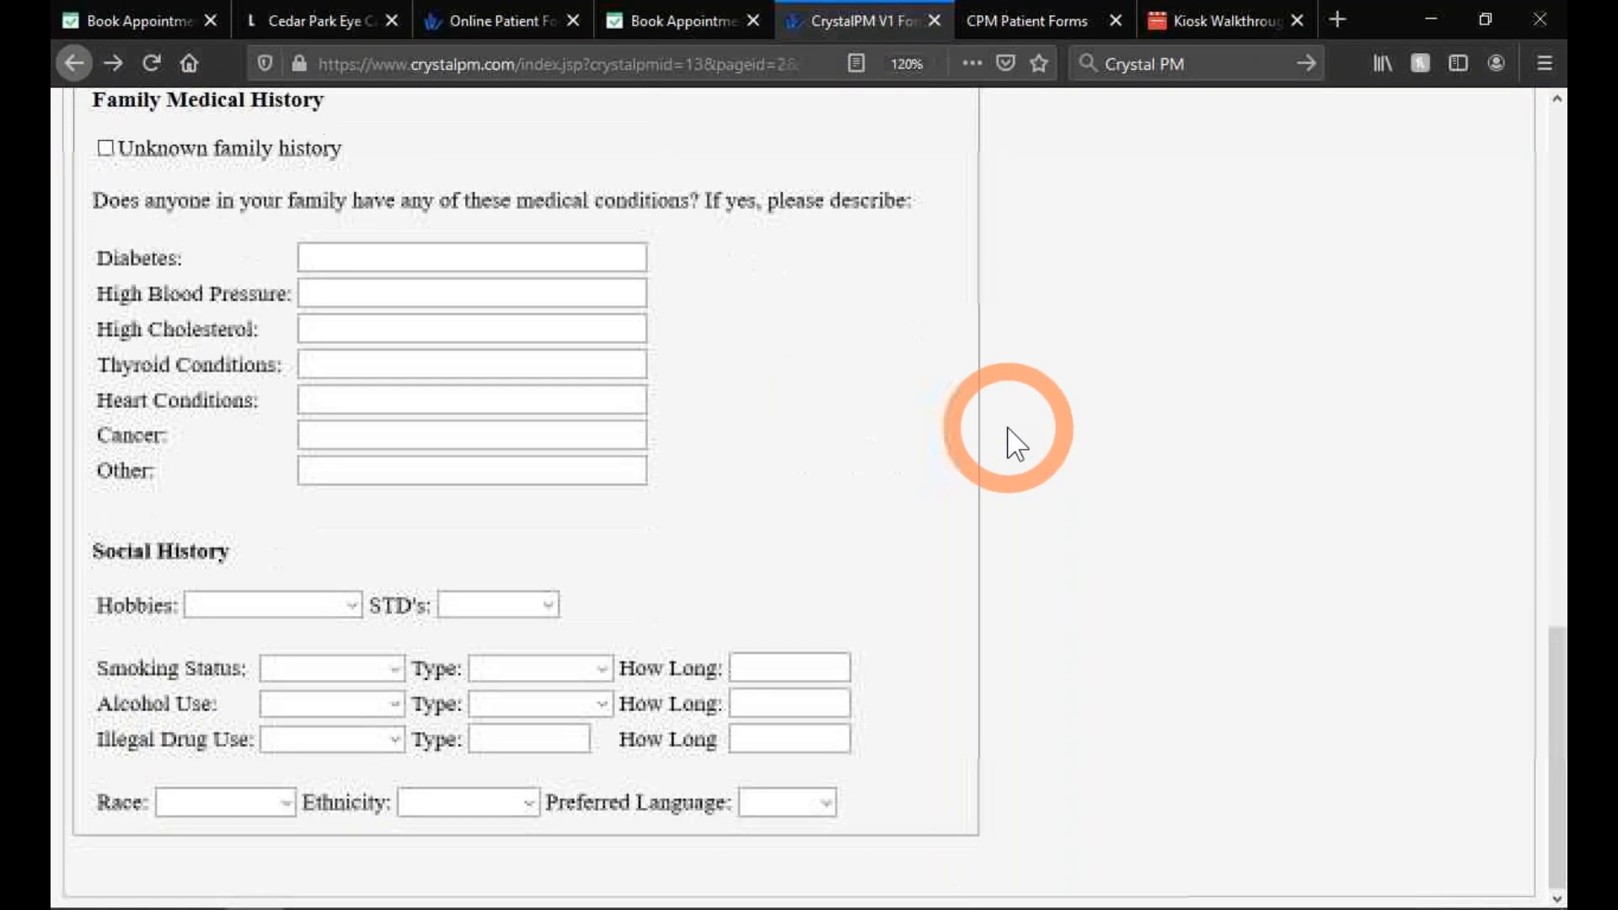
scroll(1007, 441, up, 11)
scroll(1014, 445, up, 5)
click(1022, 347)
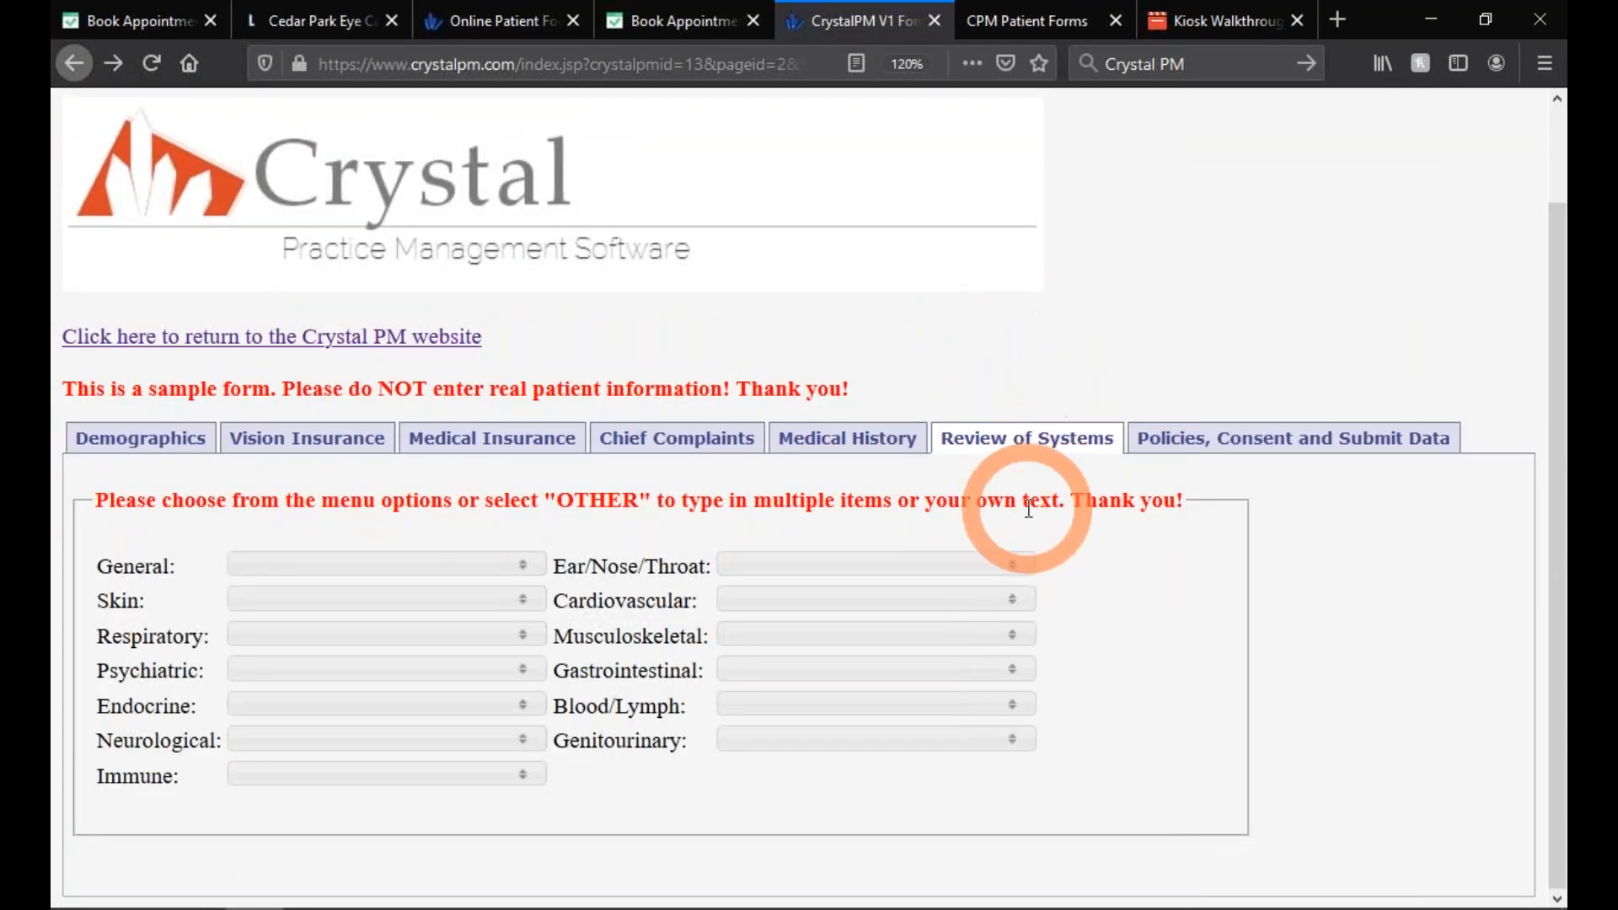
click(1192, 438)
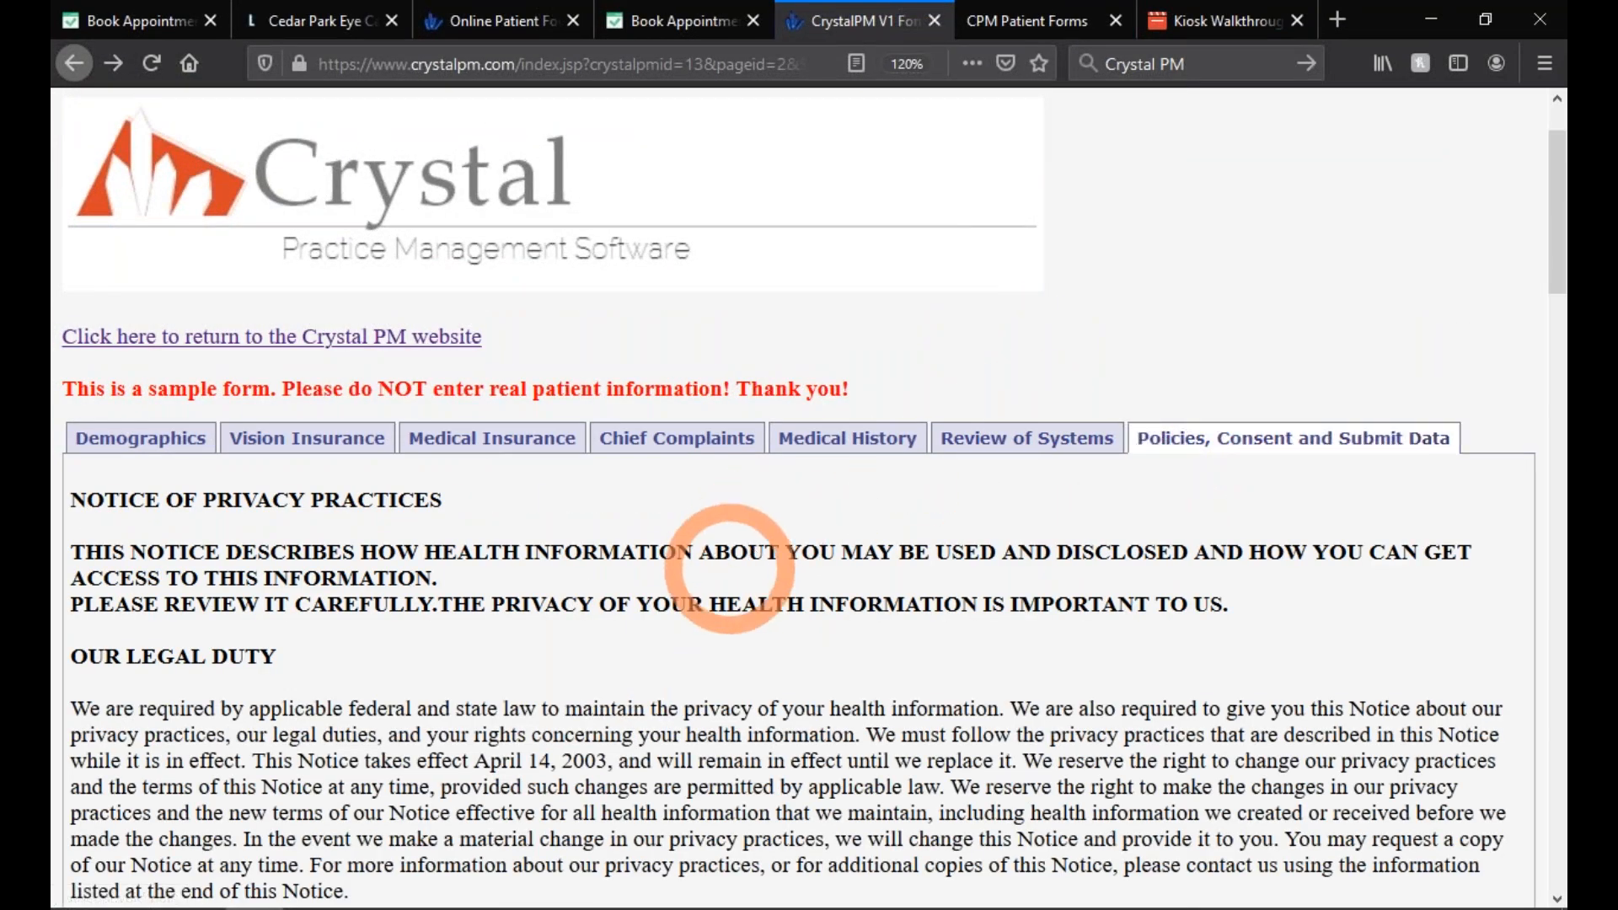
scroll(730, 569, down, 20)
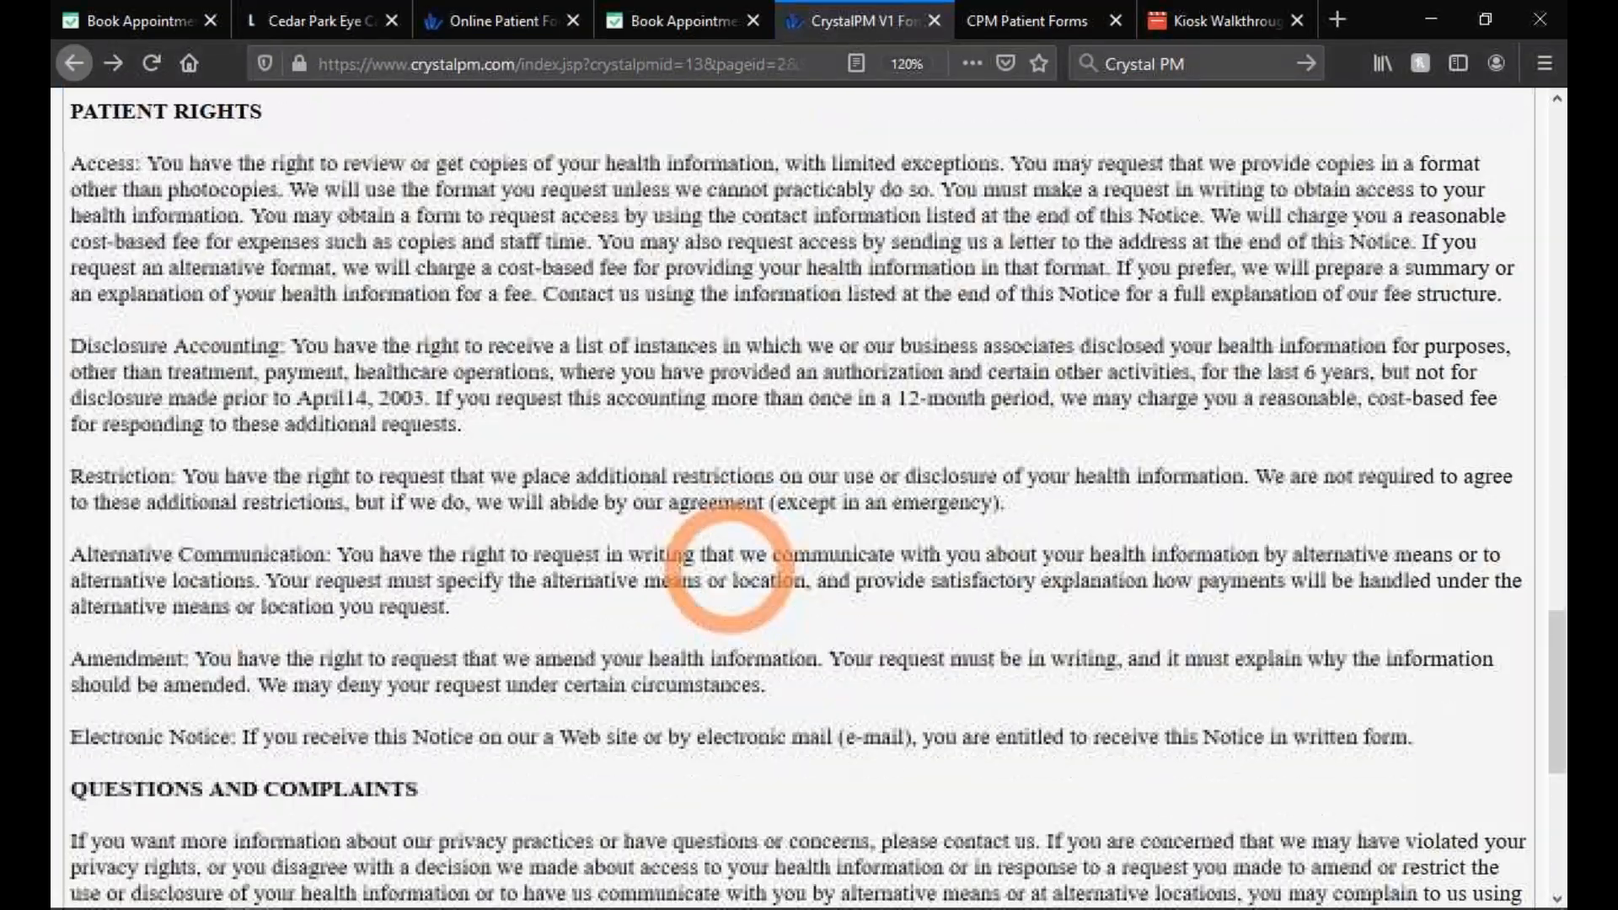
scroll(730, 569, up, 15)
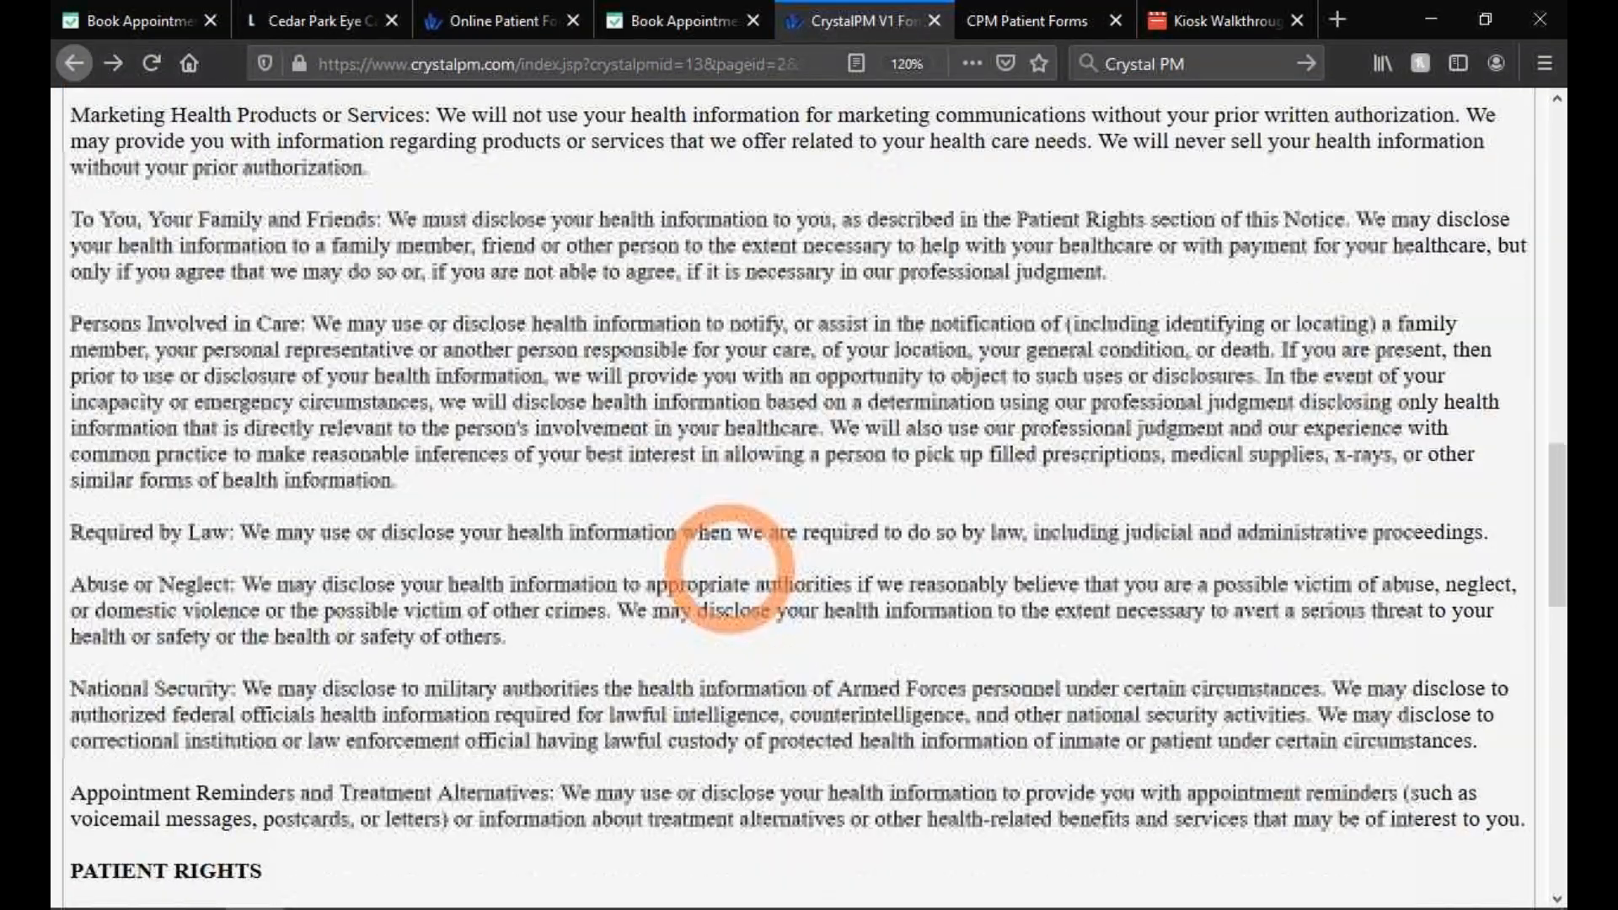
scroll(730, 569, up, 10)
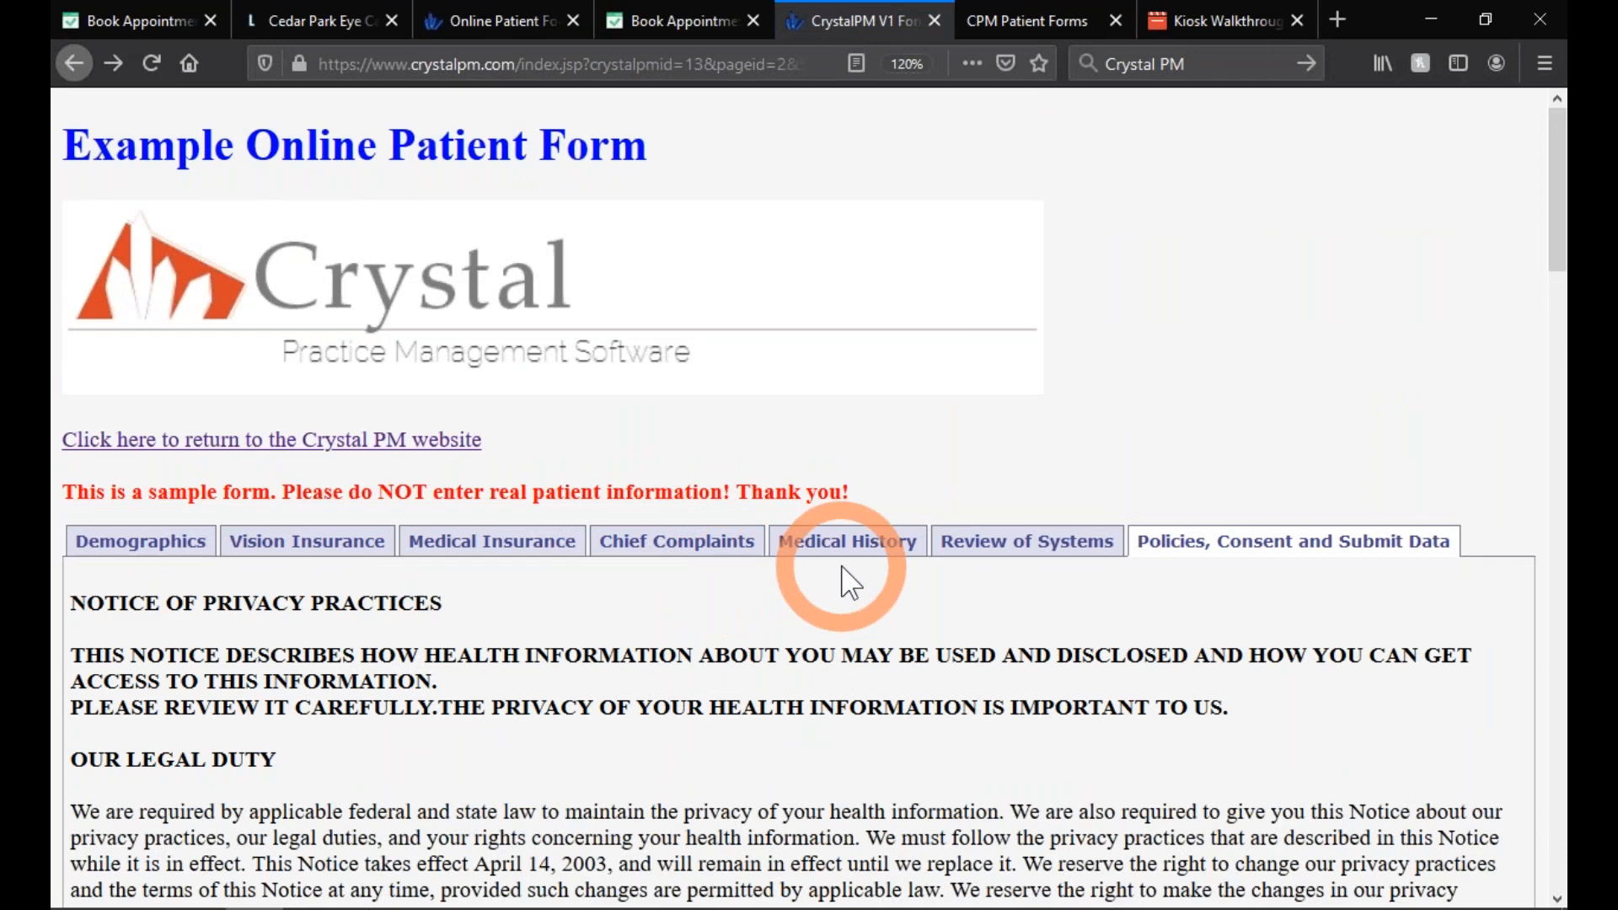
click(737, 556)
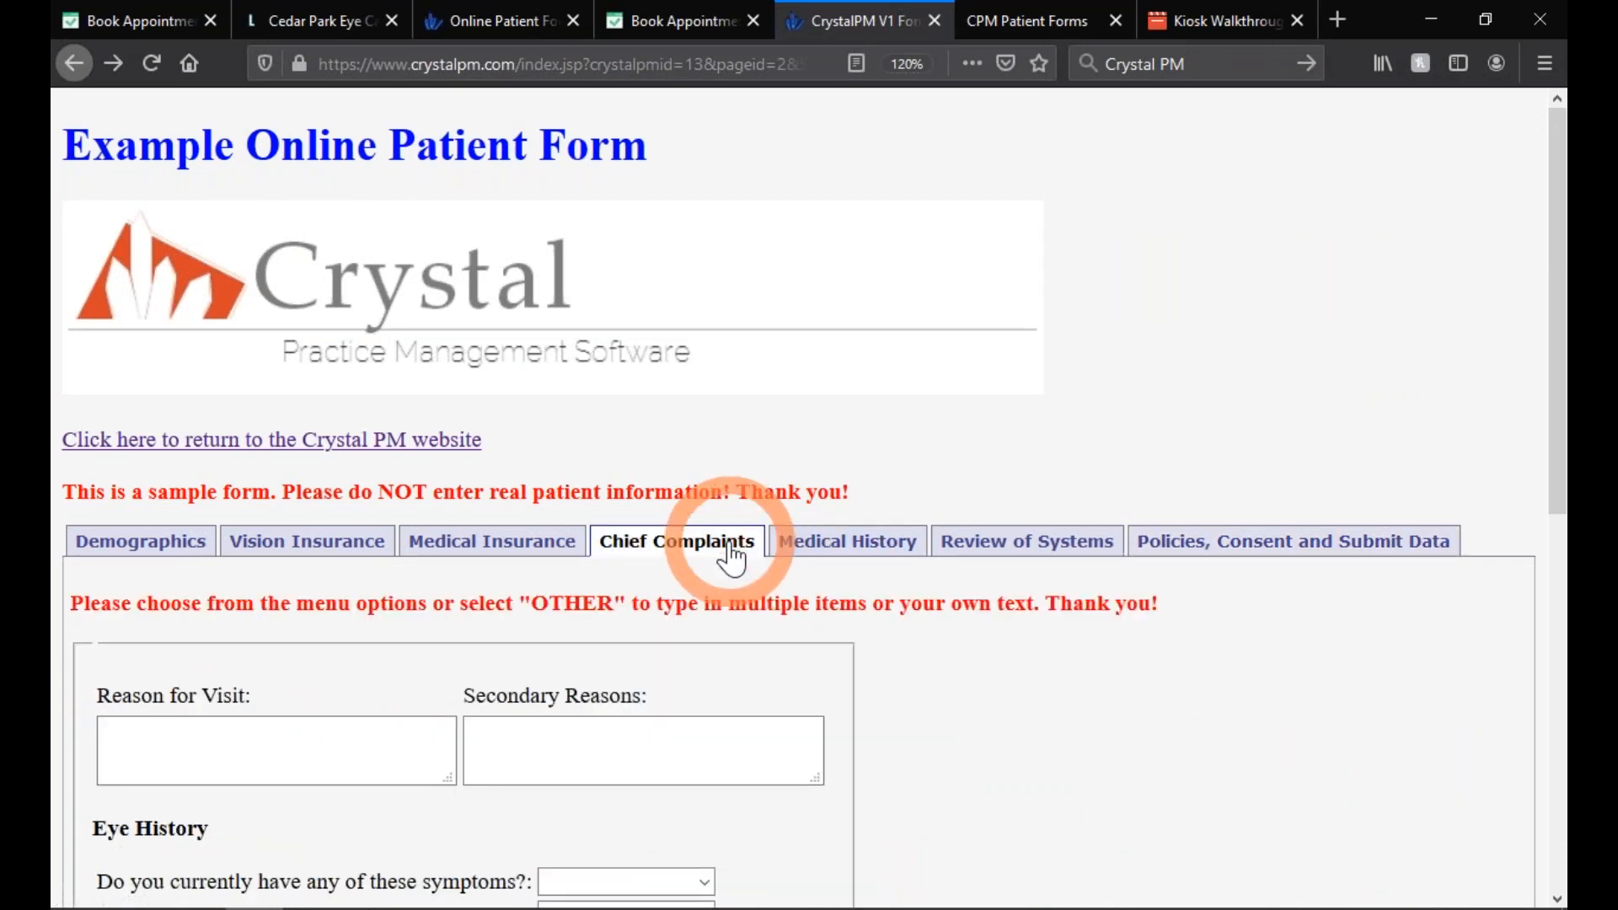
click(801, 557)
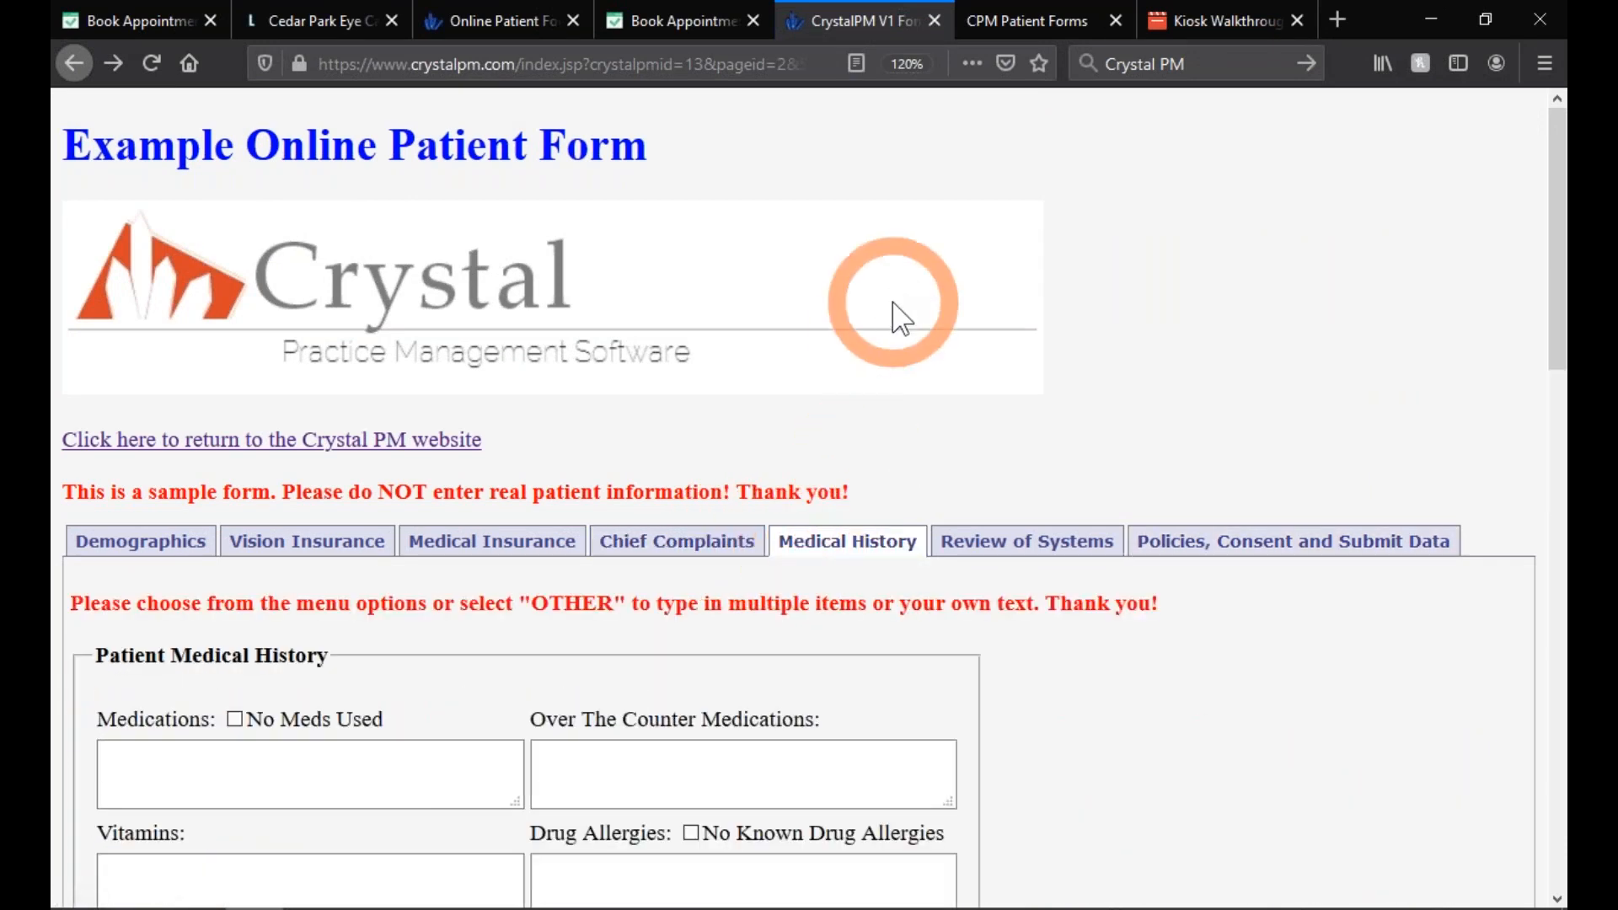
- Preview the local CPM form's Medical History, then return to Patient Information and load the Spanish version
click(1000, 34)
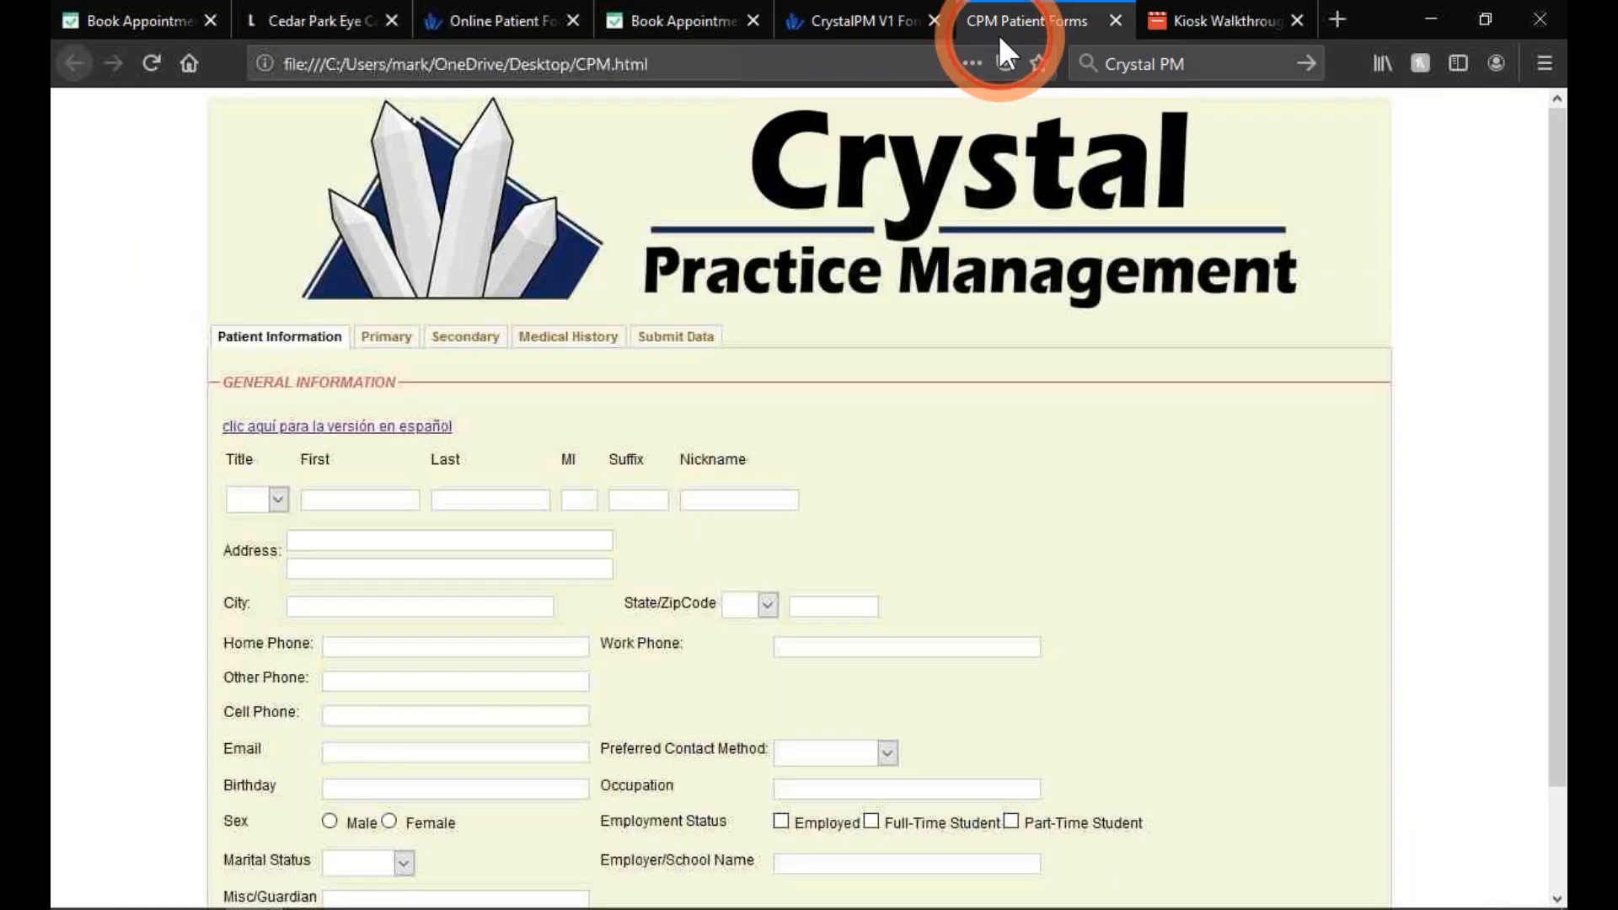
click(607, 352)
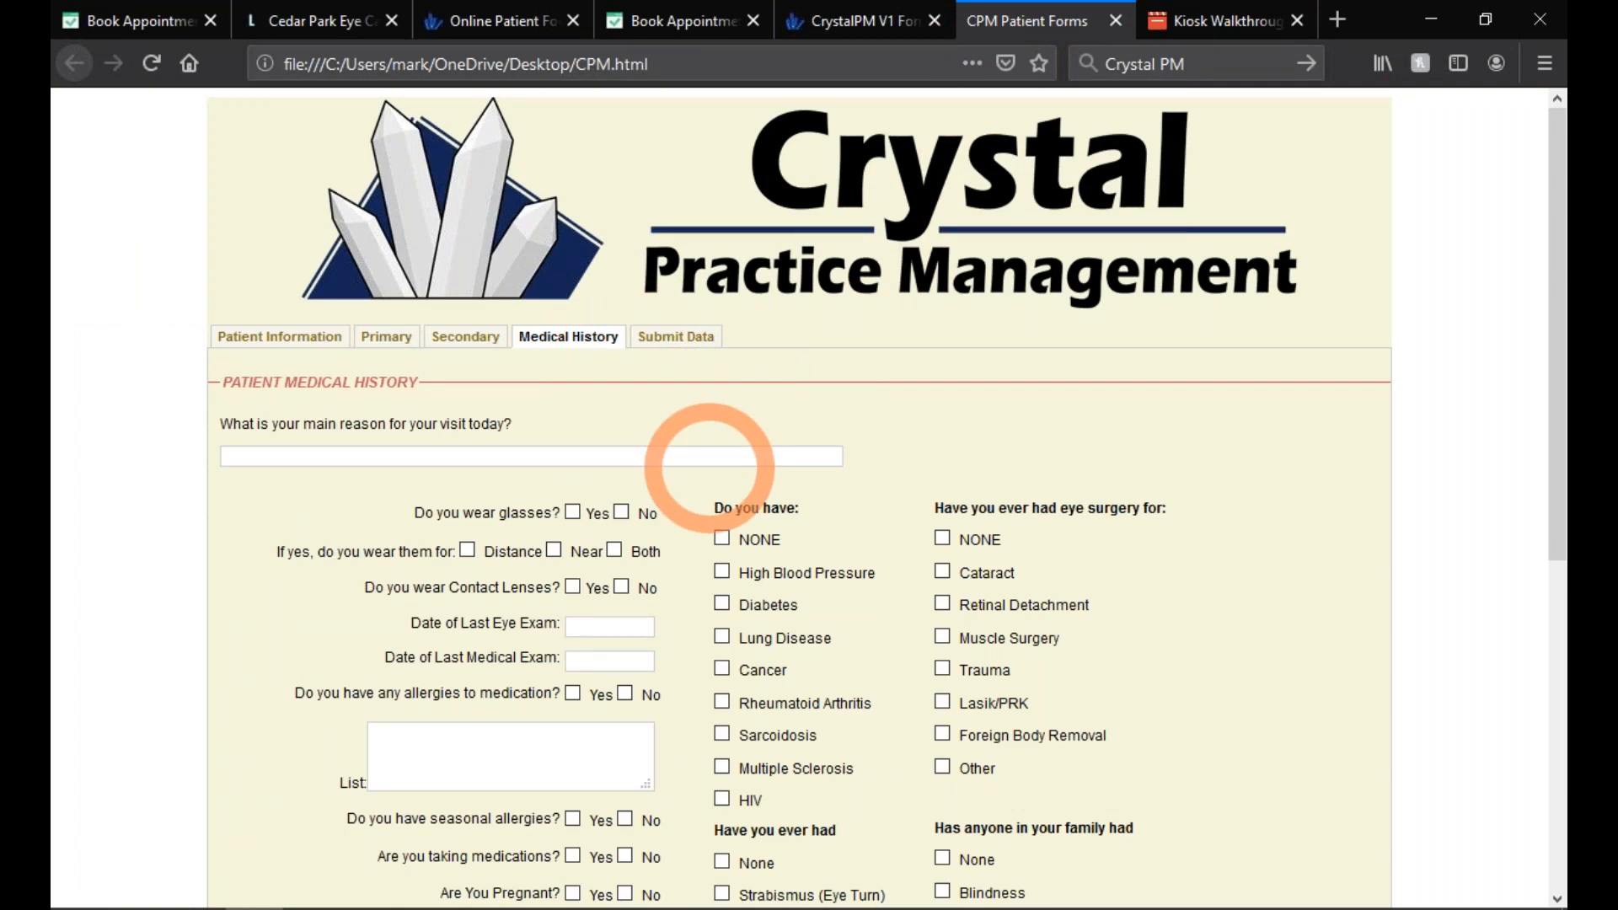
scroll(710, 468, down, 5)
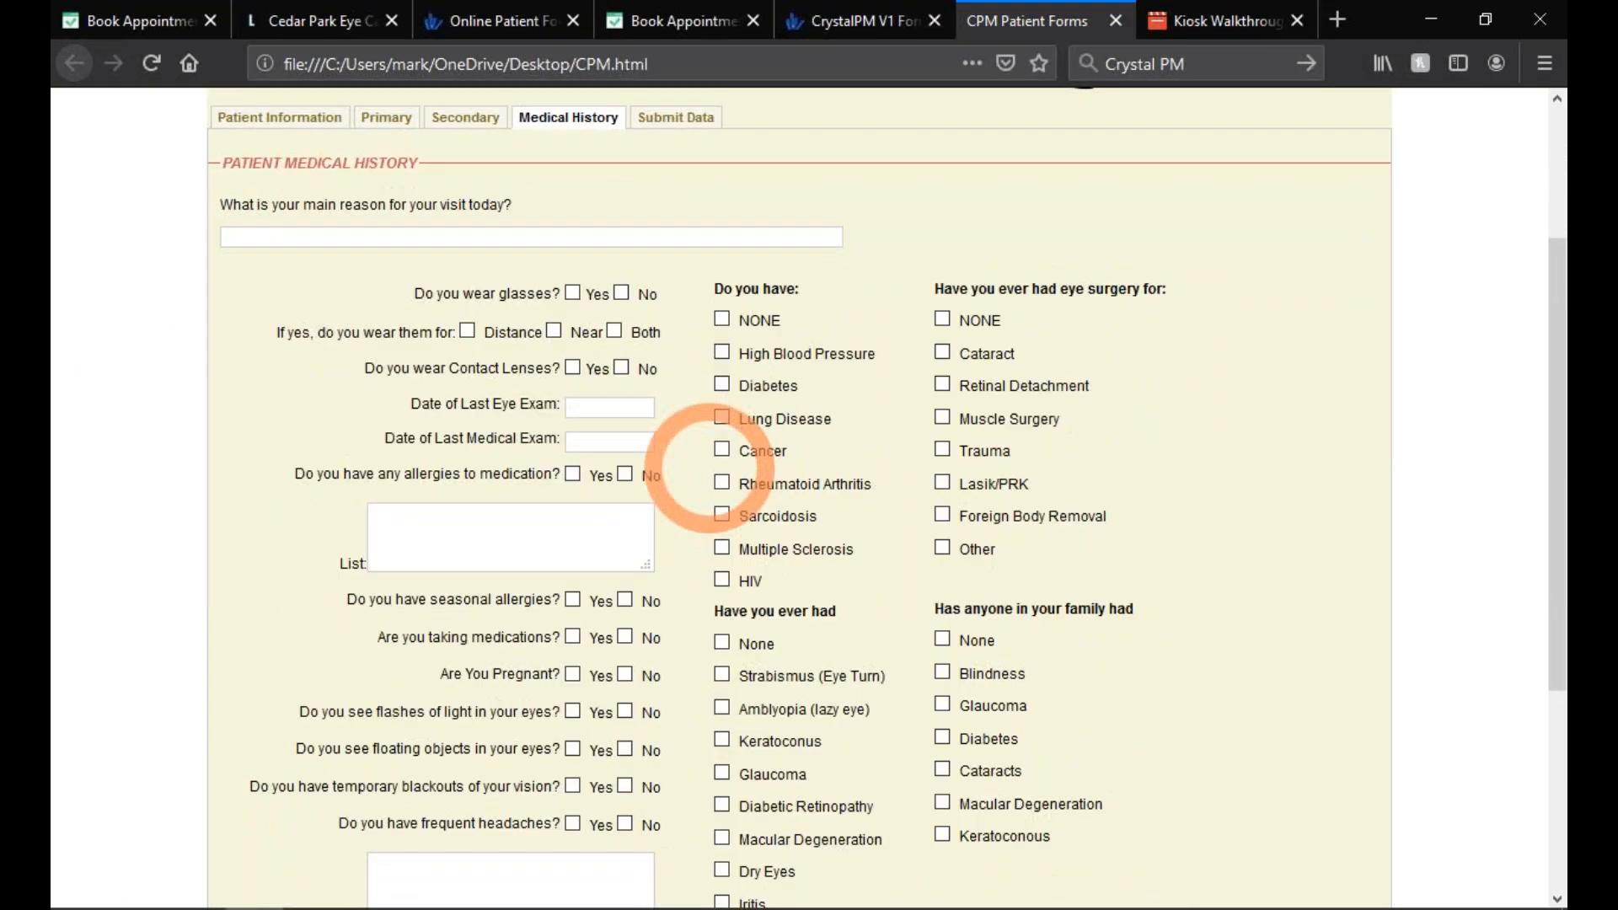
scroll(706, 468, down, 3)
scroll(688, 455, up, 8)
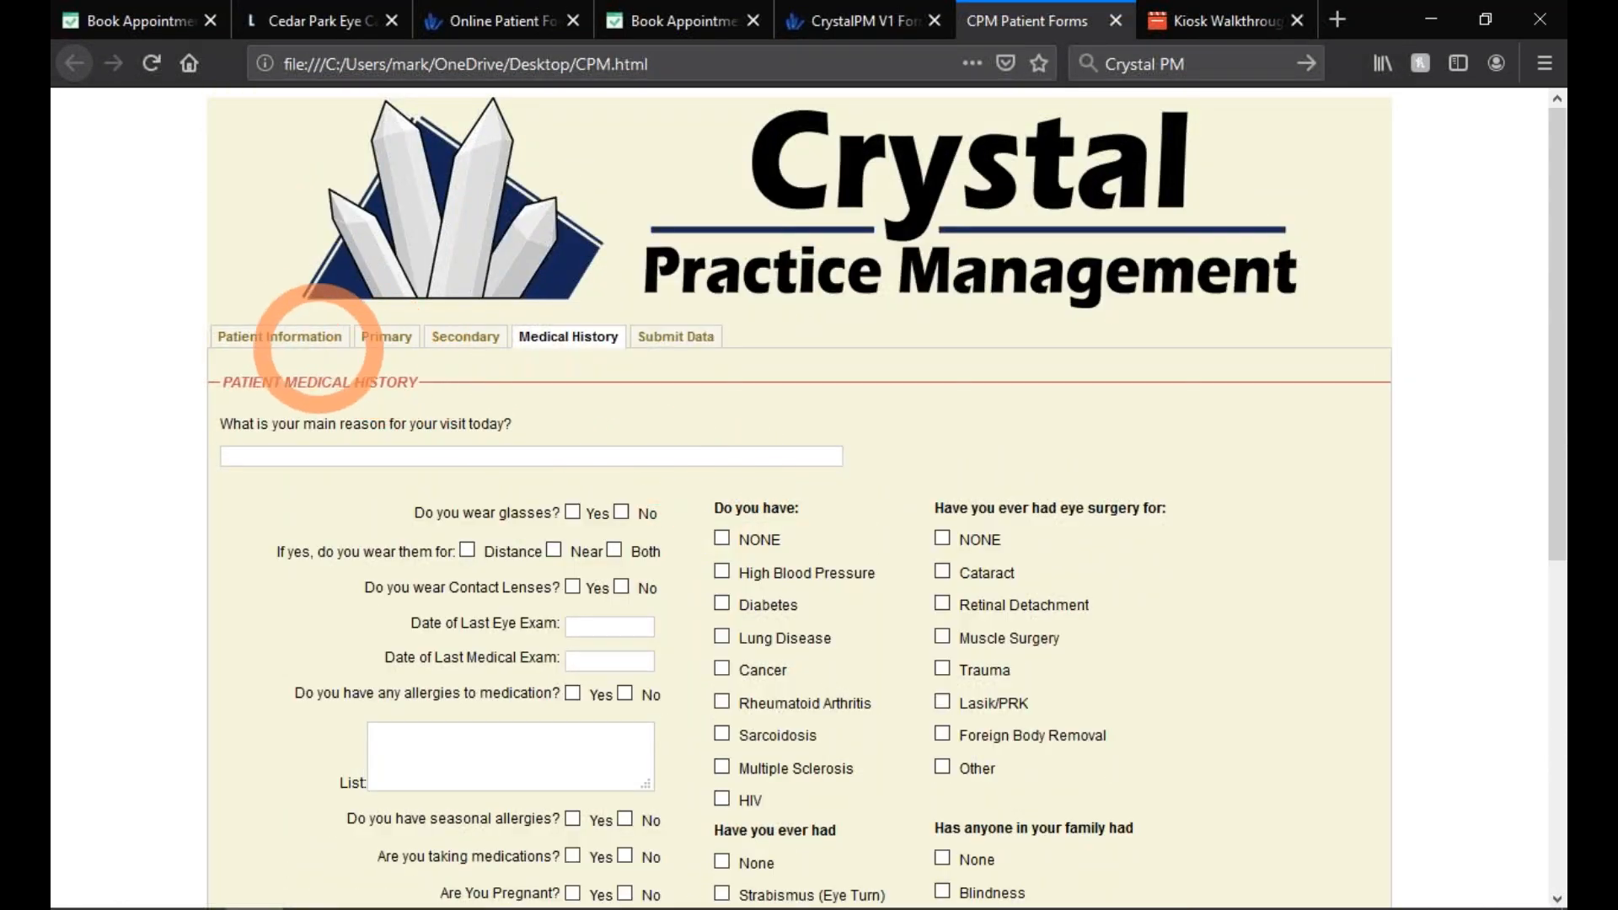
click(260, 333)
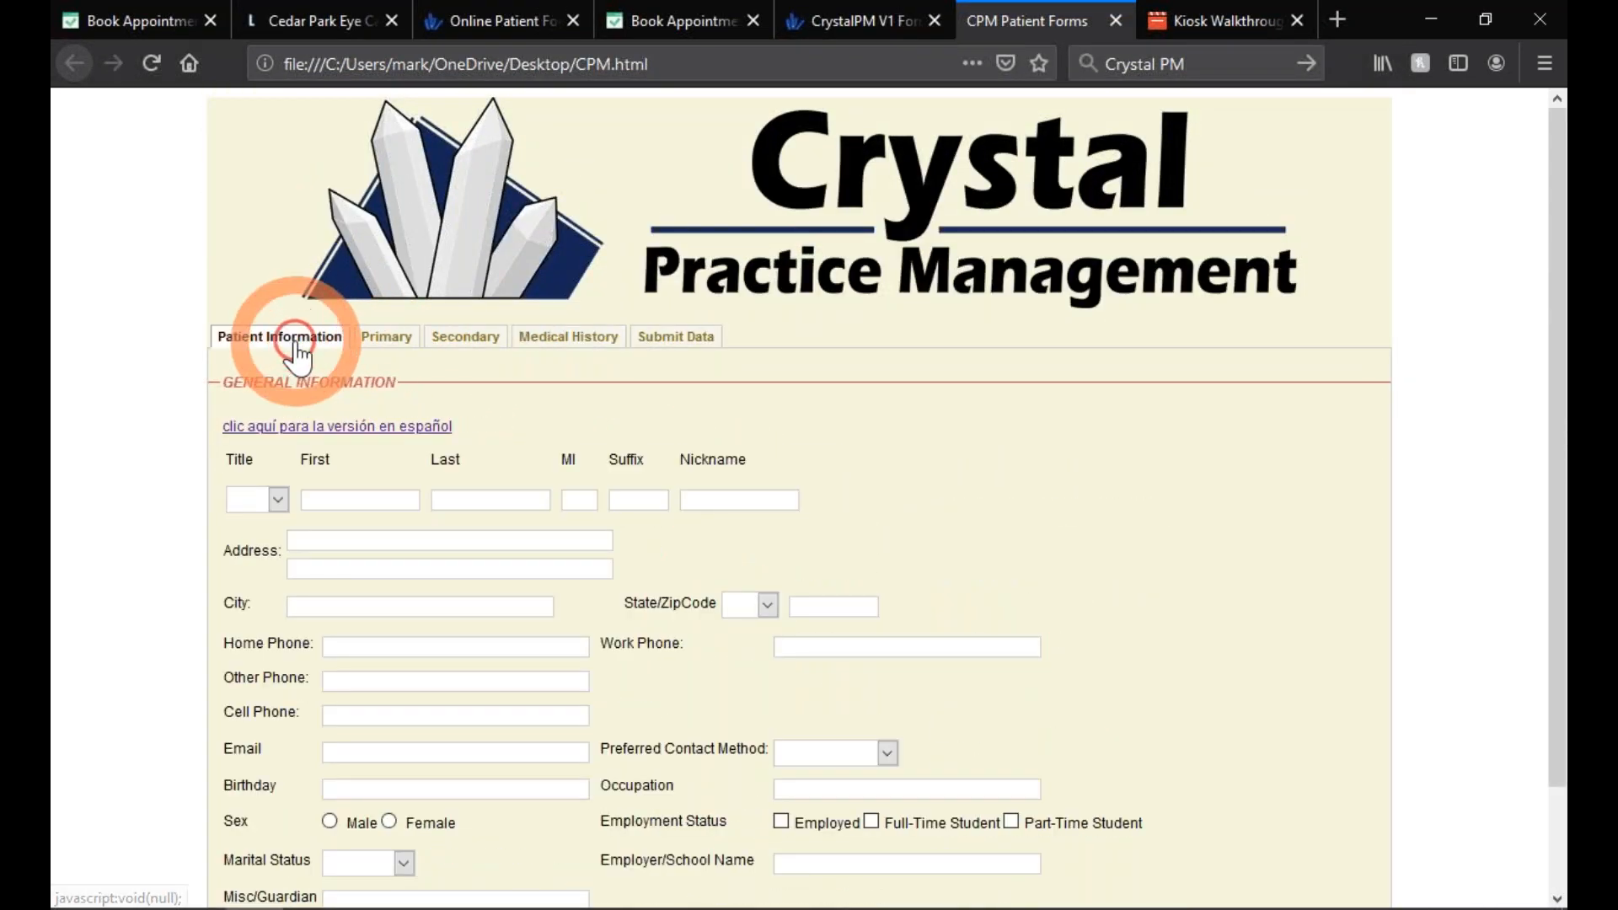
click(359, 428)
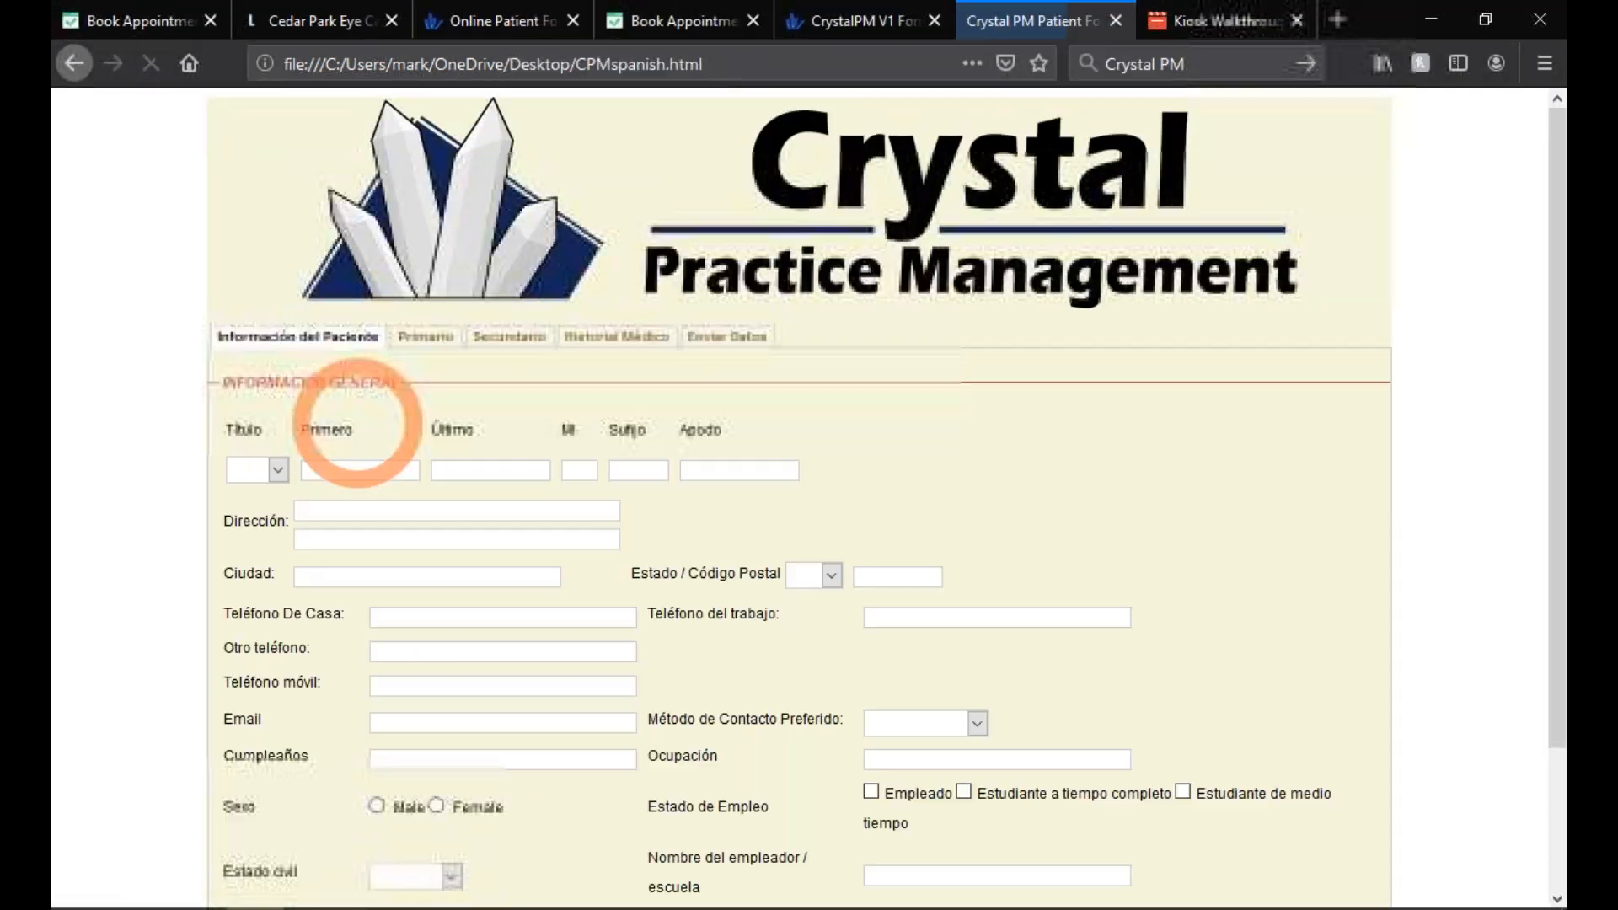
- On the Historial Médico form, tick Enfermedad pulmonar as an existing condition
click(605, 339)
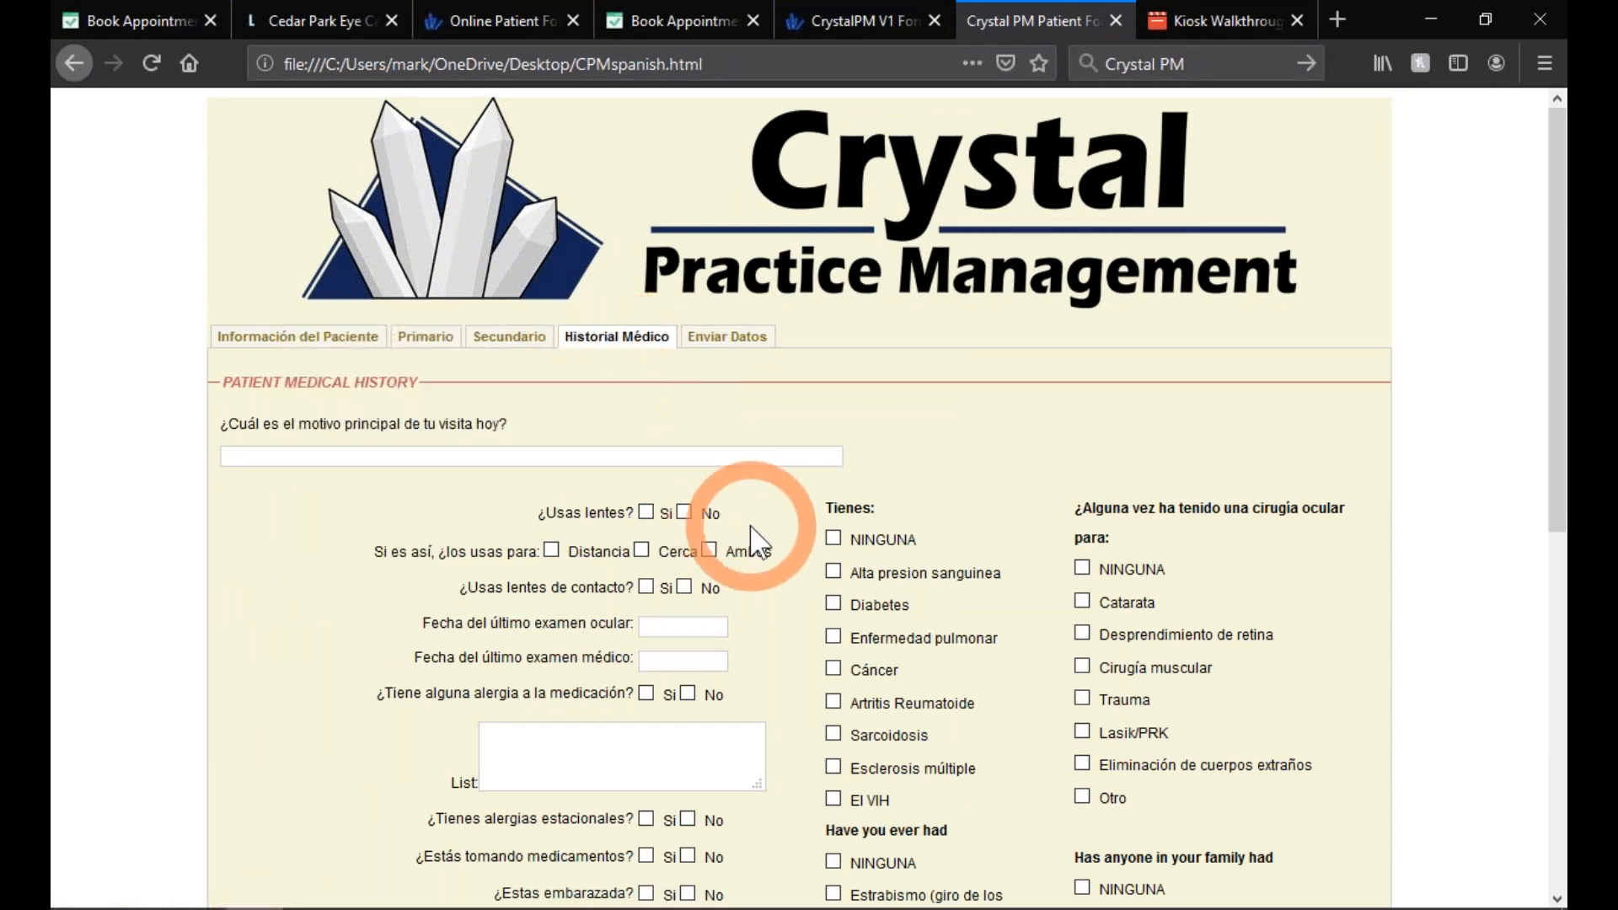
scroll(751, 527, down, 8)
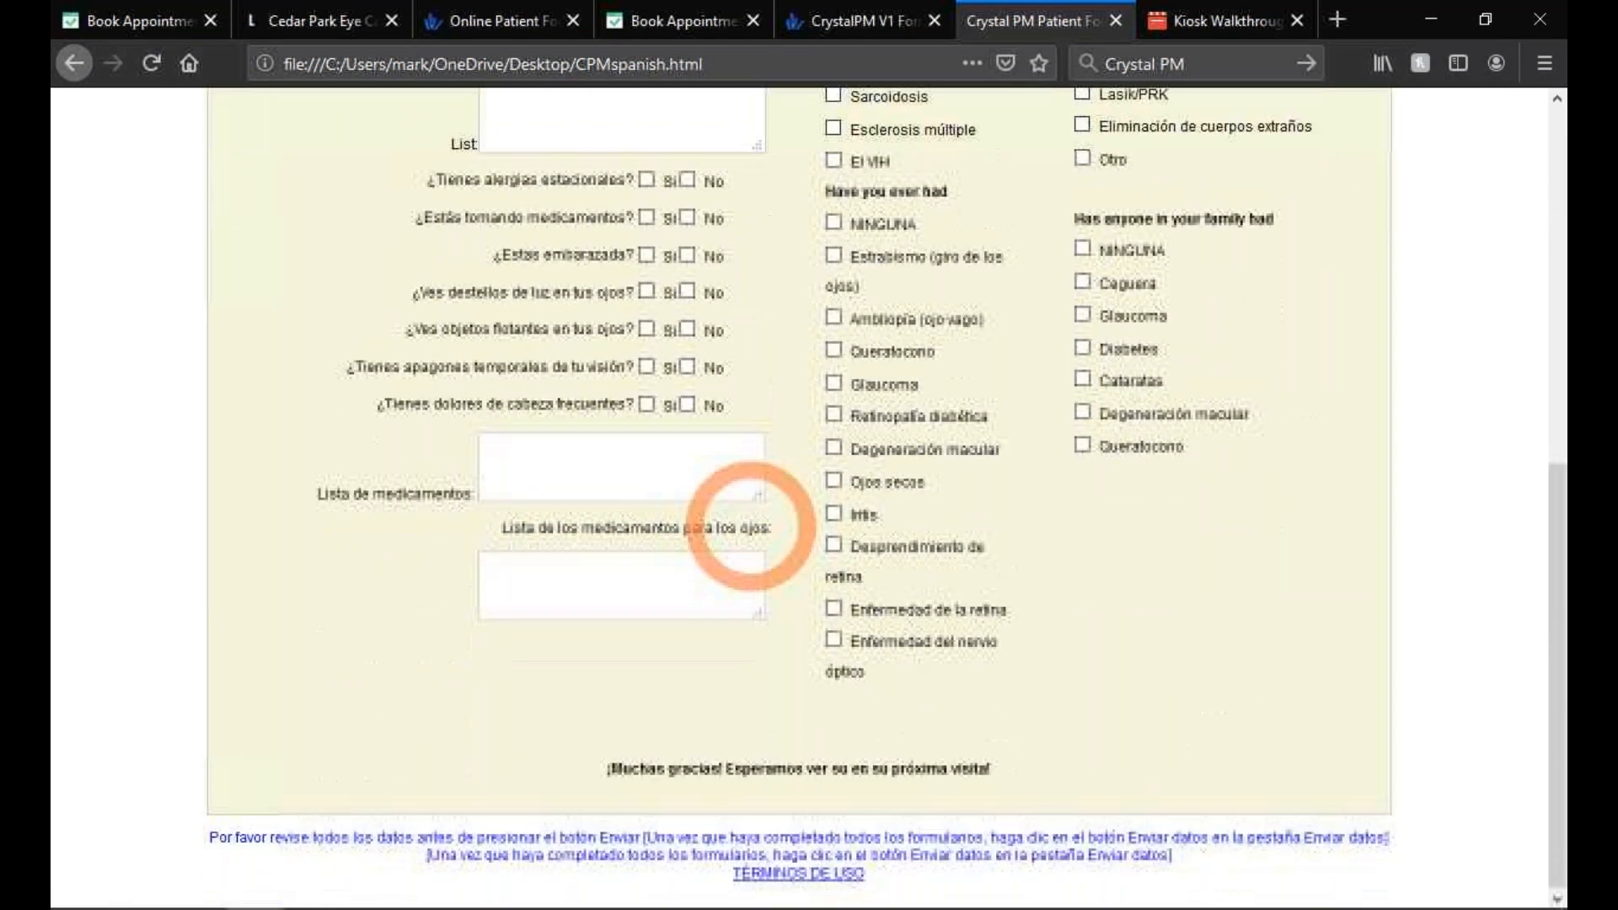
scroll(751, 526, up, 6)
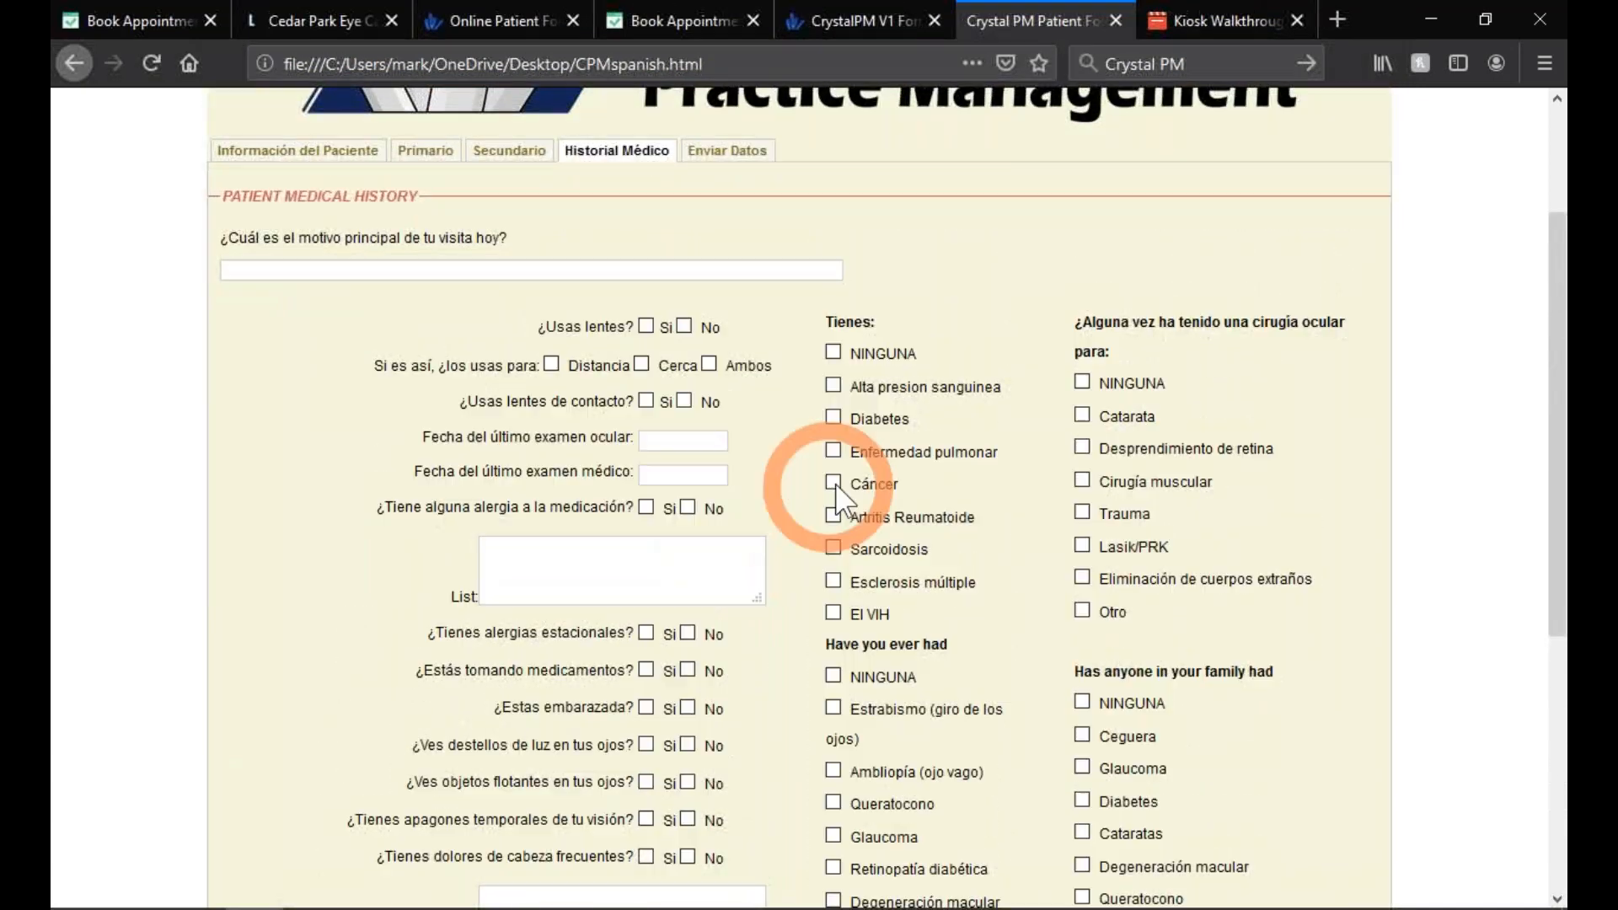
click(849, 460)
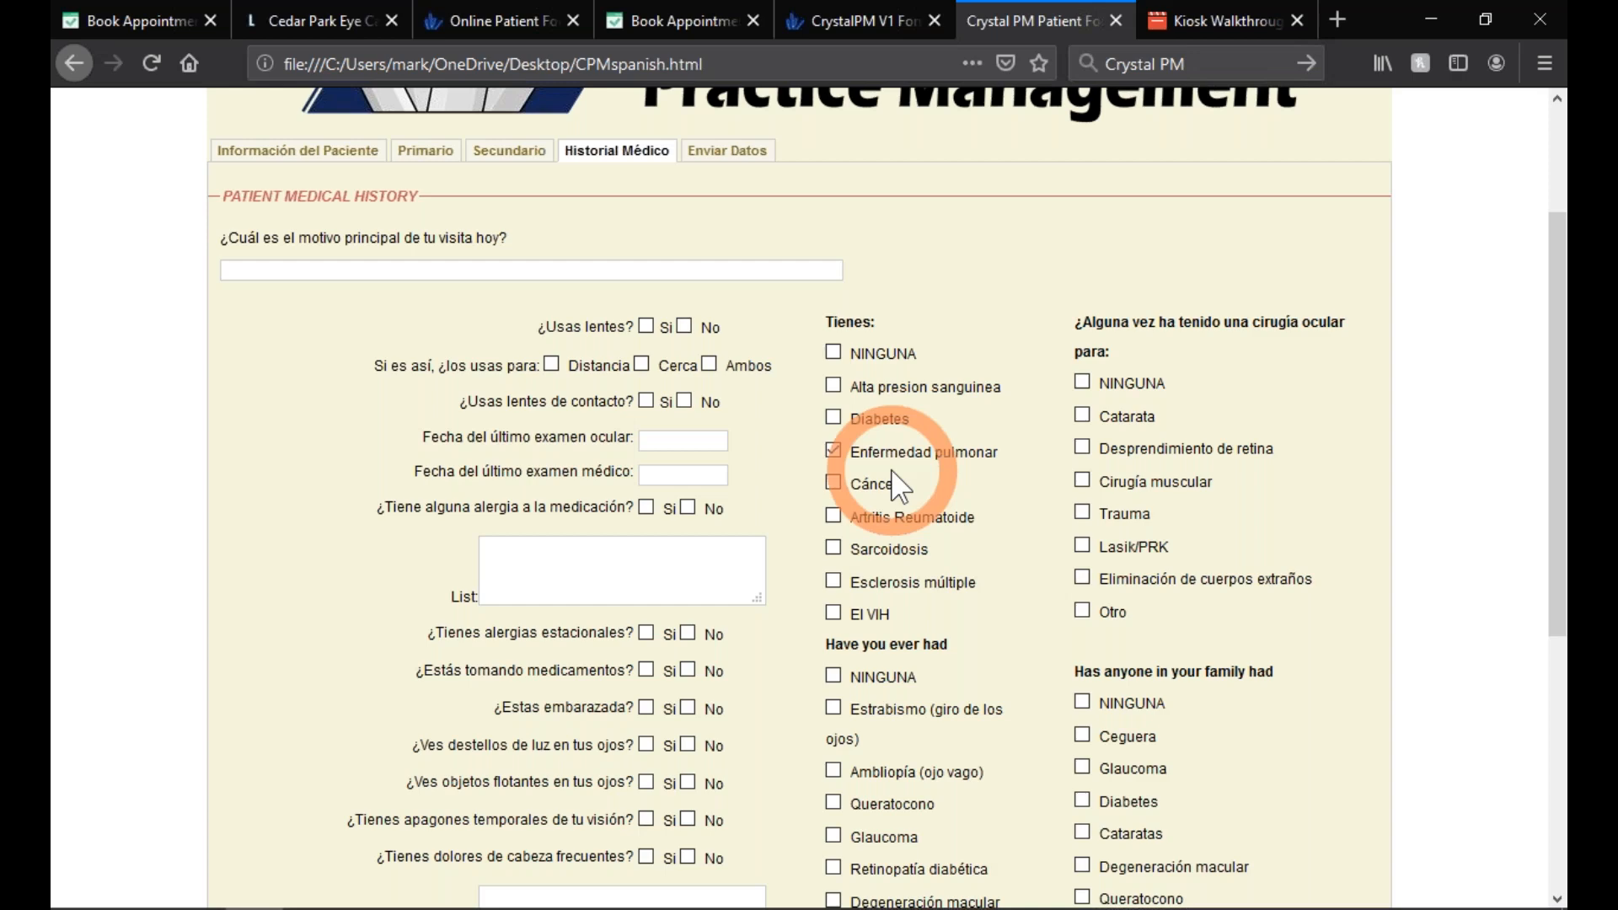
scroll(893, 476, up, 2)
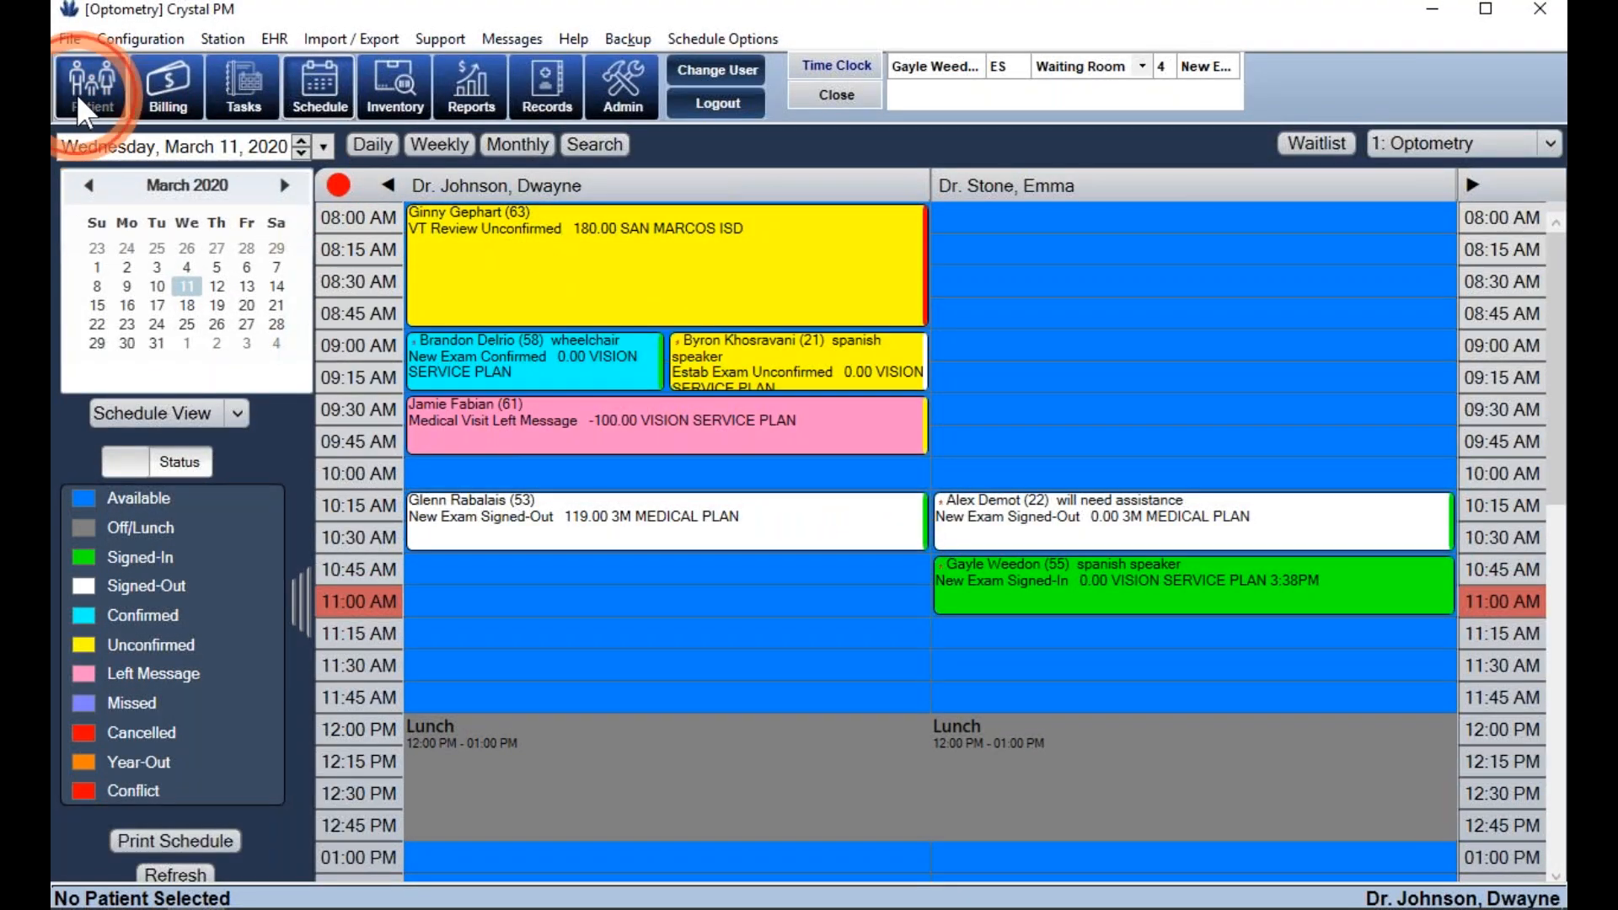
- Find the patient submitted through the web form and view the submitted data
click(78, 94)
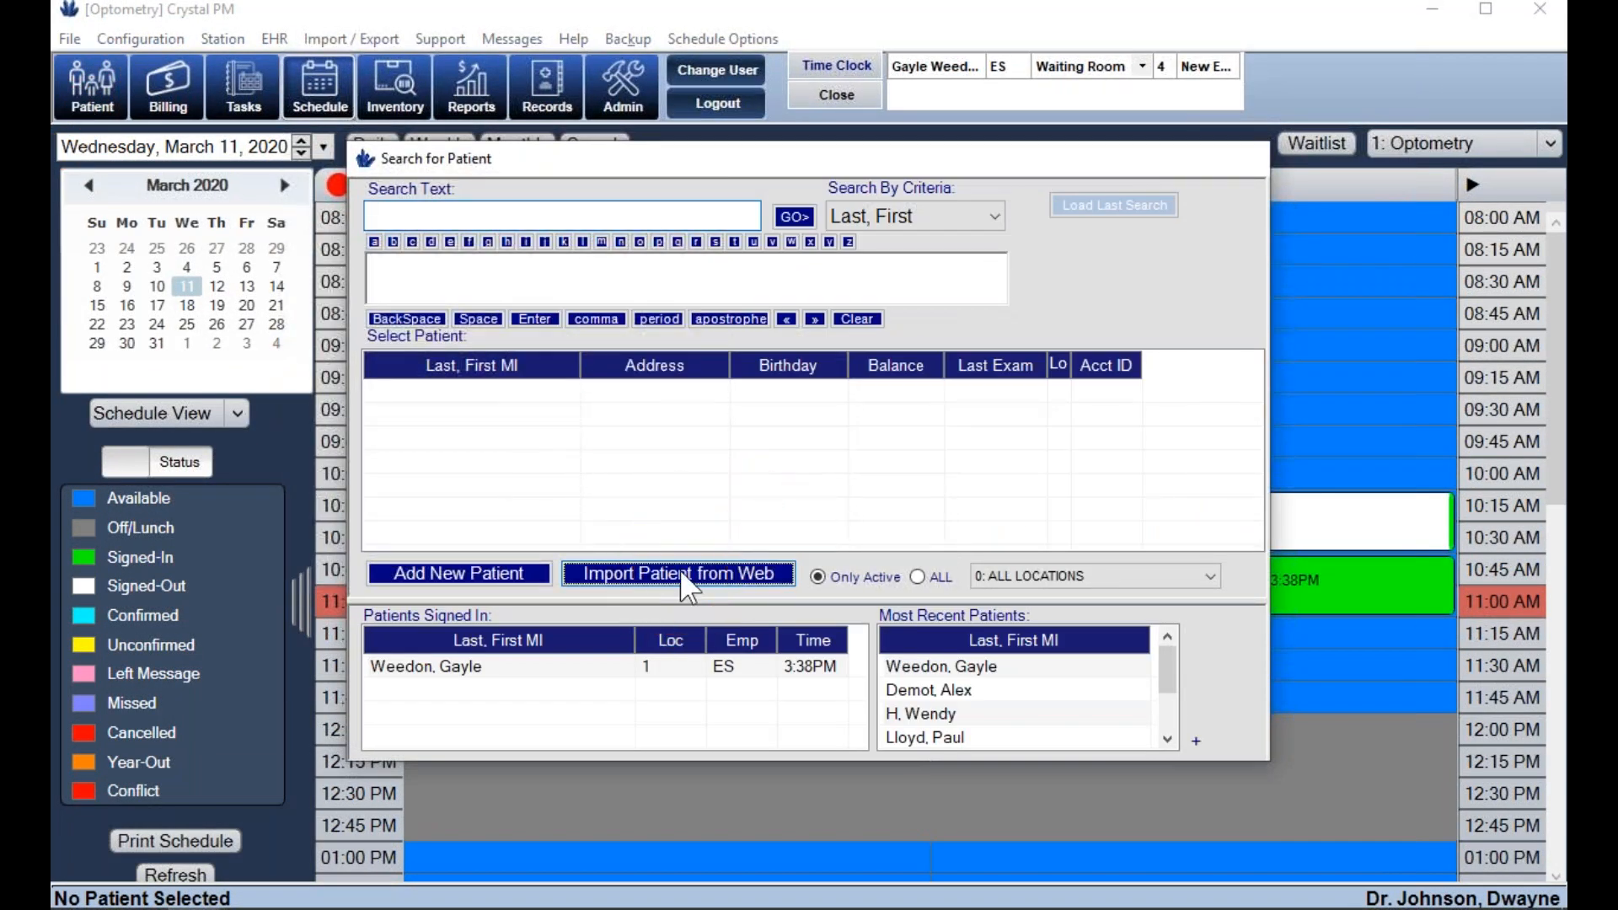
click(684, 583)
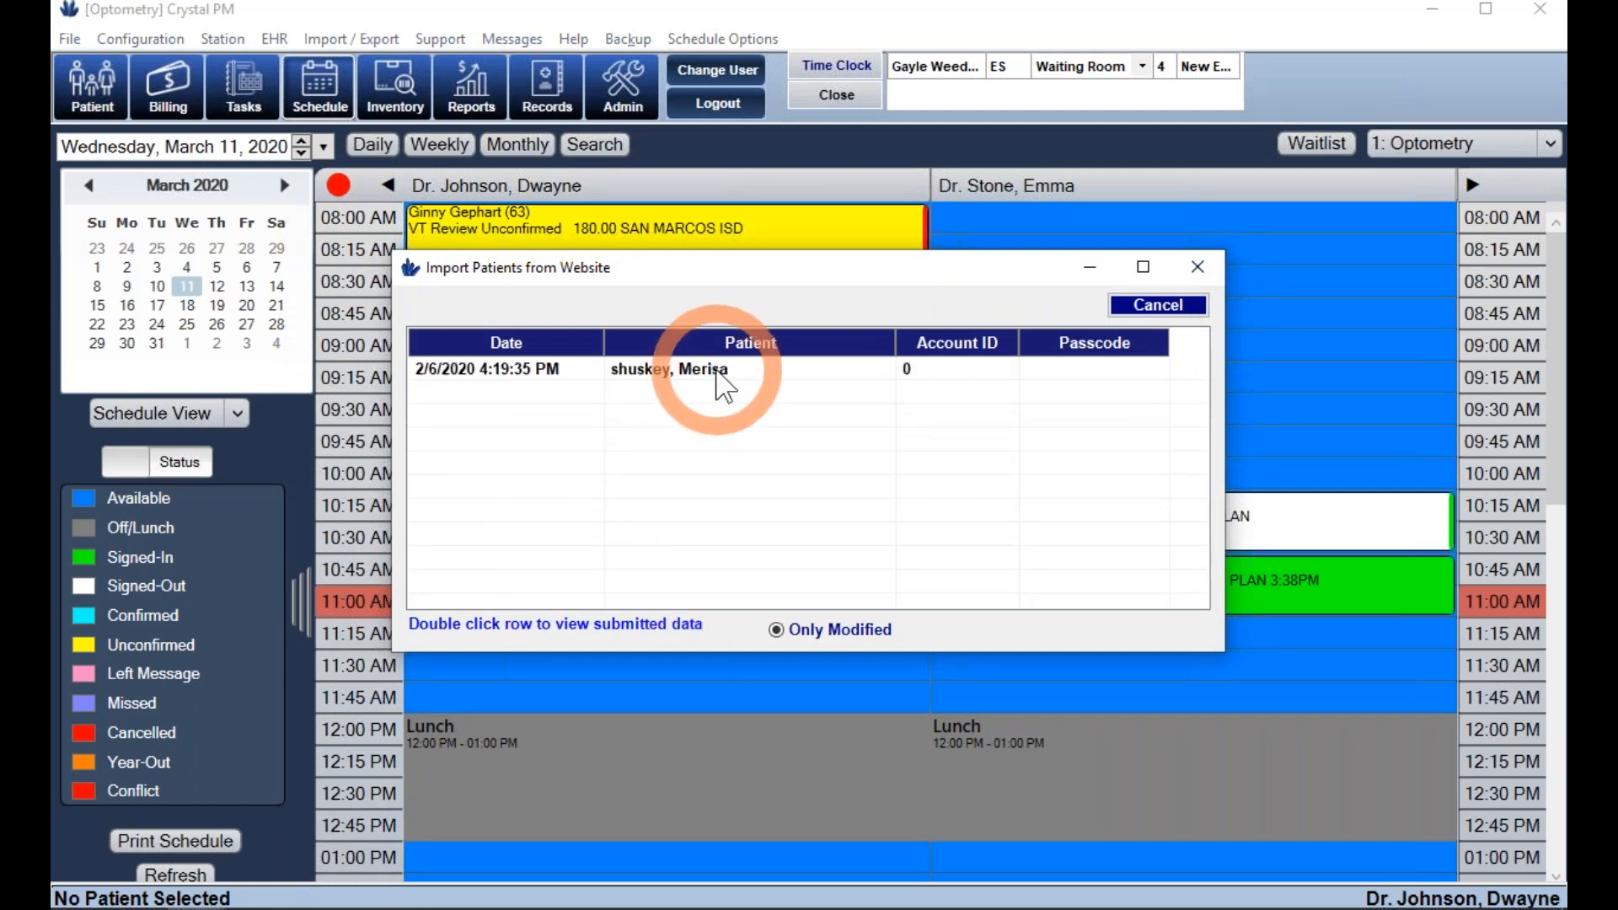
click(717, 371)
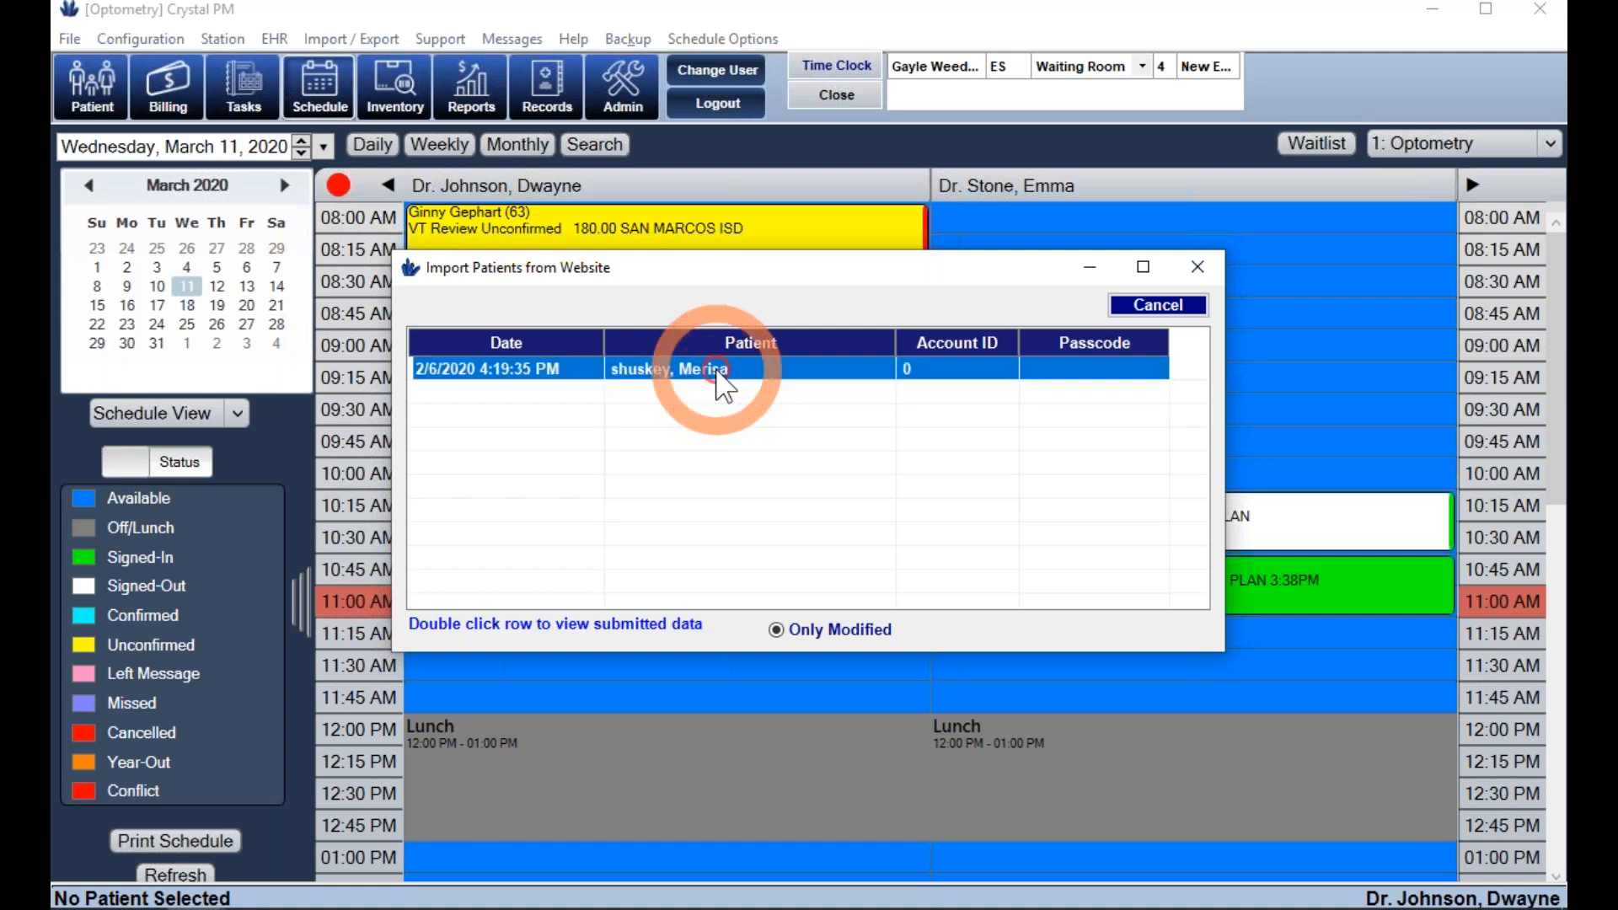
click(717, 375)
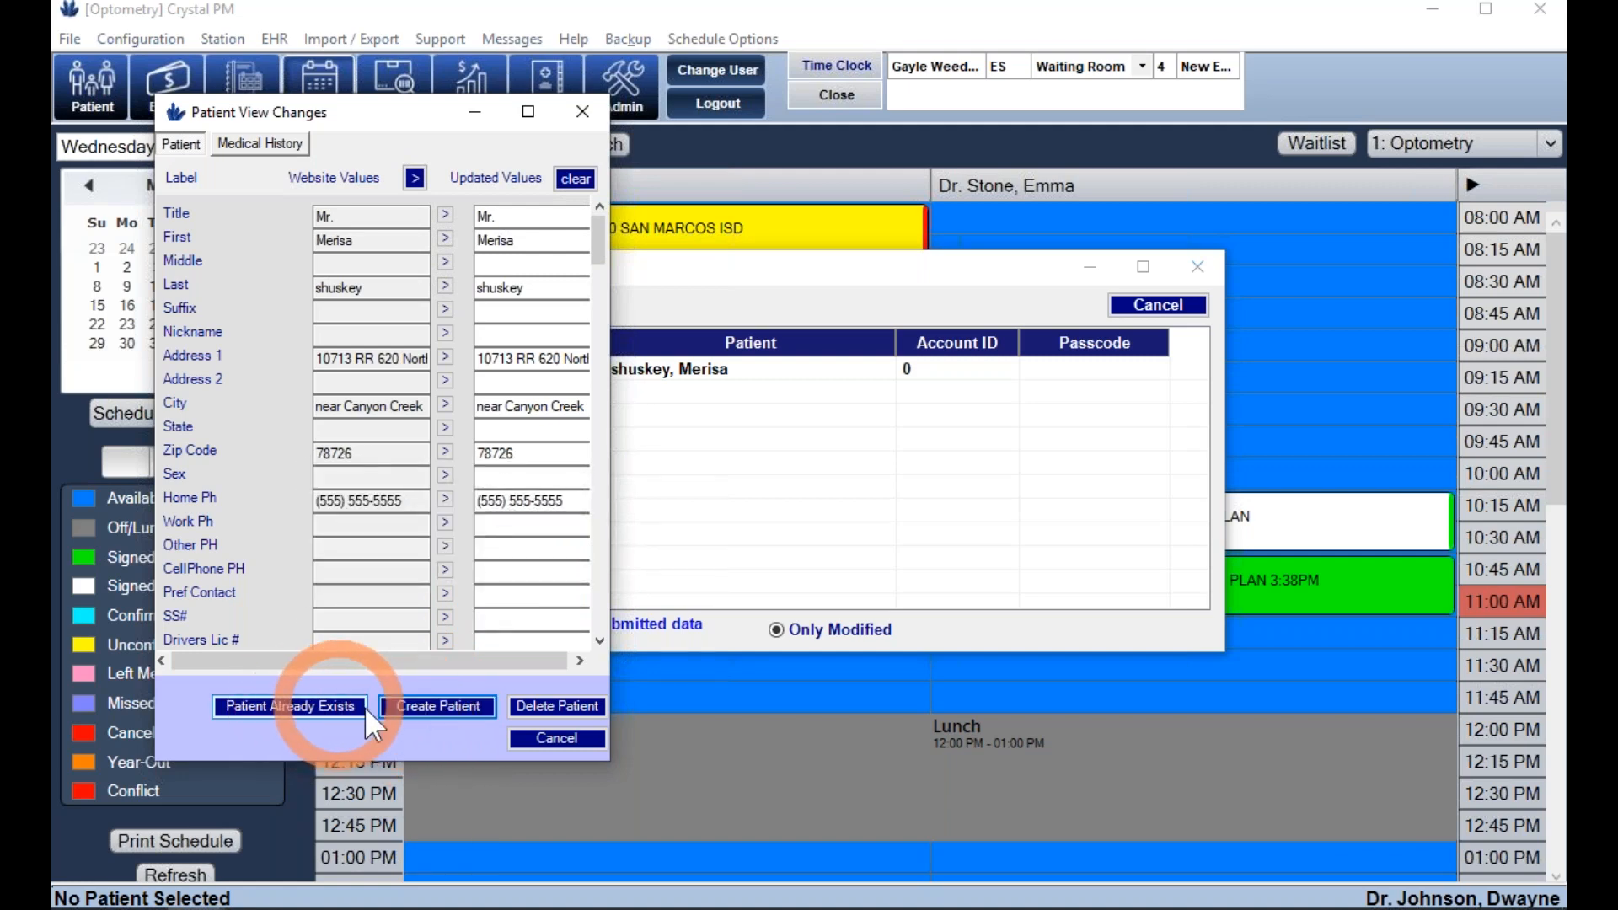
- Create a new patient from the submission, import medical records, and save Optometry doctor ownership
click(416, 708)
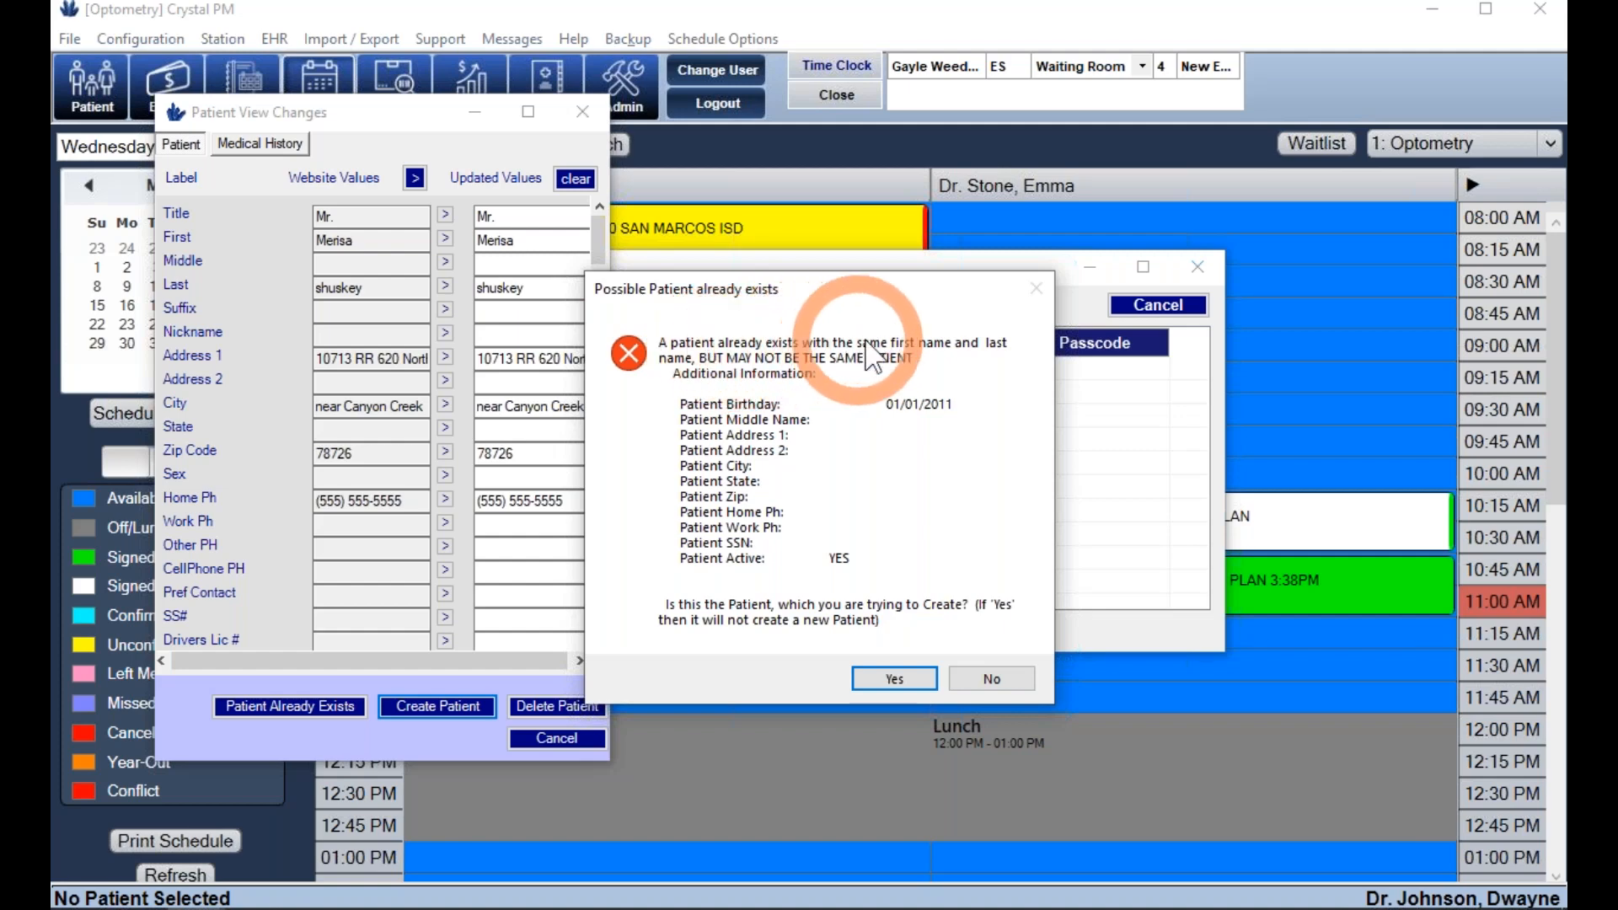
click(964, 681)
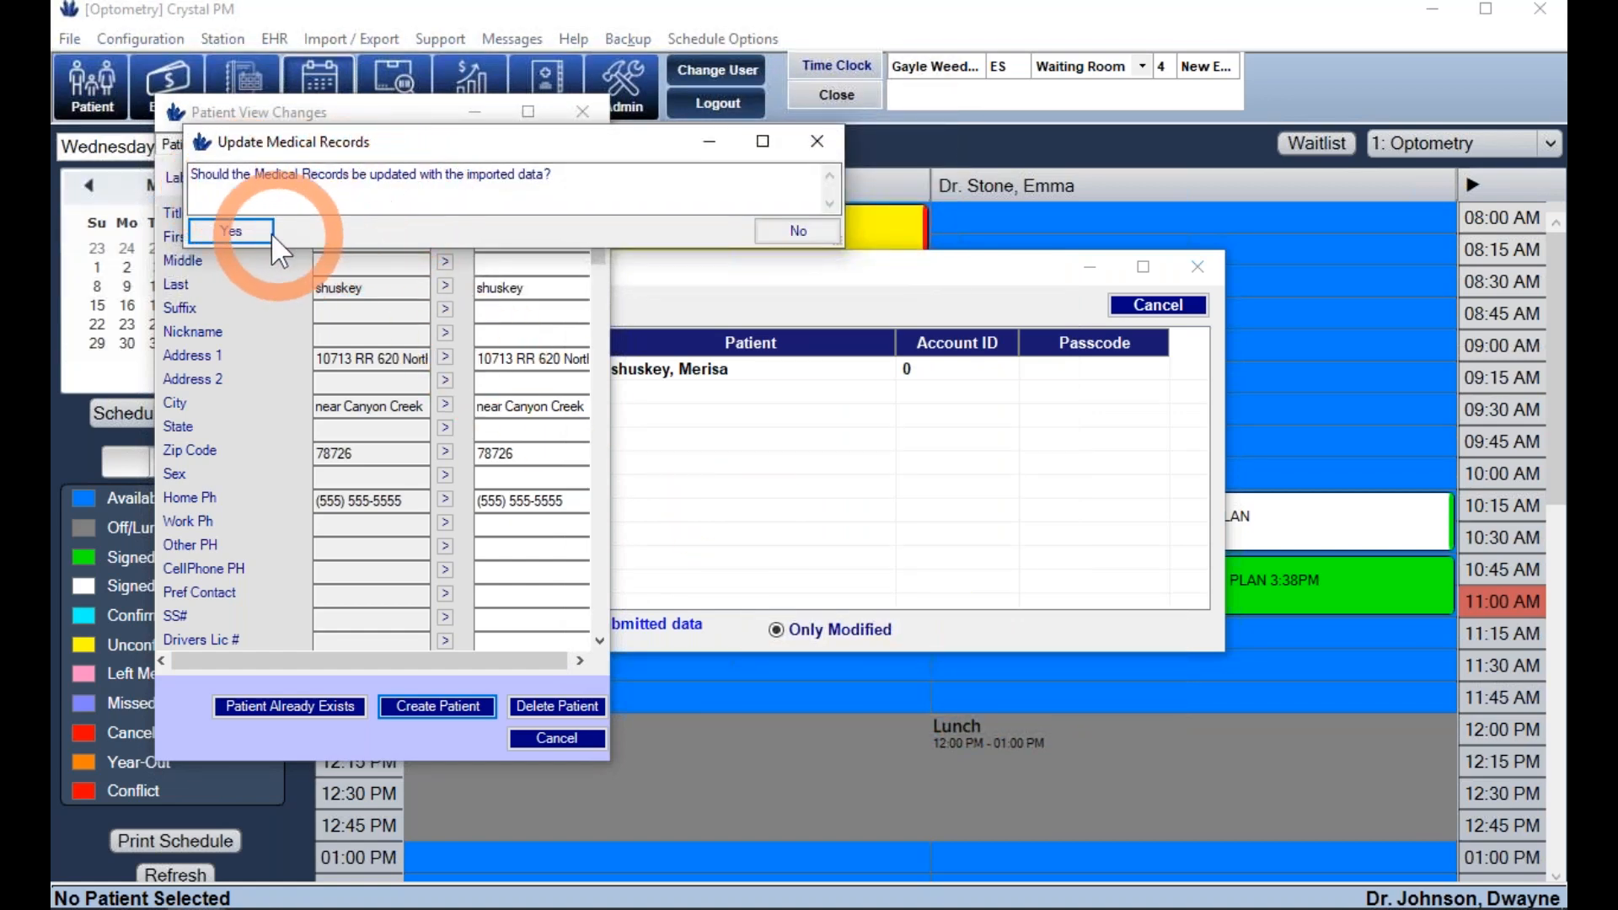
click(231, 230)
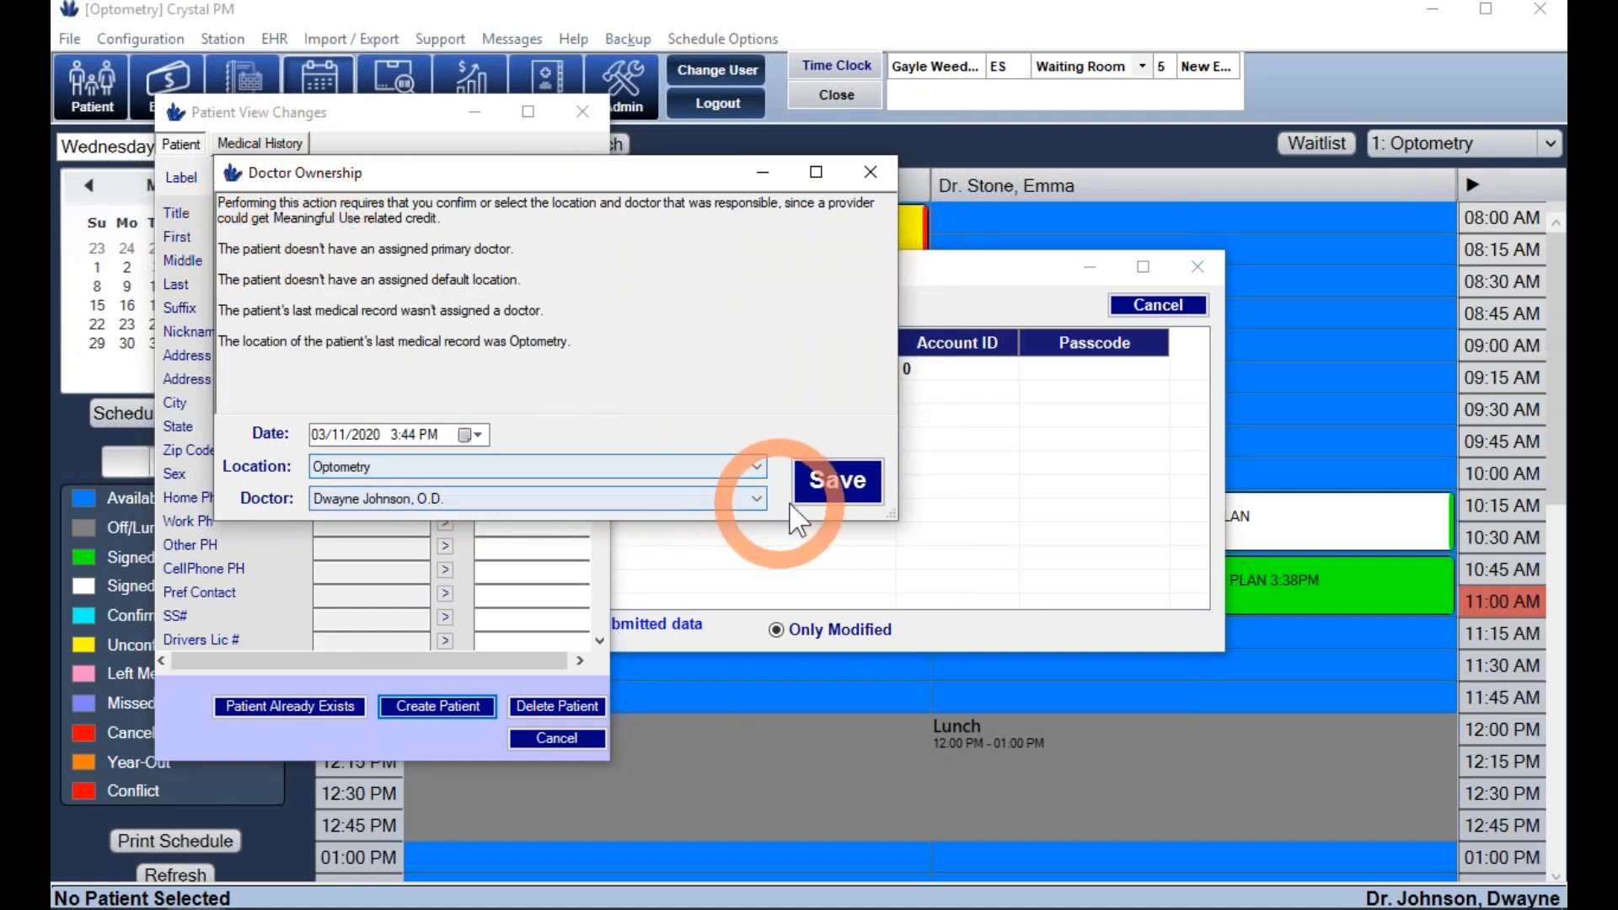
click(821, 506)
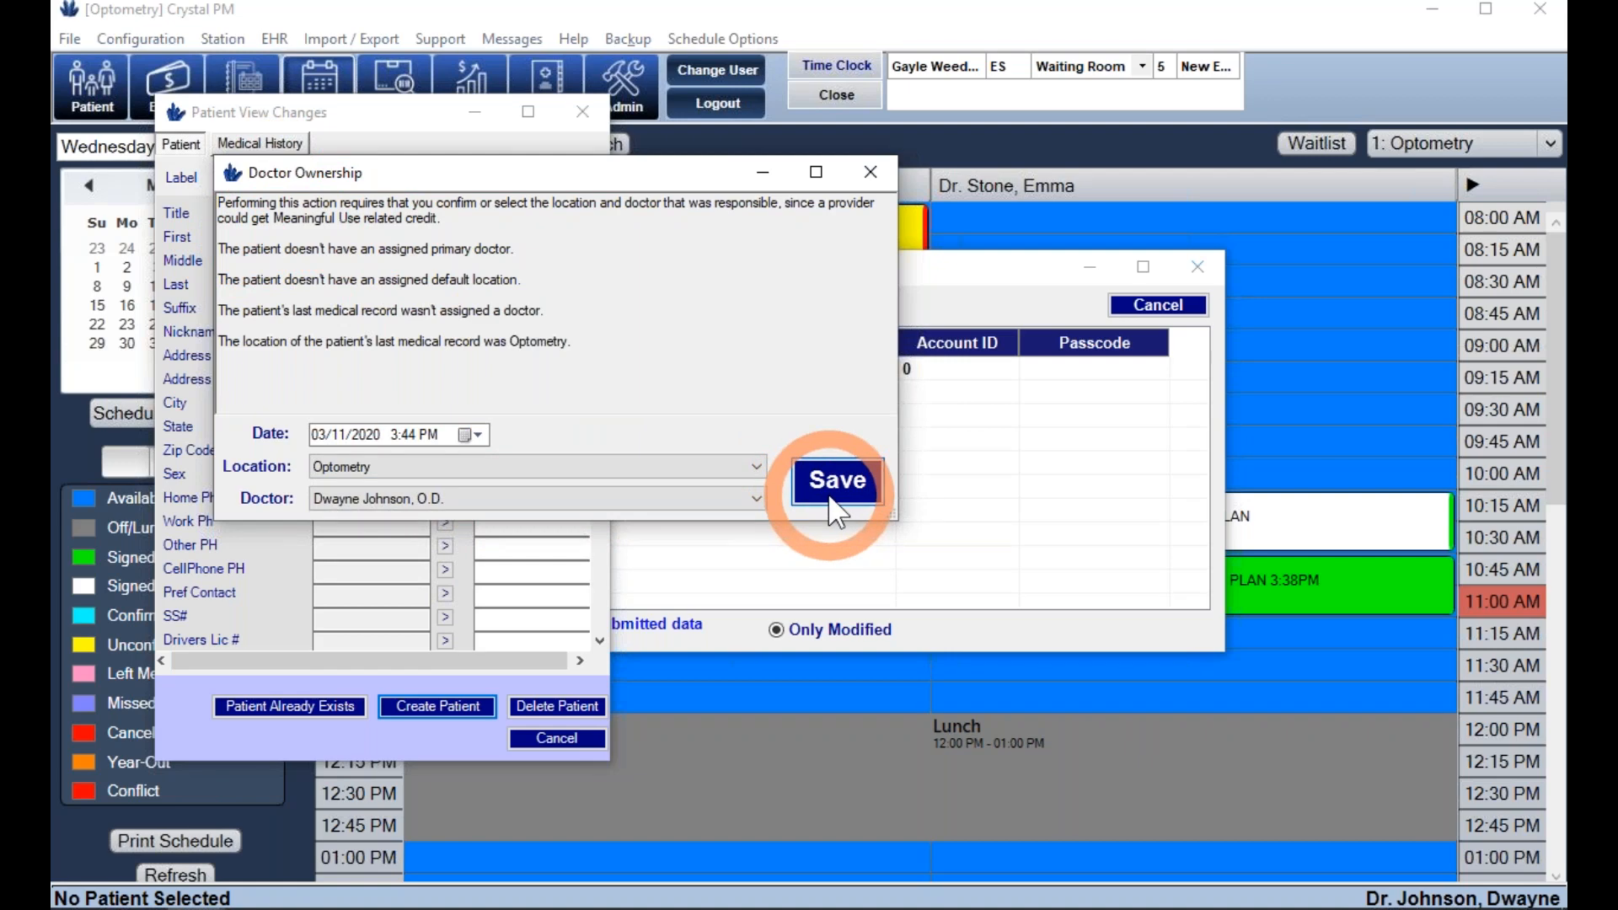
click(834, 504)
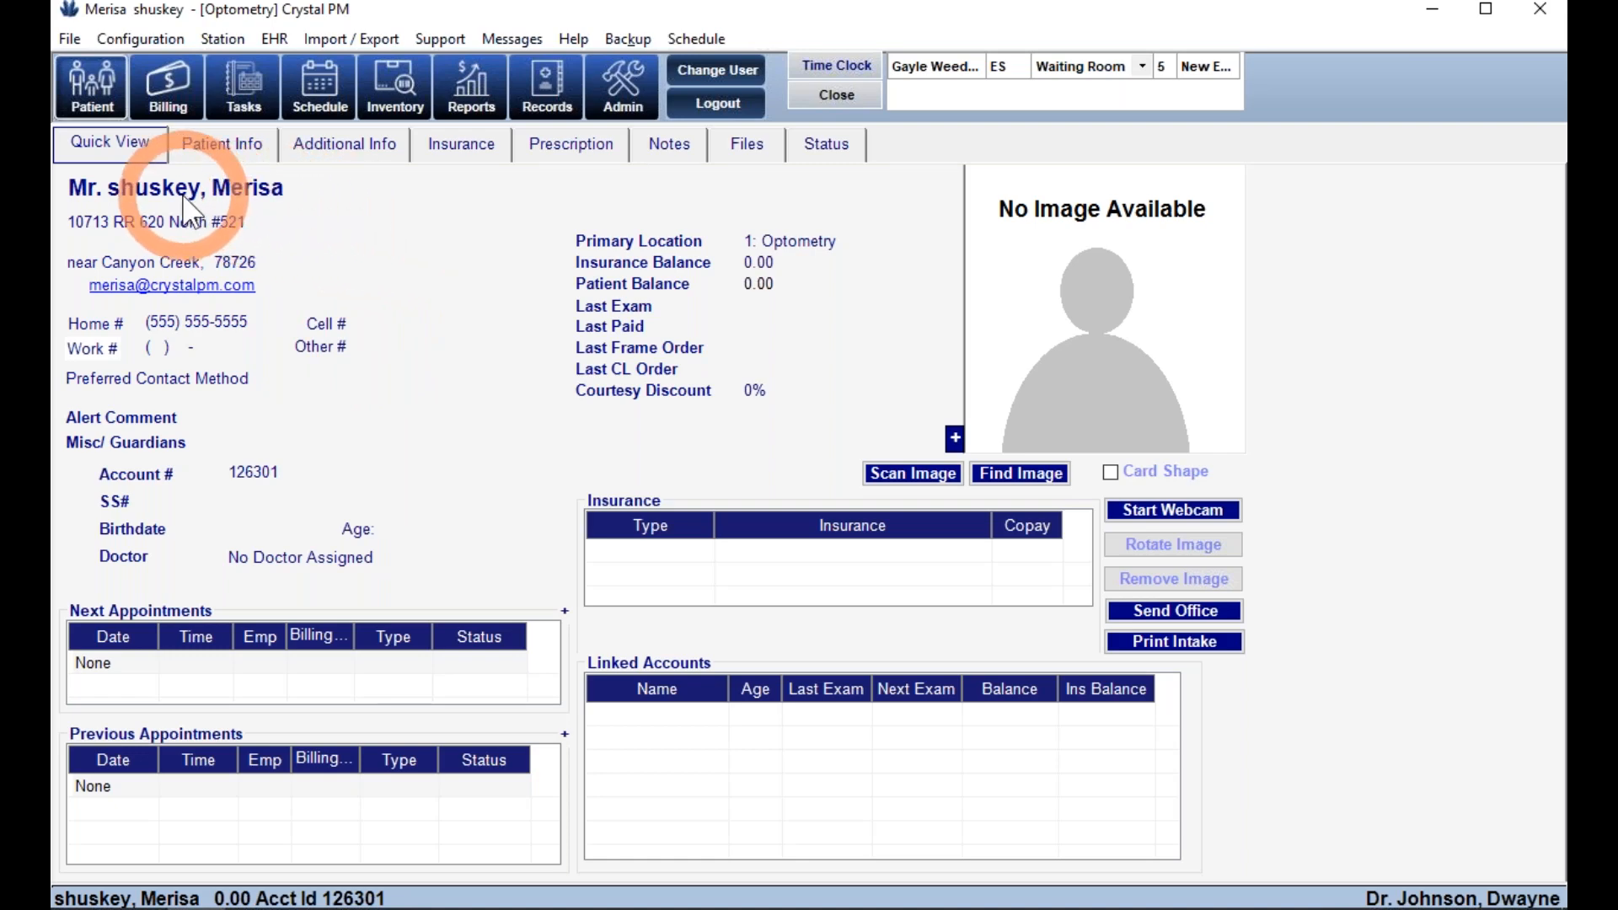
- Open the patient listed under Patients Signed In from the patient search
click(86, 97)
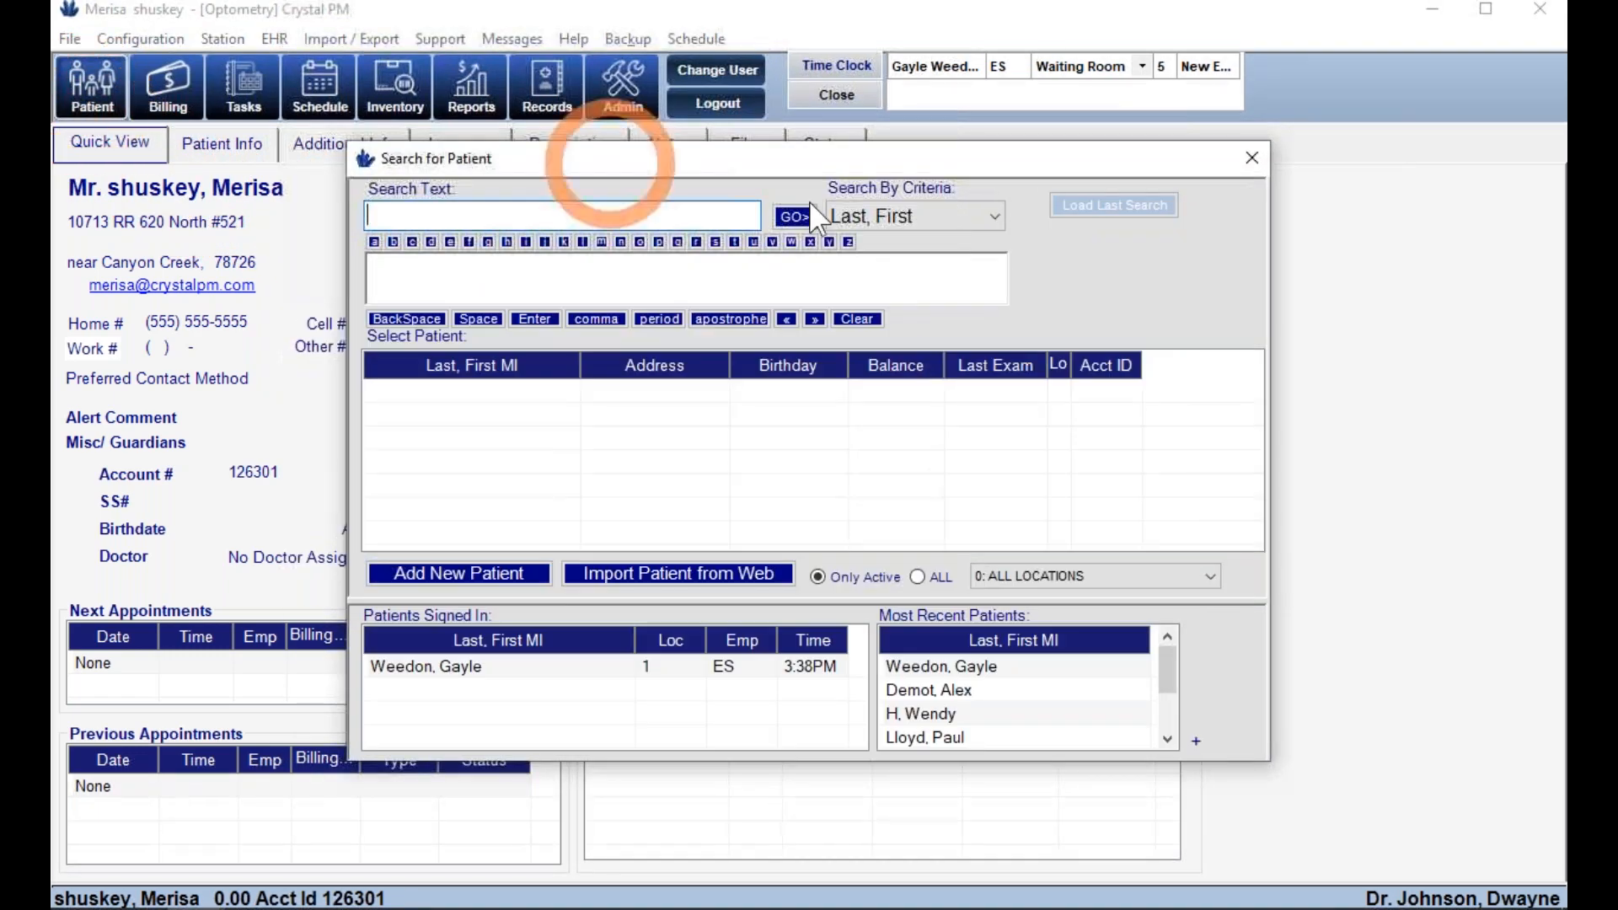
click(947, 211)
click(947, 211)
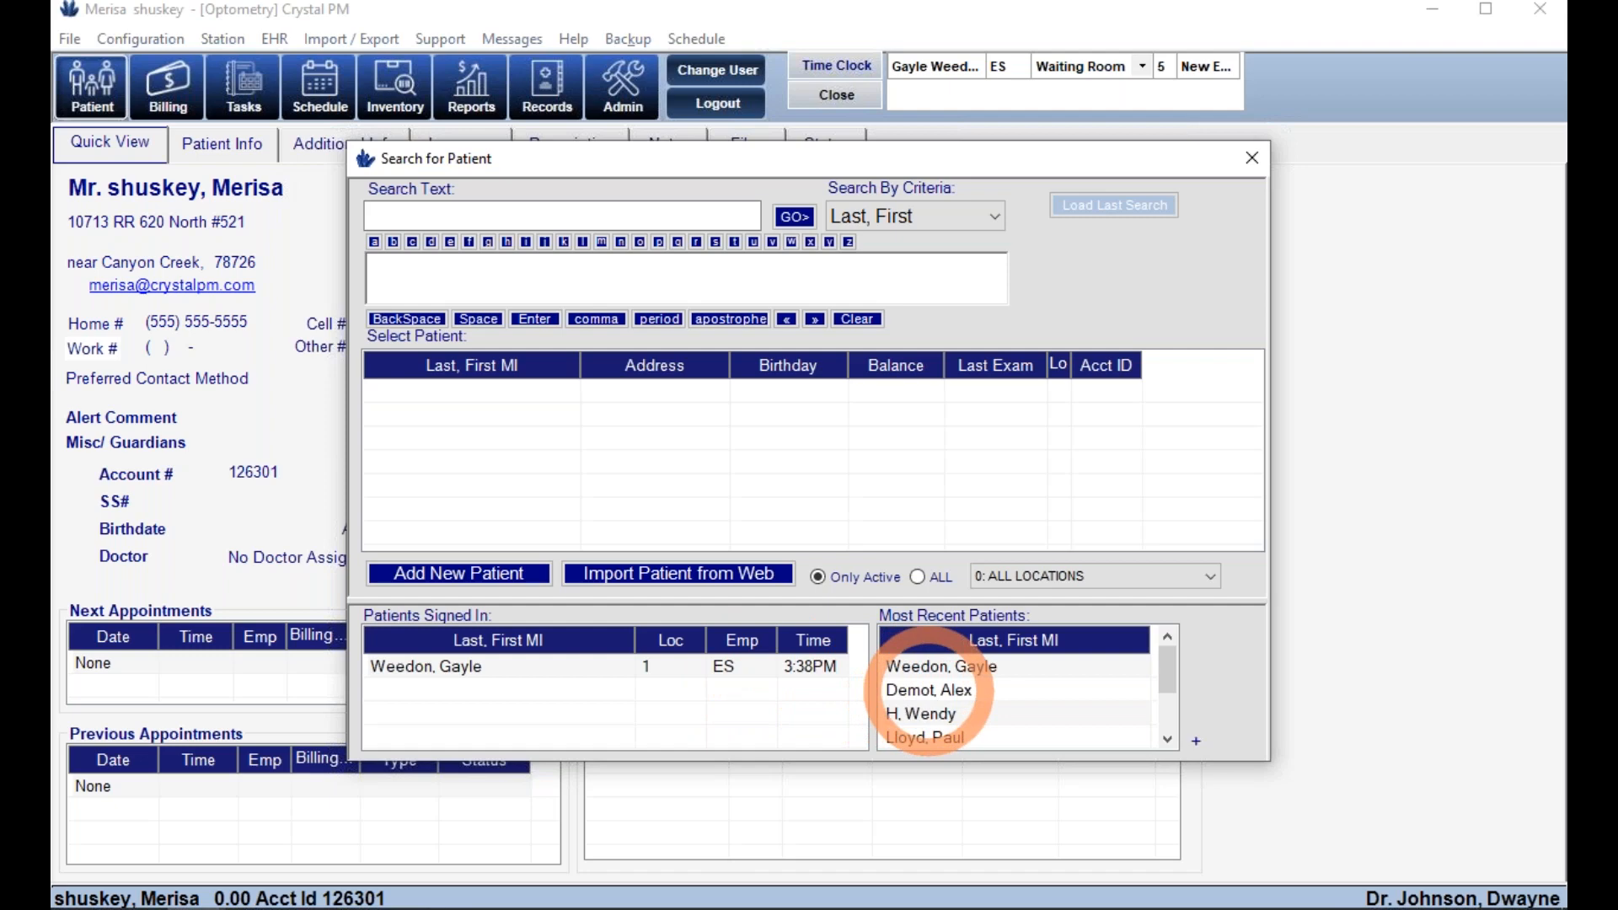
double_click(426, 667)
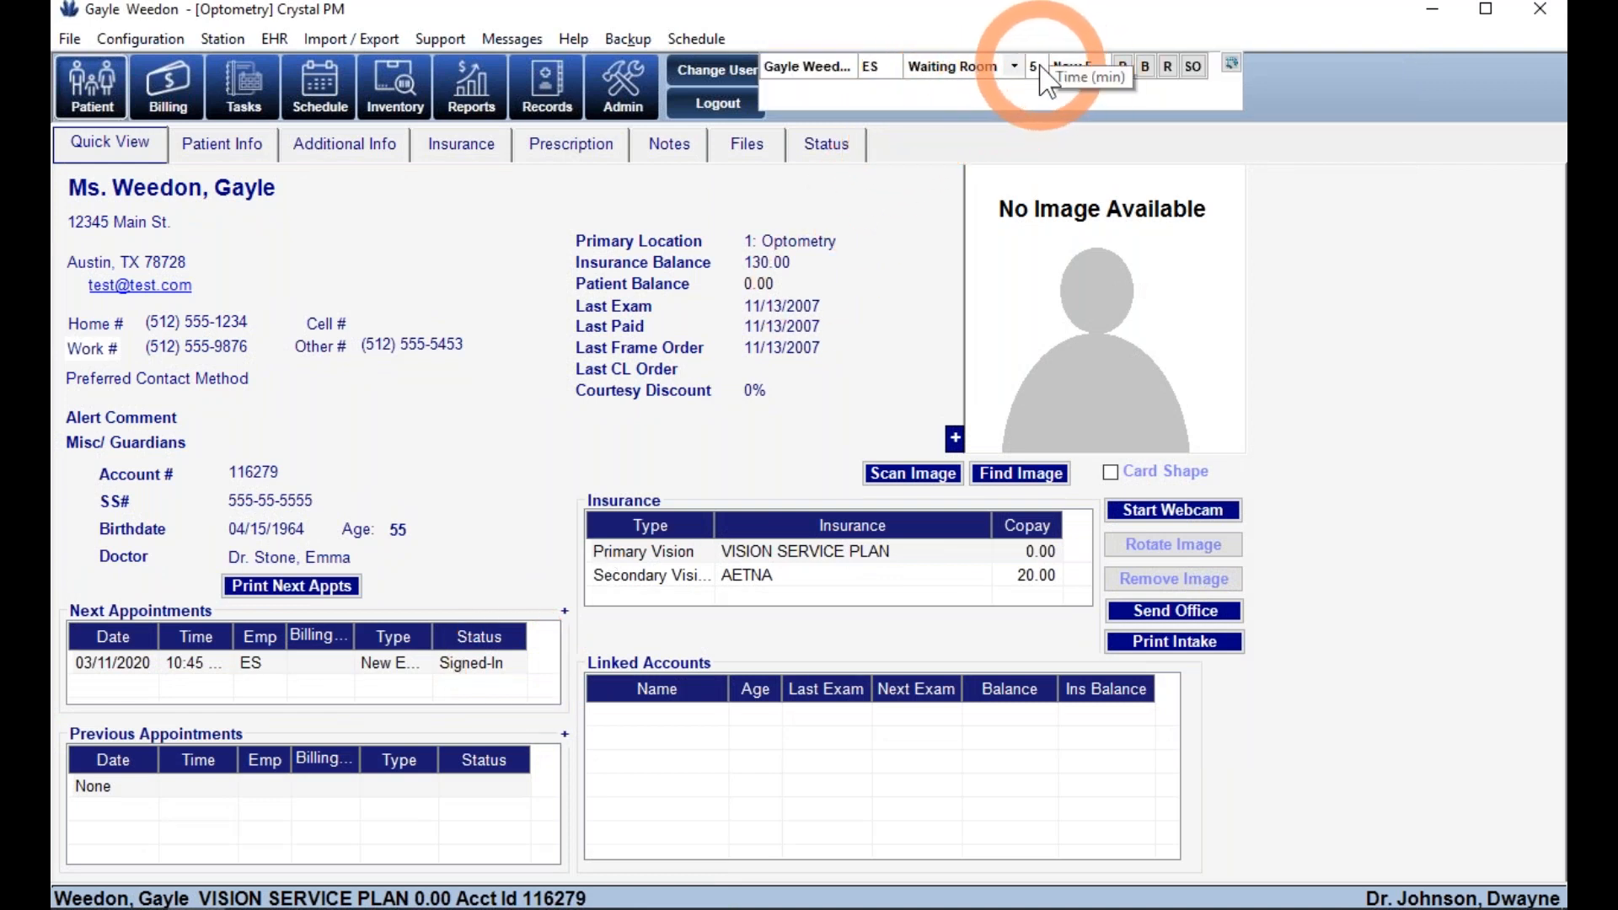
- Change the patient's clinic status from Waiting Room to Pre-Test
click(1014, 66)
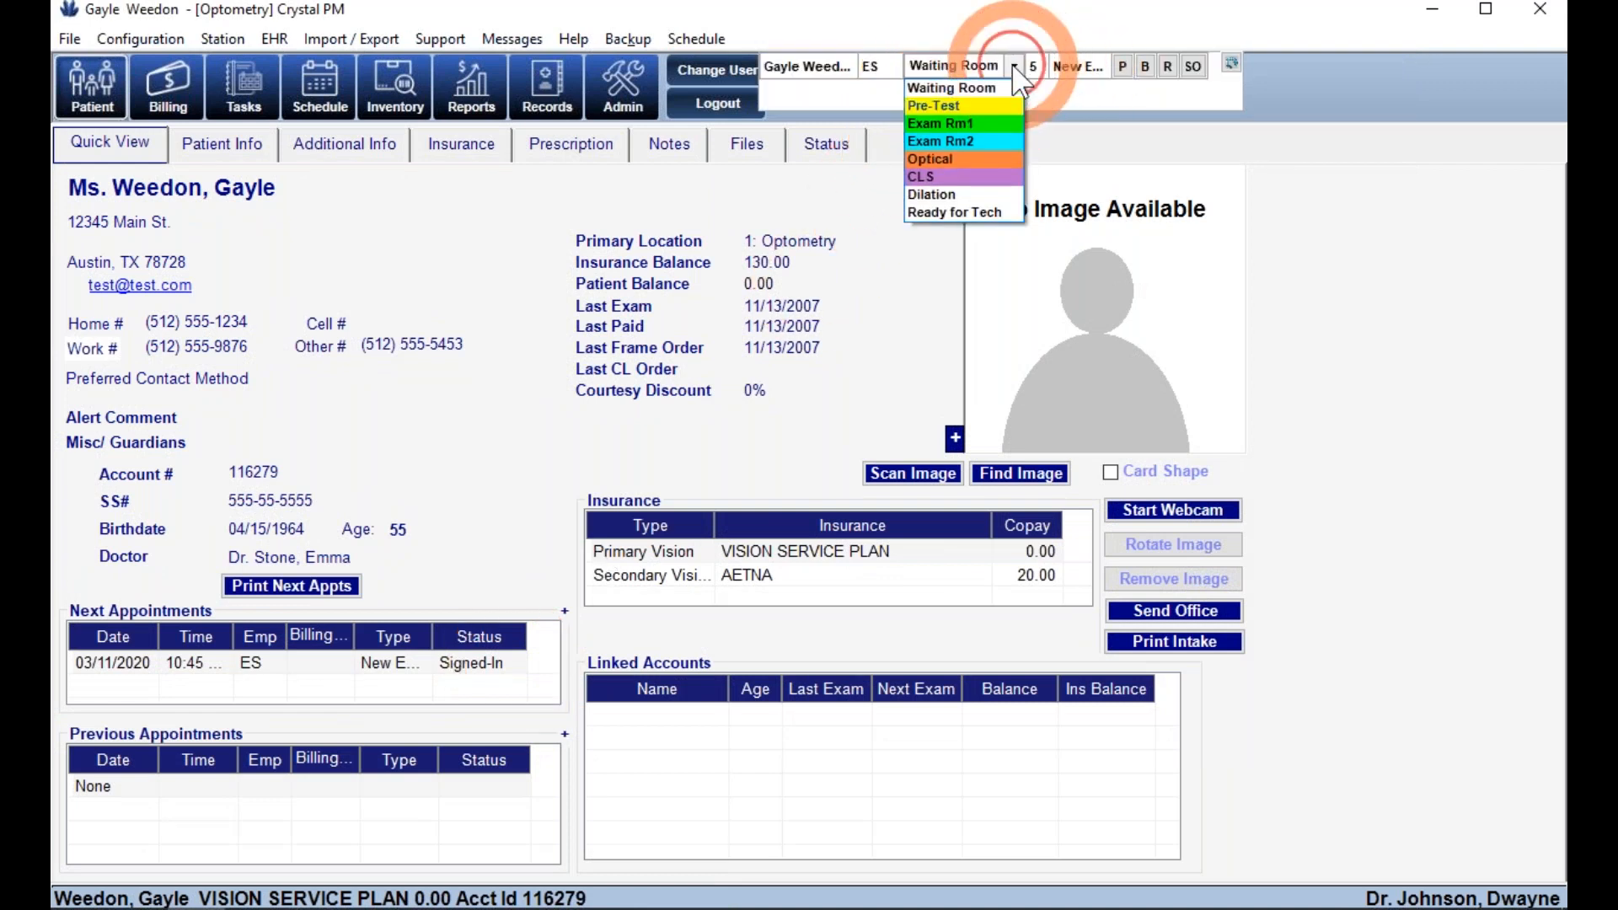
click(988, 108)
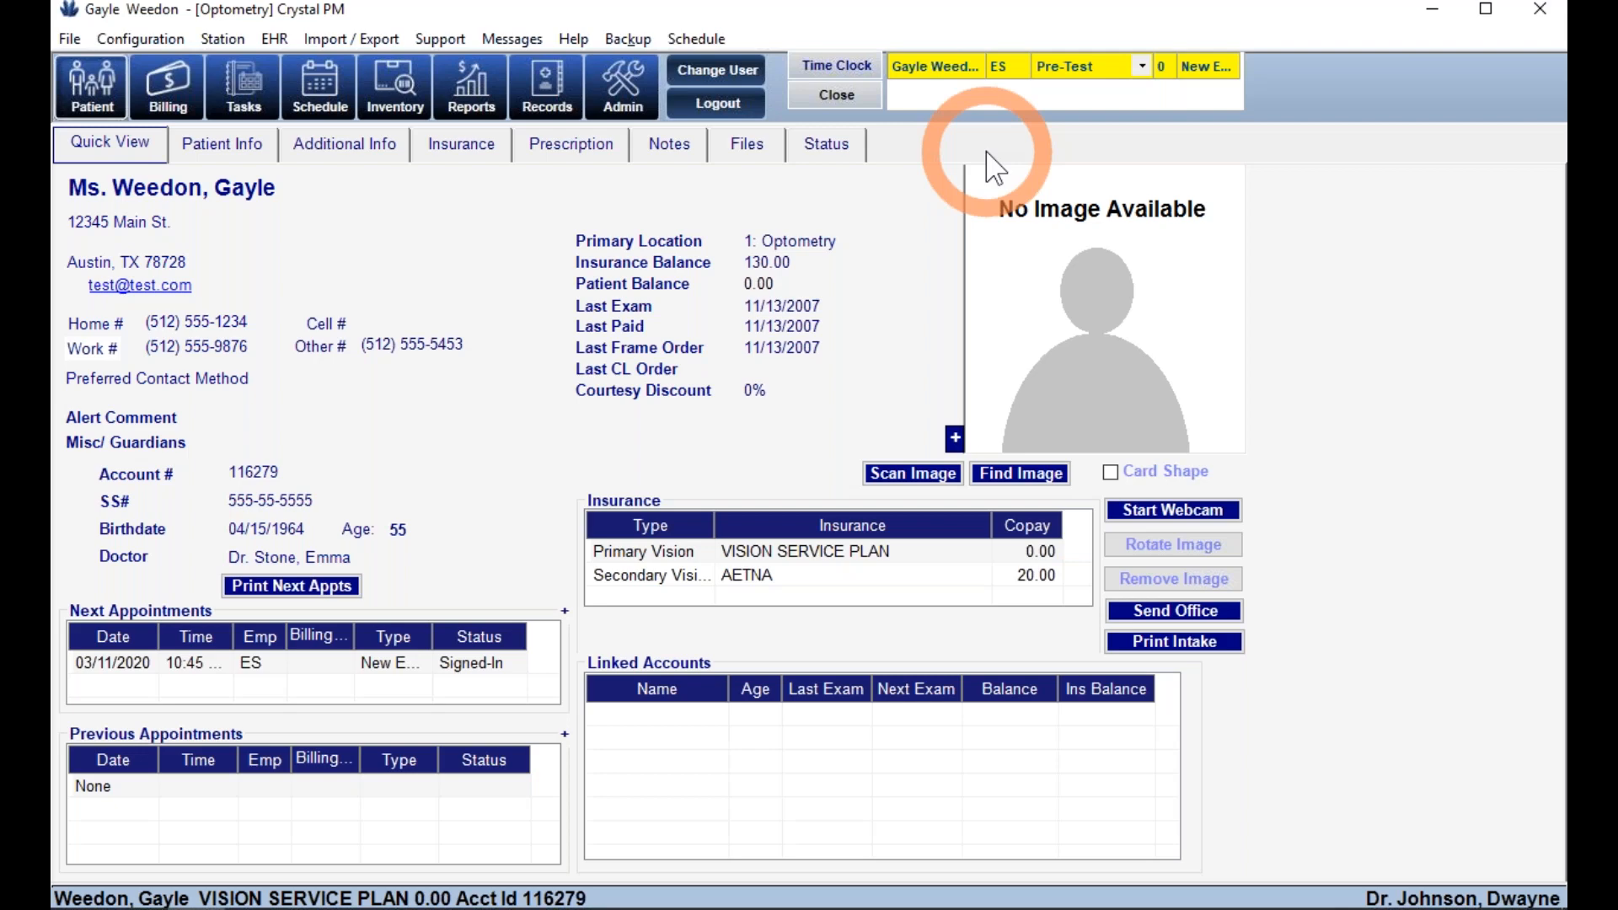
mouse_move(1013, 90)
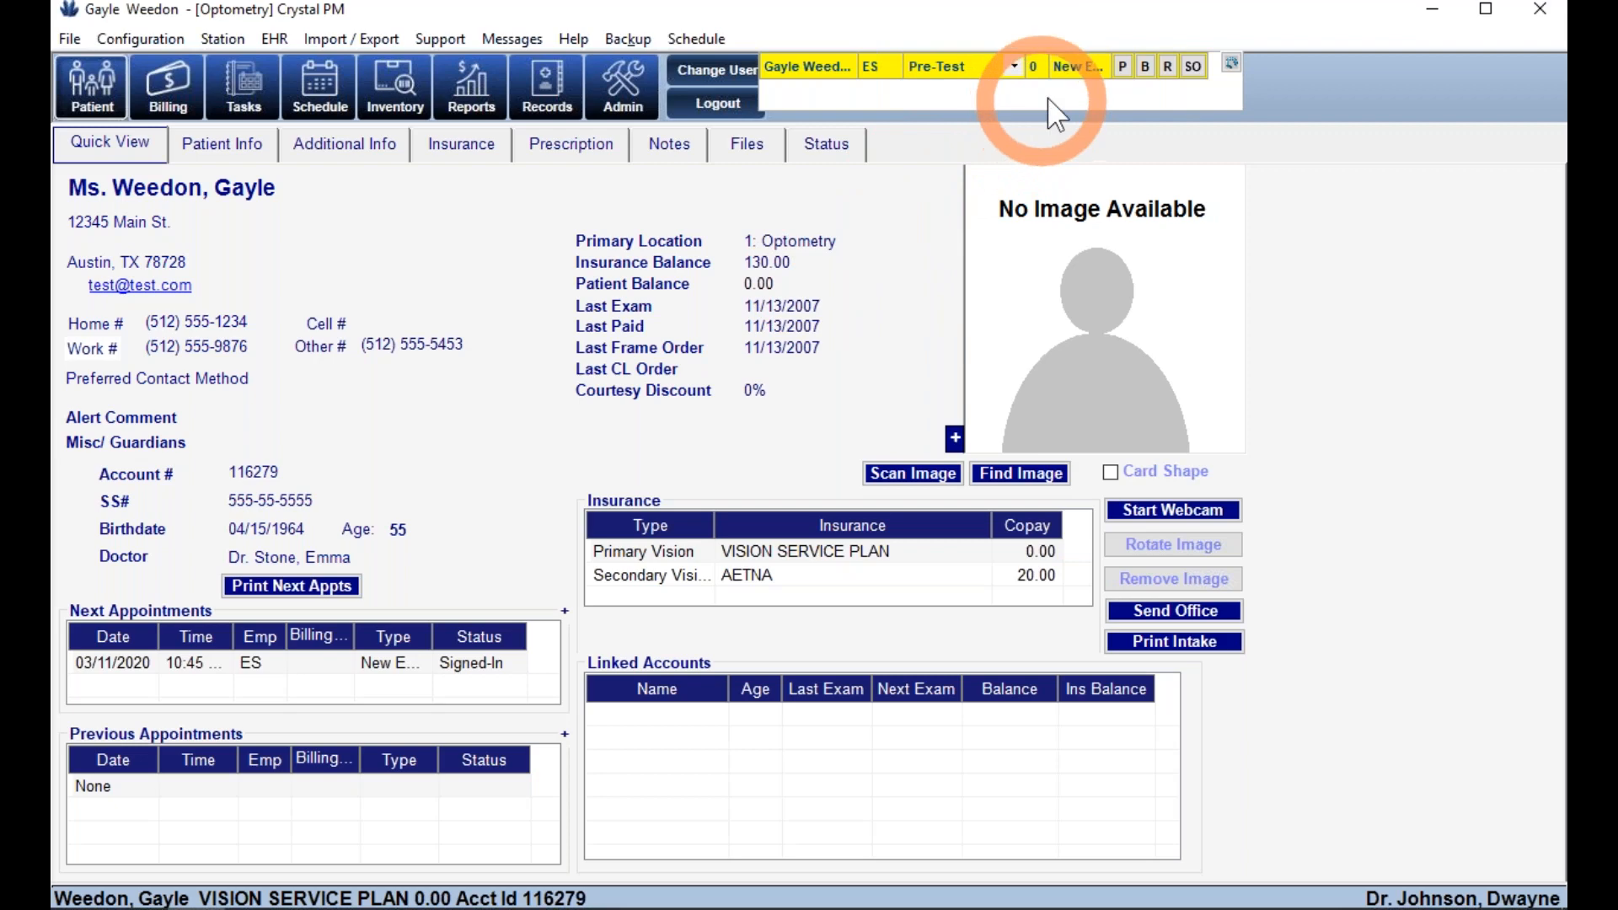
click(1016, 67)
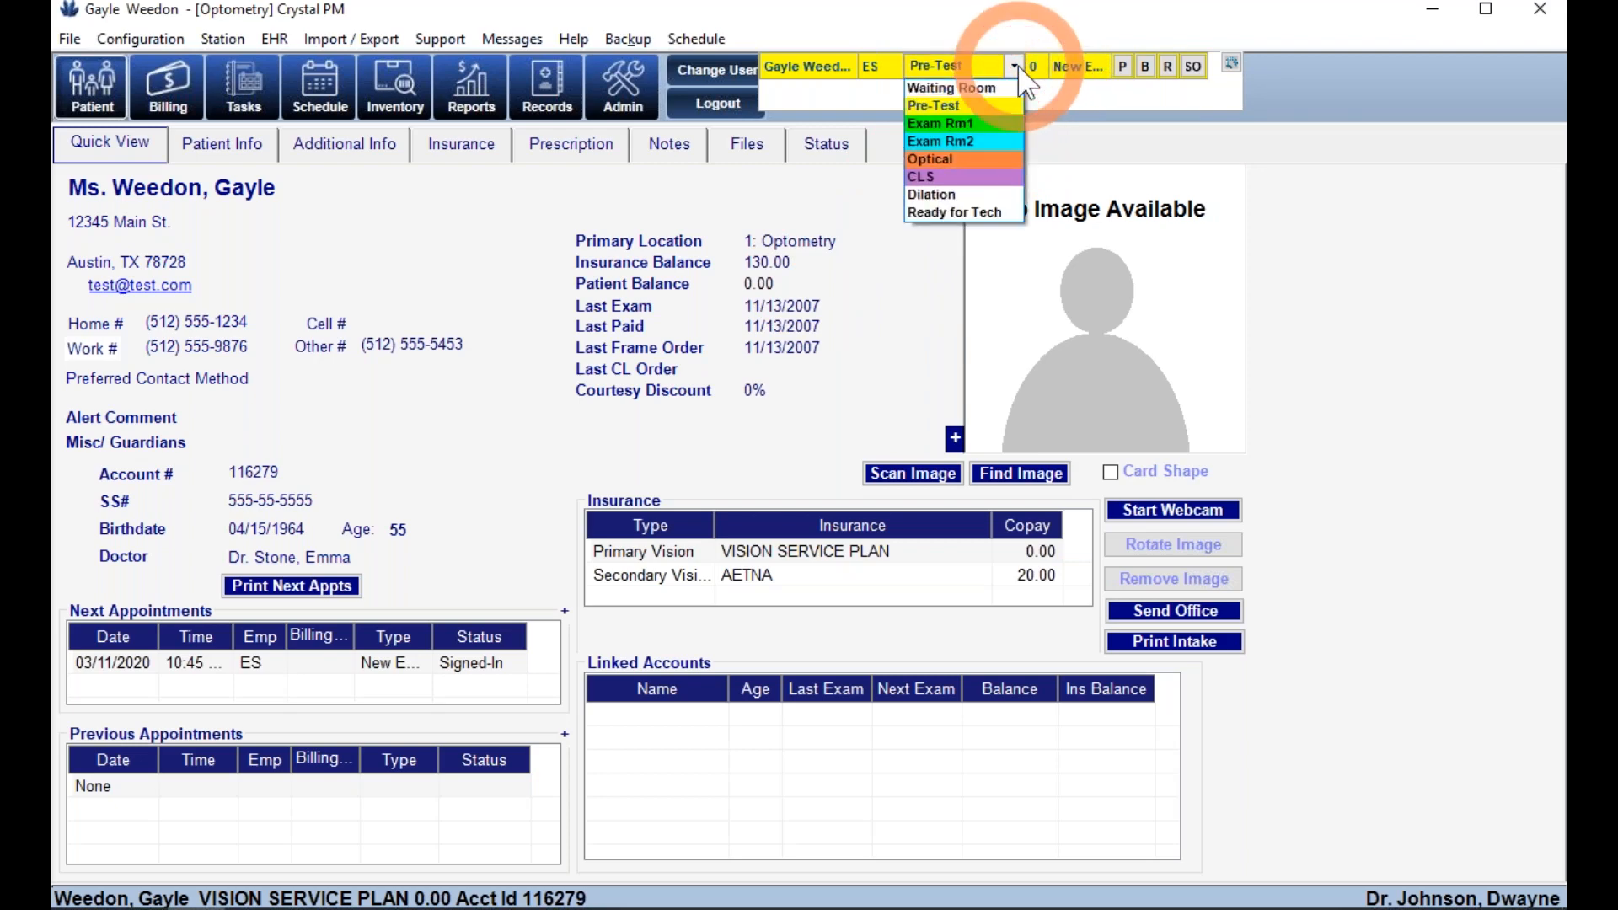
click(966, 218)
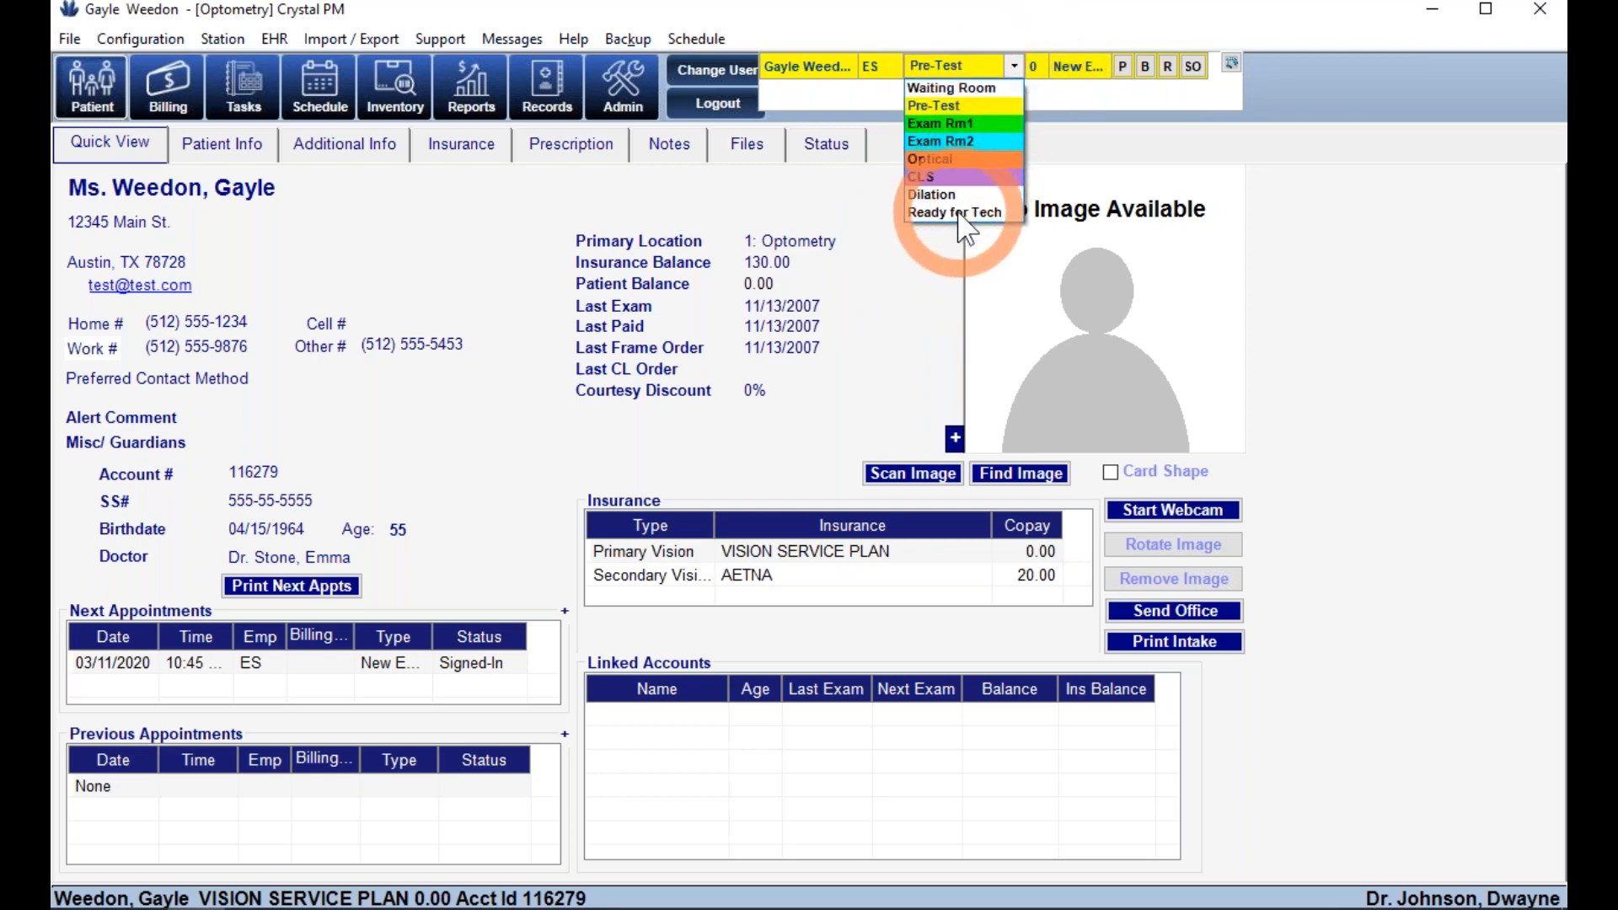
click(905, 281)
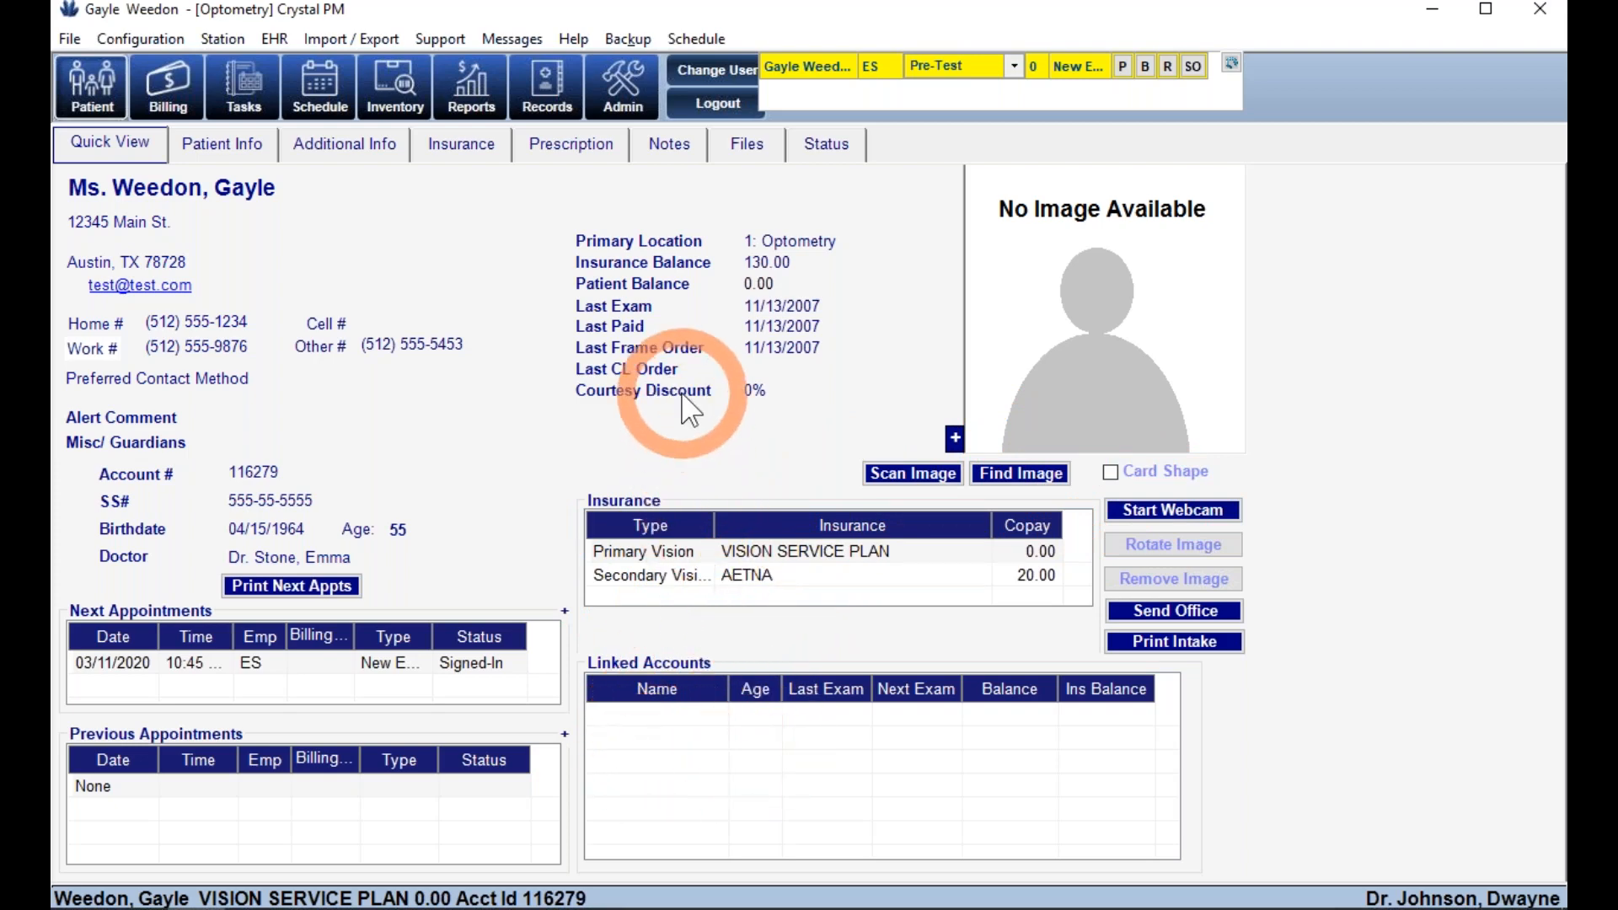
- On Patient Info, replace the street address and zip code and validate the new address
click(235, 159)
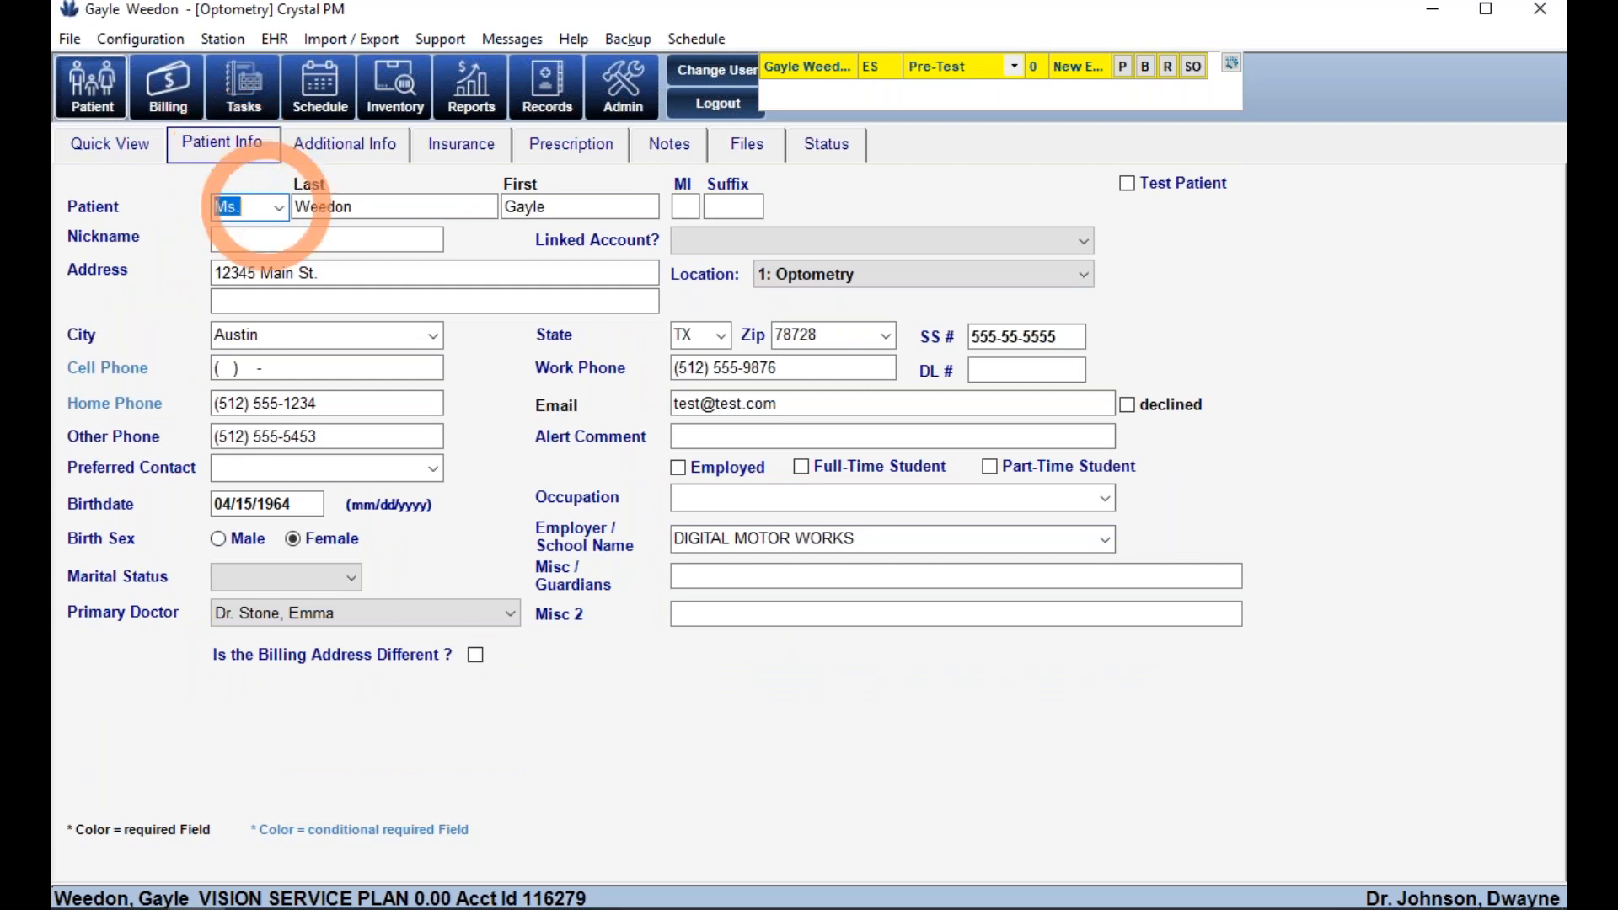
click(333, 278)
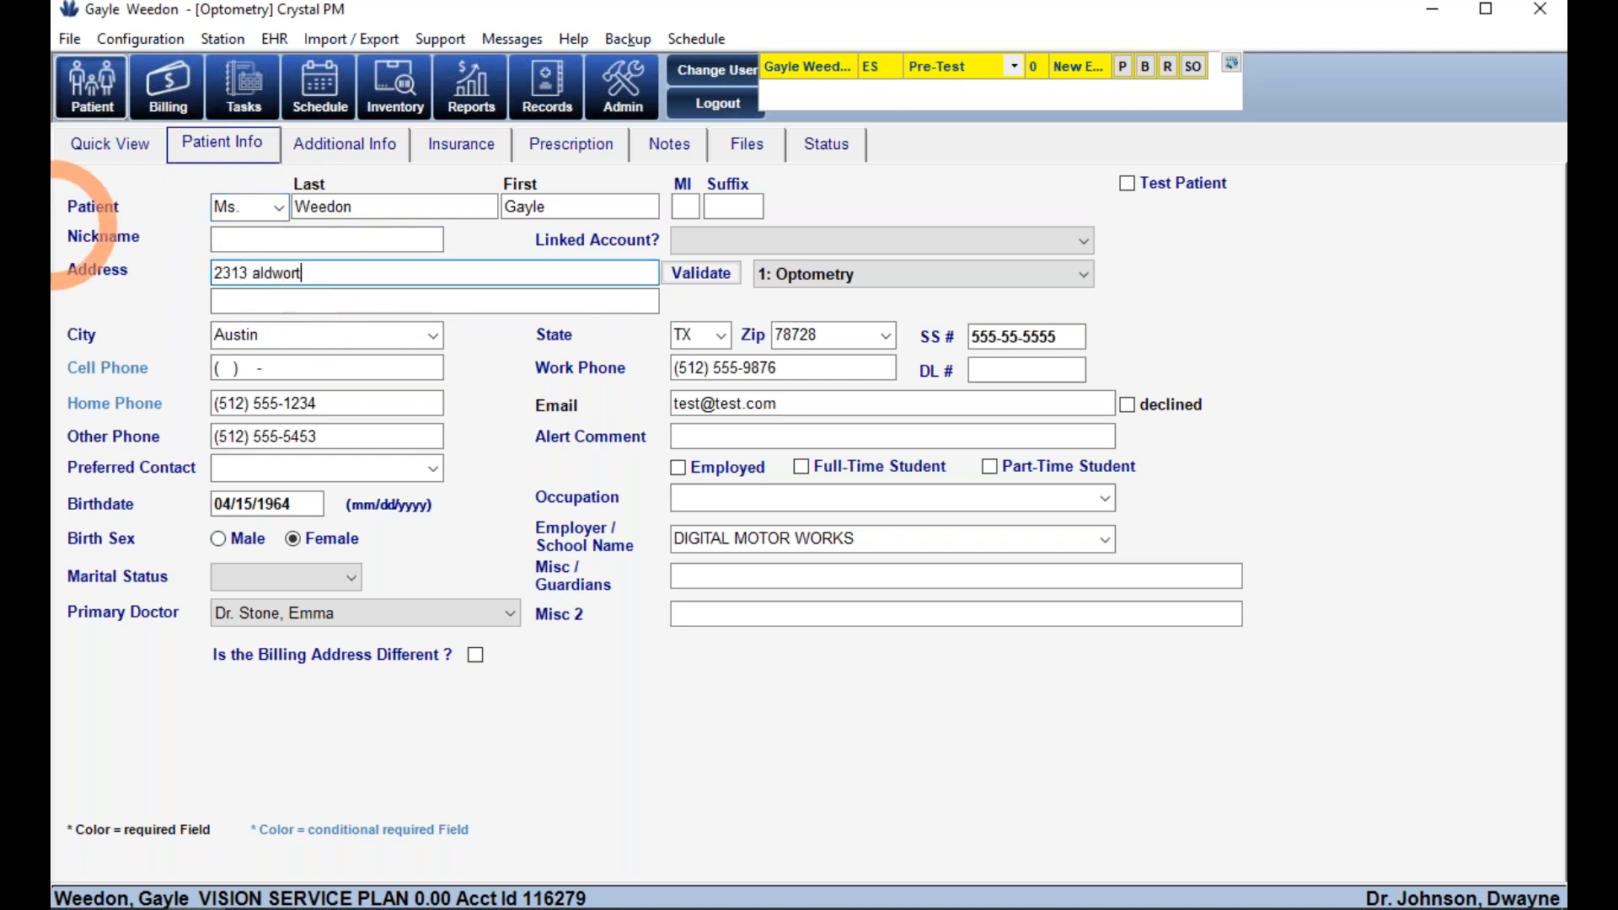
click(792, 333)
text(78613)
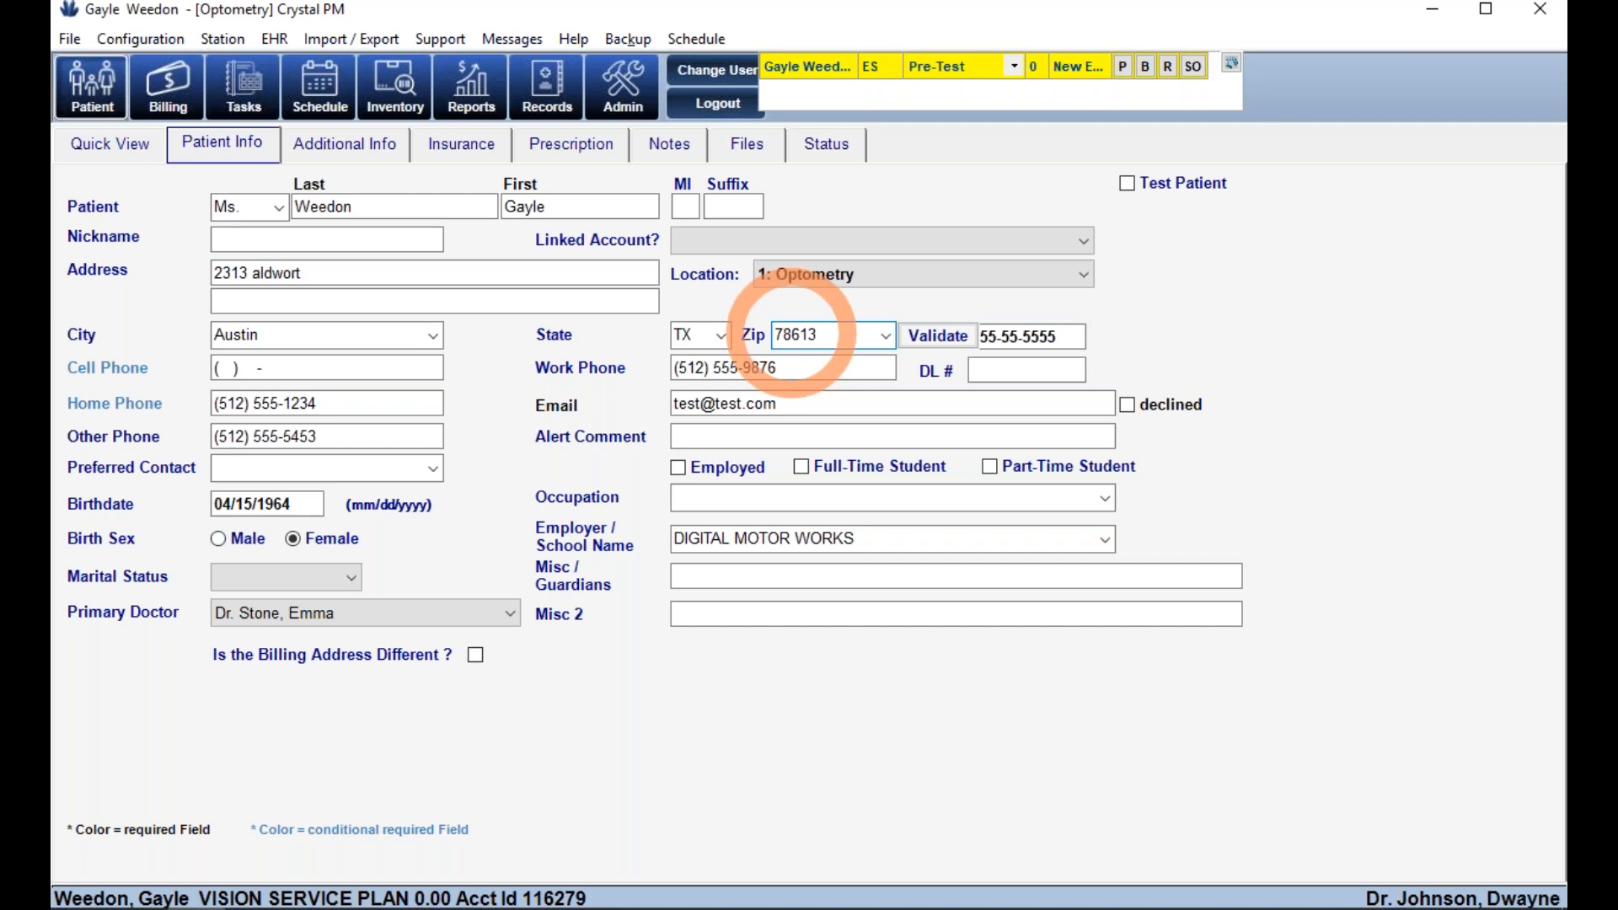
click(933, 343)
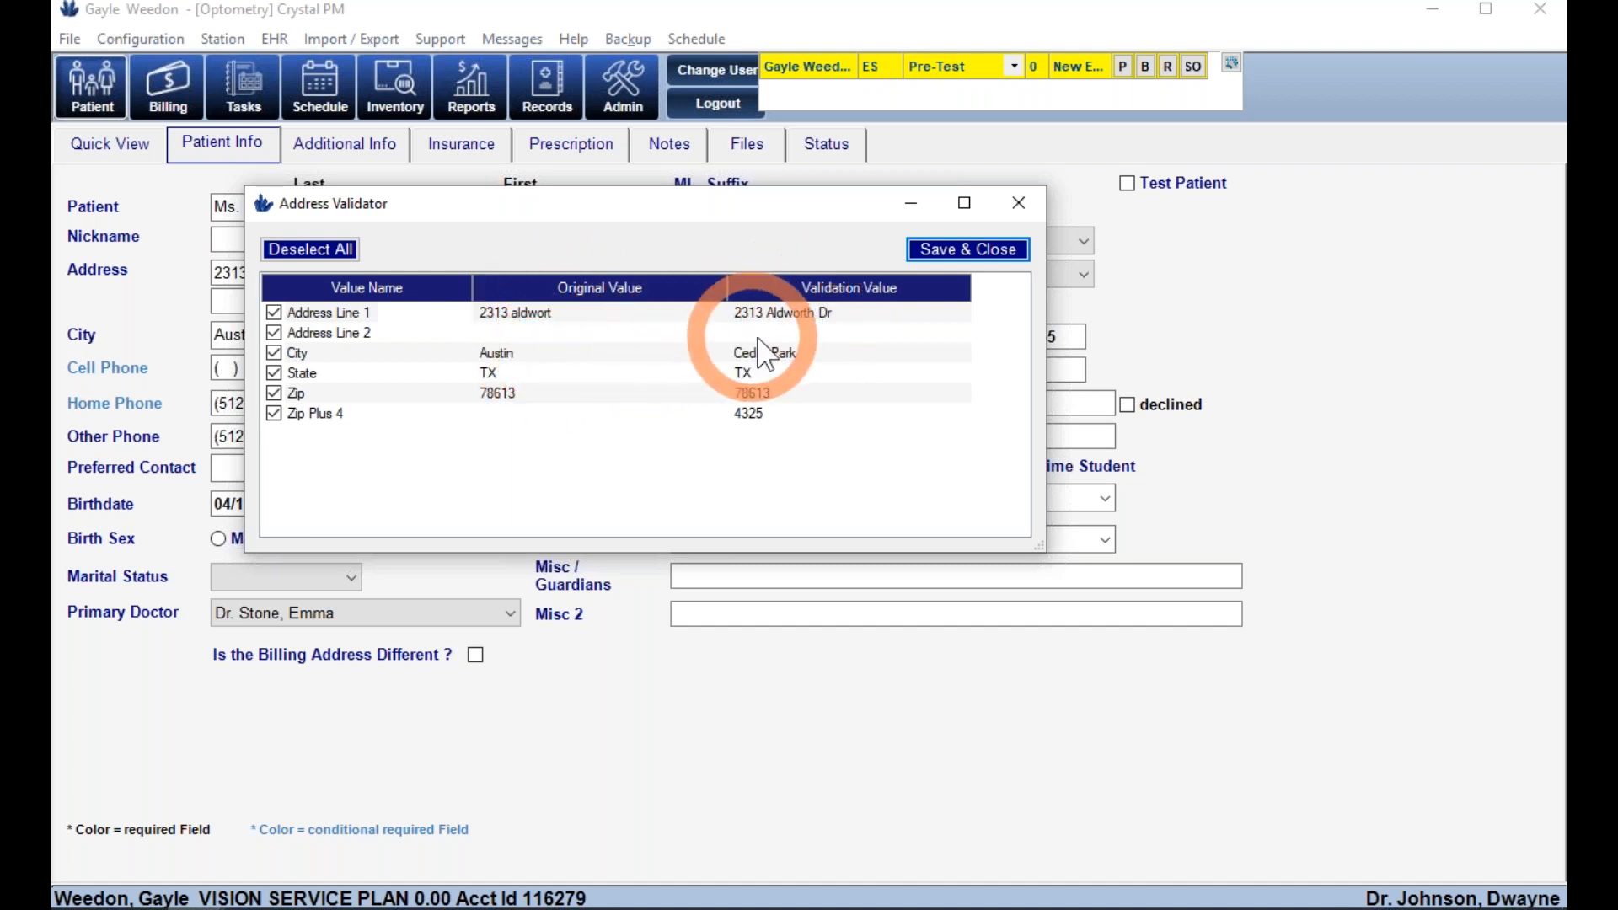
- Save the validated city and ZIP+4 corrections, then remove a digit from the house number
click(948, 251)
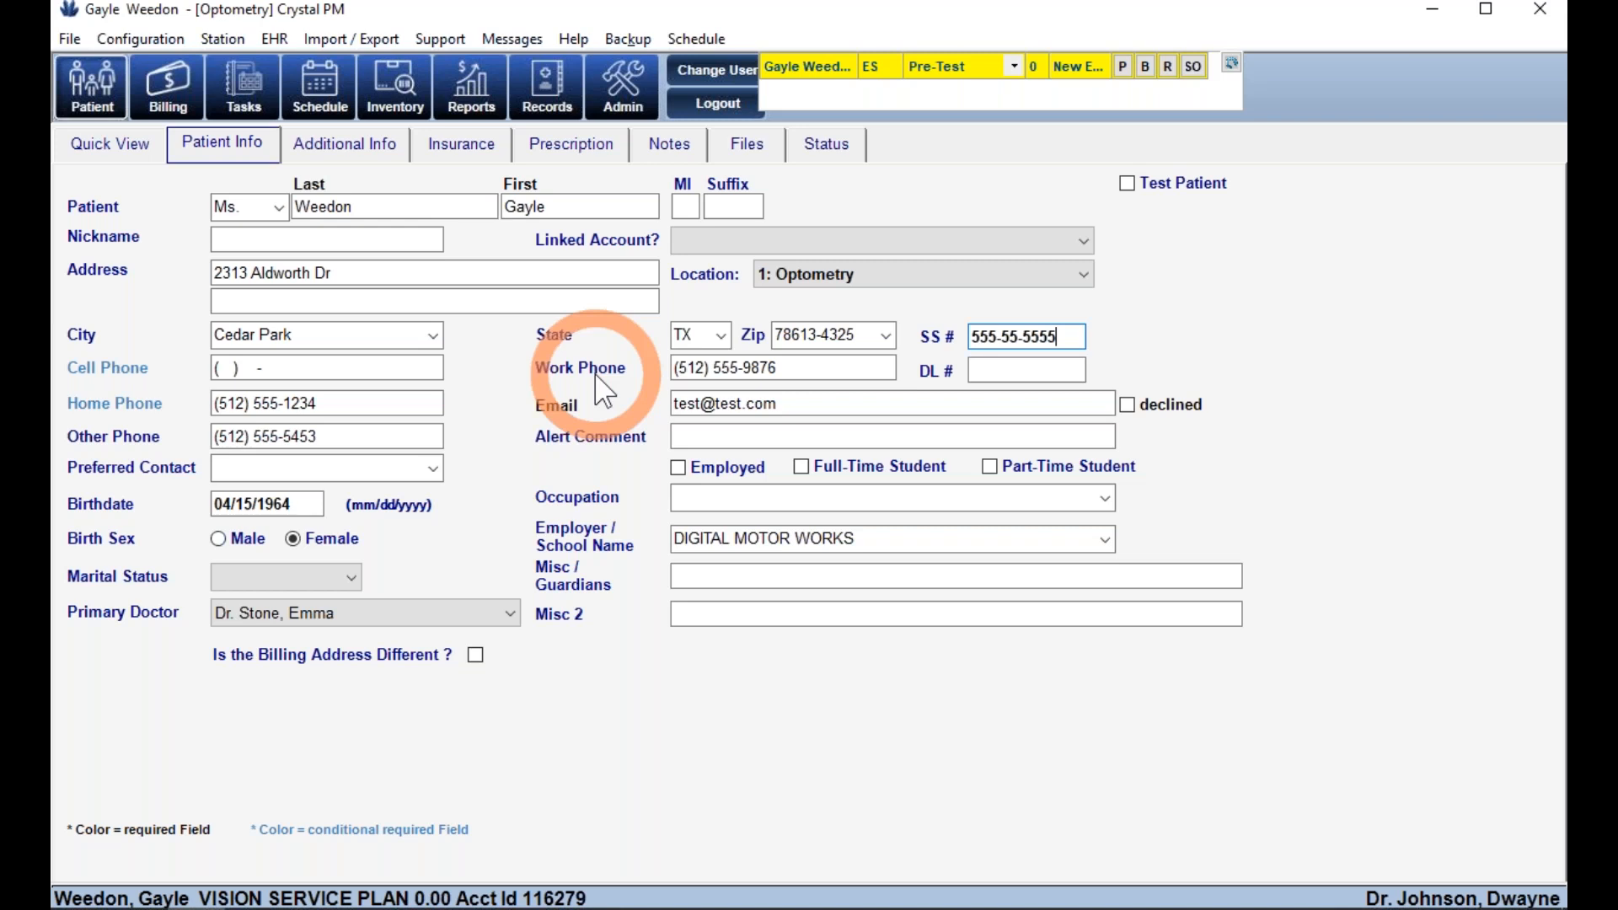
click(250, 273)
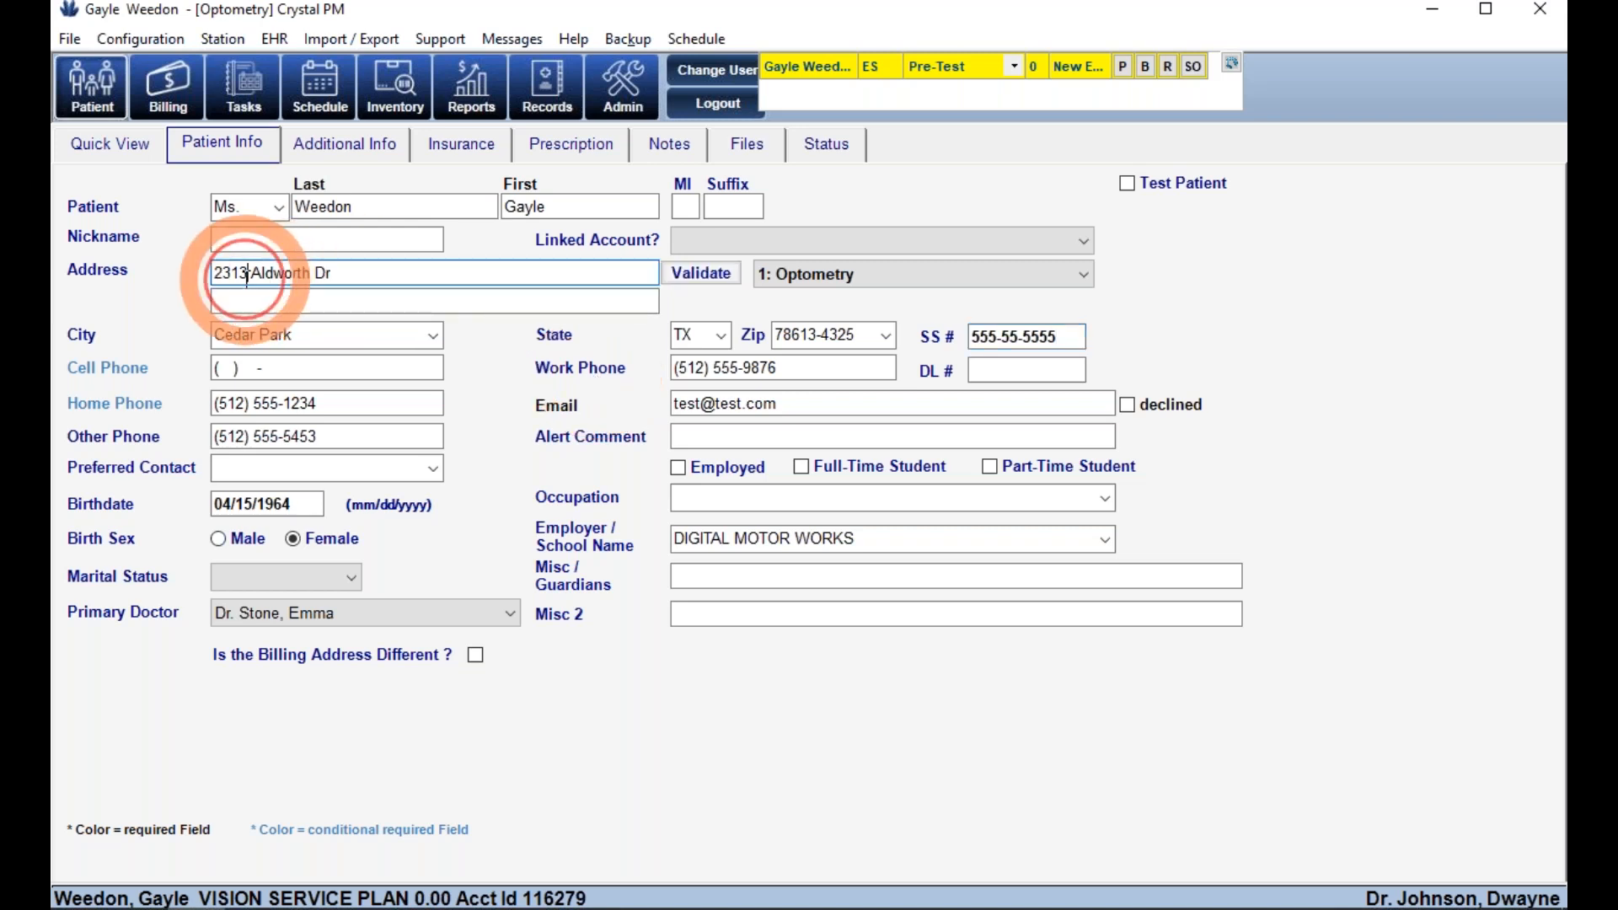
click(343, 368)
key(BackSpace)
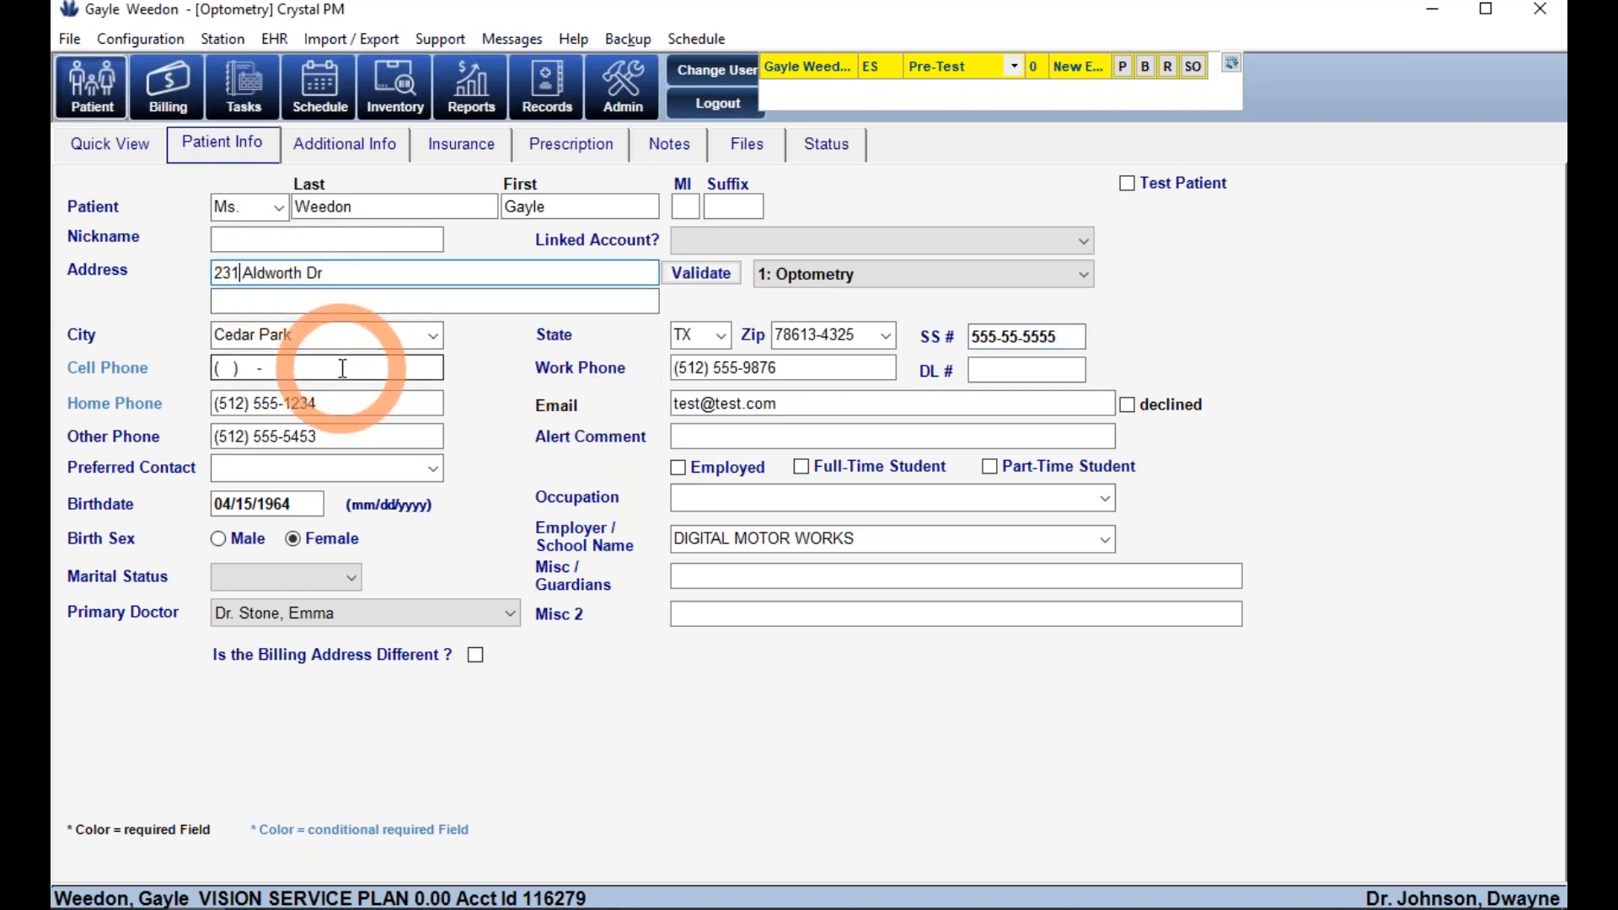
- Confirm the altered address fails validation, restore the house number, and open Linked Account options
click(687, 281)
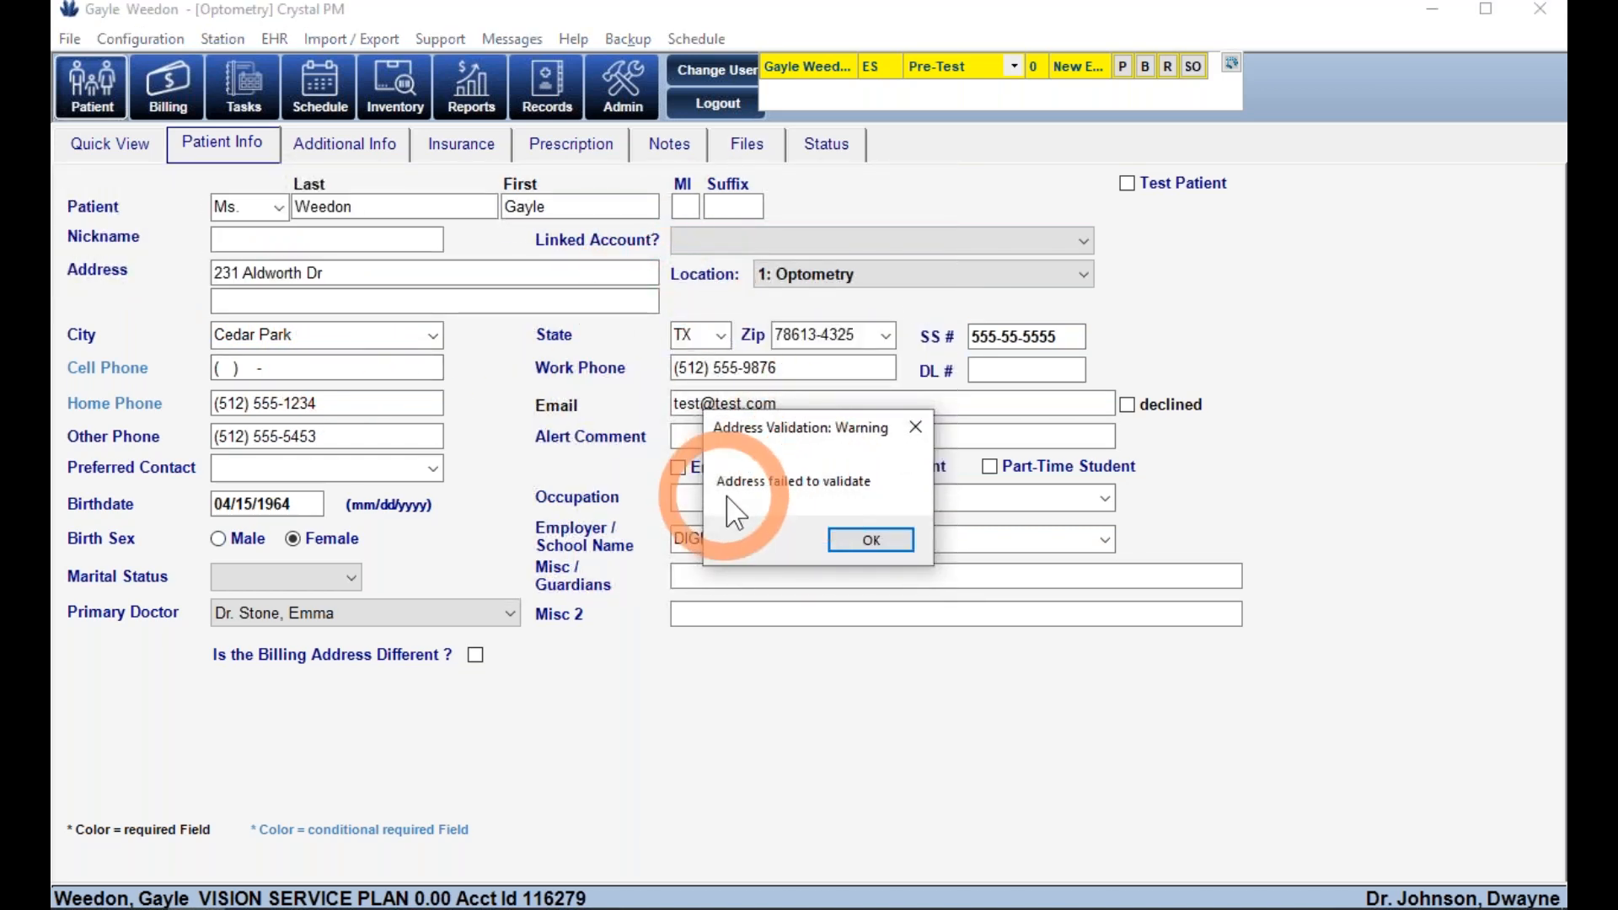
click(873, 538)
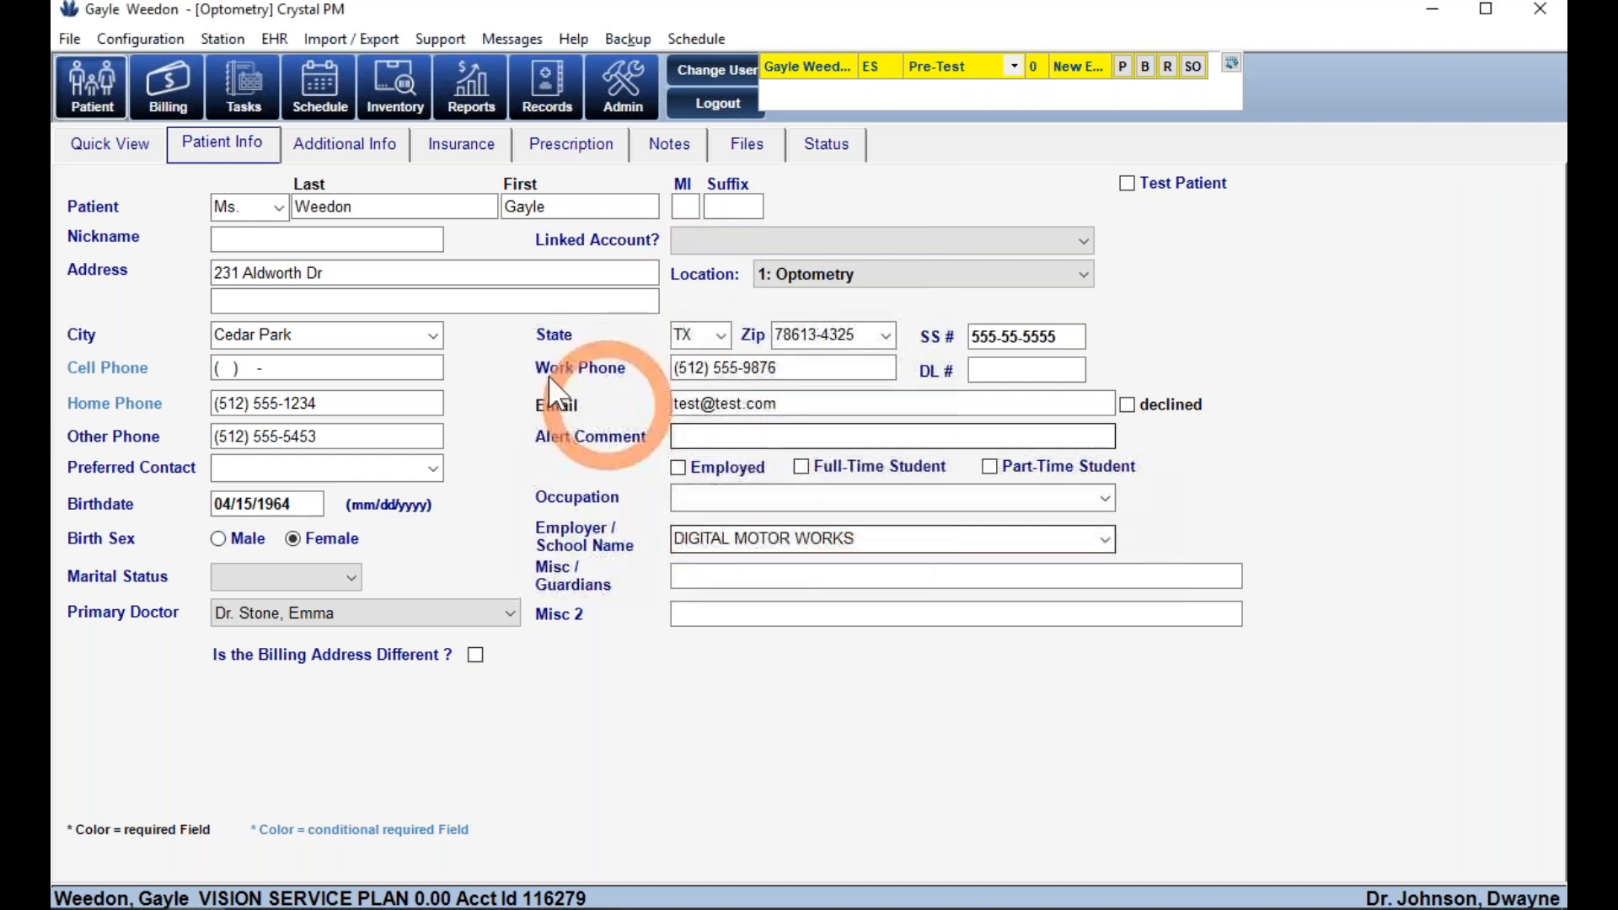
click(243, 269)
text(3)
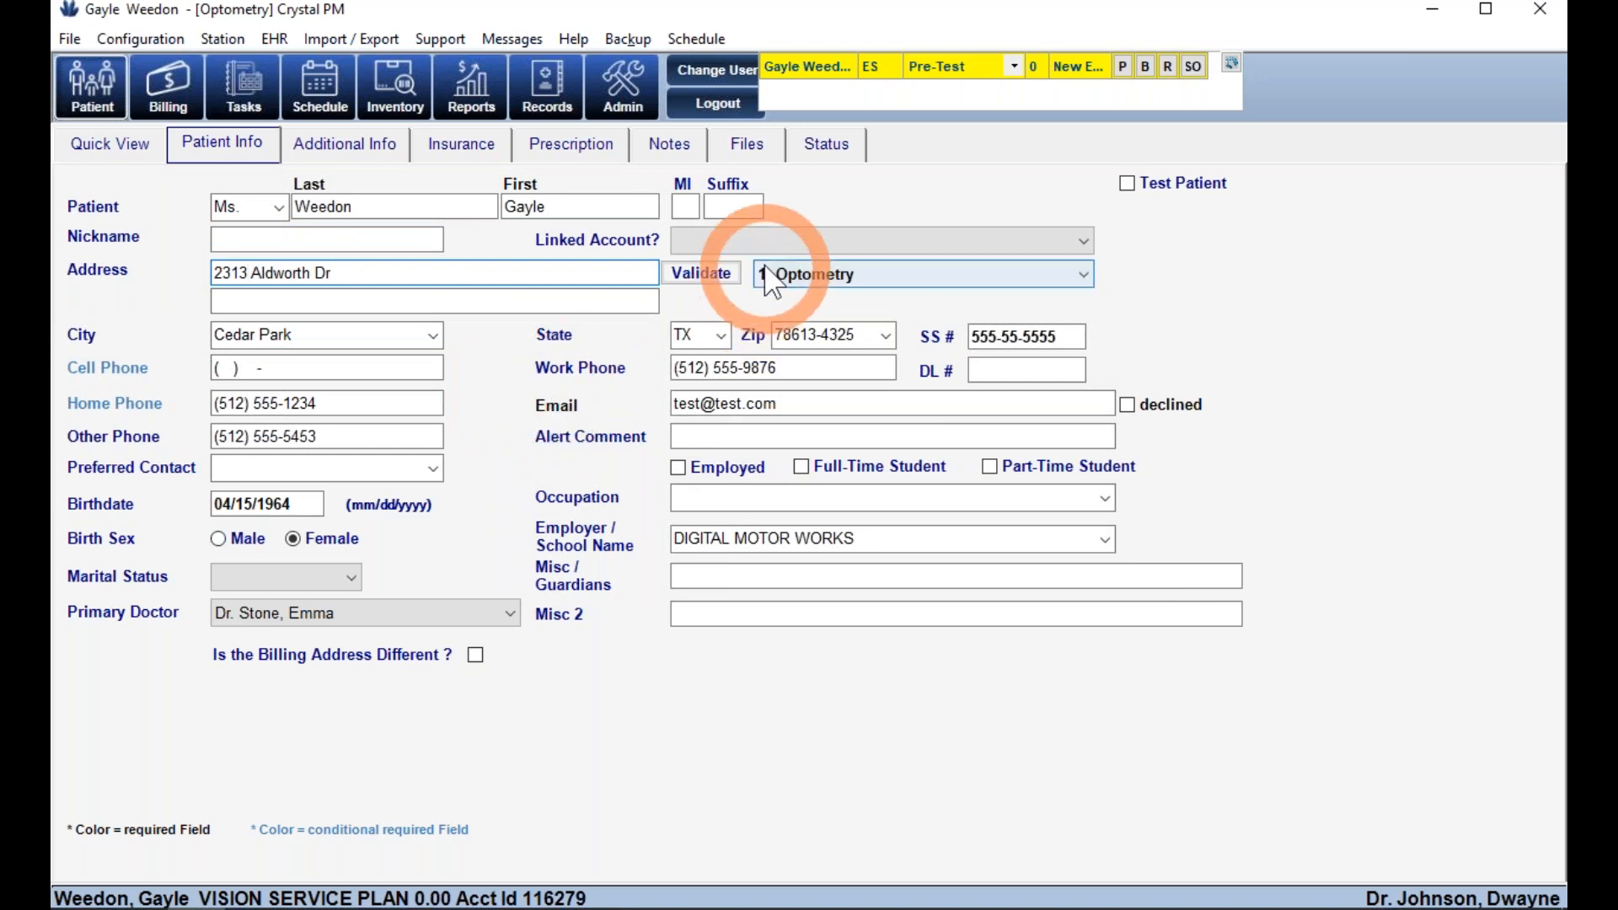
click(767, 242)
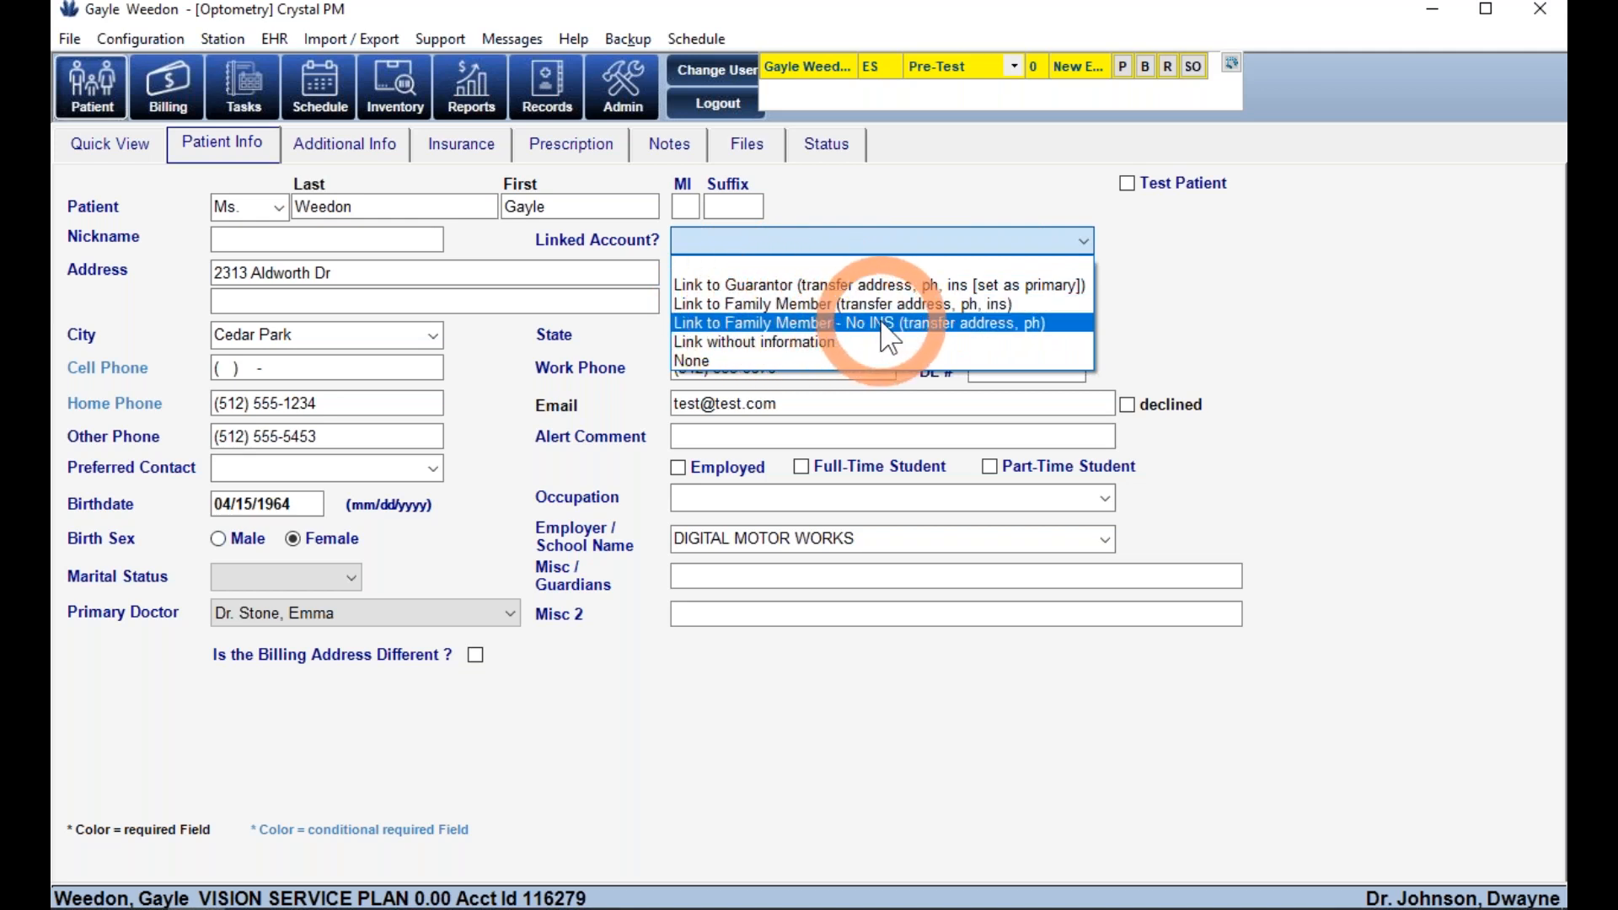
- Link the patient to a relative's account without insurance, found by last name, and check Linked Accounts
click(748, 324)
click(722, 244)
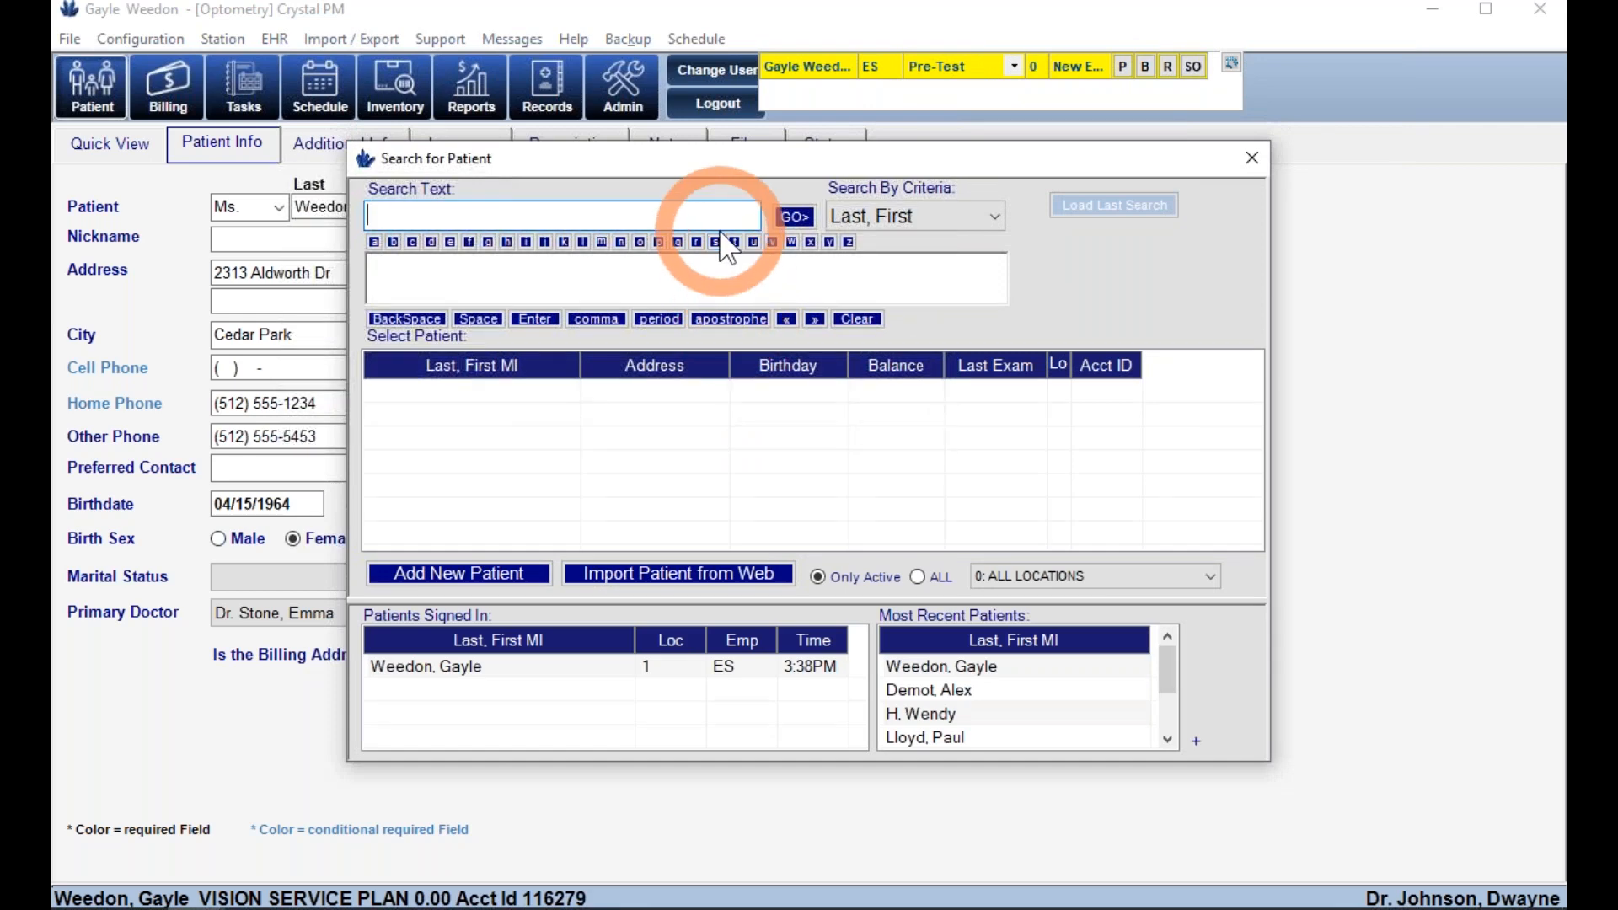
text(weed)
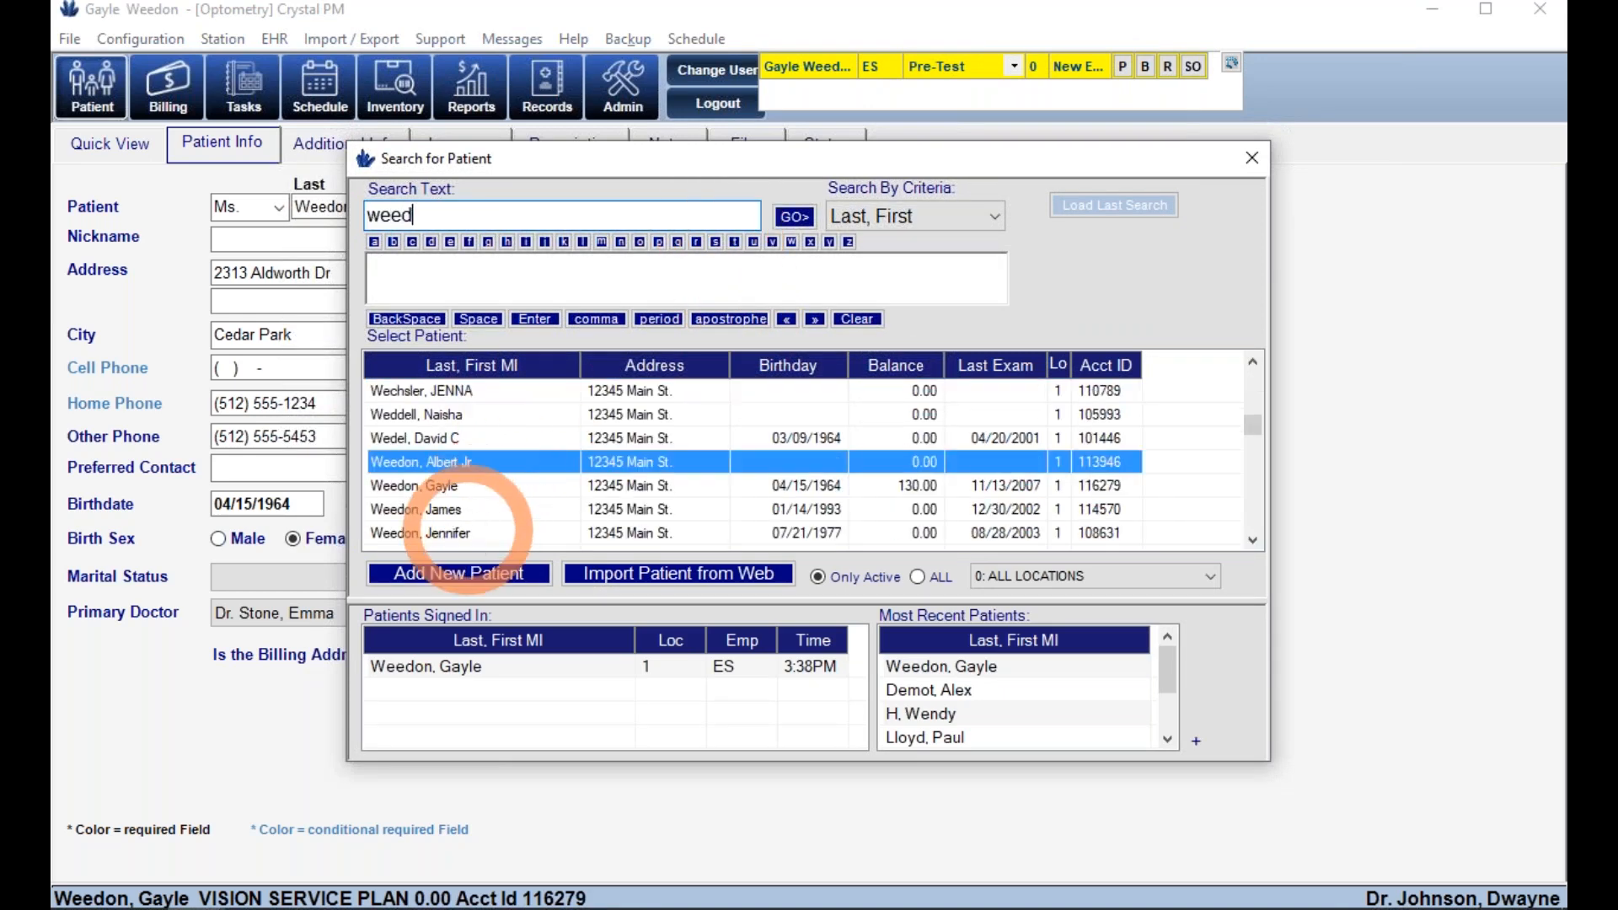
double_click(438, 485)
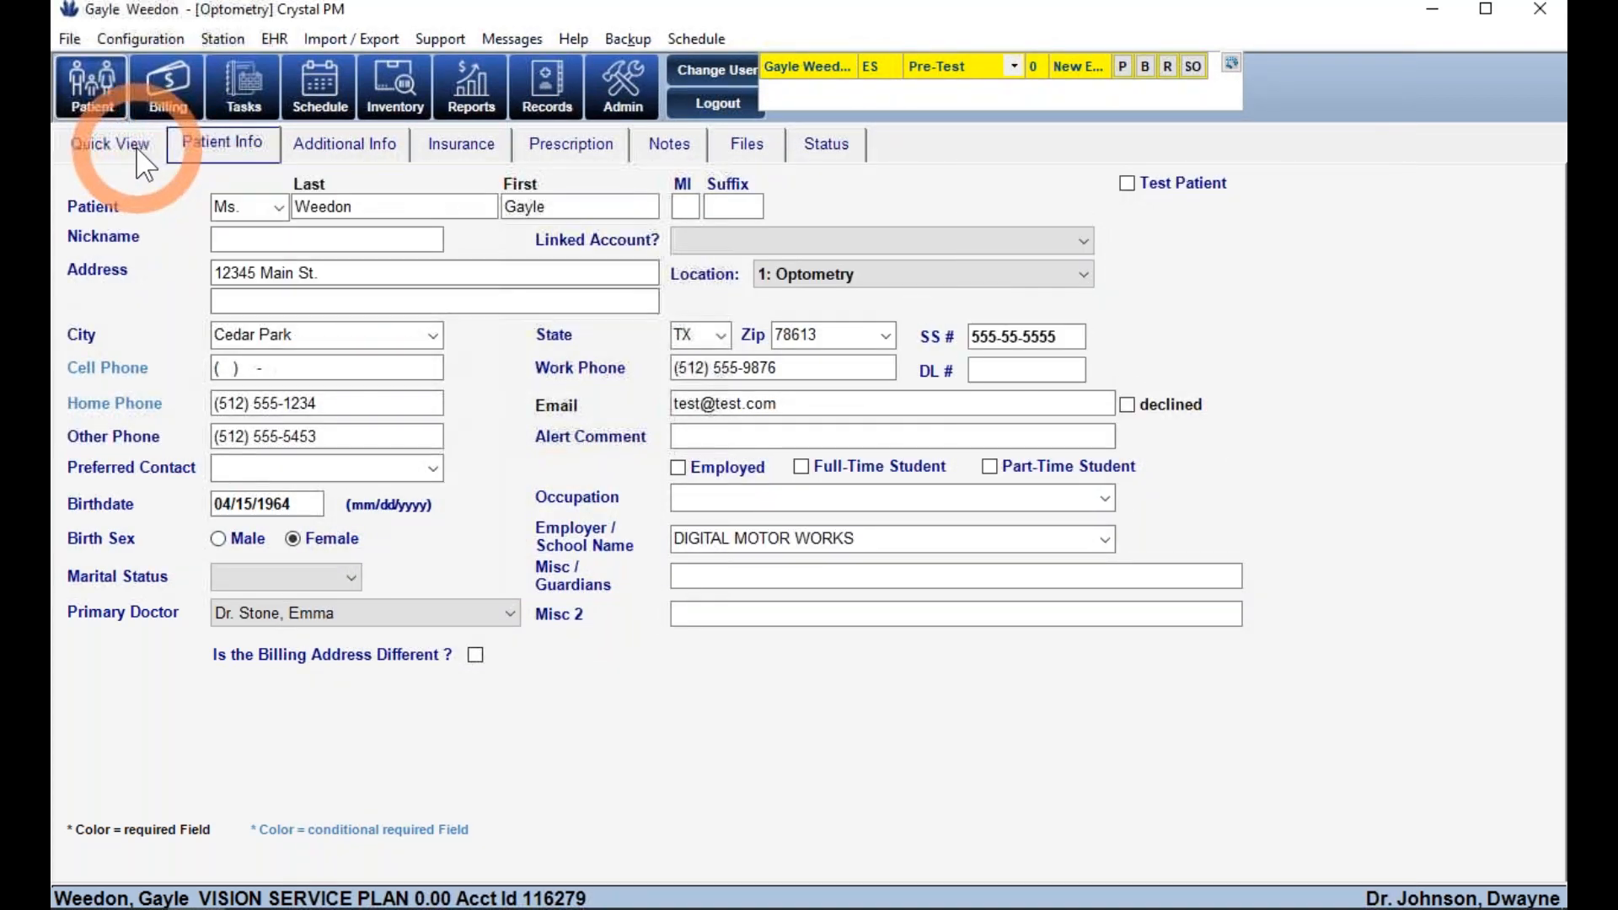
click(143, 160)
click(737, 718)
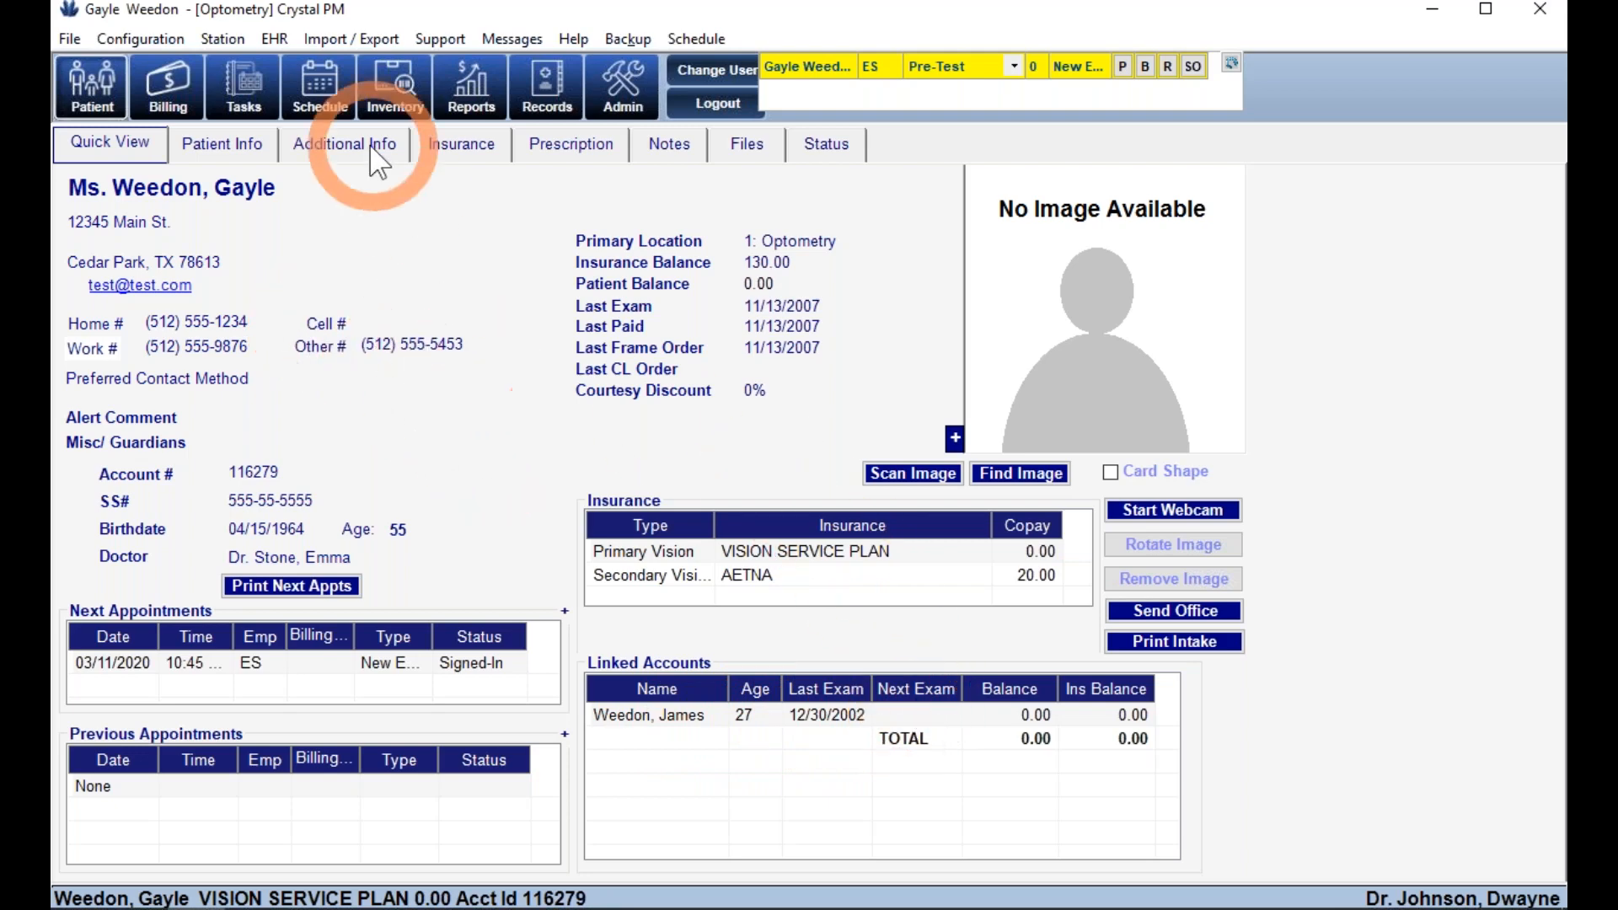
- In the referral information, try the referring-patient and referring-doctor options
click(253, 151)
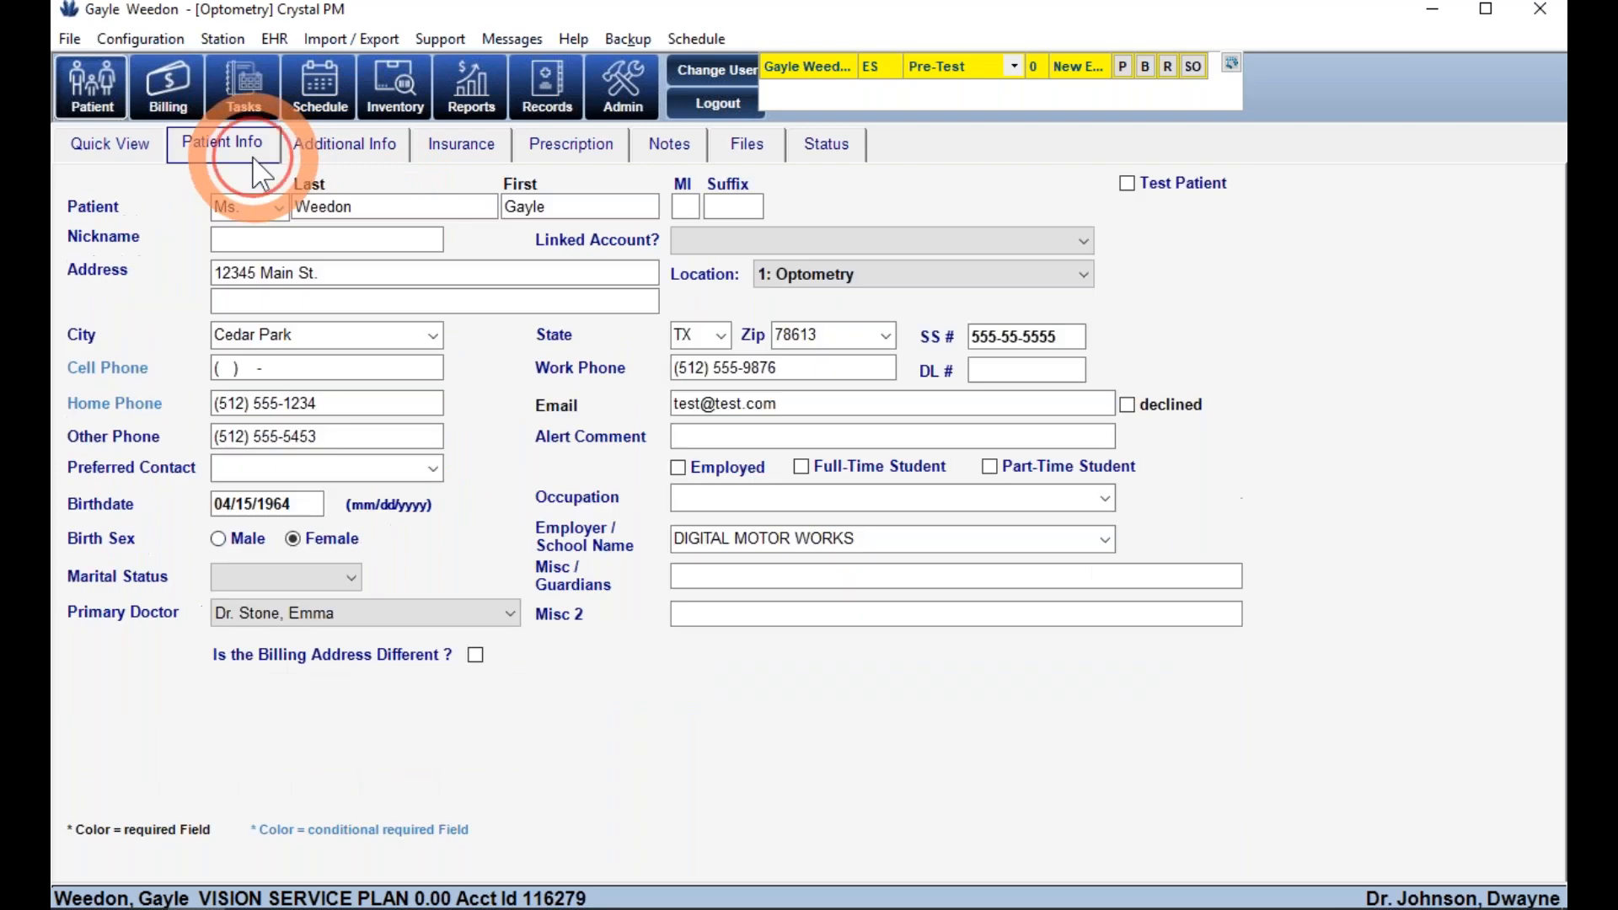
click(346, 150)
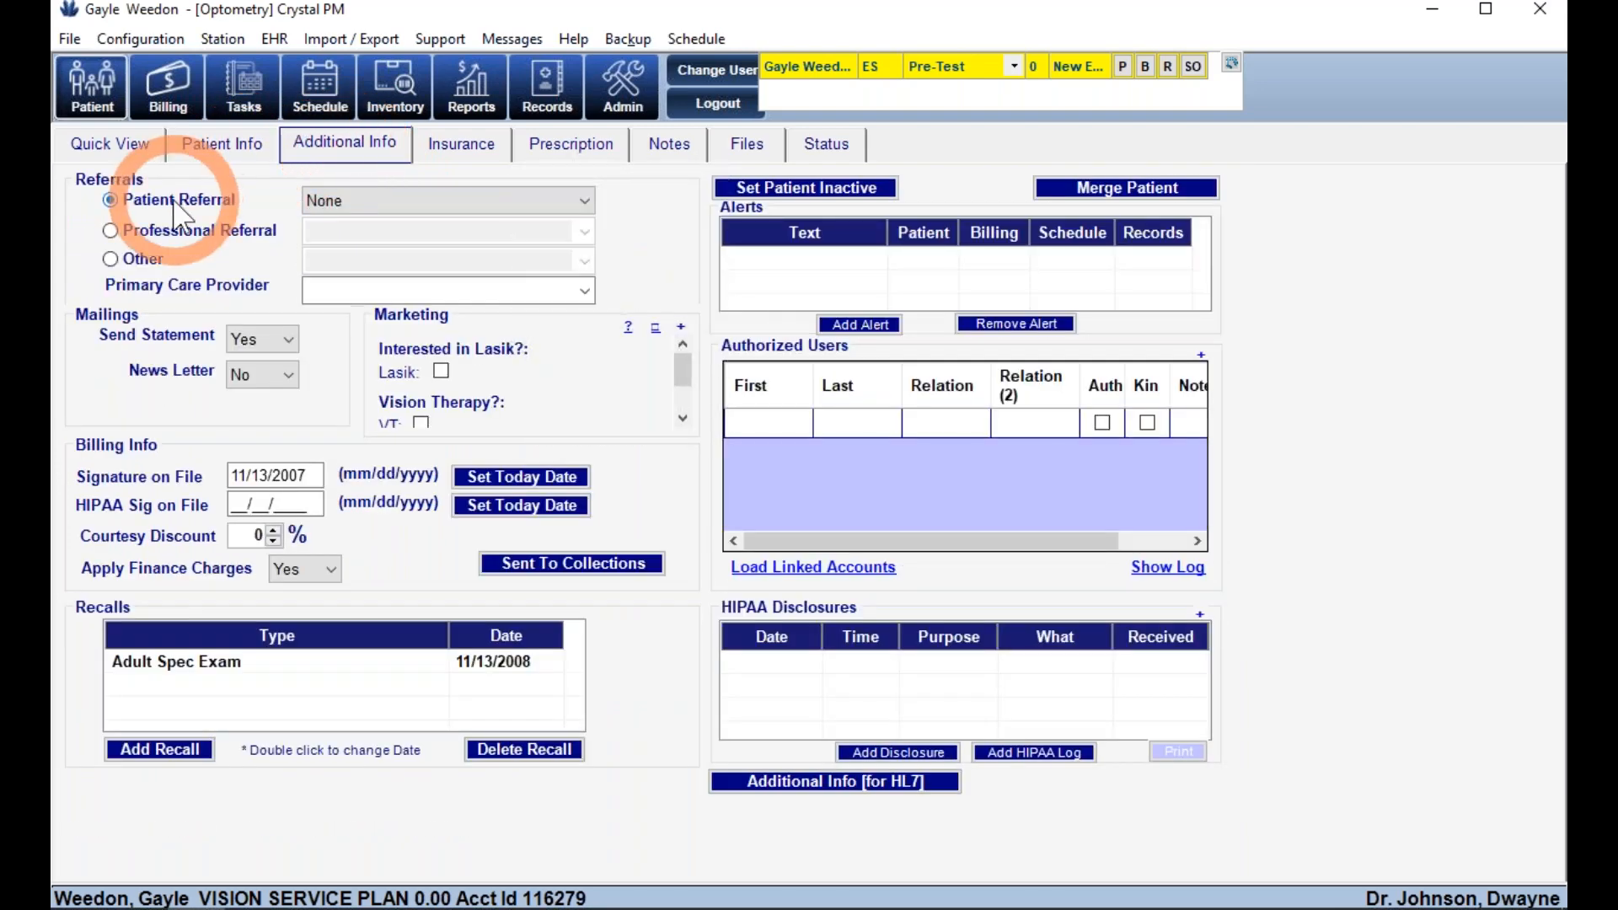
click(362, 202)
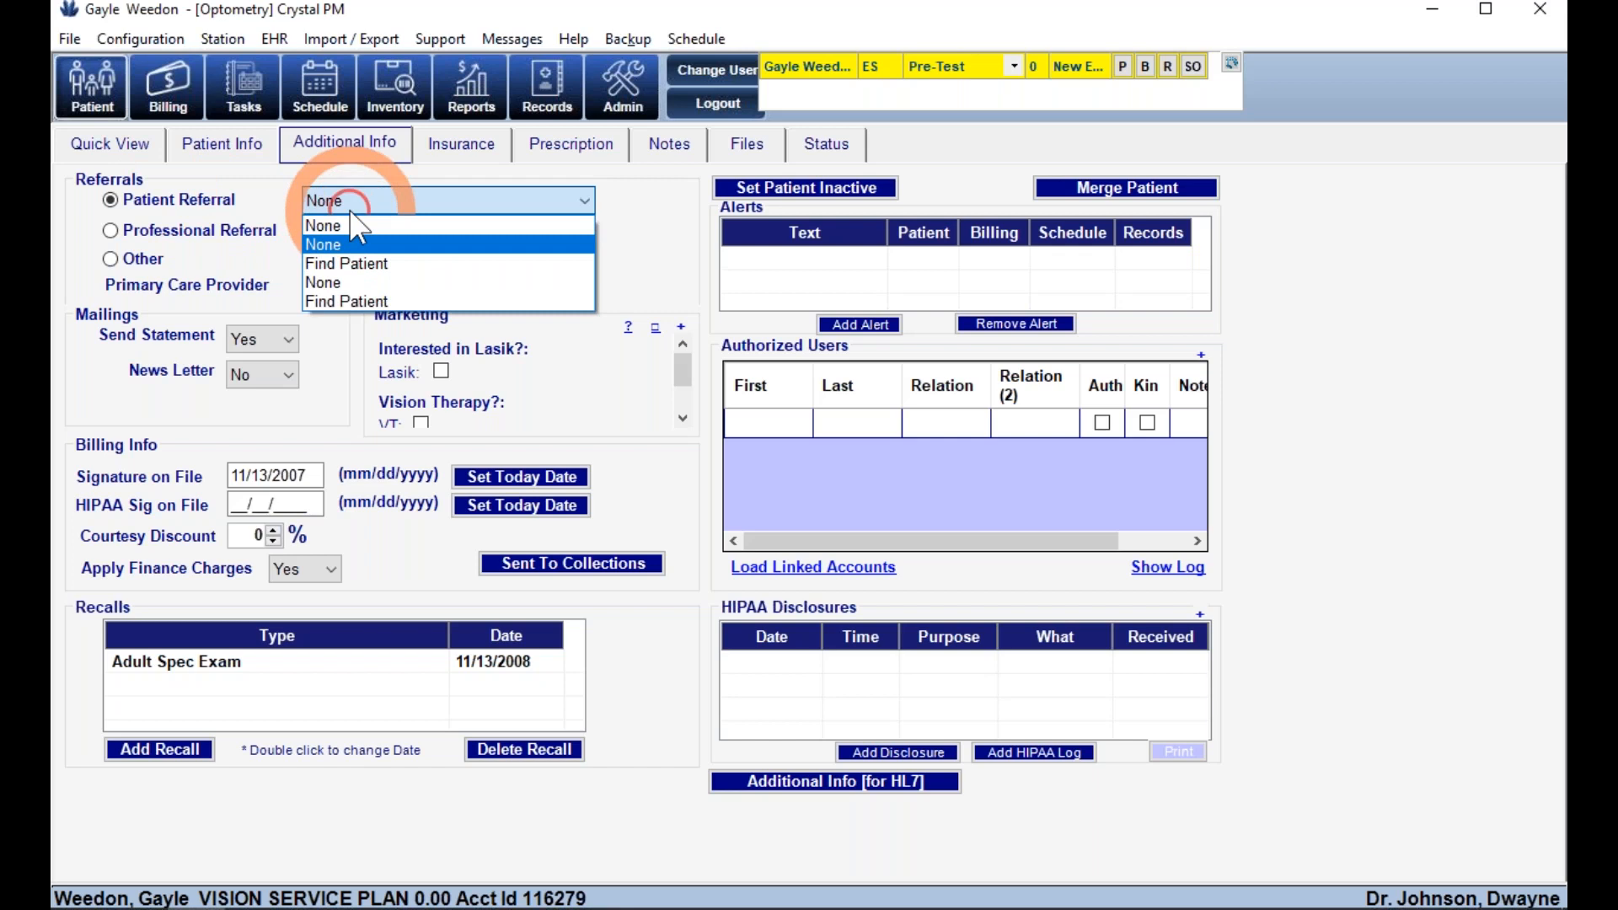
click(341, 261)
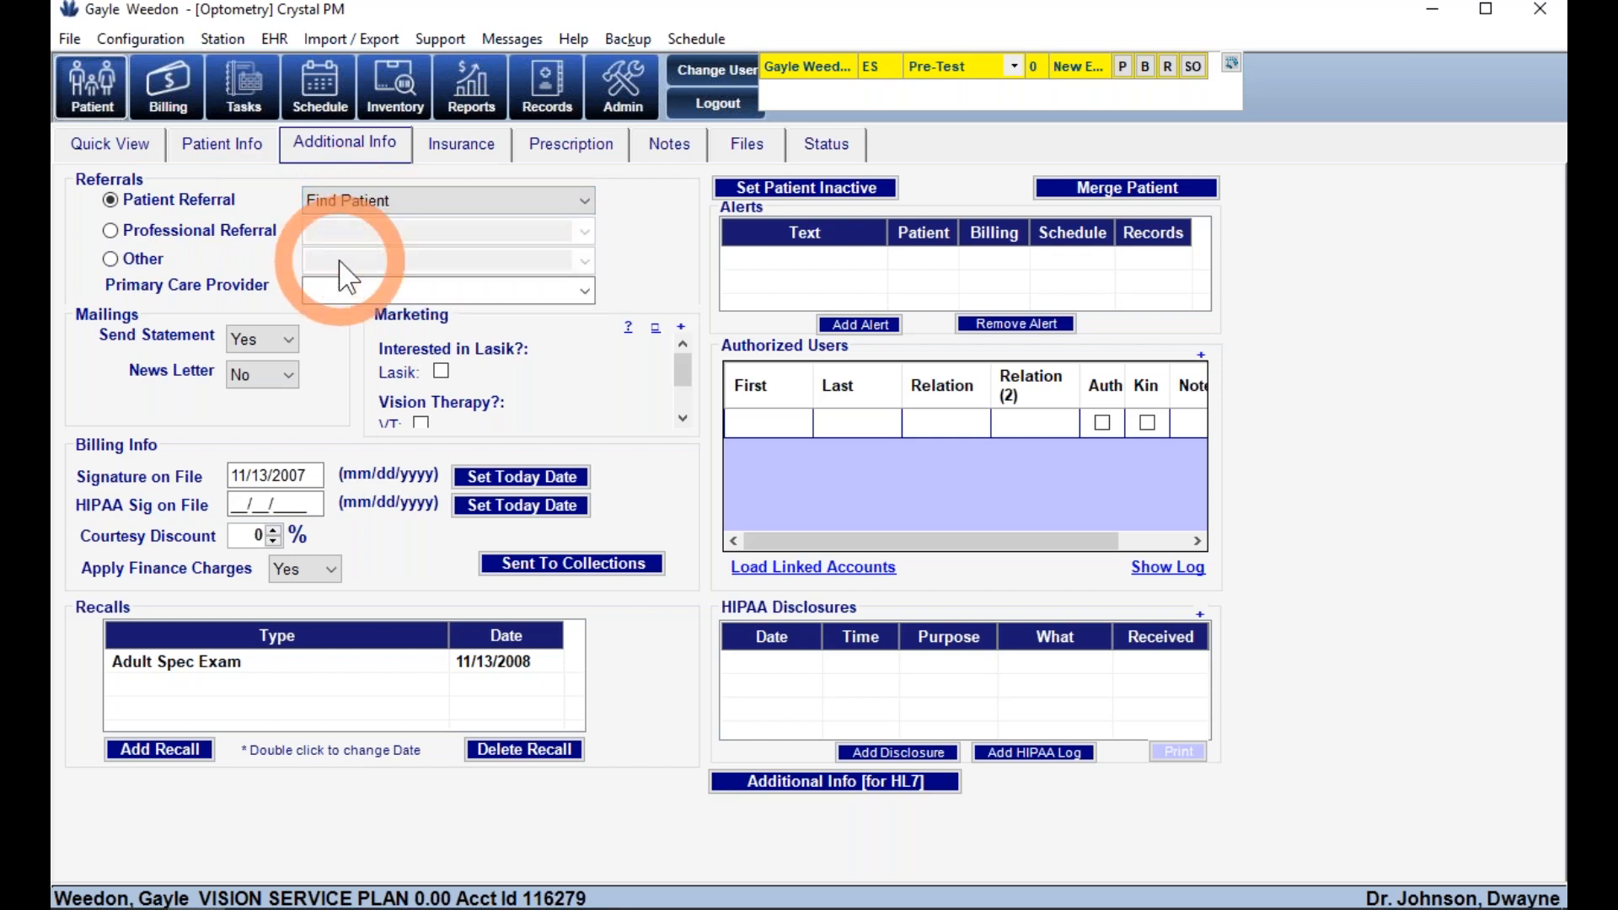
click(182, 232)
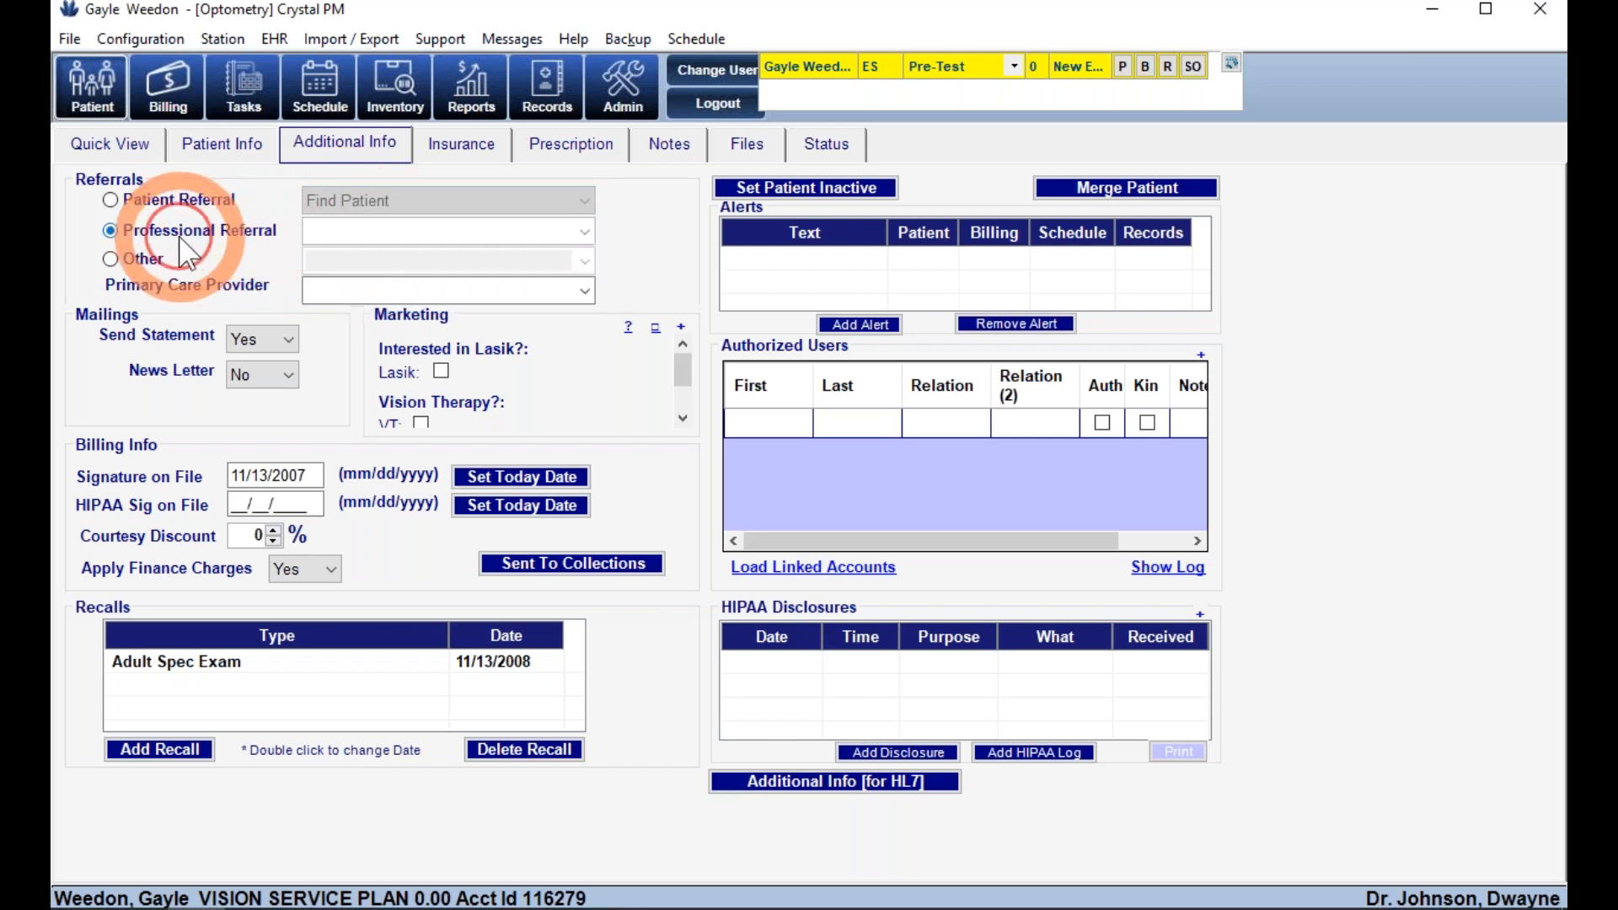
click(583, 236)
click(373, 276)
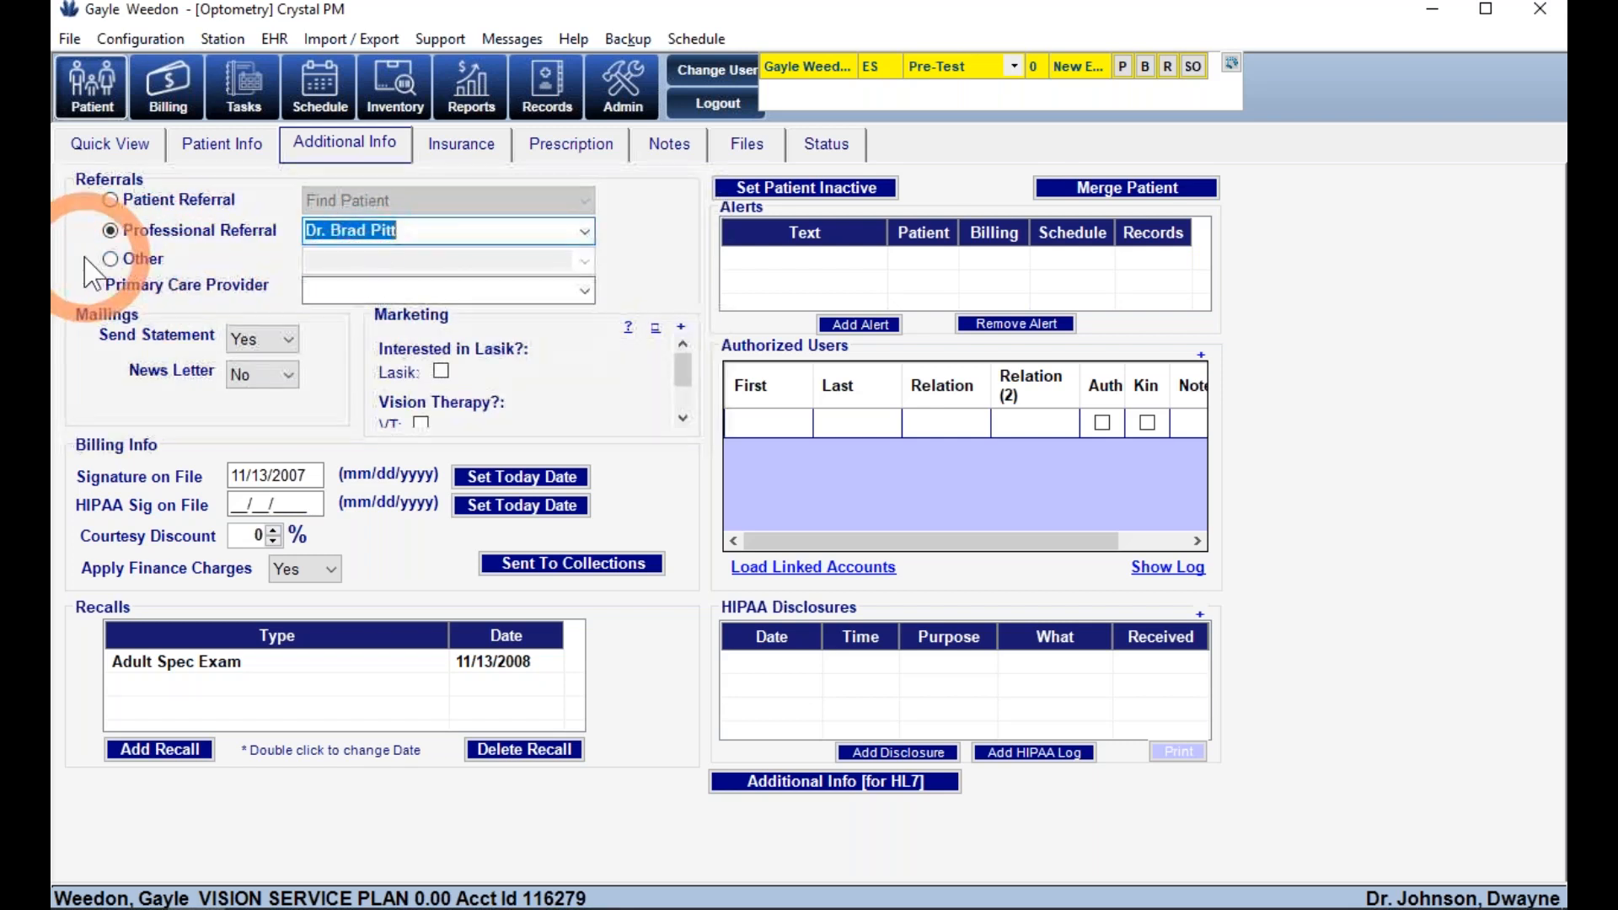
- Set the patient's referral source to Other: Yelp
click(110, 259)
click(587, 262)
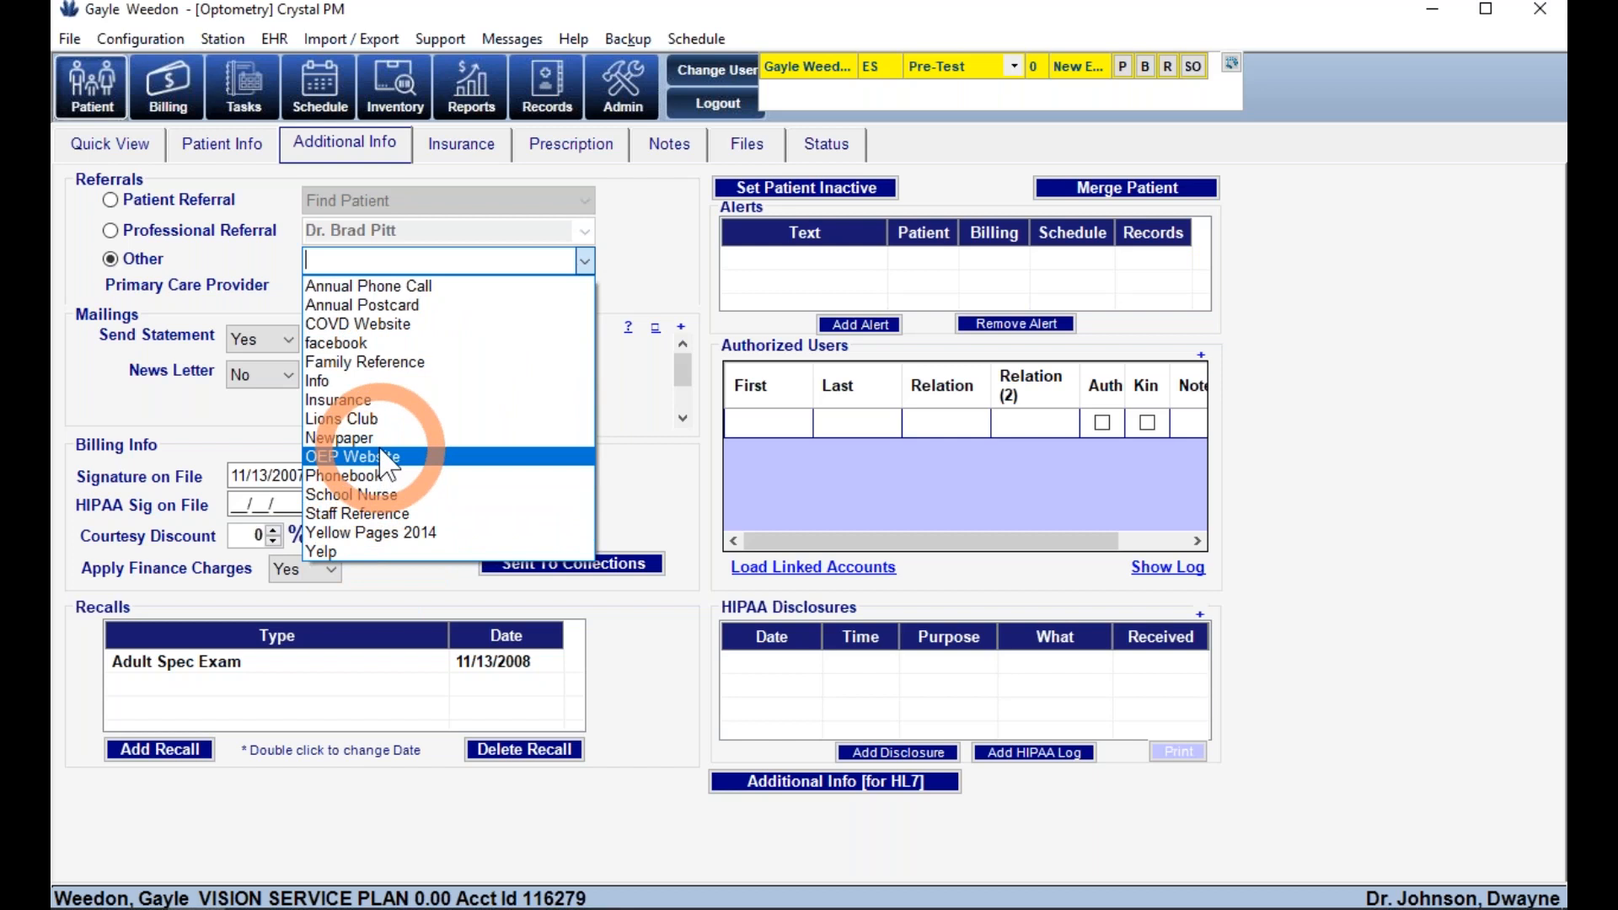
click(361, 552)
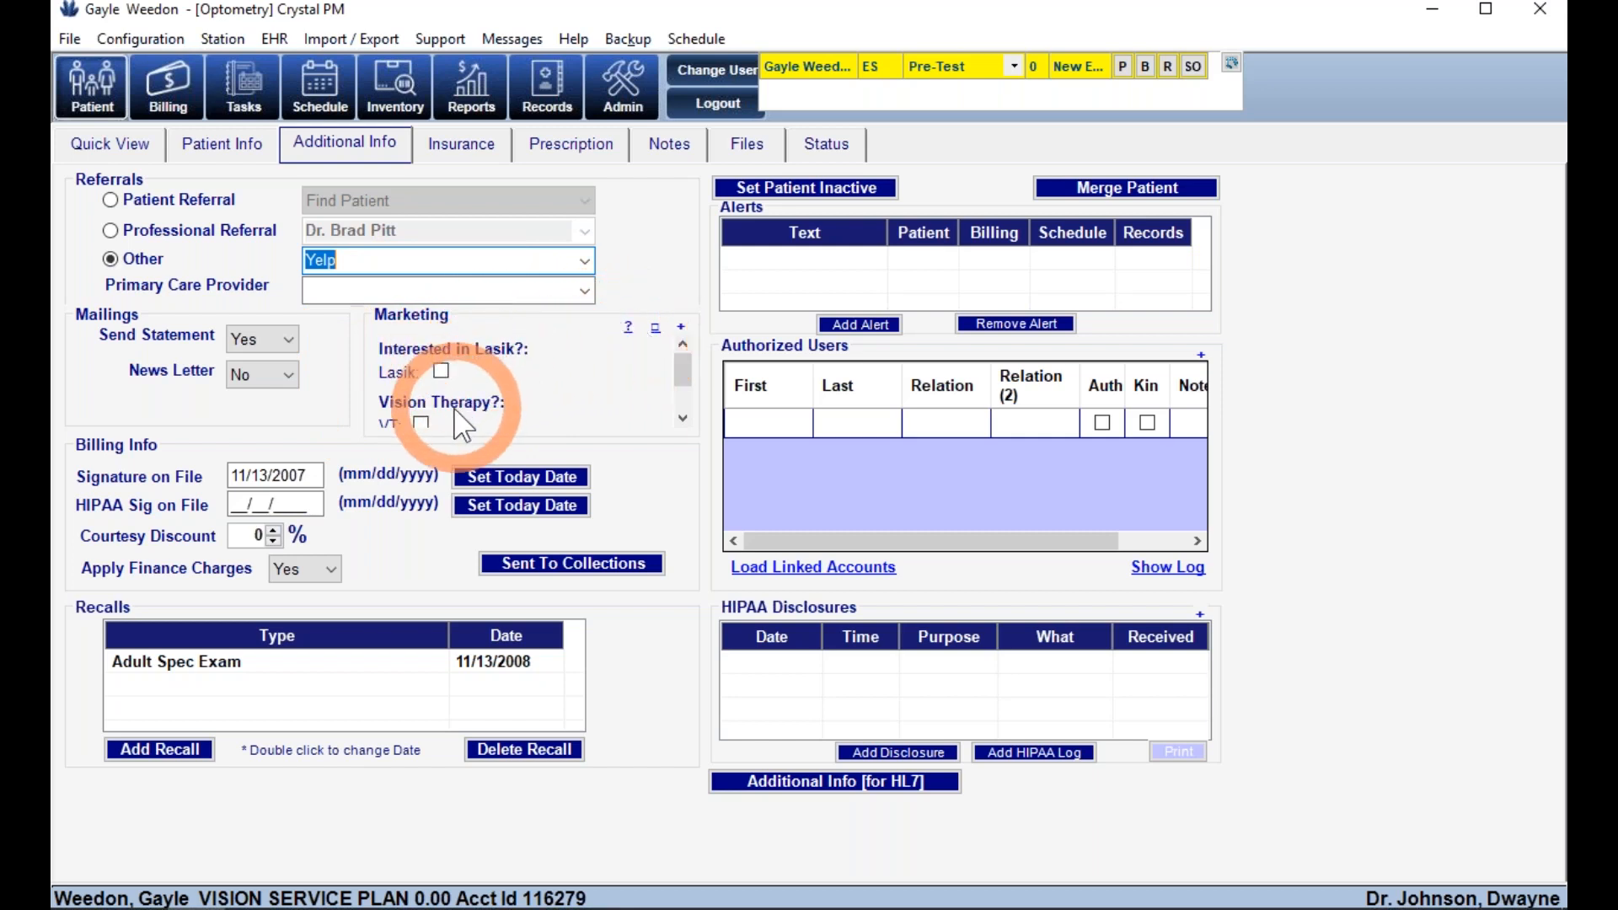
click(681, 330)
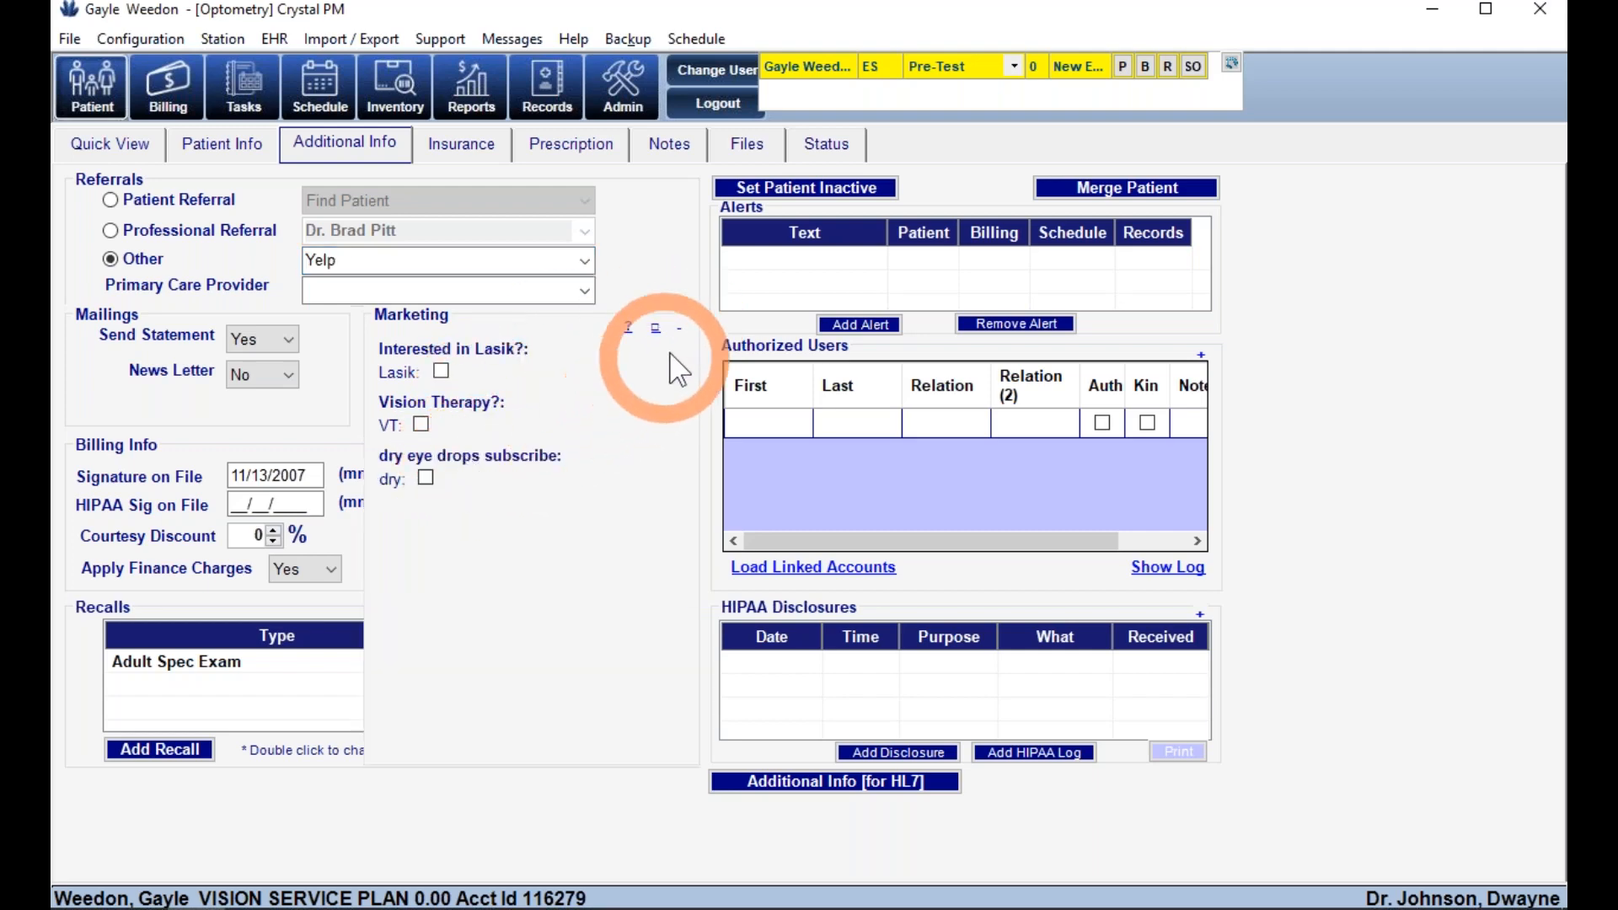
click(679, 330)
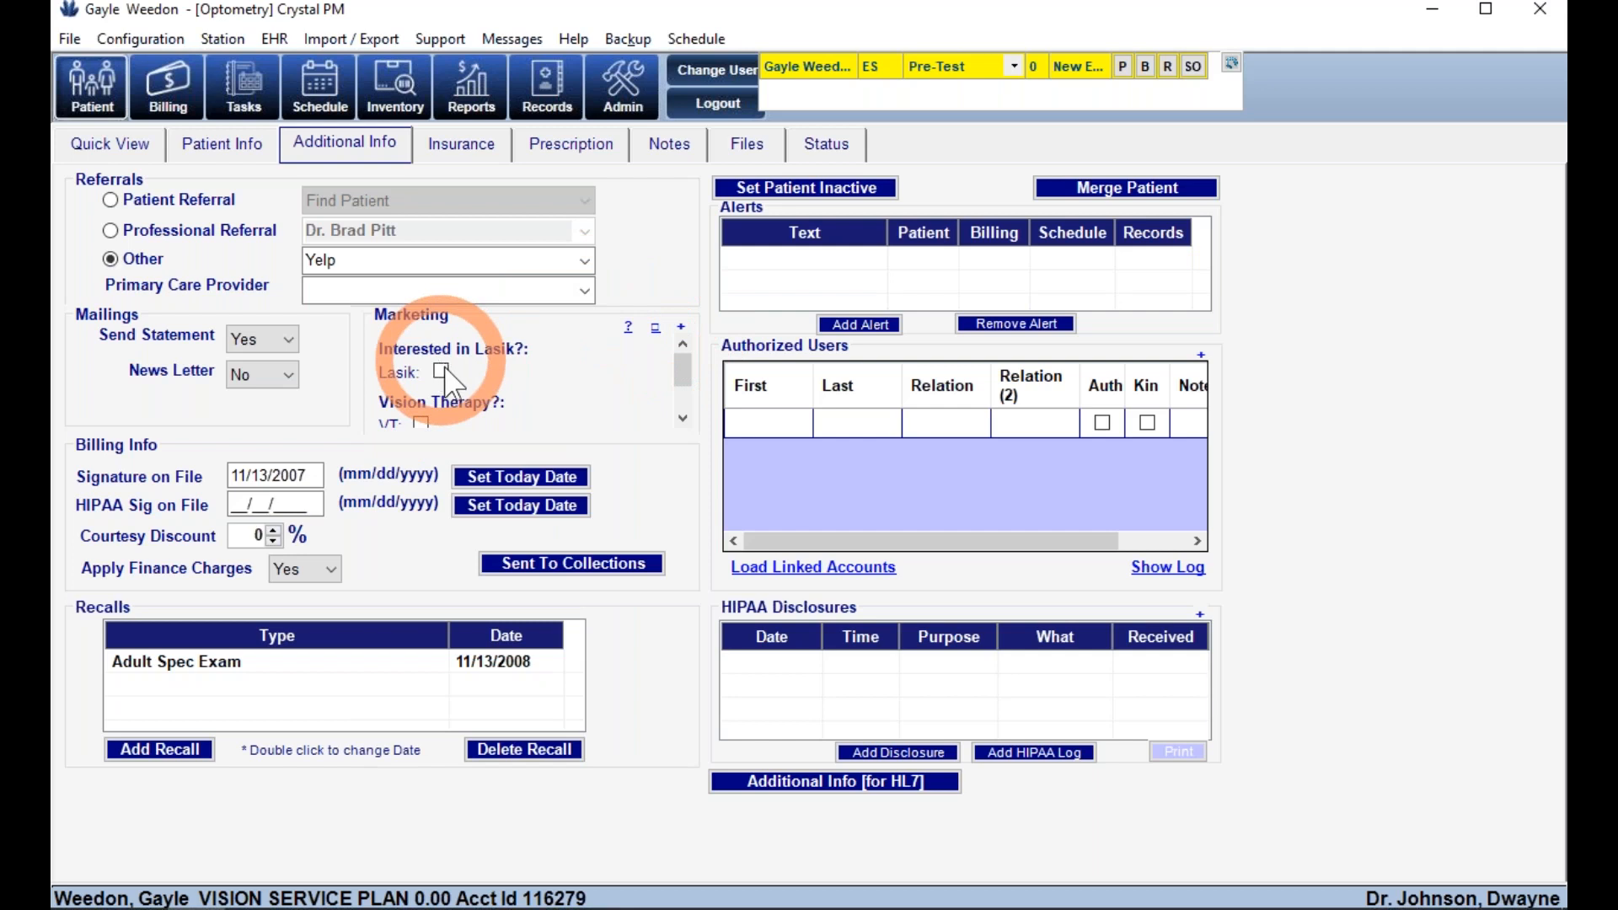
- Set the Signature on File and HIPAA signature dates to today, 03/11/2020
click(491, 477)
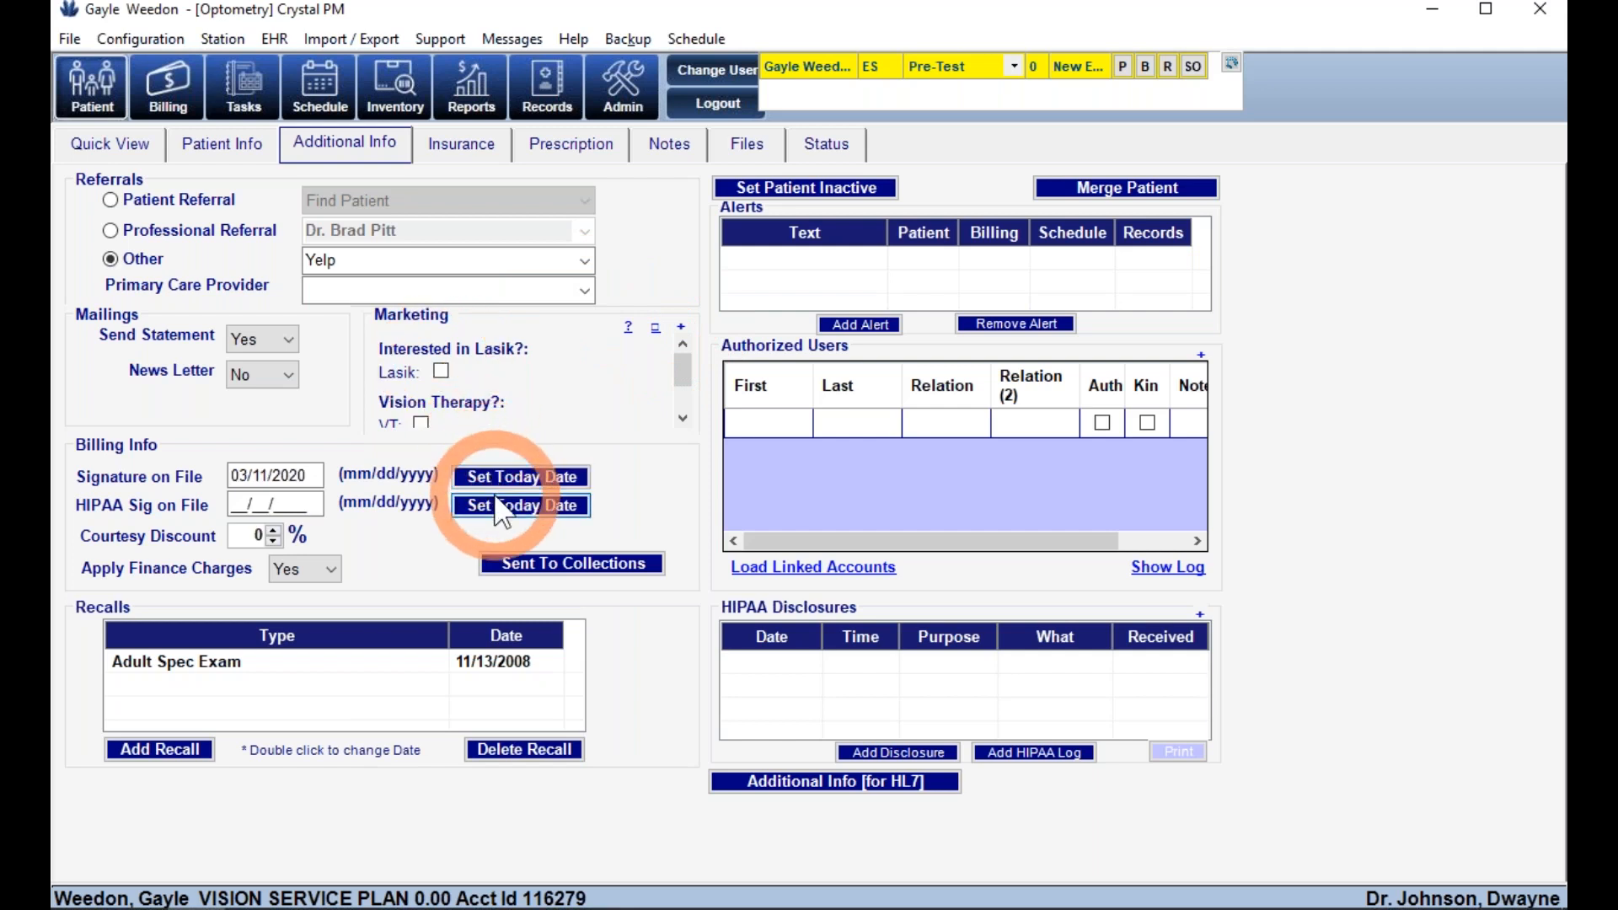
click(497, 507)
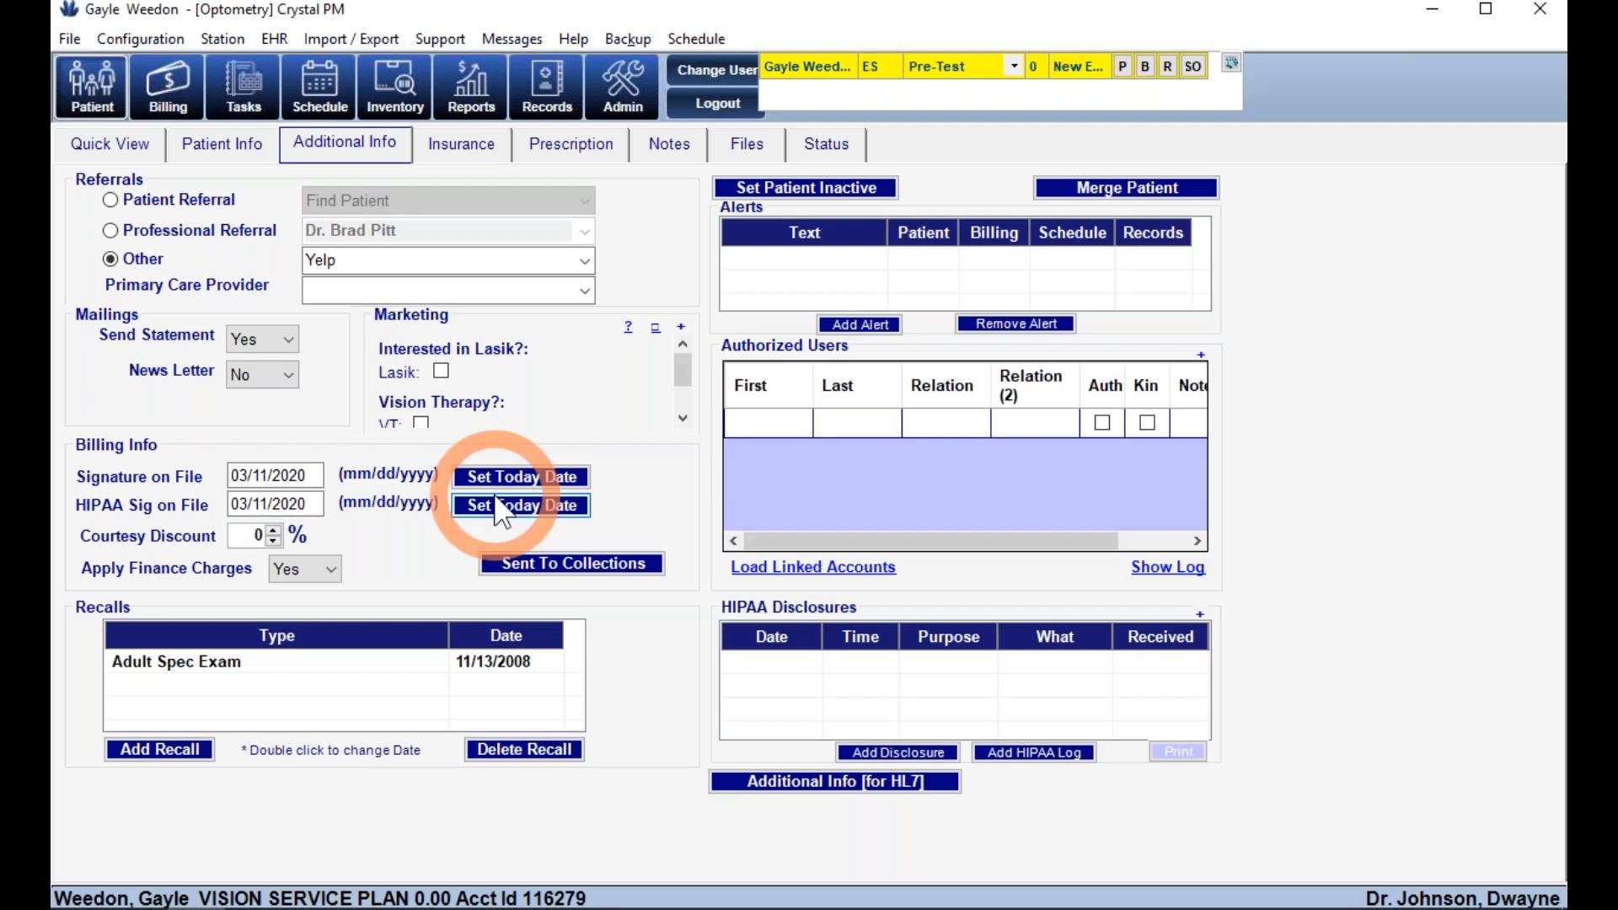
key(alt+Tab)
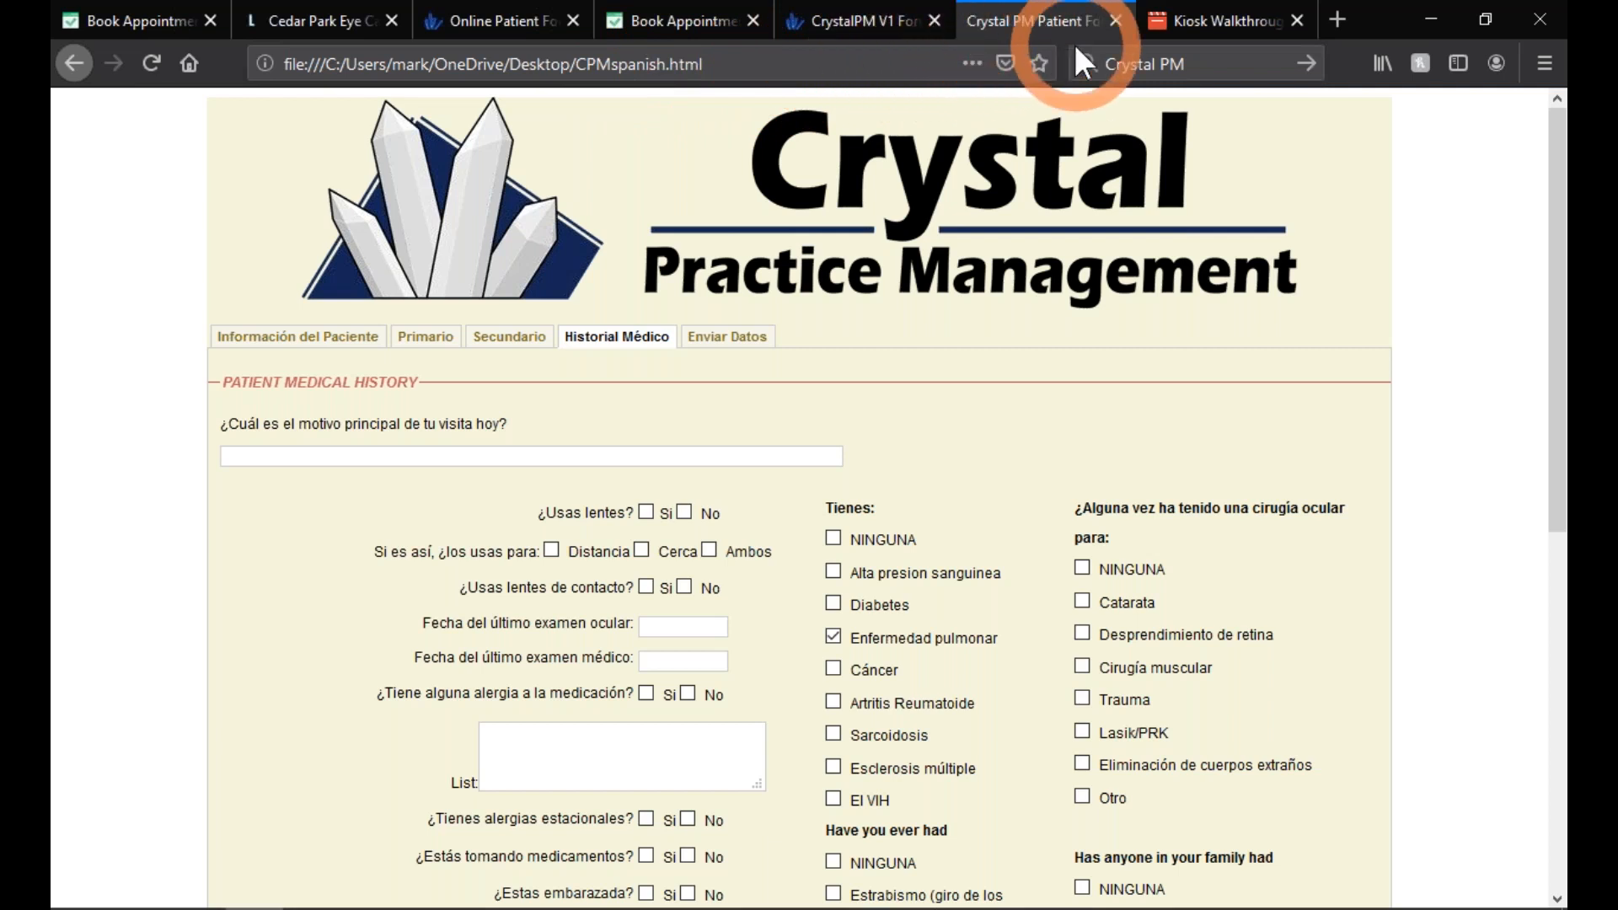
- Play the Kiosk Walkthrough video, skip ahead, and pause at 0:21 on the main menu
click(1176, 17)
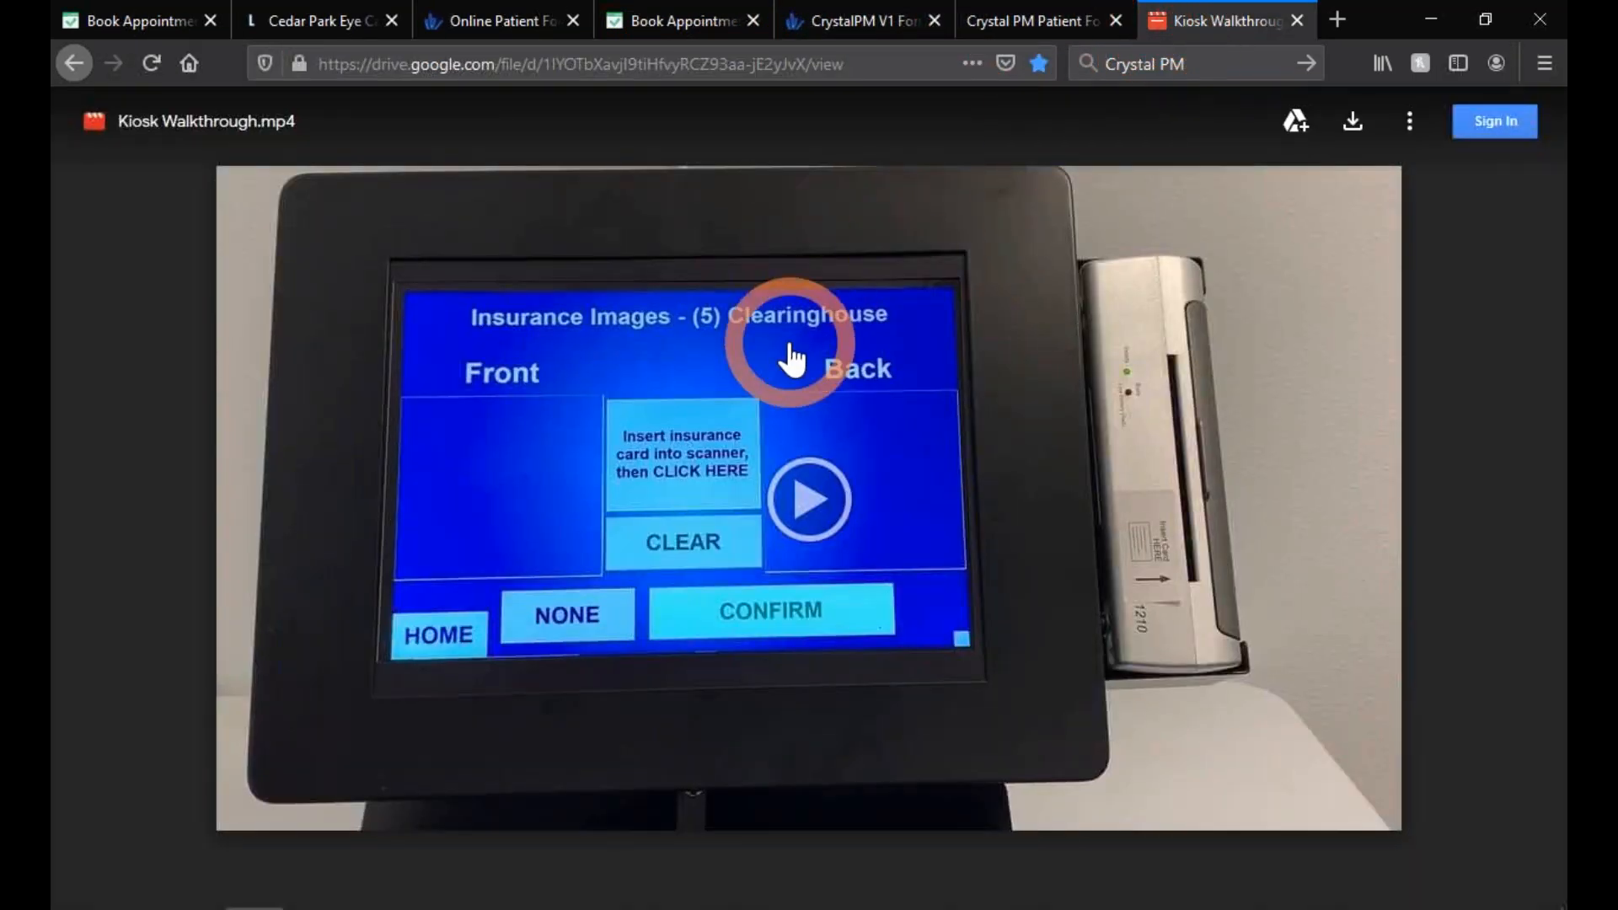
click(804, 497)
click(401, 693)
click(297, 787)
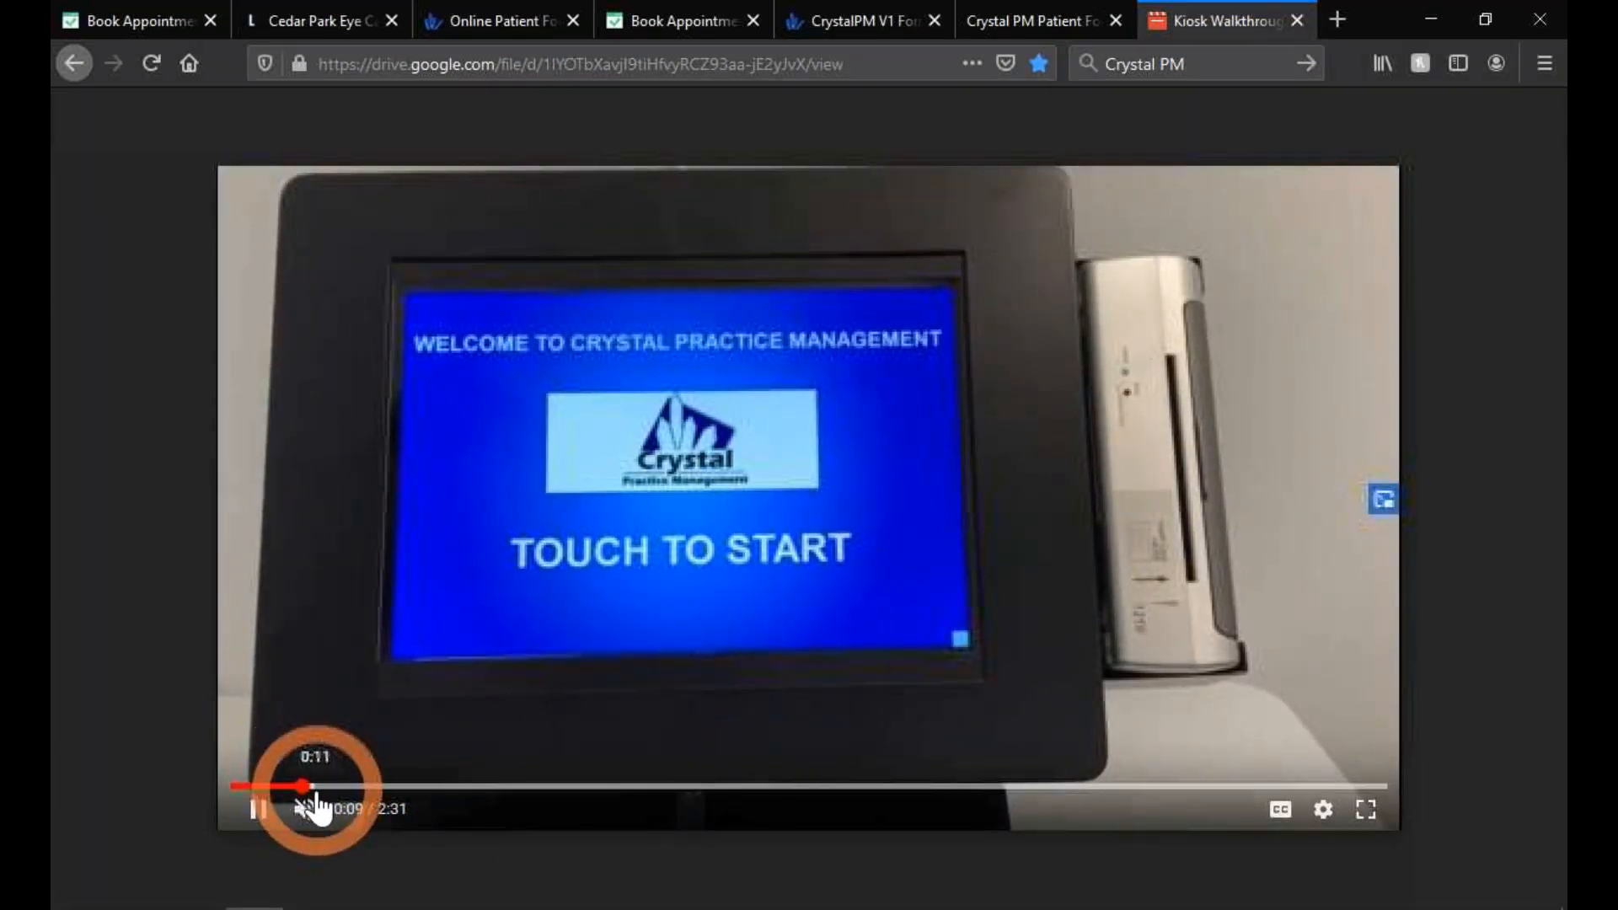
click(258, 813)
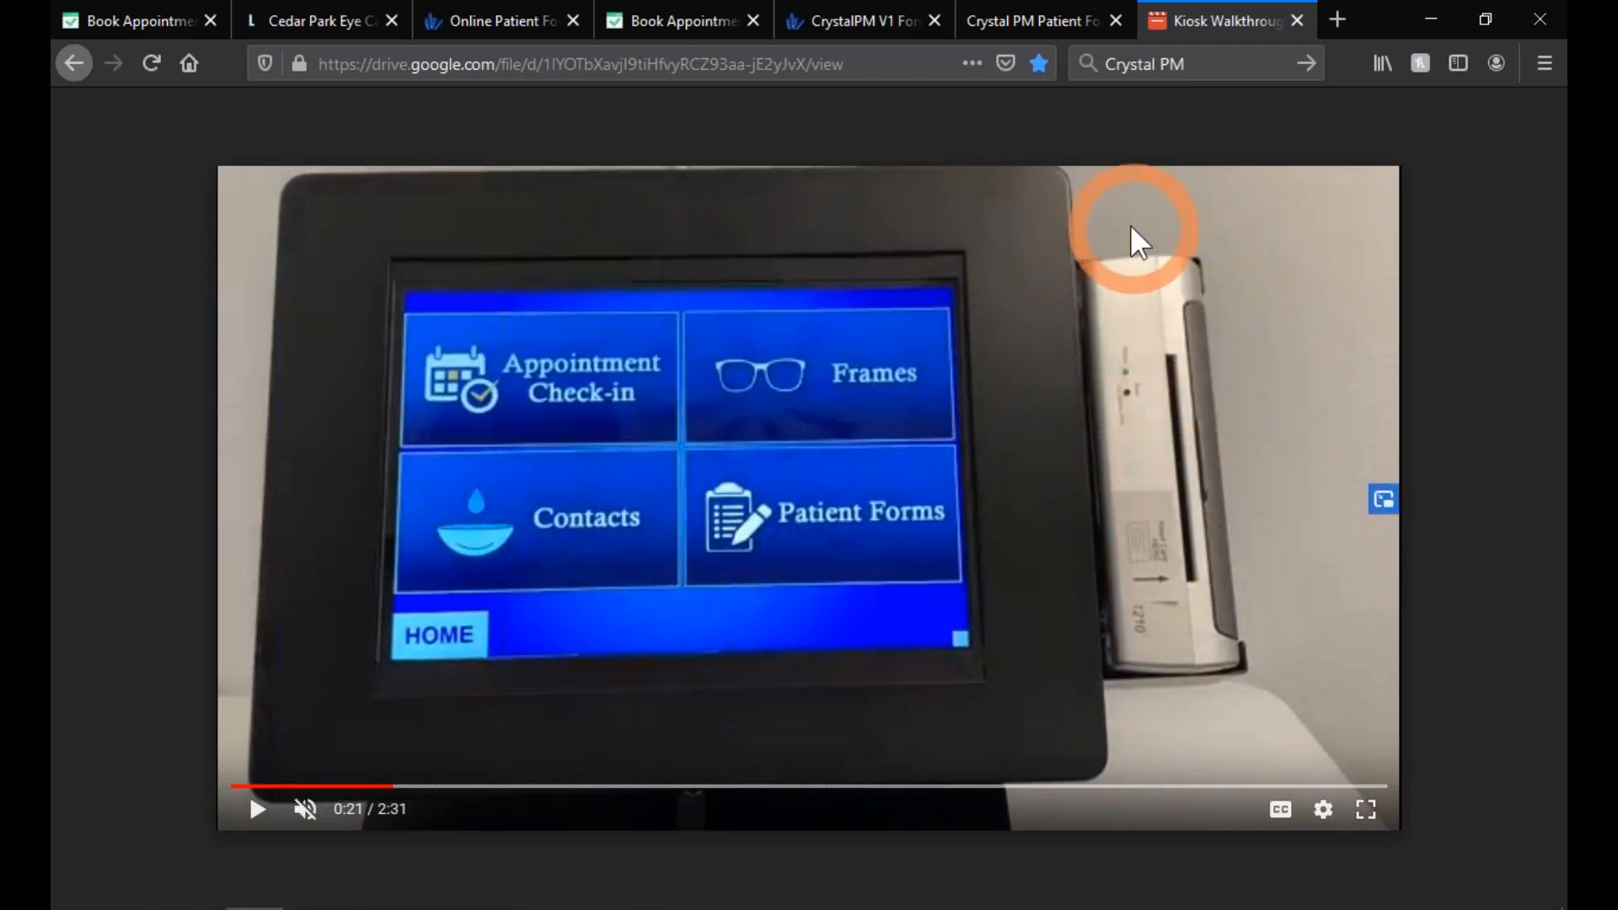
- Load the CrystalPM Signature Capture app page on itunes.apple.com
click(351, 32)
click(380, 60)
text(itunes.apple.com/)
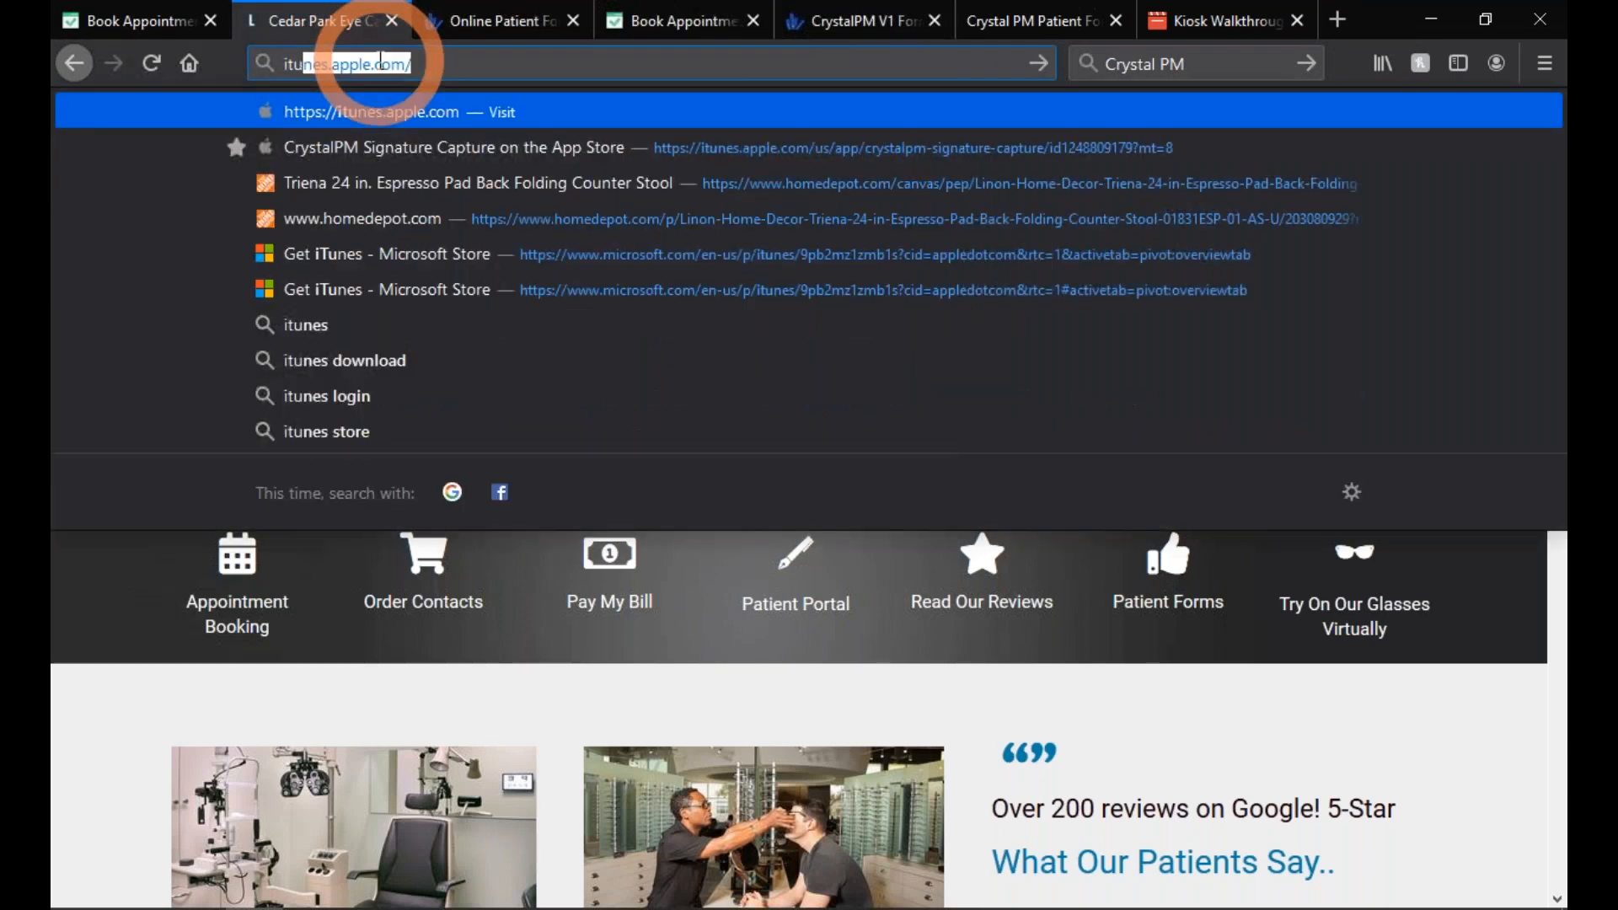
key(Down)
key(Return)
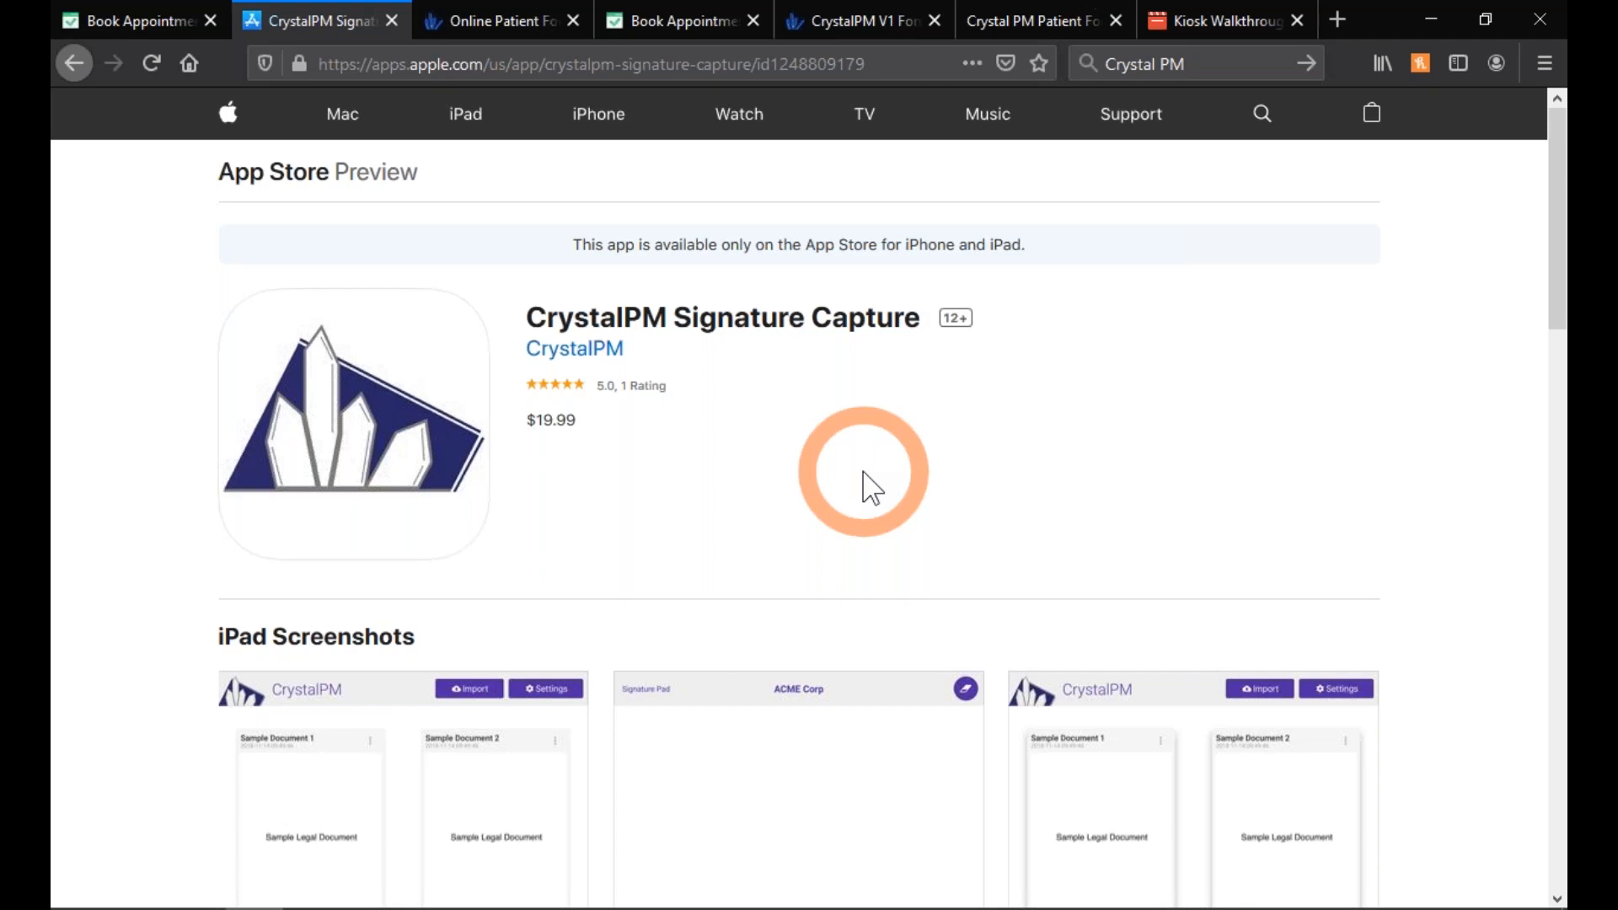
- Scroll through the app's iPad screenshots and return to Crystal PM
scroll(868, 484, down, 5)
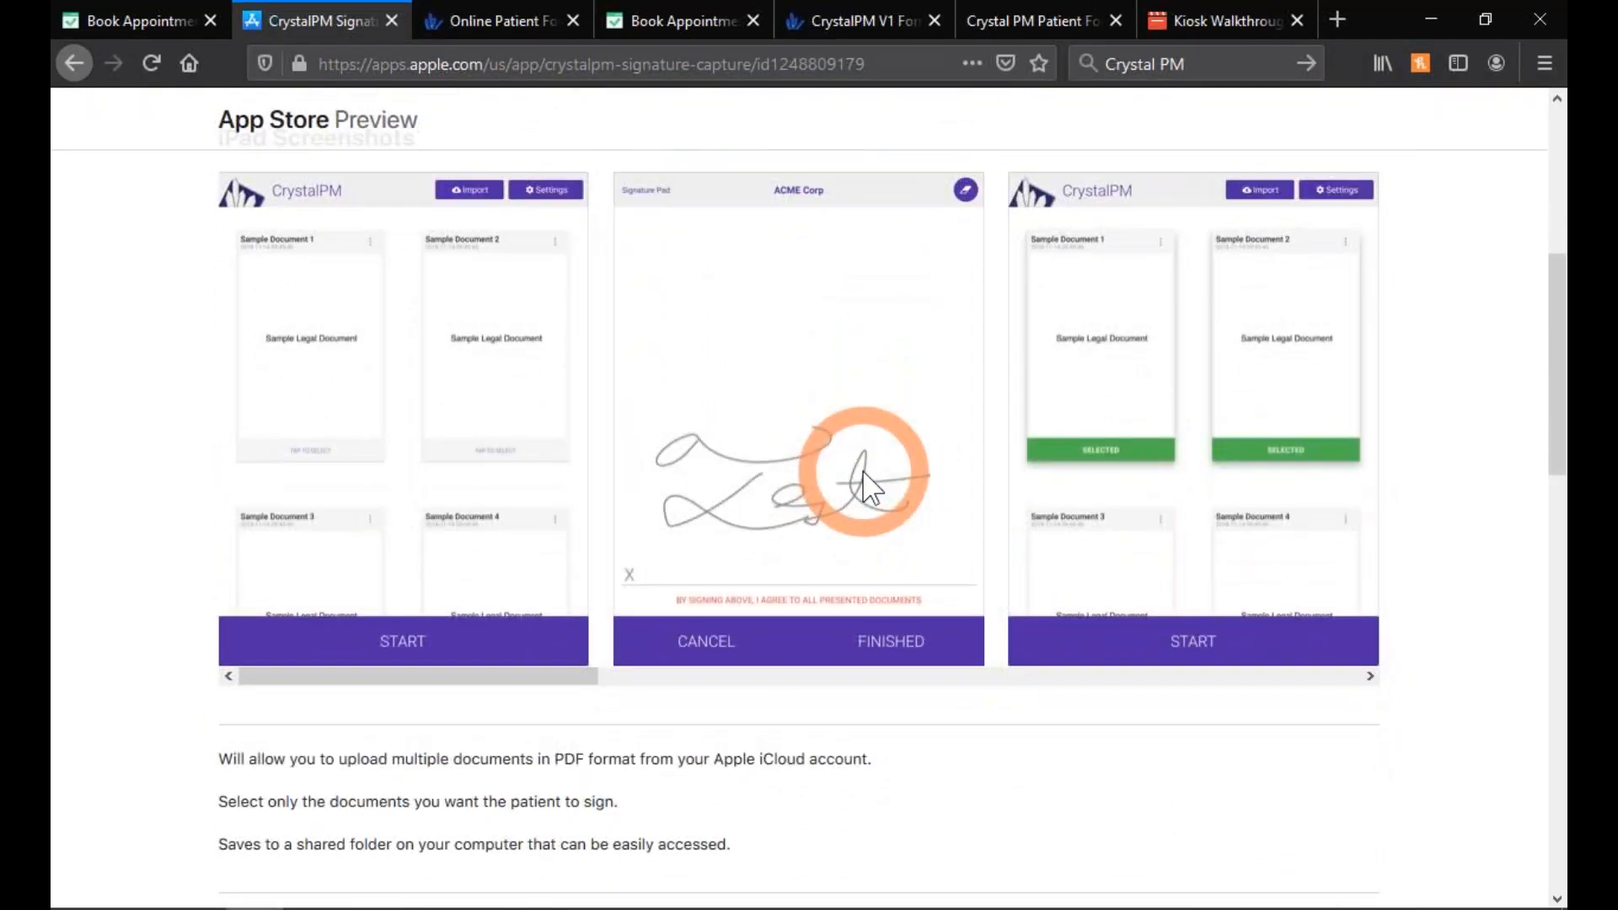
click(823, 679)
mouse_move(823, 679)
mouse_down()
mouse_move(1130, 706)
mouse_move(306, 622)
mouse_up()
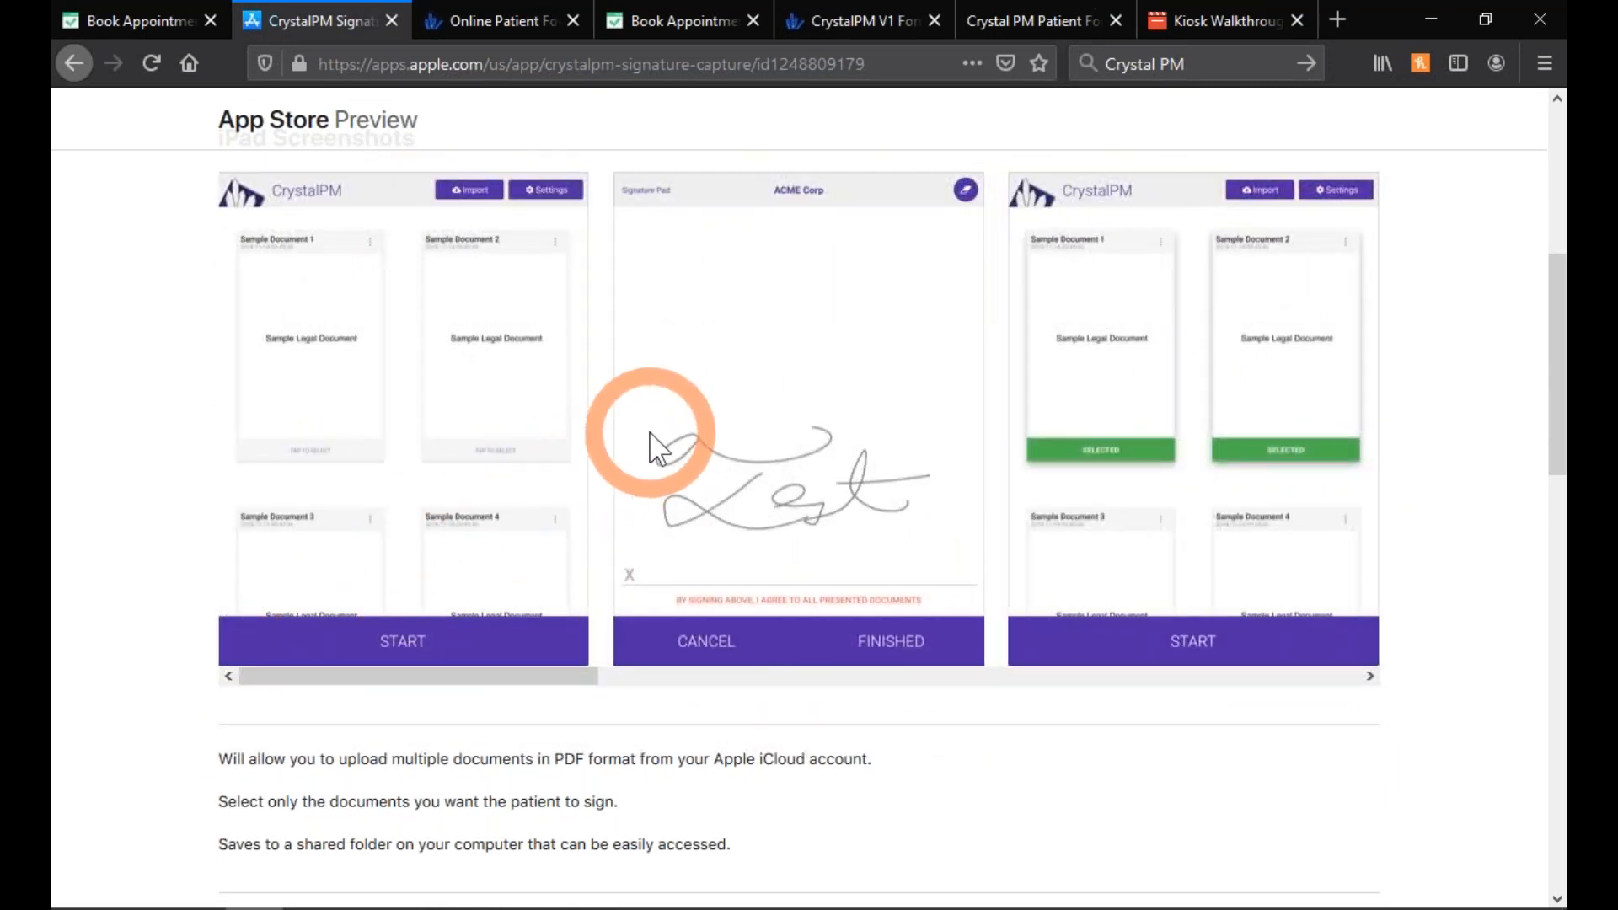
key(alt+Tab)
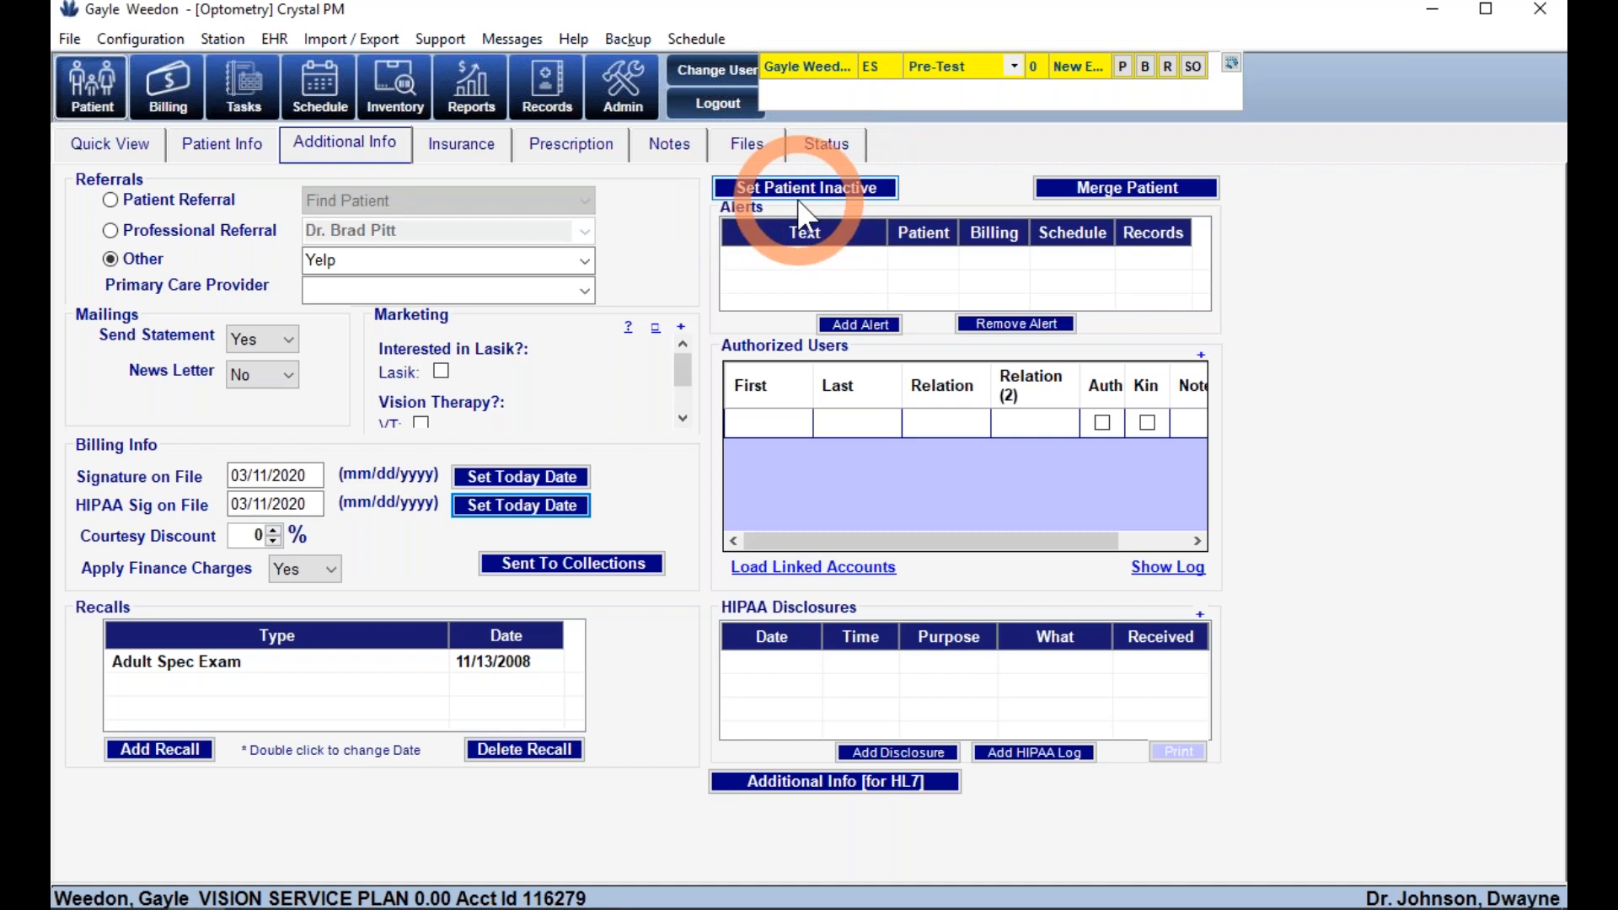
- Cancel the patient merge and load the linked family account as an authorized user
click(1116, 202)
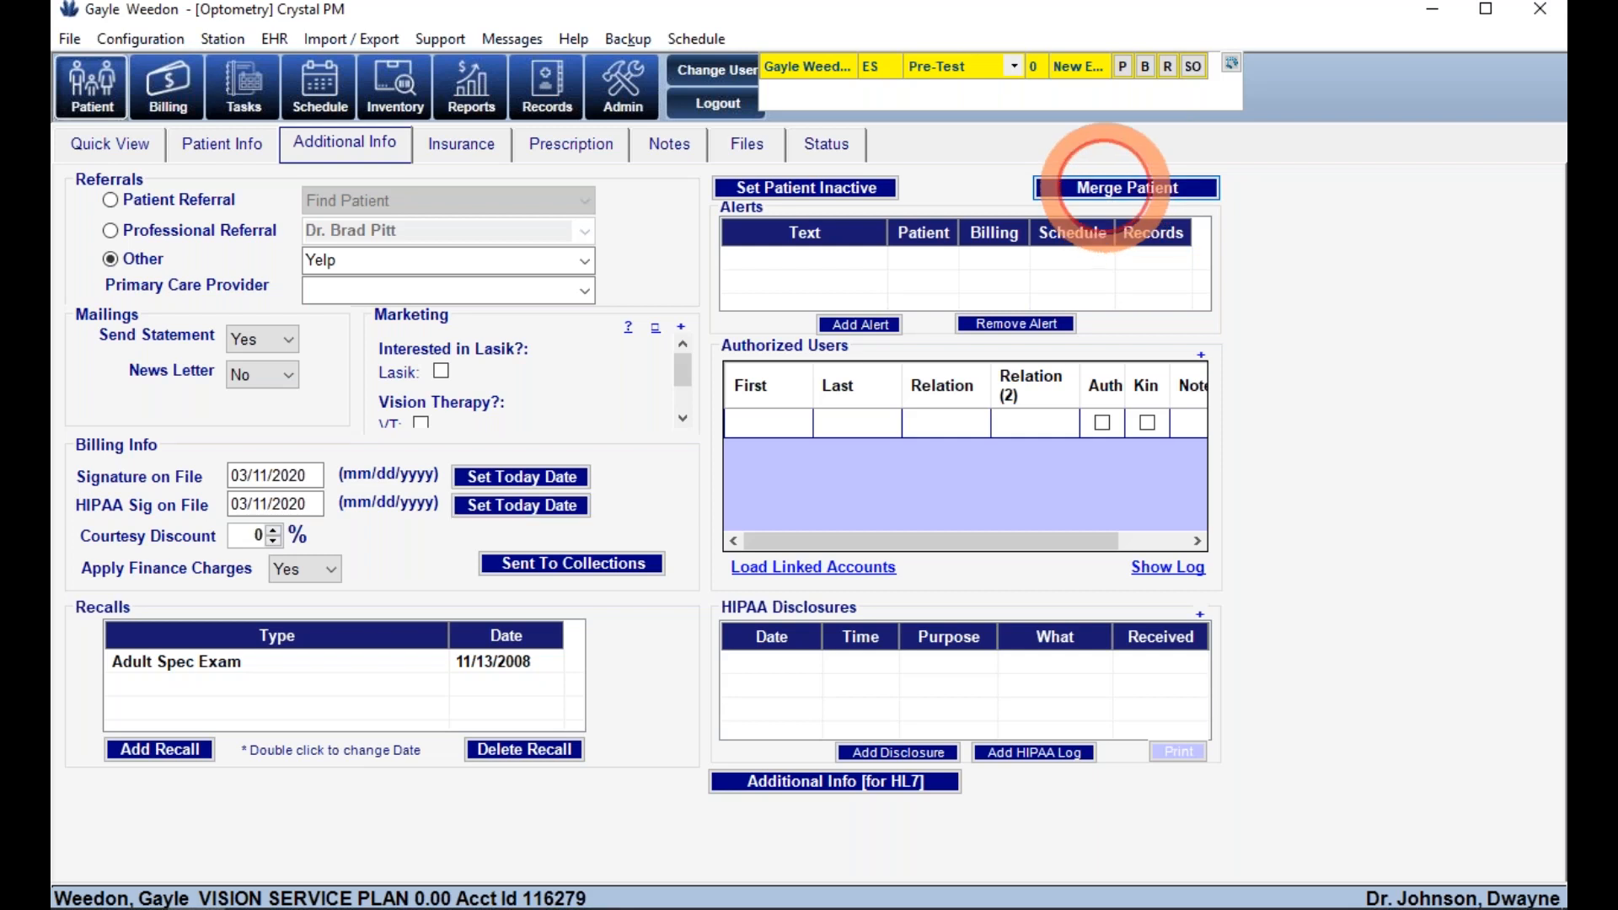
click(713, 482)
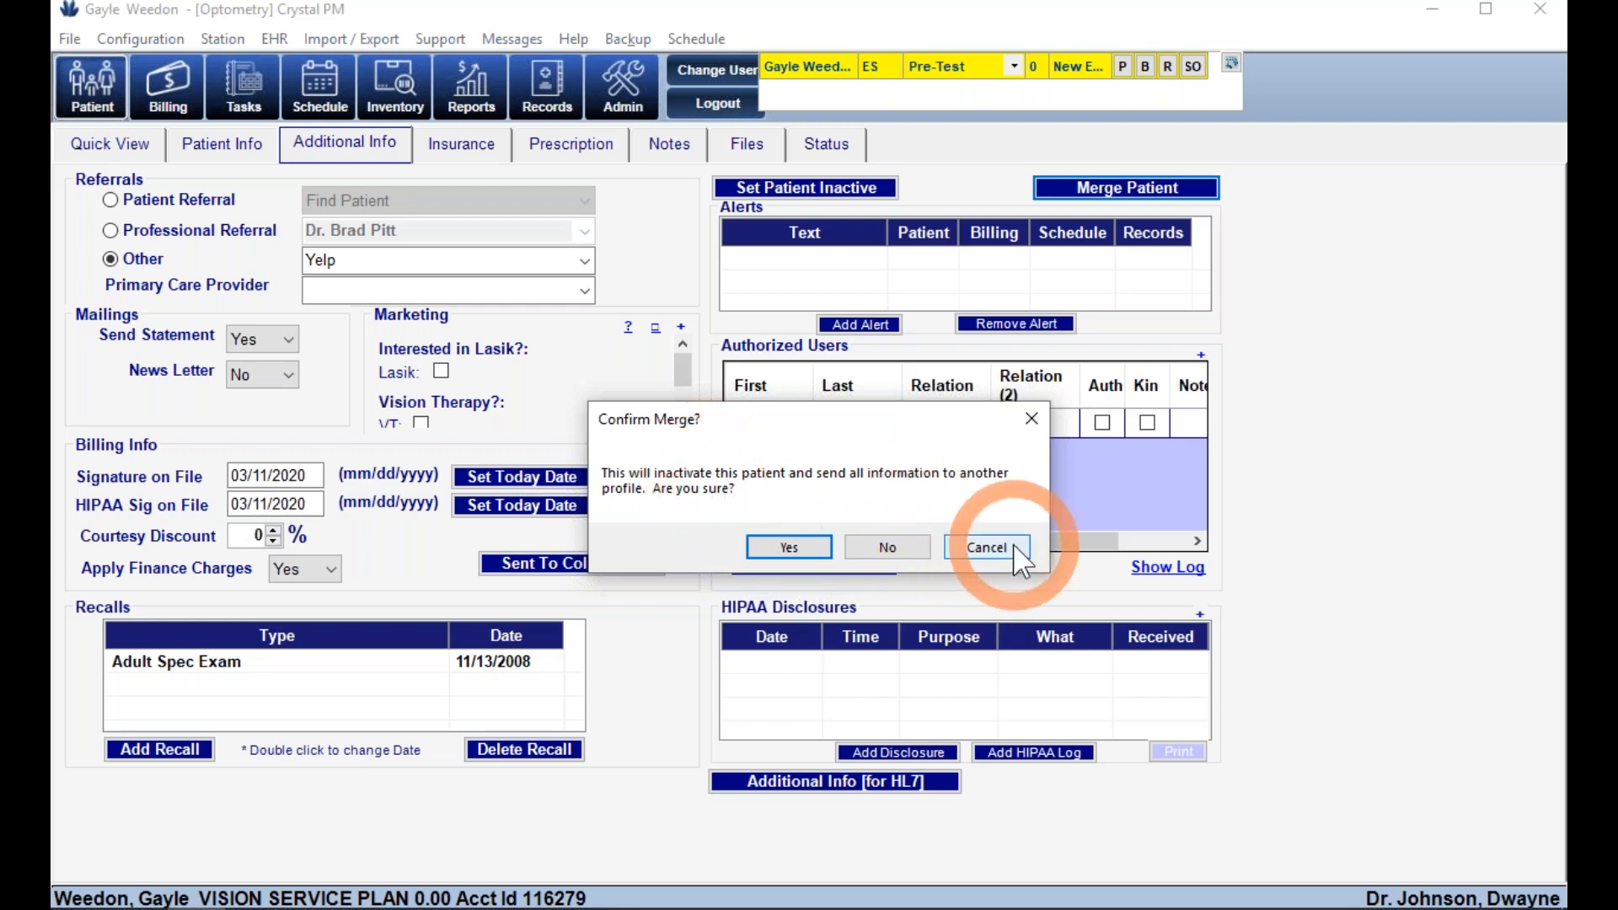
click(986, 547)
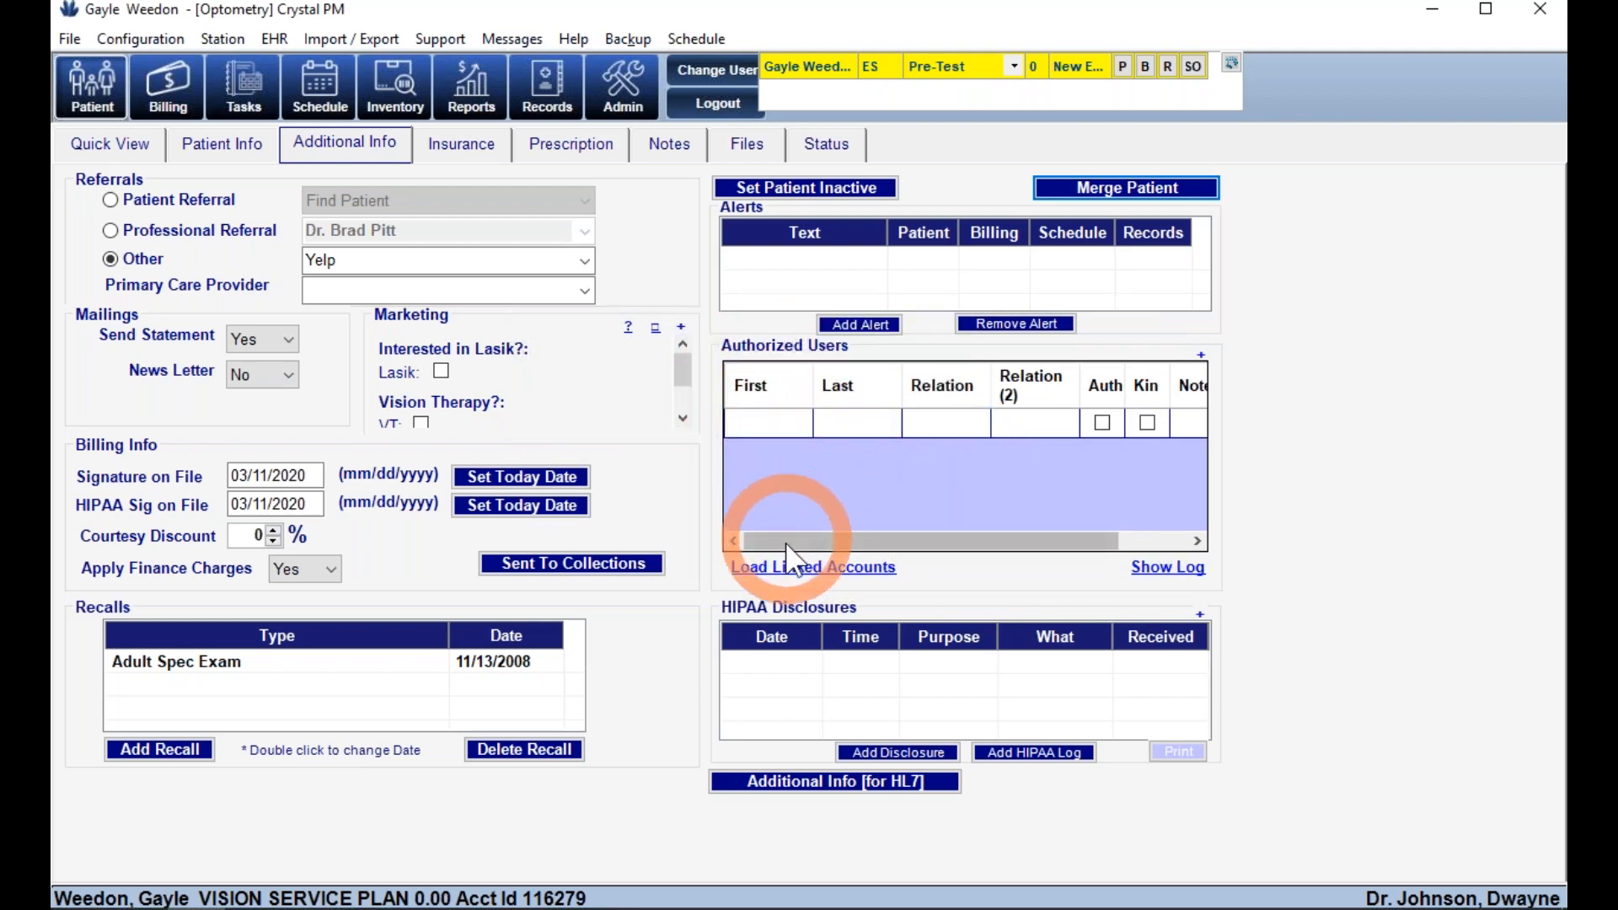
click(788, 563)
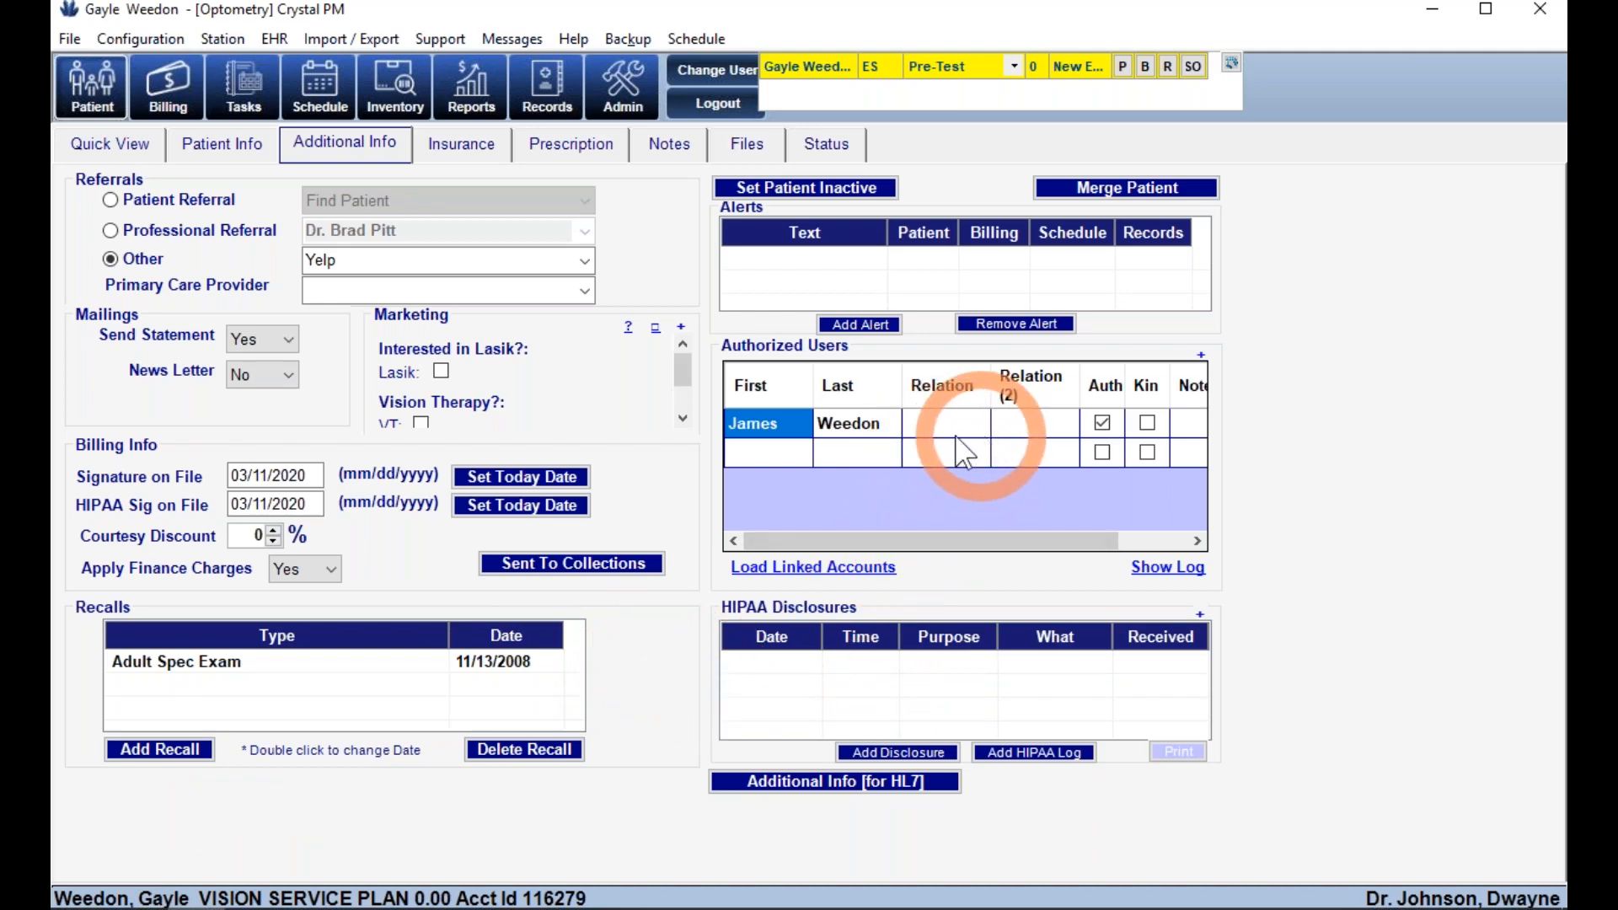
- Save a HIPAA disclosure with purpose Behalf of Patient and Contacts as the information released
click(884, 758)
click(643, 290)
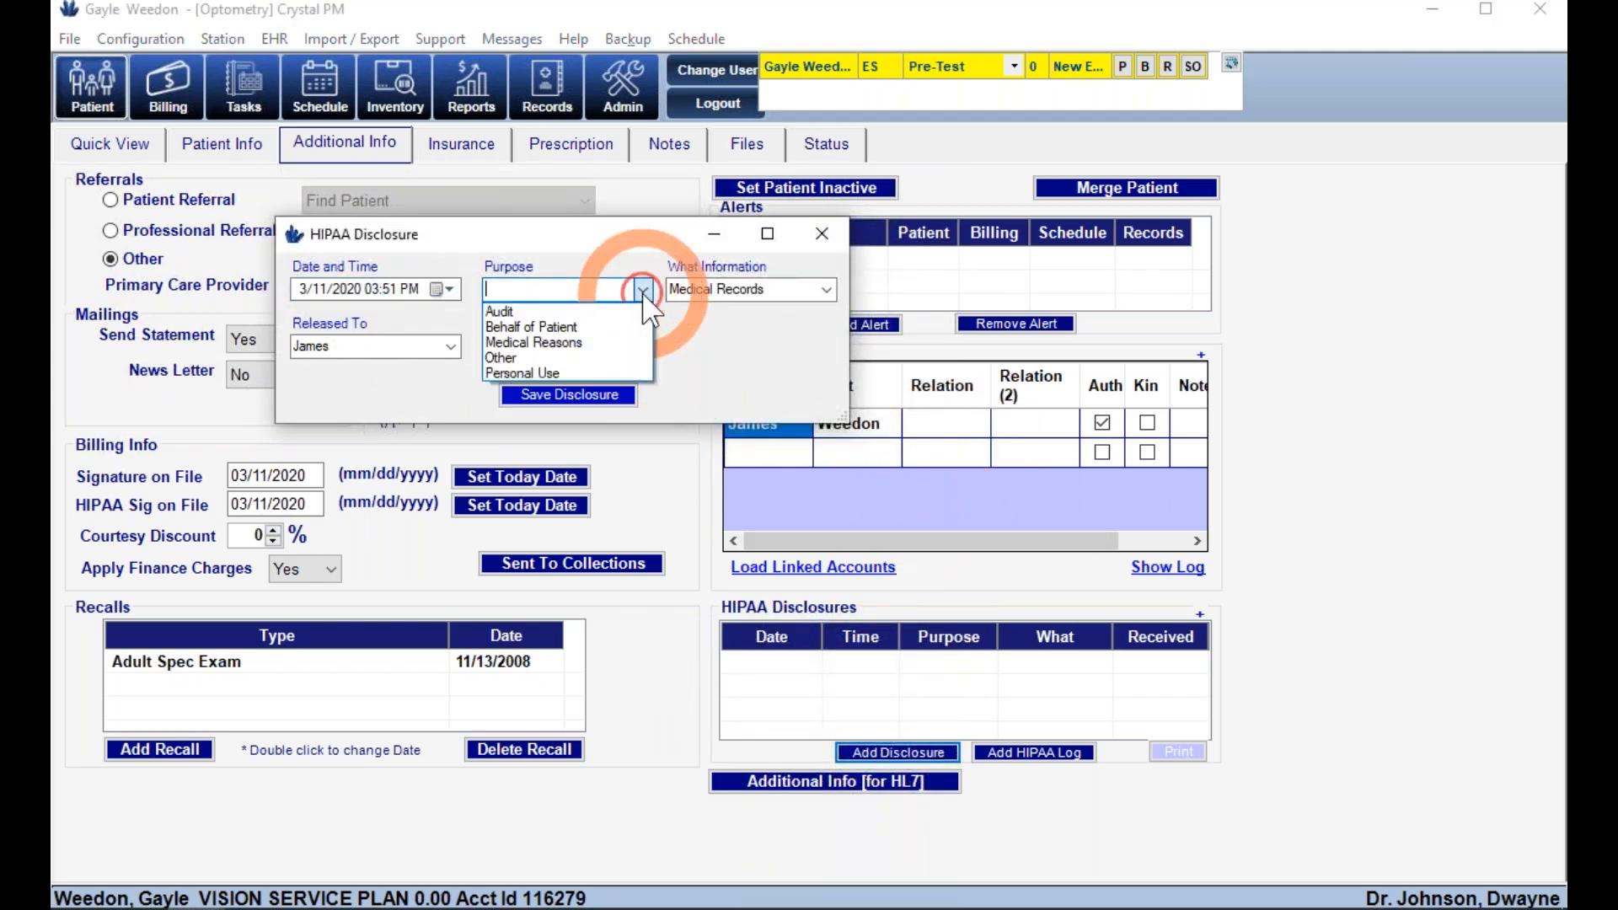
click(539, 327)
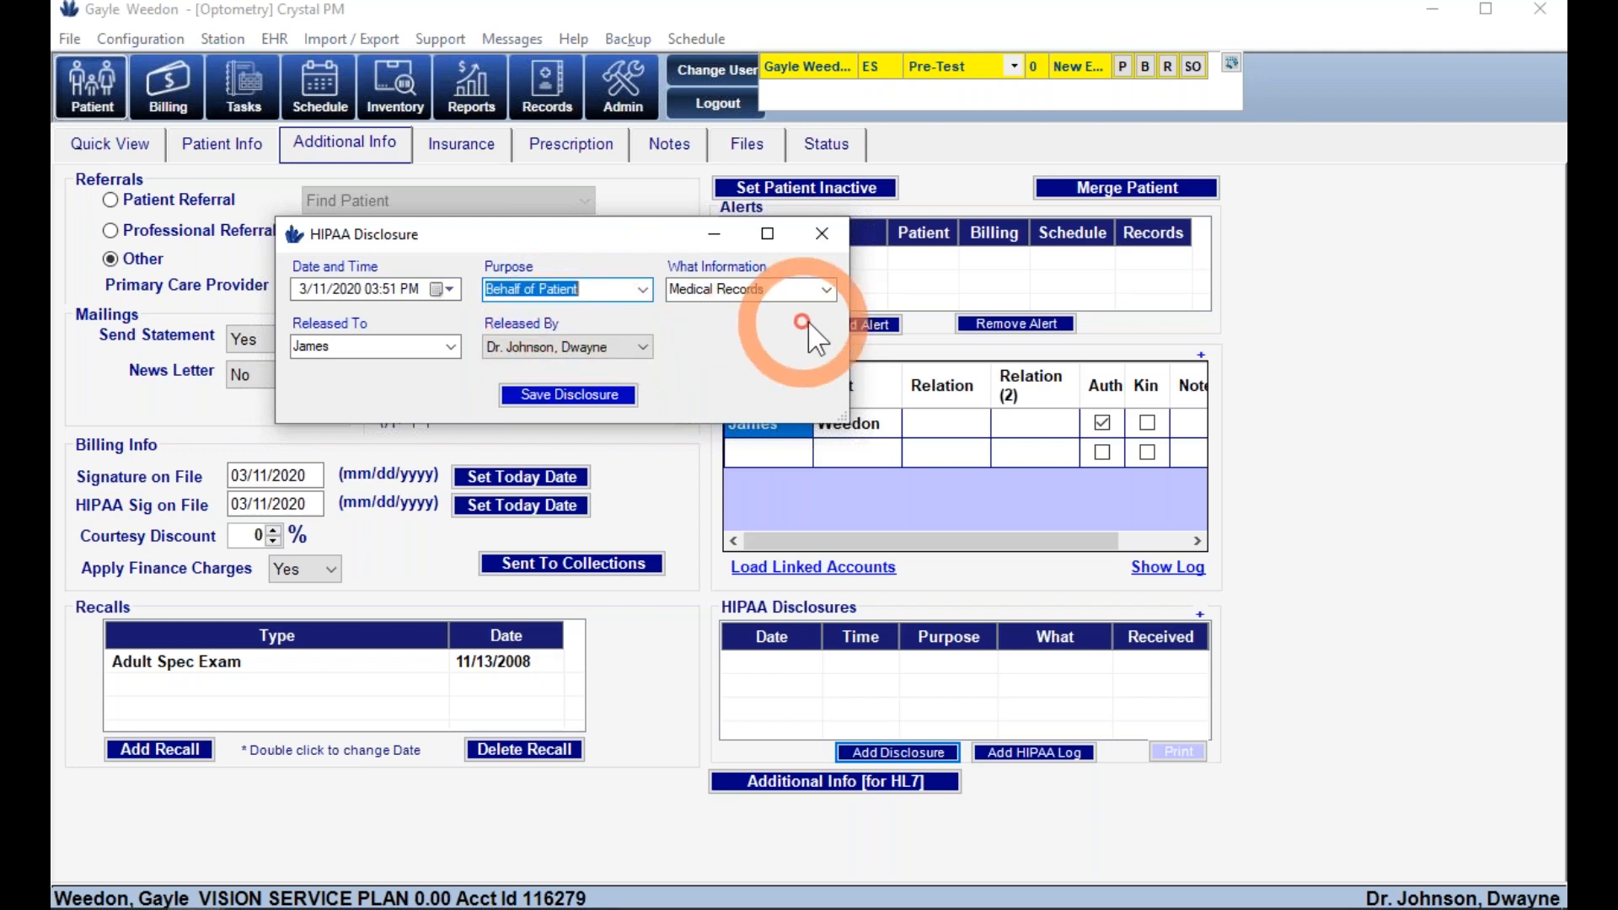
click(826, 290)
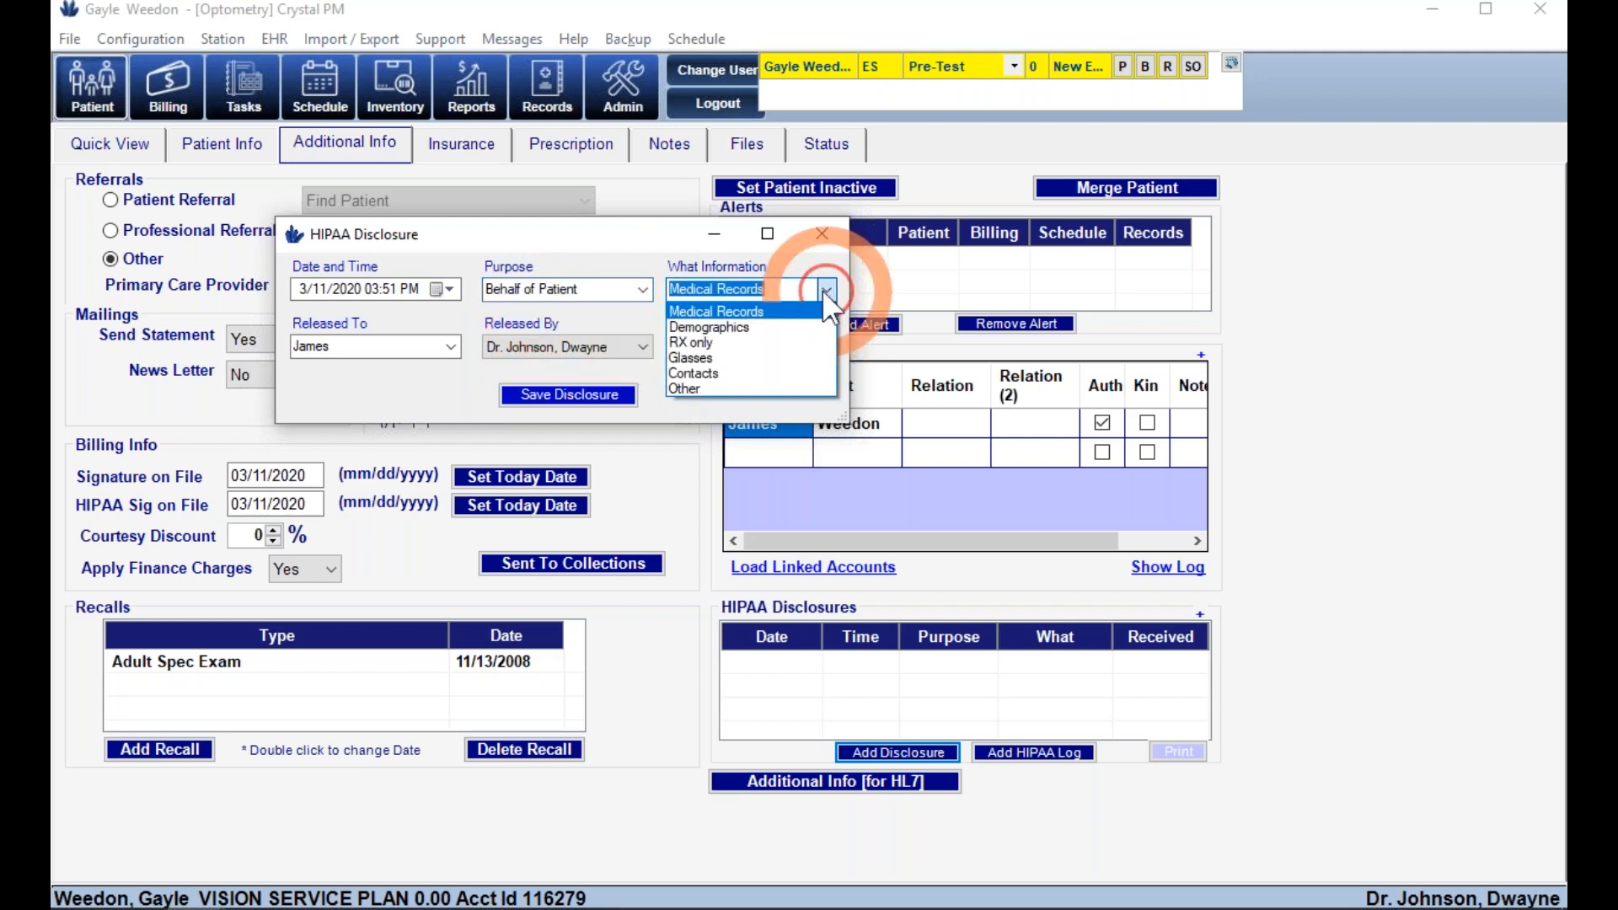
click(733, 374)
click(570, 395)
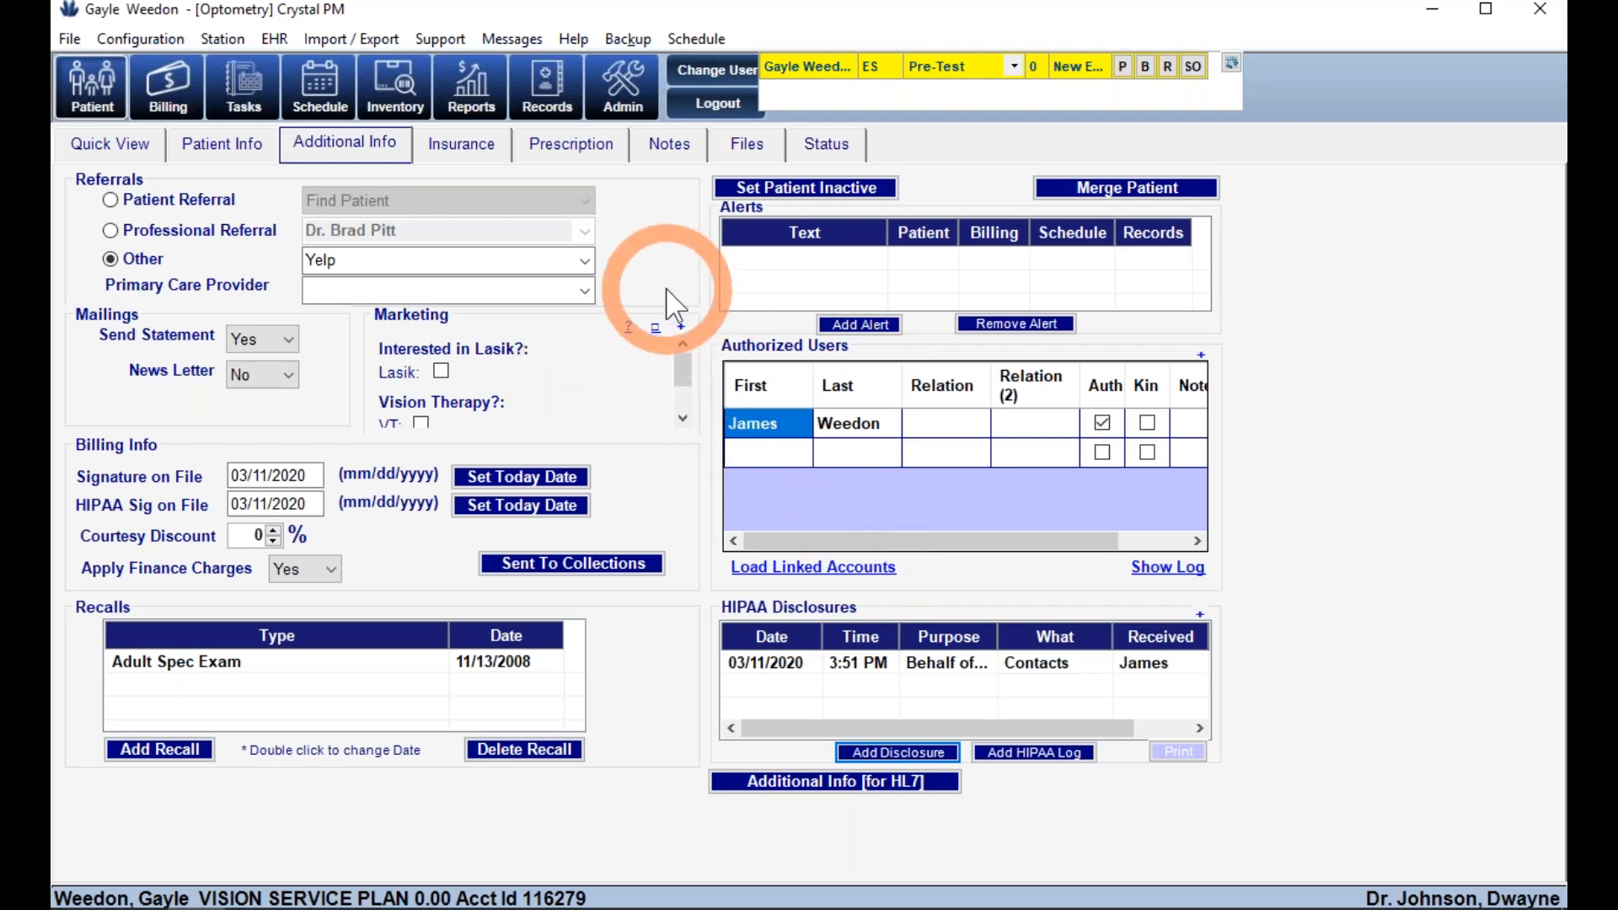
click(470, 149)
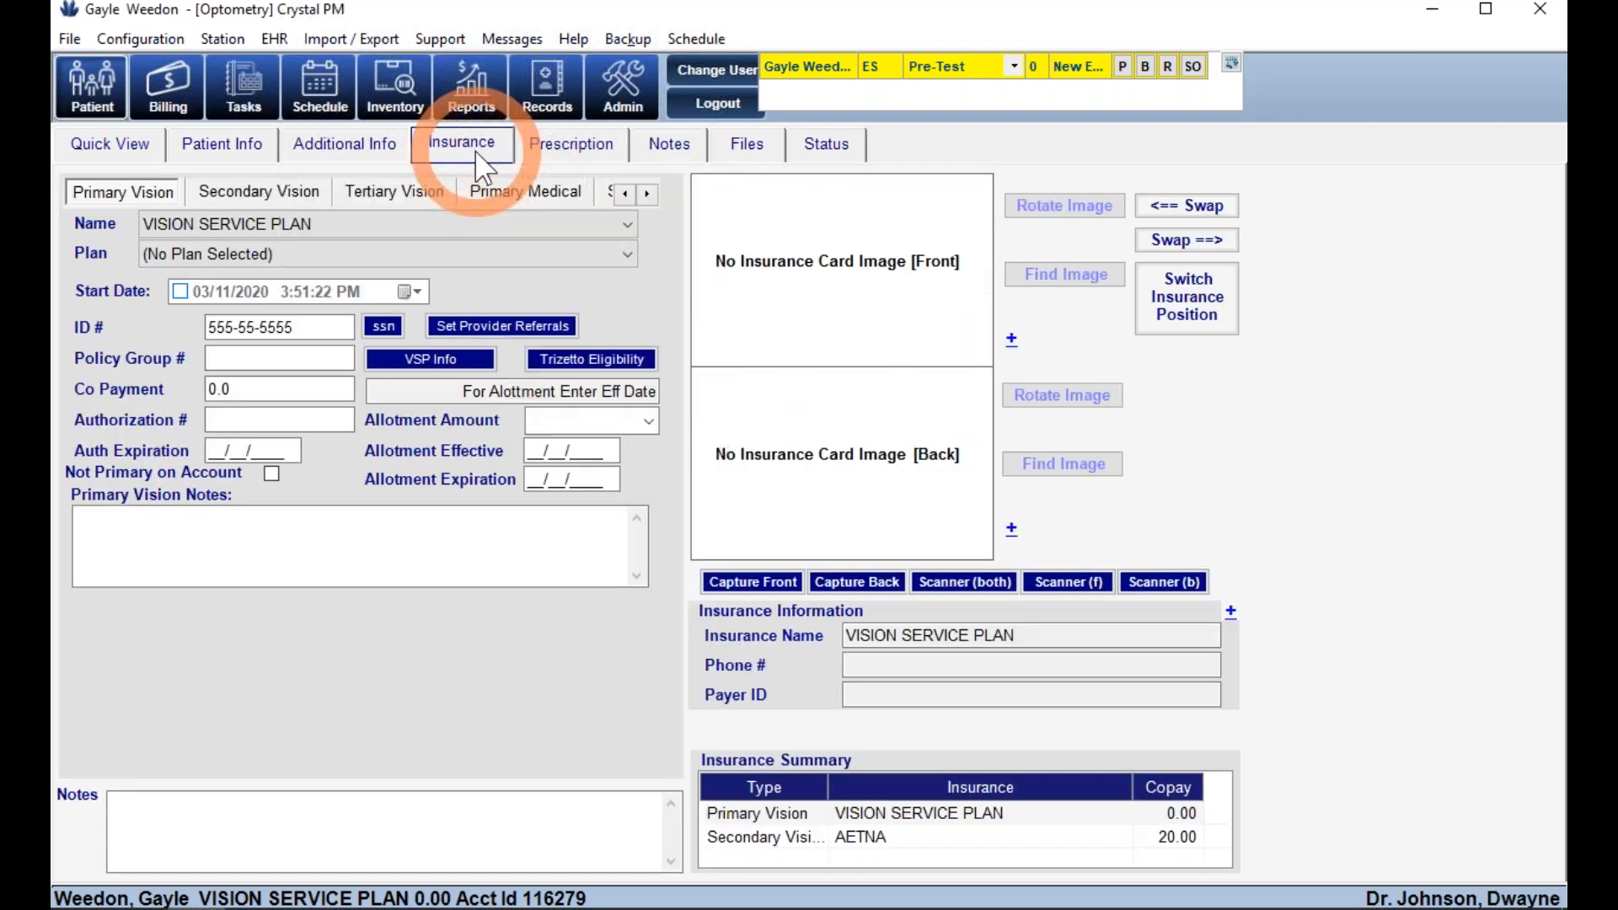
- Browse the secondary, tertiary and primary vision insurance entries
click(257, 192)
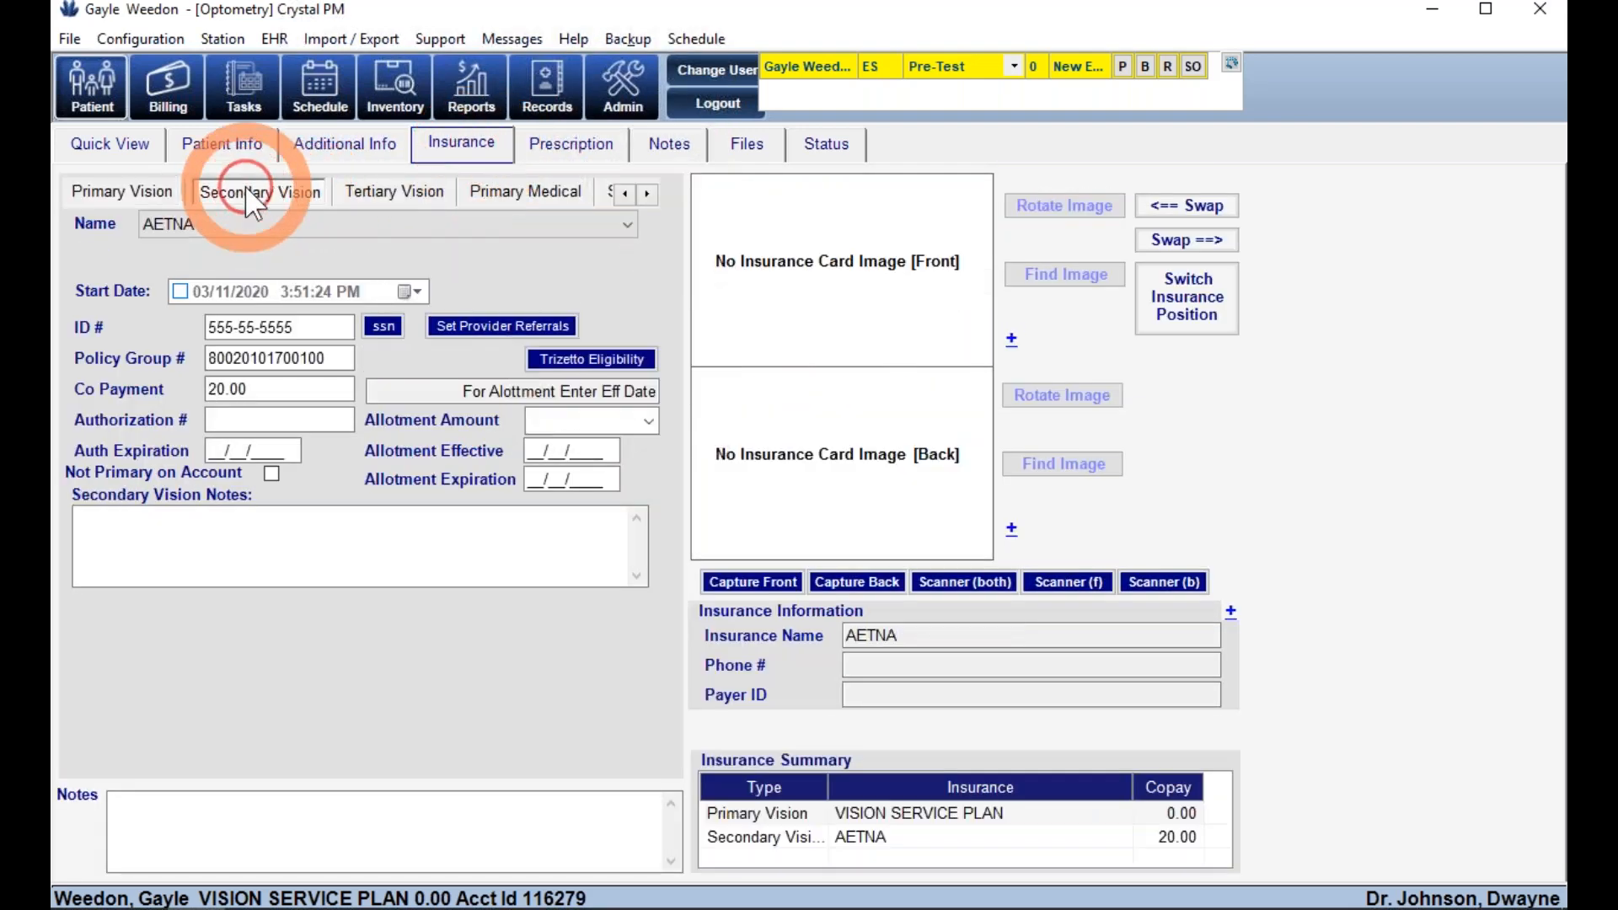
click(392, 192)
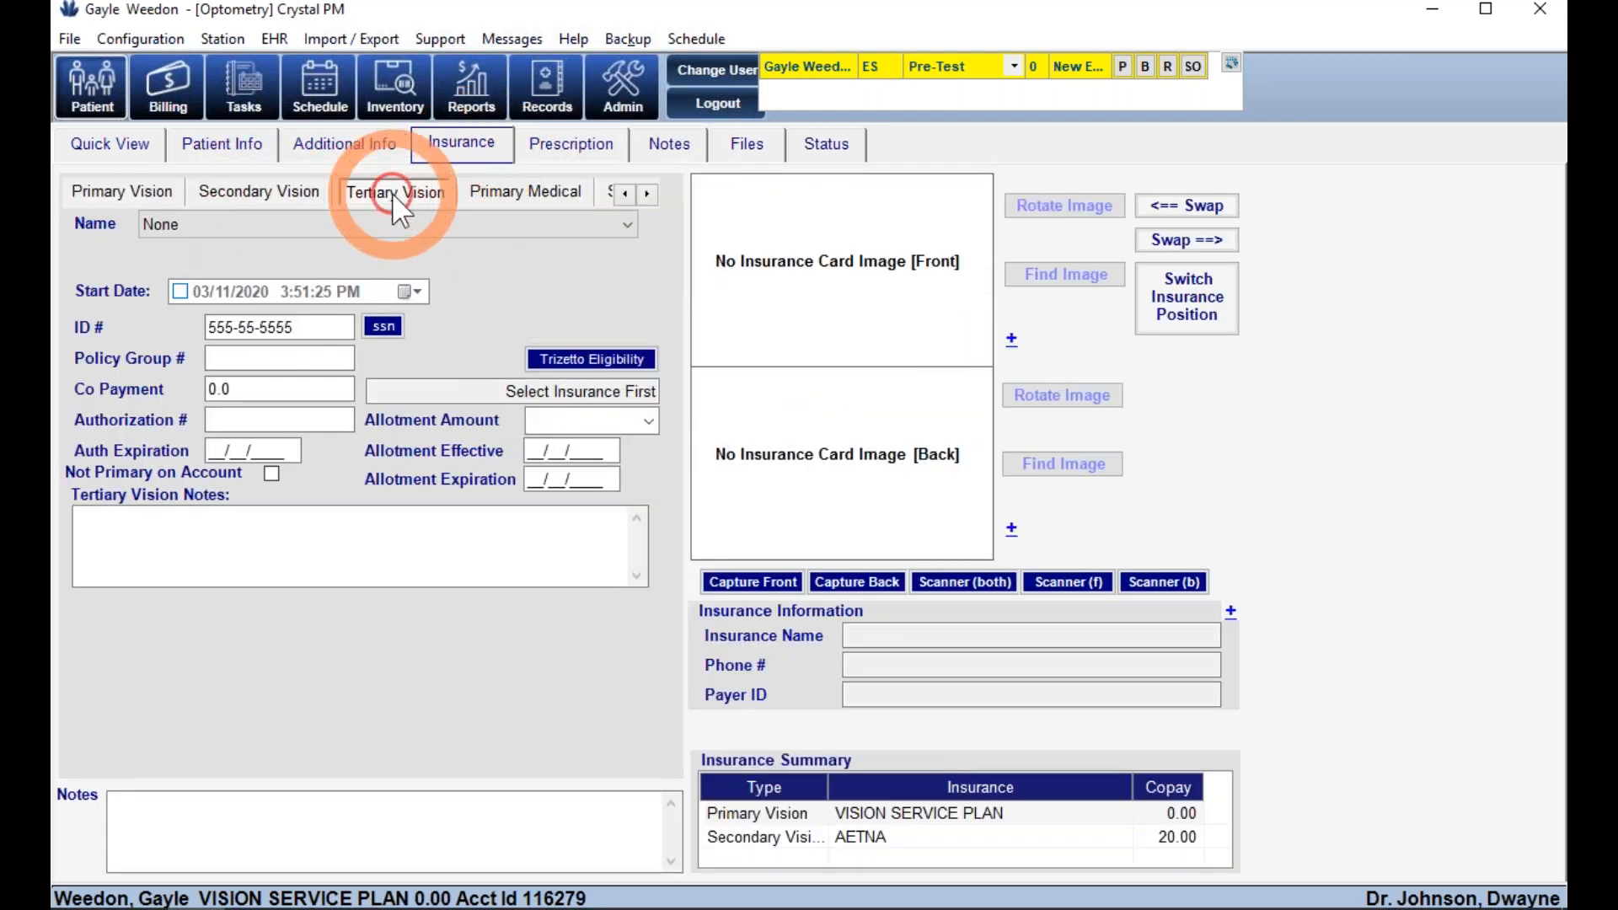
click(650, 194)
click(650, 194)
click(625, 193)
click(625, 194)
click(149, 201)
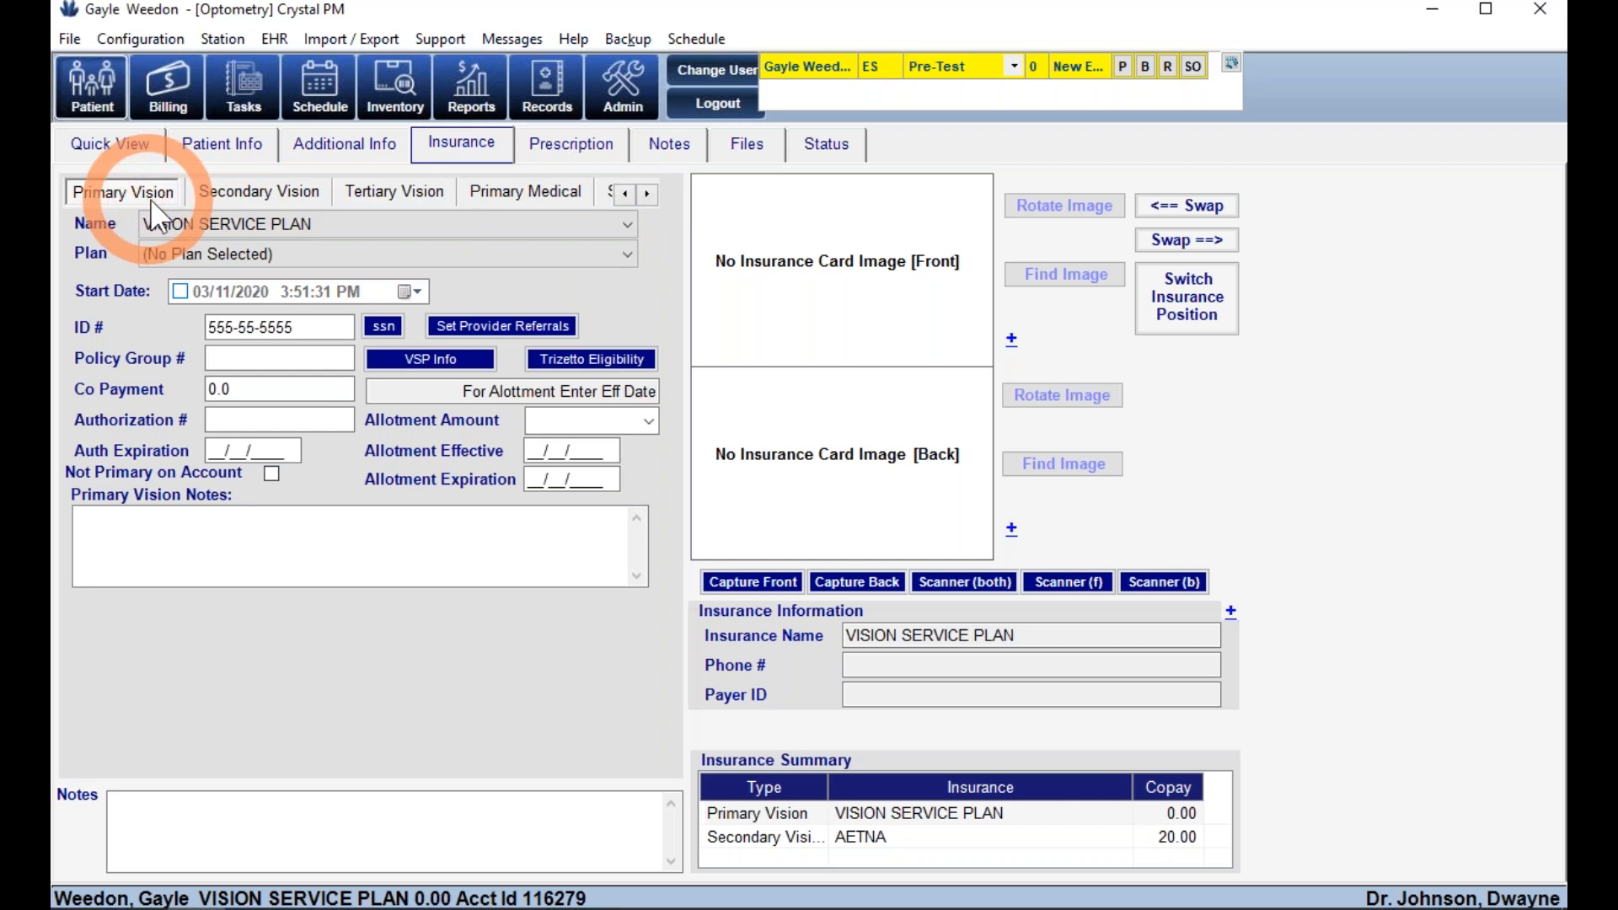
- Review the VSP plan's eligibility and authorization details, then close the VSP window
click(434, 362)
click(432, 356)
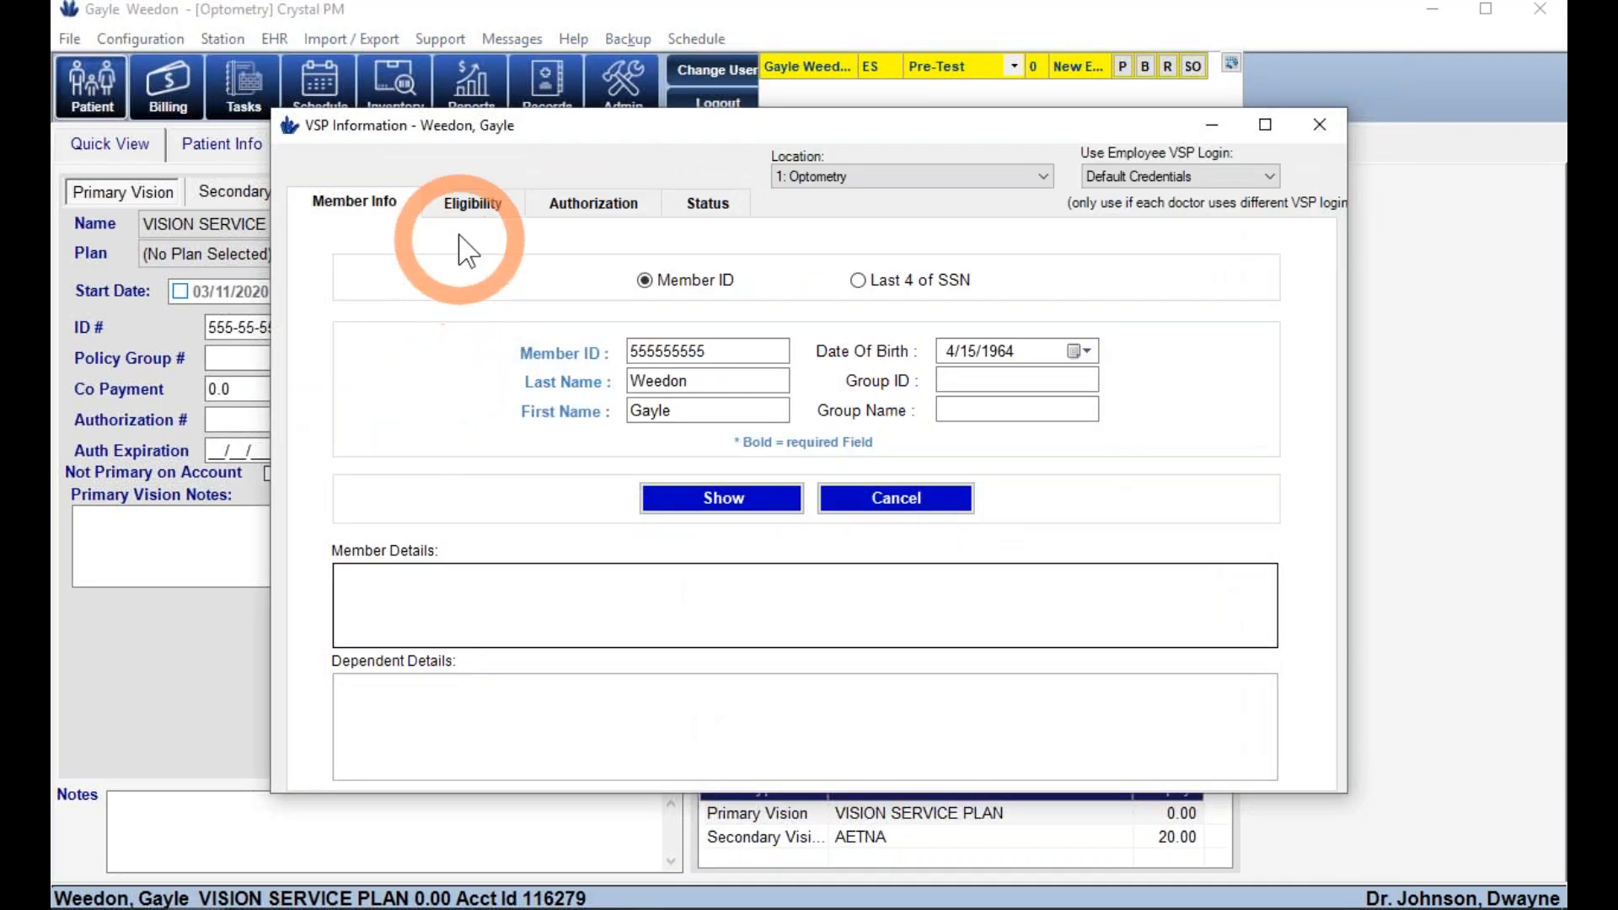
click(465, 207)
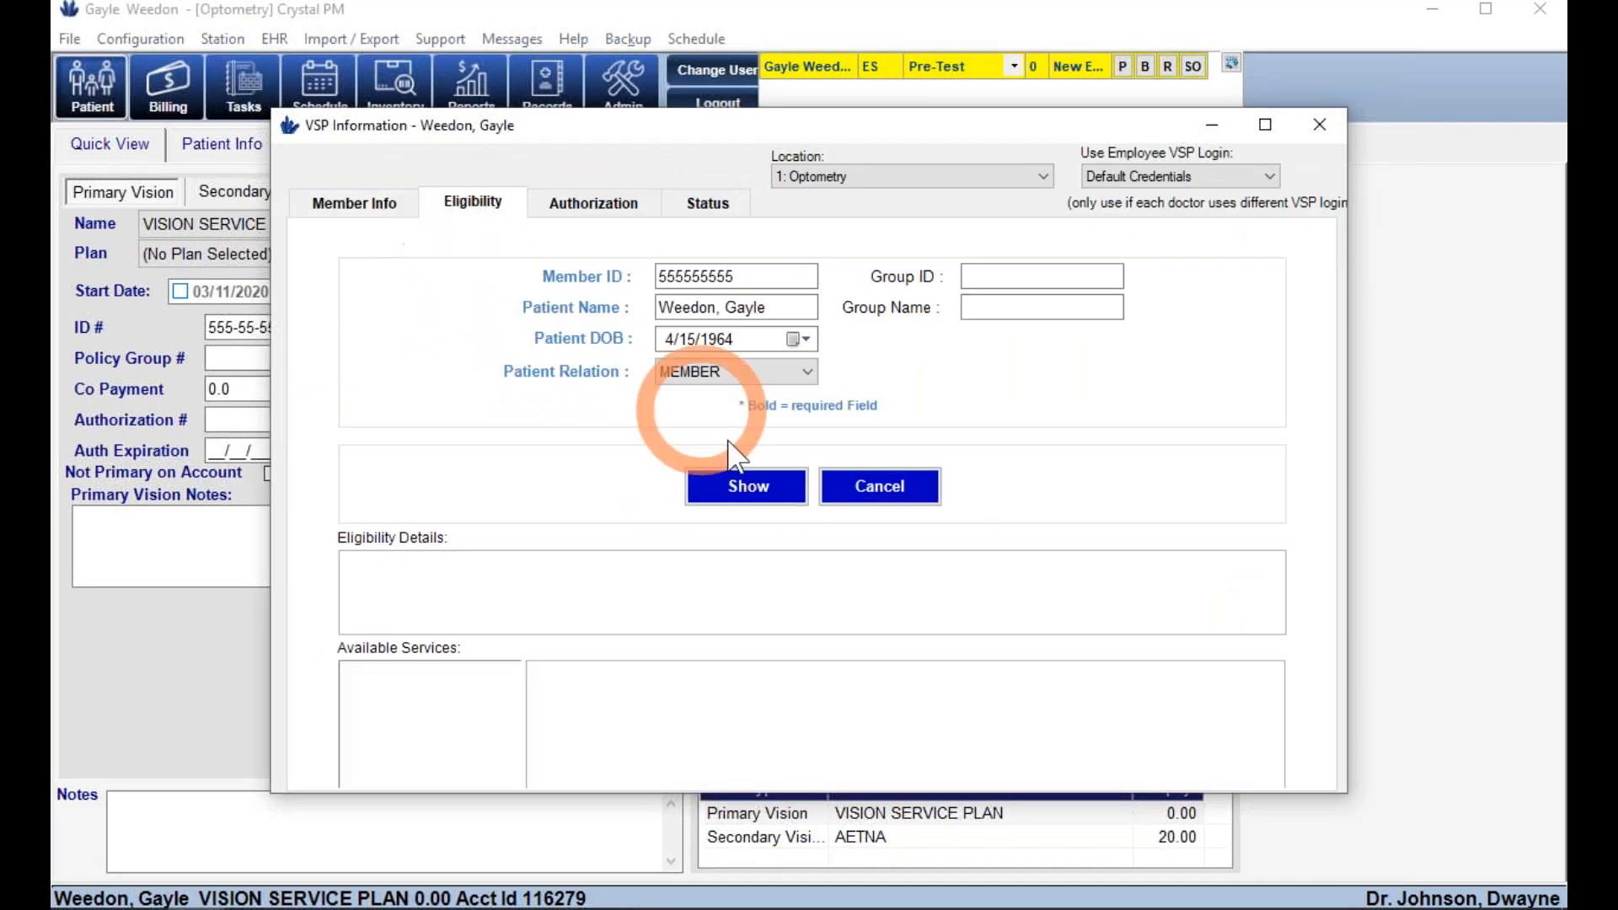
click(593, 202)
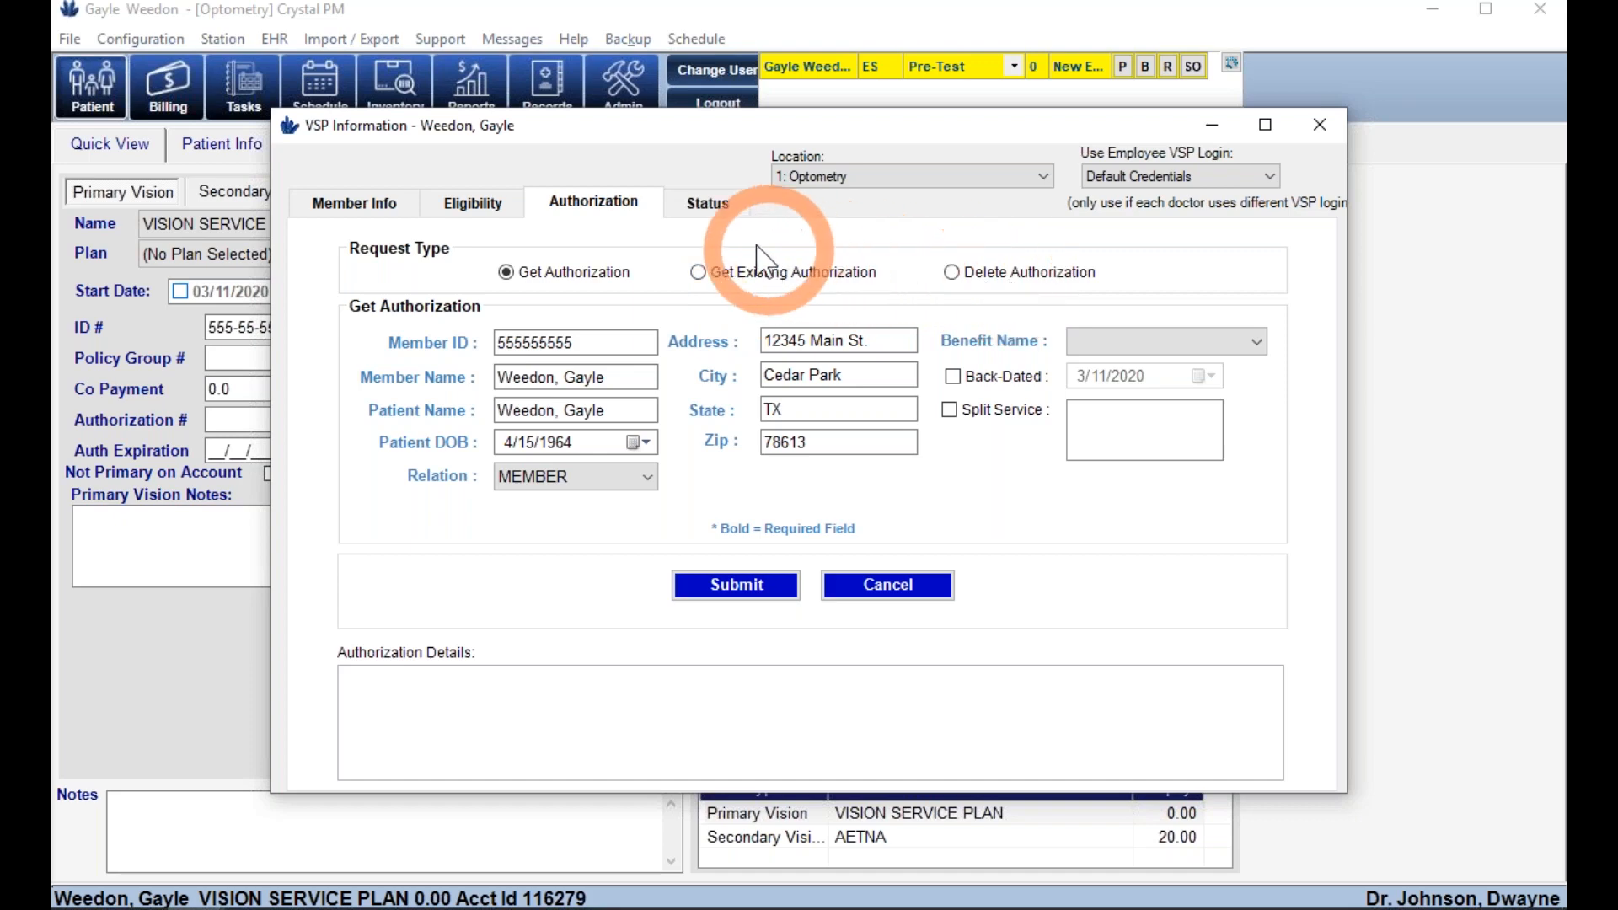
click(706, 211)
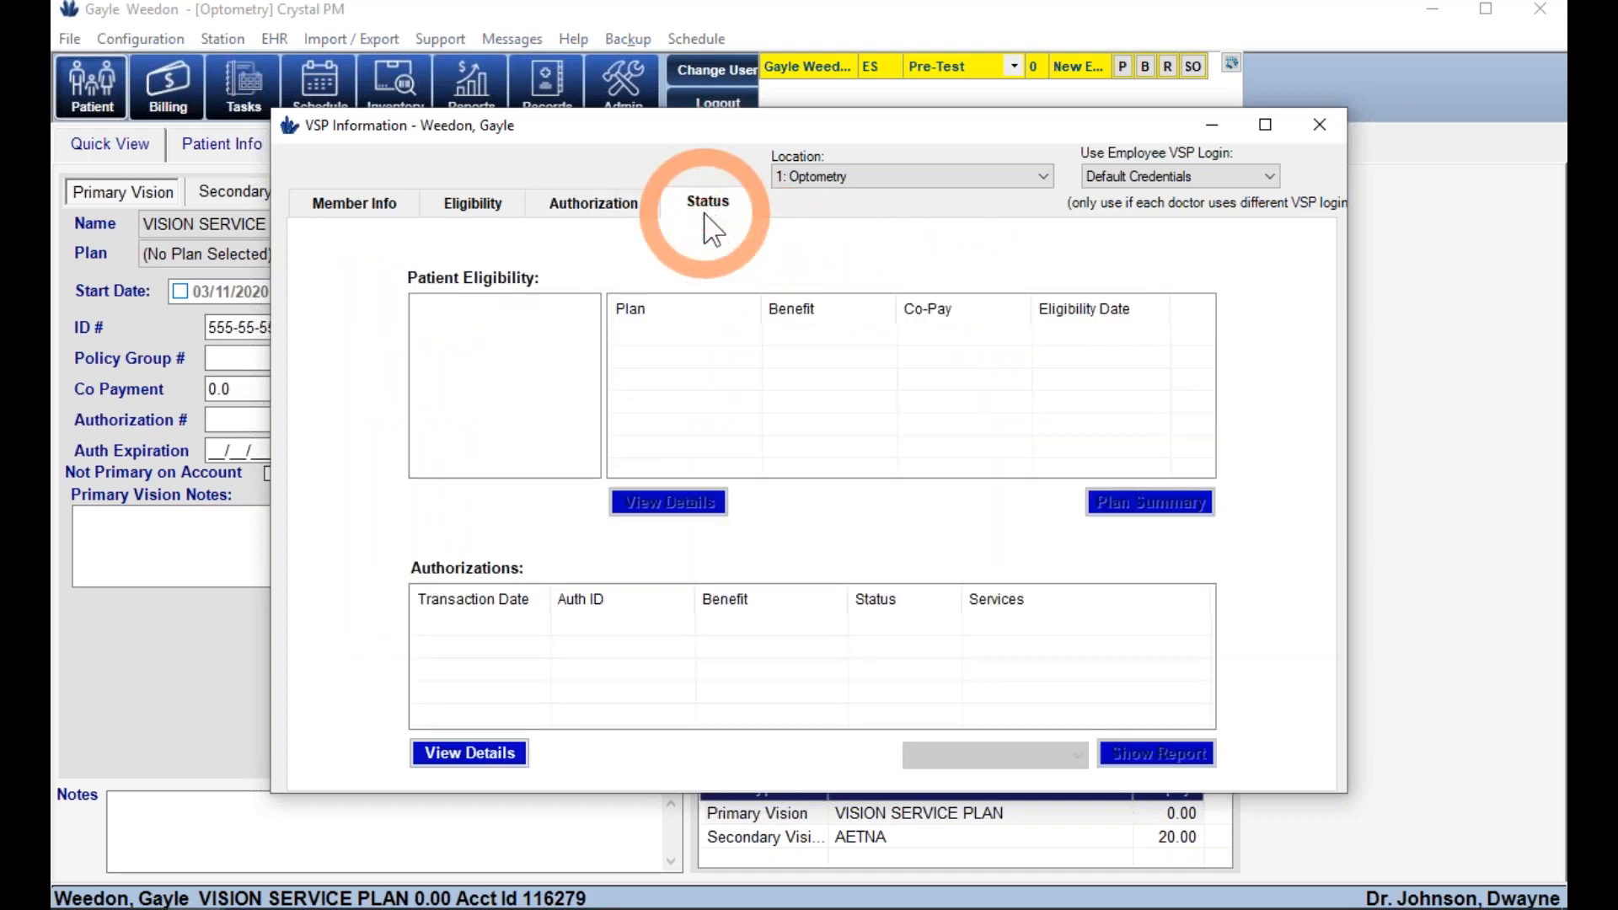
click(1320, 124)
- Set AETNA as the primary medical insurer with a 20 co-payment
click(500, 195)
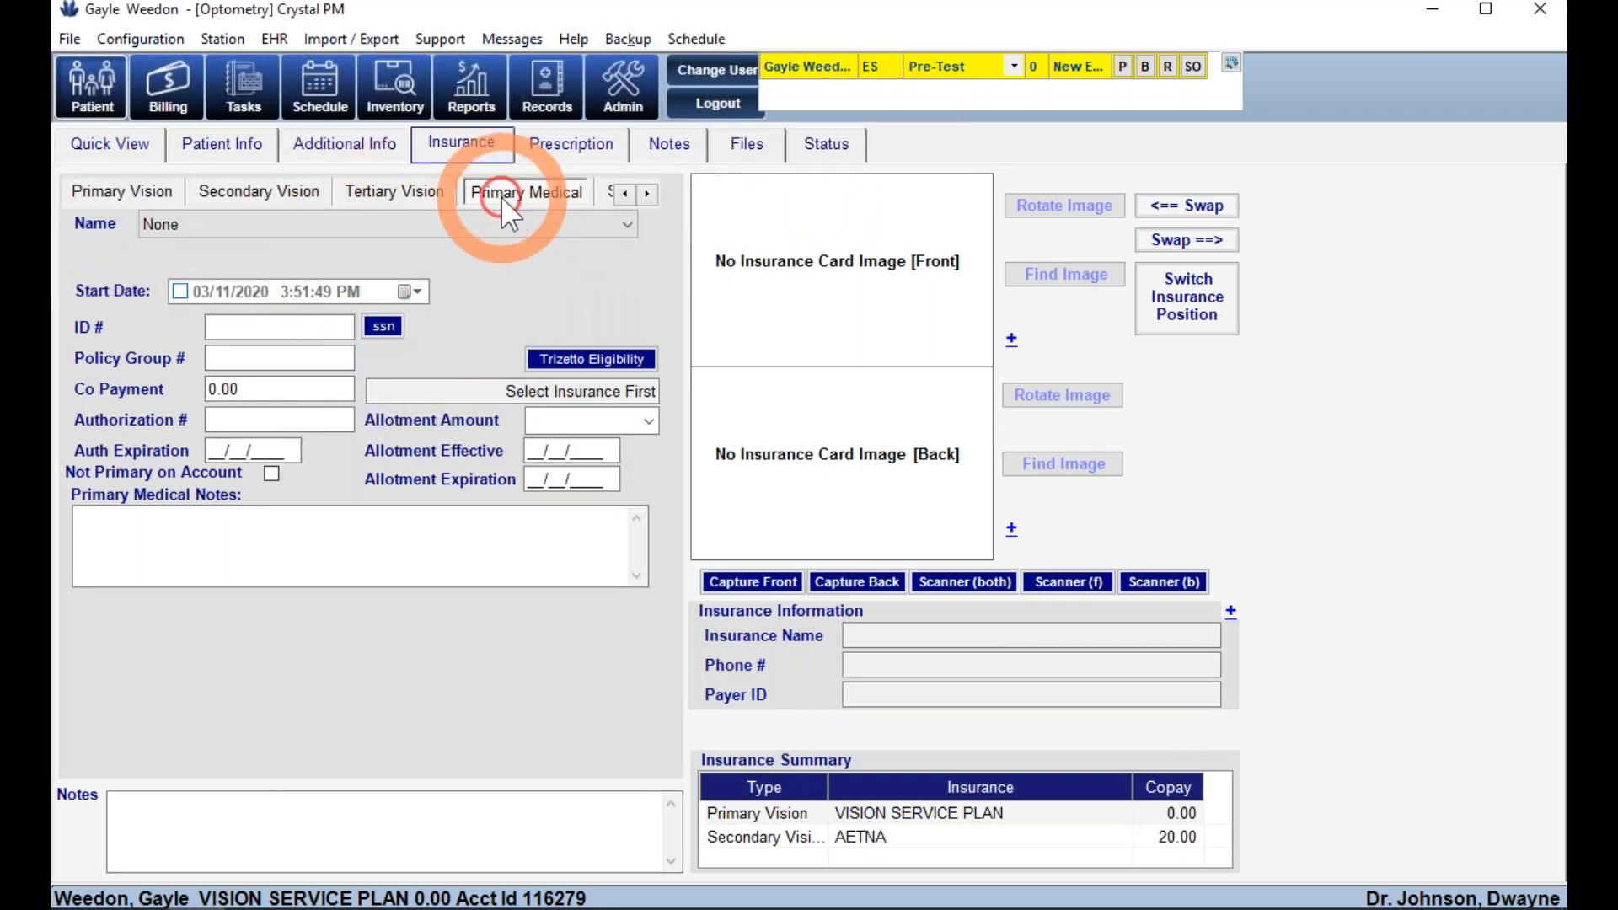
click(338, 225)
click(278, 381)
click(270, 356)
click(226, 389)
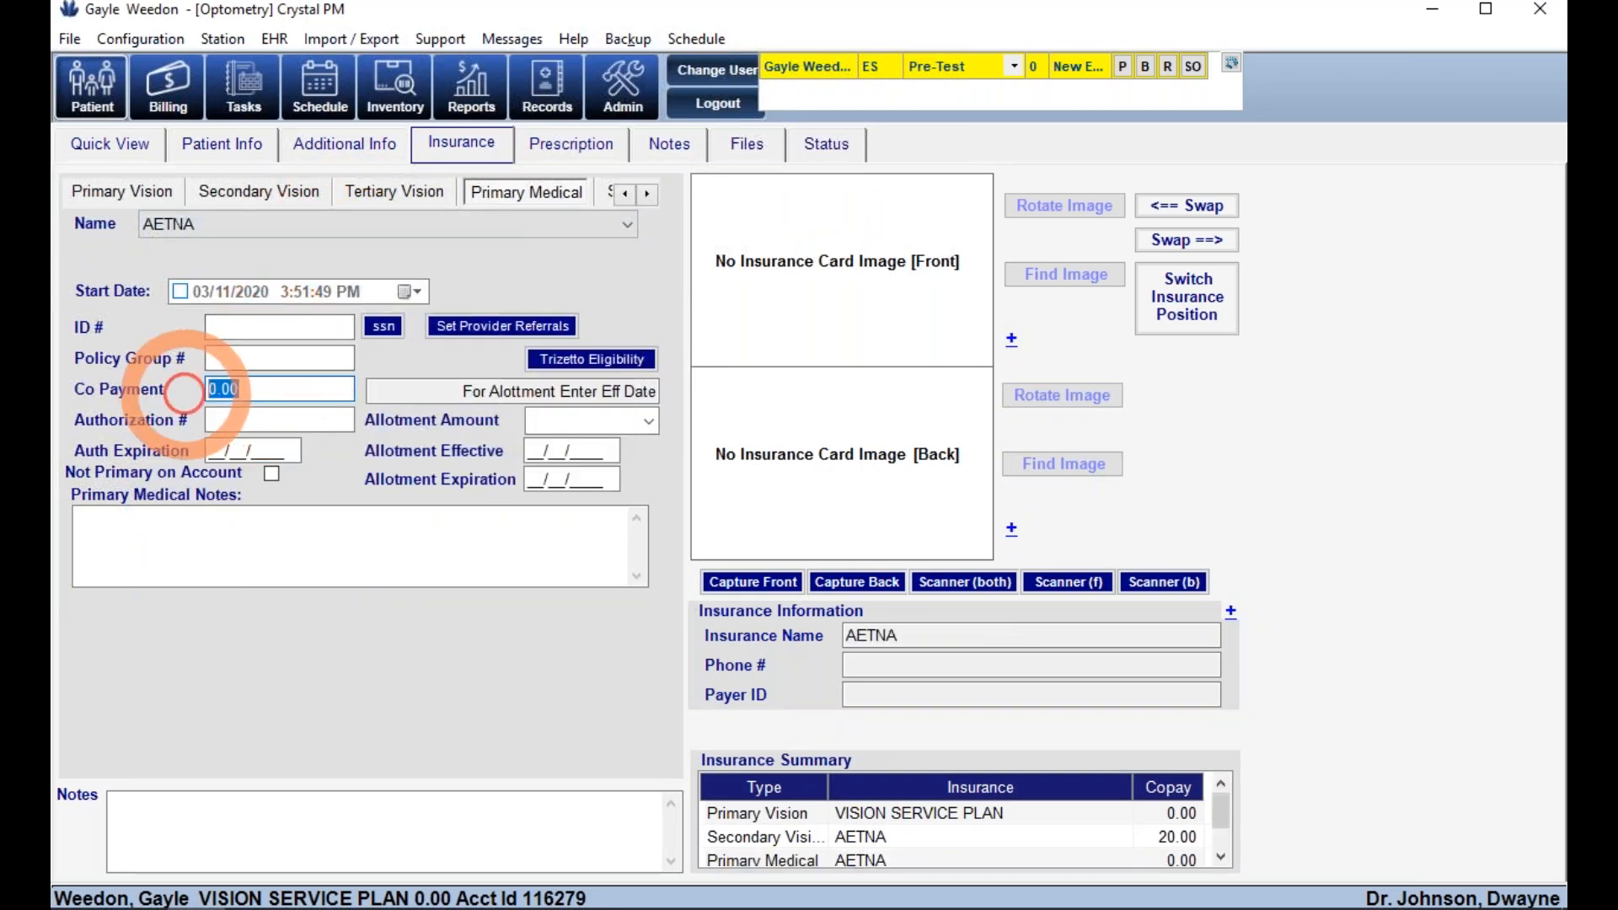
text(20)
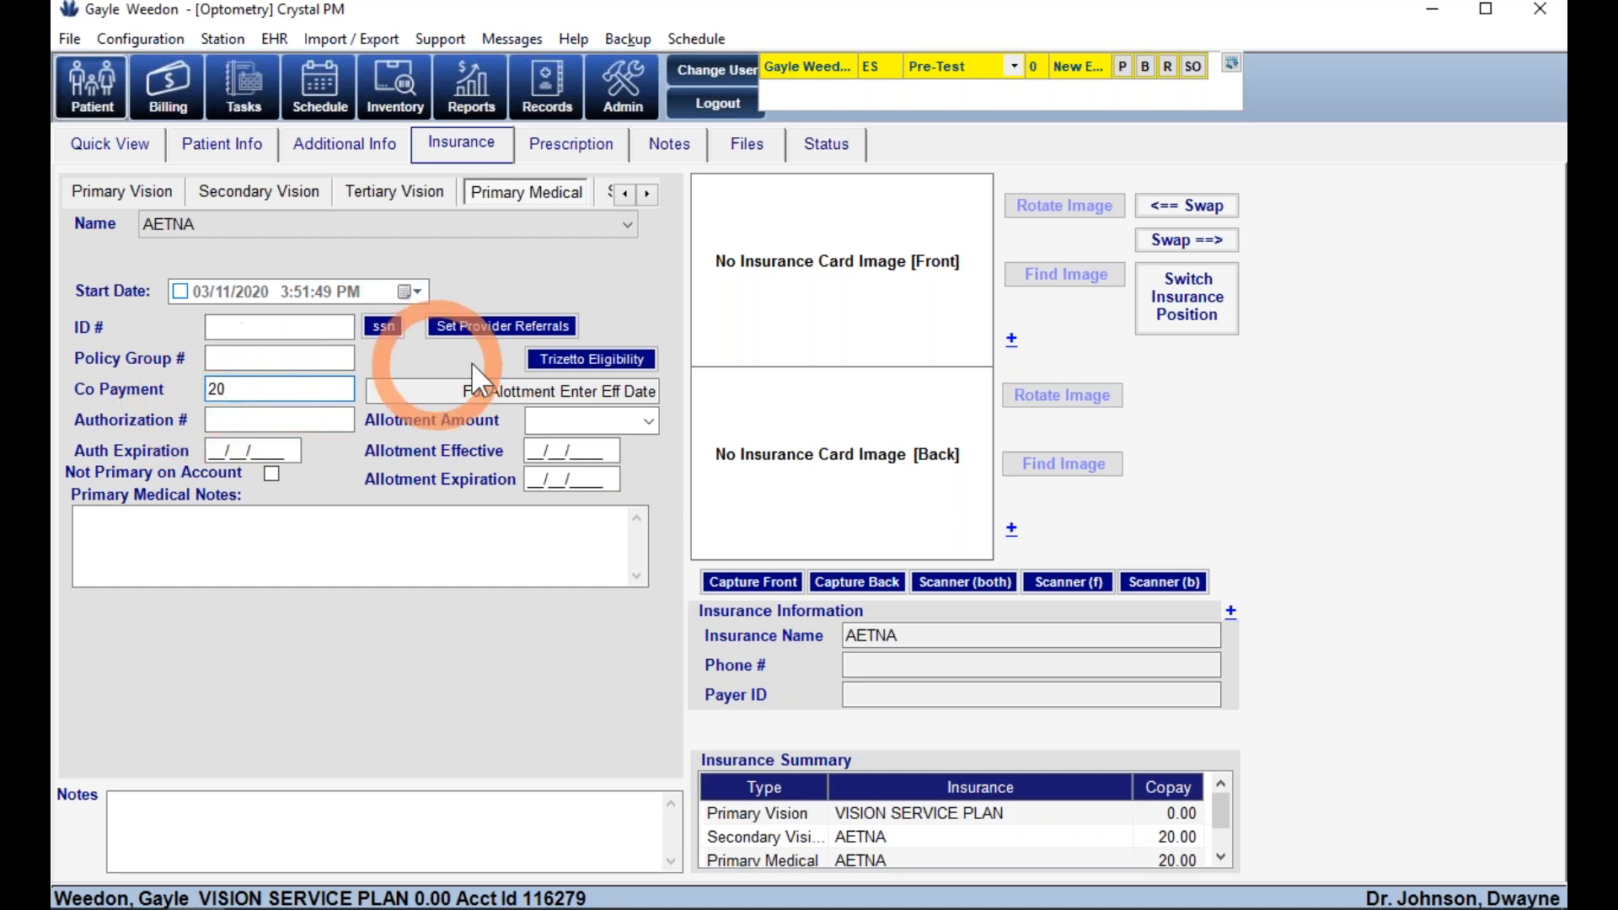
- Run the Trizetto eligibility check without webpage results, then close it
click(554, 358)
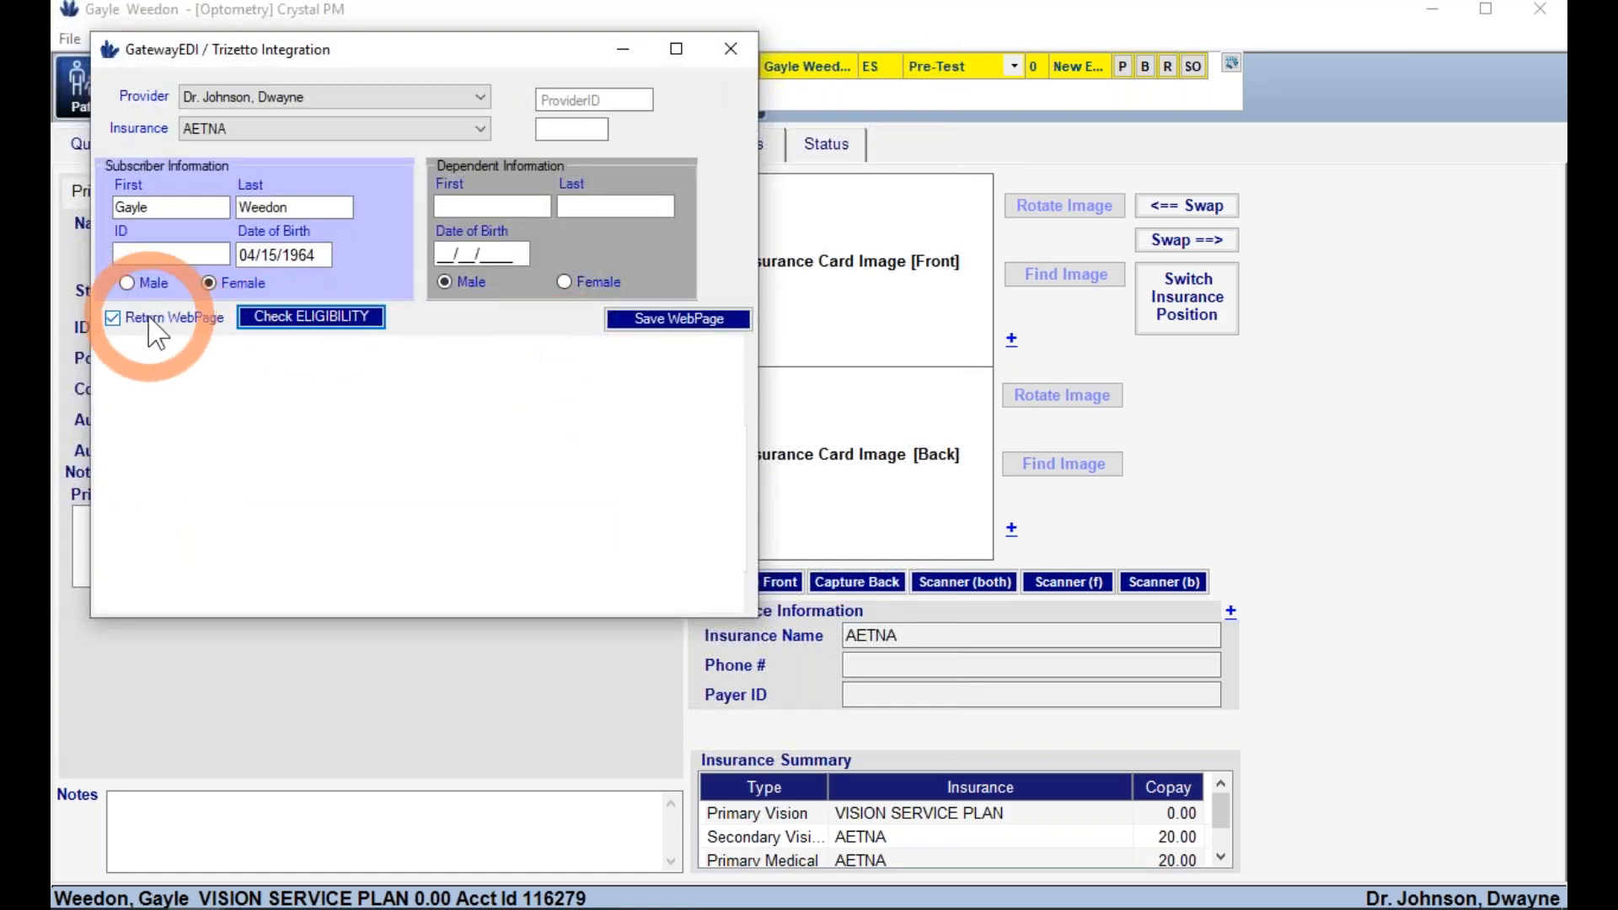
click(113, 317)
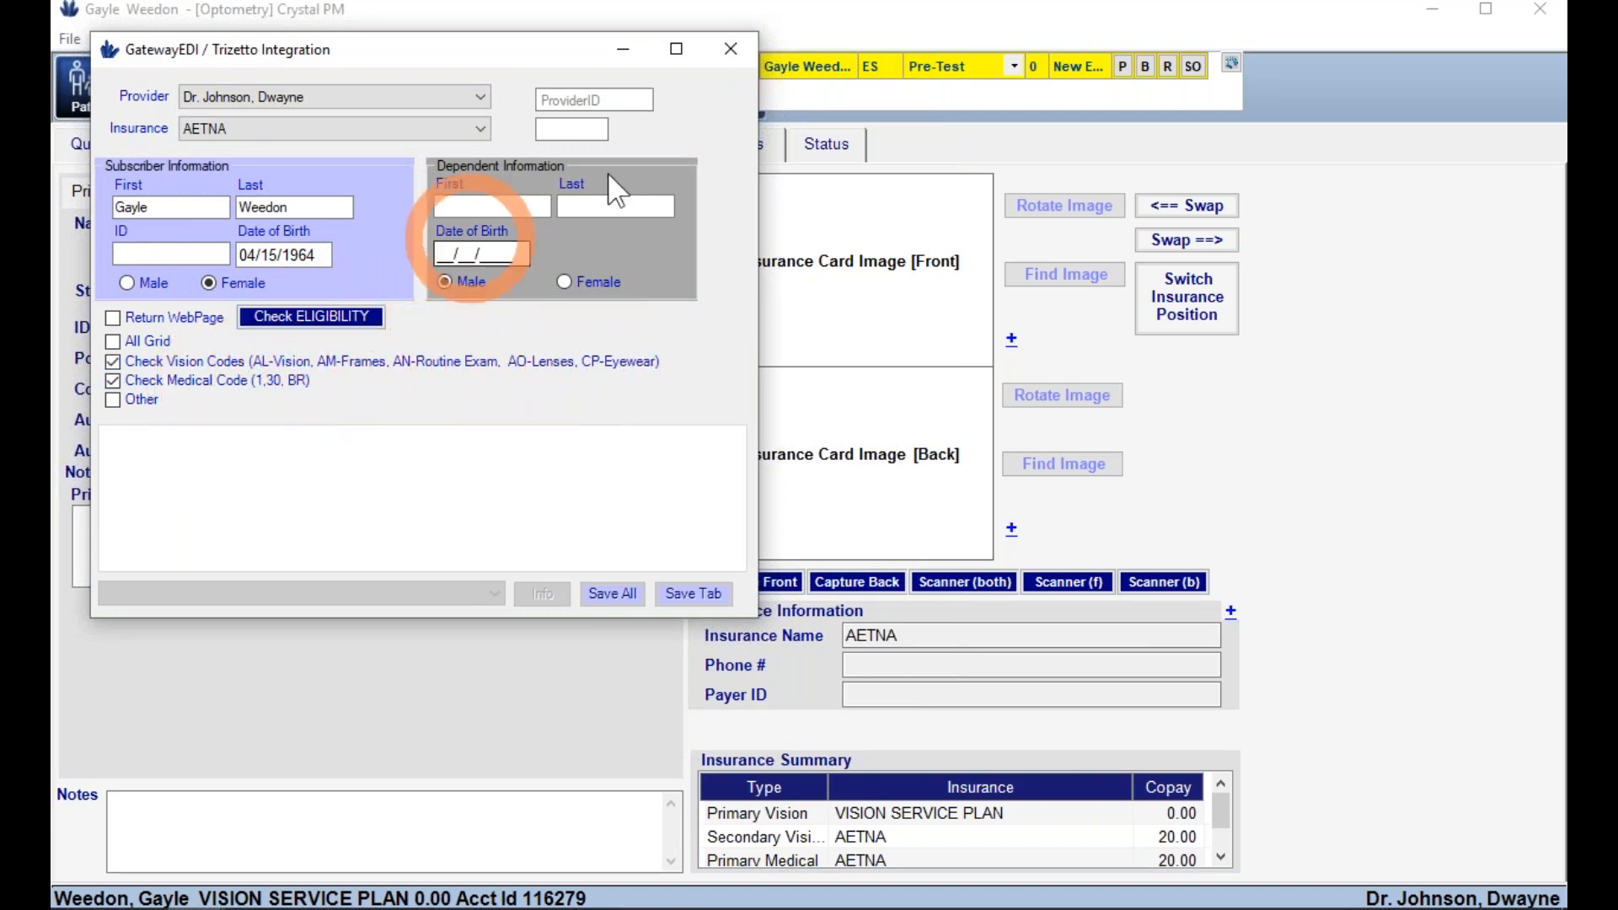
click(730, 48)
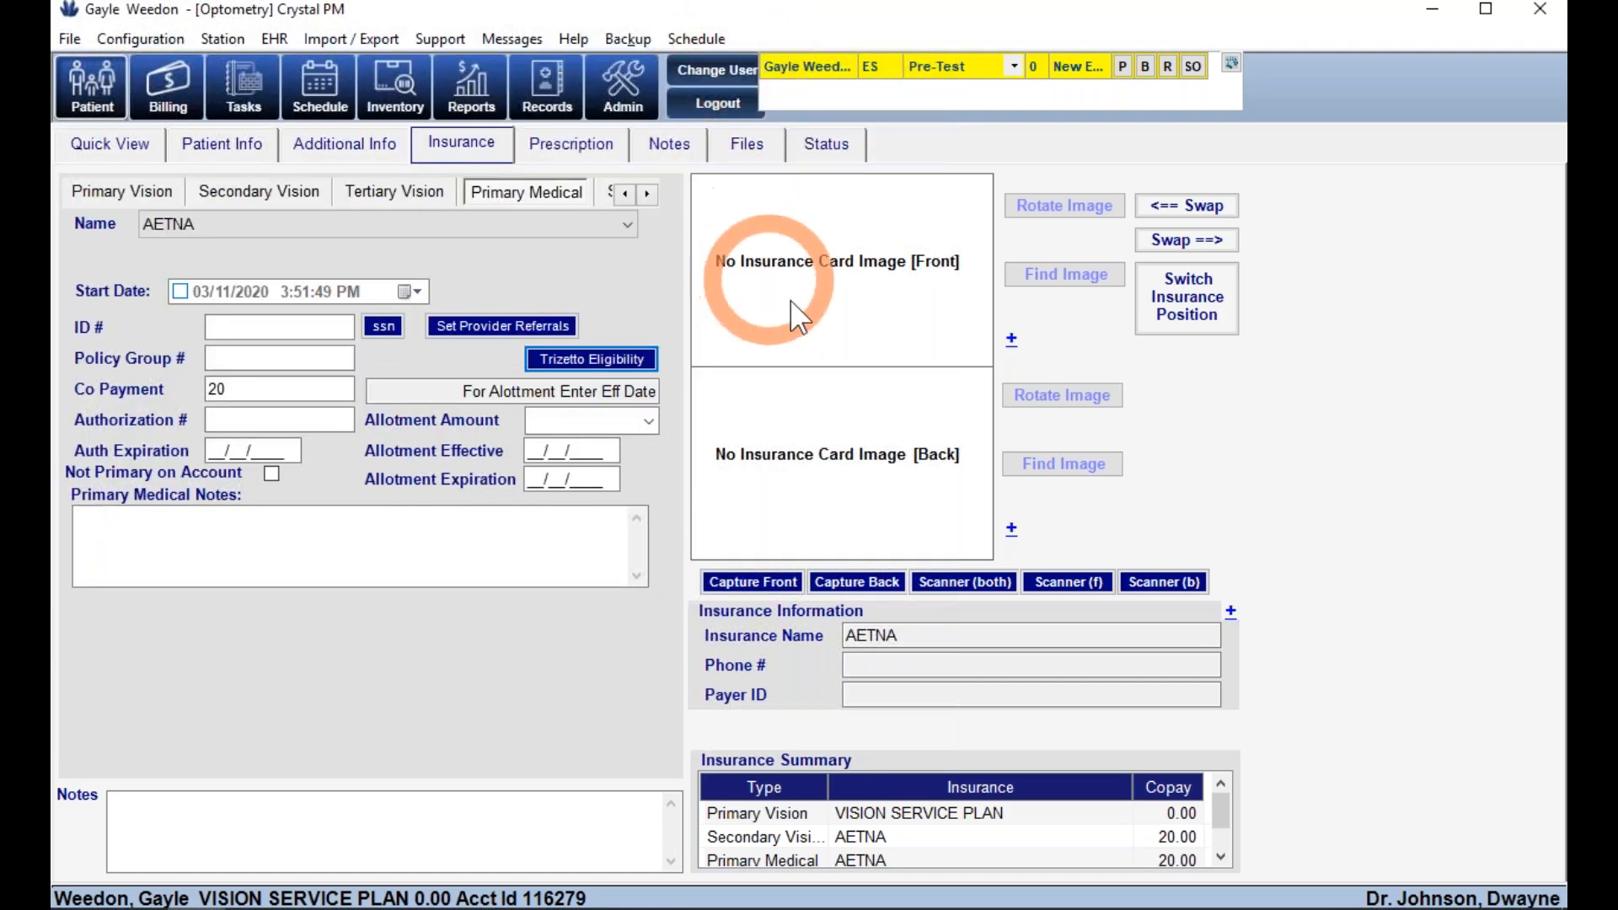
- Check the medical and account notes fields and bring up the patient's prescriptions
click(314, 551)
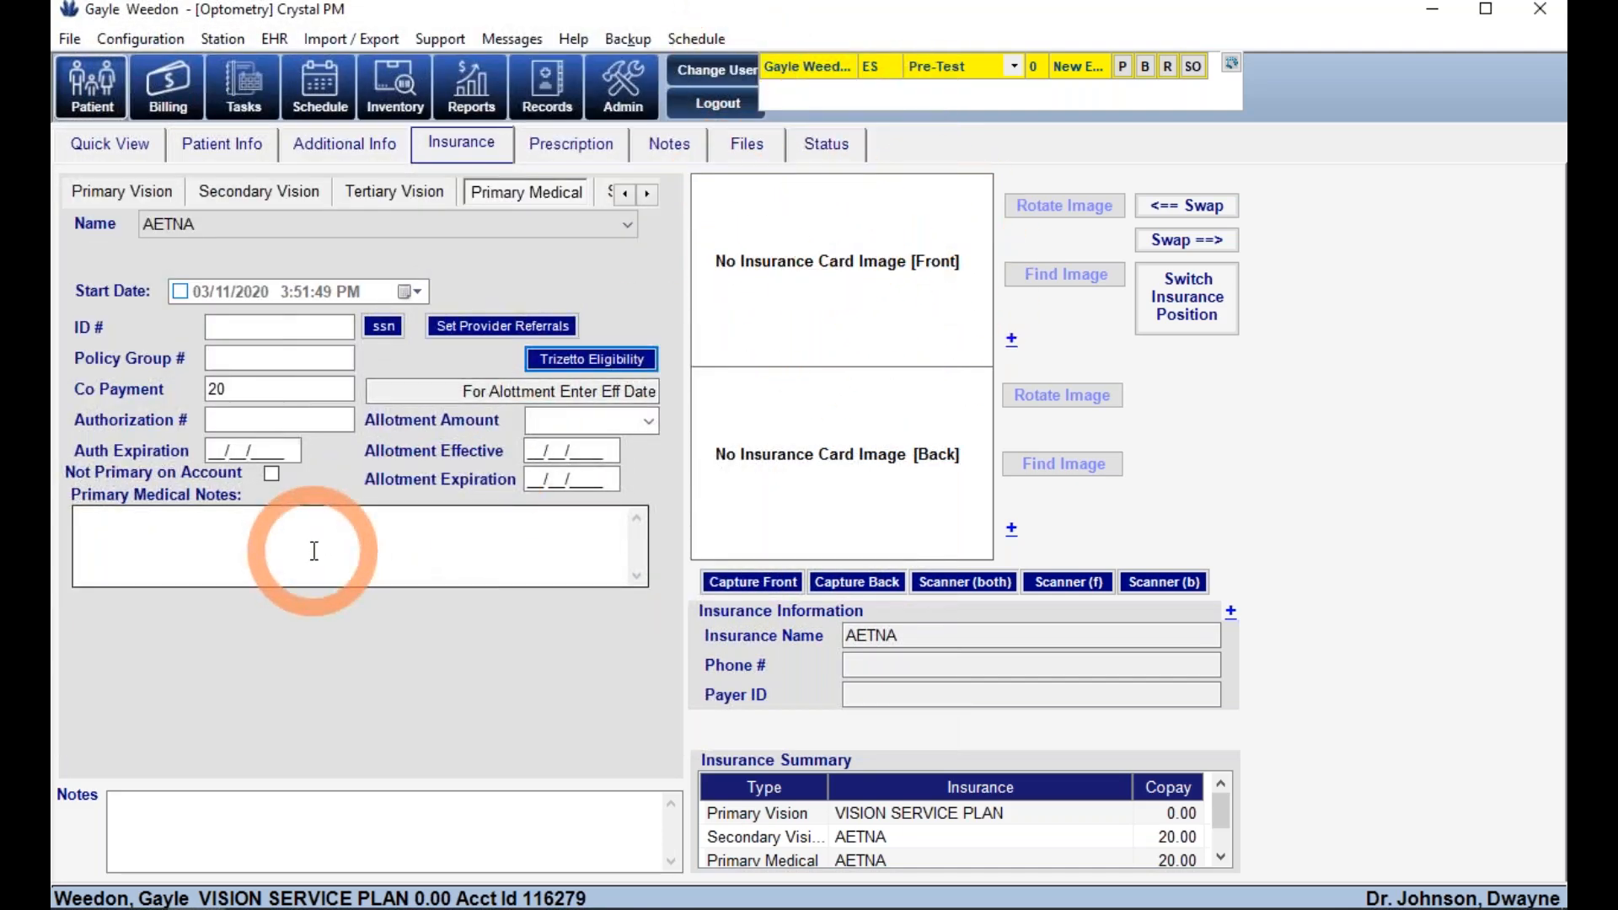
click(280, 827)
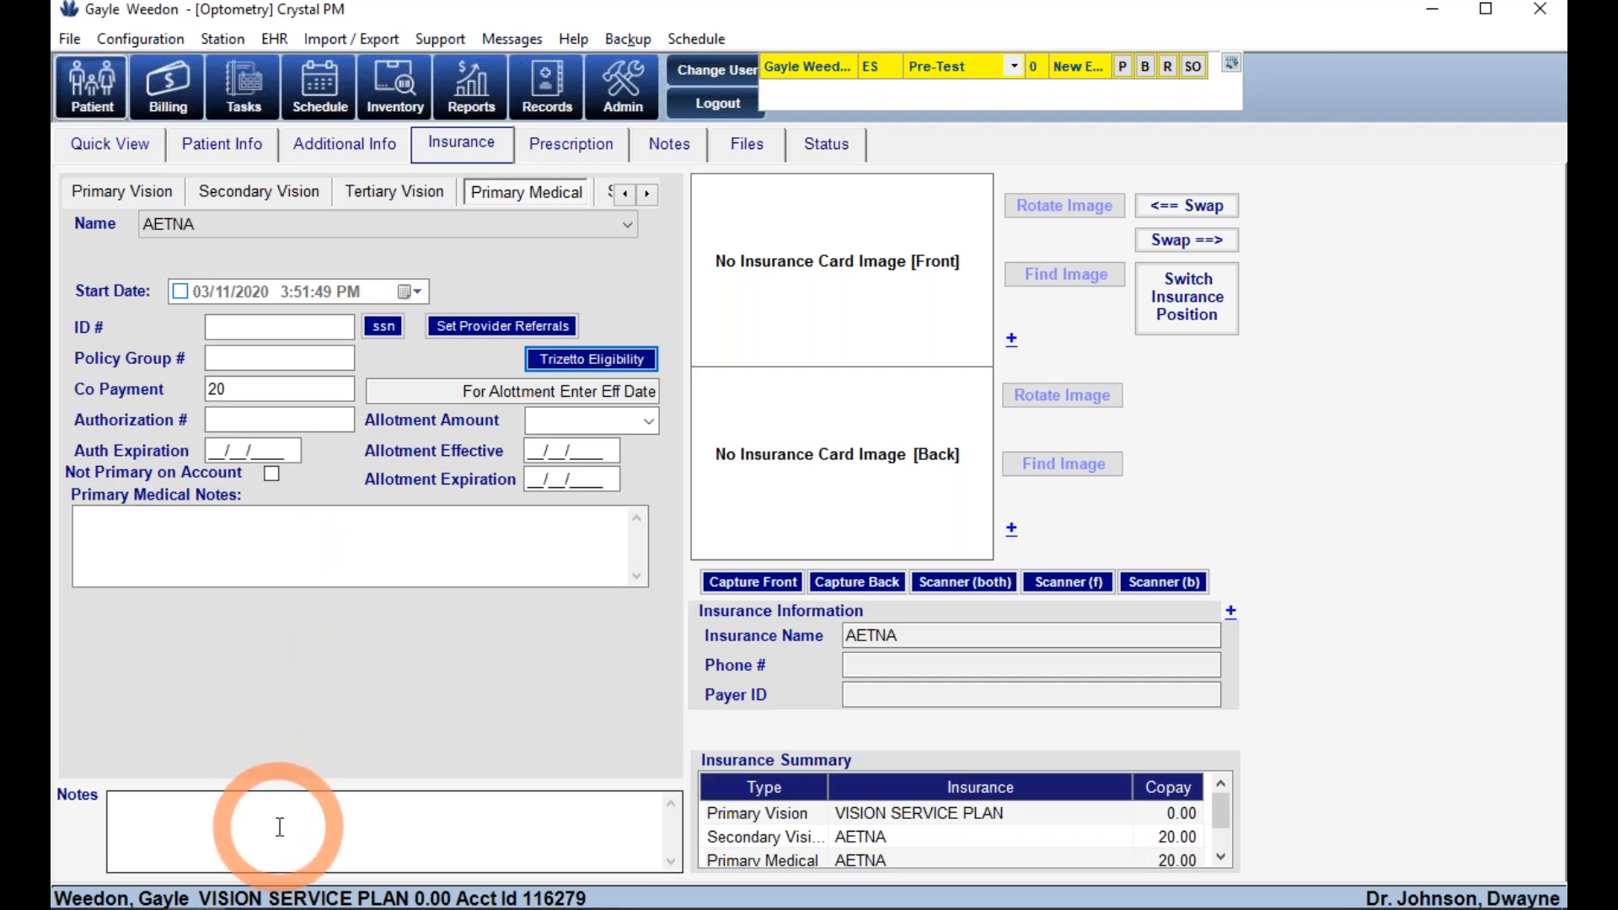
click(826, 470)
click(876, 289)
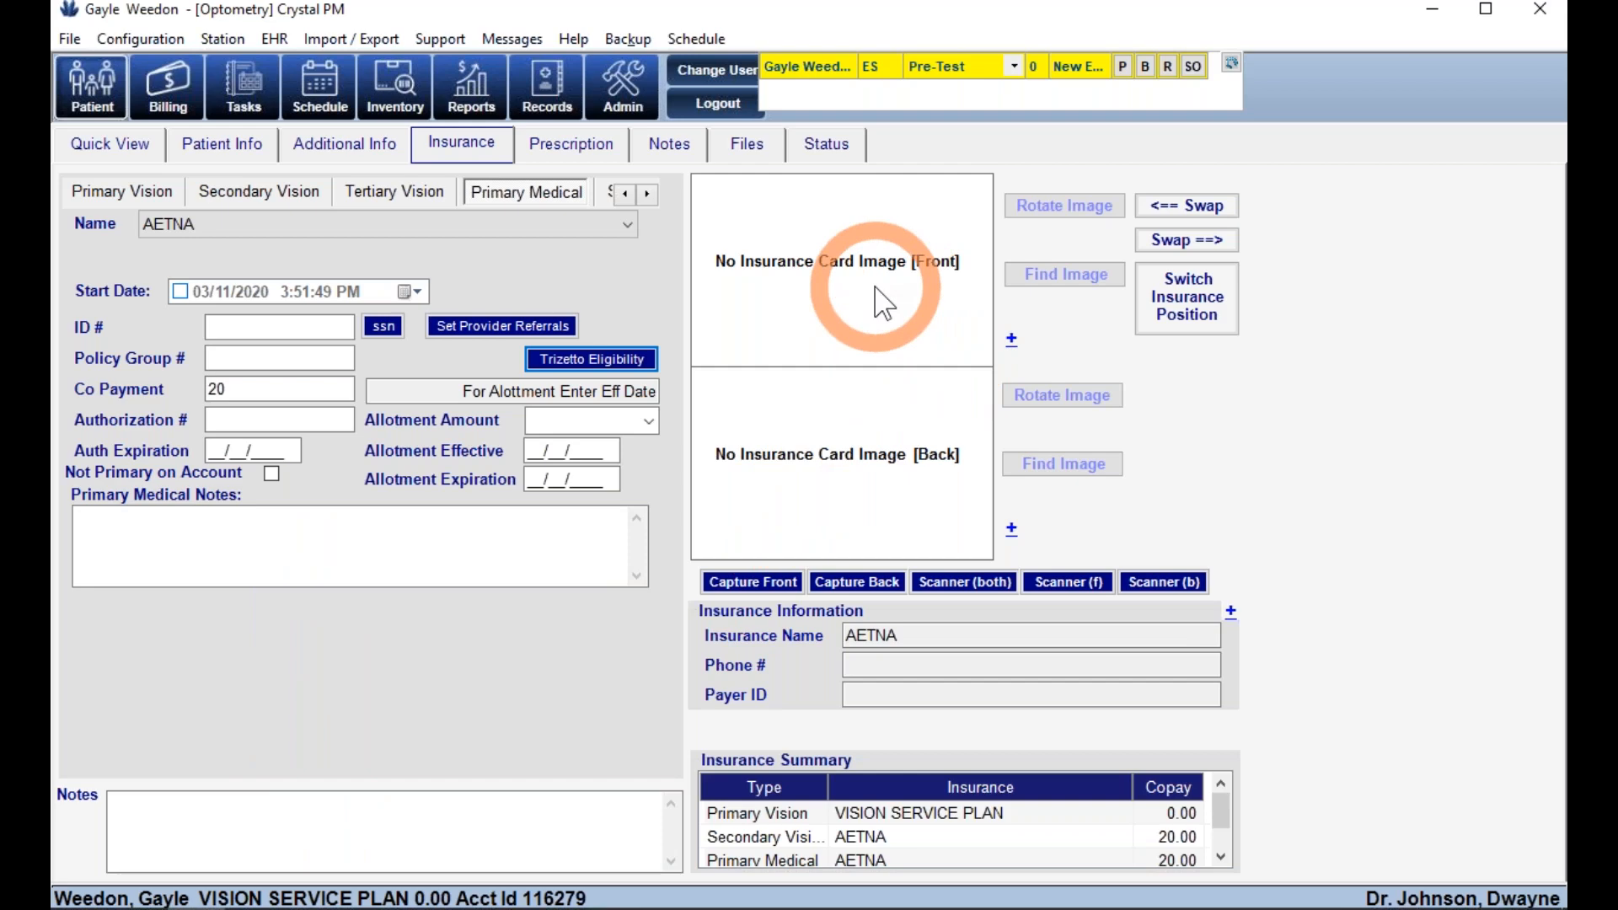
click(574, 153)
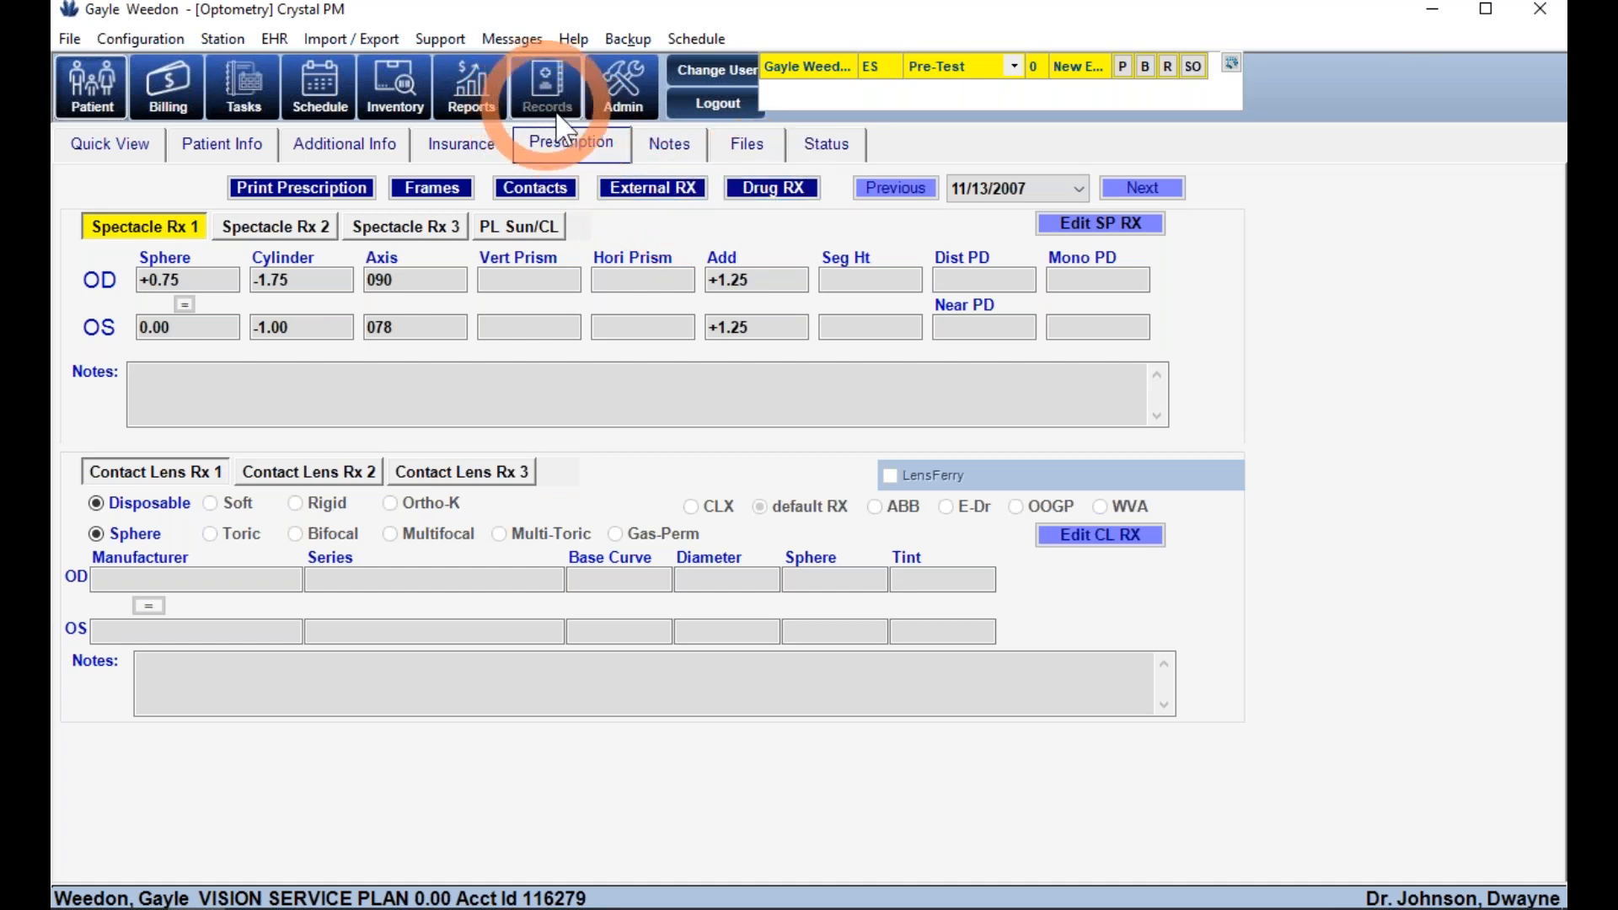
- Print the spectacle prescription release with High Index and Crizal Alize, previewing at 100%
click(286, 192)
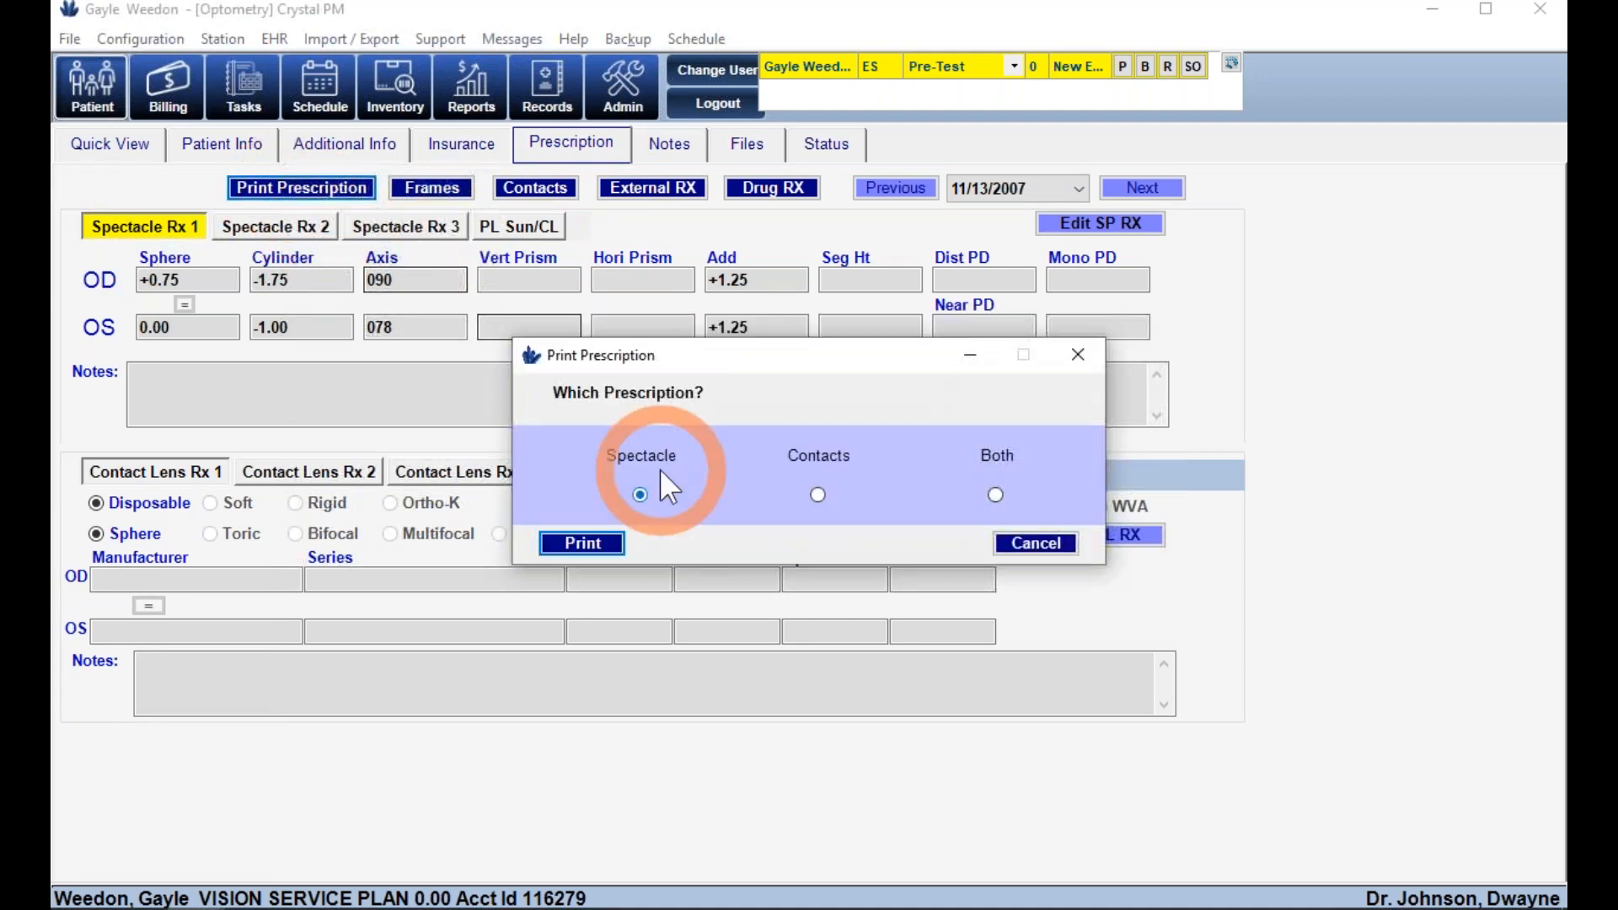
click(576, 540)
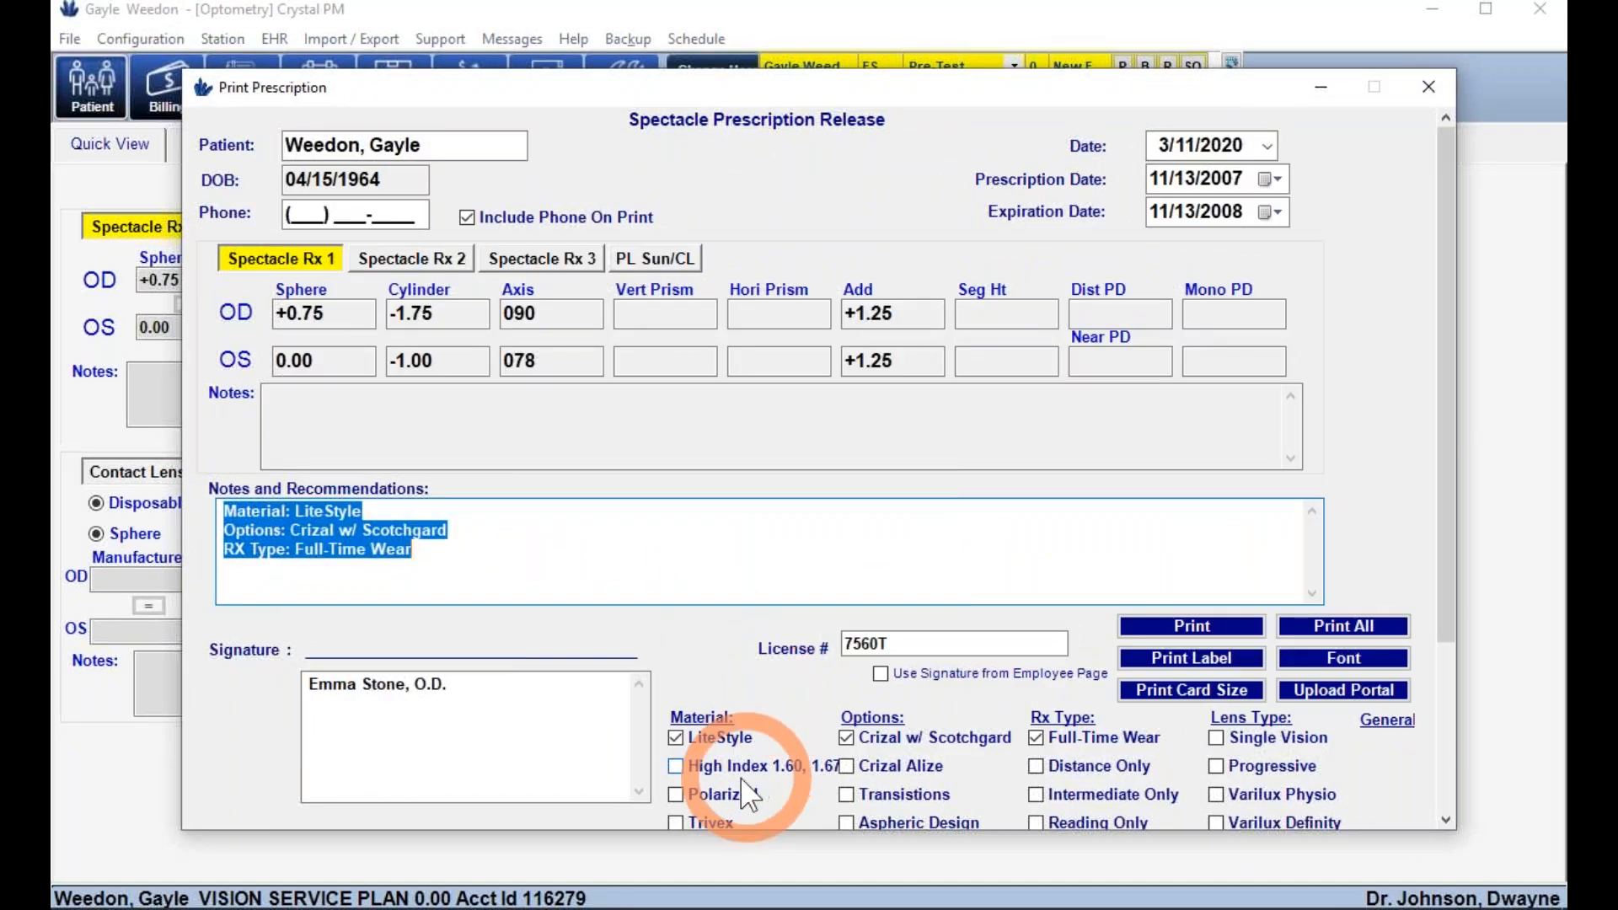
click(836, 764)
click(846, 767)
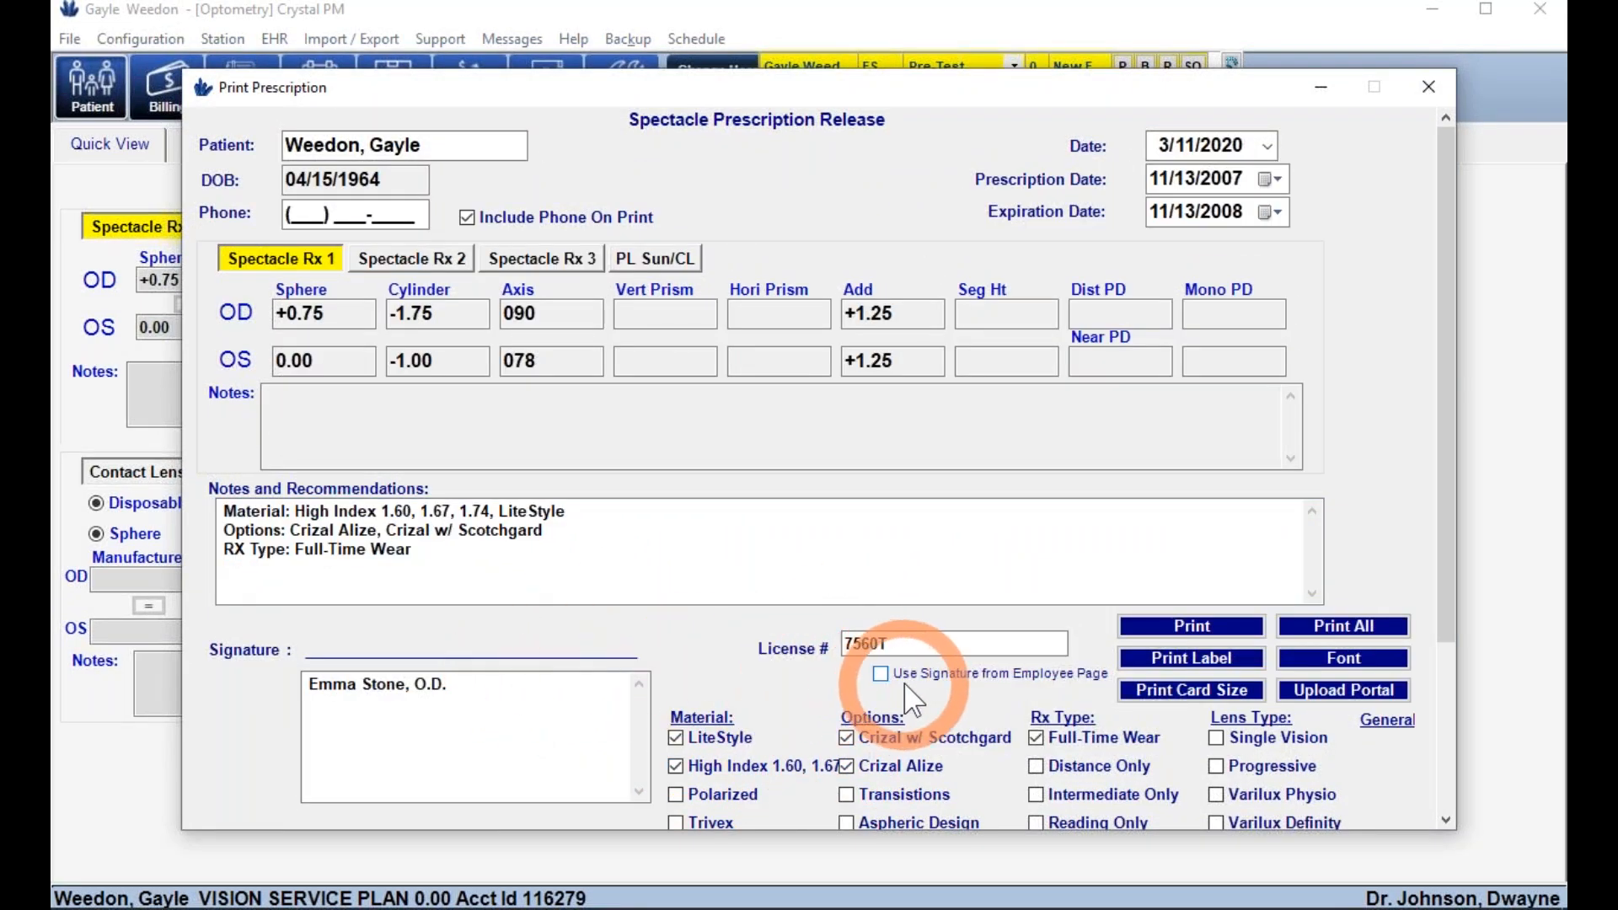
click(1160, 624)
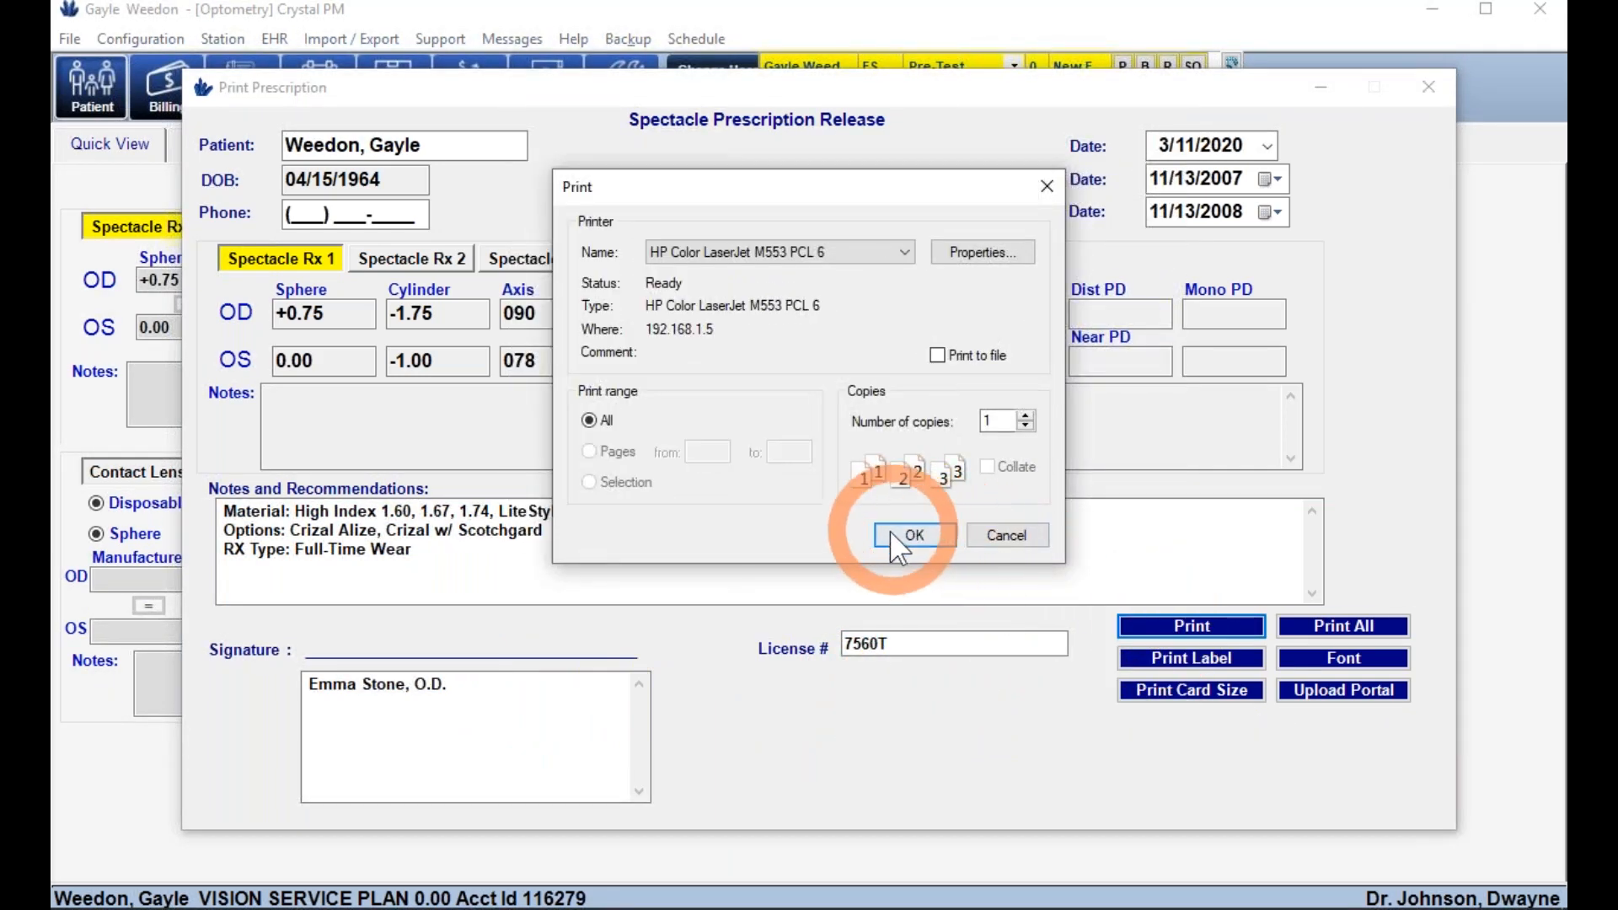
click(893, 535)
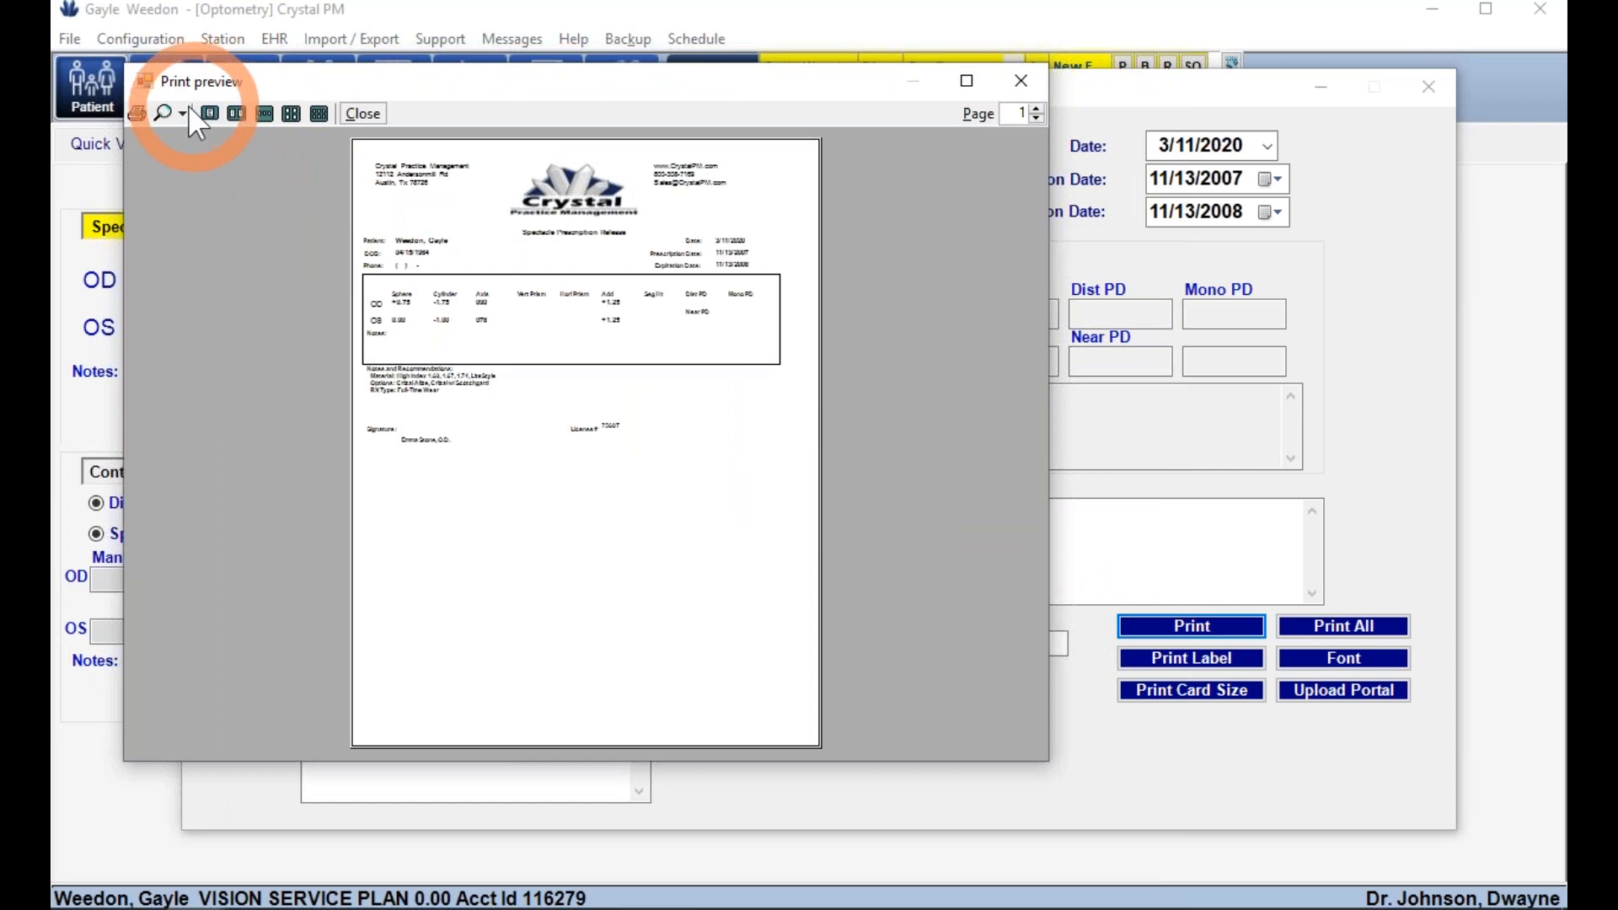
click(181, 113)
click(204, 241)
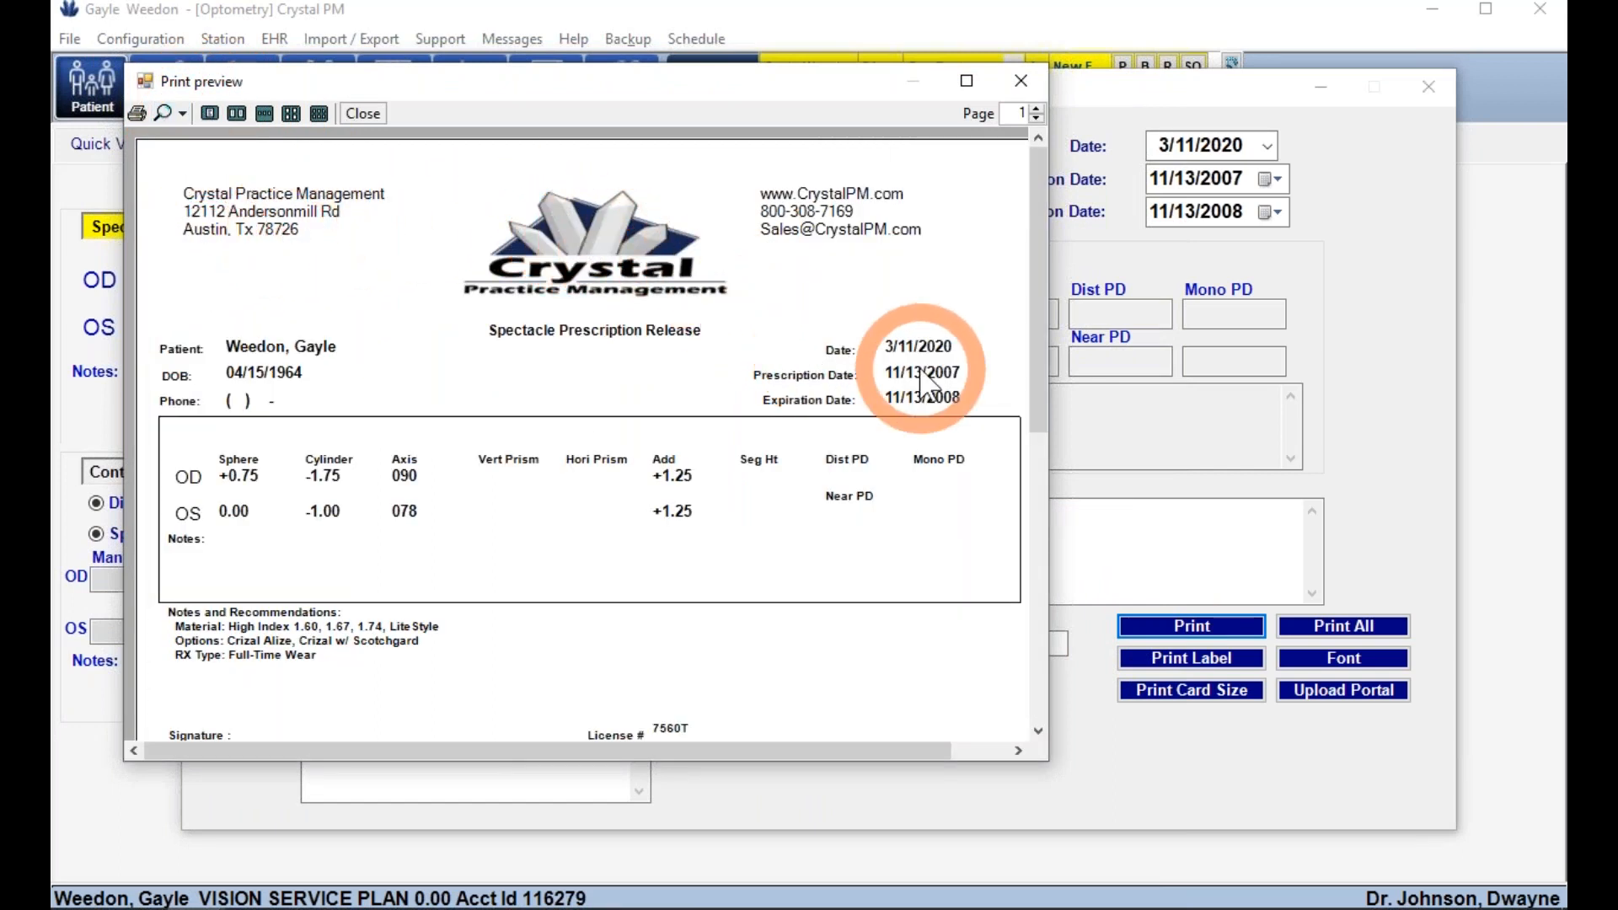
drag(1045, 369, 1045, 435)
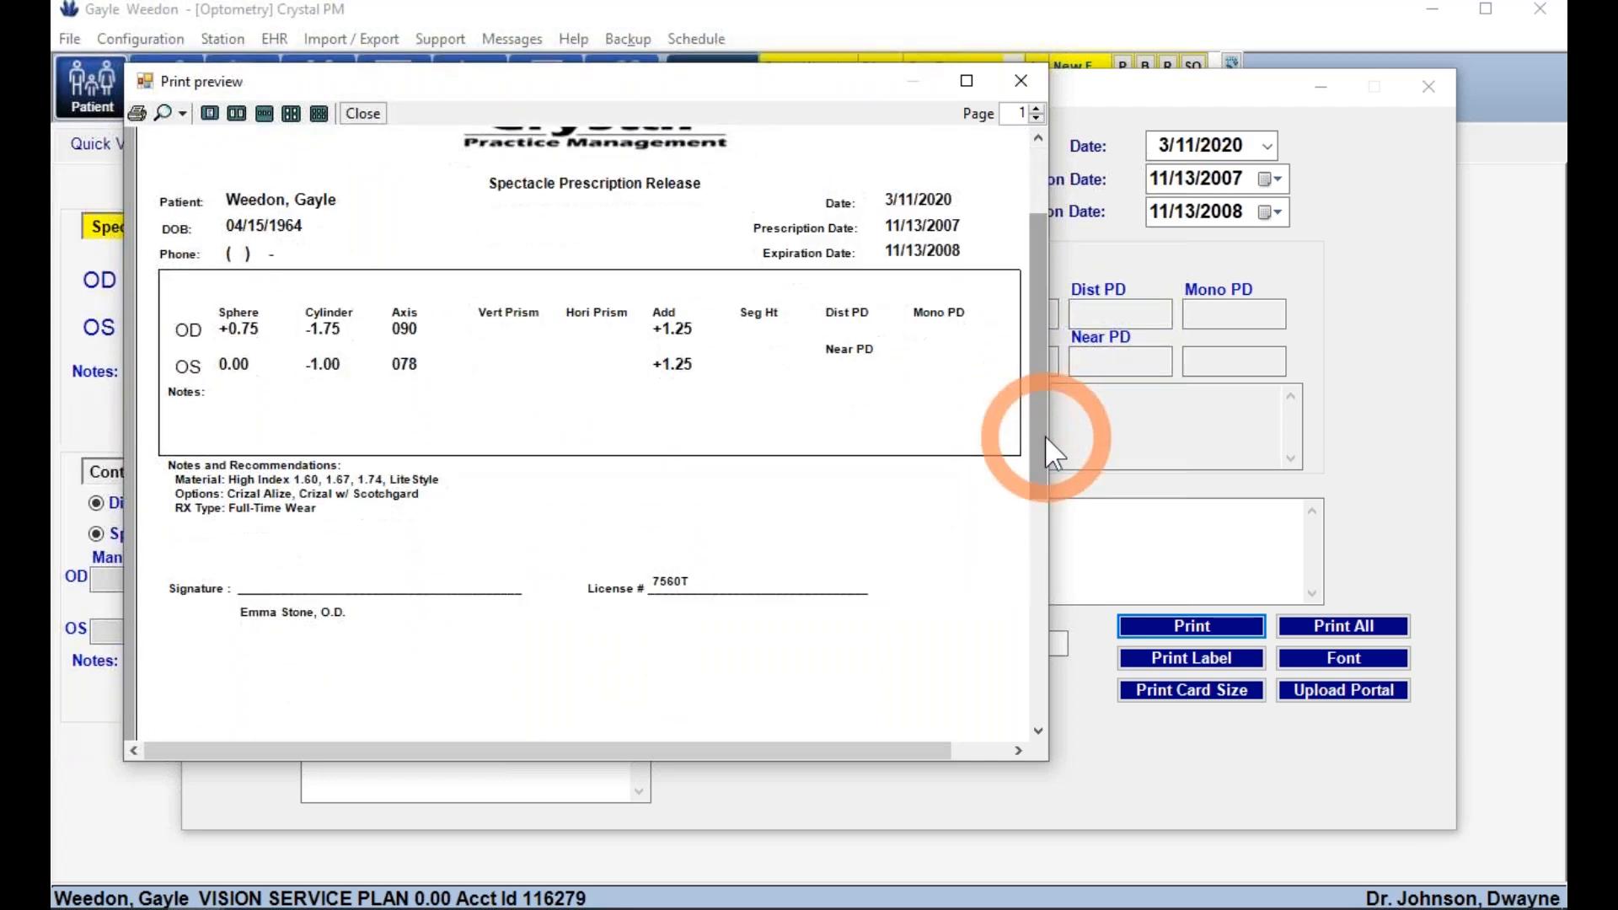
click(1021, 81)
- Reopen the spectacle prescription print options, then close the release window
click(296, 188)
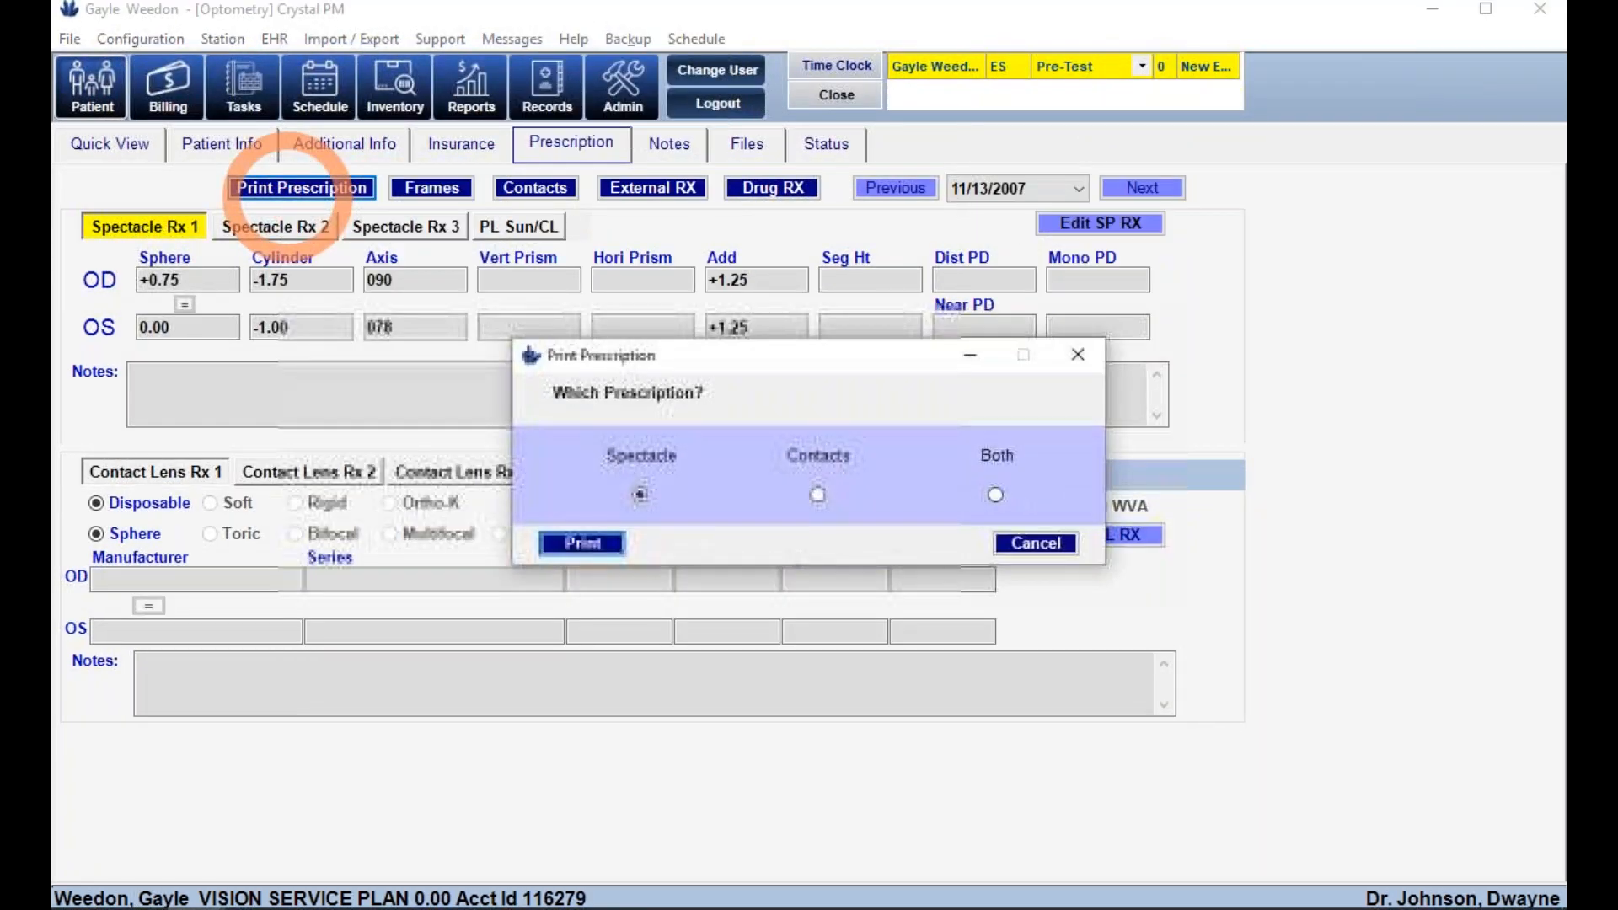
click(584, 542)
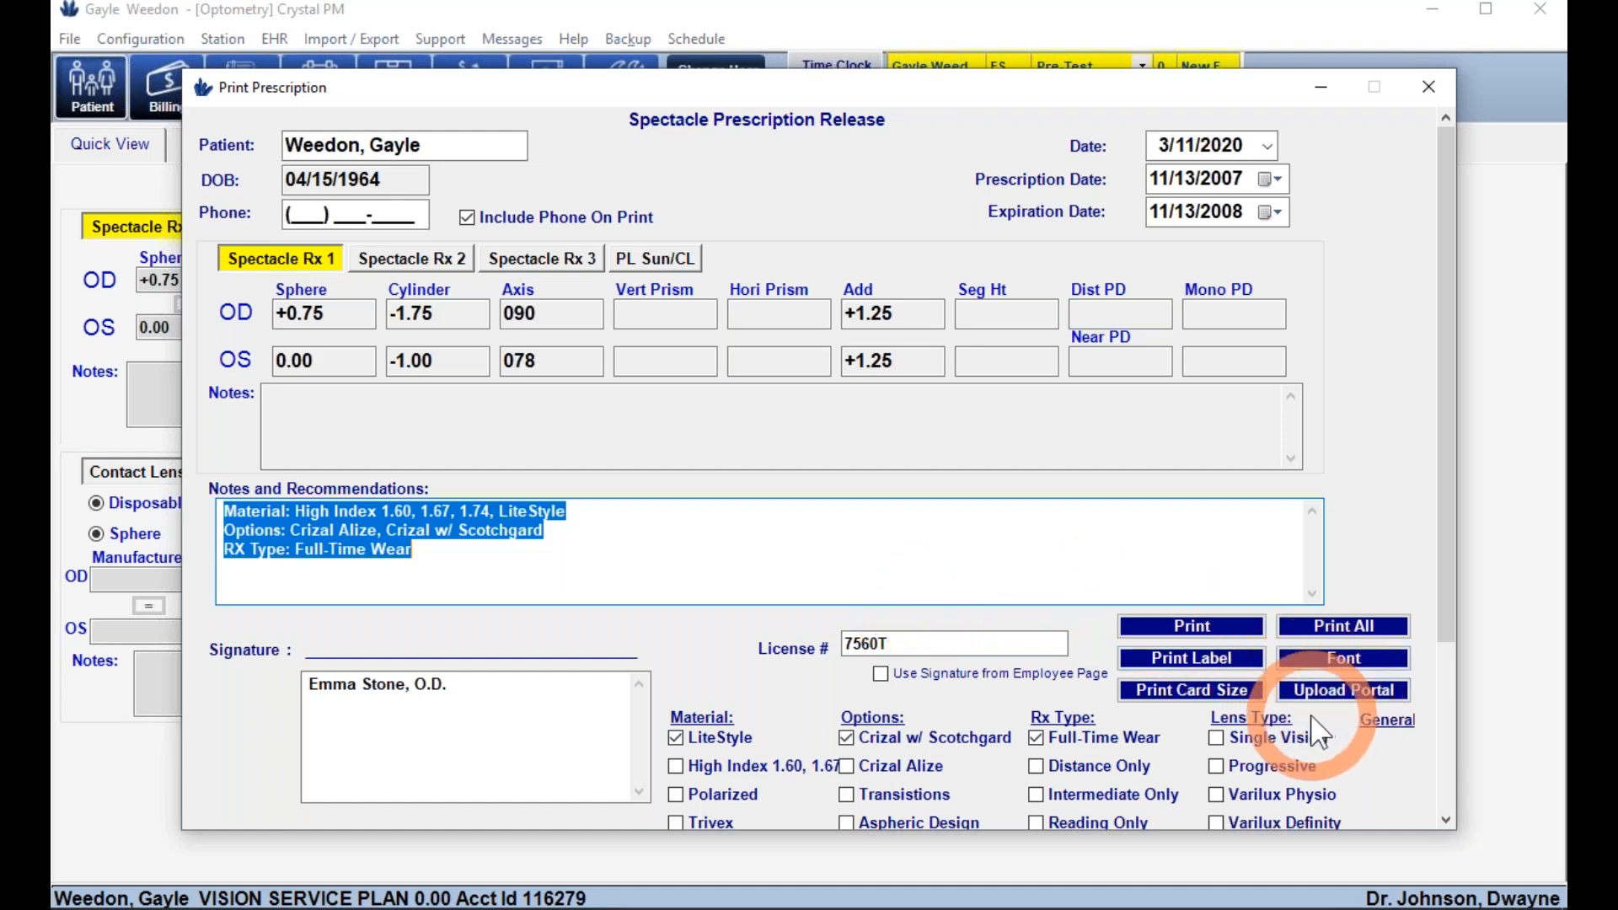
click(1427, 93)
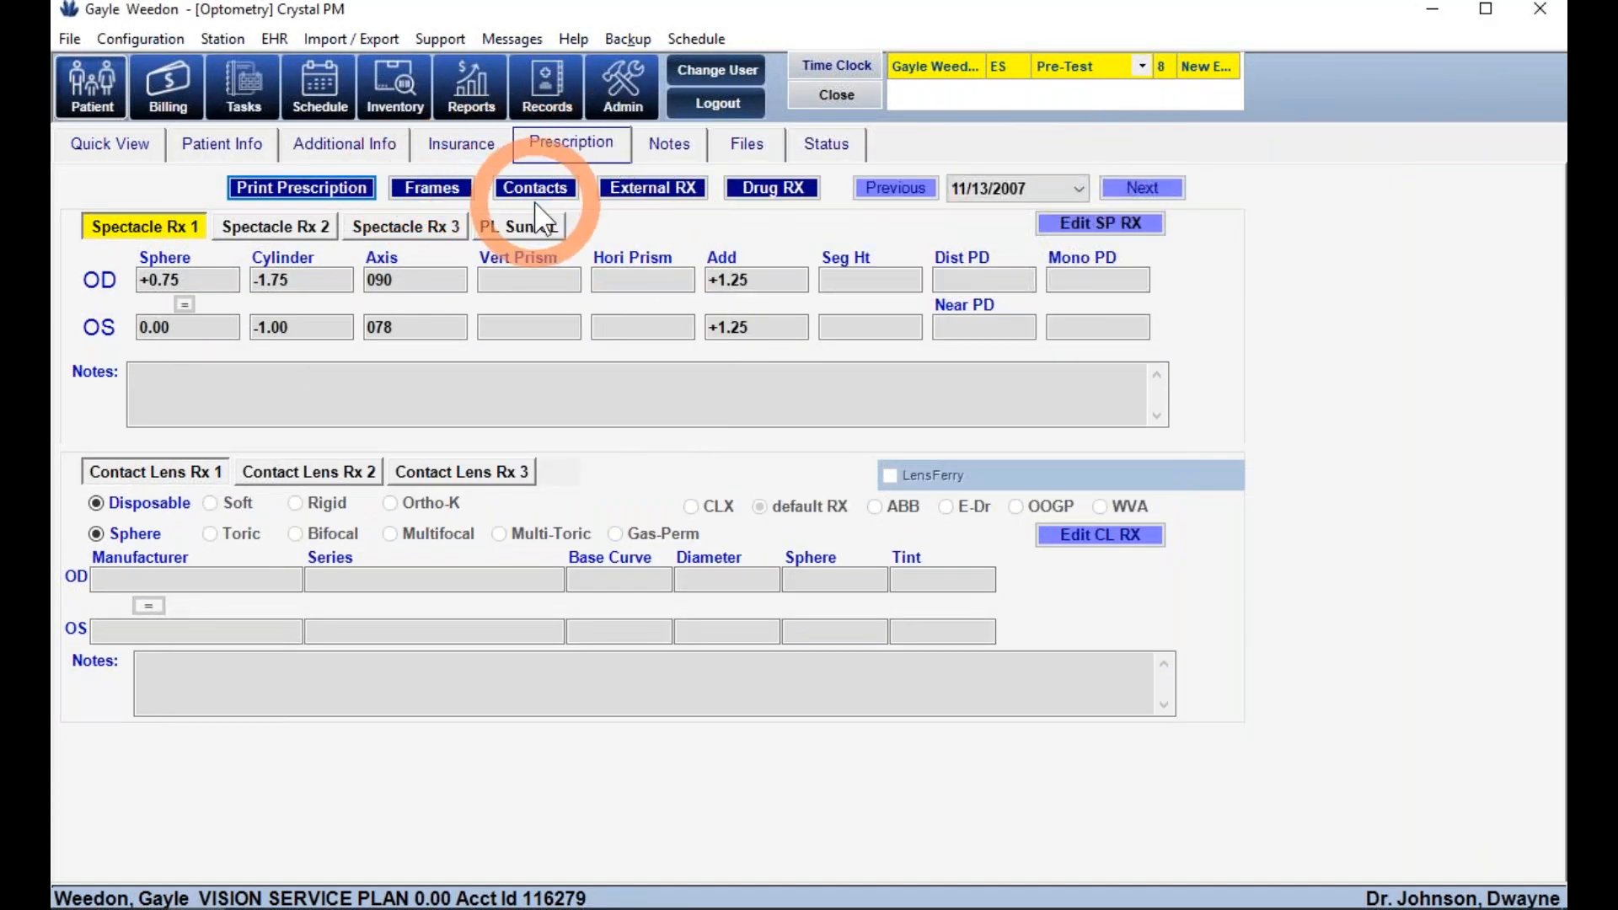
- Start a black-text medical note, discard it, and return to the Quick View summary
click(668, 143)
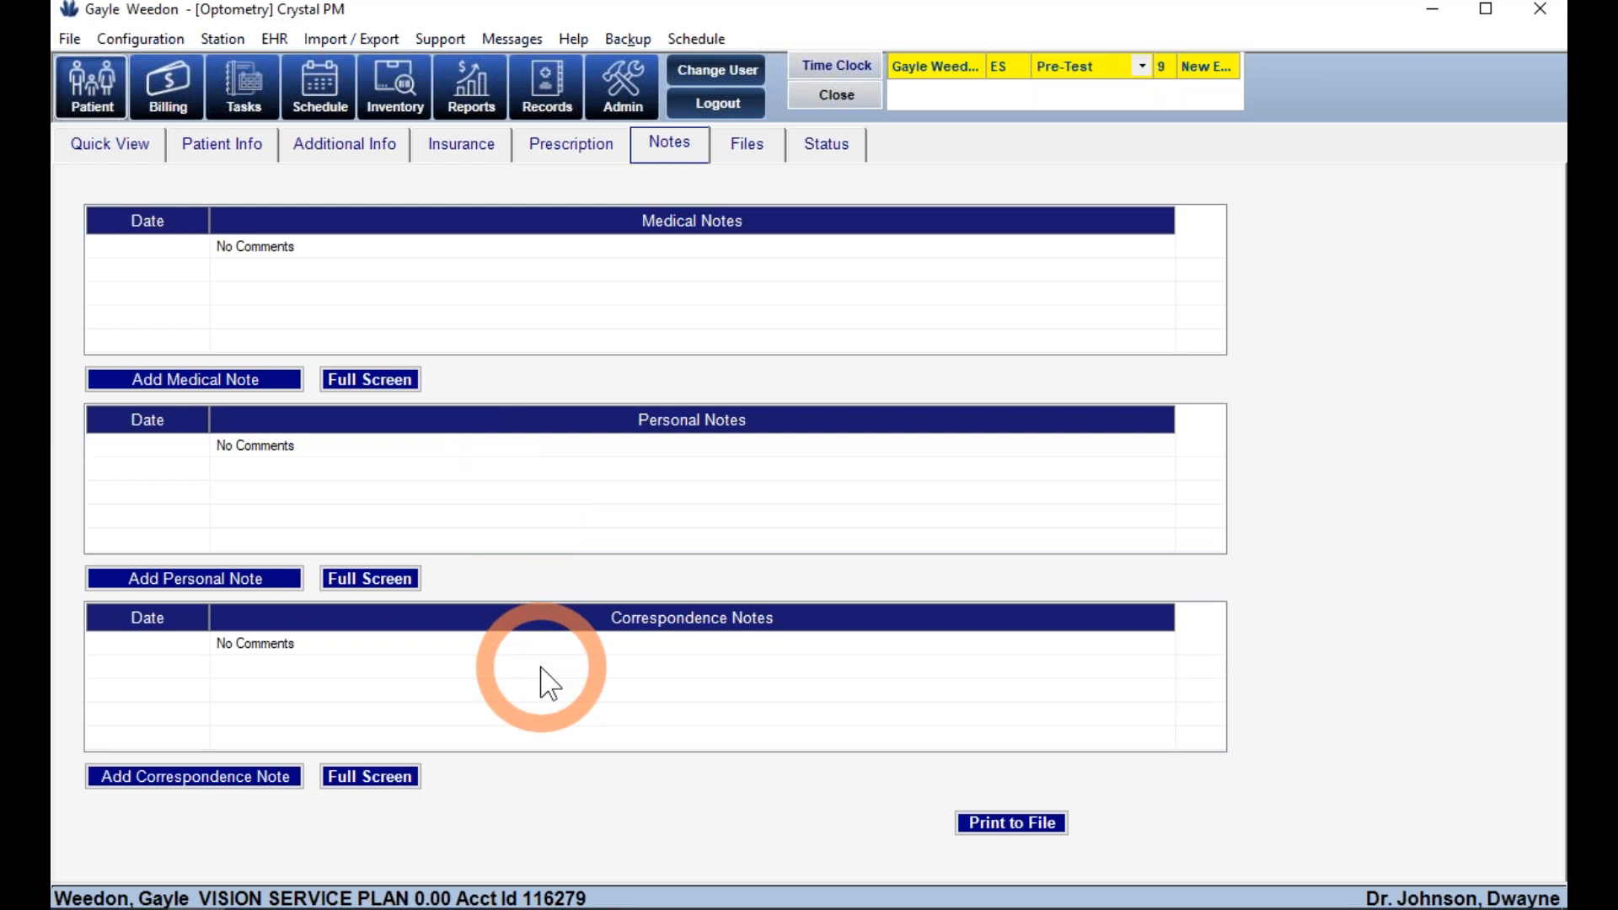
click(161, 375)
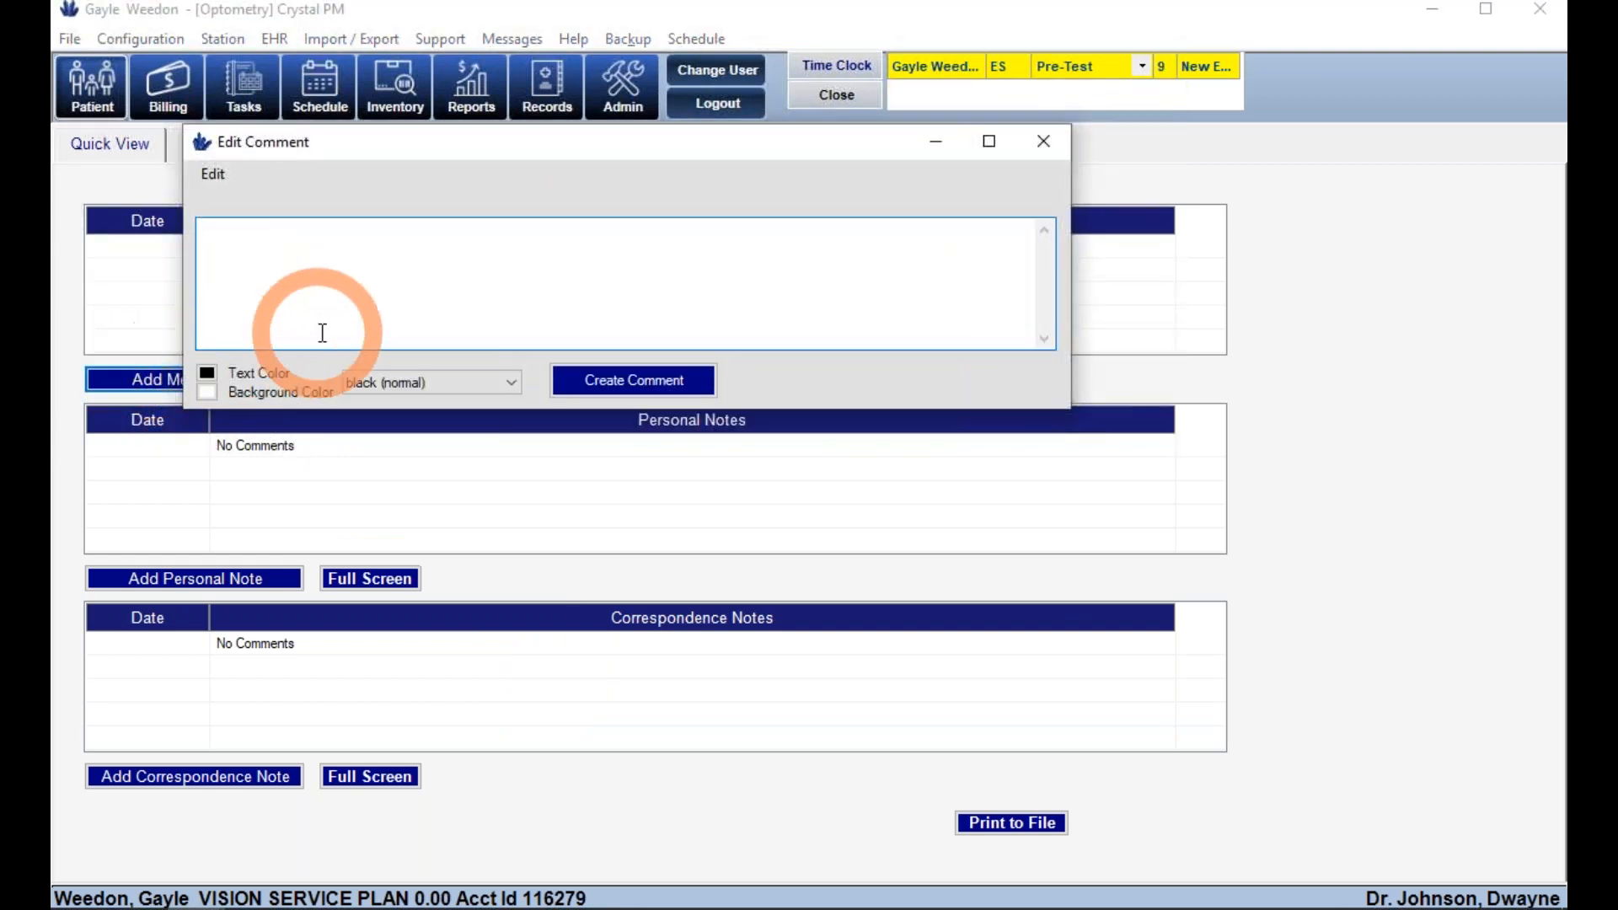
click(416, 383)
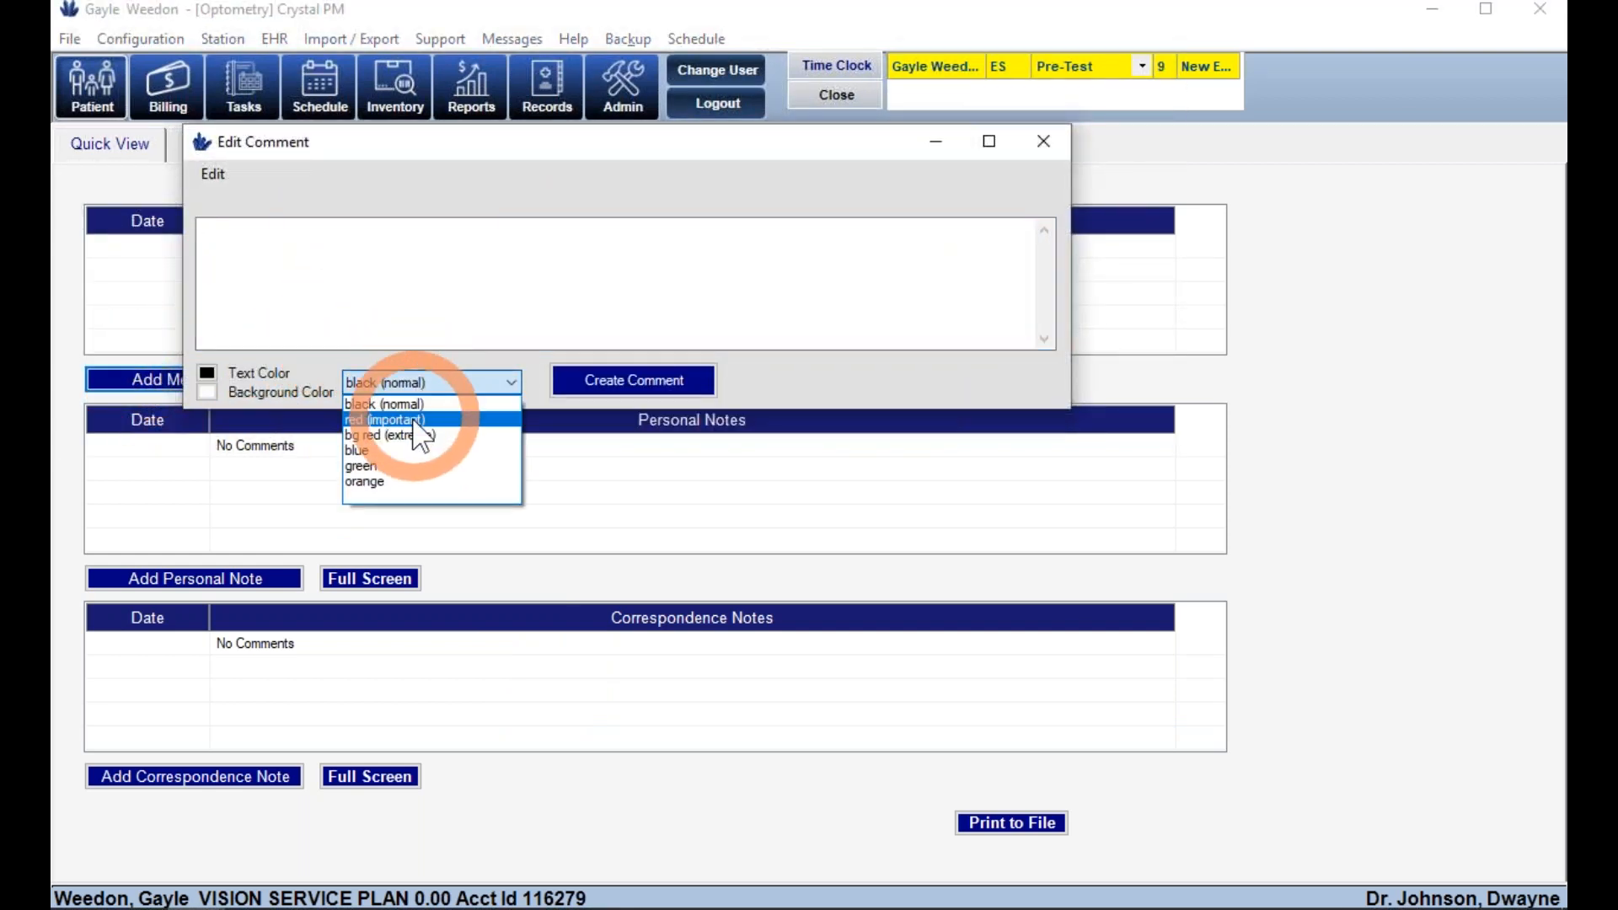
click(411, 399)
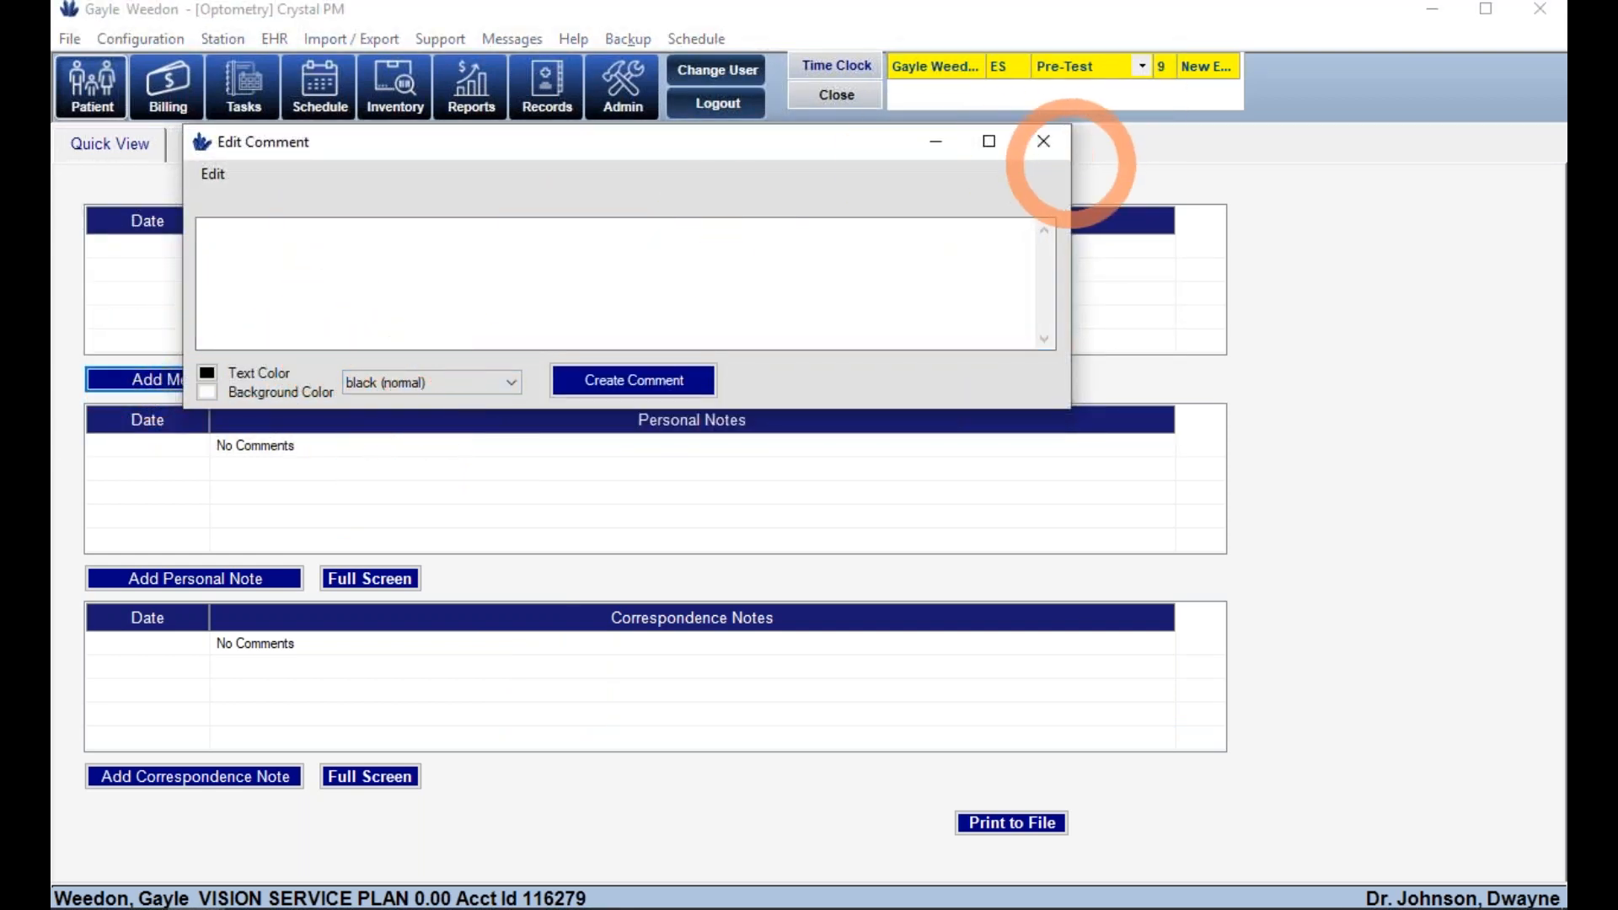
click(1043, 142)
click(105, 153)
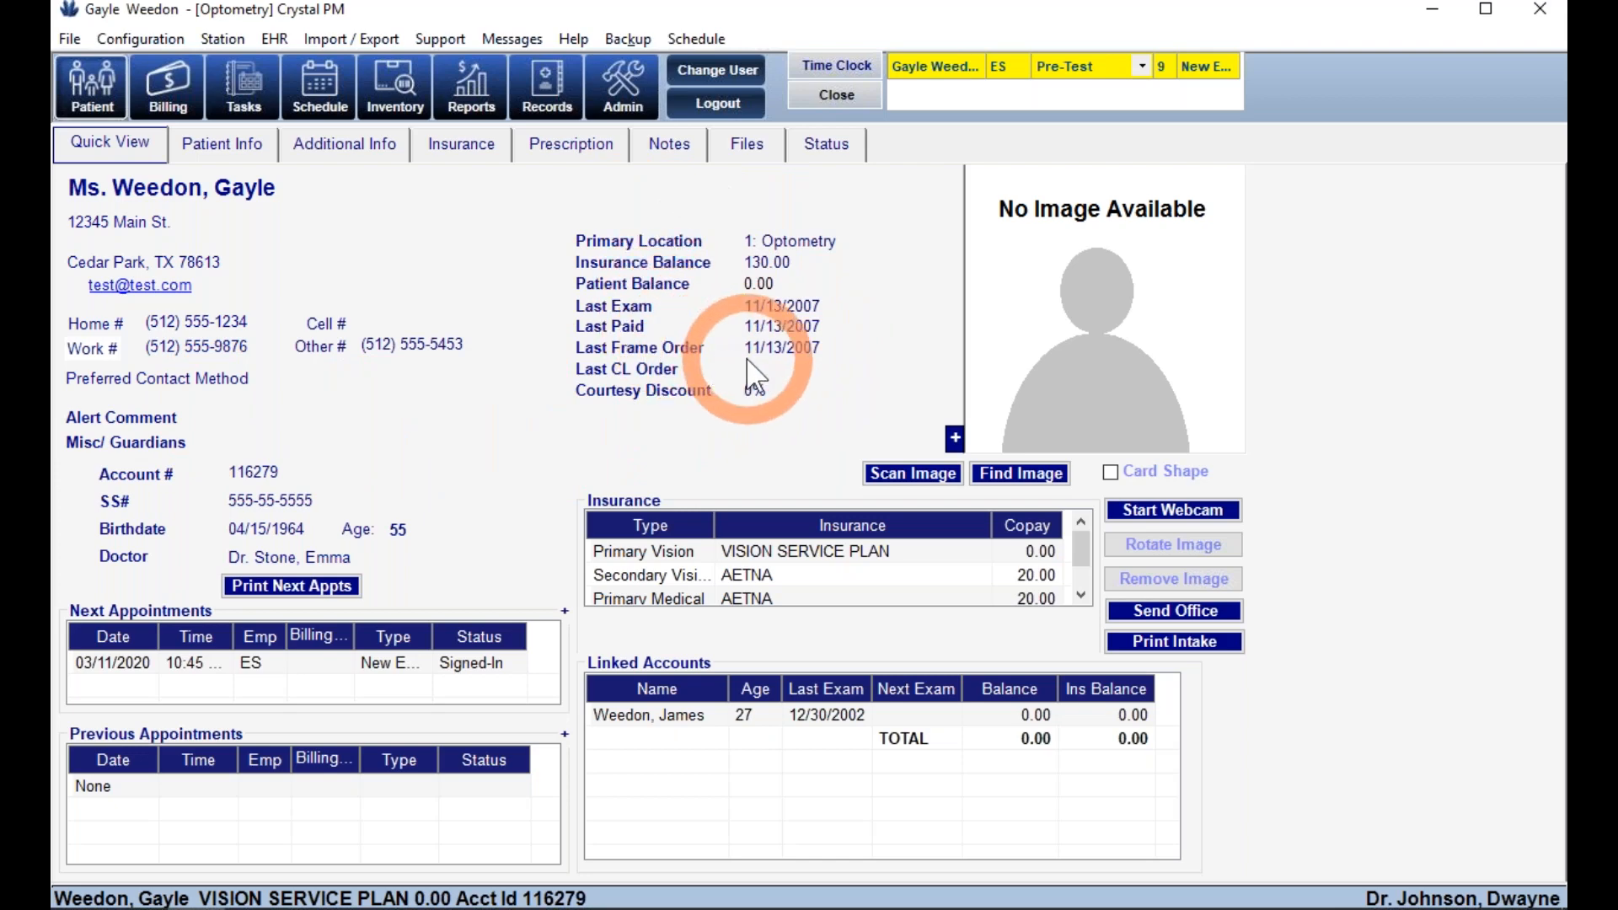
- Look through Notes and Files, then expand and collapse the Prescriptions history on Status
click(674, 156)
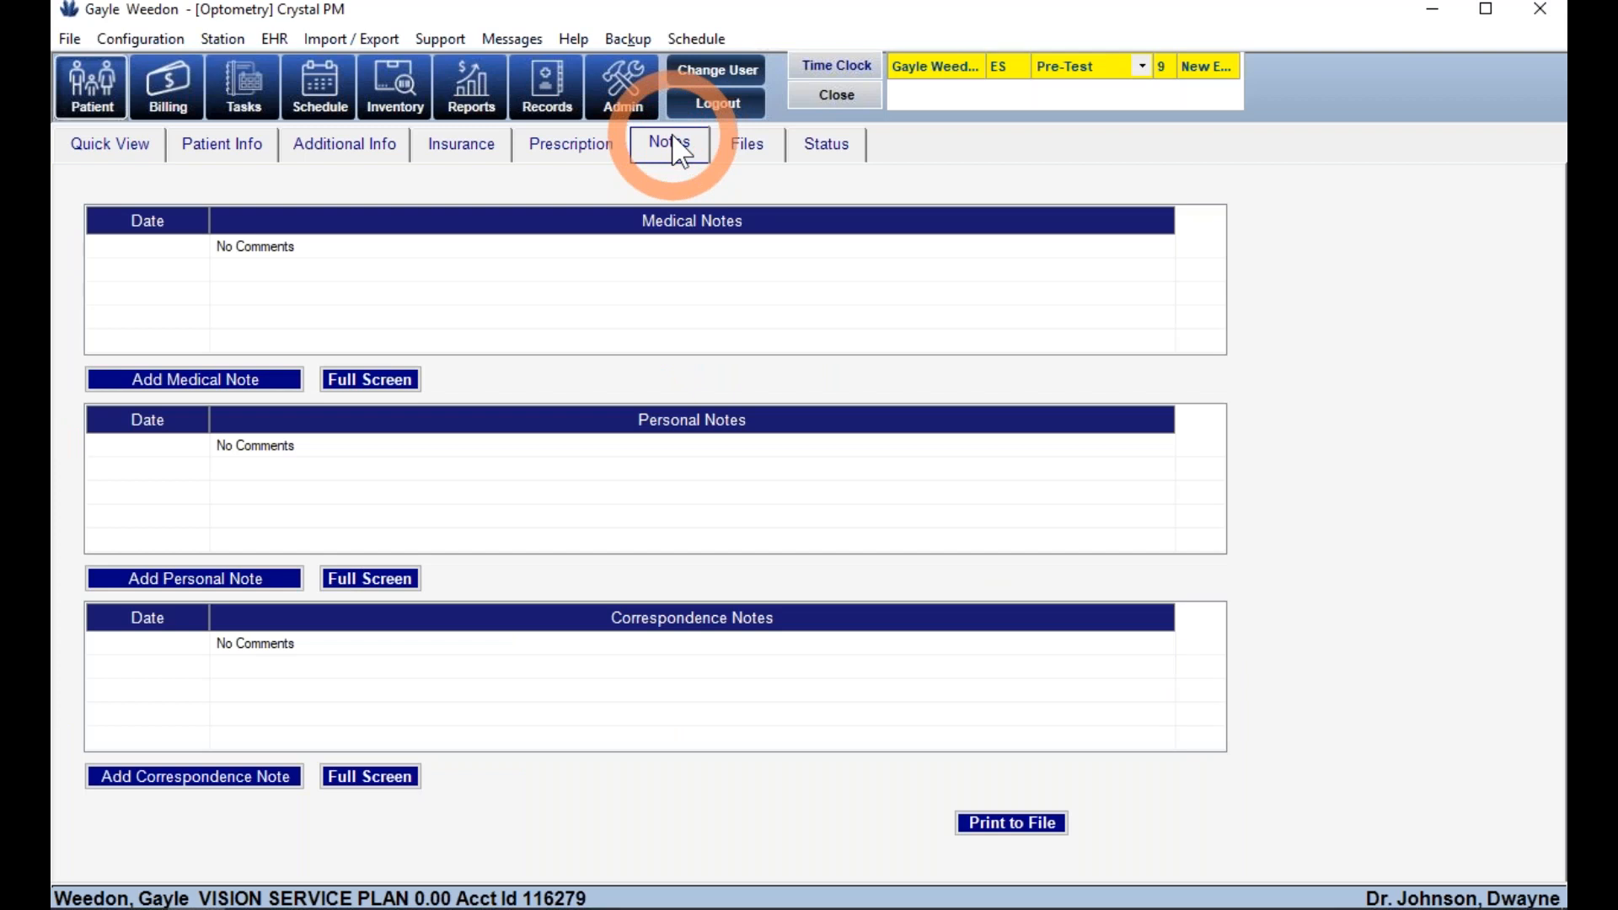
click(738, 165)
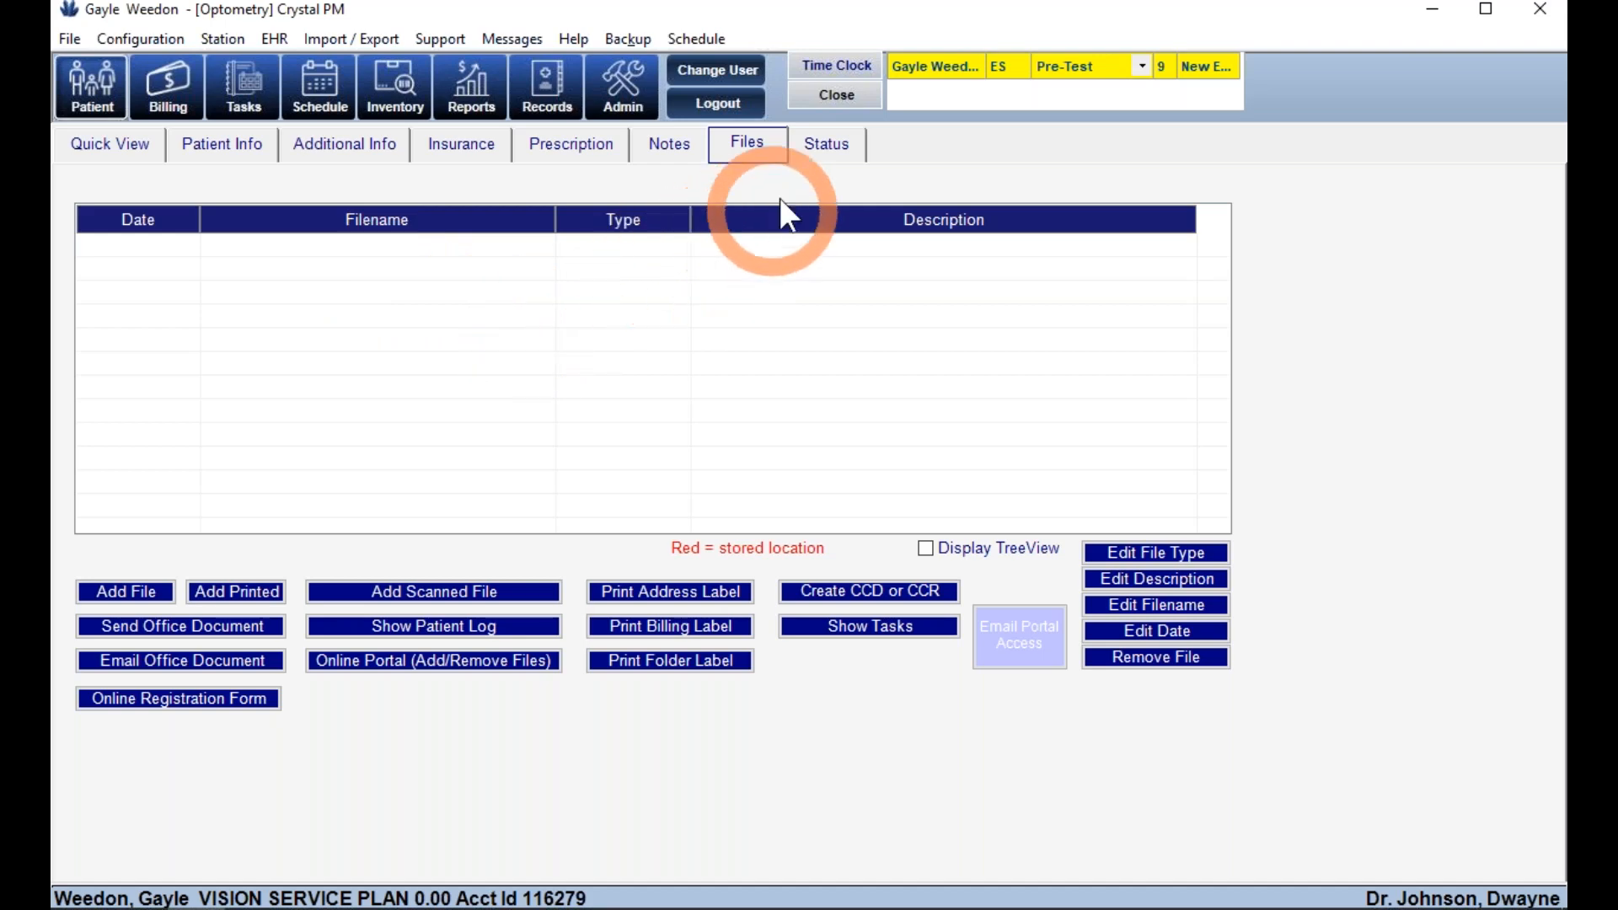
click(831, 160)
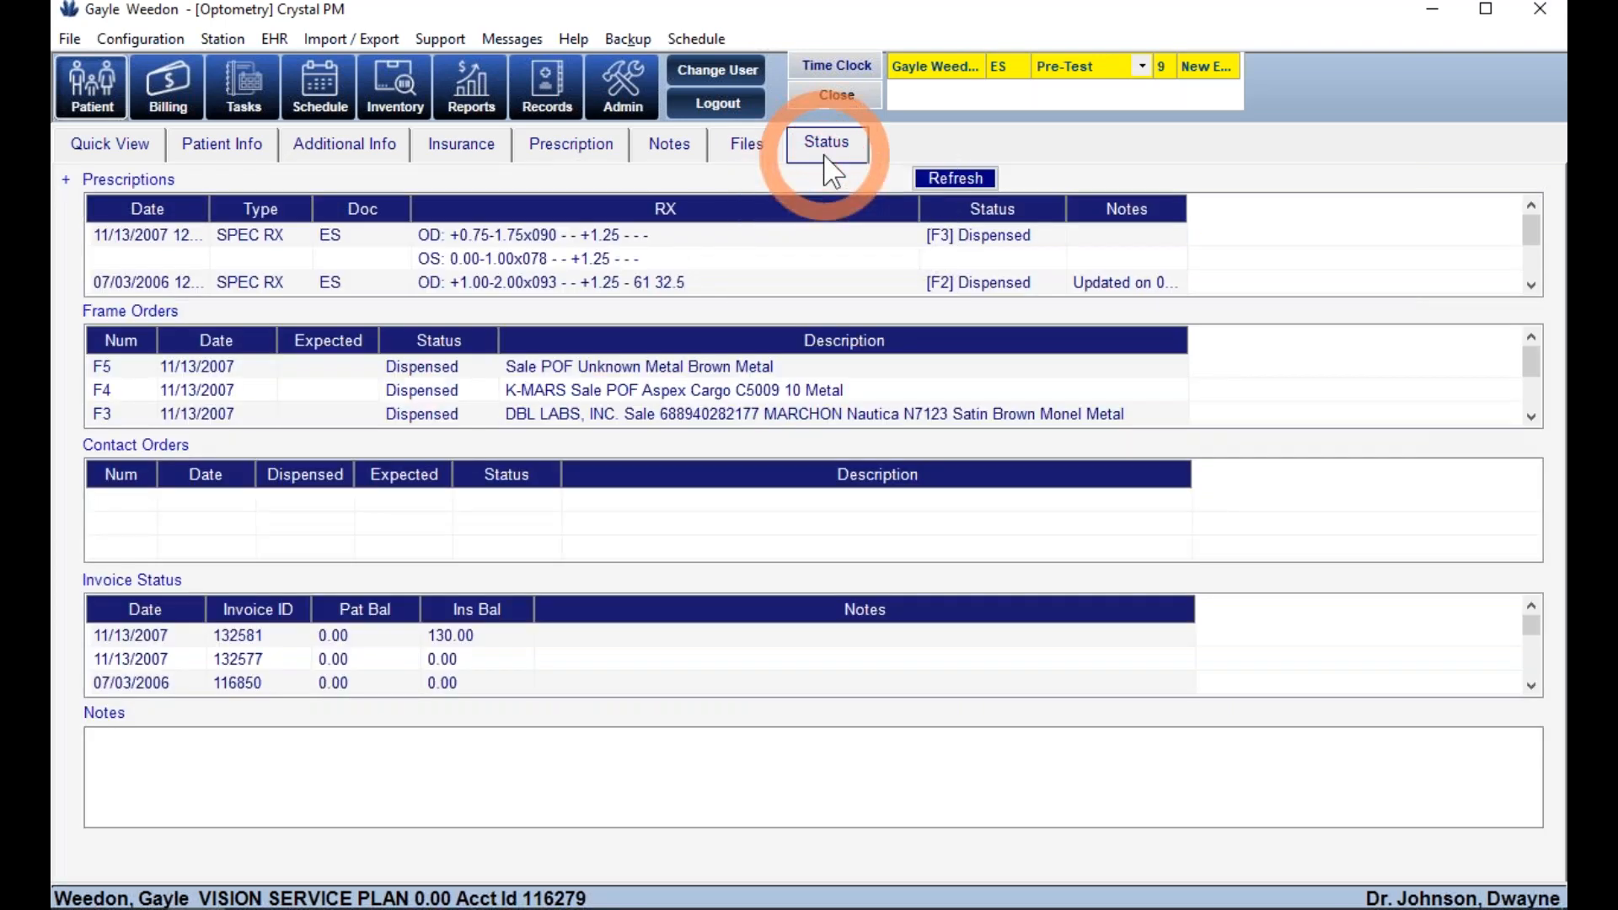
click(68, 180)
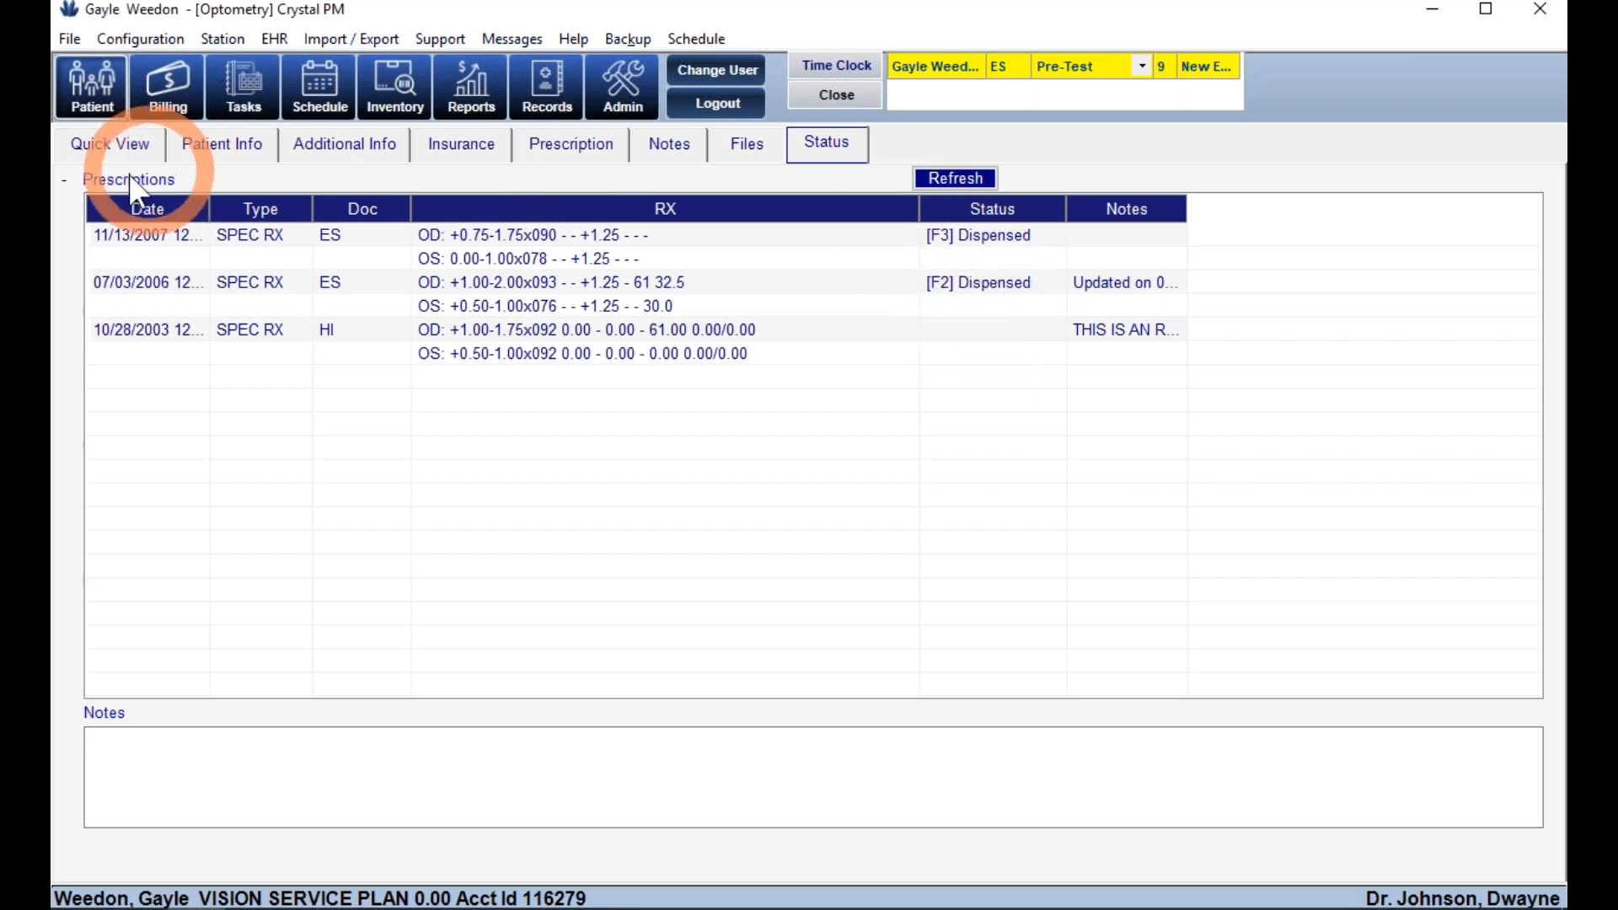
click(64, 180)
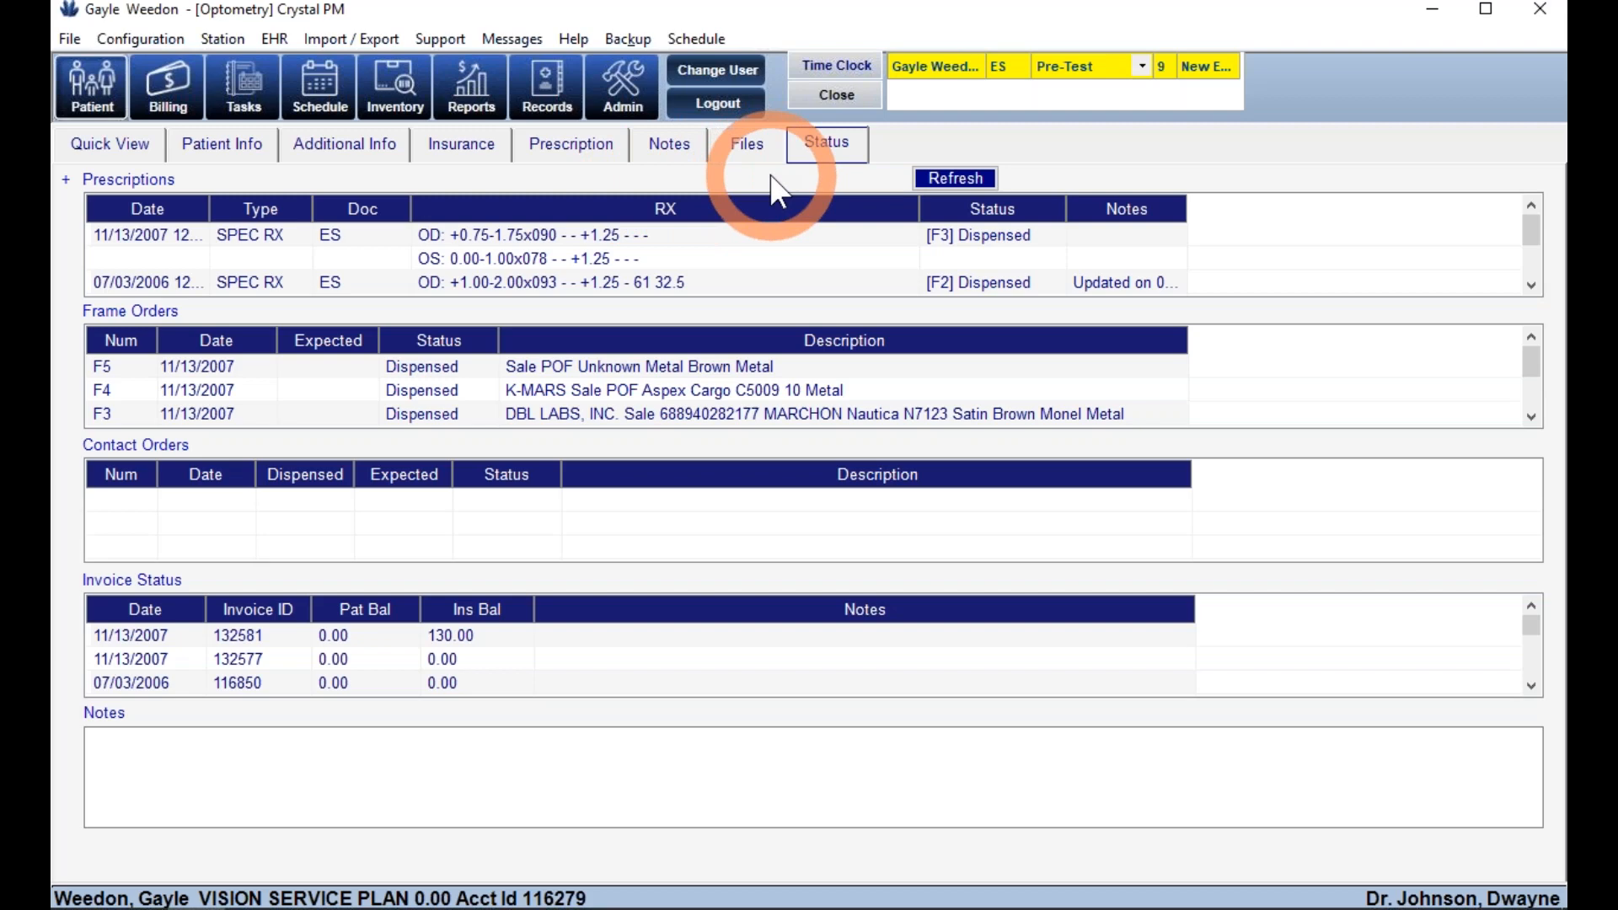
- Open the patient's EHR exam chart and assign the examining doctor from the doctor list
click(549, 98)
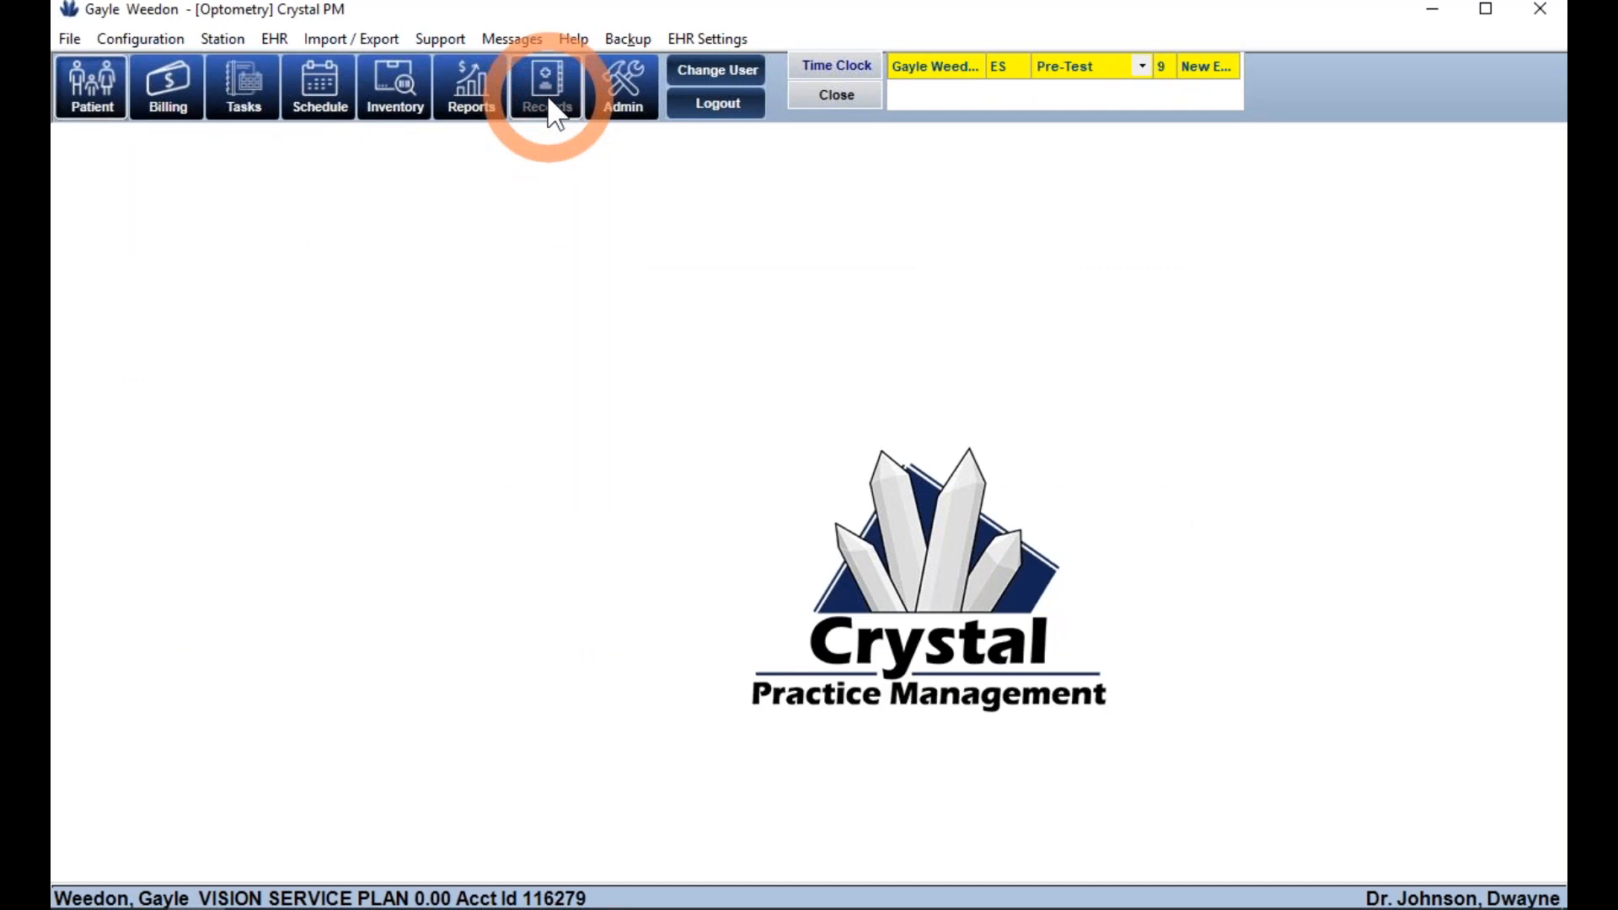
click(549, 101)
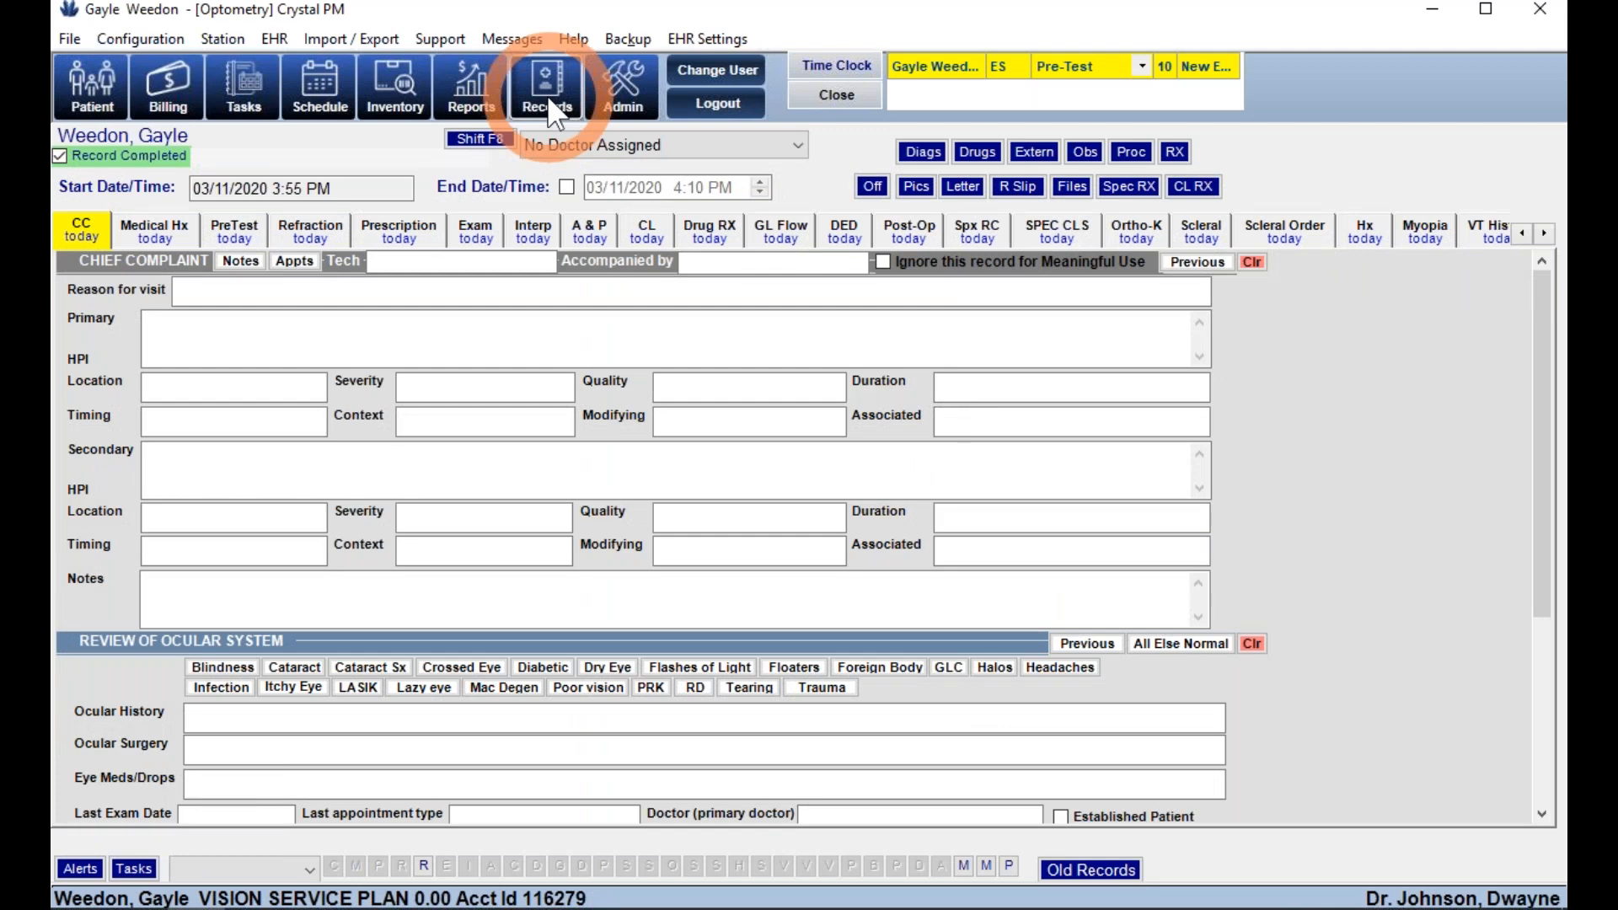
click(576, 145)
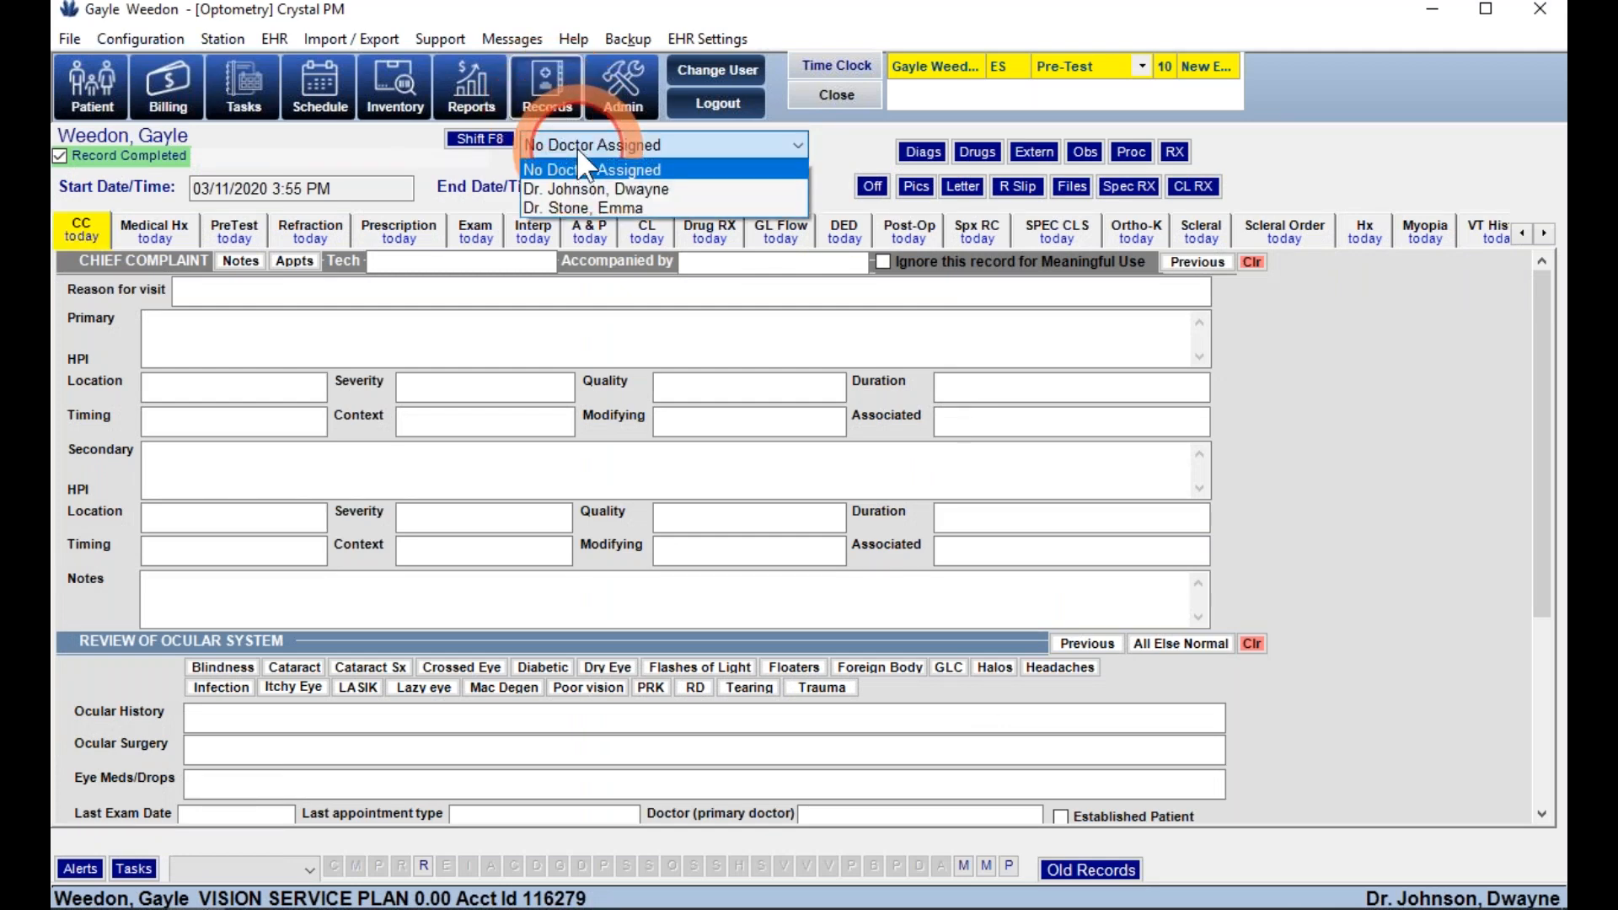
click(589, 191)
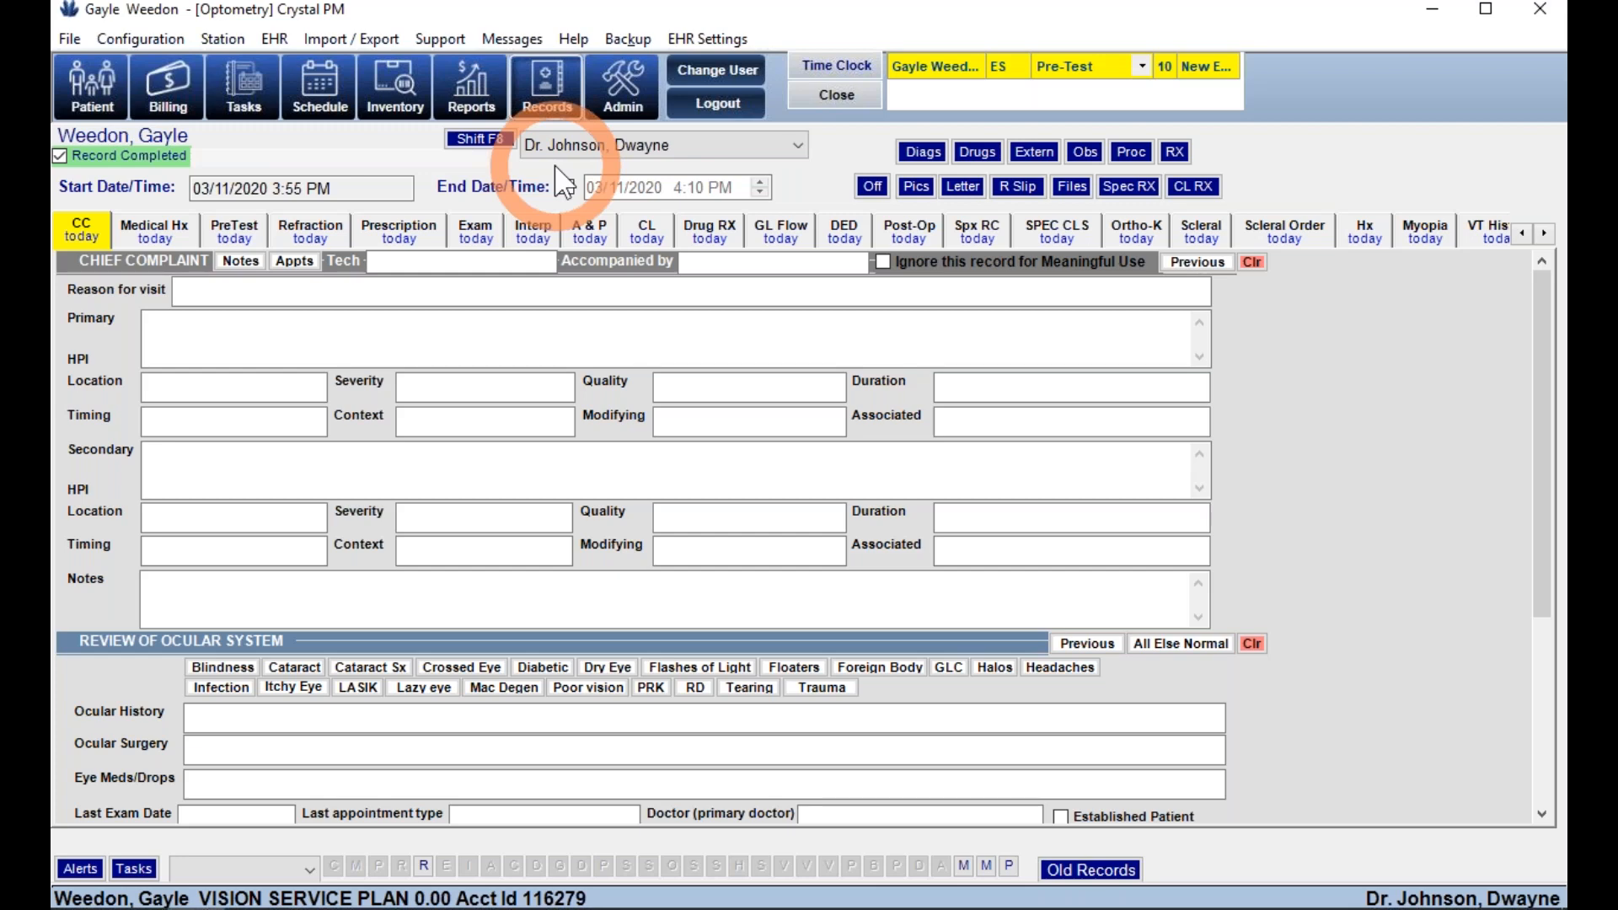
click(328, 194)
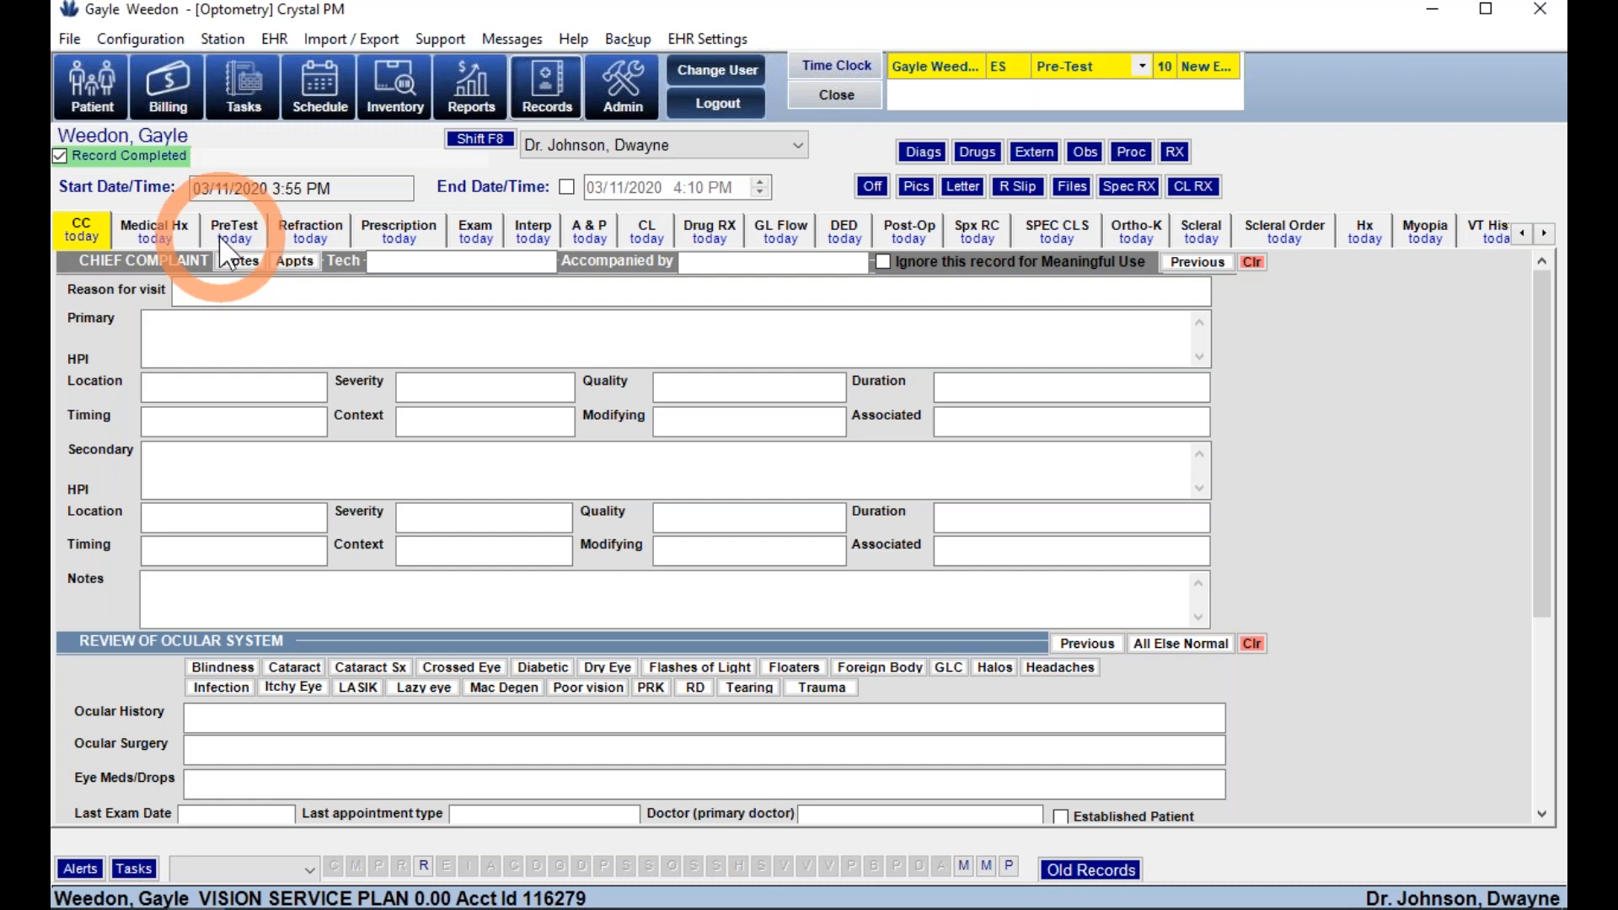
- Set the visit reason to Annual exam and the primary complaint to Injury to eye
click(236, 291)
text(qf;nvafd;jknvjk;adsnvlkadnavl;kdnlkds)
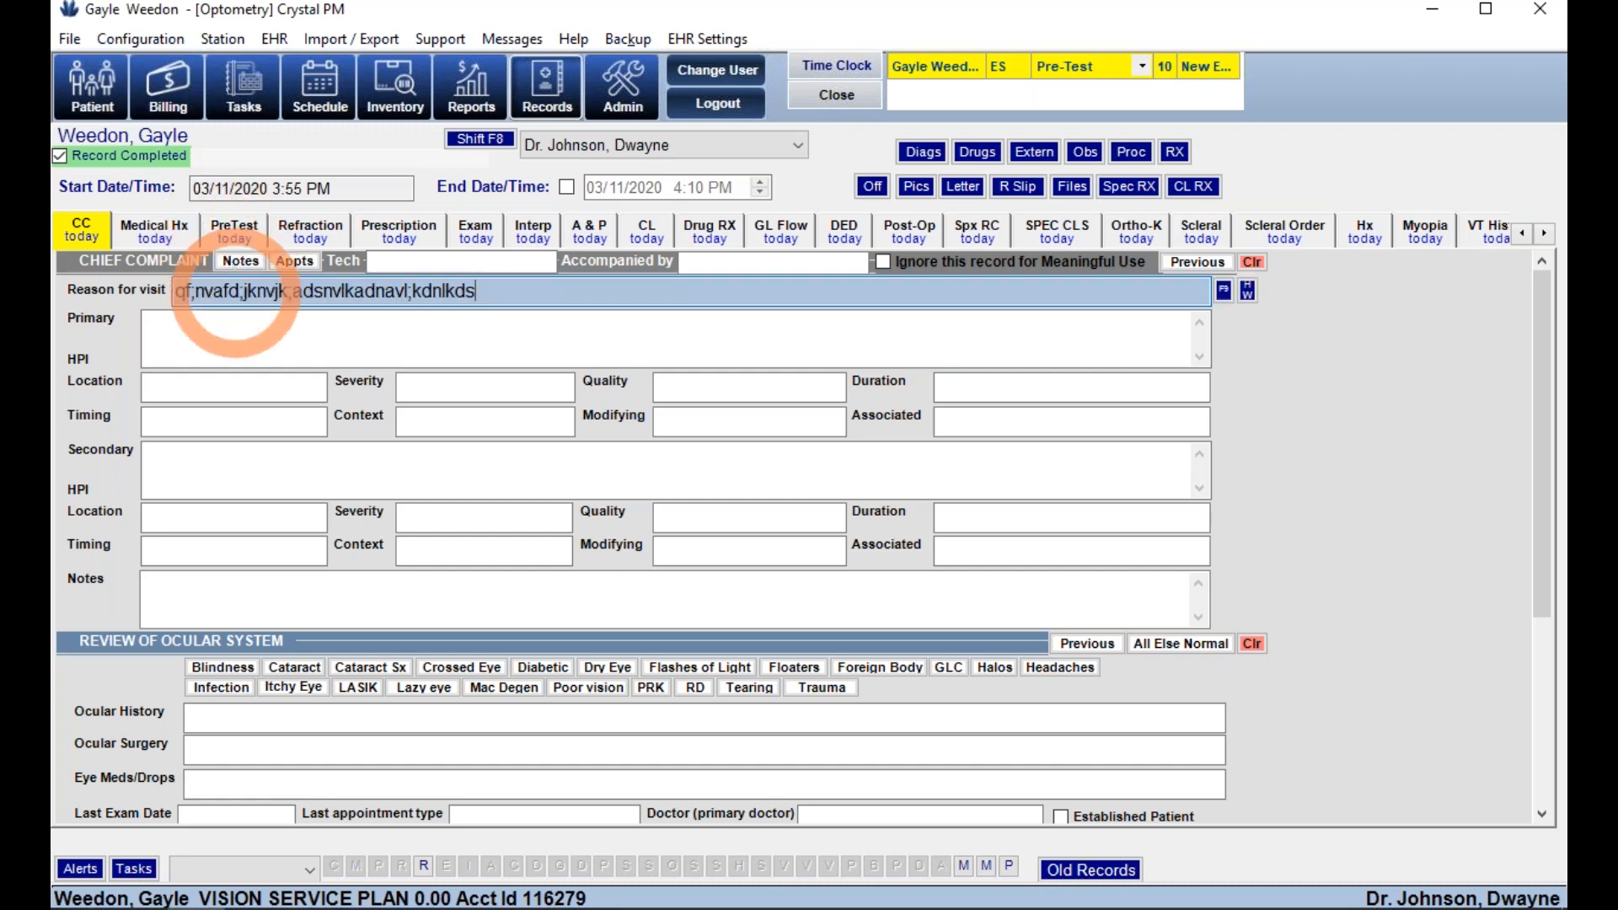
click(1226, 295)
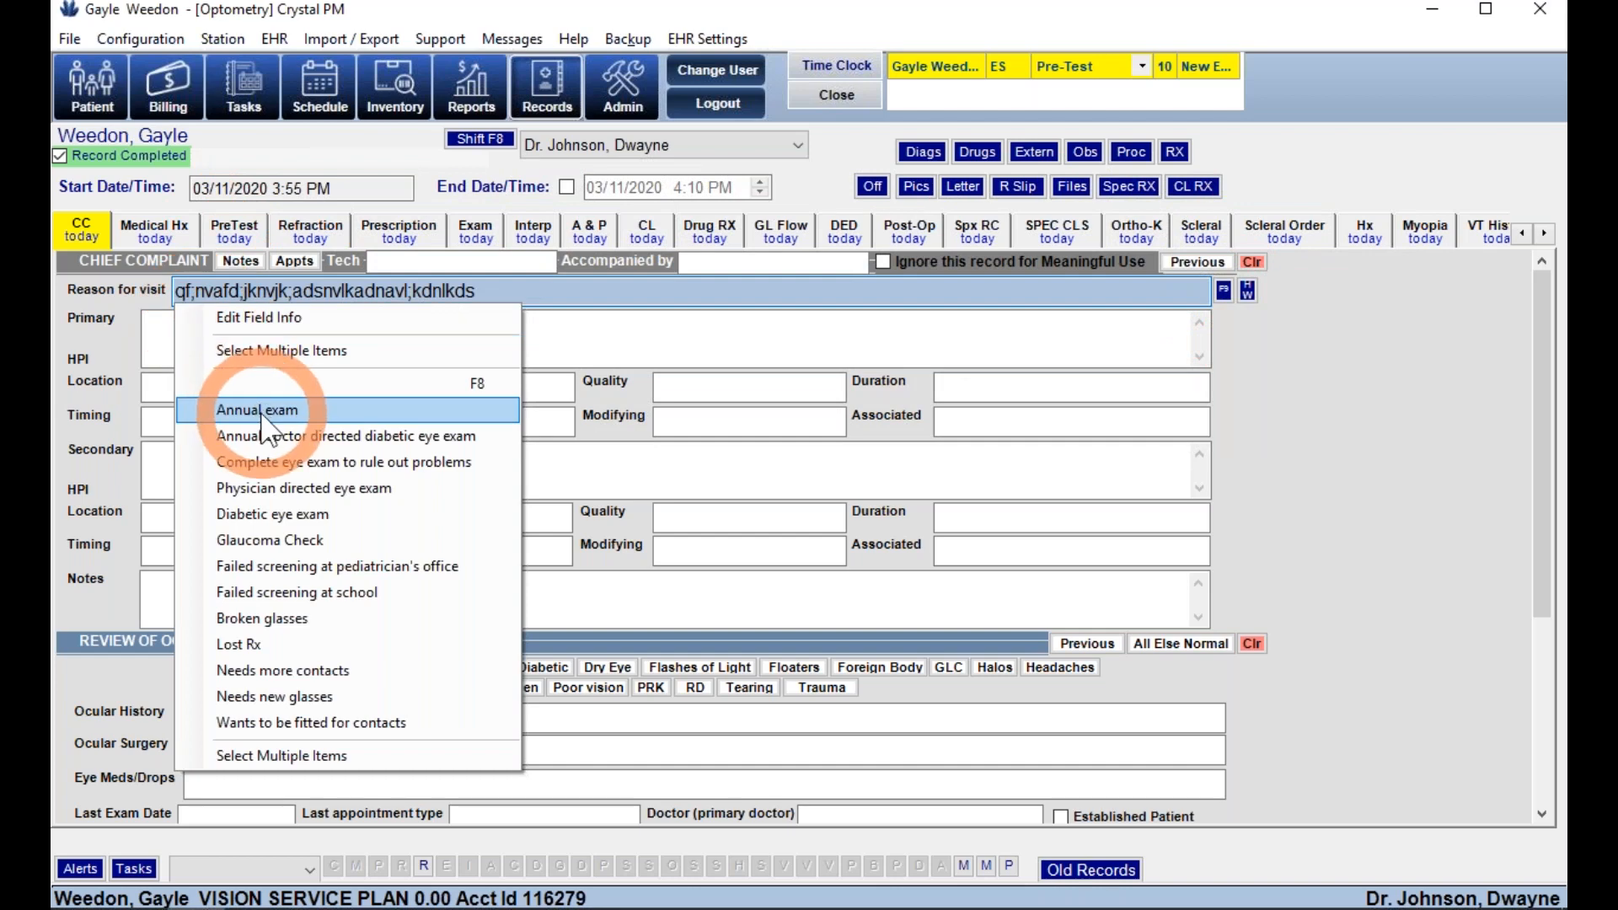
click(257, 410)
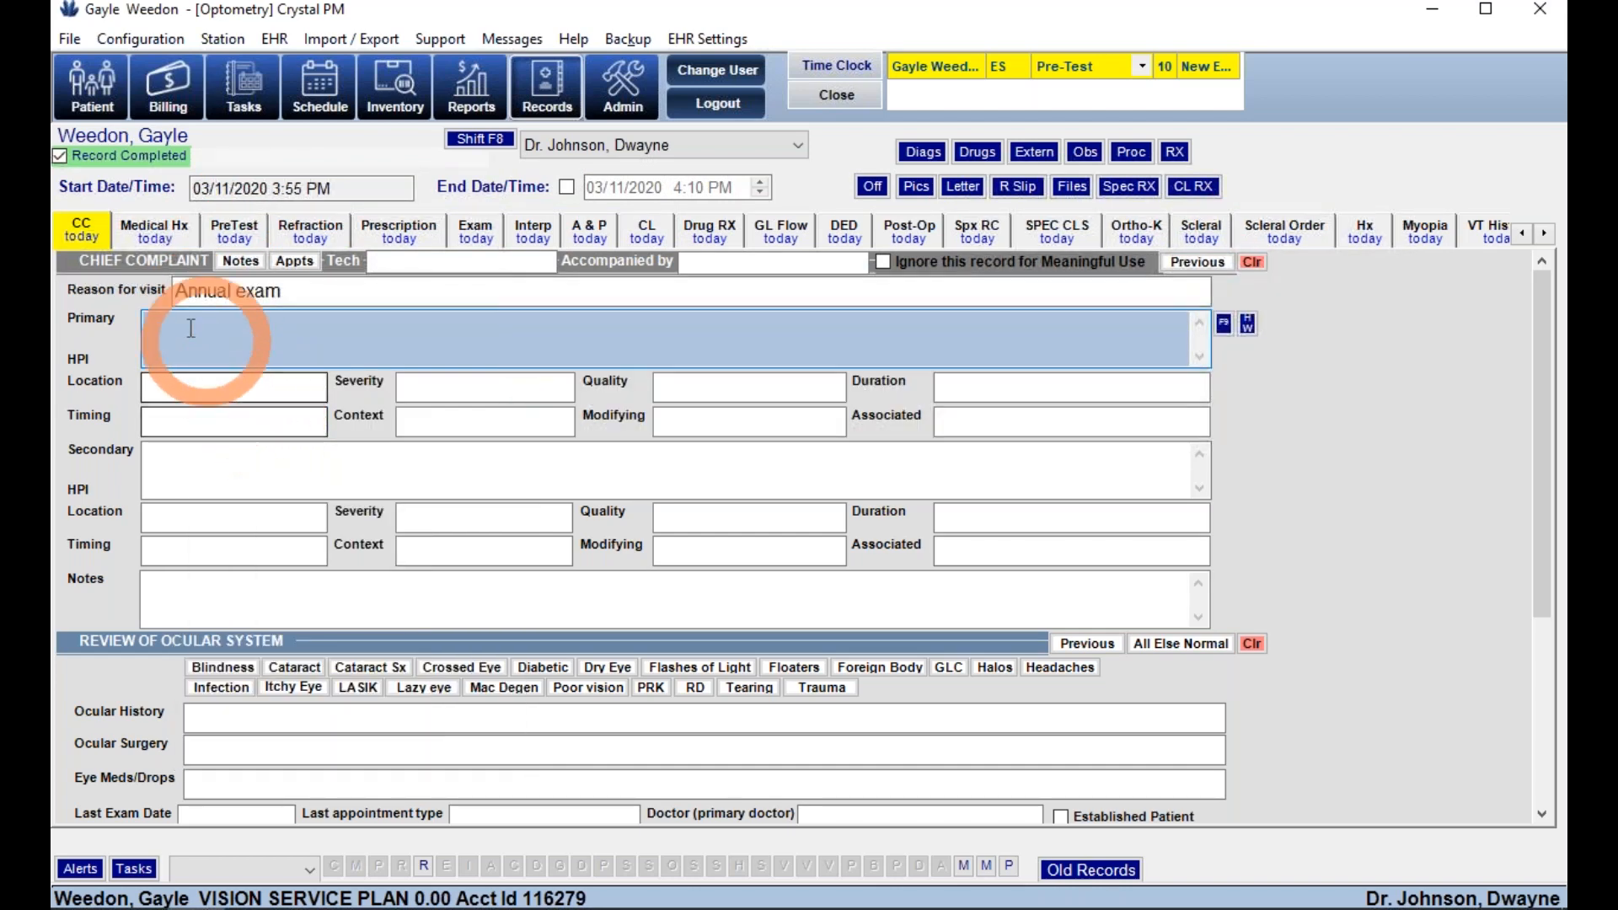
click(1223, 324)
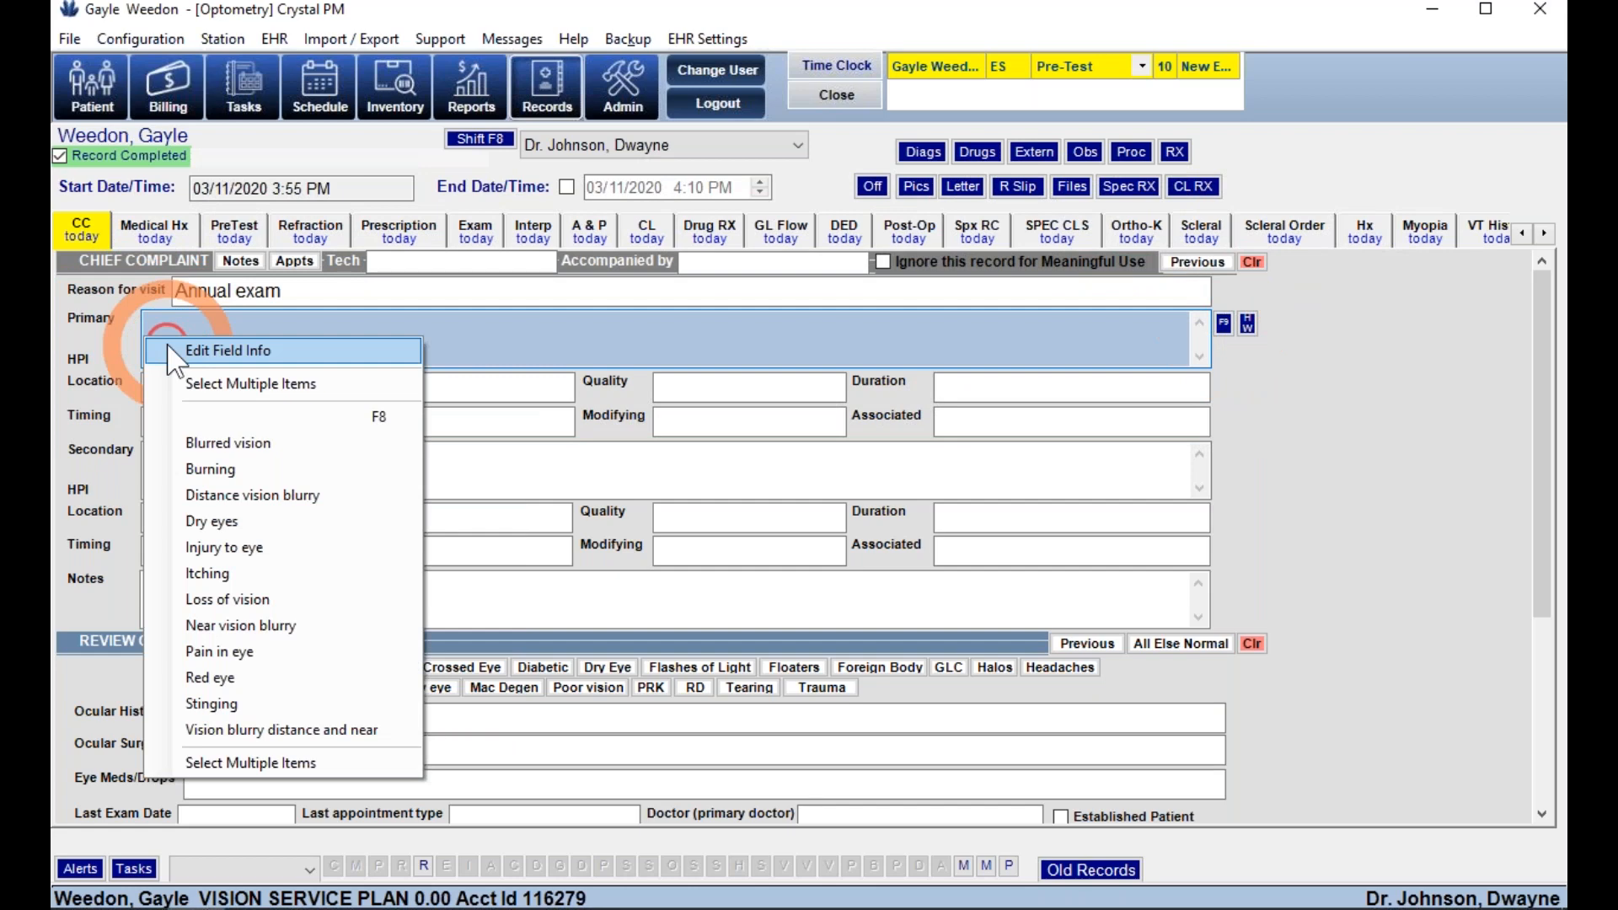
click(202, 549)
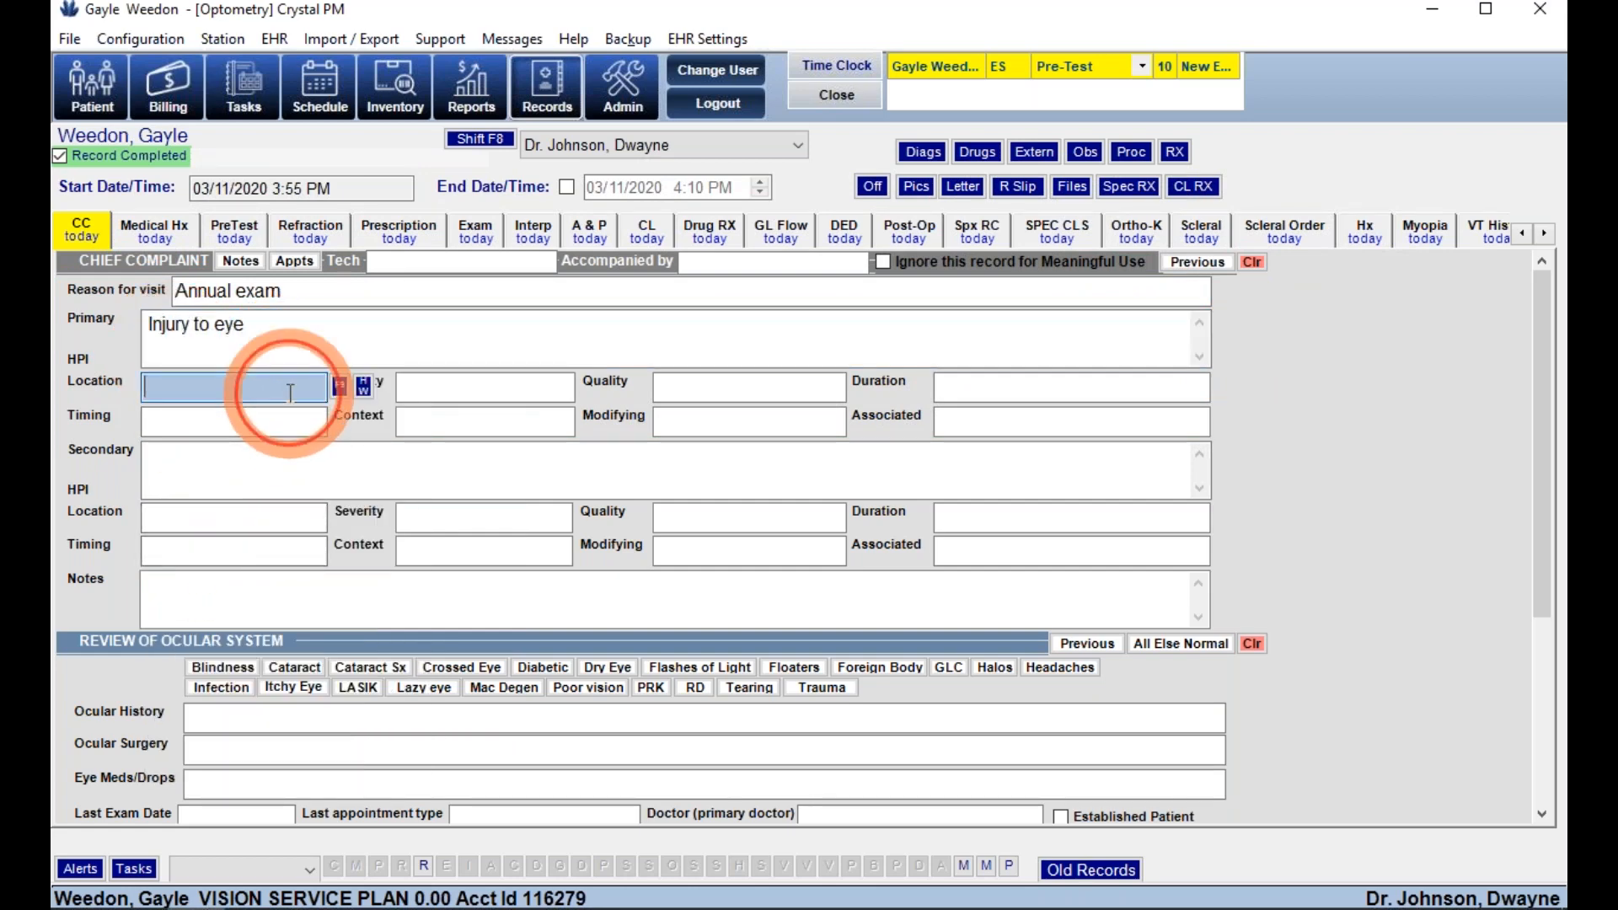
- Set location Right eye, severity Moderate, quality throbbing, and ready Duration for manual entry
click(340, 388)
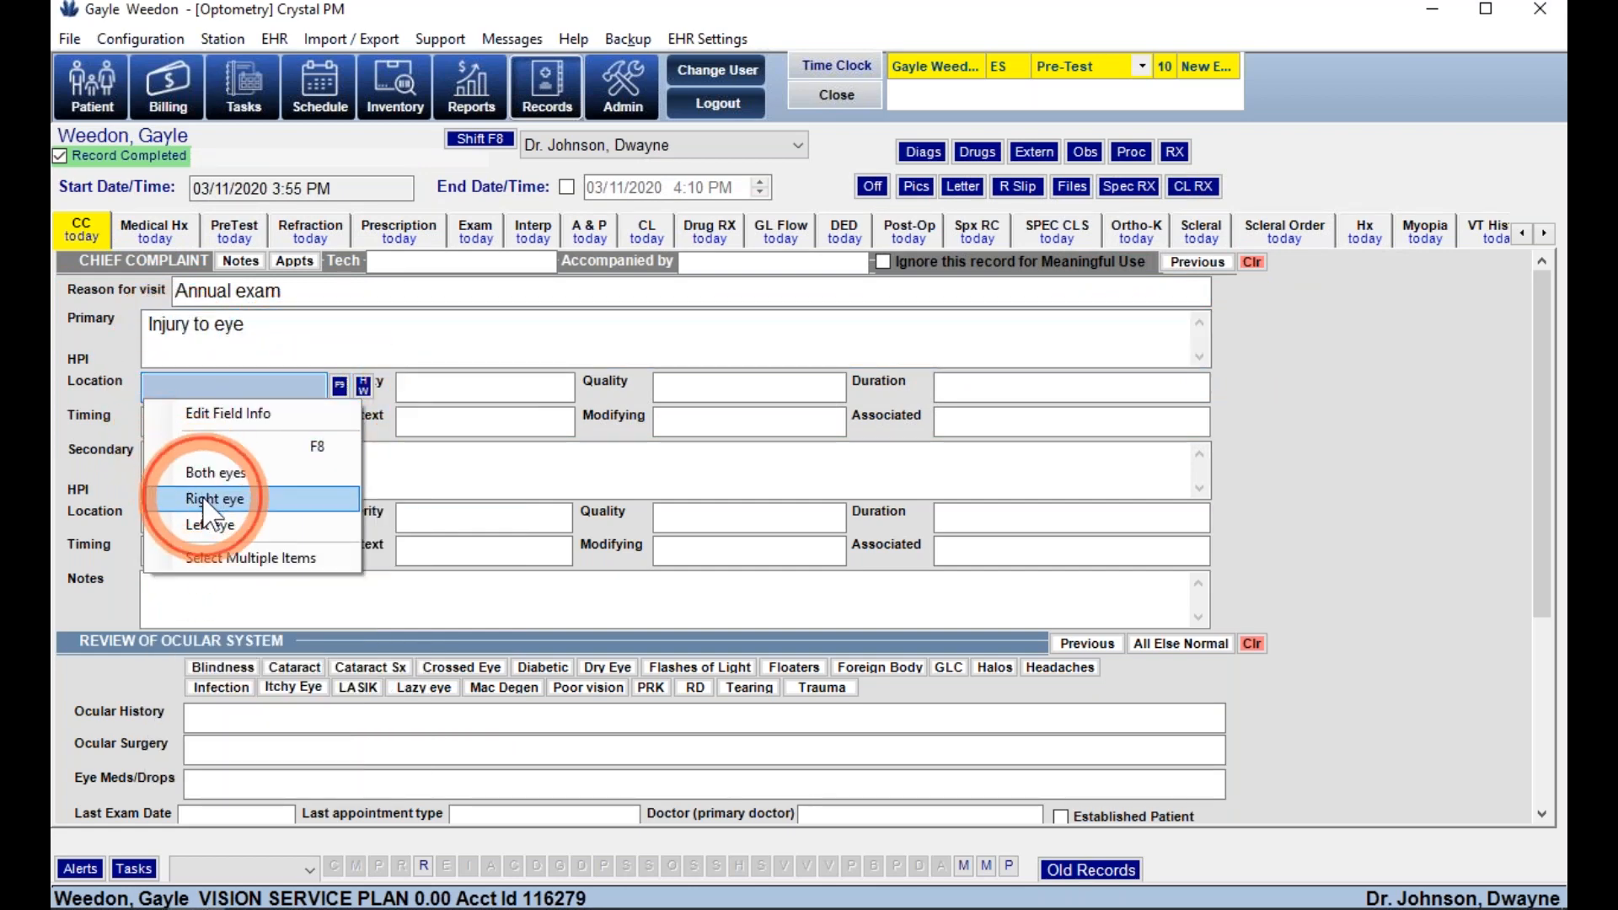
click(207, 497)
click(587, 387)
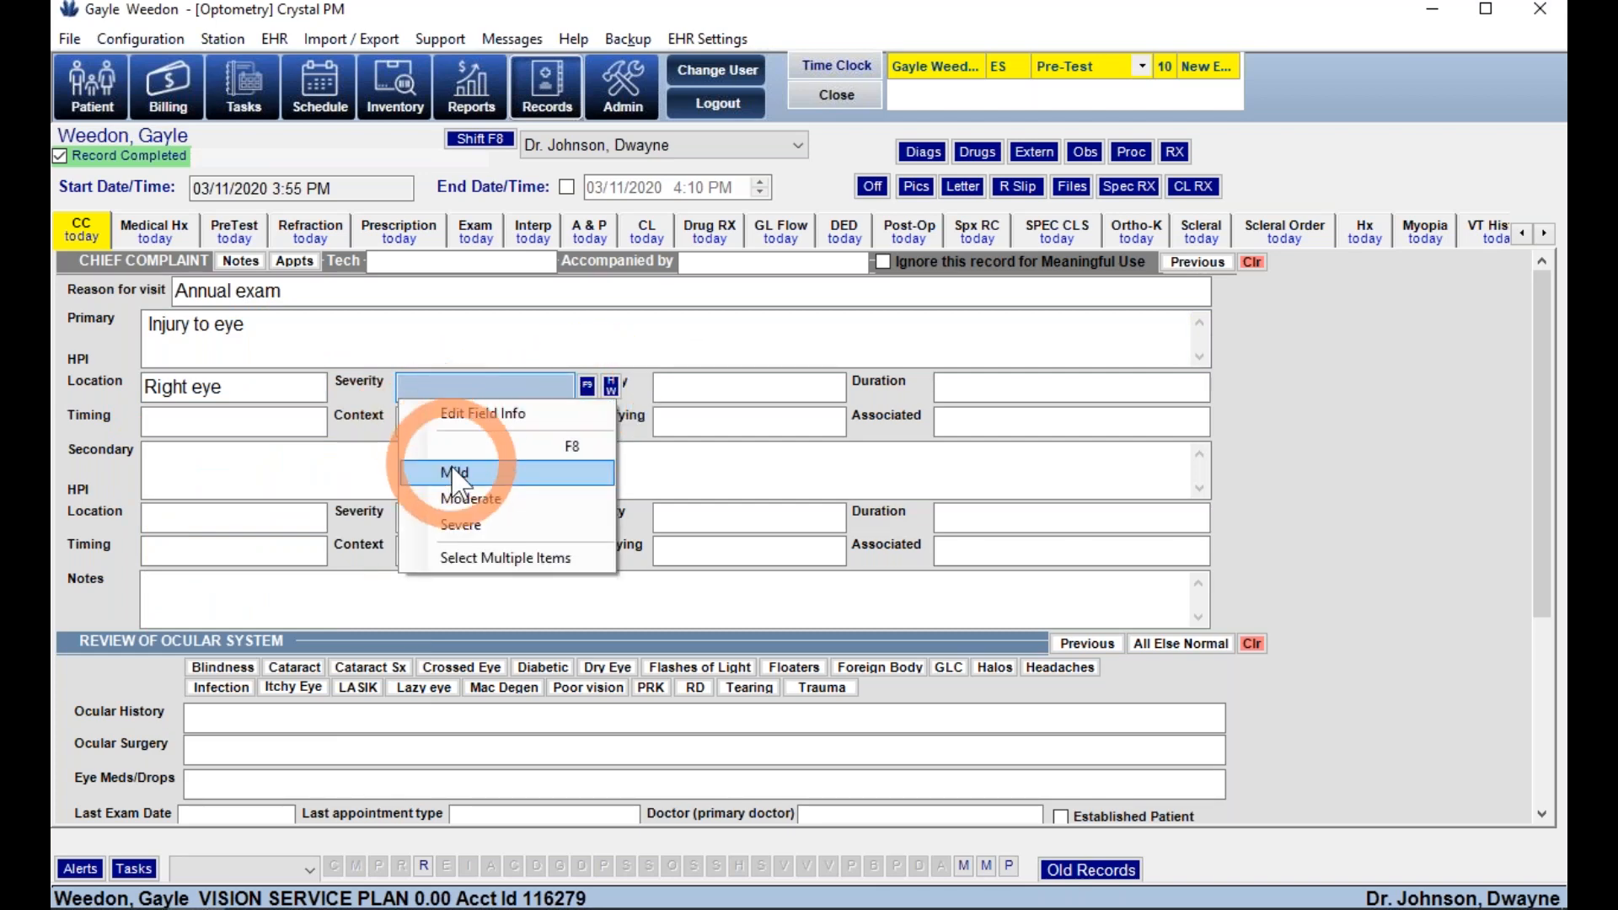
click(467, 500)
click(858, 386)
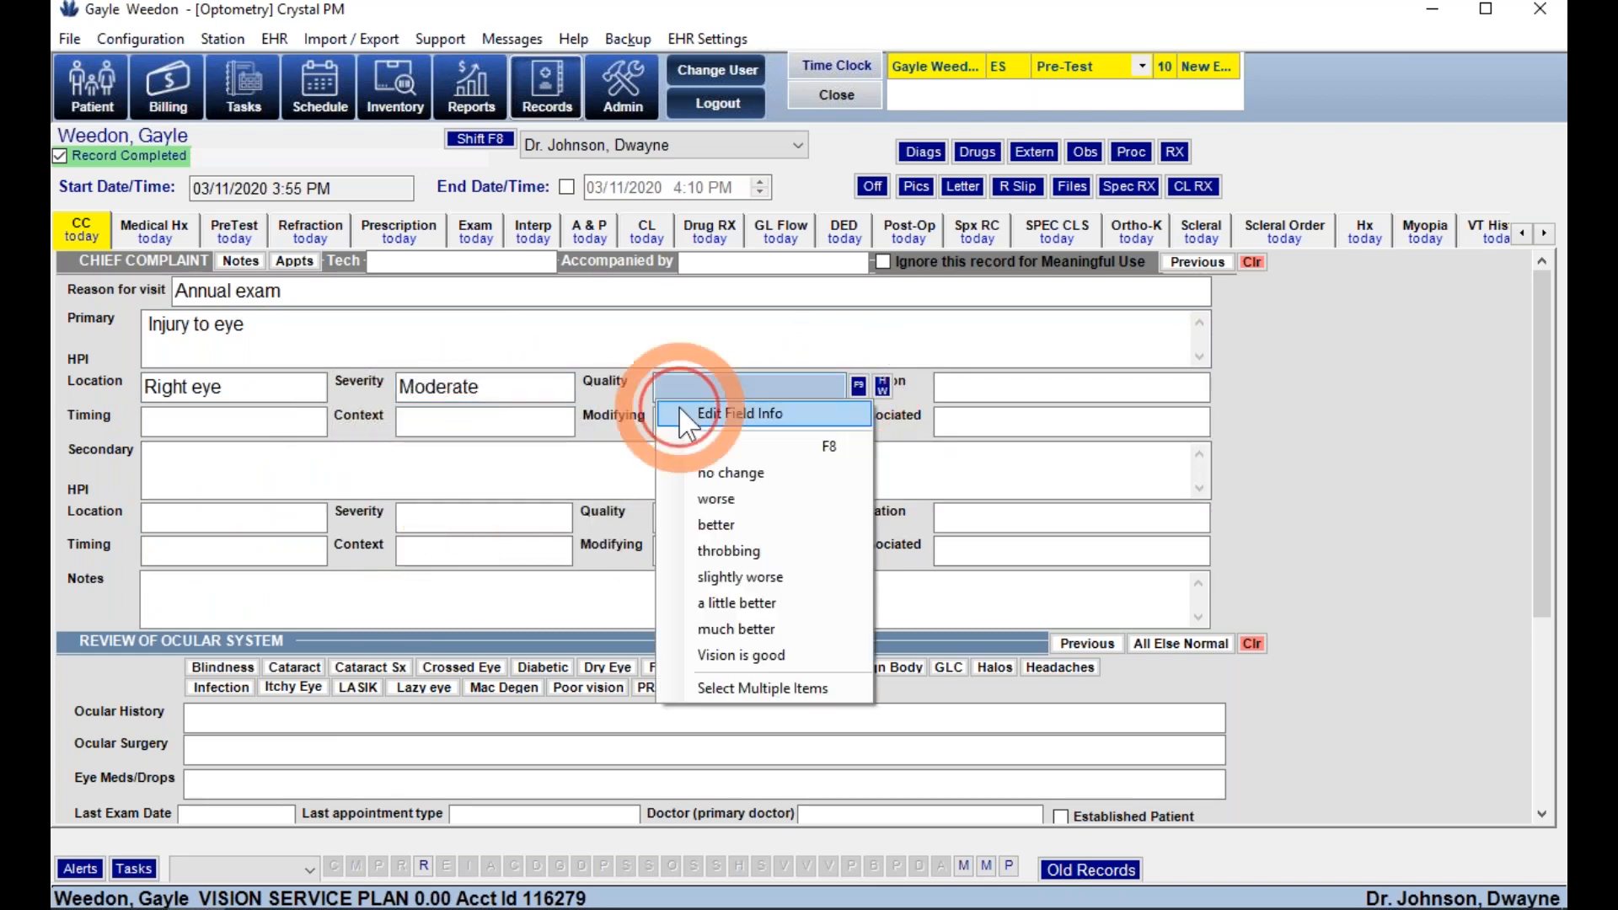
click(708, 551)
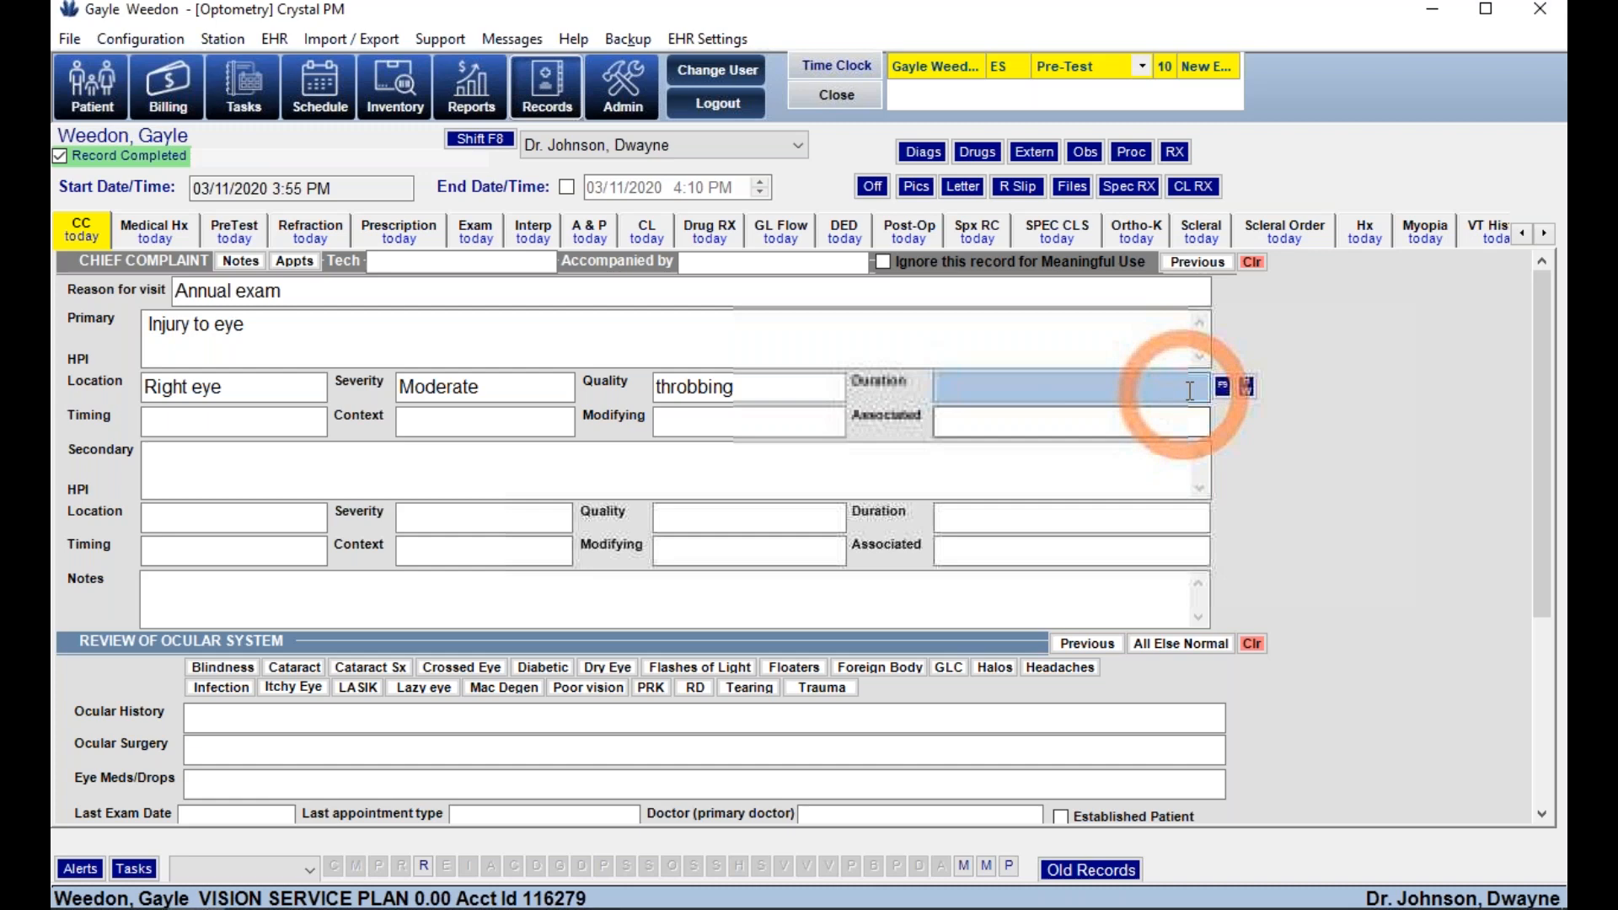
click(1223, 386)
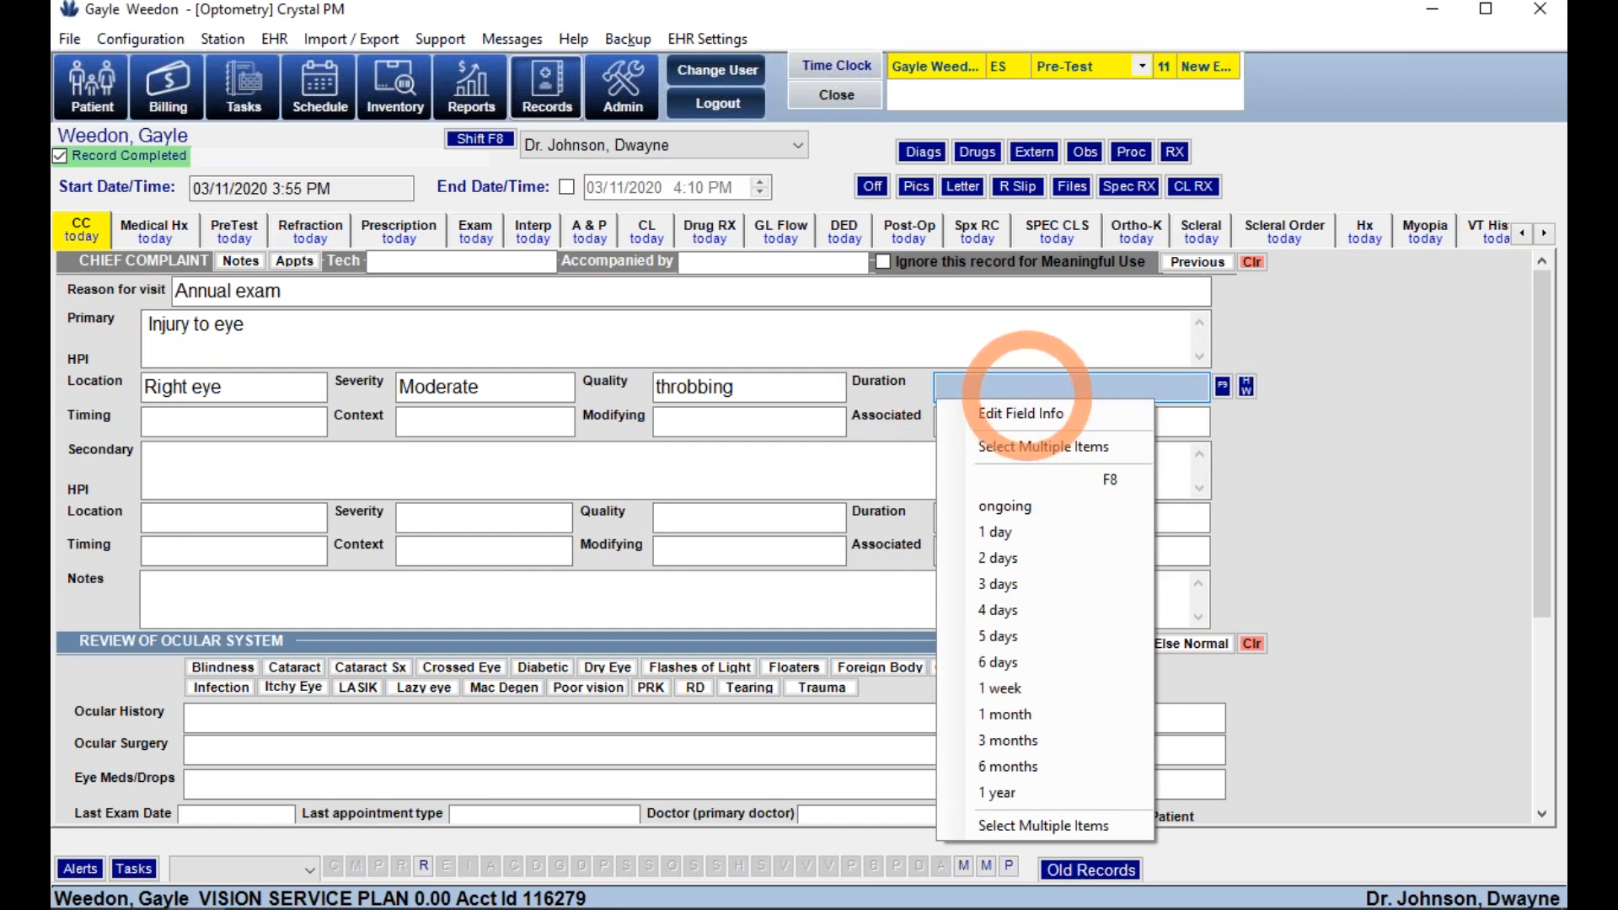
click(991, 387)
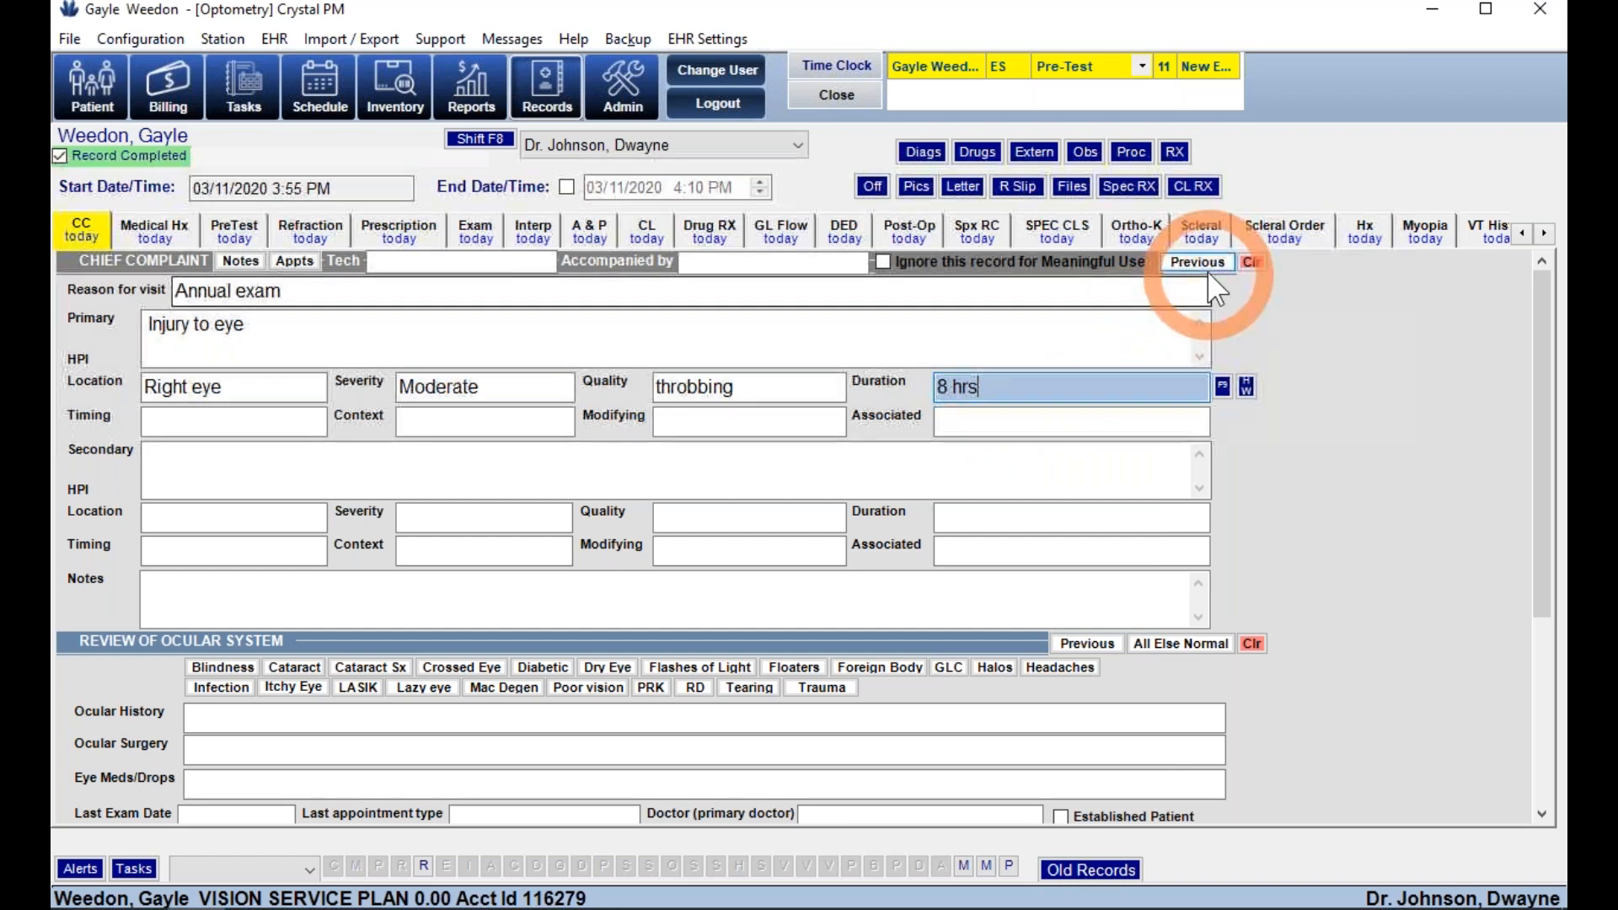
- Mark the ocular system review and family ocular history as normal
click(1190, 645)
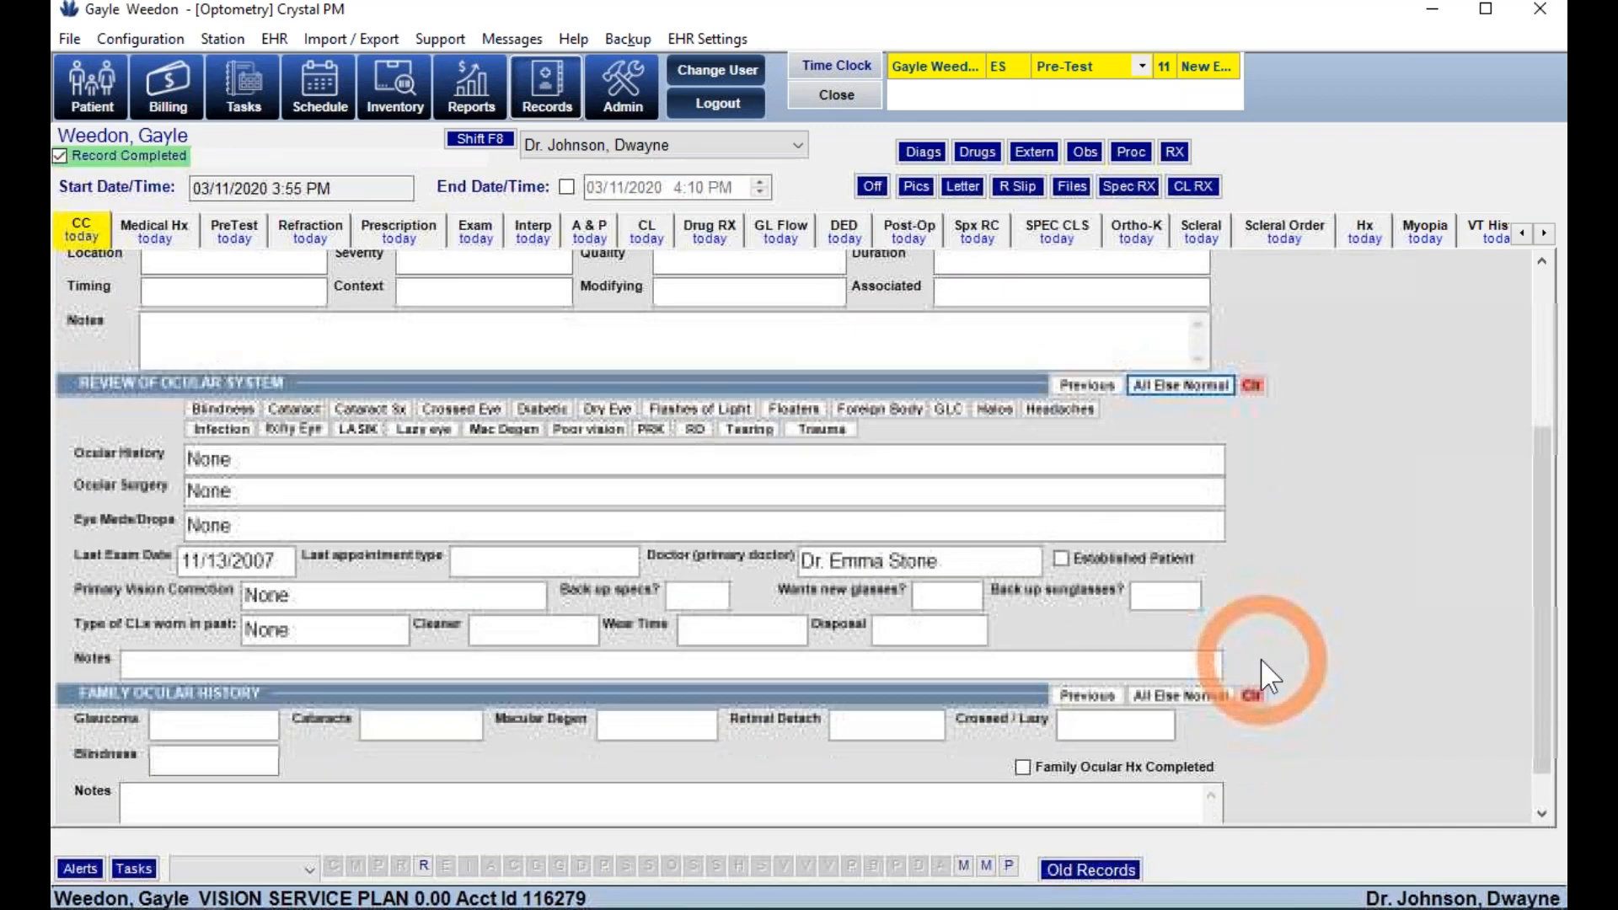
click(1180, 695)
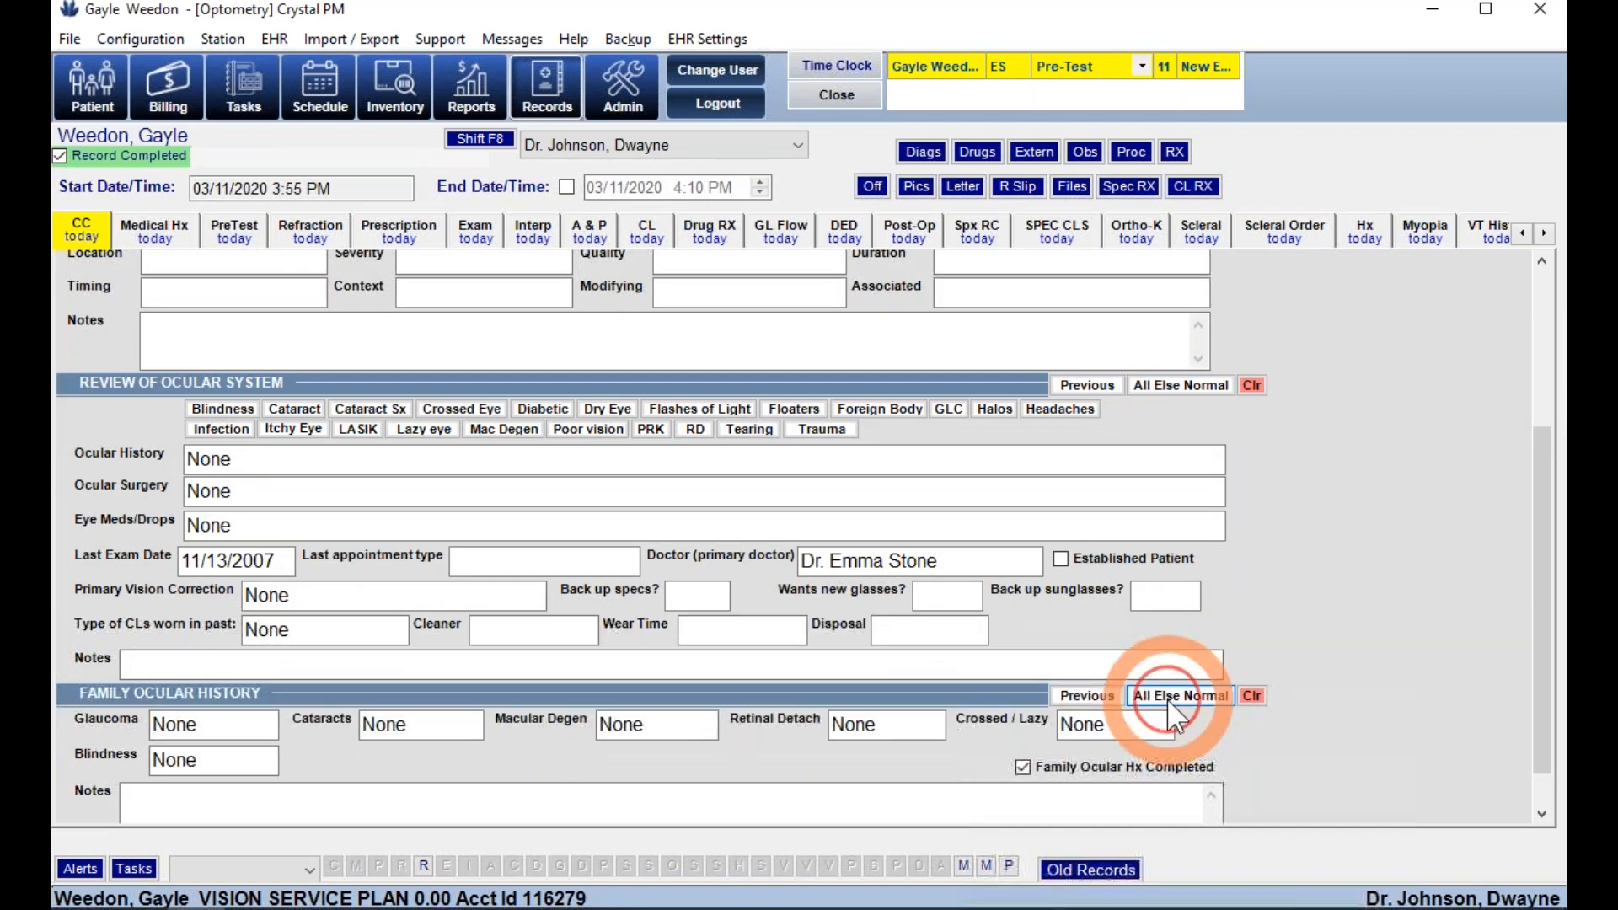
click(406, 301)
- Fill the patient and family medical history and review of systems with None
click(163, 235)
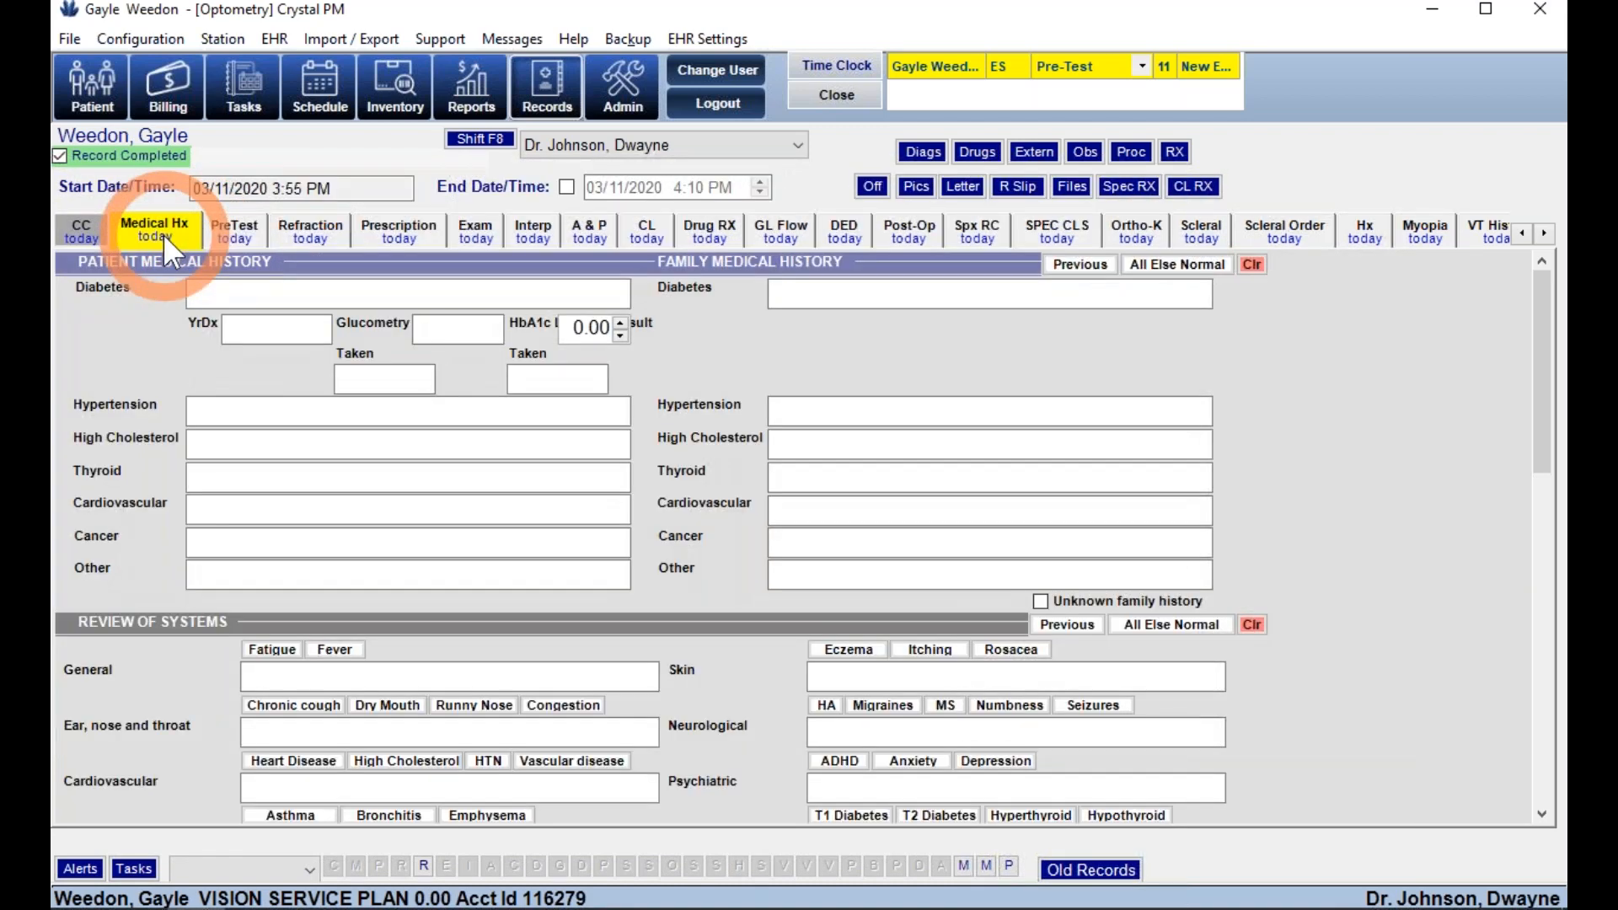
click(1241, 327)
click(1177, 264)
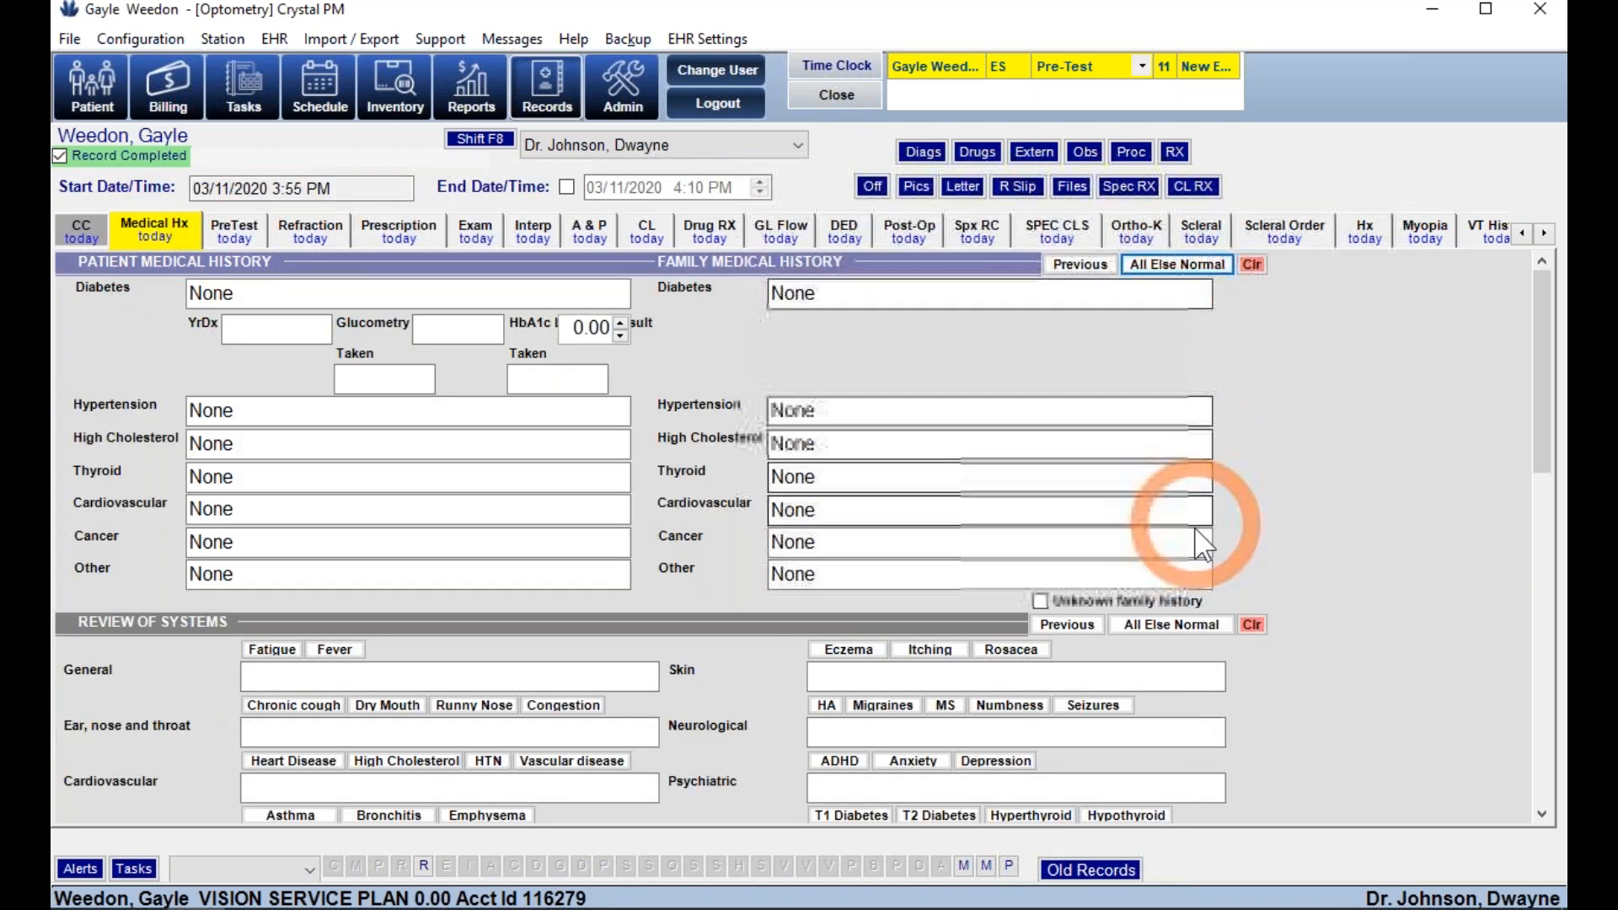
click(1190, 624)
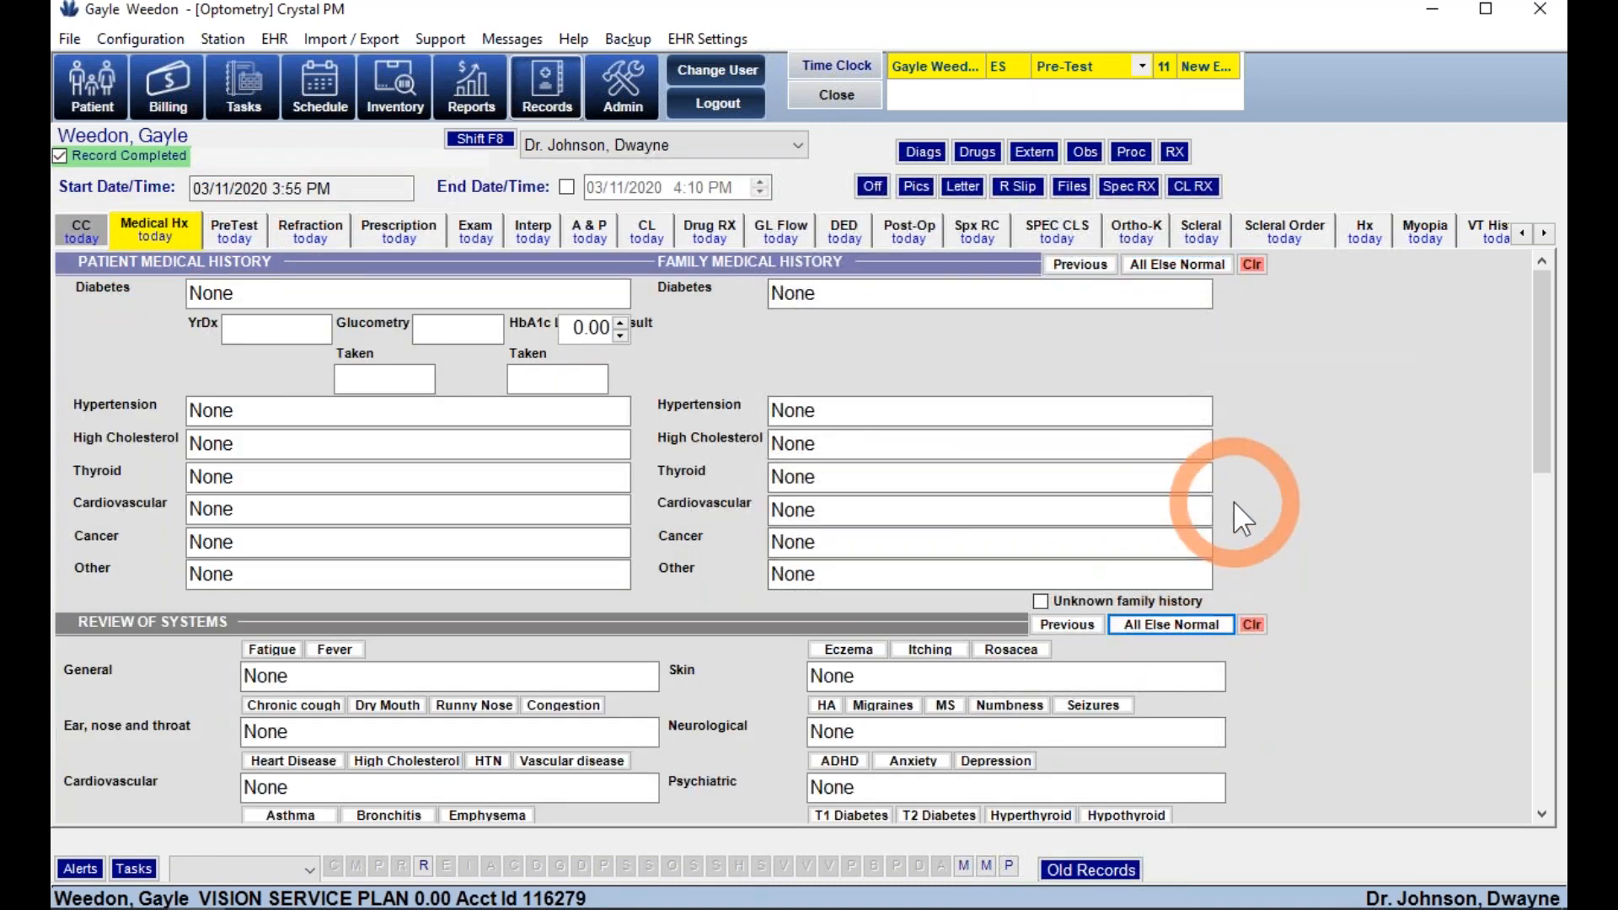
scroll(1268, 479, down, 6)
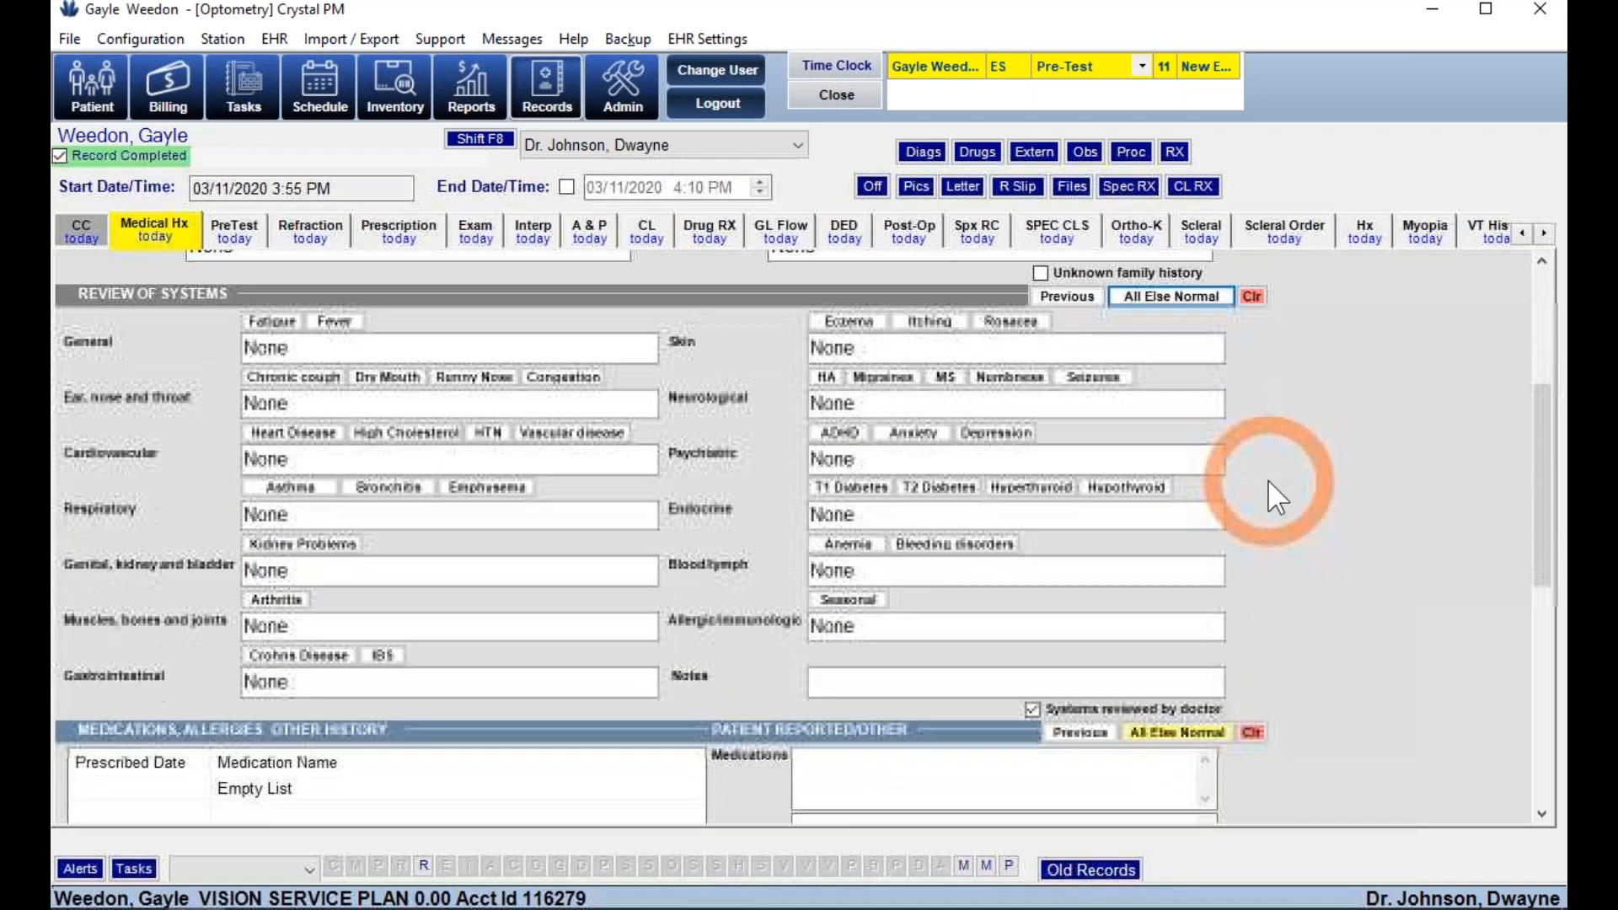
scroll(1267, 478, down, 4)
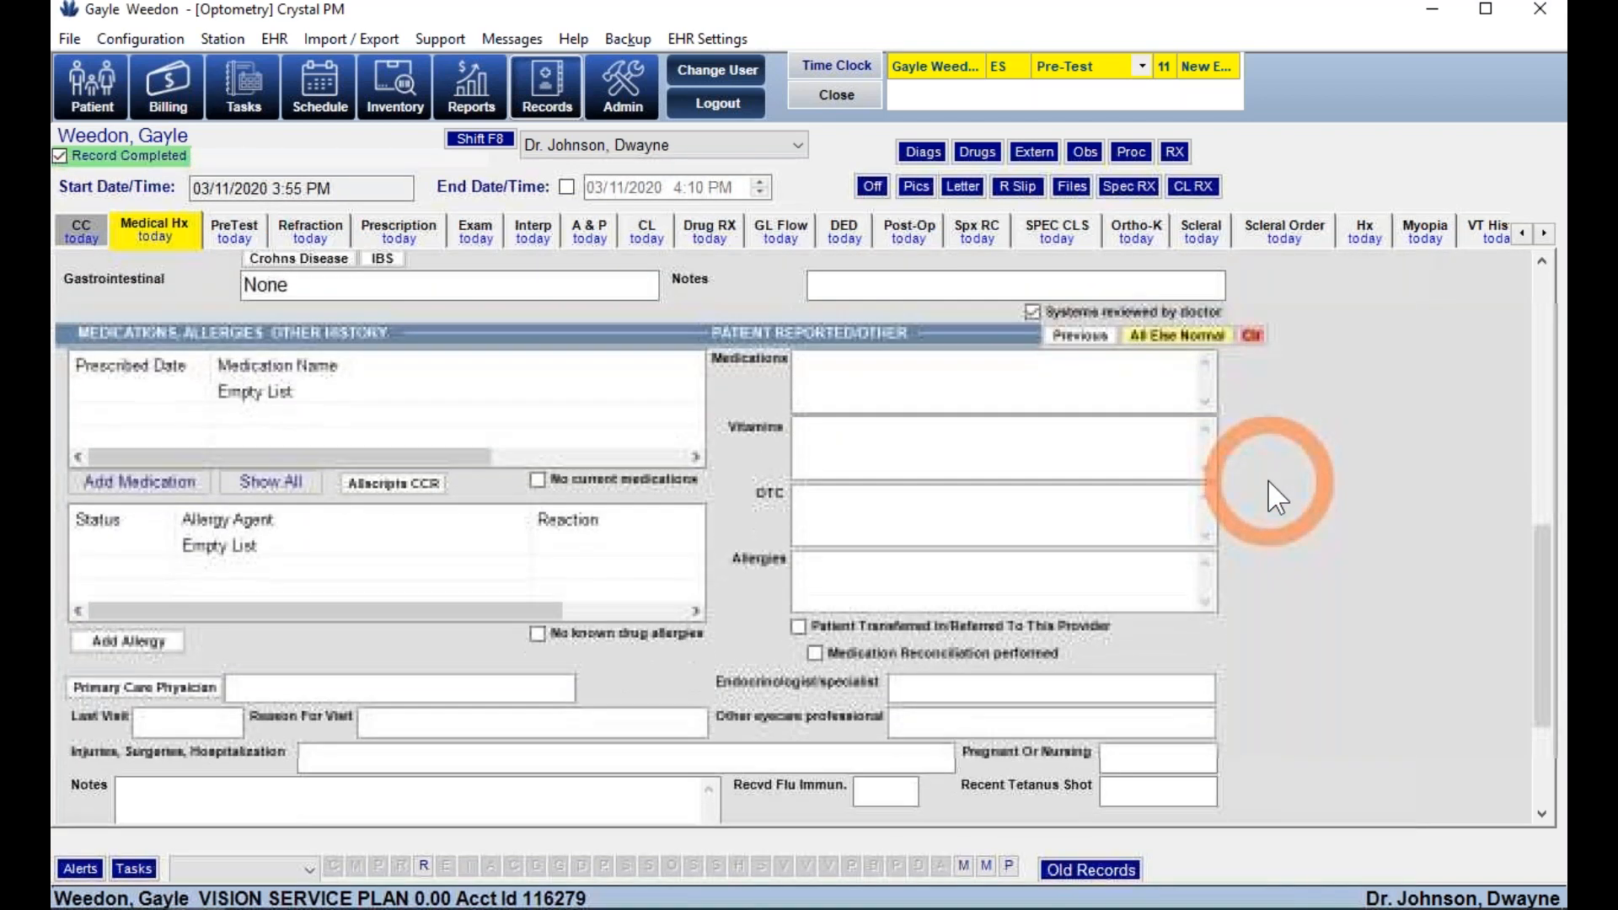
- Find latanoprost in the online drug search and add its brand Xalatan as an active current medication
click(159, 493)
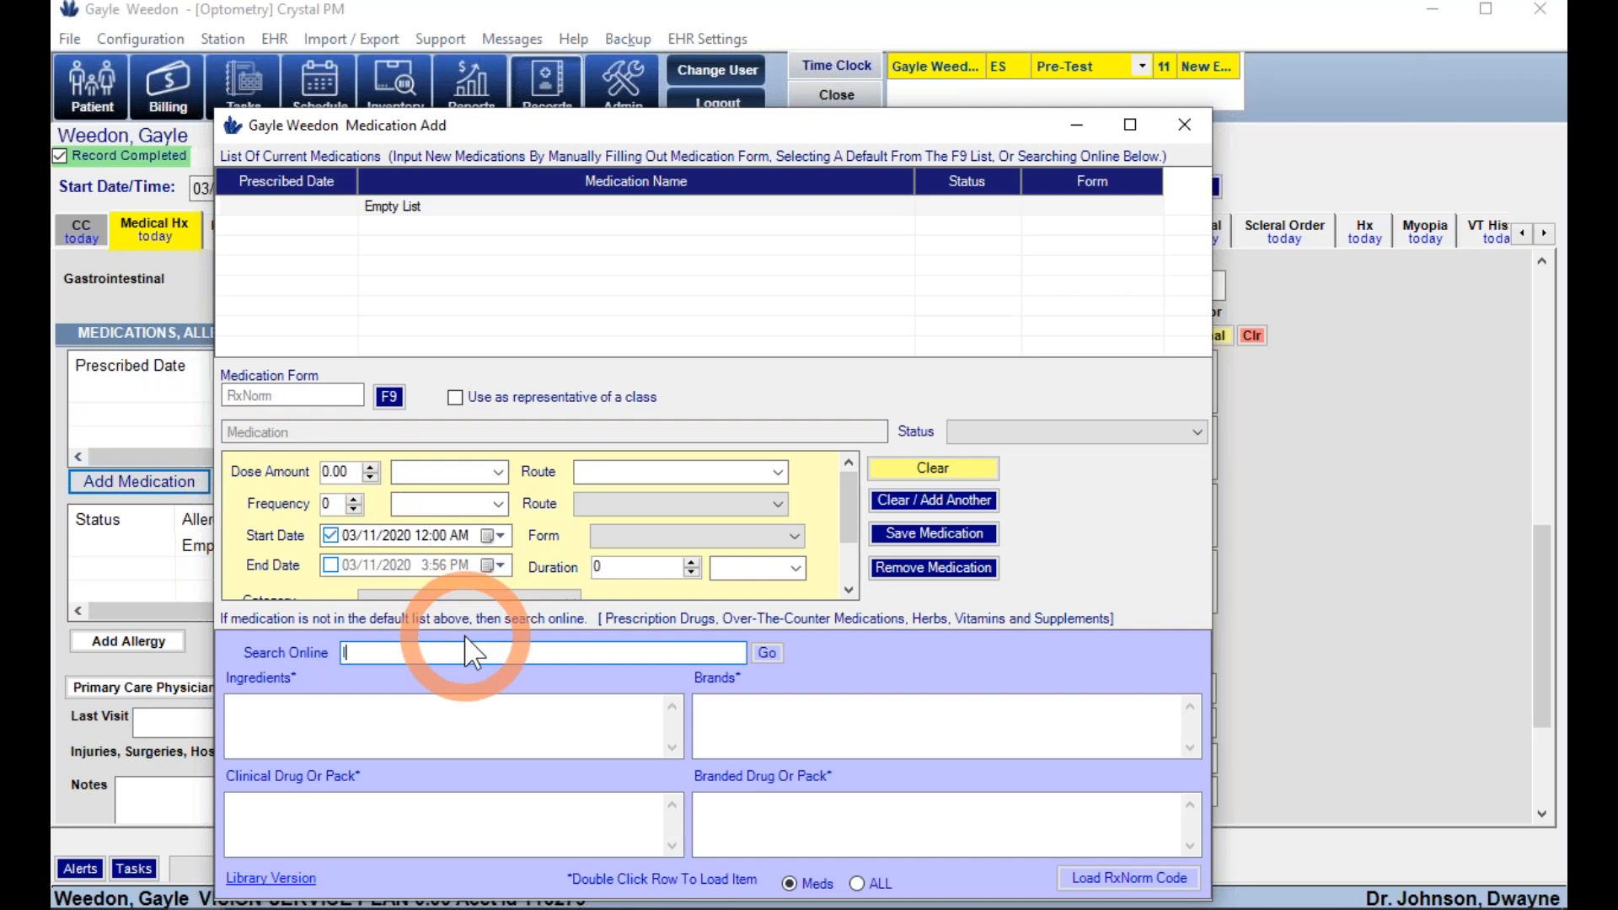
text(latan)
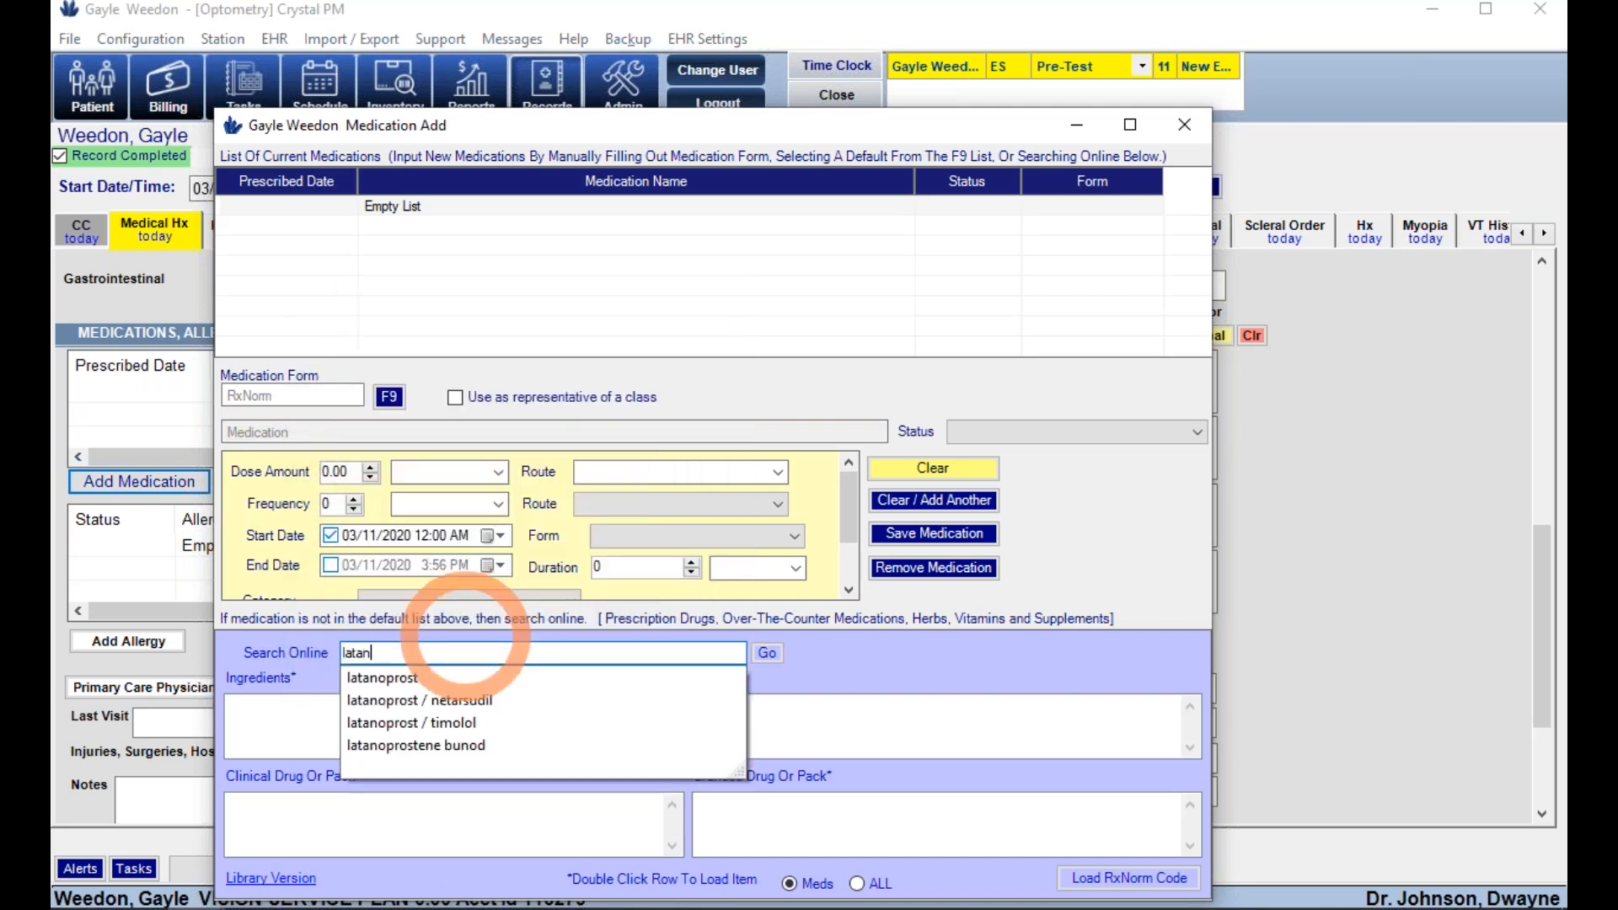
click(403, 679)
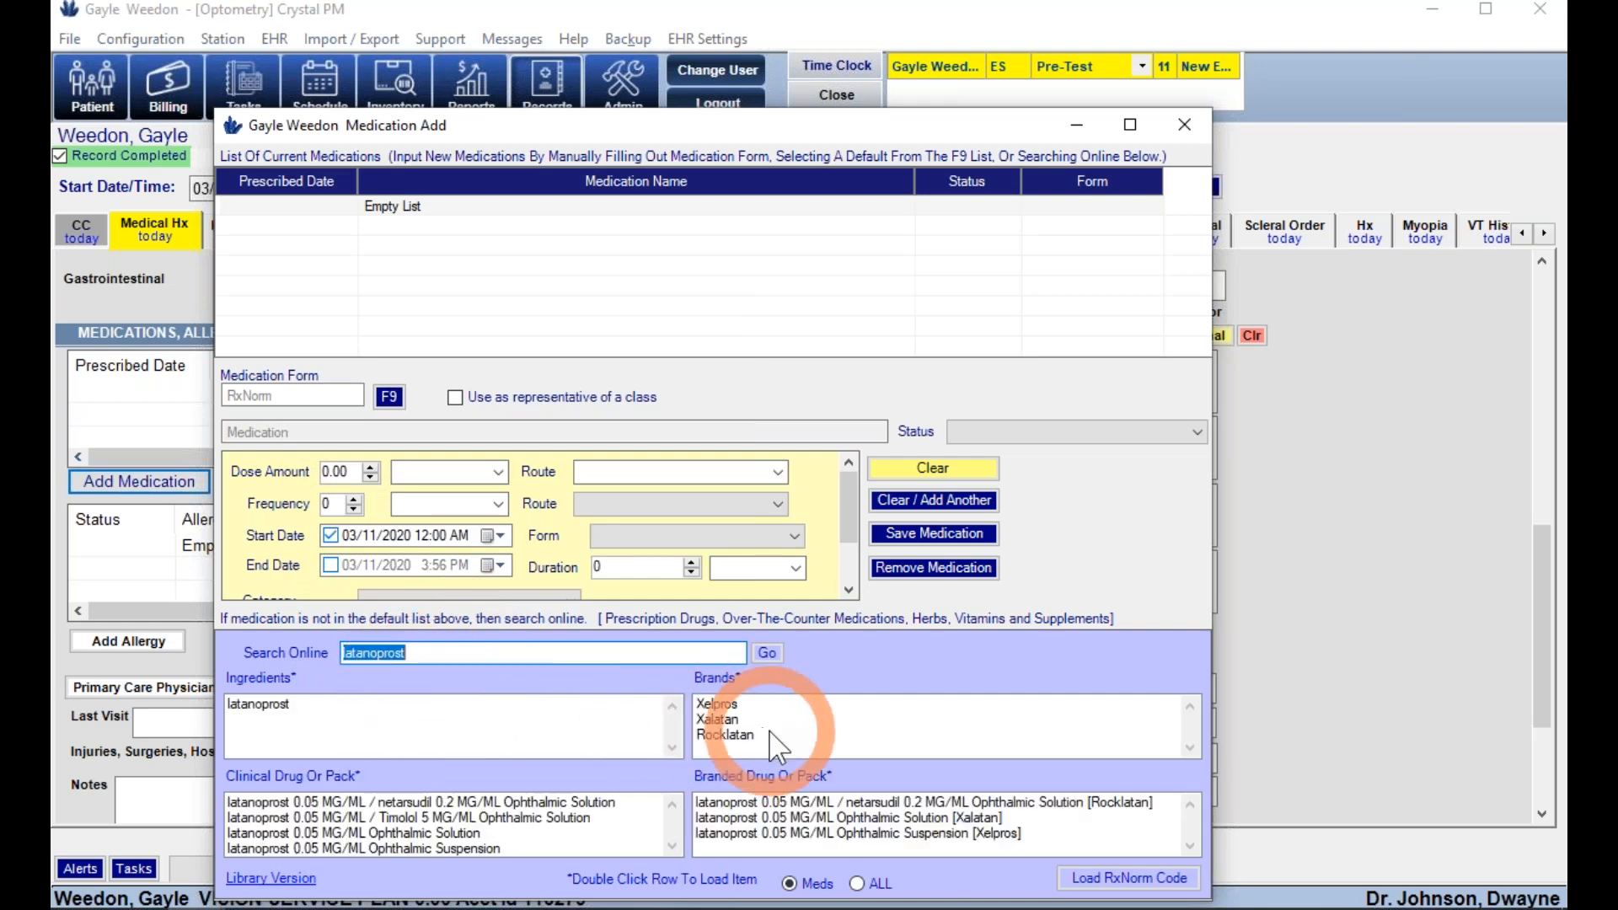
click(718, 720)
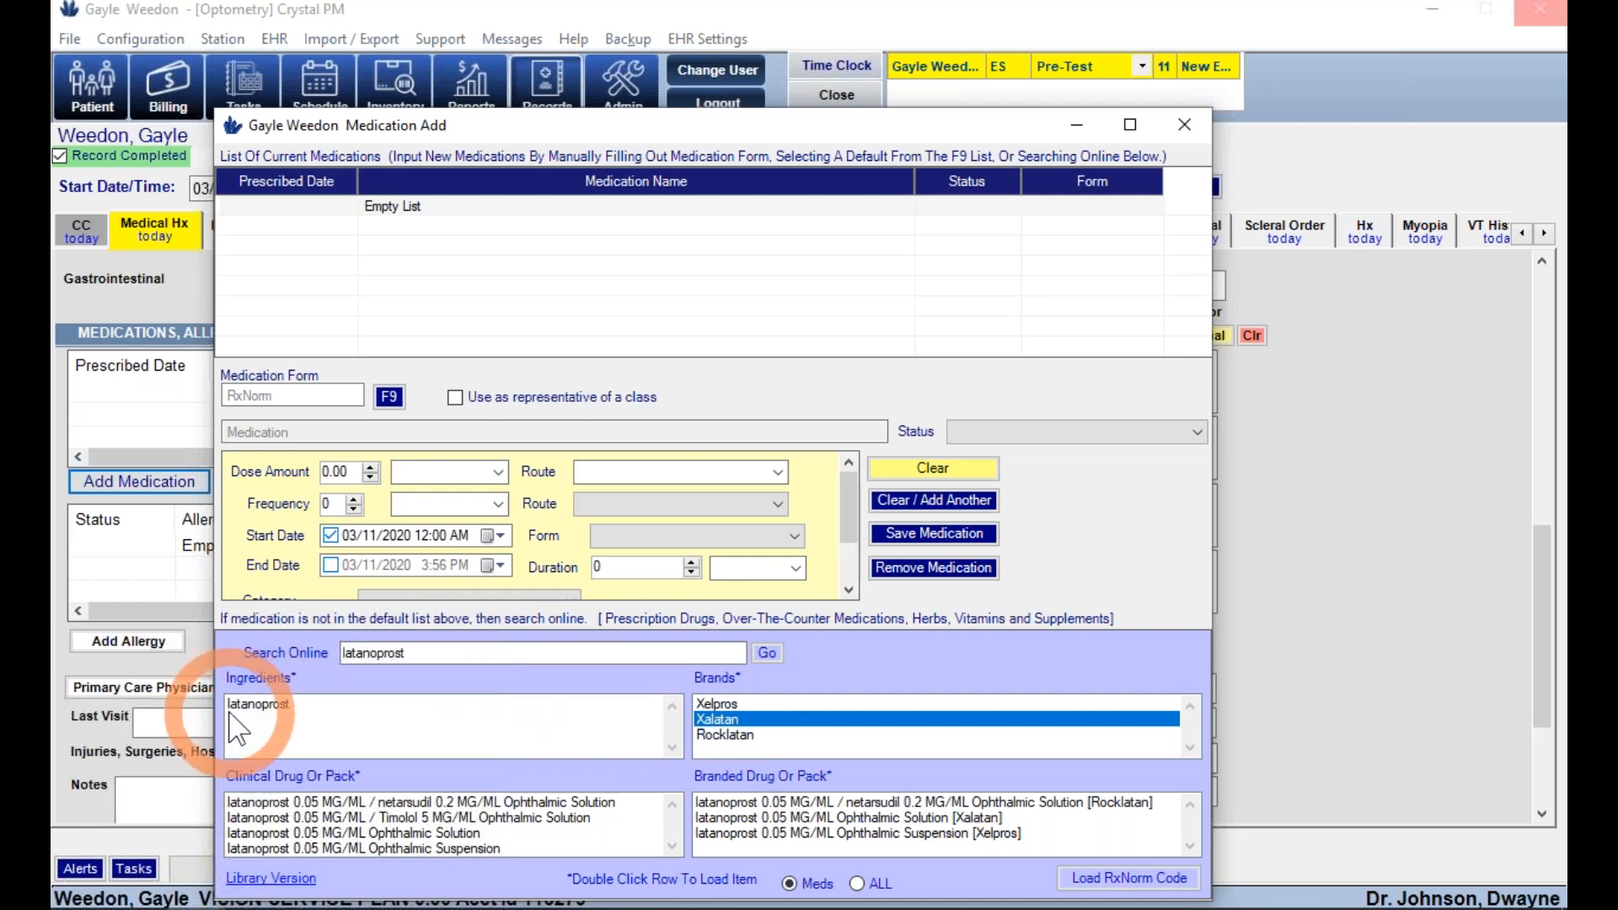
double_click(777, 818)
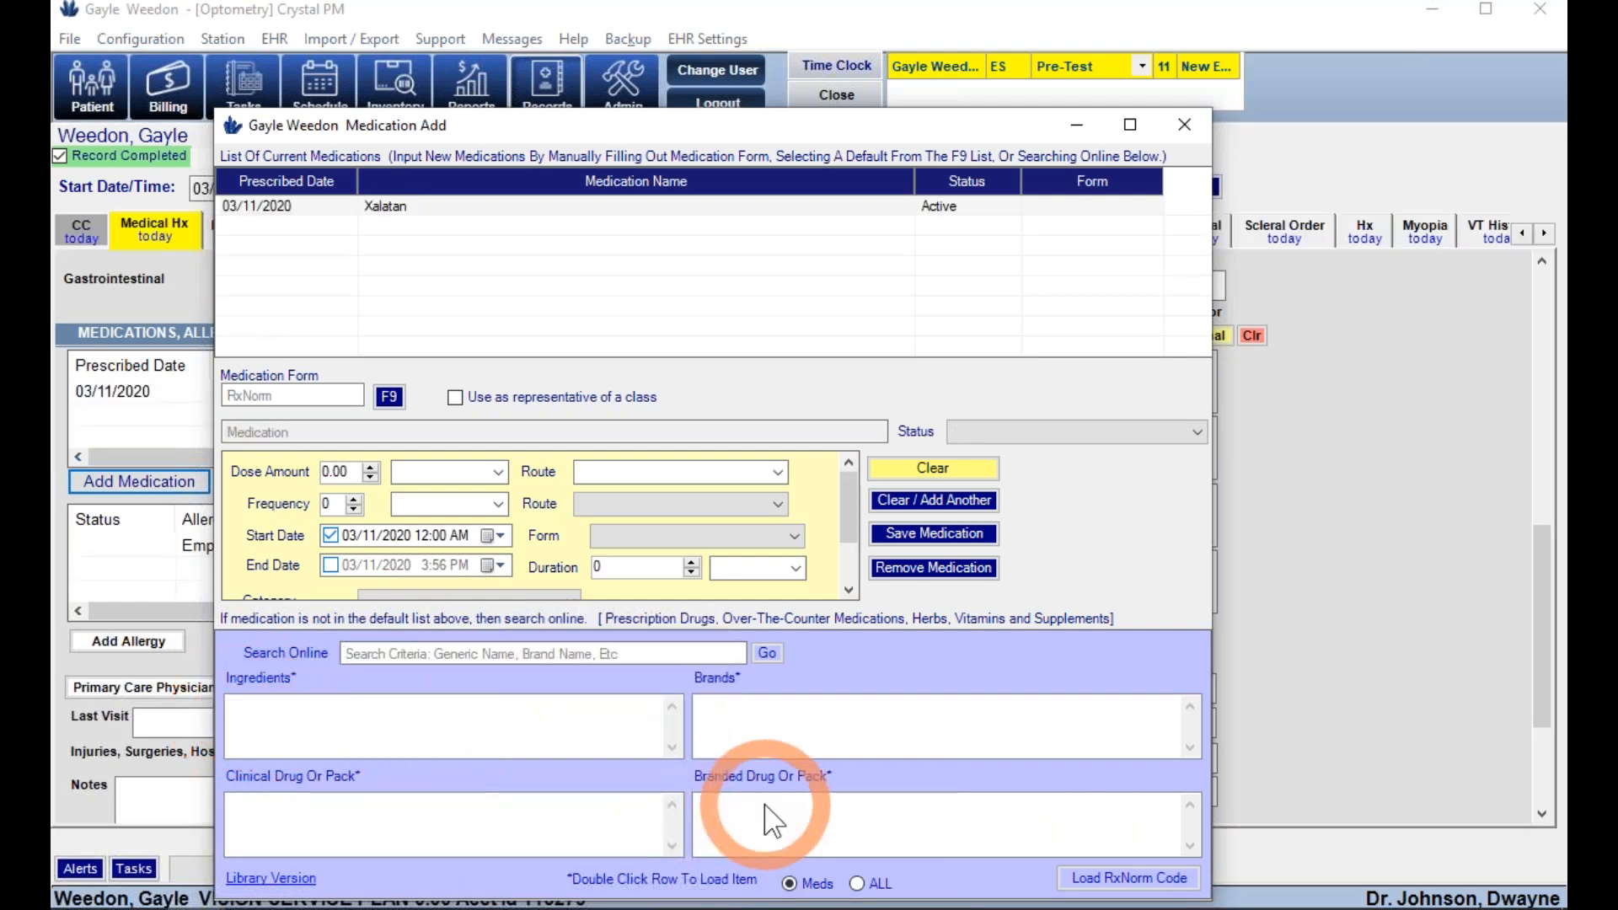
click(930, 211)
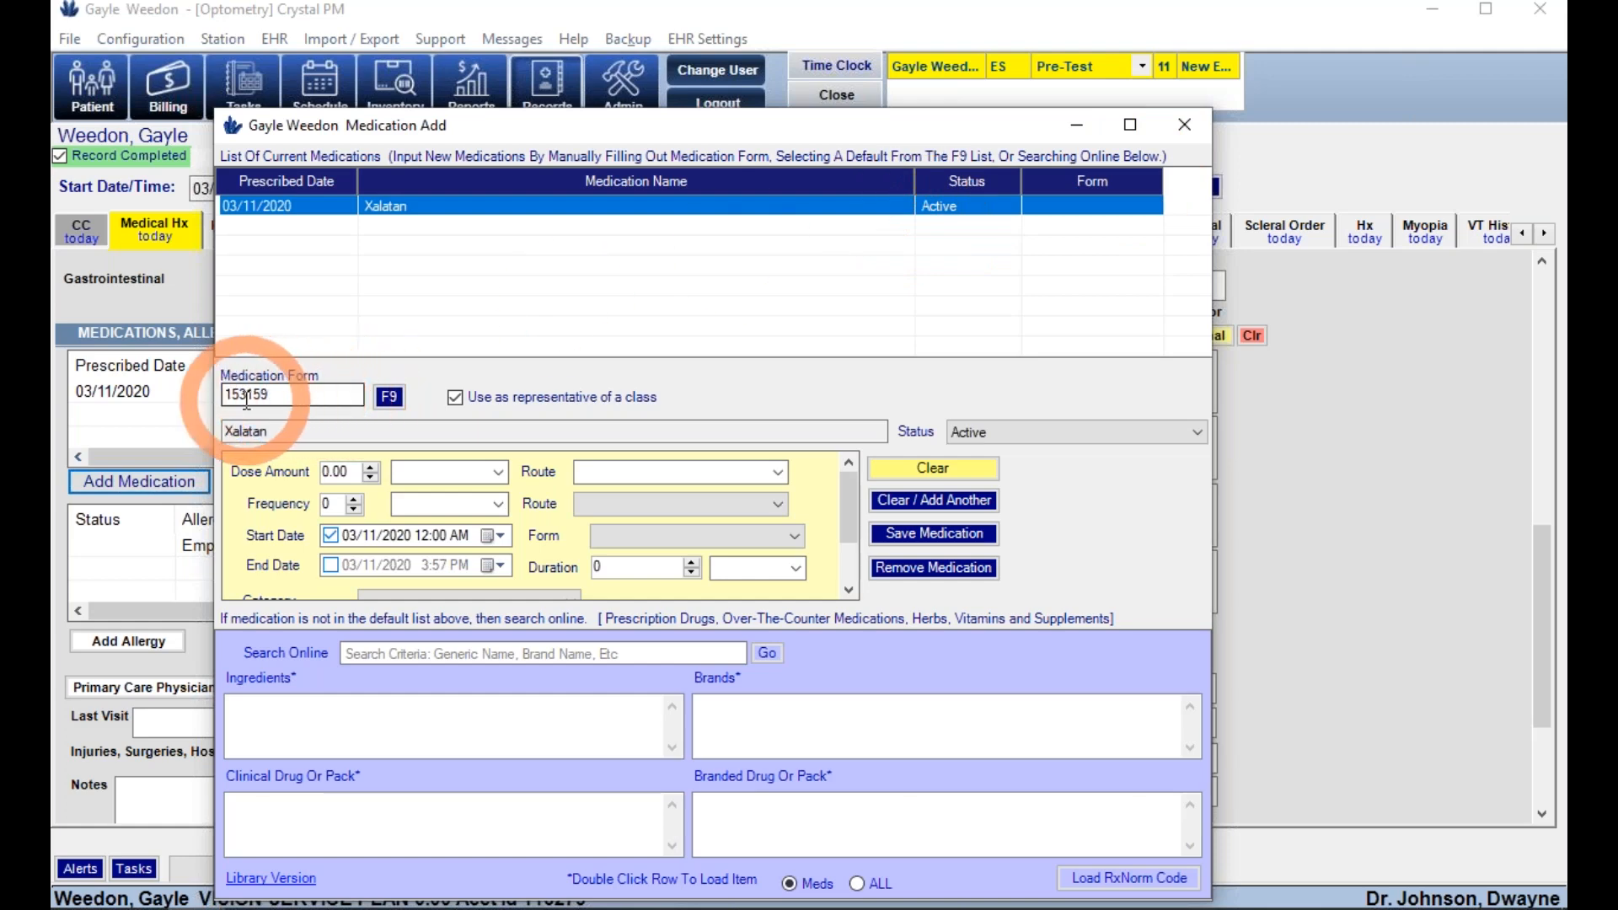
click(1183, 124)
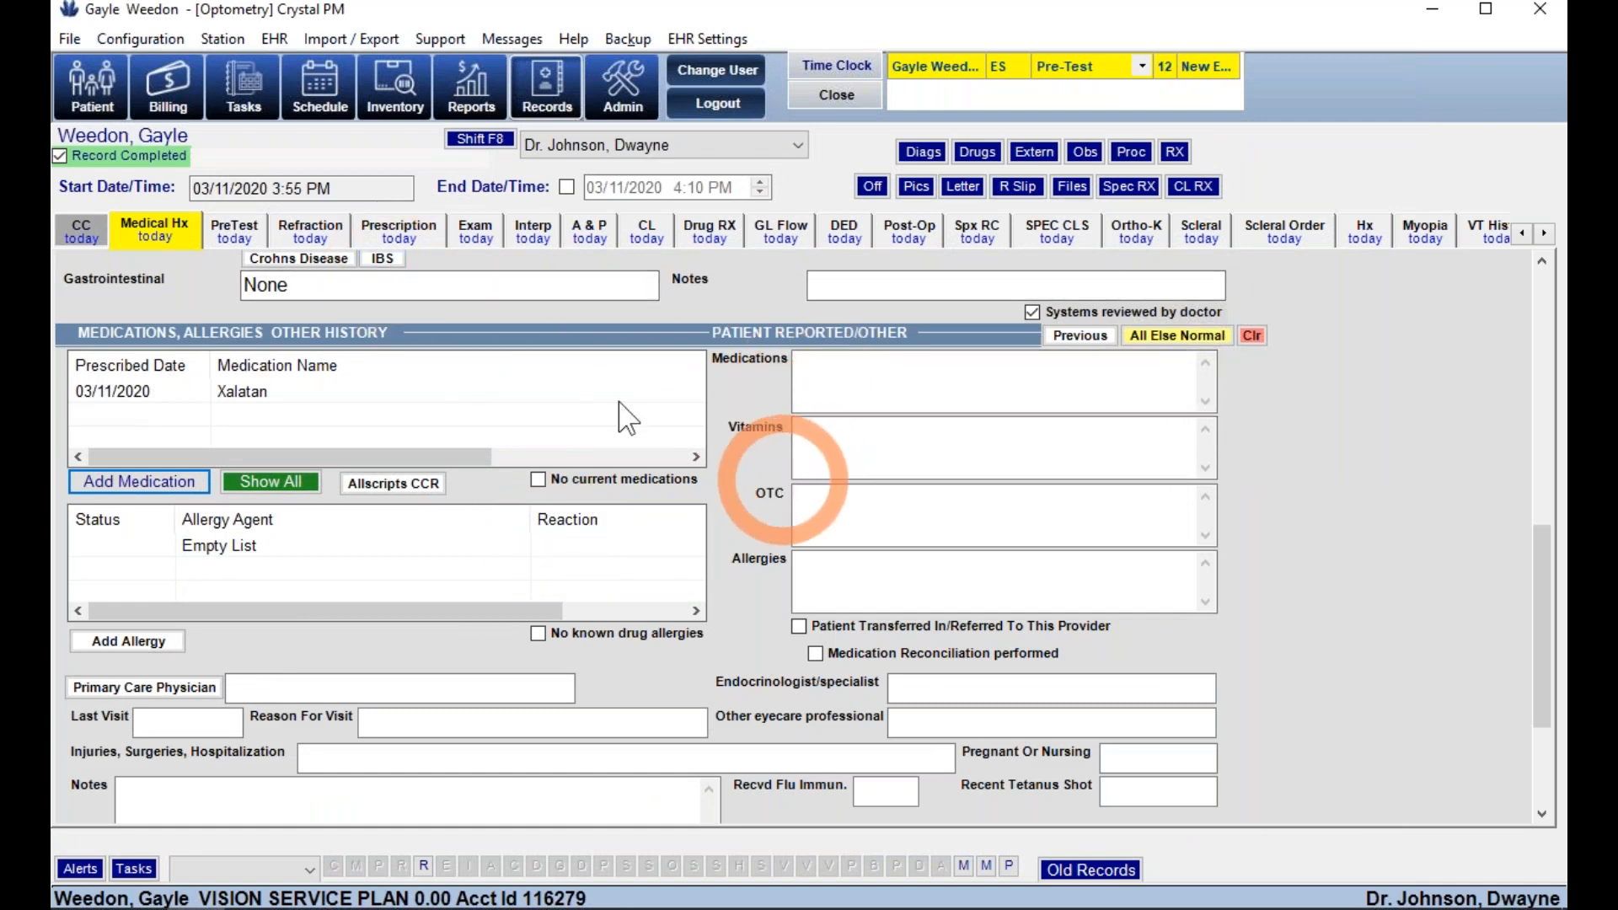
- Fill the pretests with normal defaults and set Versions OD to Unrestricted Jerky
click(236, 232)
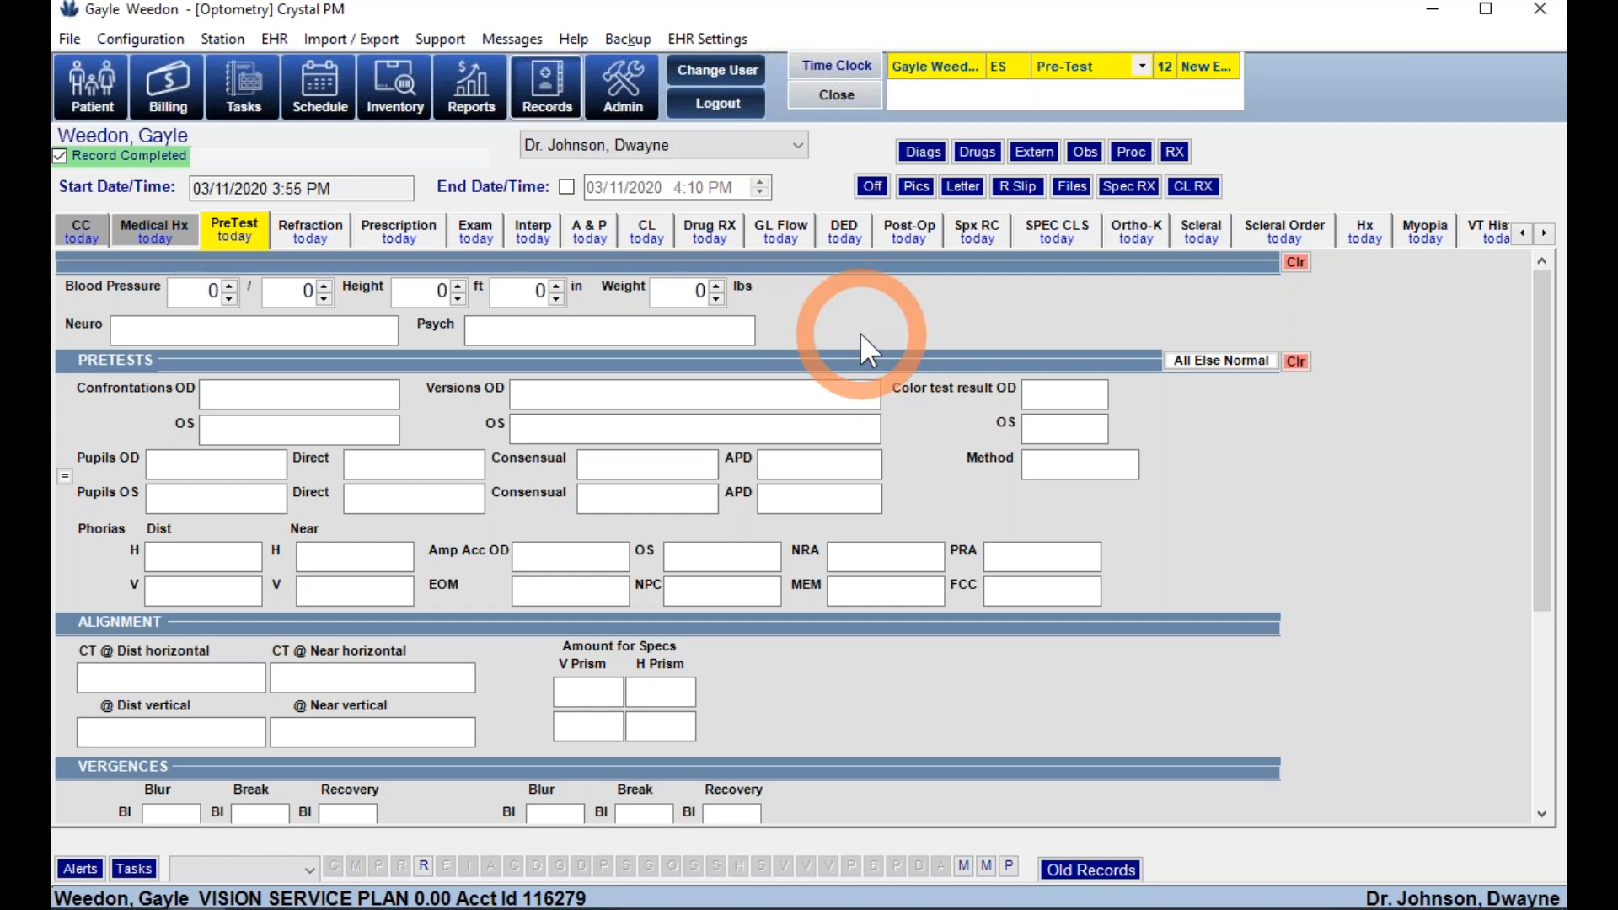
click(1204, 362)
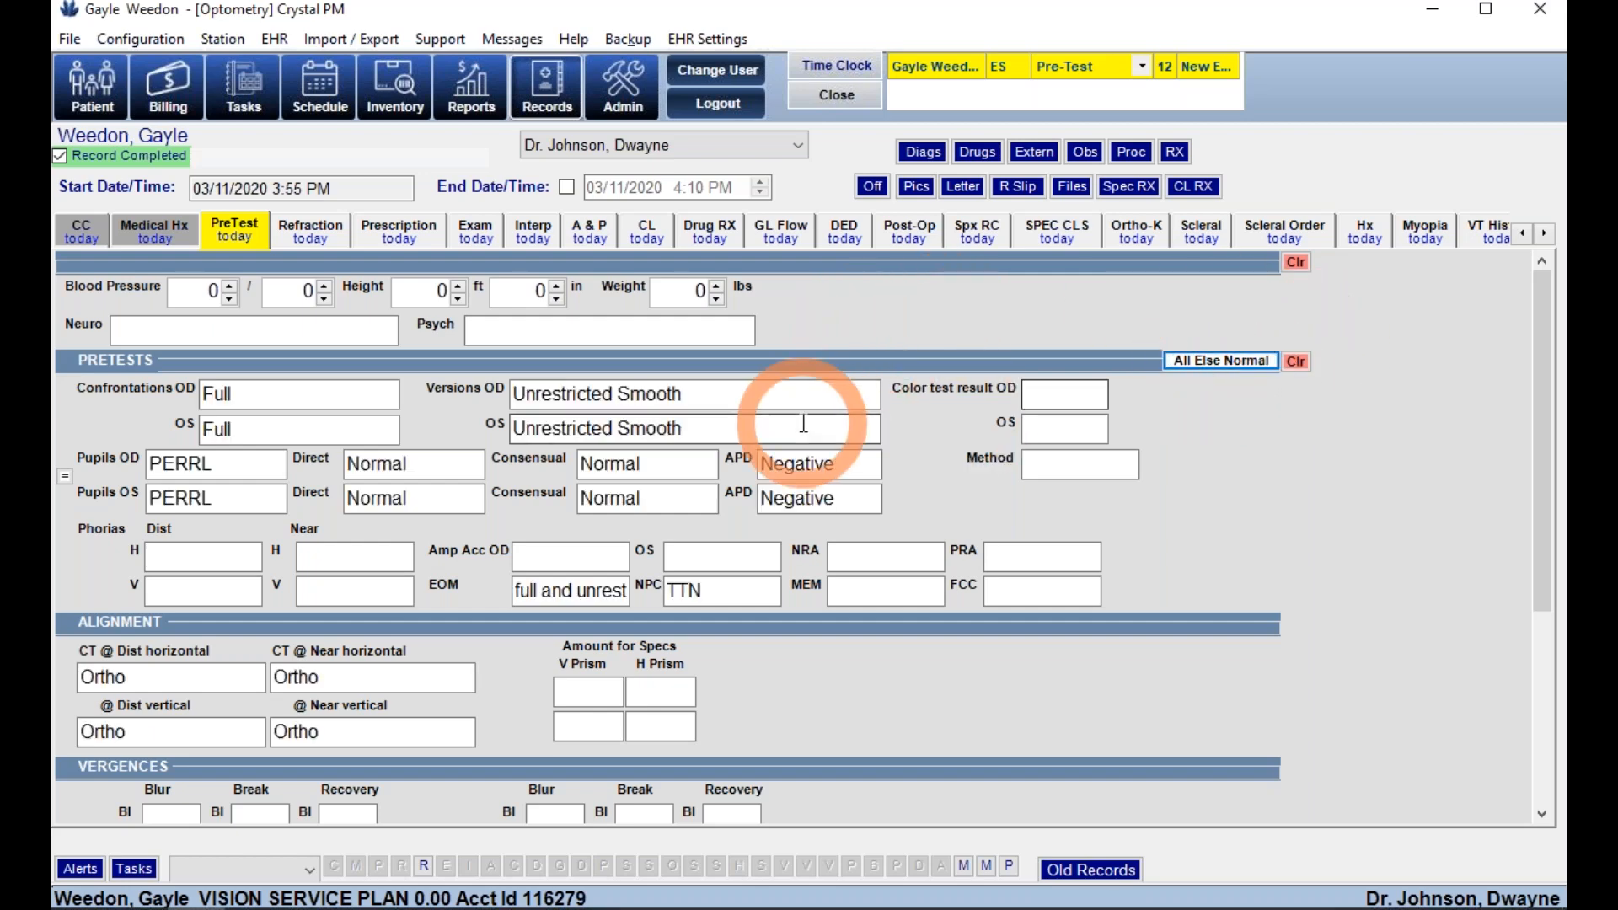
click(712, 393)
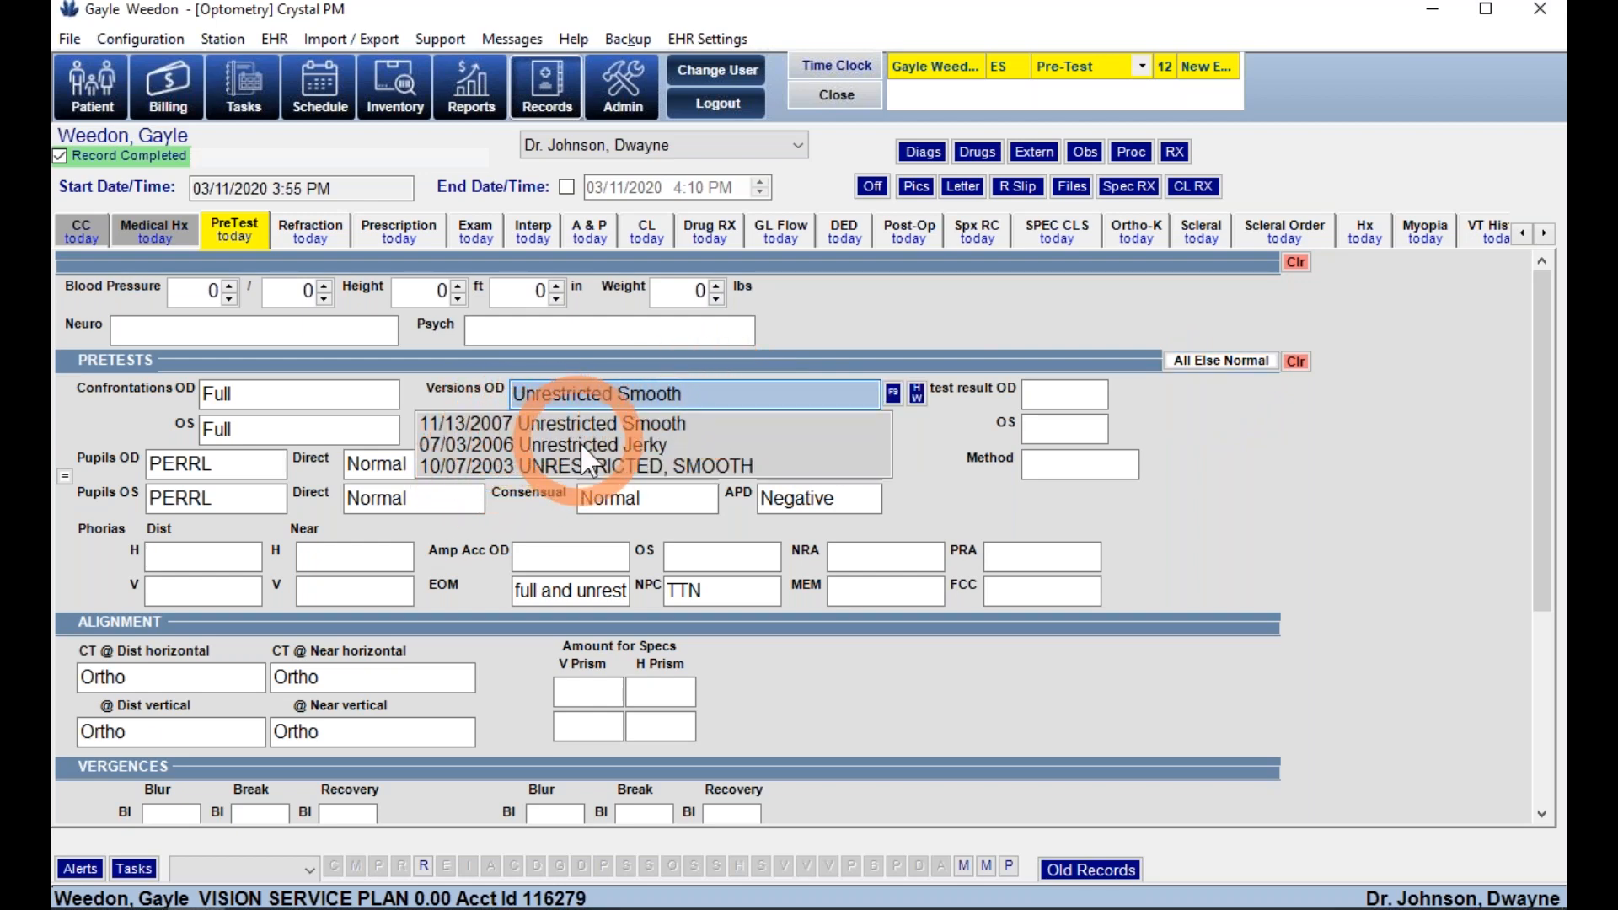
click(892, 398)
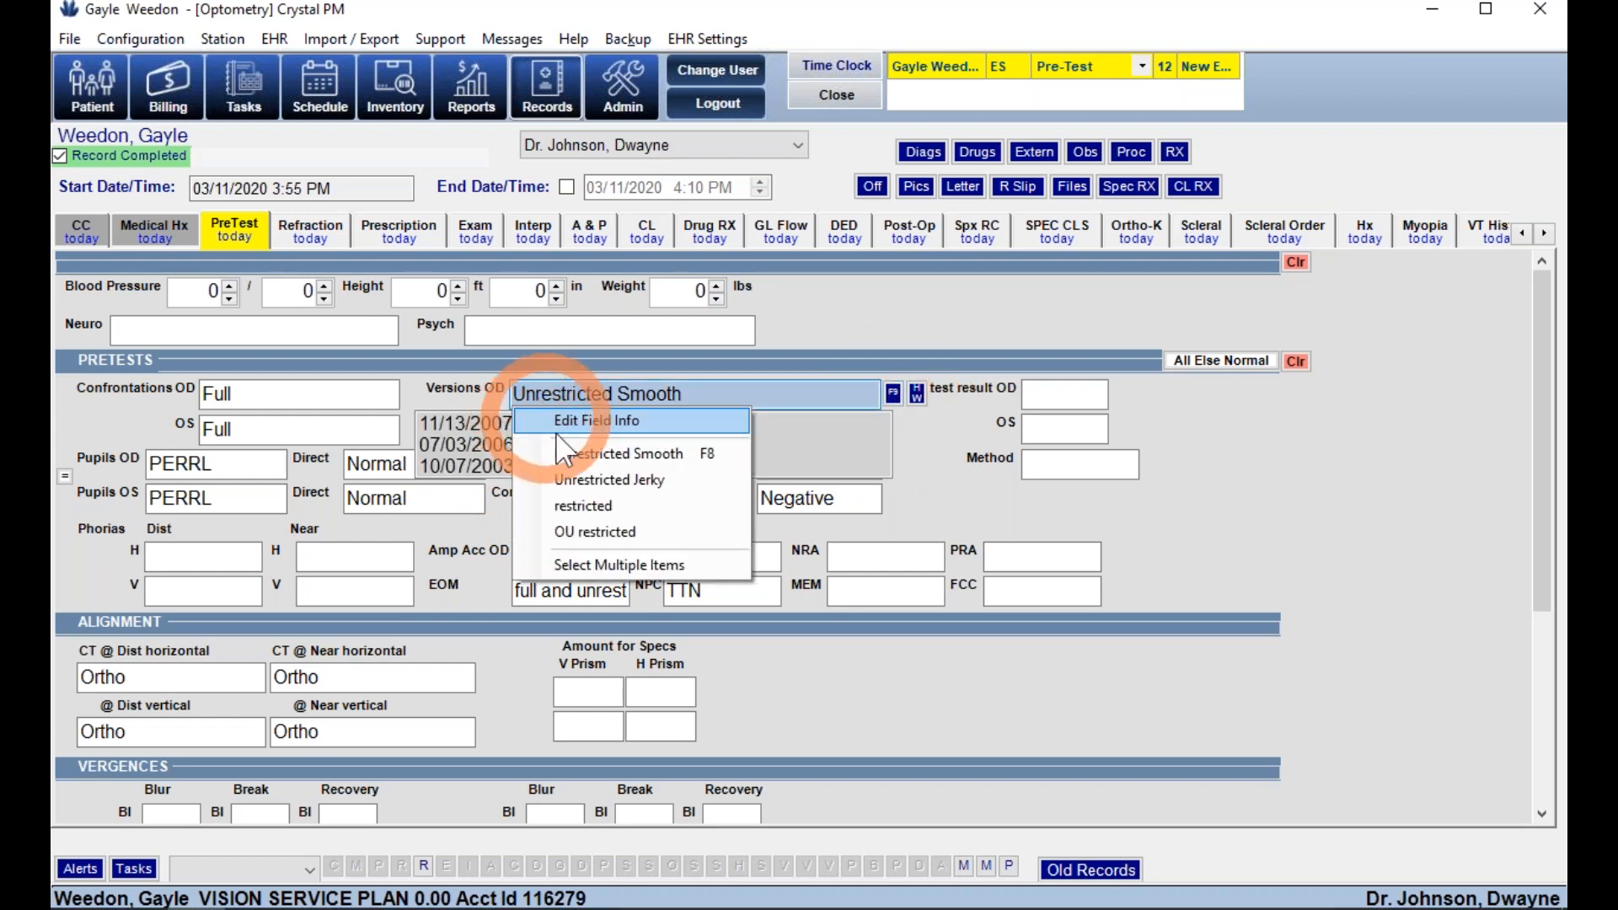
click(610, 480)
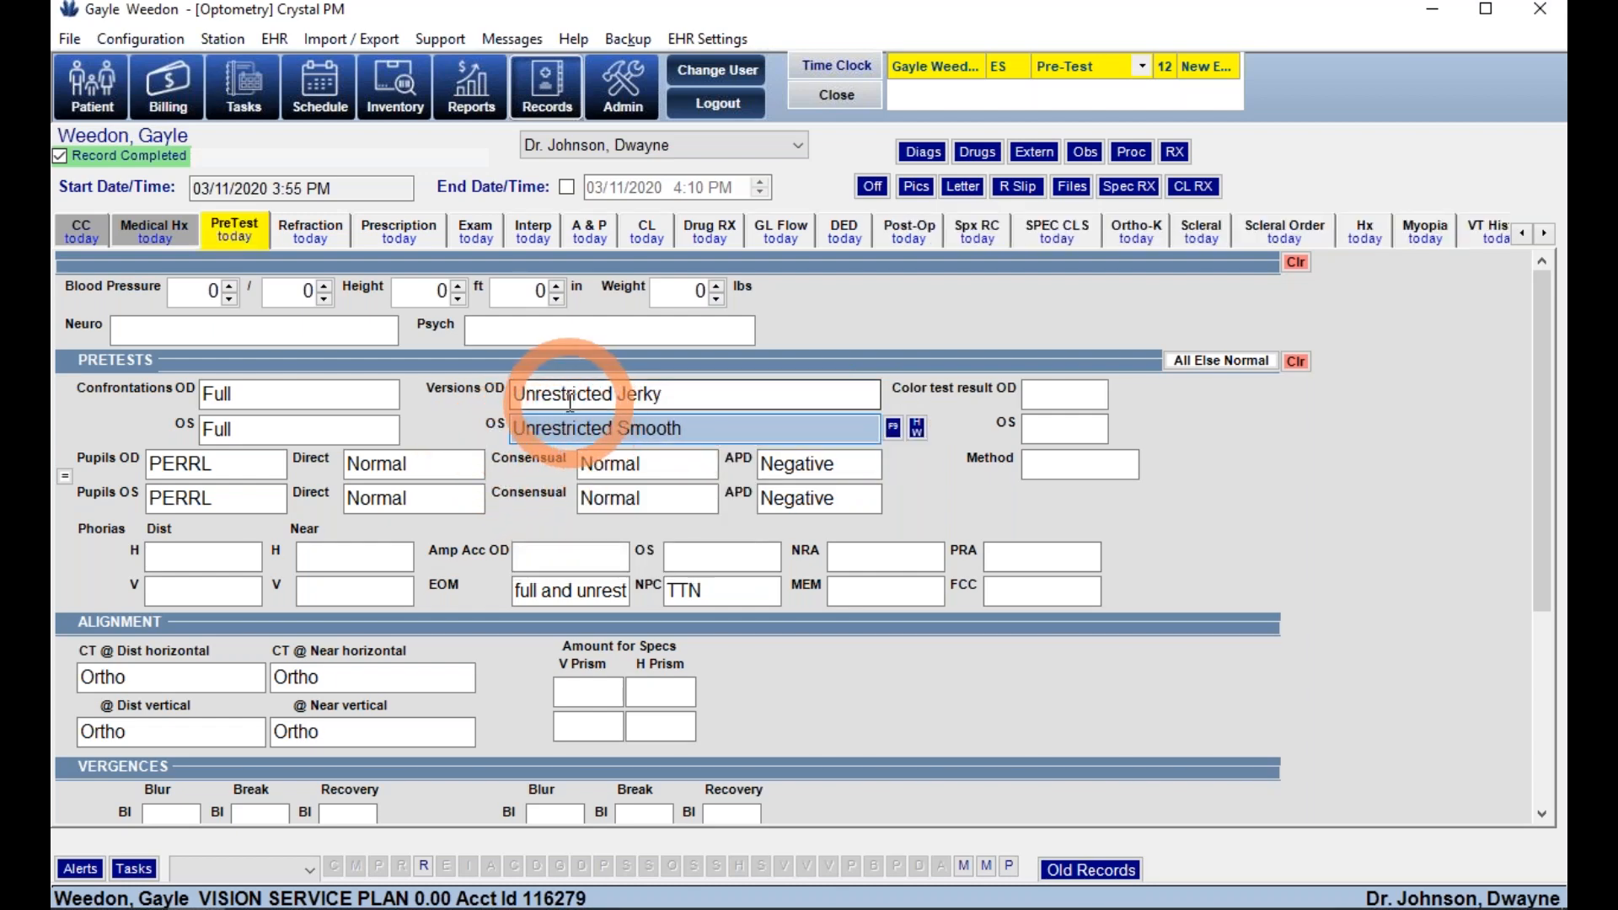
click(268, 394)
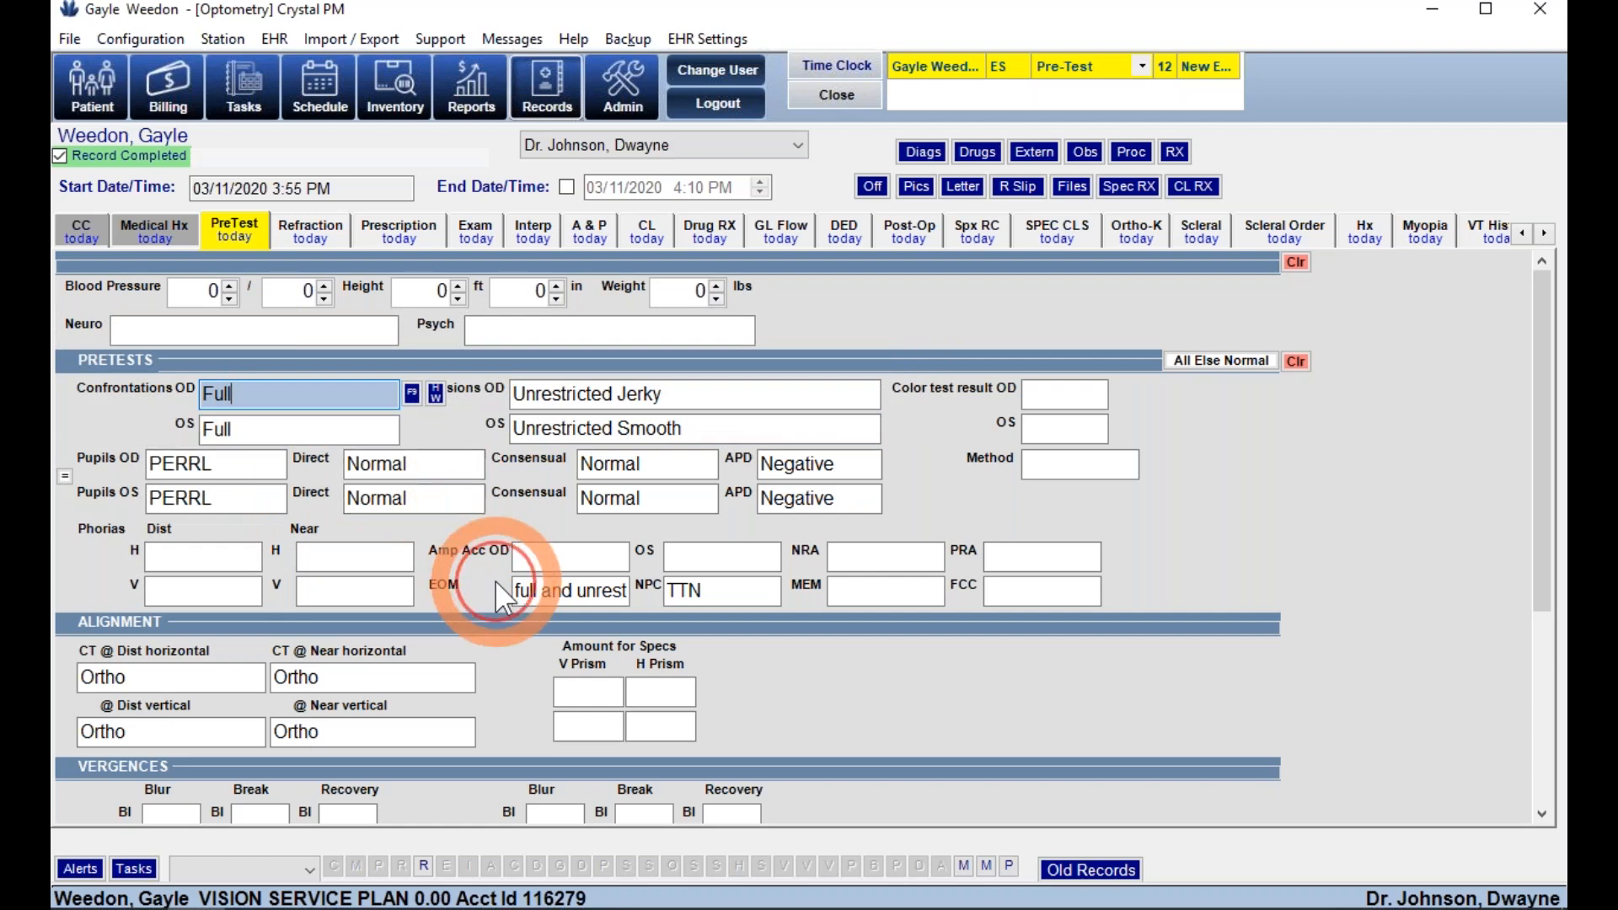
- Move on to the refraction page of the exam
scroll(116, 619, down, 5)
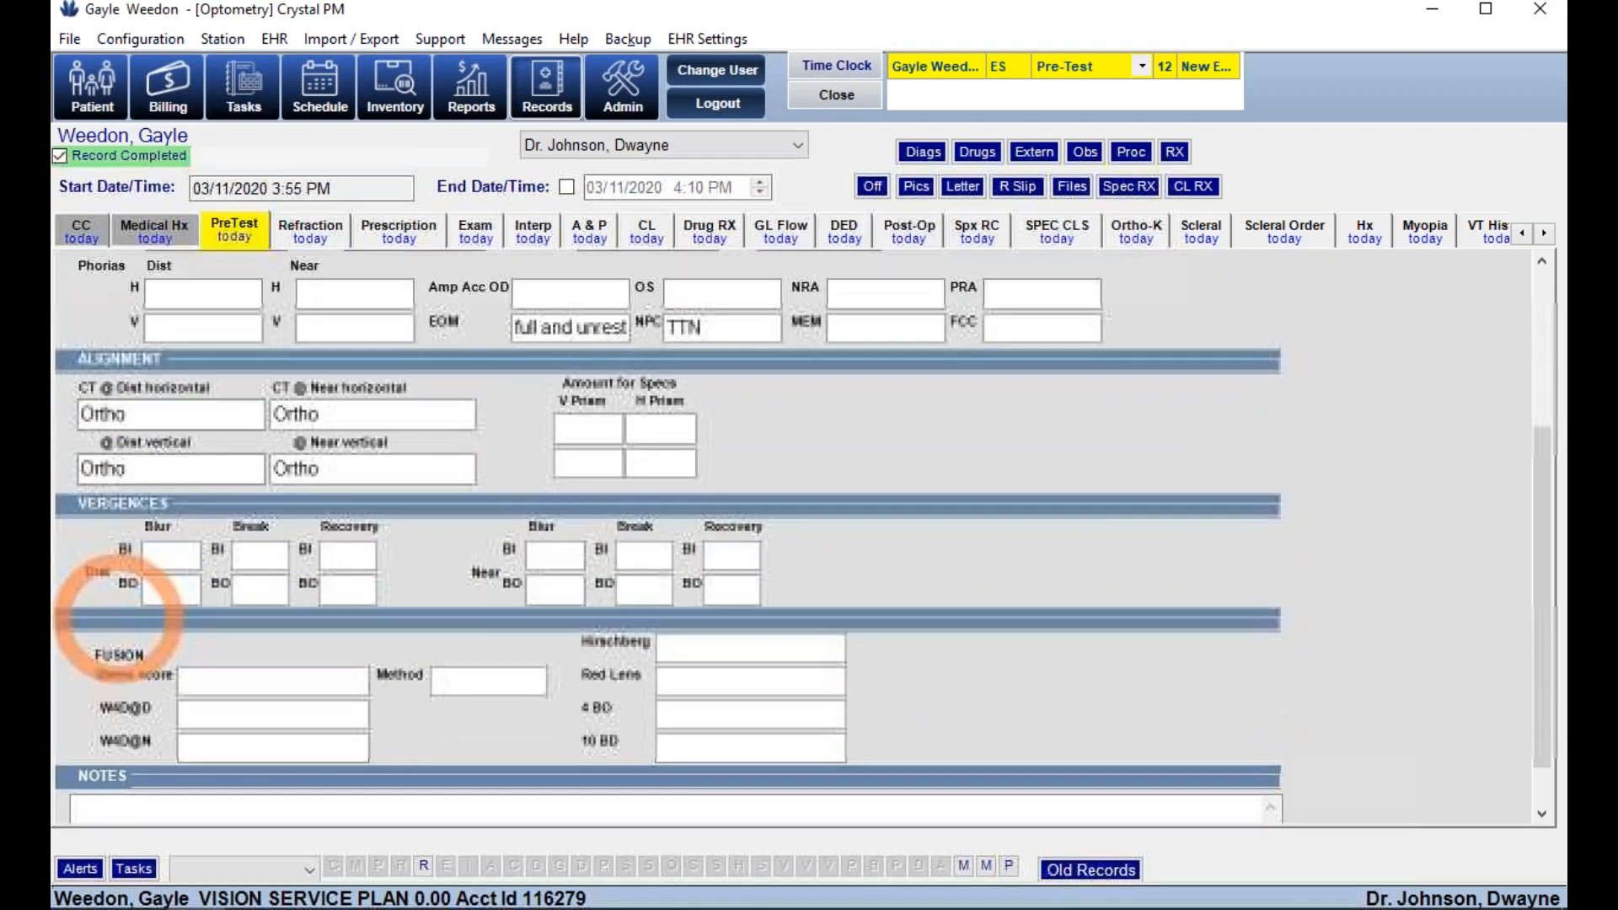
scroll(122, 708, down, 1)
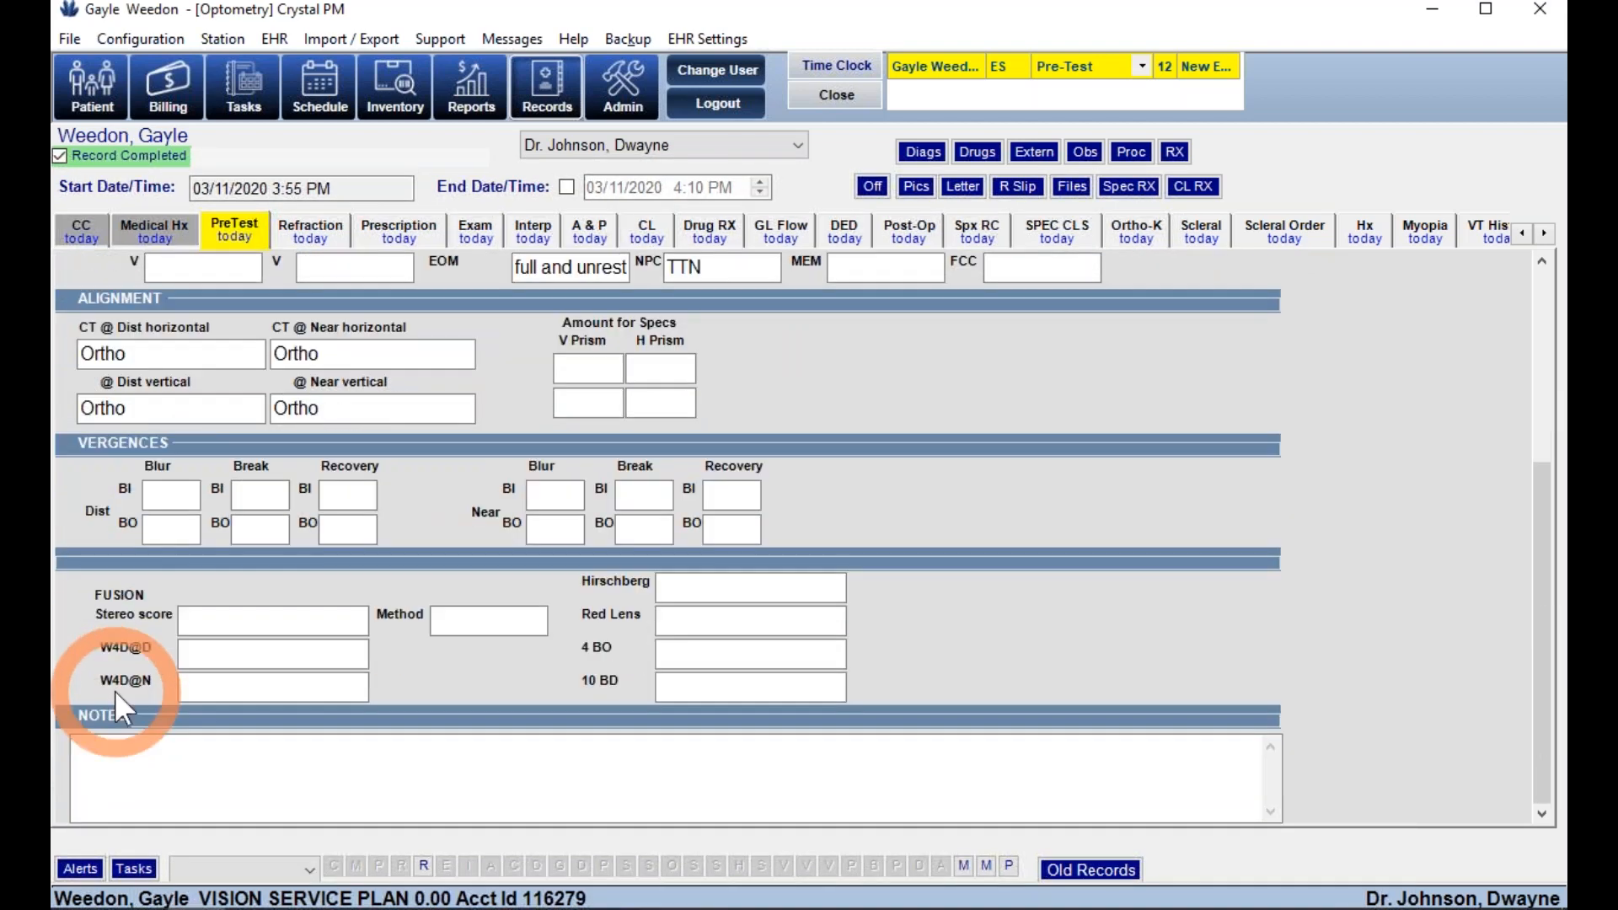
click(331, 227)
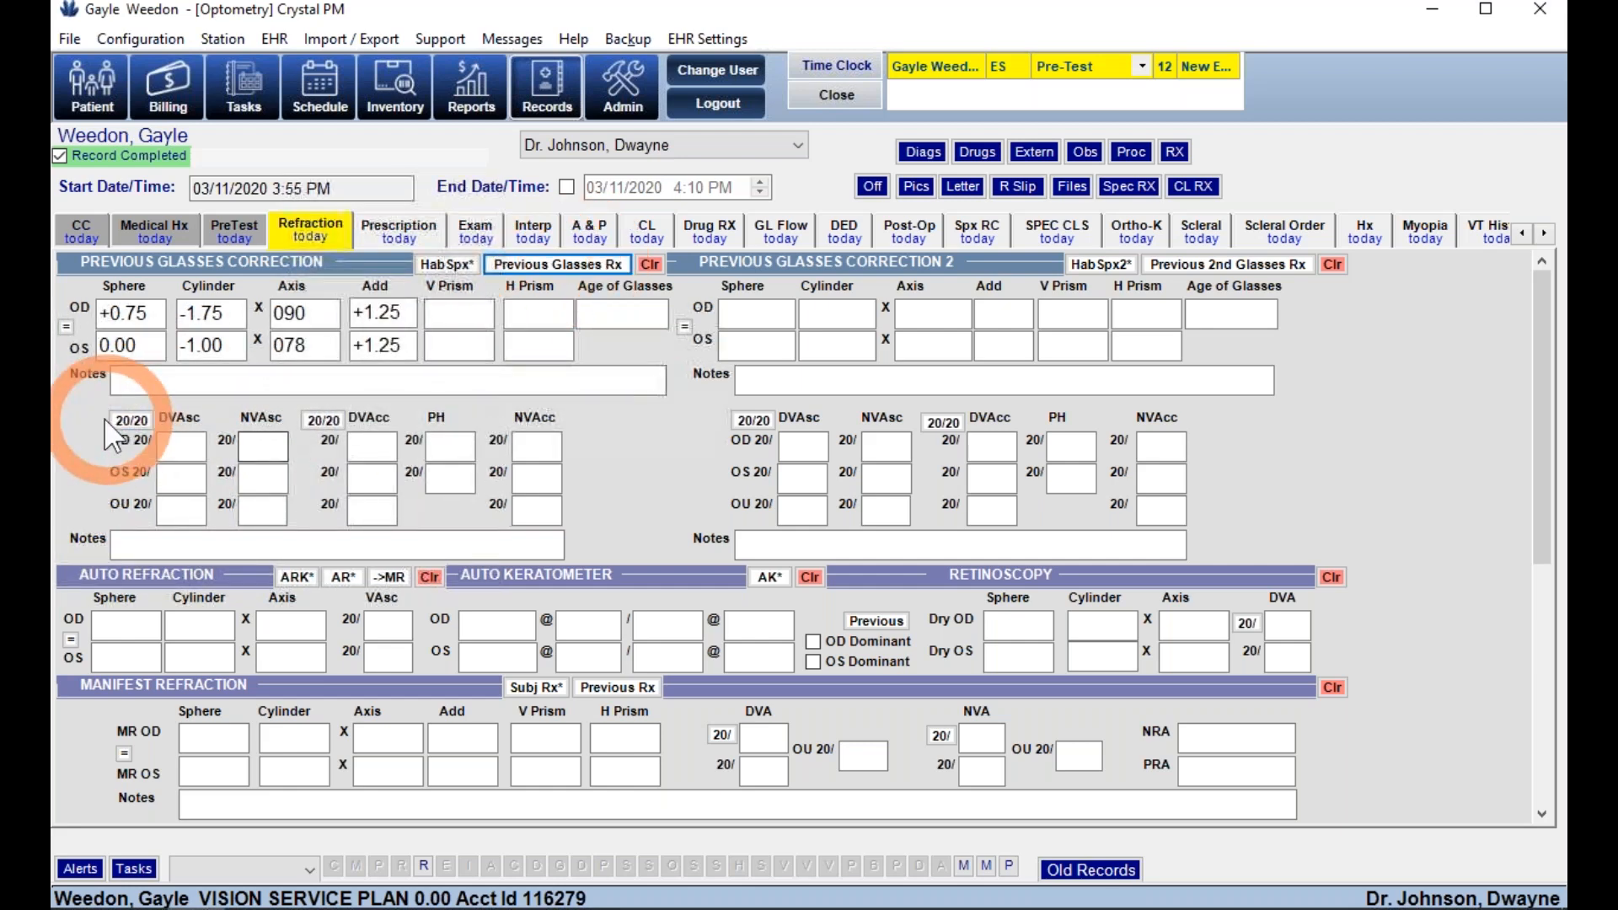
- Record 20/20 uncorrected acuities and OD auto refraction -5.00 -1.00 x015
click(127, 421)
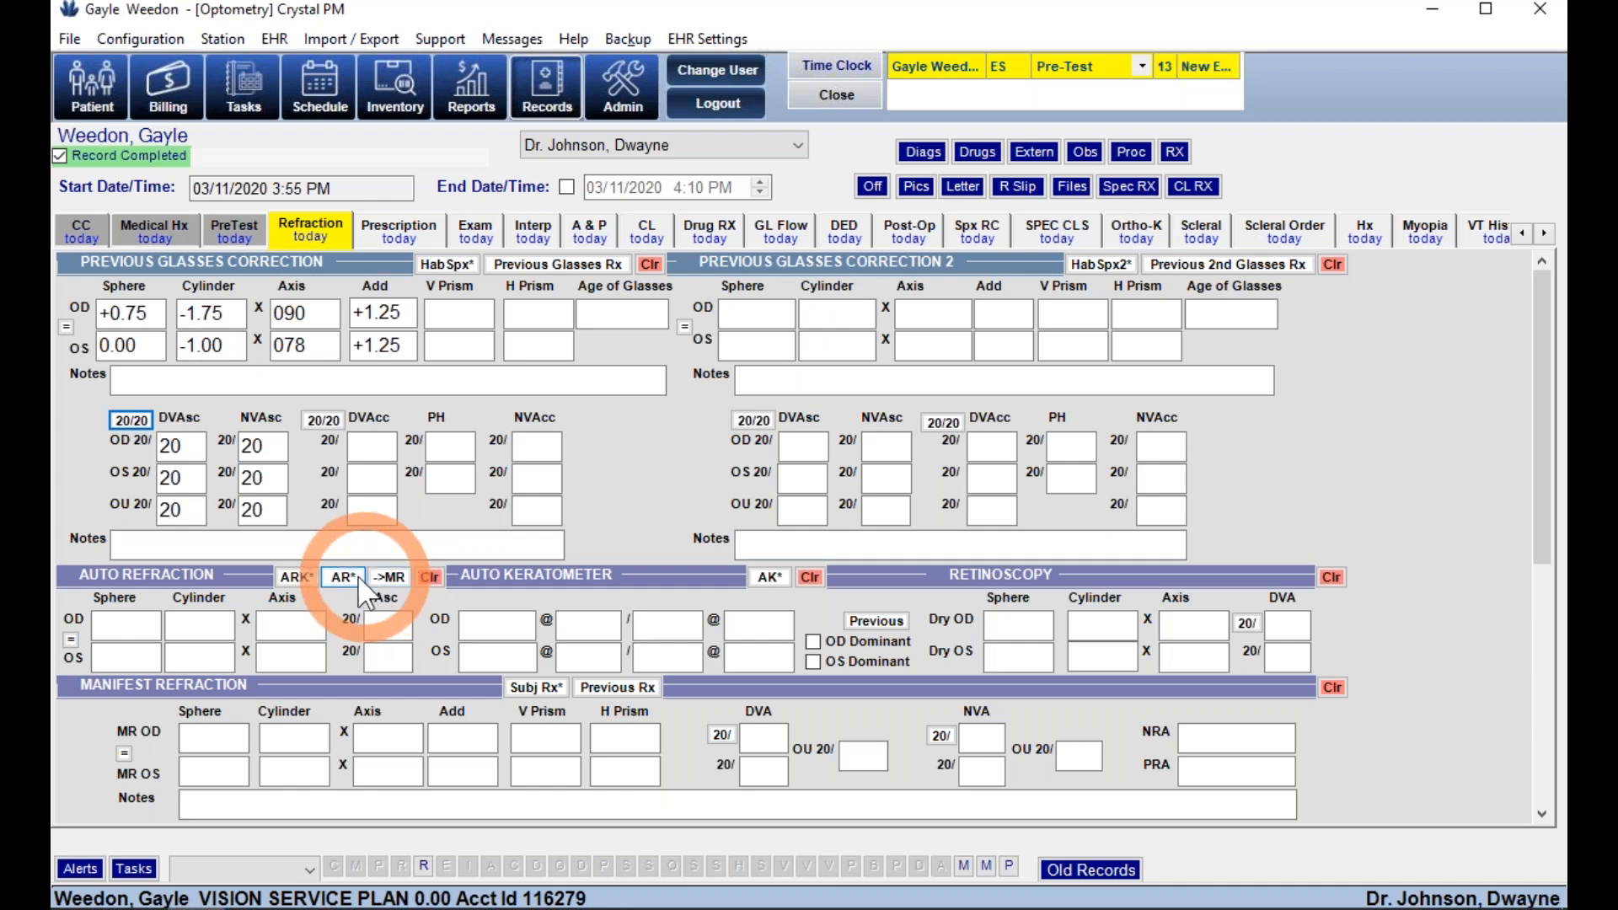
click(143, 627)
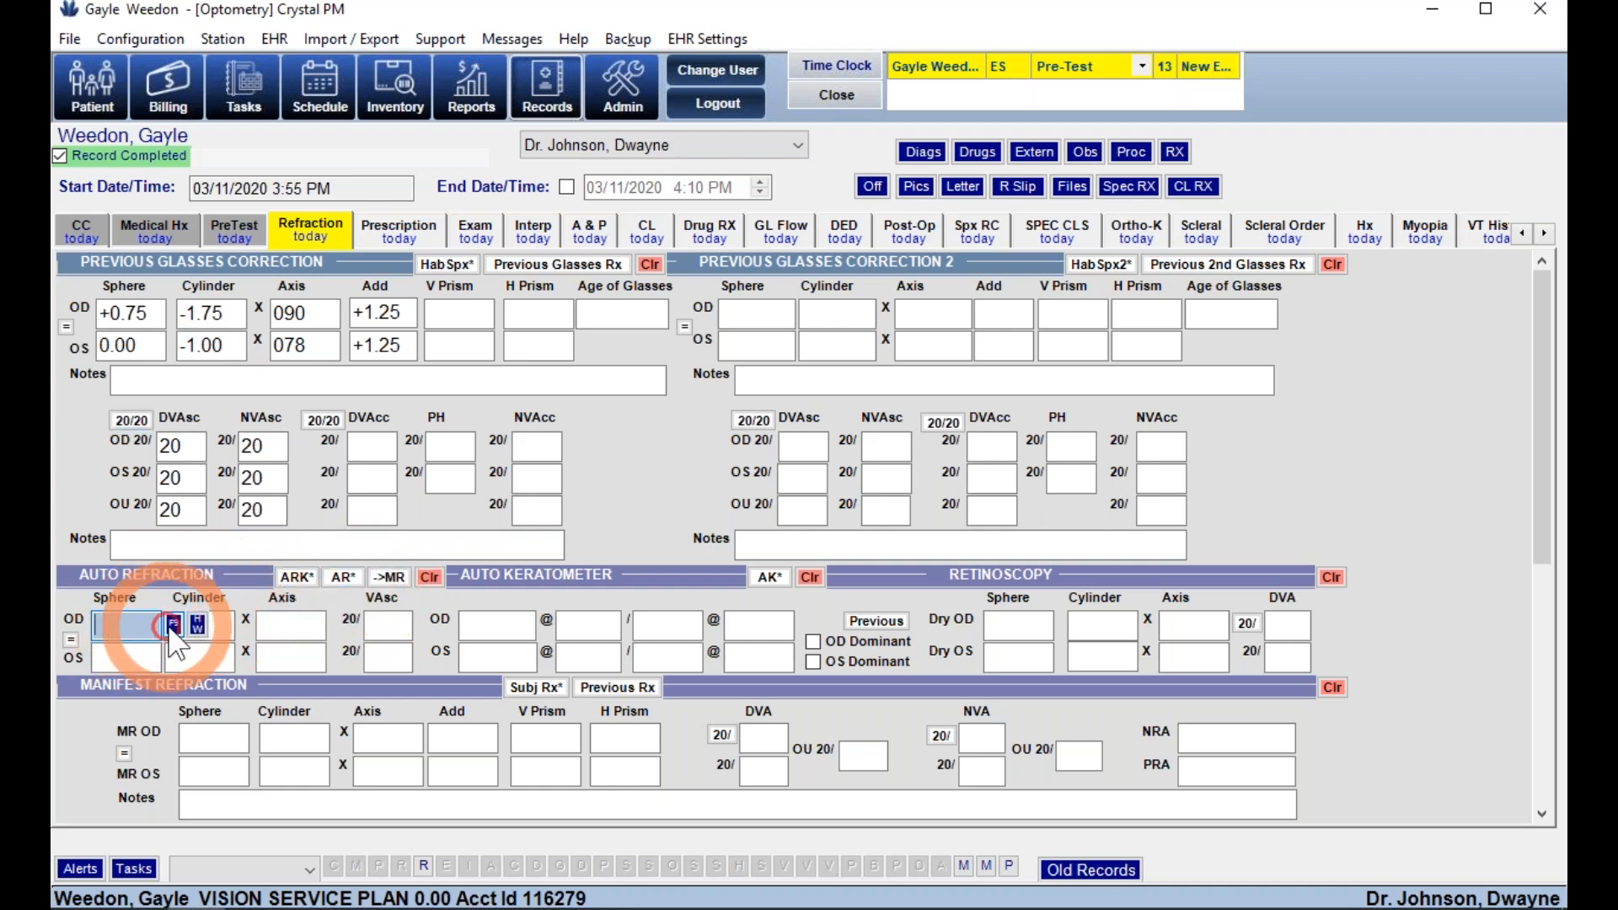
click(168, 375)
click(229, 631)
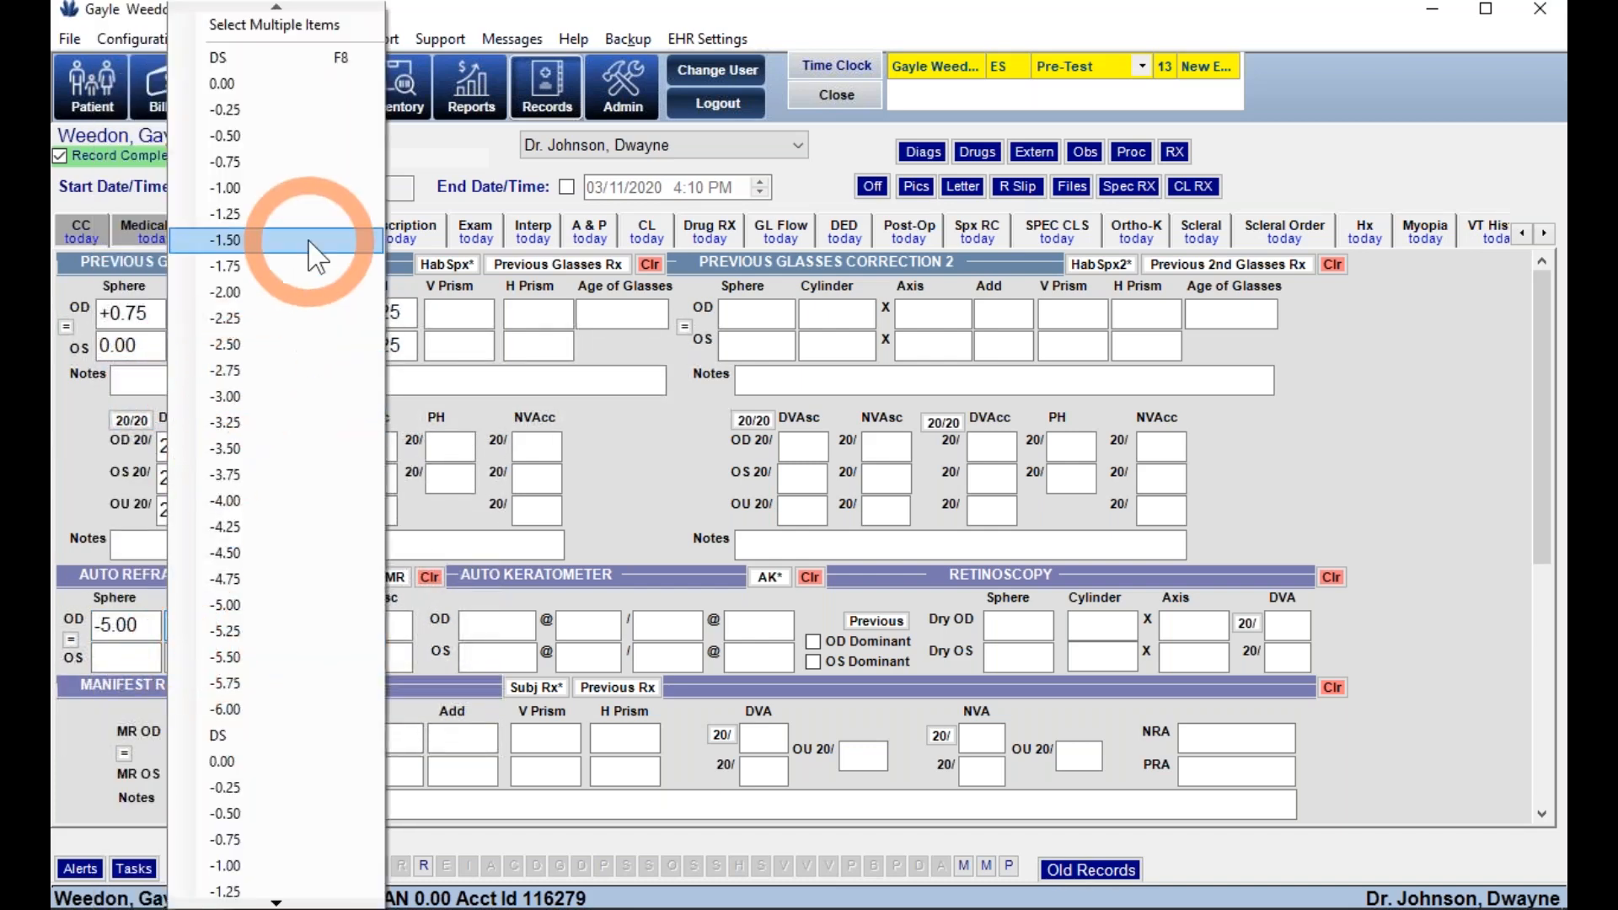
click(253, 188)
click(337, 628)
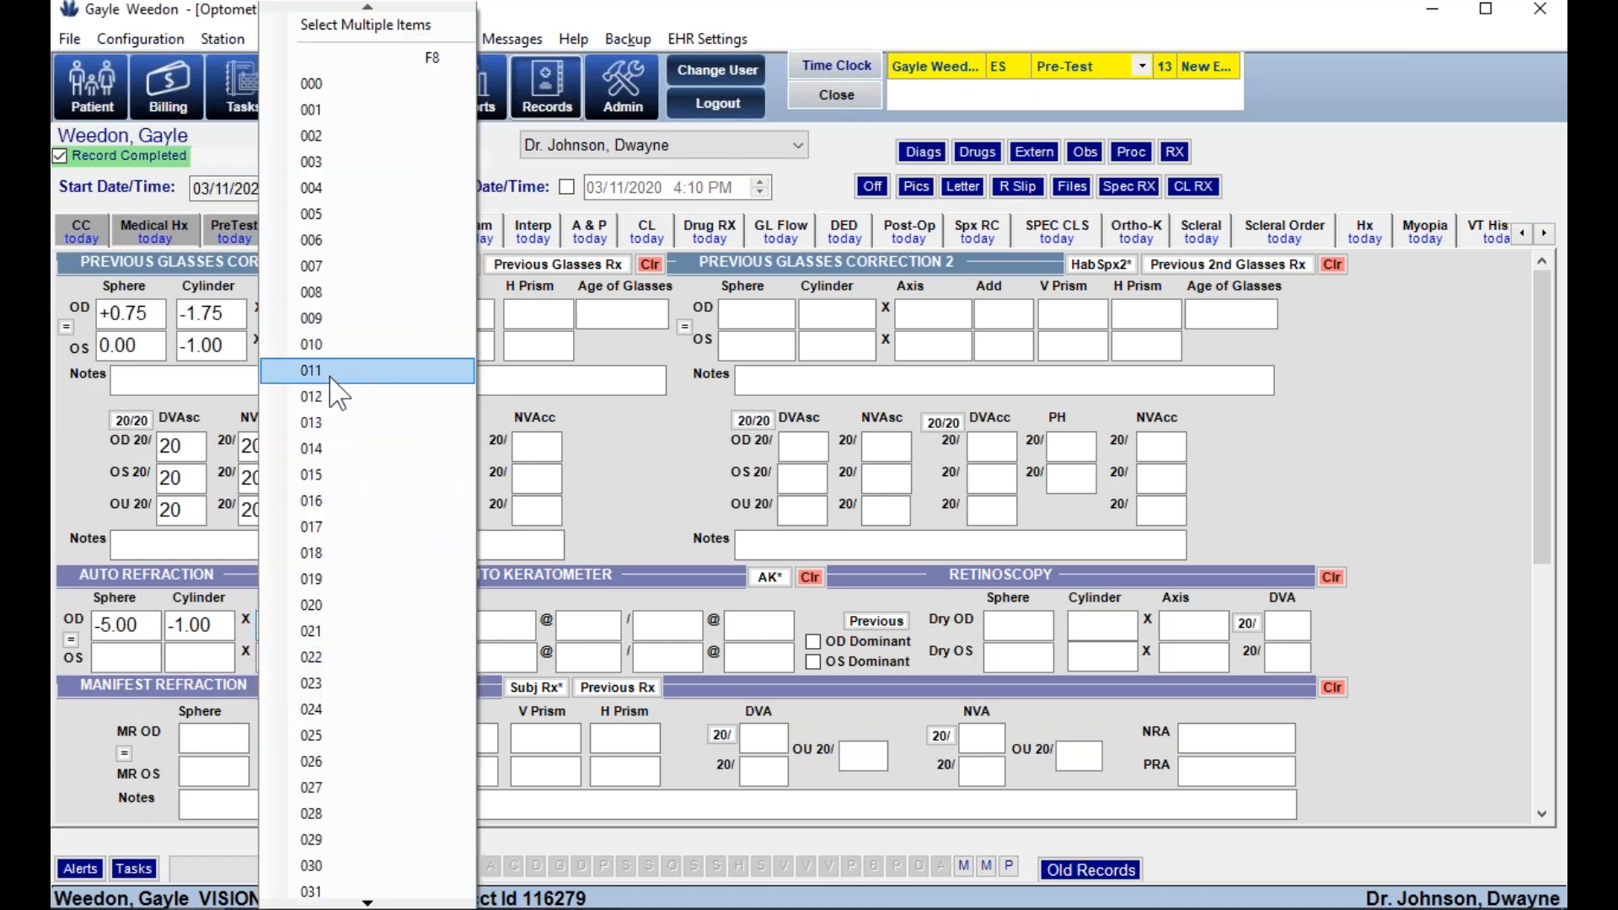
click(314, 475)
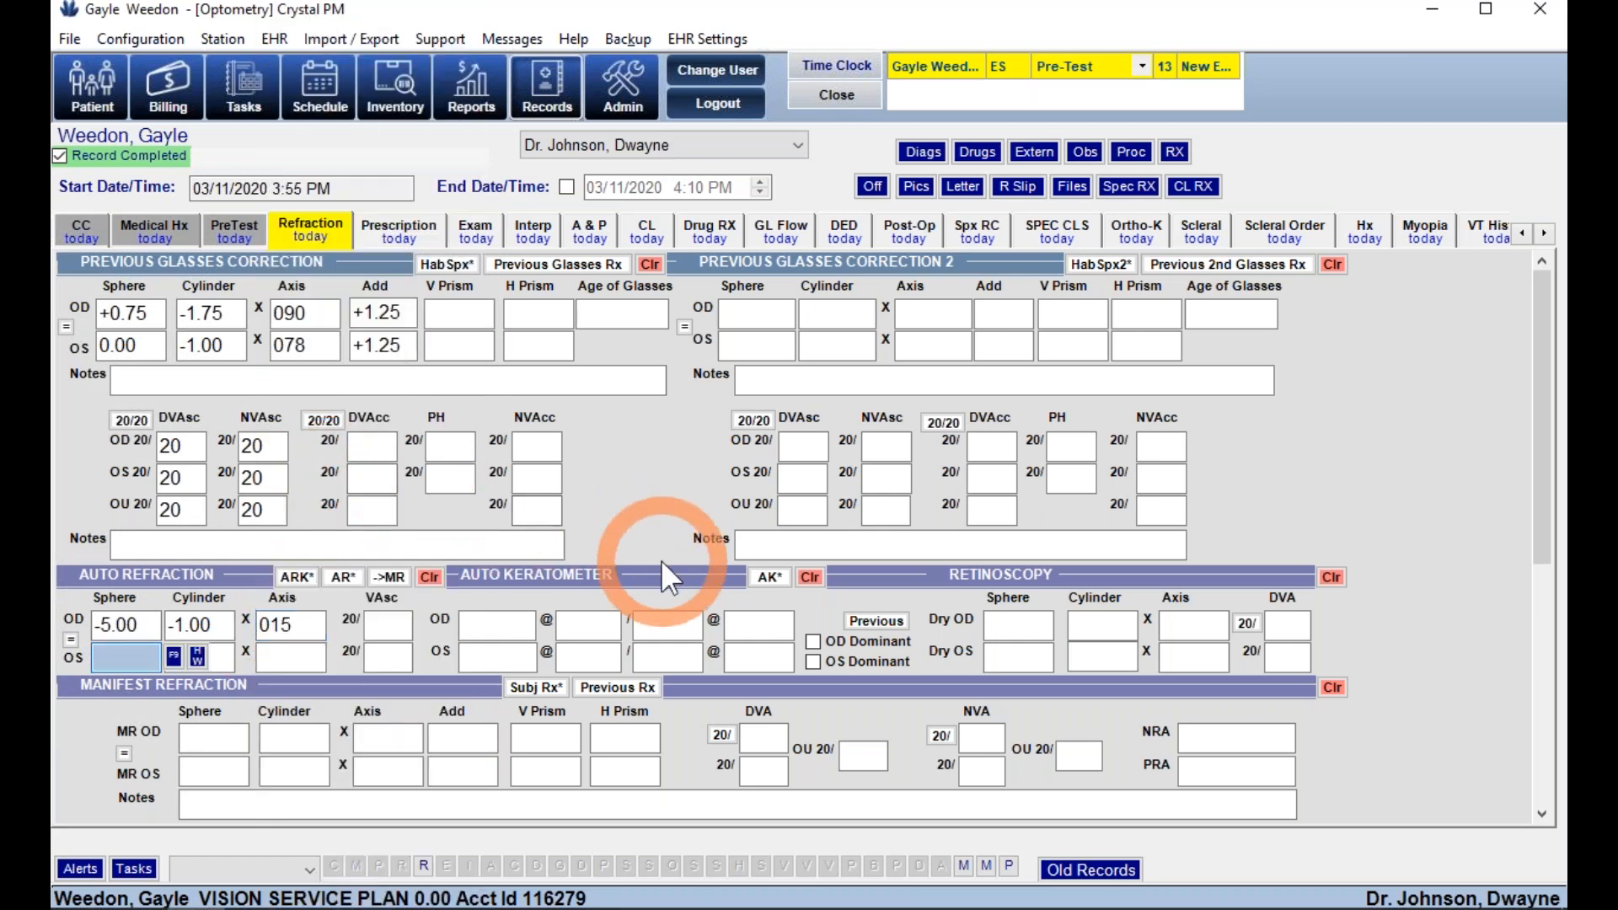
- Pull in the previous glasses Rx, set final OD sphere to -1.75, and finalize it
scroll(661, 560, down, 3)
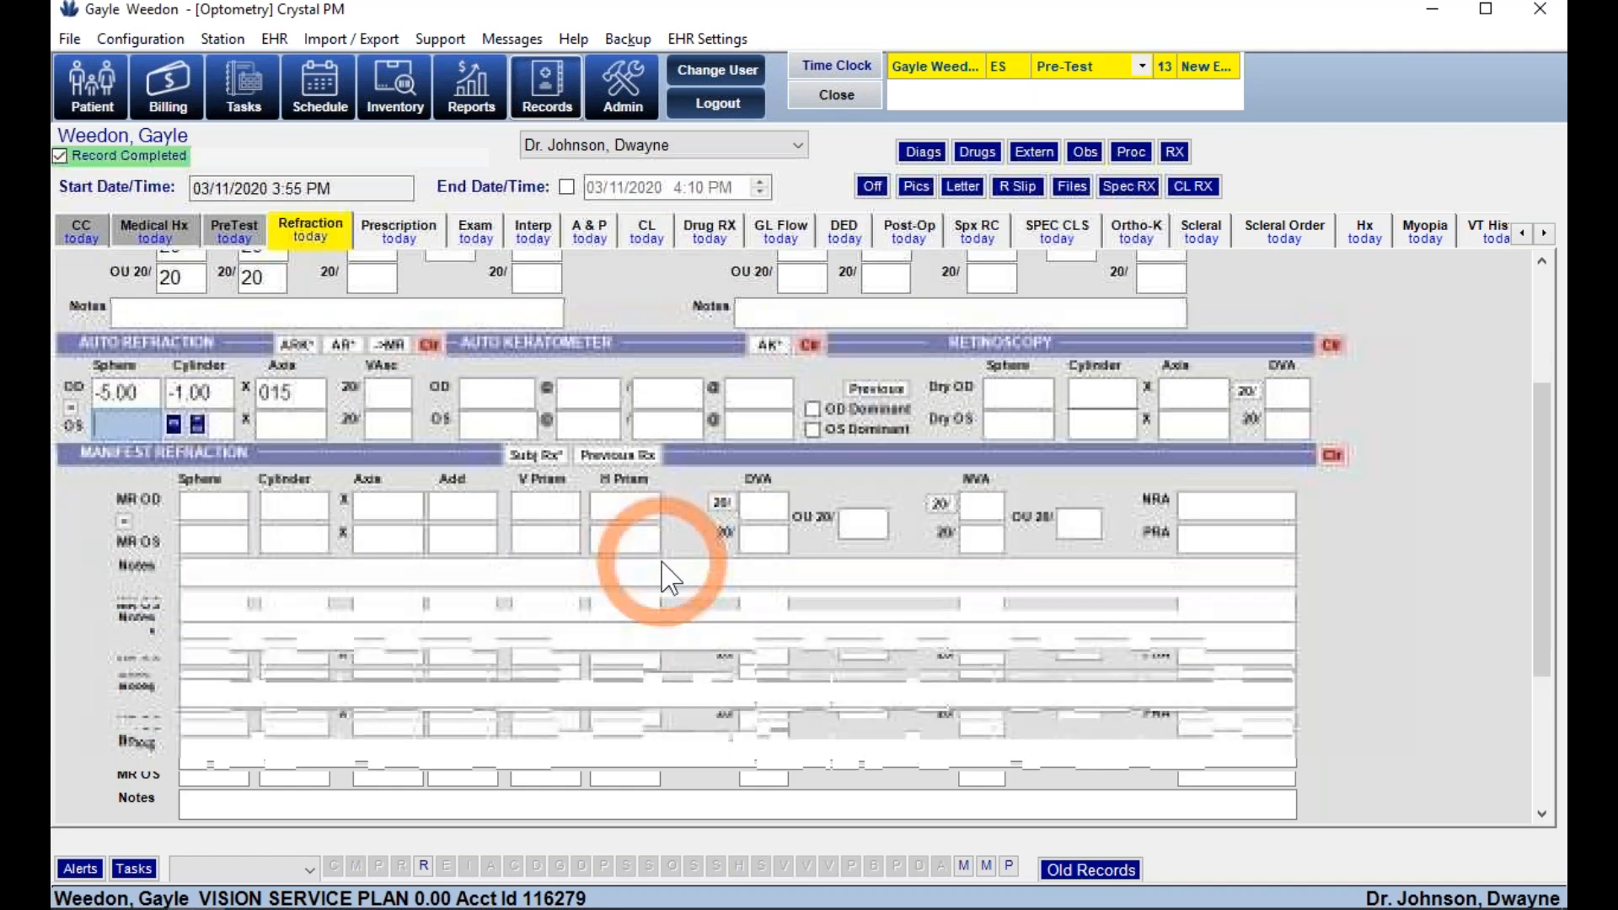
click(600, 461)
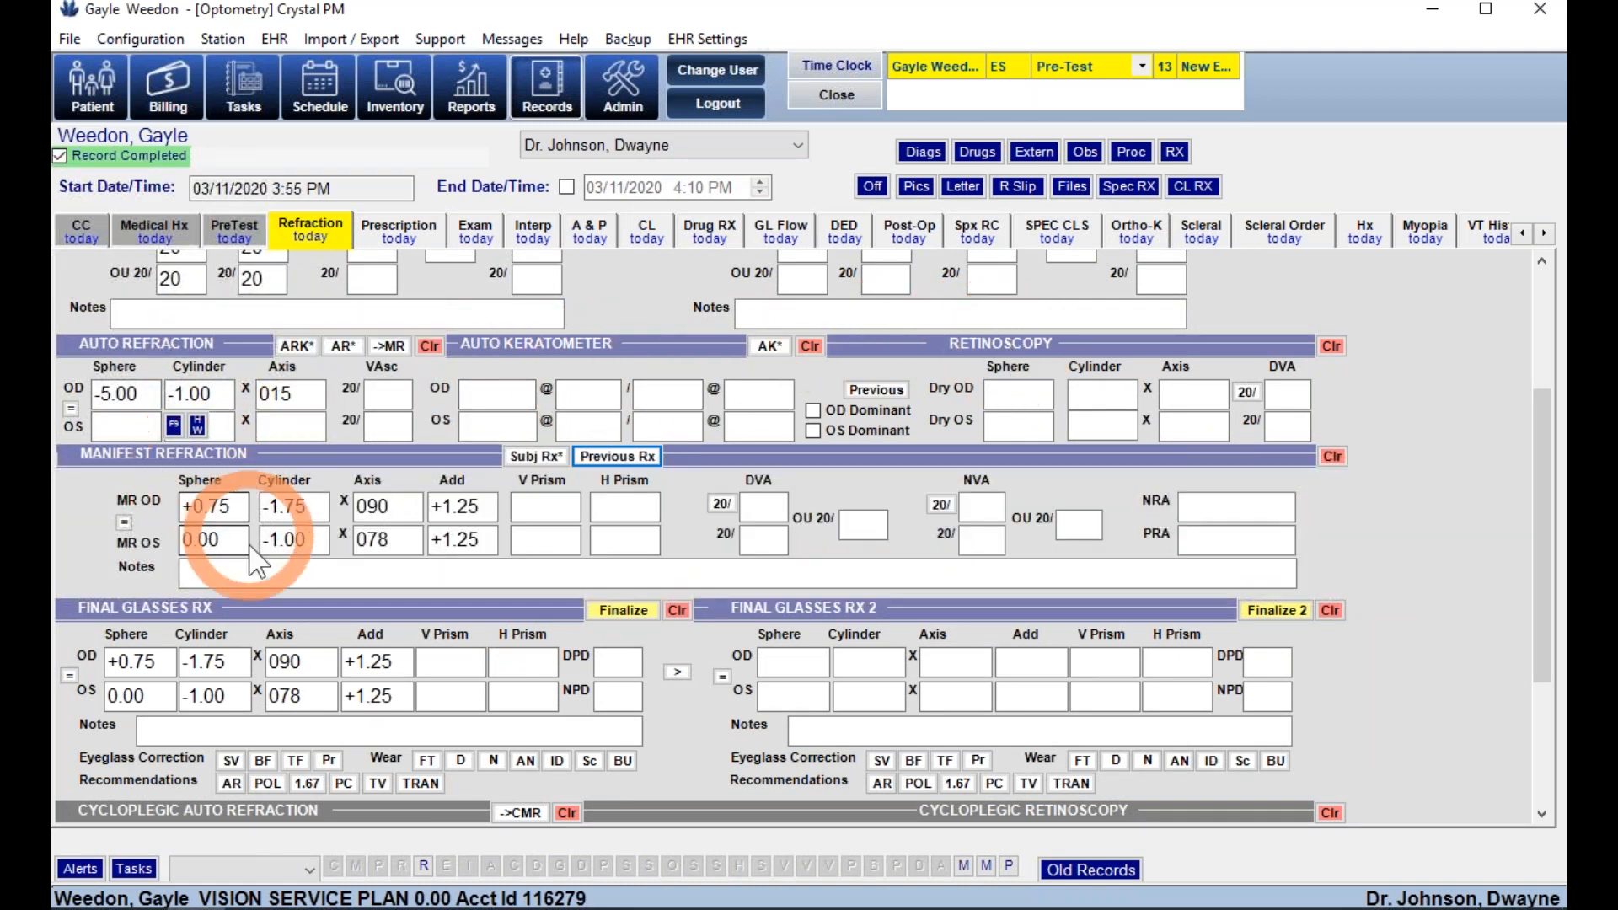
click(163, 662)
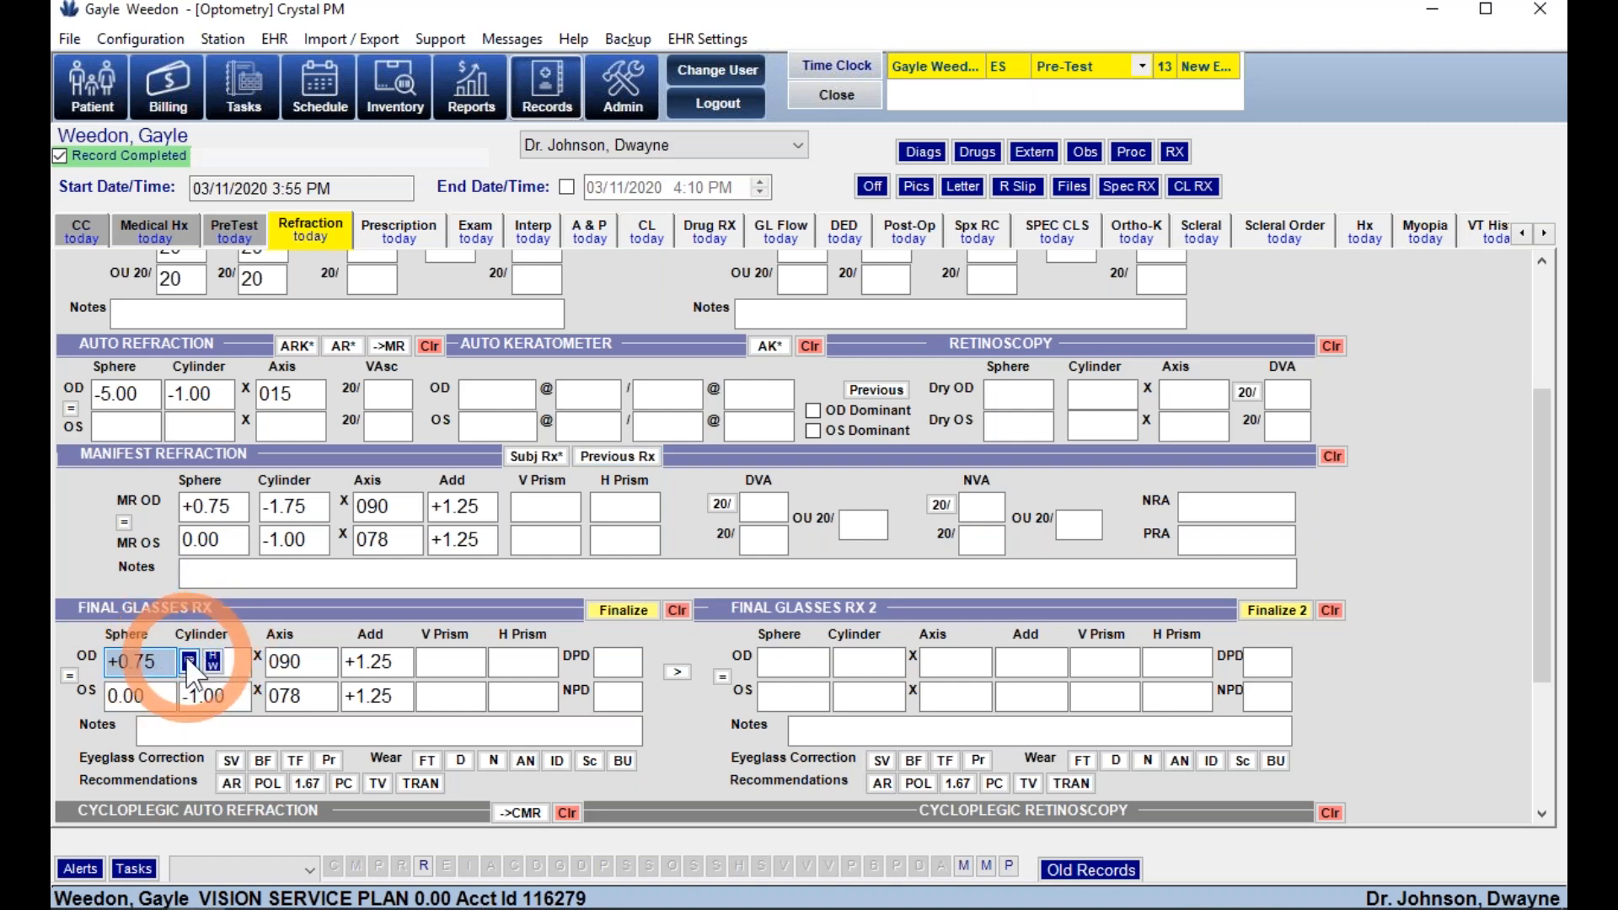
click(188, 661)
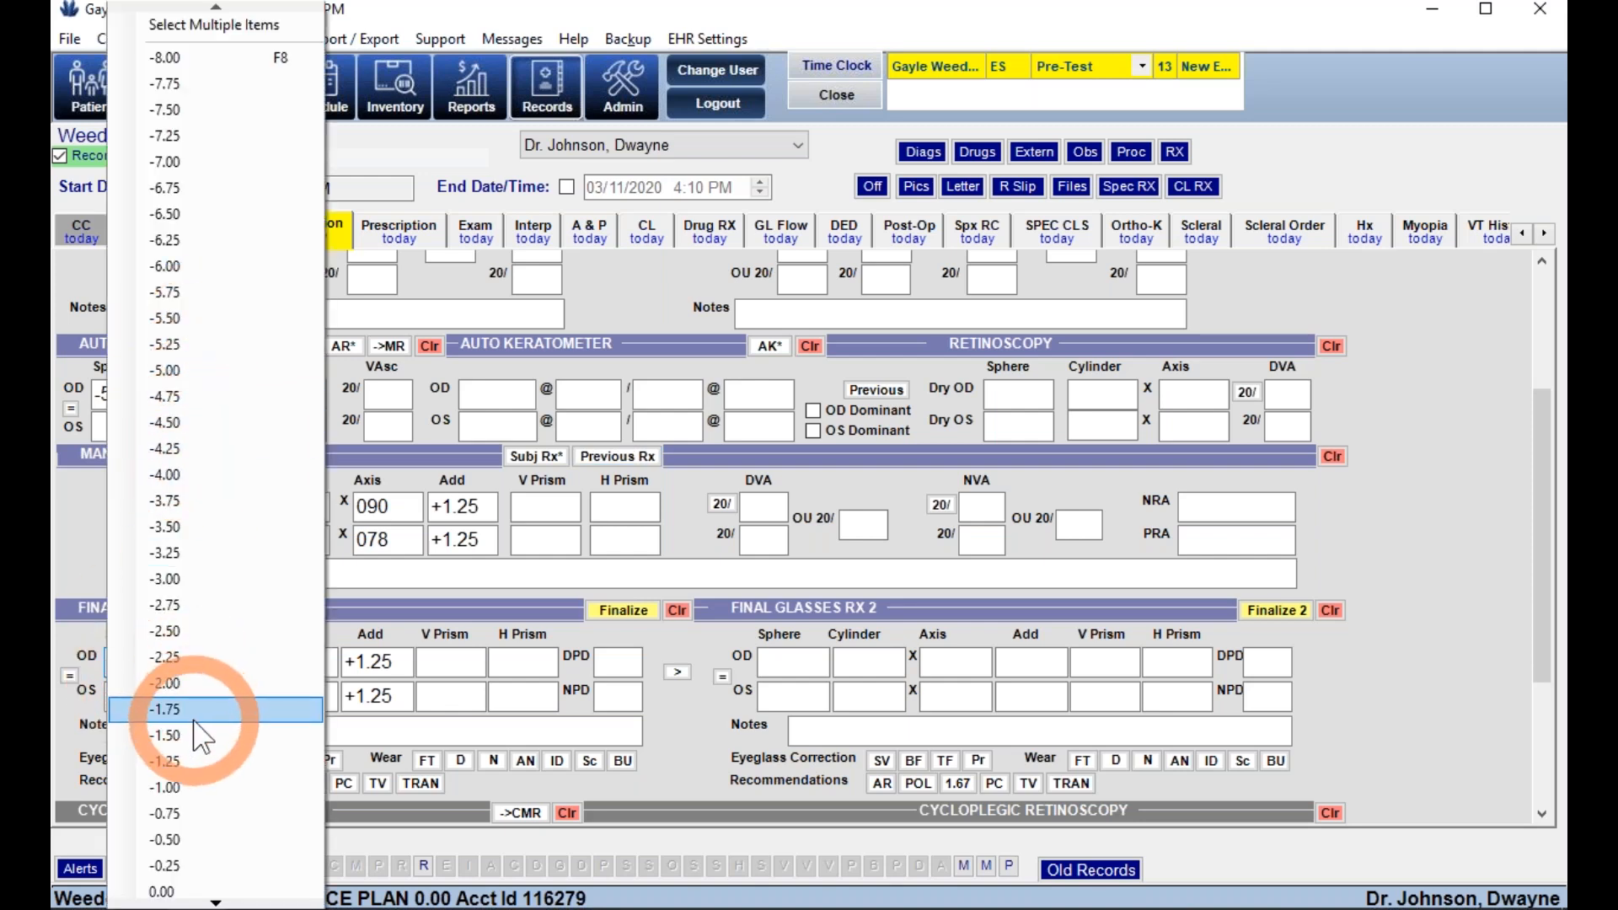
click(165, 708)
click(600, 616)
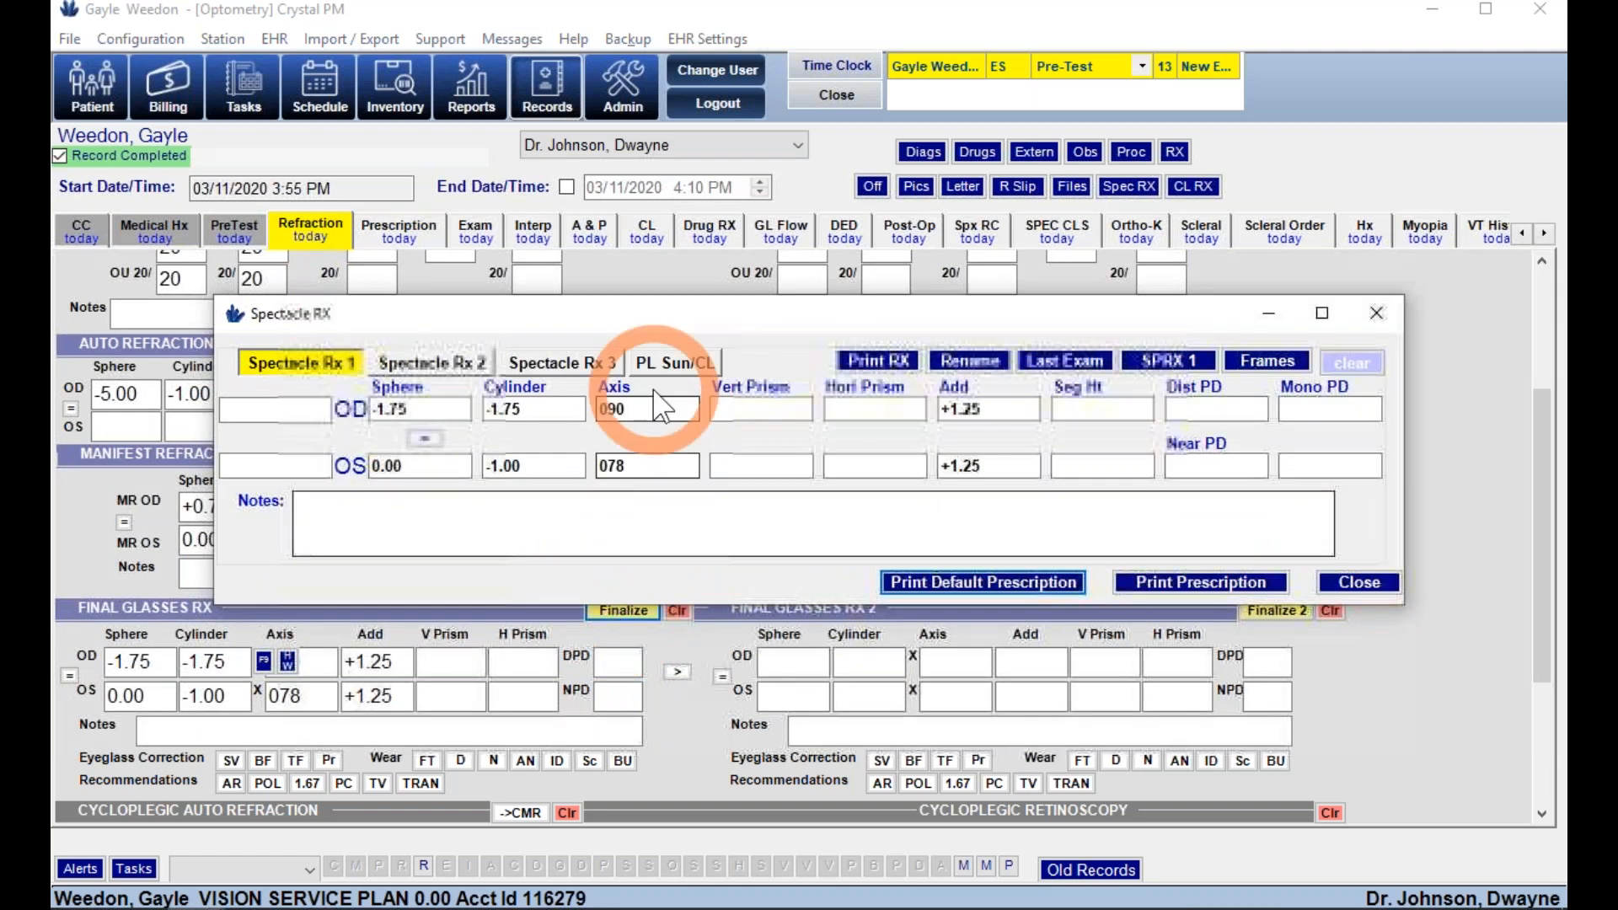
- Copy the finalized Rx into Spectacle Rx slot 2 and rename it 'safety rx'
click(404, 364)
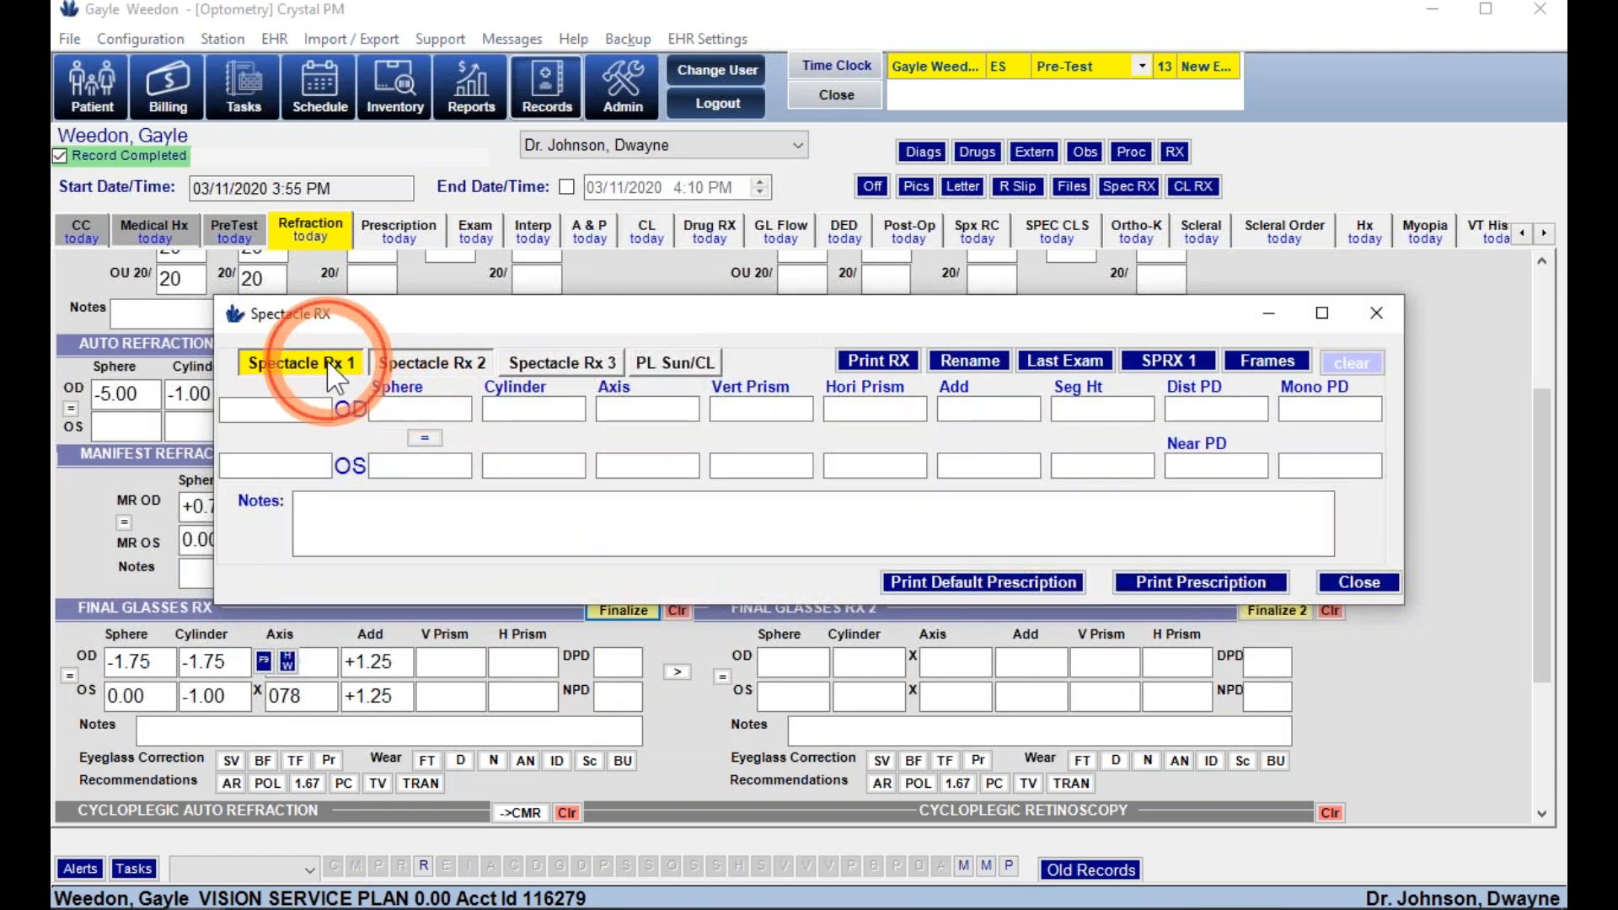
click(329, 364)
click(413, 364)
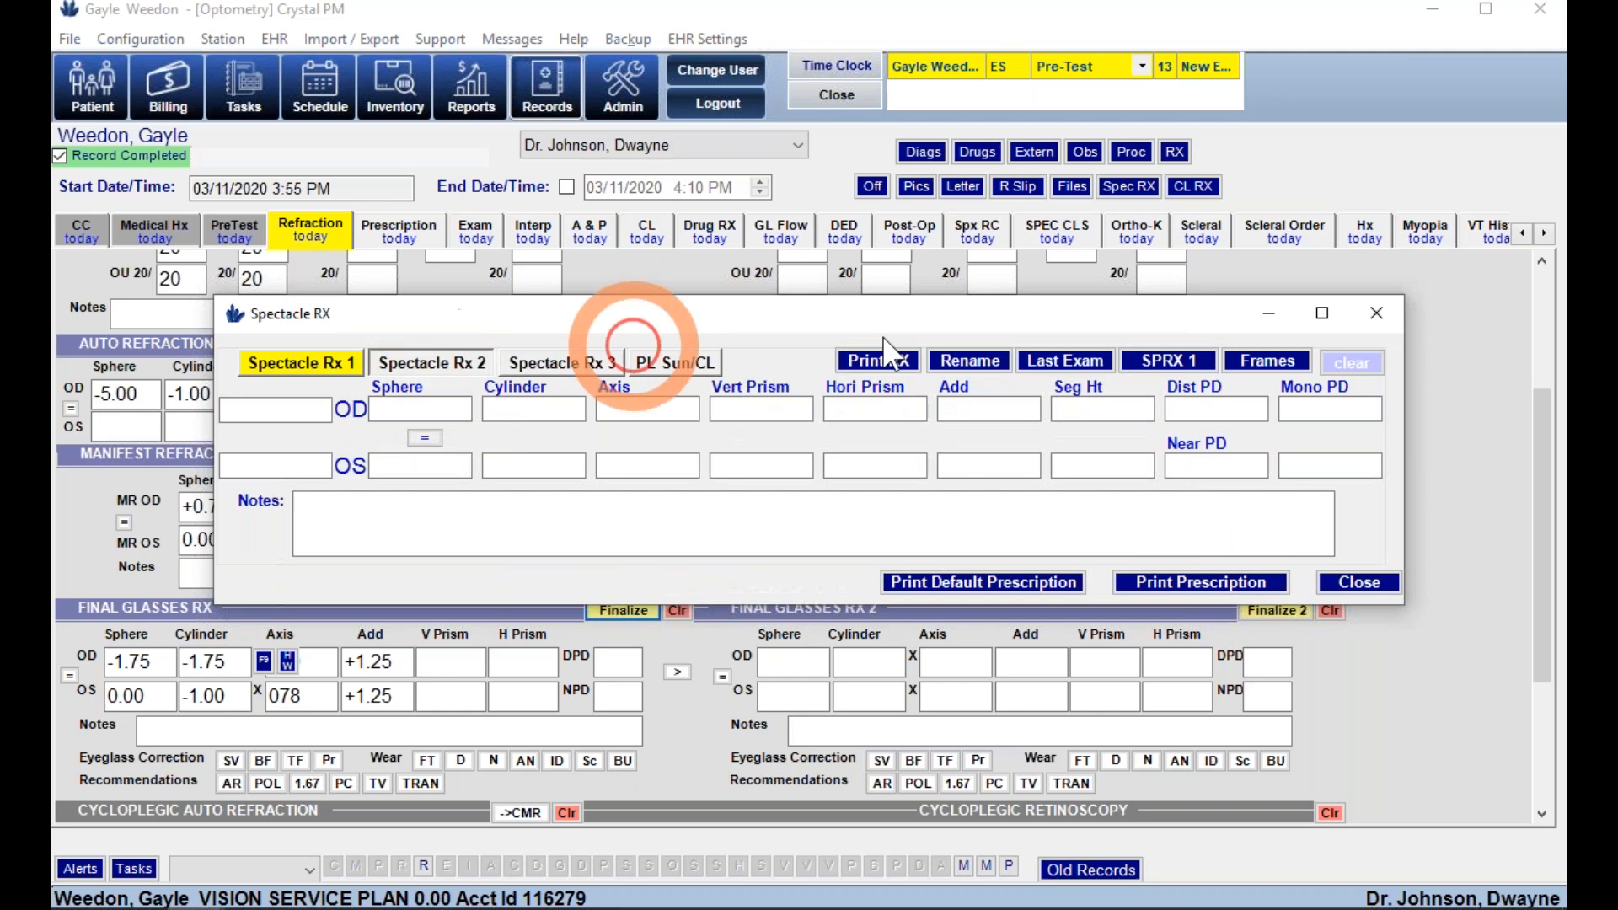
click(1166, 364)
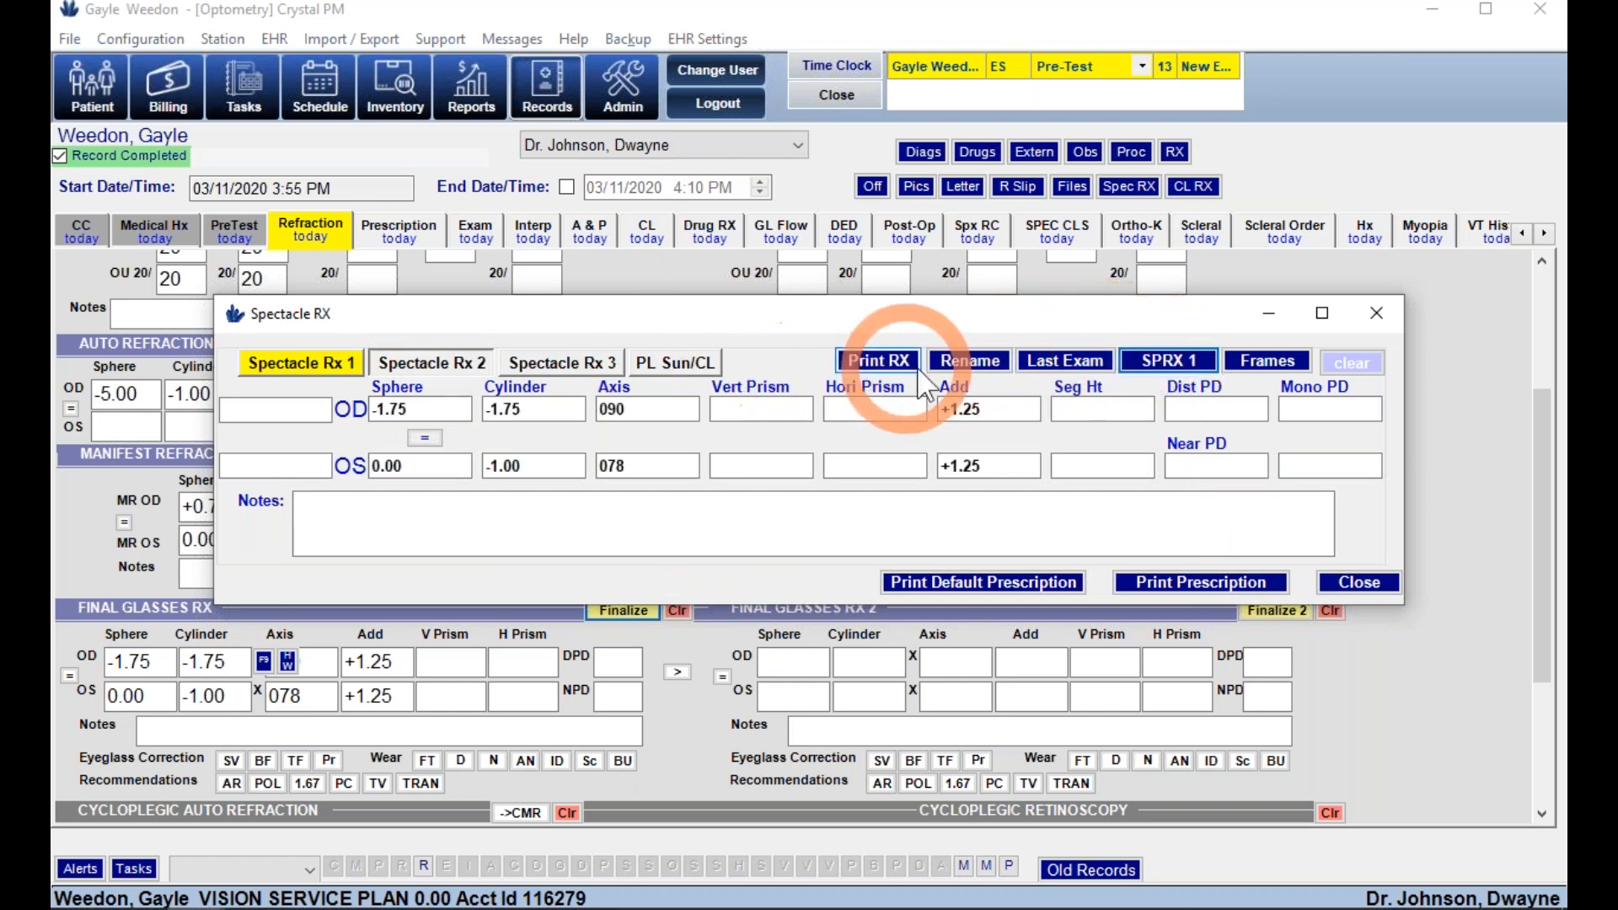
click(963, 362)
text(safety rx)
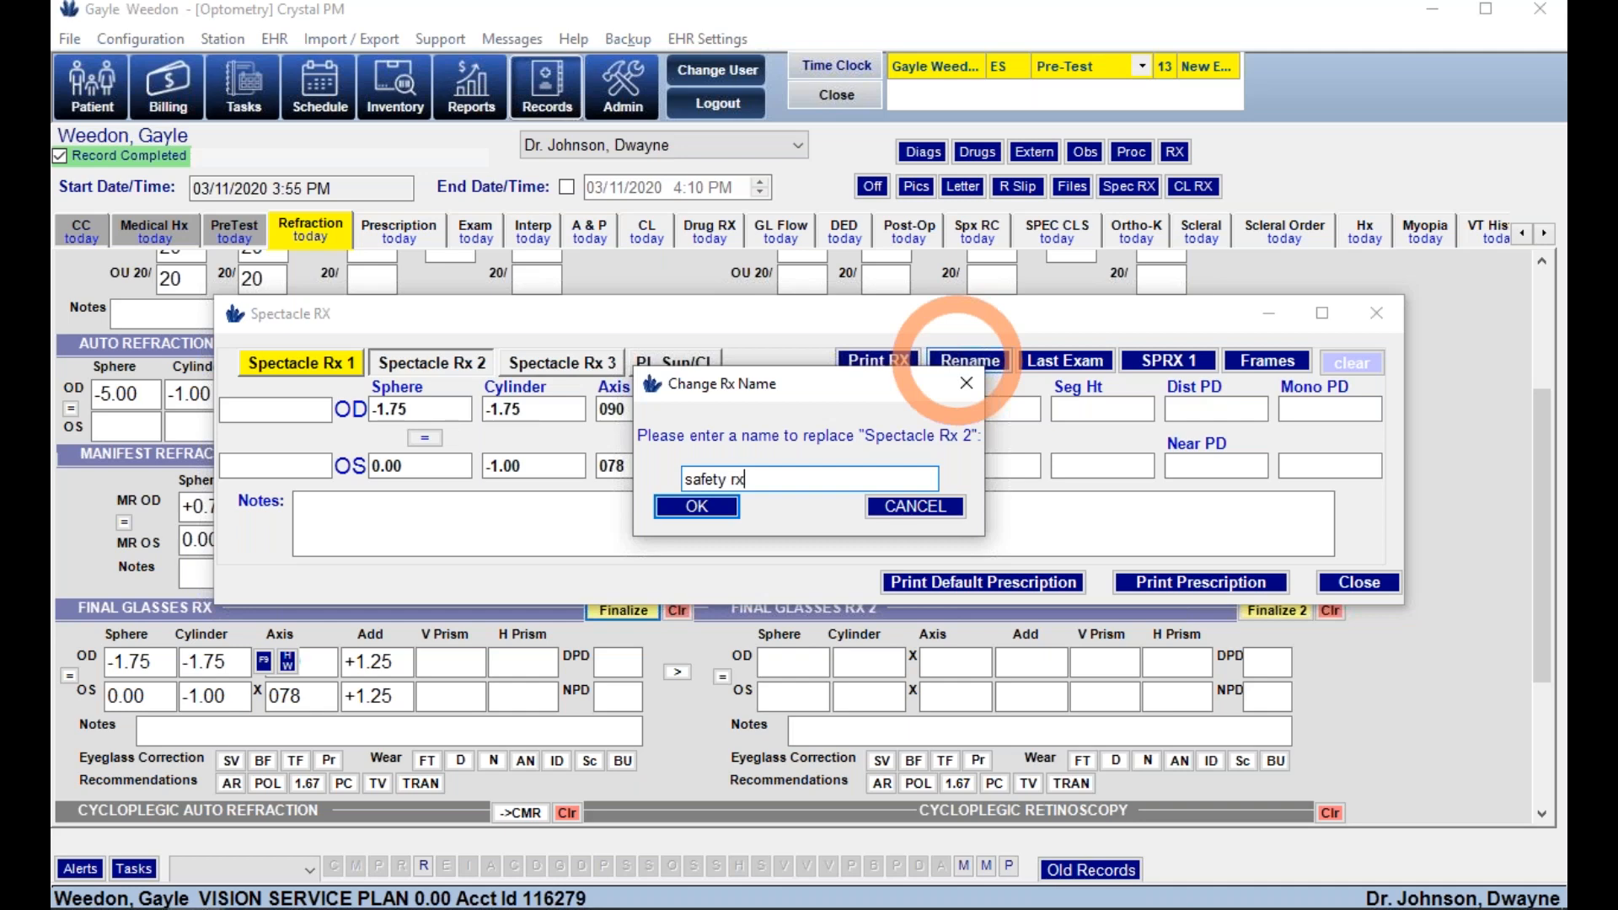
click(697, 506)
click(493, 521)
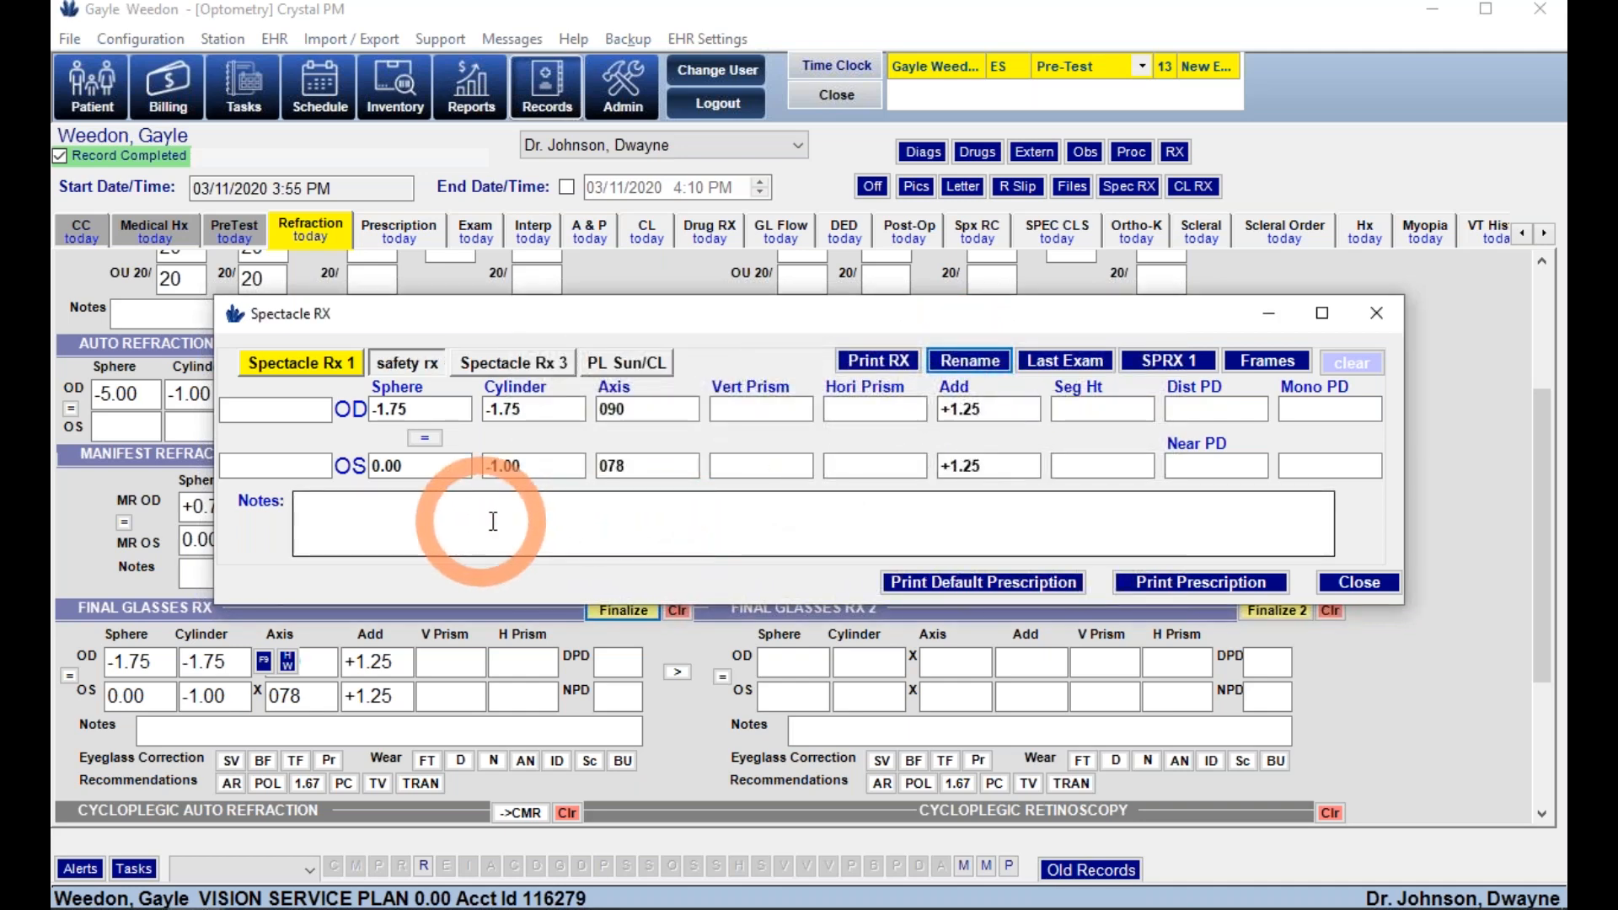
click(1385, 590)
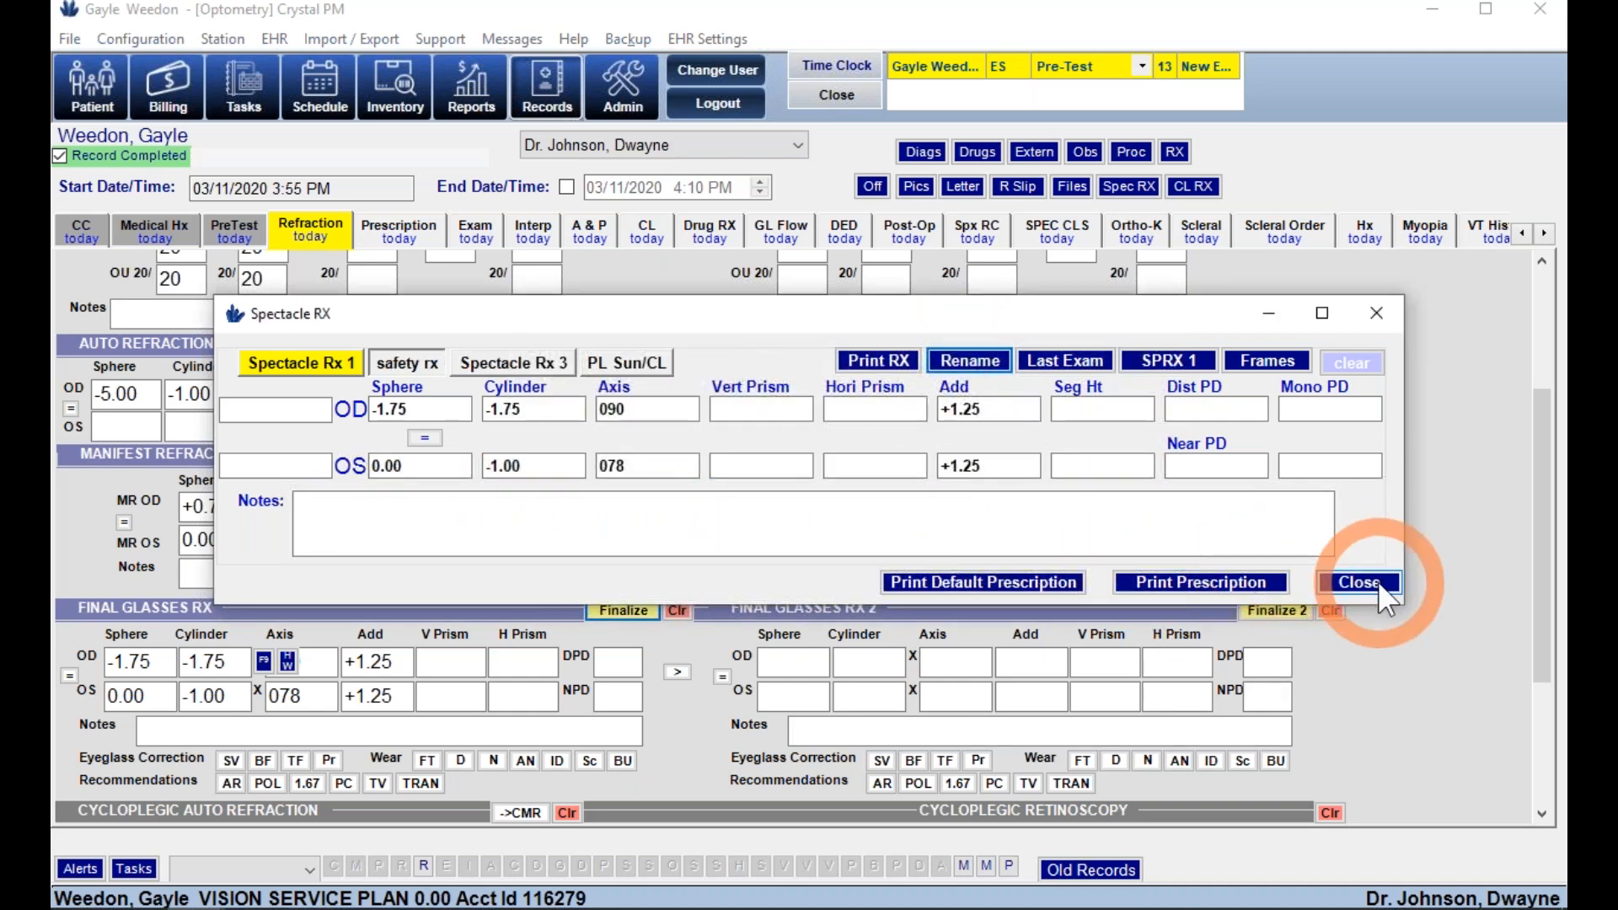
- Show the exam's Prescription page
click(678, 610)
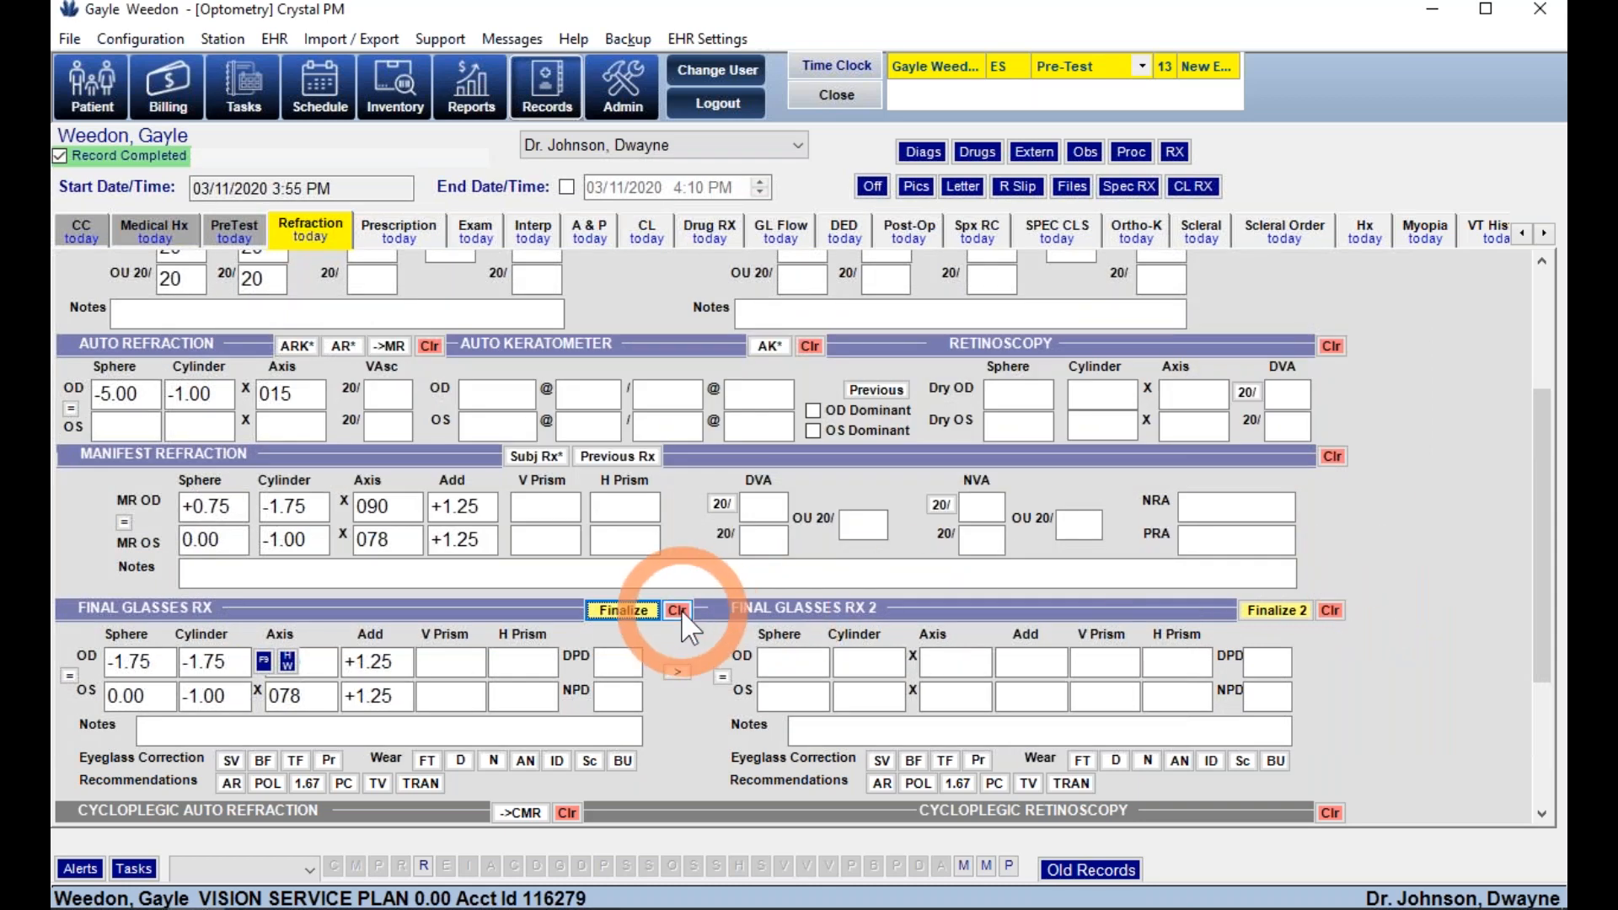
scroll(681, 609, down, 4)
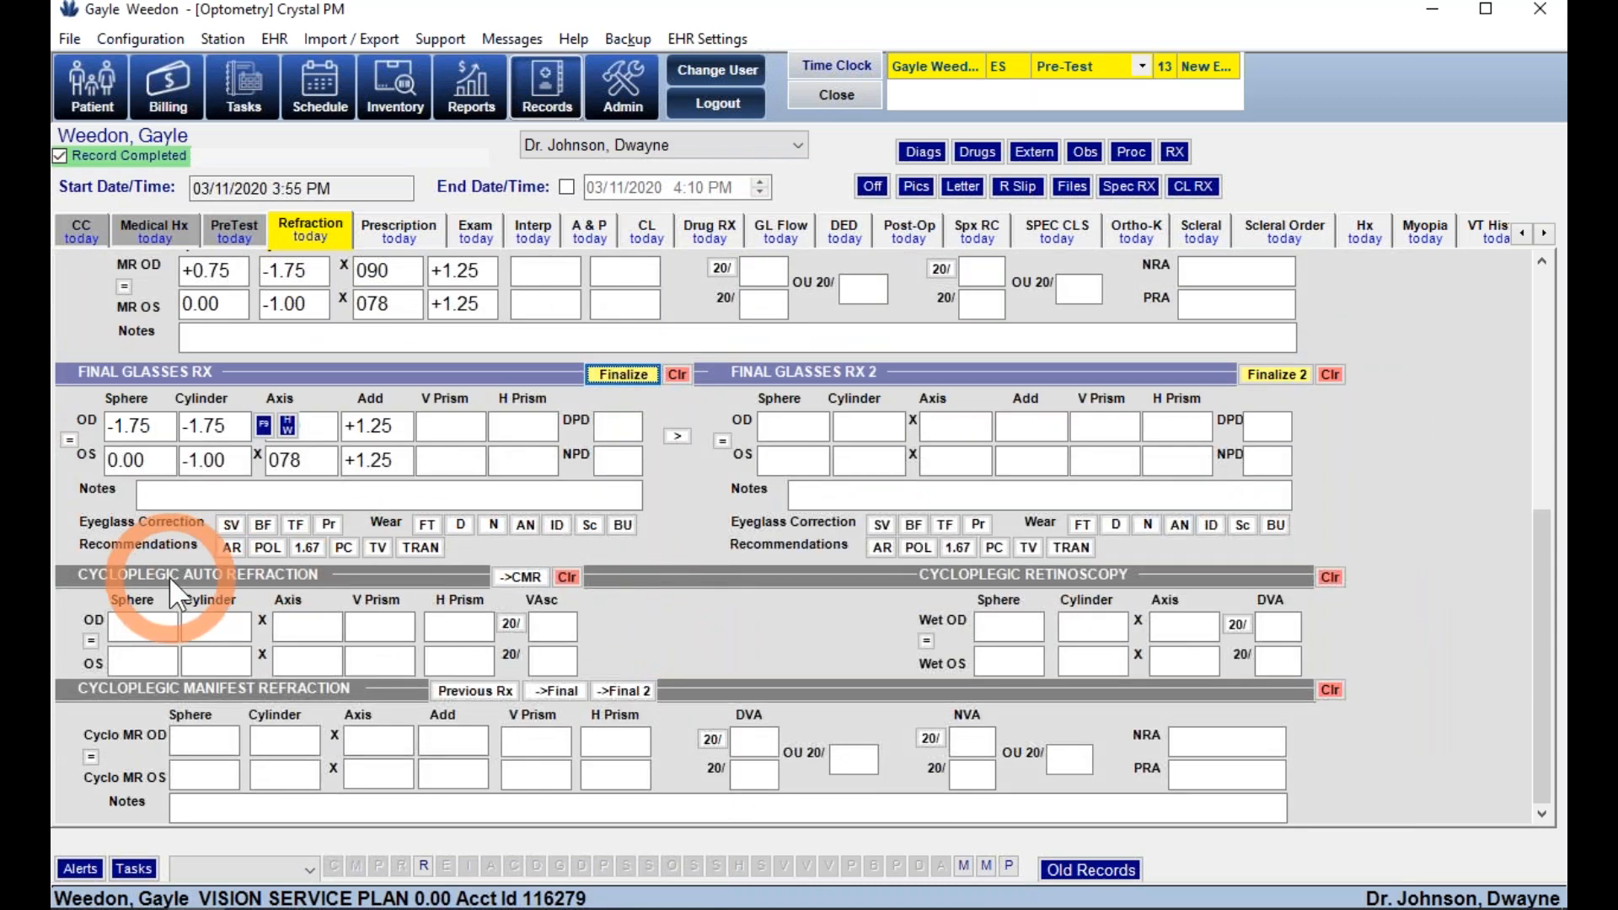
click(878, 549)
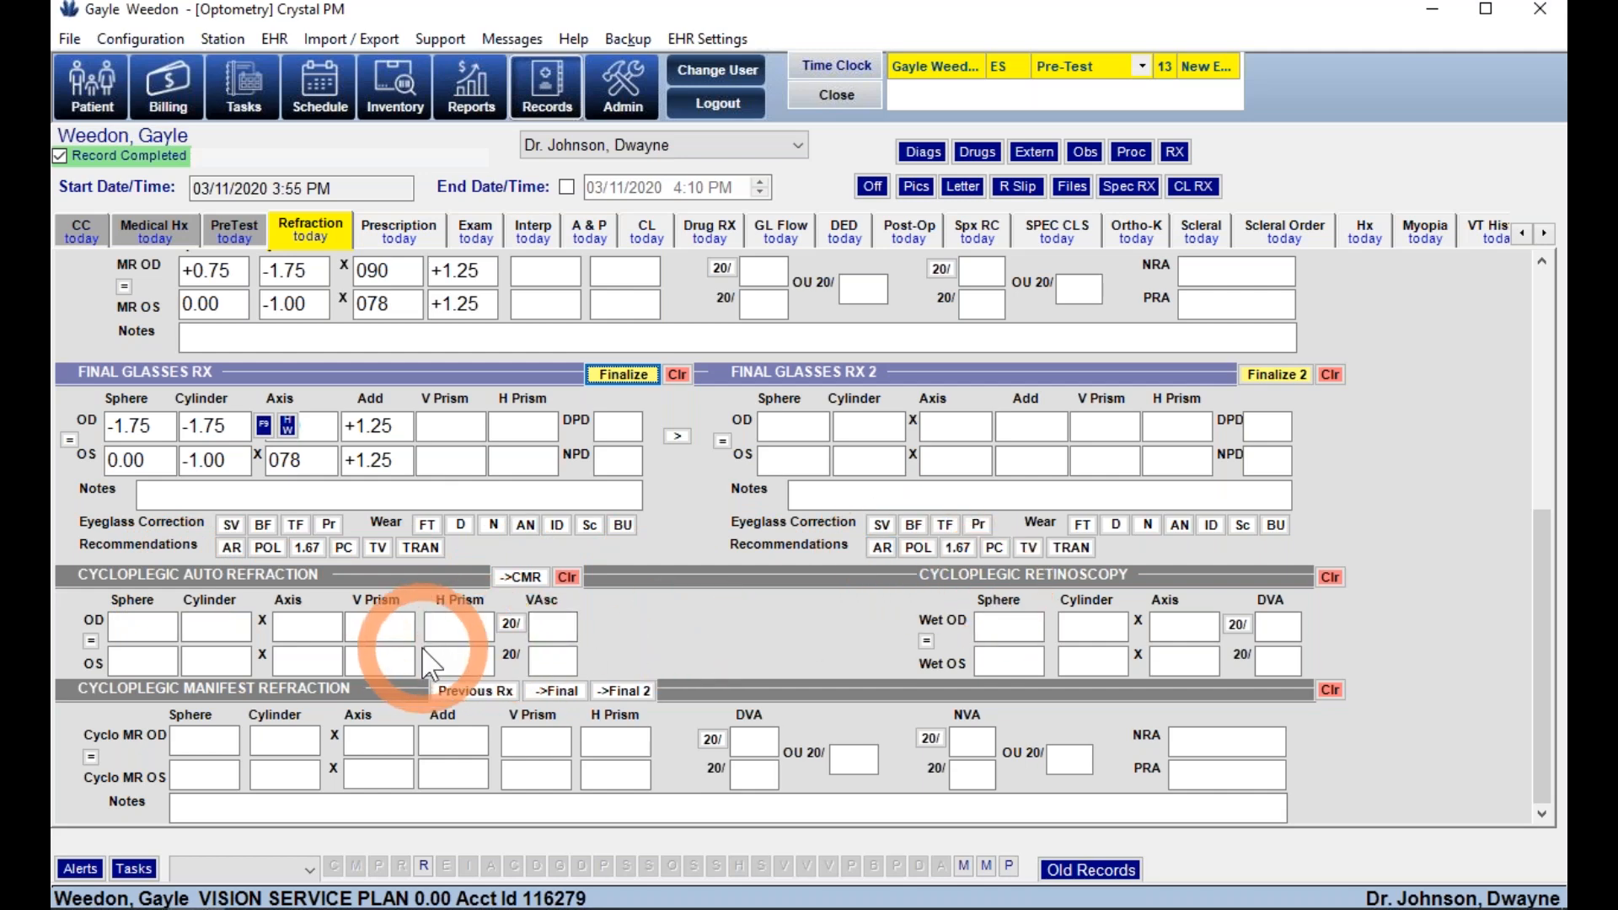
click(404, 241)
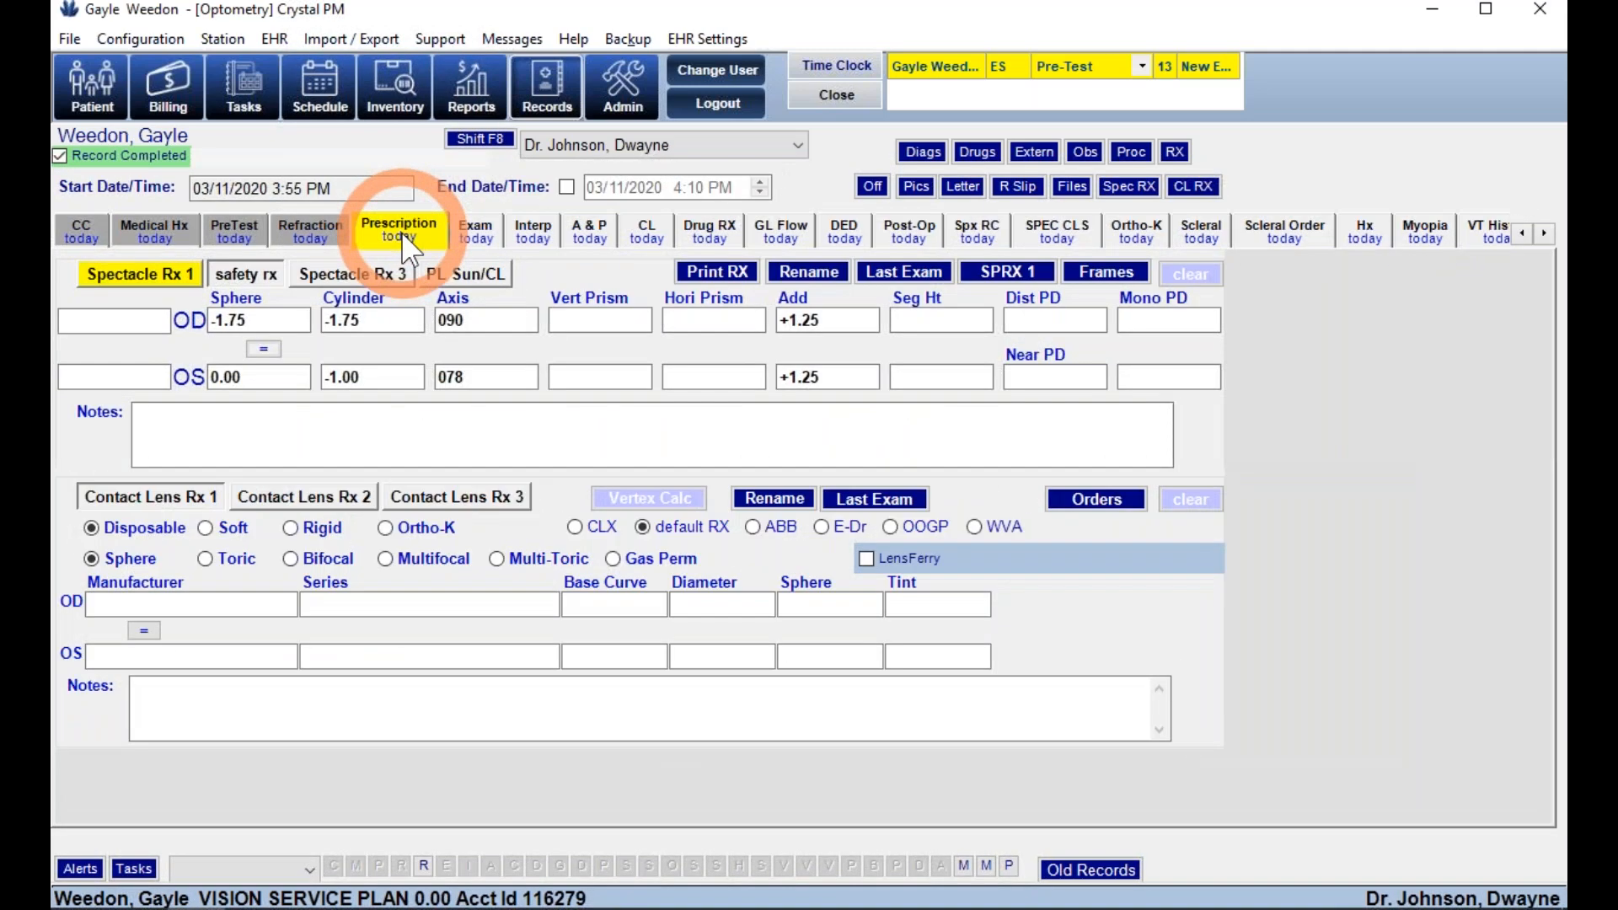
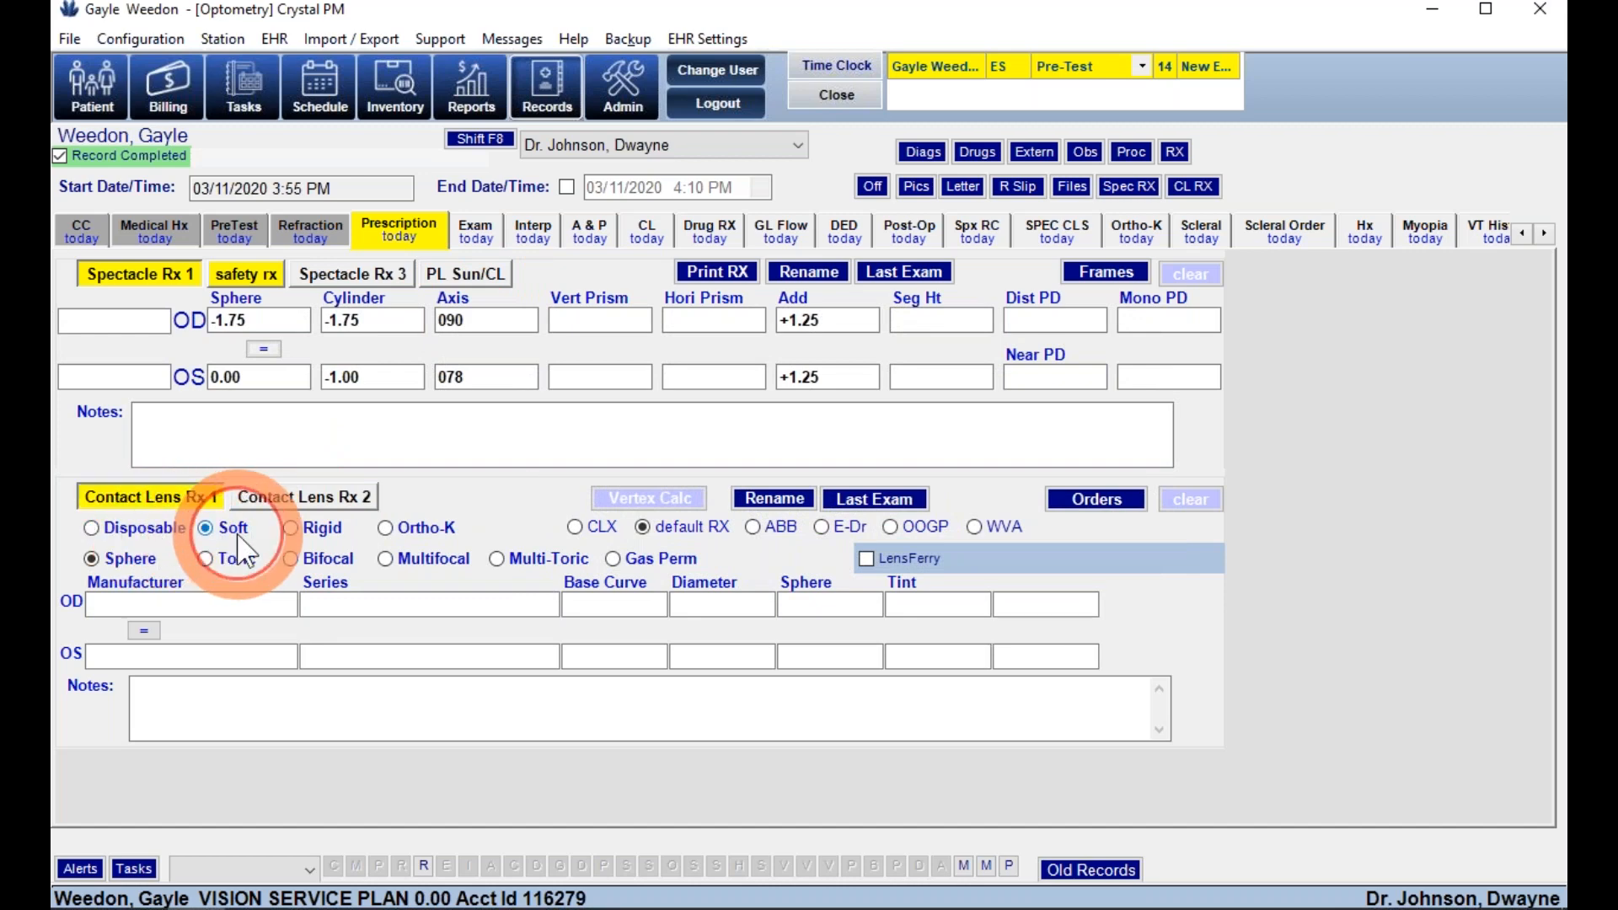
- Switch the contact lens entry to the ABB catalog and open its search
click(408, 532)
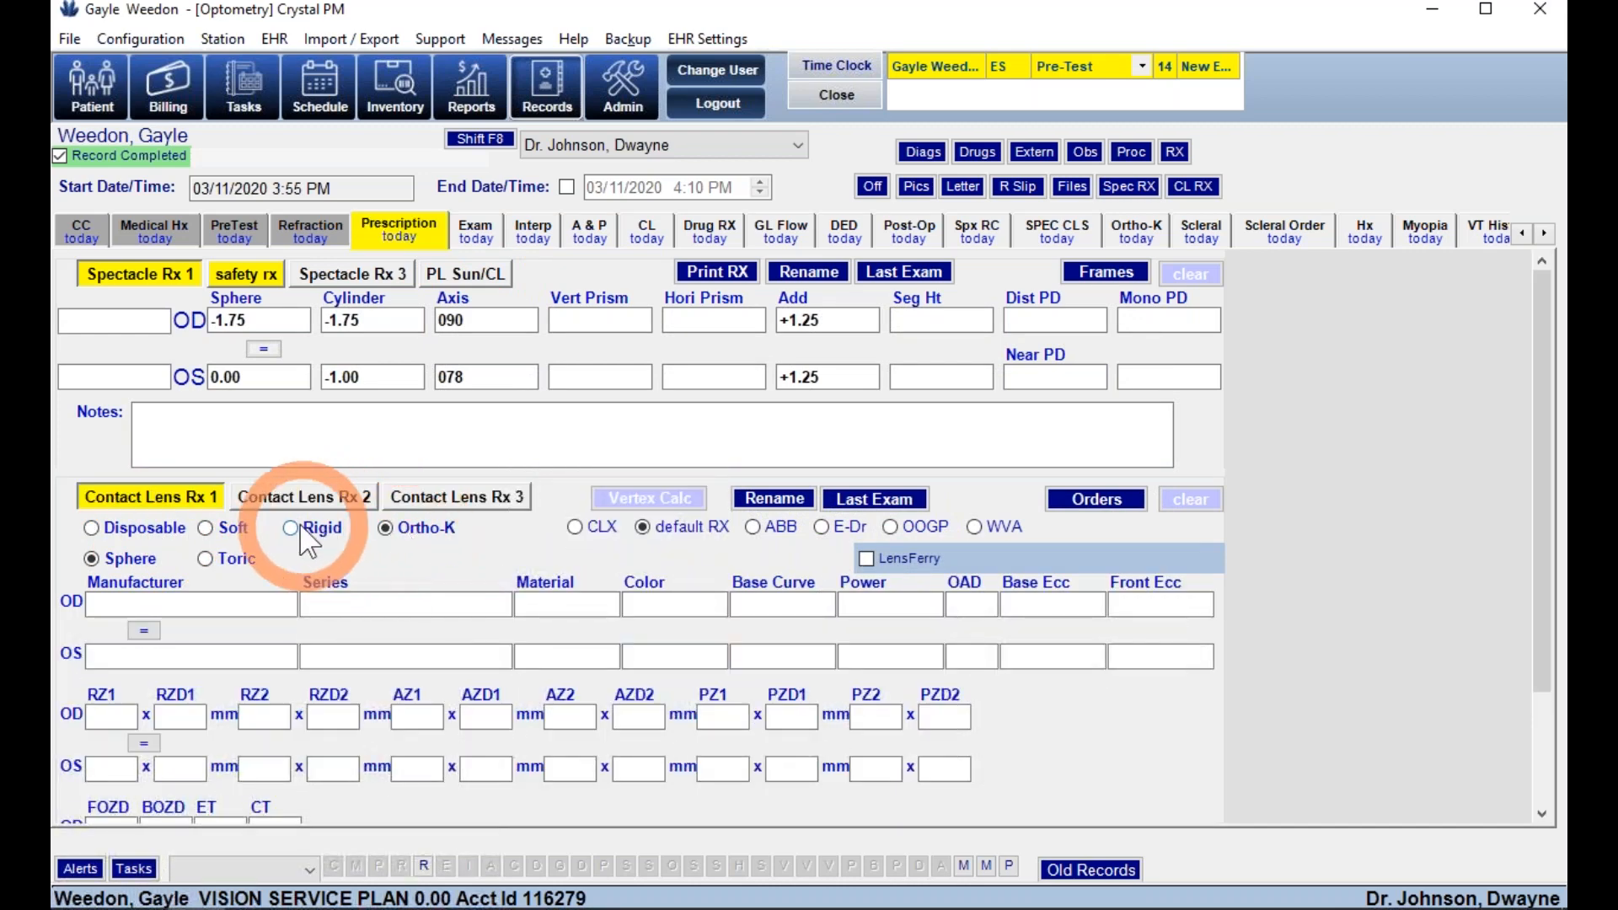
click(295, 528)
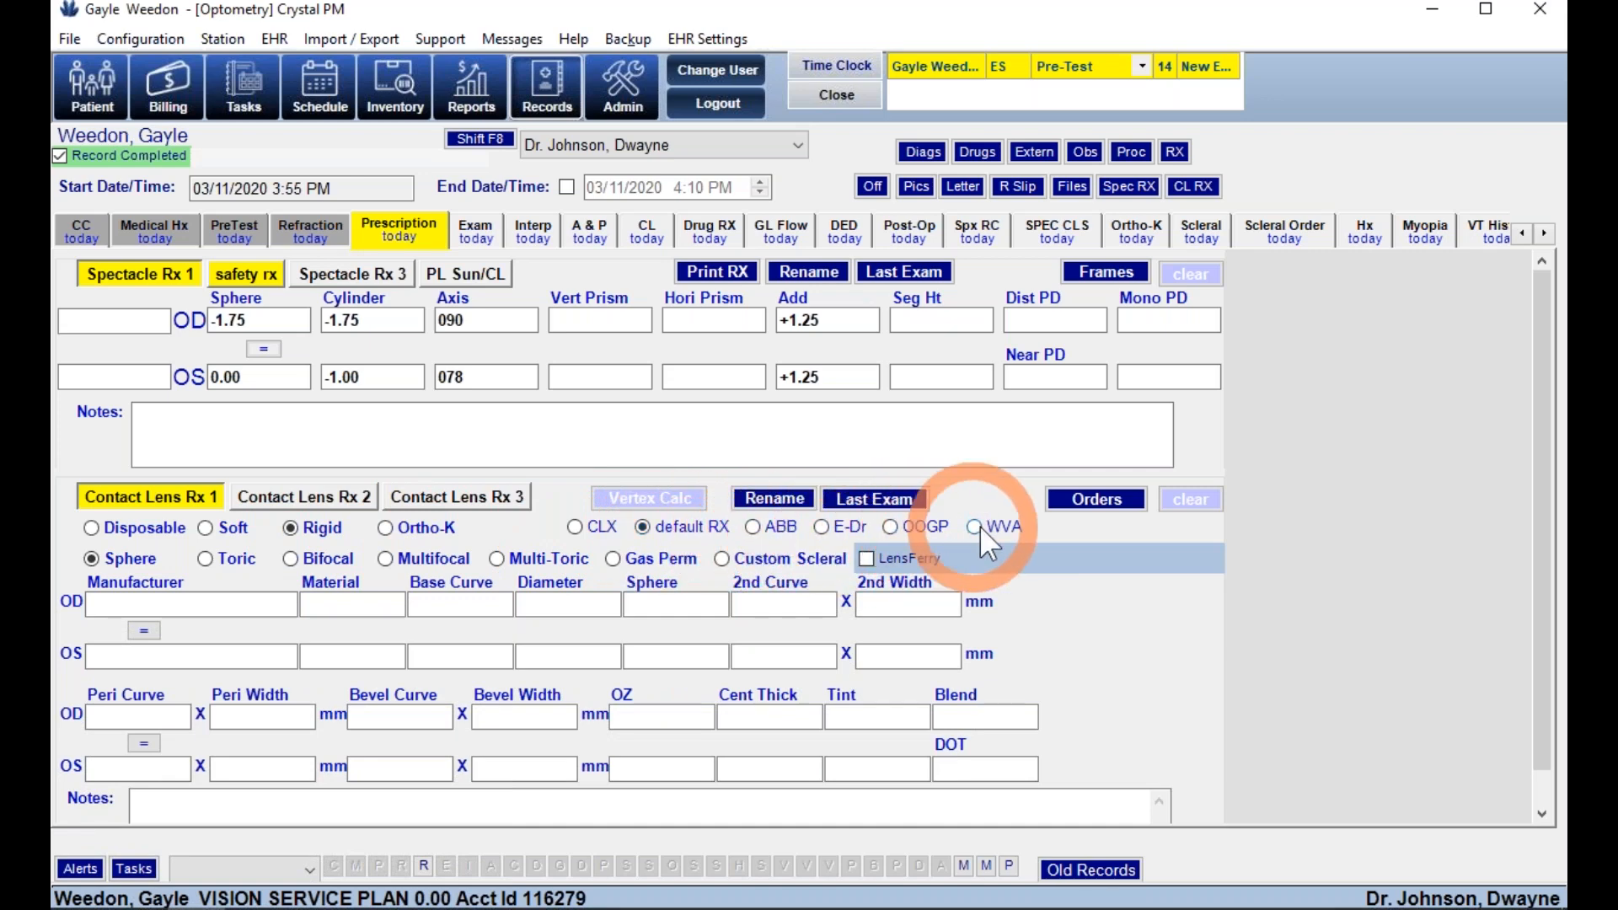
click(771, 531)
click(1084, 531)
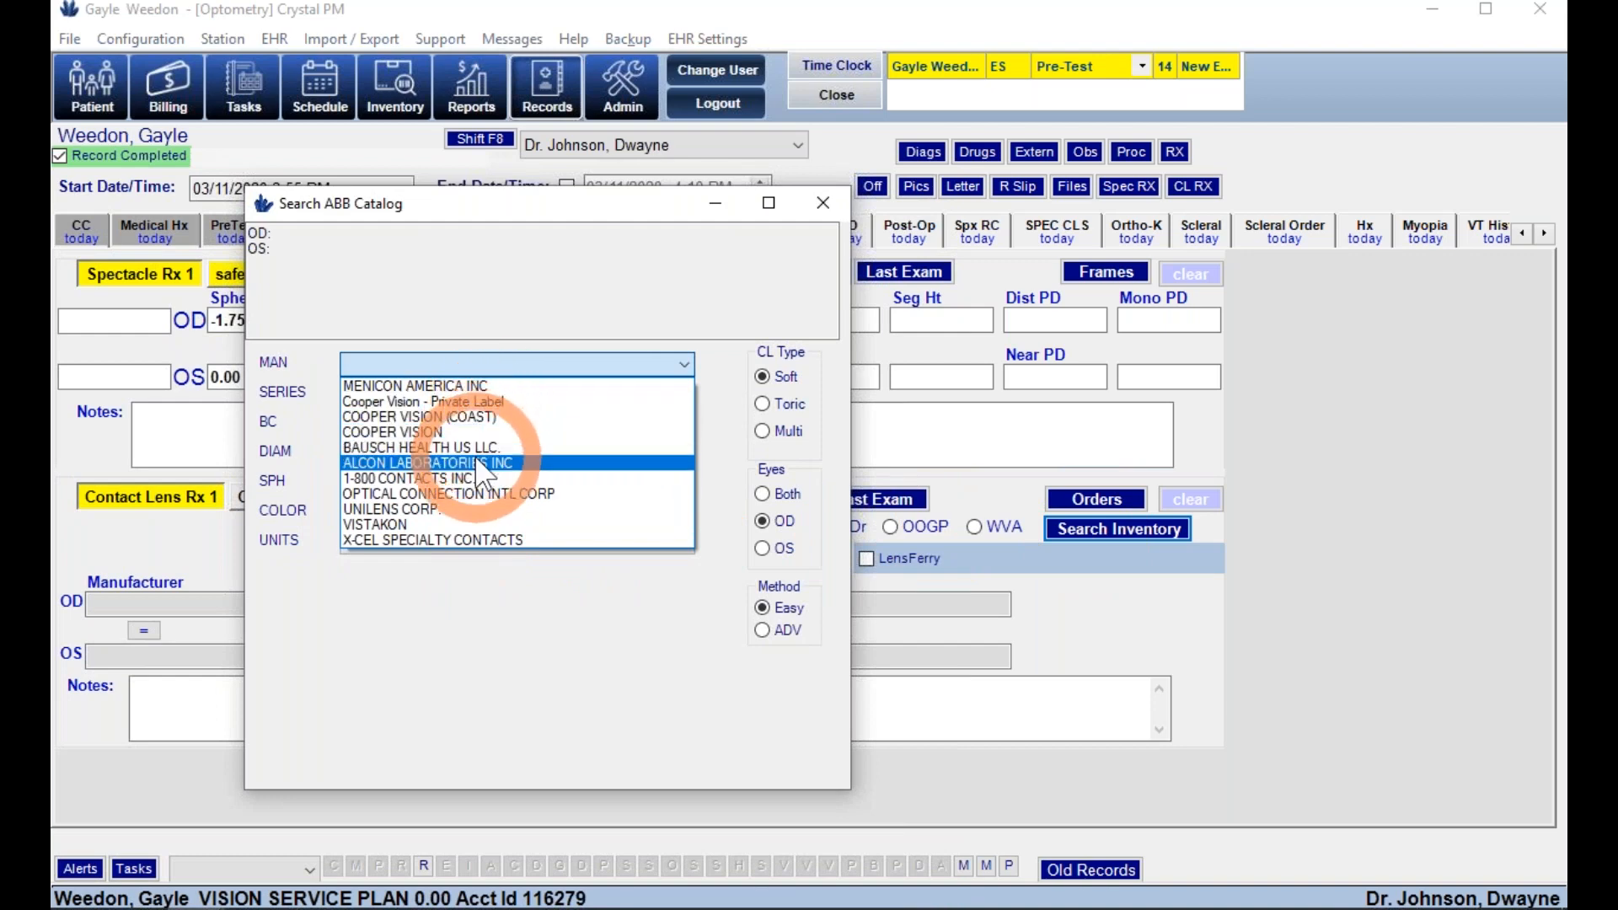
- Set the right-eye lens to ALCON Air Optix Aqua 6 pack, SPH -5.50 (8.60/14.20)
click(478, 462)
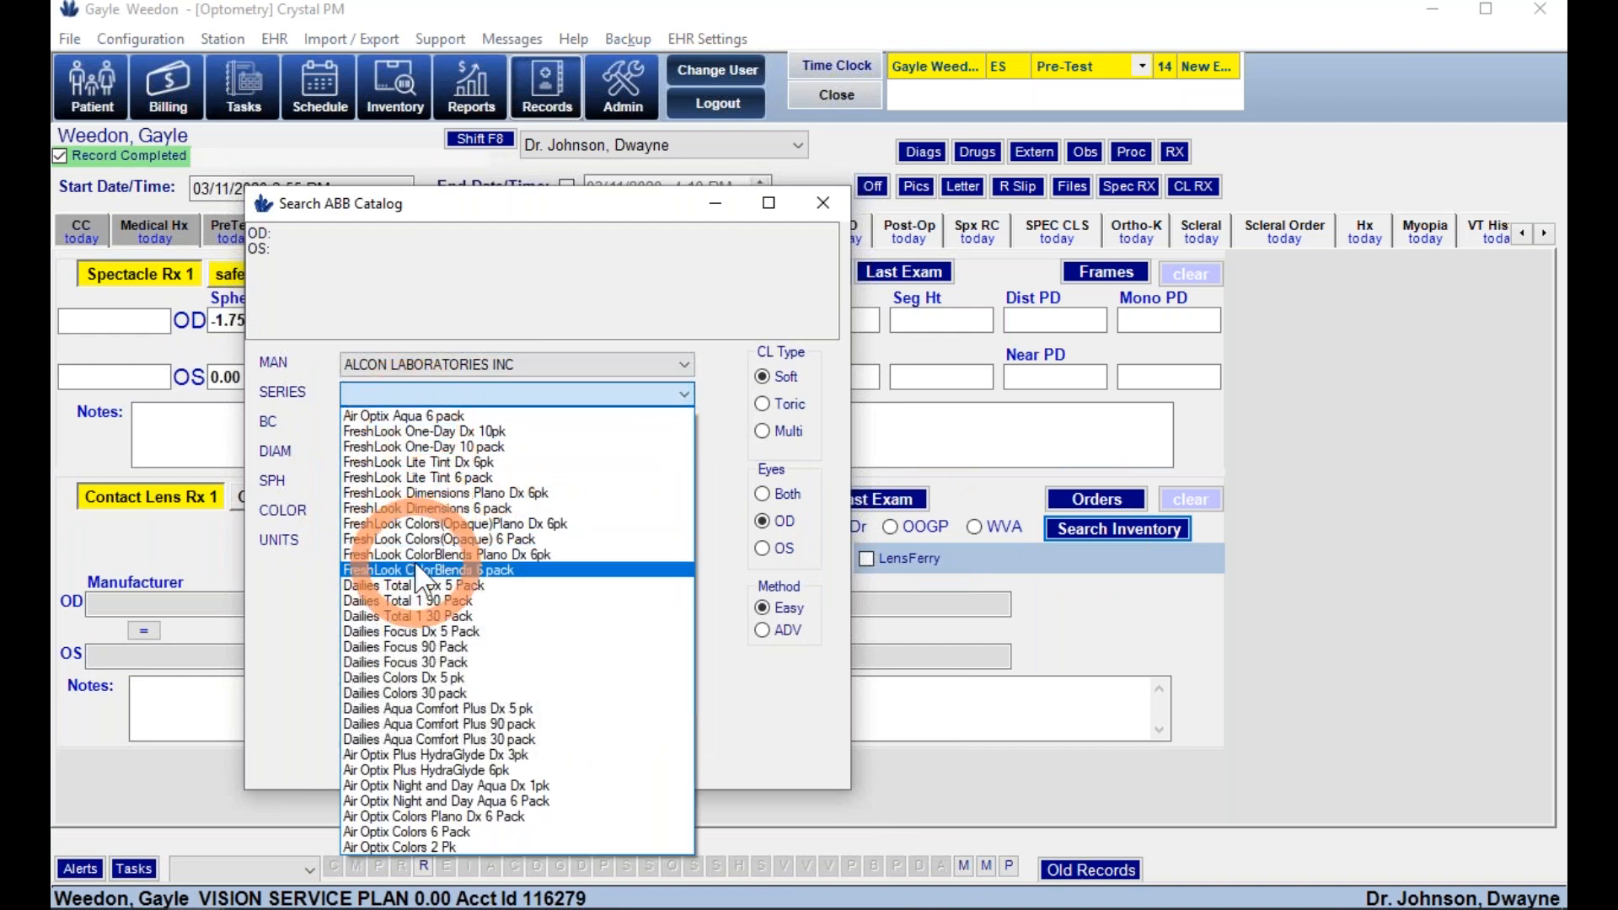
click(466, 415)
click(442, 481)
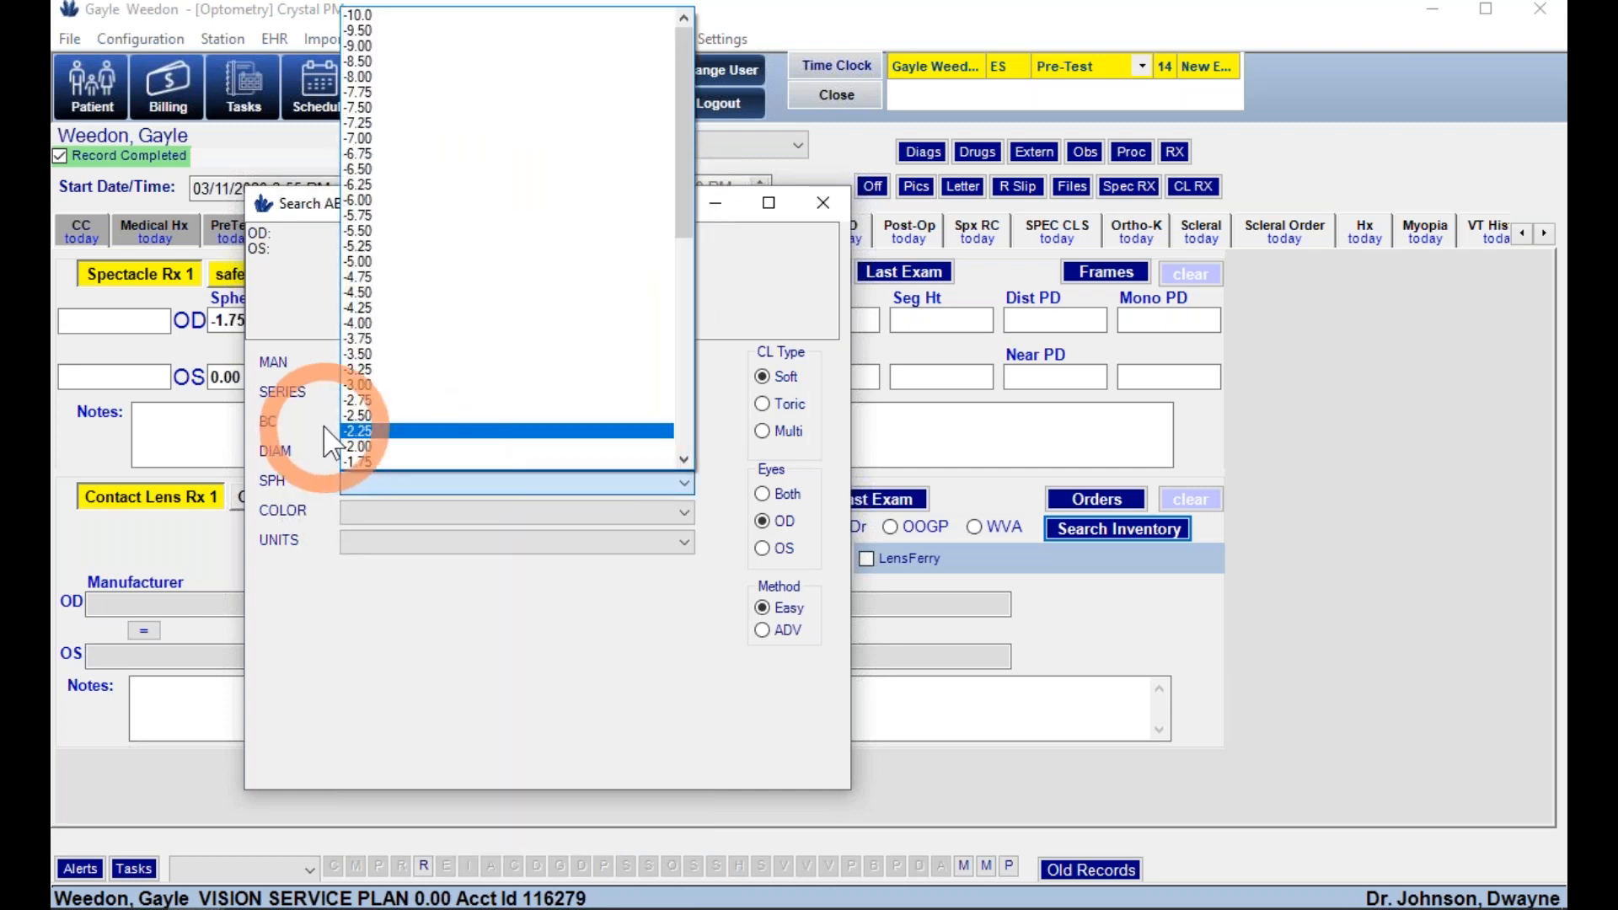
click(408, 233)
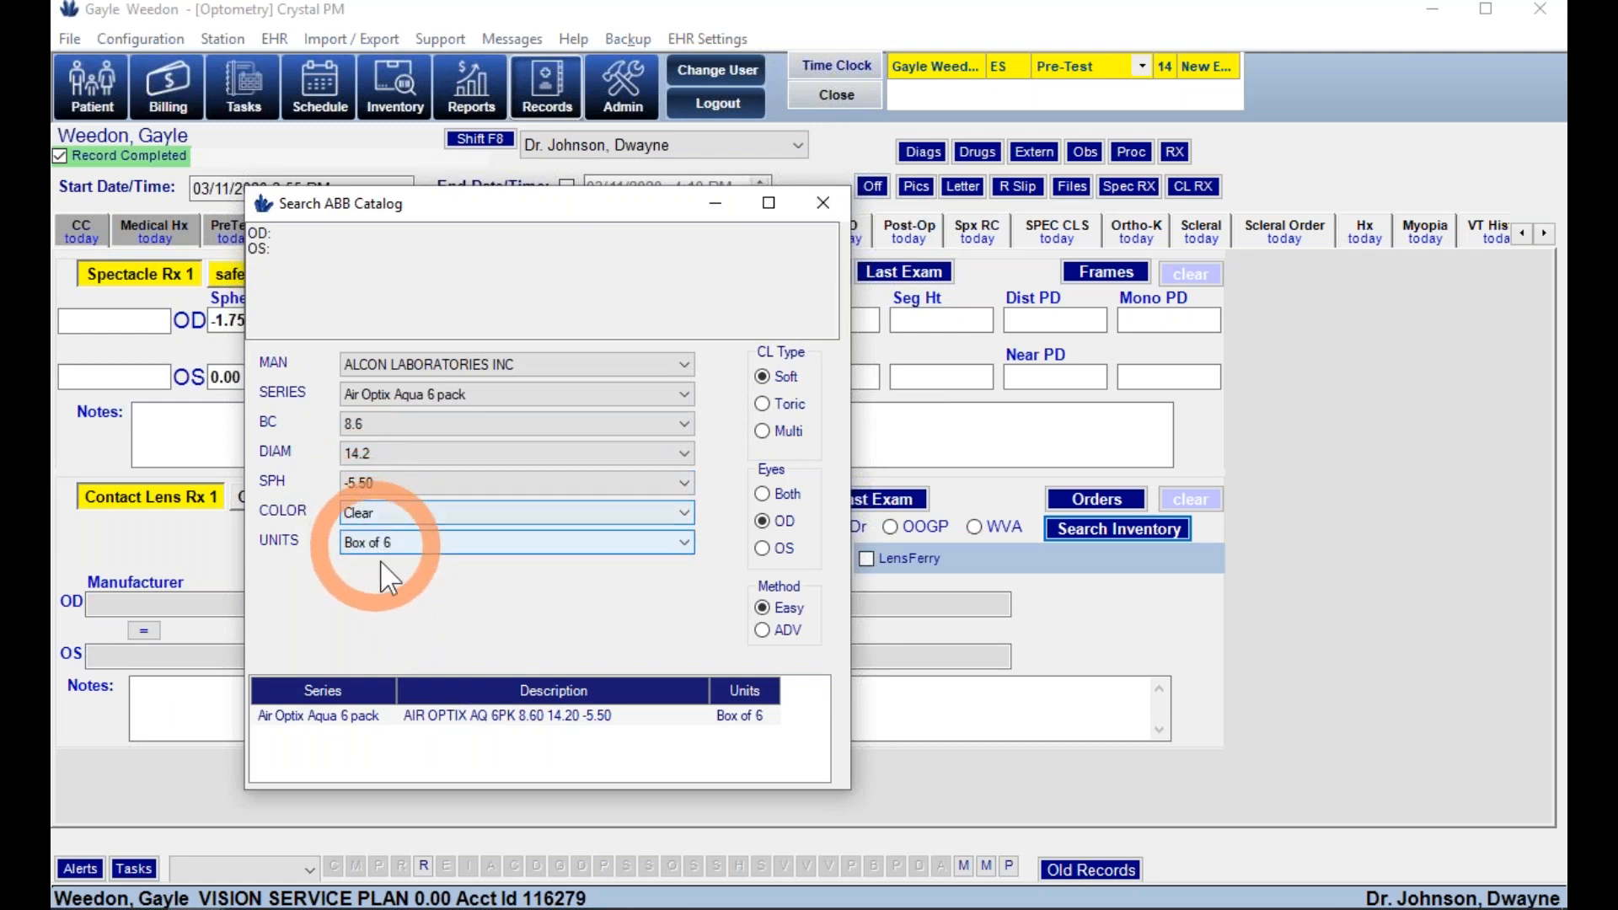
double_click(455, 715)
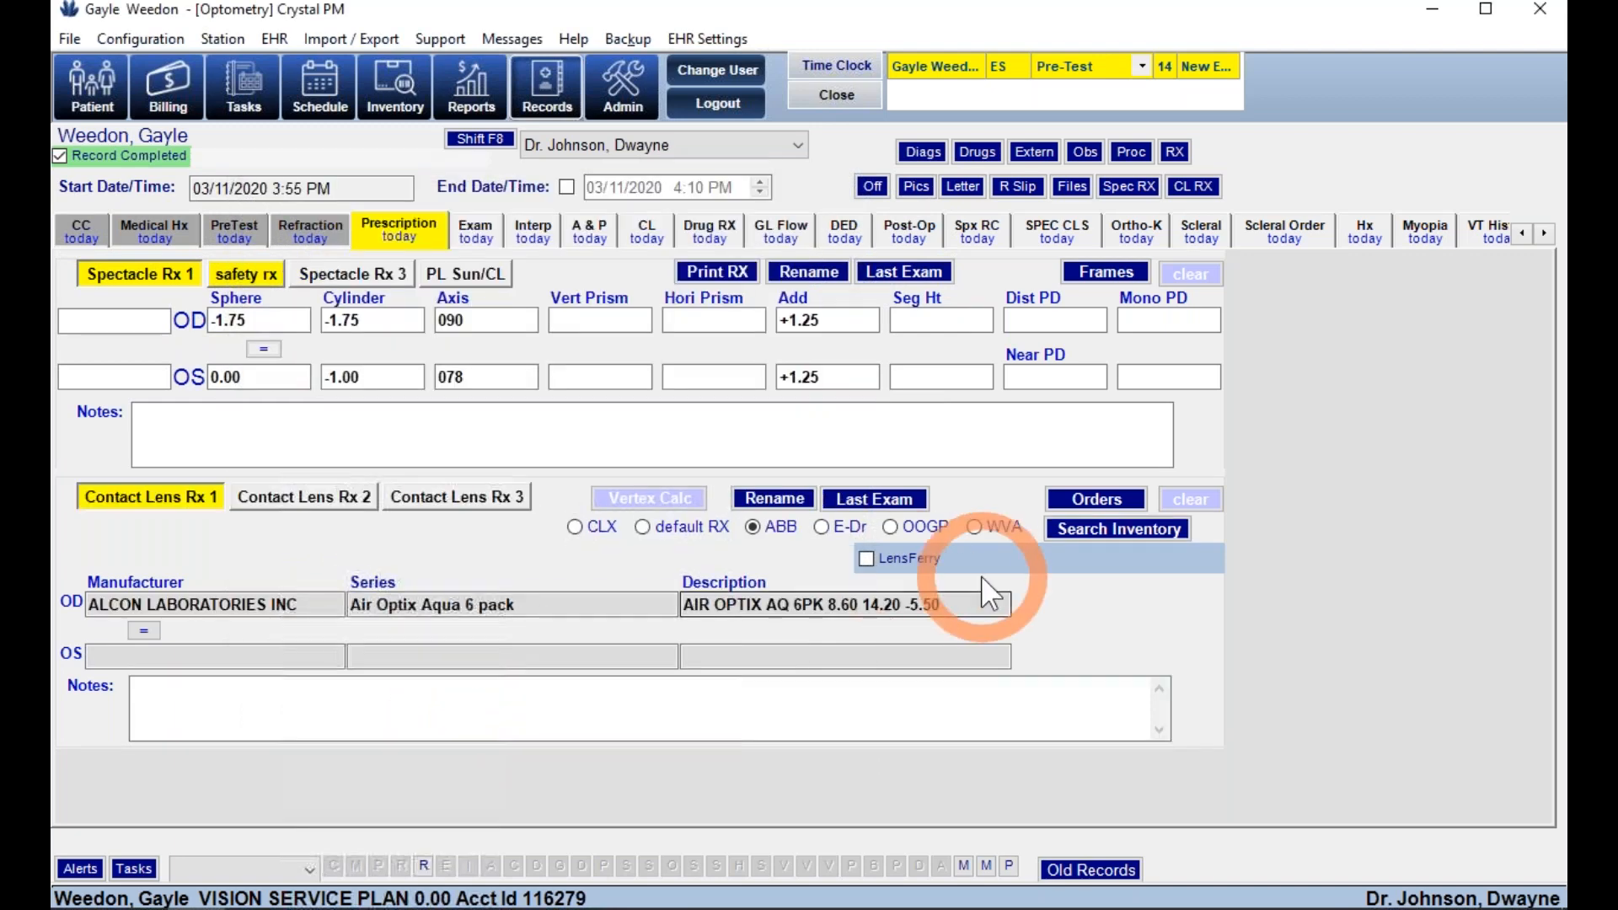
click(1069, 528)
- Run an advanced ABB search filtered to BC 8.6, diameter 15.0 and SPH -7.00
click(793, 661)
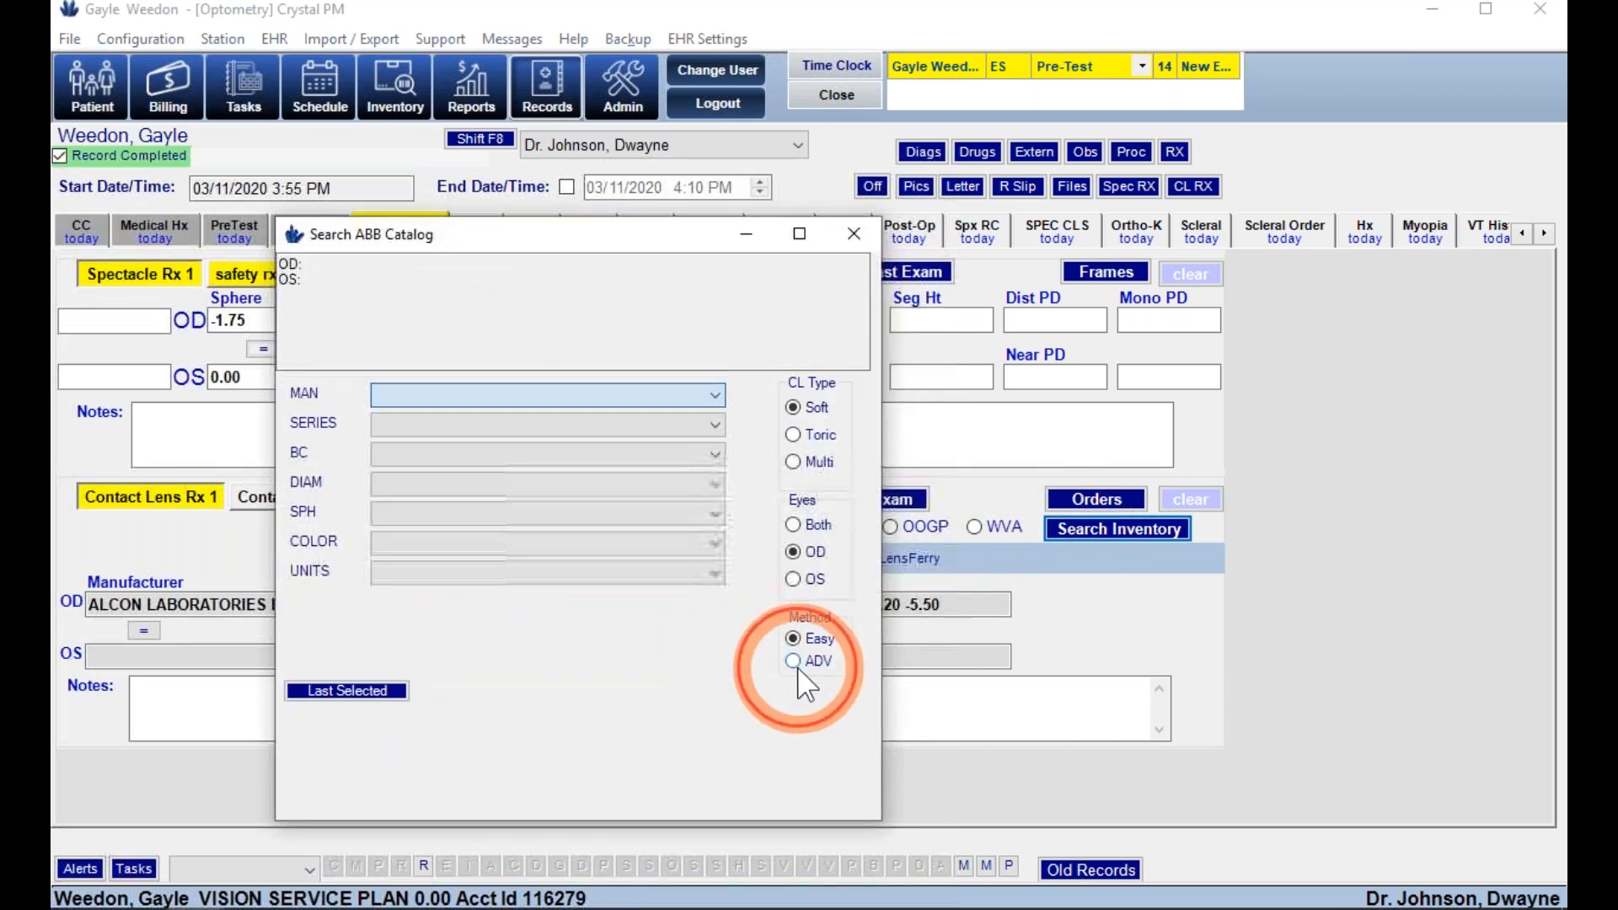
click(378, 483)
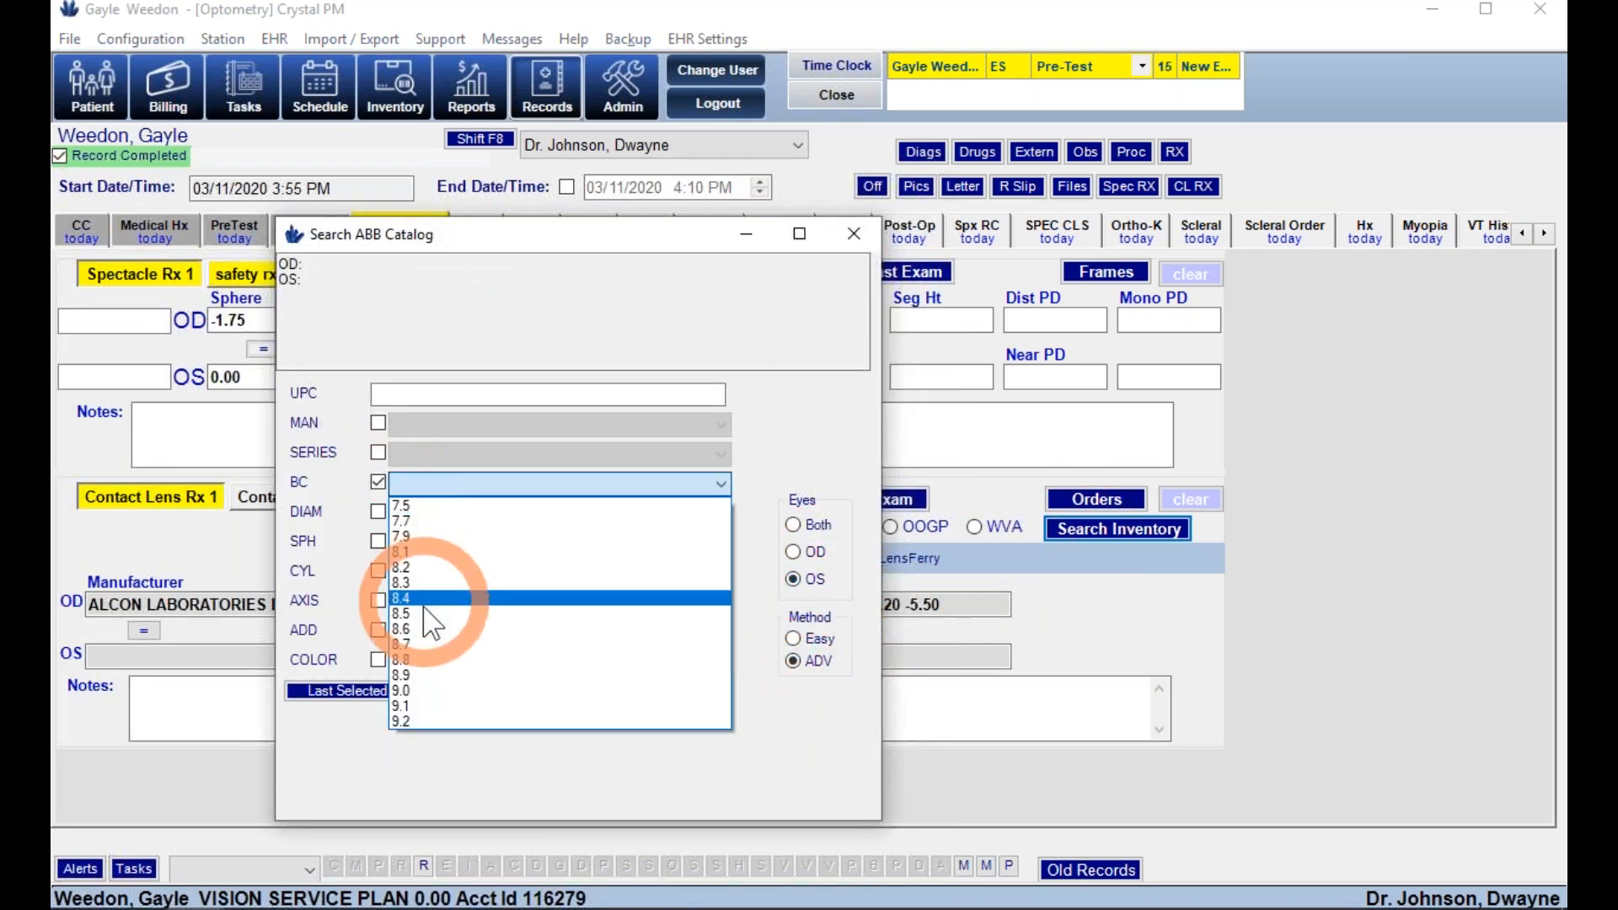
click(396, 567)
click(378, 511)
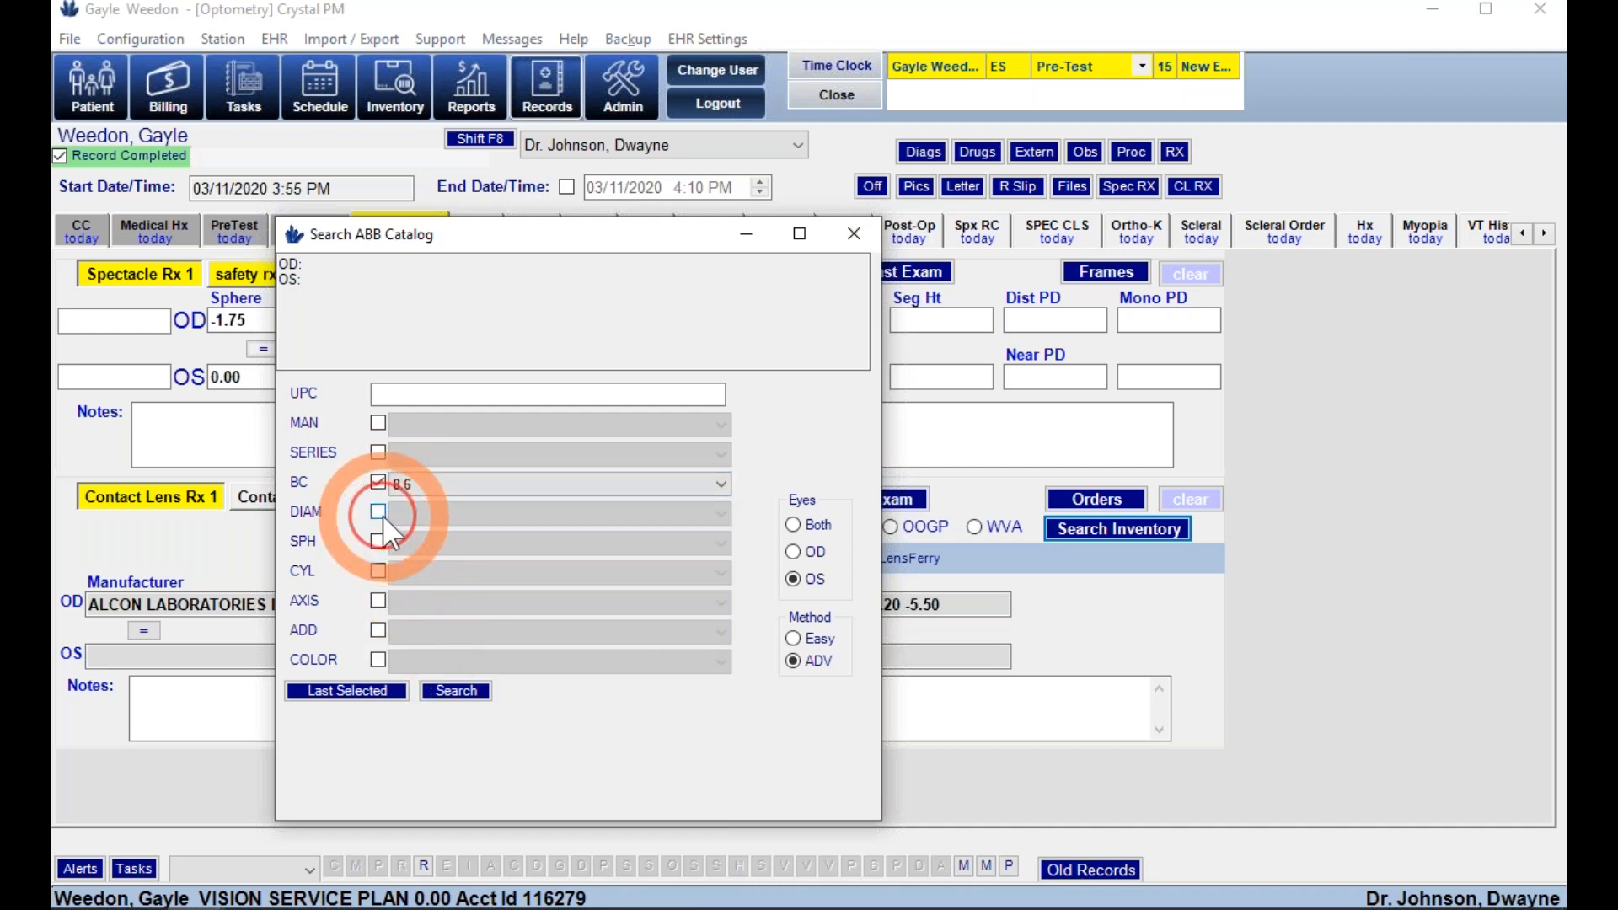
click(436, 704)
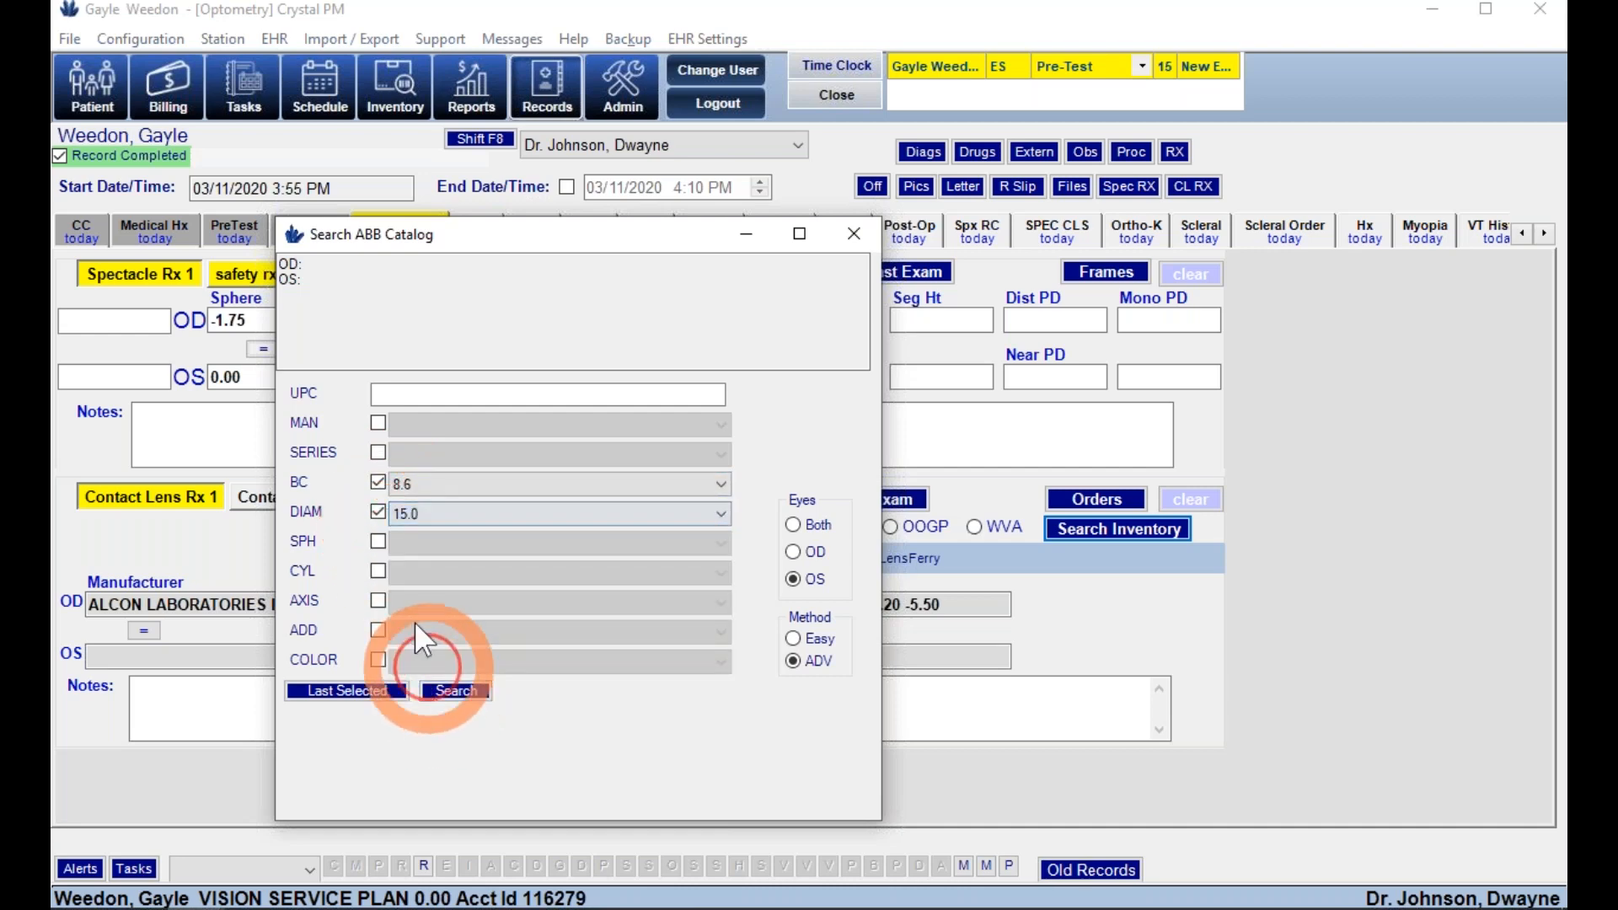
click(379, 538)
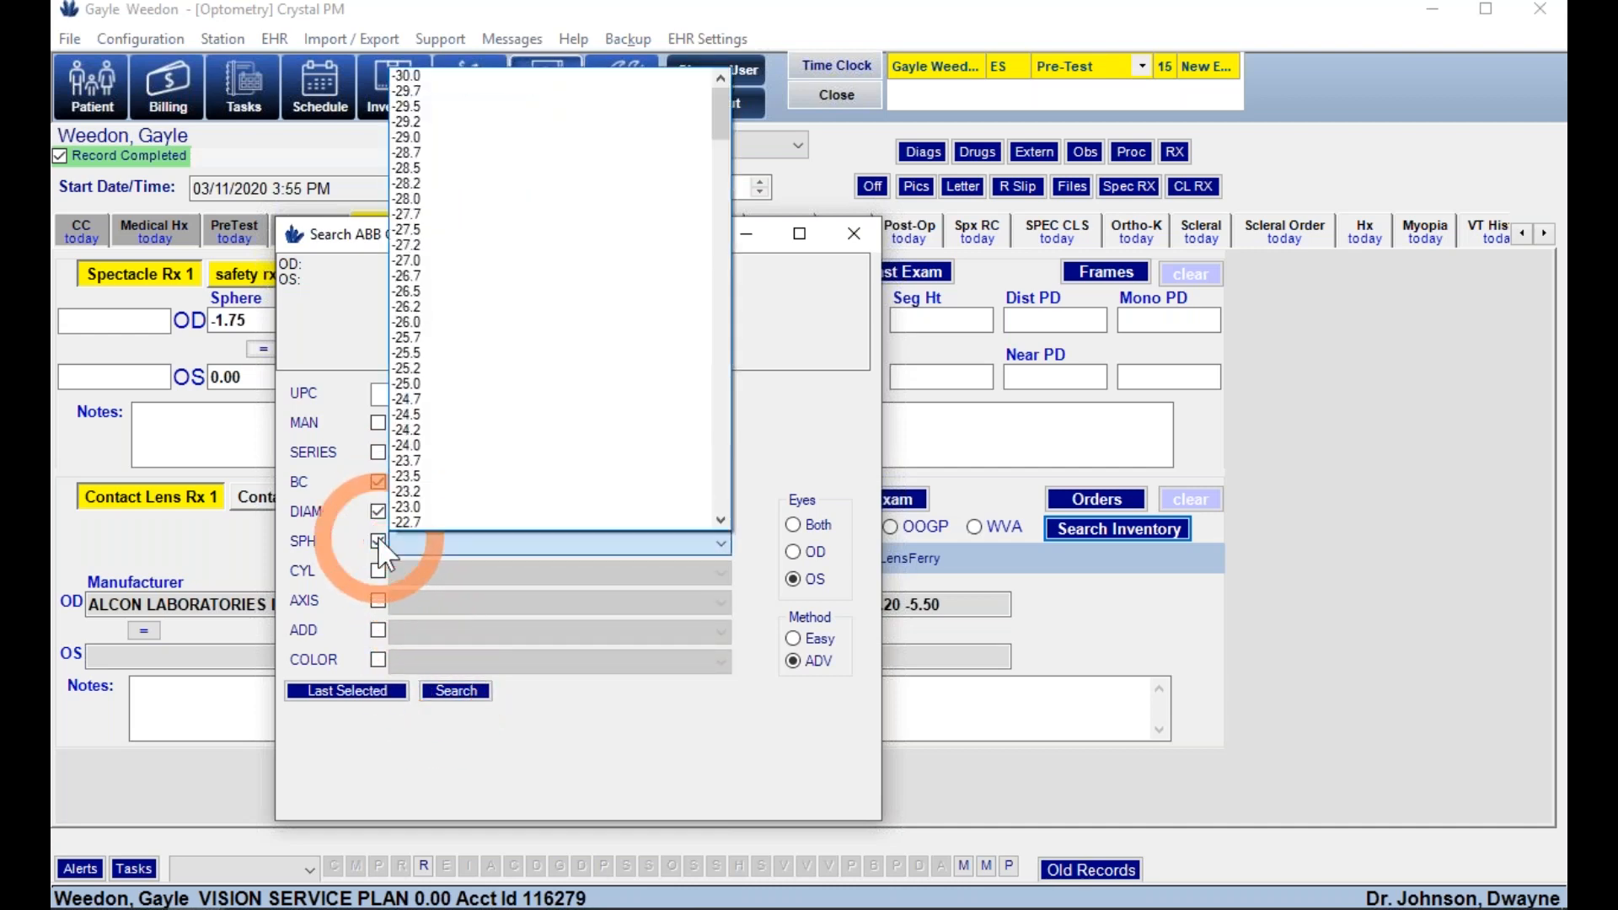
scroll(509, 457, down, 7)
scroll(515, 469, down, 20)
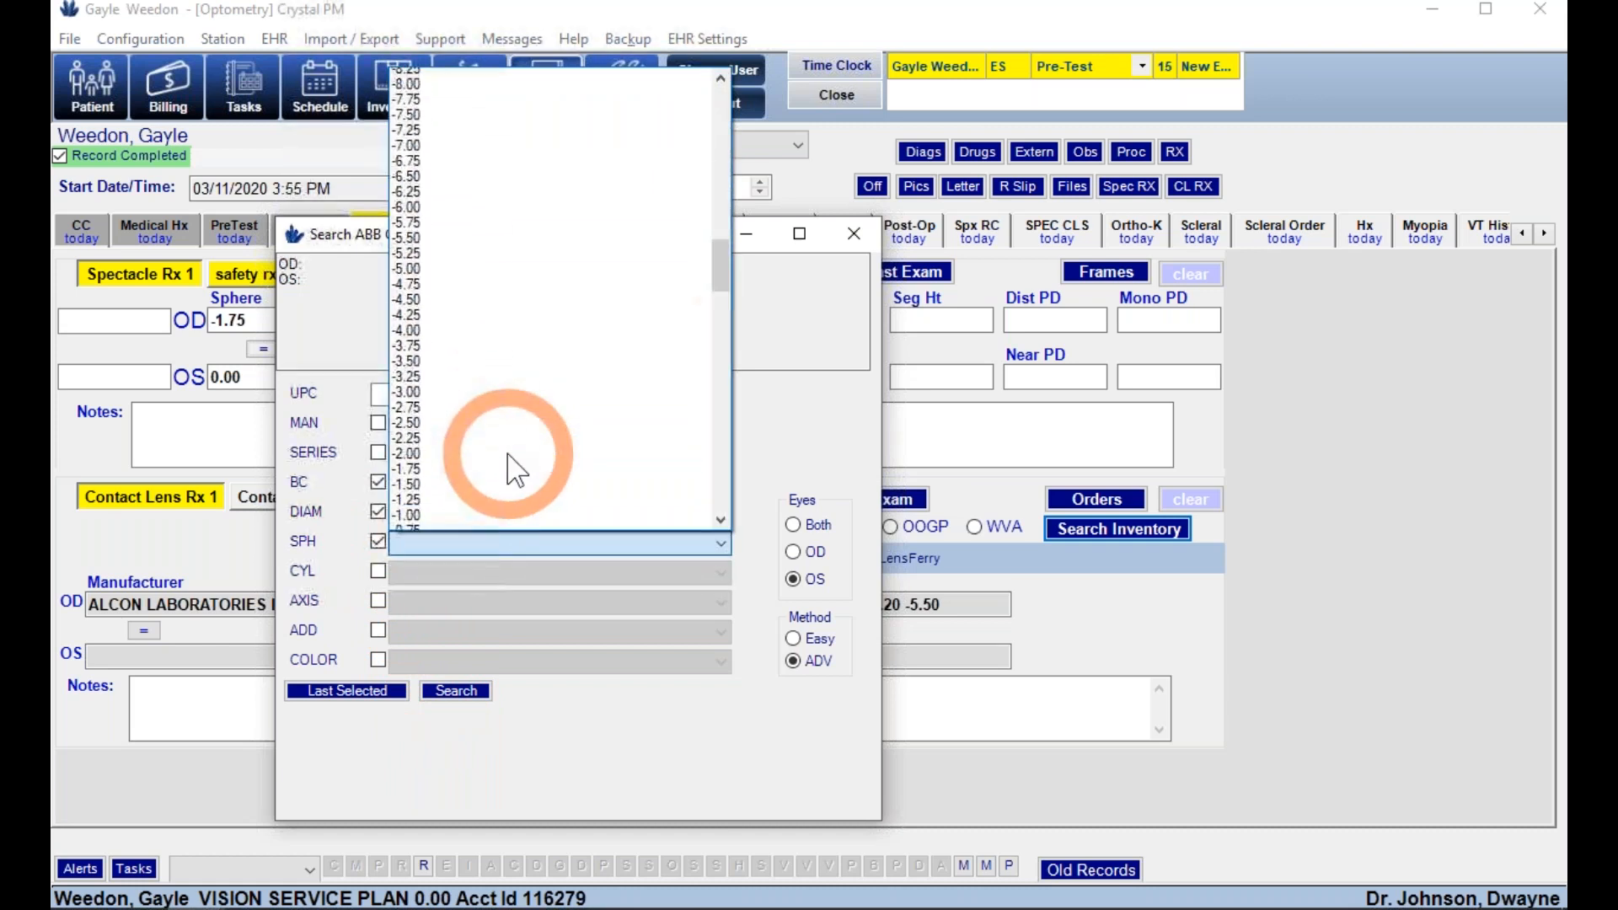
click(403, 198)
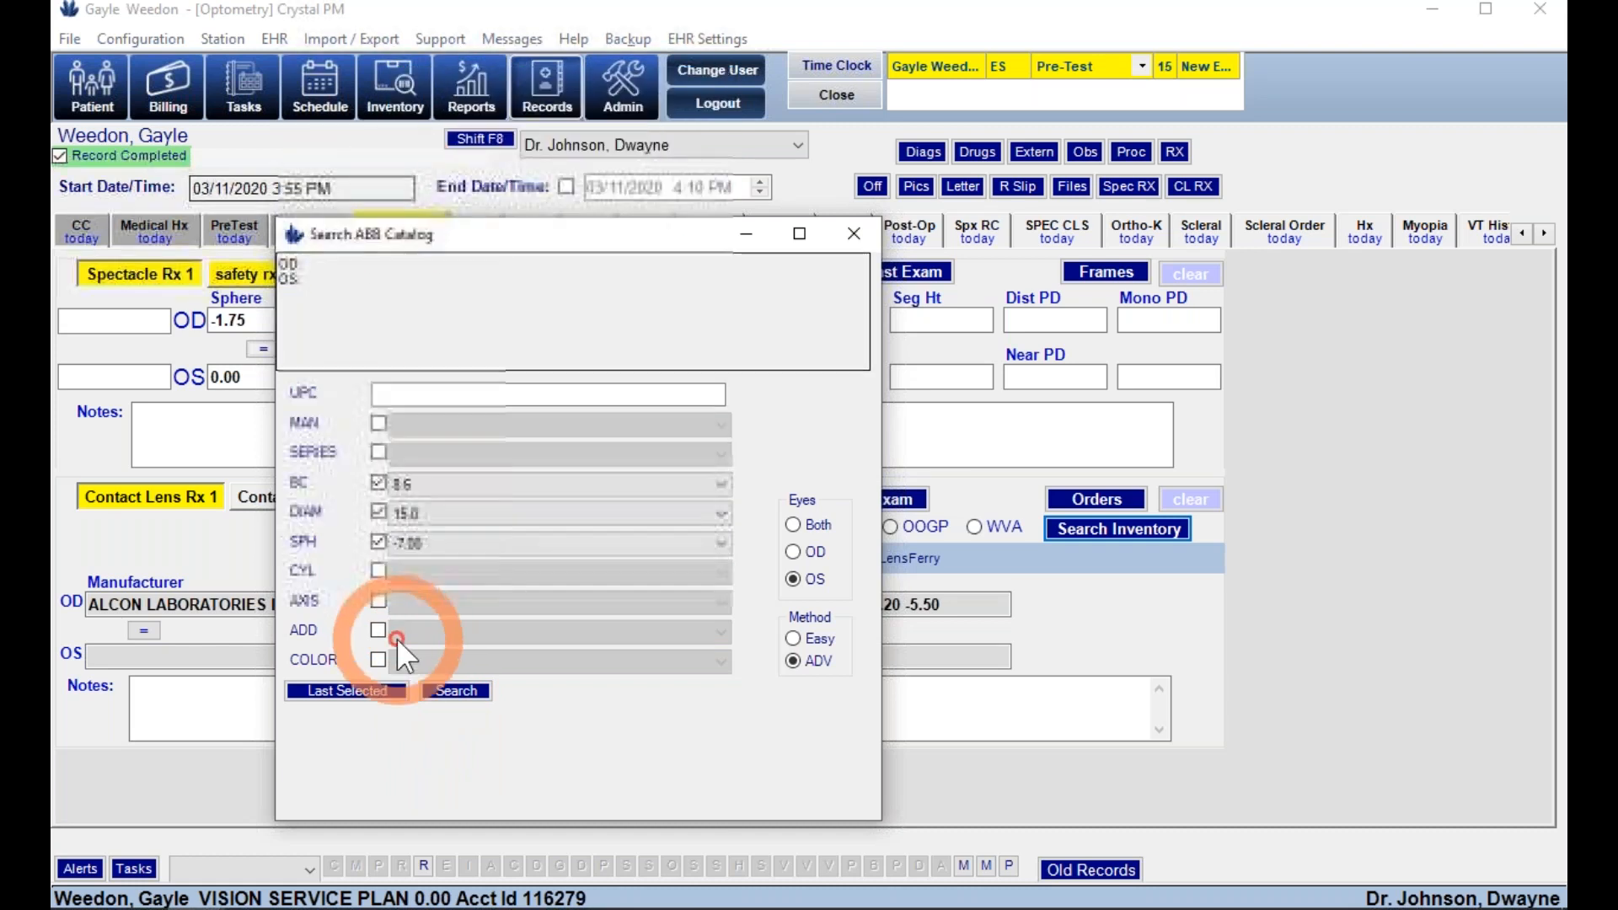
click(447, 694)
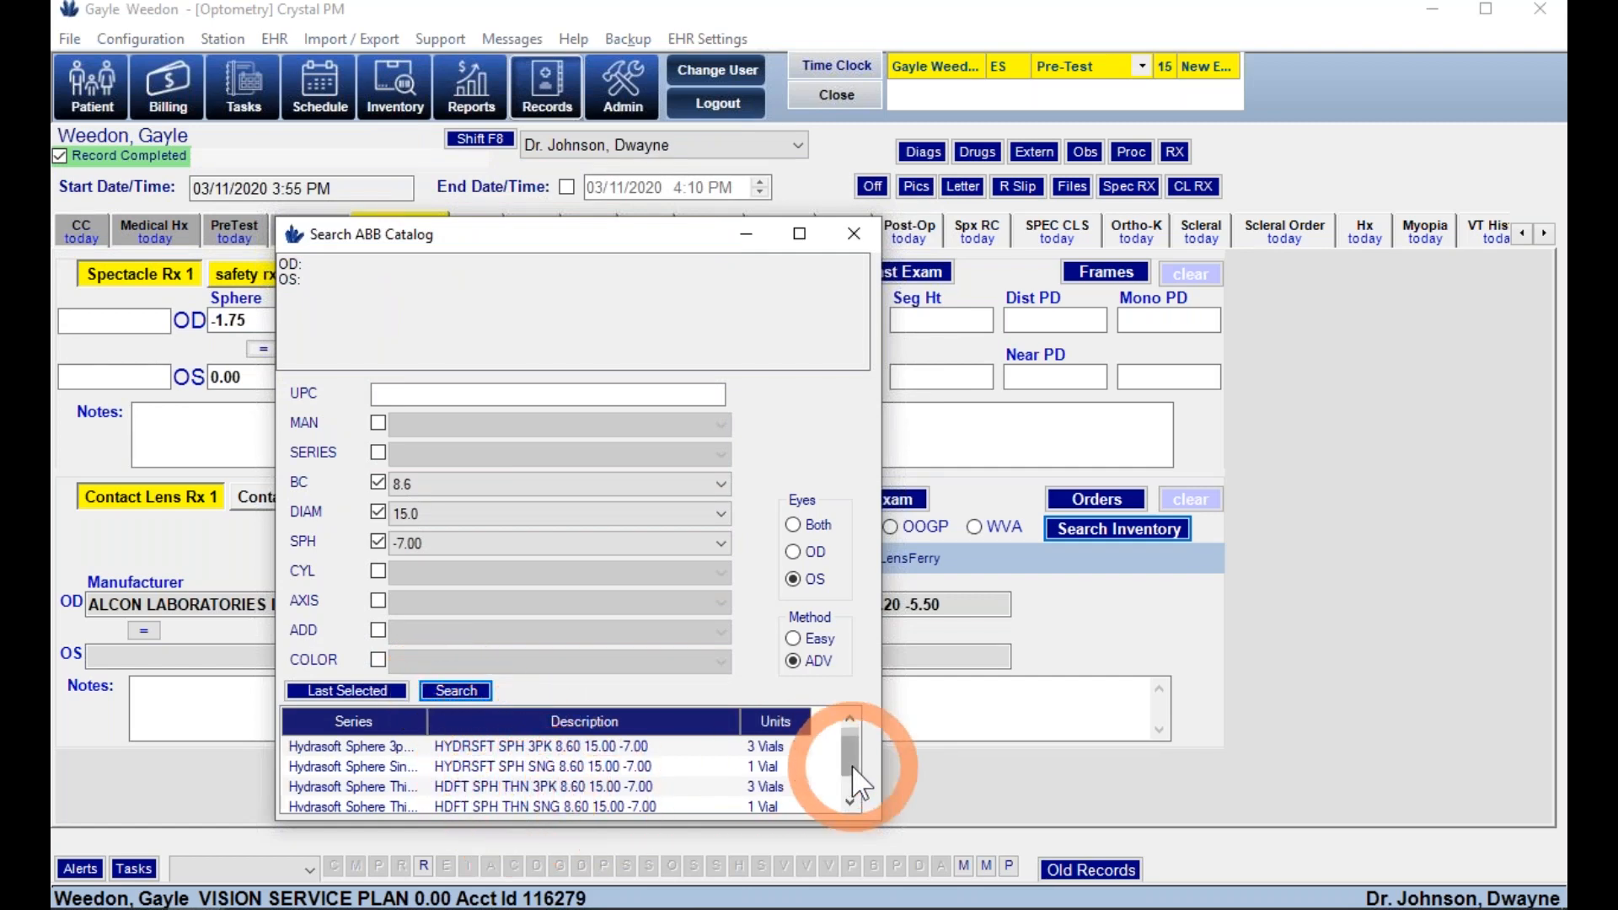
- Use Hydrasoft Sphere Thin 3pk for the left eye and create a new contact lens order
click(850, 806)
double_click(634, 768)
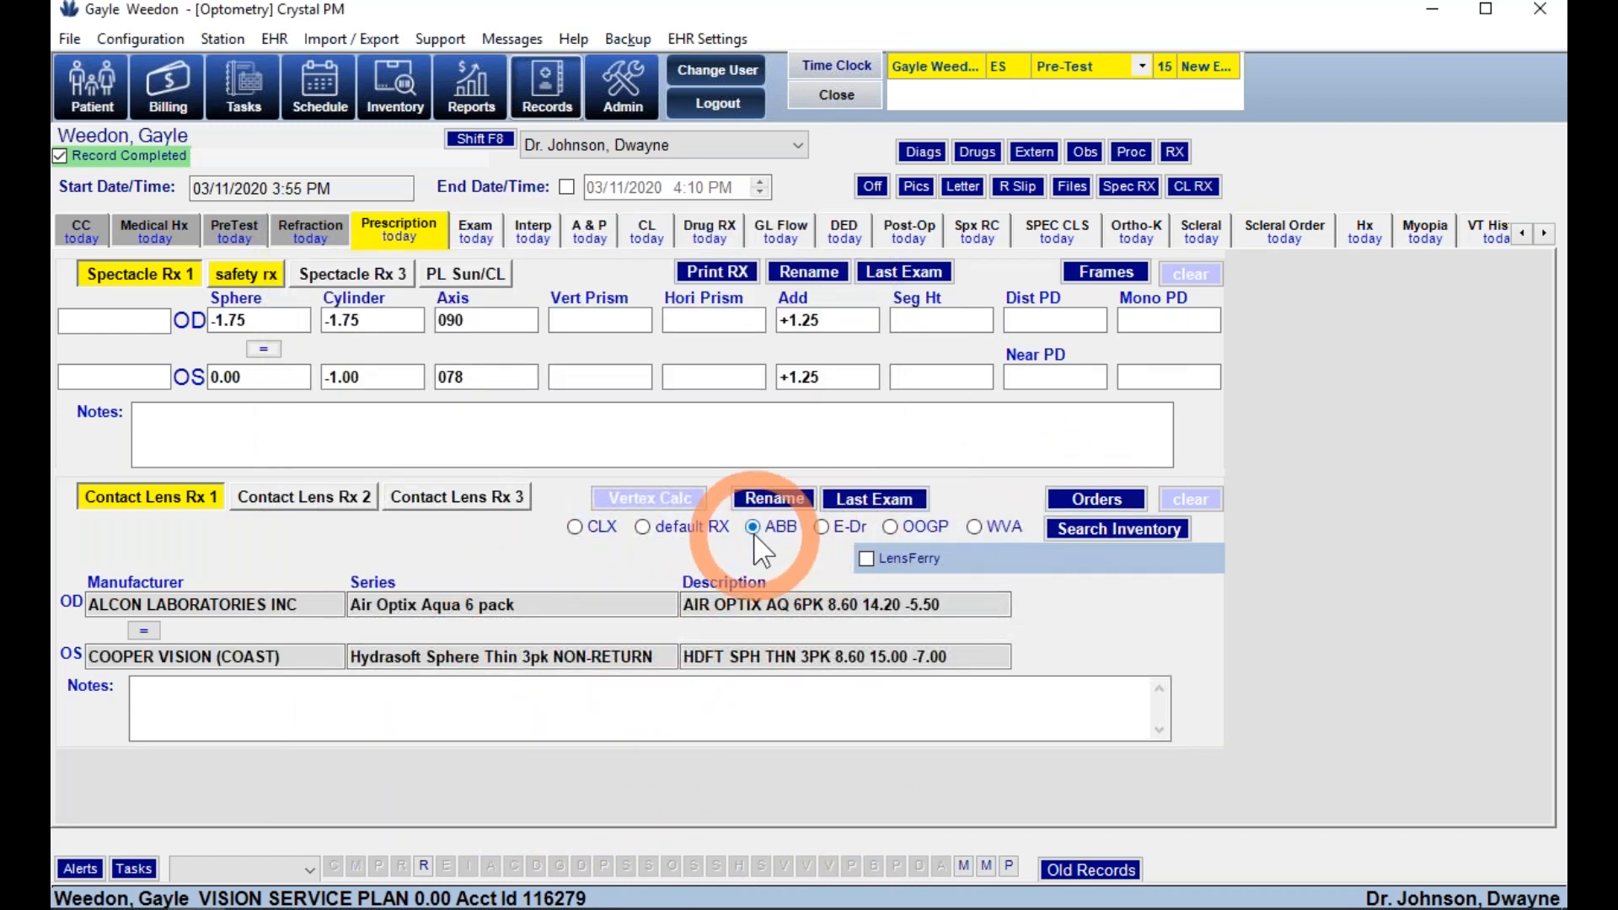
click(1087, 497)
click(726, 161)
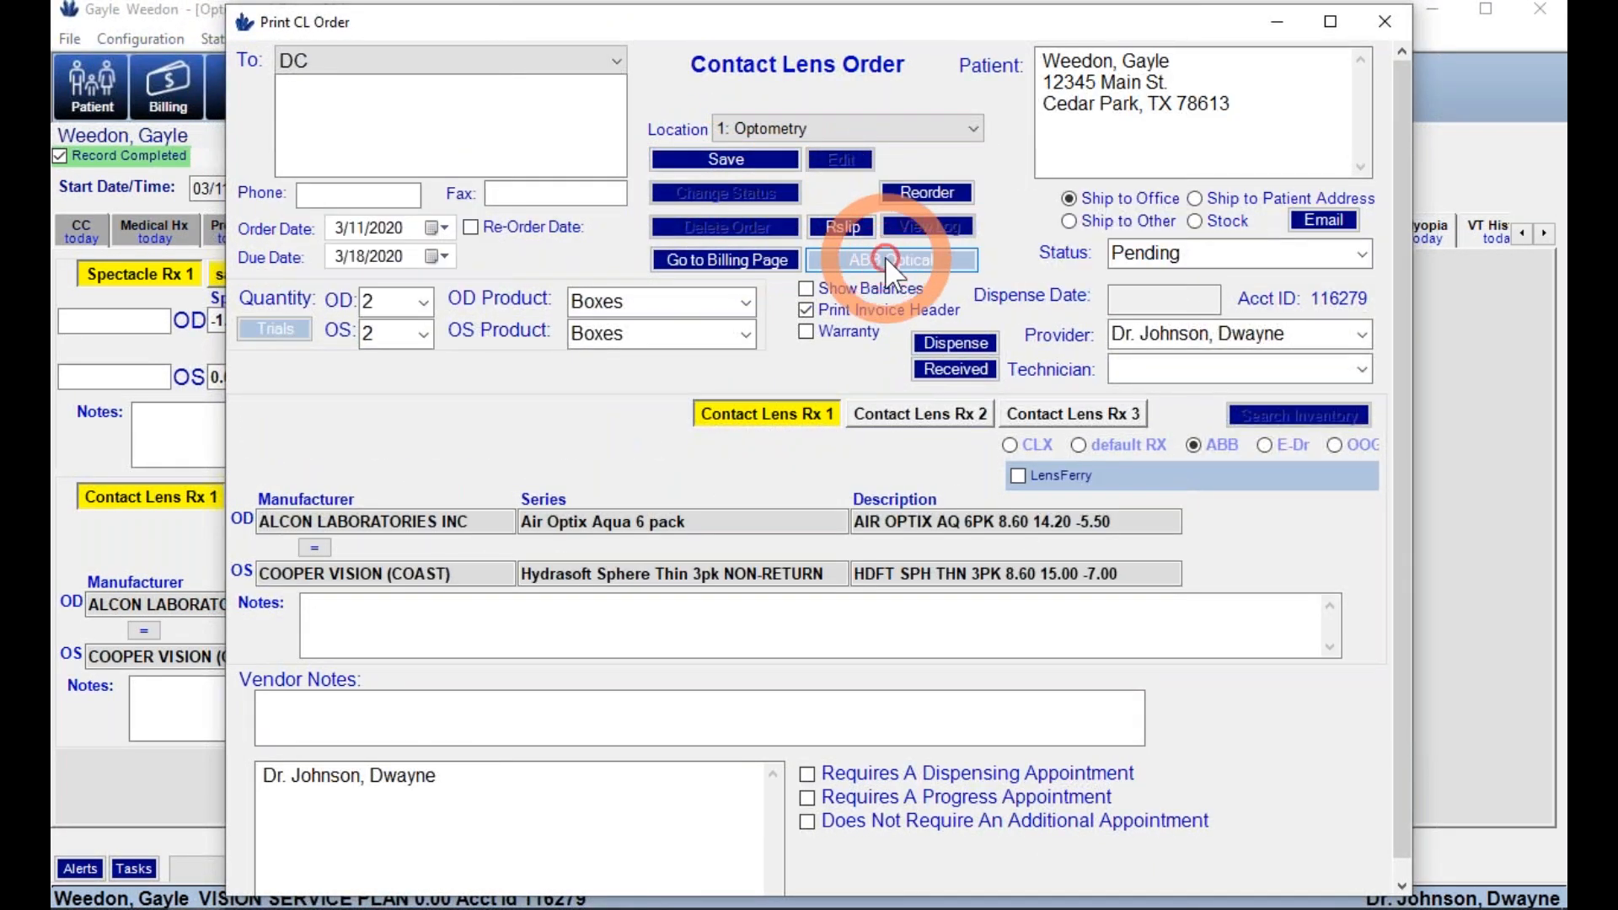
- On the ABB Optical order form, ship to the patient's address by Ground
click(886, 257)
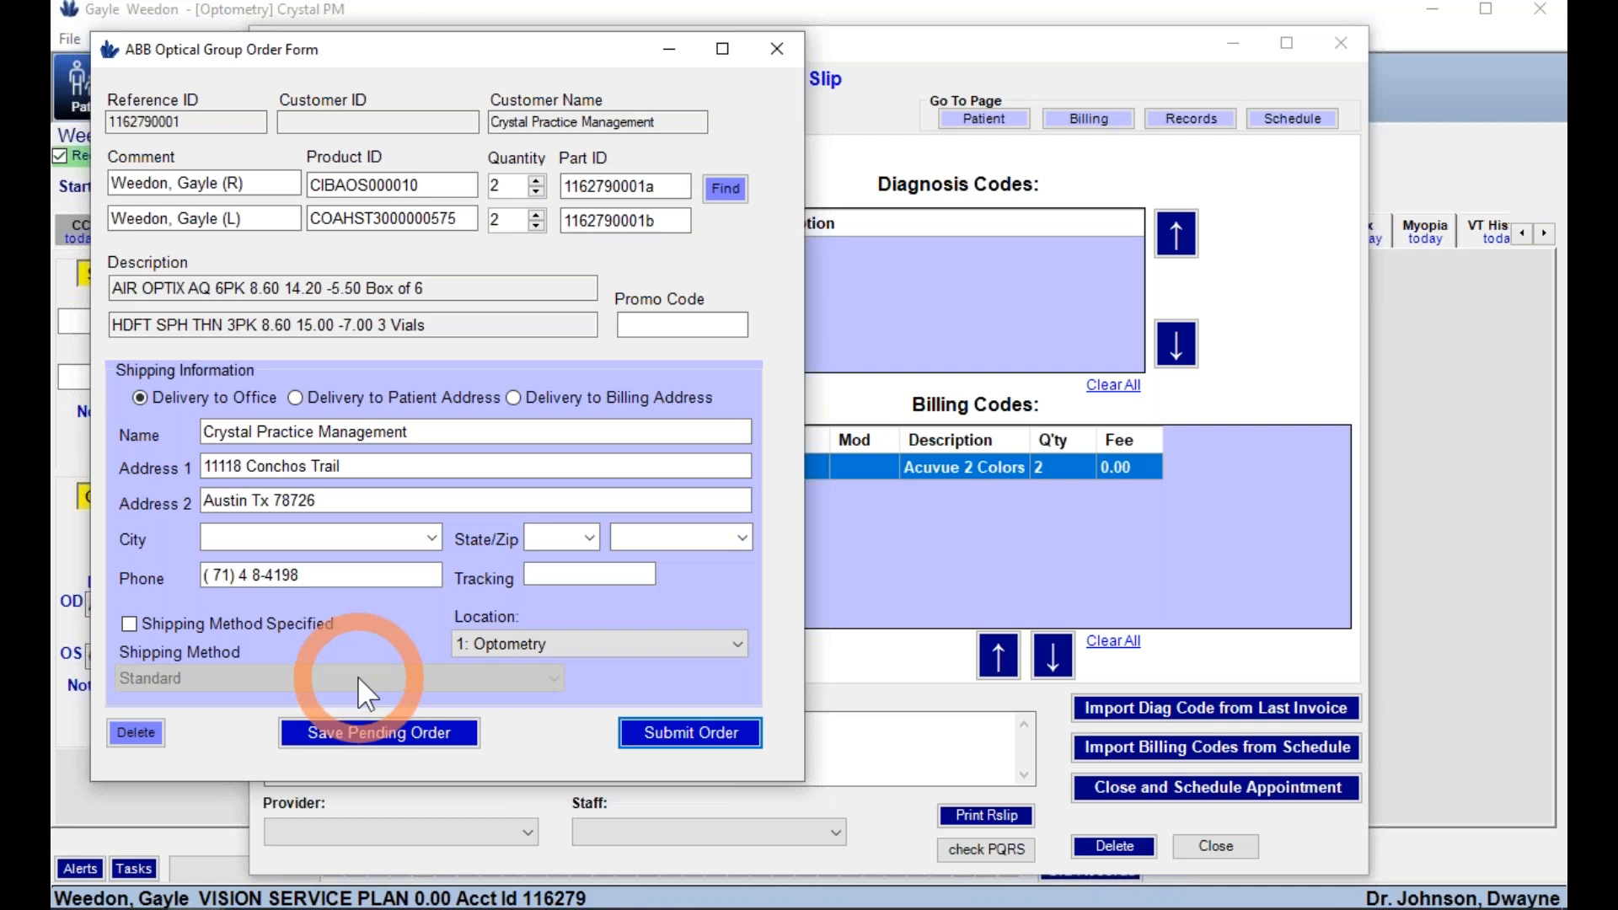
click(354, 398)
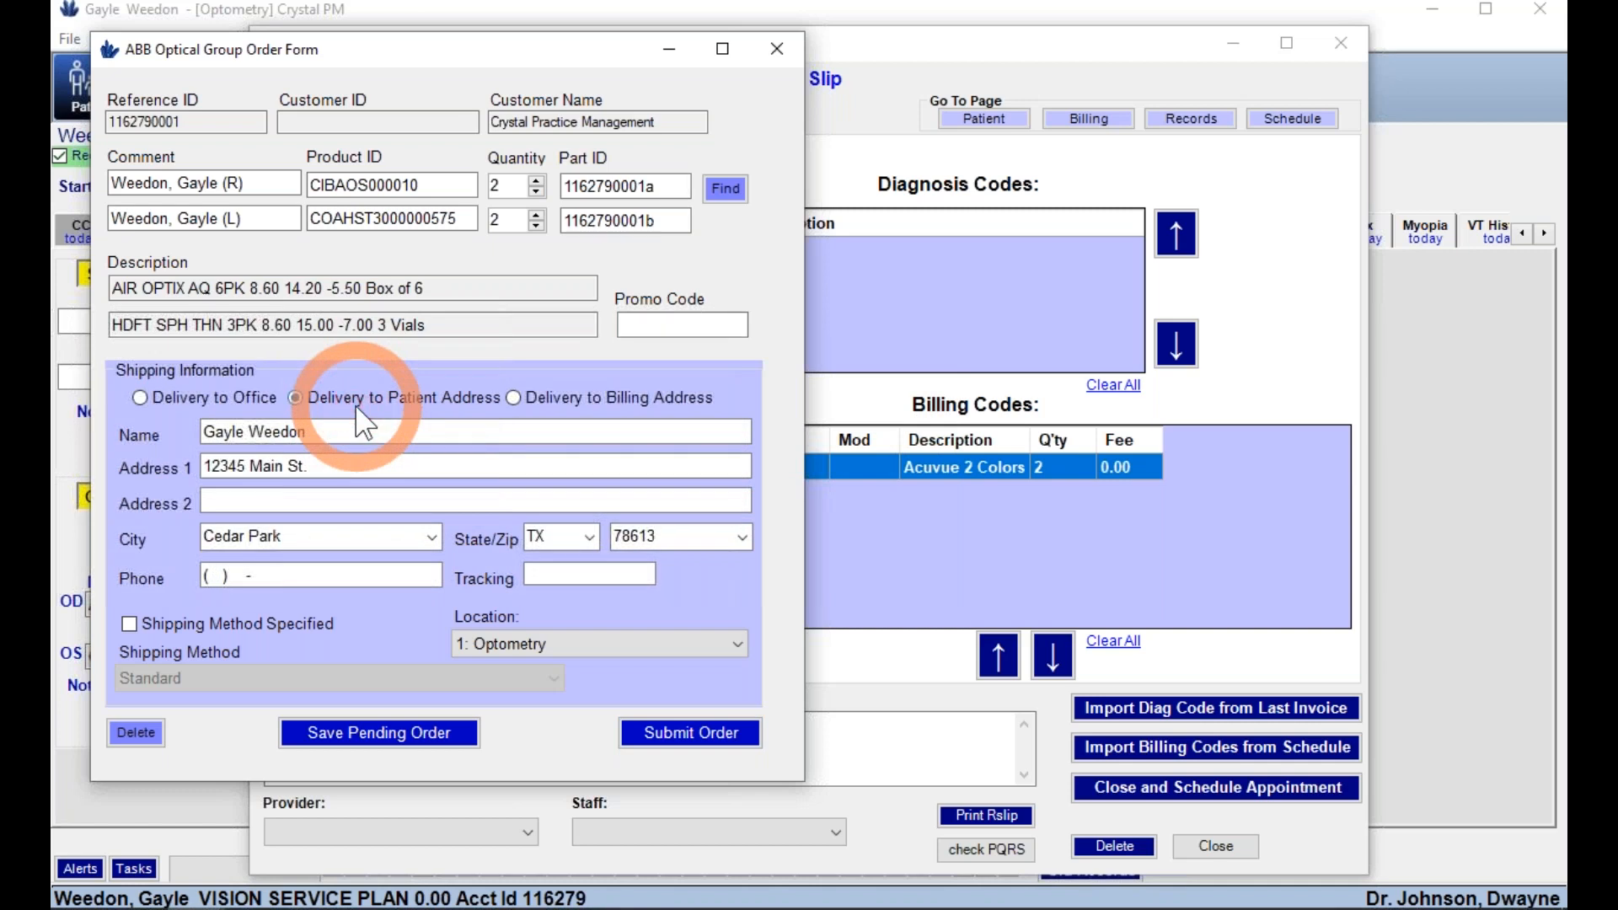
click(354, 397)
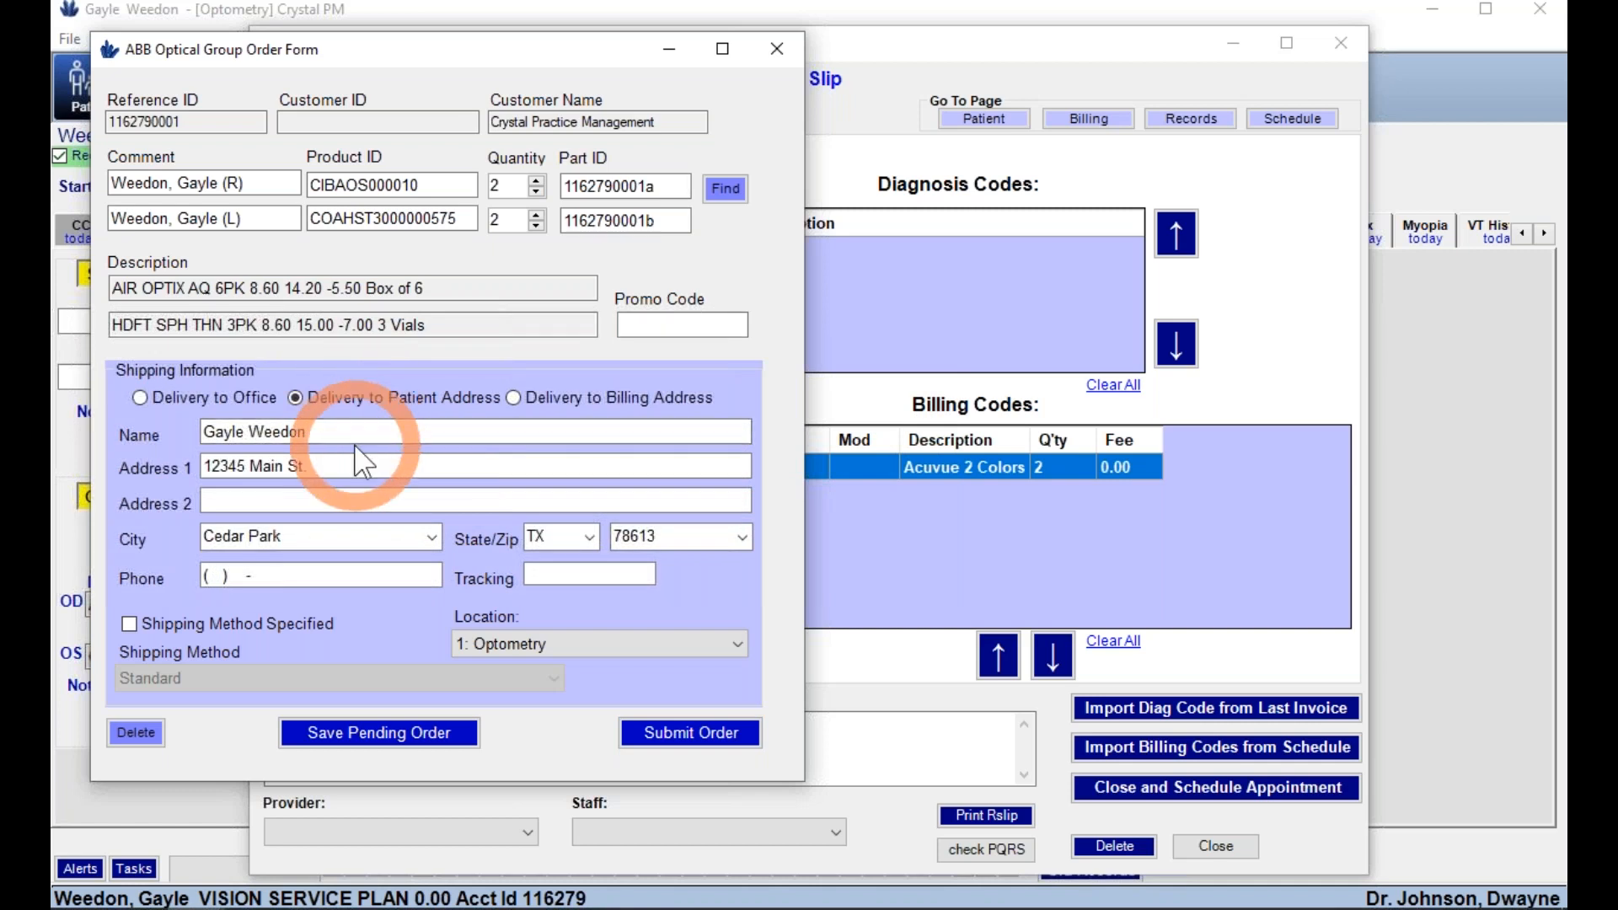
click(361, 469)
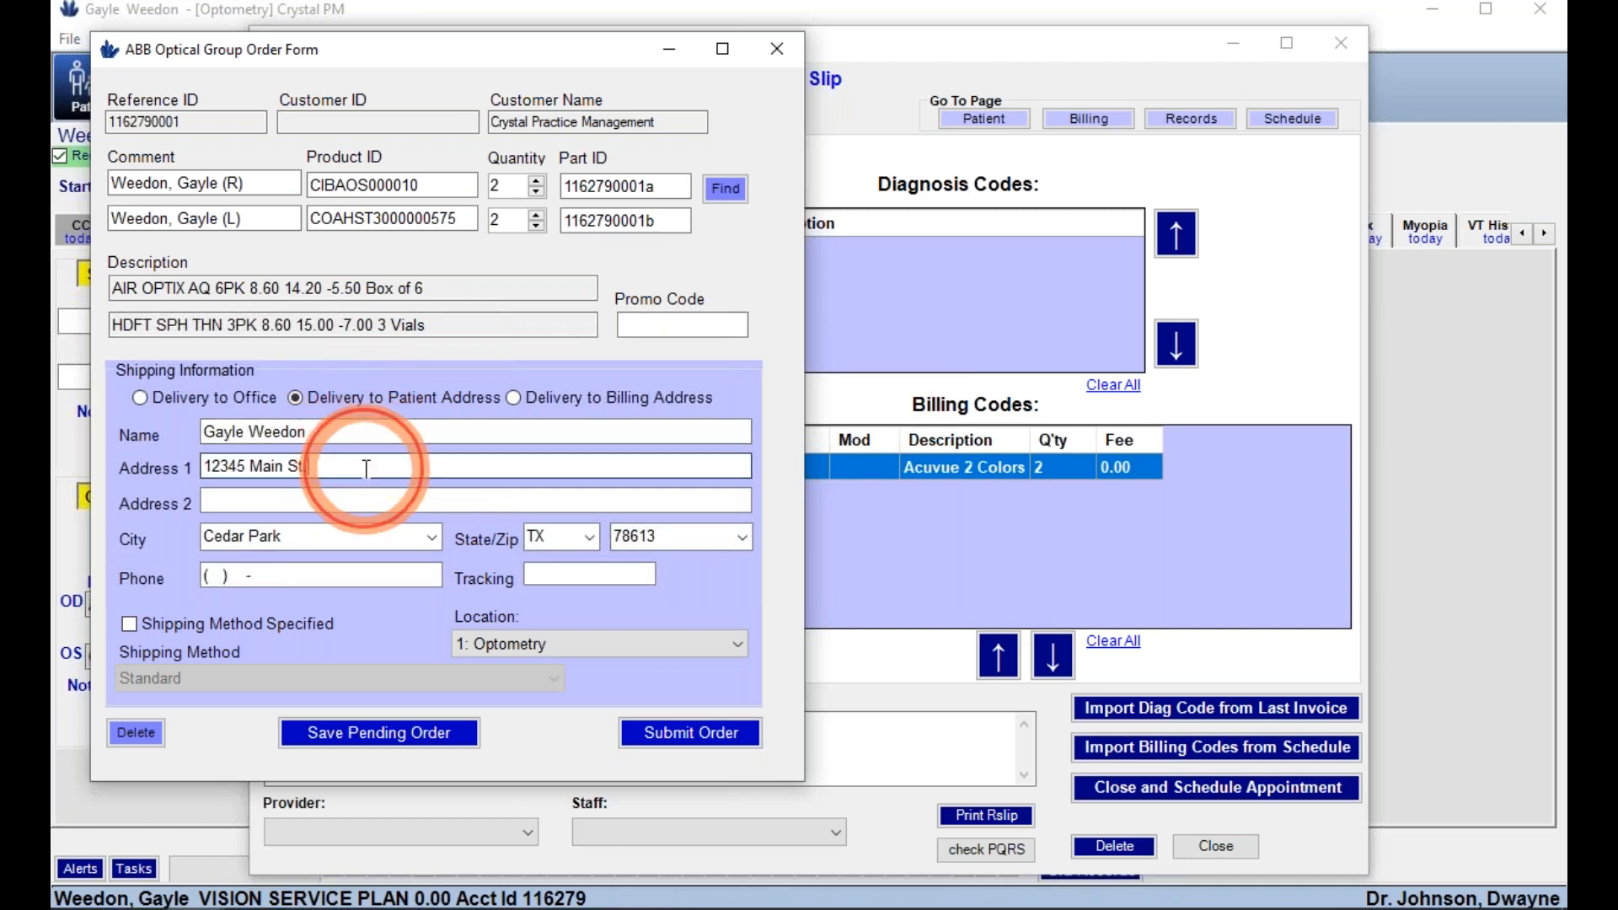
click(174, 624)
click(207, 678)
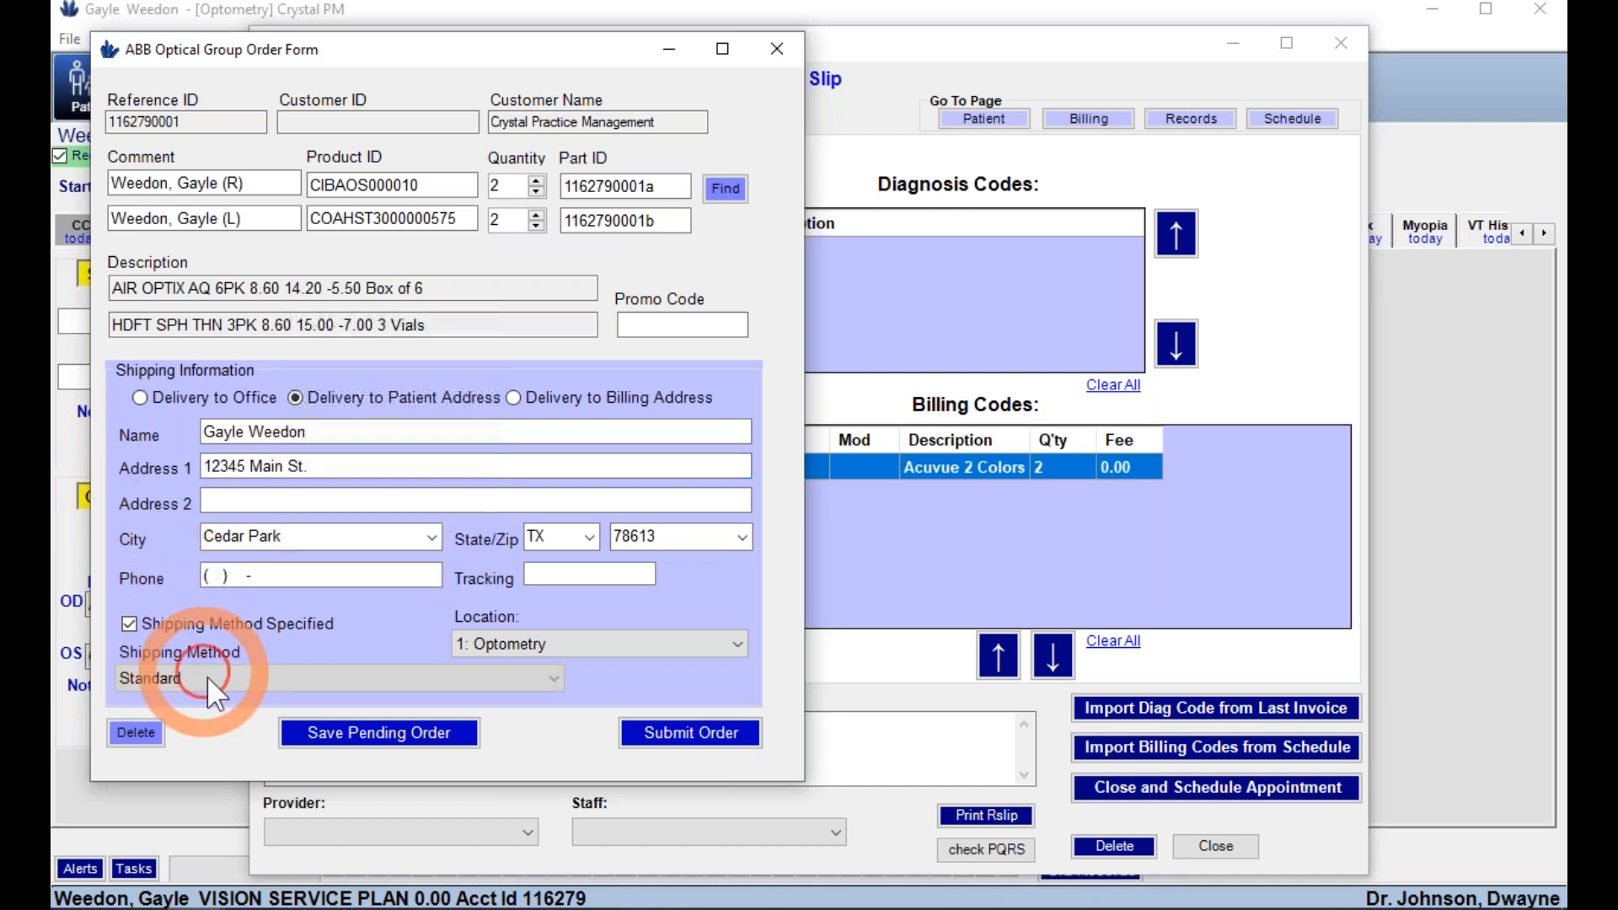
click(207, 729)
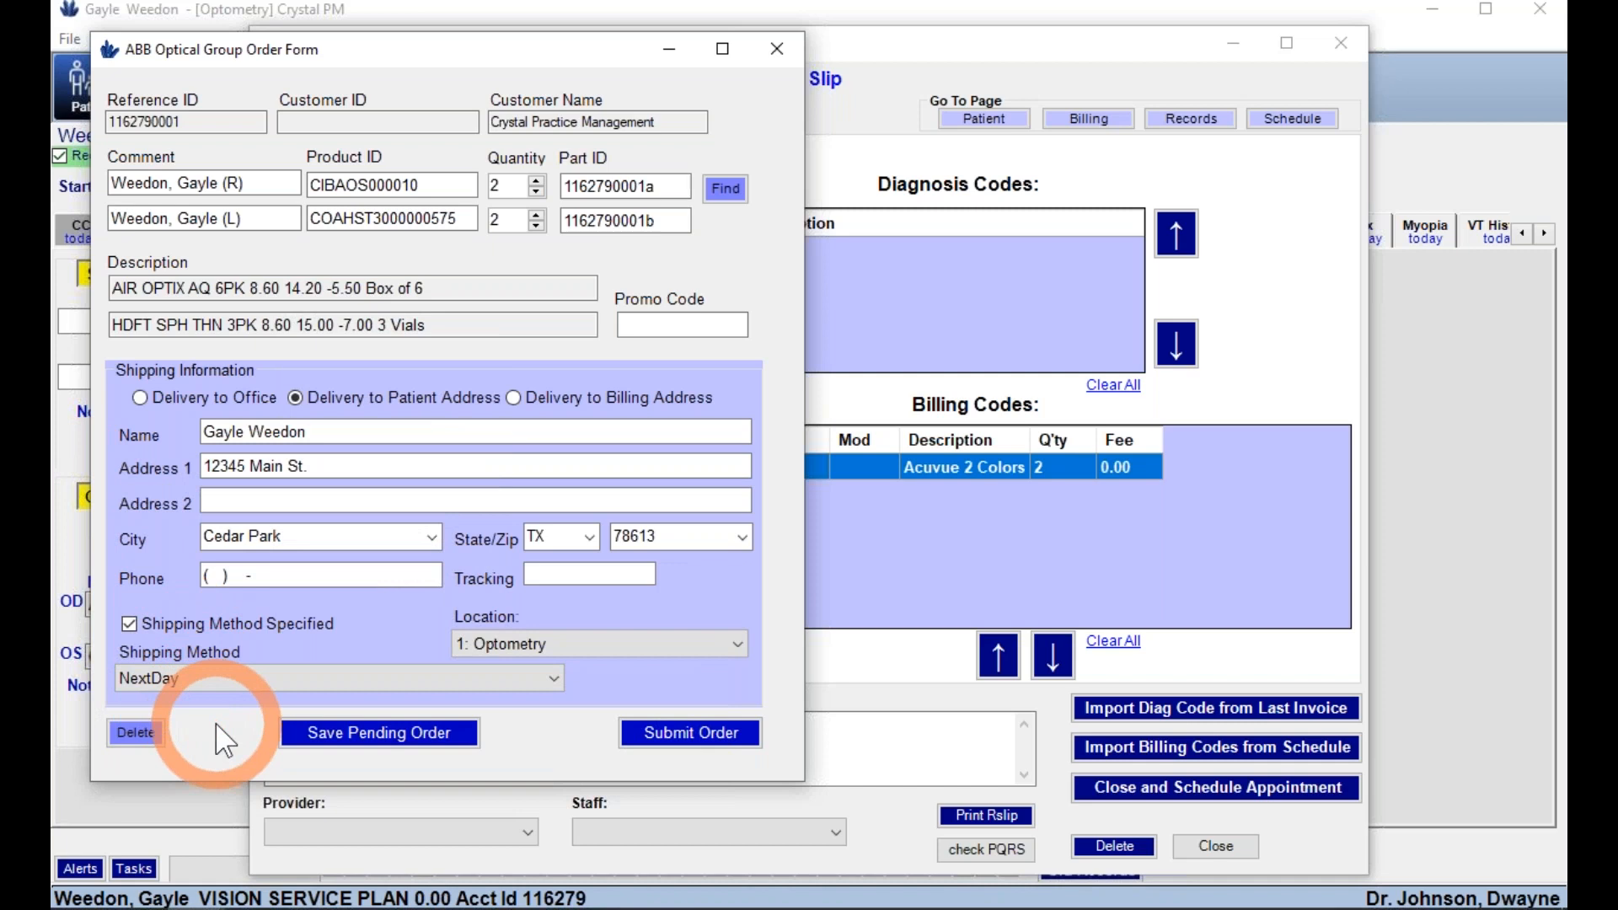
click(215, 680)
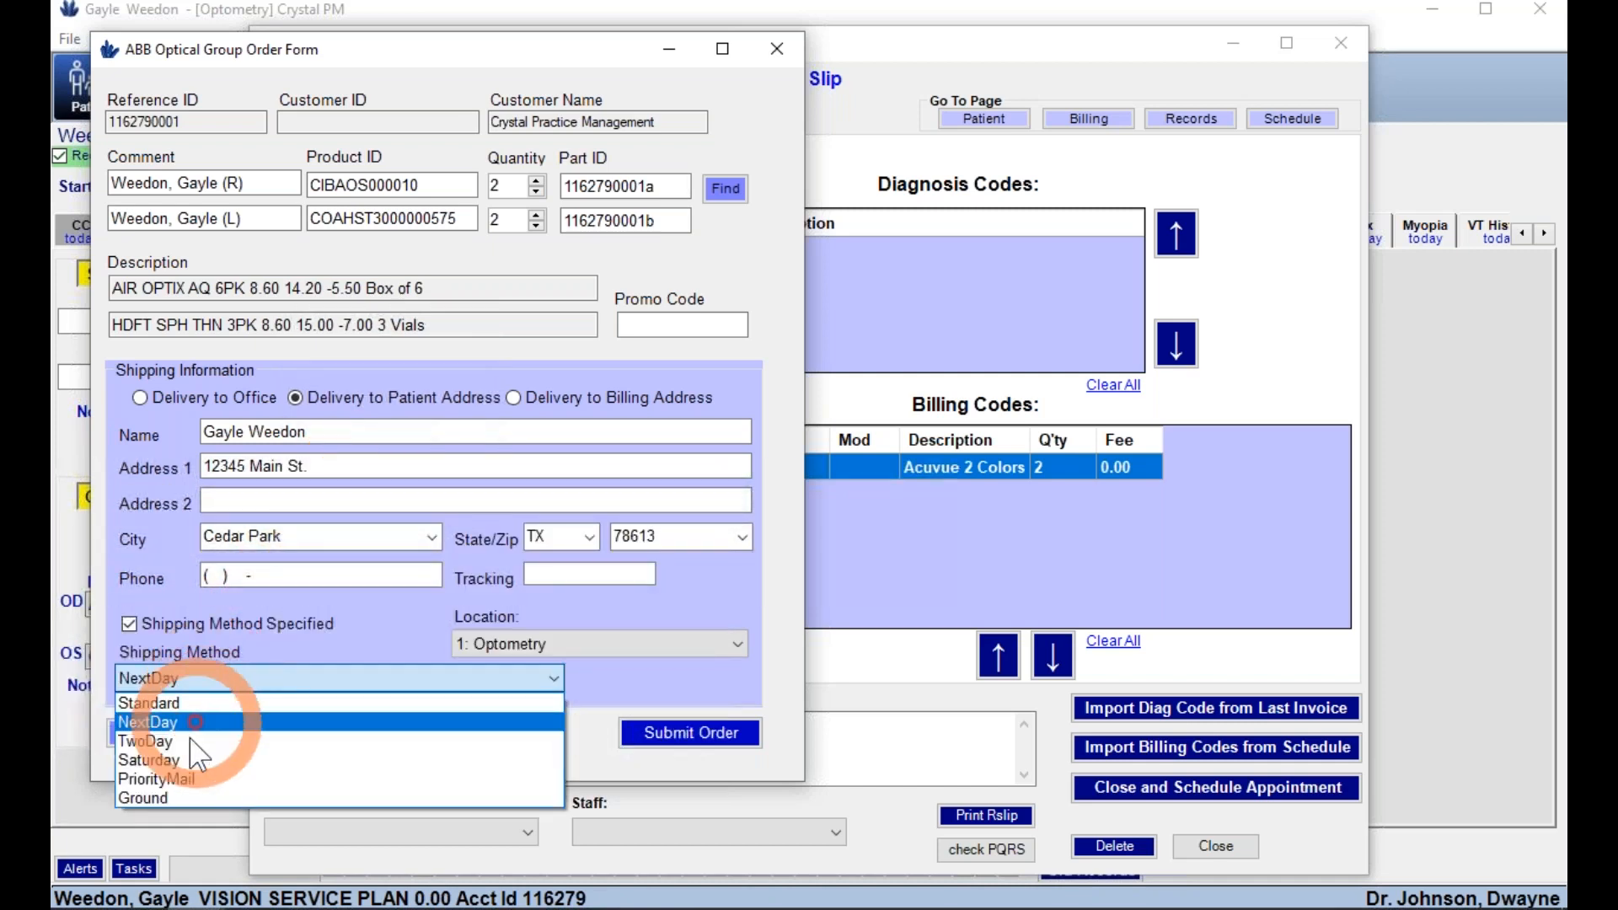
click(164, 797)
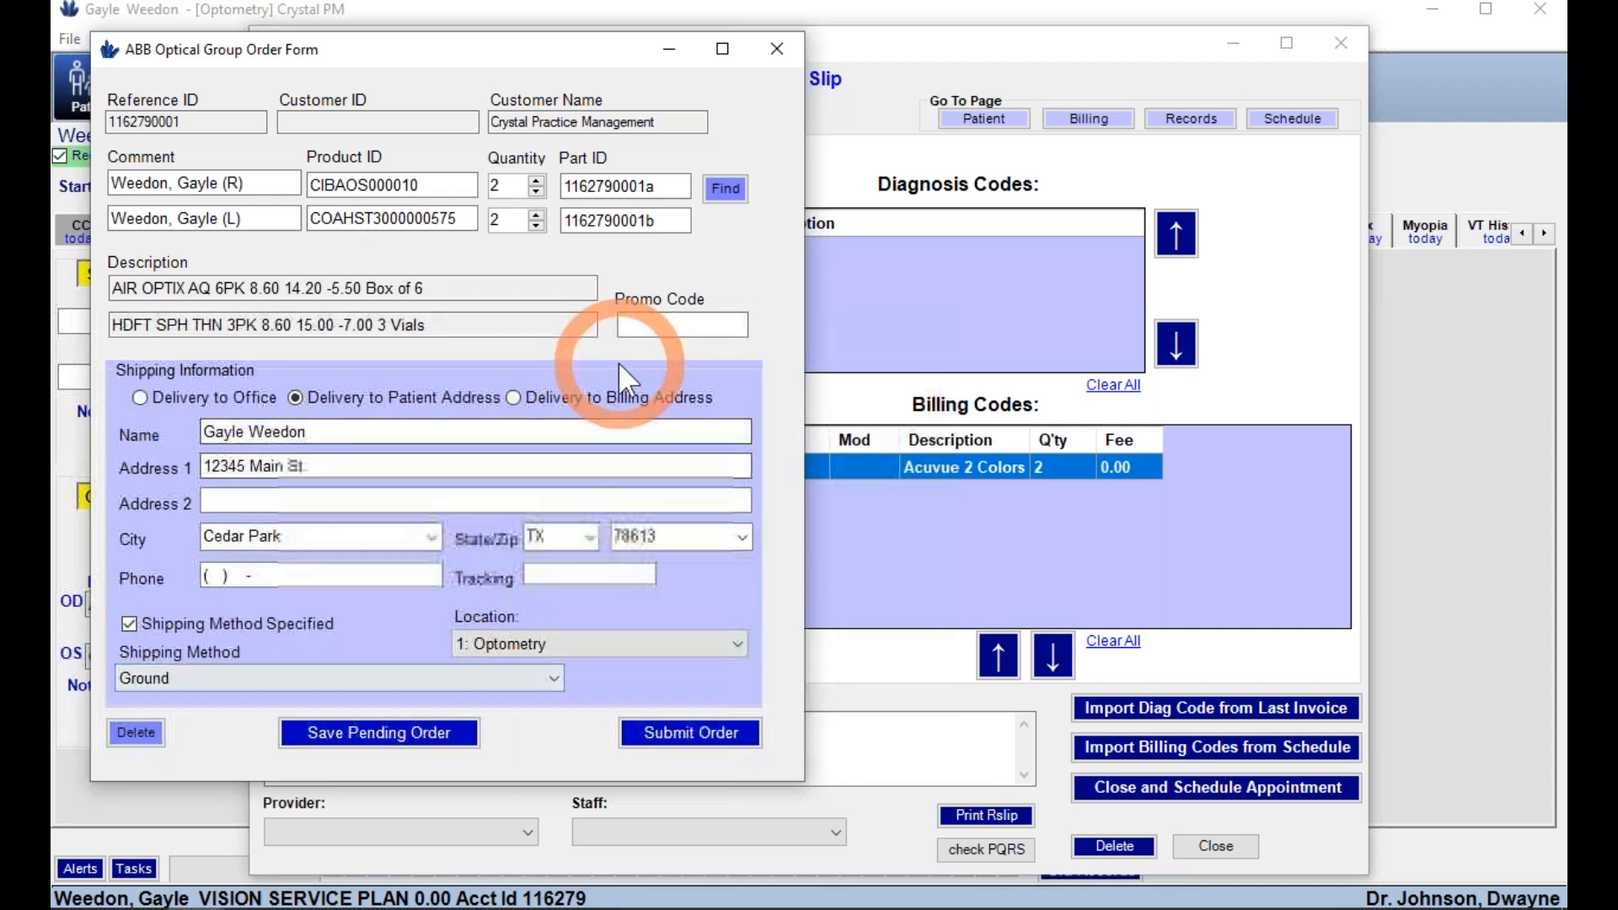
- Close the ABB order form and routing slip and return to the Exam page
click(779, 53)
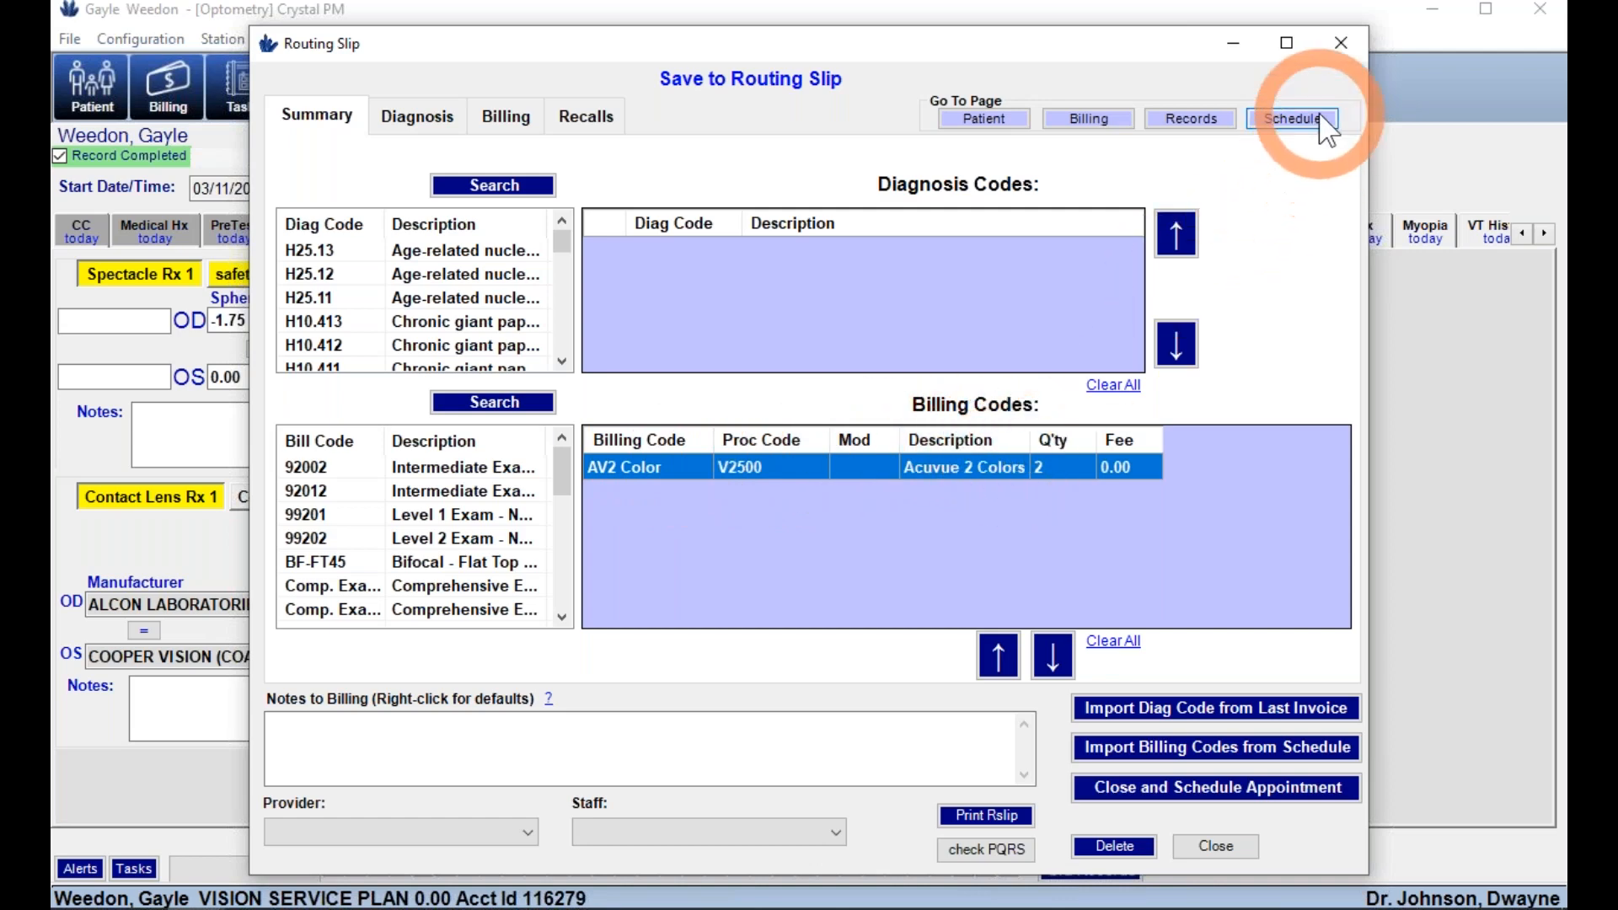
click(1342, 44)
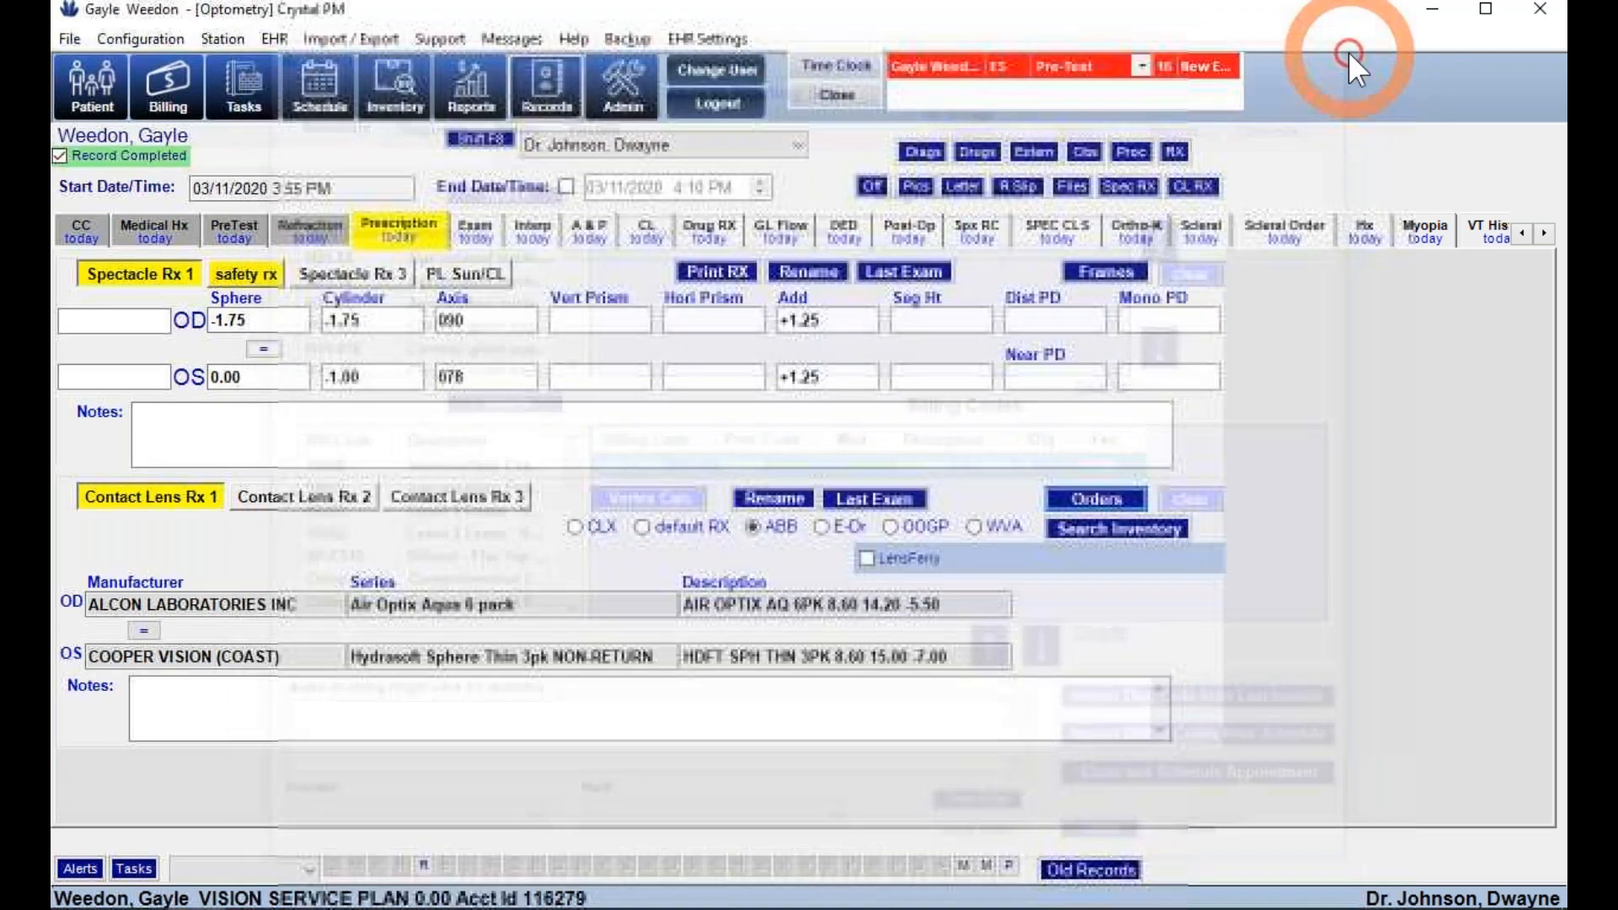
click(488, 235)
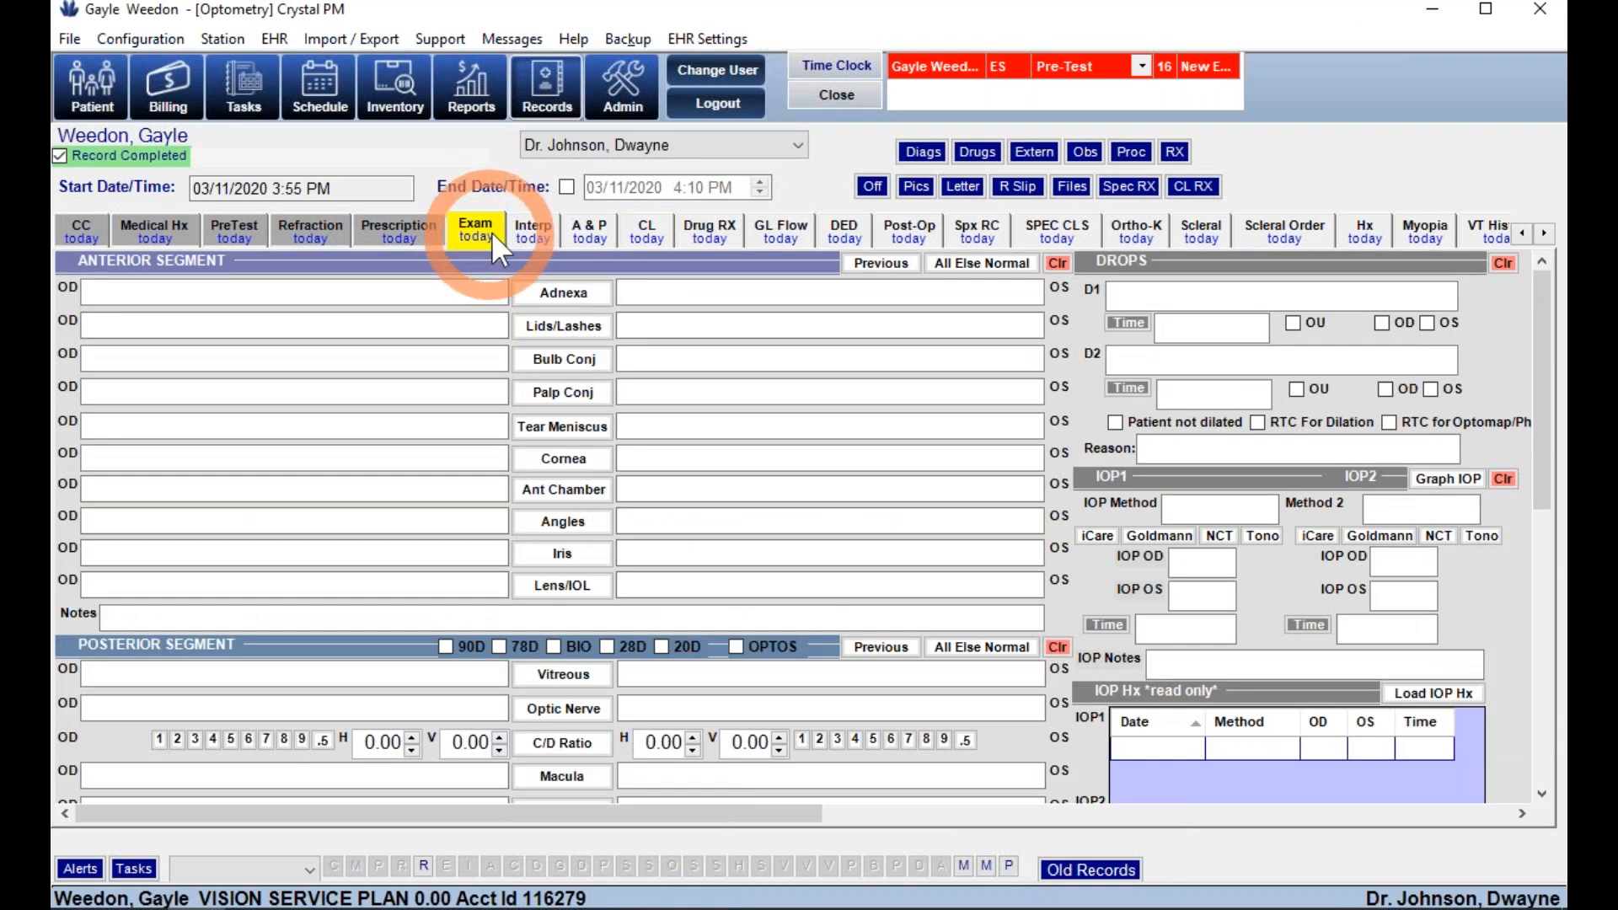
- Fill the anterior and posterior segments with normal findings
click(983, 266)
click(992, 285)
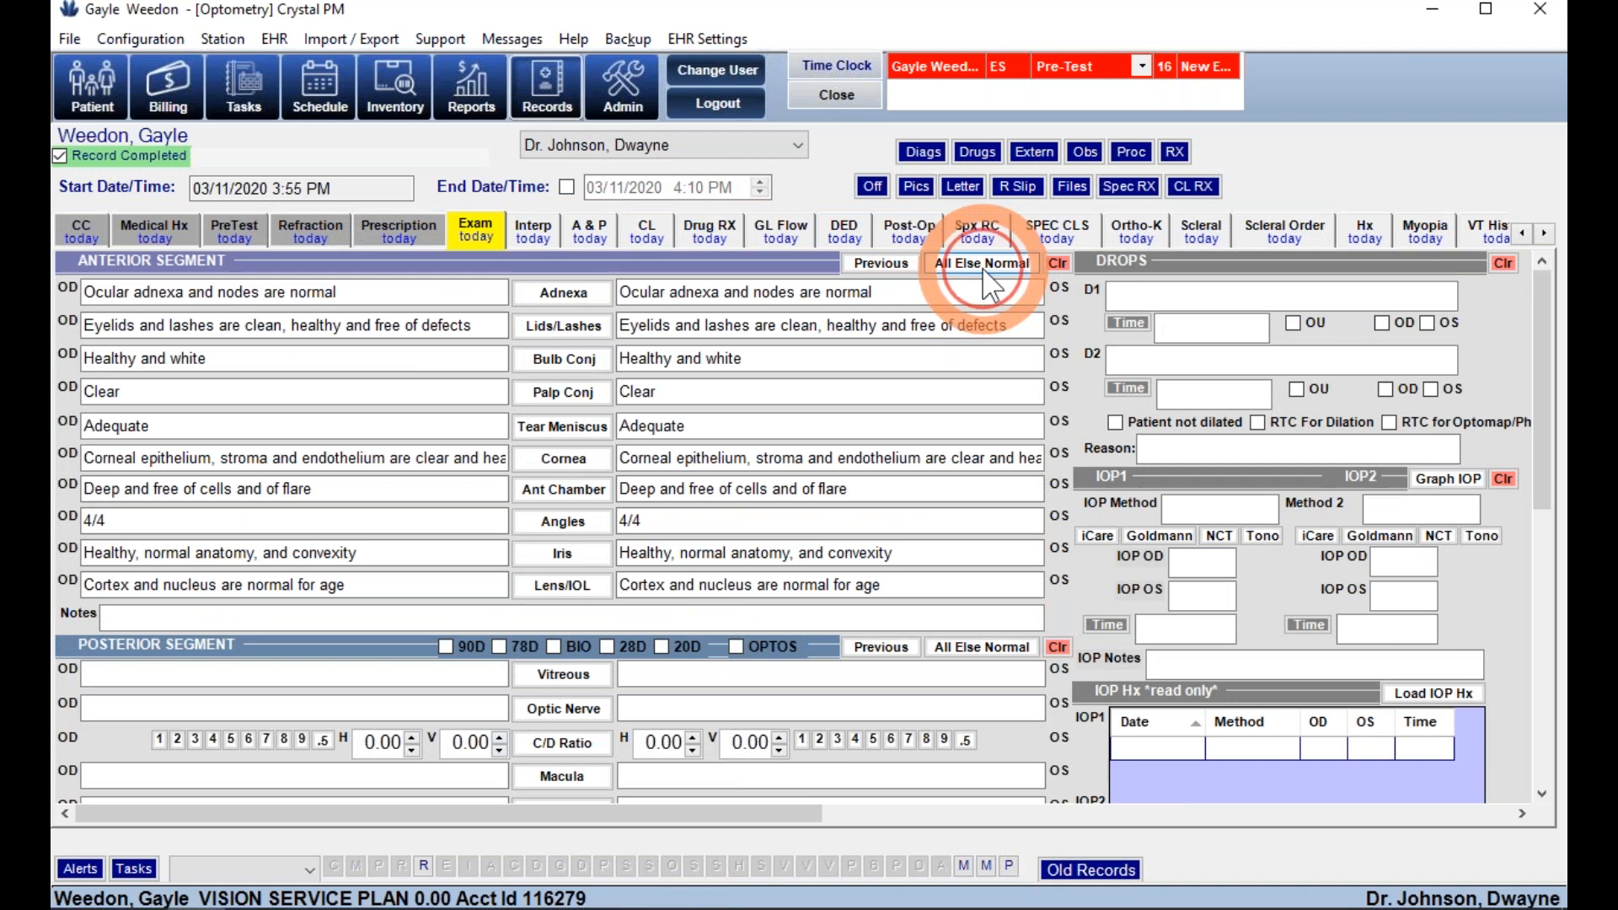
click(980, 648)
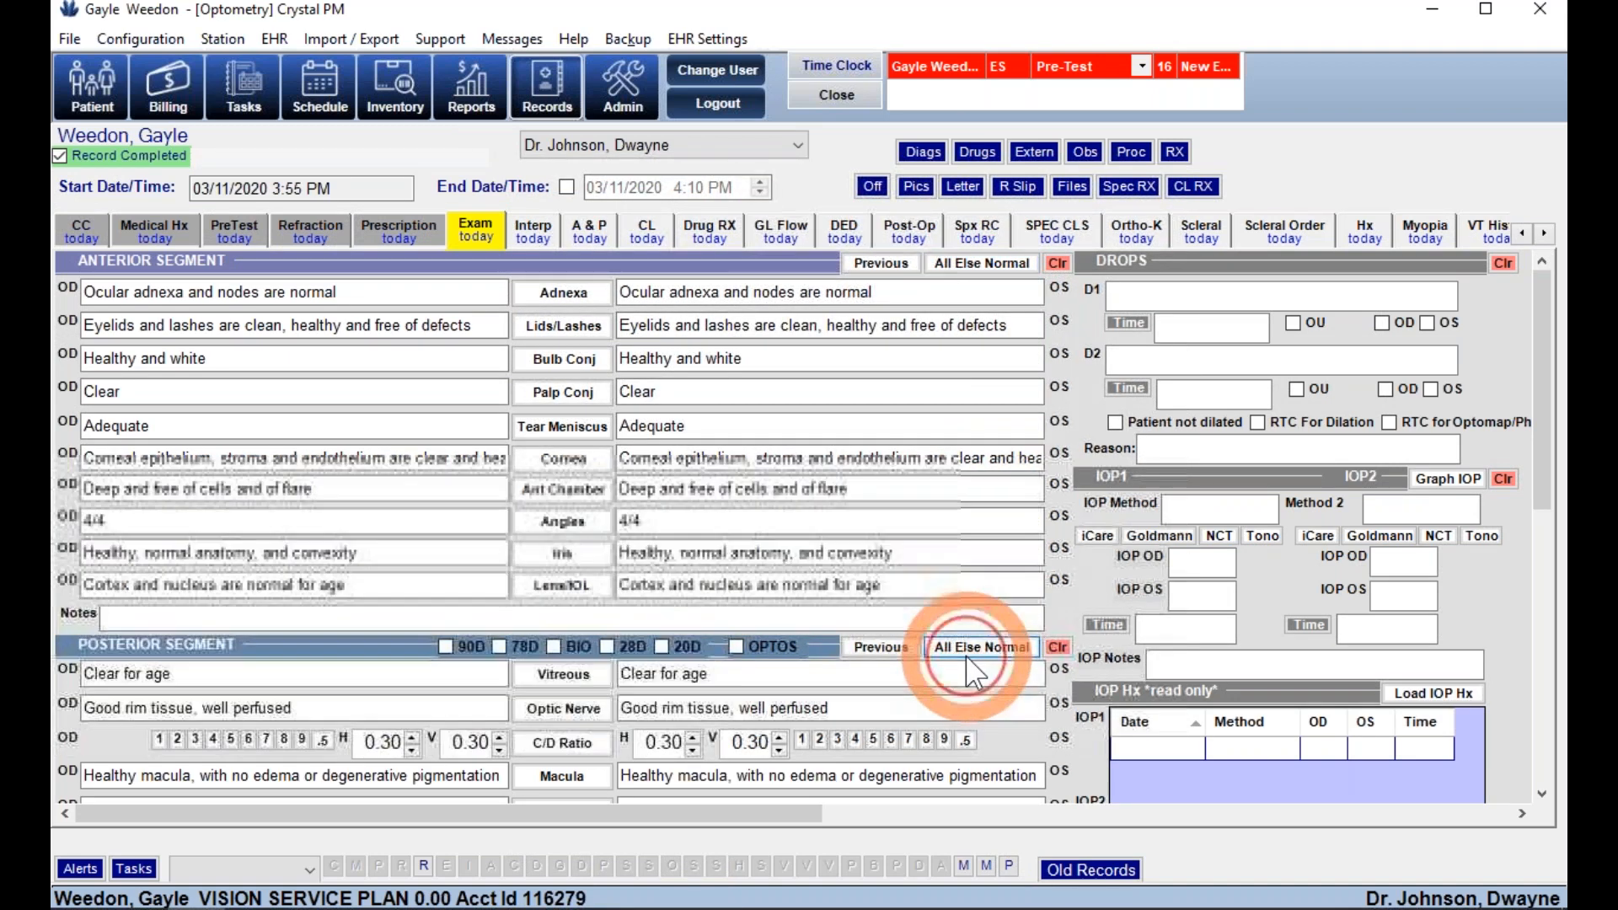
scroll(788, 658, down, 2)
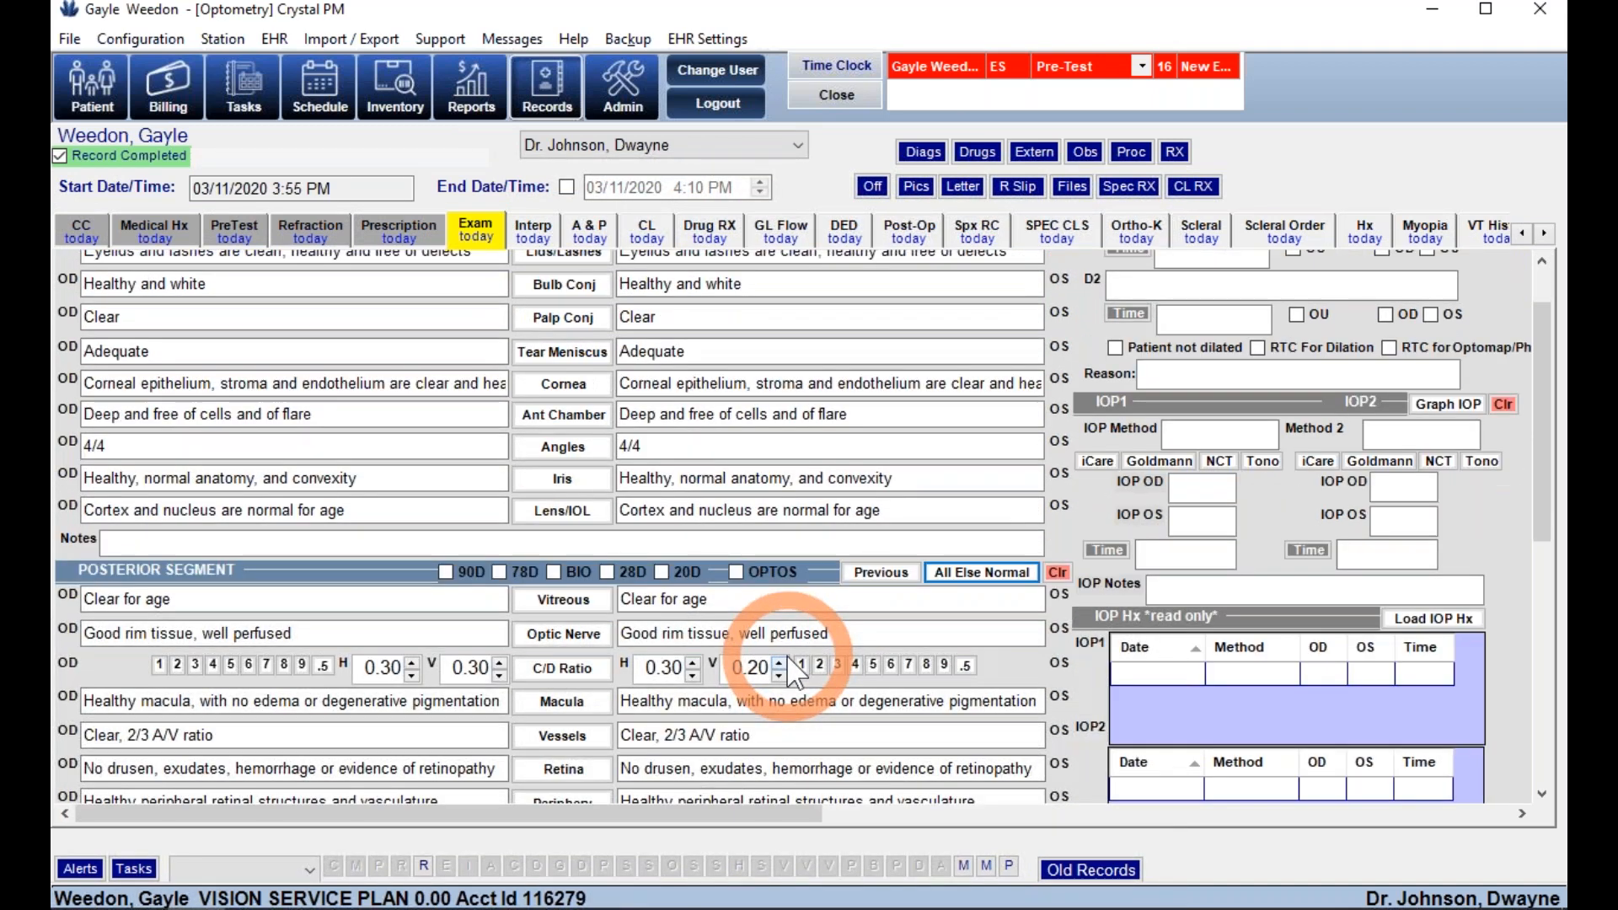
scroll(560, 594, down, 5)
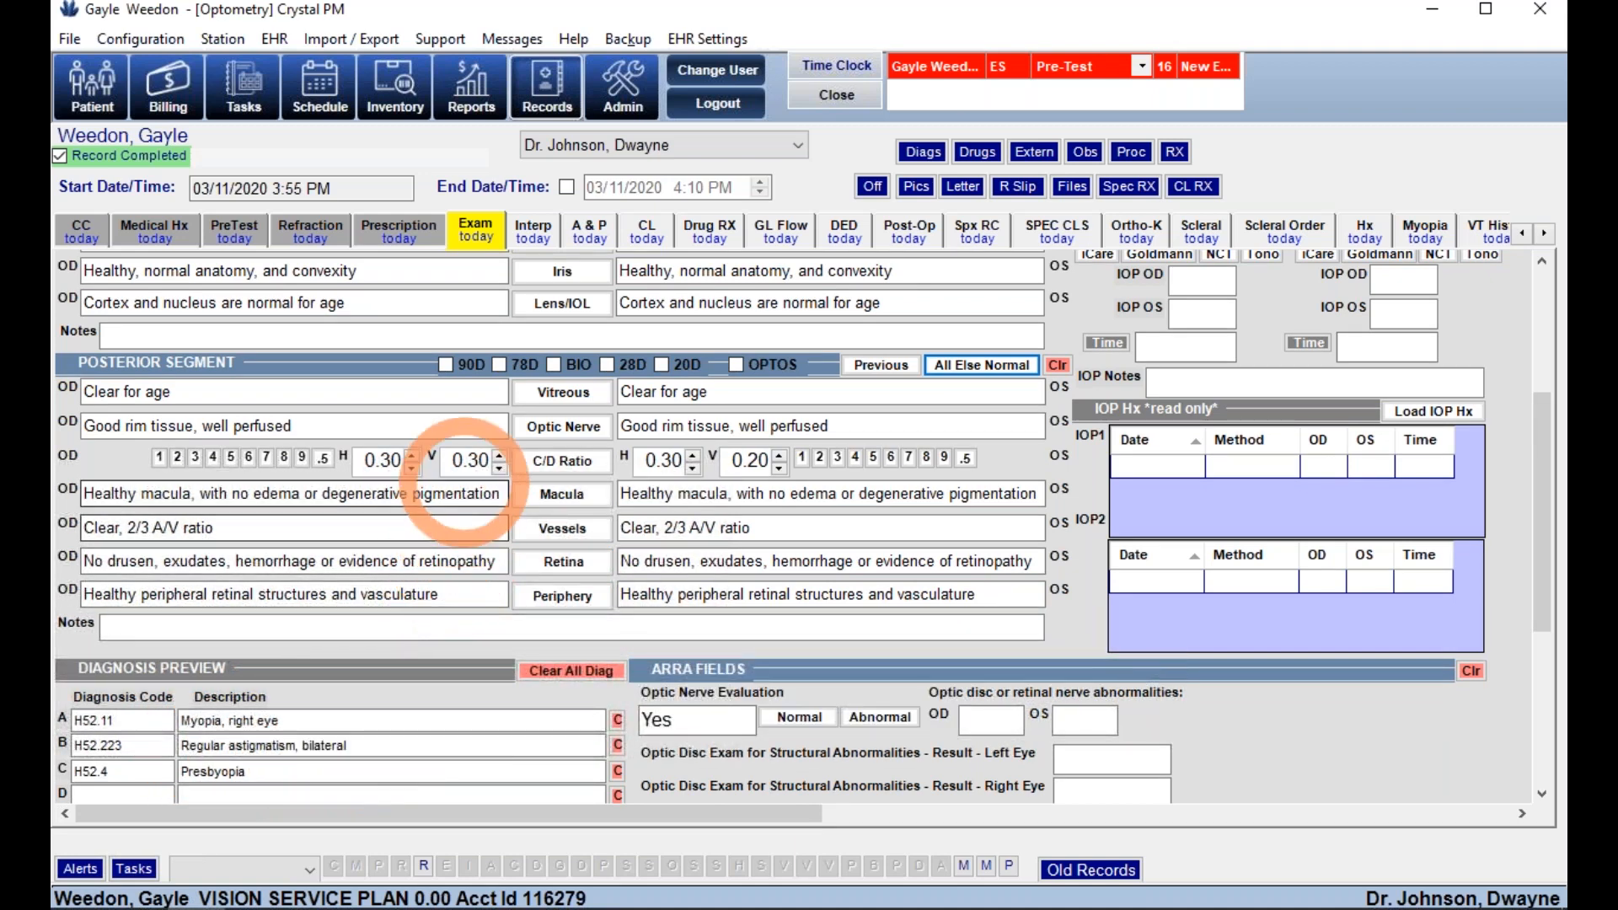
- Record Mac hole* for the right-eye macula and copy it to the left eye
click(473, 494)
click(521, 495)
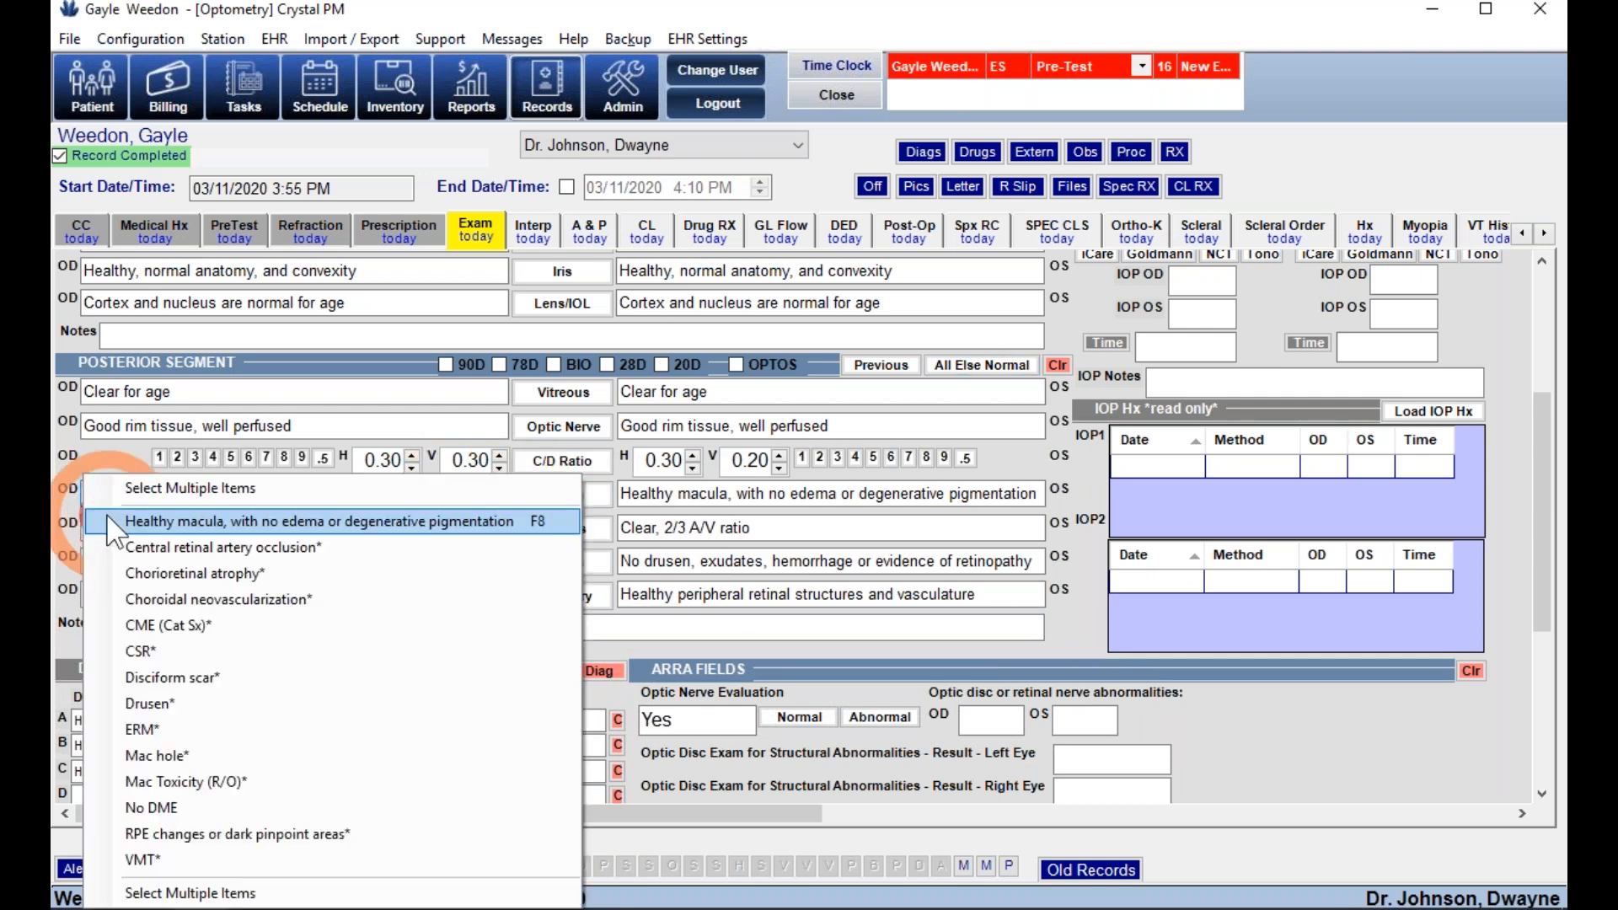
click(145, 756)
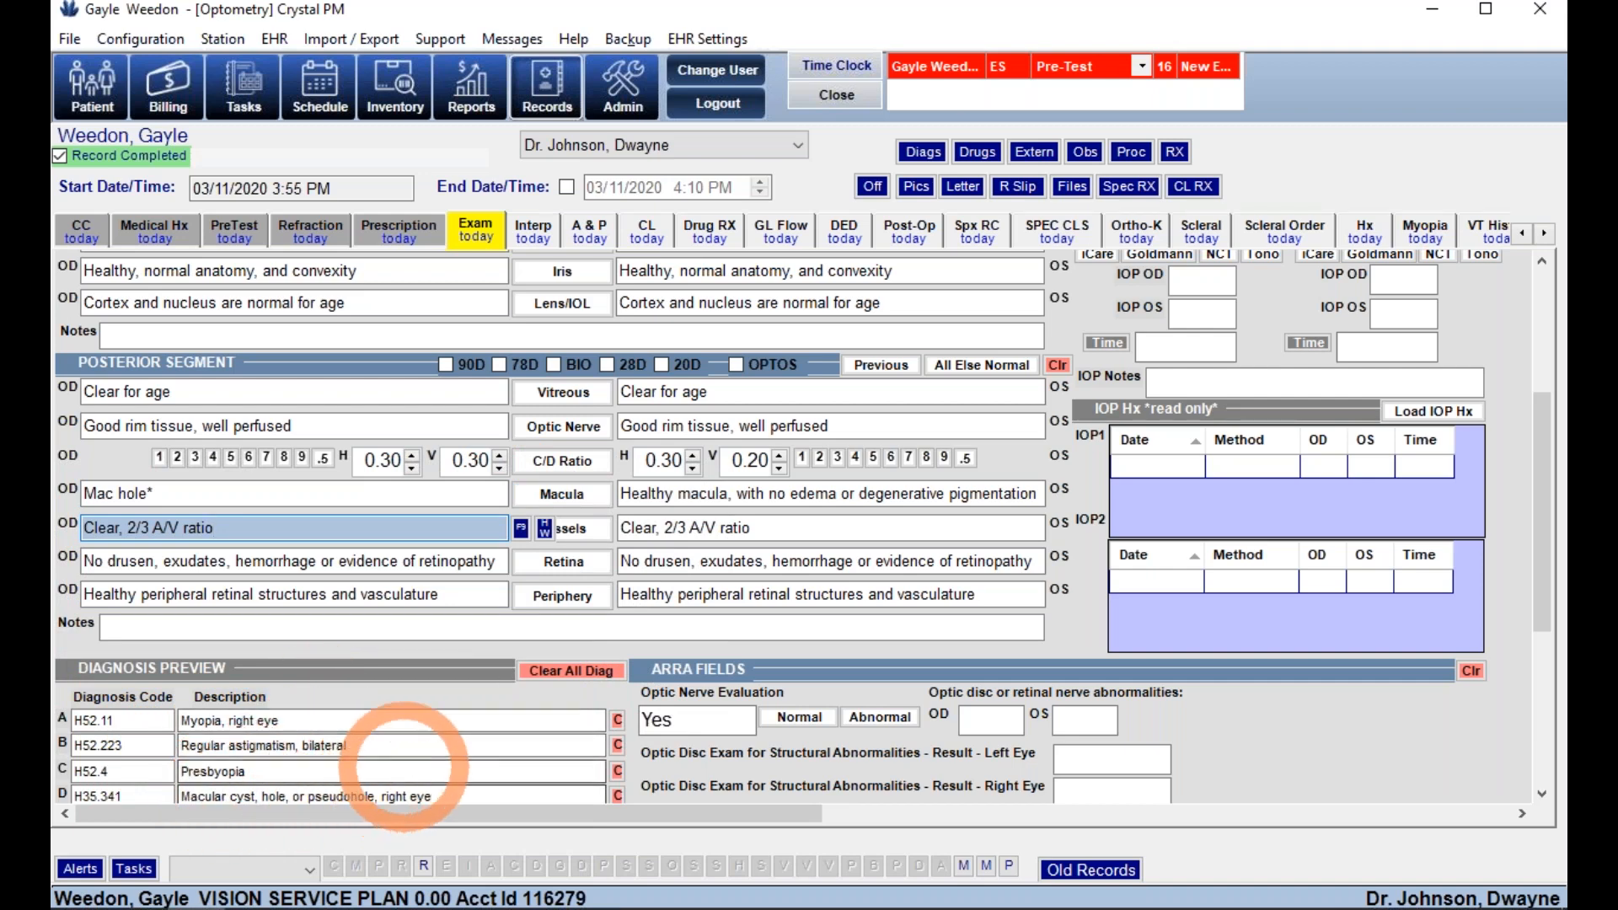
click(562, 494)
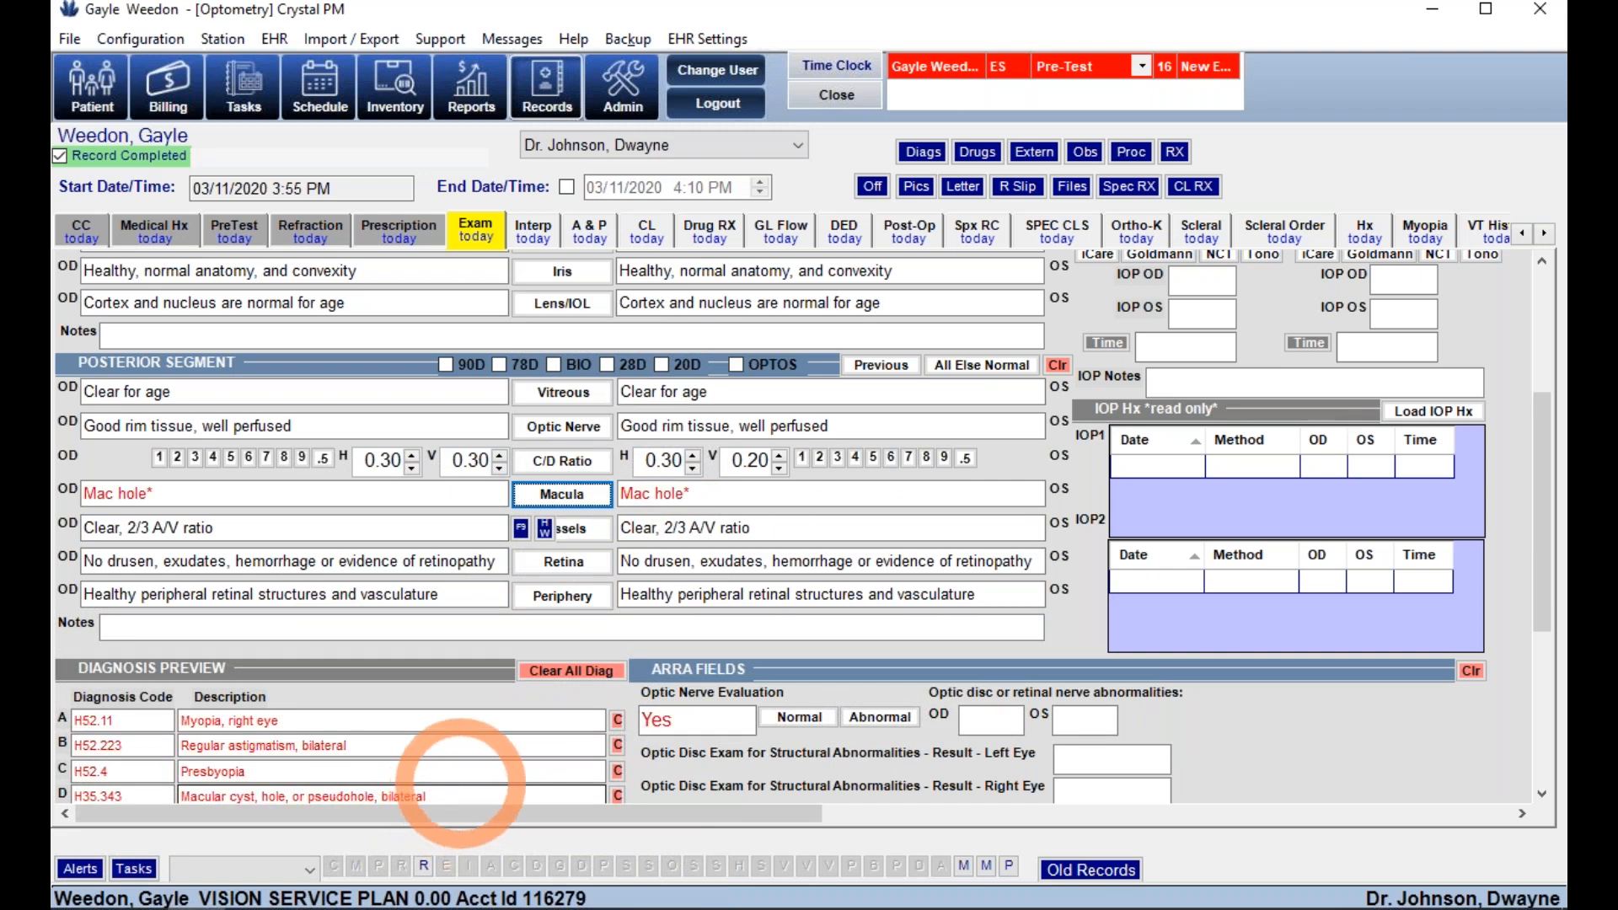
click(699, 37)
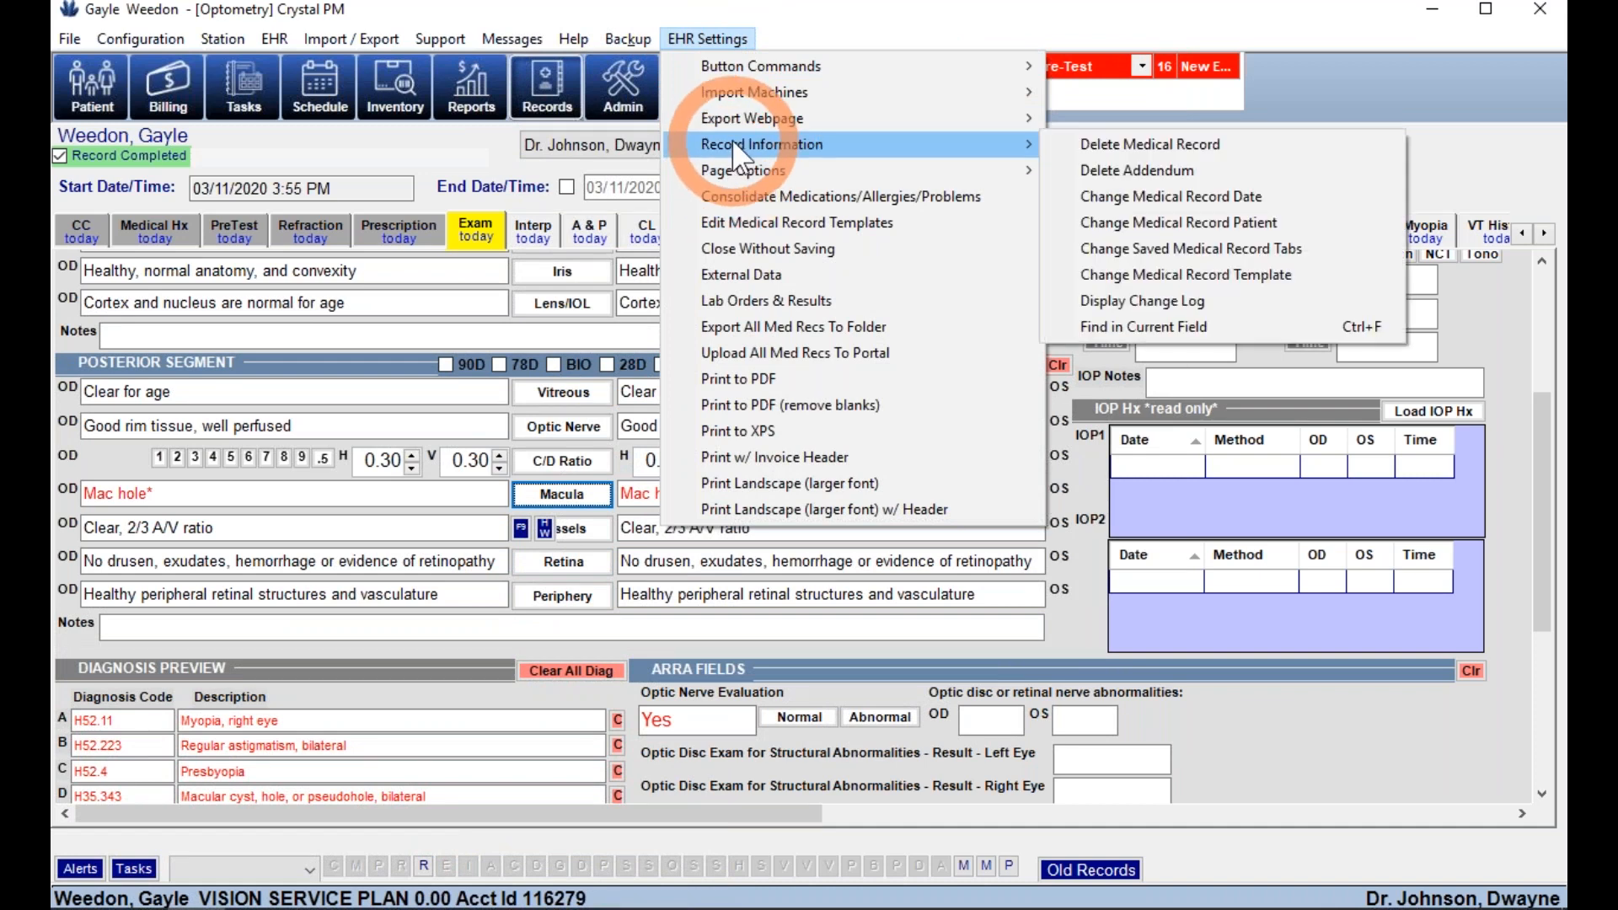
- Toggle procedure-field display in EHR Page Options, then go to the Interp page
mouse_move(741, 177)
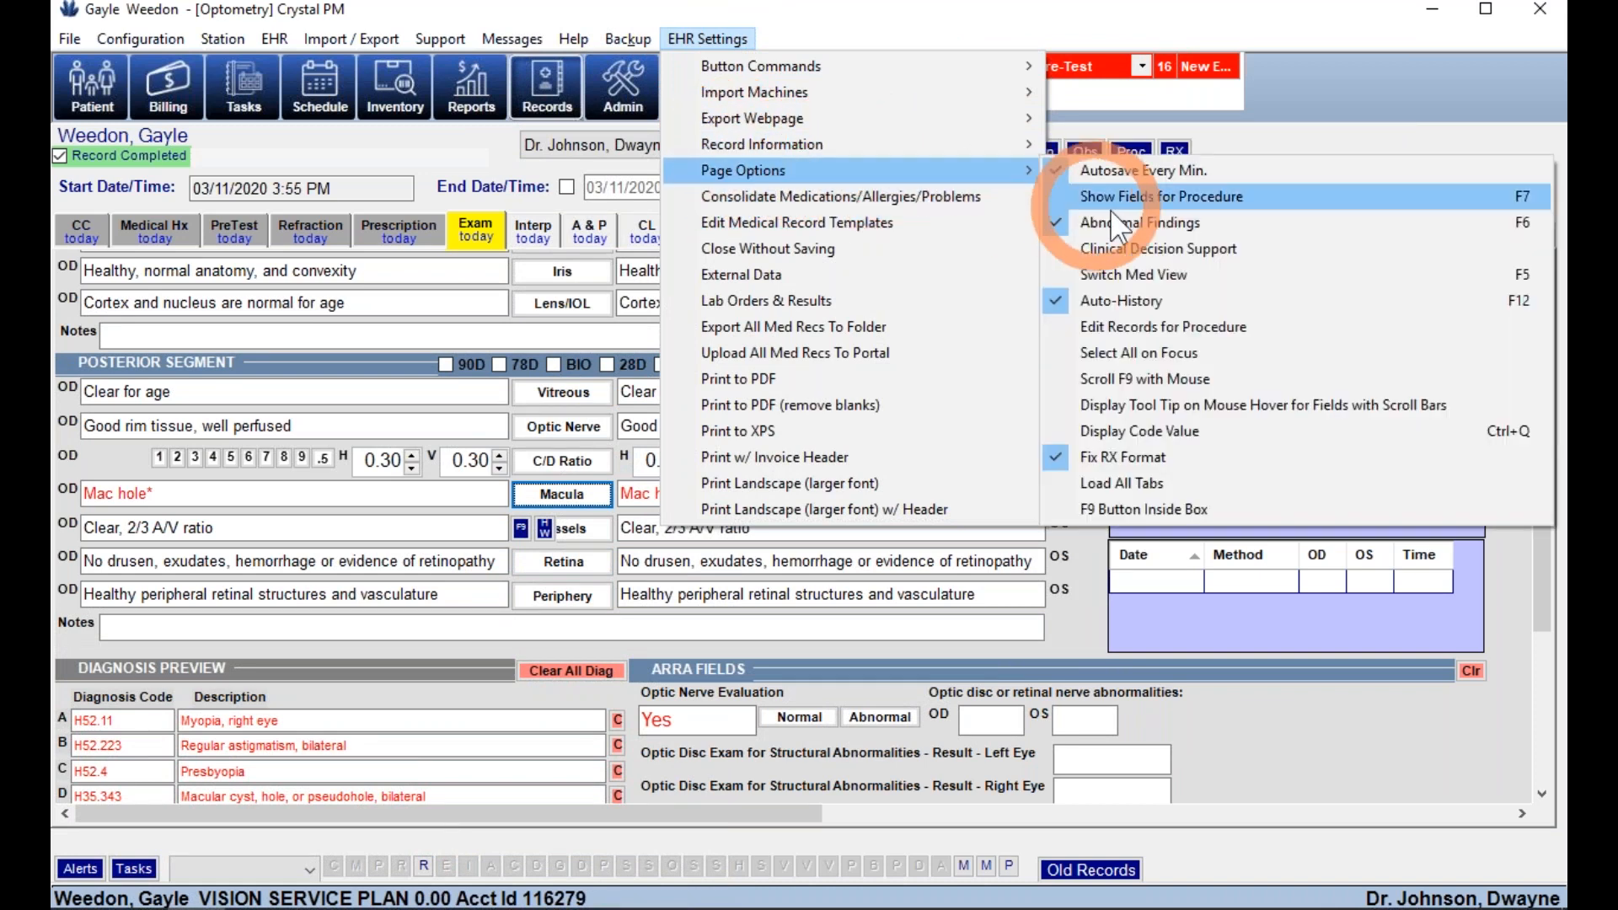
click(1454, 225)
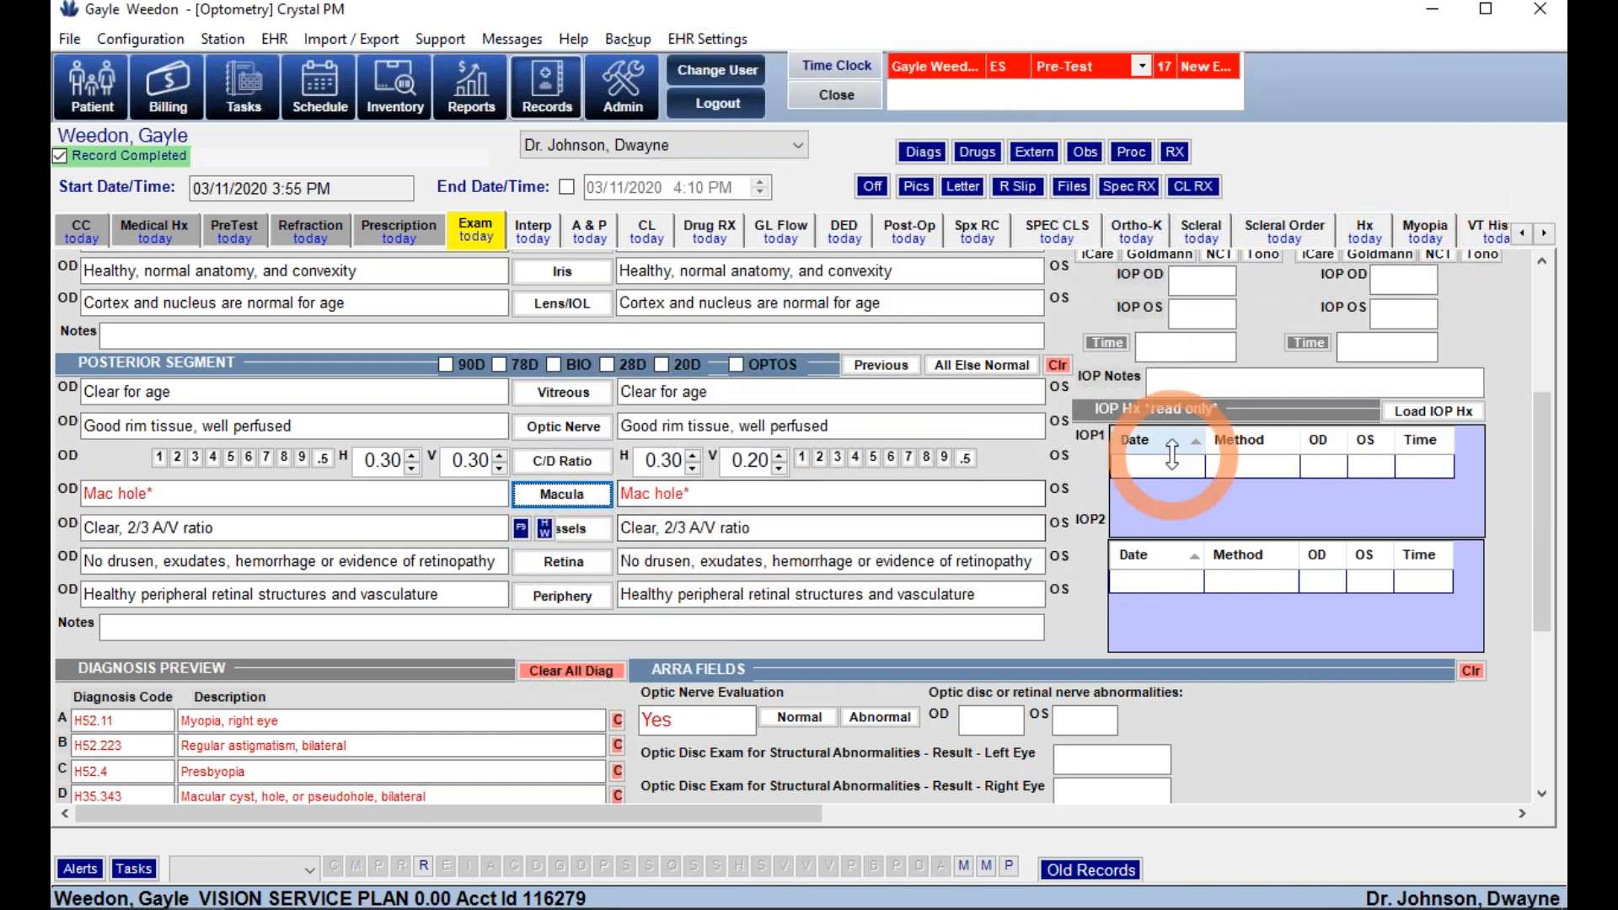
scroll(1104, 472, up, 5)
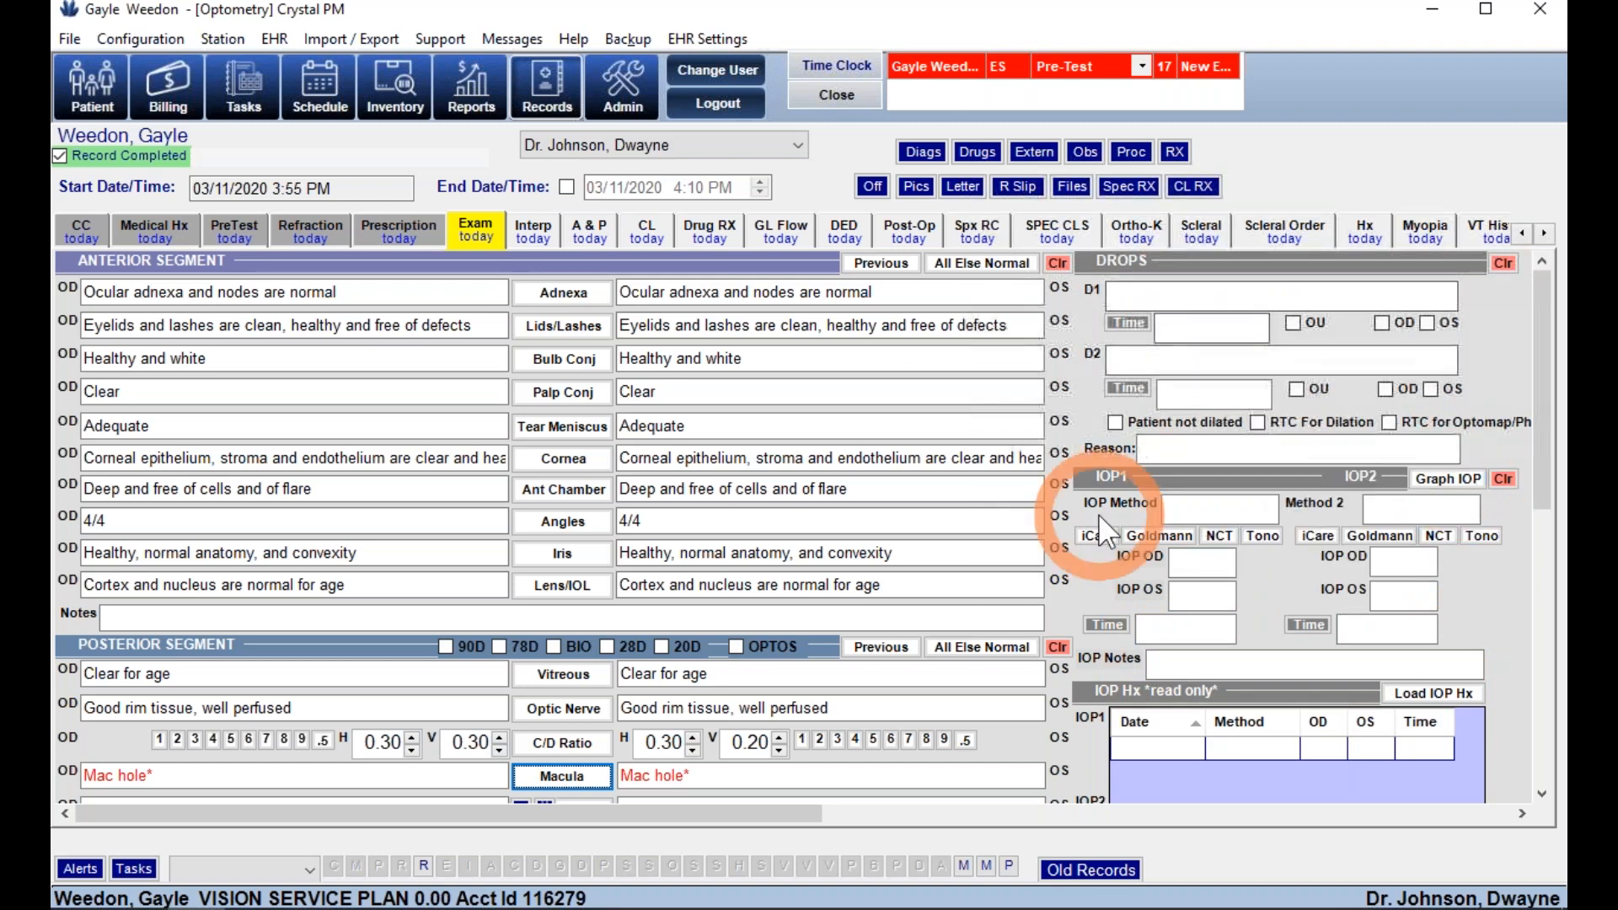
scroll(1098, 513, down, 3)
scroll(1099, 514, down, 3)
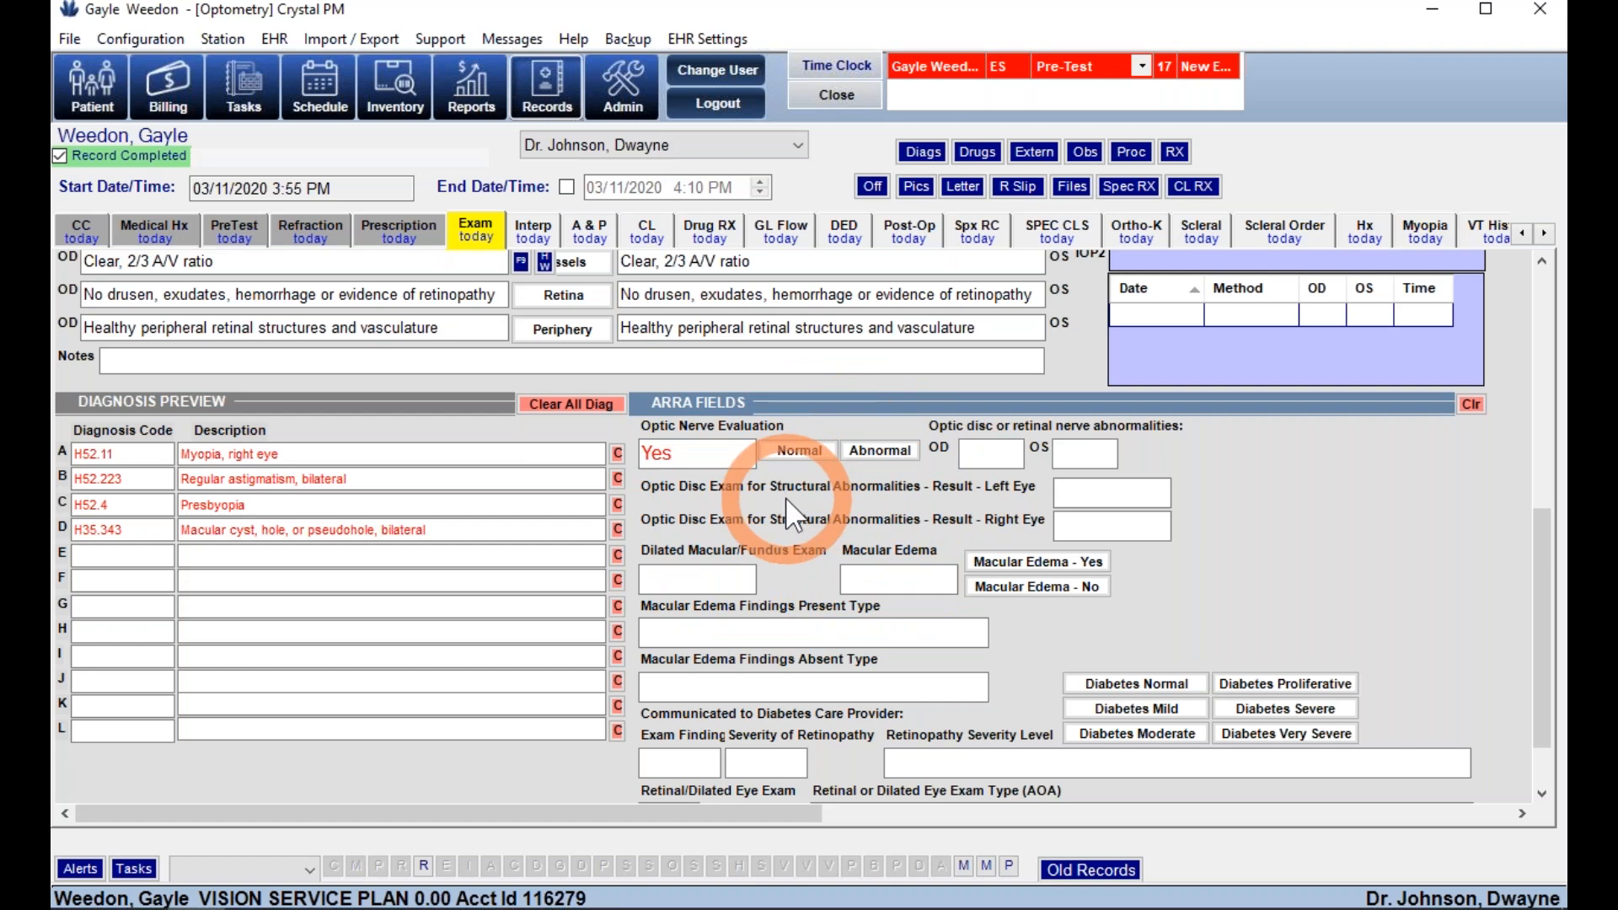
click(529, 236)
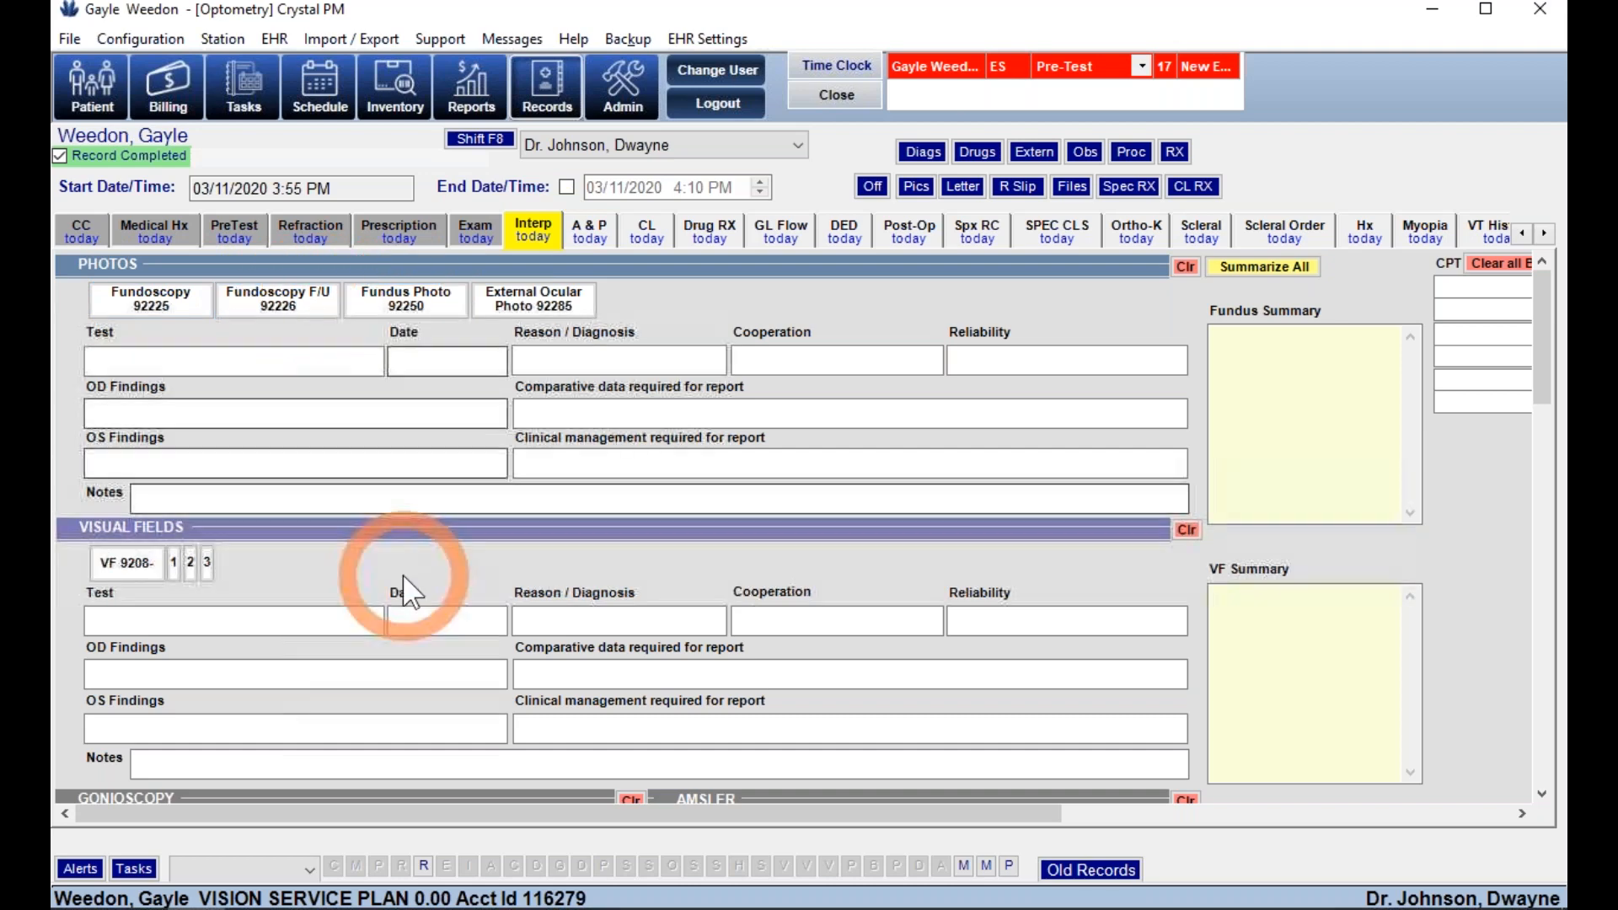
- Scroll through the blank Interp testing and procedure sections, then go to A&P
scroll(405, 581, down, 5)
scroll(405, 577, down, 3)
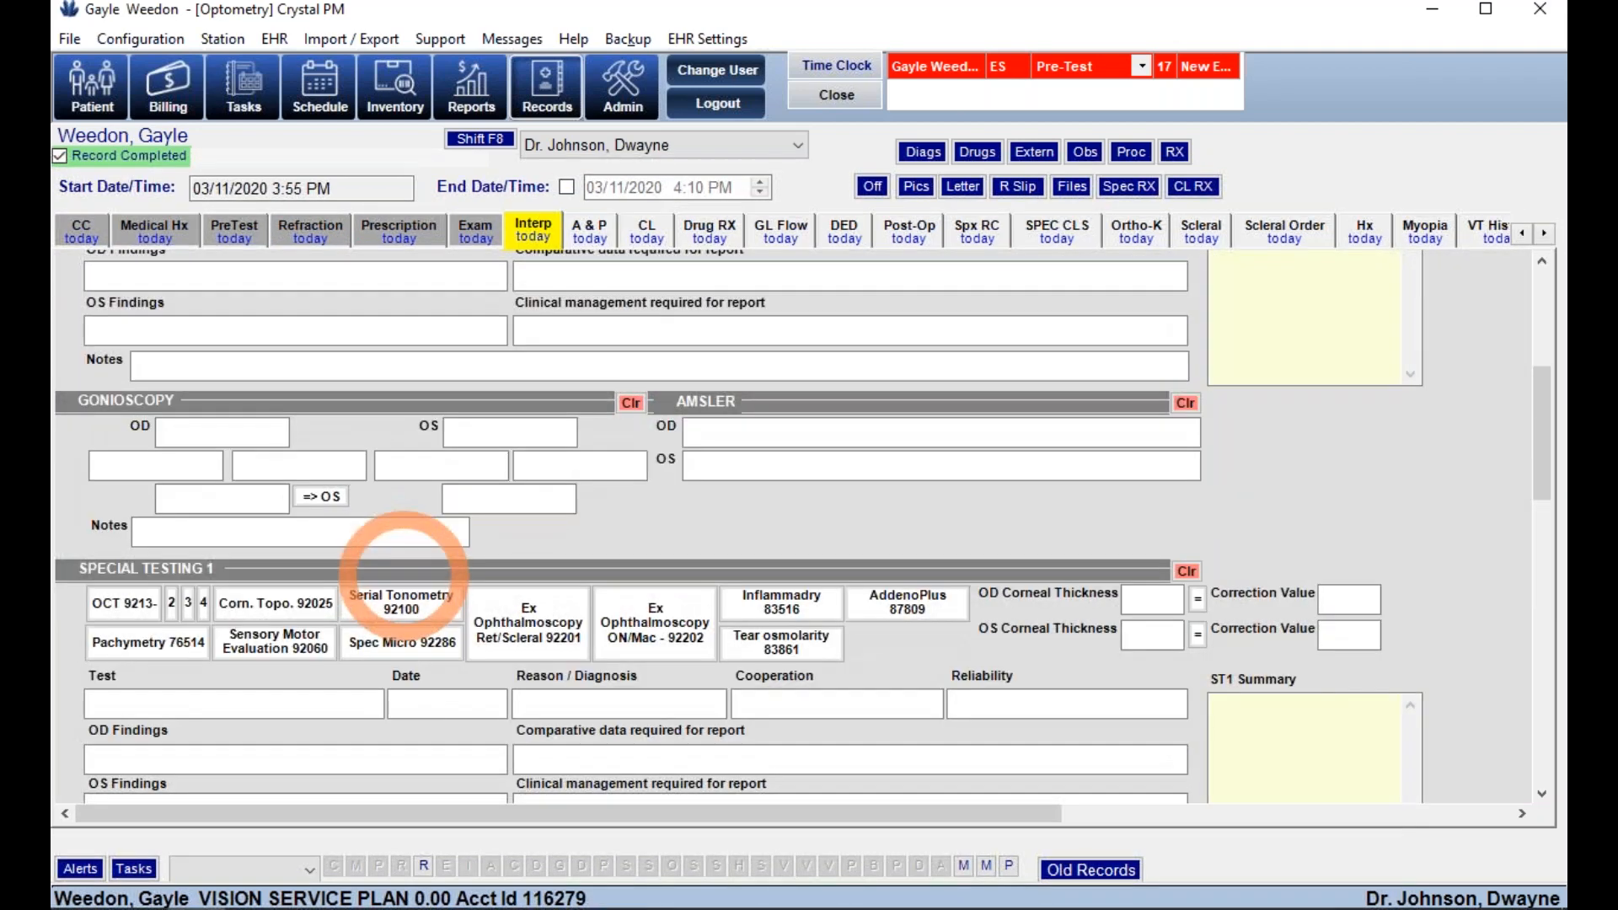
scroll(405, 578, down, 5)
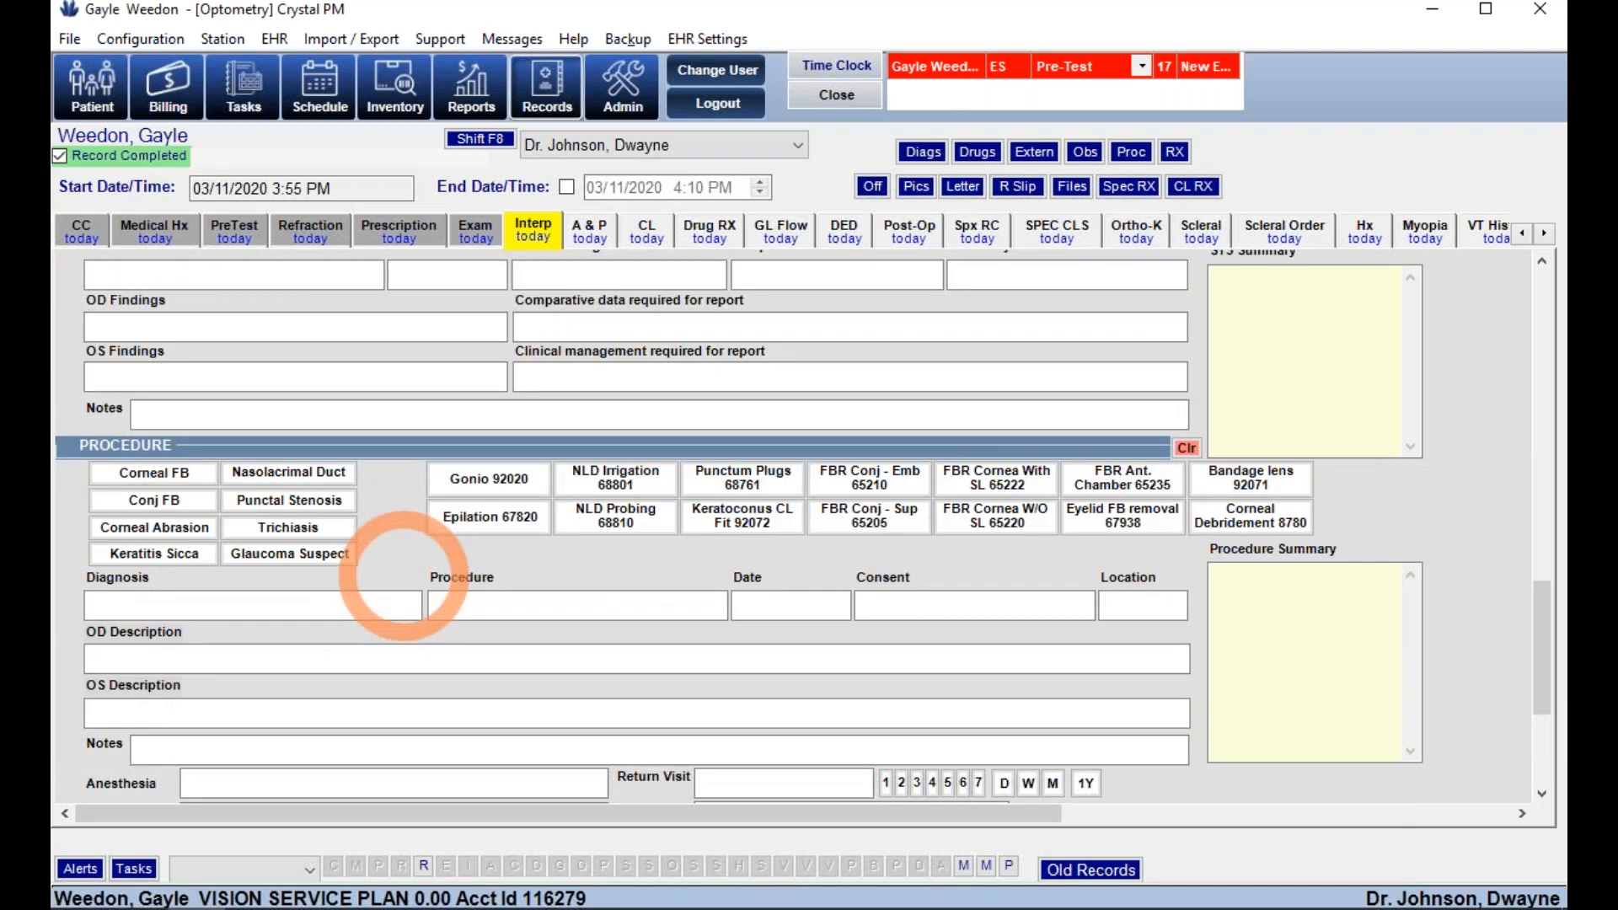
click(581, 233)
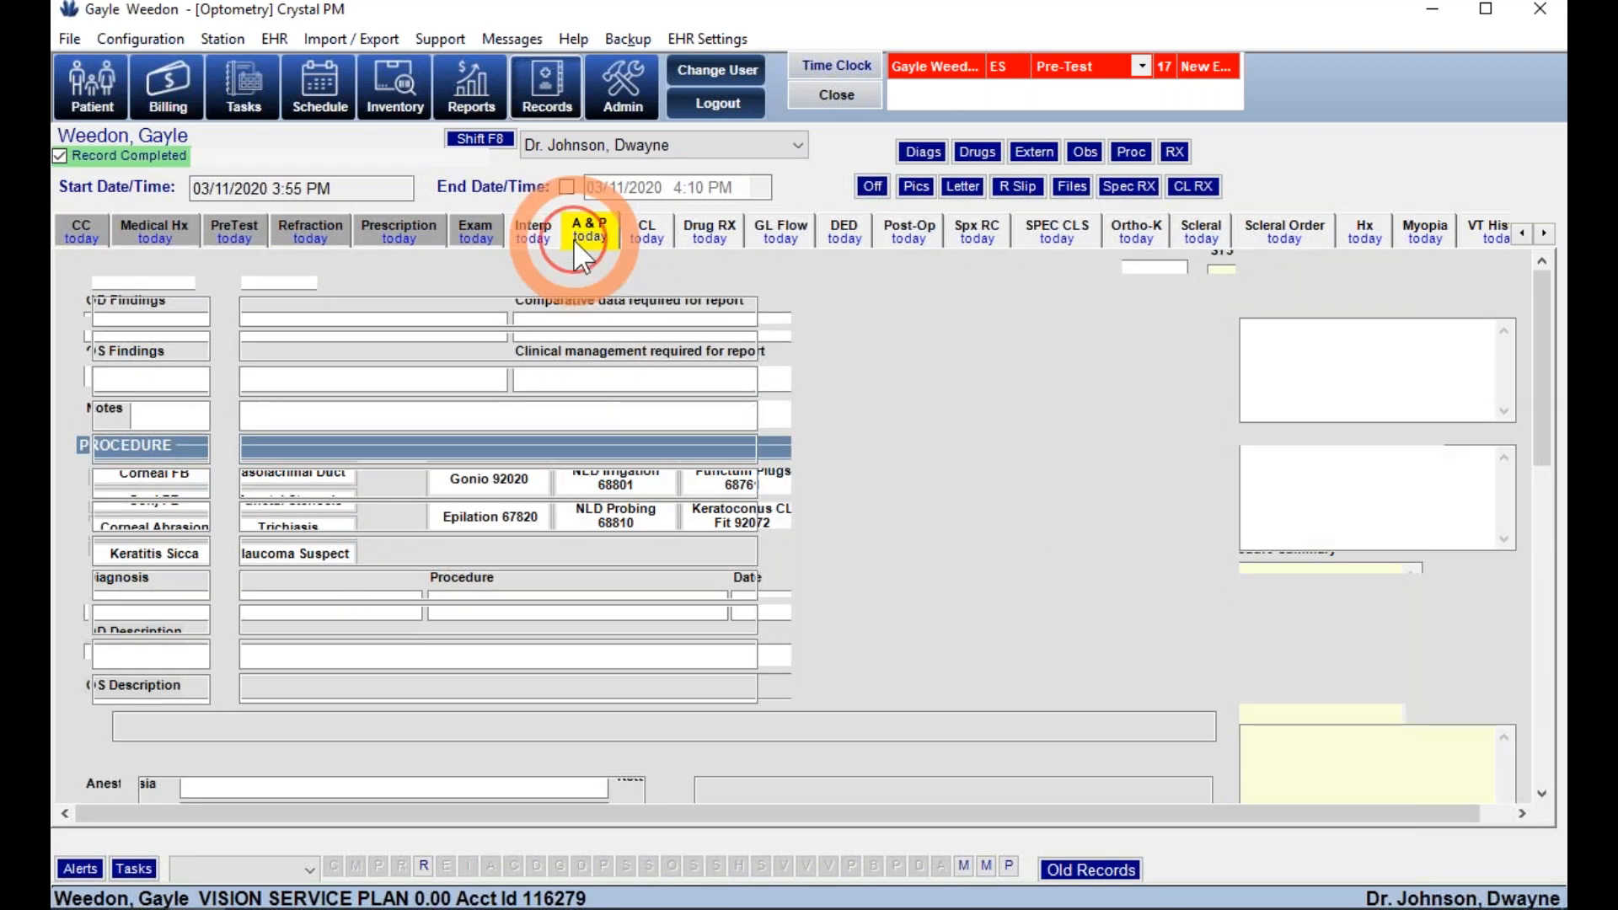
- Add H43.392 other vitreous opacities, left eye, from Float and review its plan and education
click(895, 481)
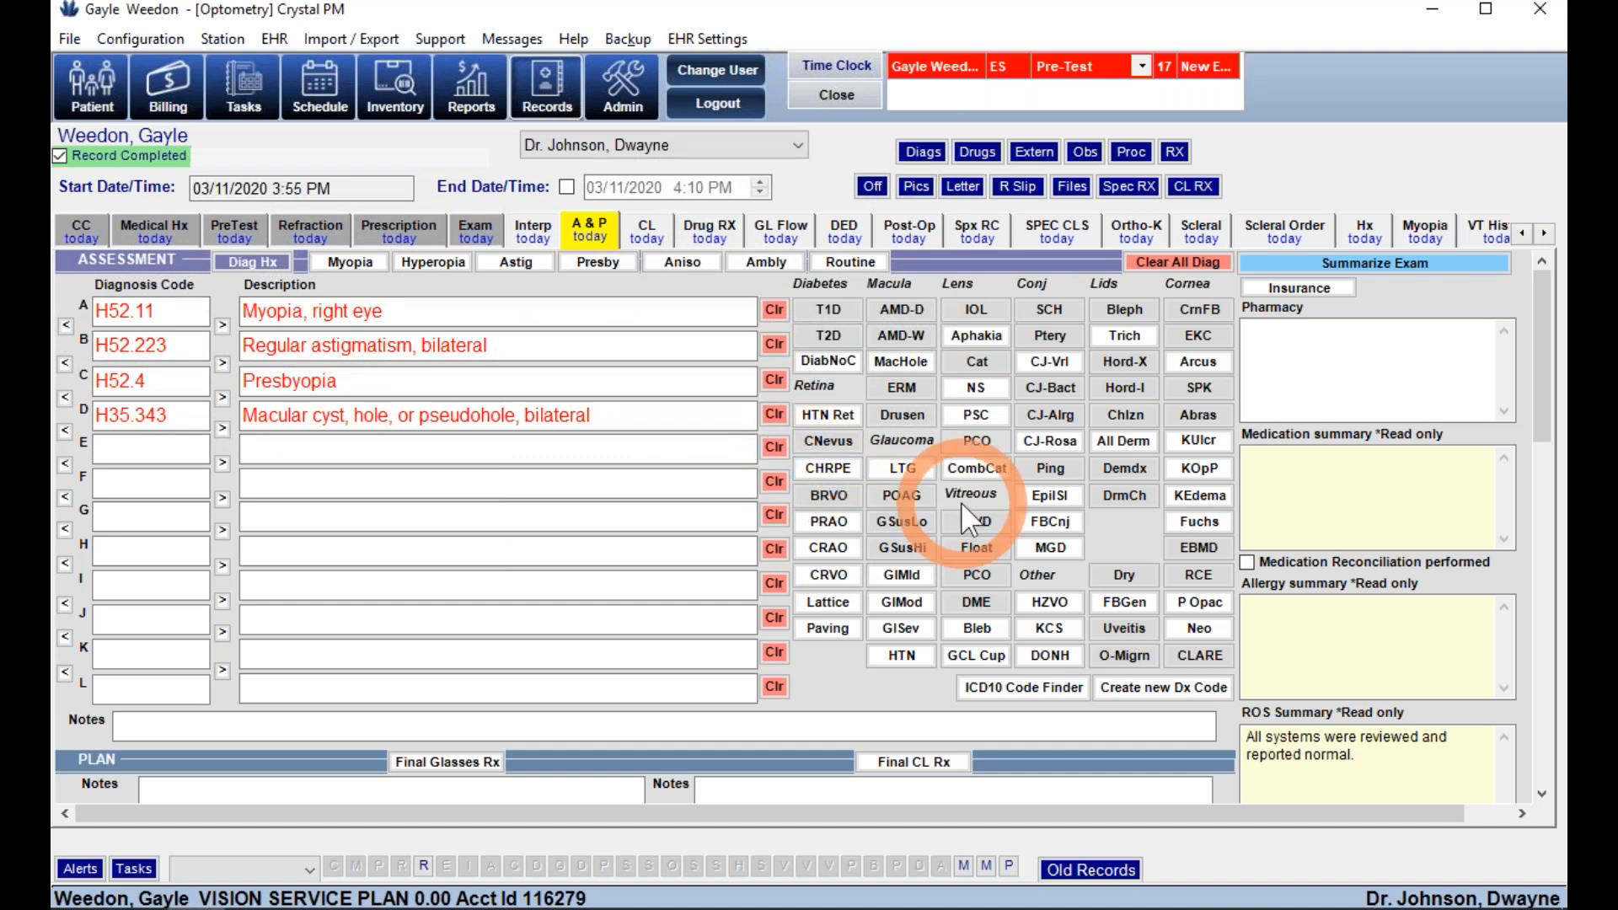
click(986, 548)
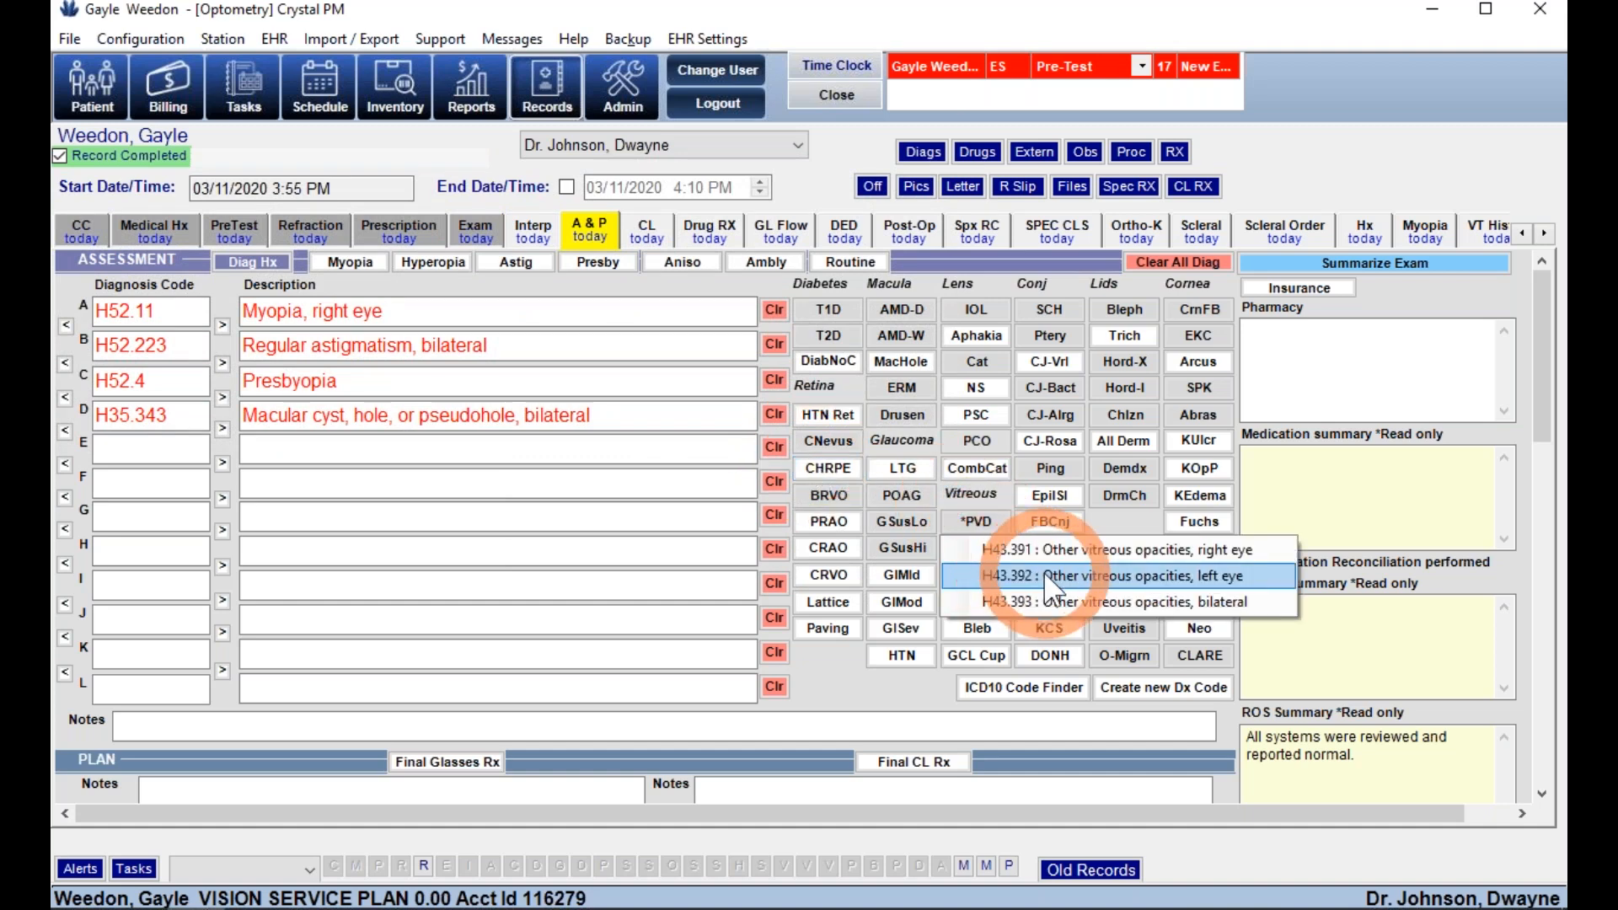
click(1003, 576)
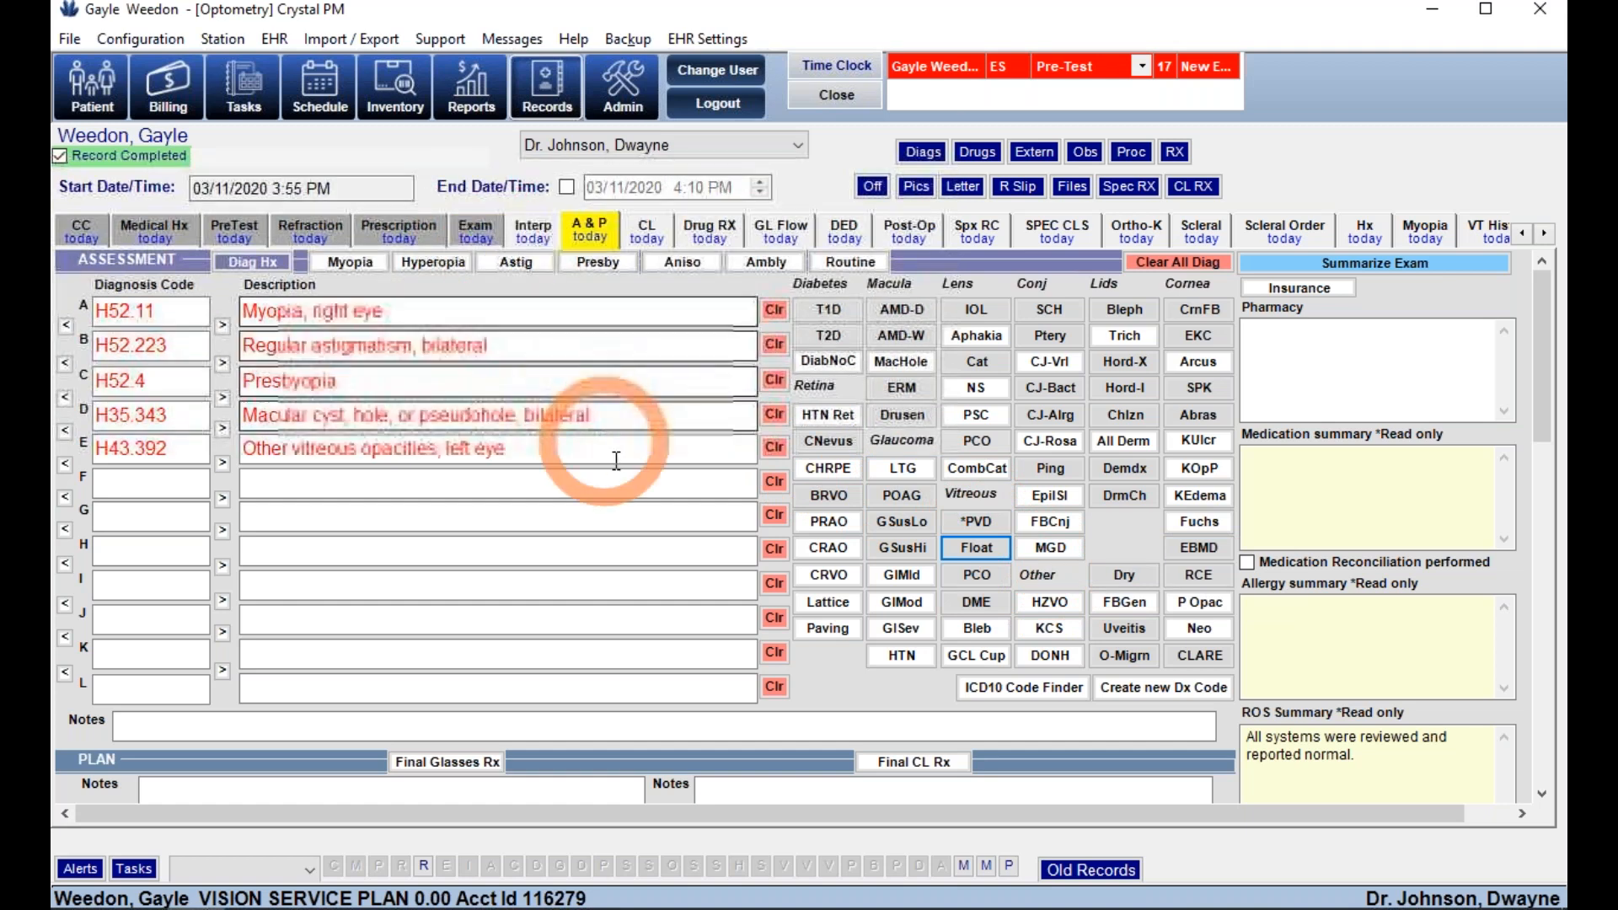
scroll(625, 458, down, 3)
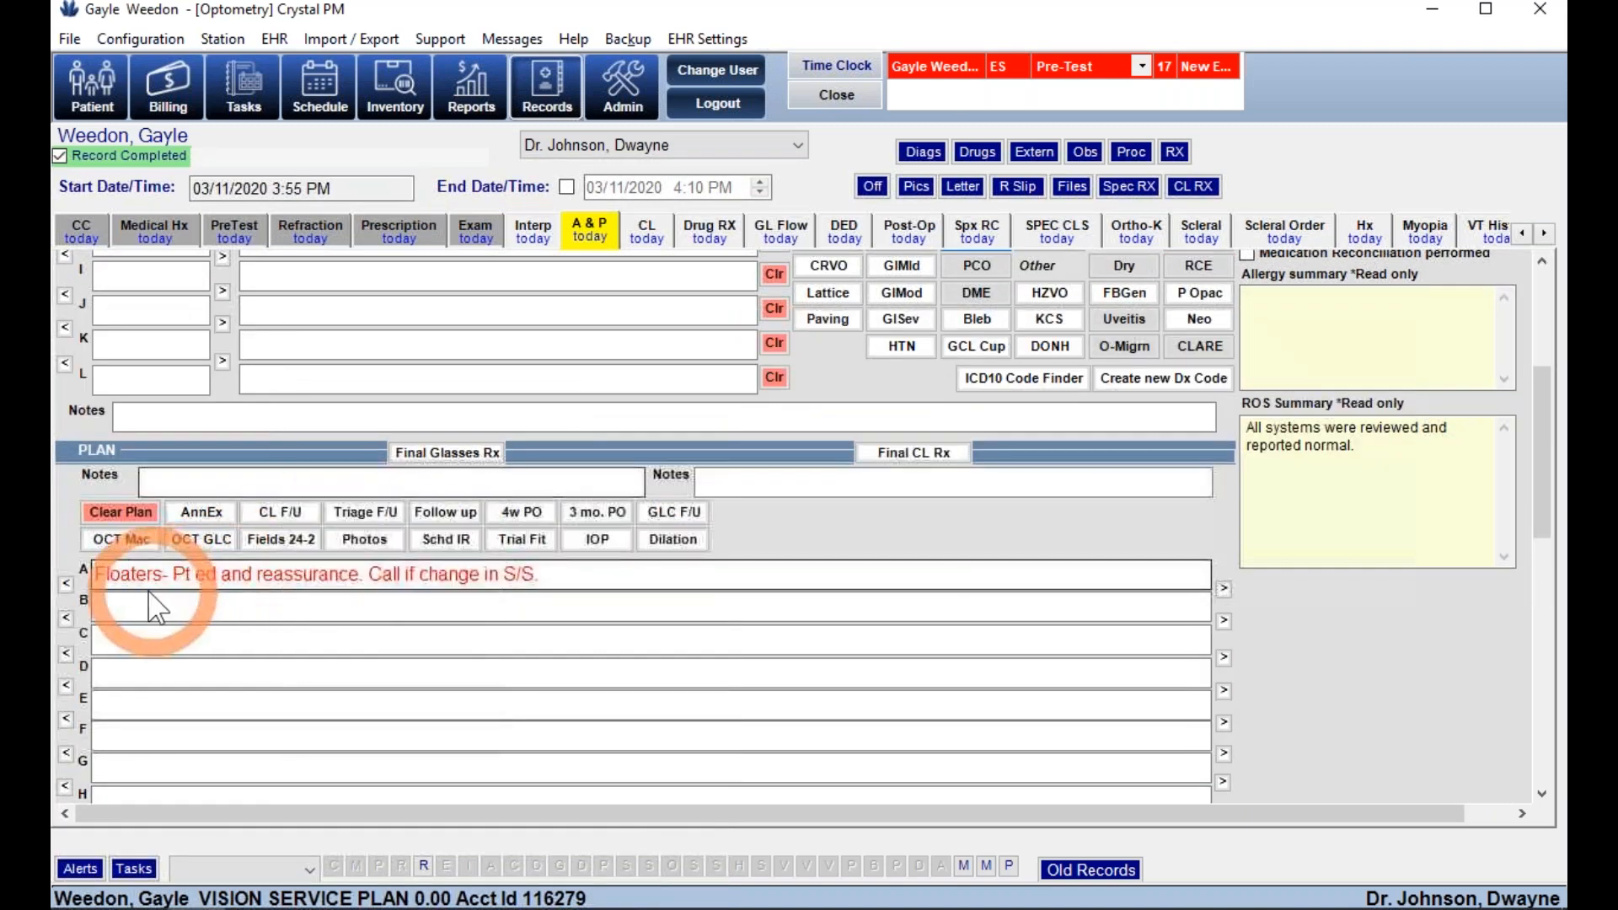
scroll(876, 611, down, 4)
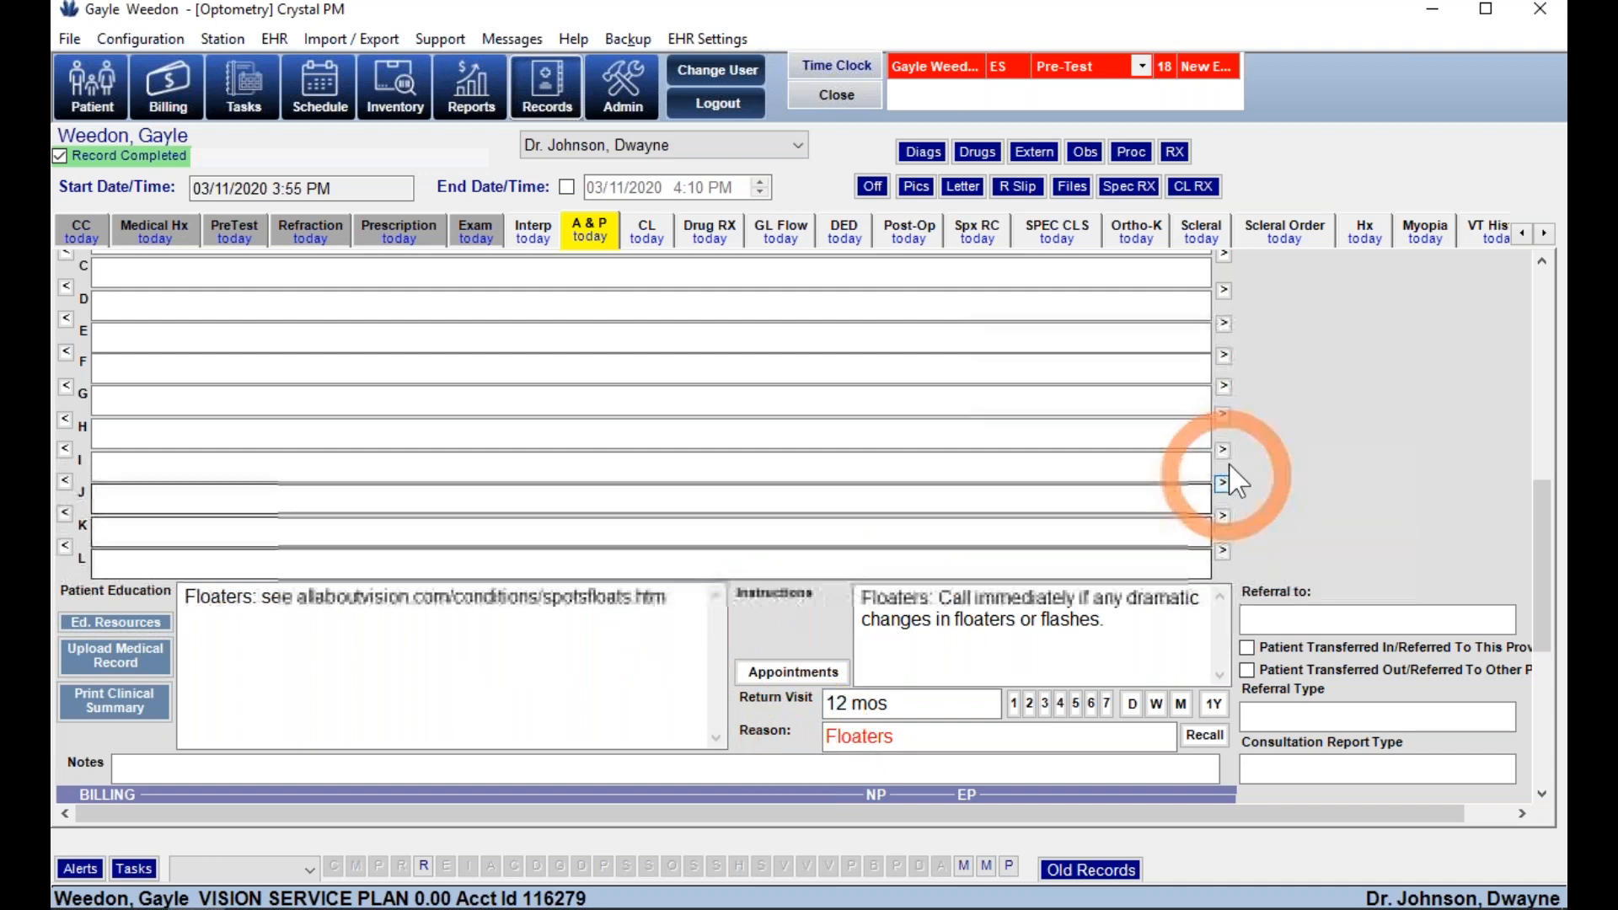
scroll(1271, 408, up, 3)
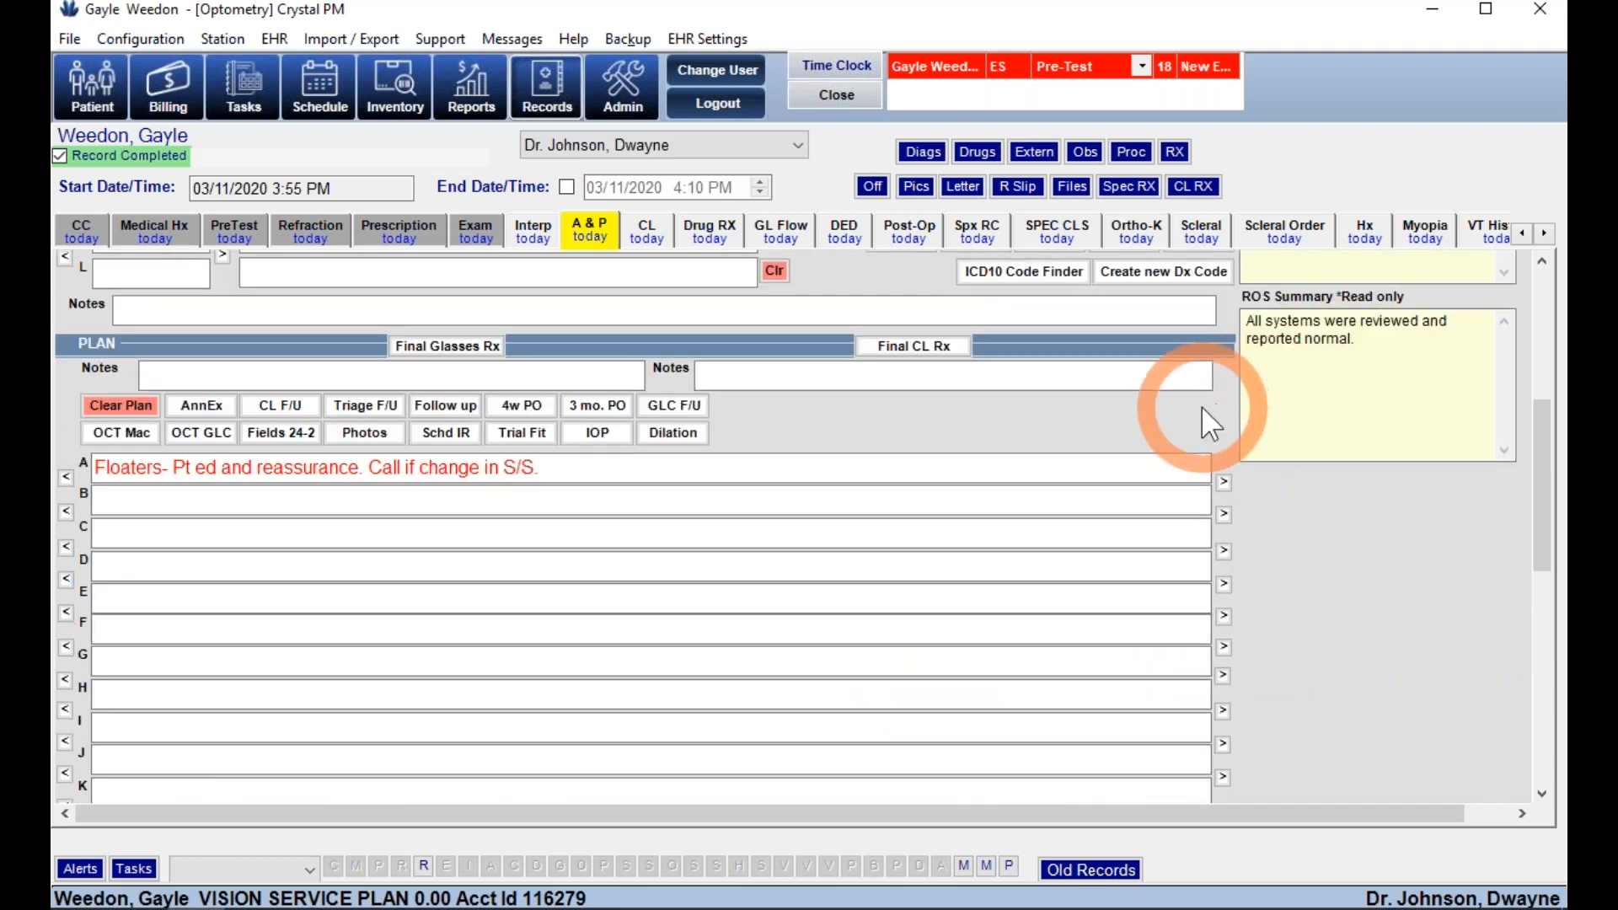
scroll(1201, 406, up, 2)
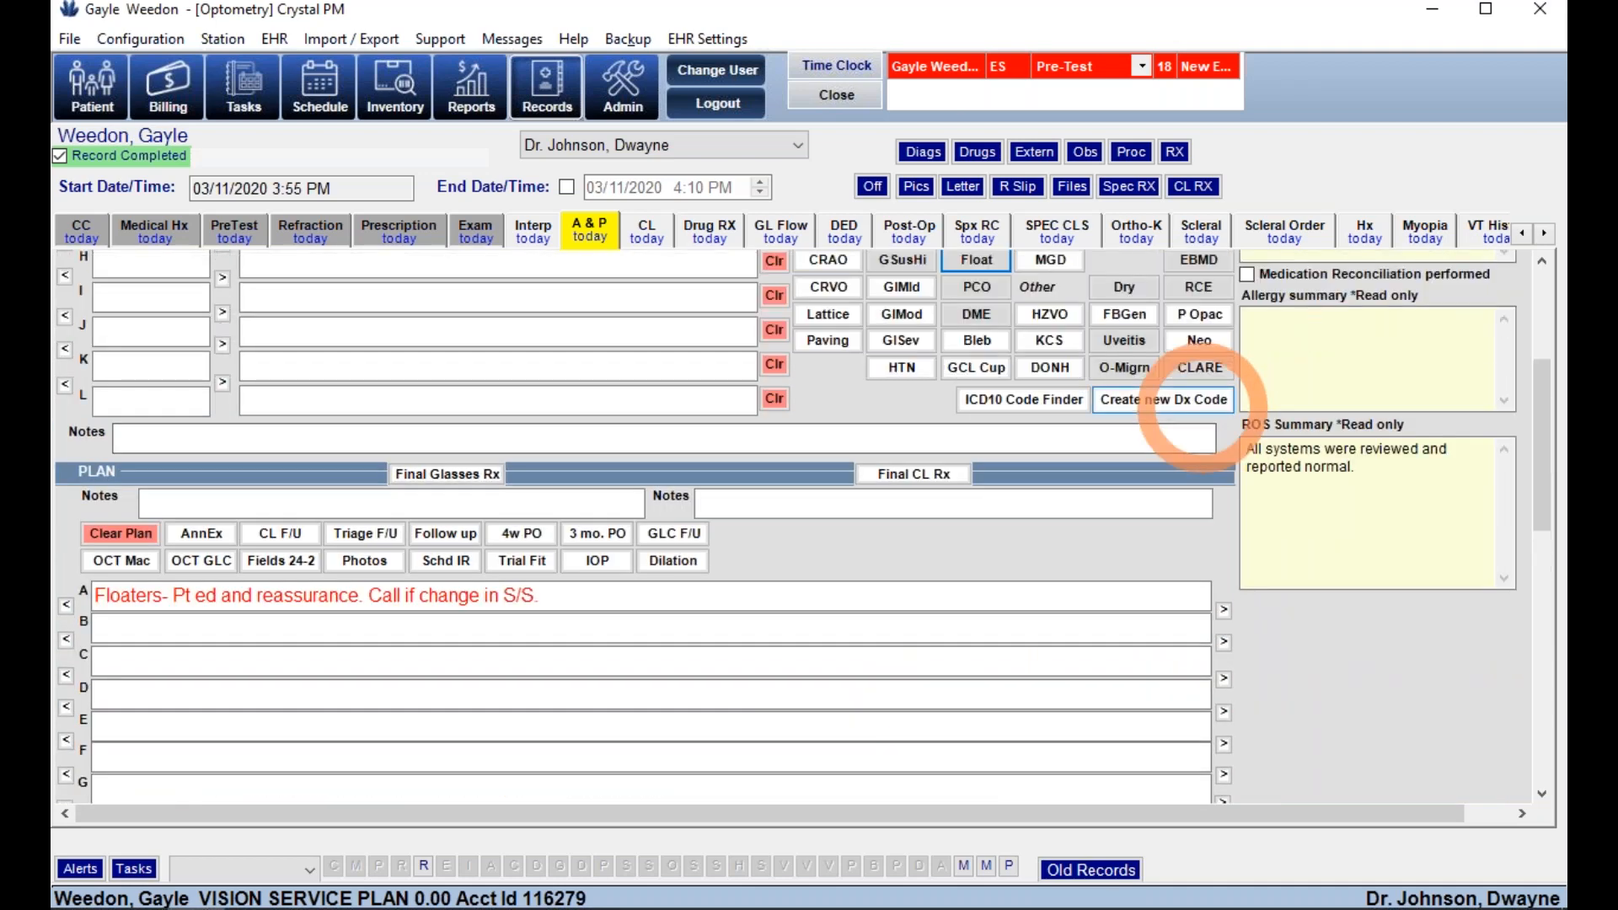
- Add the dry eye code to the plan and check its education and instruction links
click(1123, 287)
click(1170, 330)
click(369, 659)
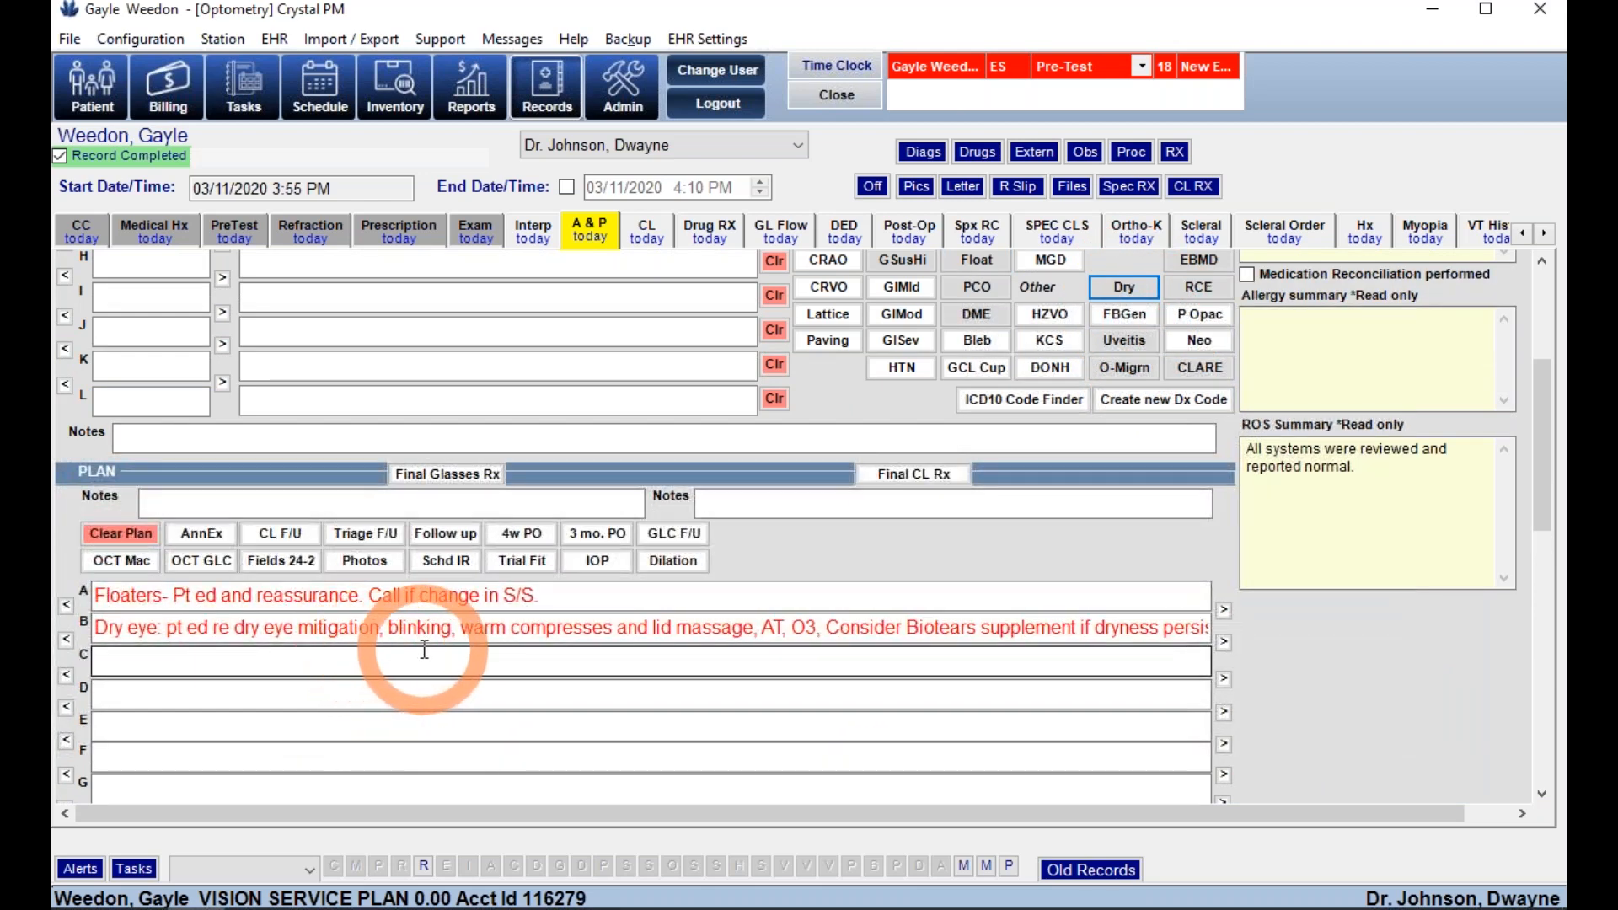
click(209, 632)
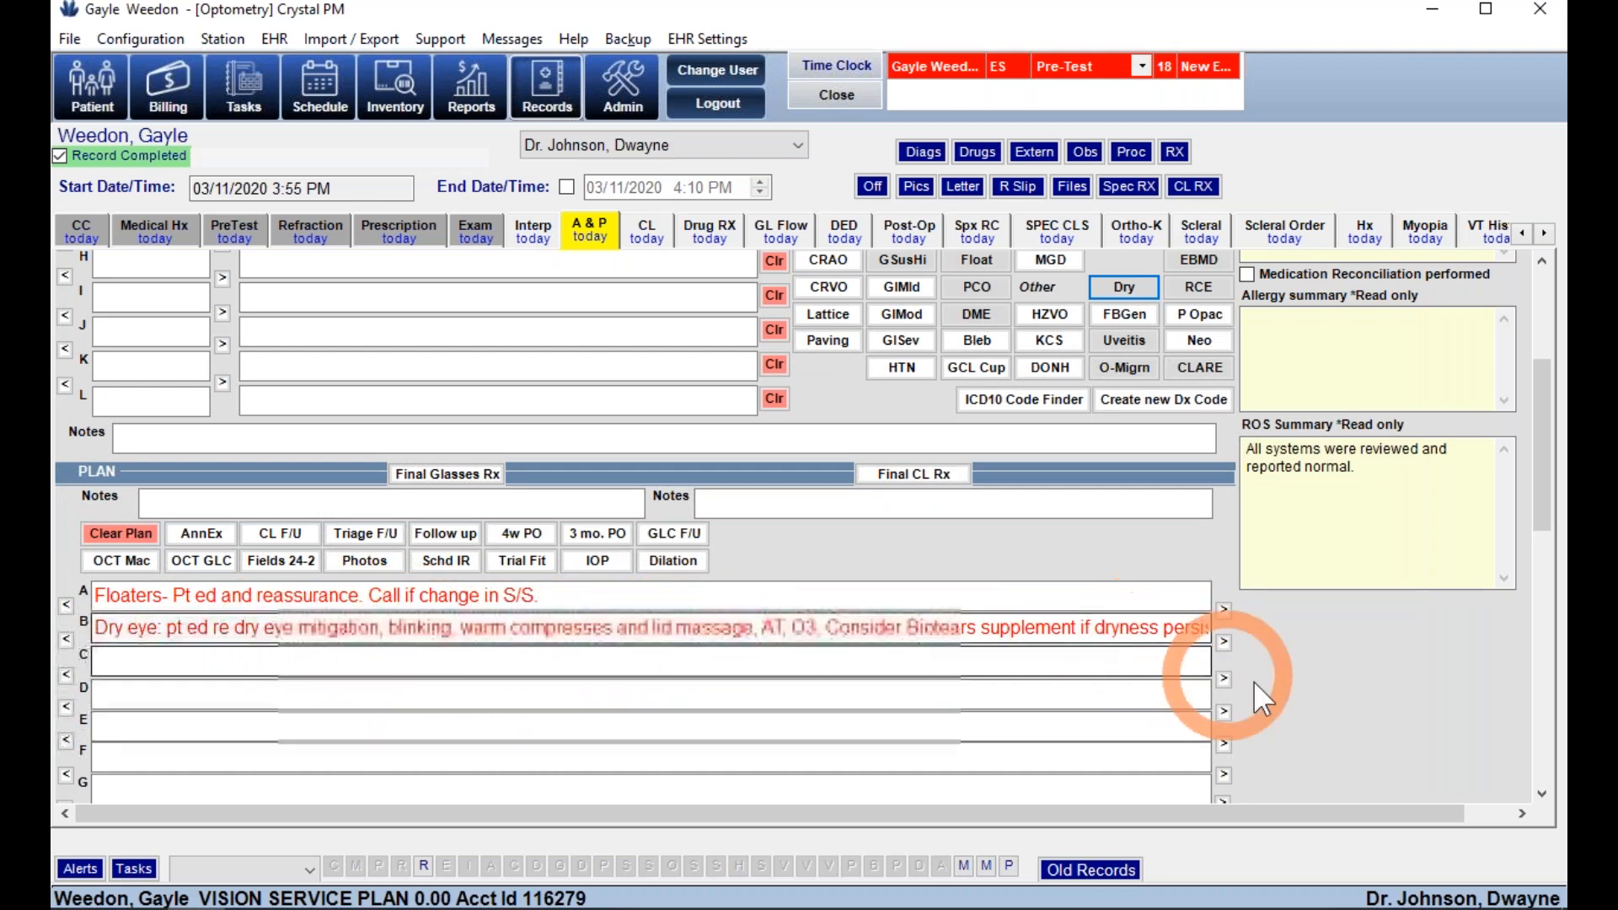
scroll(1297, 693, down, 1)
scroll(1297, 693, down, 5)
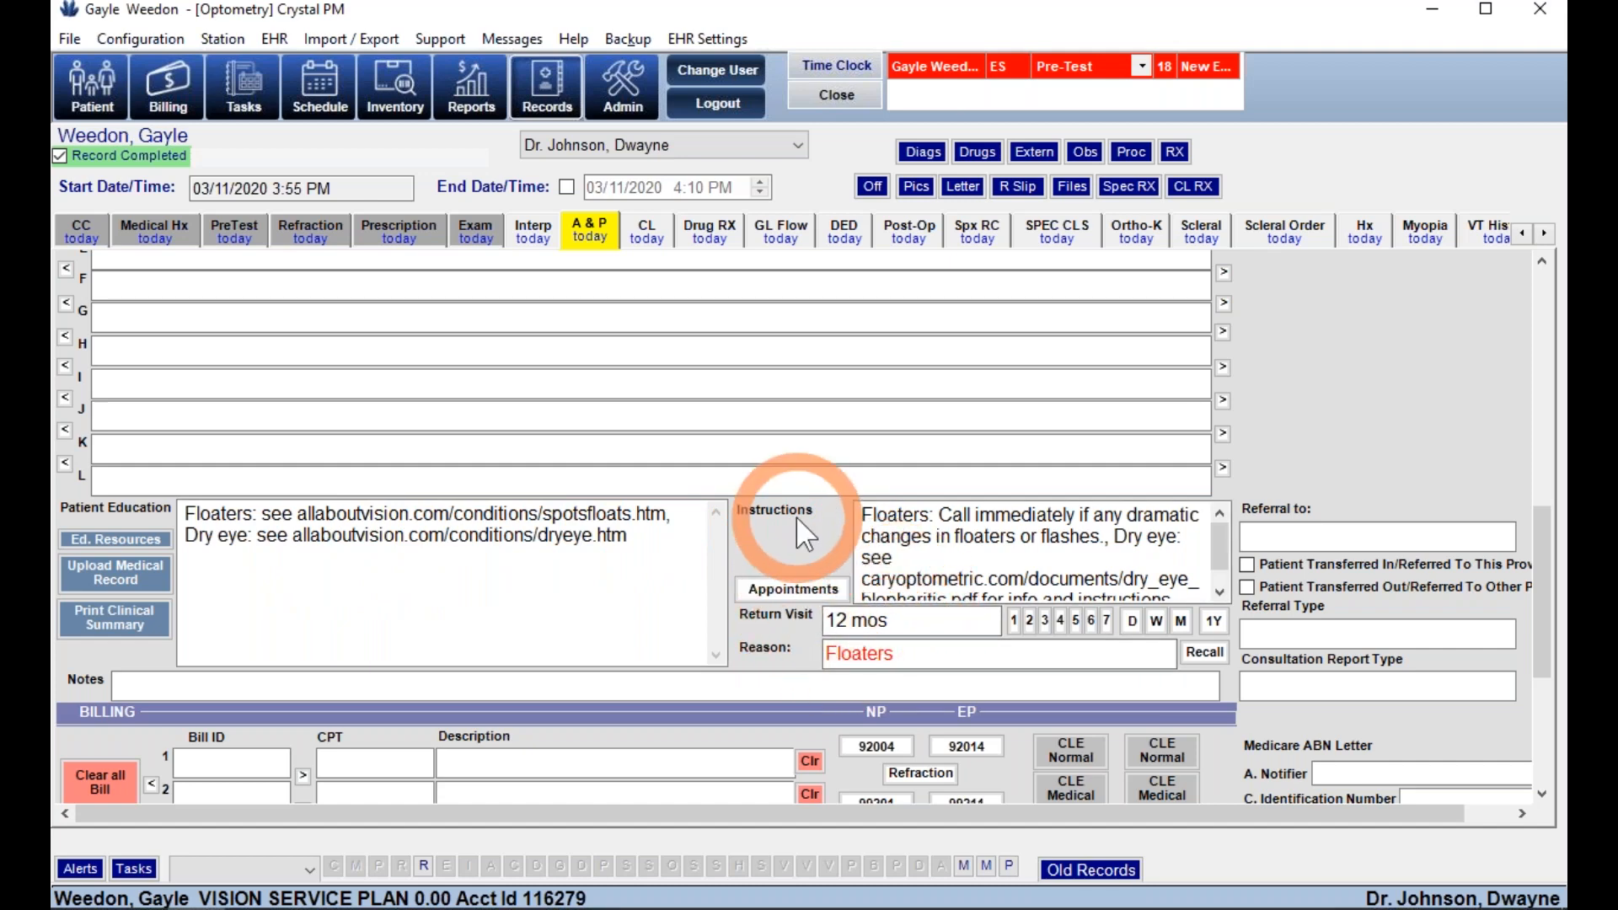
scroll(795, 516, up, 5)
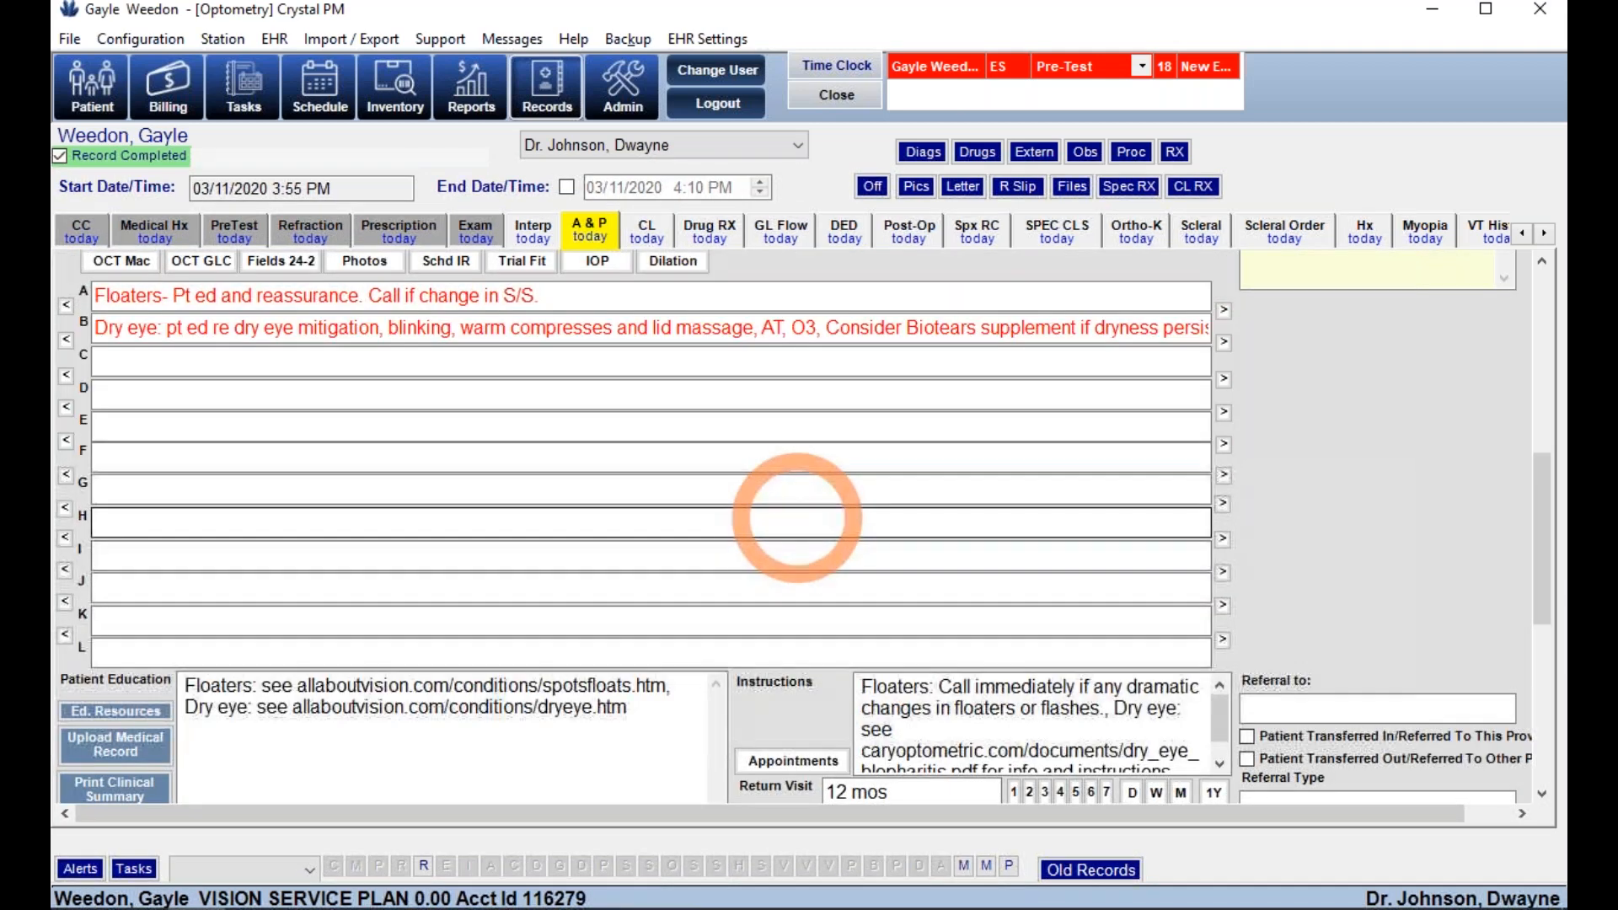
scroll(1273, 497, down, 5)
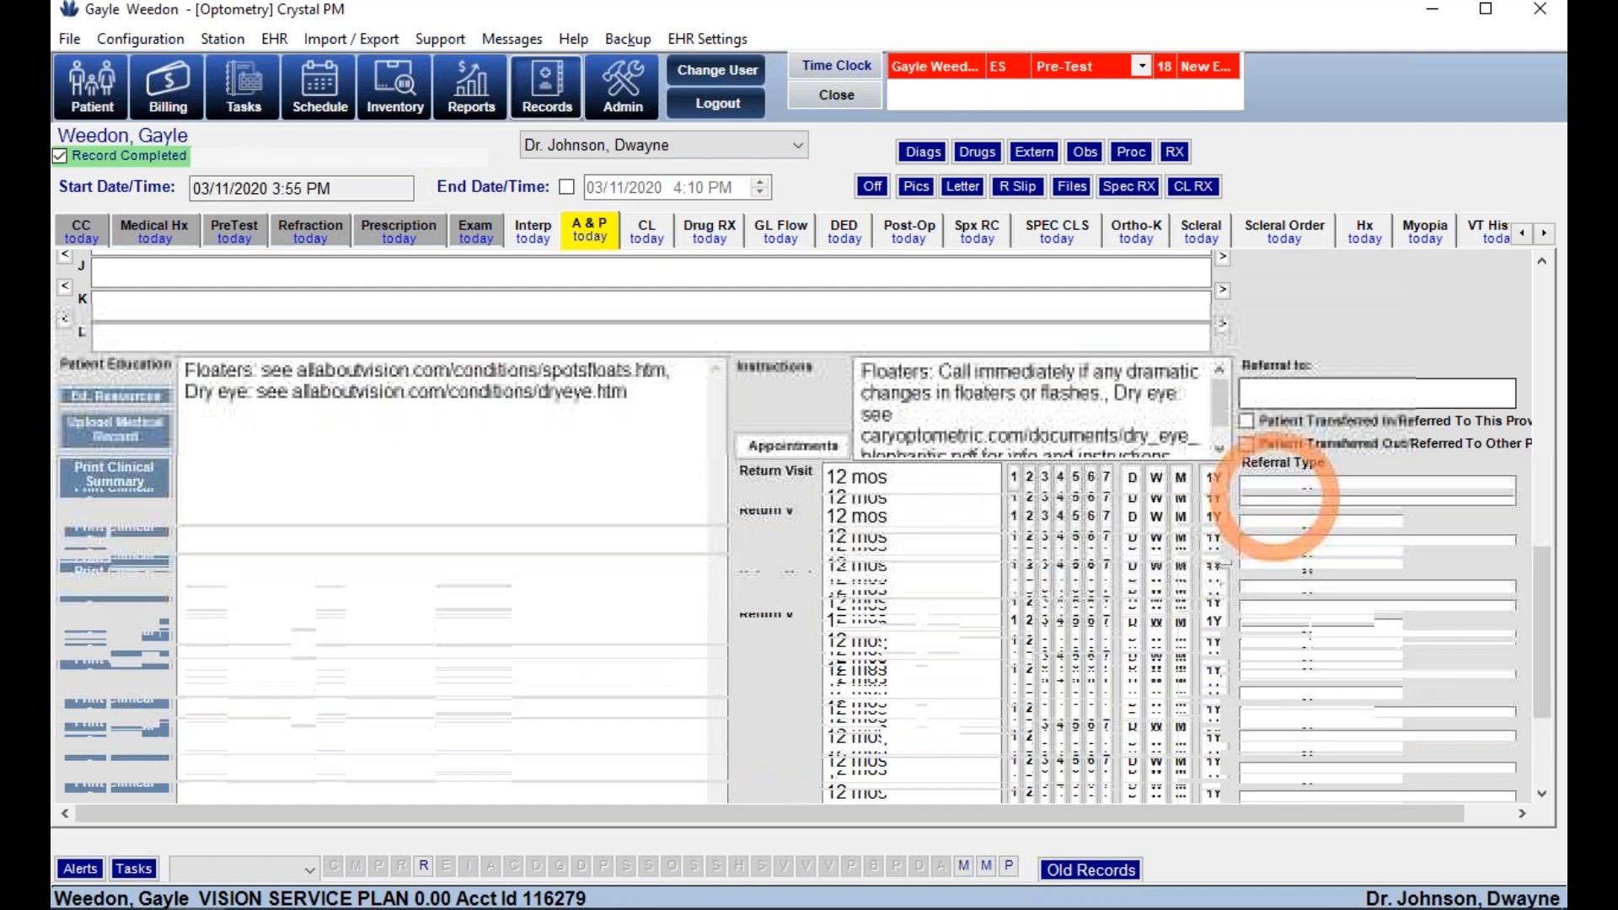
- Bill Comp. Exam 92004 and Refraction 92015, then go to the CL page
click(875, 604)
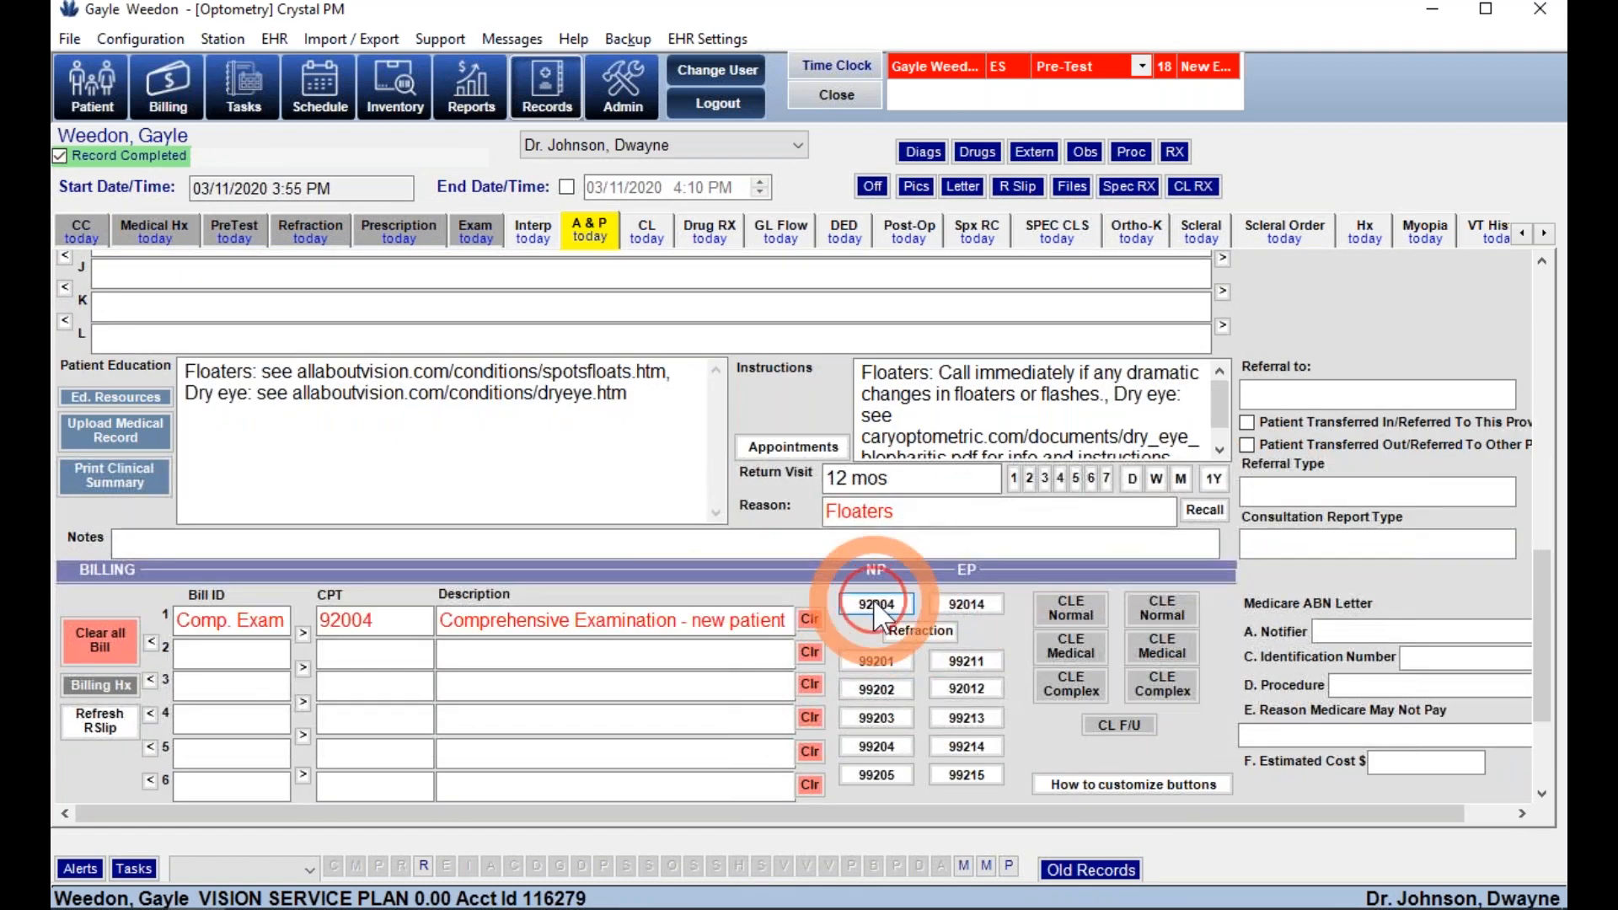
click(920, 632)
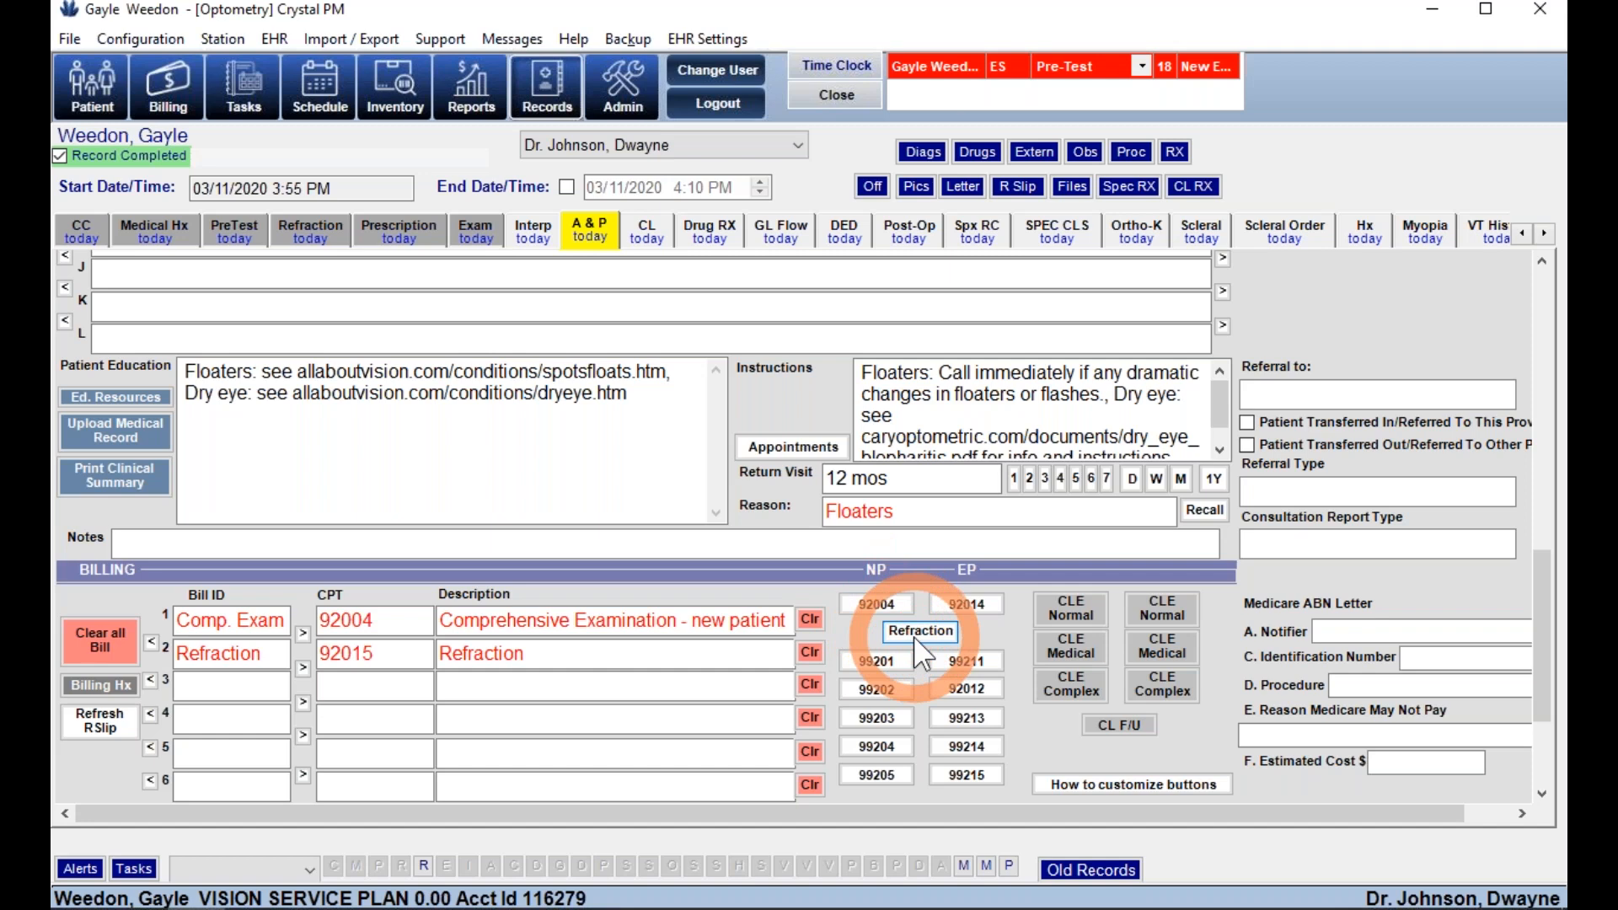
click(649, 238)
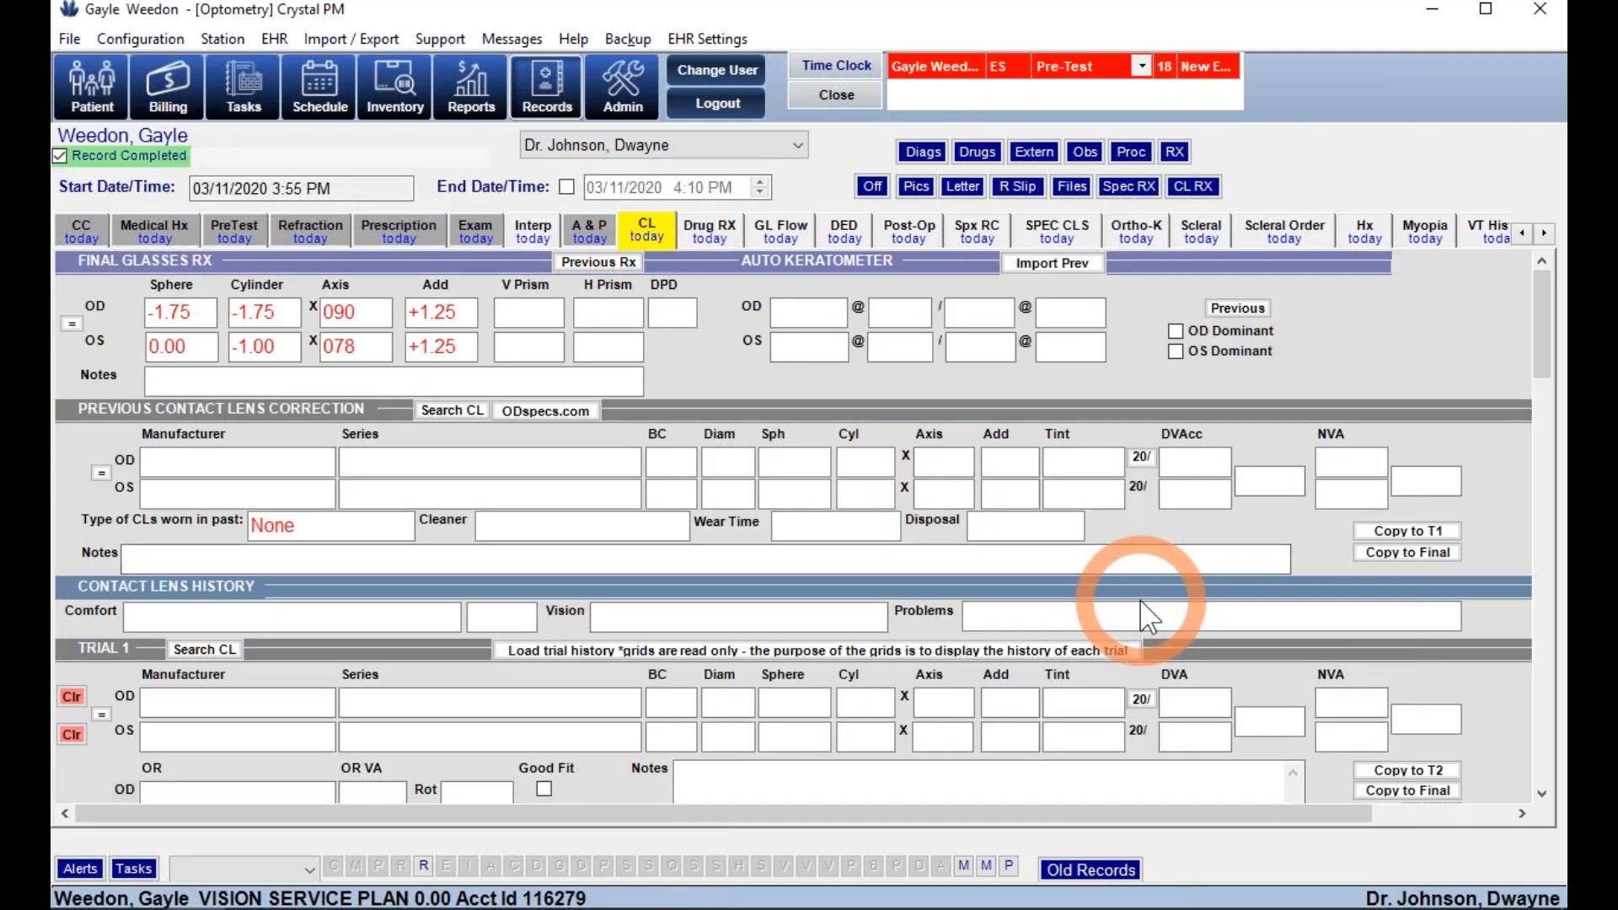
- Pass through the drug prescription page and open the GL Flow glaucoma evaluation
scroll(1144, 594, down, 1)
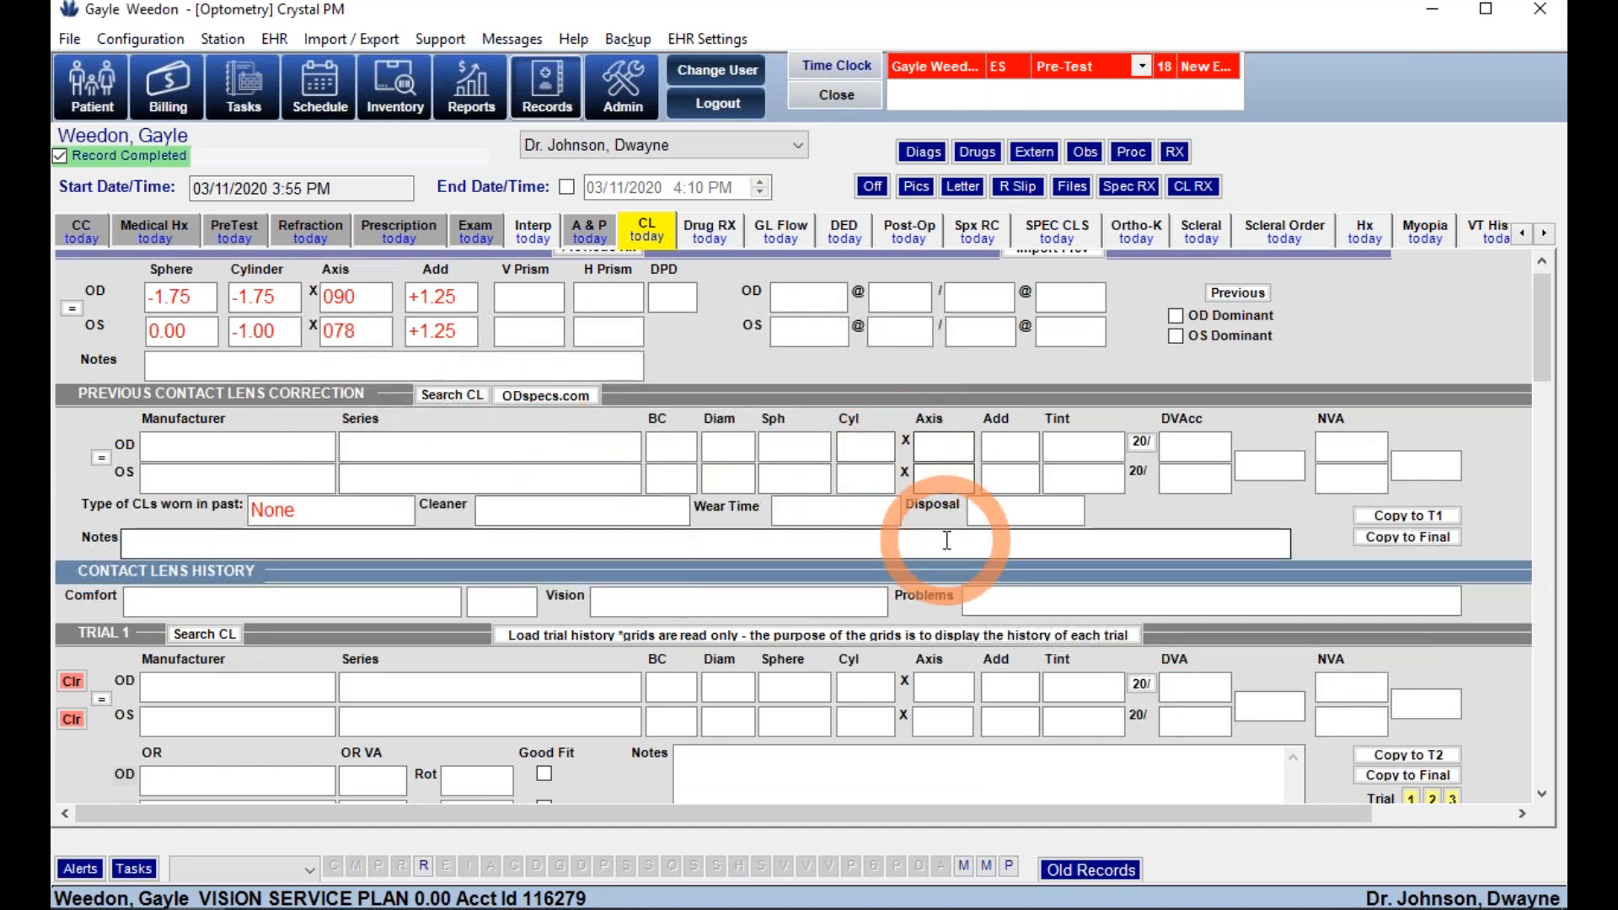
scroll(958, 397, down, 5)
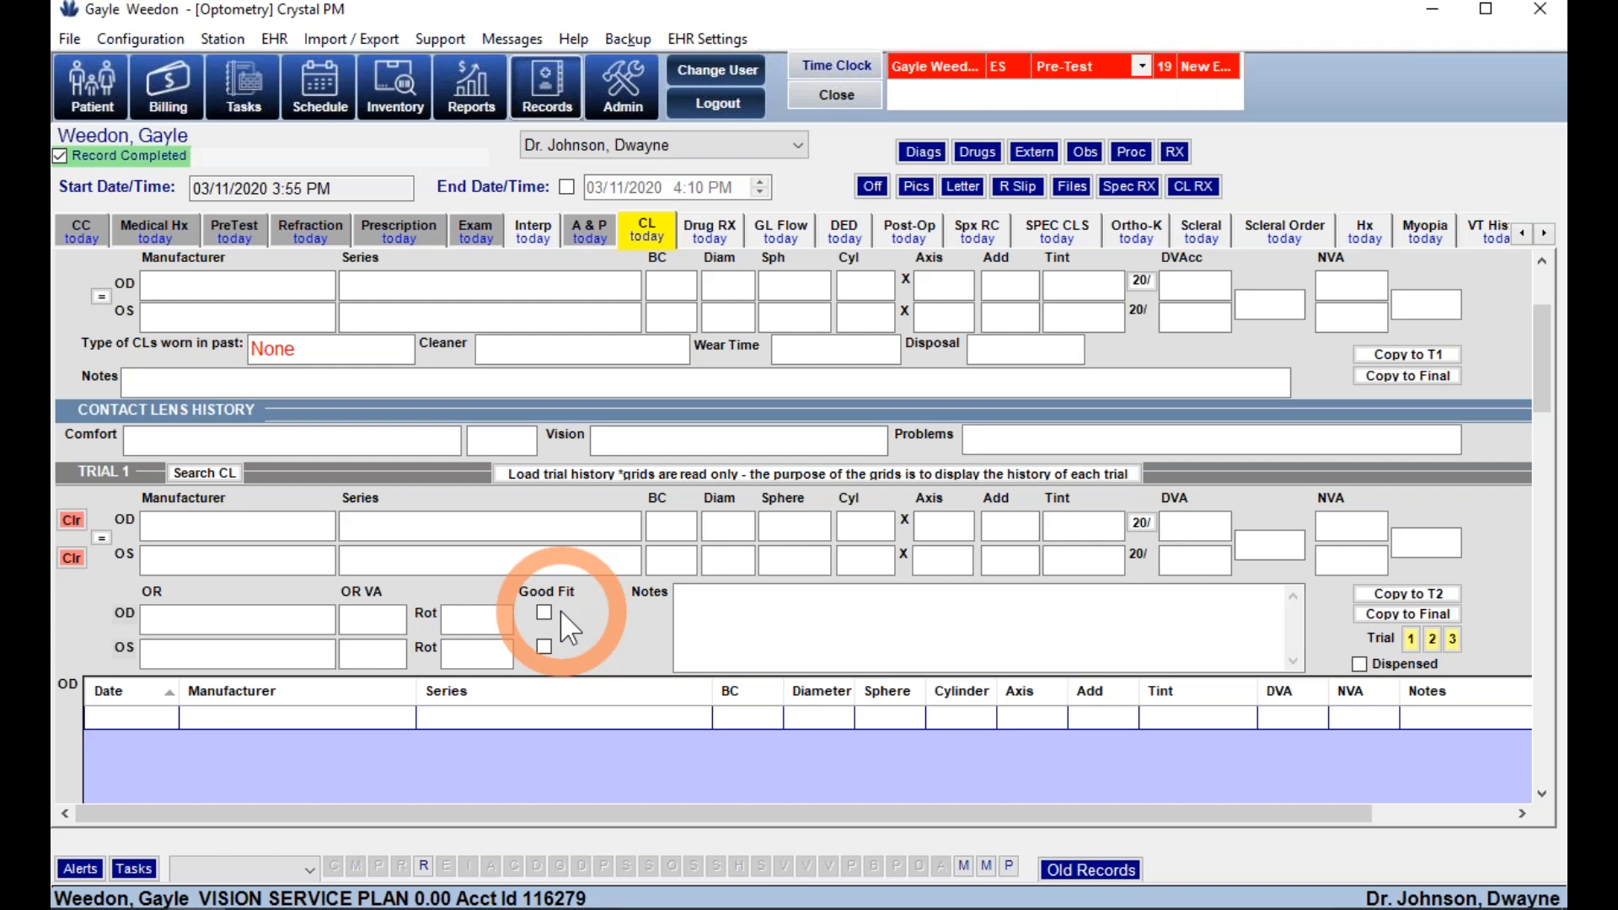
click(705, 230)
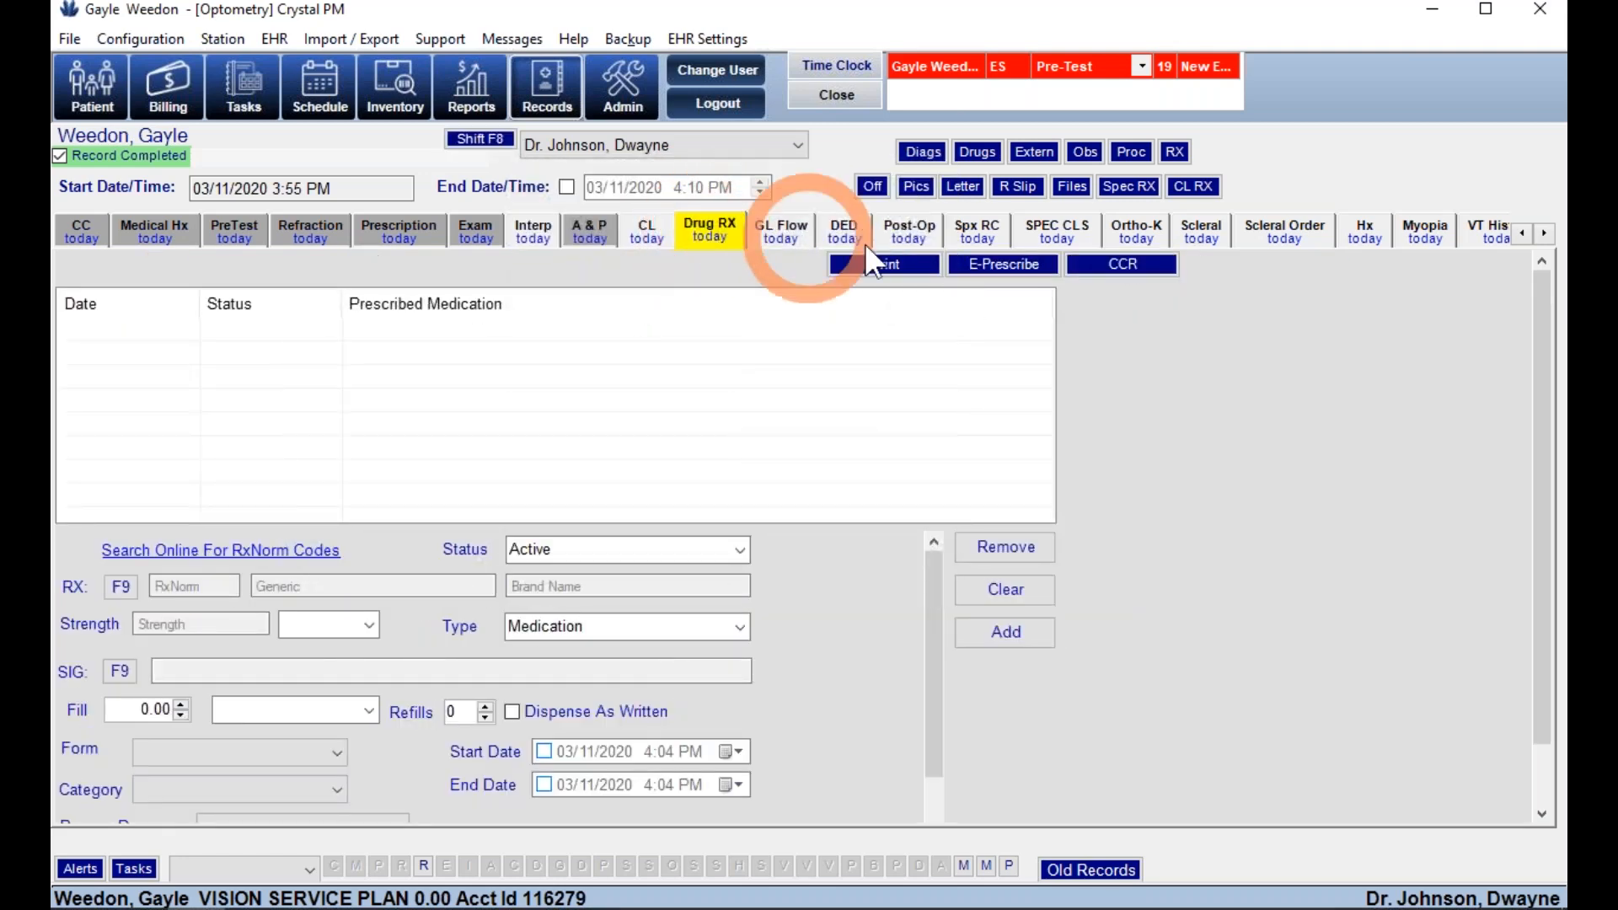
click(981, 264)
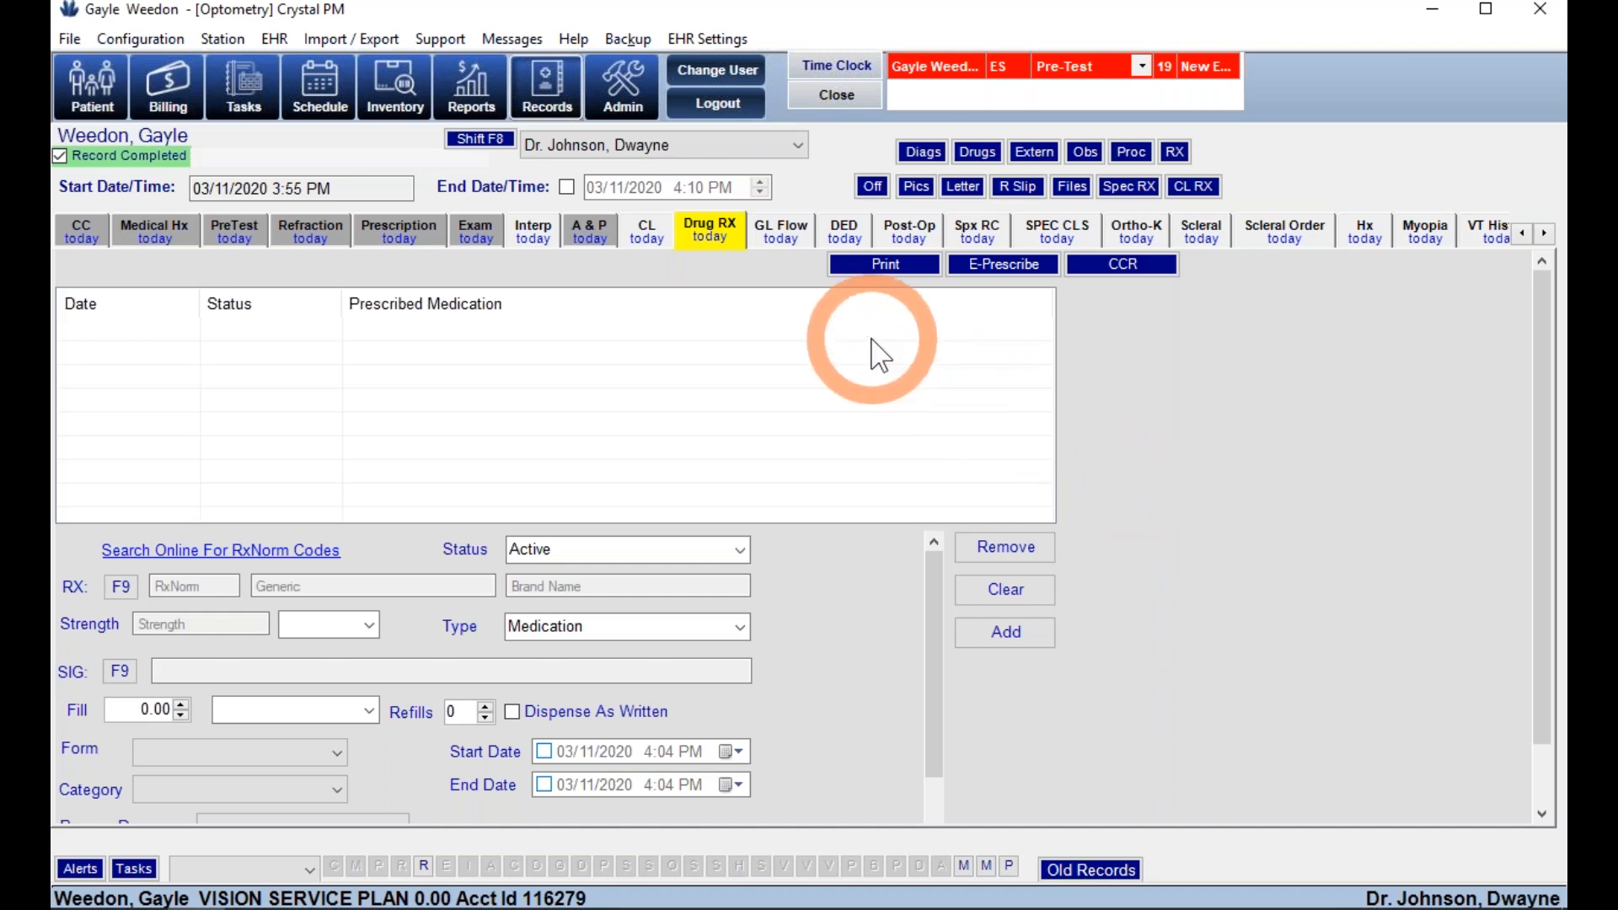
click(770, 243)
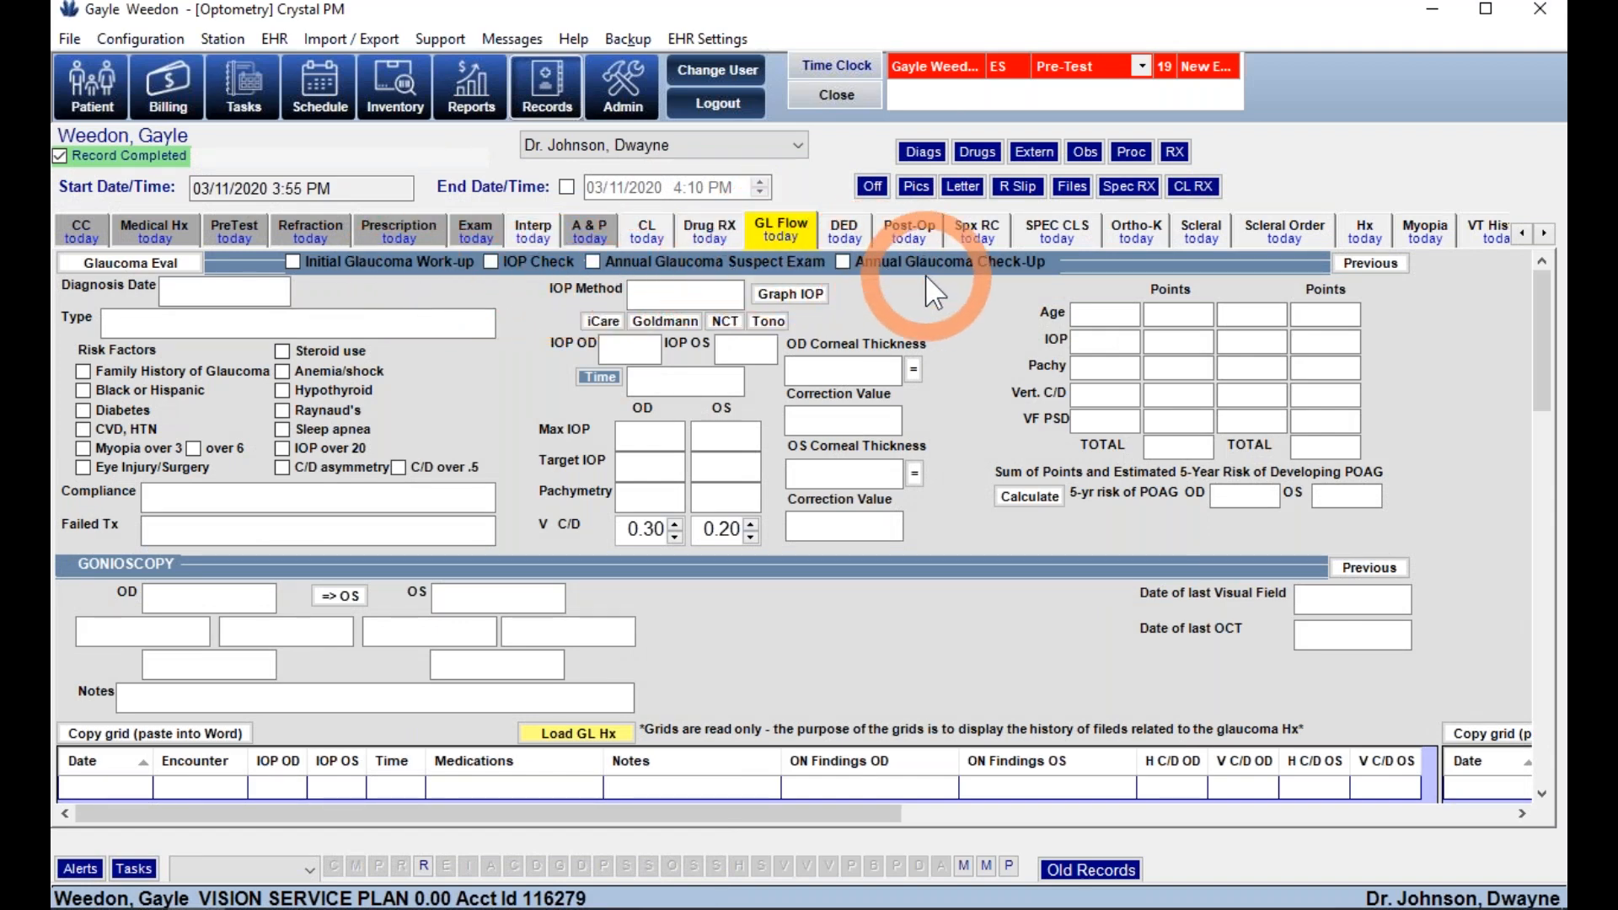
- Pick OD risk ranges: age 65-74, IOP 24-25, pachy 576-600, C/D 0.4-<0.5, PSD 1.8-1.9
click(650, 433)
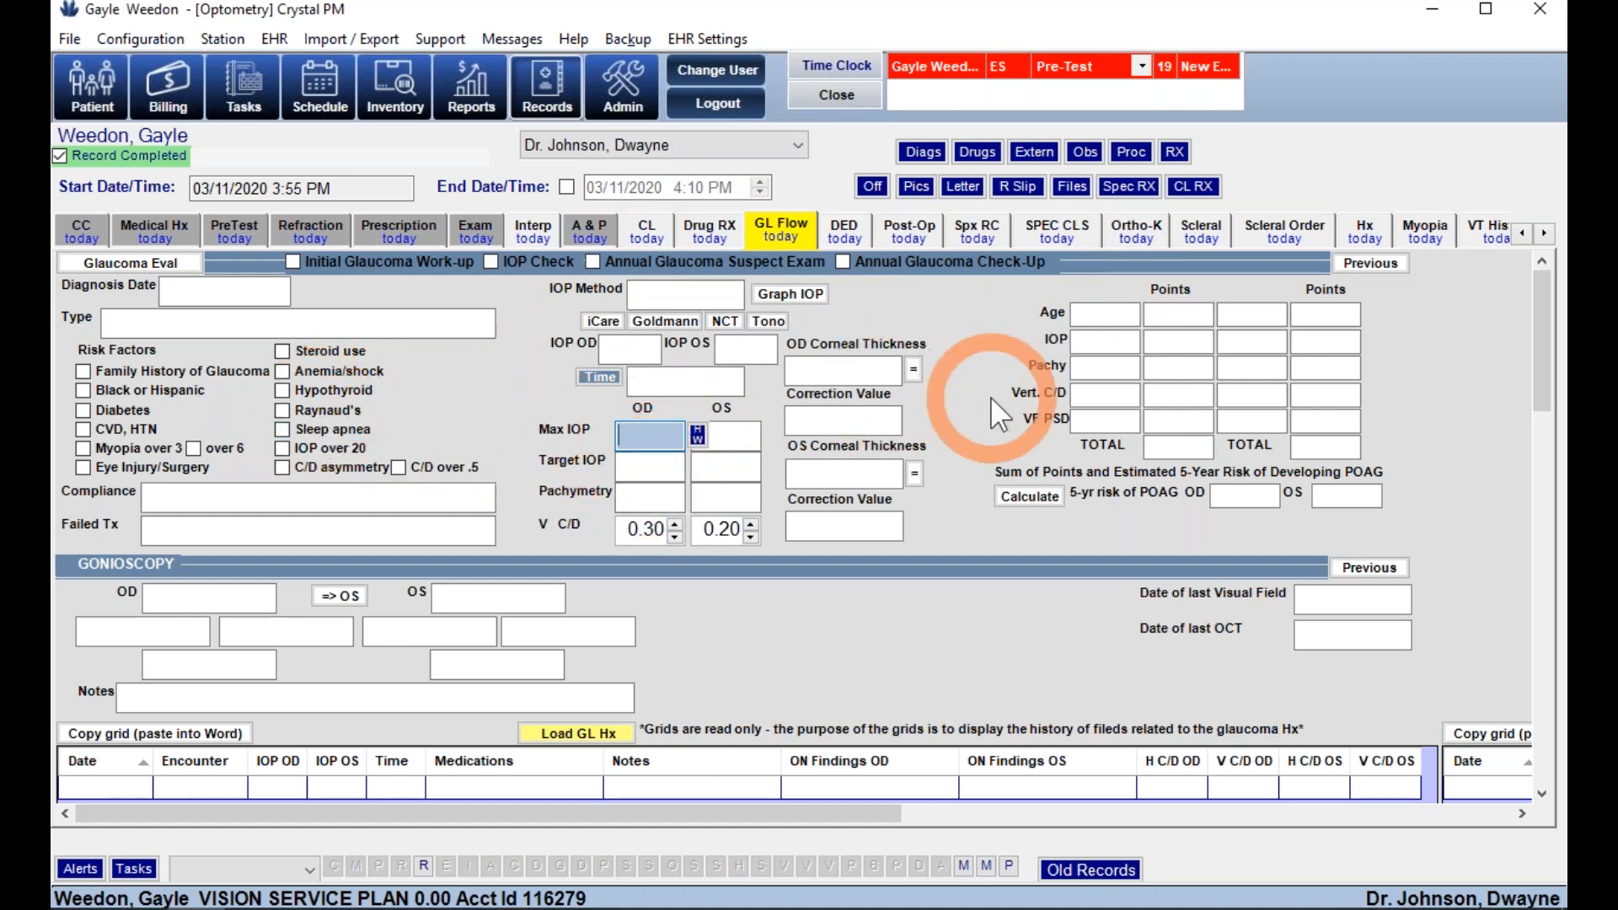
click(1100, 317)
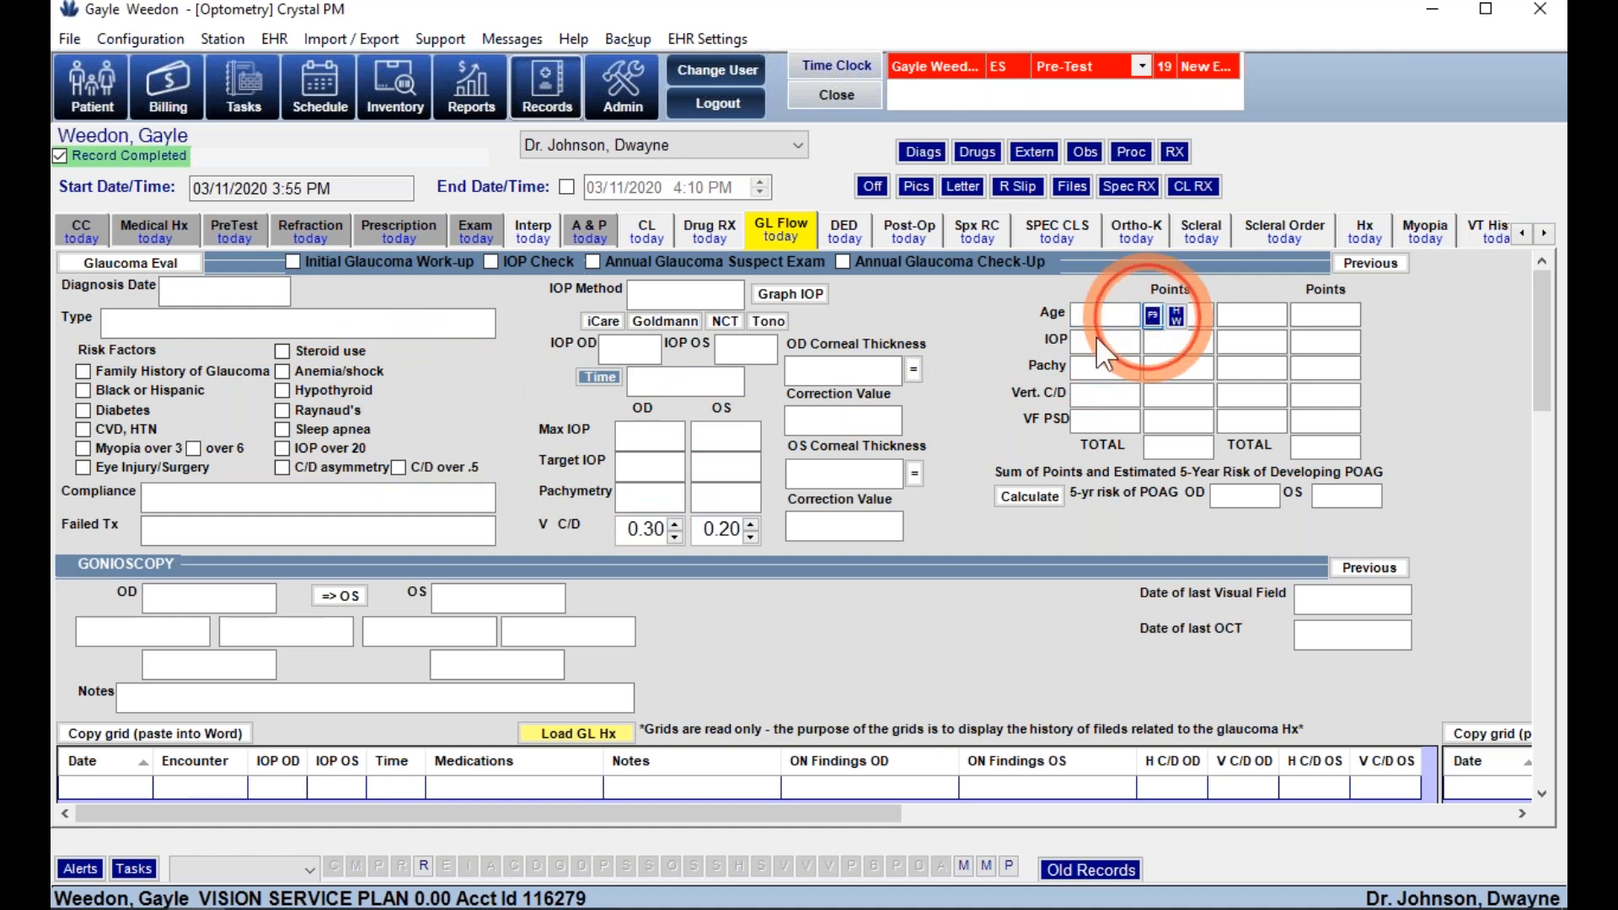
key(F9)
click(1113, 447)
click(1152, 343)
click(1147, 444)
click(1152, 369)
click(1125, 444)
click(1152, 395)
click(1125, 473)
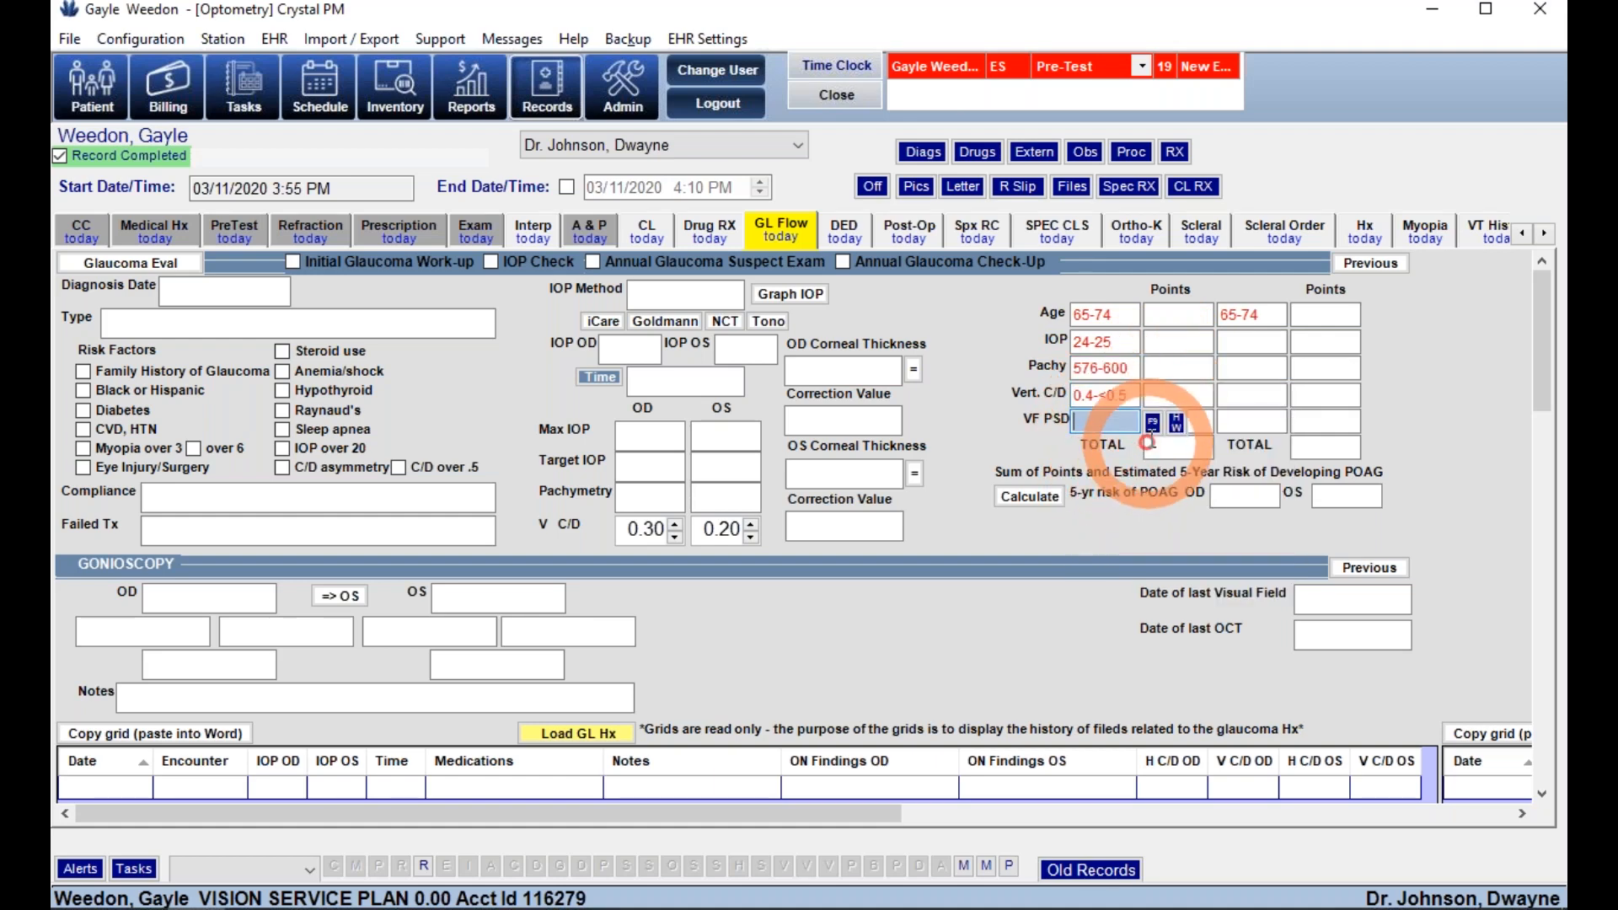
click(1152, 421)
click(1116, 506)
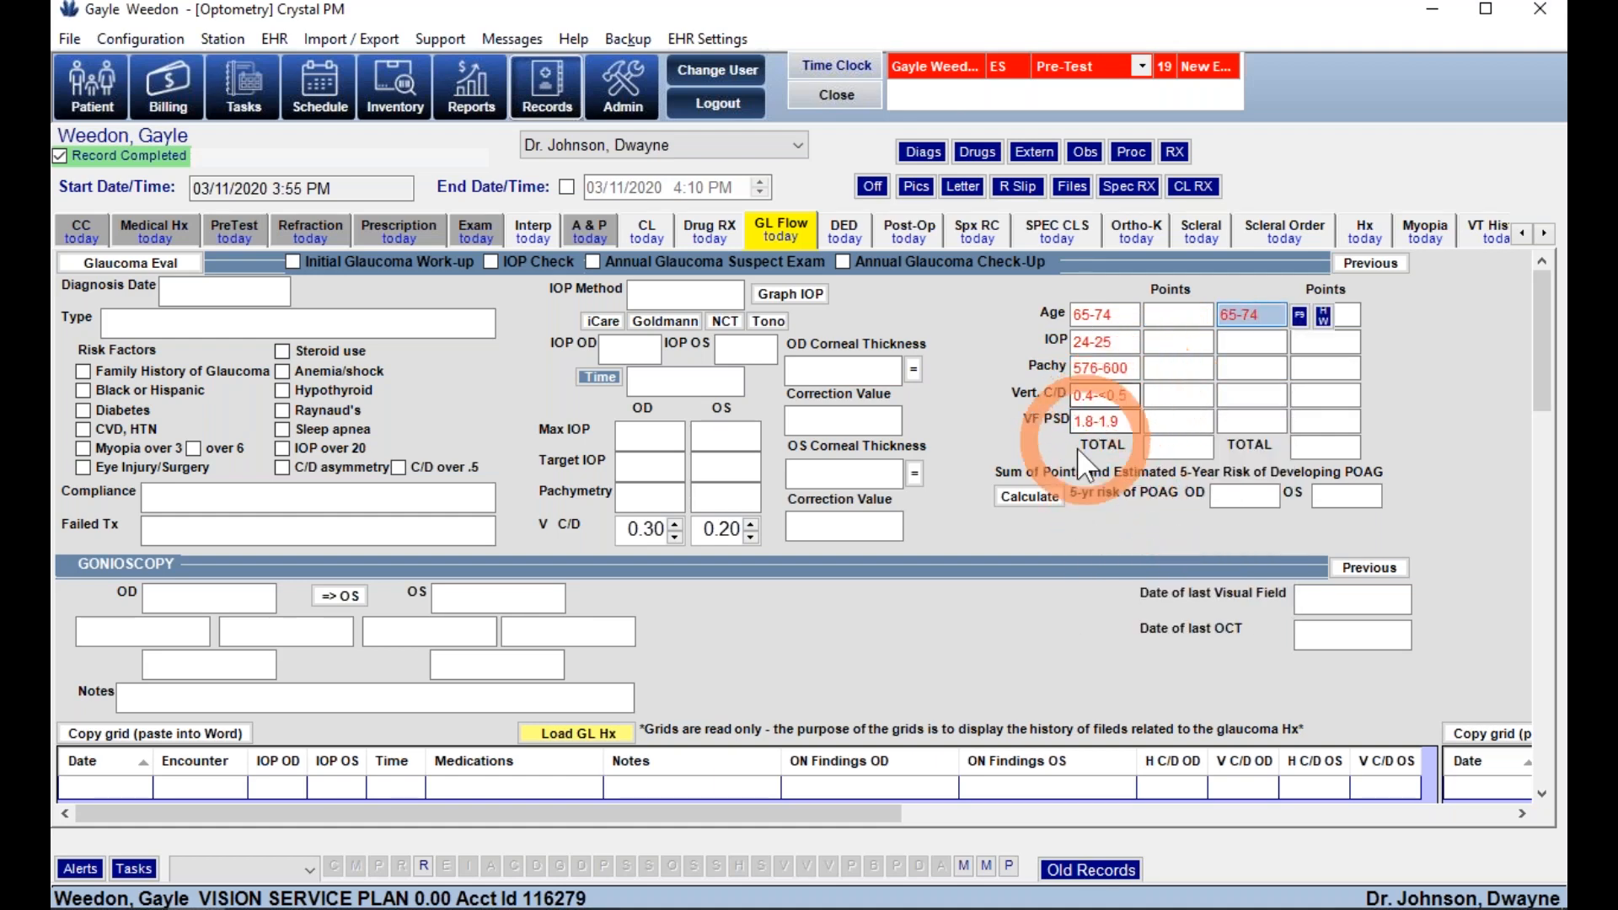
- Calculate the 9-point score and 15% five-year POAG risk, then load the glaucoma history
click(1030, 497)
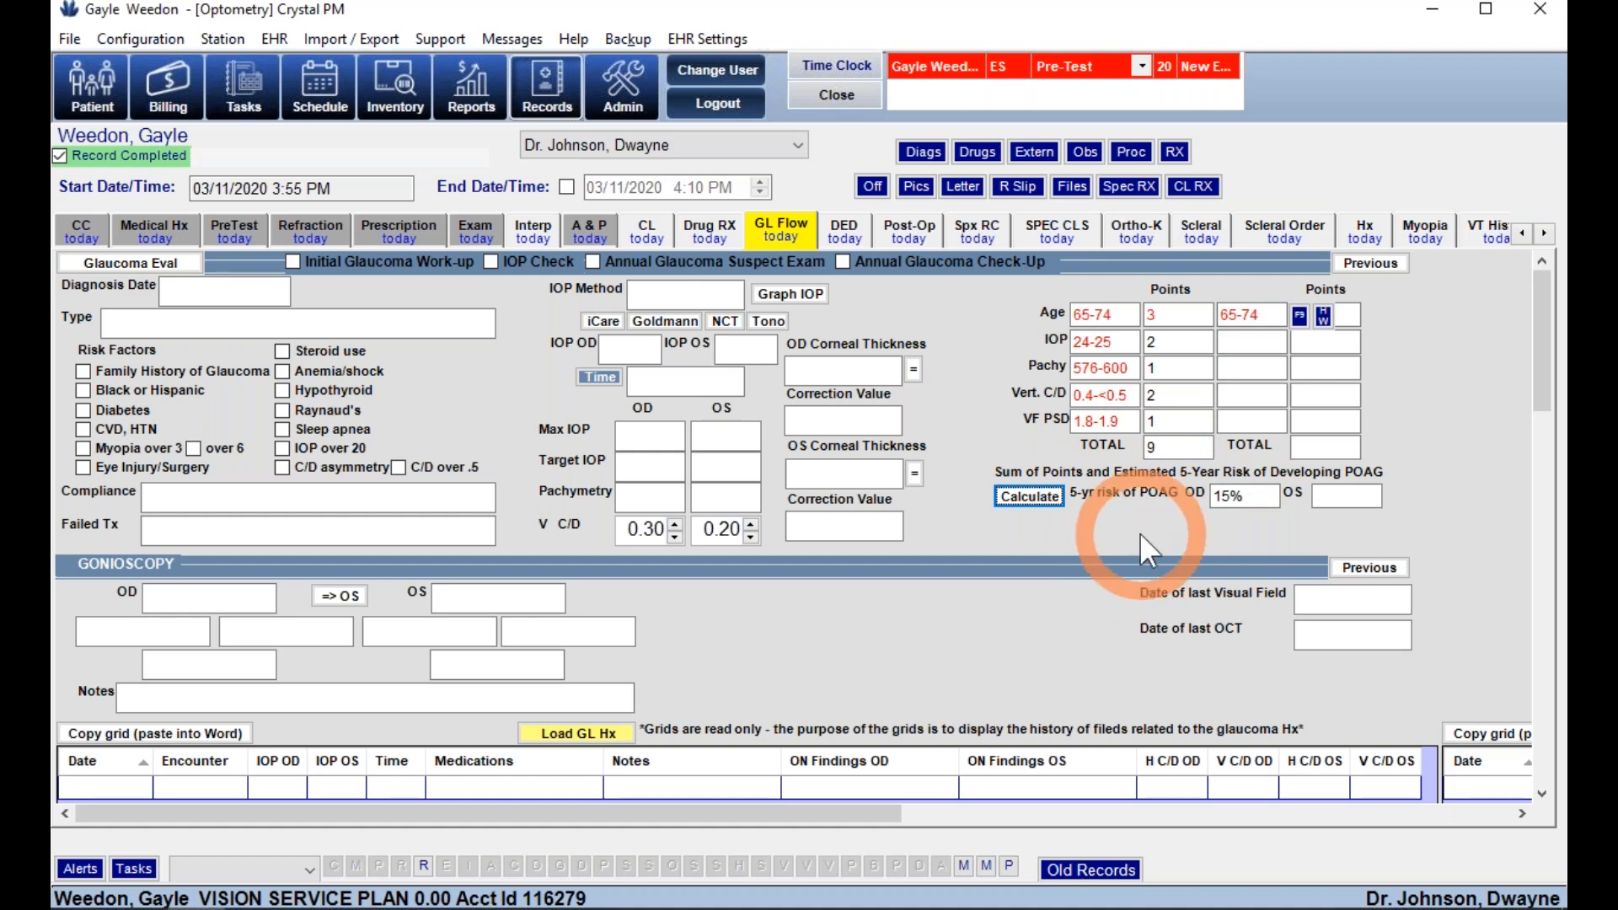
scroll(1139, 532, down, 3)
click(586, 592)
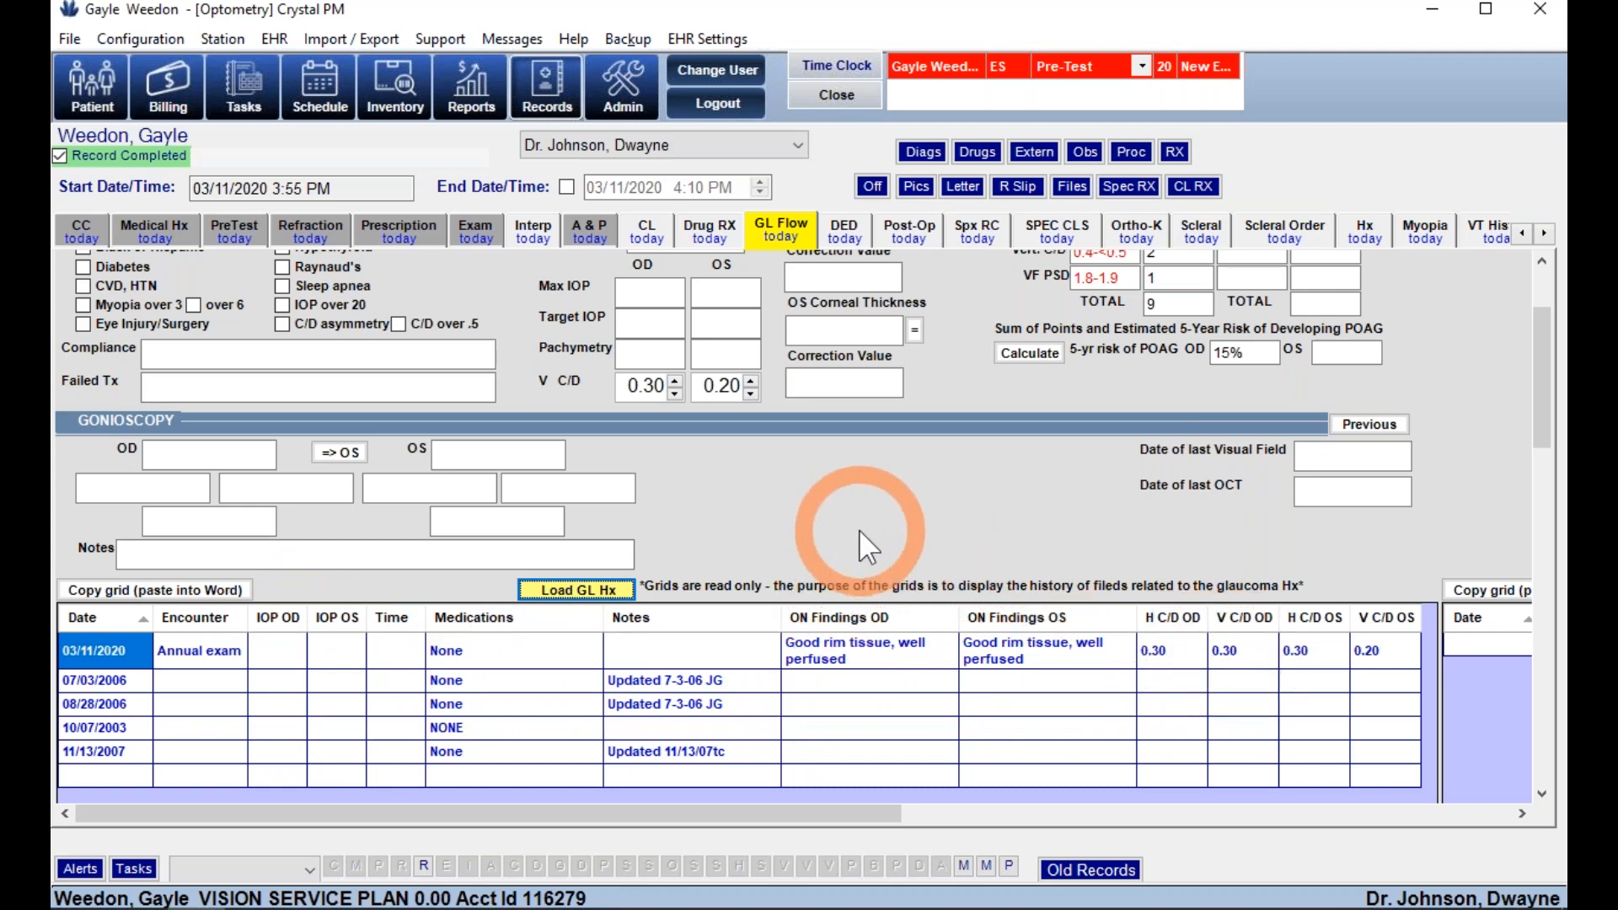
scroll(858, 529, up, 1)
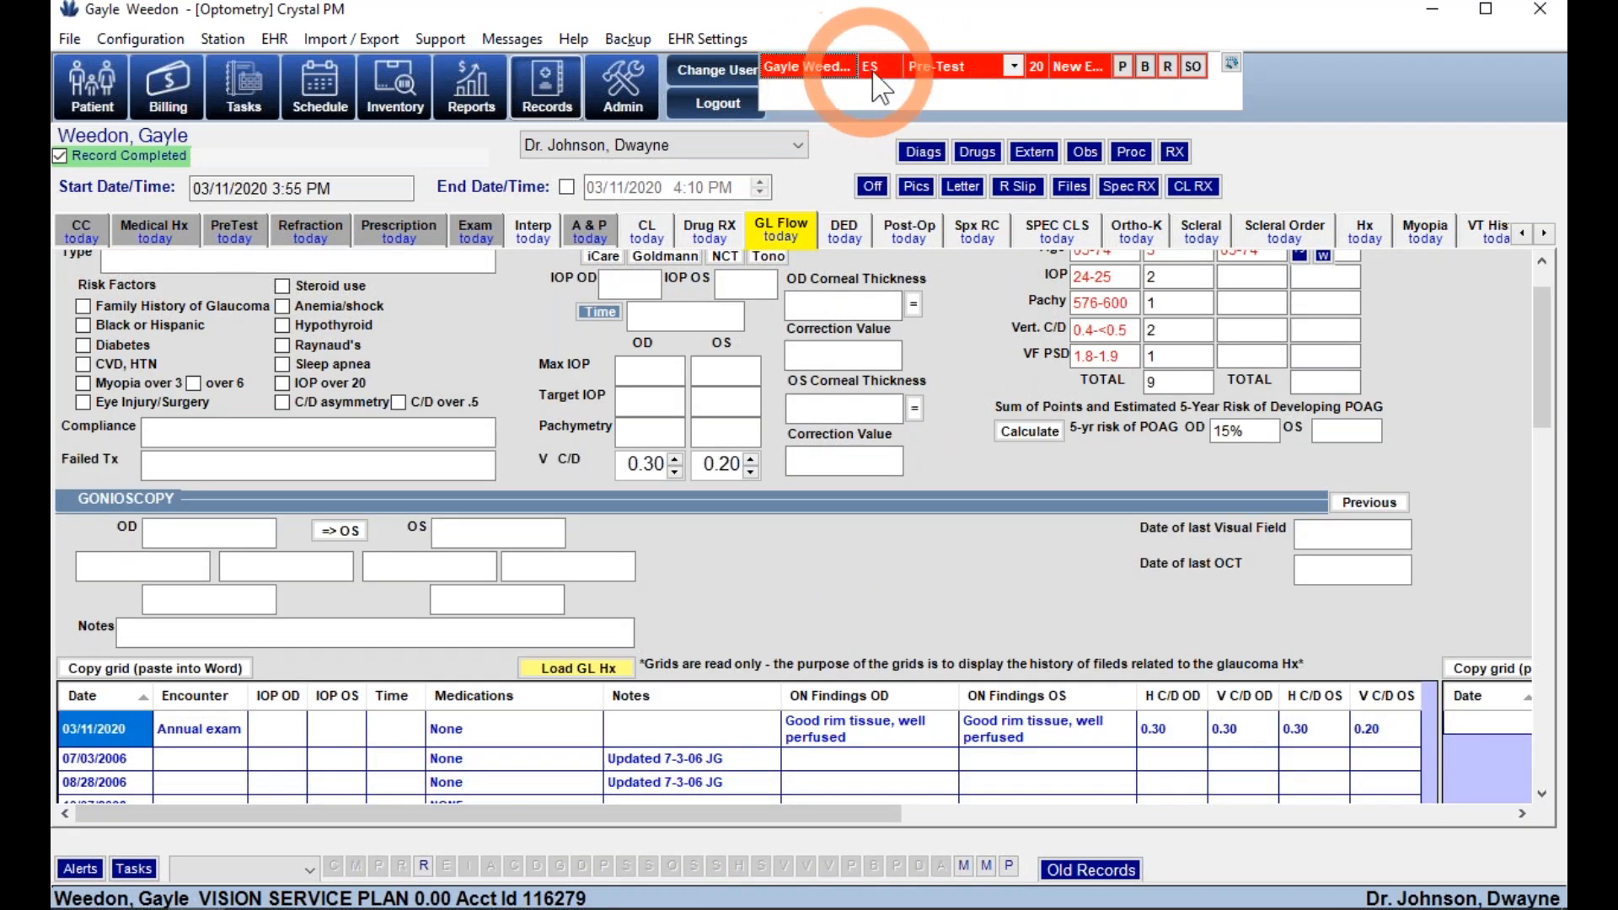
- Move the patient to Exam Rm1 and bring up the DED dry eye page with its SPEED questionnaire
click(1016, 68)
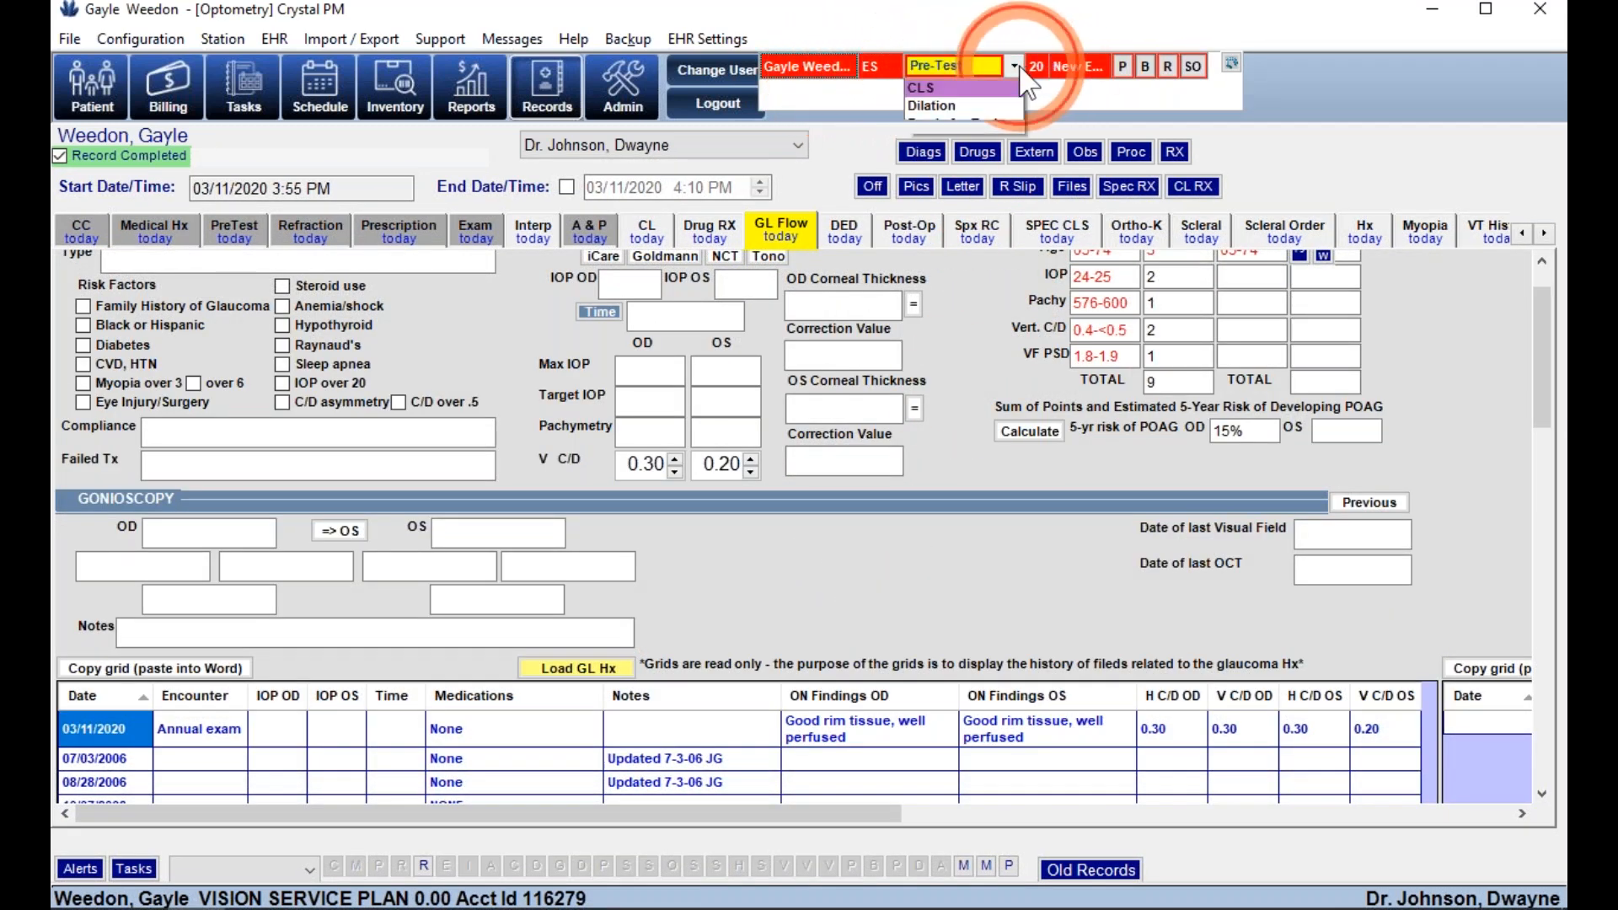
click(978, 125)
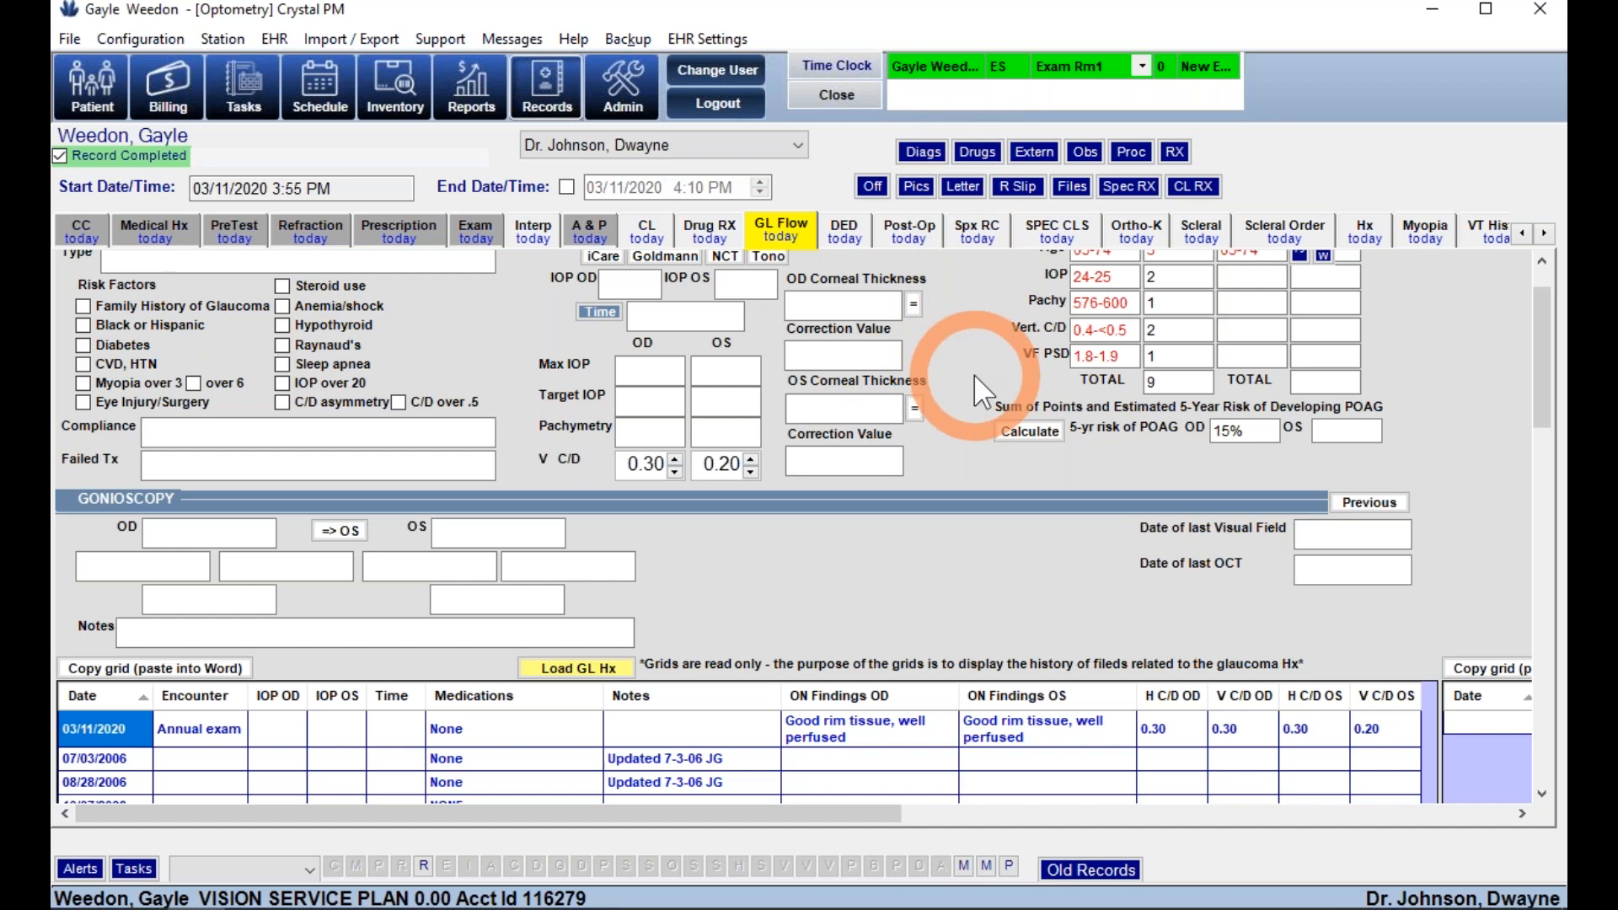
click(836, 236)
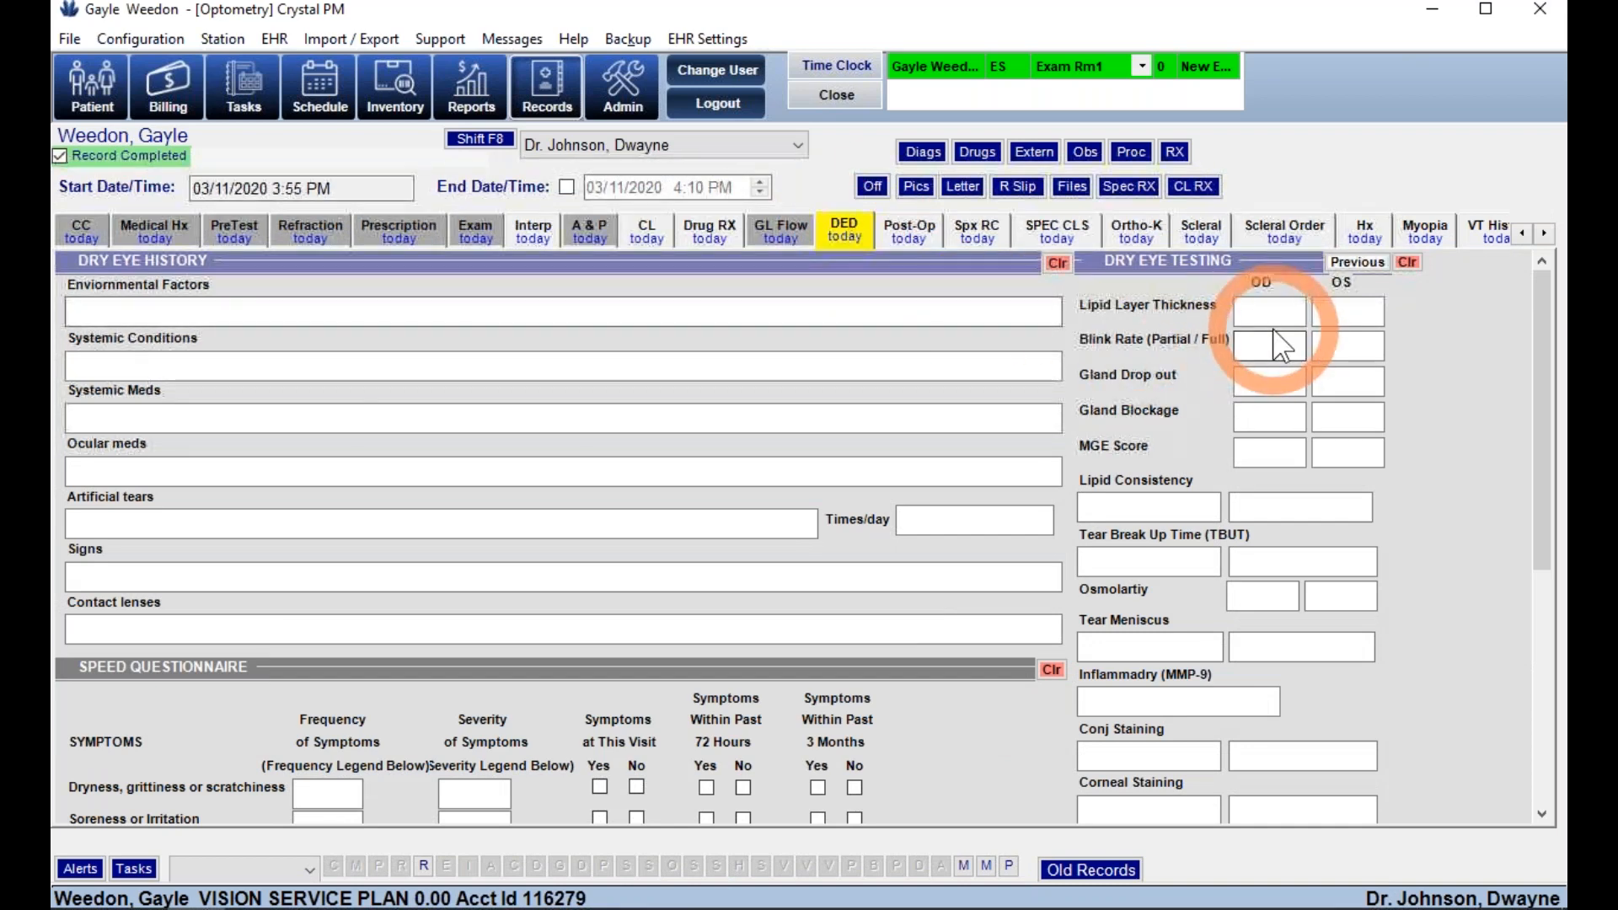
scroll(523, 576, down, 5)
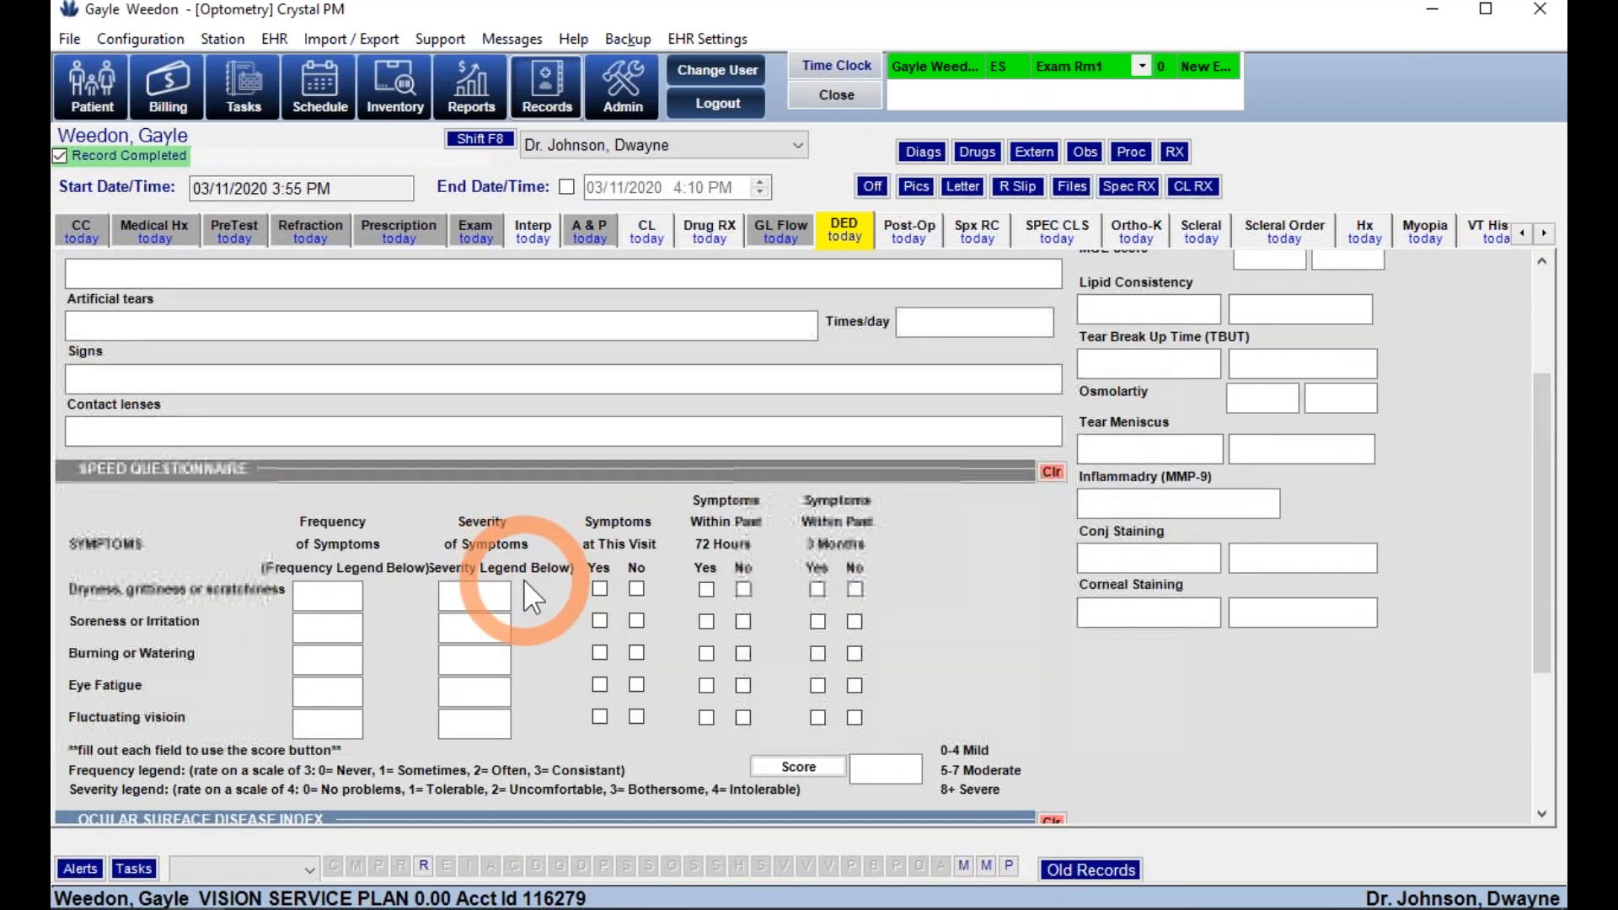
- On the Post-Op page set Procedure OD to Lasik OU, then go to the Ortho-K page
click(902, 236)
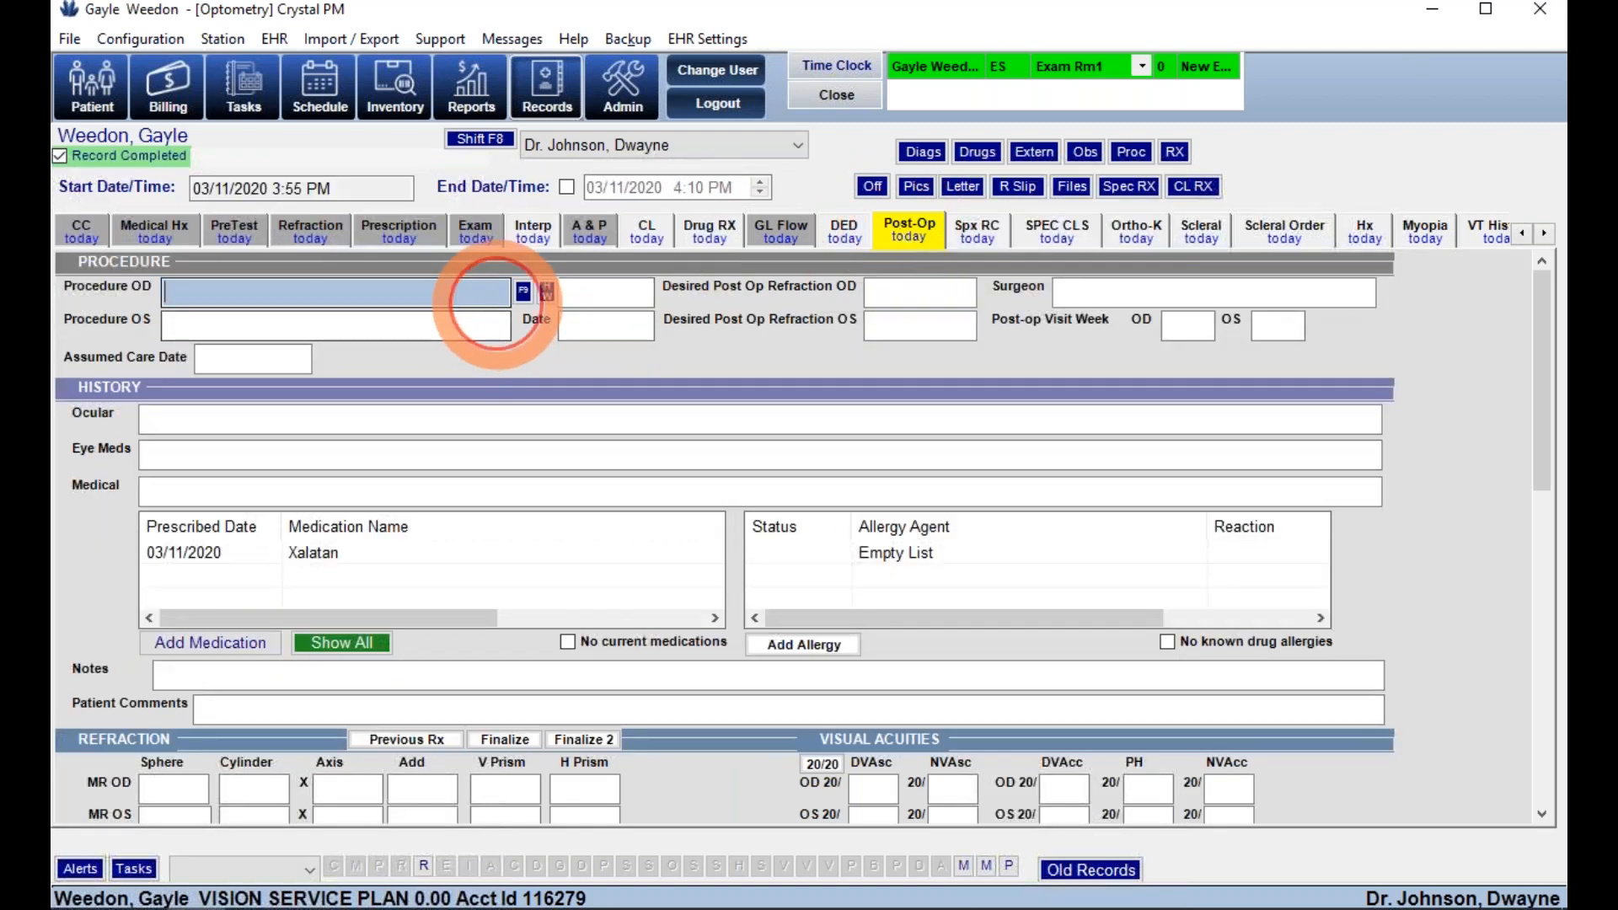
click(524, 293)
click(216, 352)
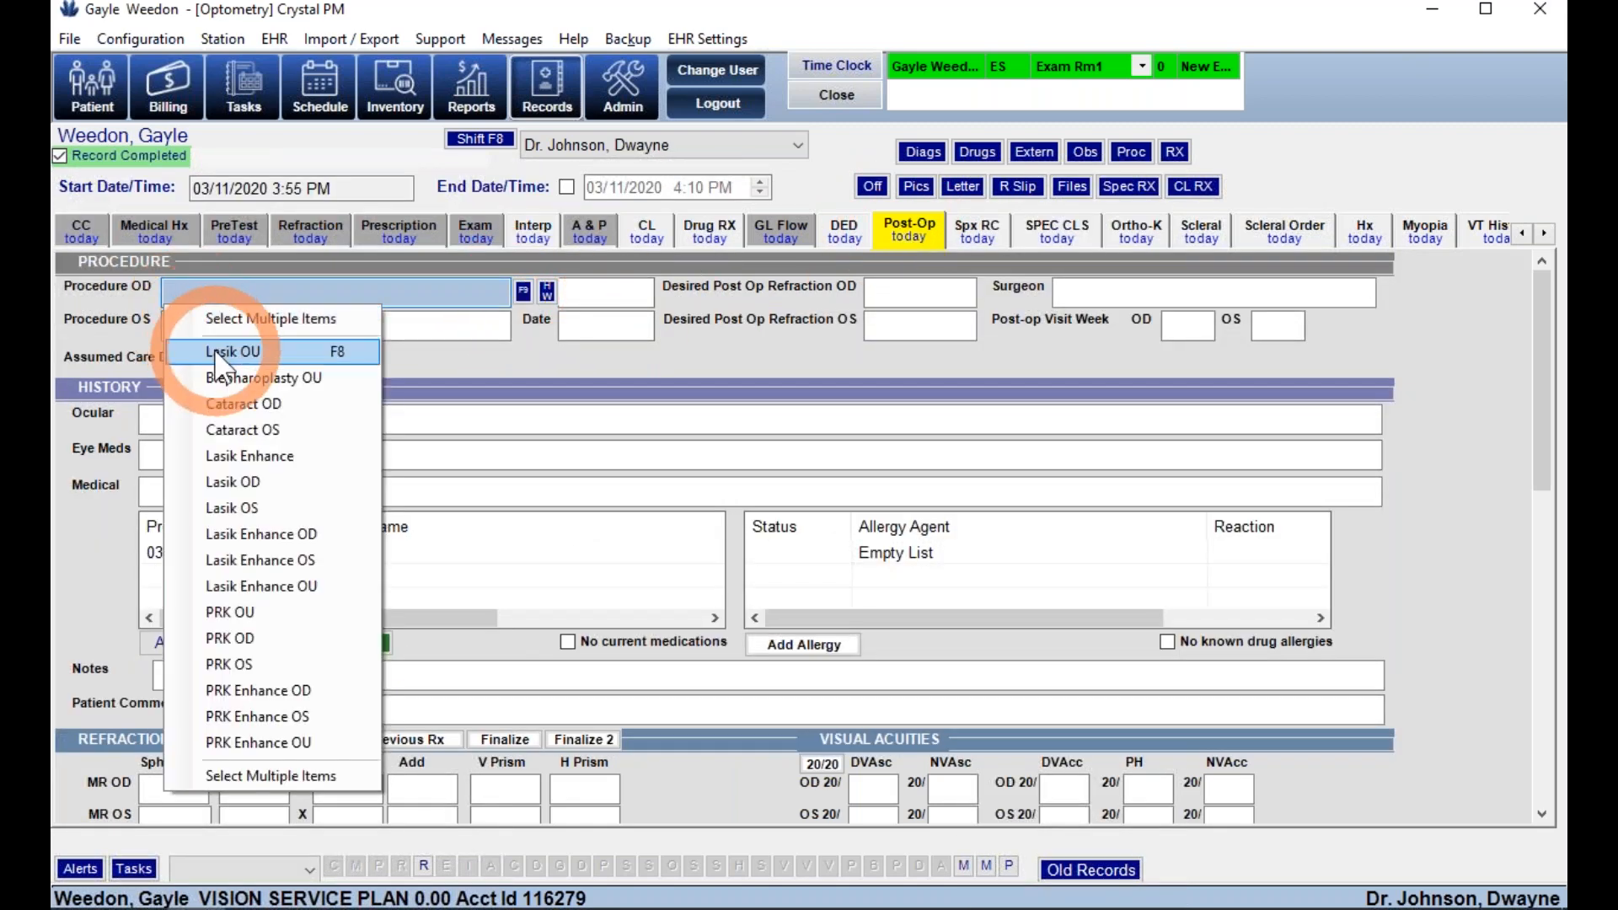
click(230, 352)
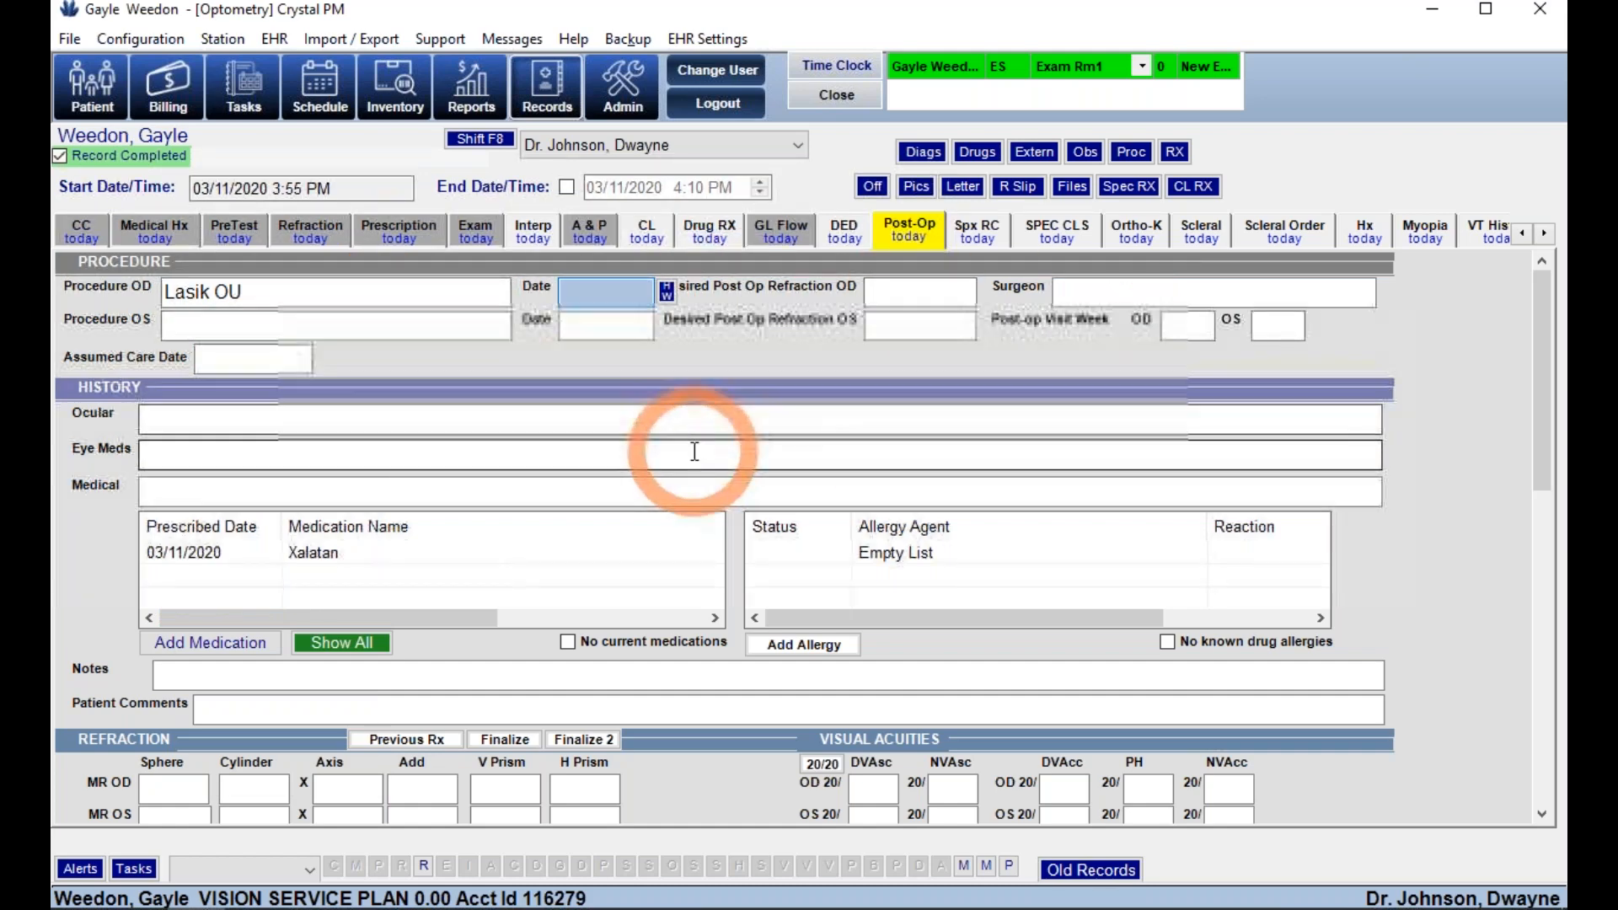
scroll(694, 452, down, 3)
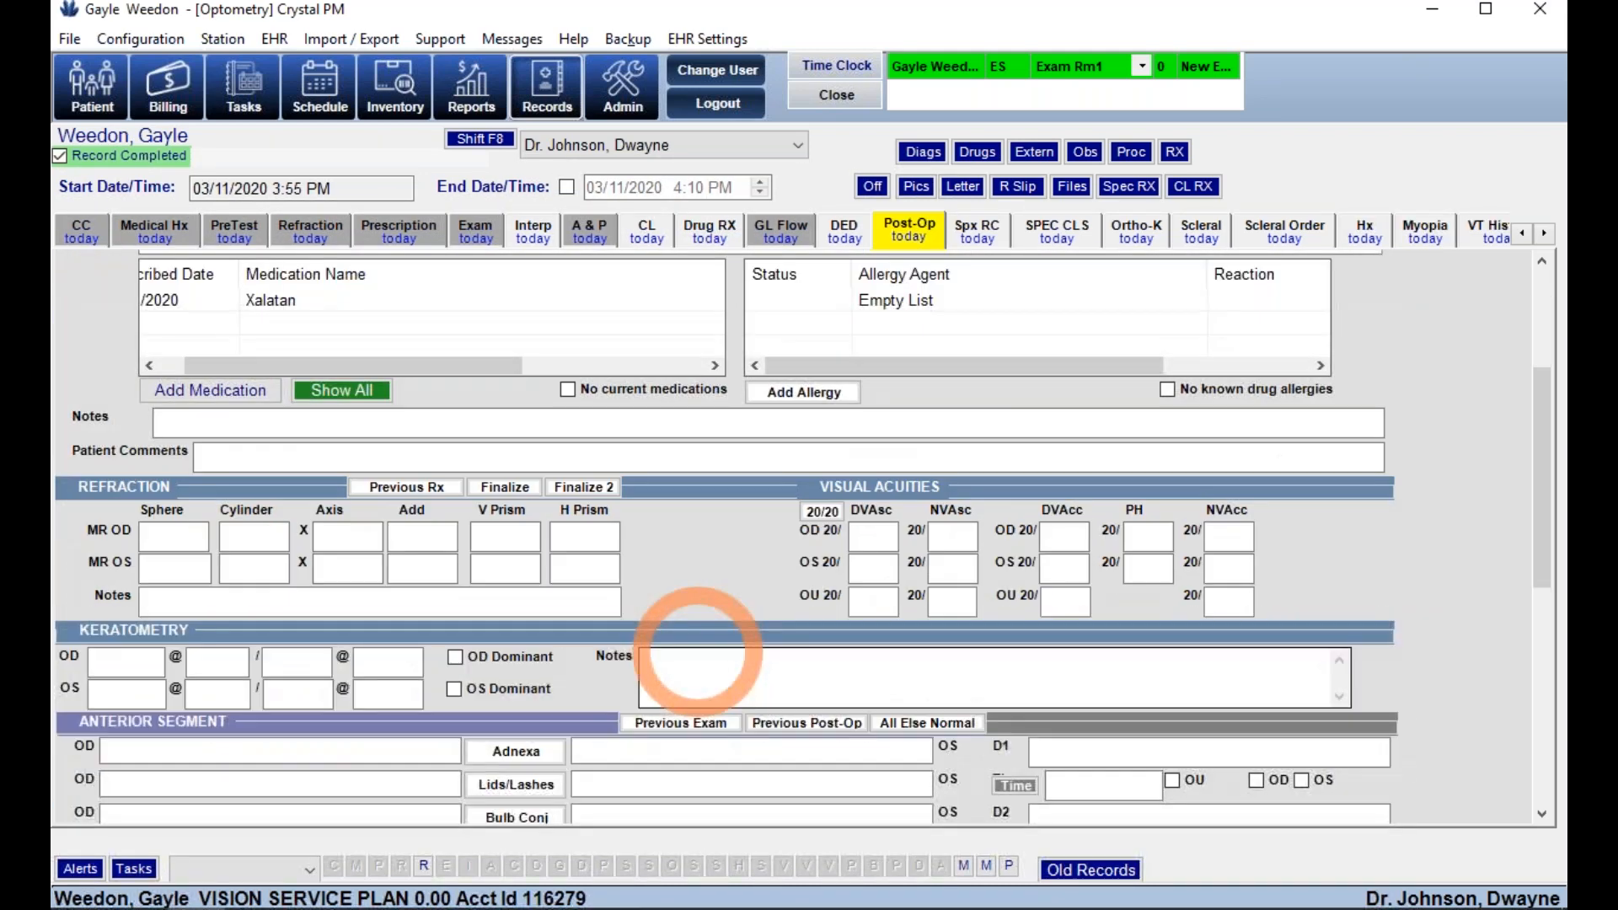
scroll(607, 662, down, 6)
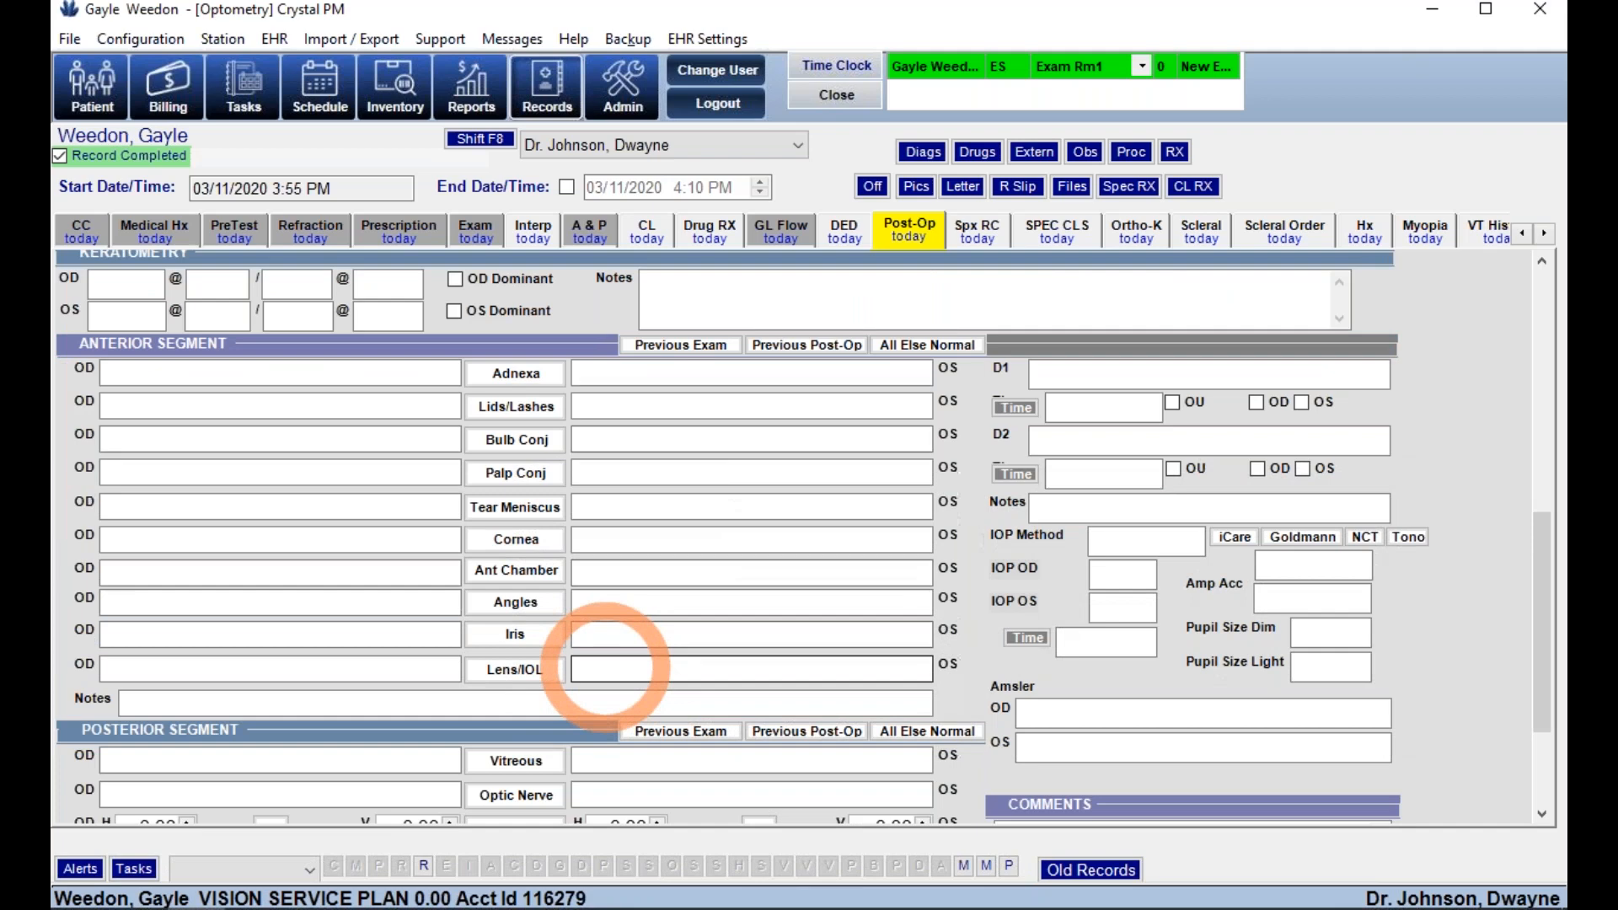
scroll(968, 669, down, 1)
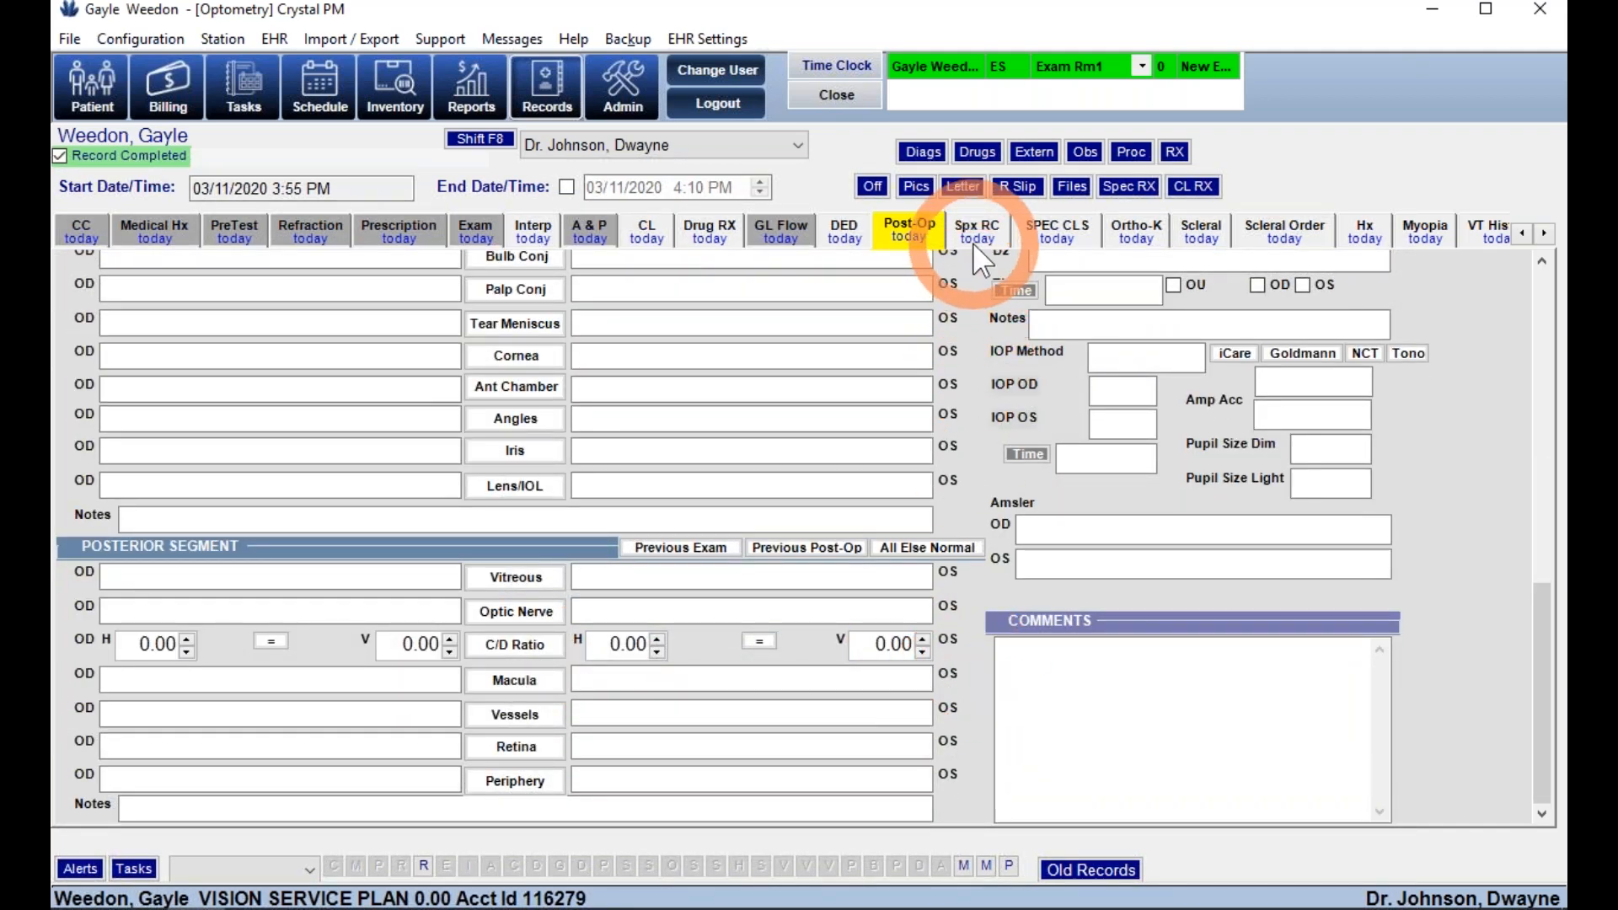
click(1138, 240)
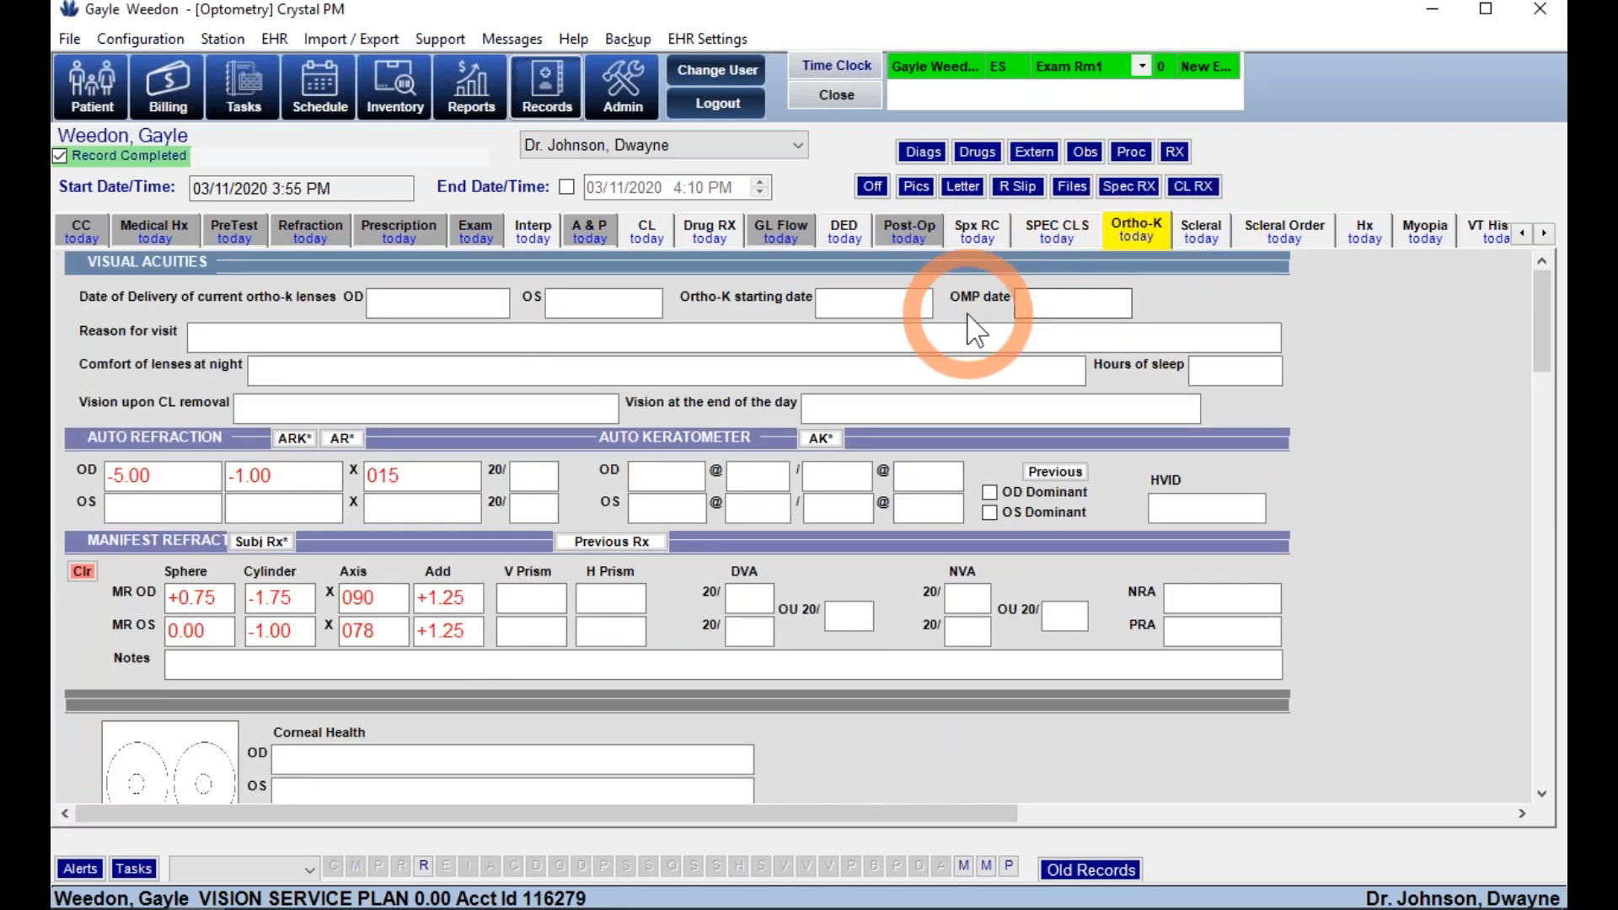
- Set the Ortho-K reason for visit to 'Ortho-K consultaion' and go to the Scleral page
click(901, 339)
click(1318, 336)
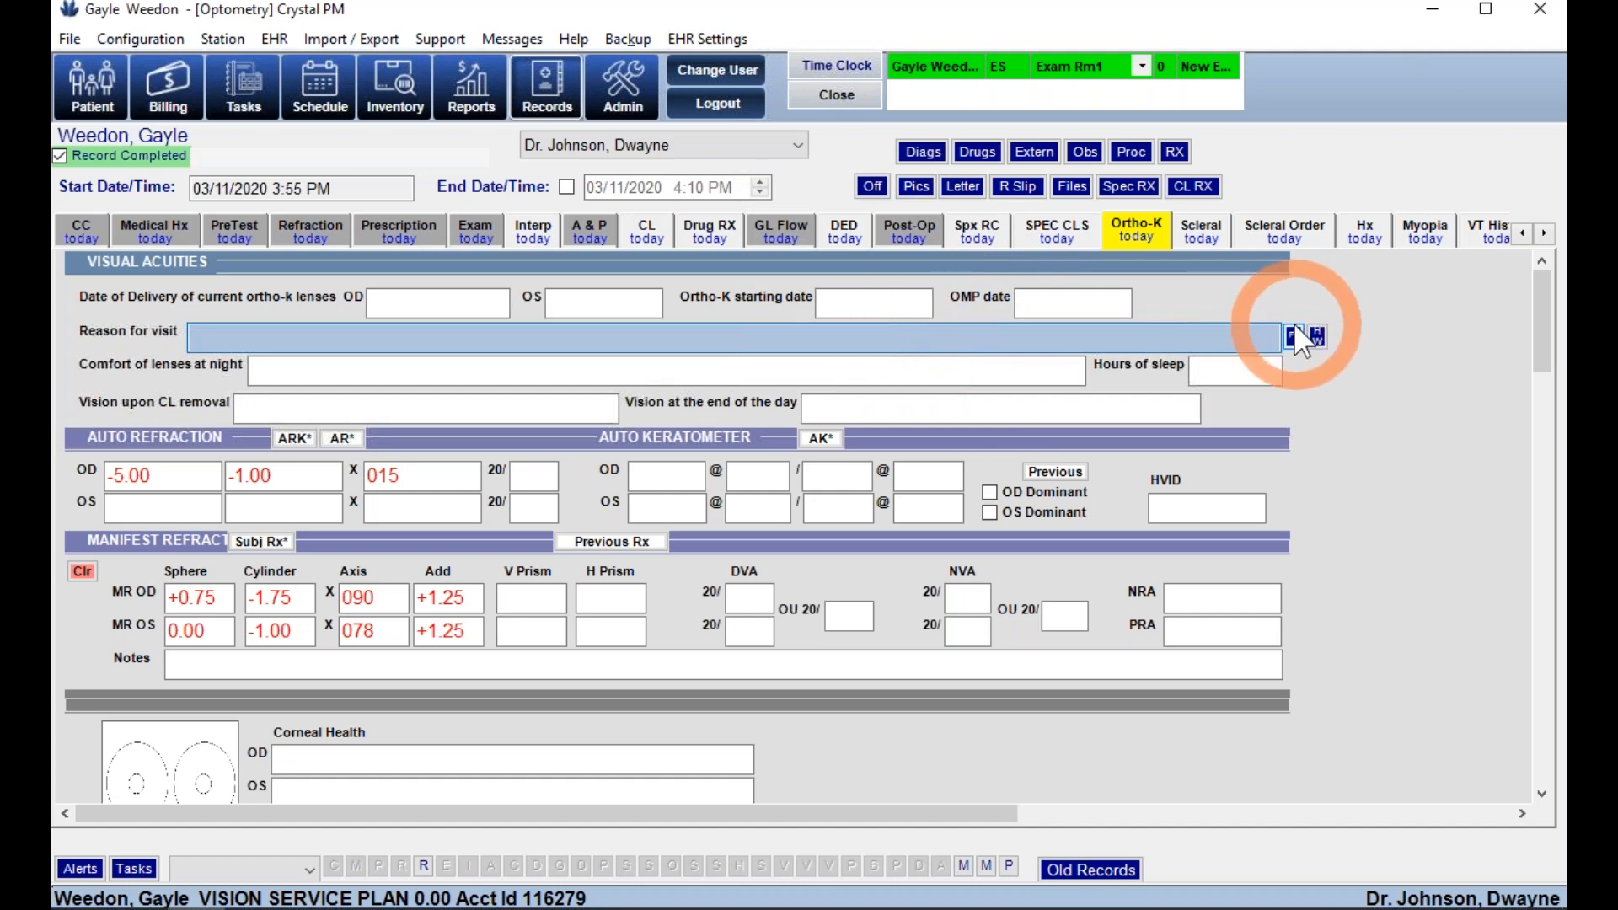
click(253, 400)
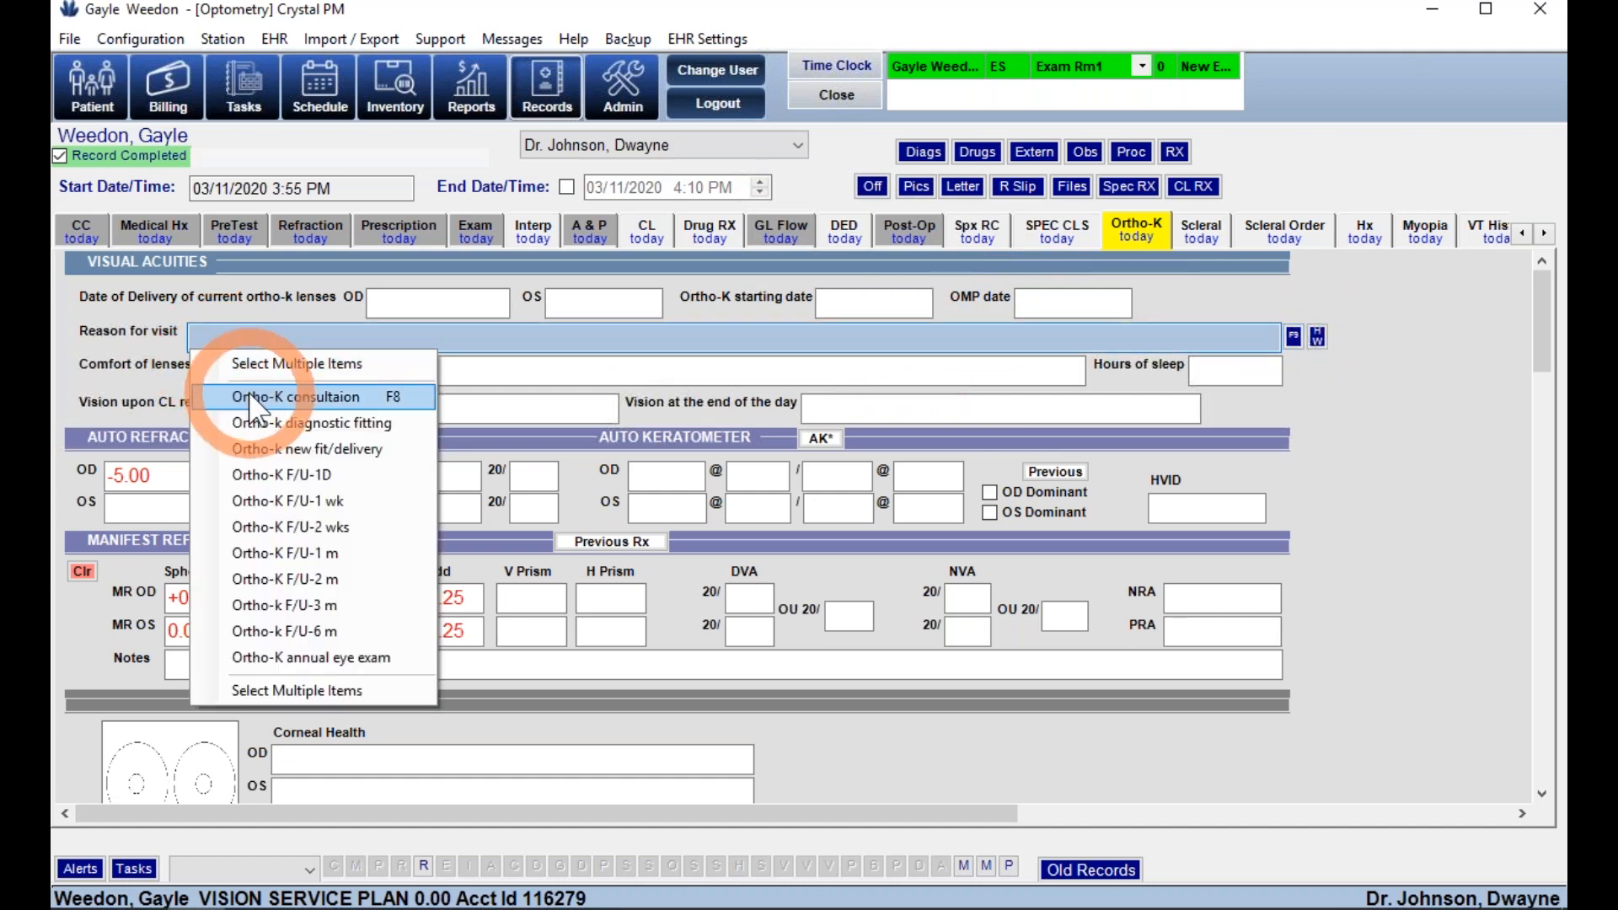
click(72, 664)
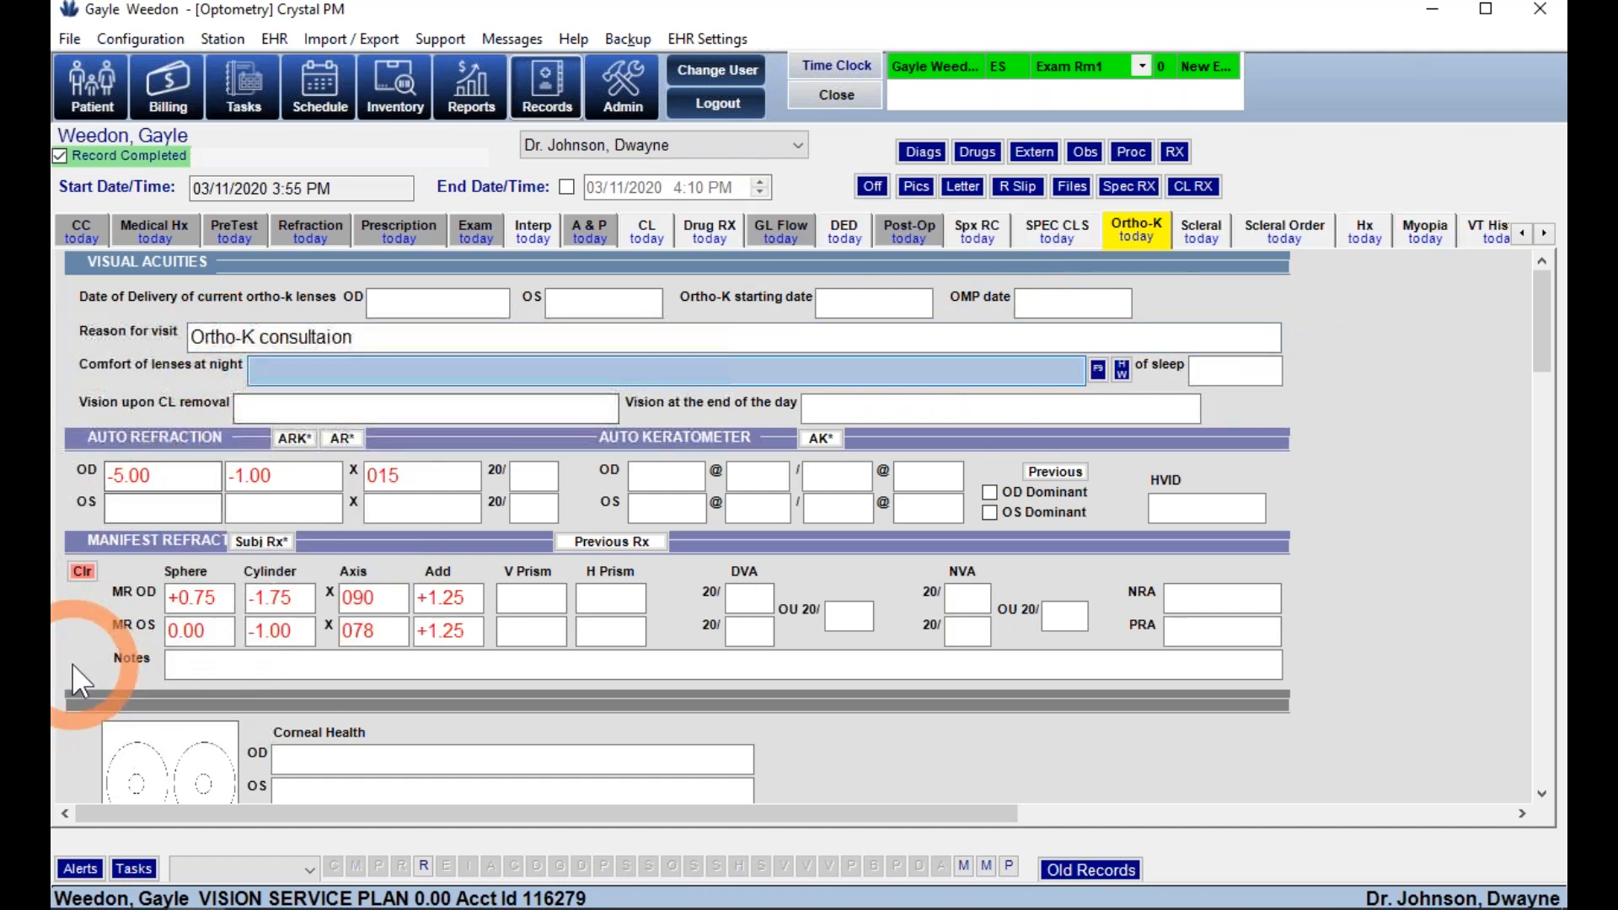
scroll(73, 664, down, 5)
scroll(72, 664, down, 10)
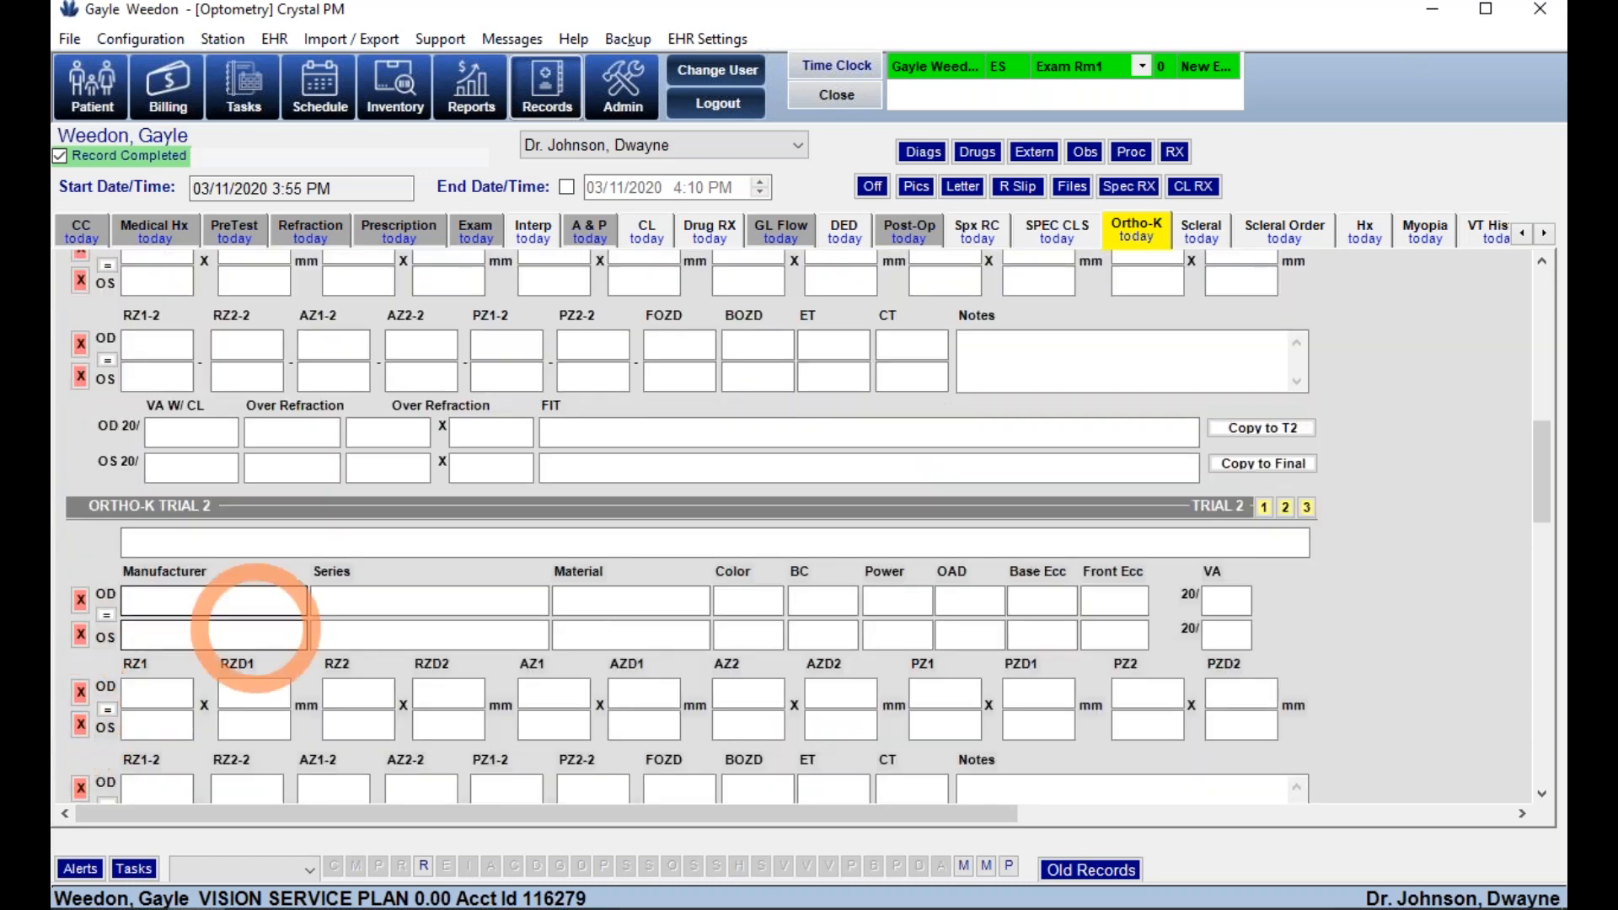
click(1200, 221)
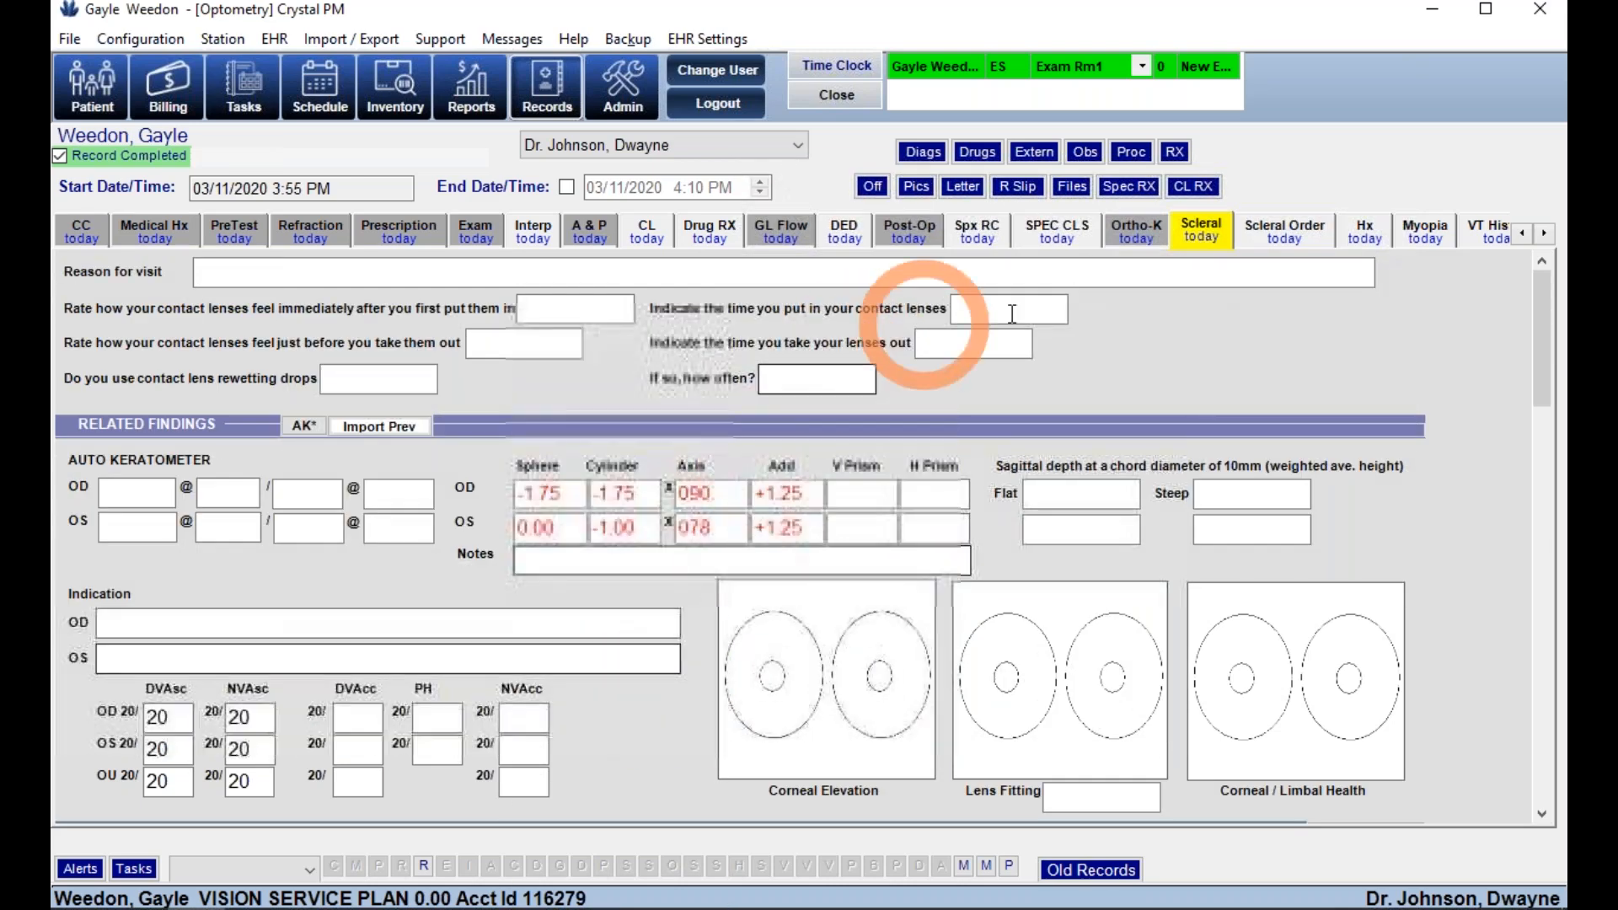
- Set the scleral reason for visit to 'fitting with 3rd pr of new lenses'
click(1393, 280)
click(1382, 280)
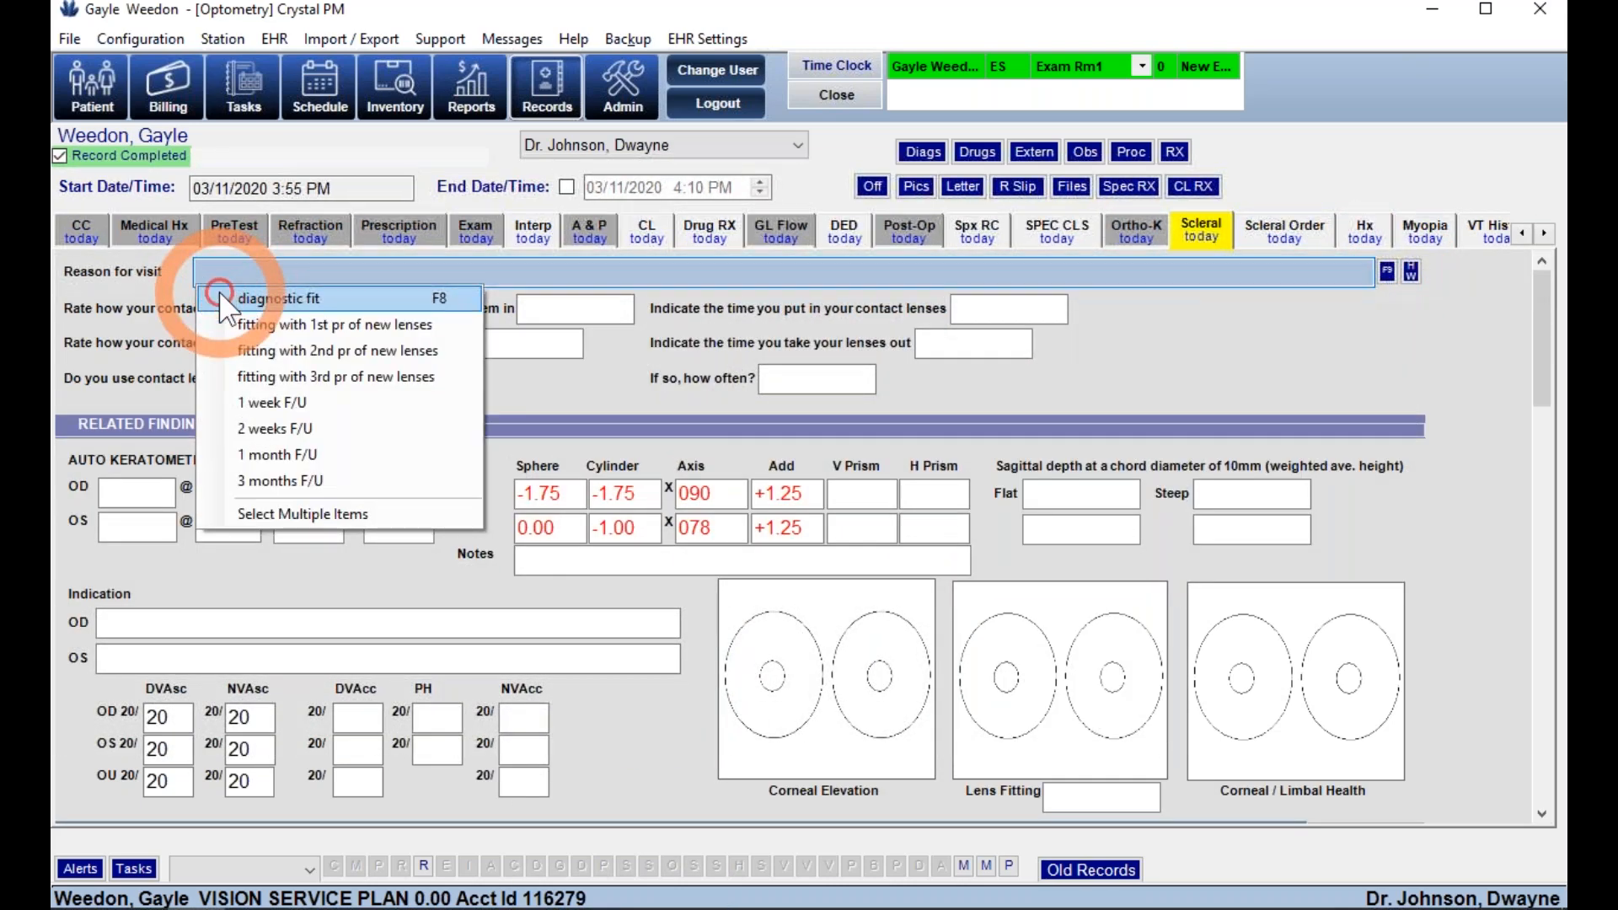
click(240, 372)
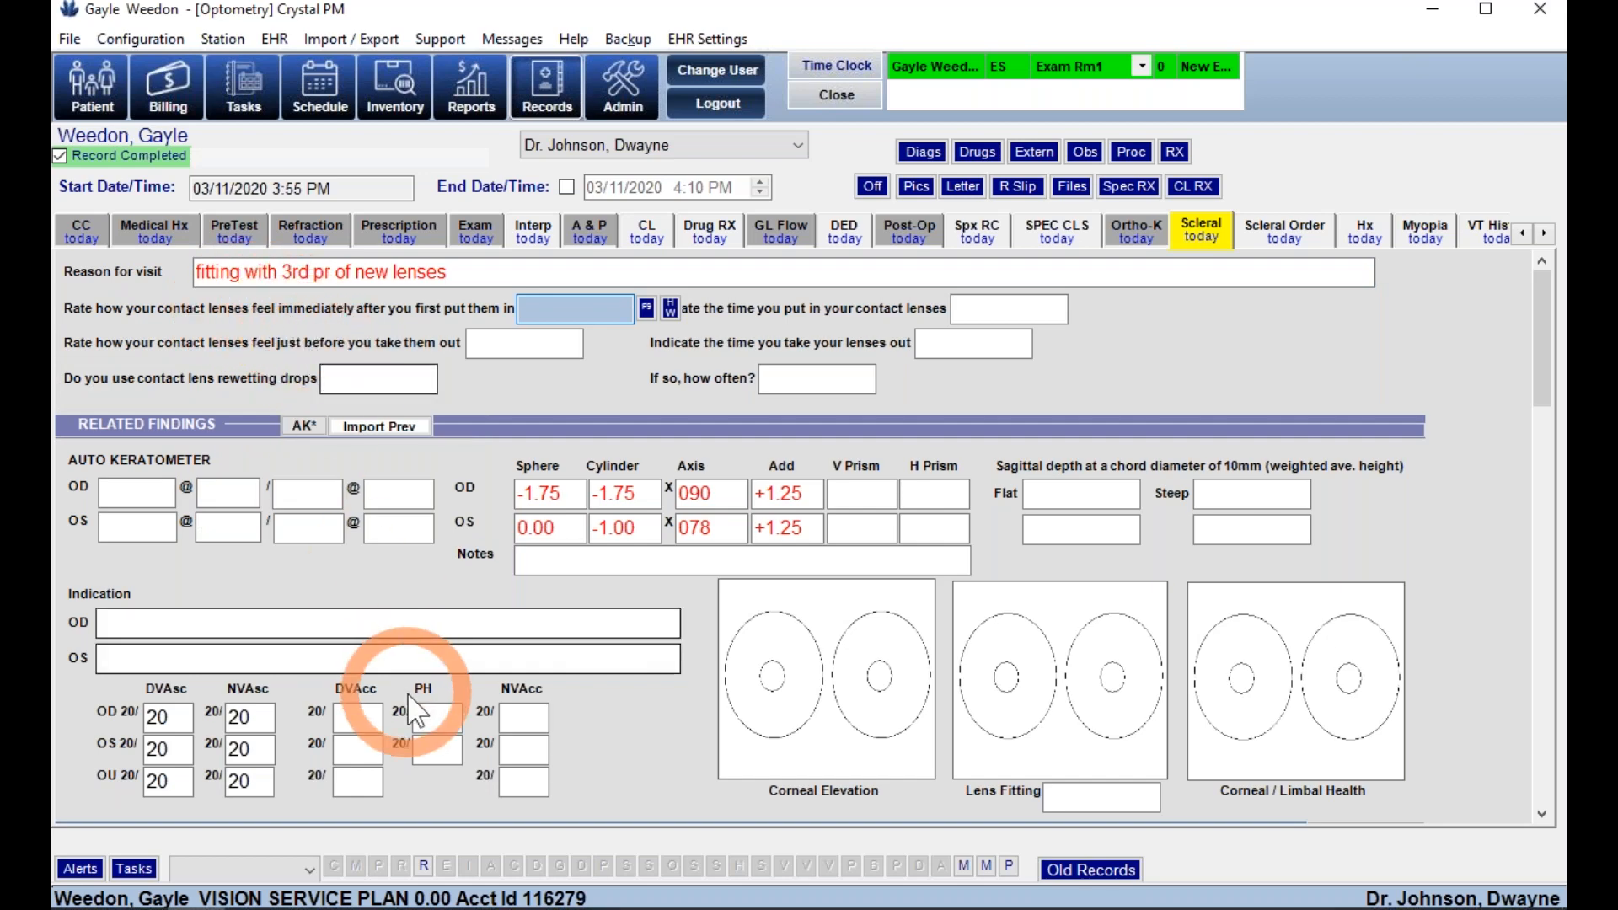
scroll(594, 748, down, 3)
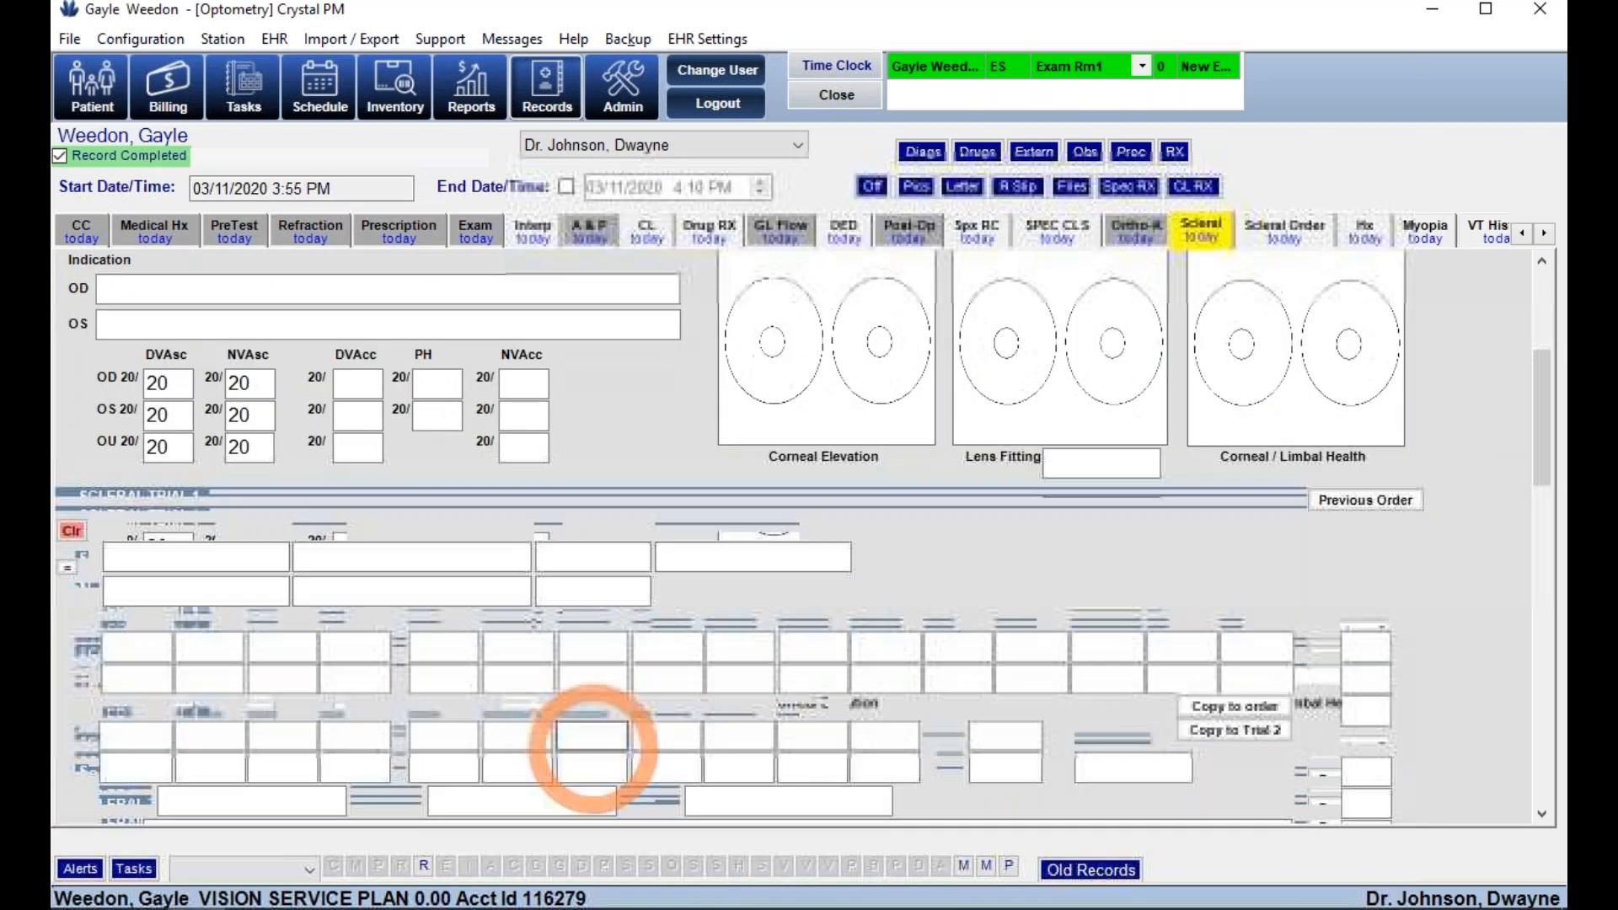
scroll(592, 746, down, 4)
- Set OD apical clearance to 400-ICD16.5 and the landing zone to align with conjunctiva
click(430, 494)
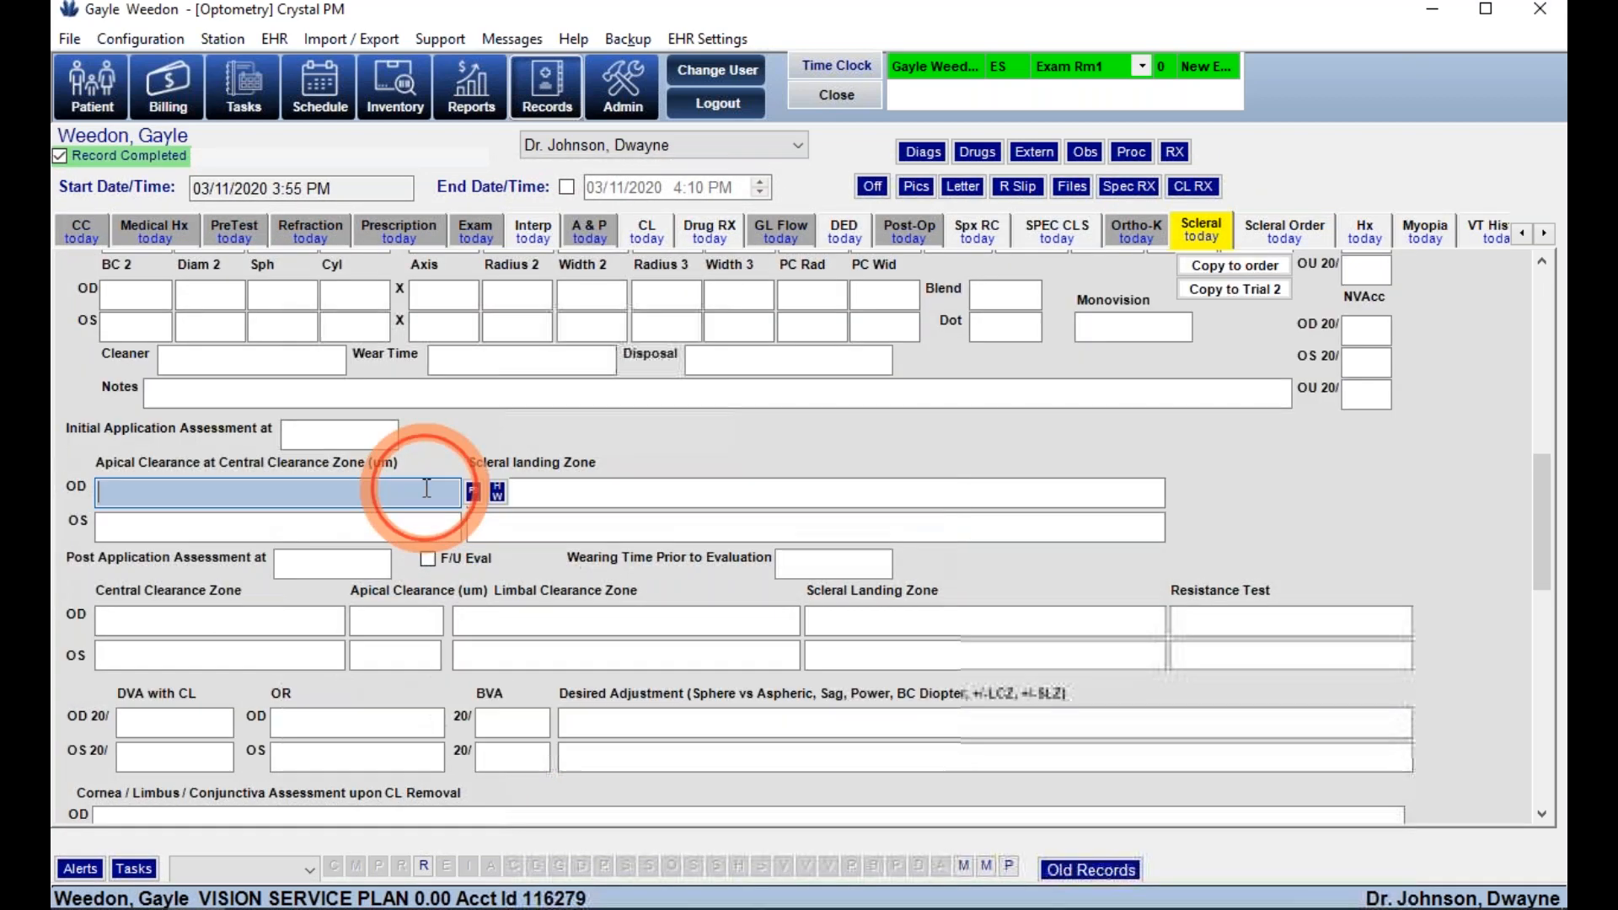
click(473, 491)
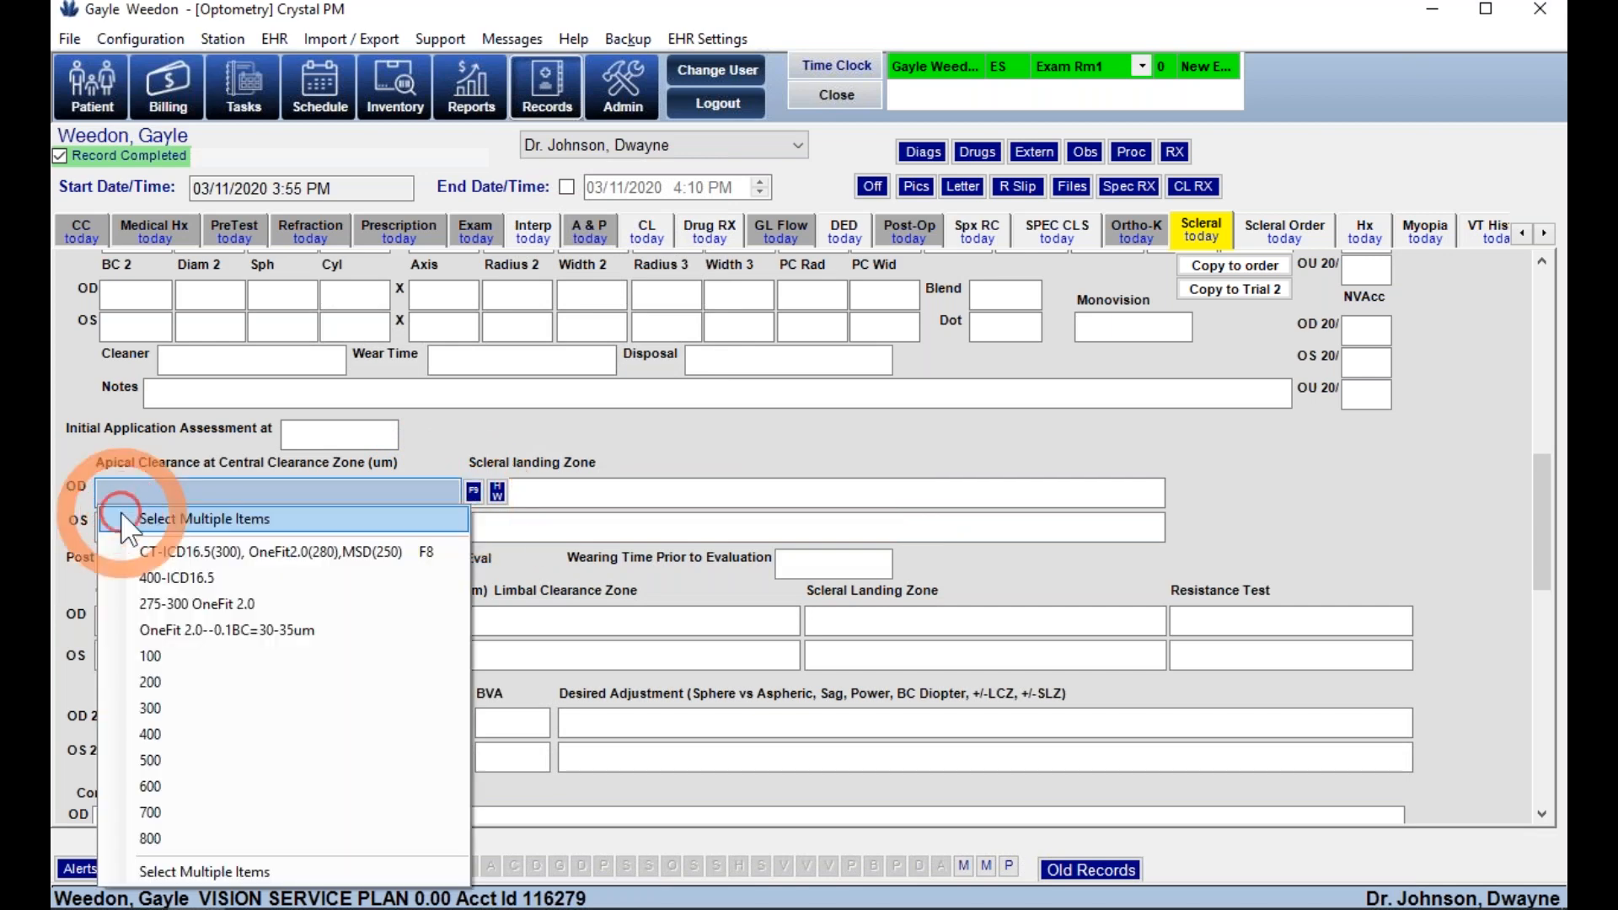
click(150, 571)
click(1176, 489)
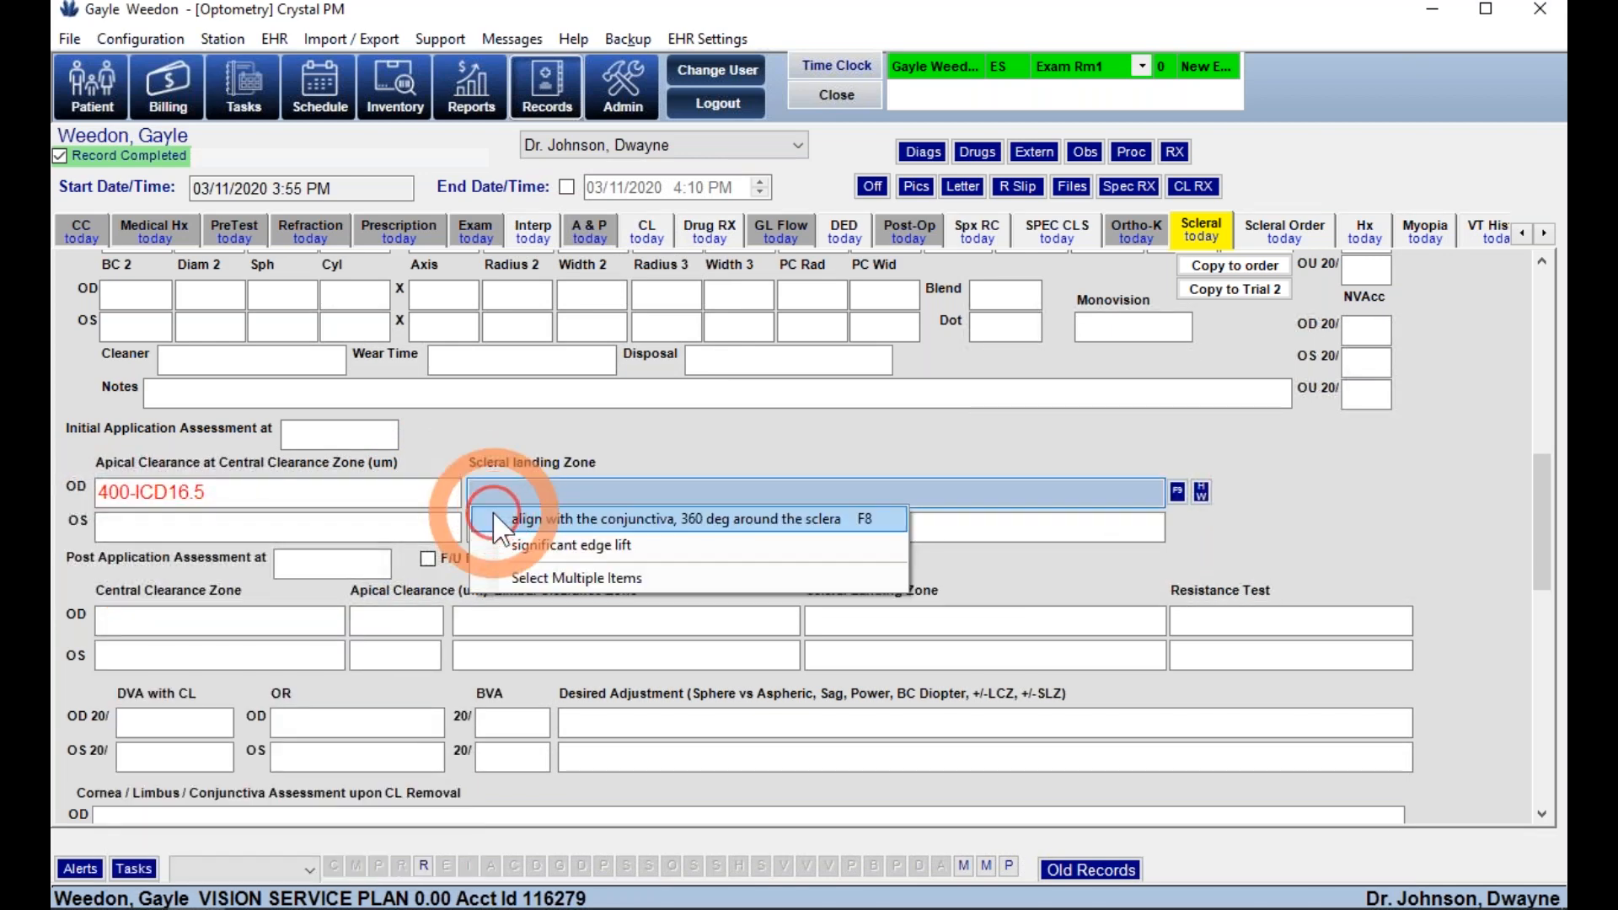
click(516, 524)
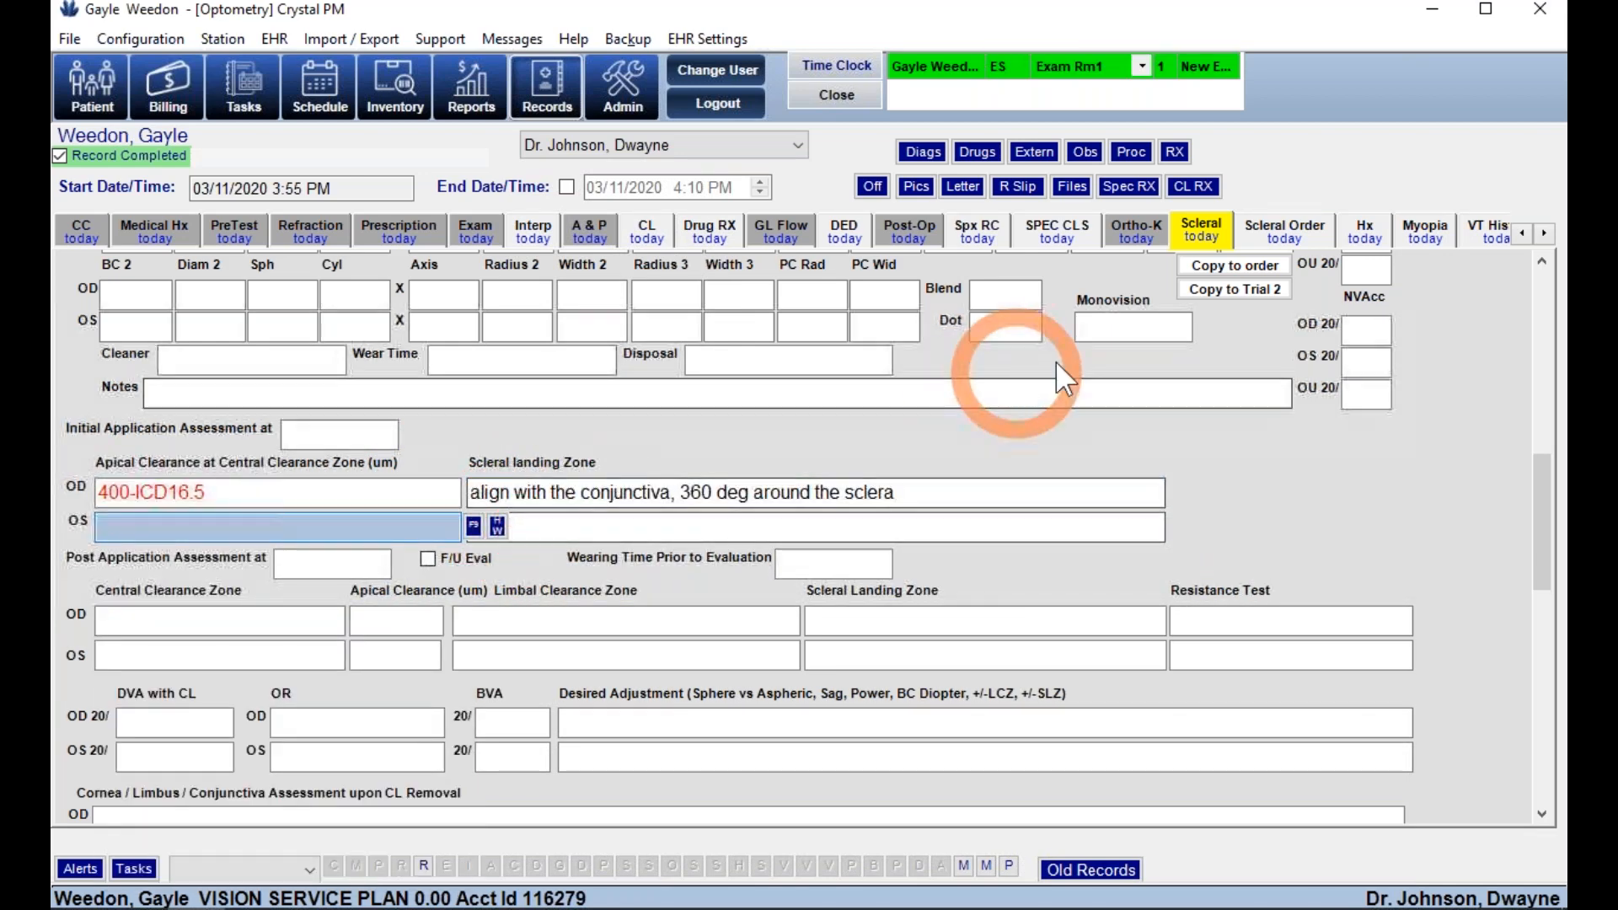
click(1281, 235)
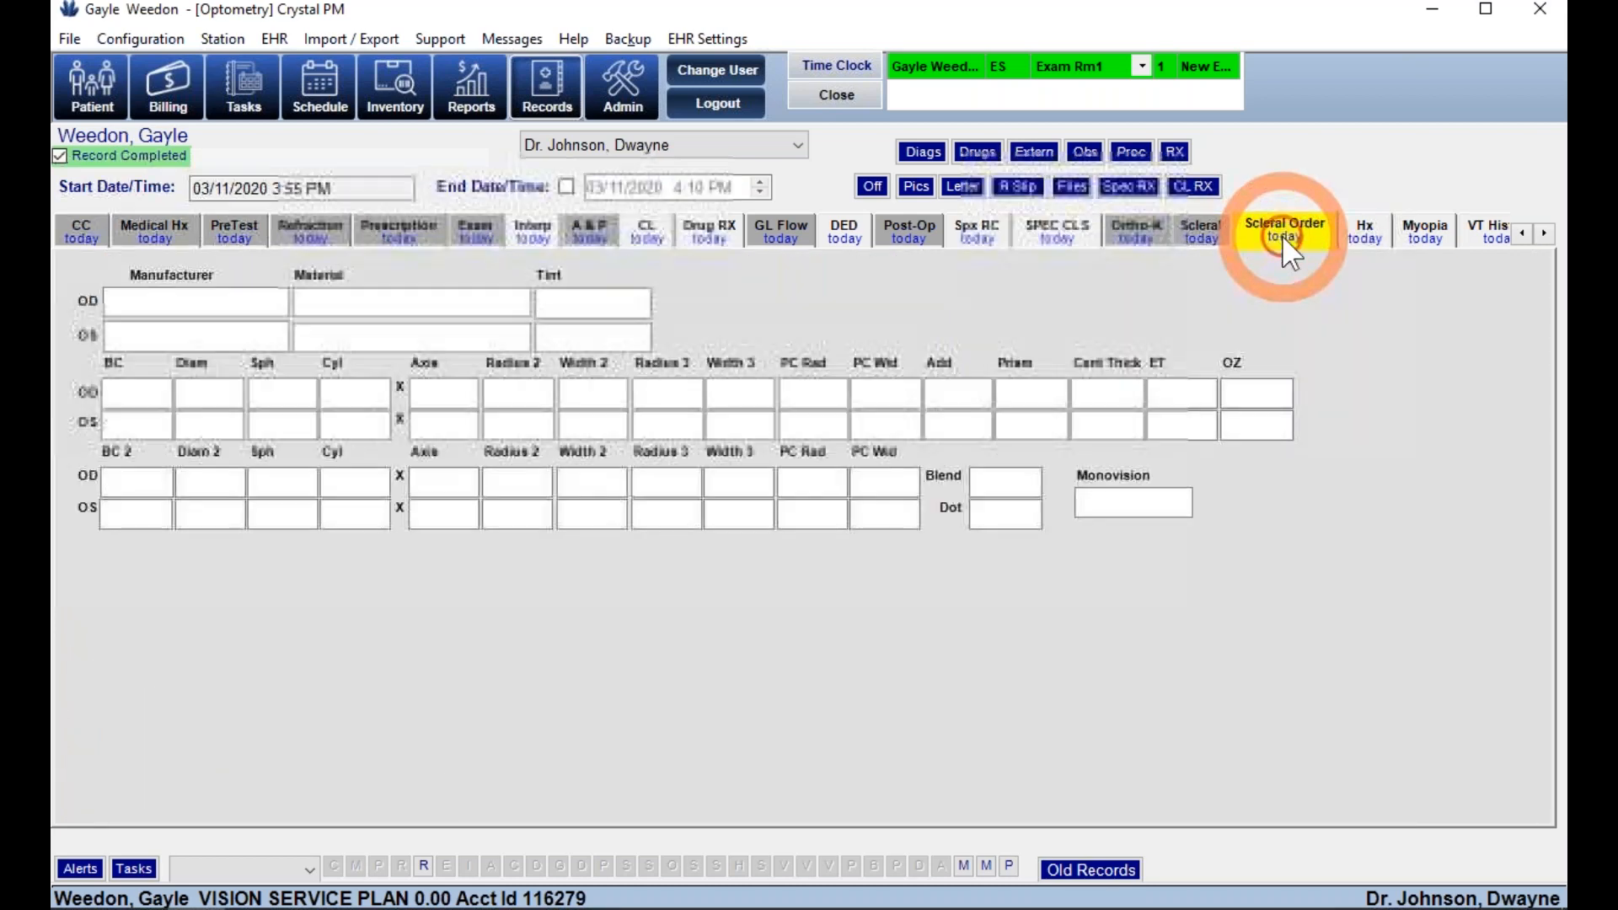
- Move through the myopia management and VT History forms to the VT therapy page
click(1419, 234)
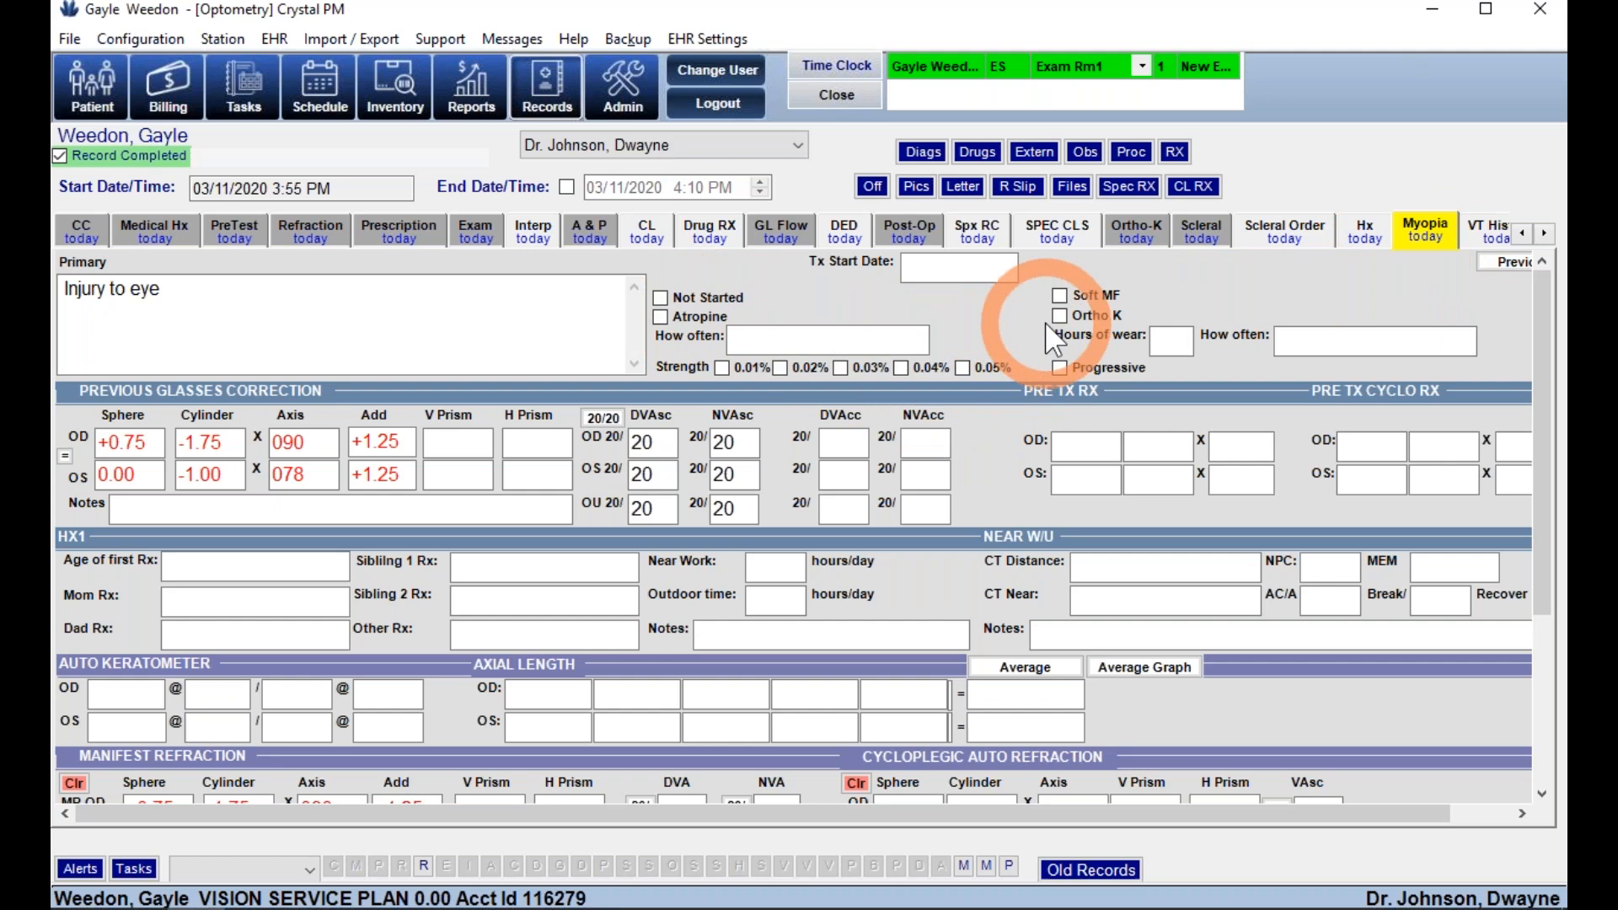
scroll(1003, 408, down, 3)
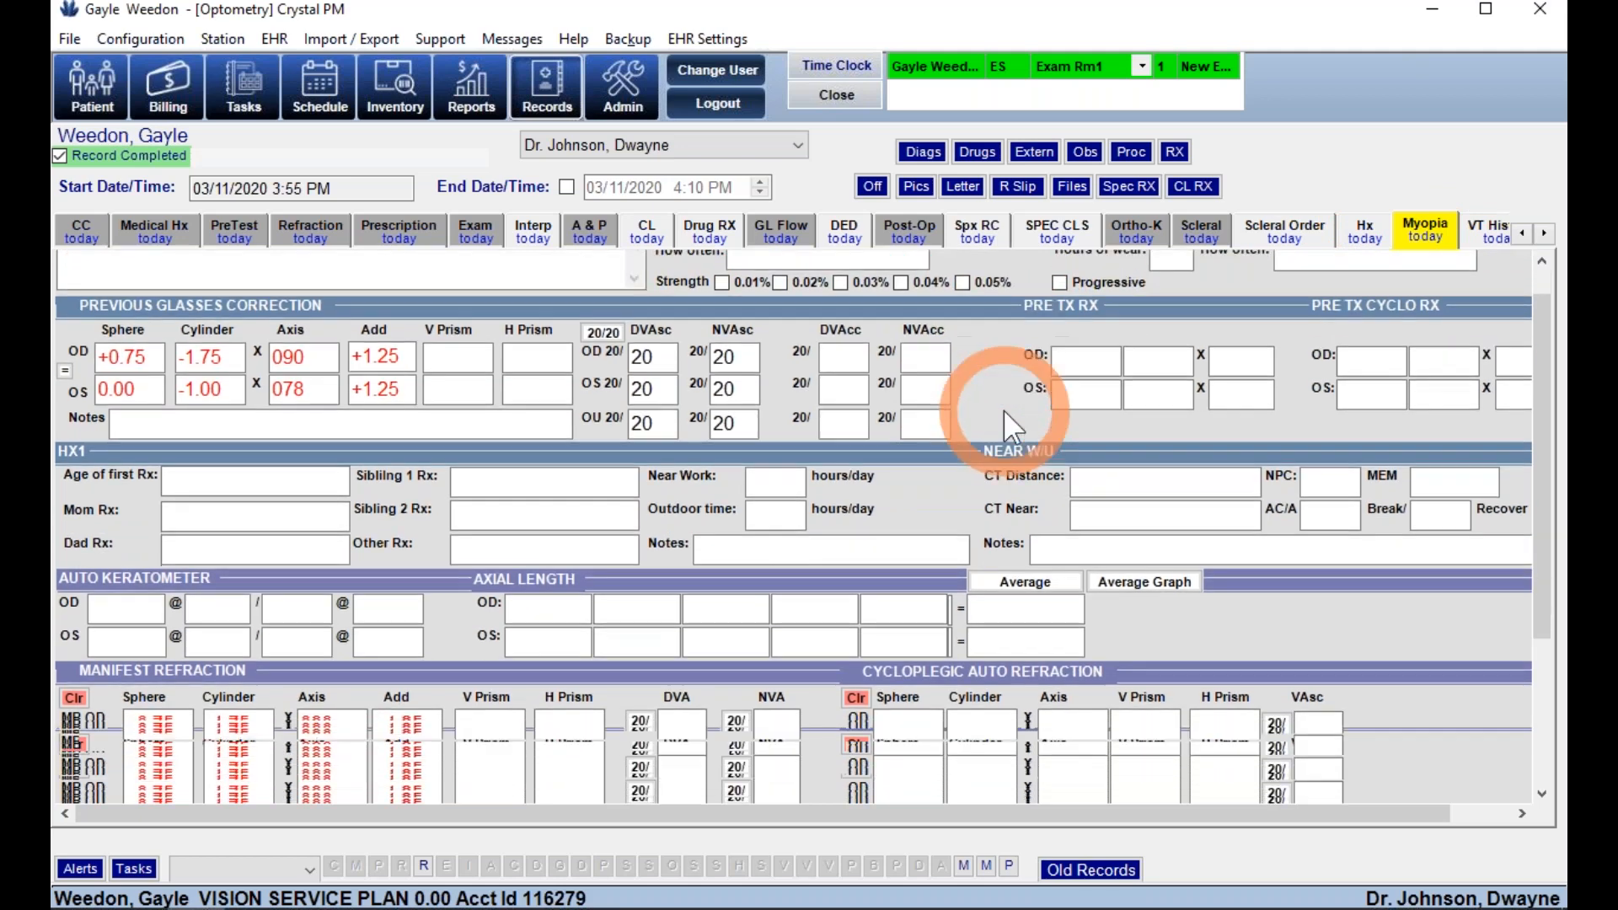
scroll(1004, 406, down, 1)
click(1500, 238)
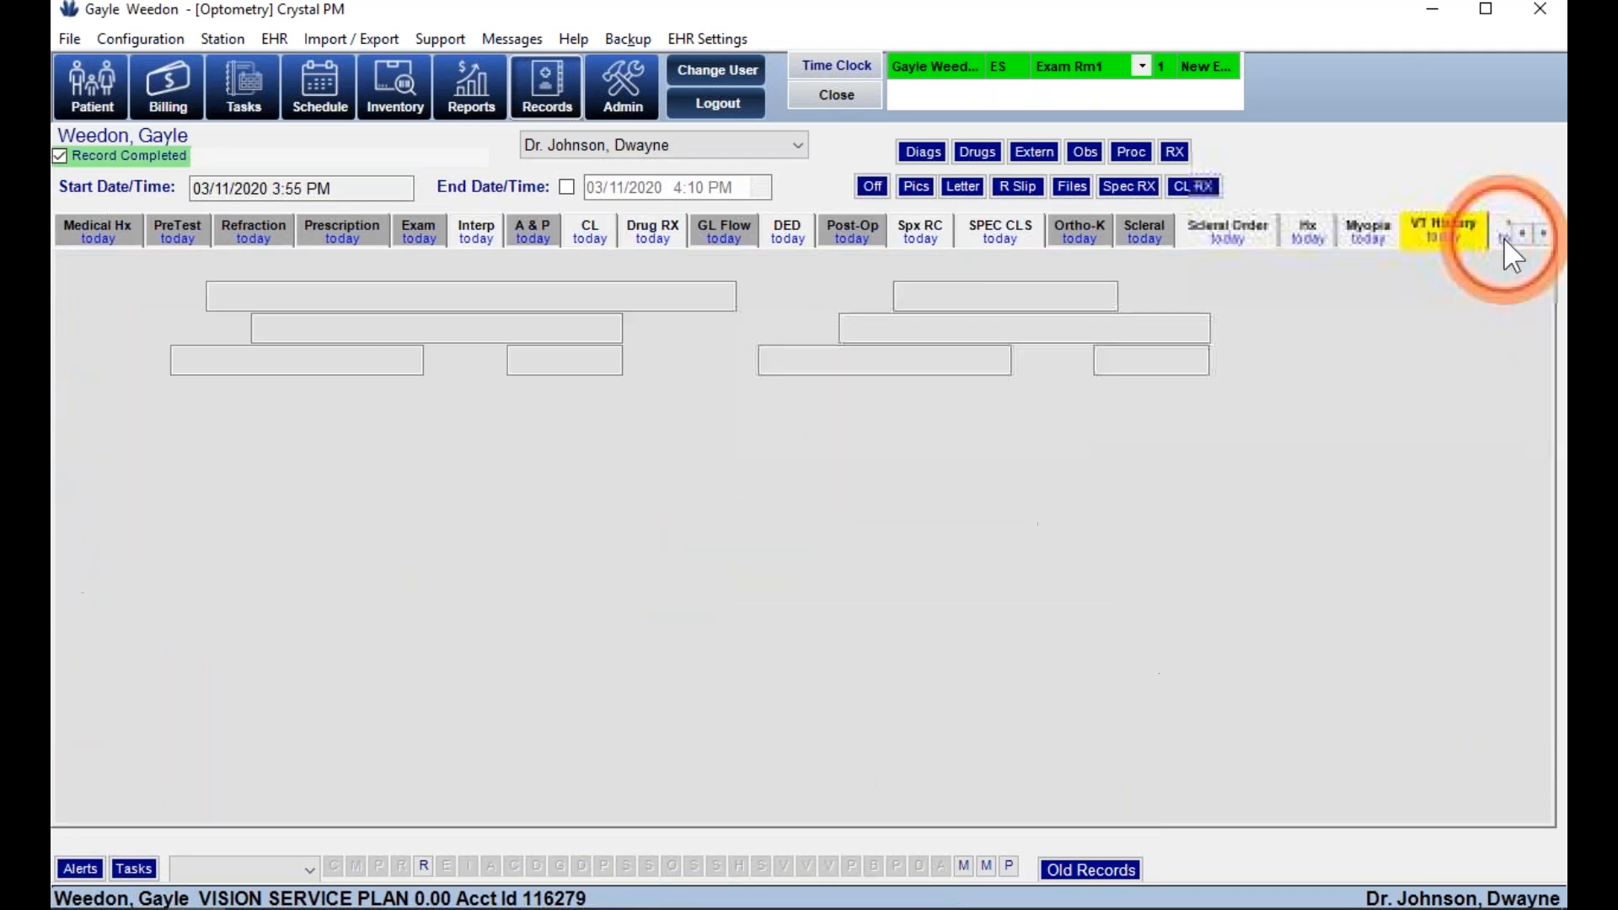
click(1498, 235)
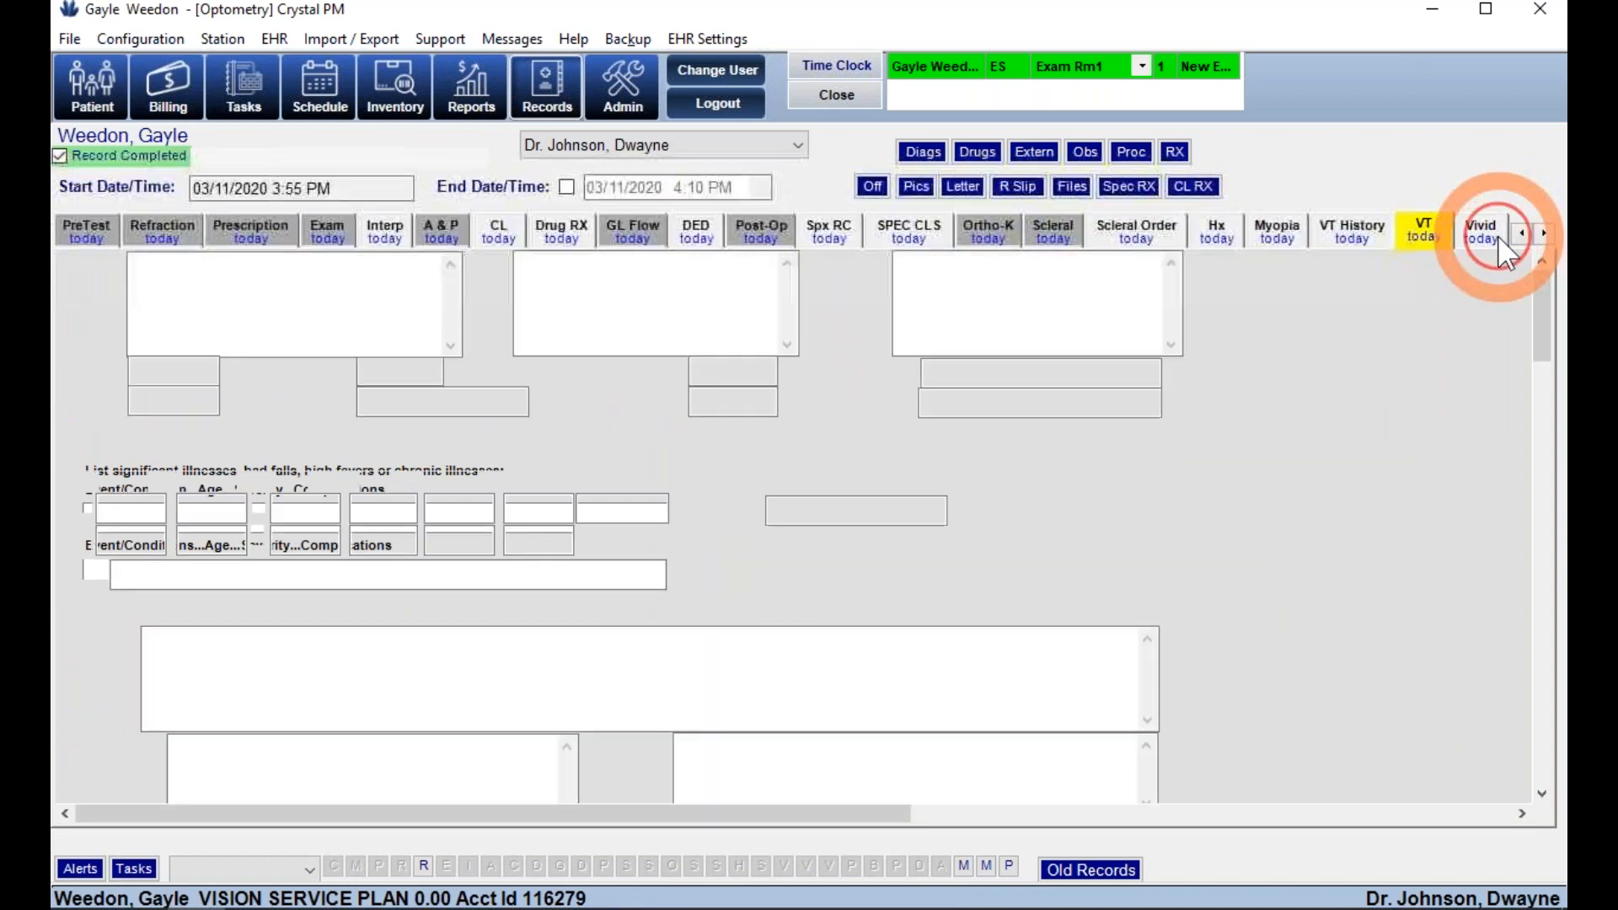
click(1312, 485)
scroll(1312, 485, down, 4)
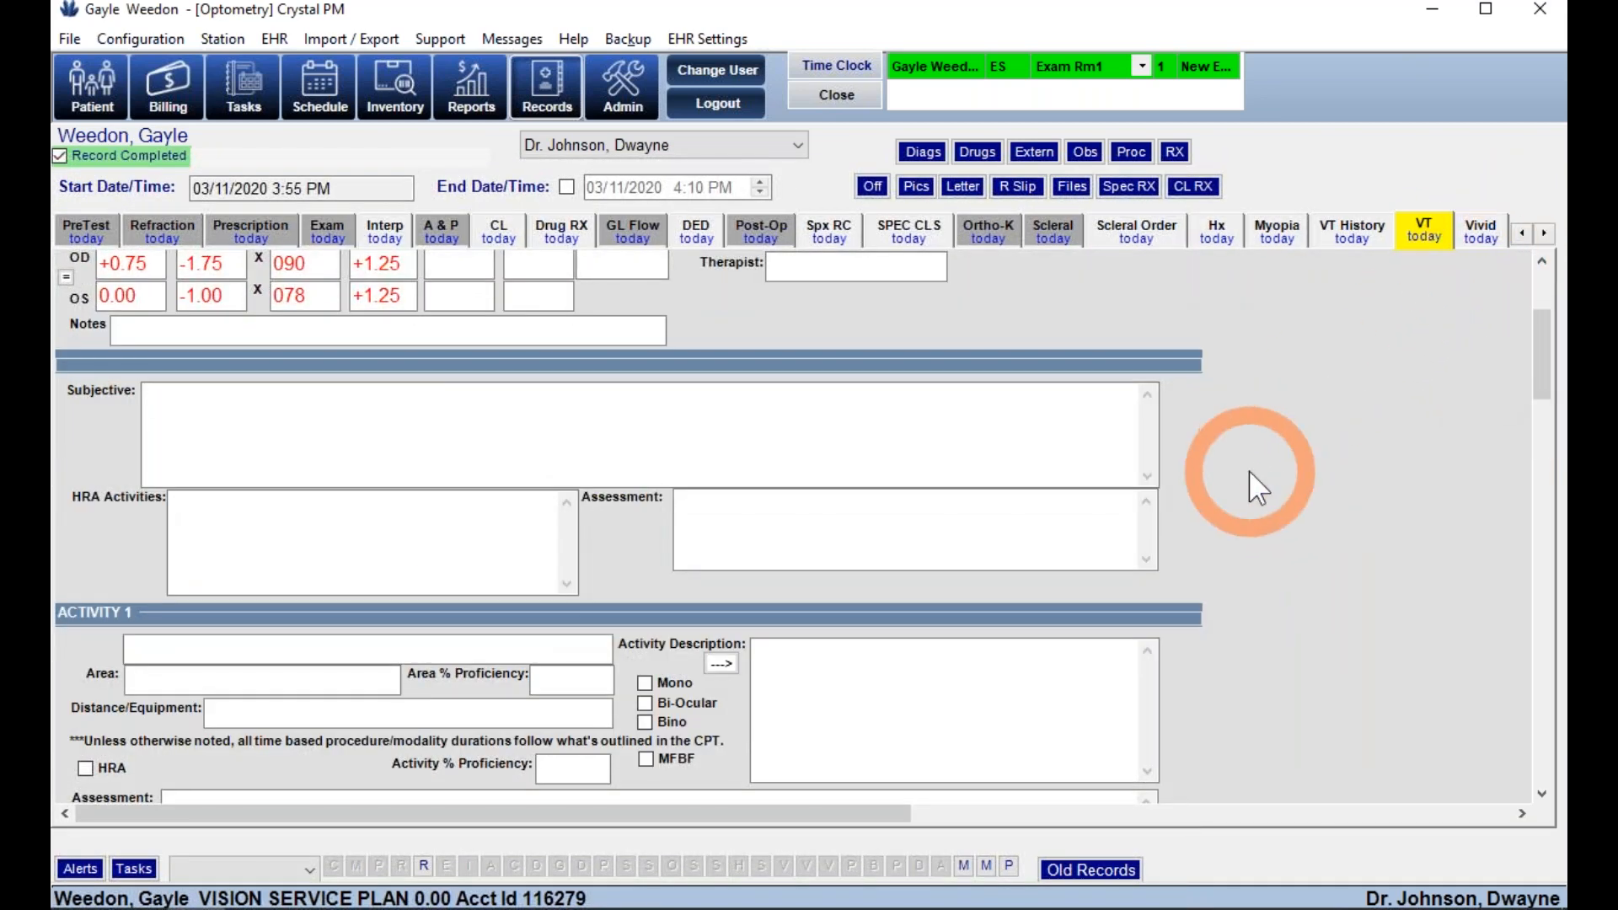
- Enter Brock String as VT Activity 1 with its standard description filled in
click(546, 650)
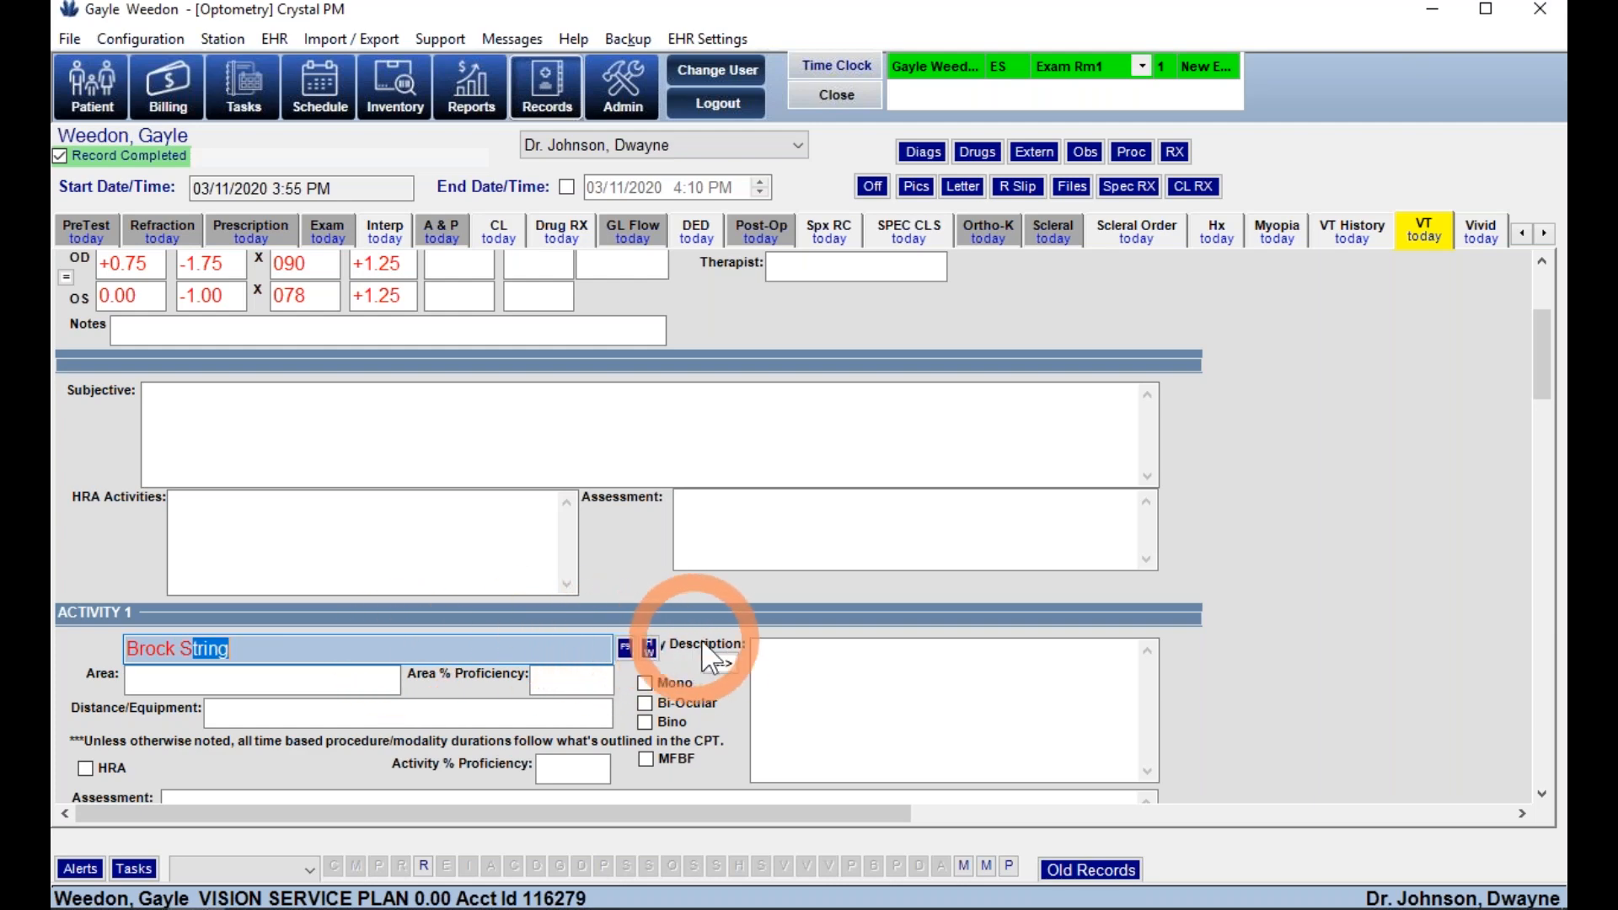
click(723, 663)
scroll(917, 665, down, 1)
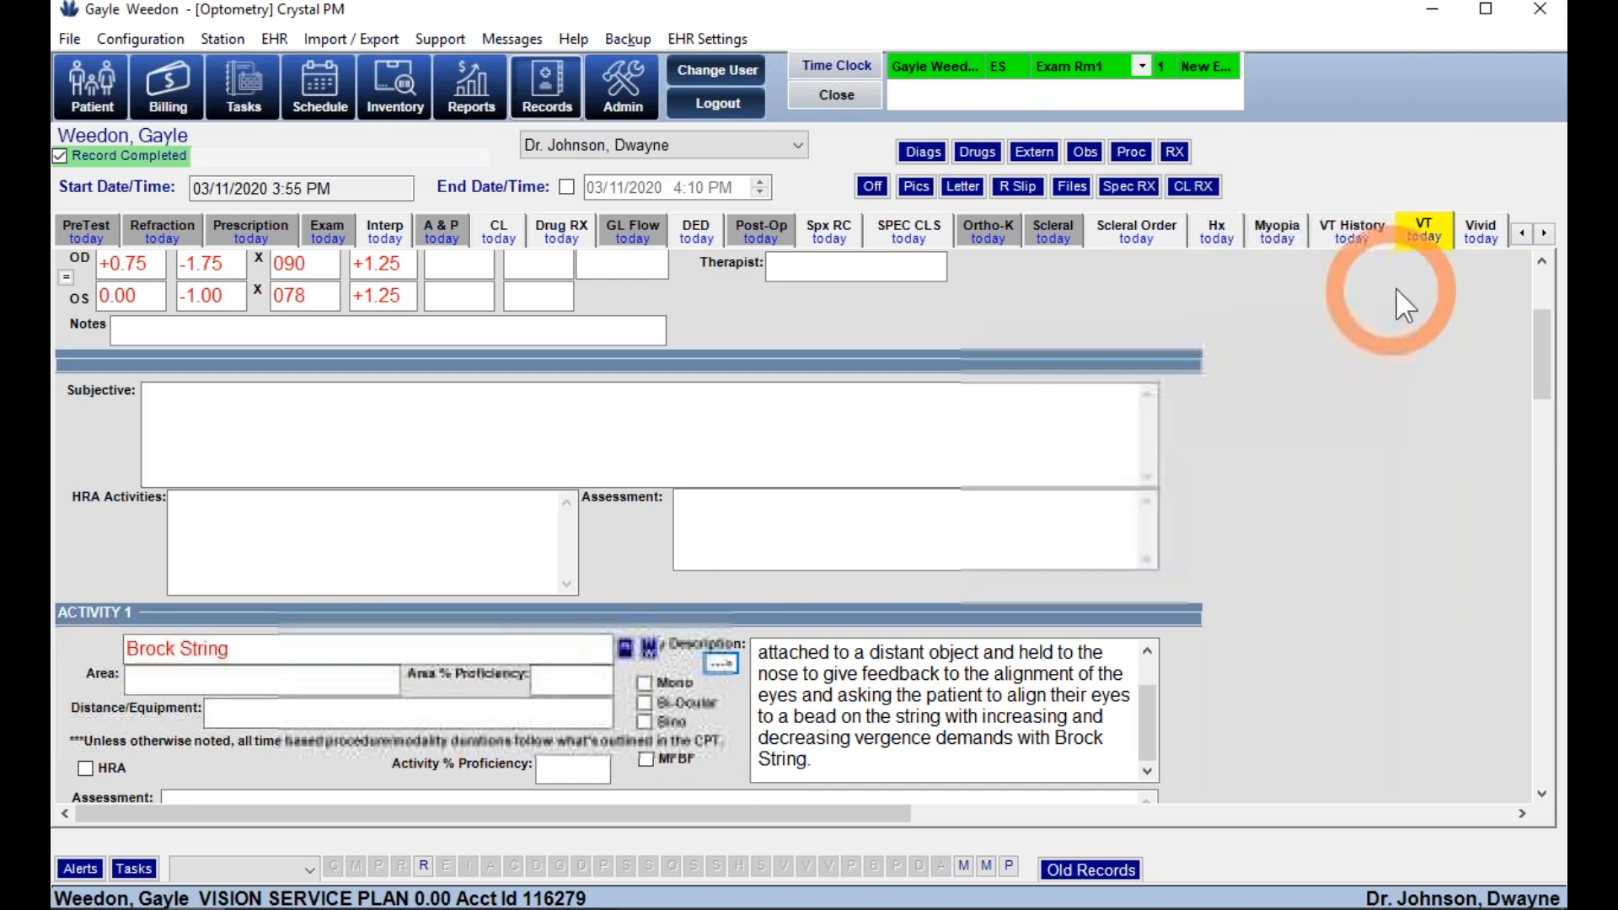
click(1472, 241)
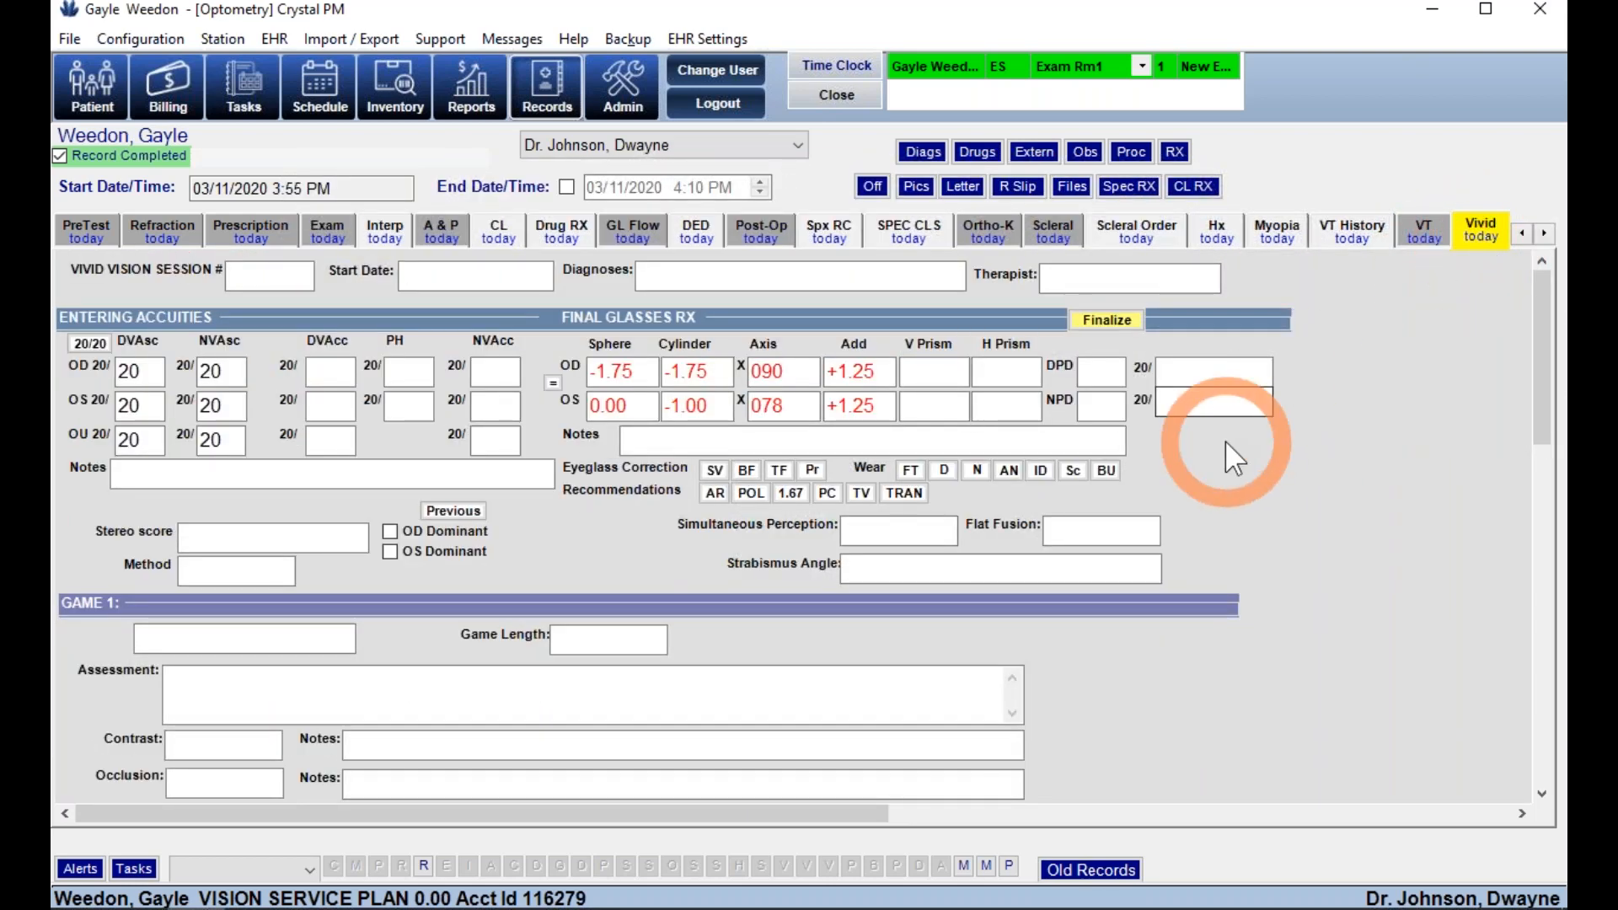
- Scroll the exam tabs right, go through Dev. Eval, and land on the VT PR progress report
click(1544, 233)
click(1544, 233)
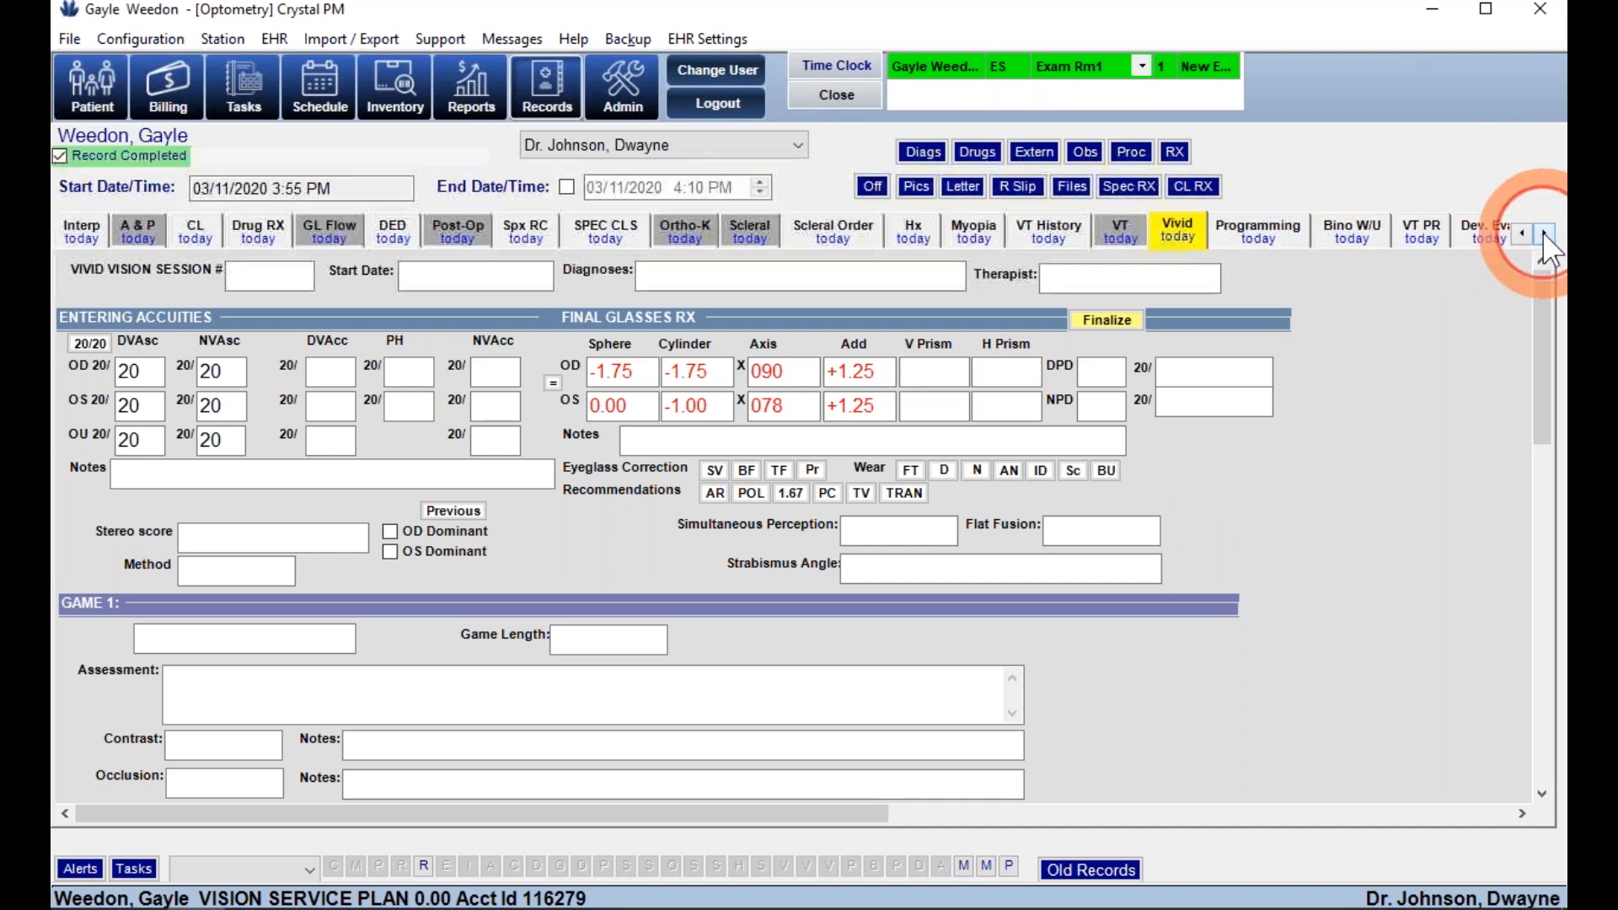
click(1455, 247)
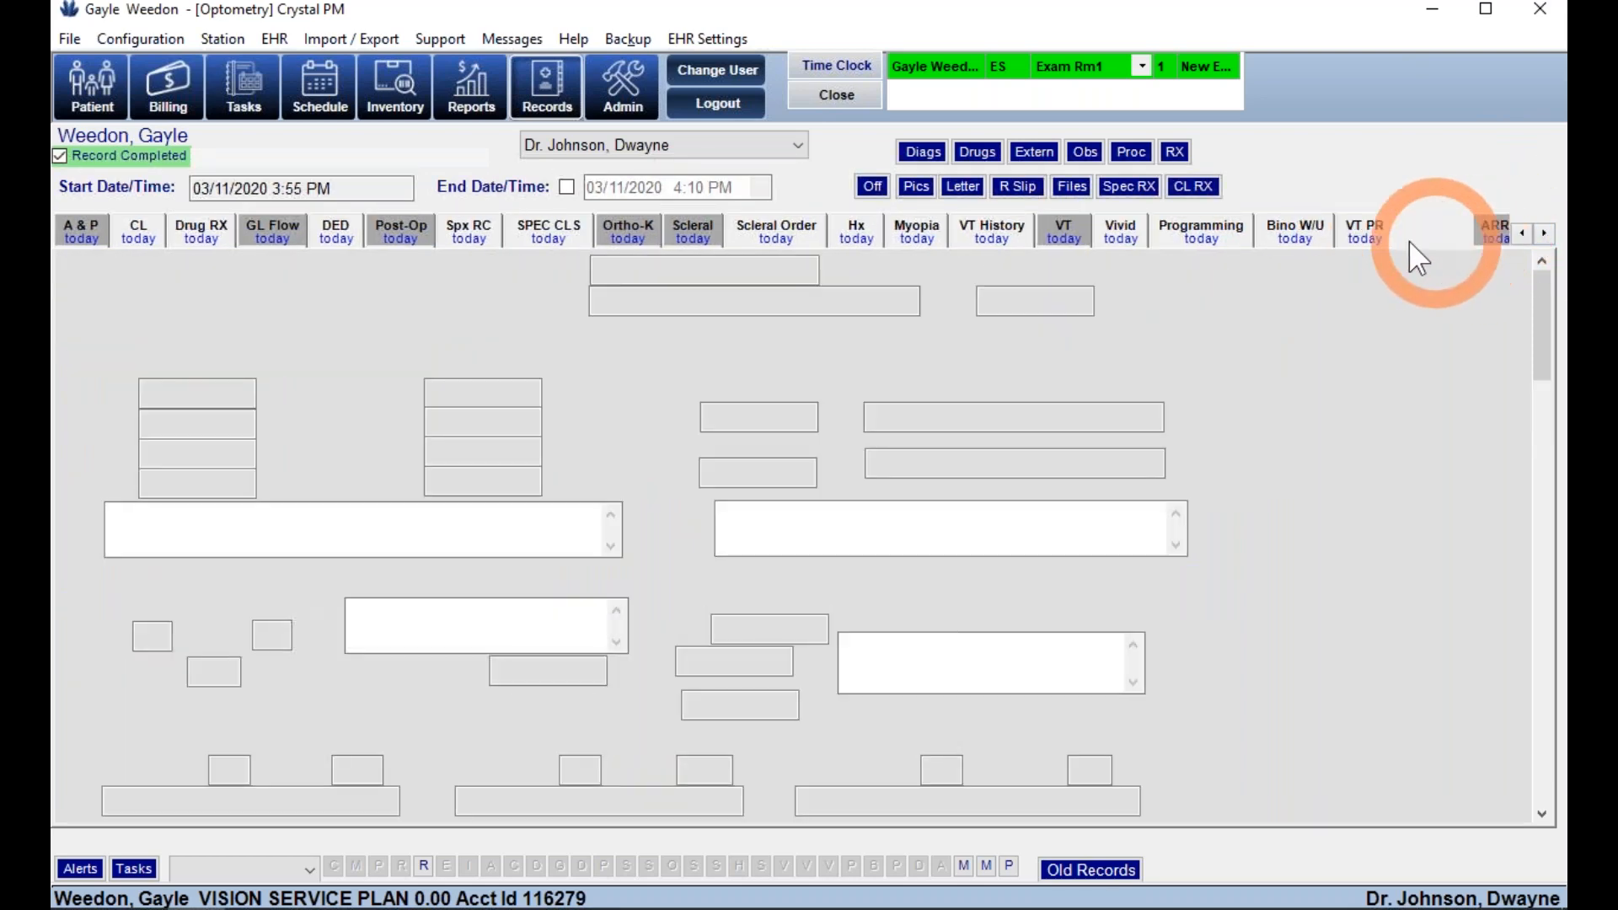
click(1378, 240)
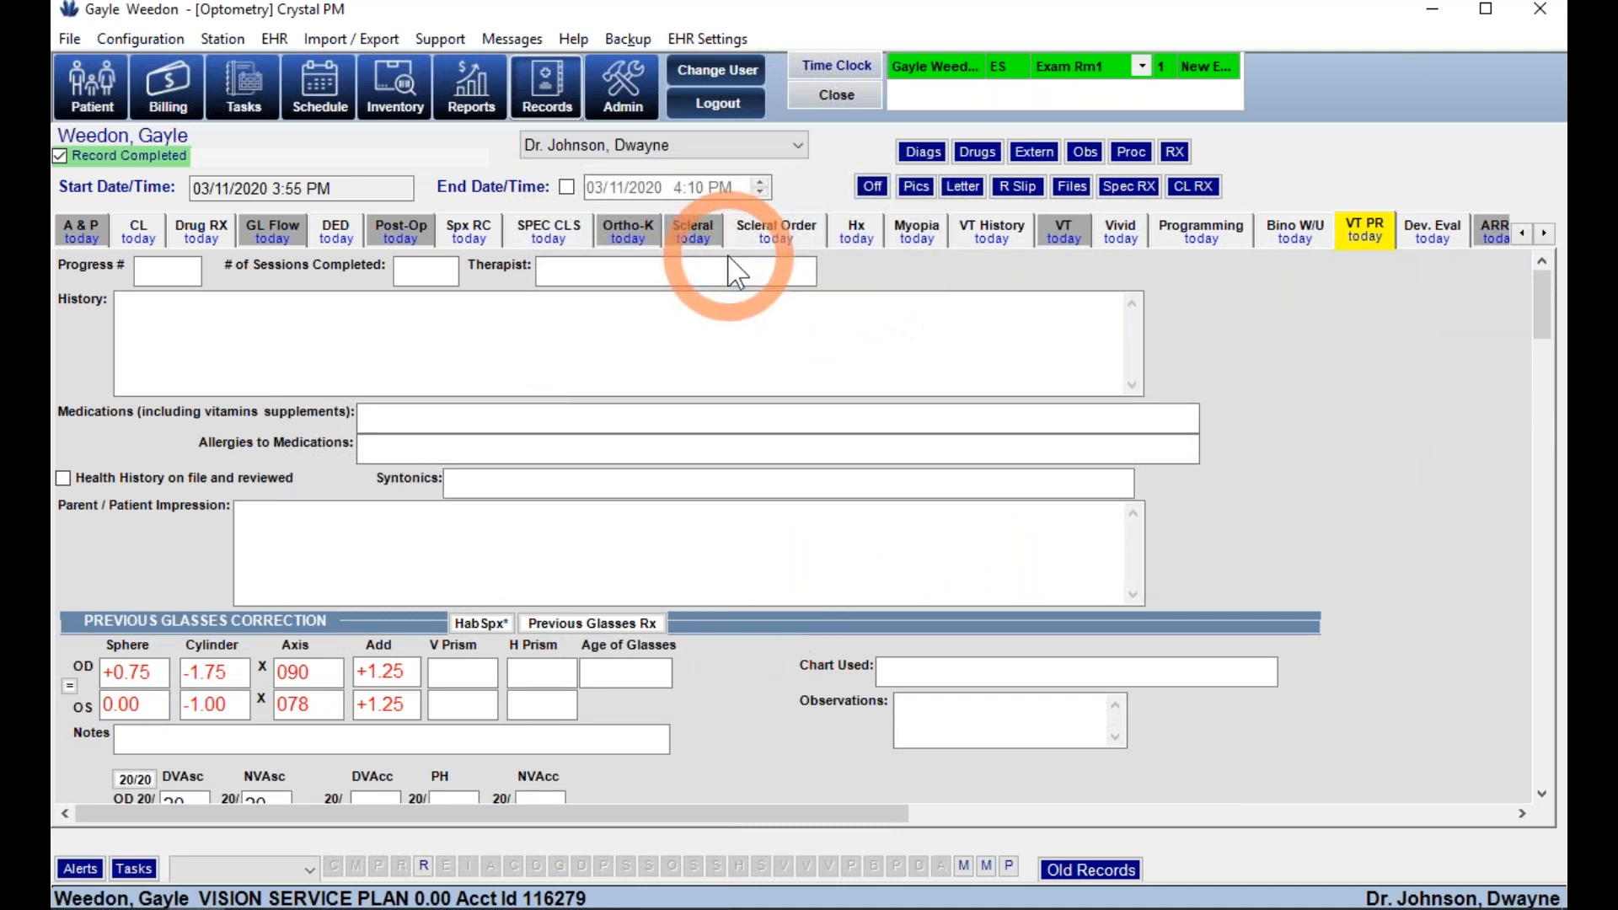
click(417, 898)
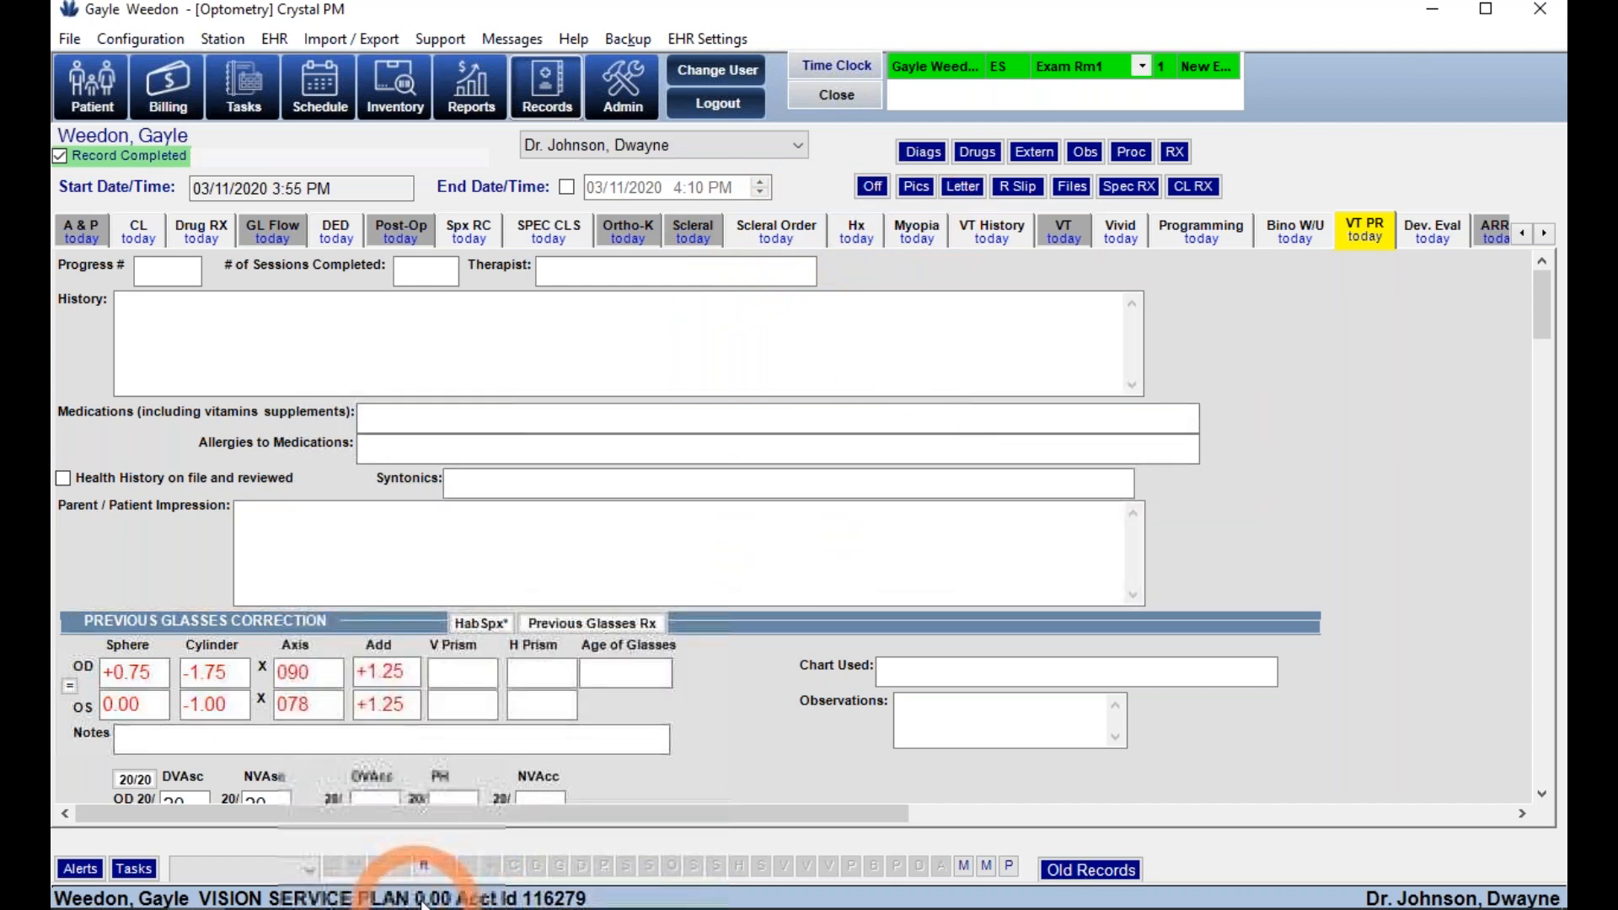
click(495, 786)
key(alt+Tab)
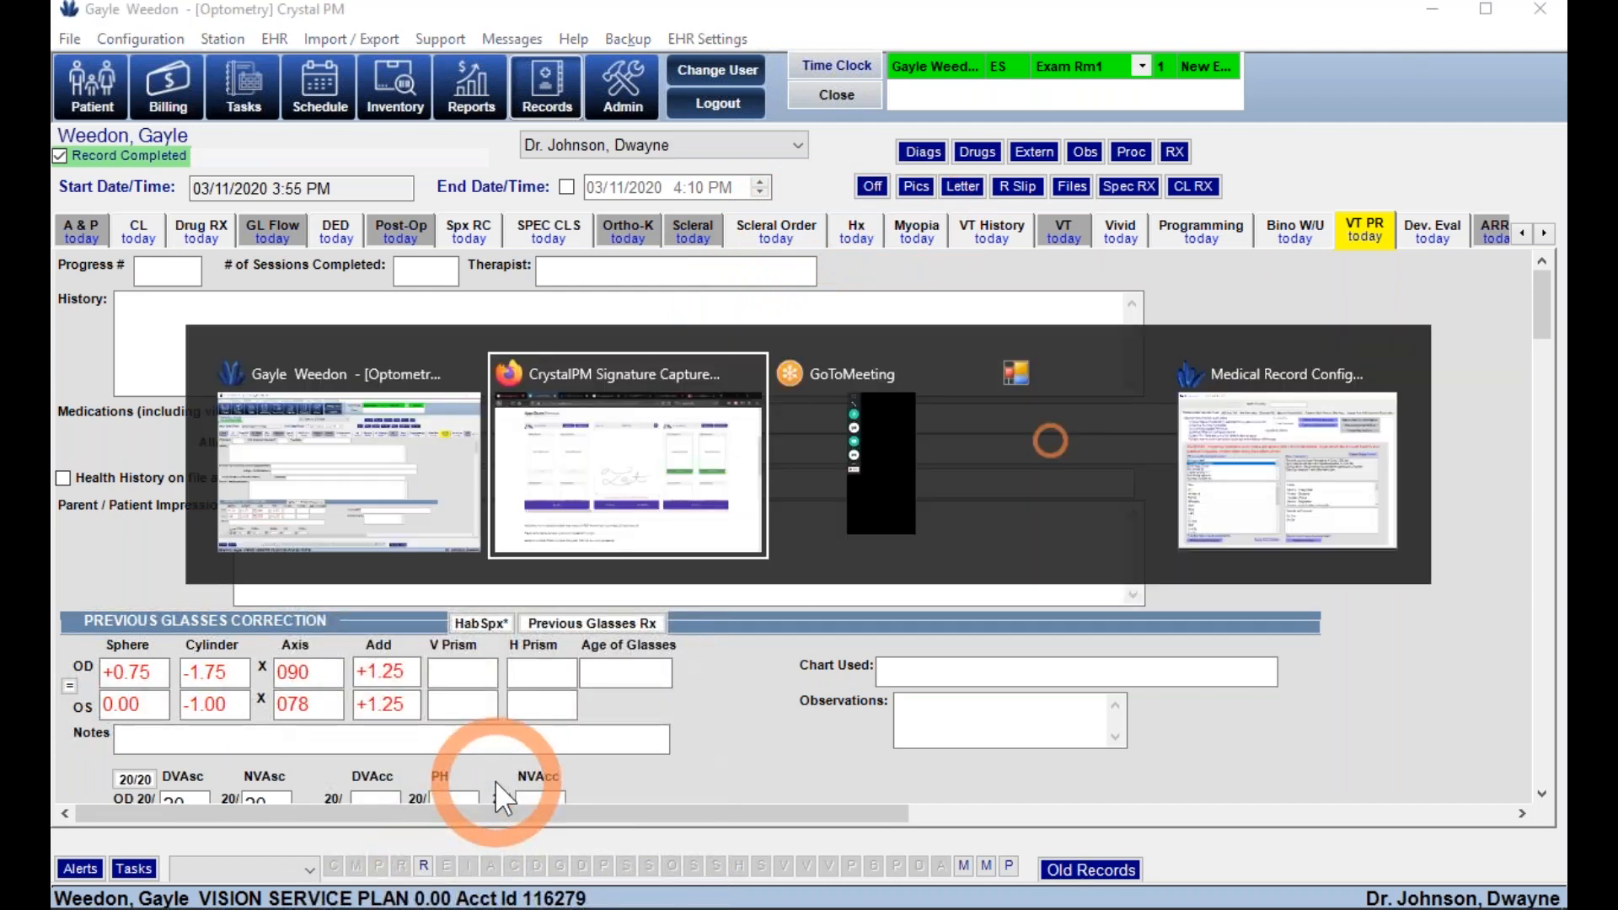
- In Medical Record Config Utility, restore medical records from the 2020 color.bak backup
key(alt+Tab)
key(alt+Tab)
key(alt+Tab)
drag(645, 477, 646, 521)
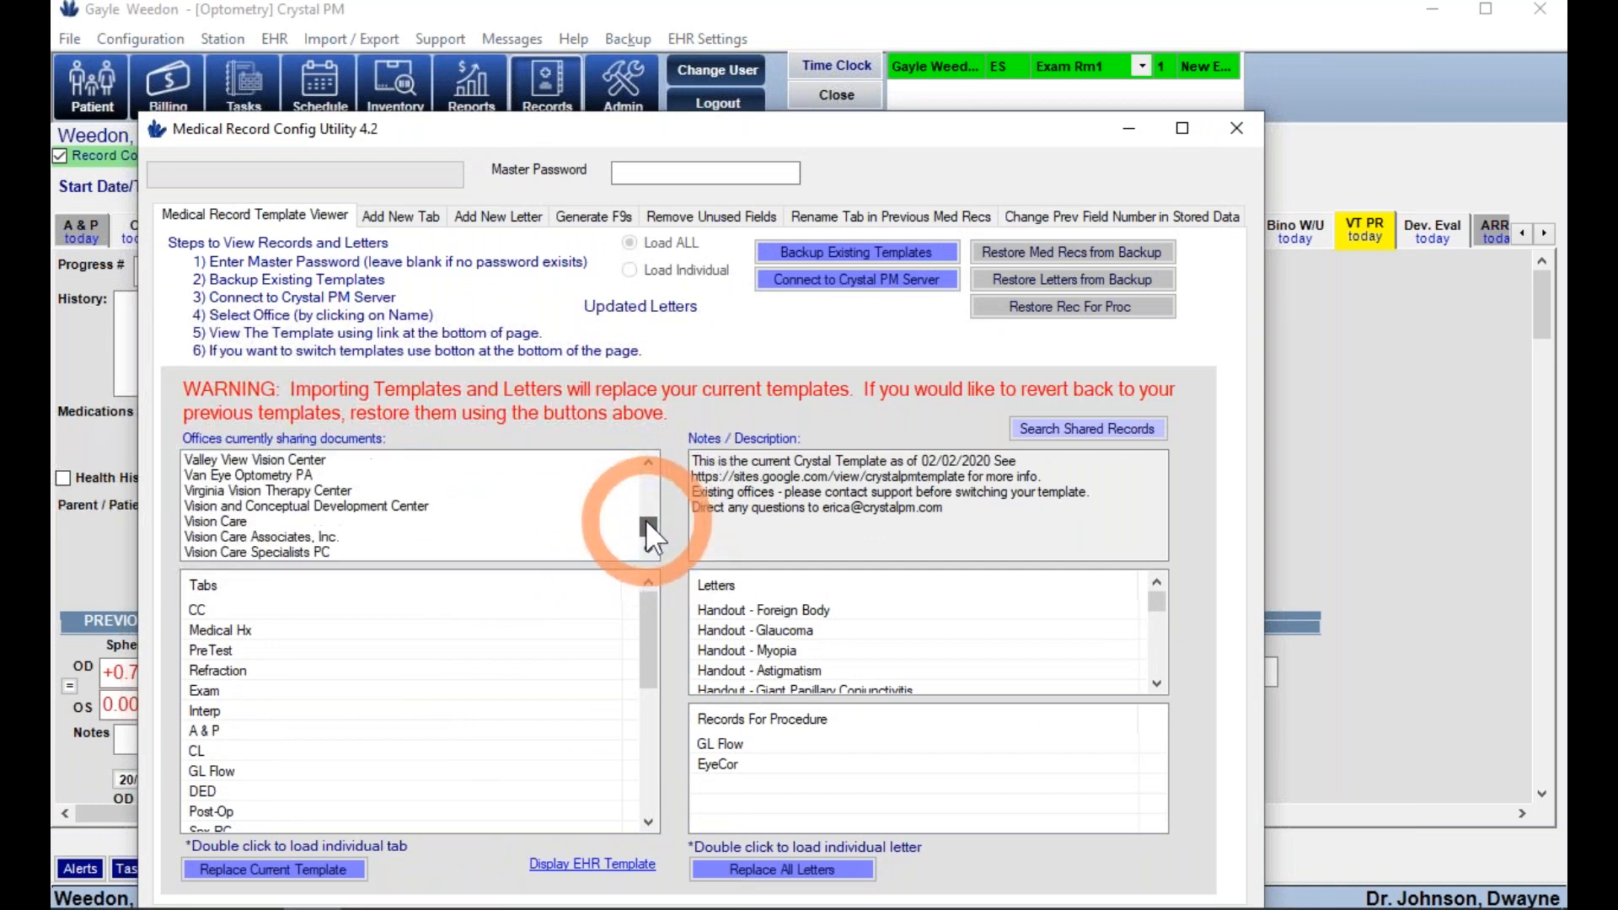
click(994, 246)
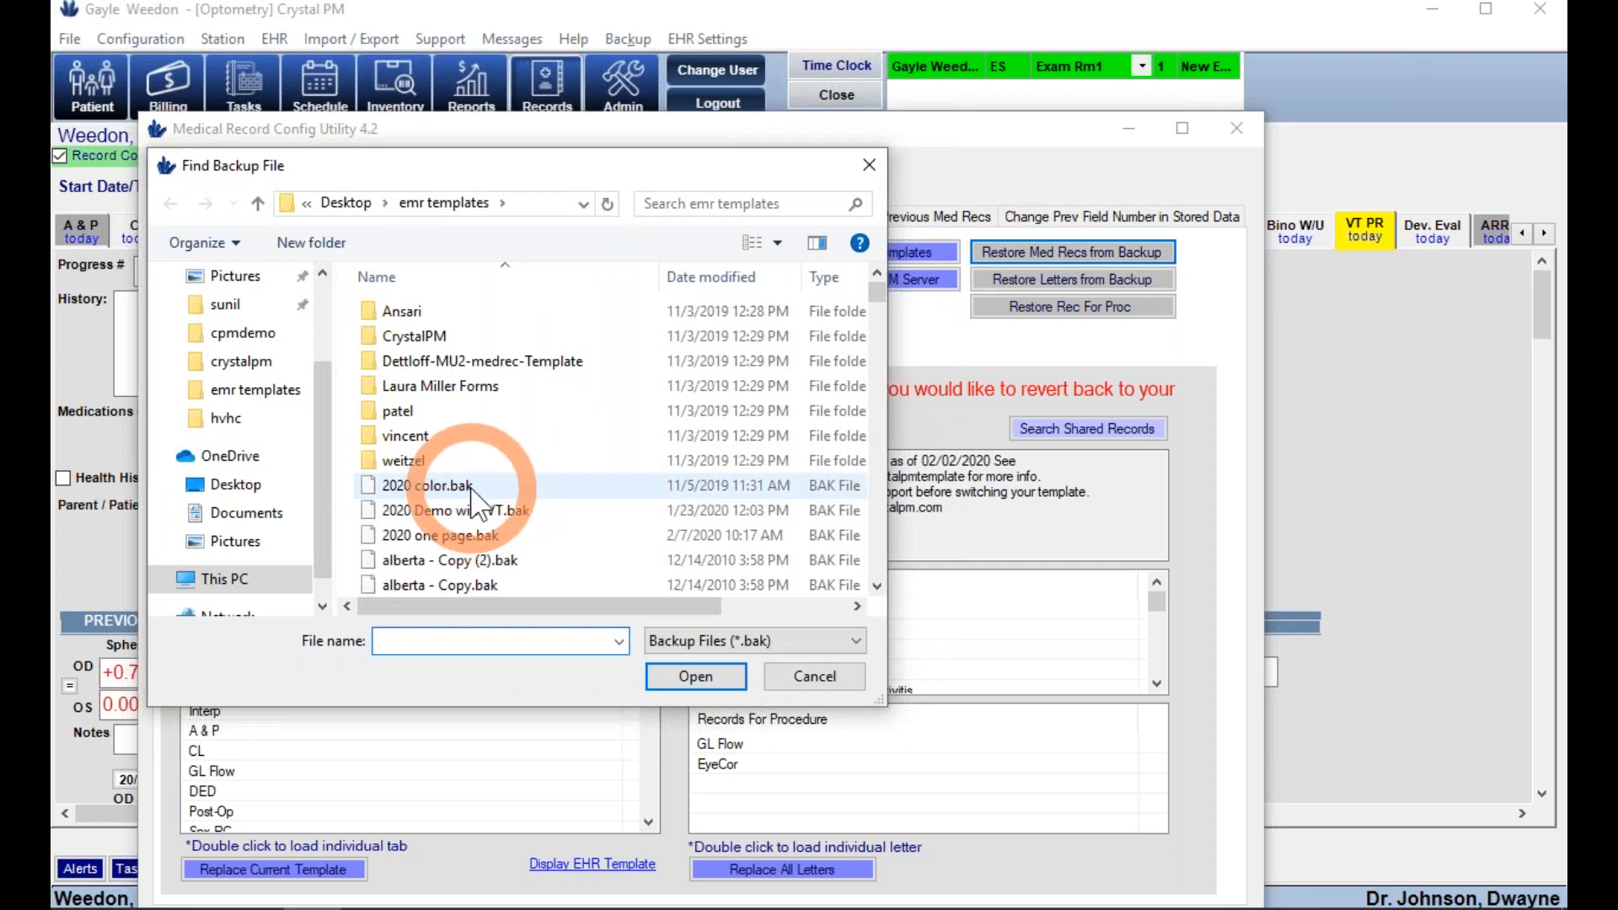
double_click(471, 486)
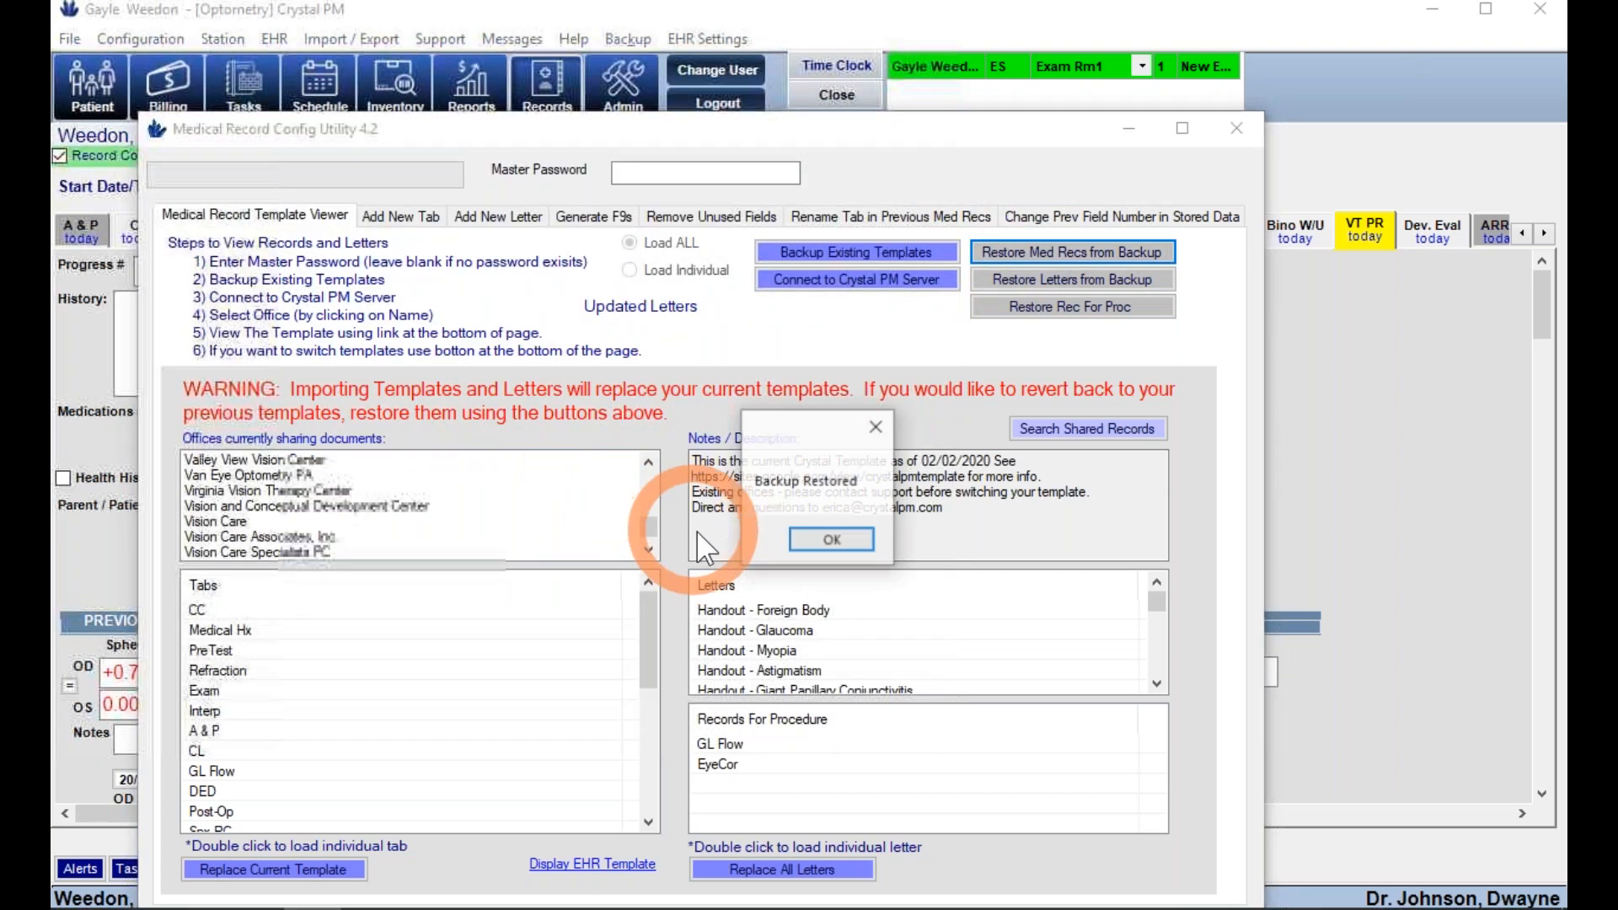
click(813, 541)
- Search Records for 'lo', open the matching patient's chart, and dismiss the Seg Height Reminder
click(550, 88)
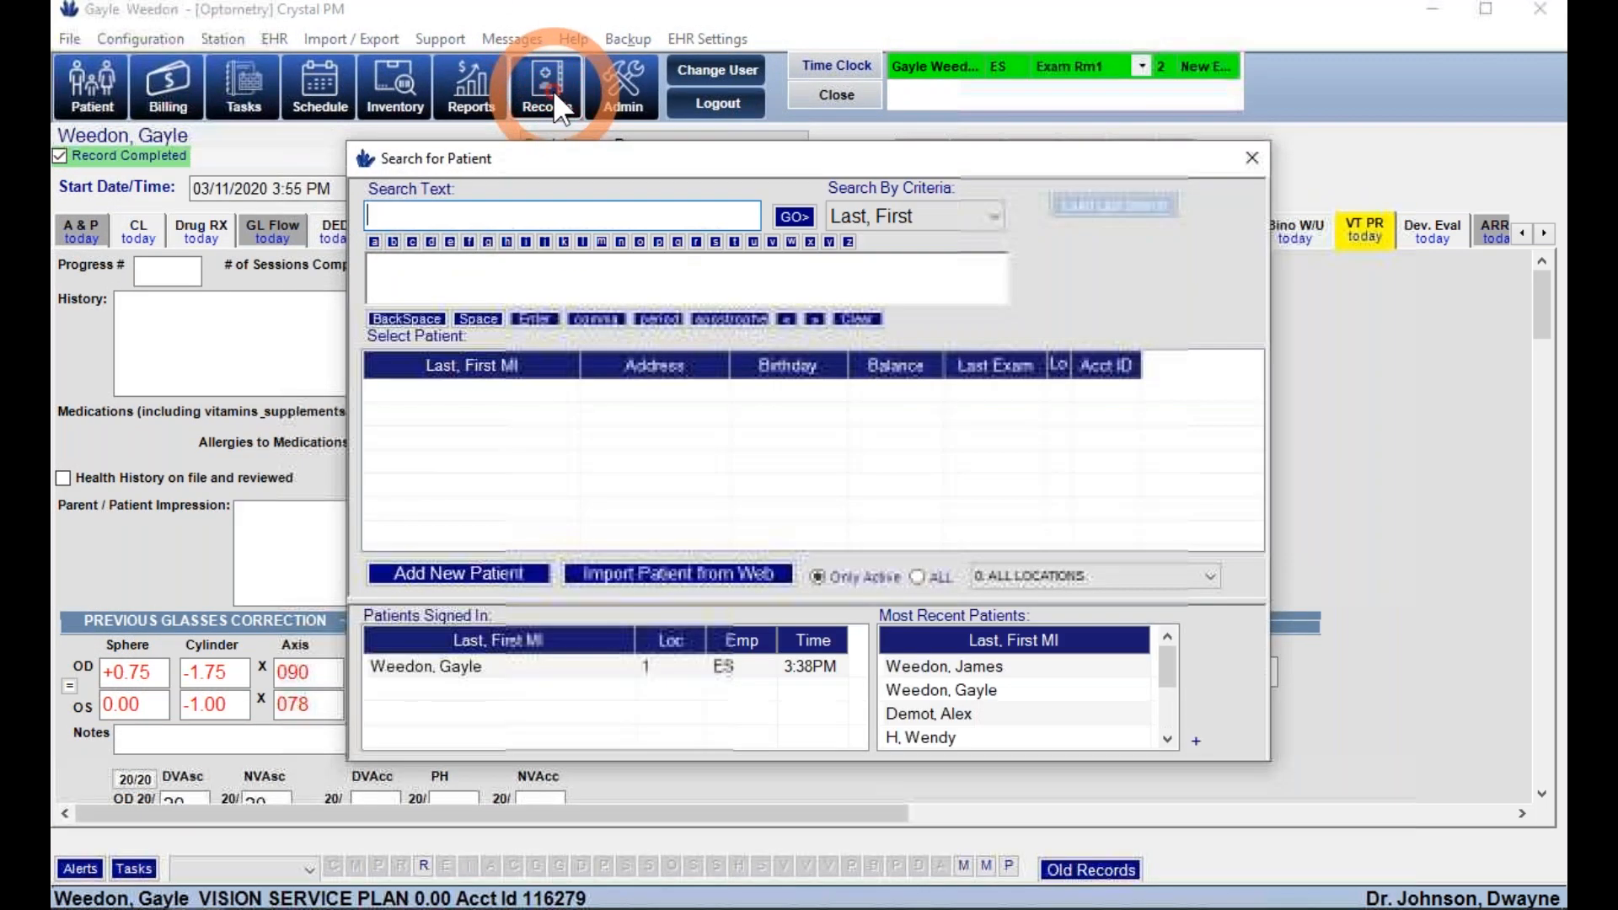
text(lo)
key(Up)
key(Up)
key(Up)
key(Up)
key(Up)
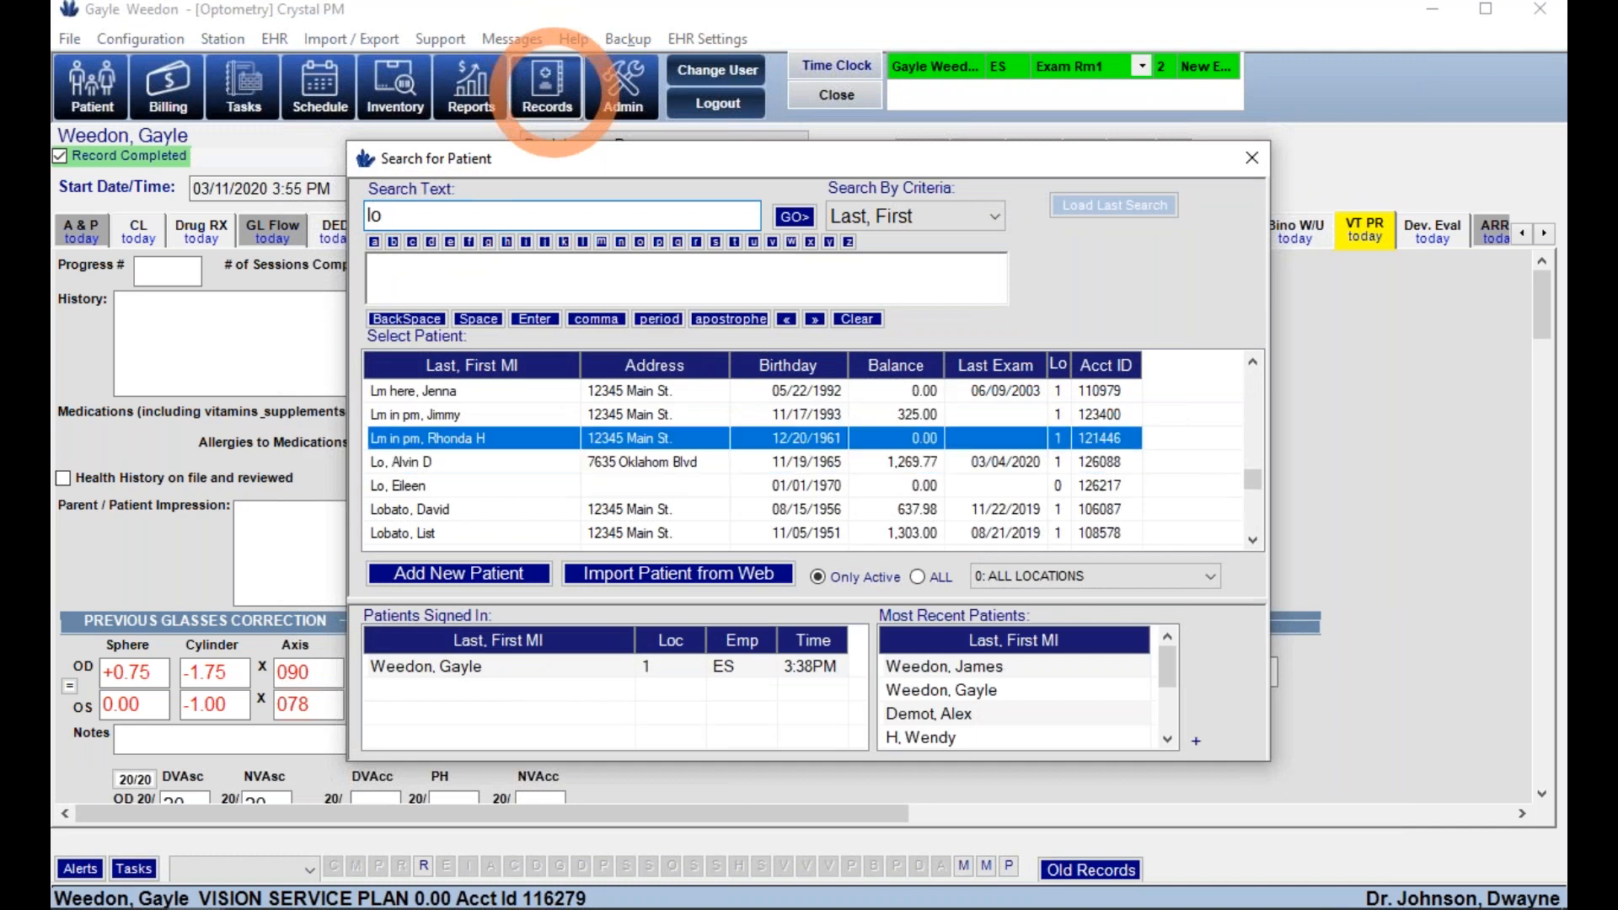
key(Up)
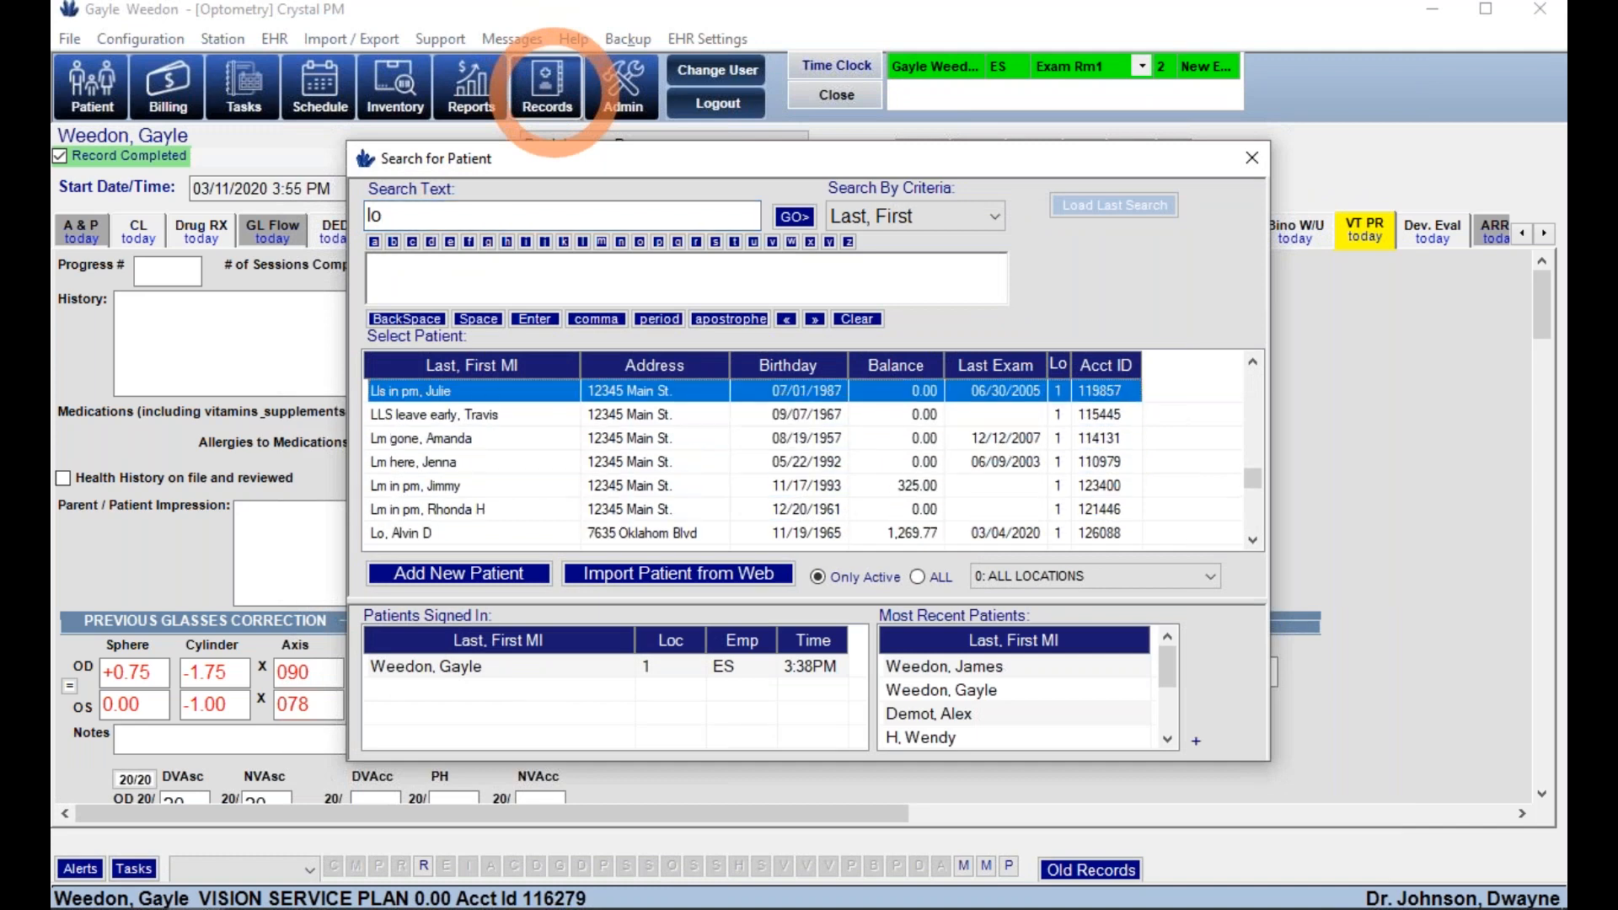
key(Return)
click(422, 169)
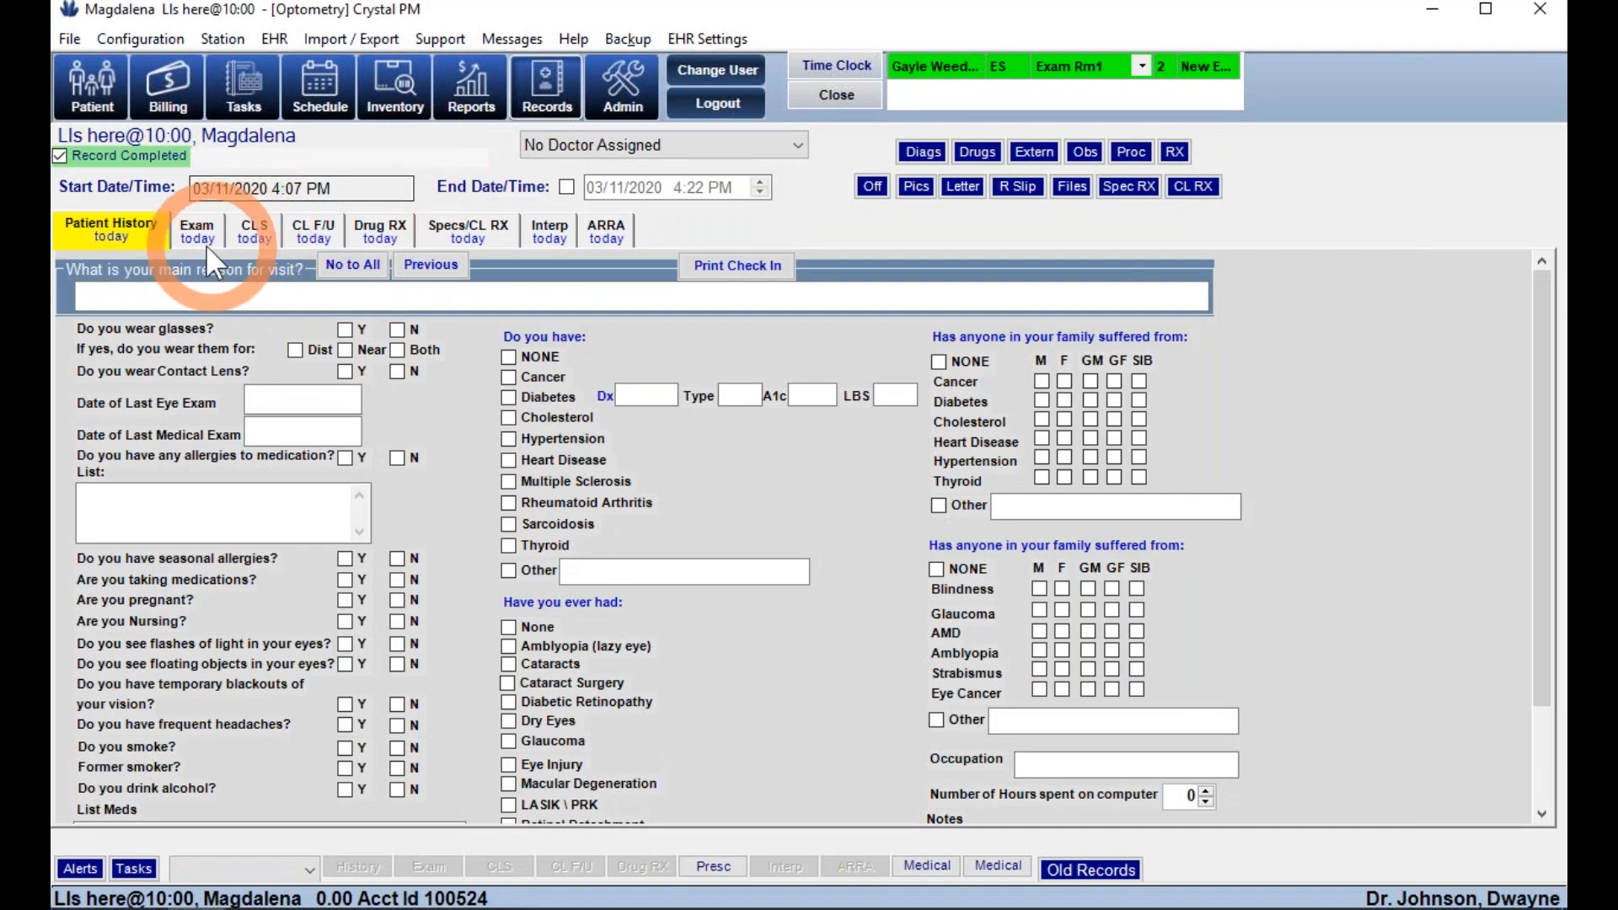
- Answer No to All on the patient history questionnaire
click(335, 503)
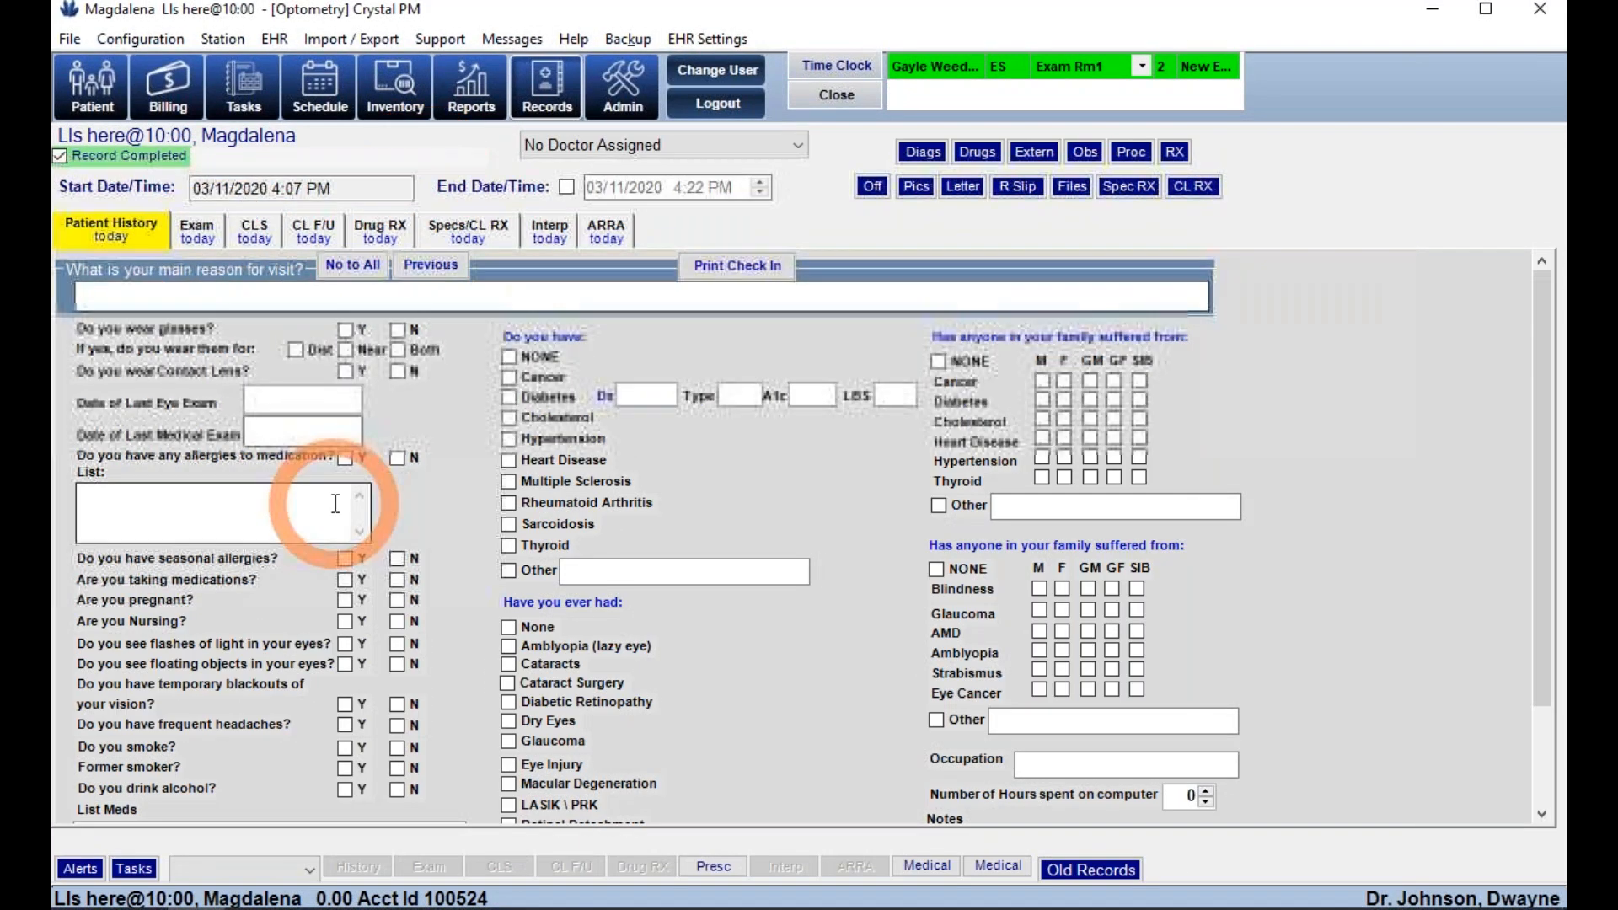
click(851, 475)
scroll(851, 475, down, 3)
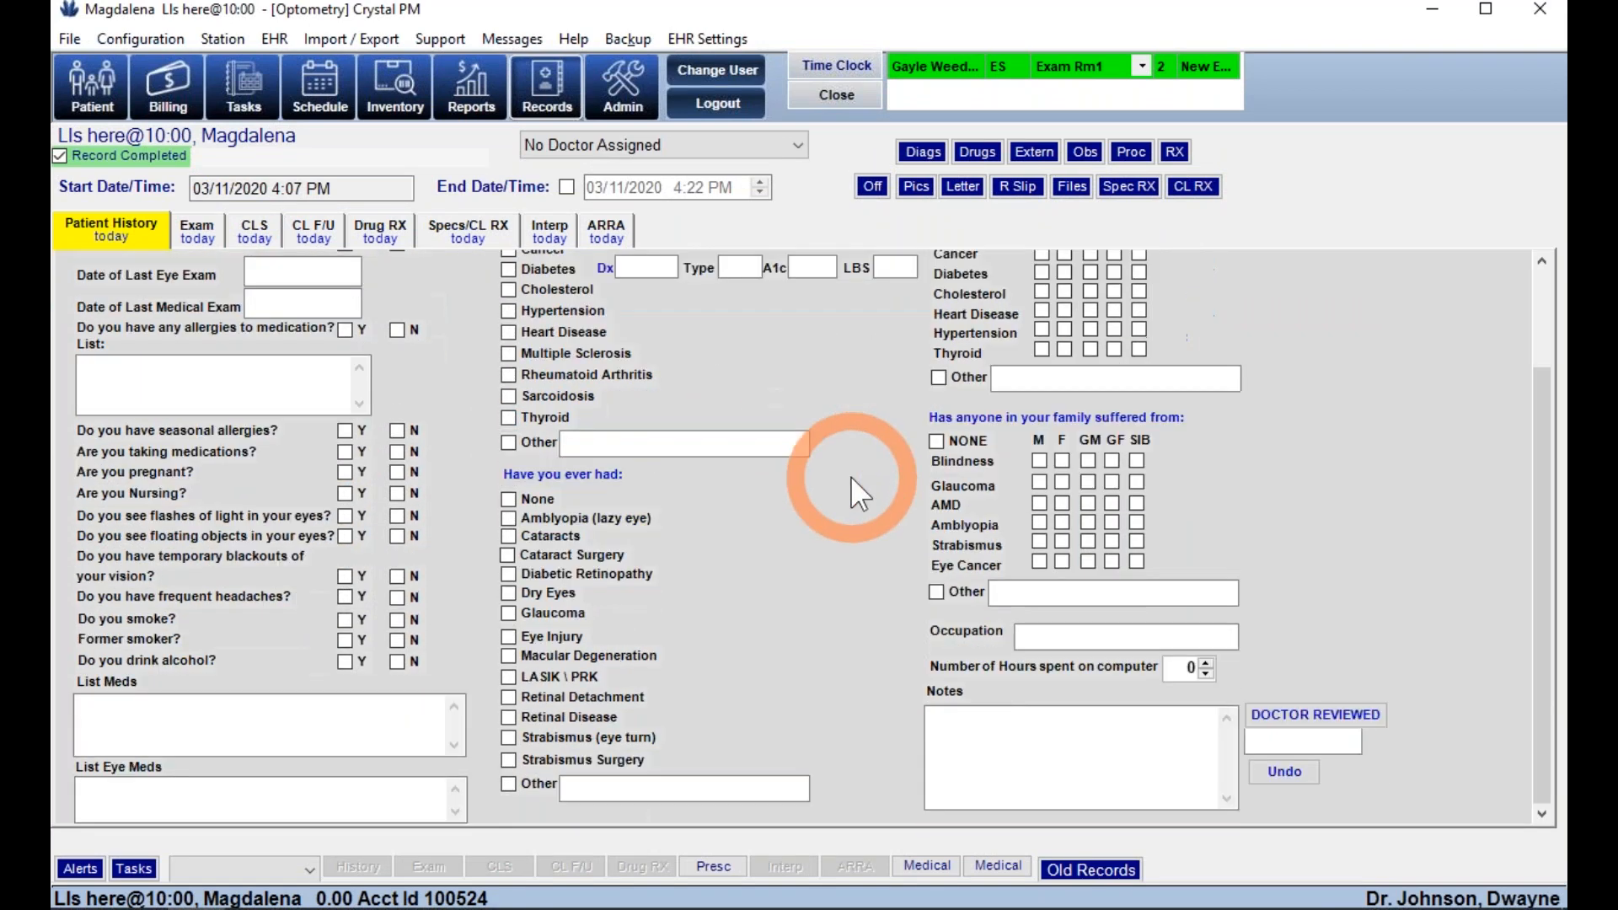
scroll(851, 475, up, 3)
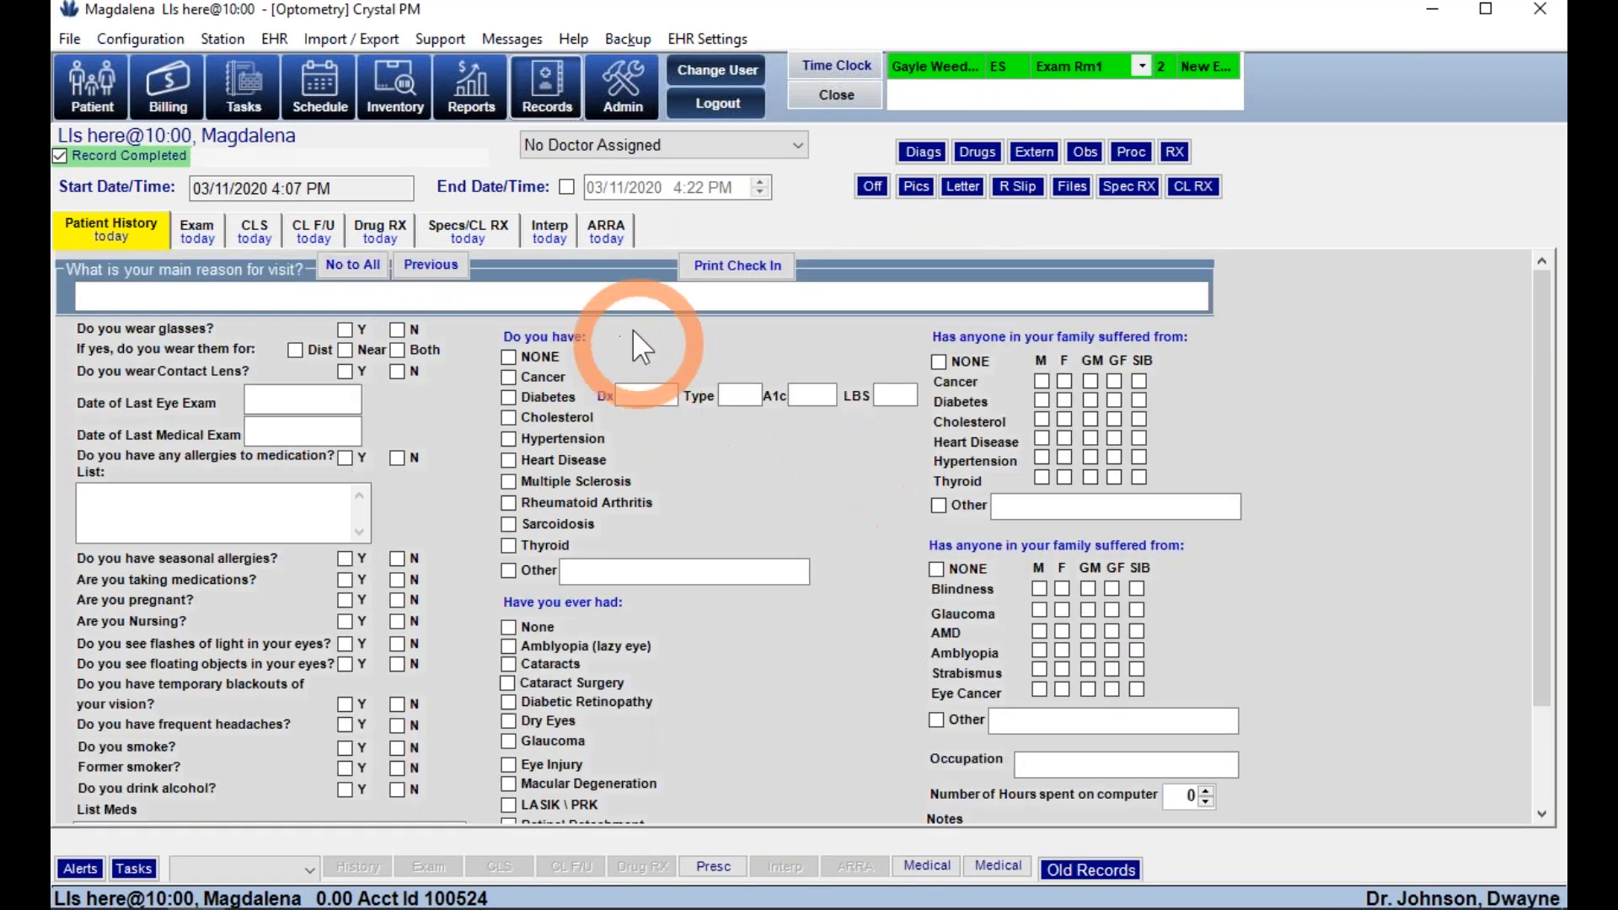
click(345, 268)
- Record grandmother's cancer and father's AMD, then mark the history doctor reviewed
click(965, 354)
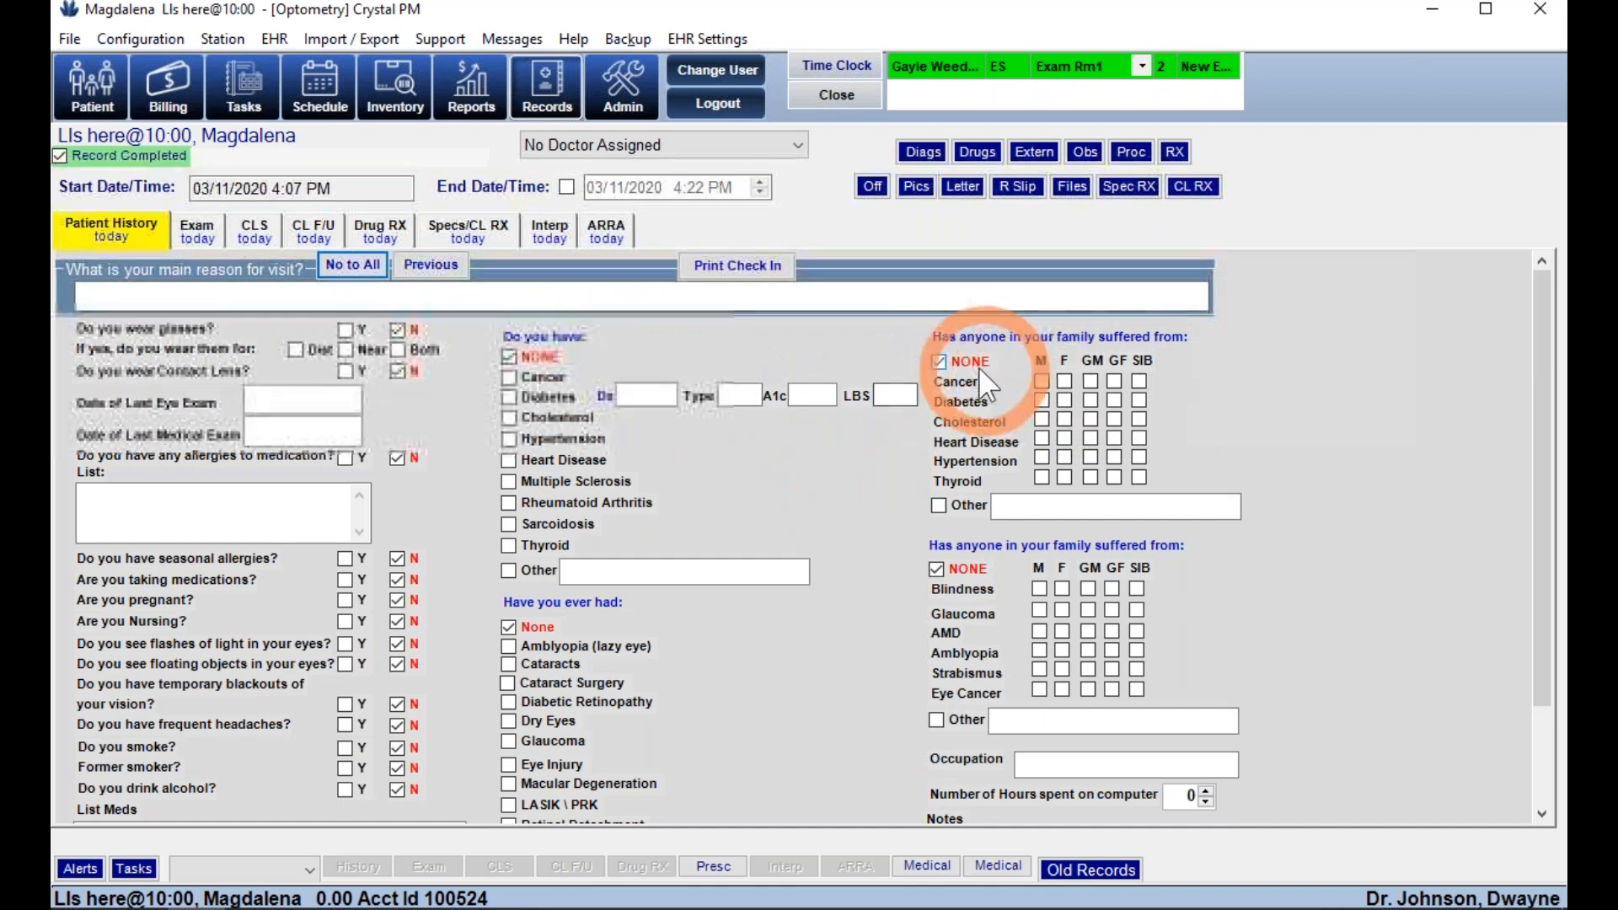
click(1091, 381)
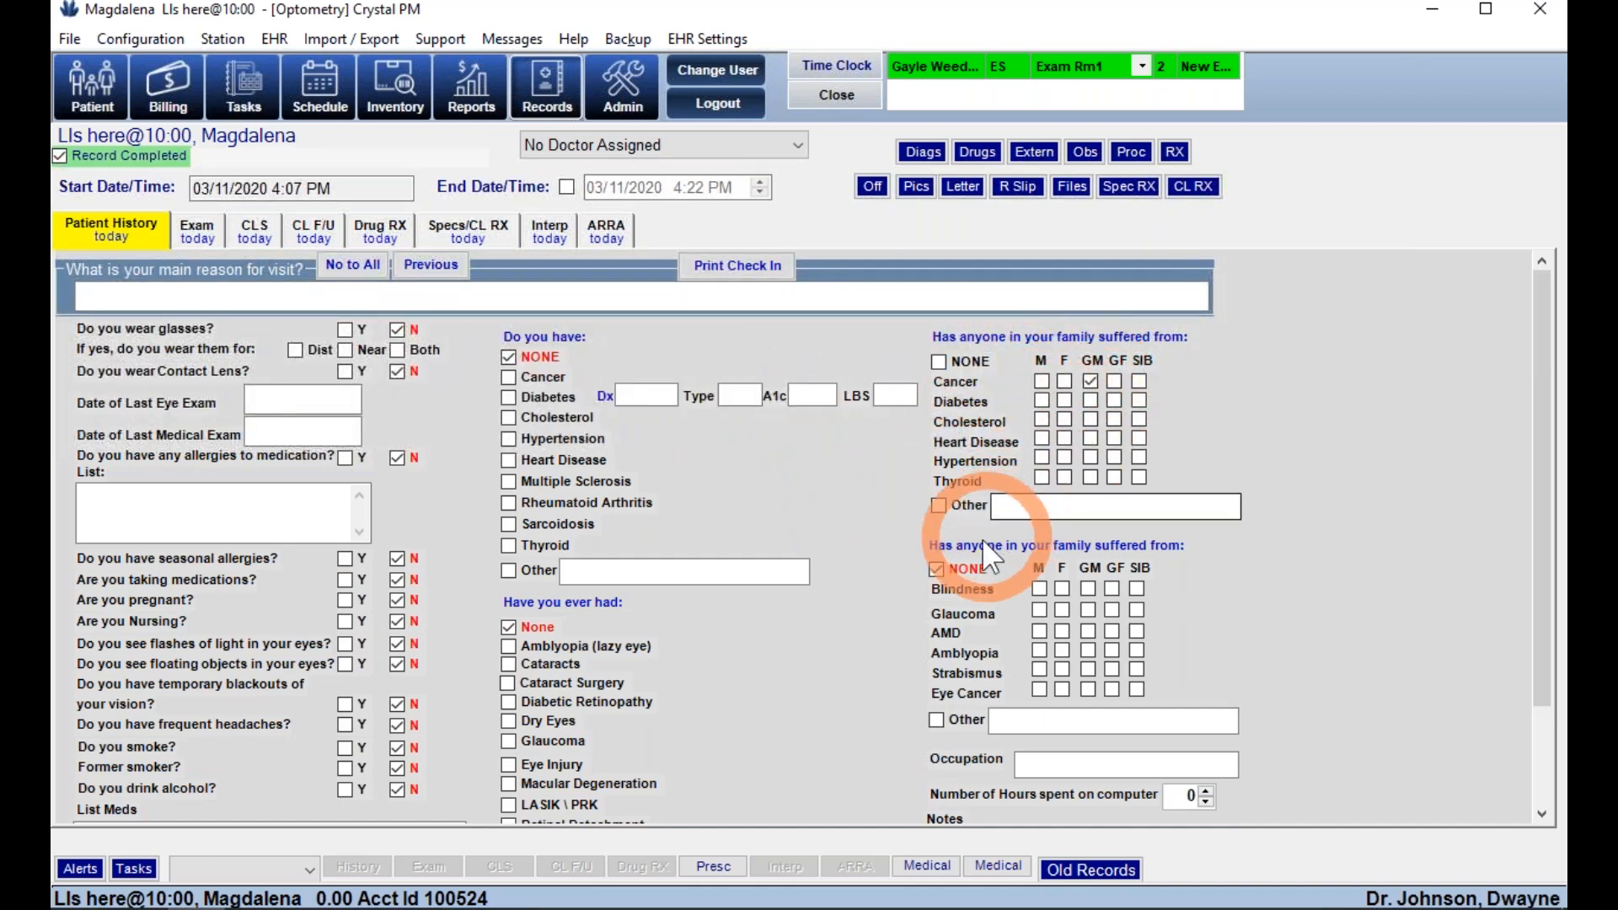
click(937, 569)
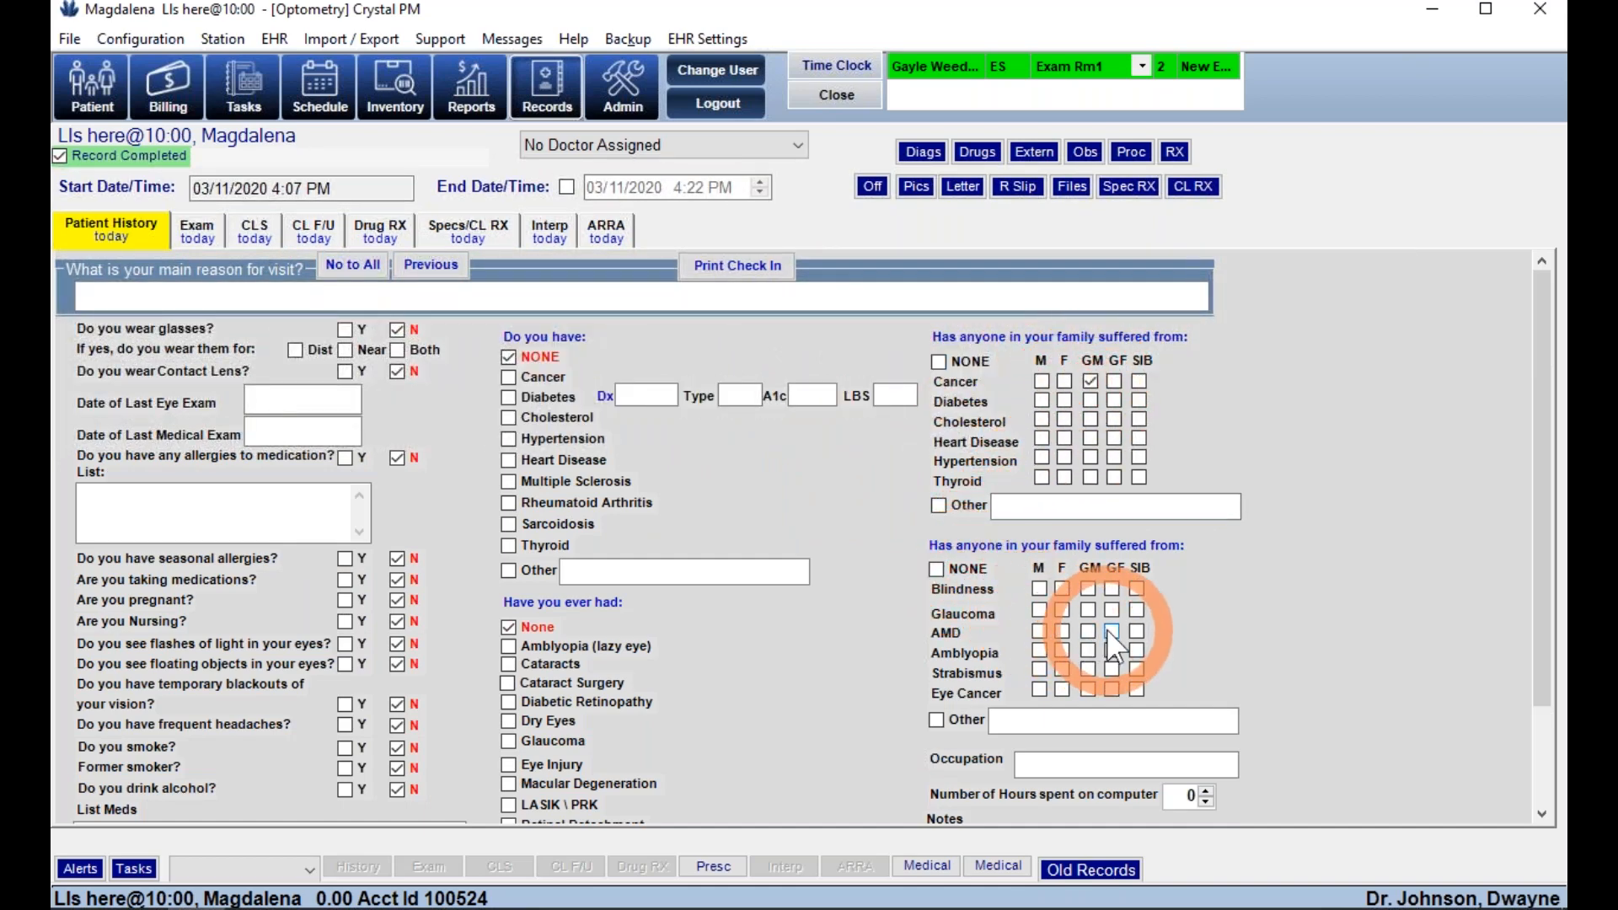
click(1062, 631)
scroll(1281, 685, down, 2)
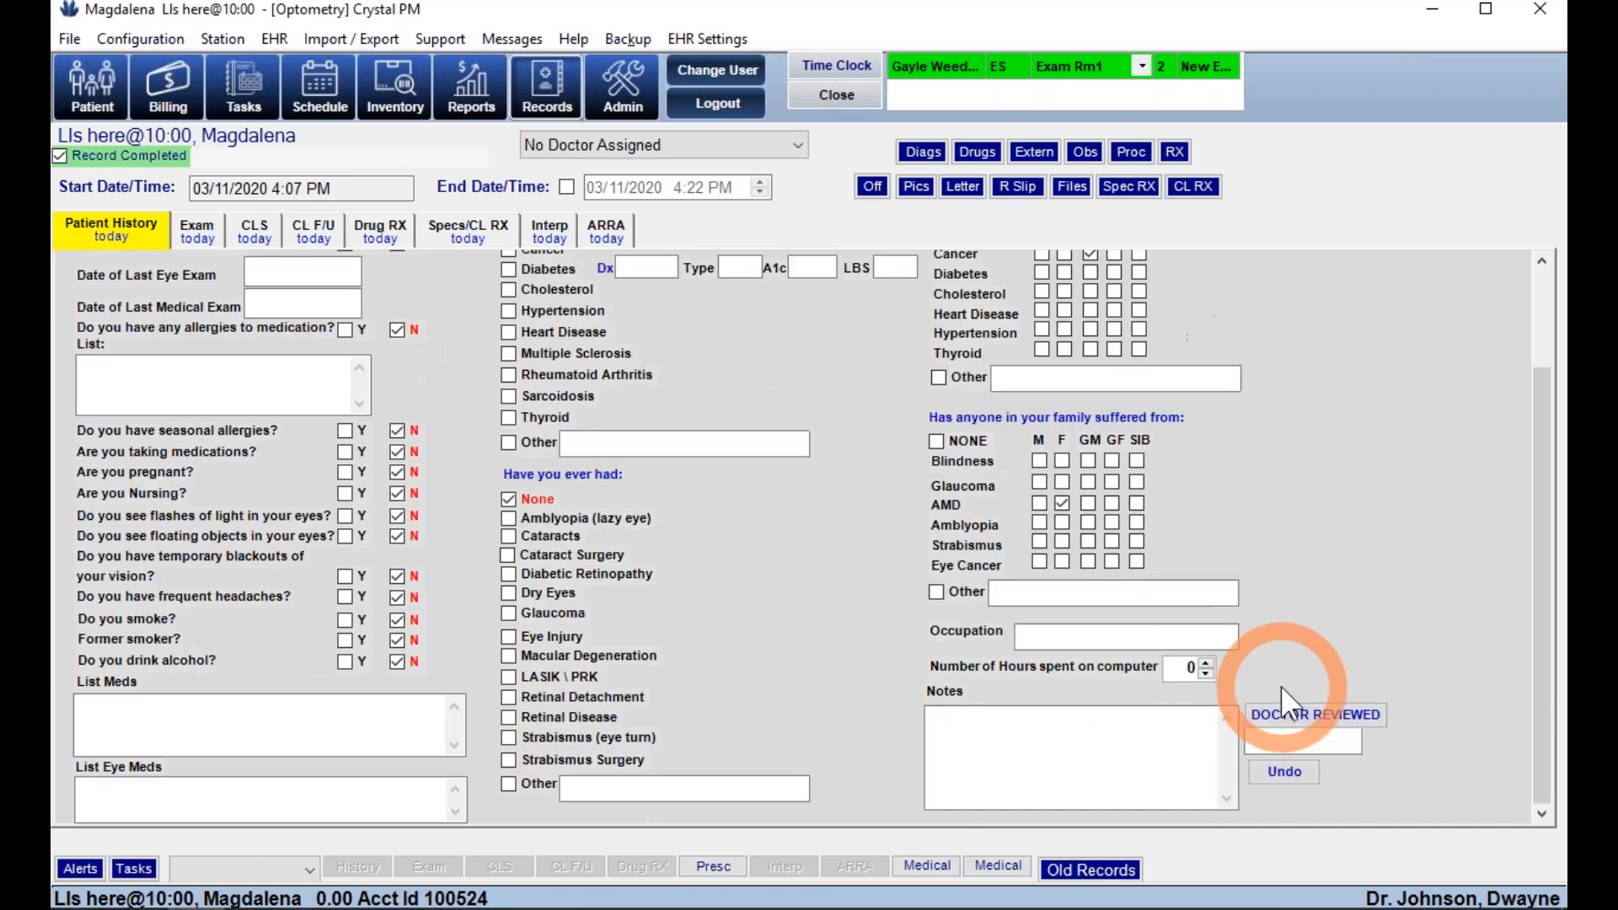
click(1295, 714)
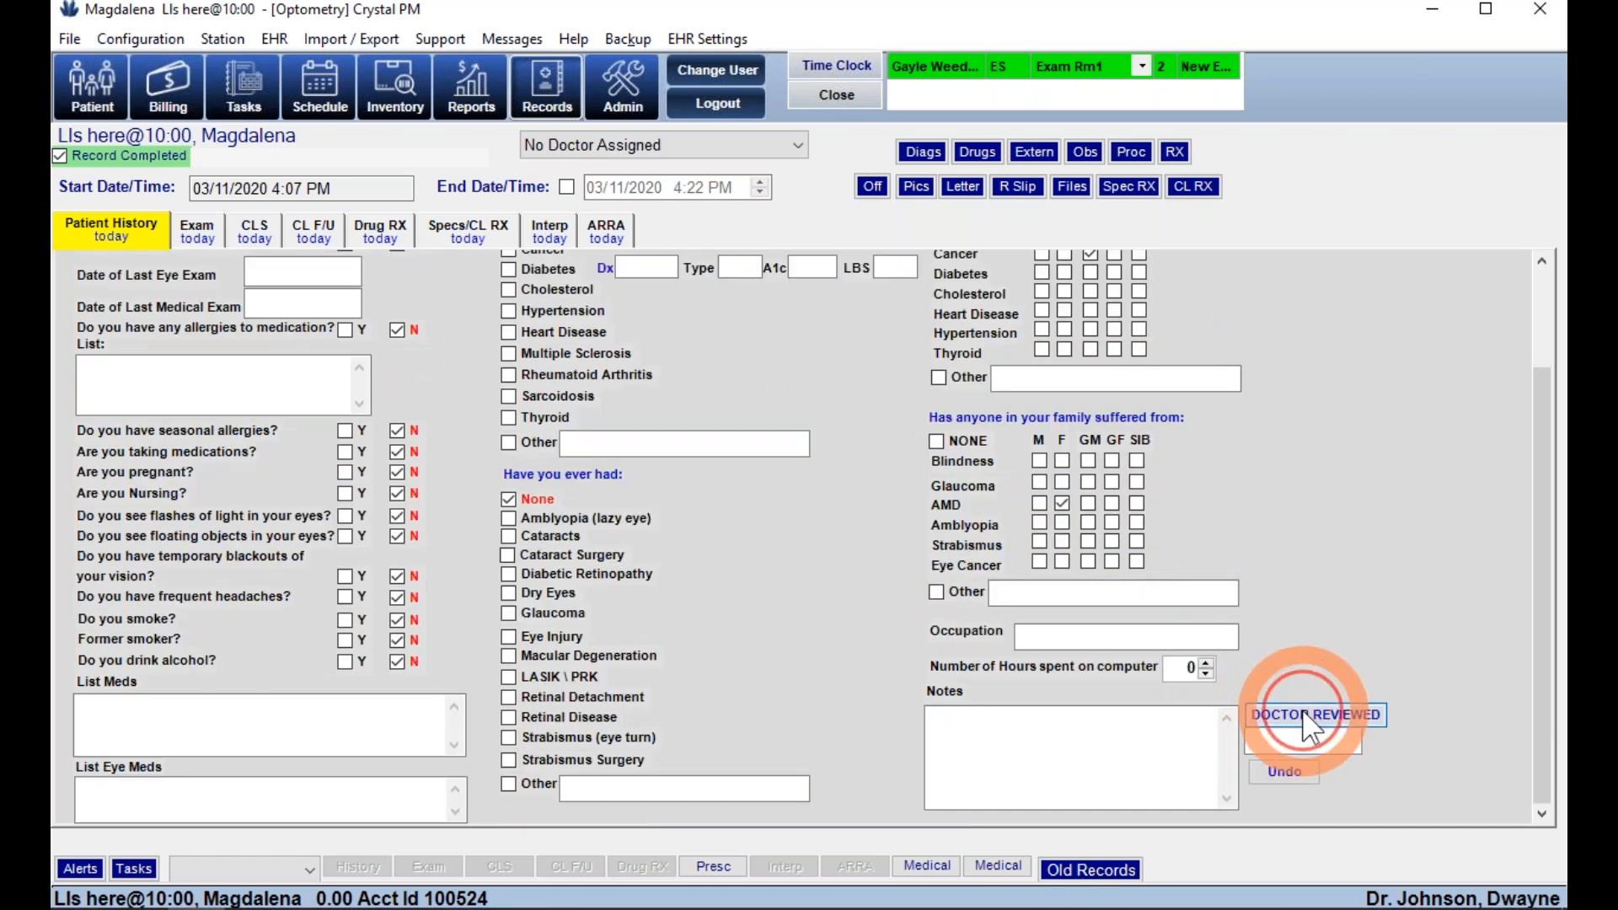
click(204, 228)
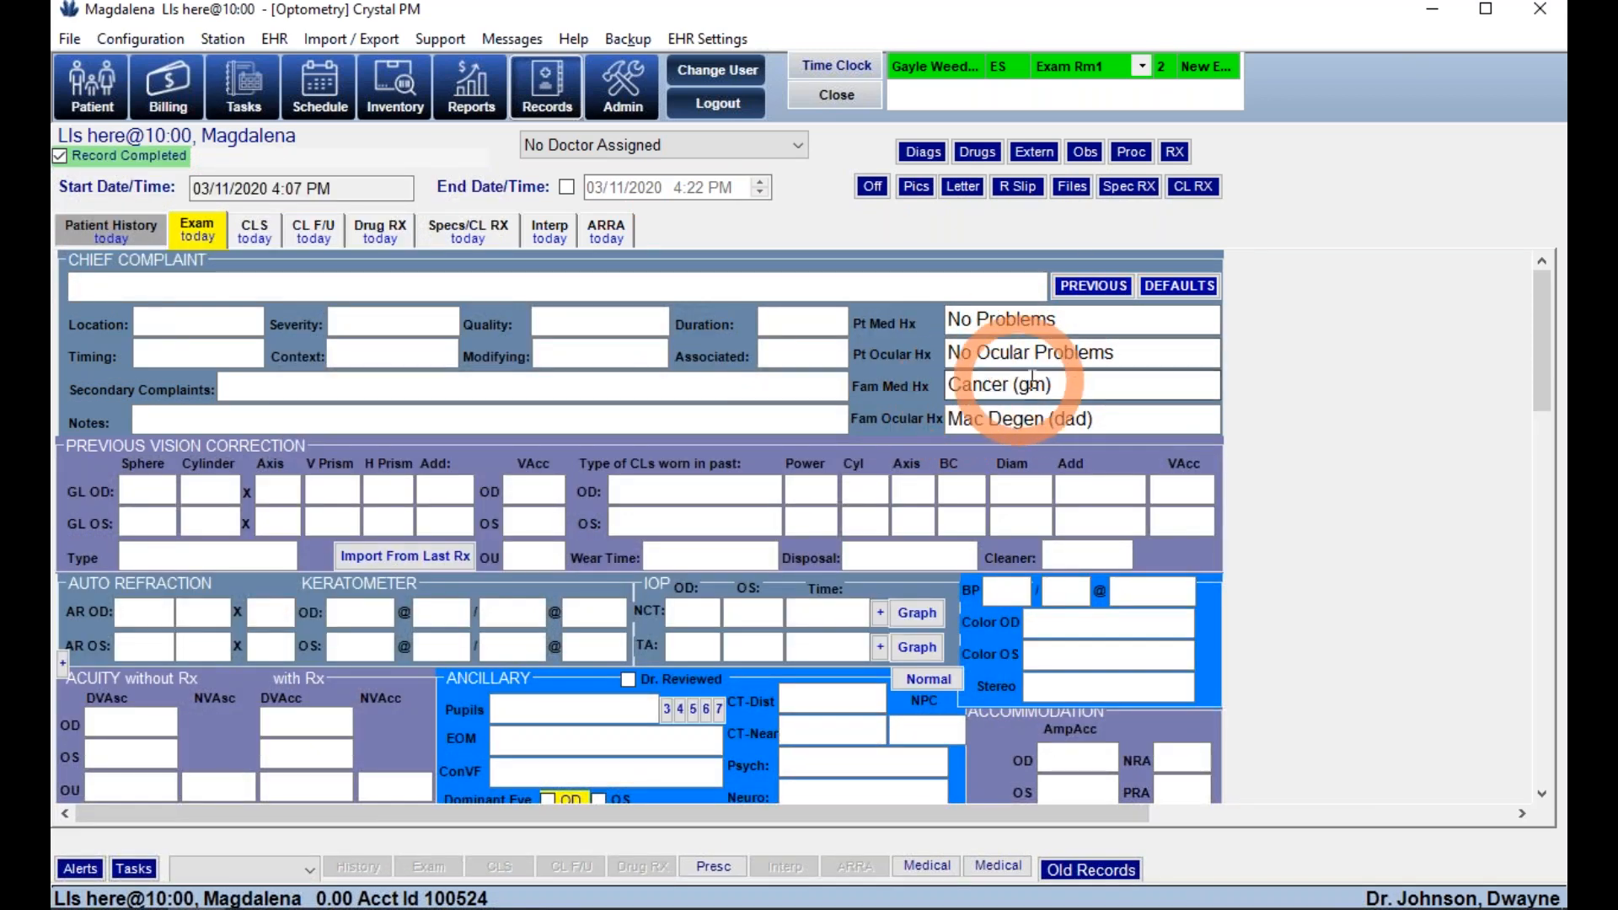
- Scroll down the exam form, then back up toward the Chief Complaint section at the top
click(1331, 442)
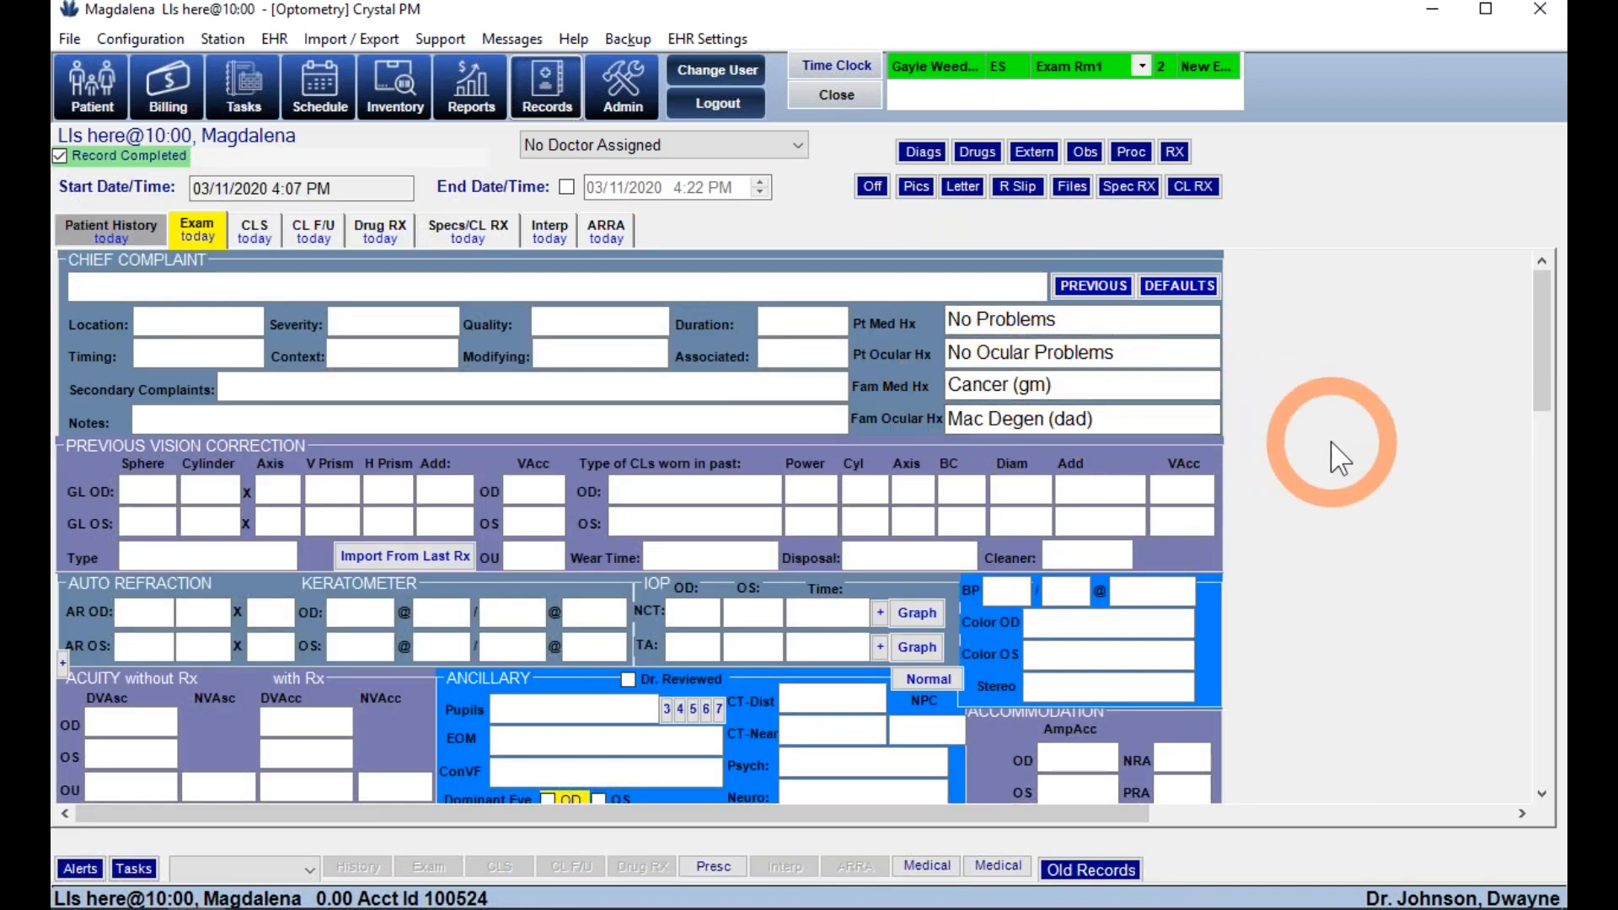
scroll(1339, 460, down, 3)
scroll(1340, 459, down, 6)
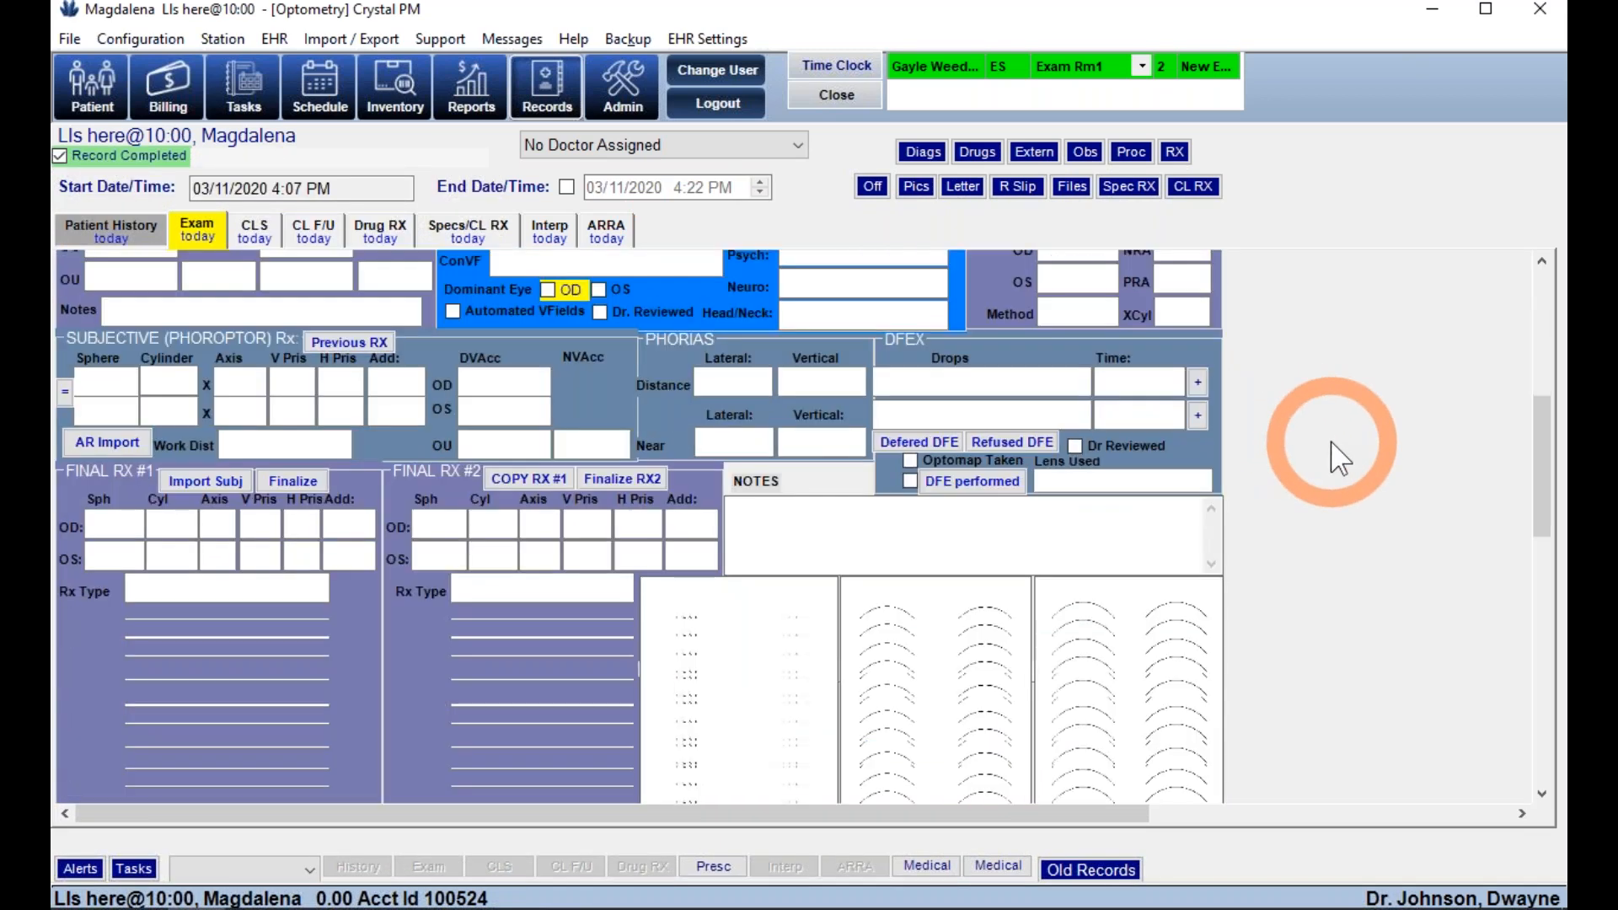
scroll(1340, 459, down, 6)
scroll(1340, 459, down, 10)
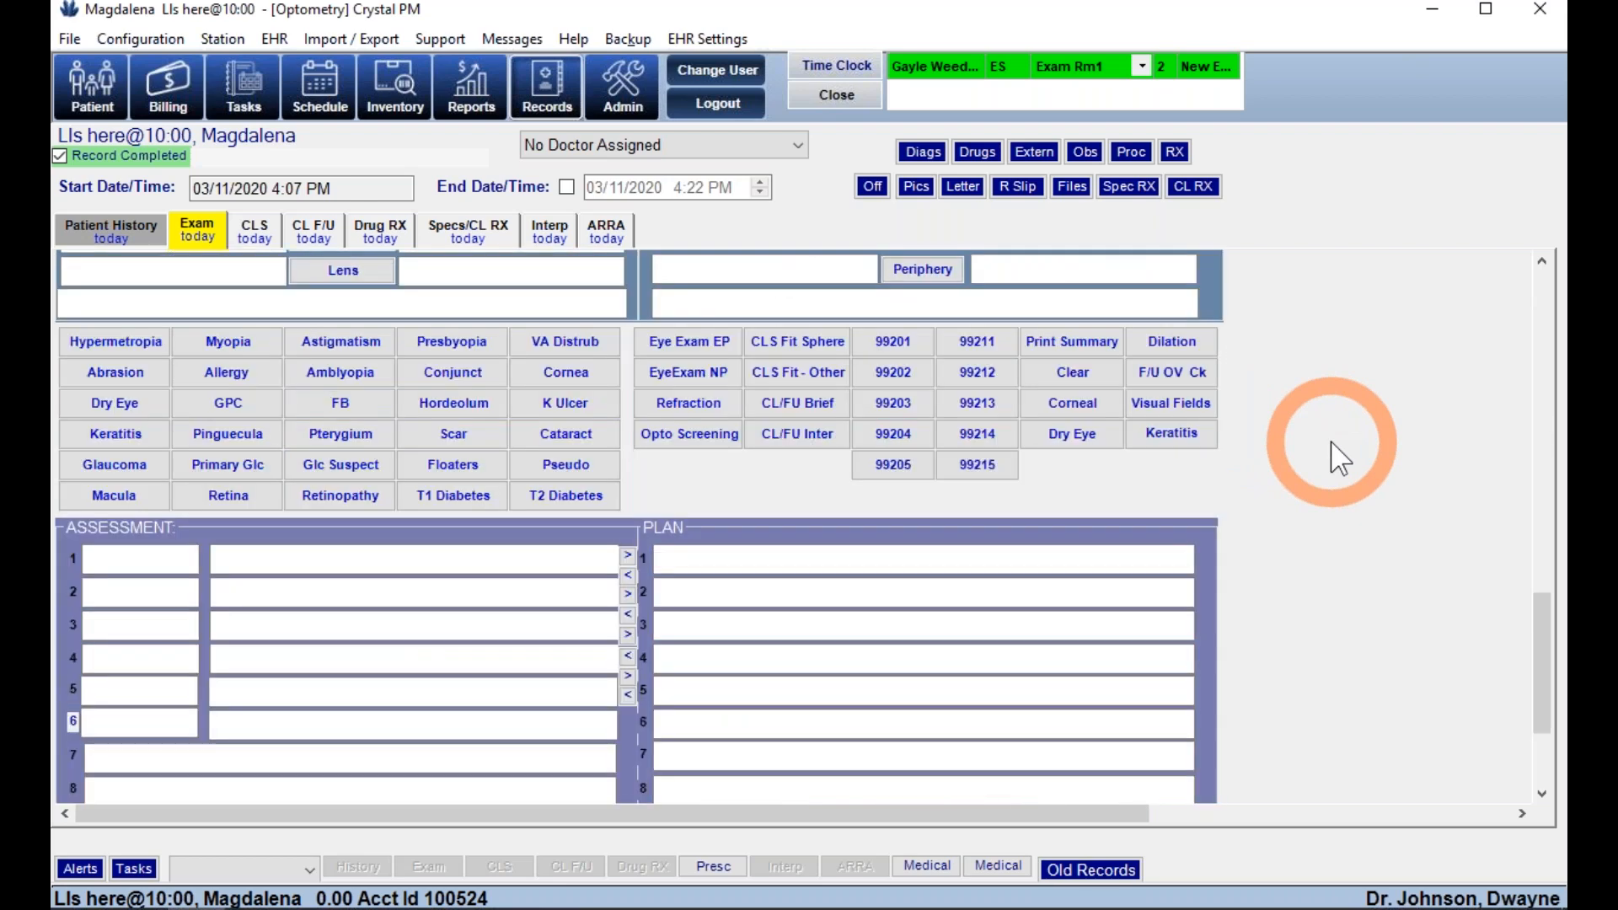
scroll(1340, 459, up, 12)
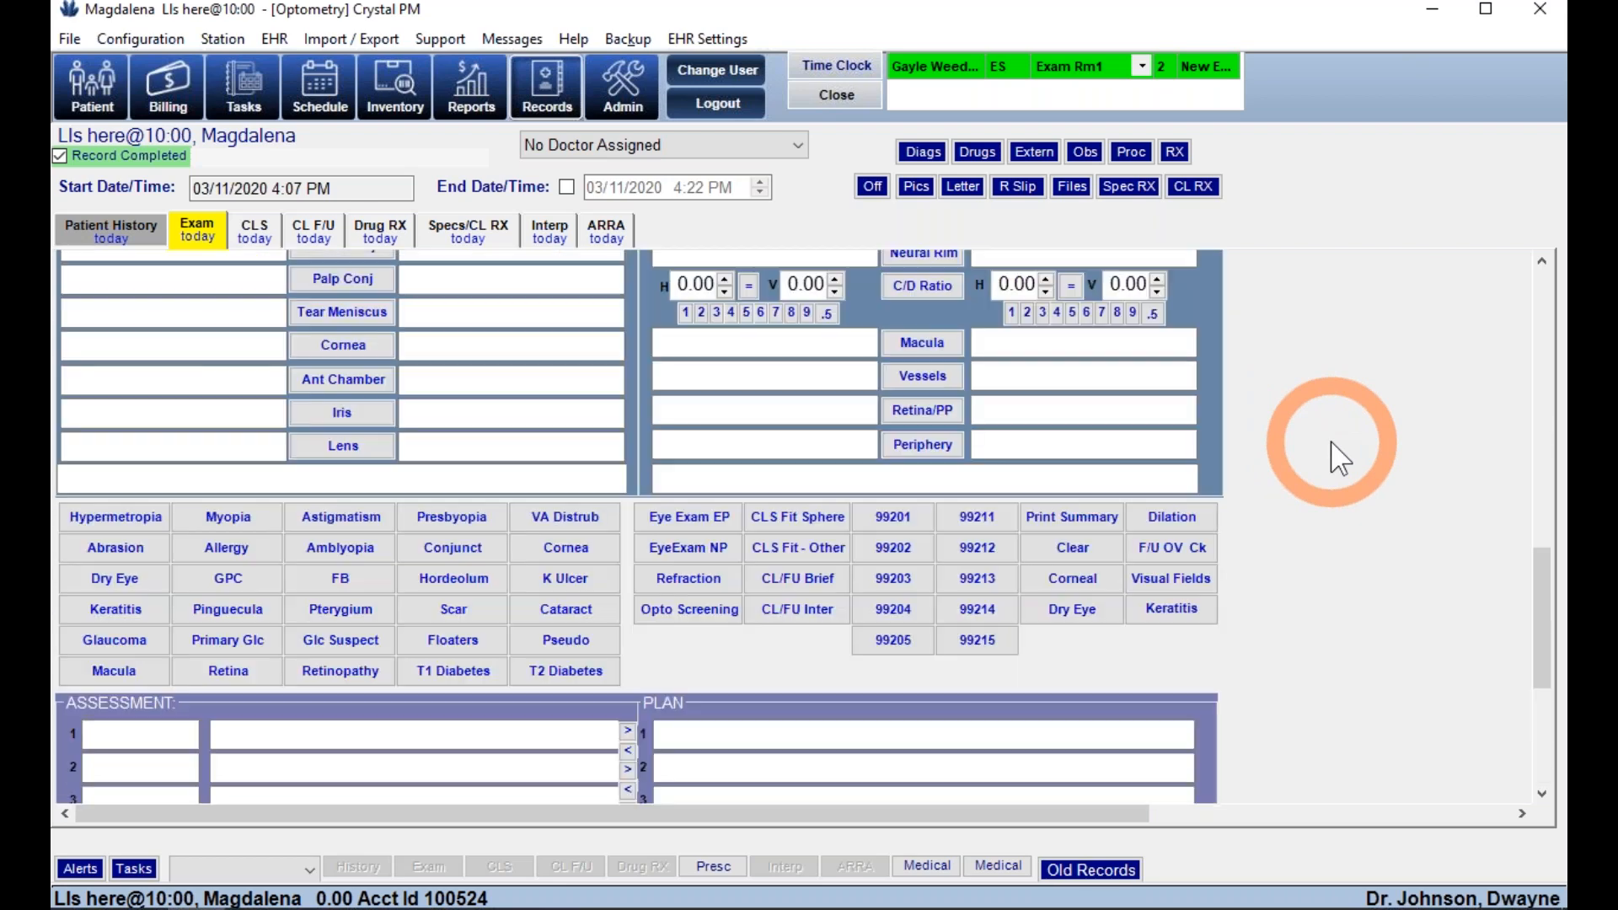
scroll(1339, 460, up, 5)
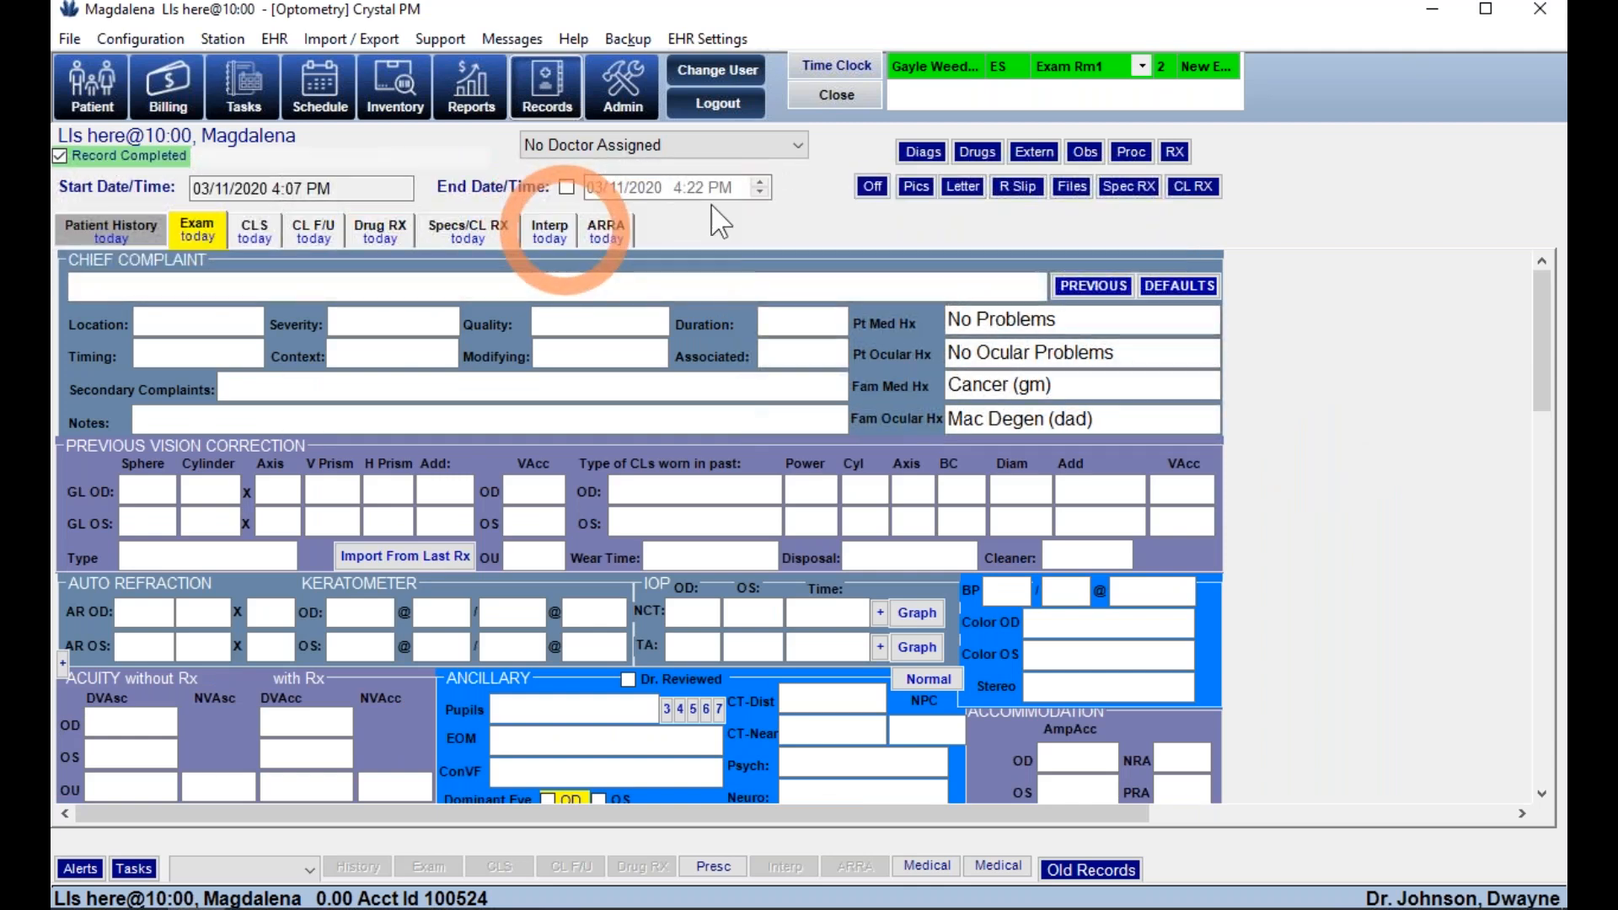
- Open Patient Letters and choose the -School/Work Absence letter type, past the missing-fields warning
click(961, 187)
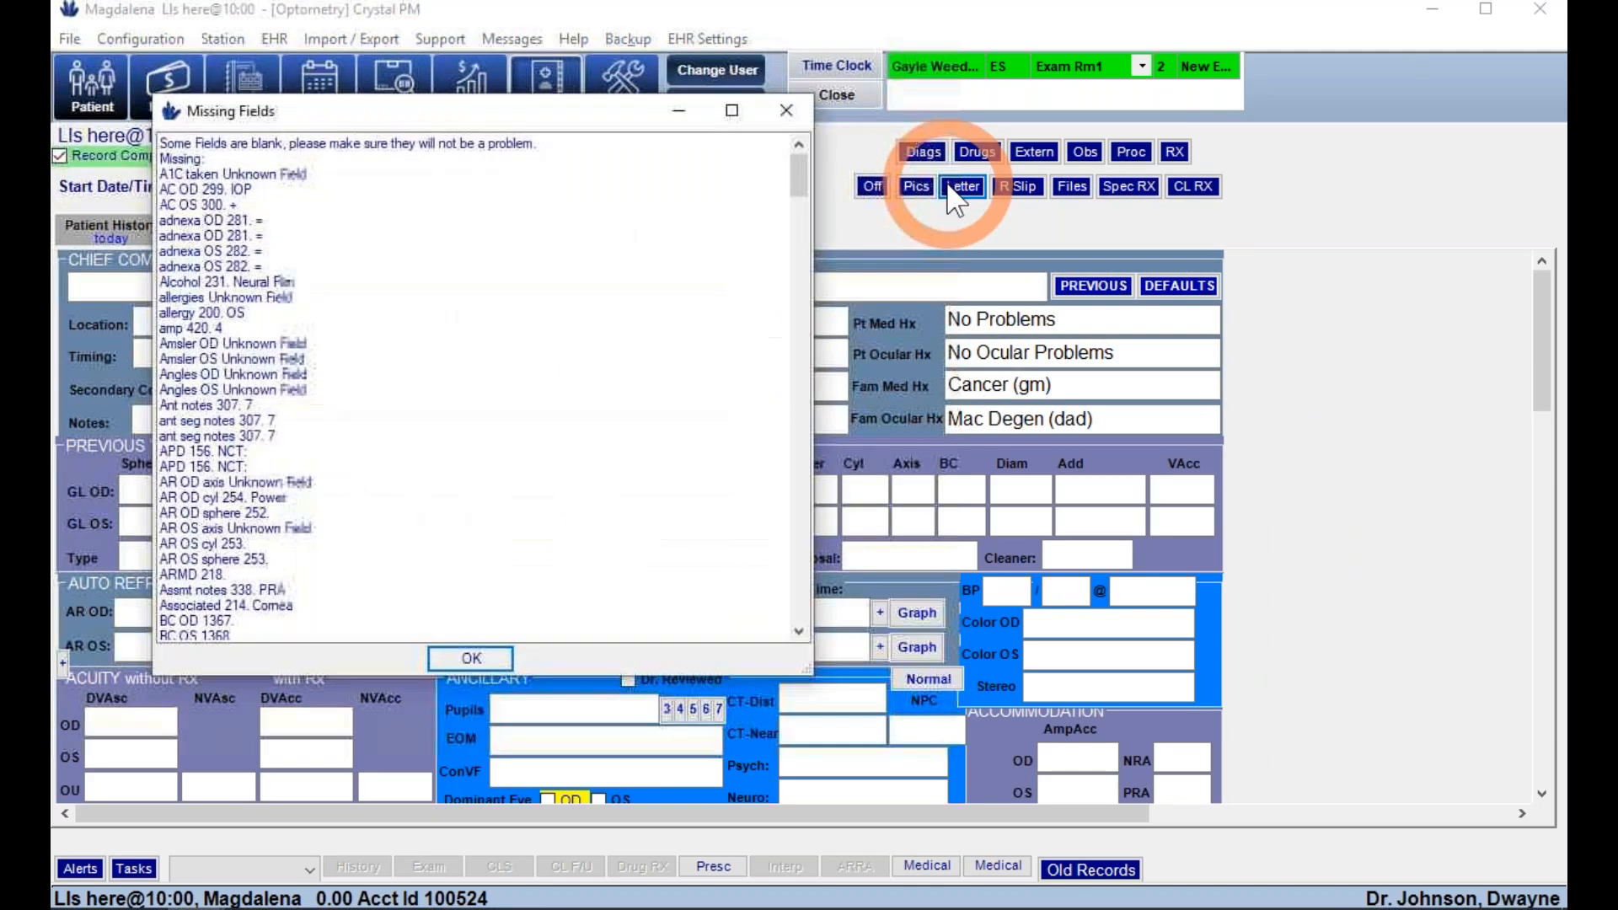
click(459, 659)
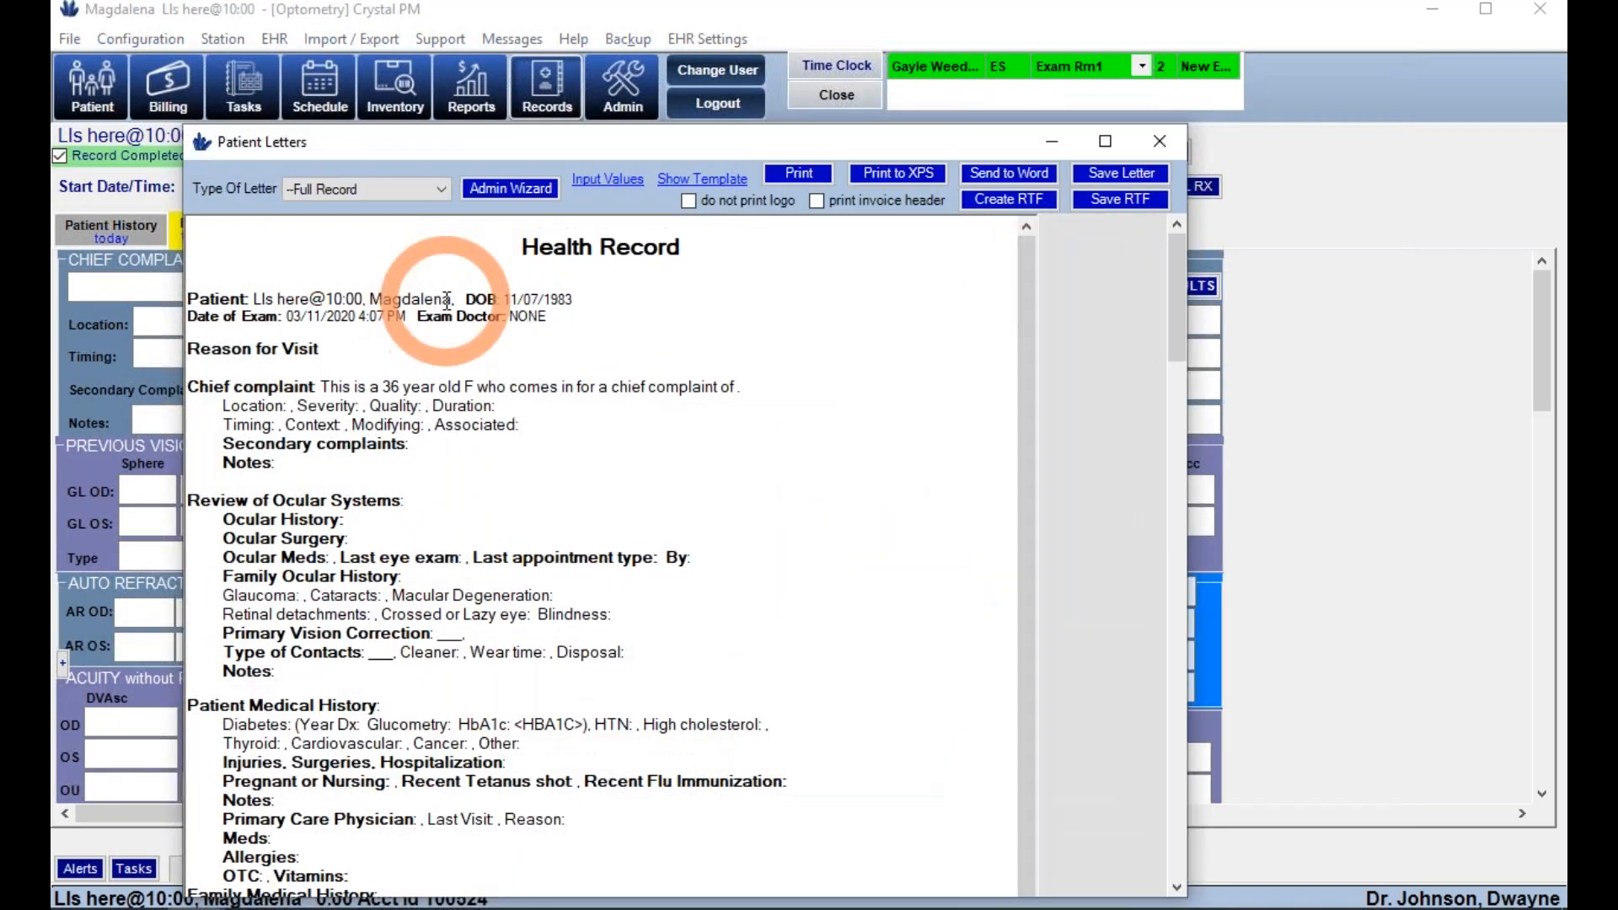
click(425, 189)
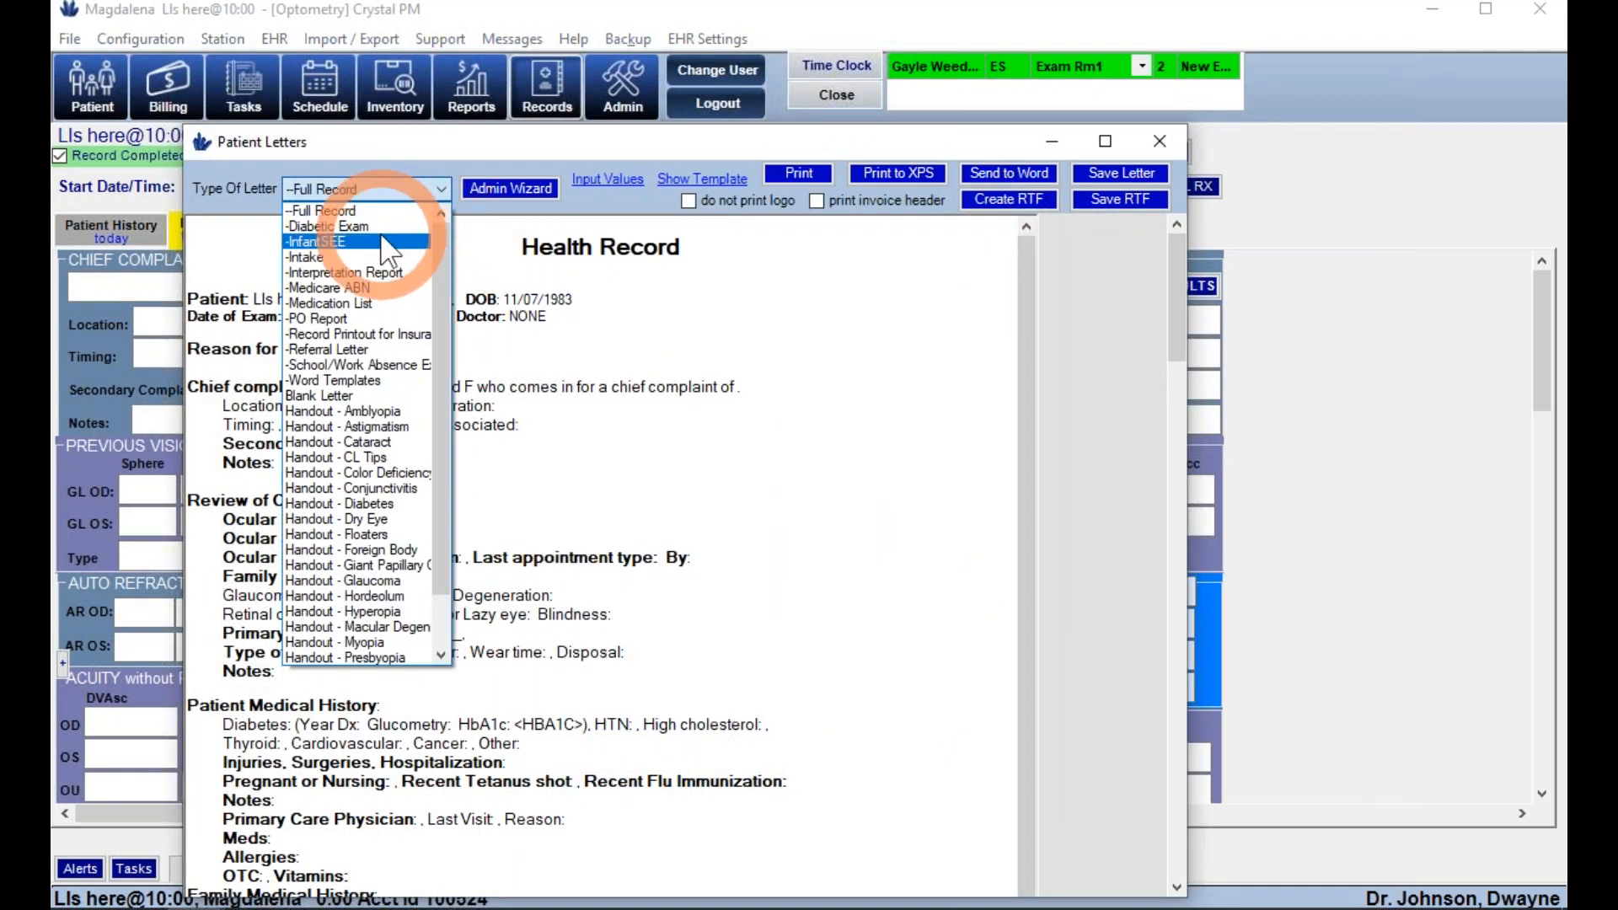
click(354, 459)
click(483, 188)
click(396, 188)
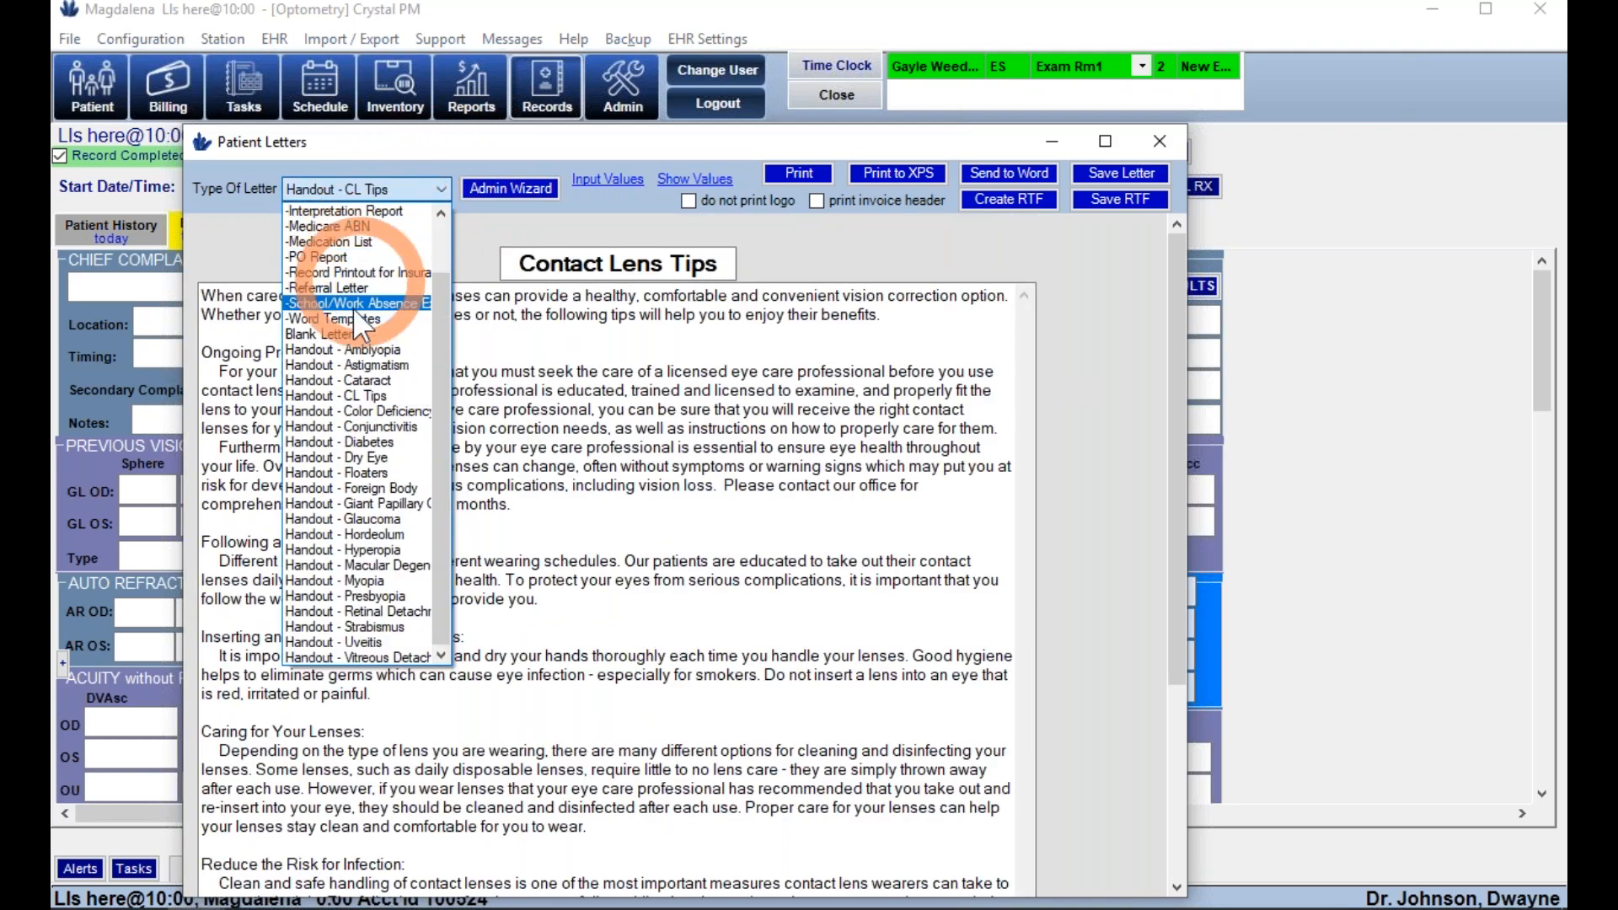
scroll(354, 320, up, 1)
click(354, 348)
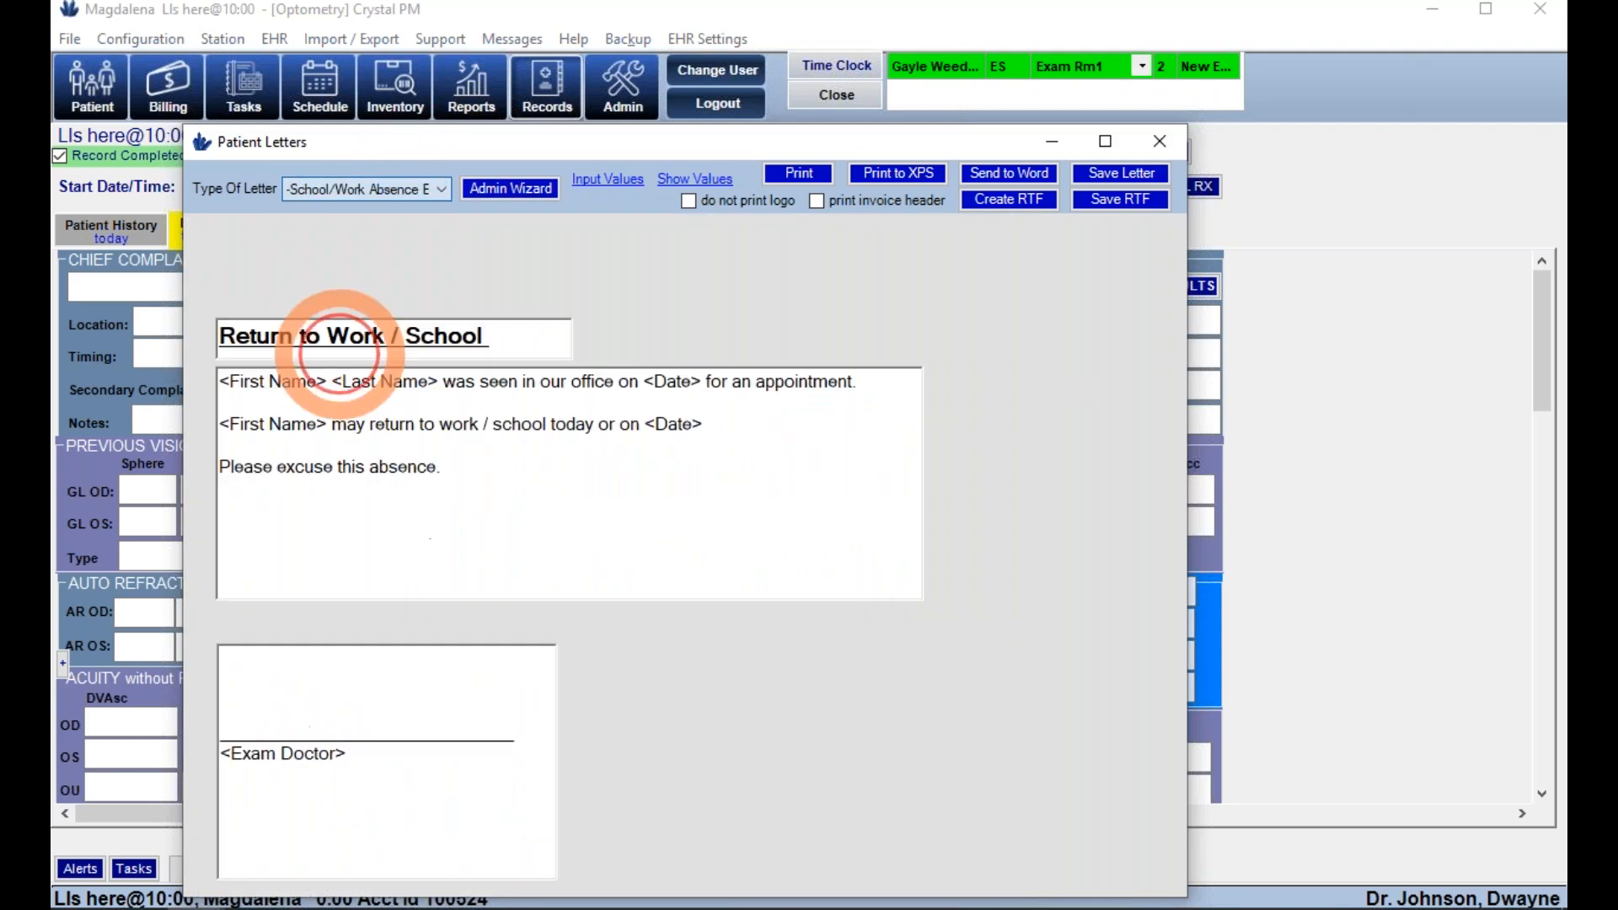
- Fill the letter with the patient's name and exam date and print it, previewing at 100%
click(605, 188)
click(636, 190)
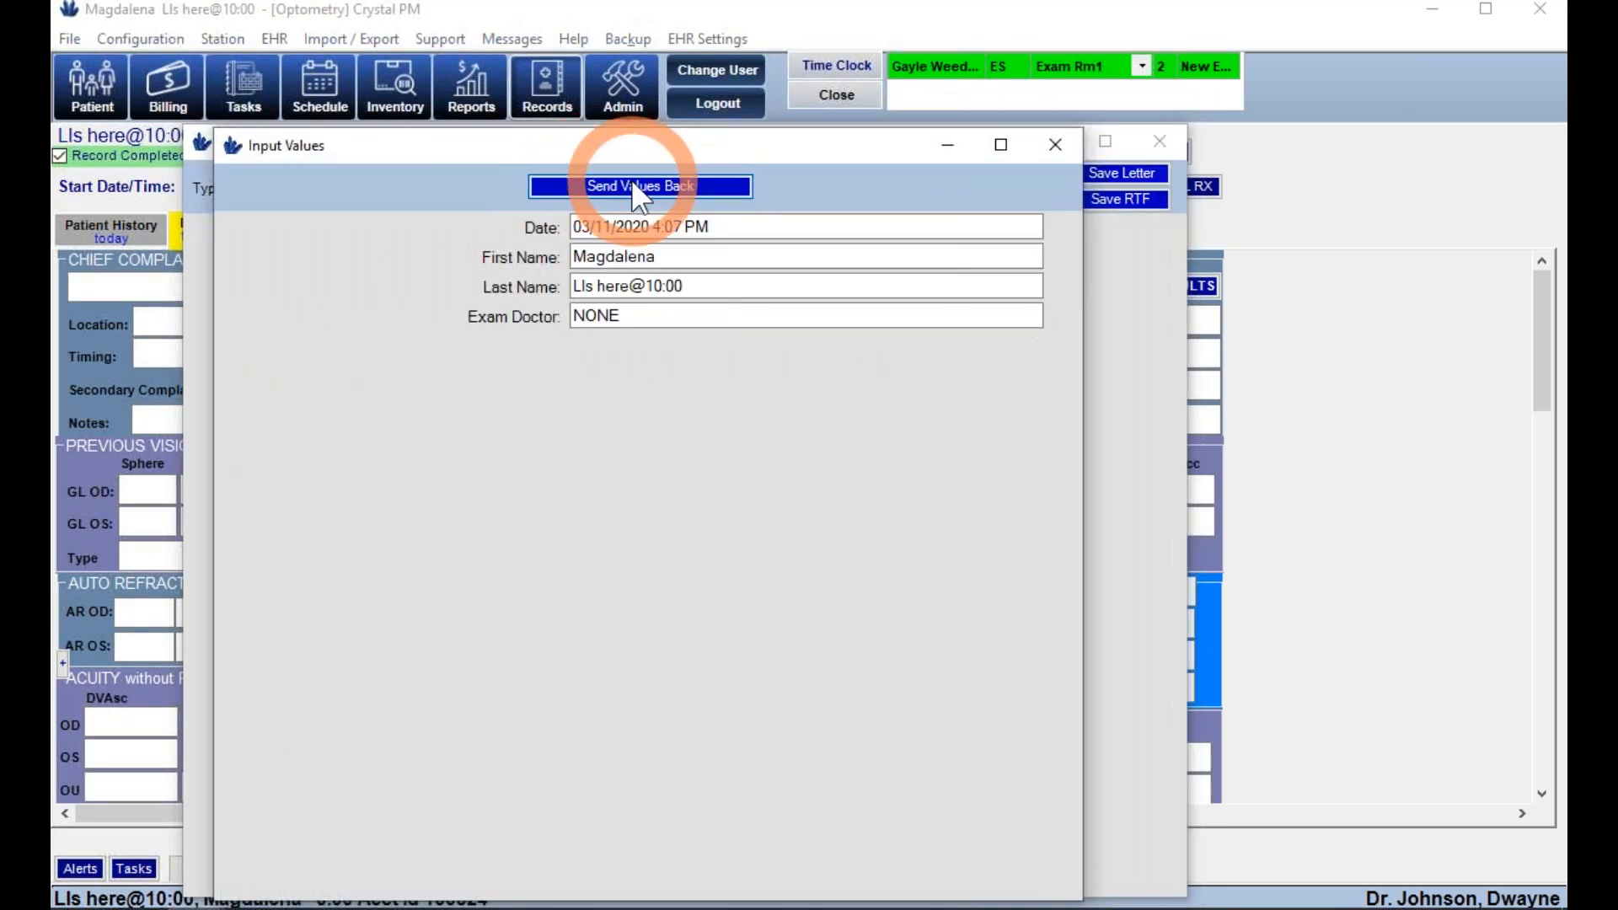
click(830, 181)
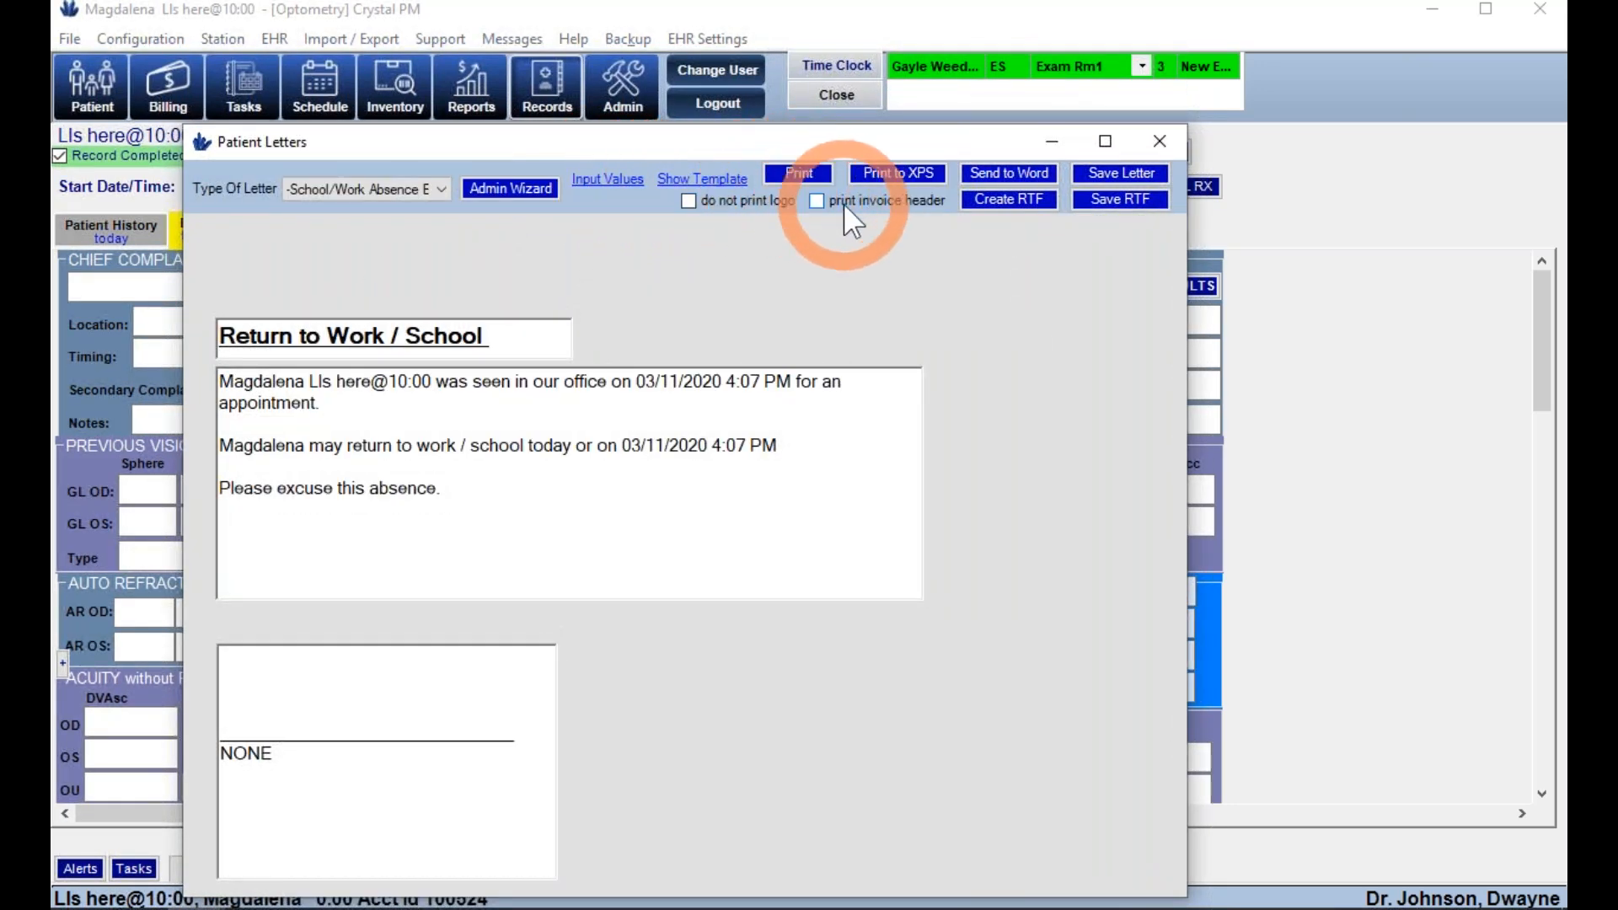
click(800, 174)
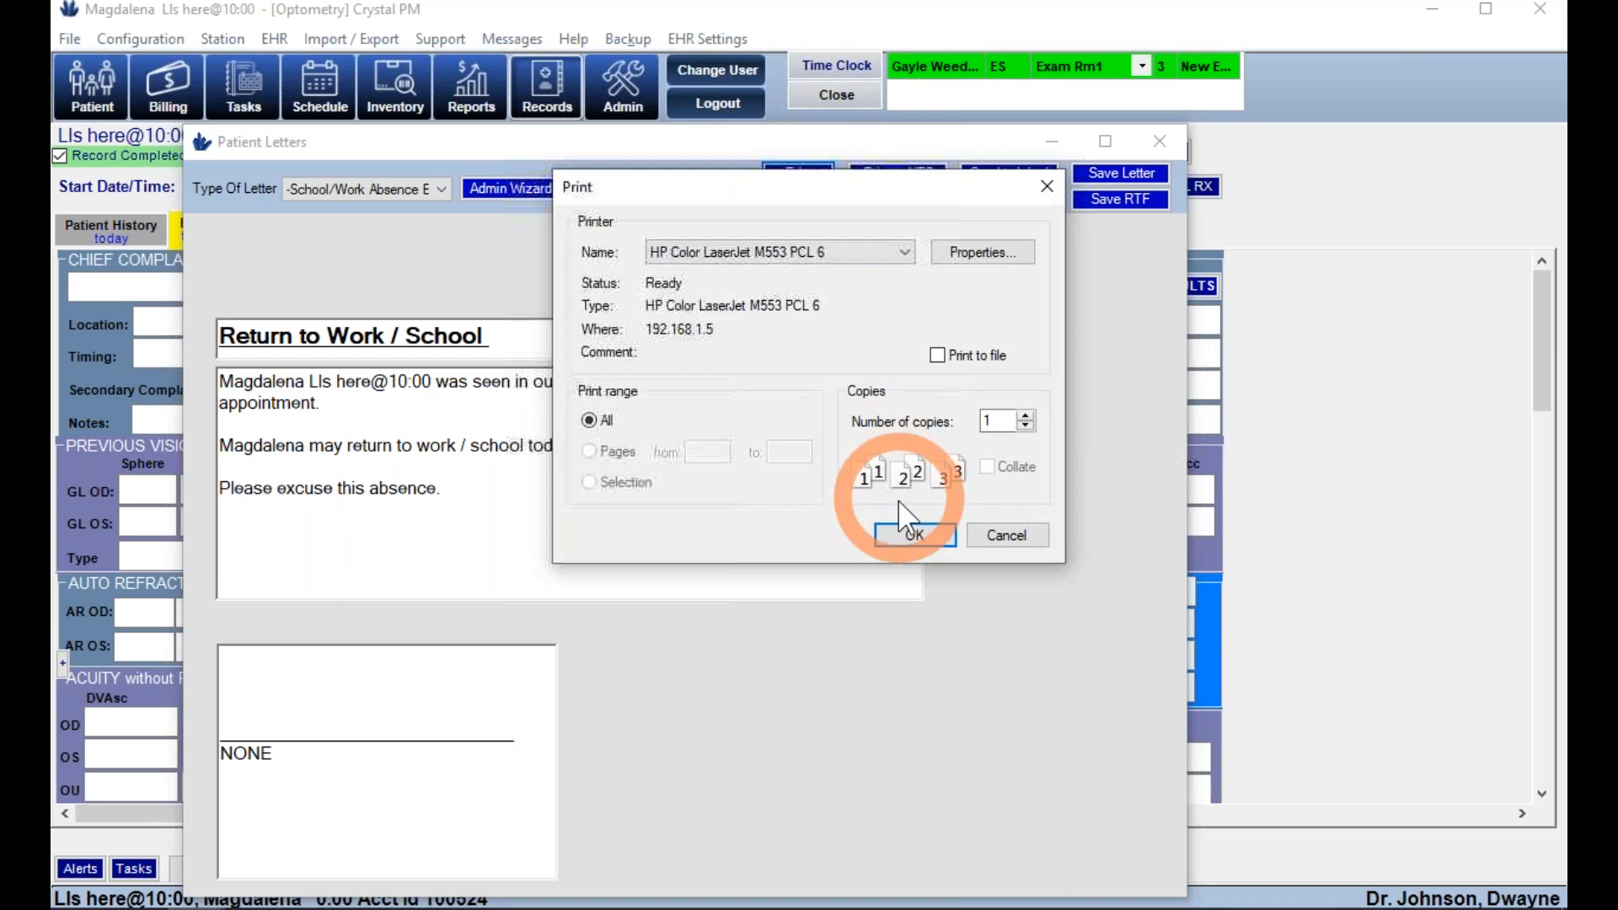
click(896, 534)
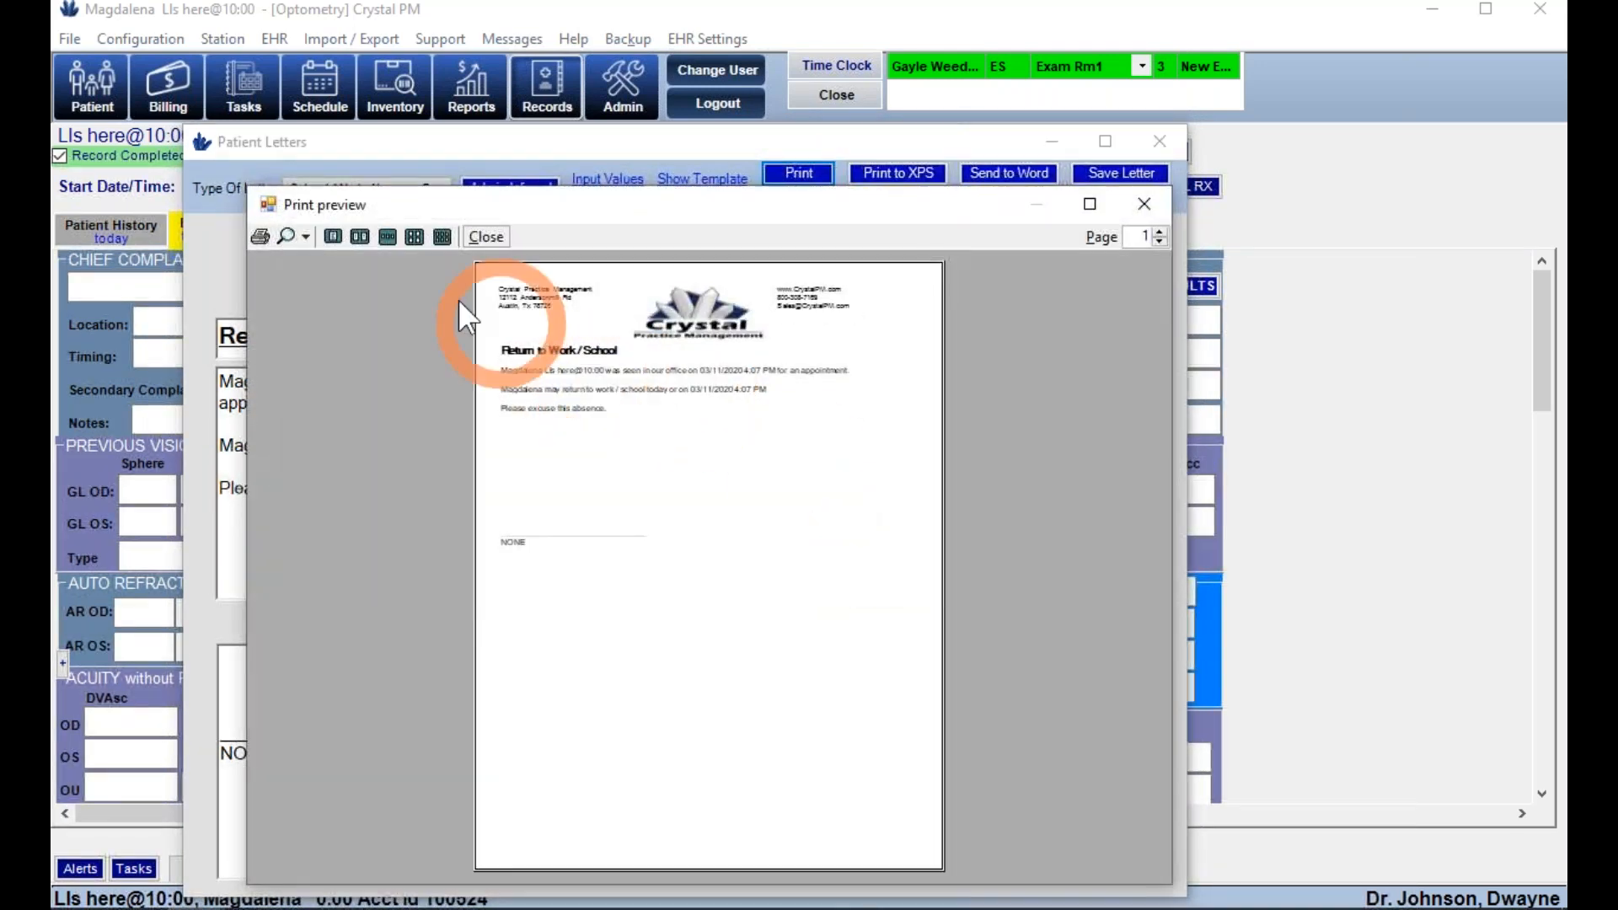
click(302, 237)
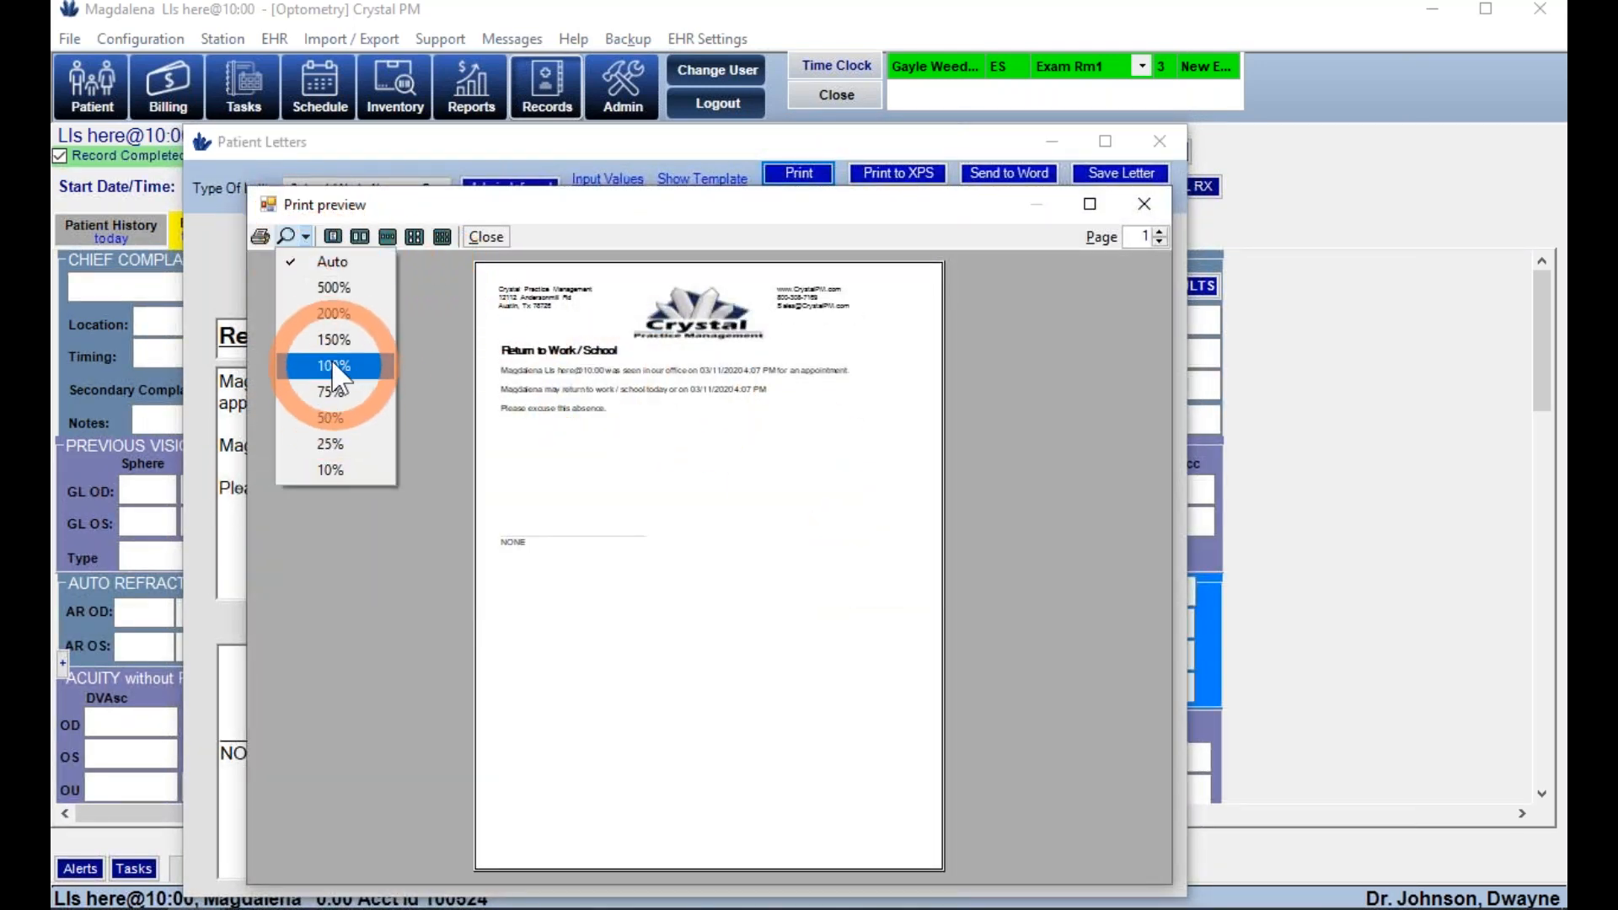
click(333, 359)
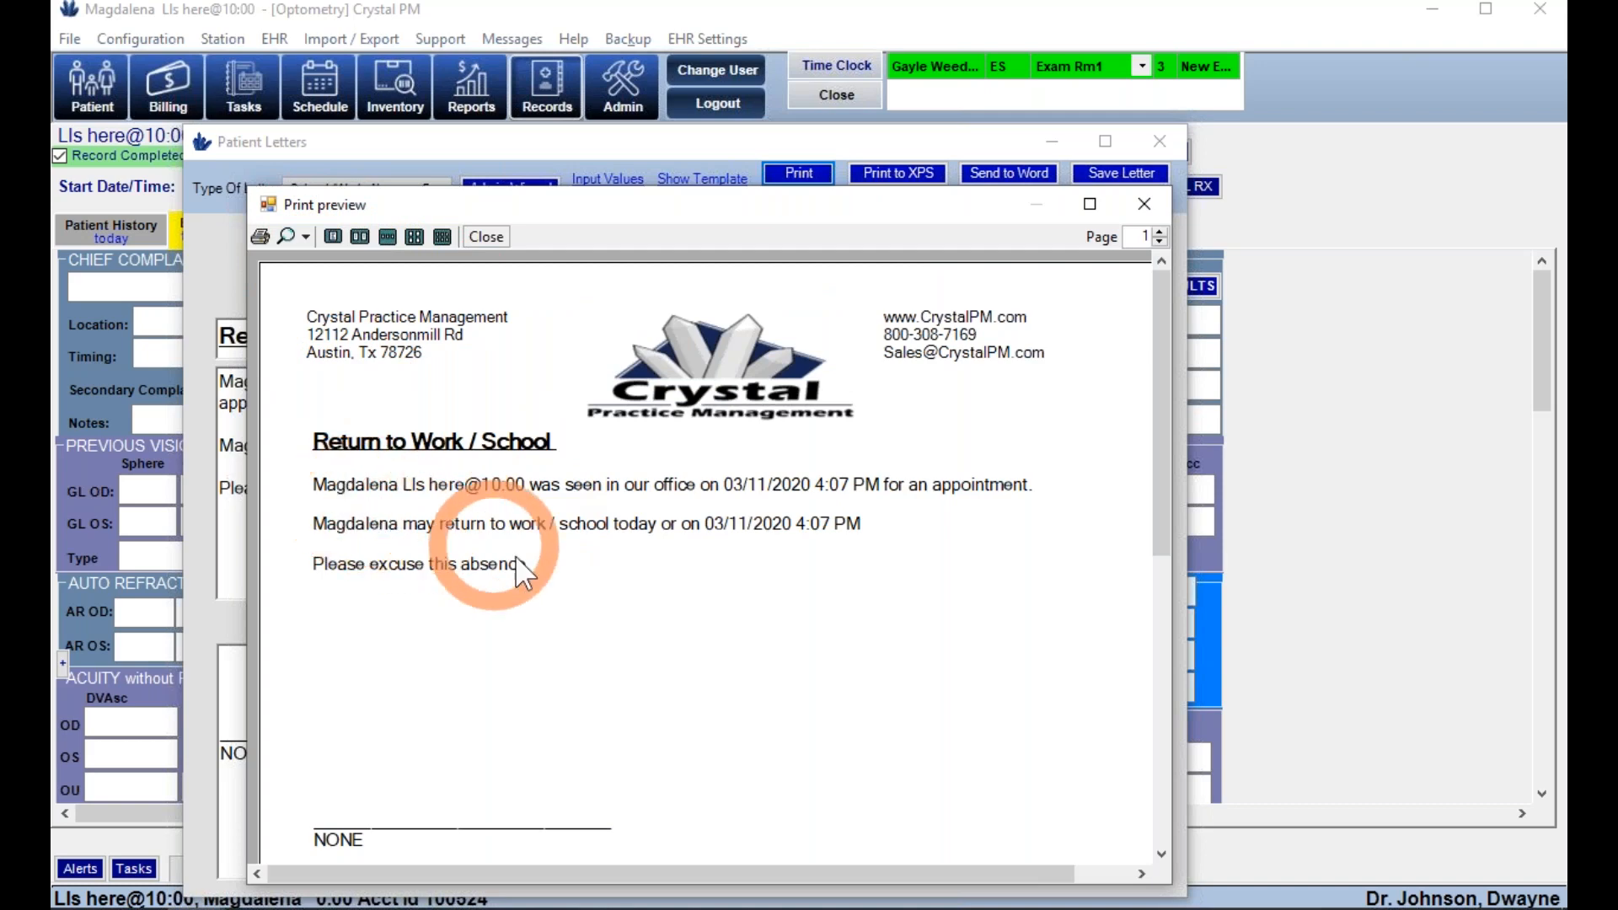
click(1146, 202)
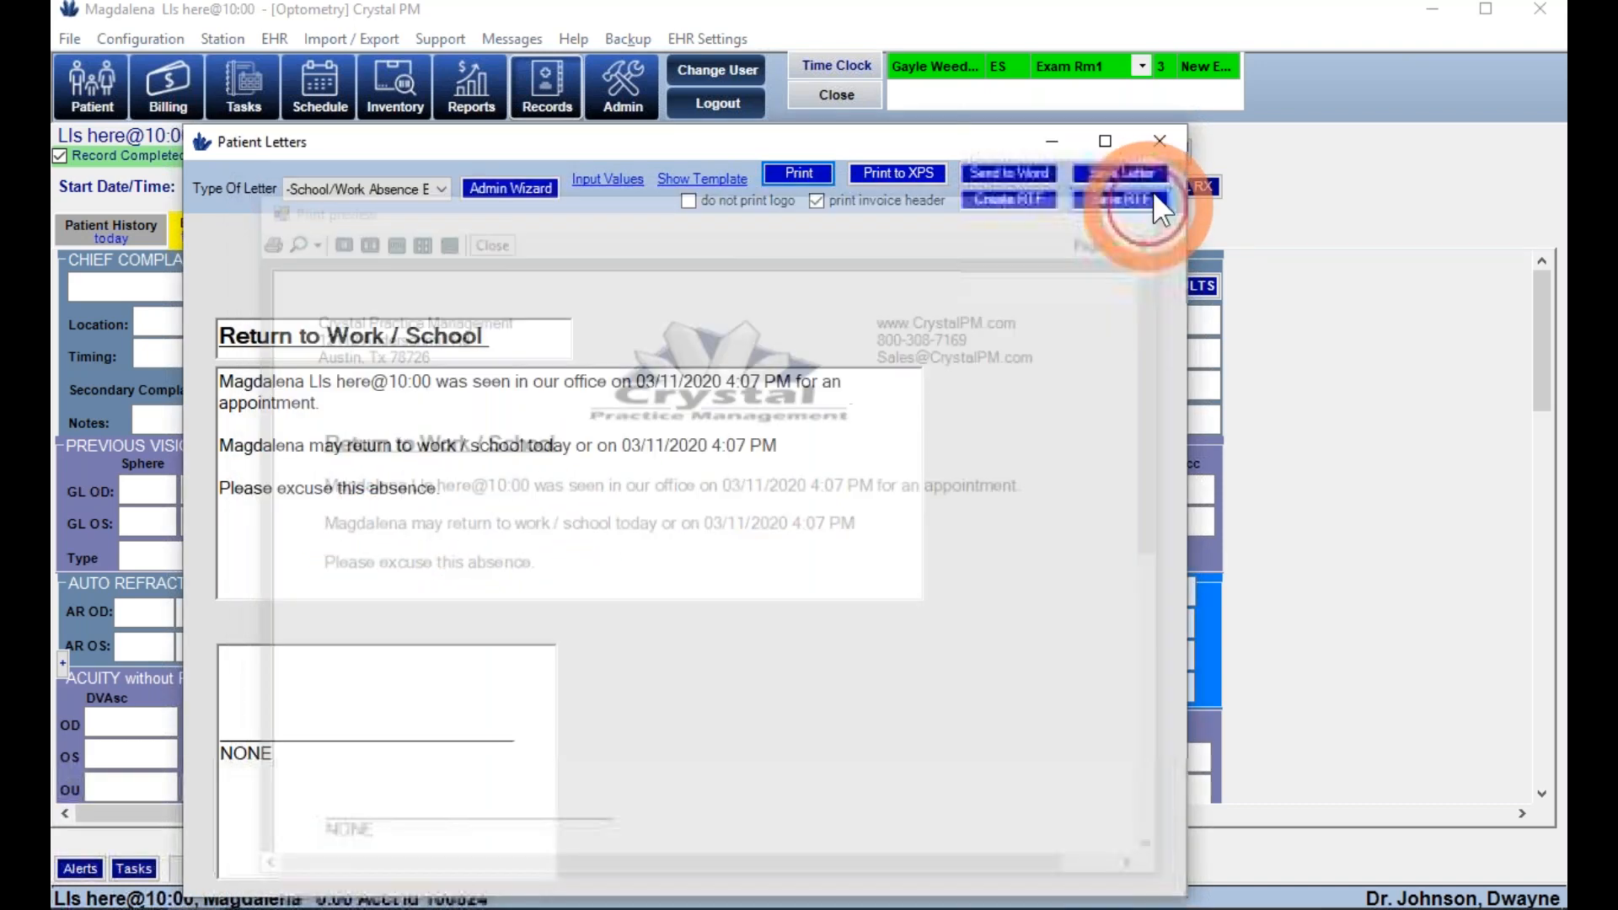
- Close the letters and load the waiting patient's chart, showing the safety Rx prescription
click(1161, 141)
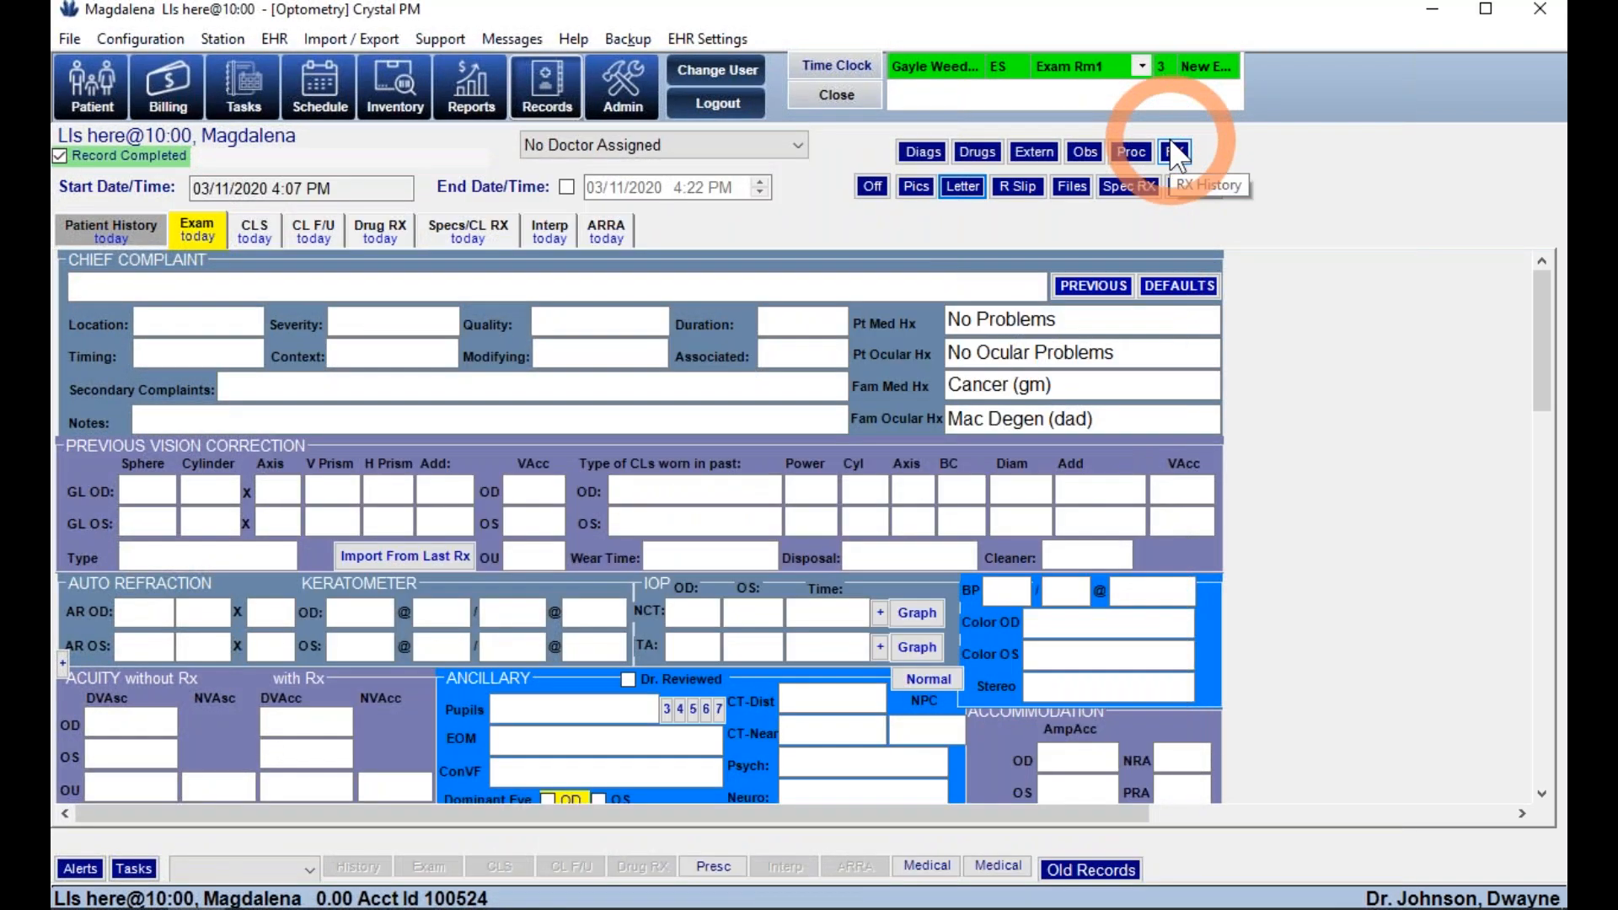
mouse_move(932, 84)
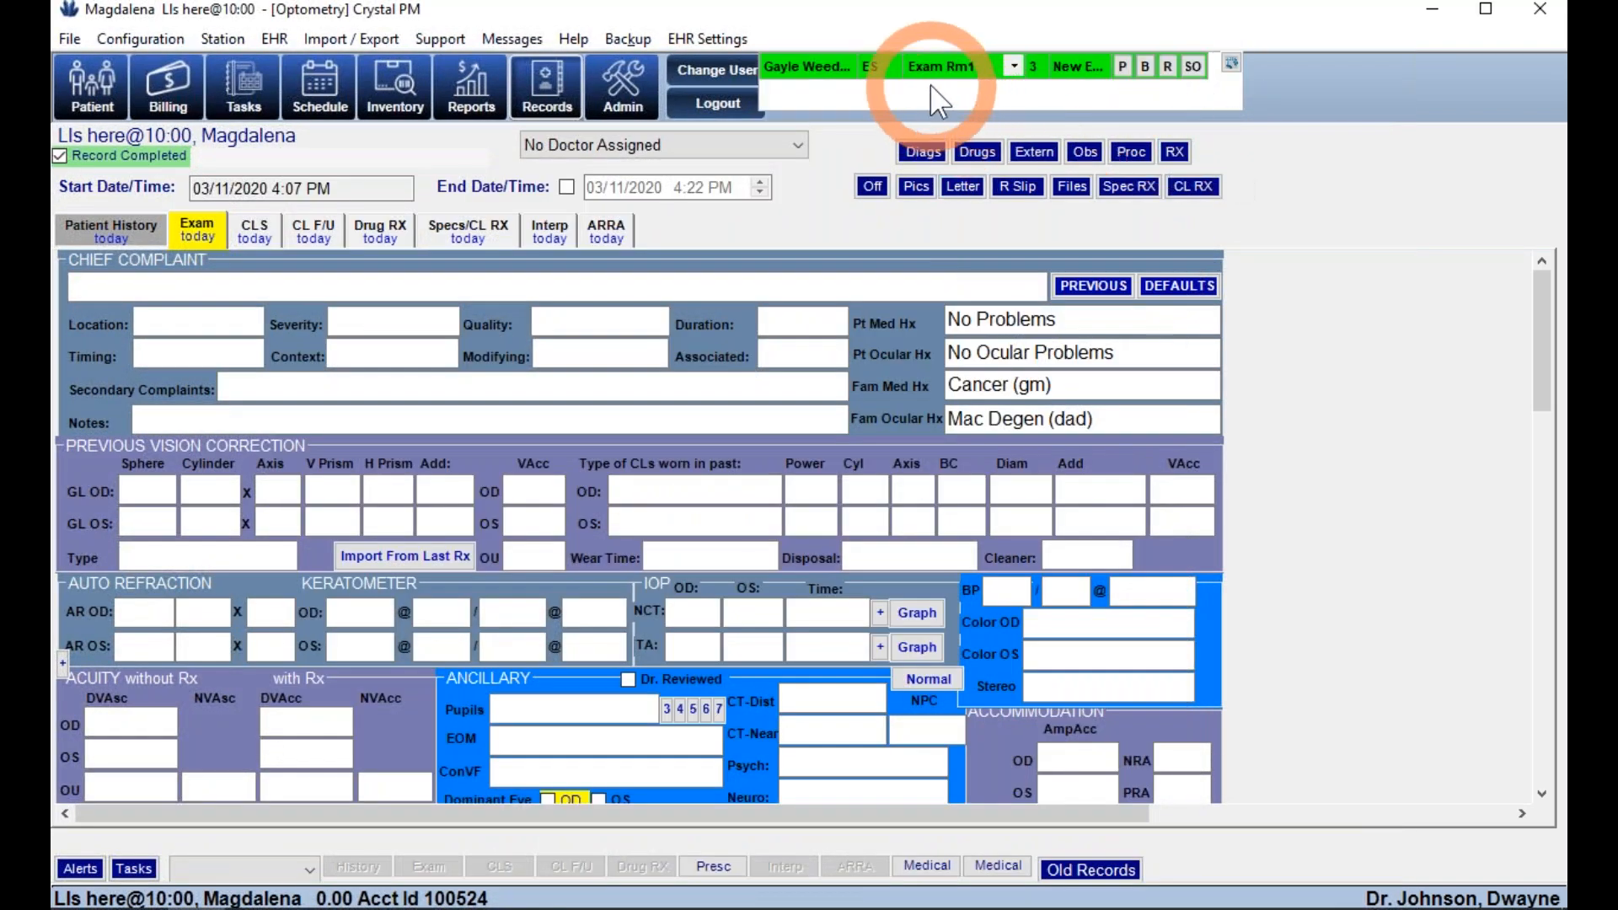
click(1124, 67)
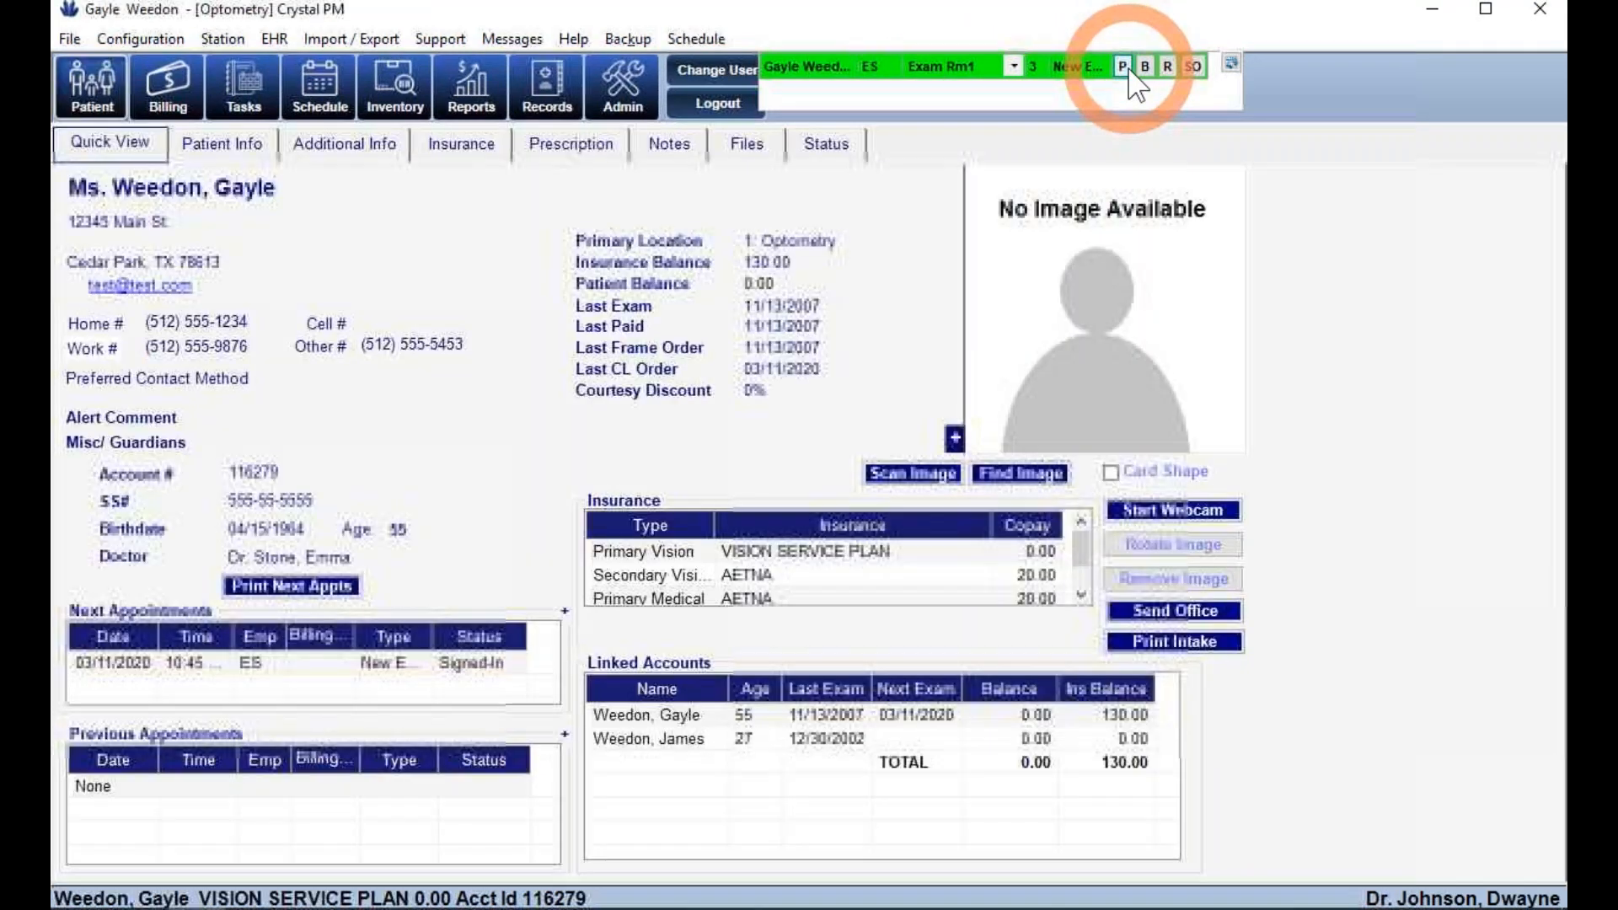
click(552, 152)
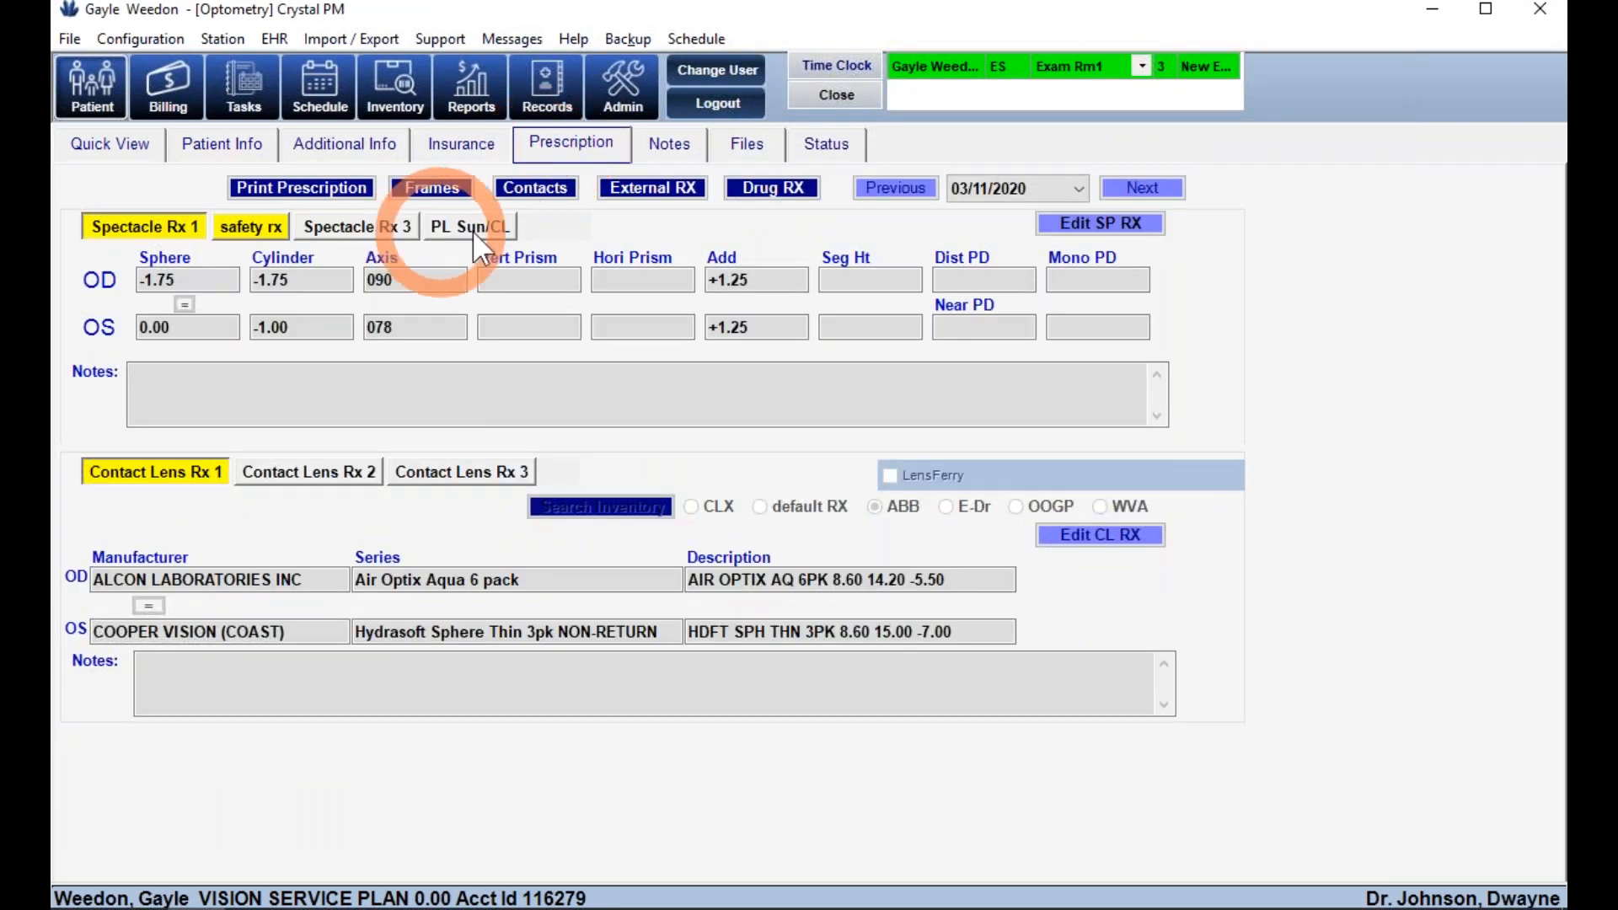
click(275, 229)
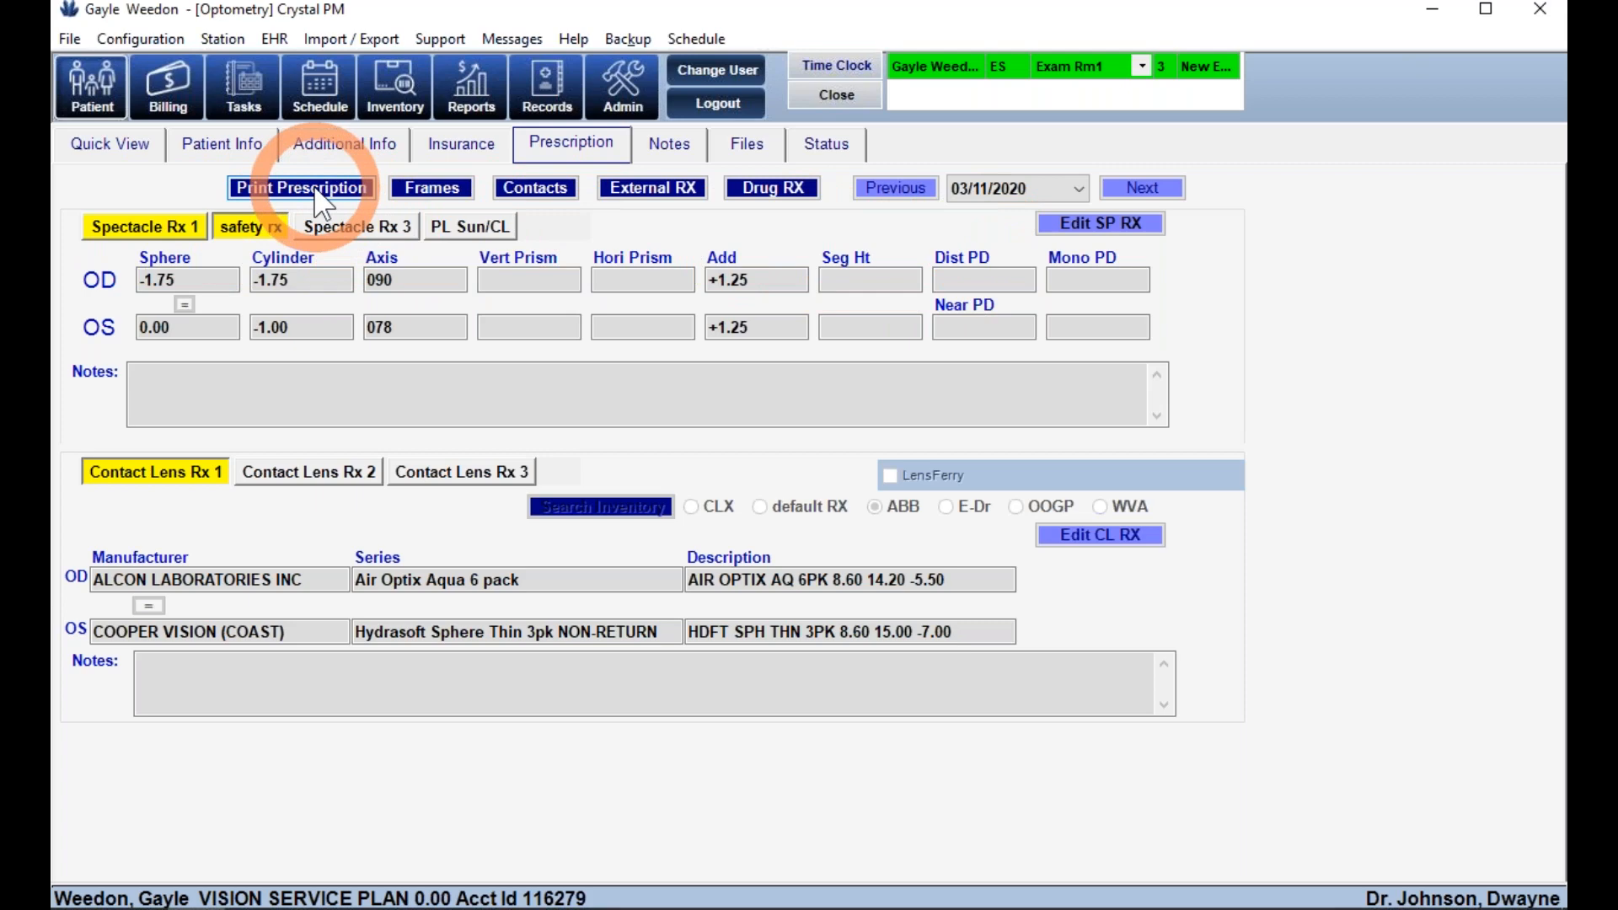
- Create a new spectacle order for VisionWeb Demo Lab with frame order type Sale
click(447, 194)
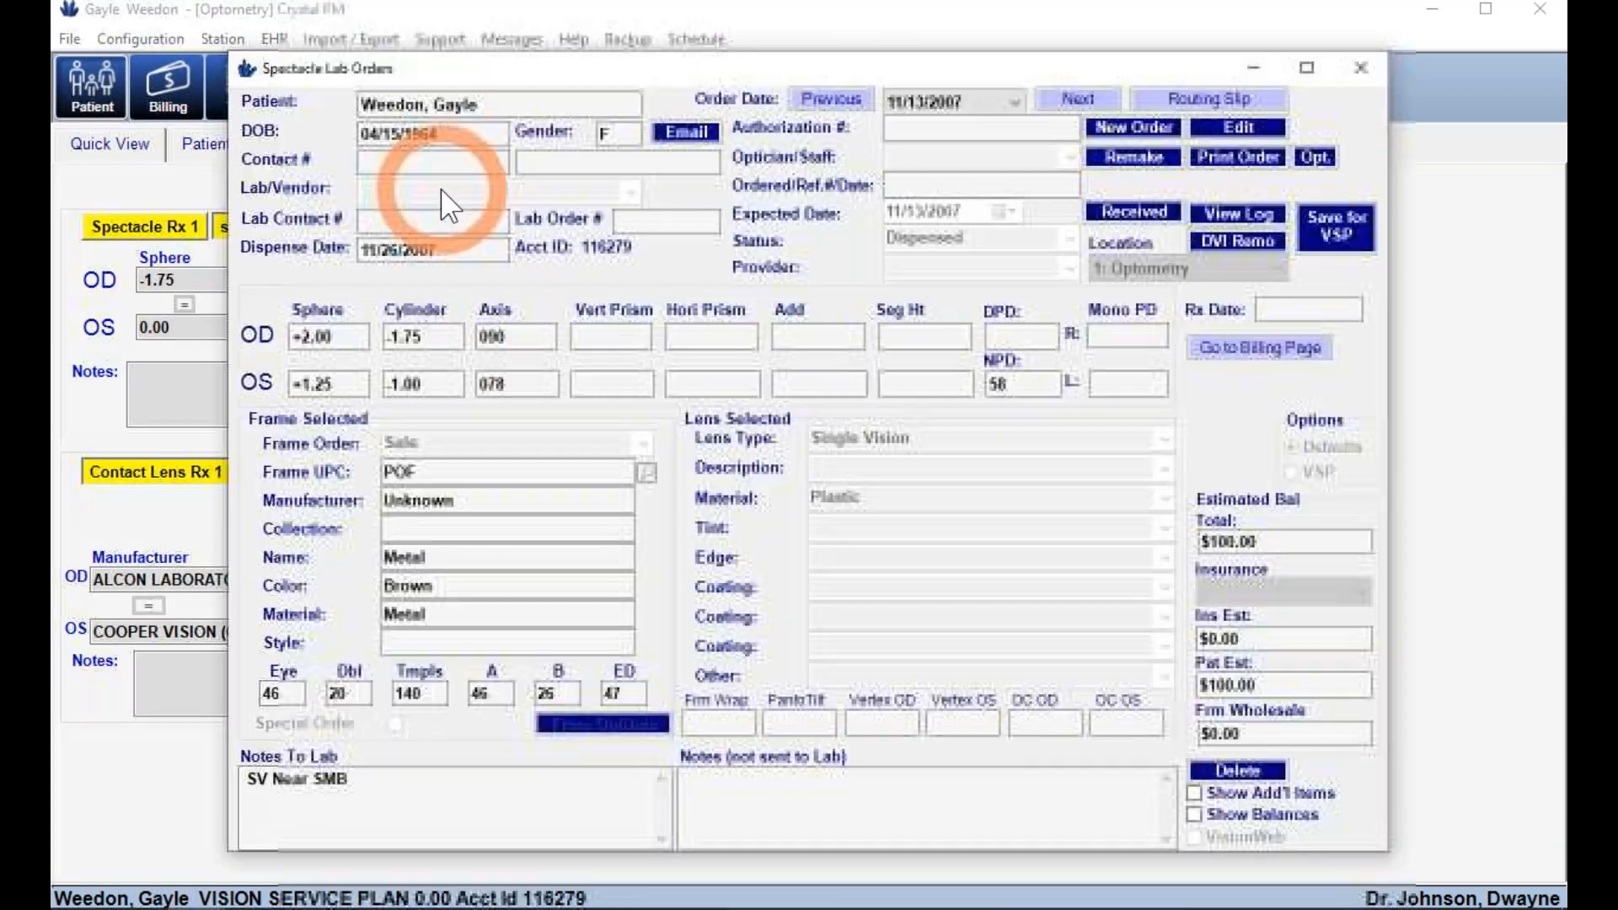
click(1135, 131)
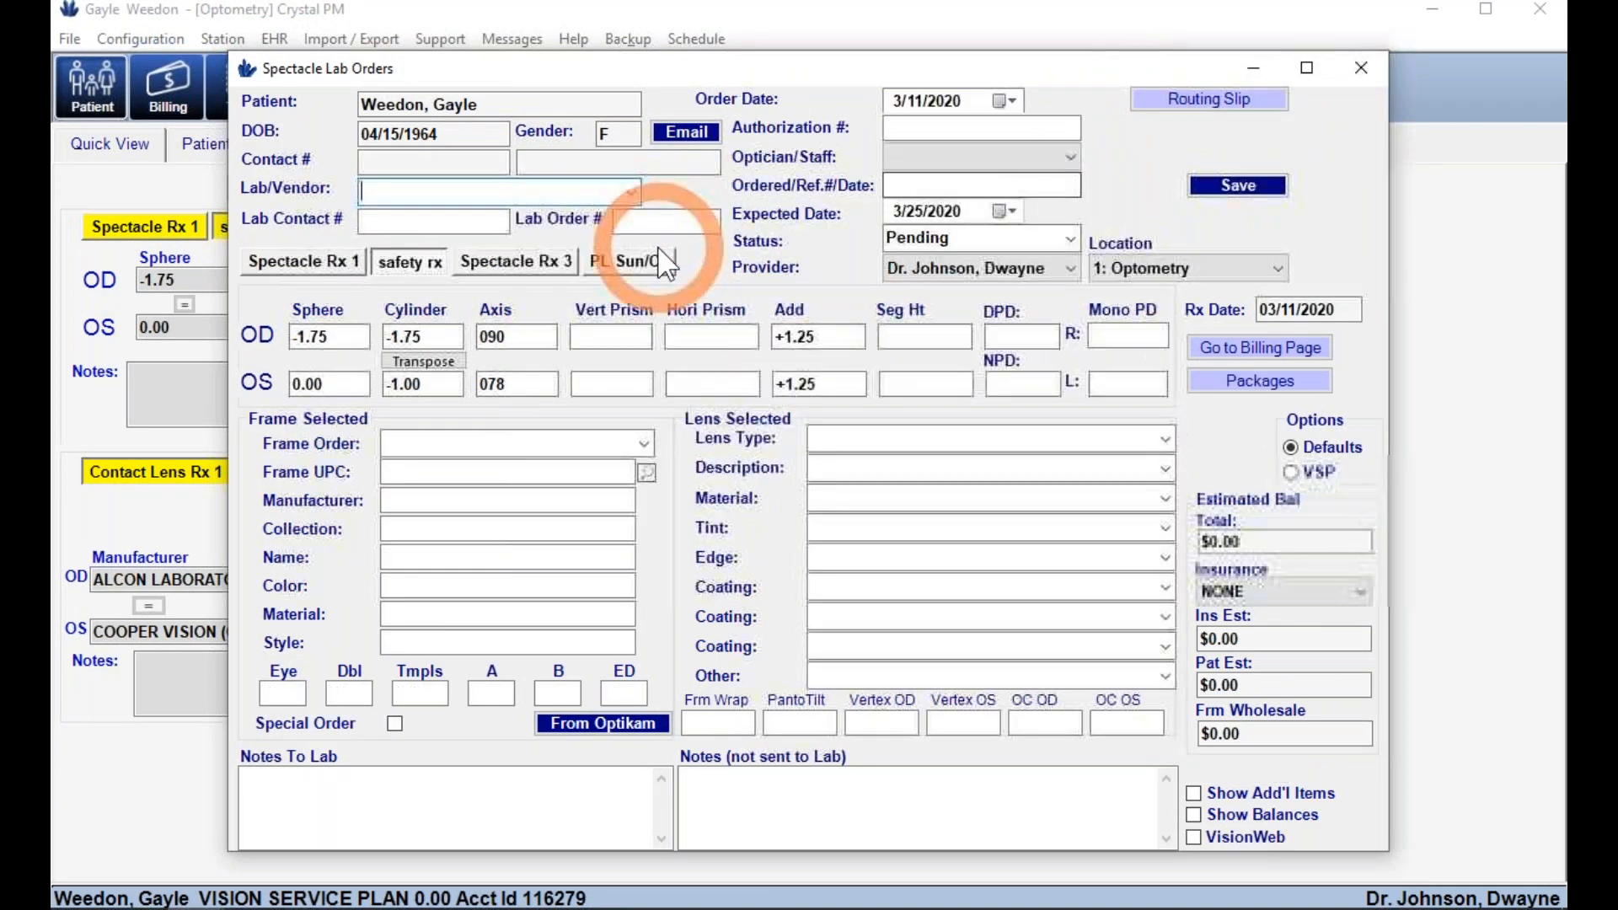
click(631, 193)
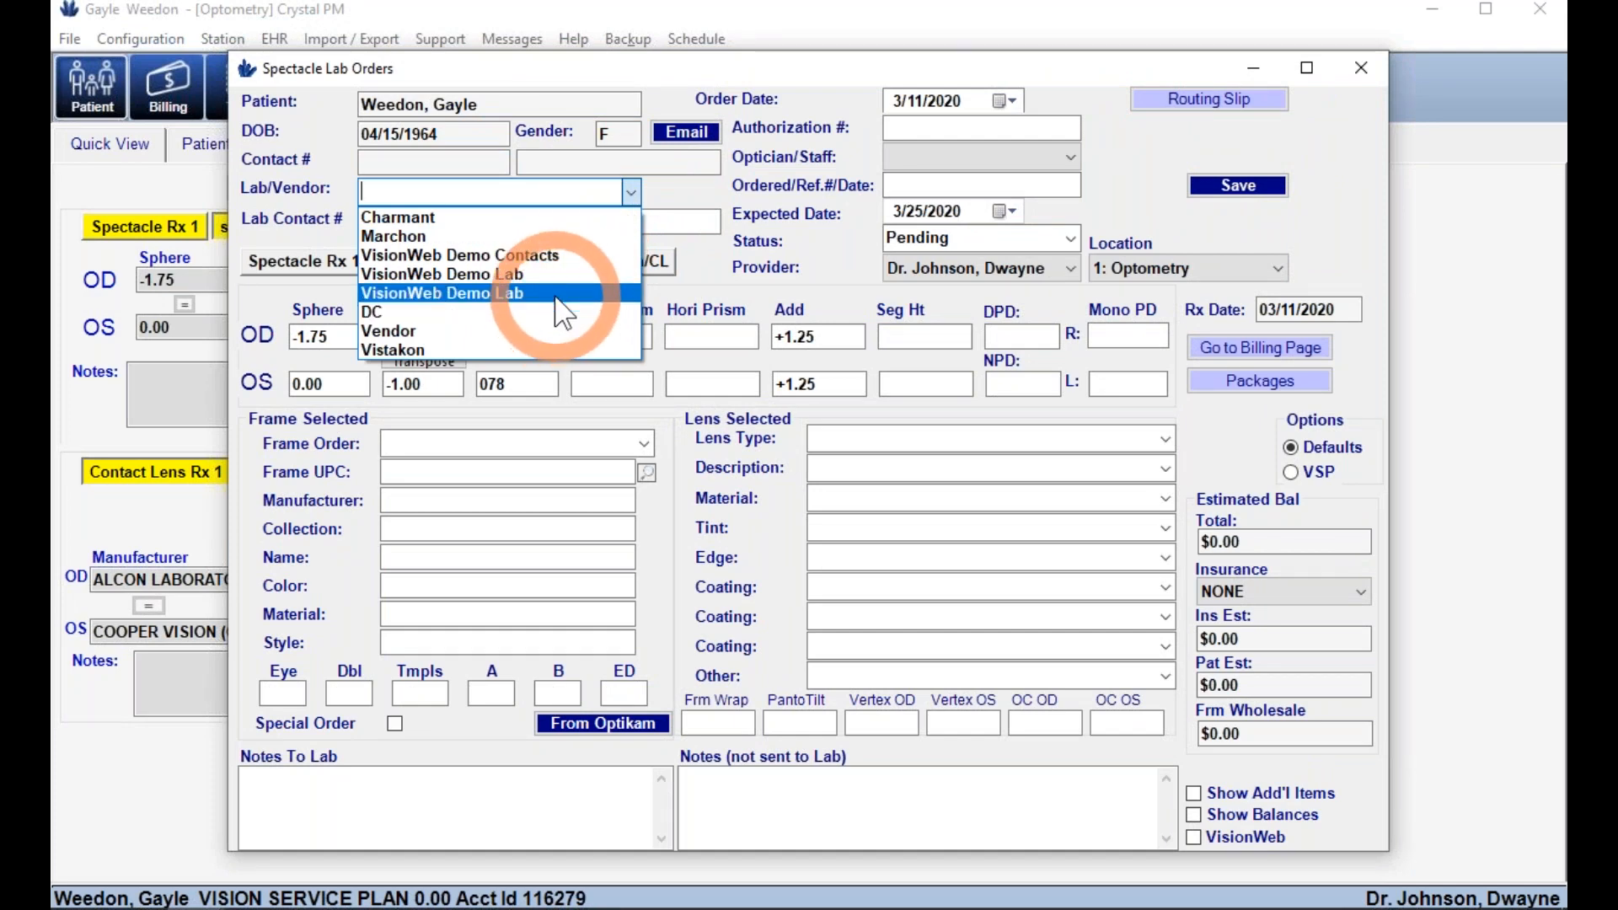
click(557, 295)
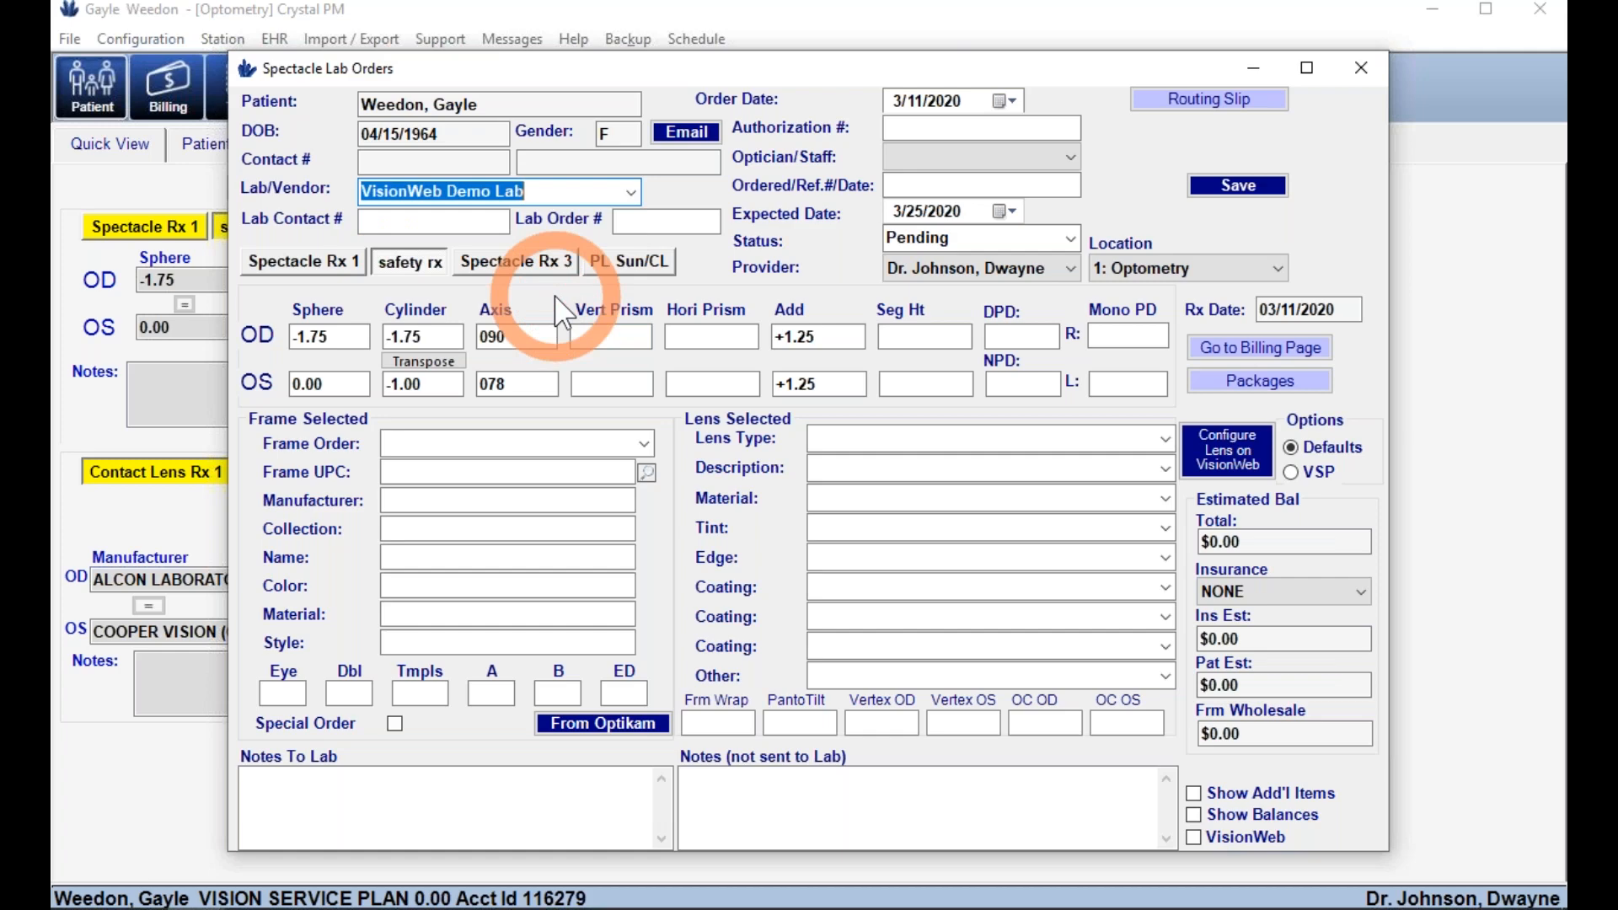
click(644, 443)
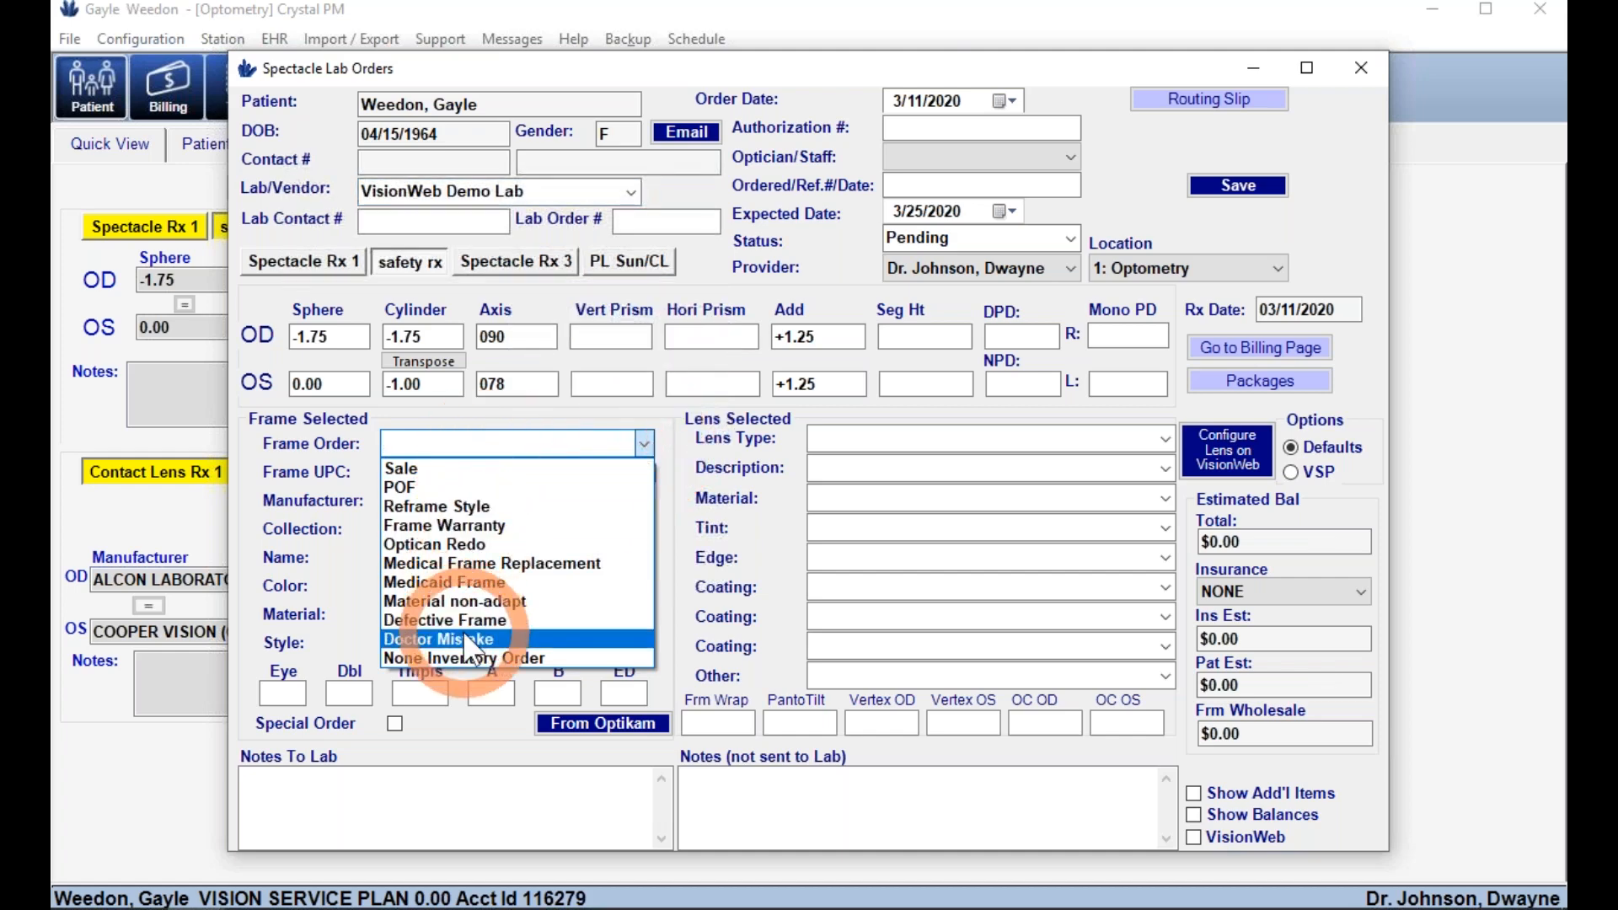
click(424, 472)
click(422, 472)
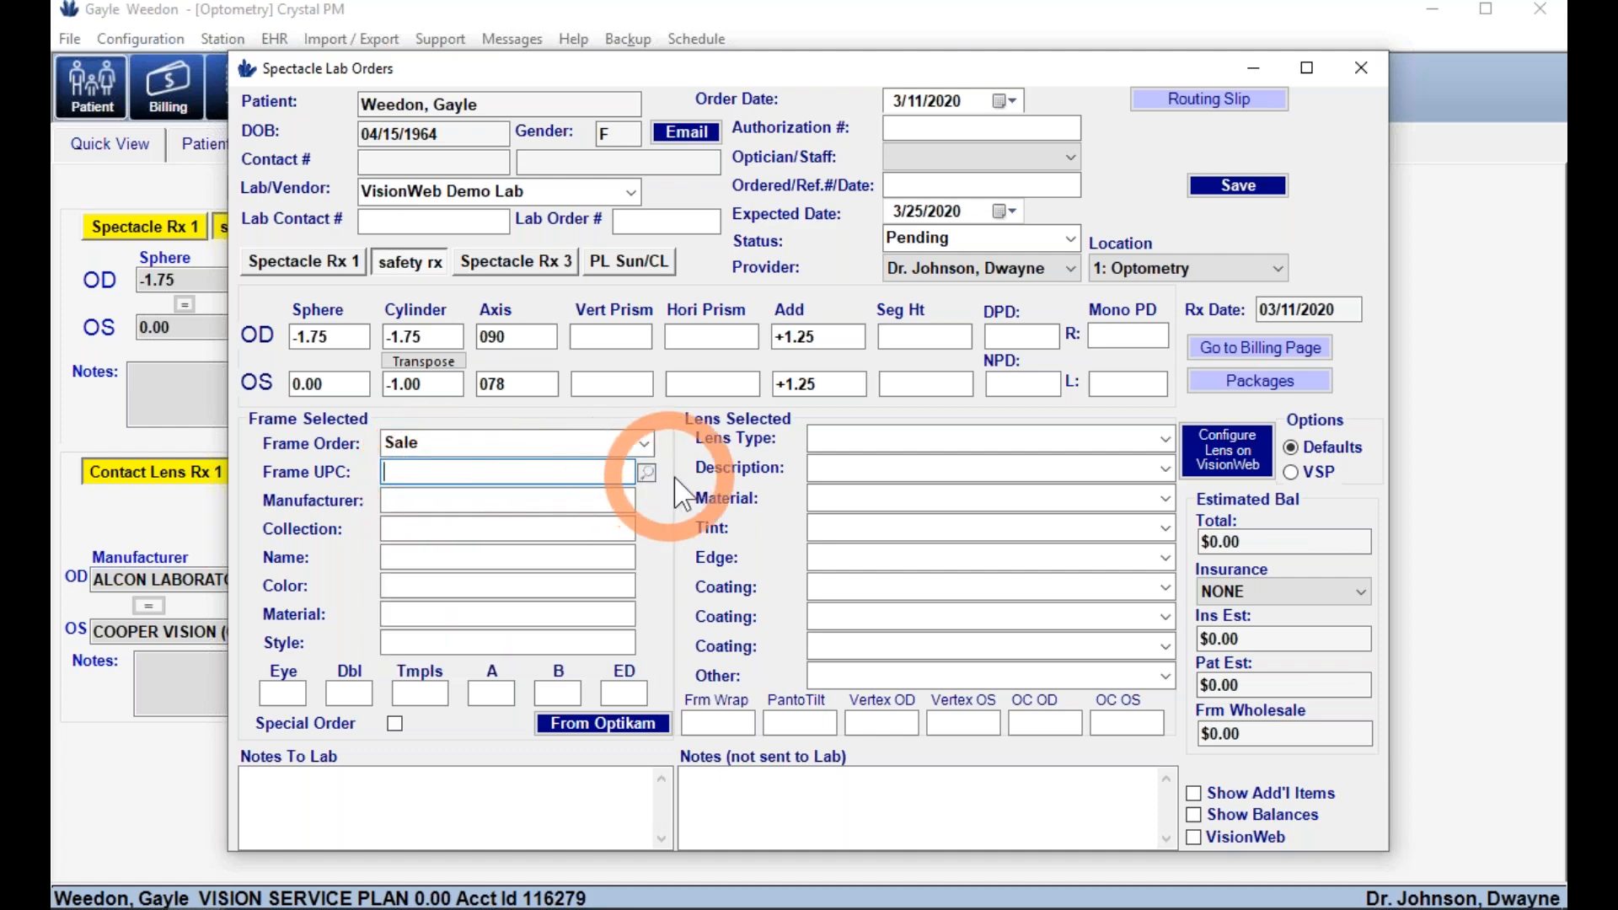
- Look up and add the black Vera Wang Lavish frame to the order
click(646, 473)
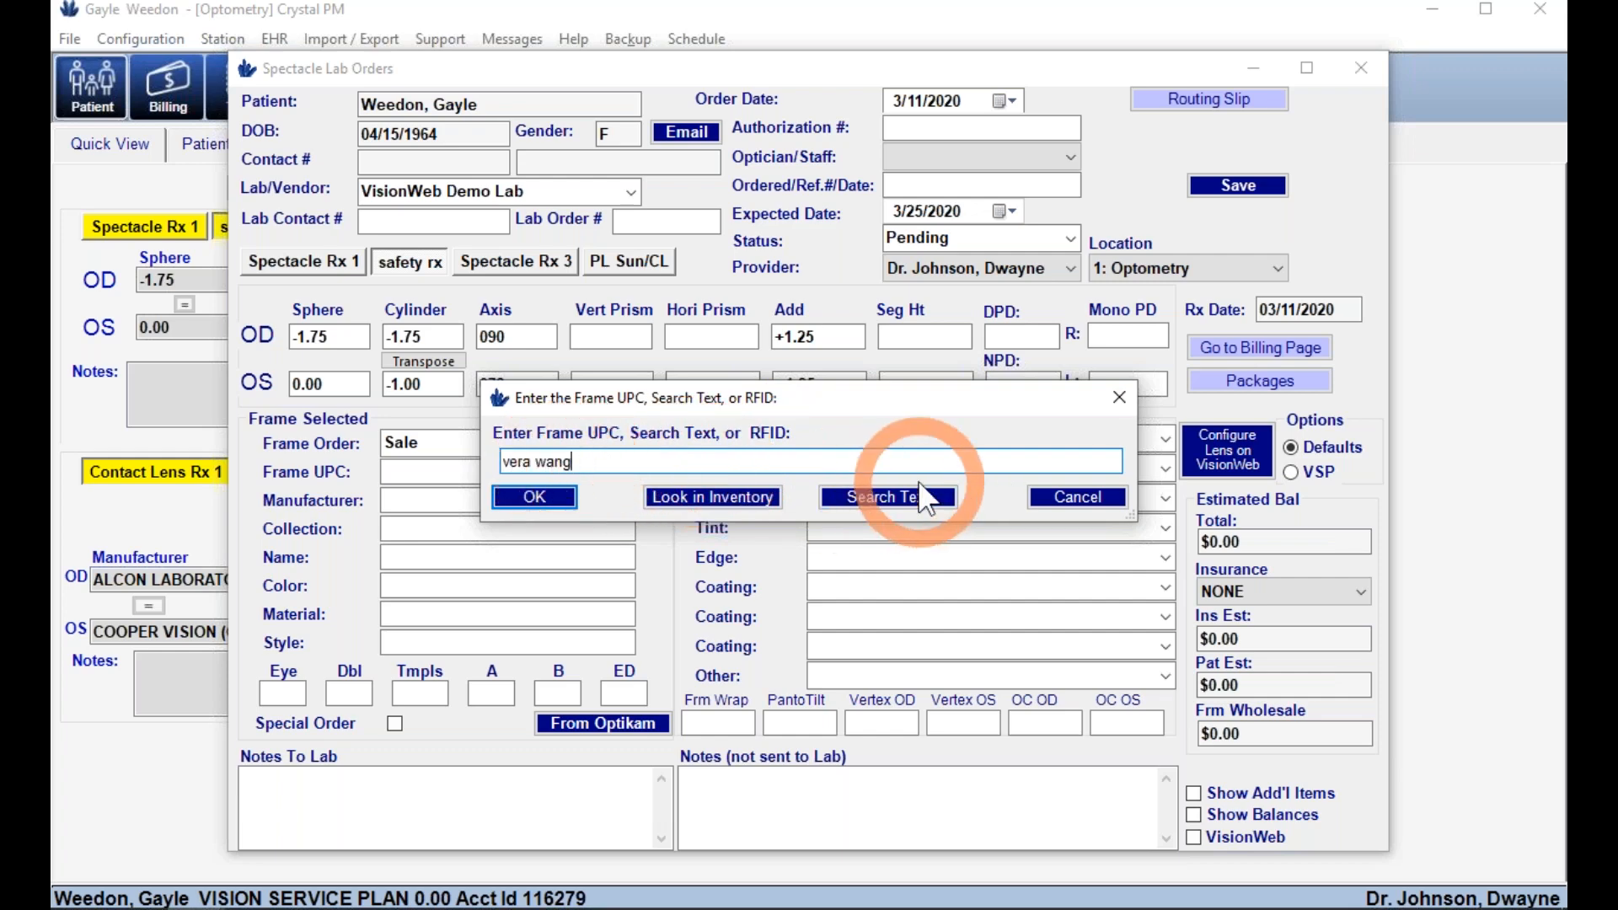
click(906, 498)
scroll(771, 509, down, 8)
scroll(758, 518, down, 10)
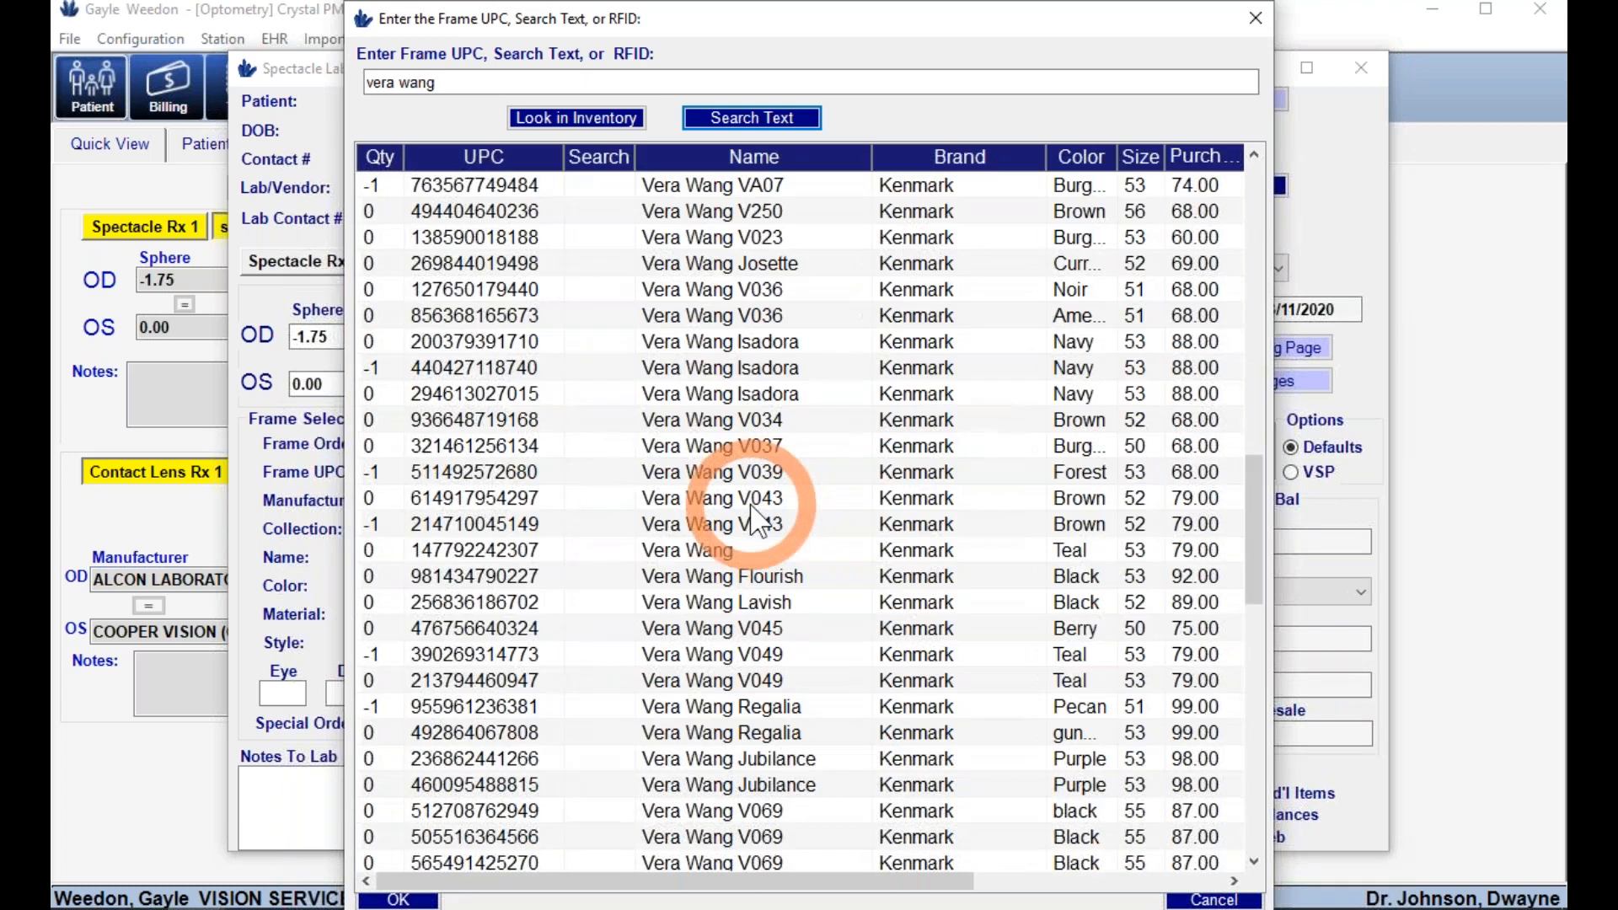
click(718, 602)
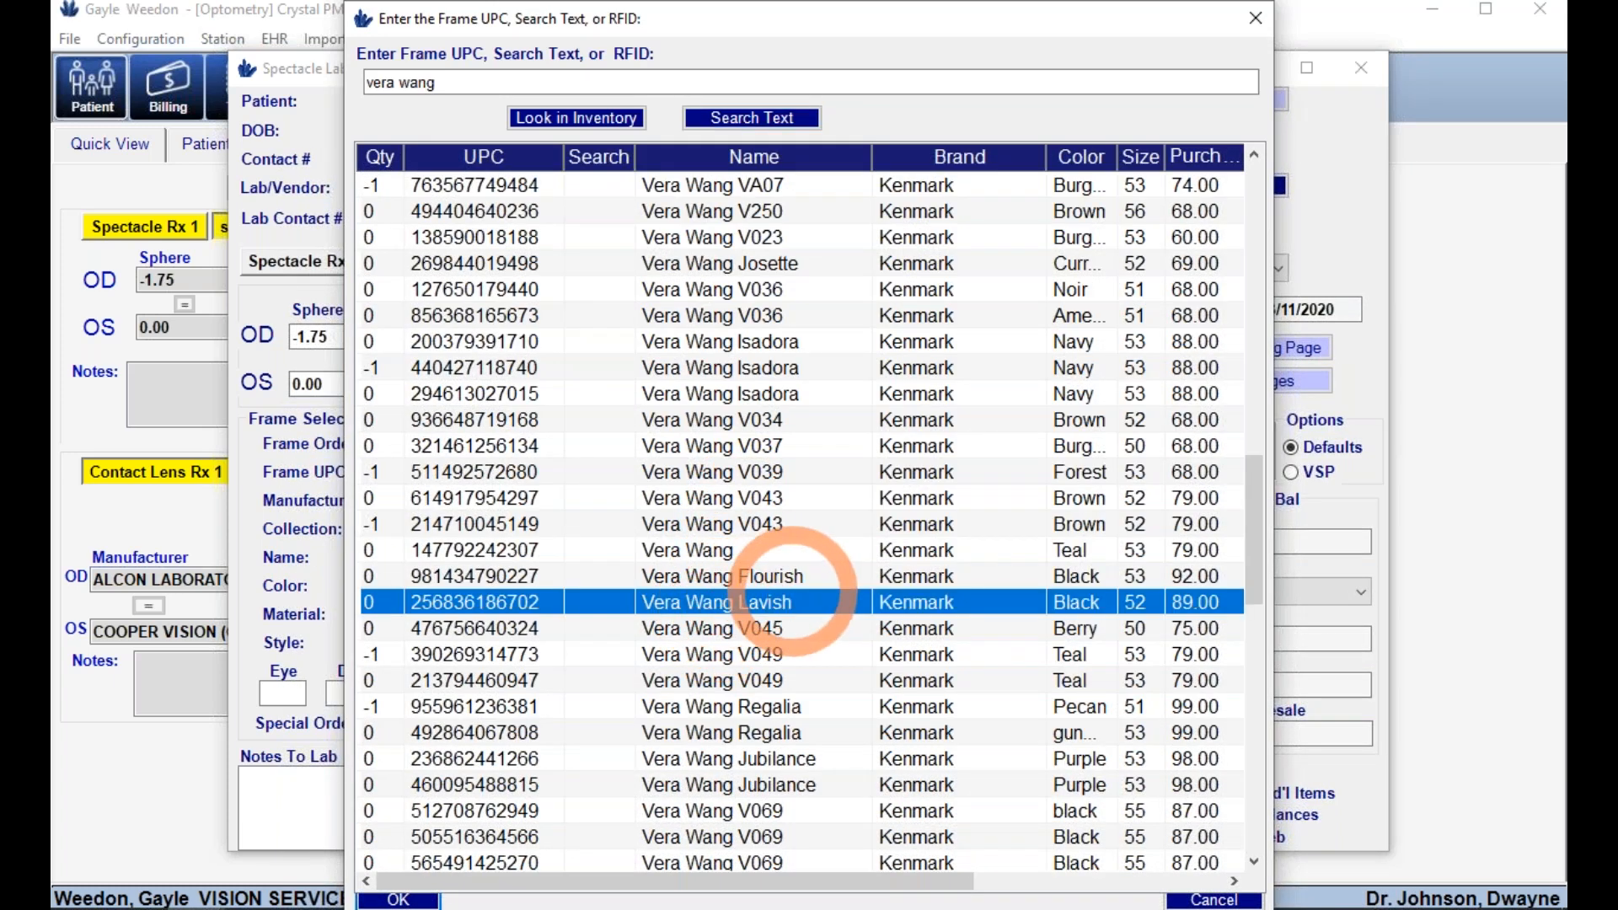
double_click(792, 601)
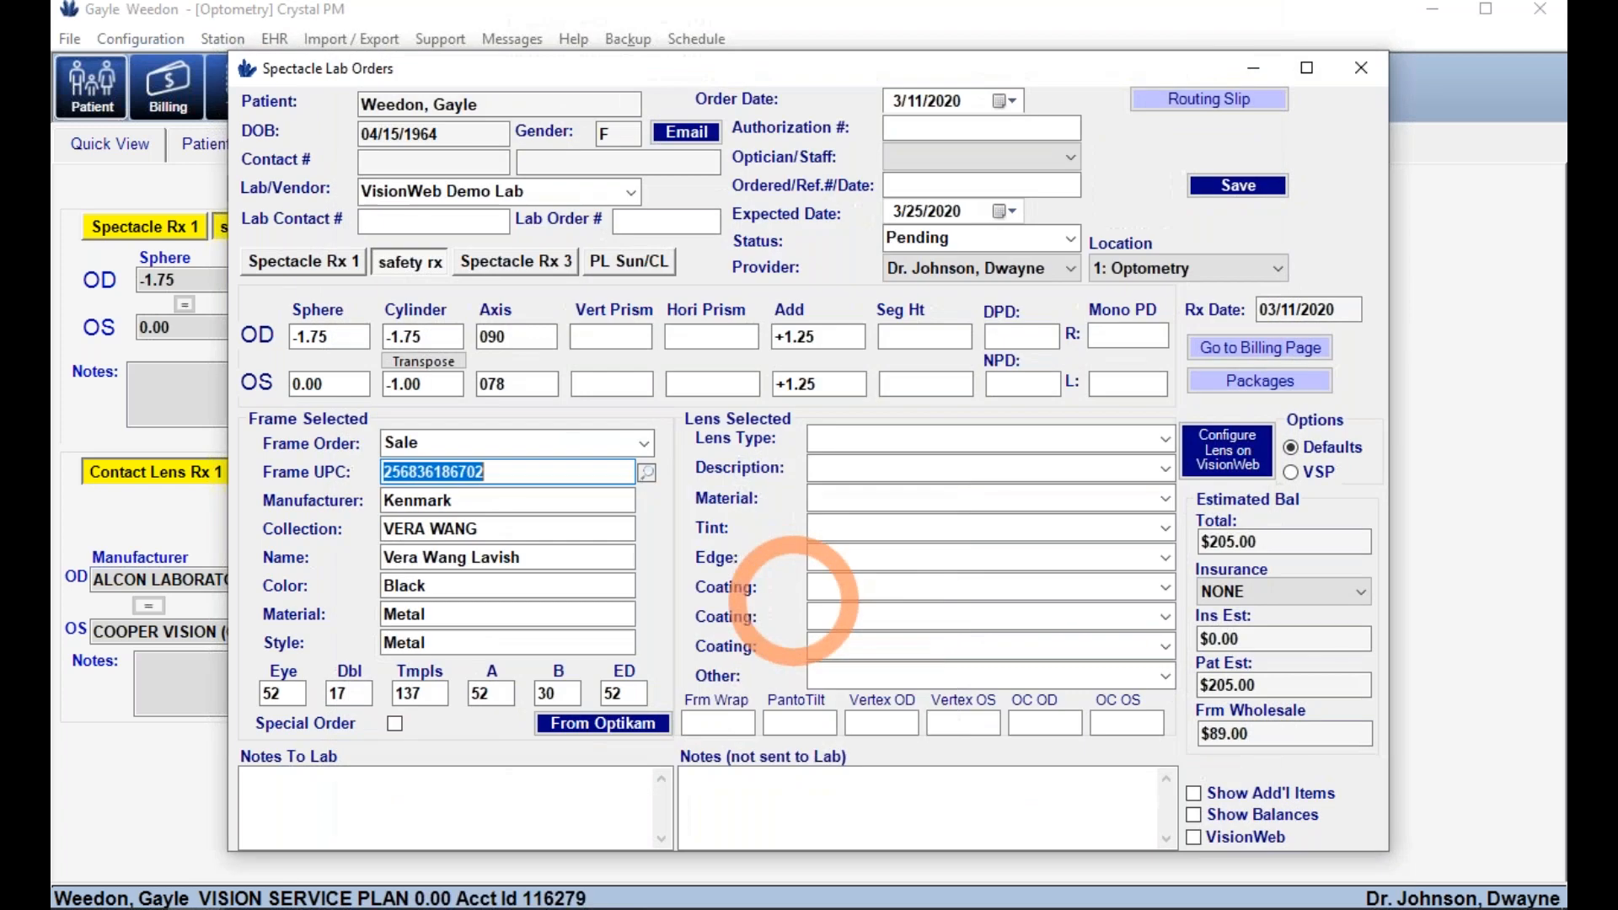
- Set the lens to Progressive PAL - Hoyalux GP Wide in Polycarbonate
click(1166, 438)
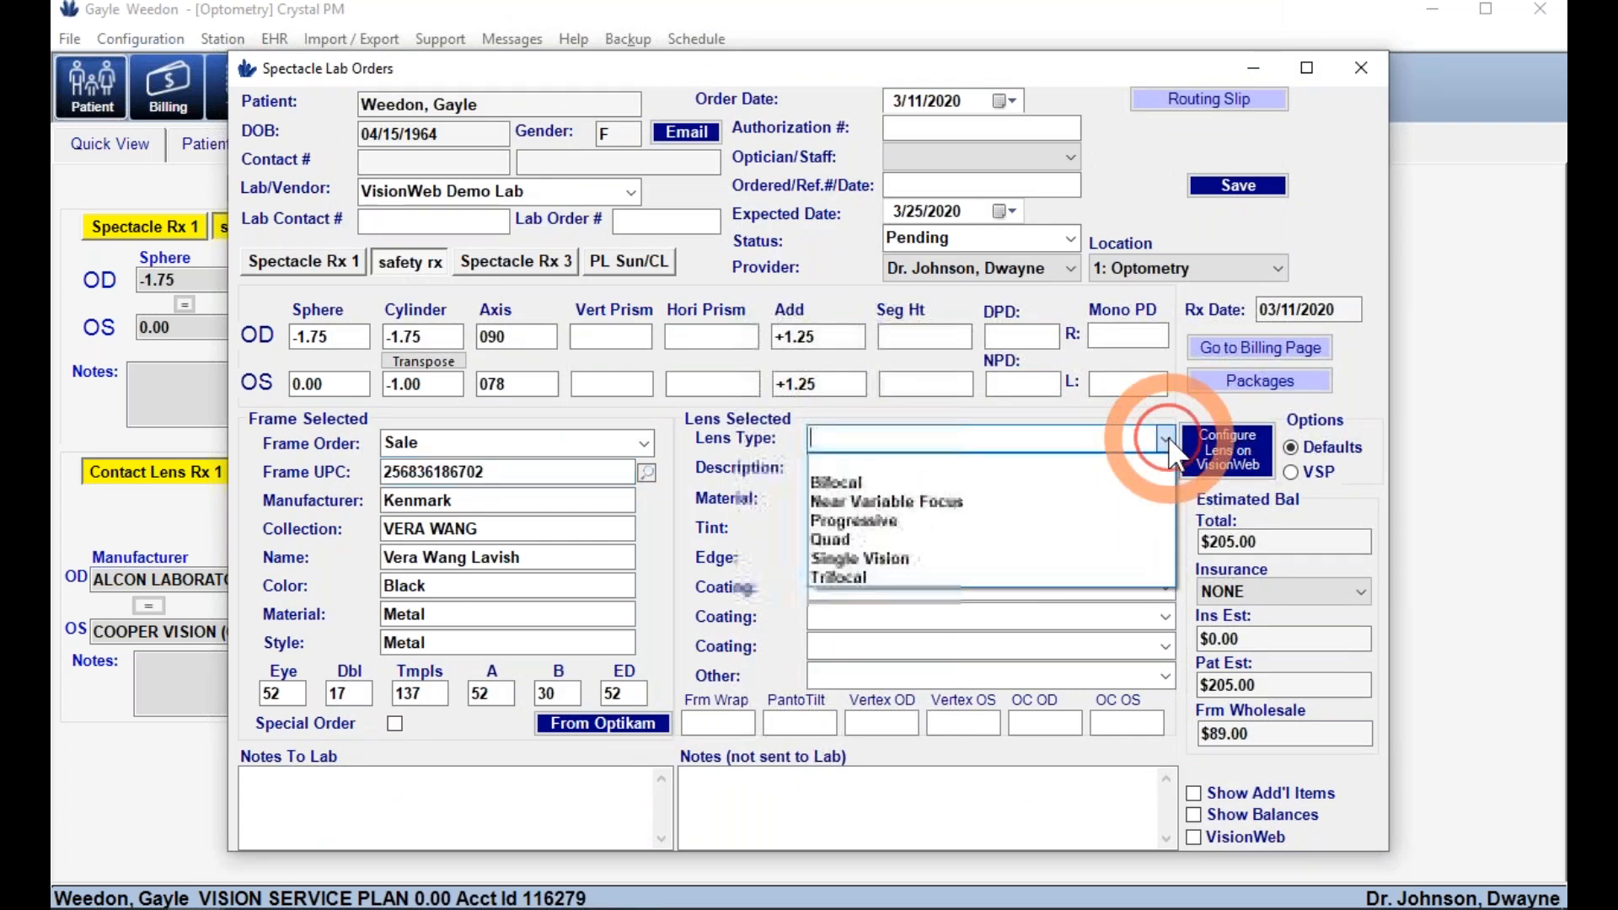
click(1076, 522)
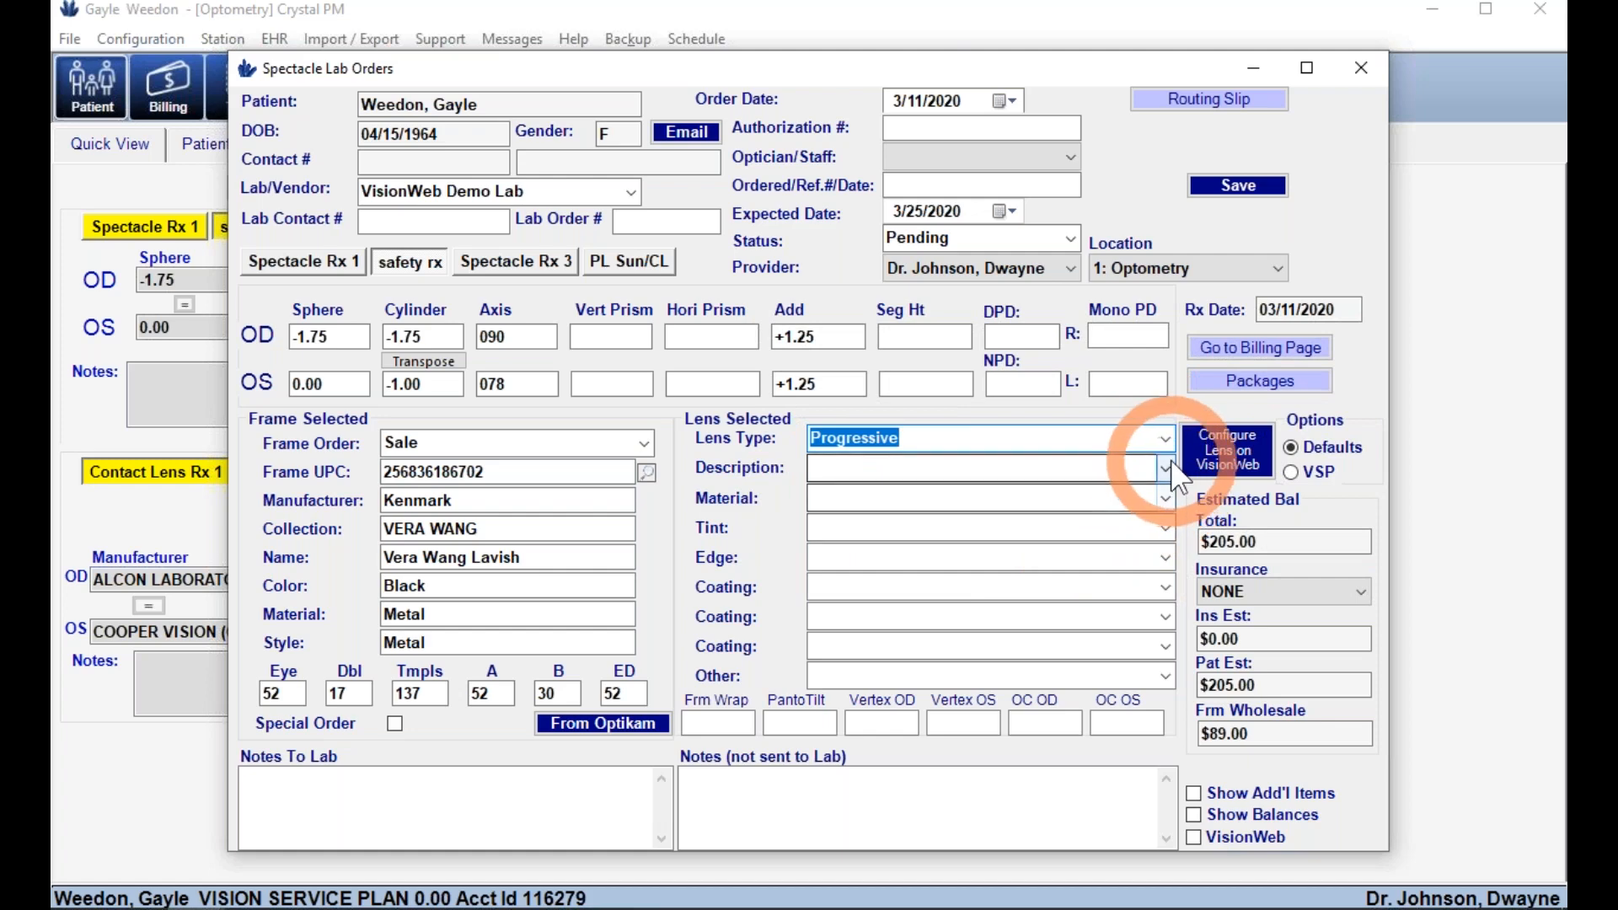
click(1128, 468)
scroll(1091, 481, down, 1)
scroll(1087, 493, down, 20)
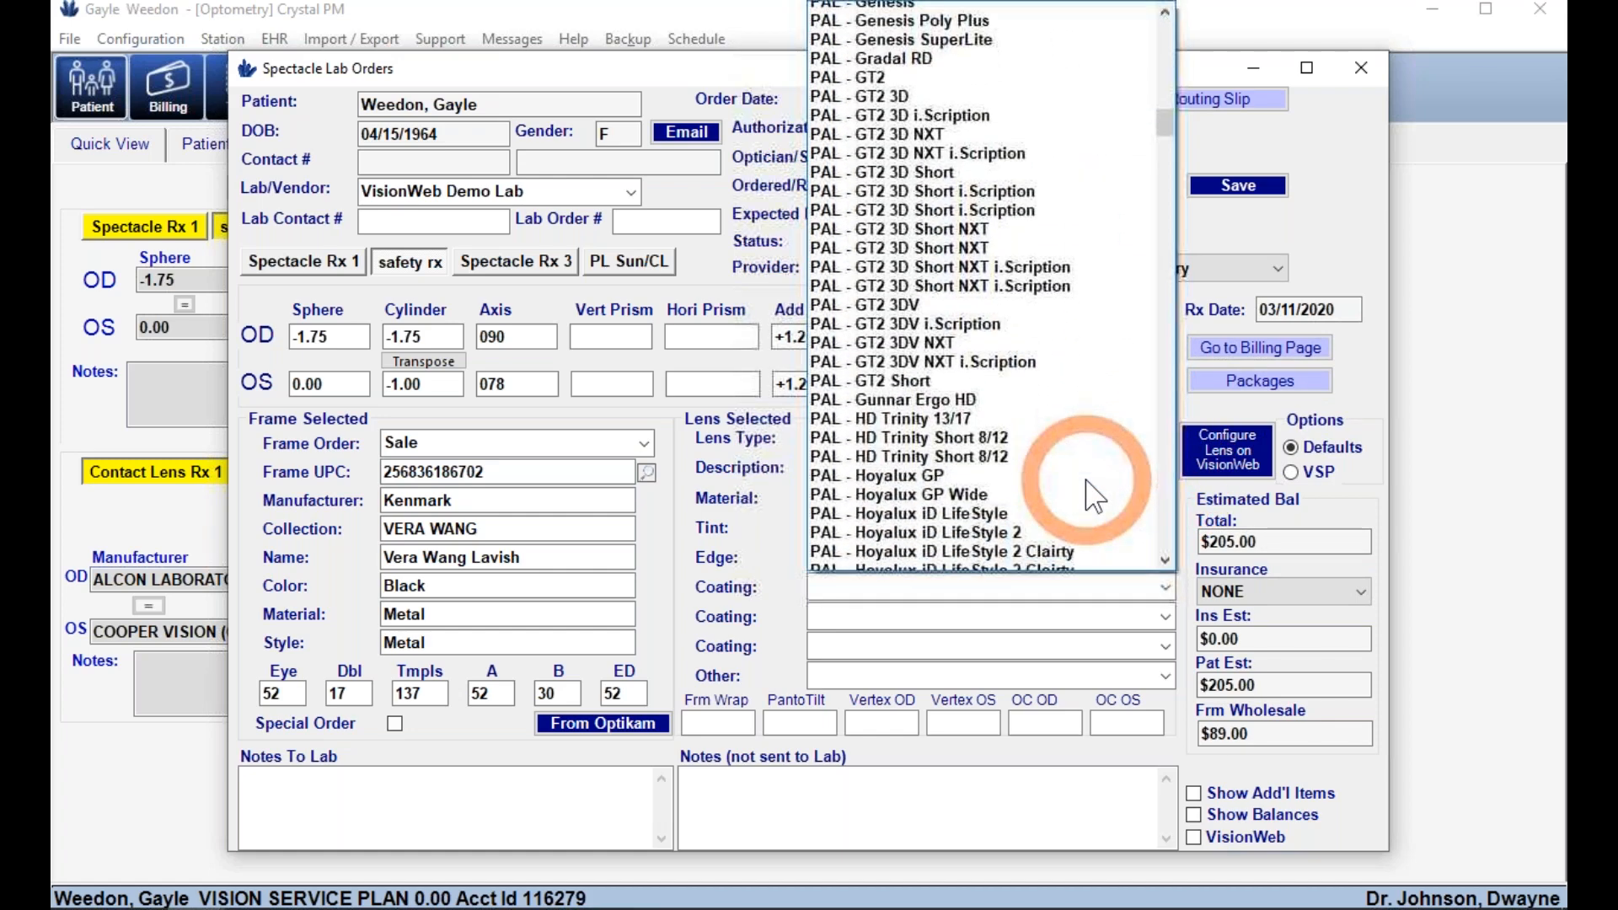
click(986, 489)
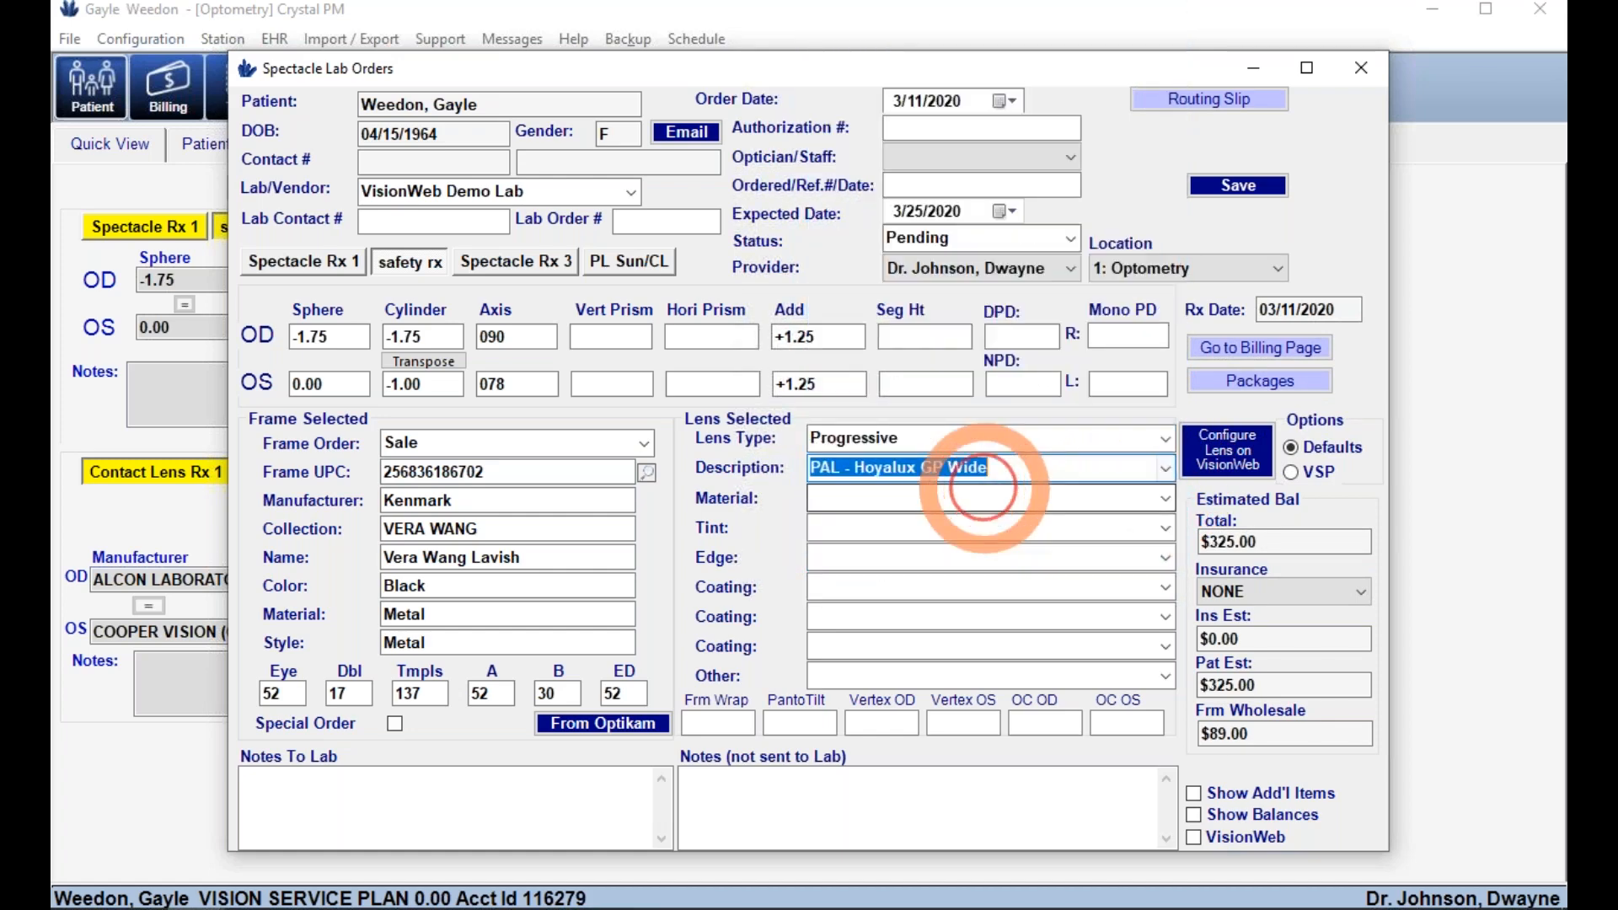
click(1165, 498)
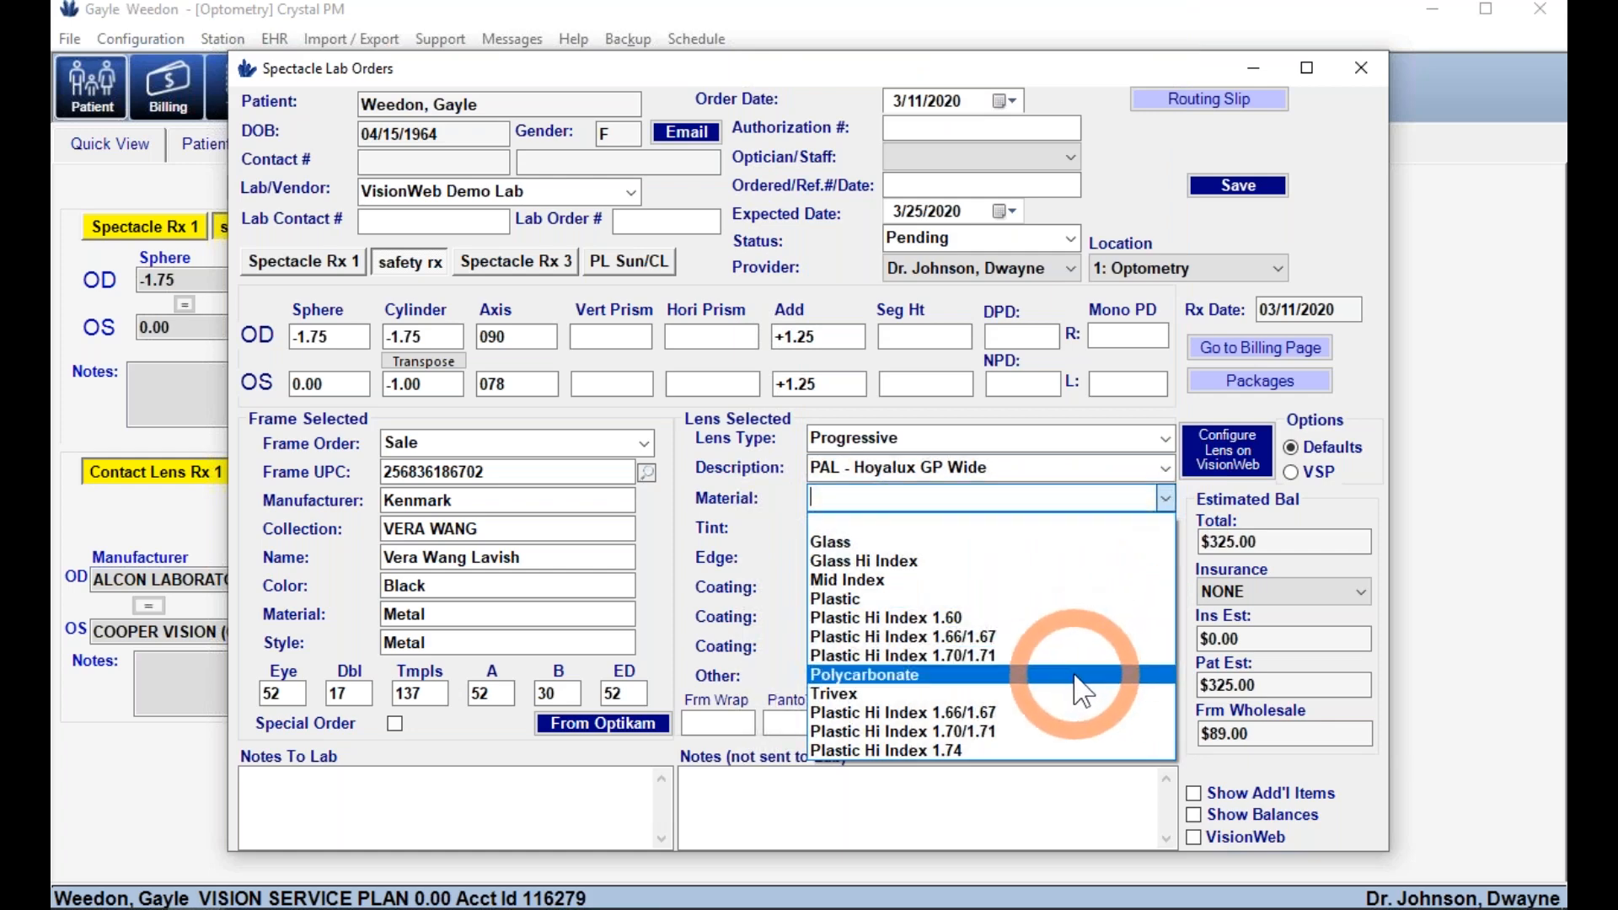
click(1085, 674)
- Give the lens a Solid Rose 2 tint and a Painted Groove edge
click(1169, 530)
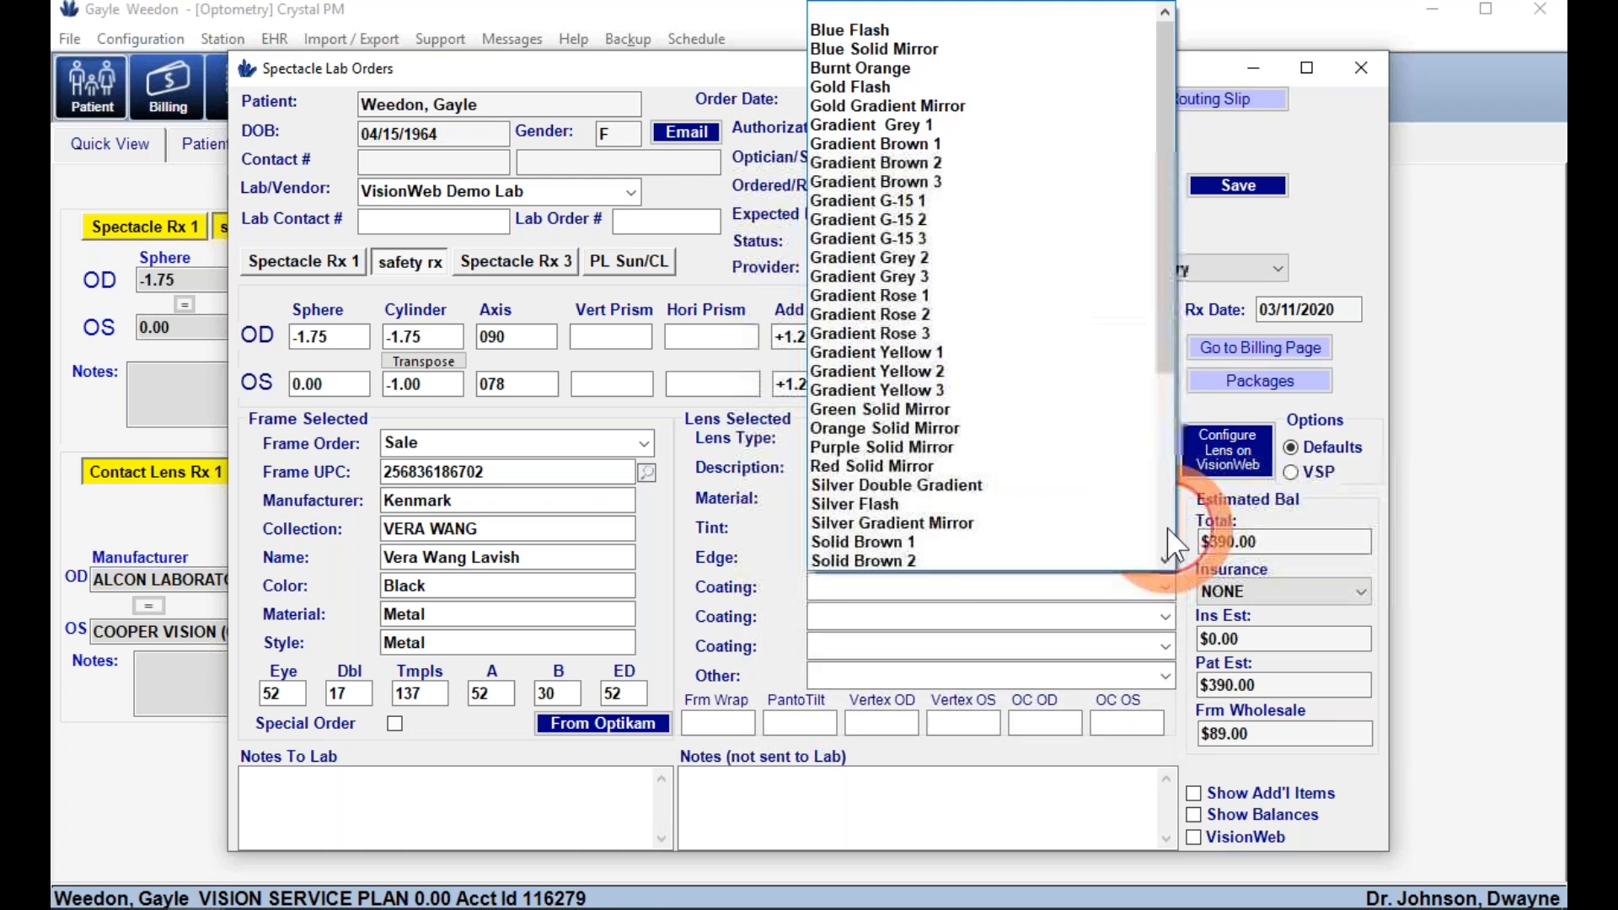
scroll(1079, 497, down, 4)
click(1064, 466)
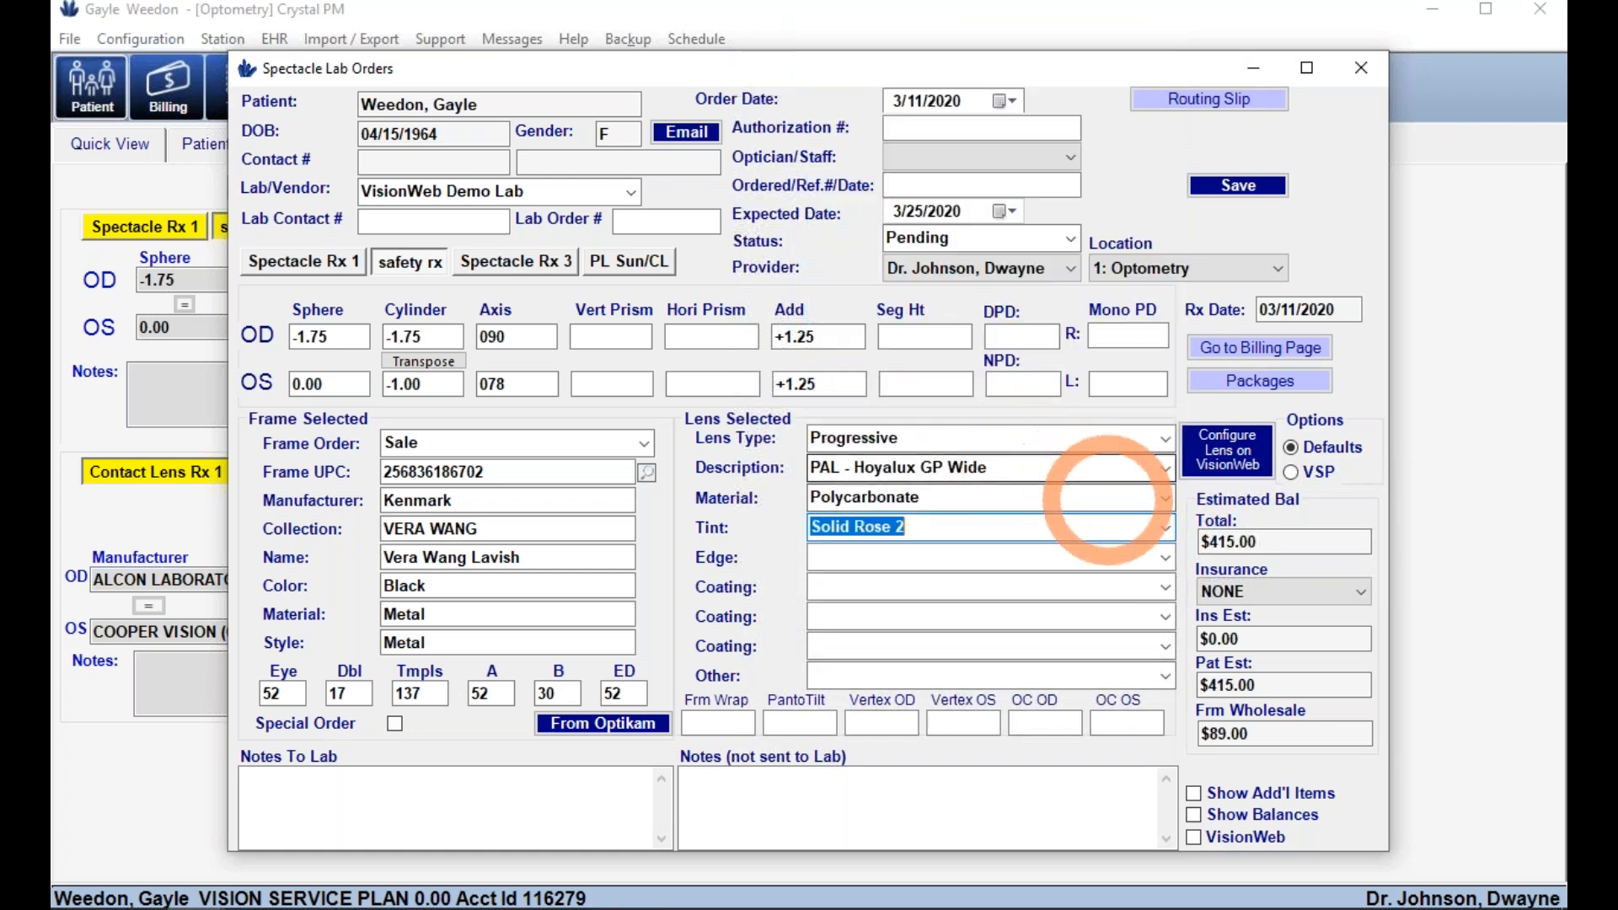
click(1167, 558)
click(1095, 620)
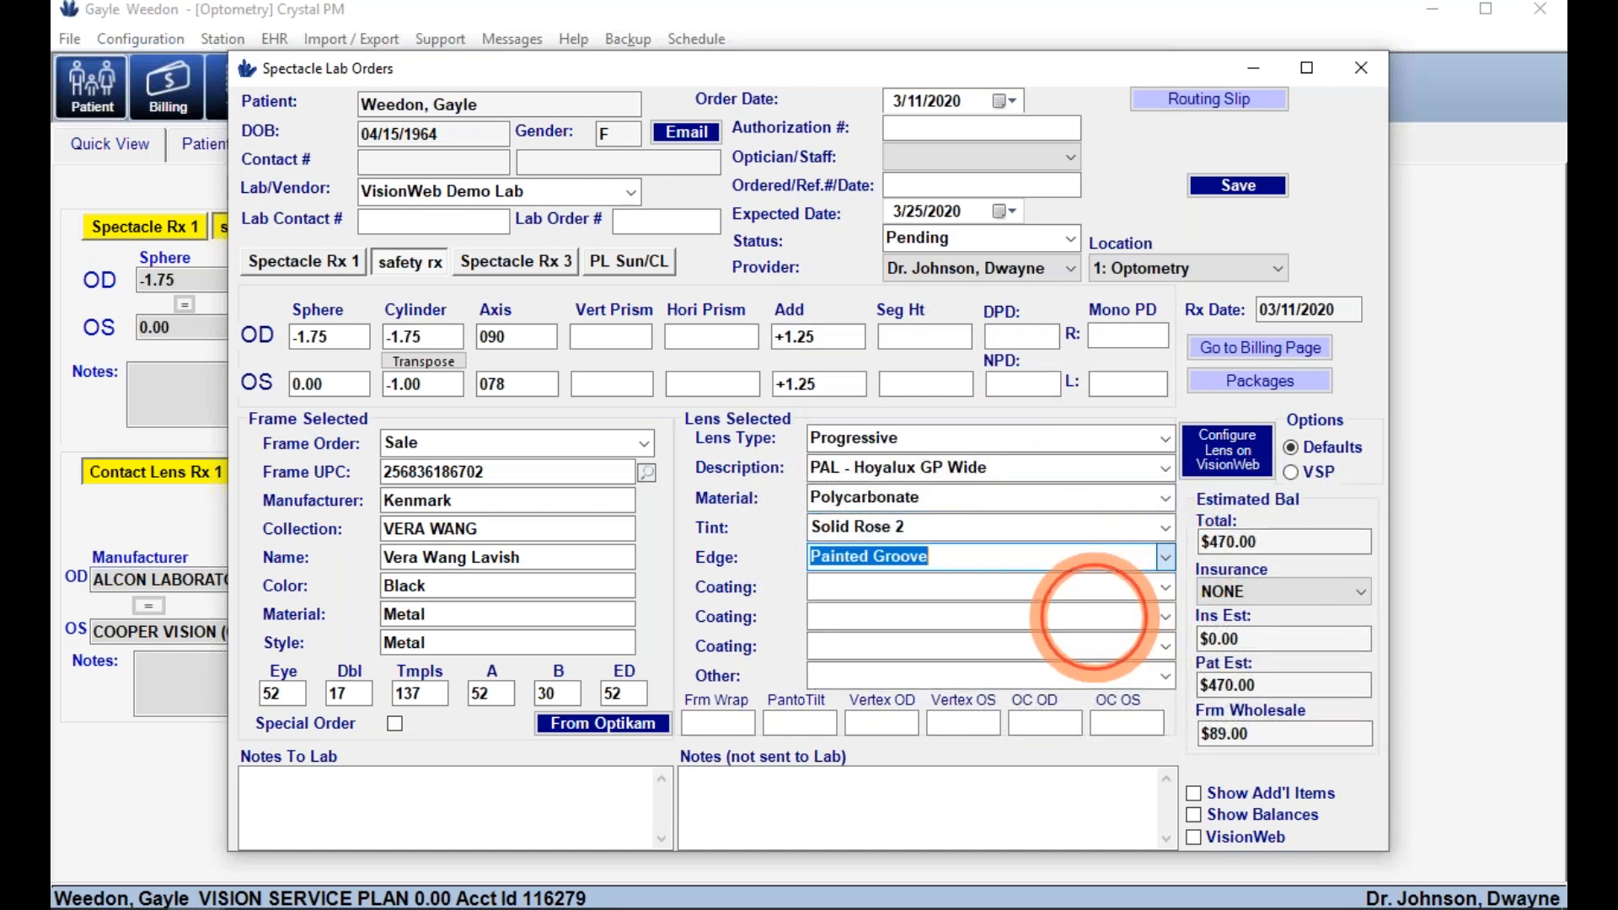
click(1237, 379)
- Try the Basic, Adaptar Digital and clayton lens packages, settling on Basic
click(1247, 413)
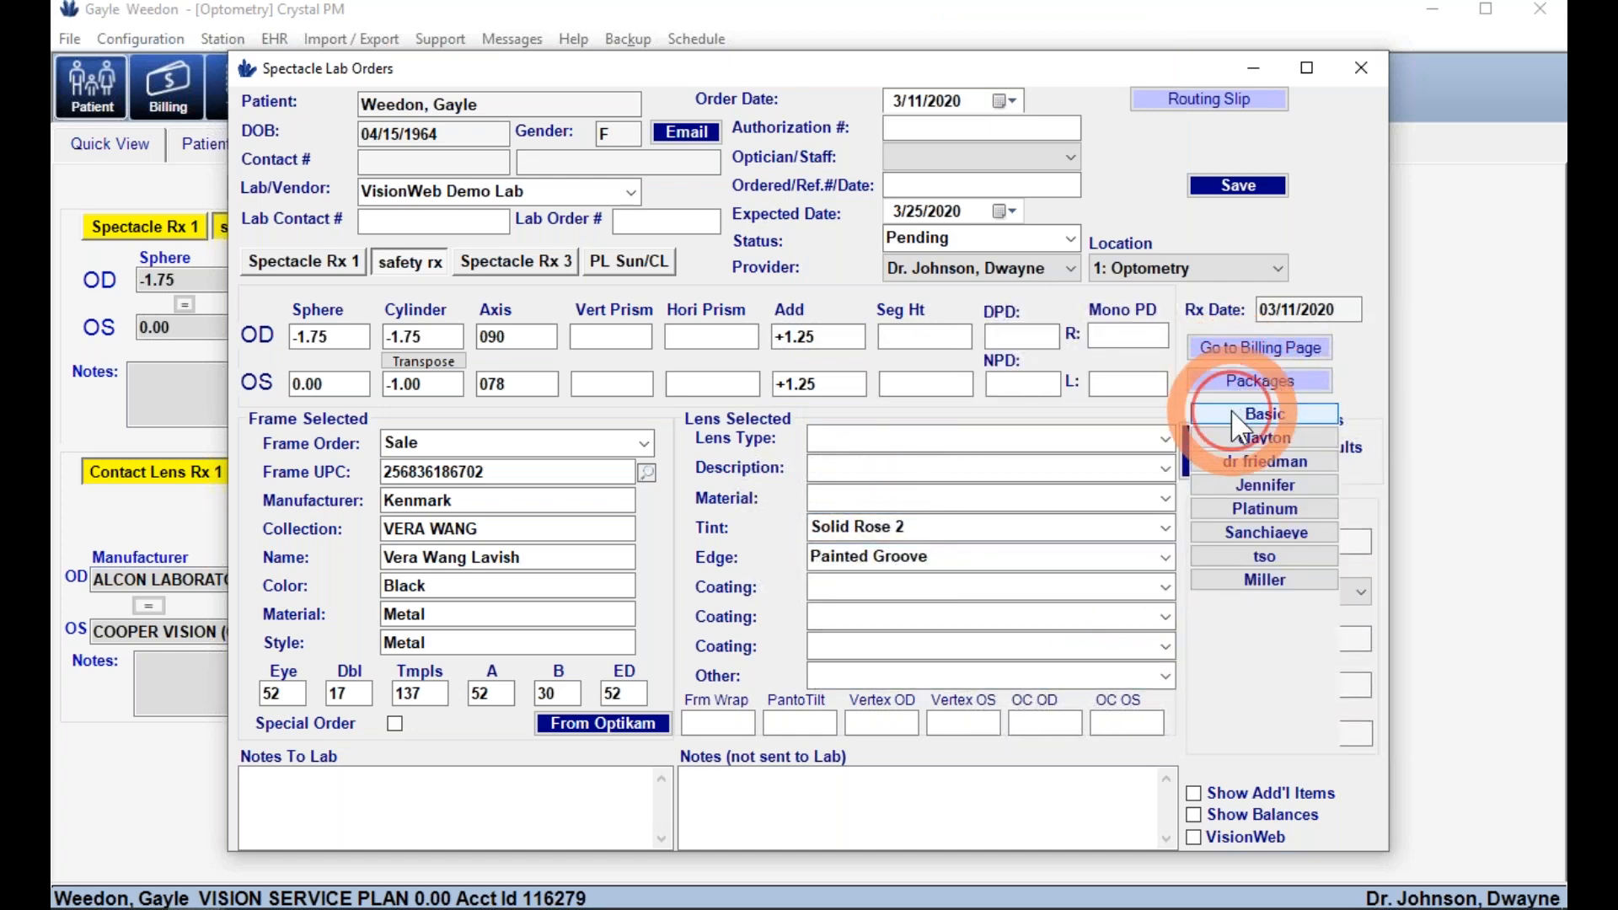
click(1233, 384)
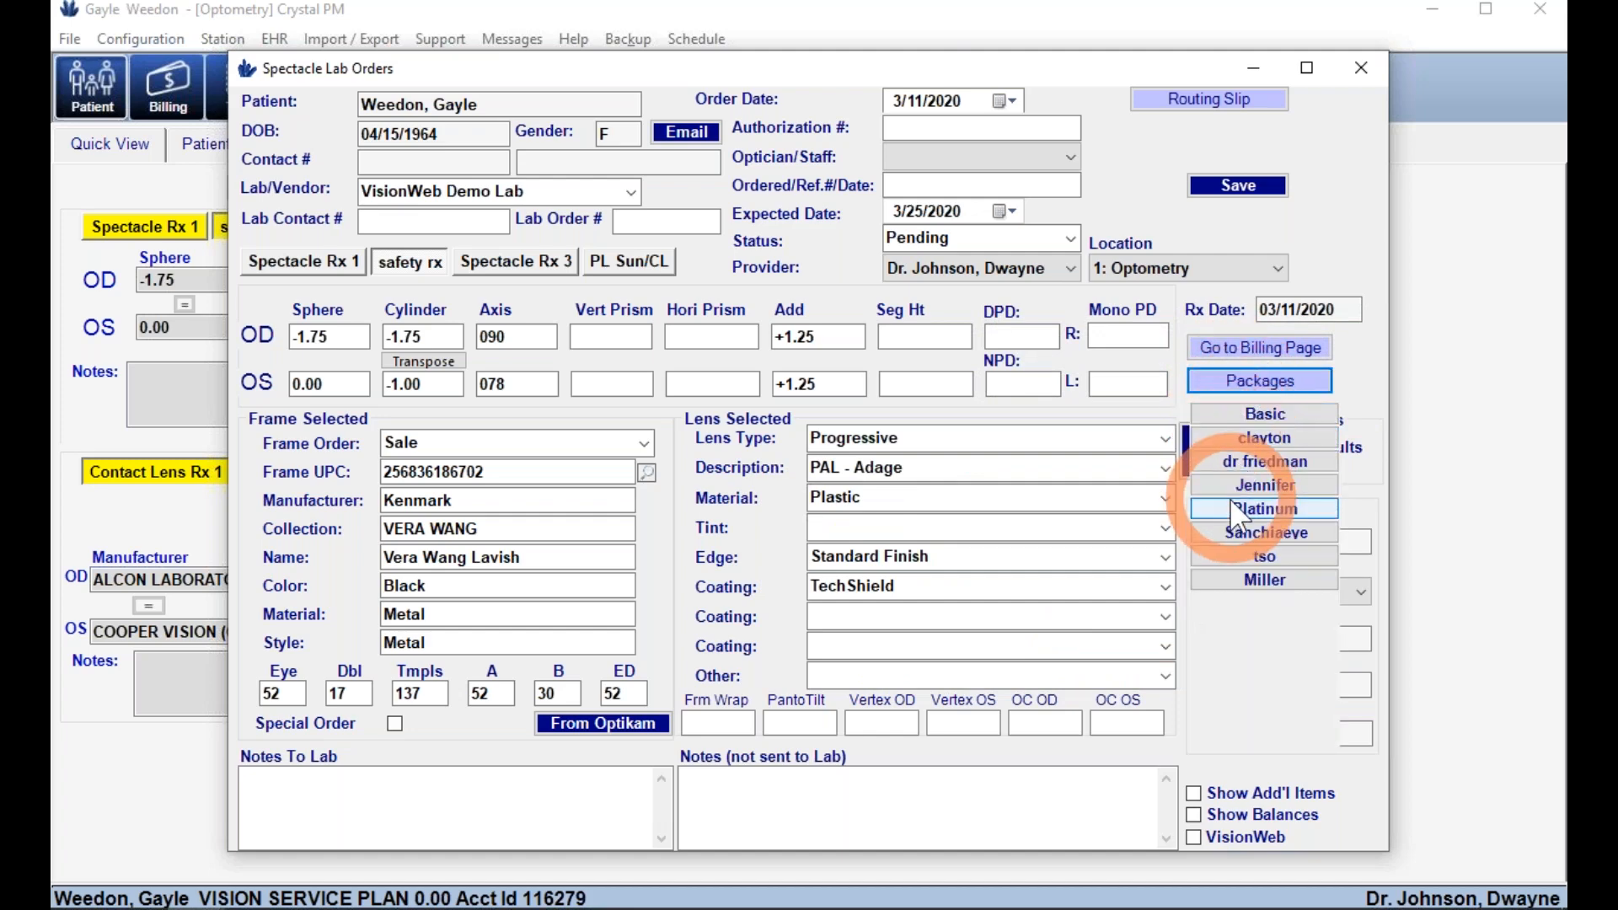
click(1241, 455)
click(1226, 384)
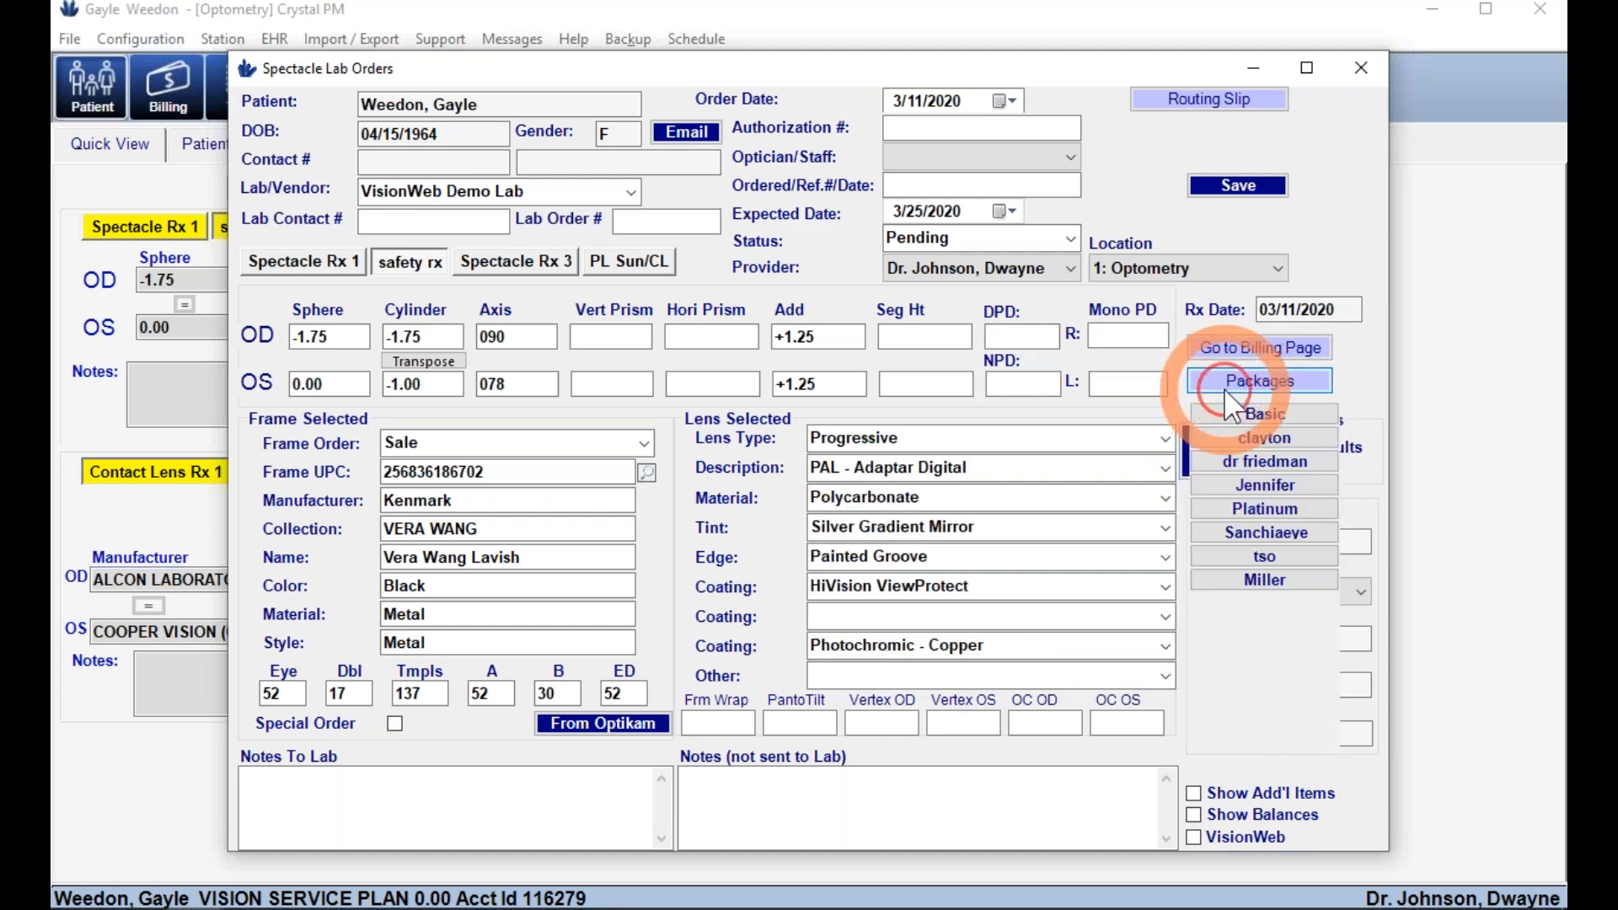
click(1231, 442)
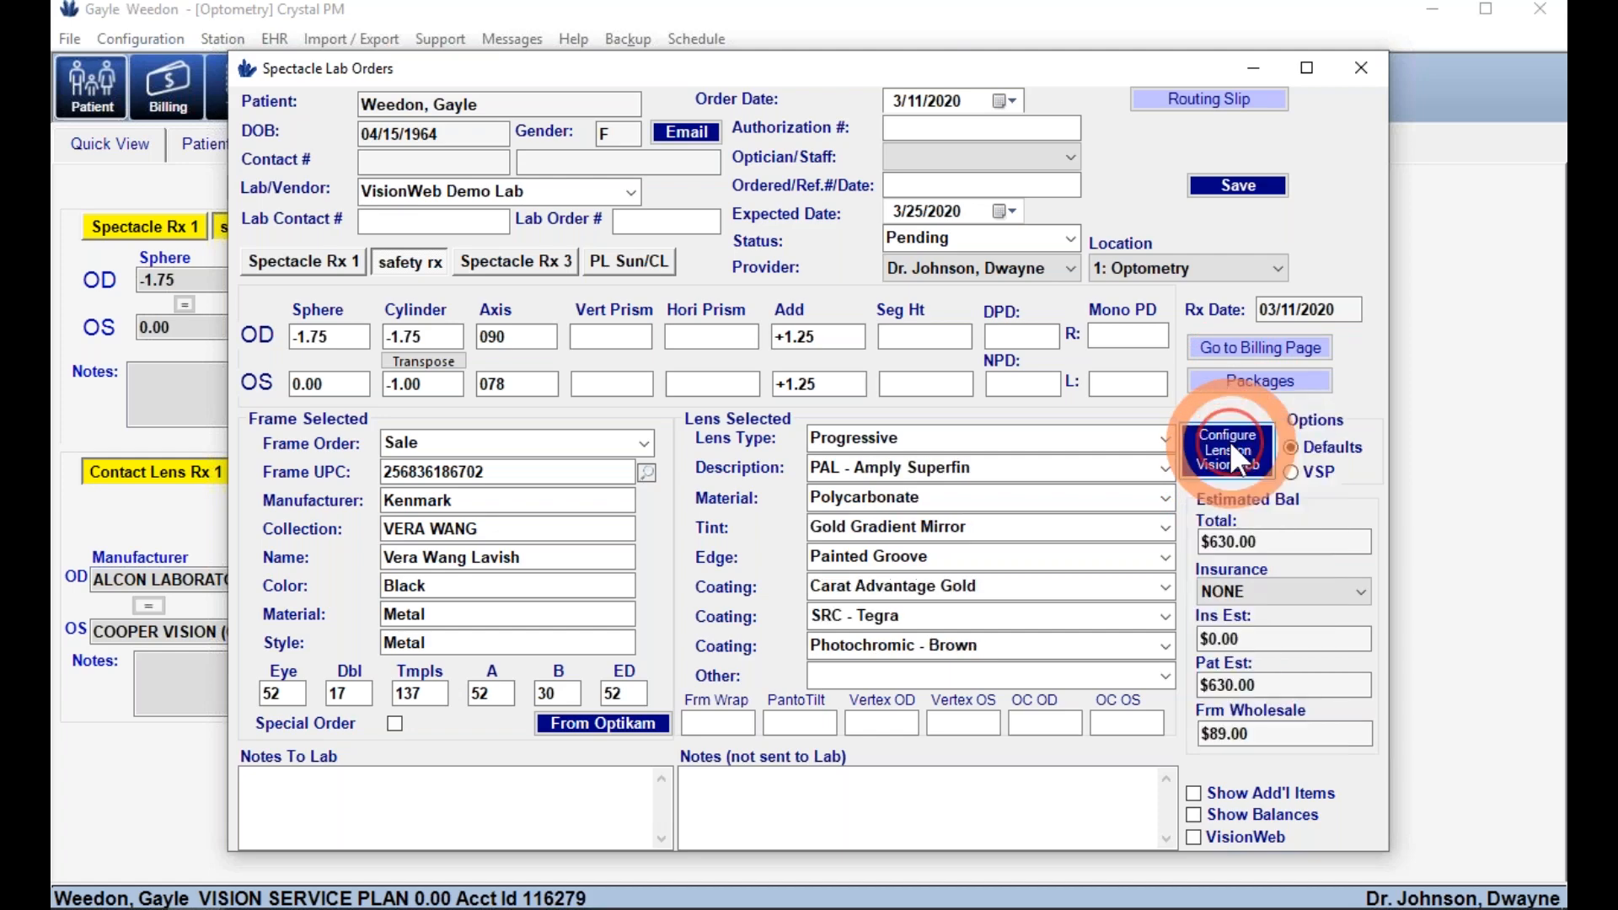
click(1237, 386)
click(1237, 412)
- Assign the optician, save the order, convert it to a routing slip and close it
click(1020, 158)
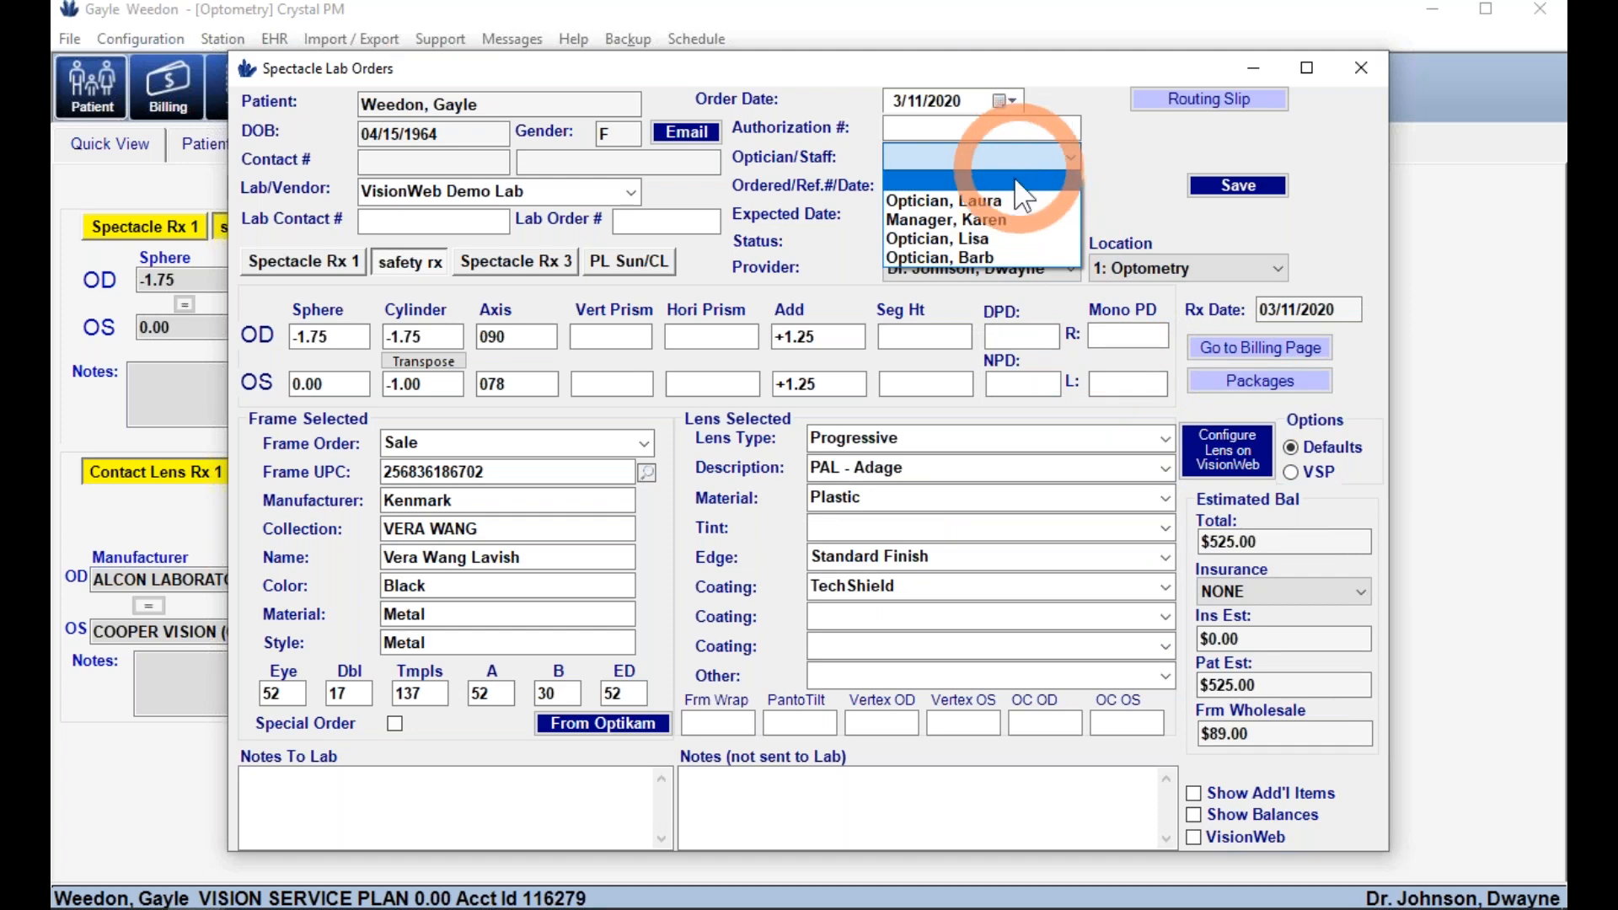
click(988, 240)
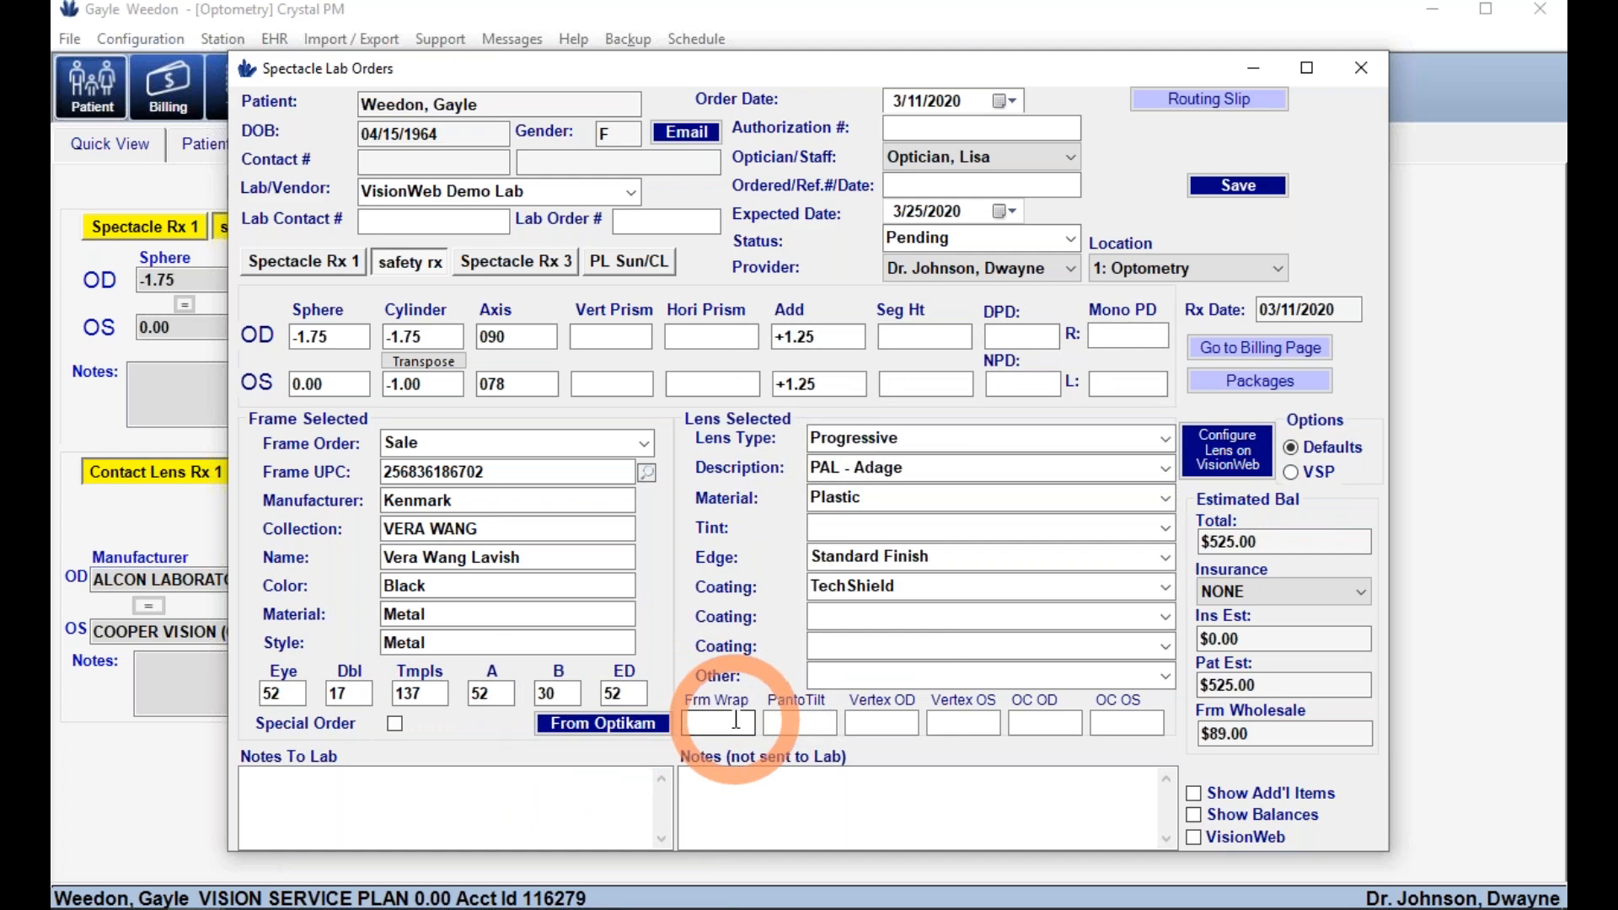
click(1227, 192)
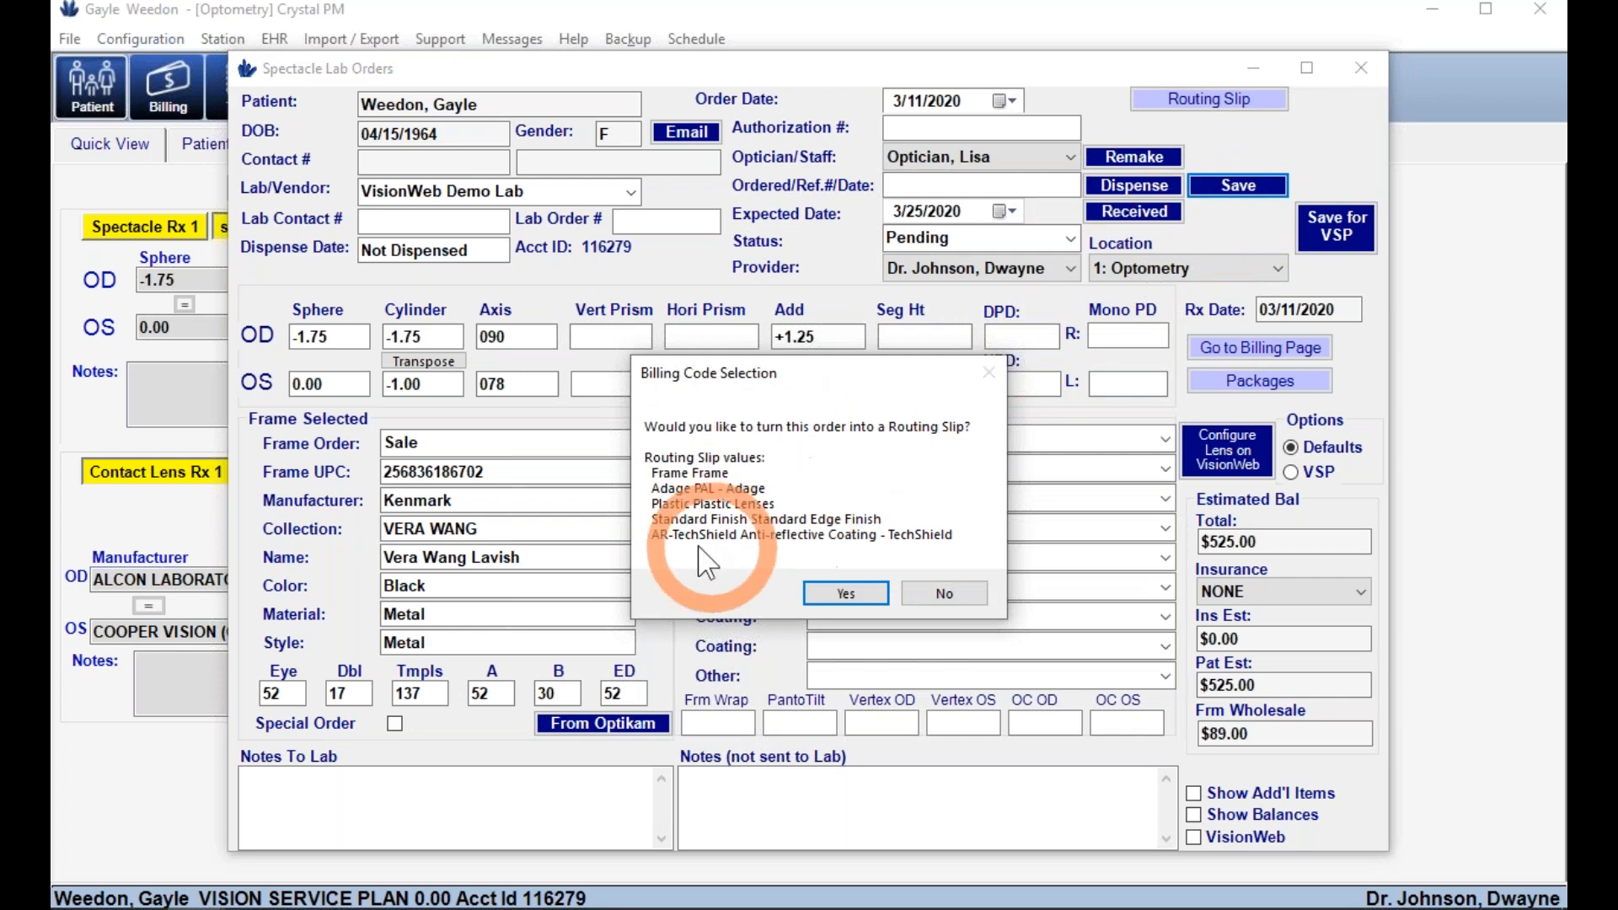
click(838, 599)
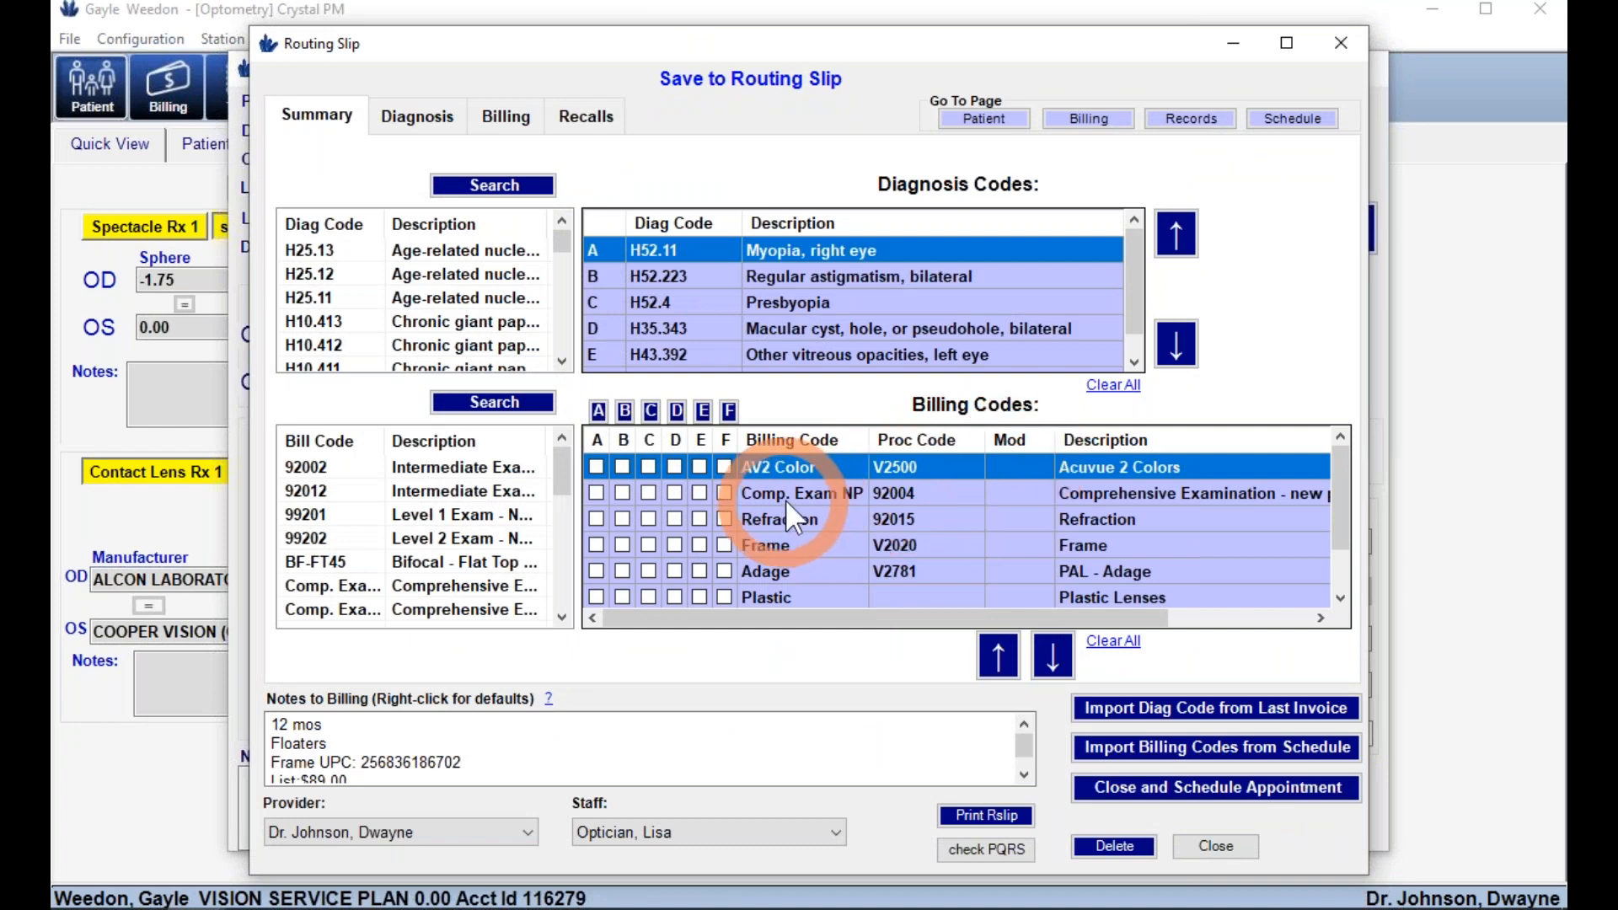
scroll(1160, 551, down, 1)
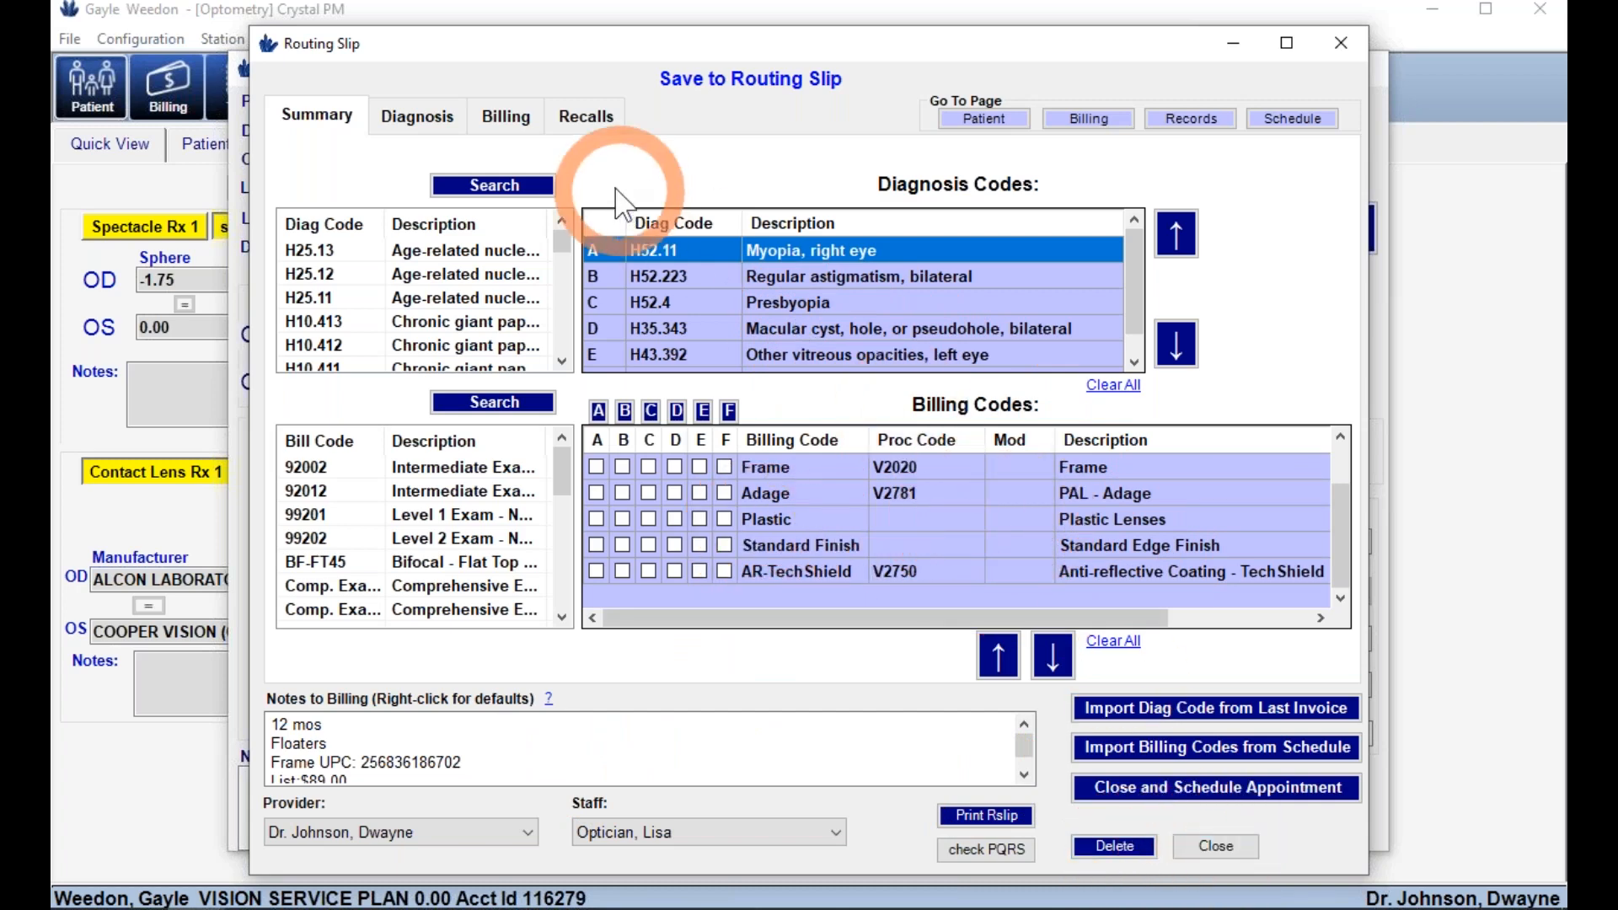
click(1221, 855)
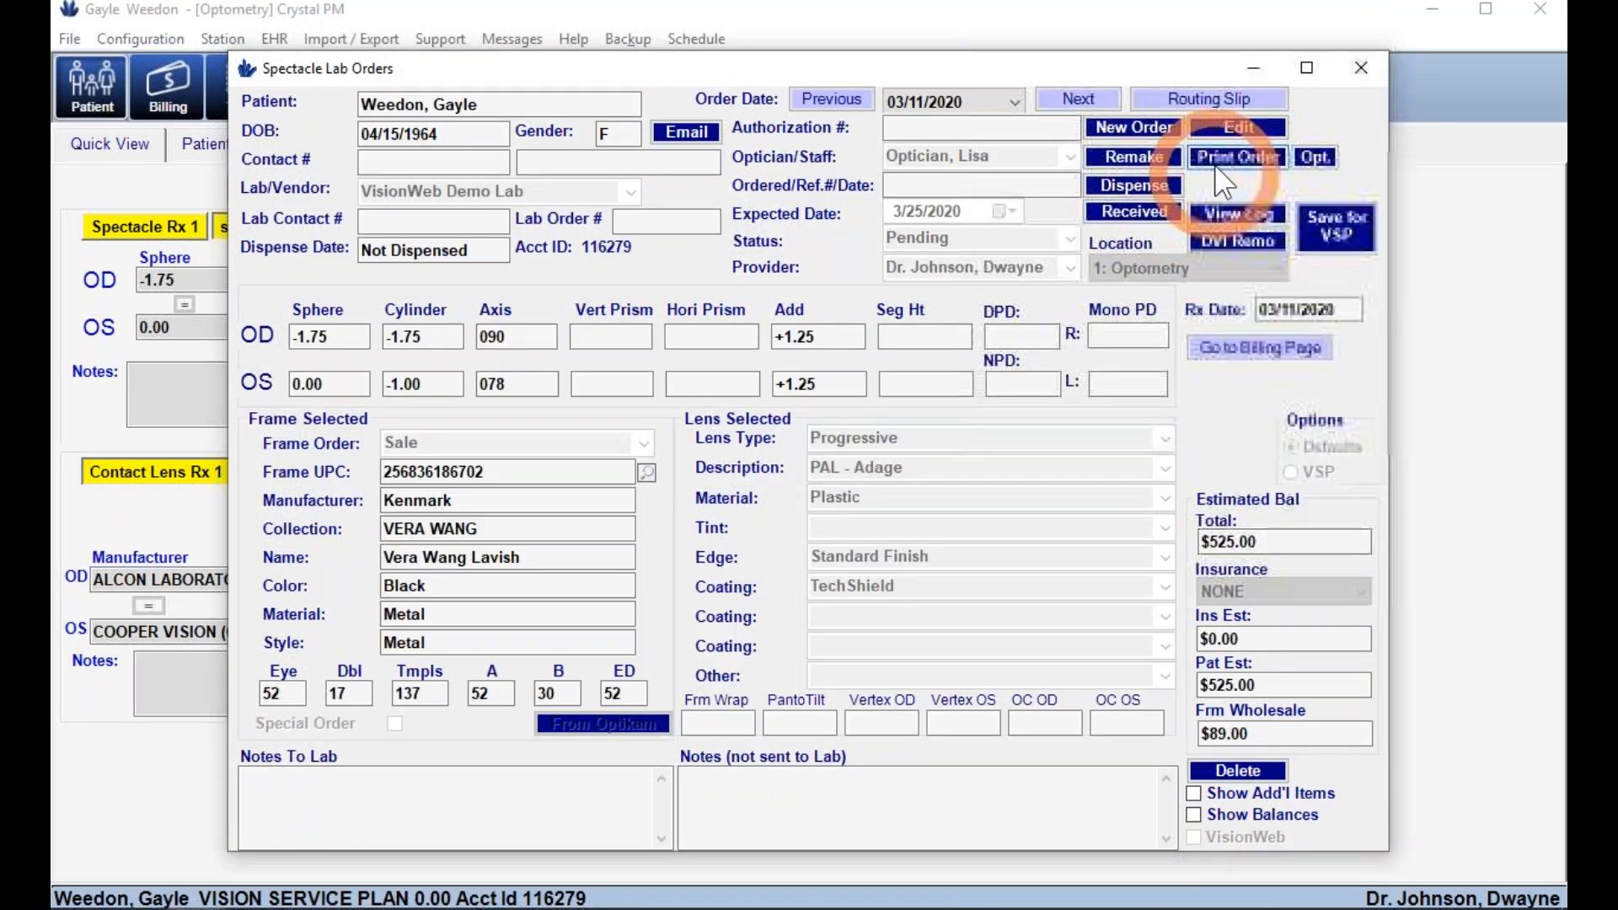
- Change the spectacle order status to Ordered, save, and view the order's change log
click(1218, 135)
click(1070, 239)
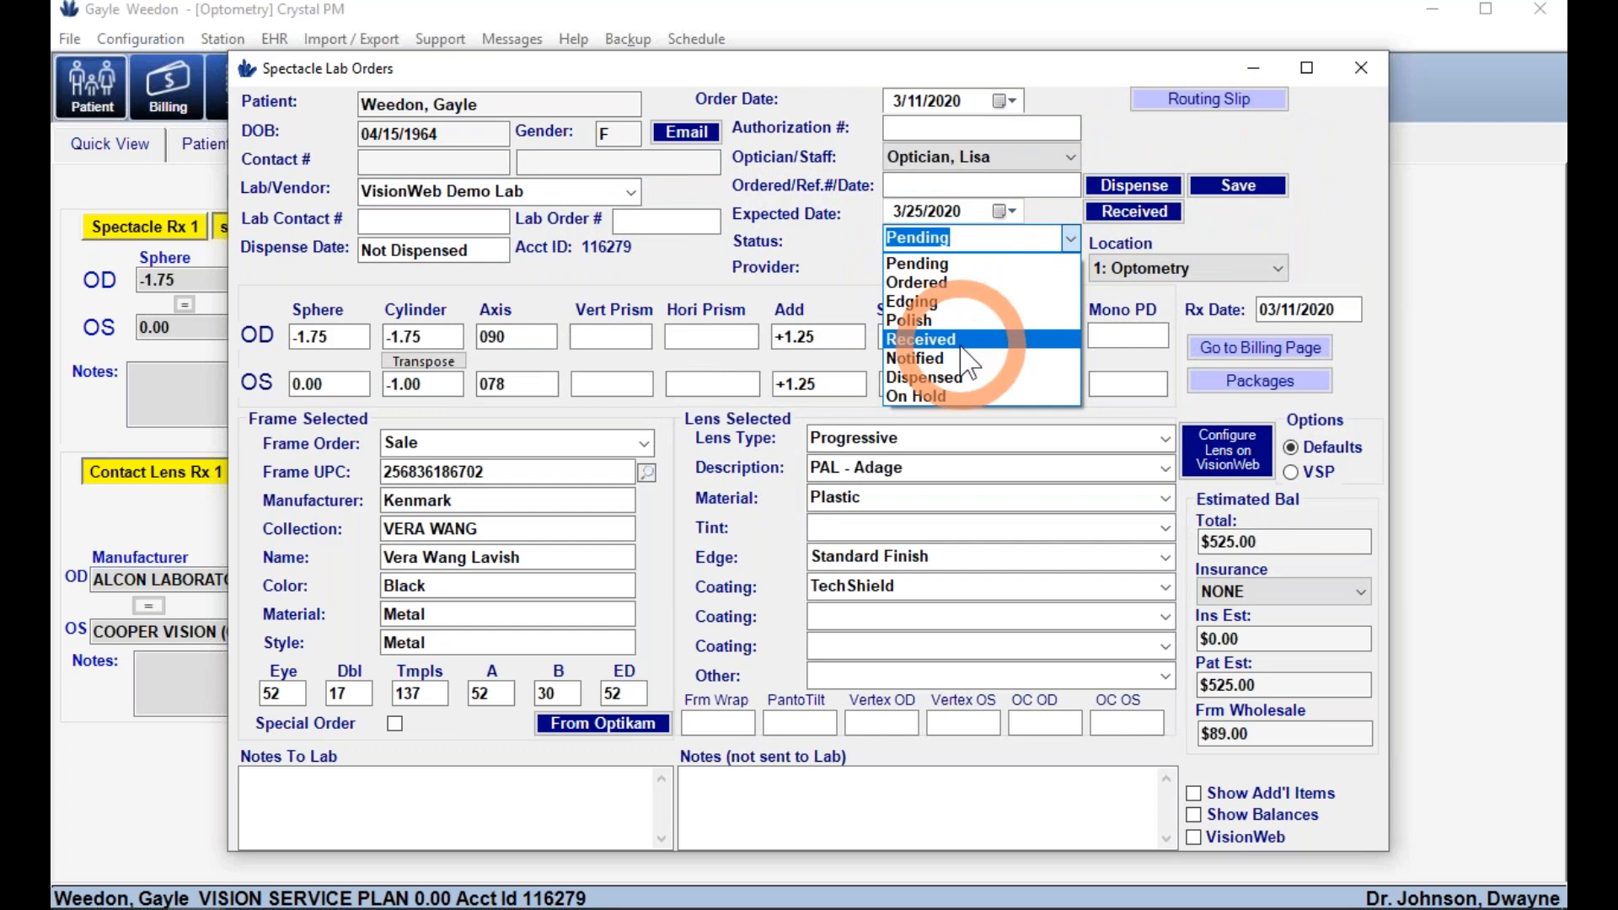
click(926, 282)
click(1211, 181)
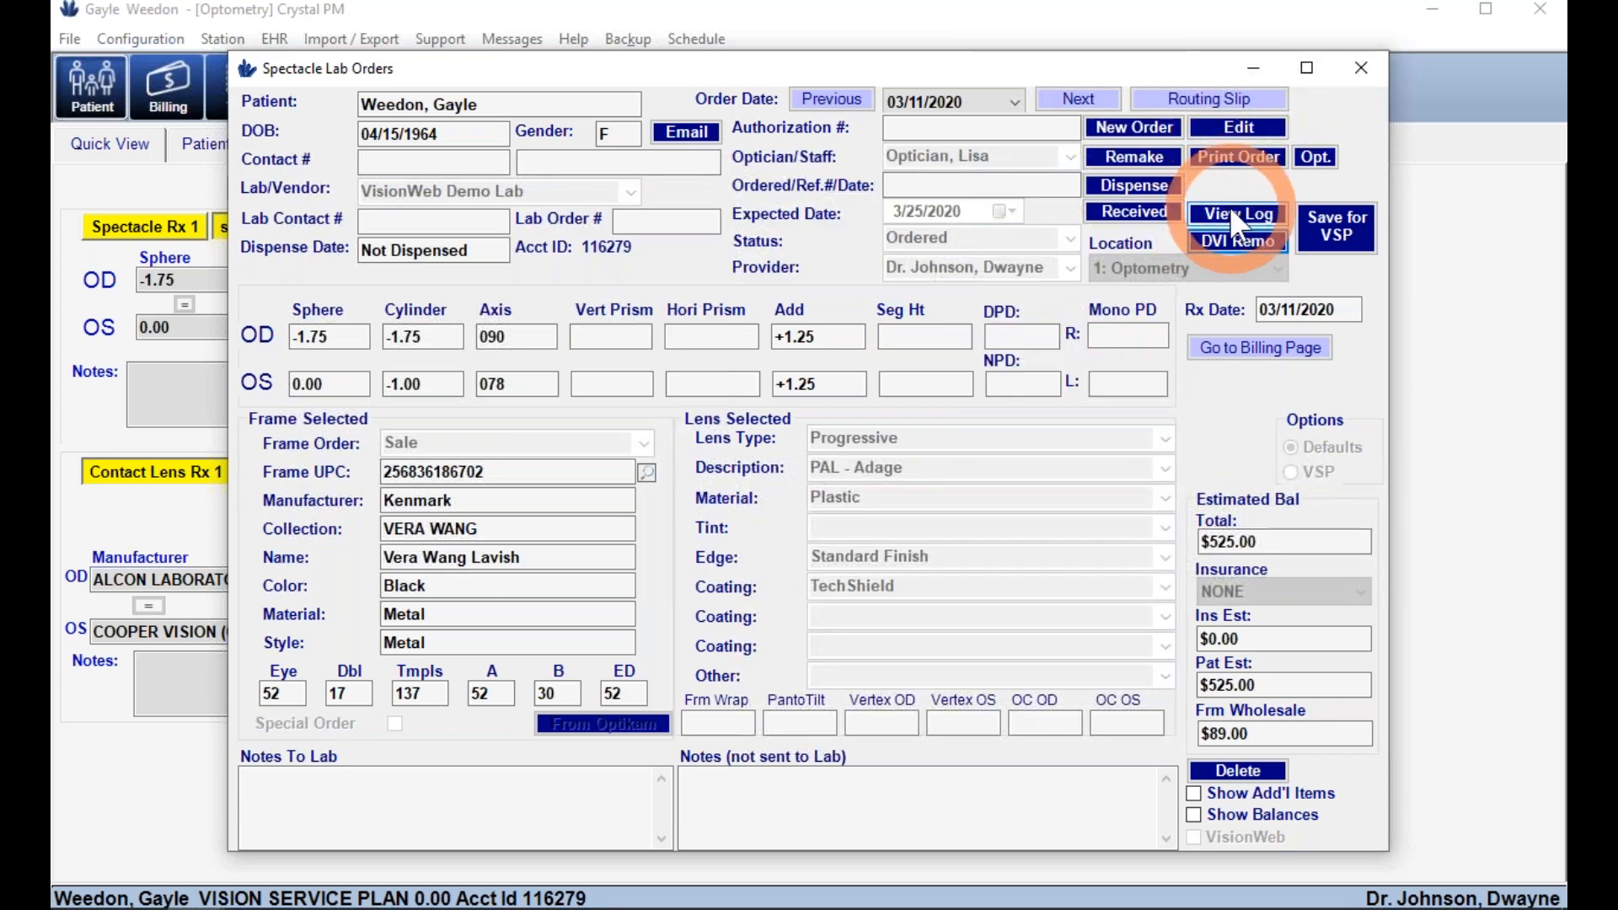
click(1230, 208)
click(777, 344)
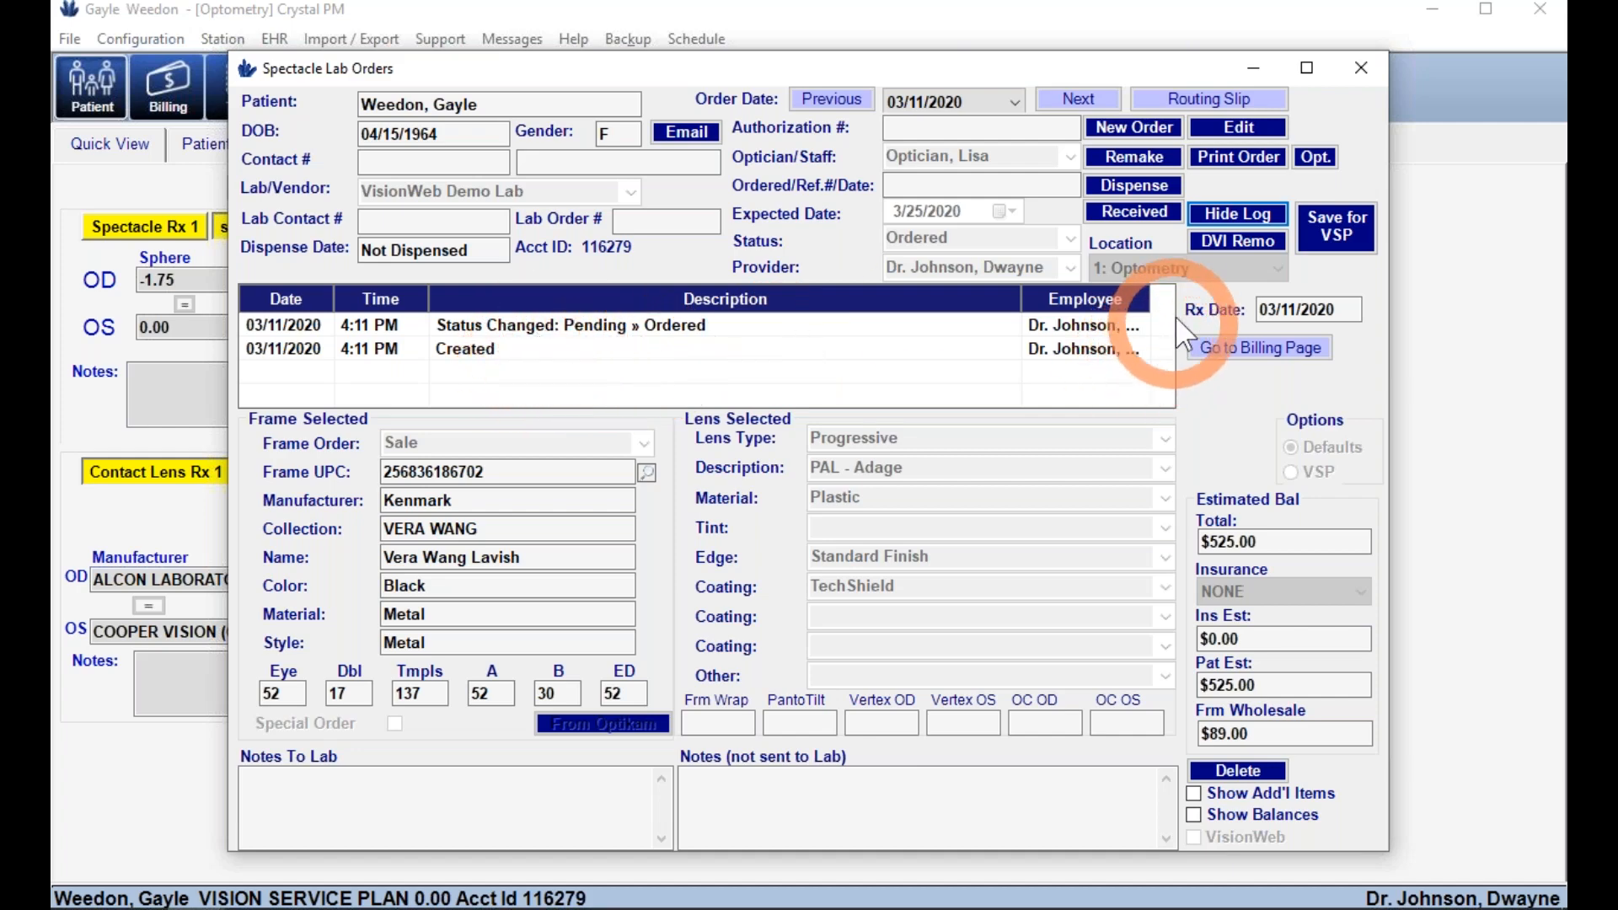
- Print the spectacle order, previewing it at 150% before closing the preview
click(1237, 161)
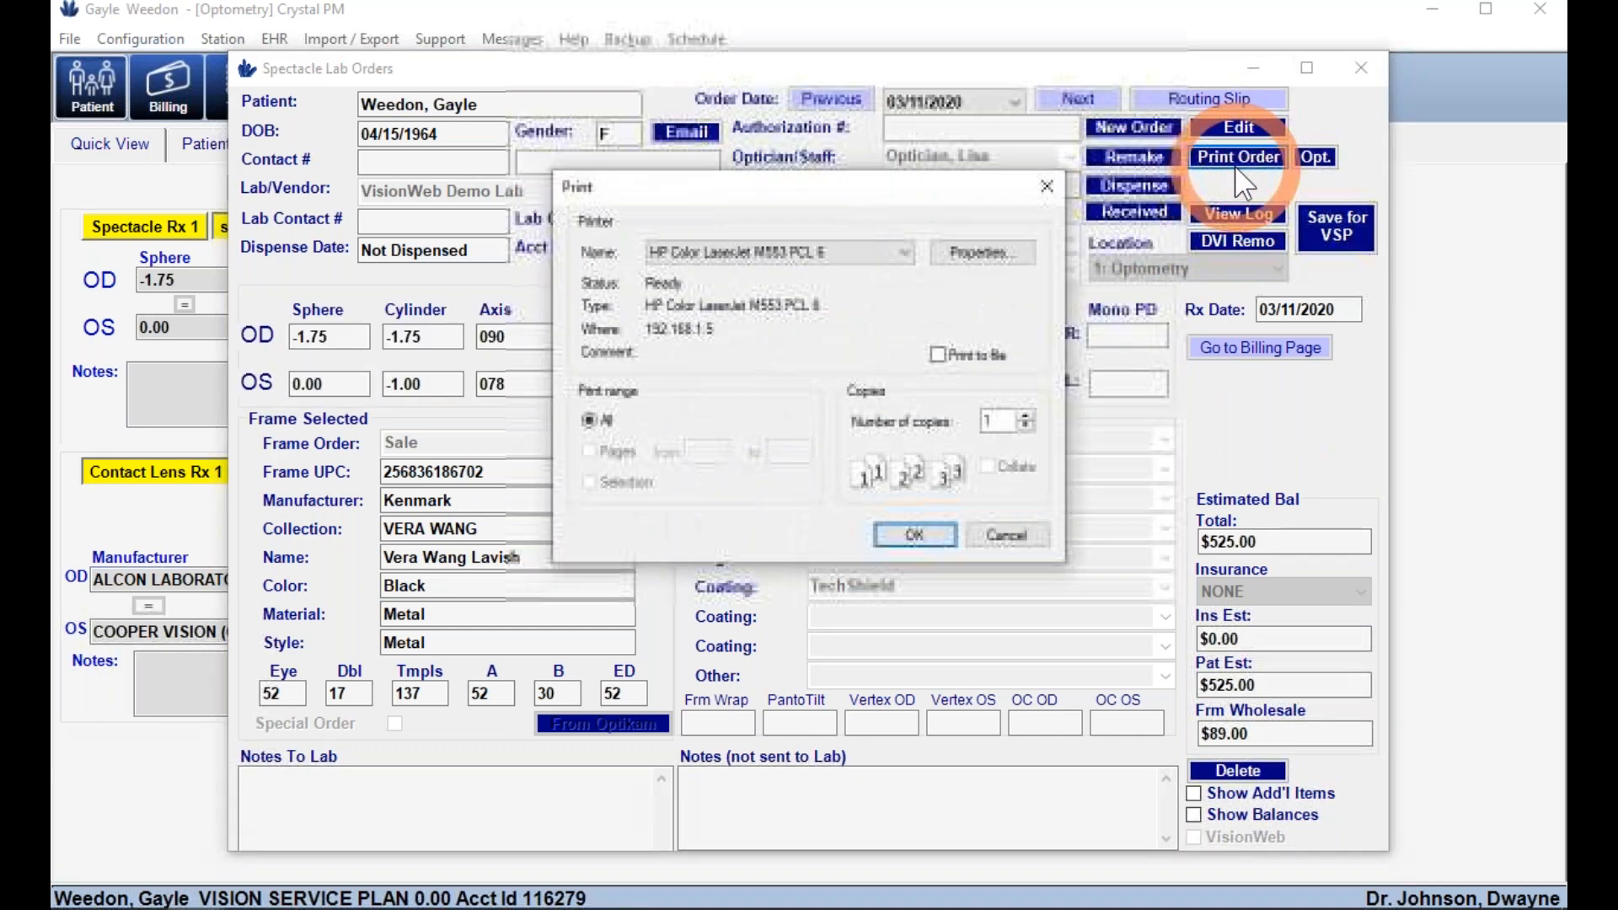
click(916, 533)
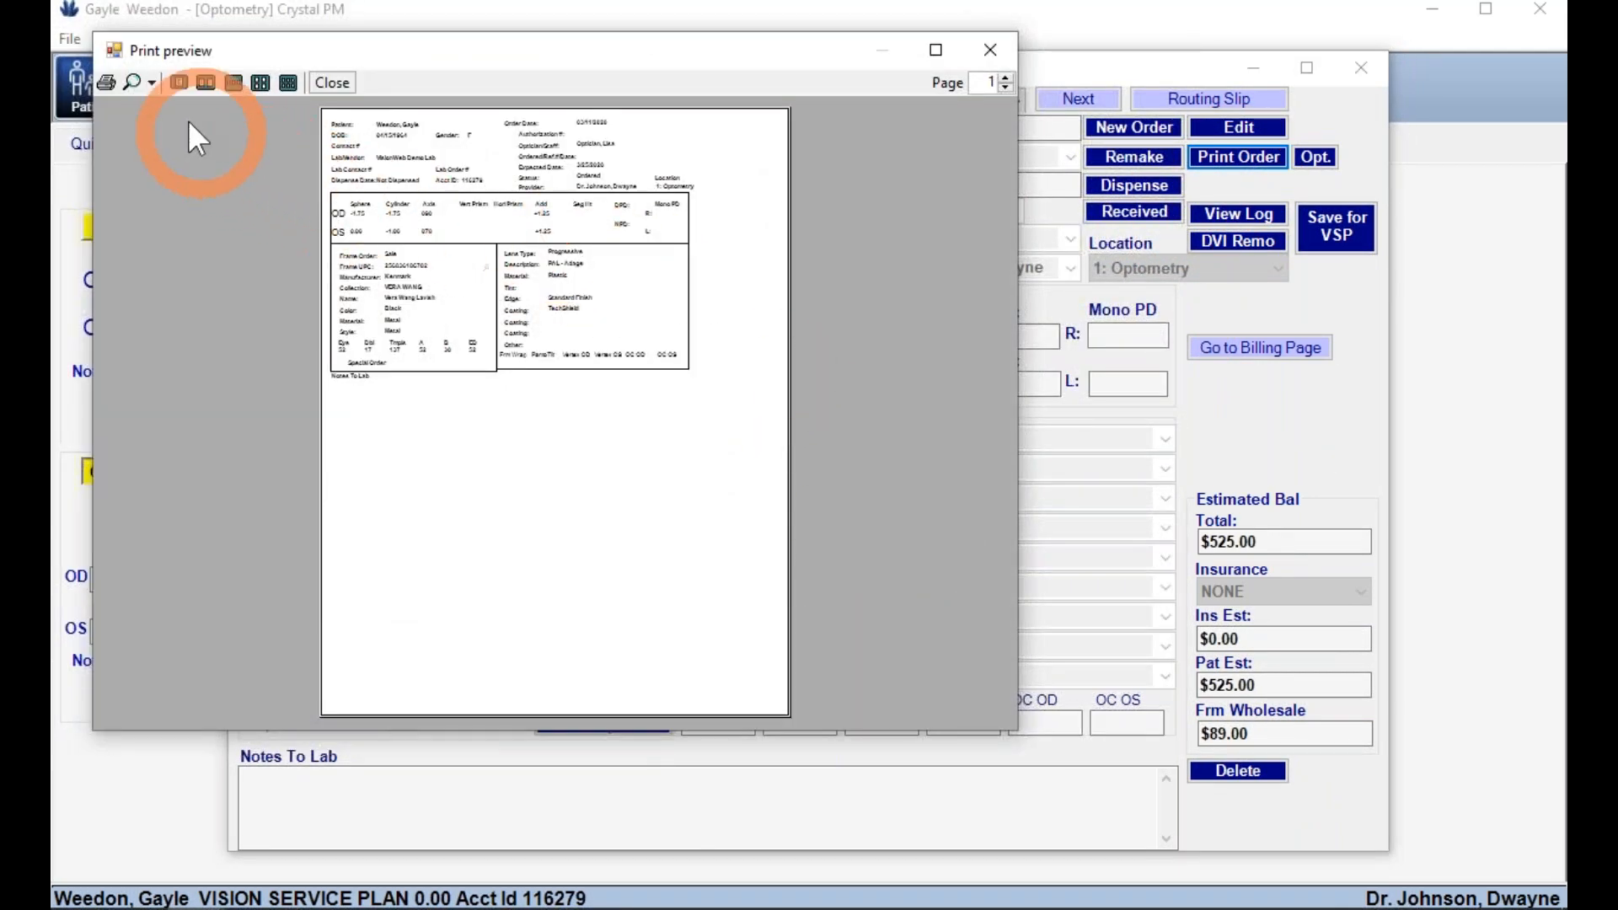
click(151, 83)
click(175, 189)
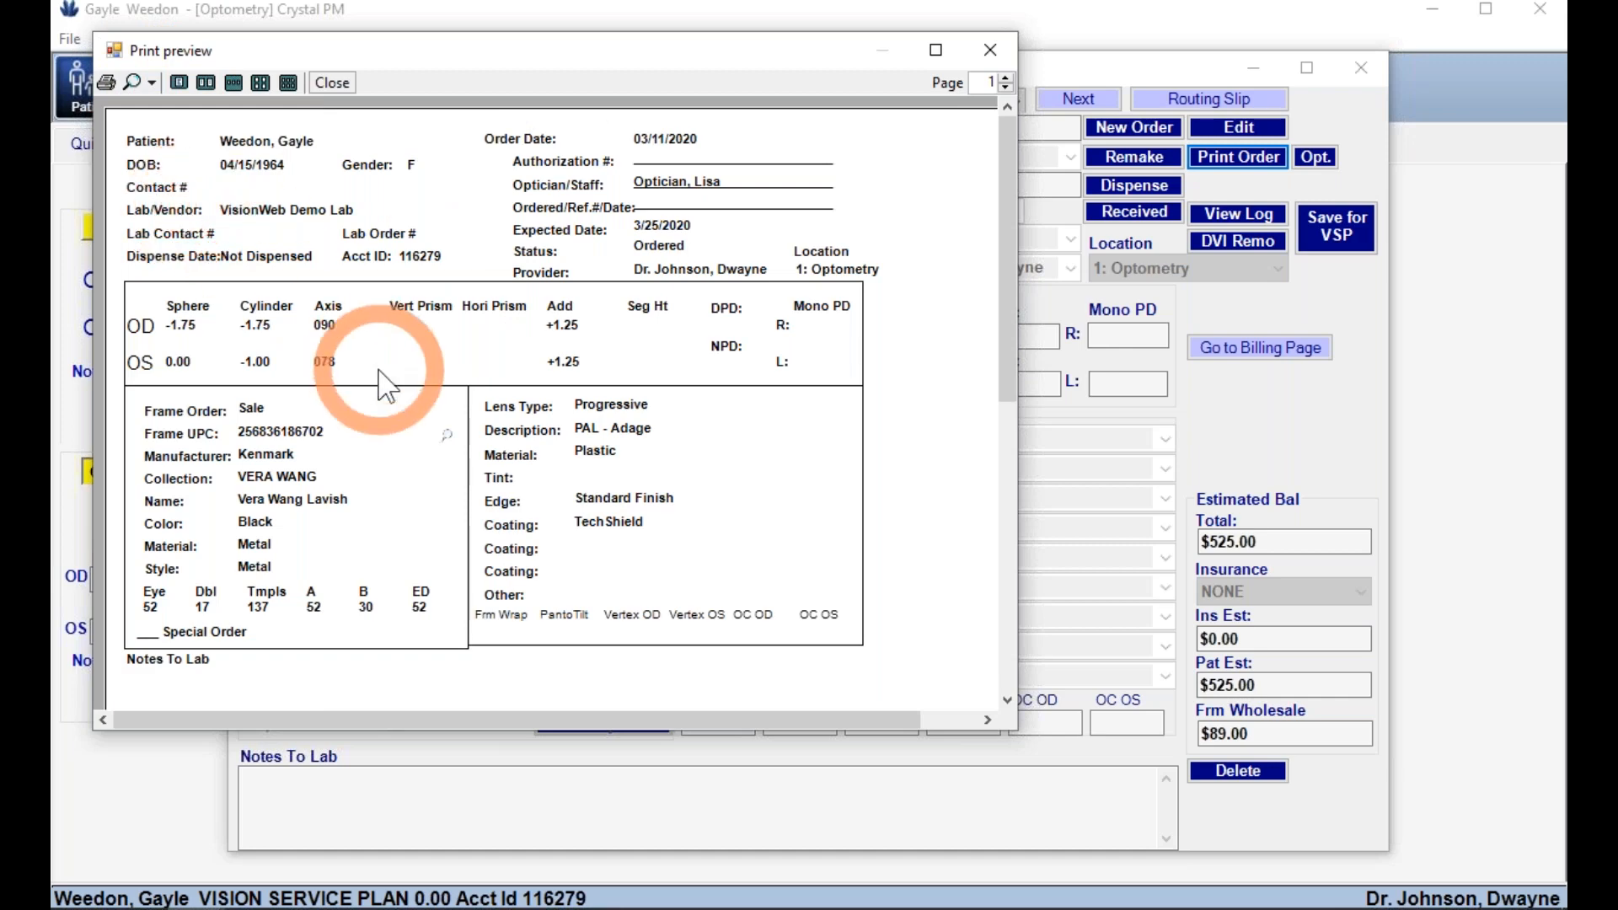
click(992, 52)
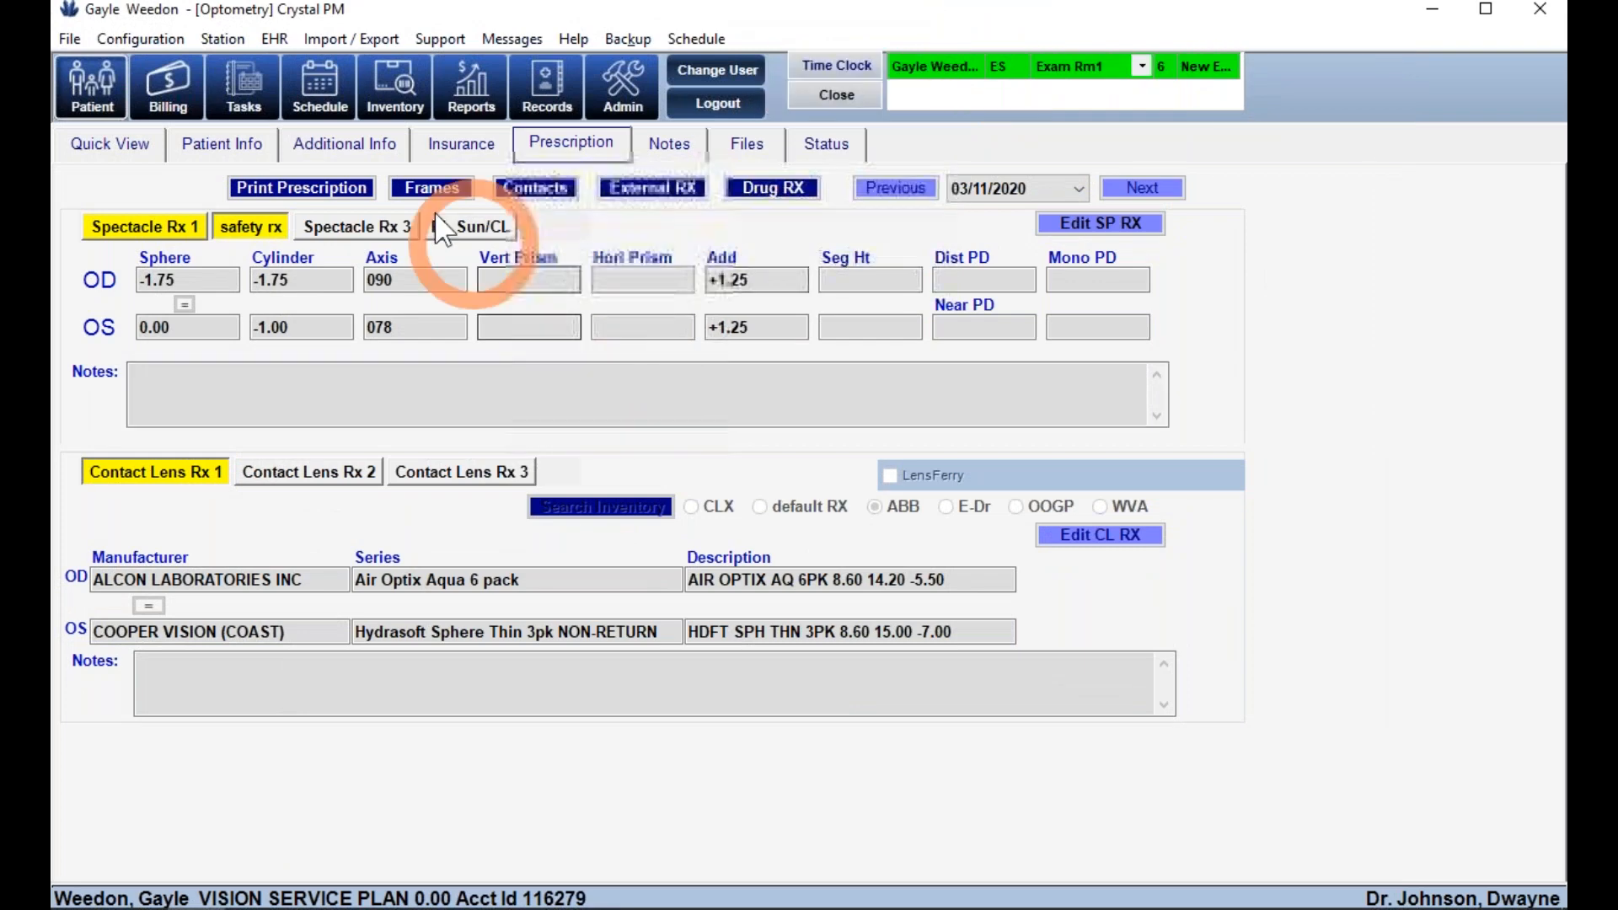
- Change the contact lens order status to Ordered, save it, and close the CL order window
click(519, 189)
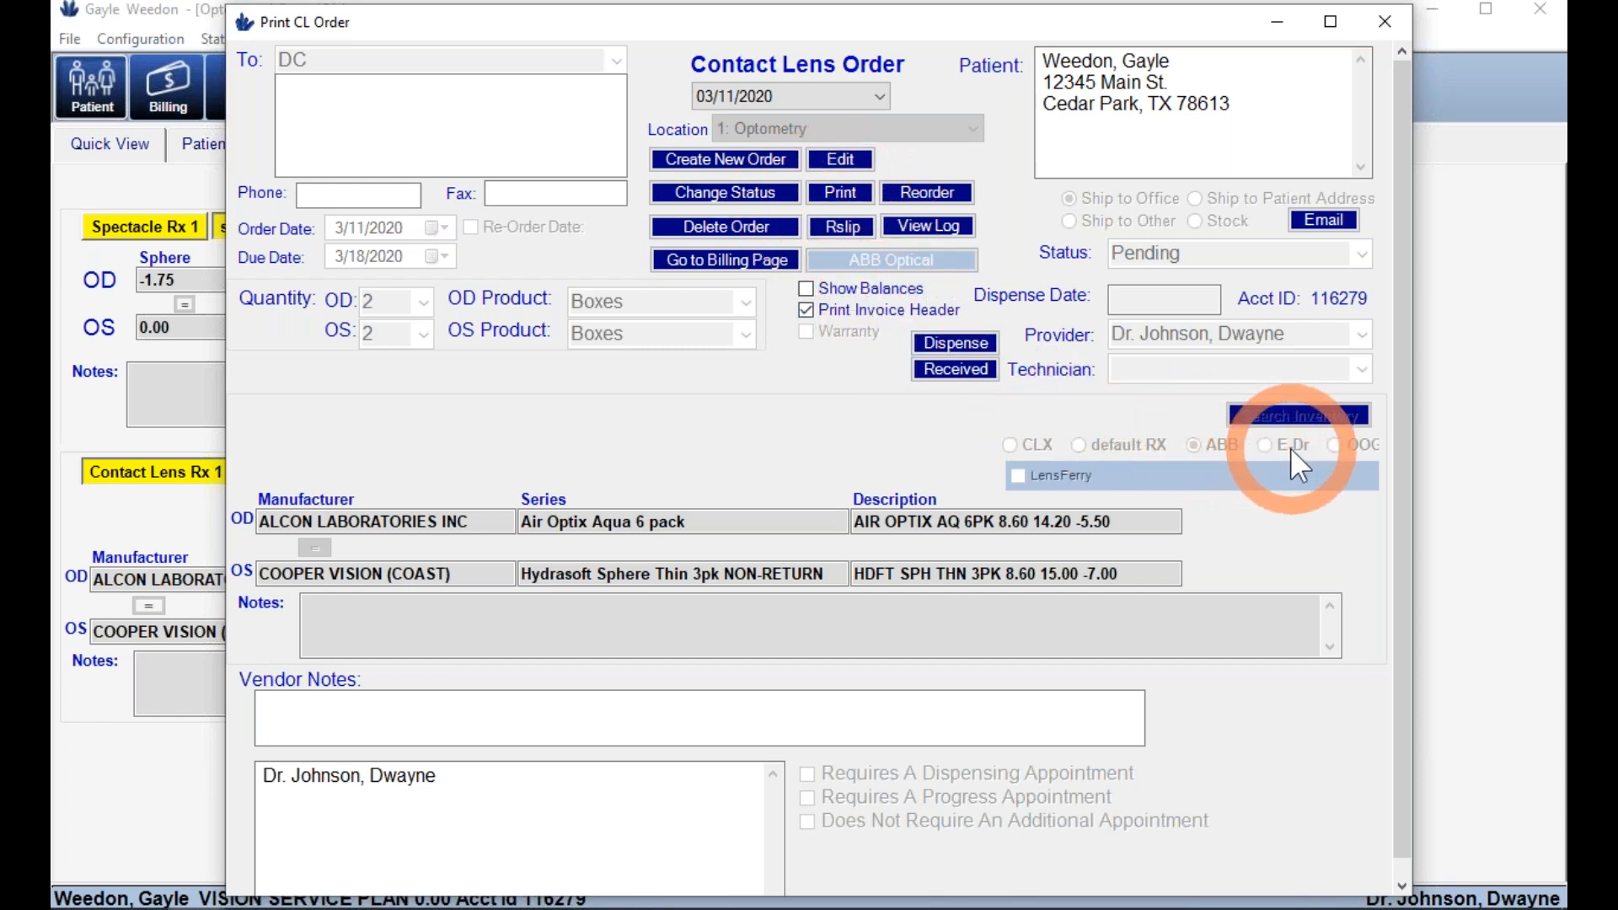
click(746, 198)
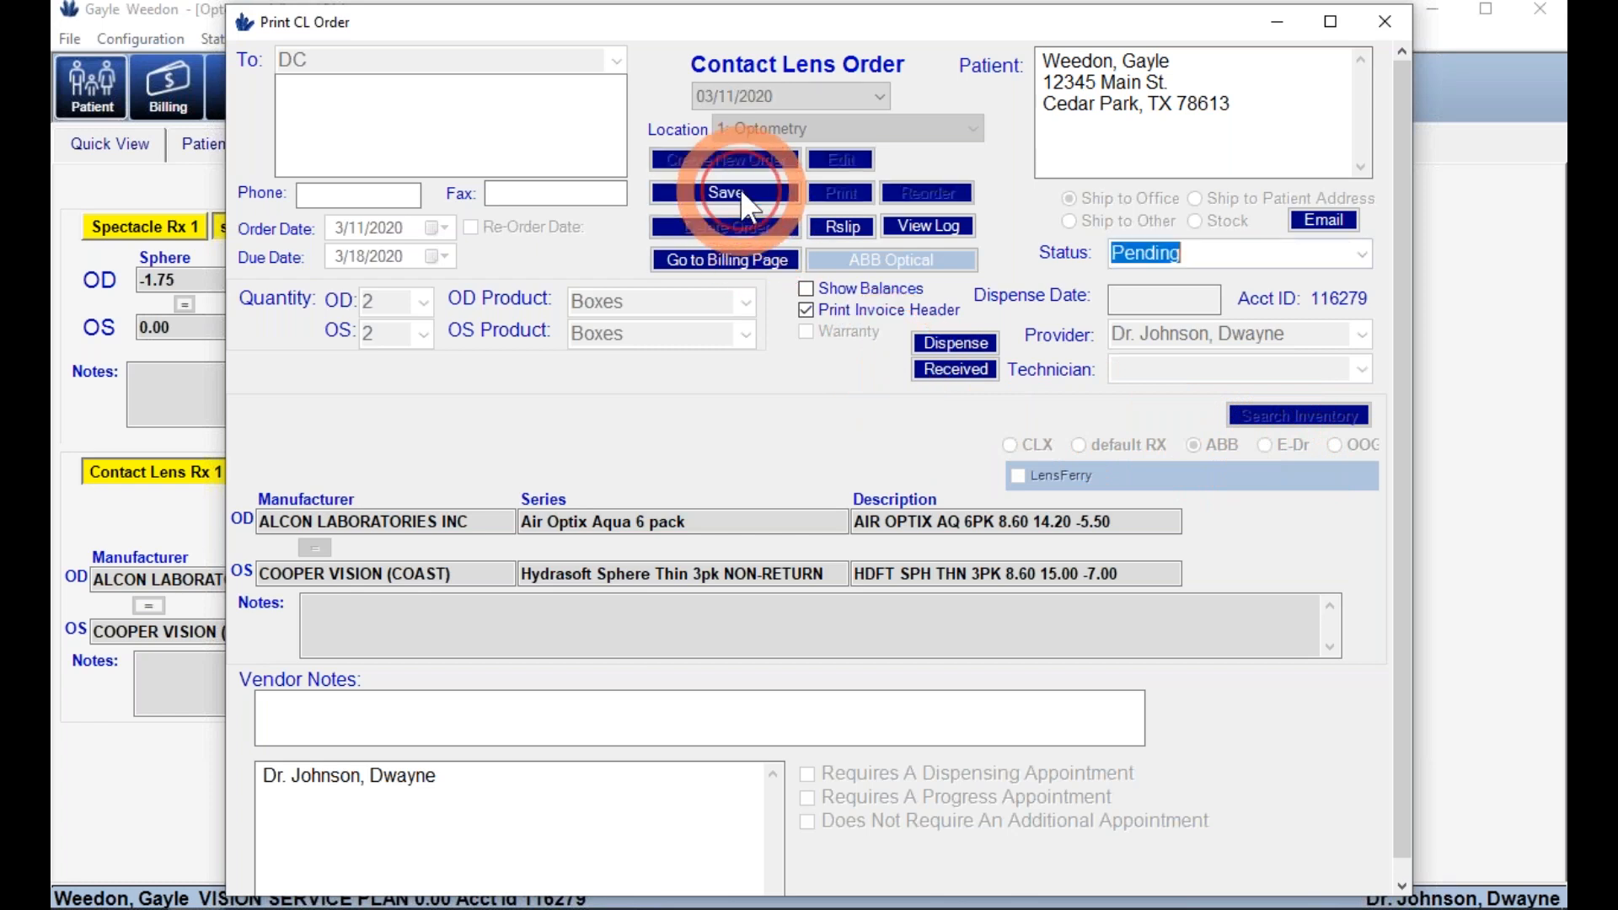
click(1362, 254)
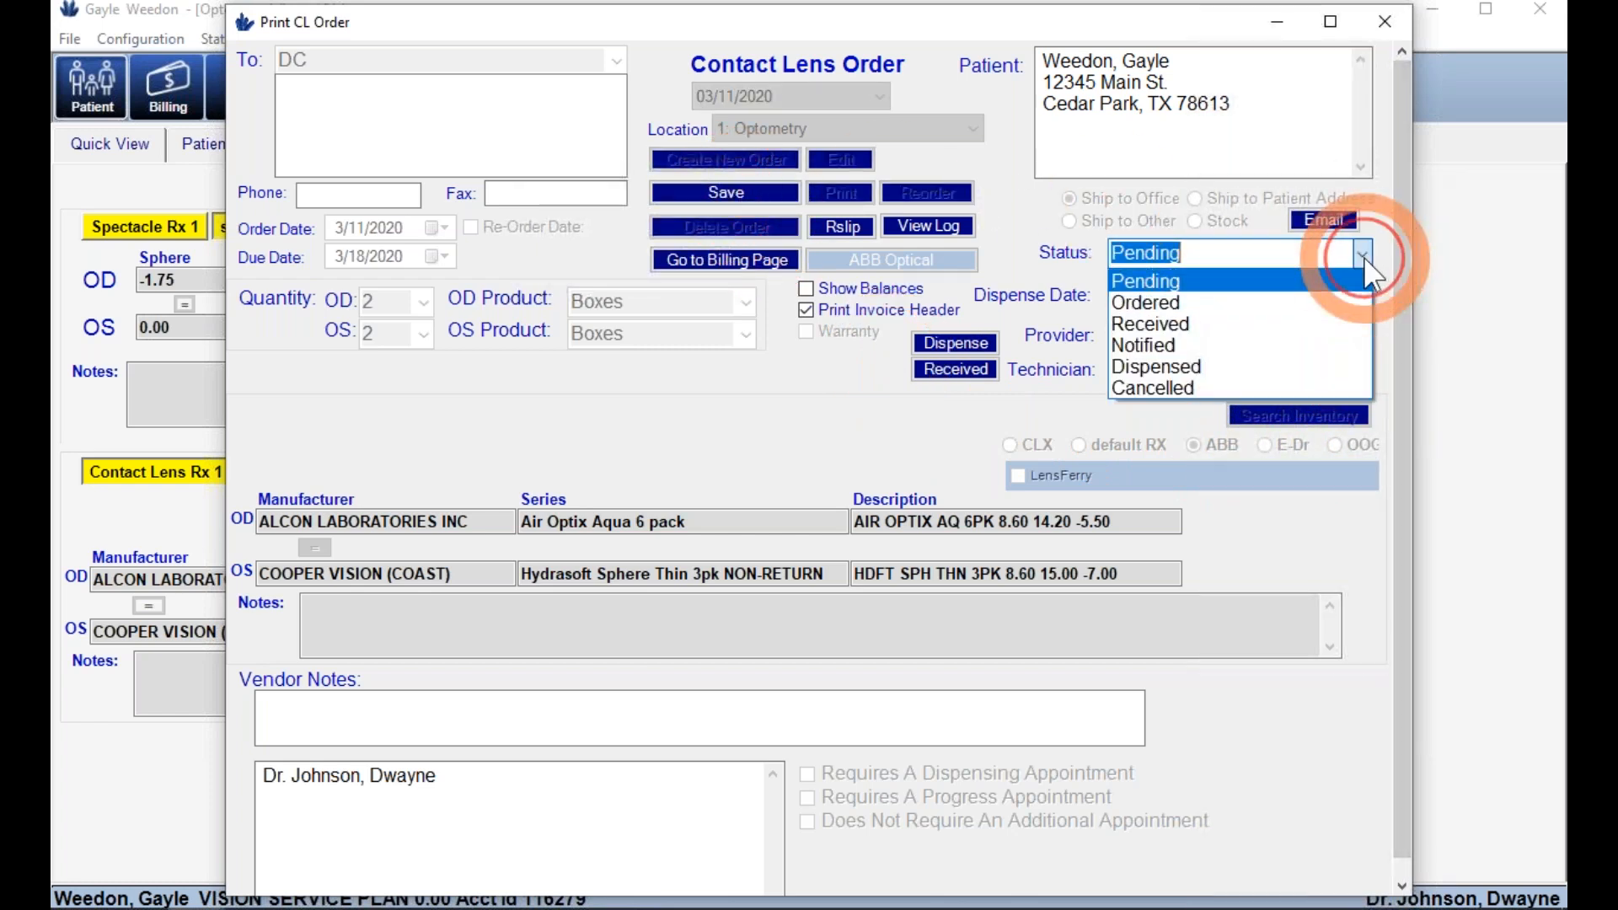
click(1286, 303)
click(726, 178)
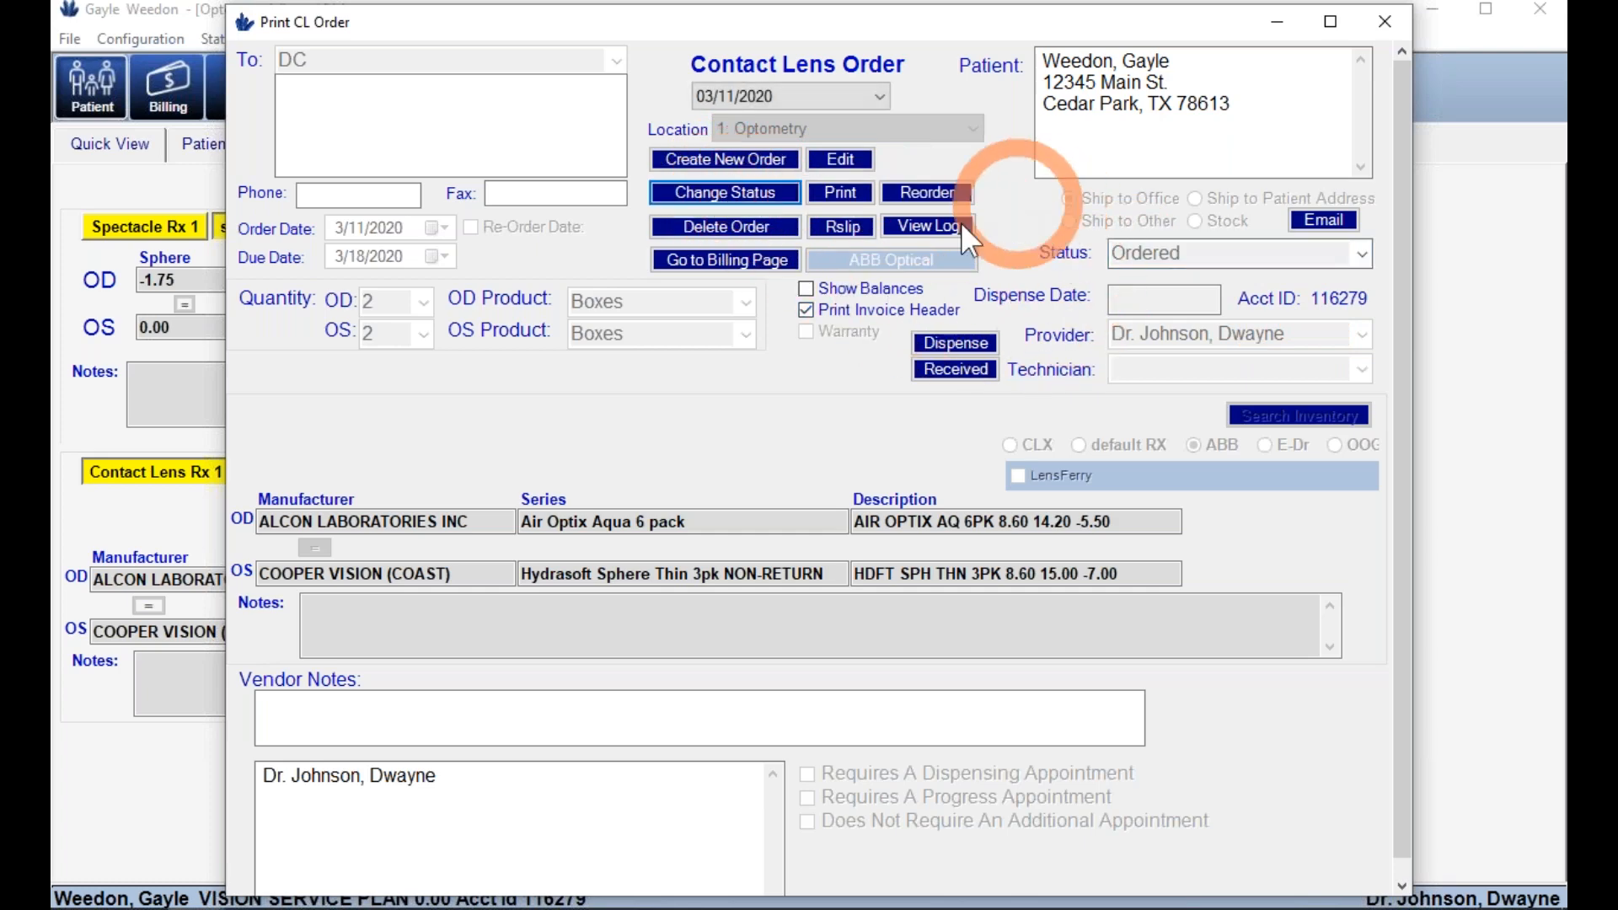
click(1385, 20)
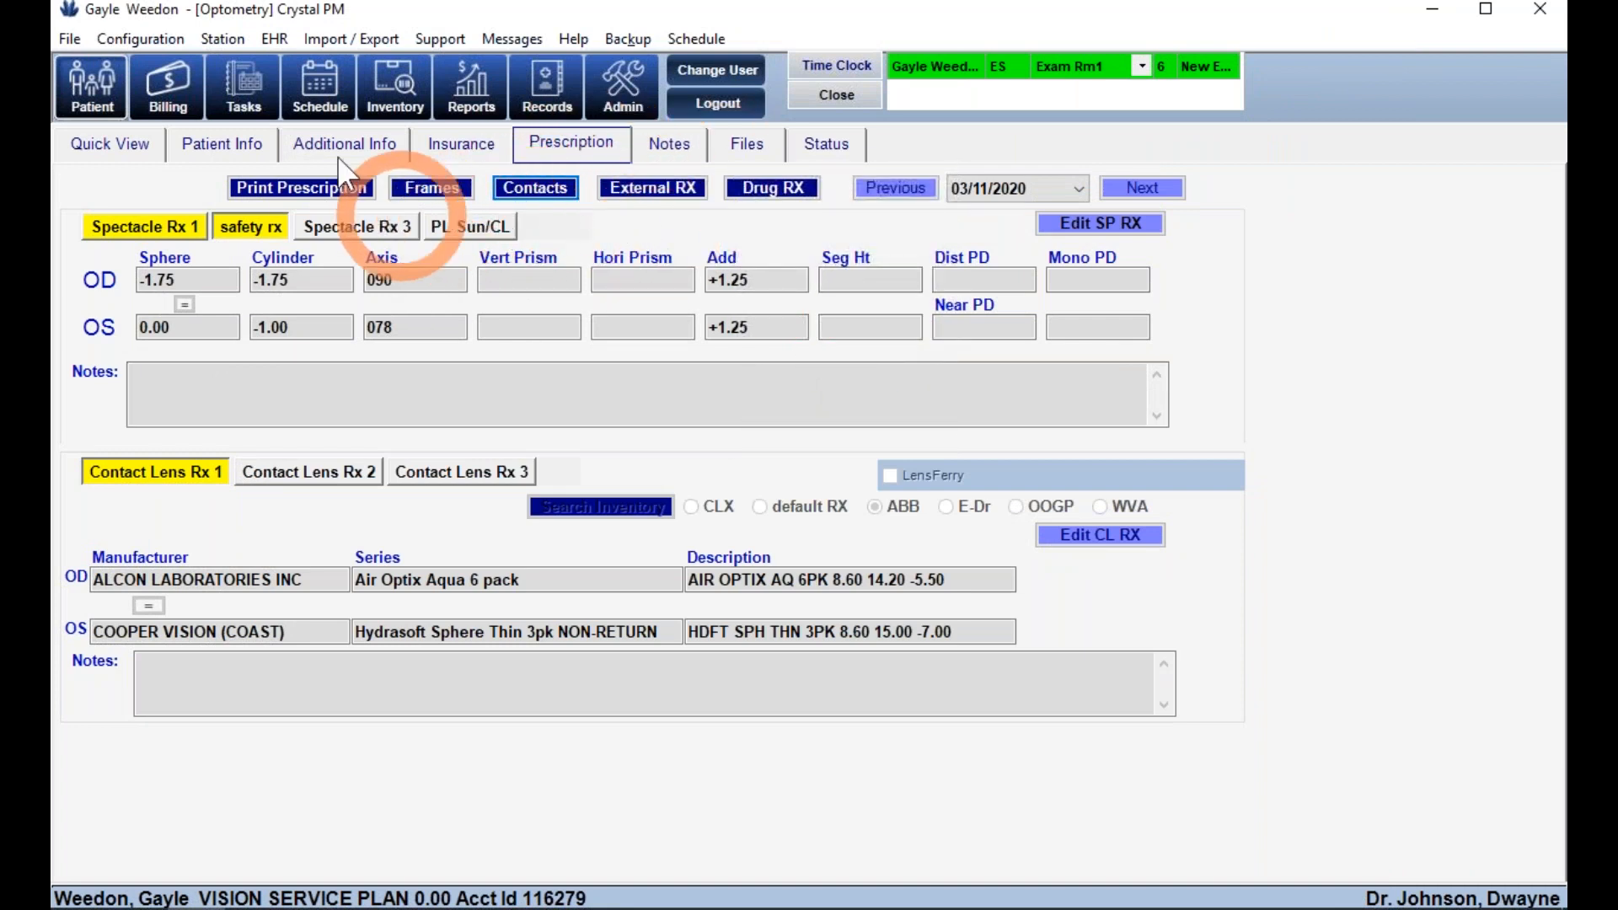
- Create the invoice from the routing slip, clear the exam line's employee, and save the invoice
click(173, 91)
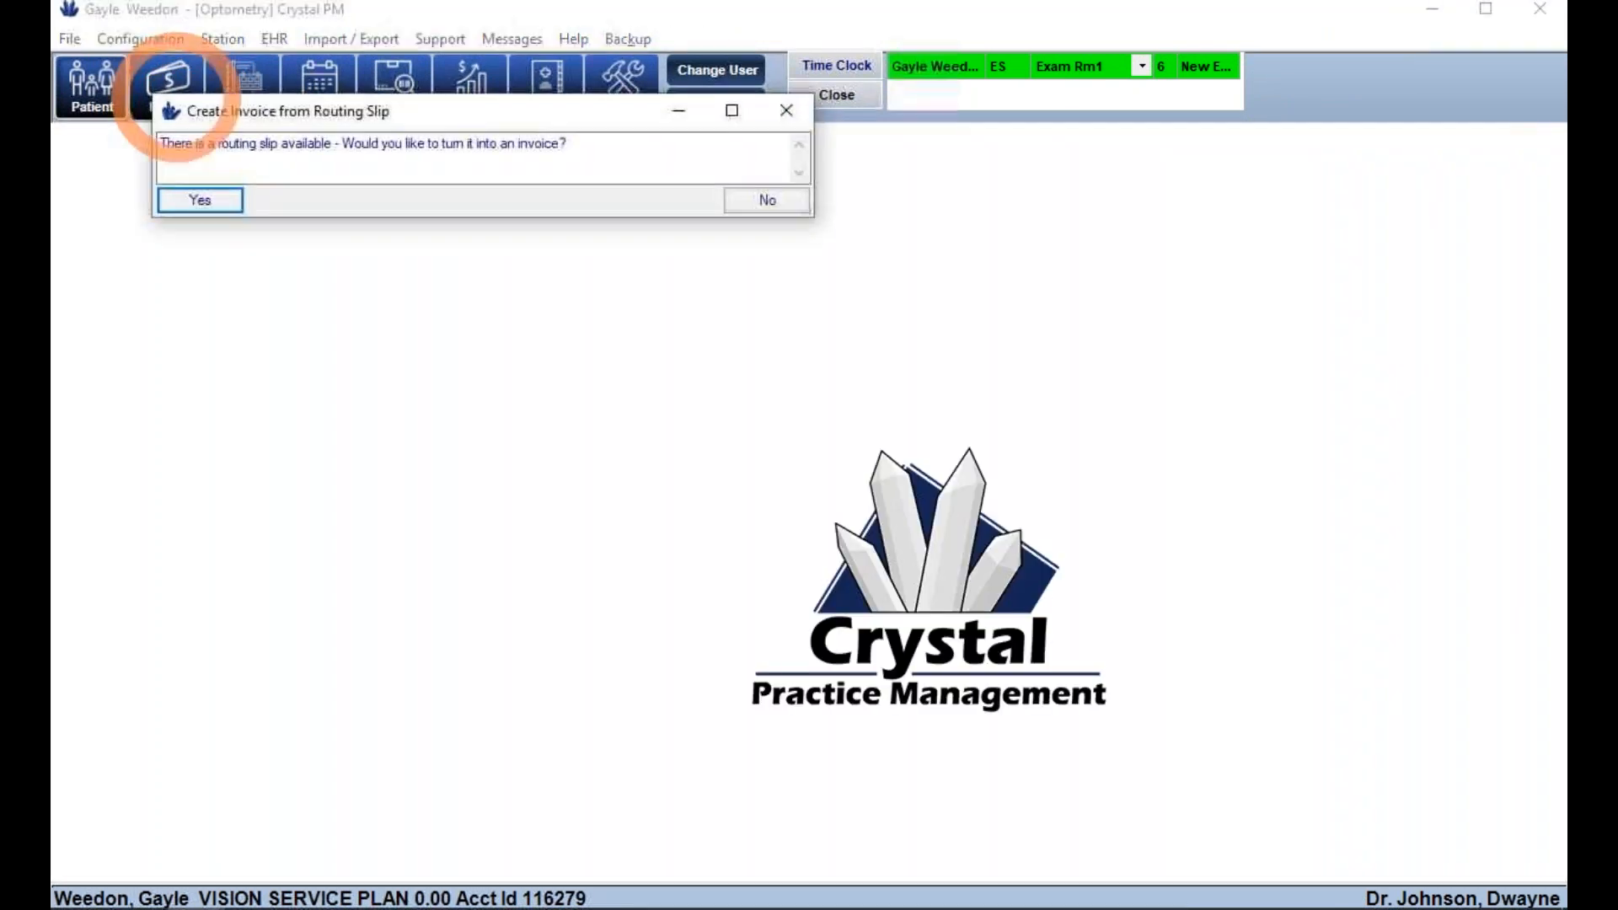
drag(223, 112, 459, 221)
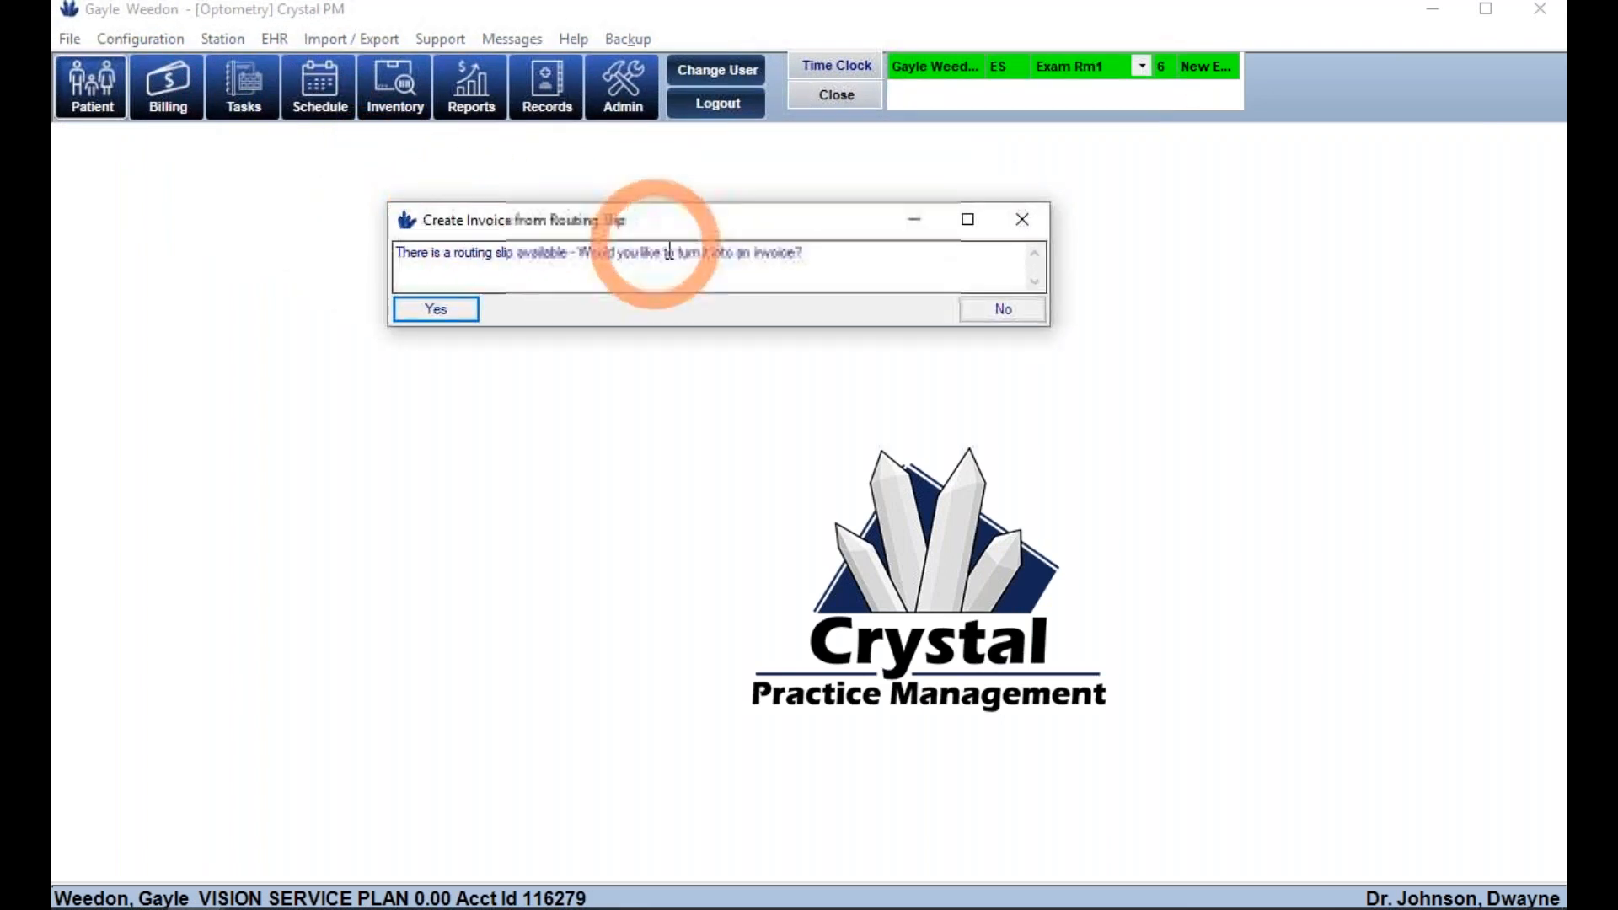
click(438, 311)
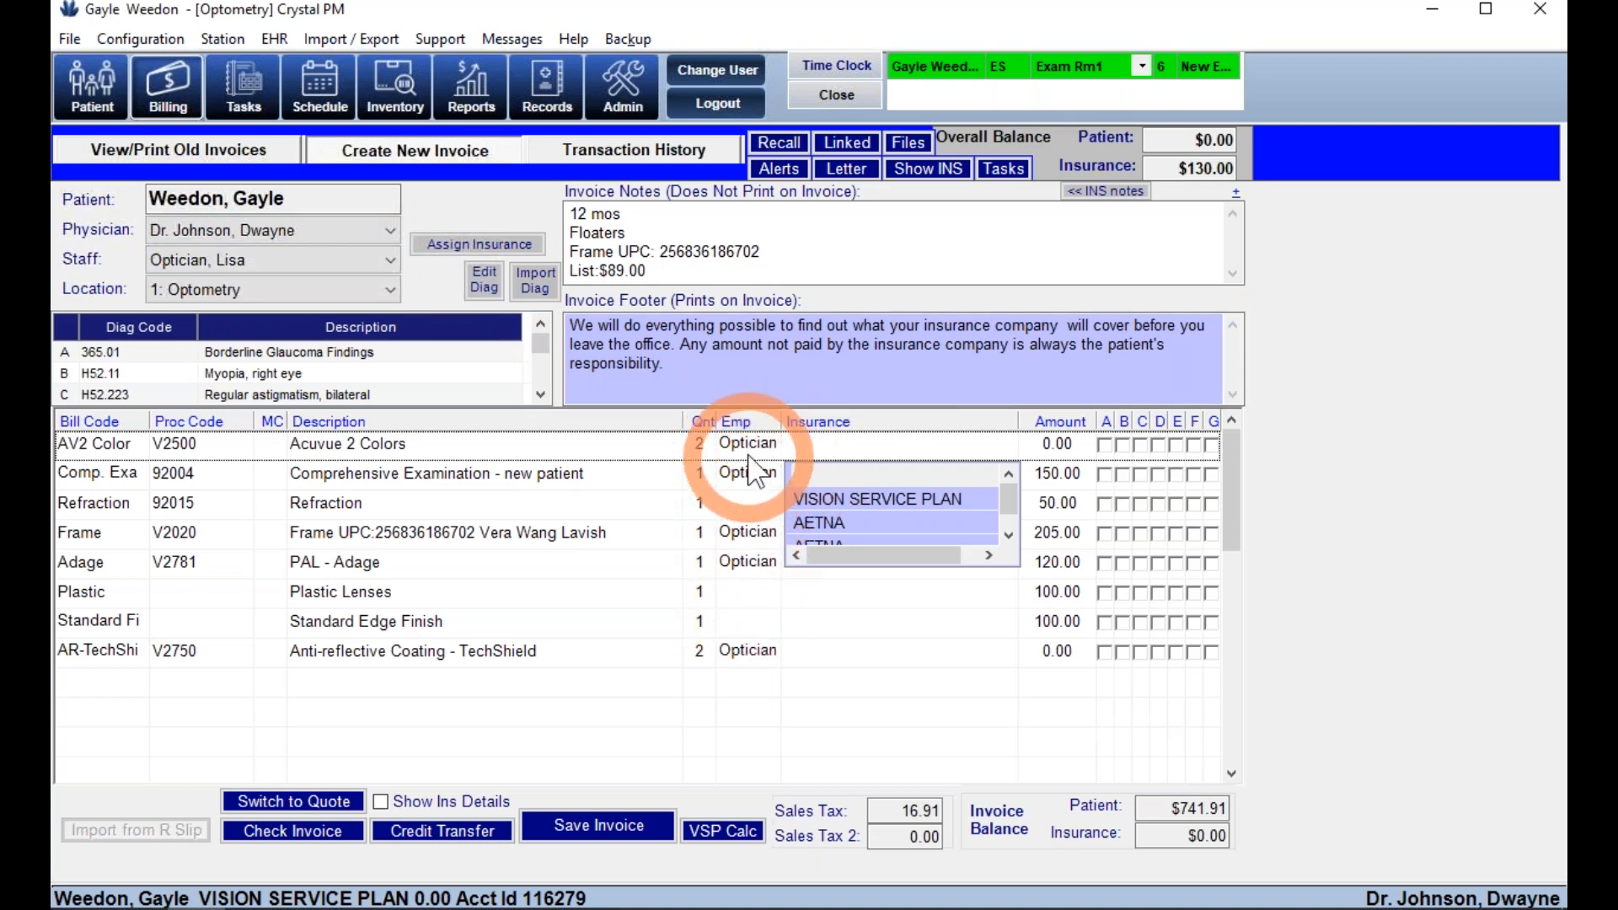
click(750, 485)
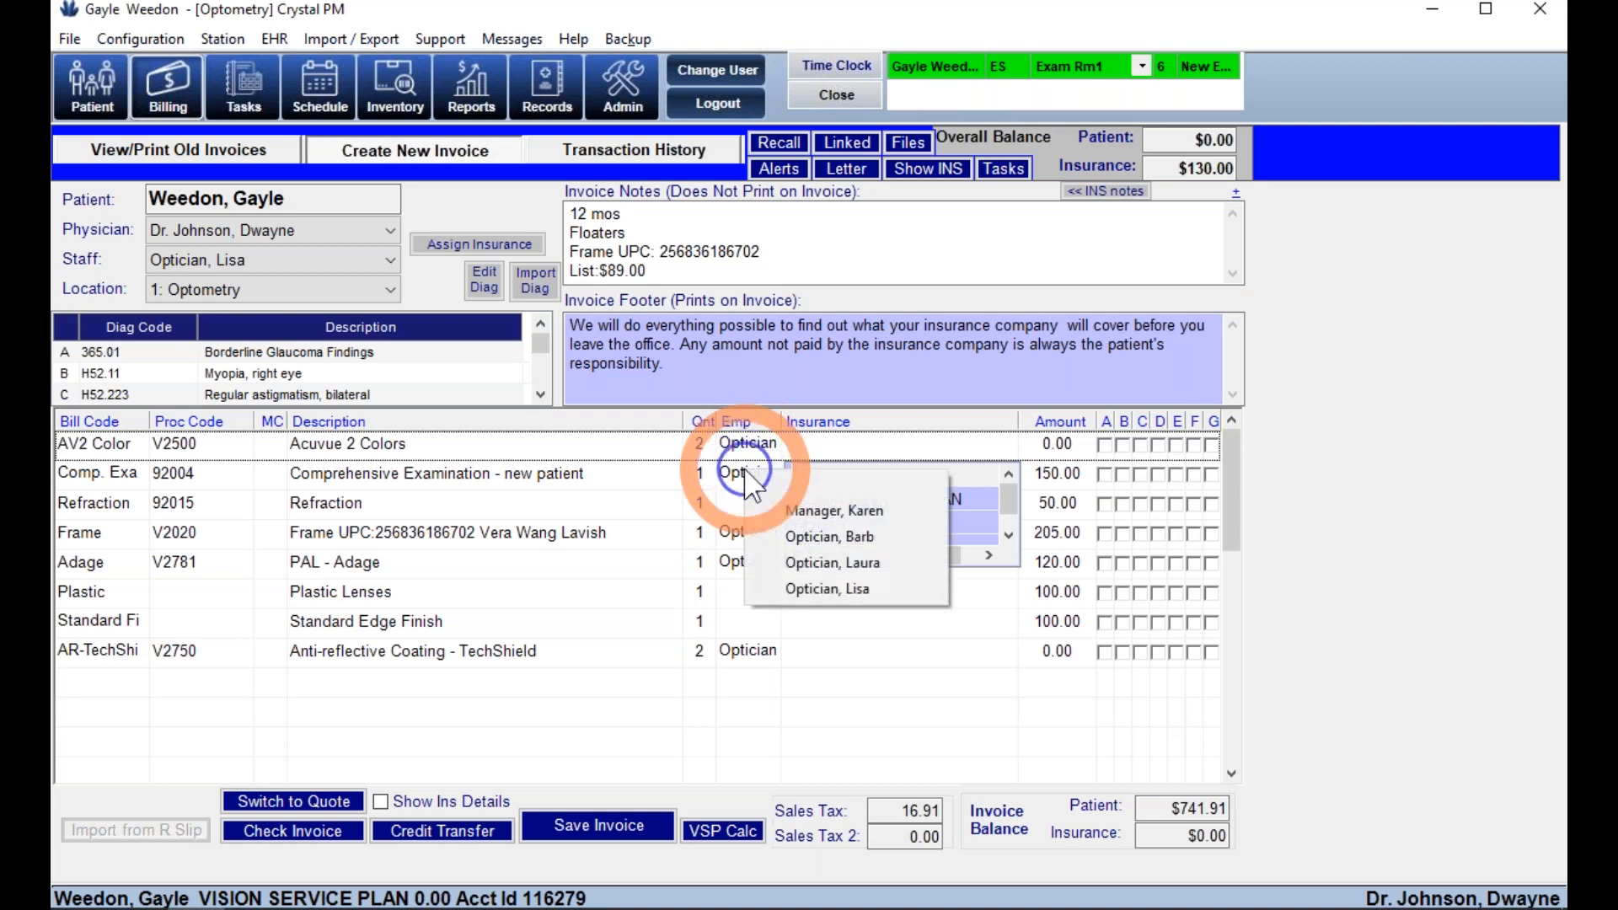
click(769, 480)
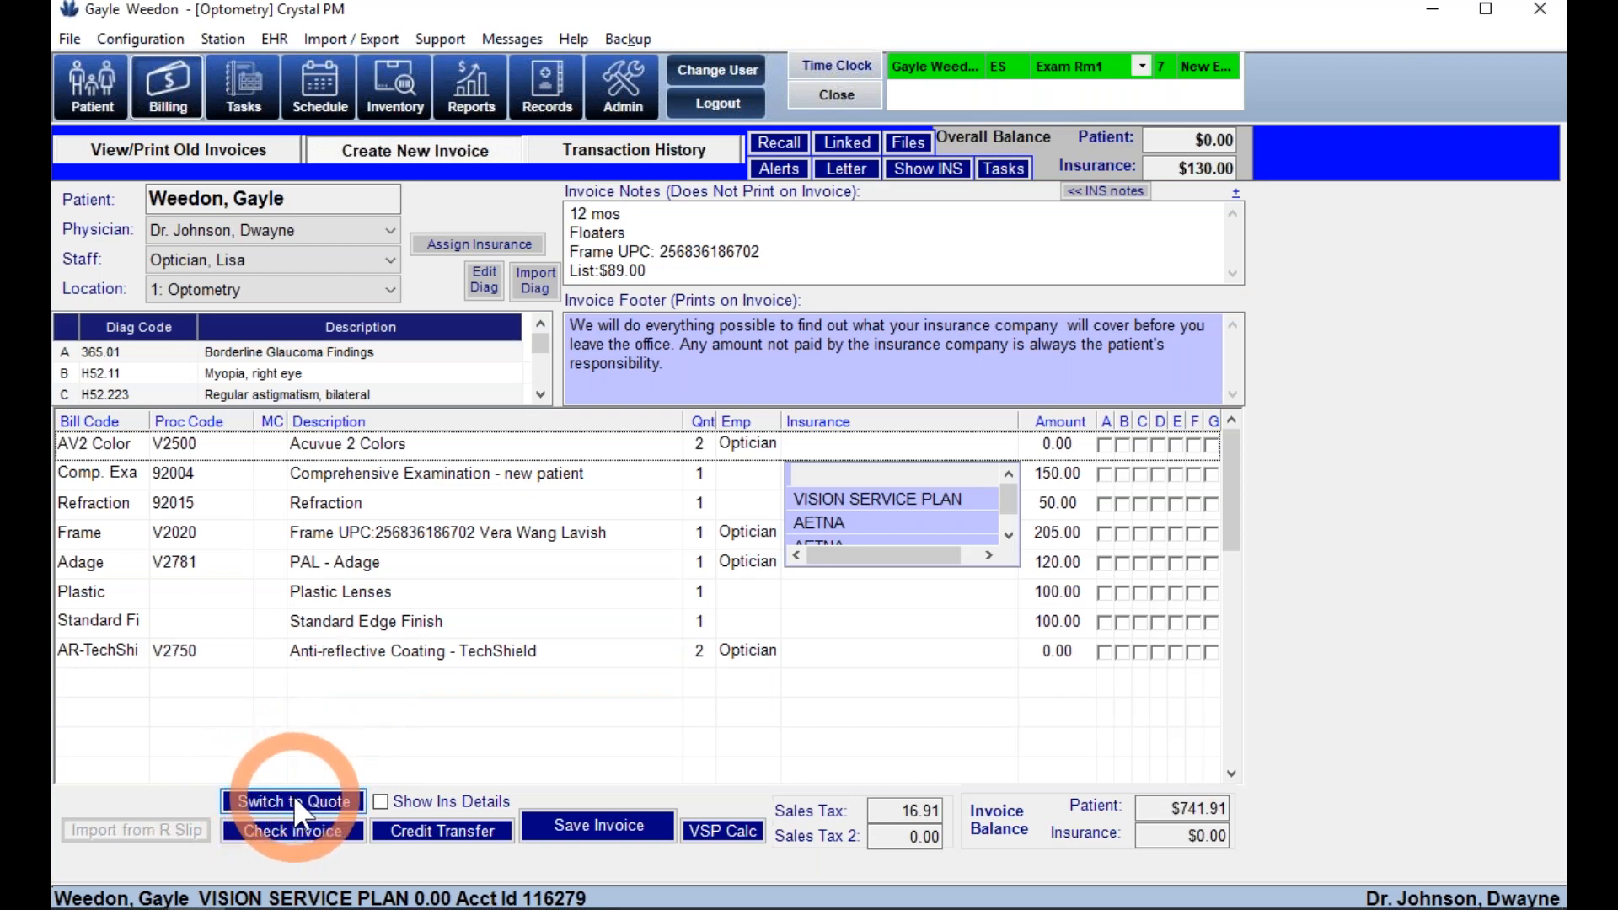
click(600, 830)
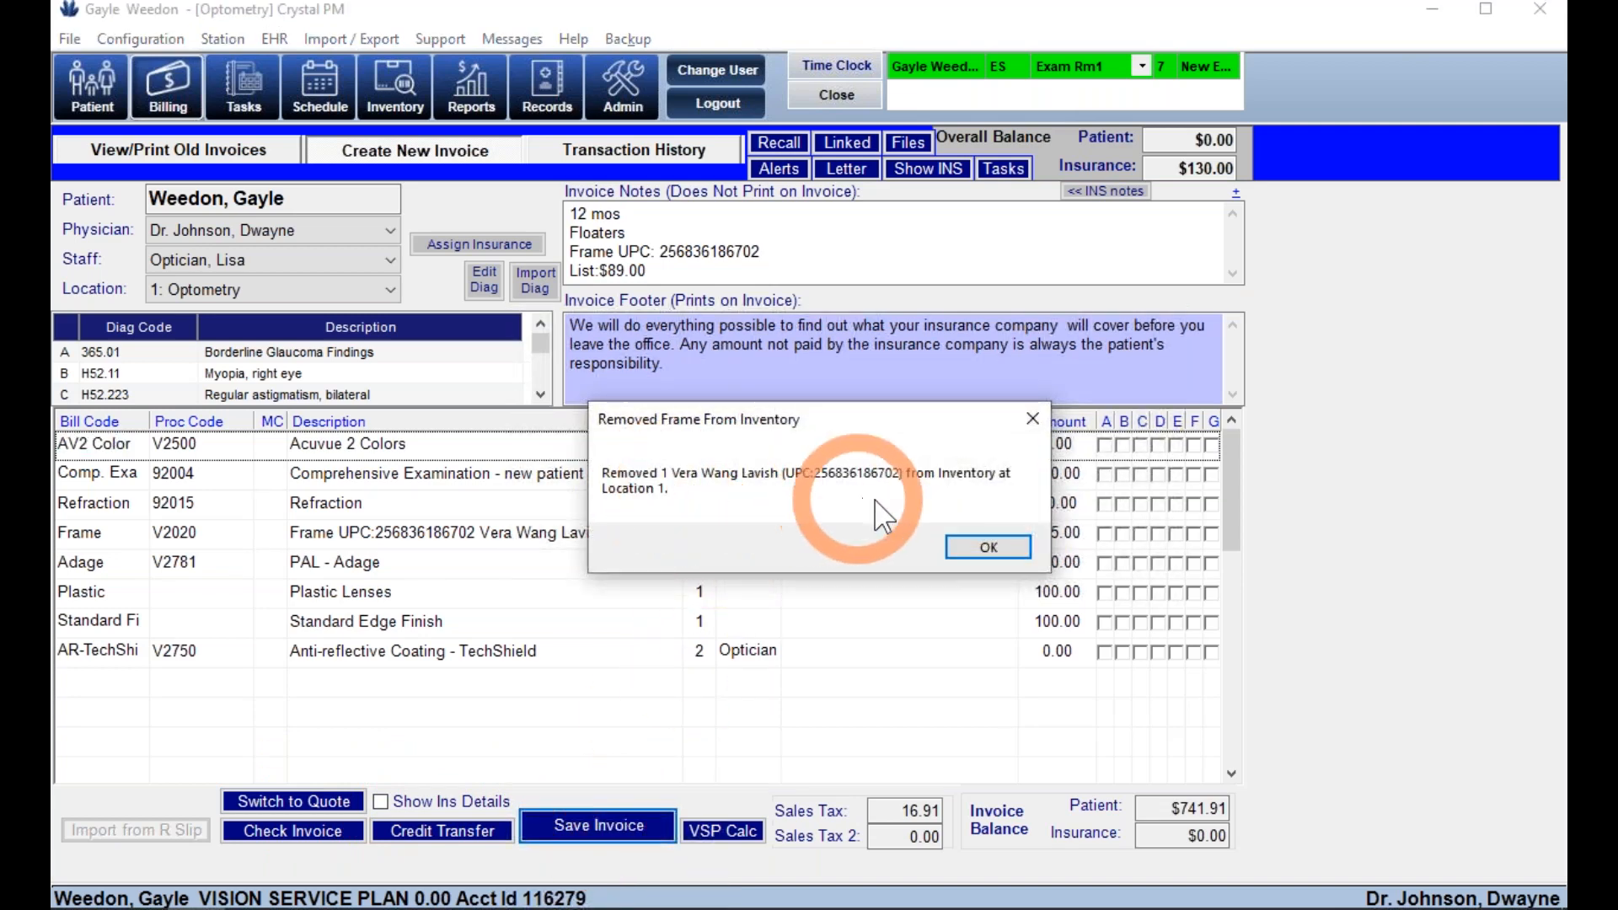
- Dismiss the inventory notice and add a Glaucoma recall dated 06/11/2020
click(973, 549)
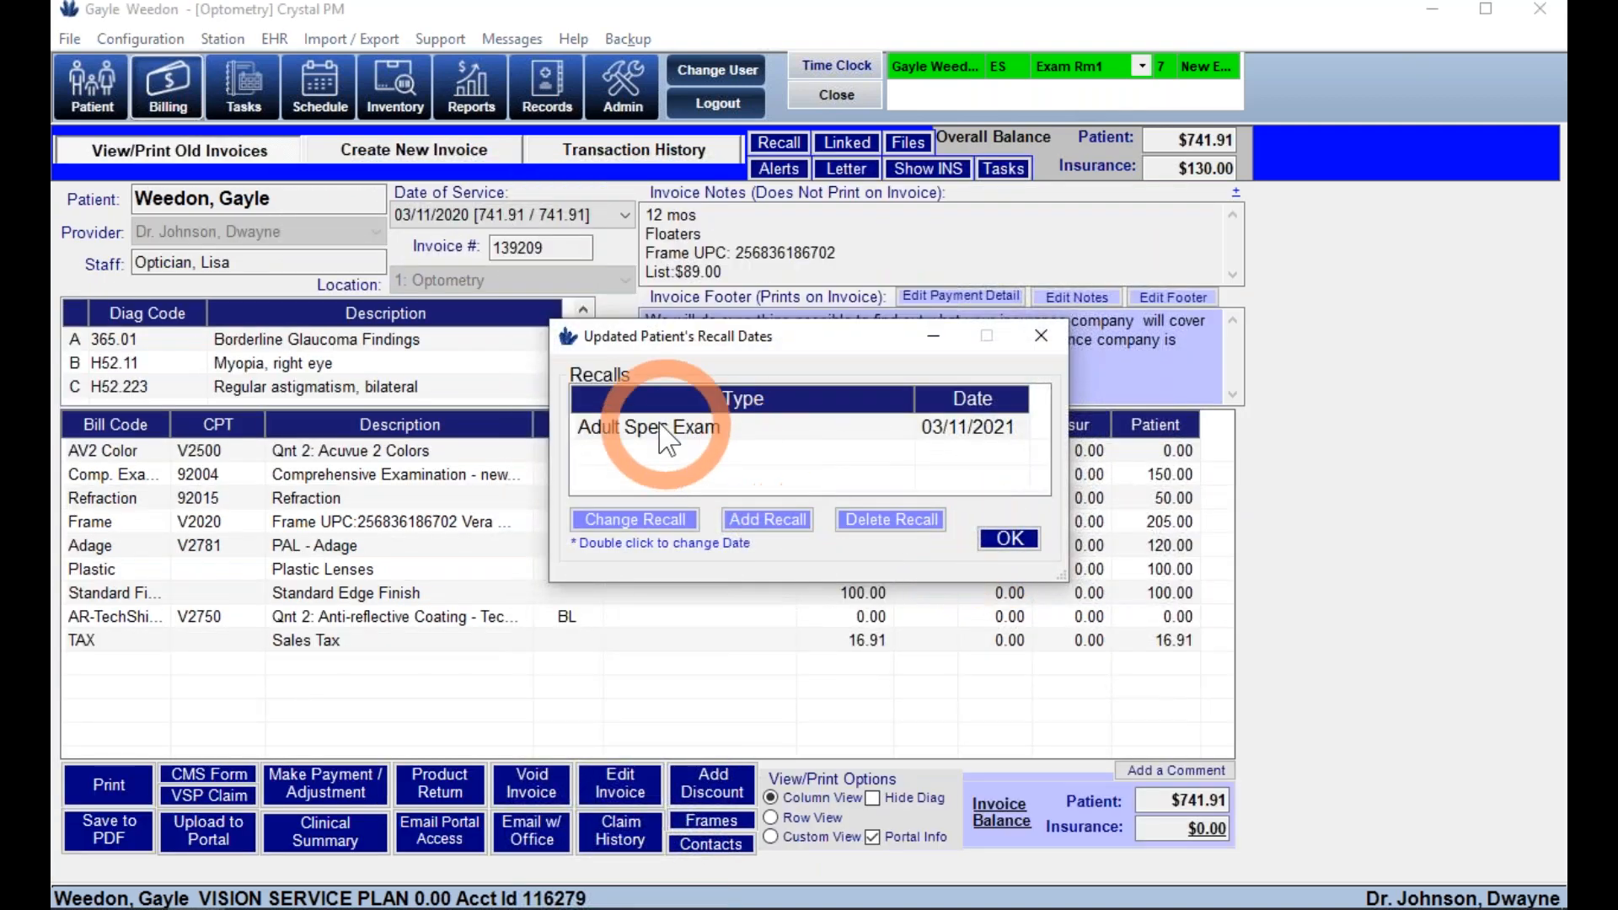
click(746, 520)
click(731, 409)
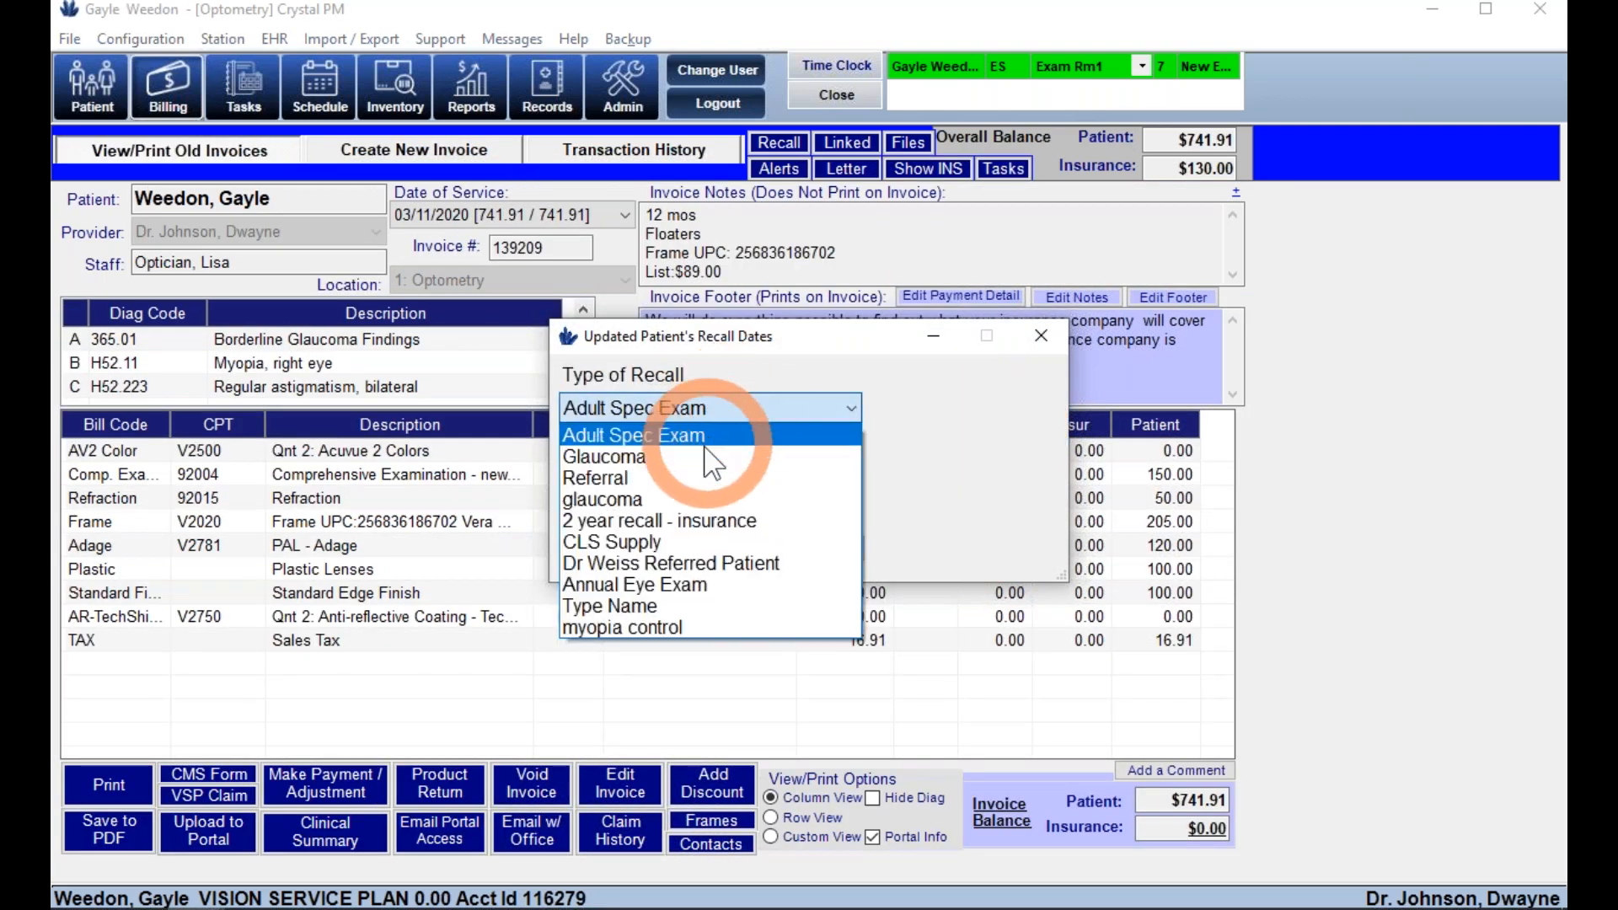
click(677, 499)
click(684, 409)
click(670, 458)
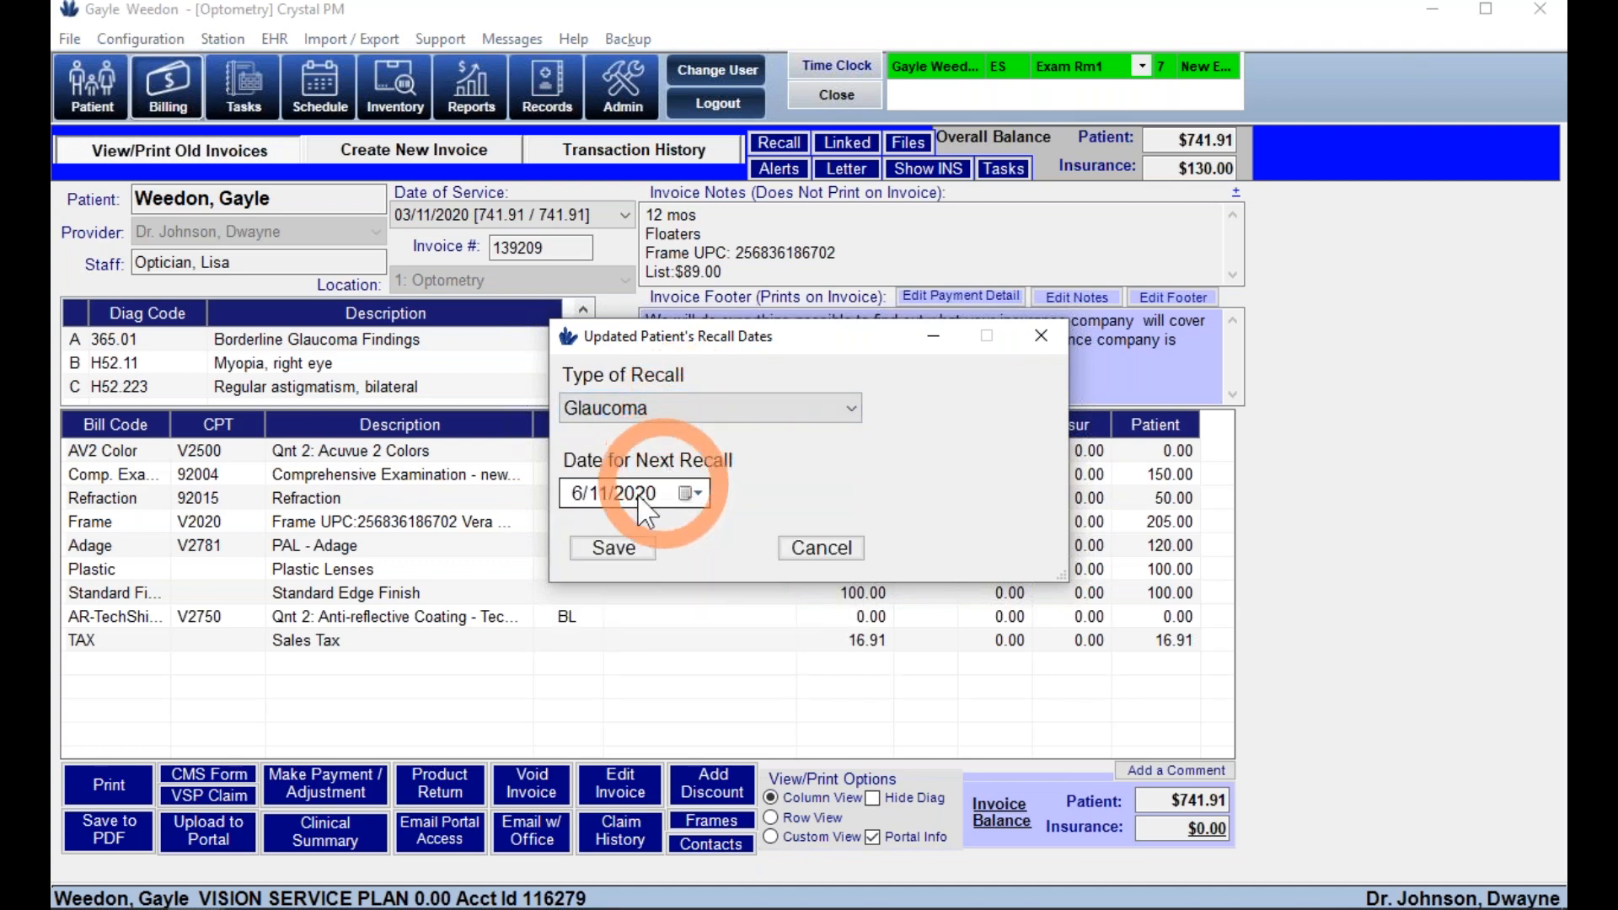
click(613, 548)
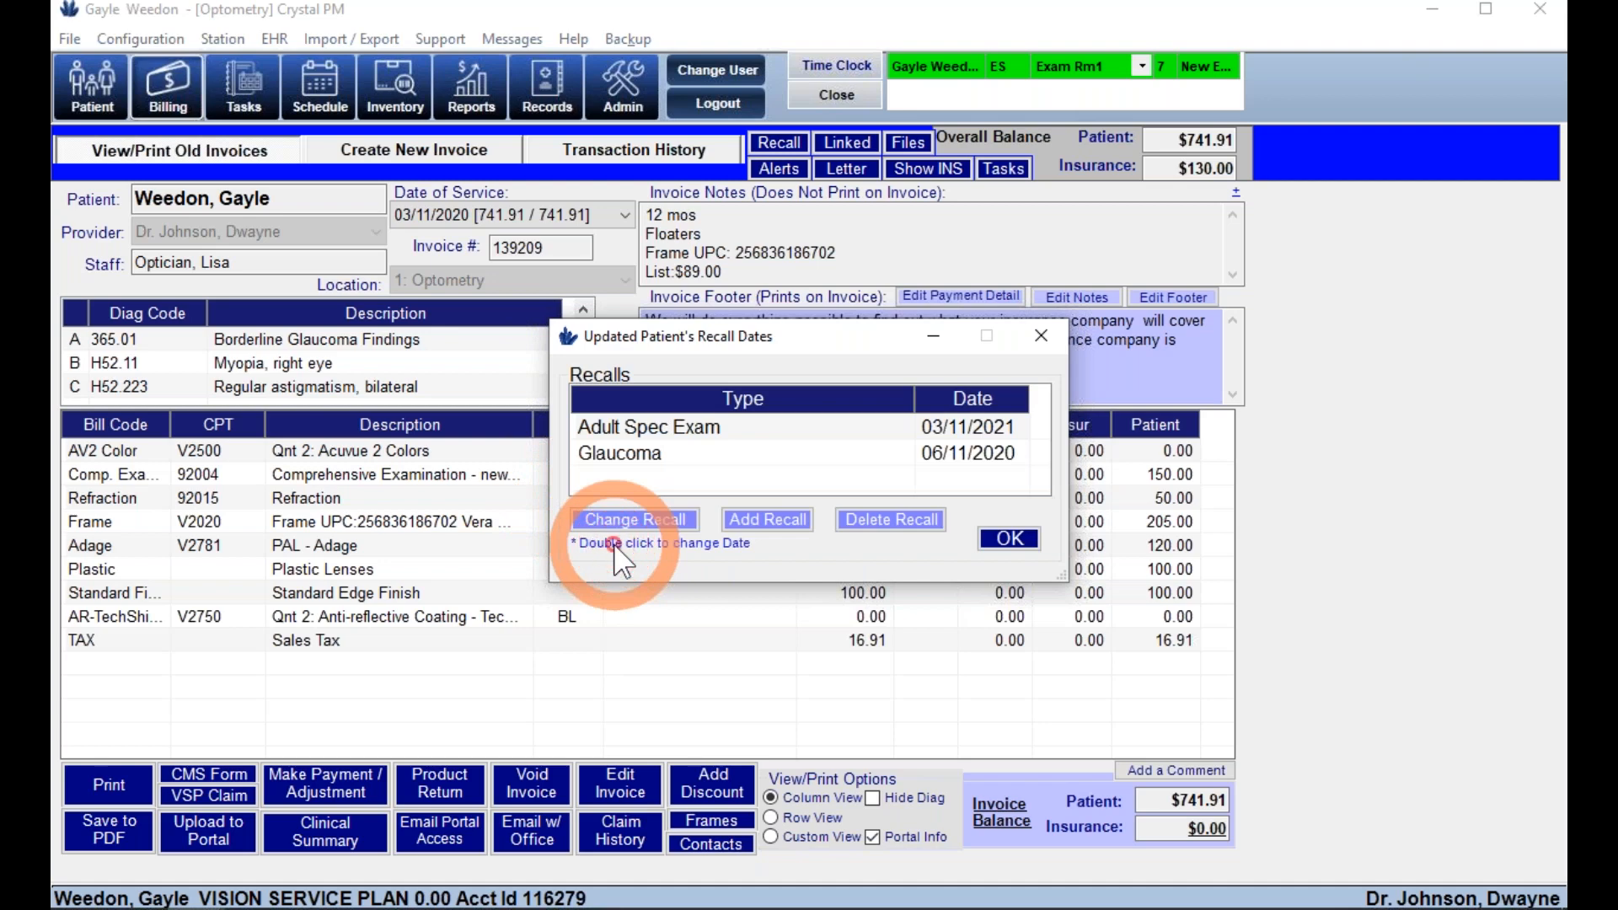
- Add a CLS Supply recall dated 08/11/2020 and accept the recall list
click(762, 529)
click(687, 410)
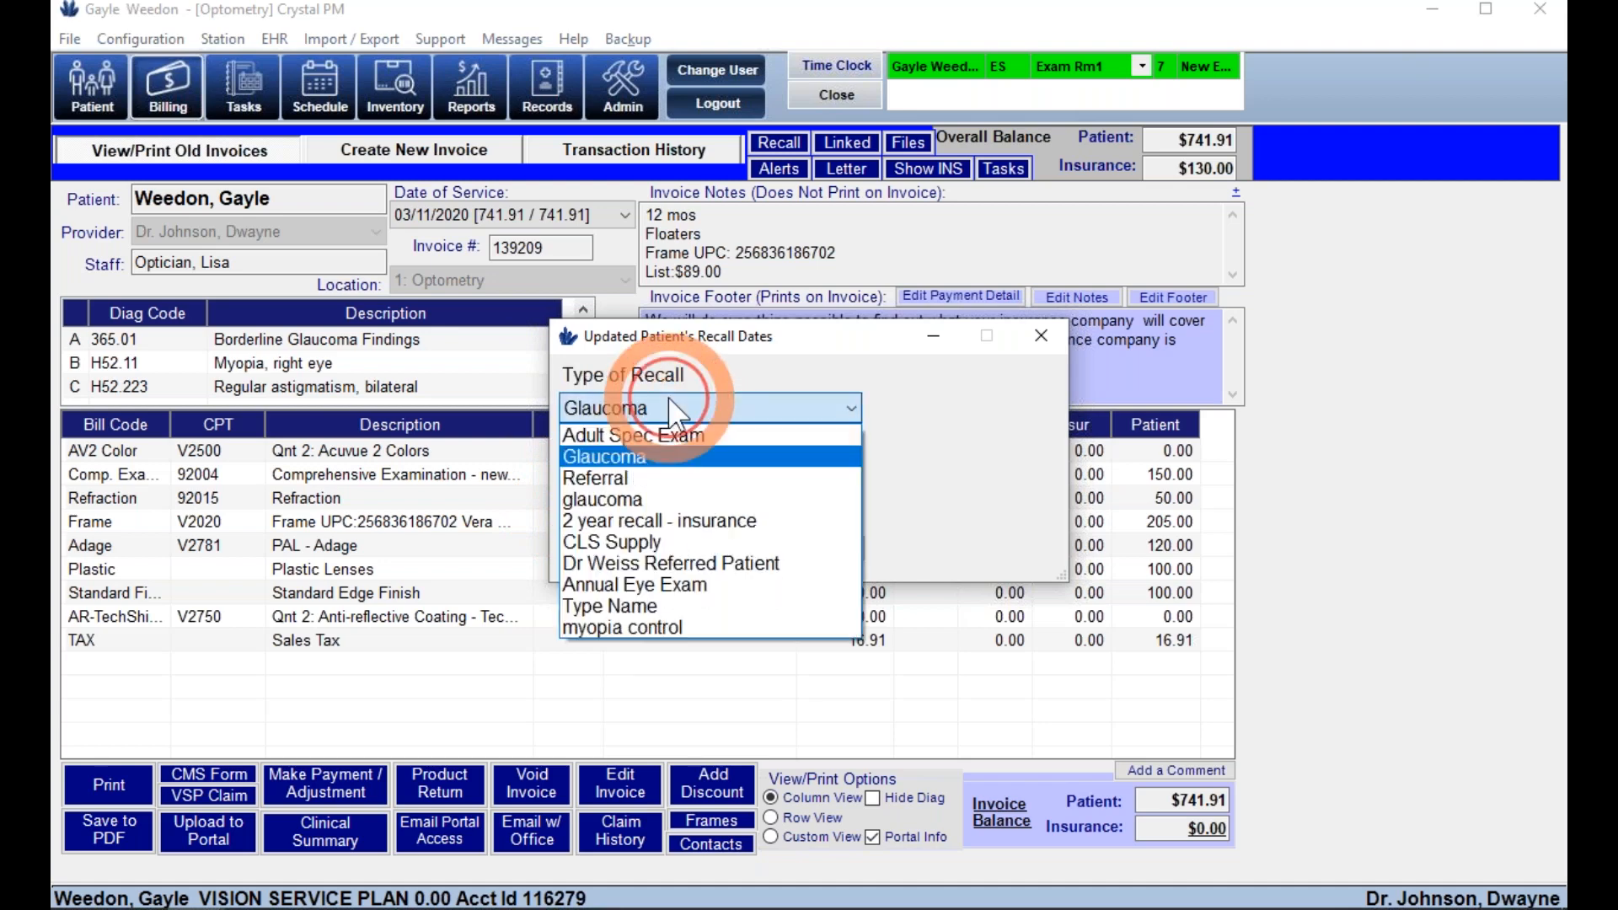
click(612, 542)
click(570, 494)
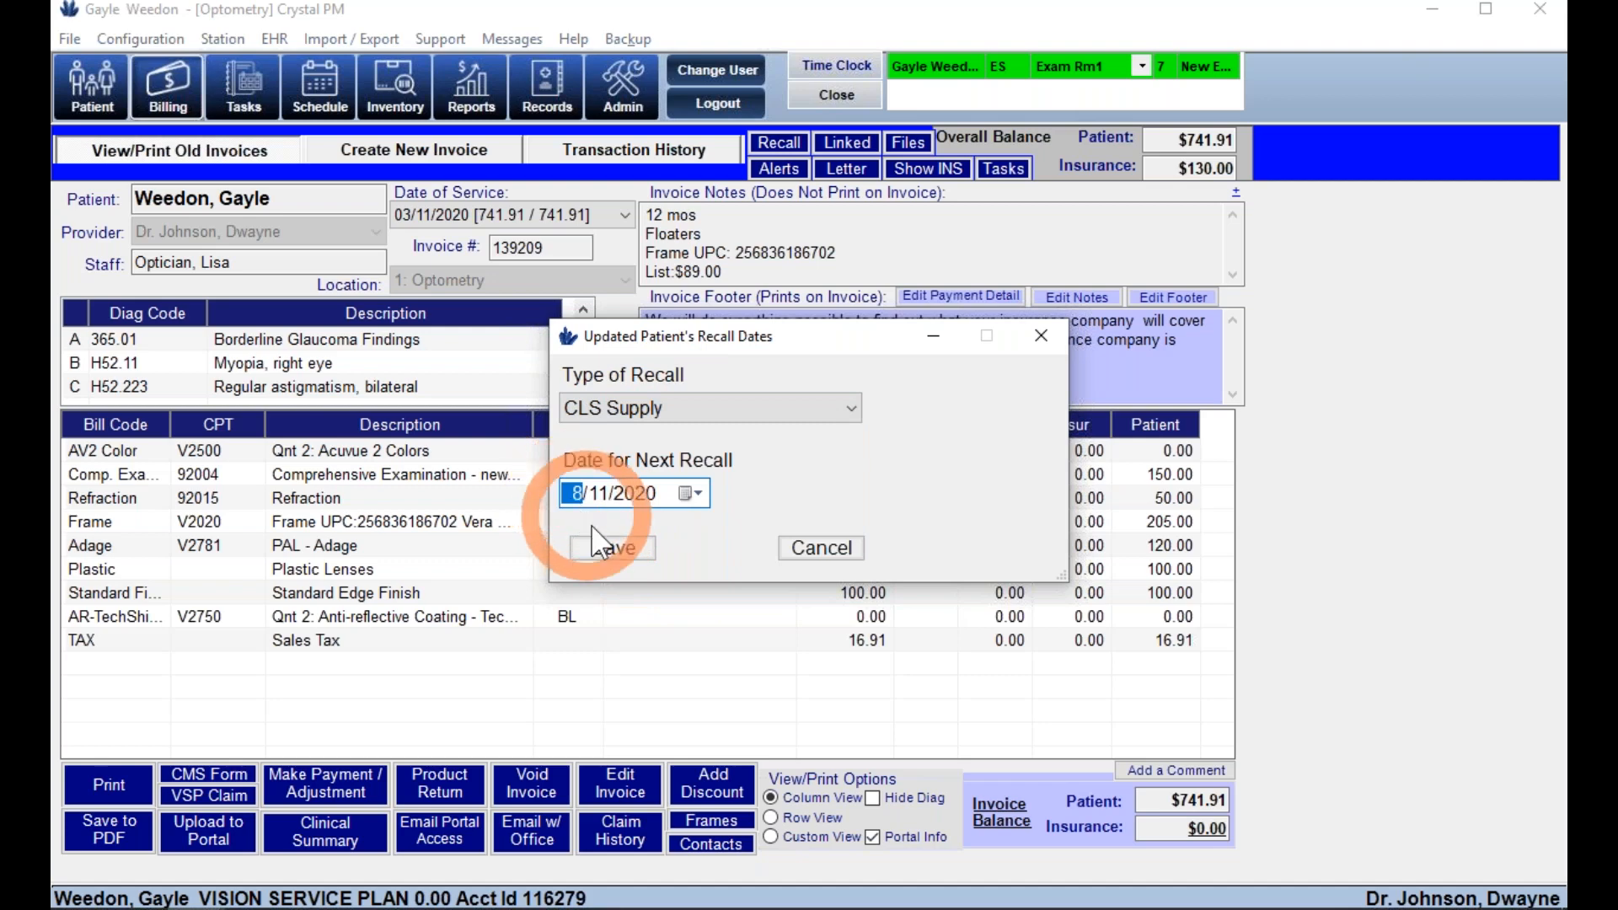
click(600, 548)
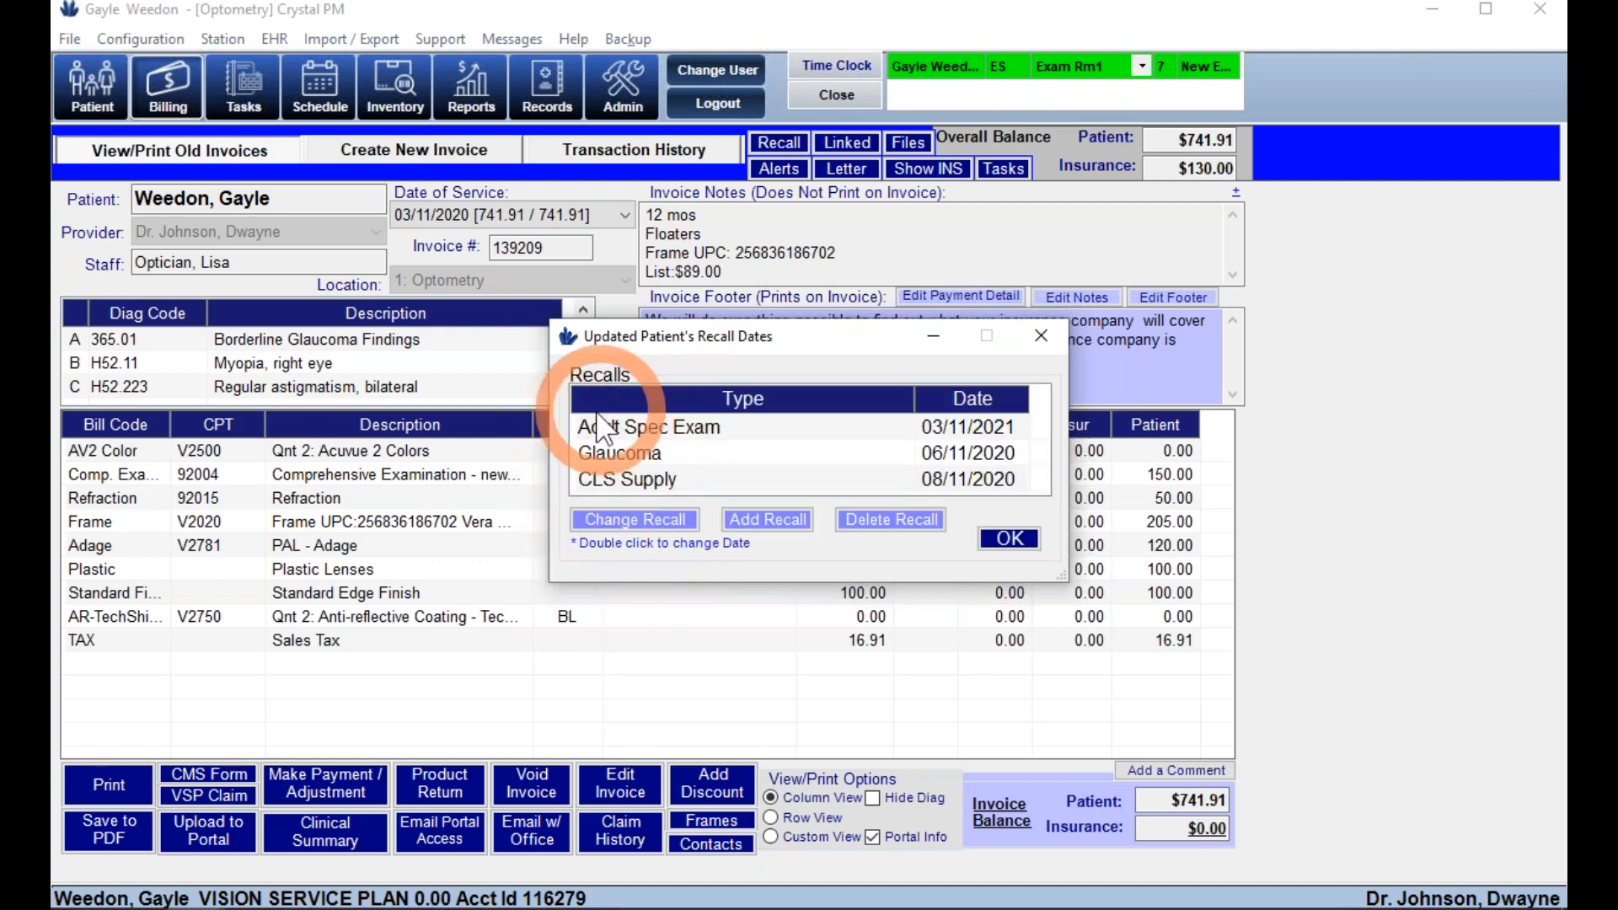
click(1007, 550)
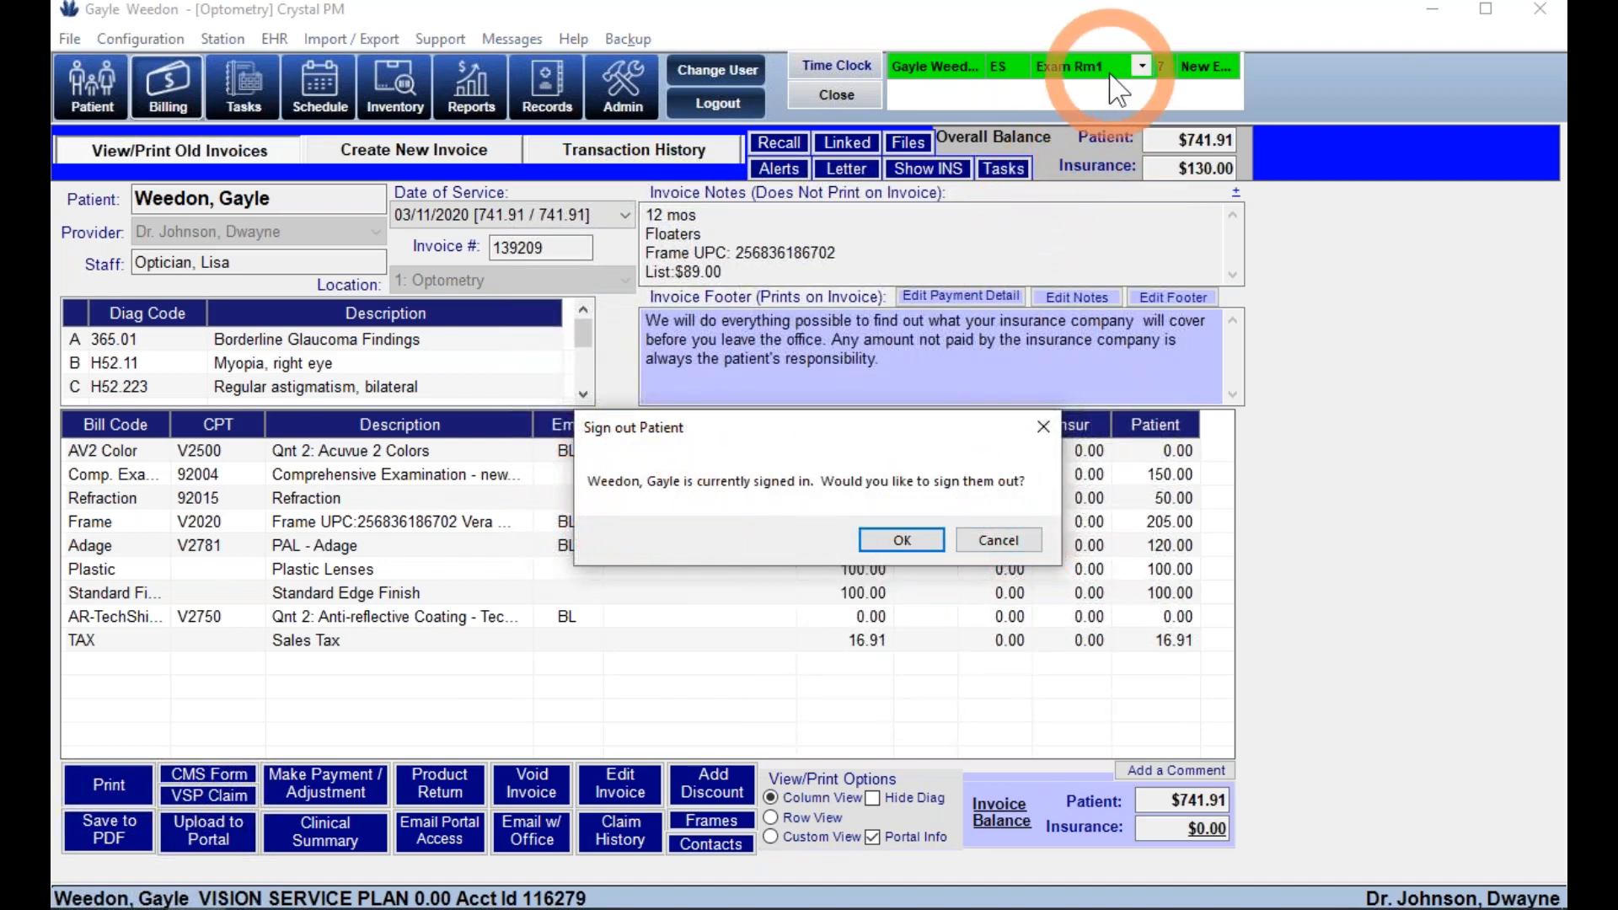
- Sign the patient out and enter a $741.91 cash payment on the Record a Payment screen
click(899, 542)
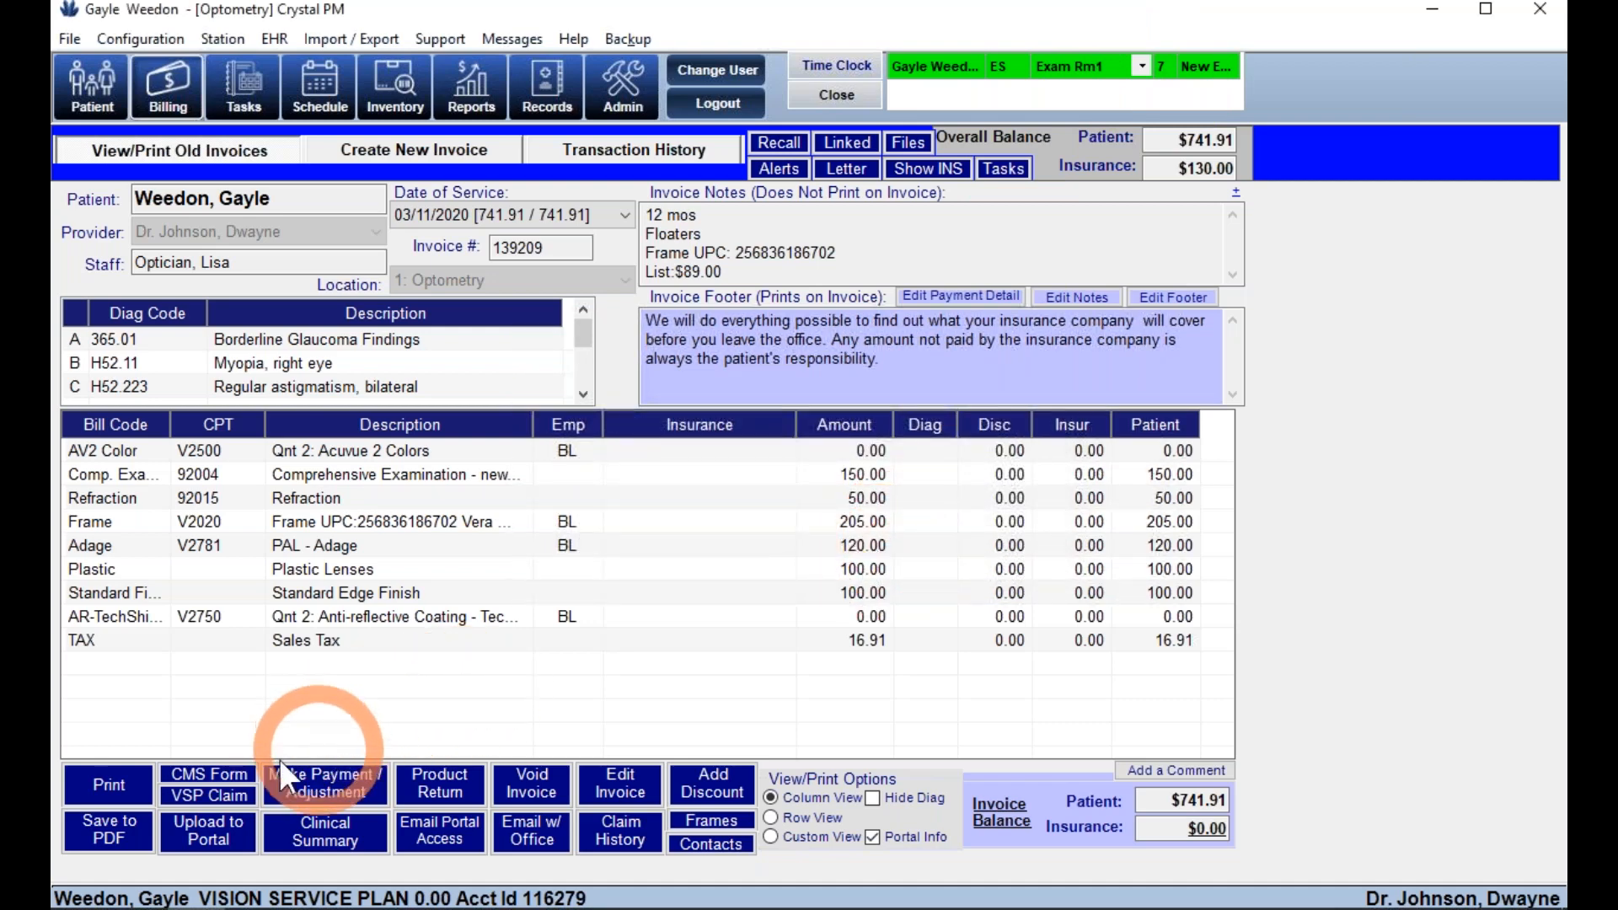
click(330, 776)
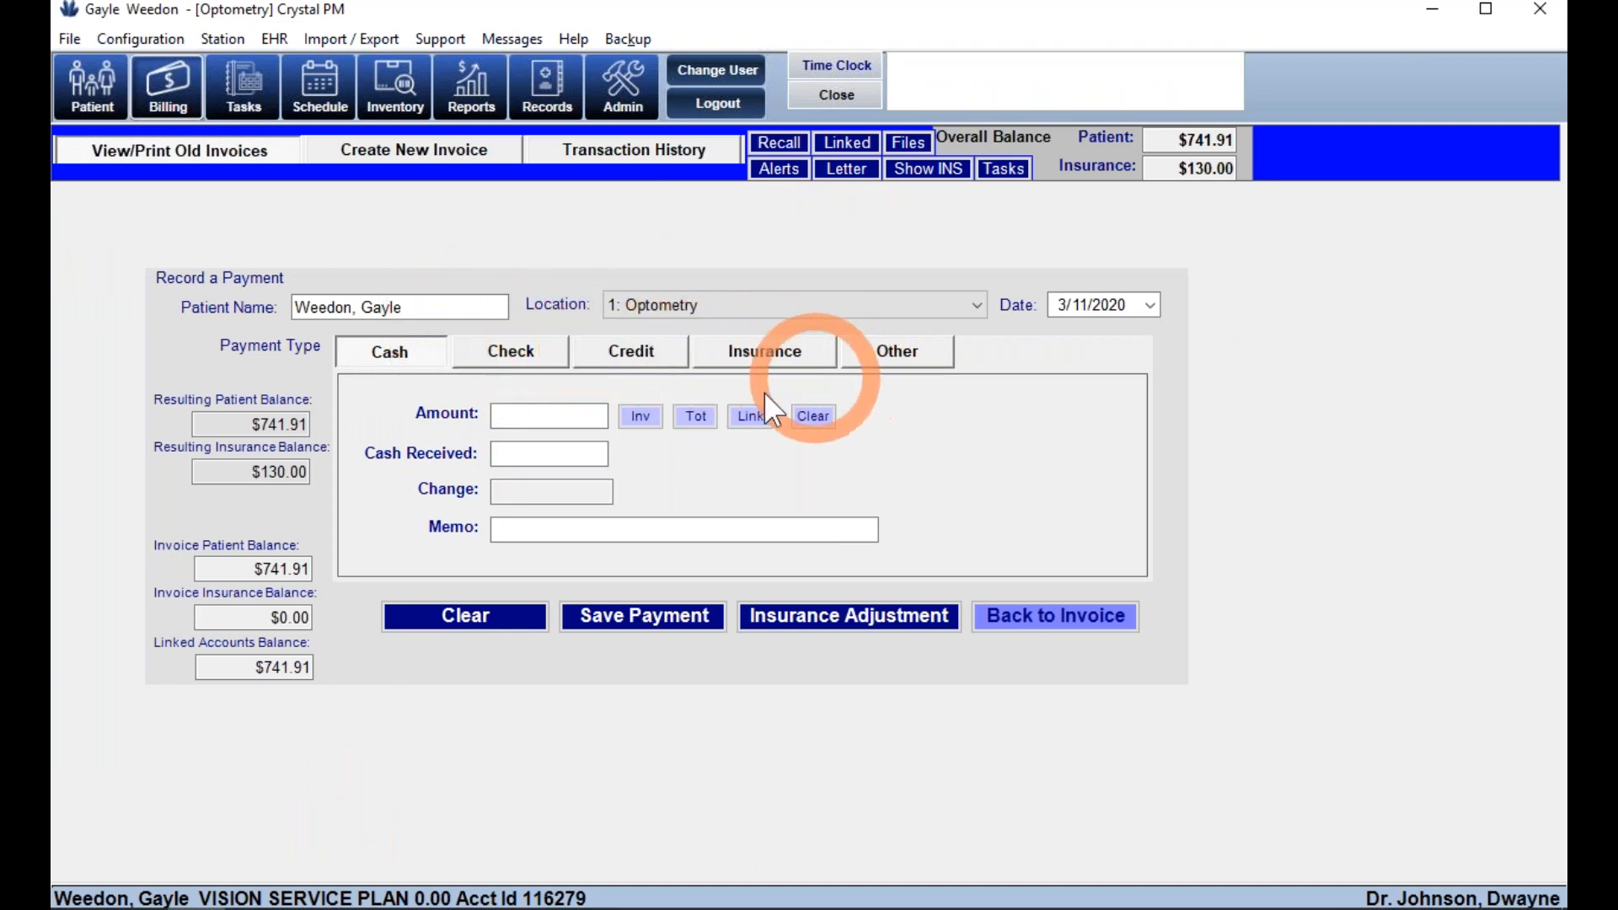
click(642, 358)
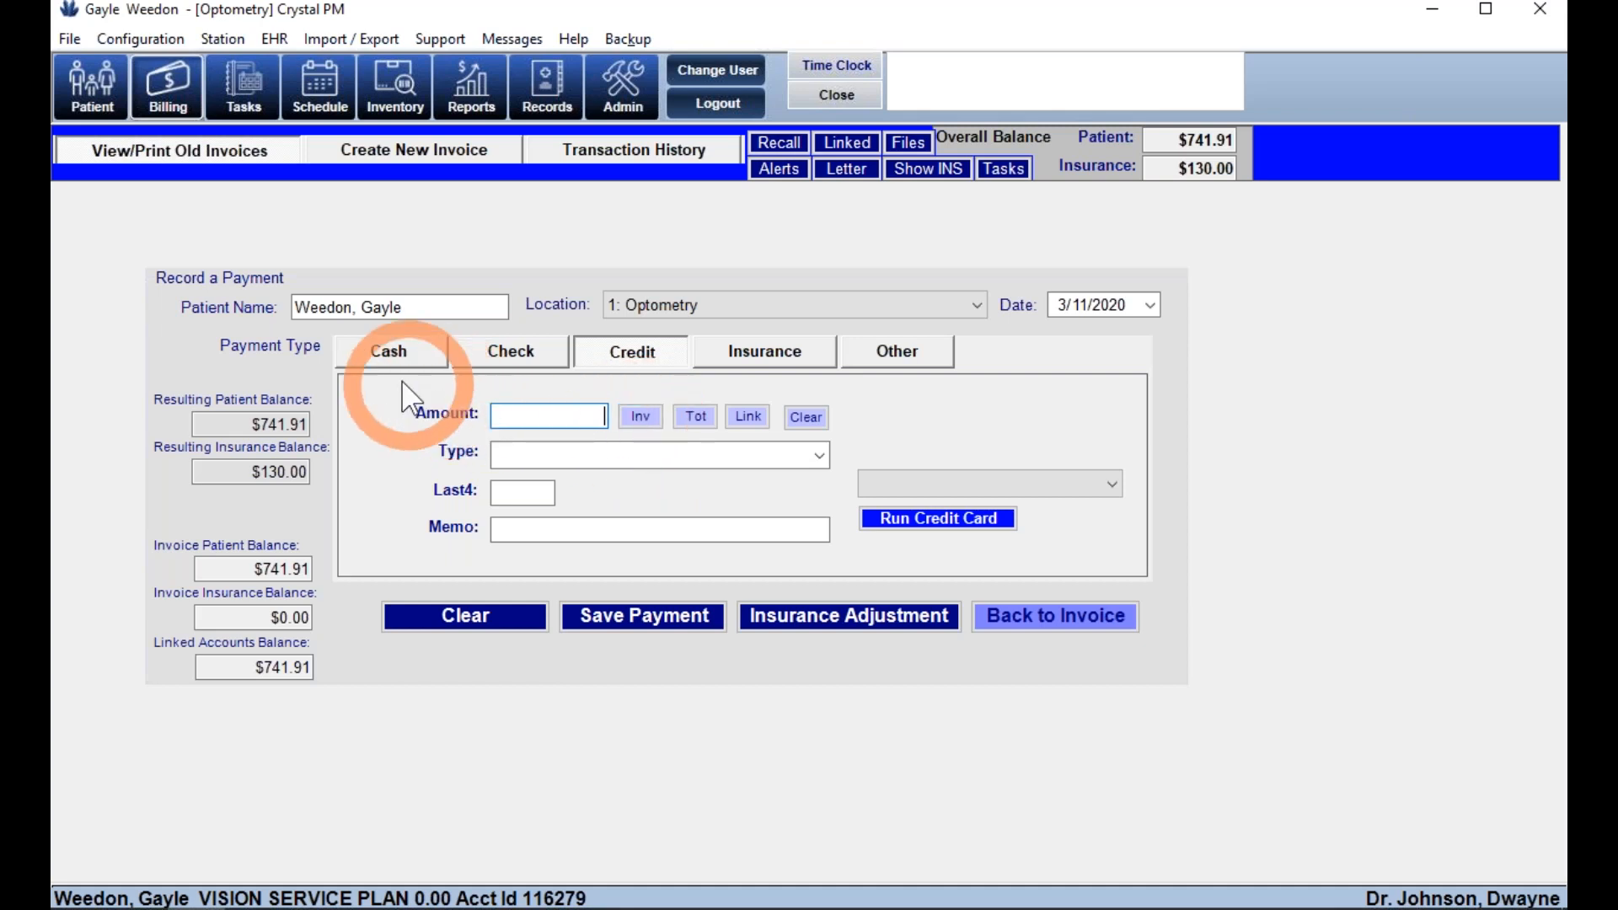
click(393, 359)
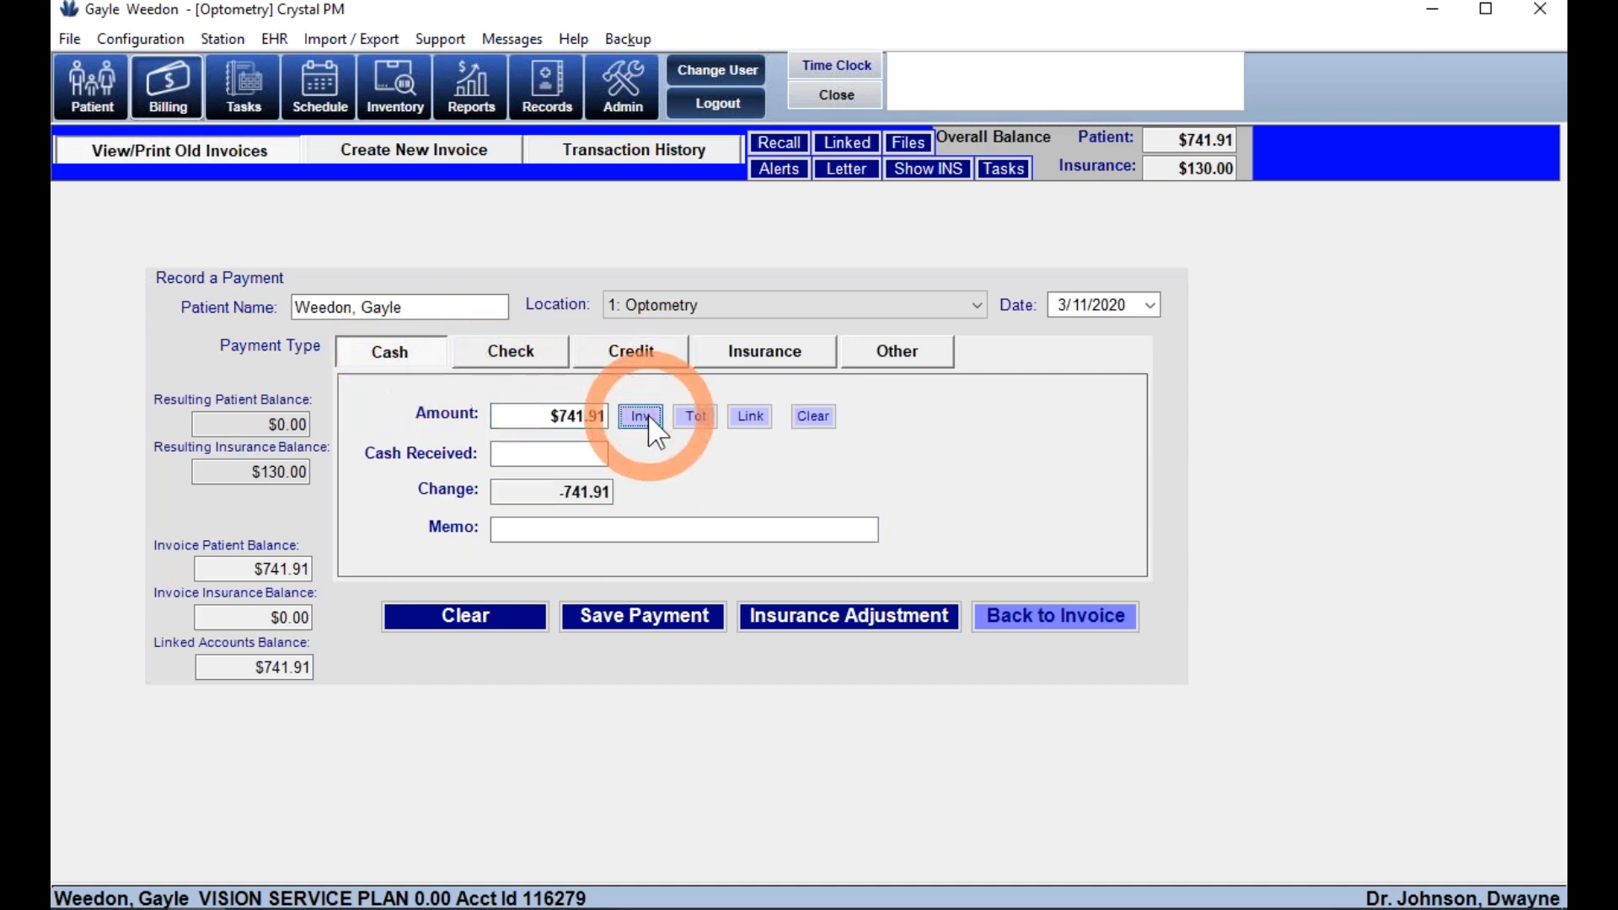
- Save the $741.91 cash payment and send invoice 139209 to print
click(644, 617)
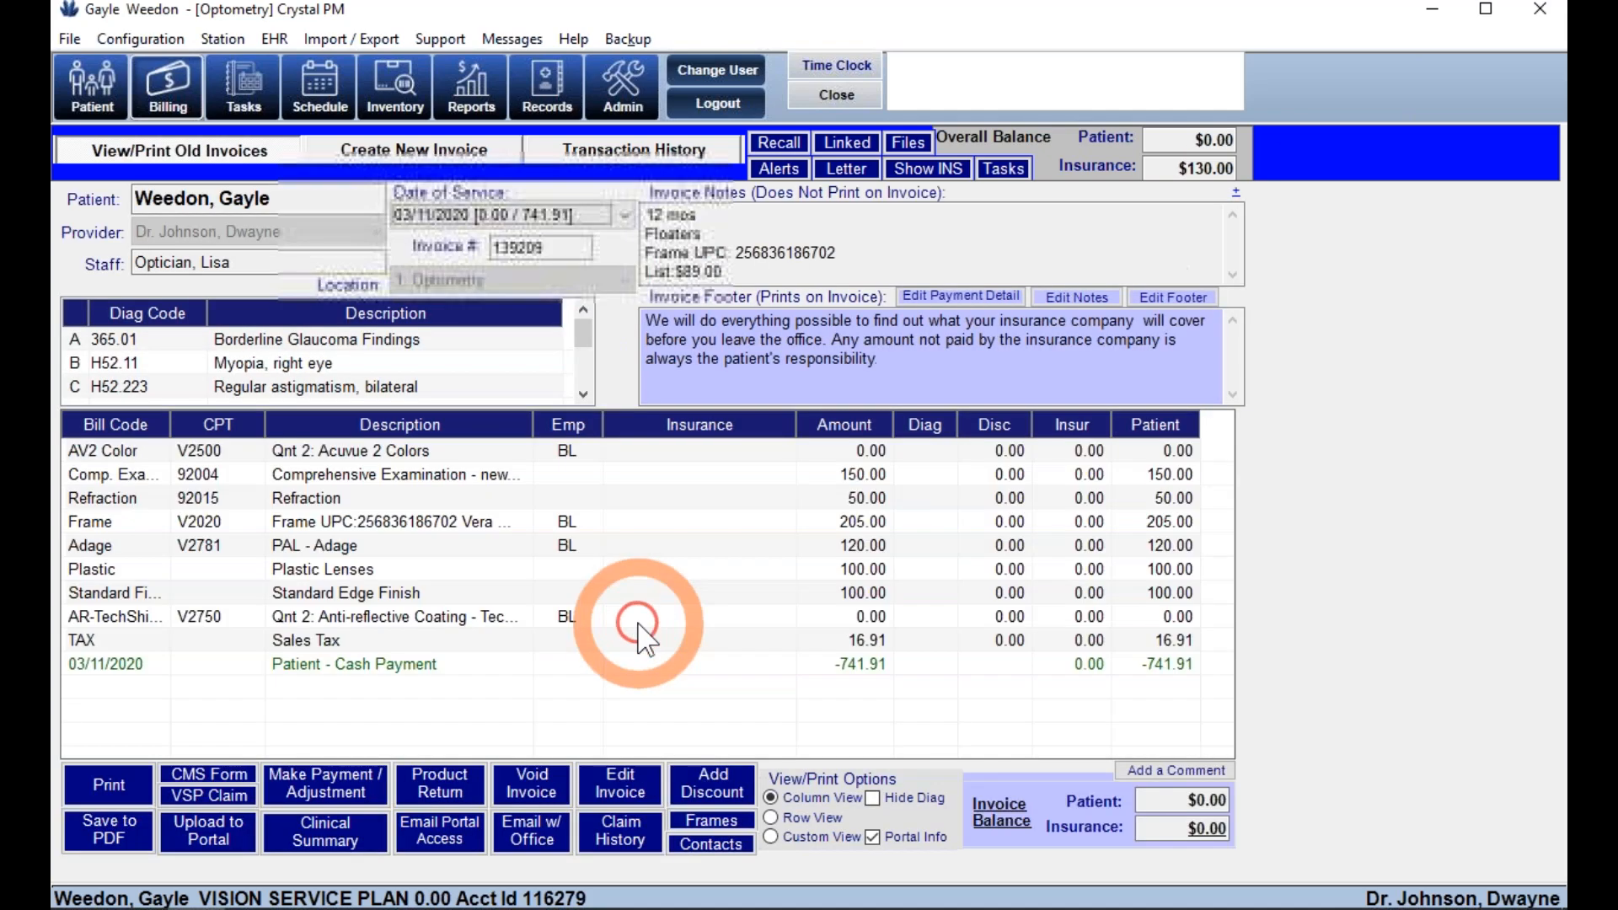
click(131, 777)
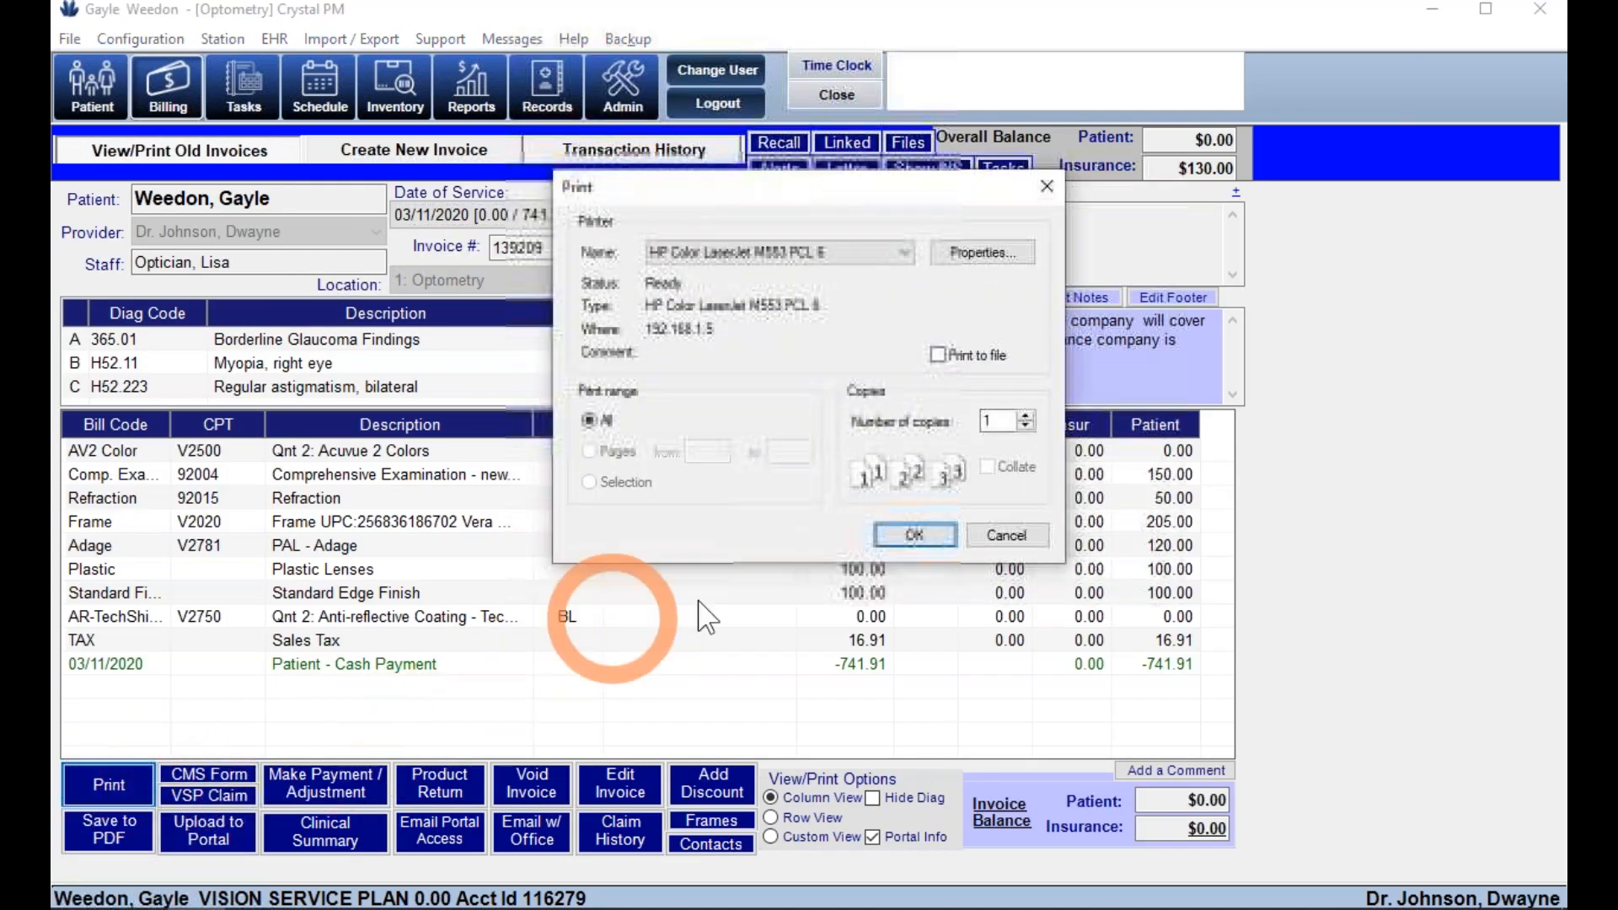
click(913, 536)
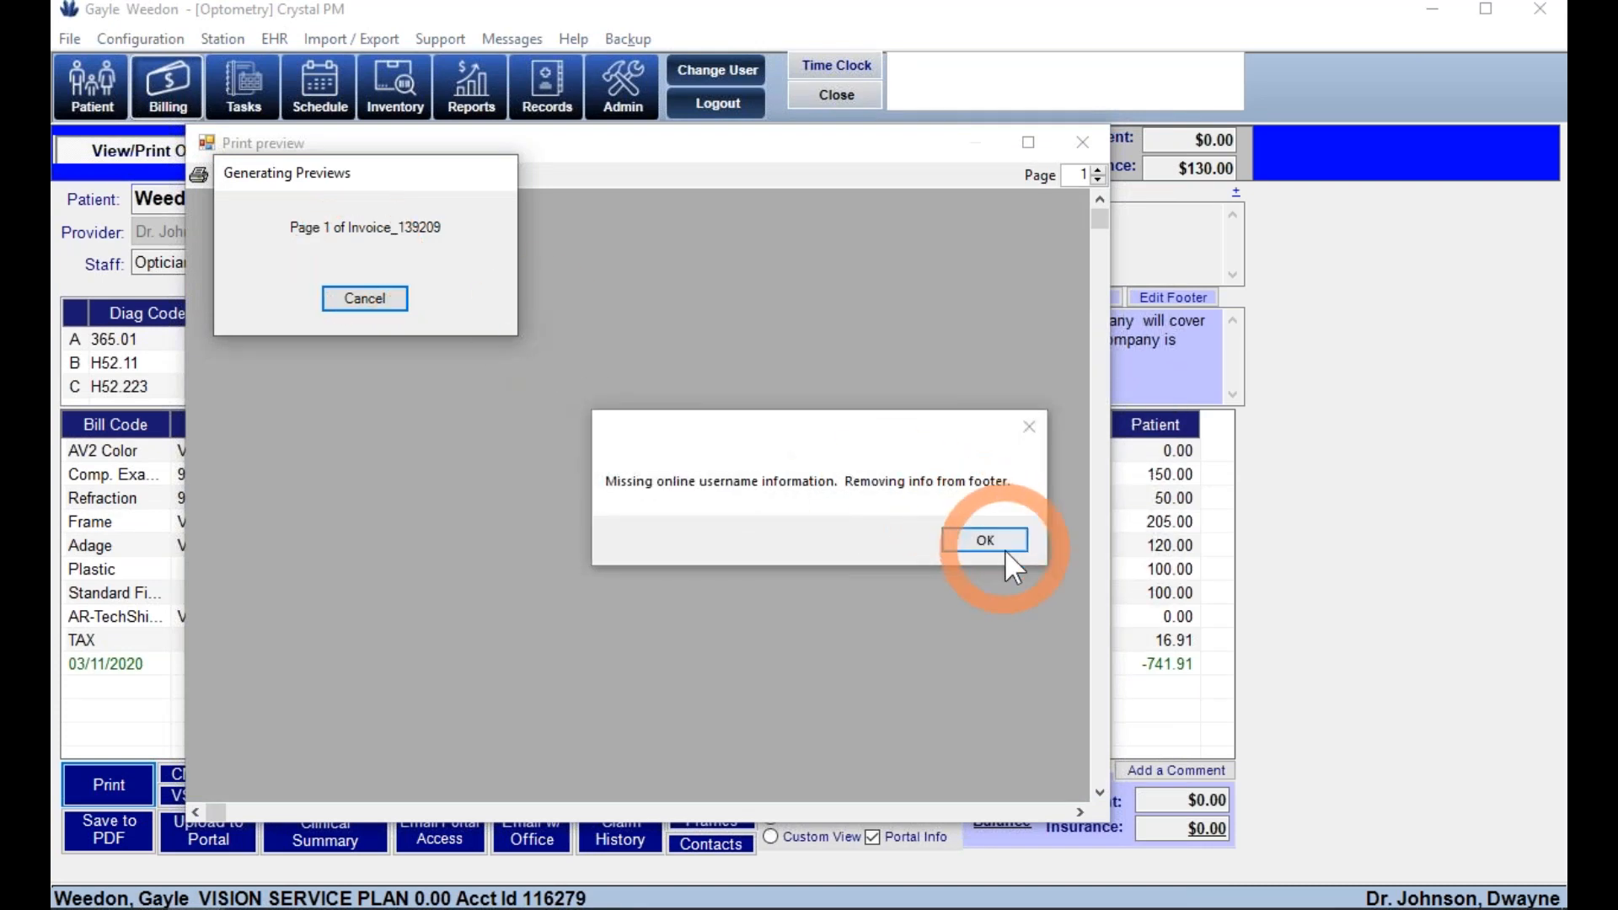
click(986, 540)
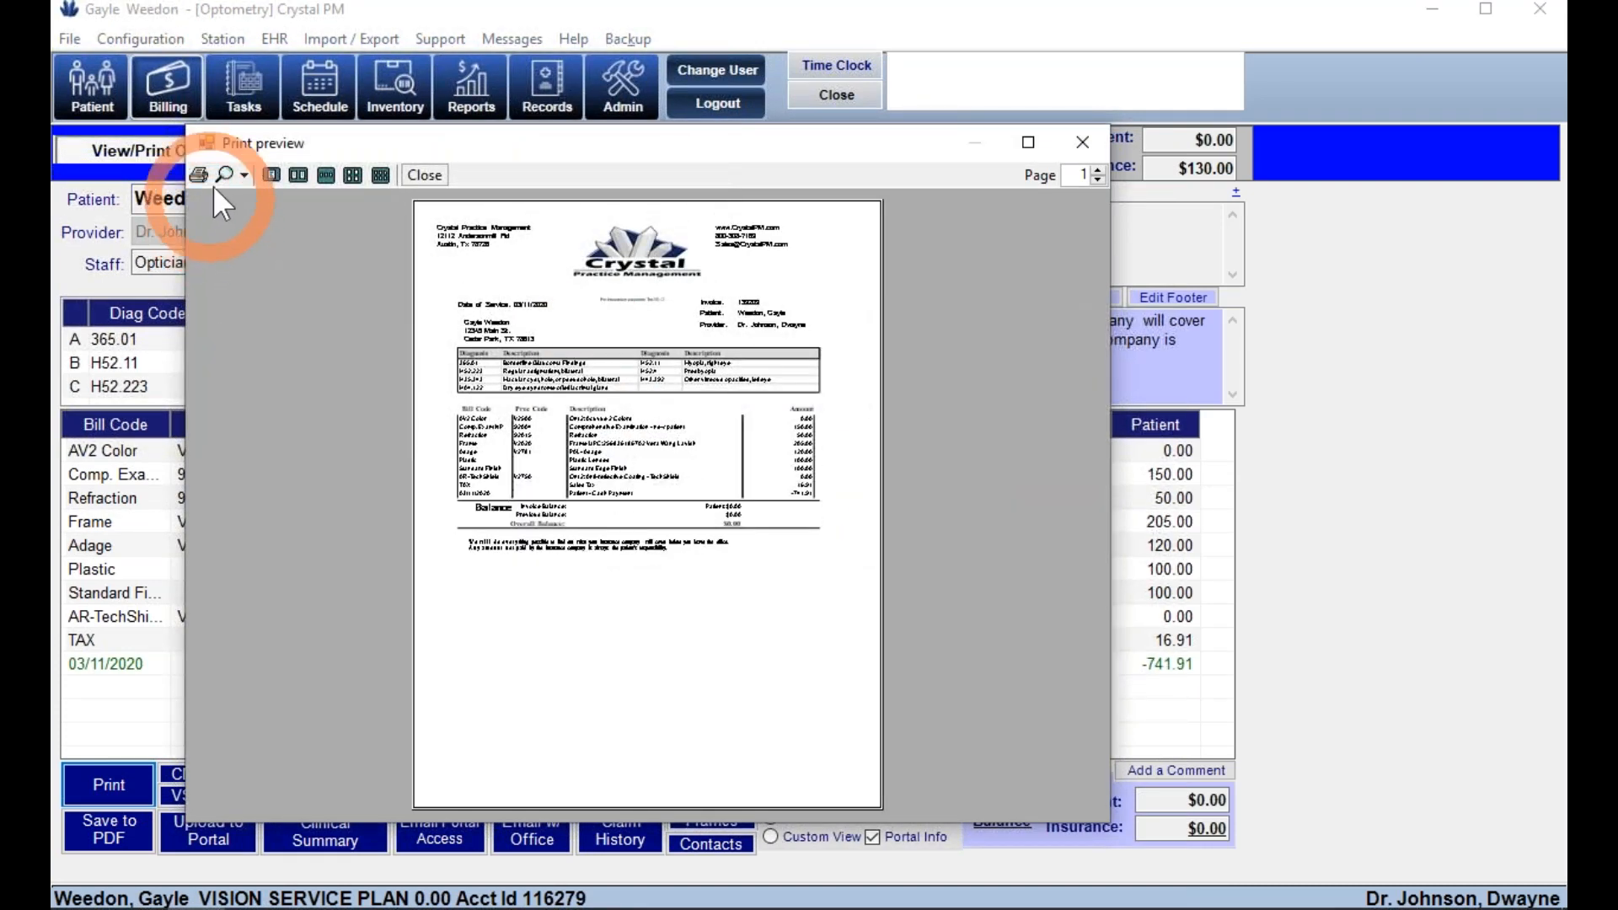
- Review the invoice print preview at 100% zoom, then close it
click(245, 175)
click(265, 302)
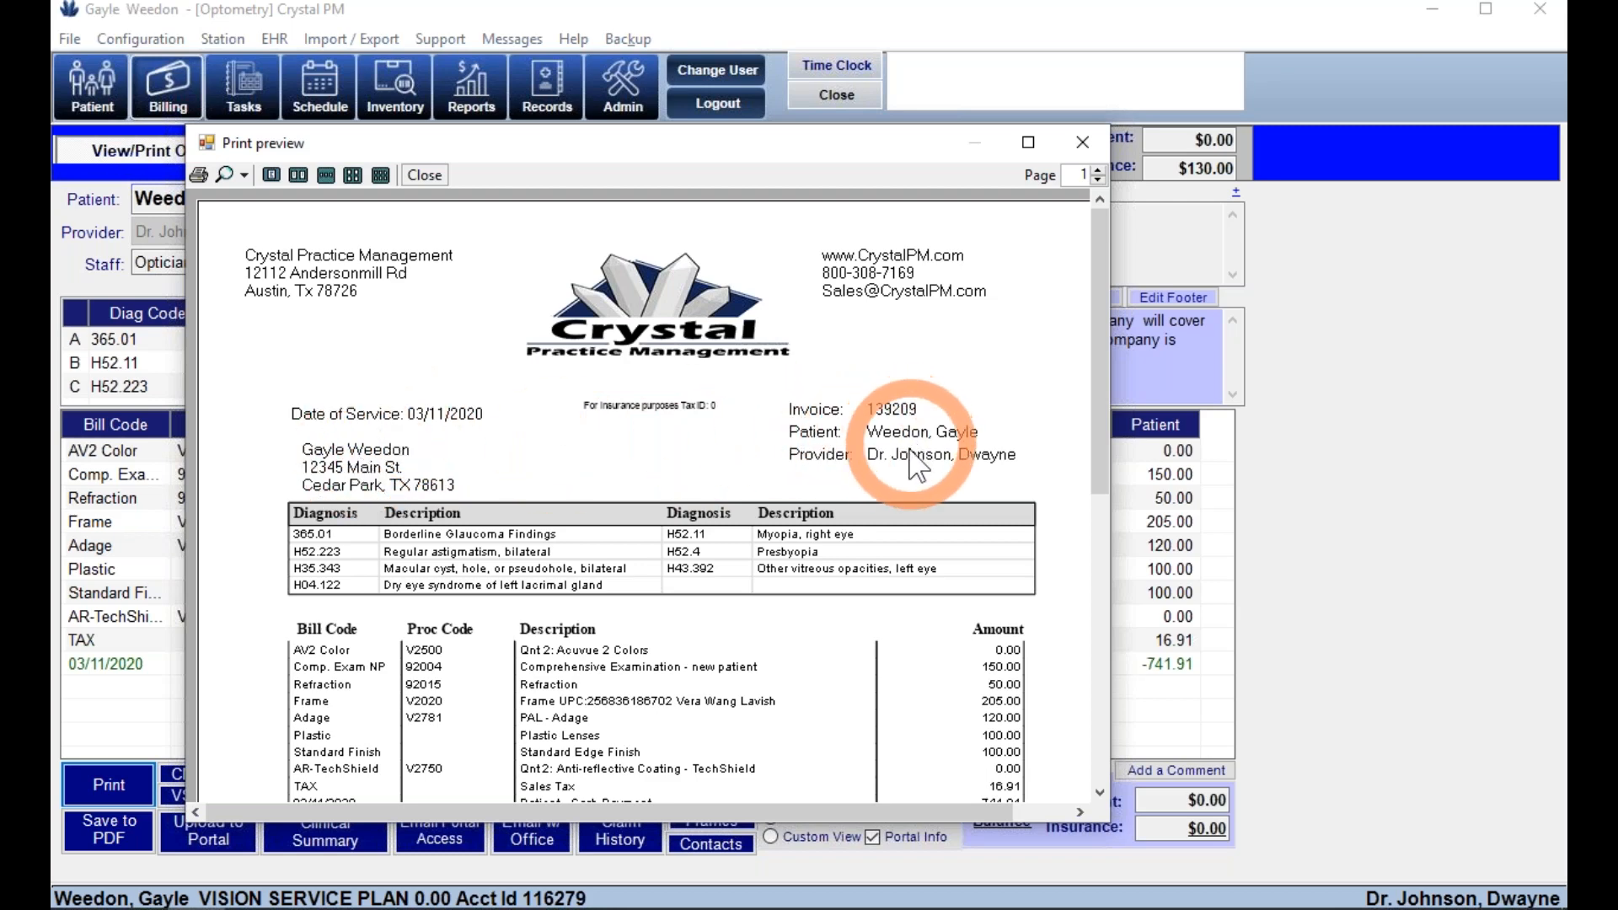
drag(1096, 455, 1104, 583)
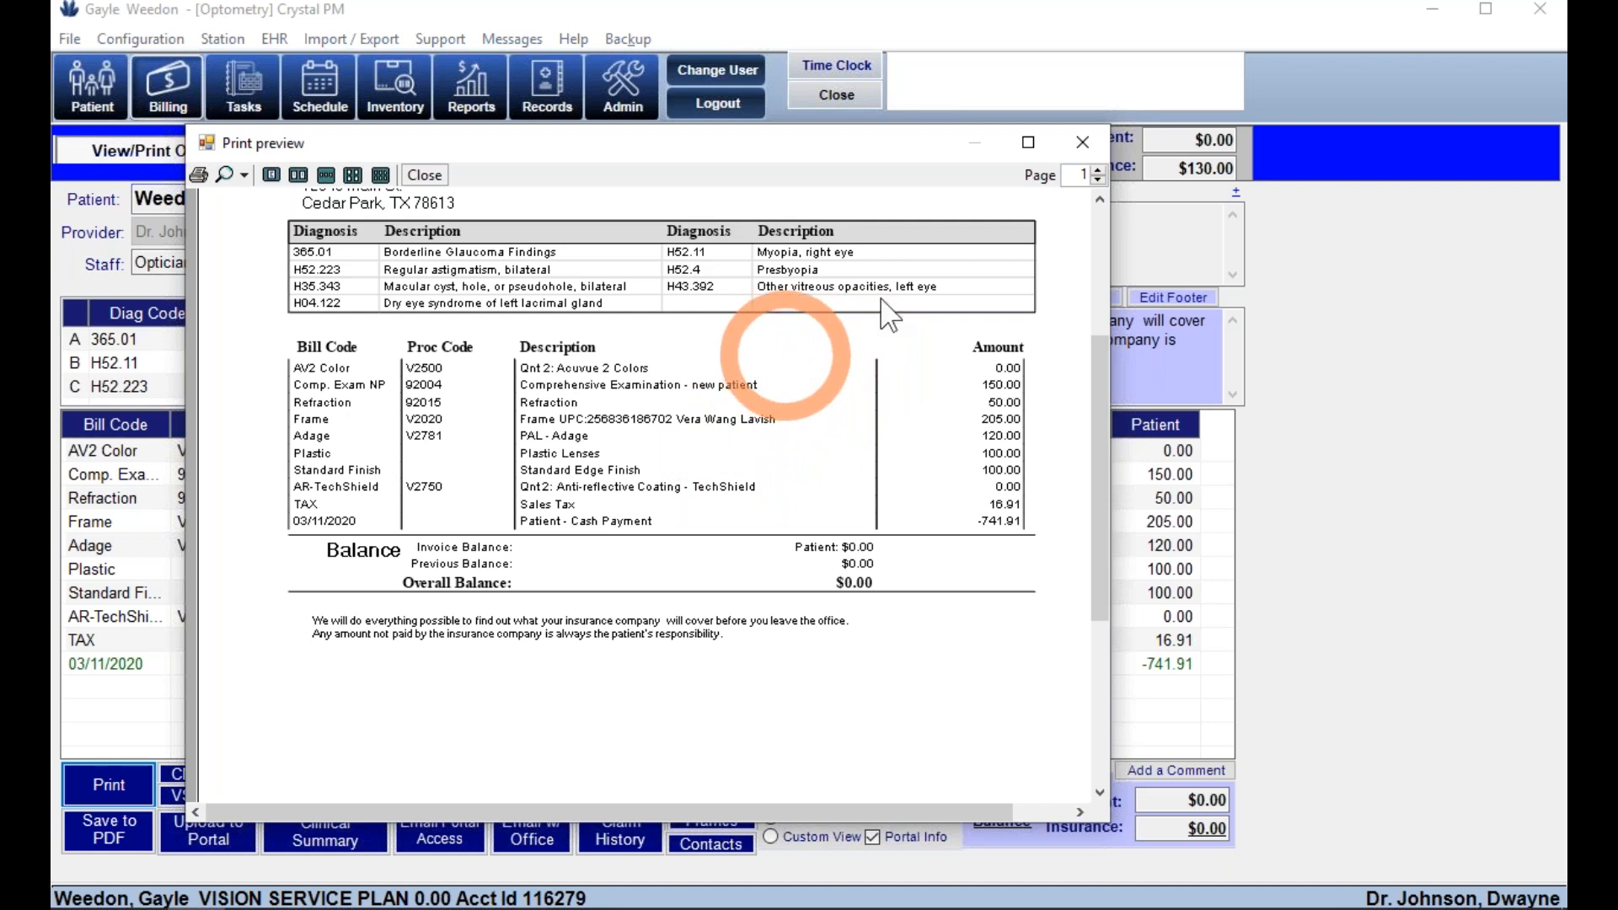
click(1086, 145)
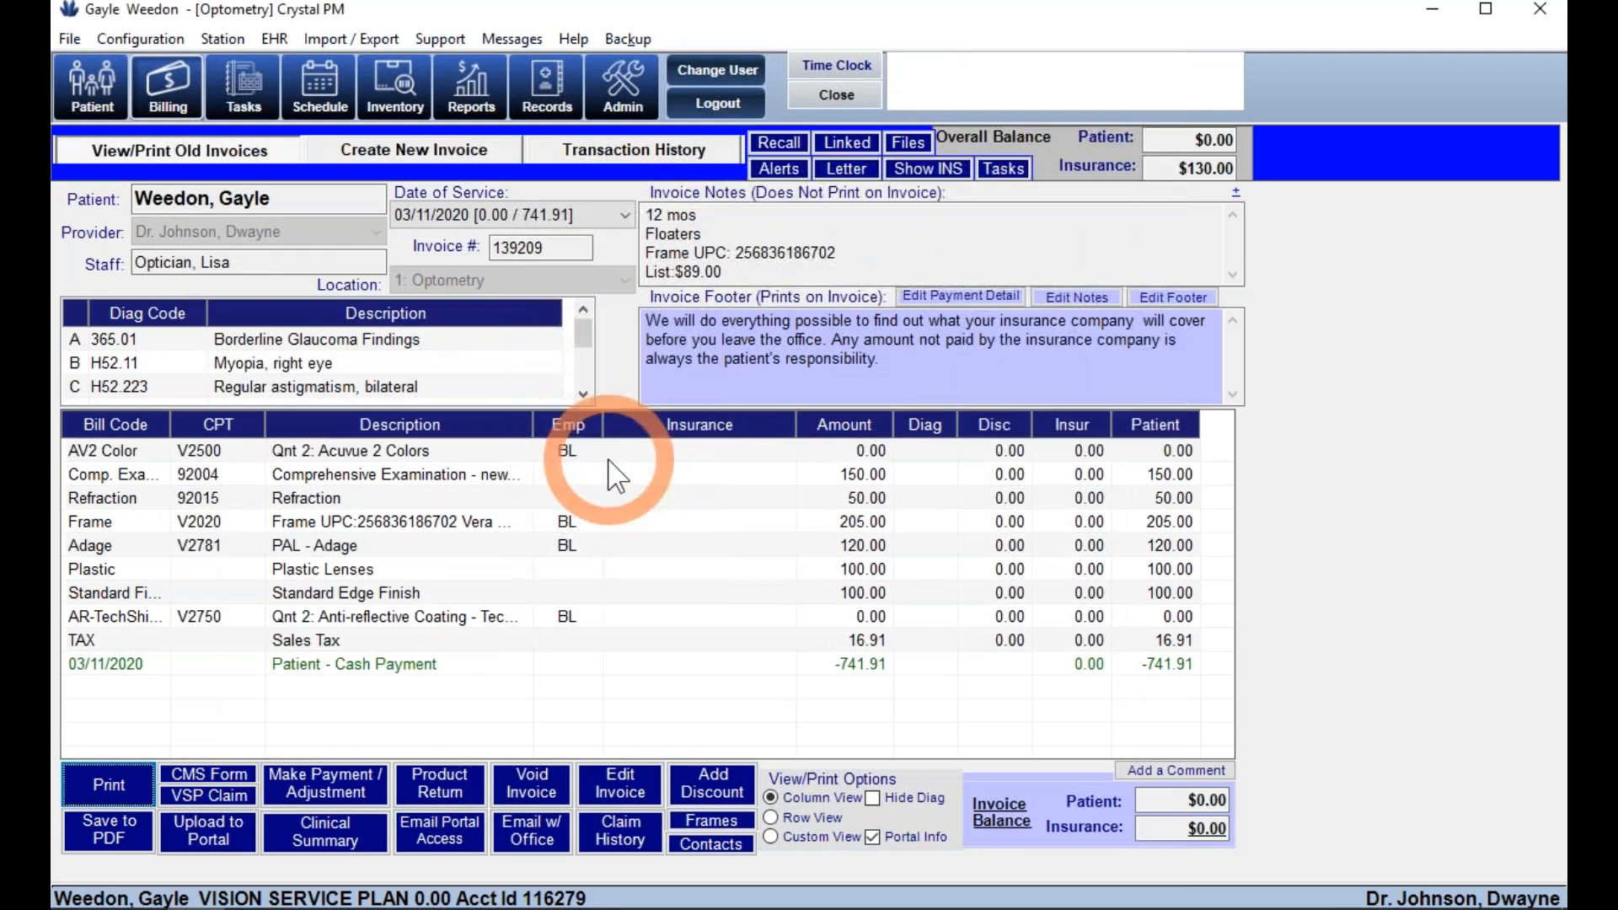
- Start a new invoice with Exam Comp and Refraction line items
click(458, 148)
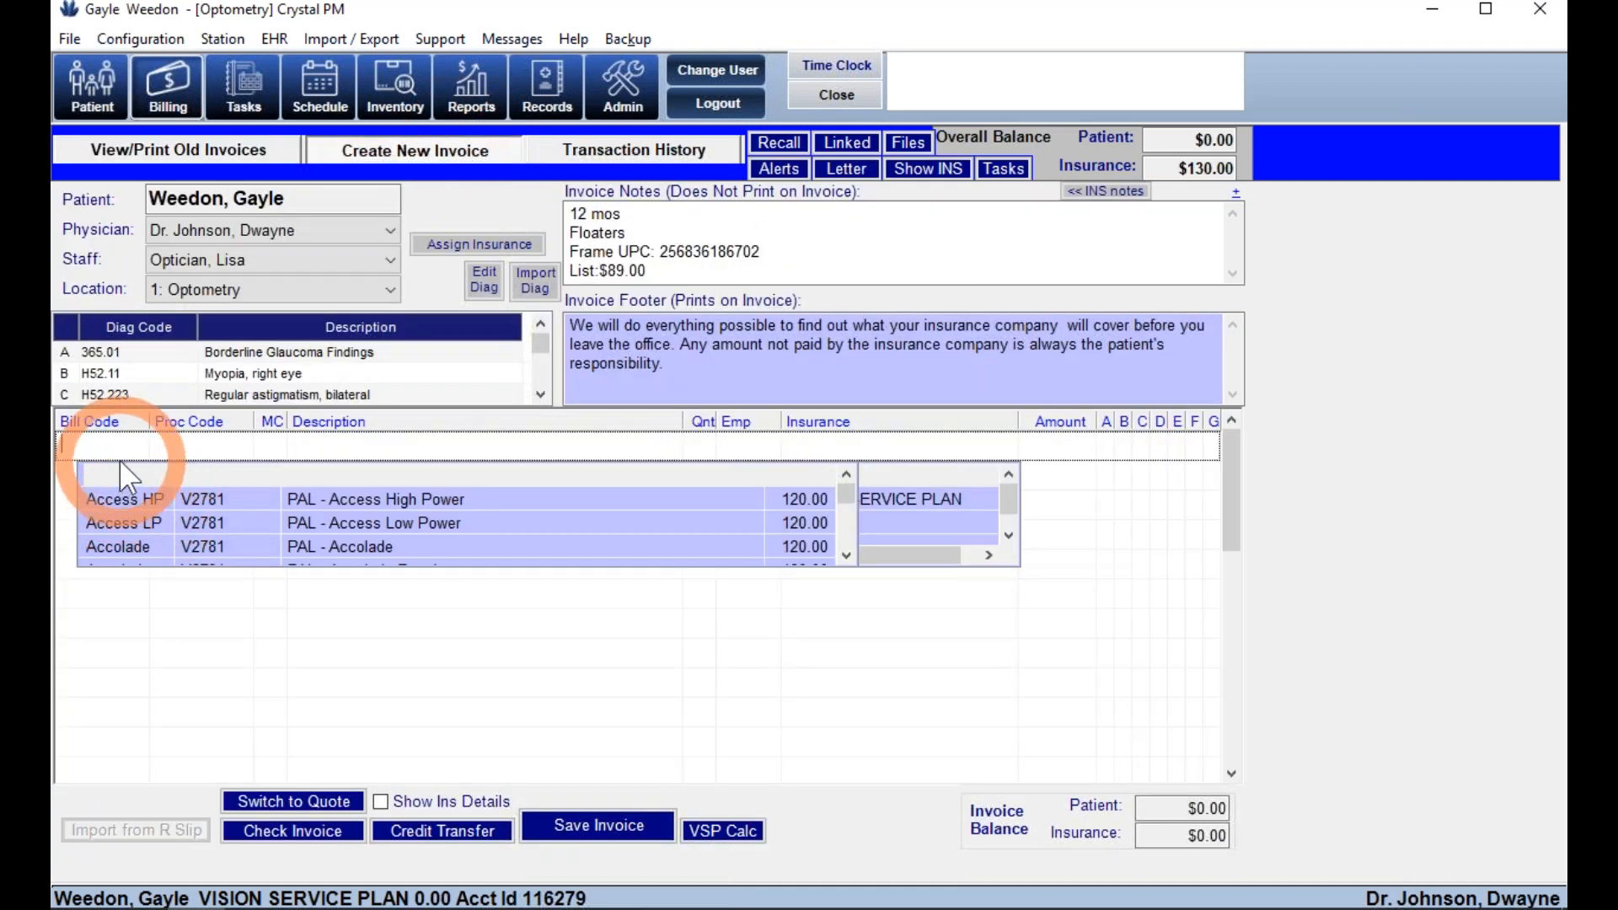
text(ex)
key(Return)
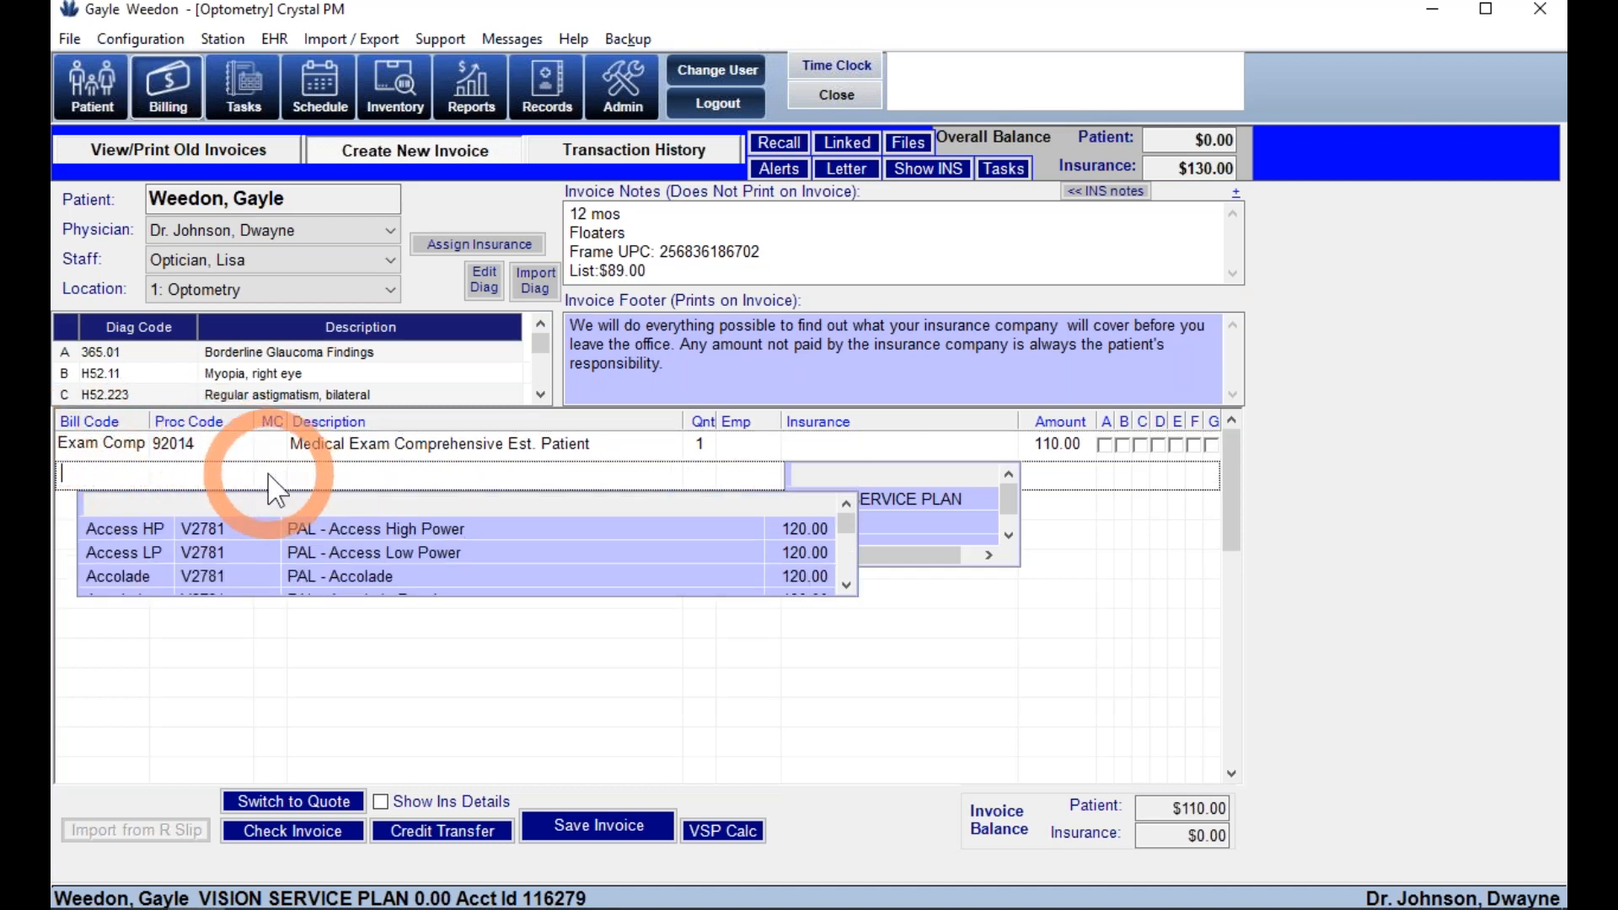
text(ref)
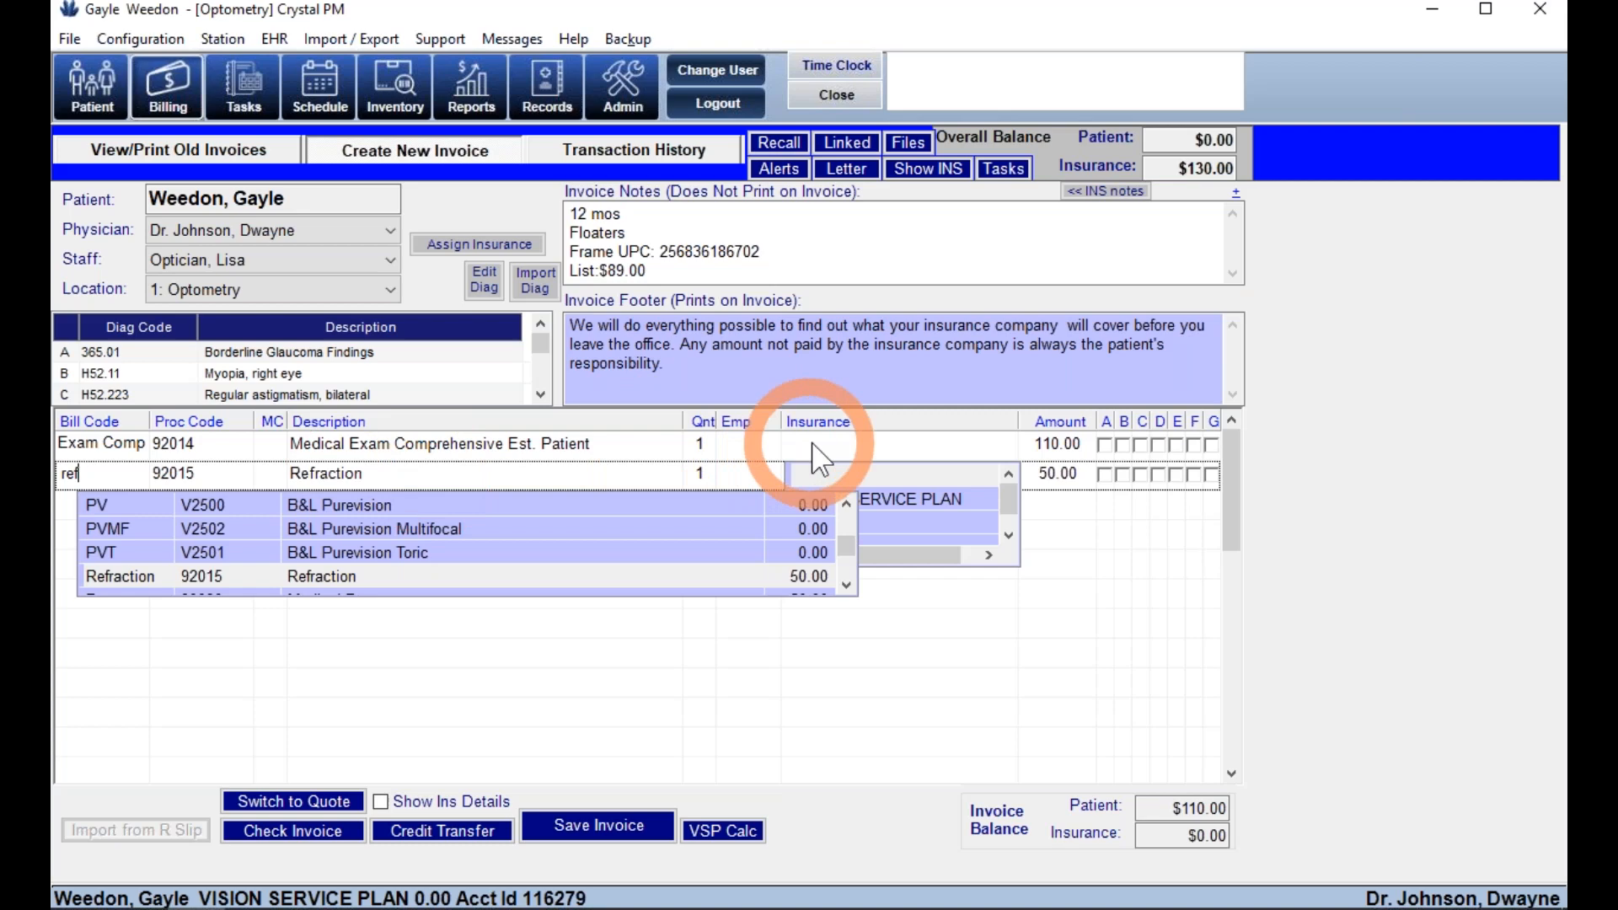
click(813, 443)
- Bill the refraction line to AETNA and keep the exam line on VISION SERVICE PLAN
click(1008, 535)
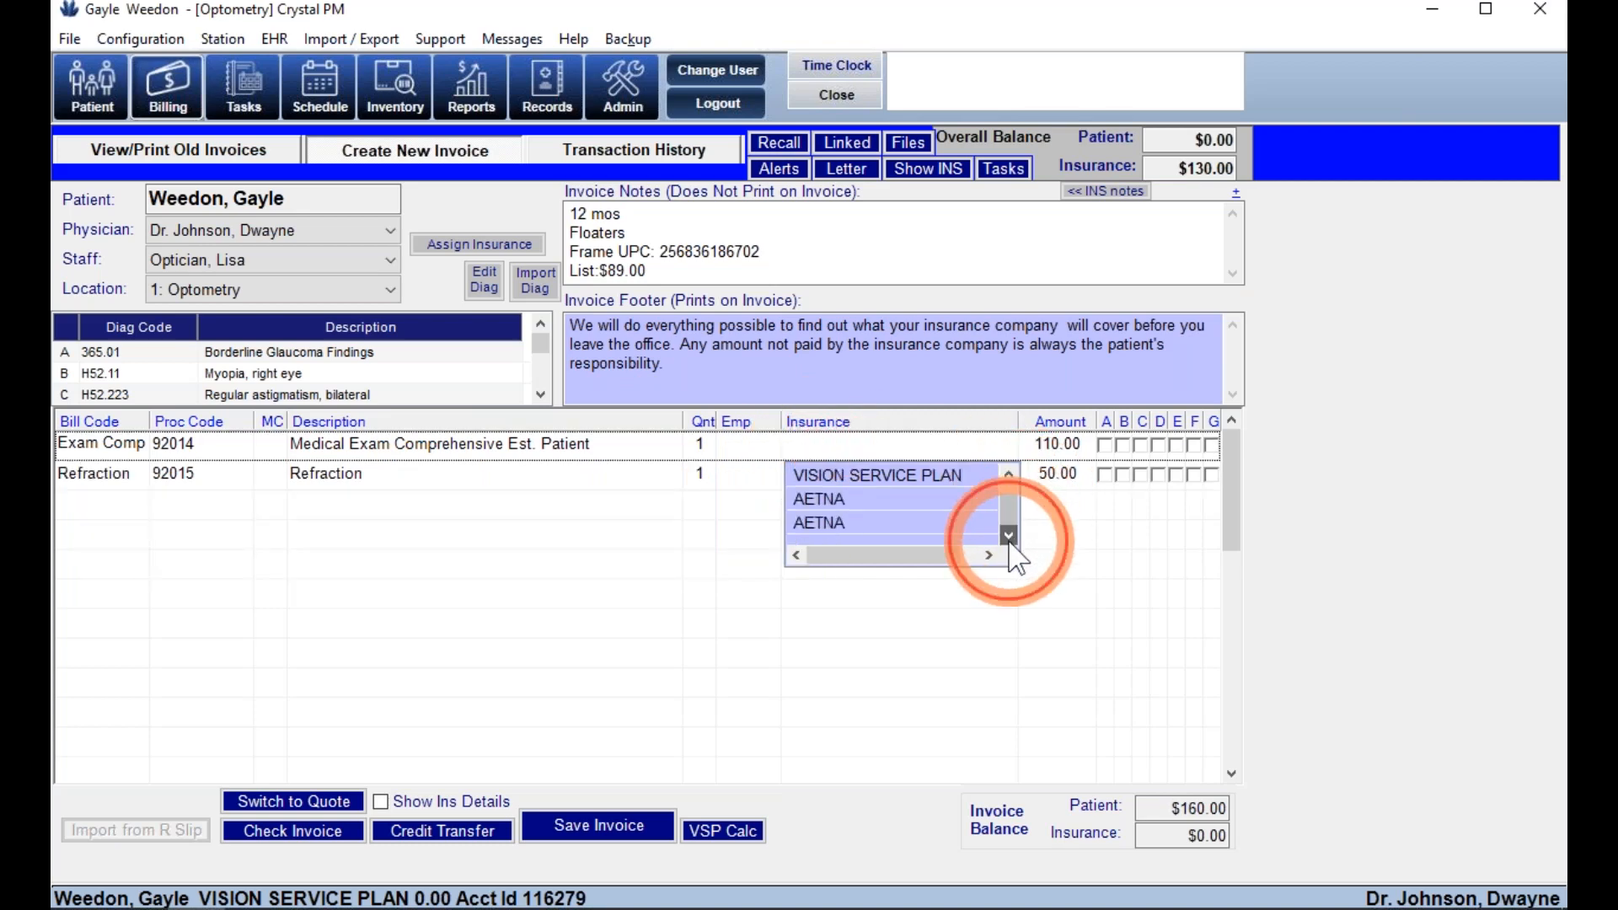
click(811, 476)
click(439, 476)
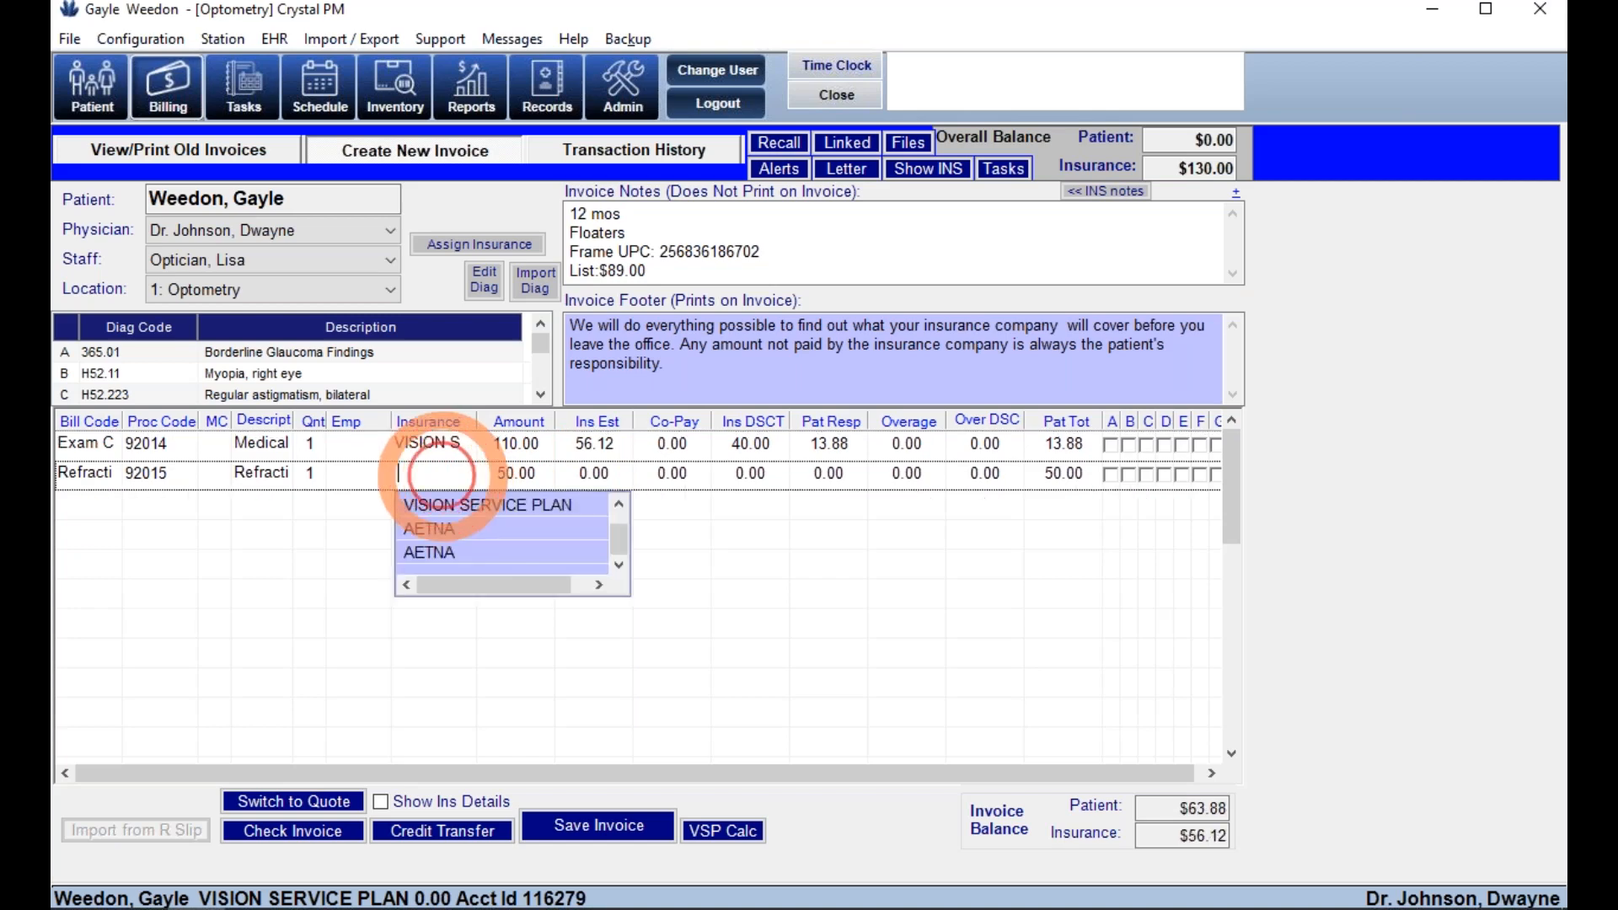
click(431, 530)
click(349, 531)
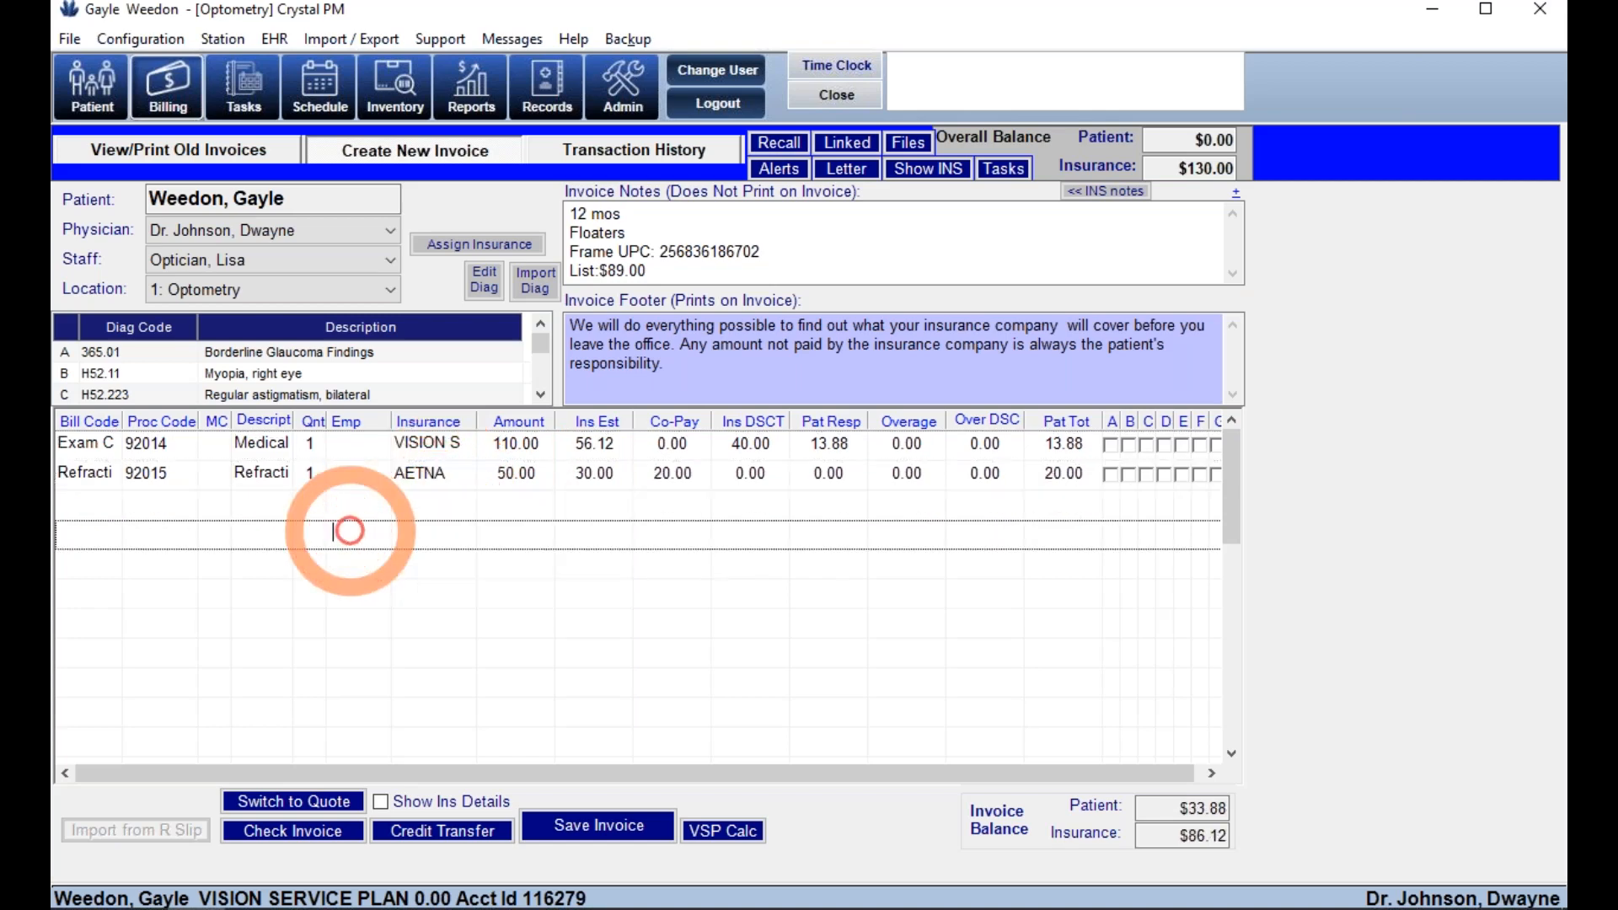
click(512, 447)
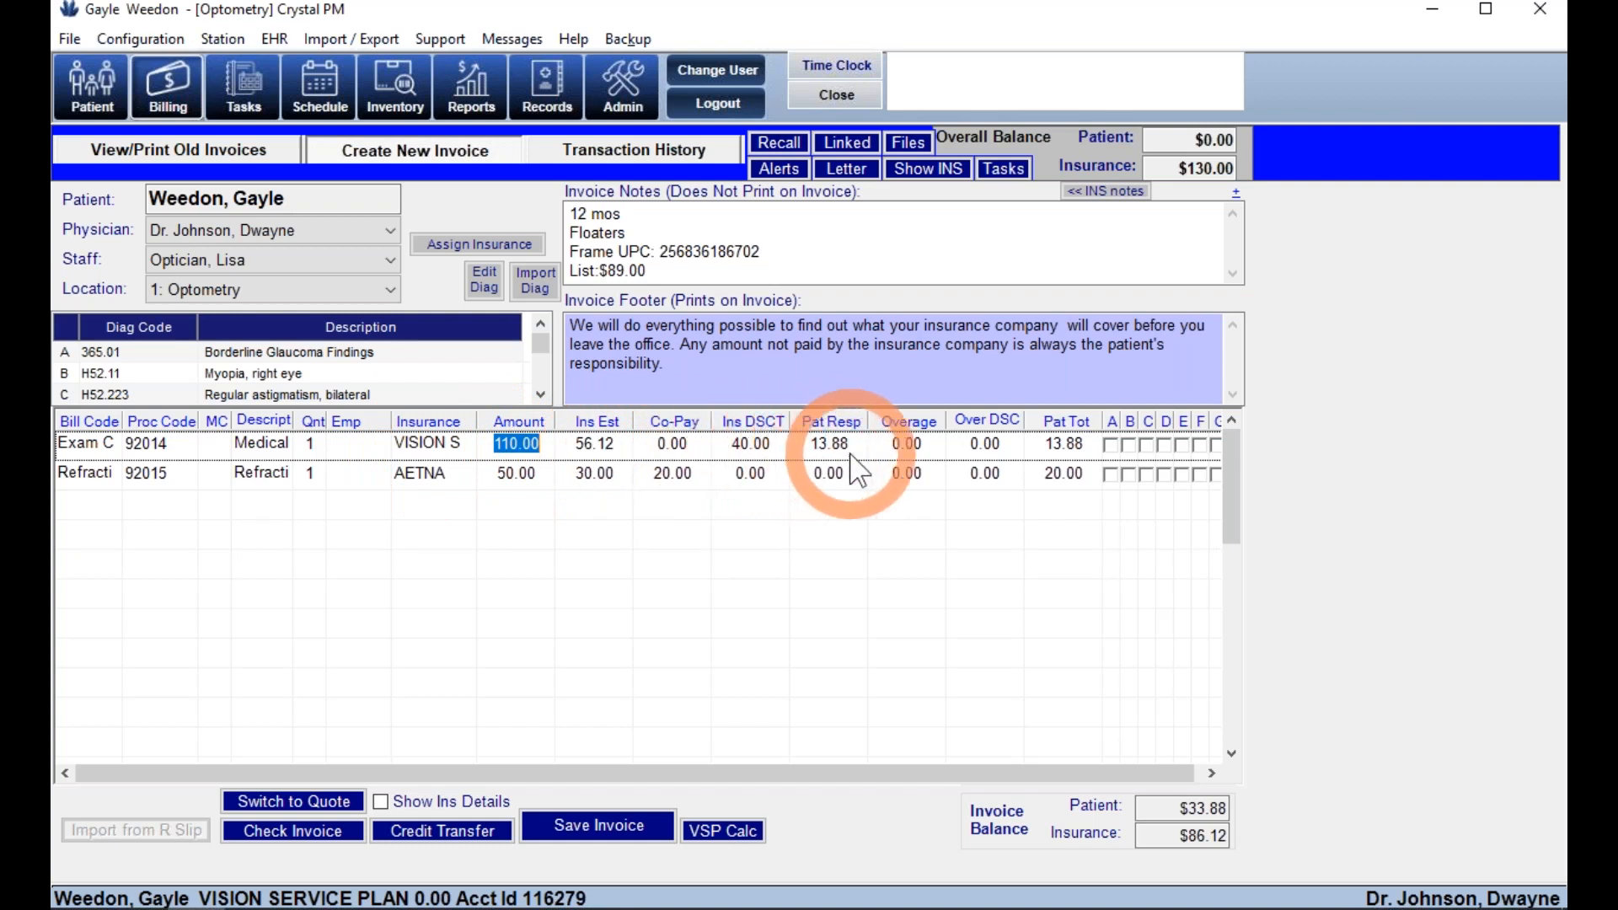
click(430, 443)
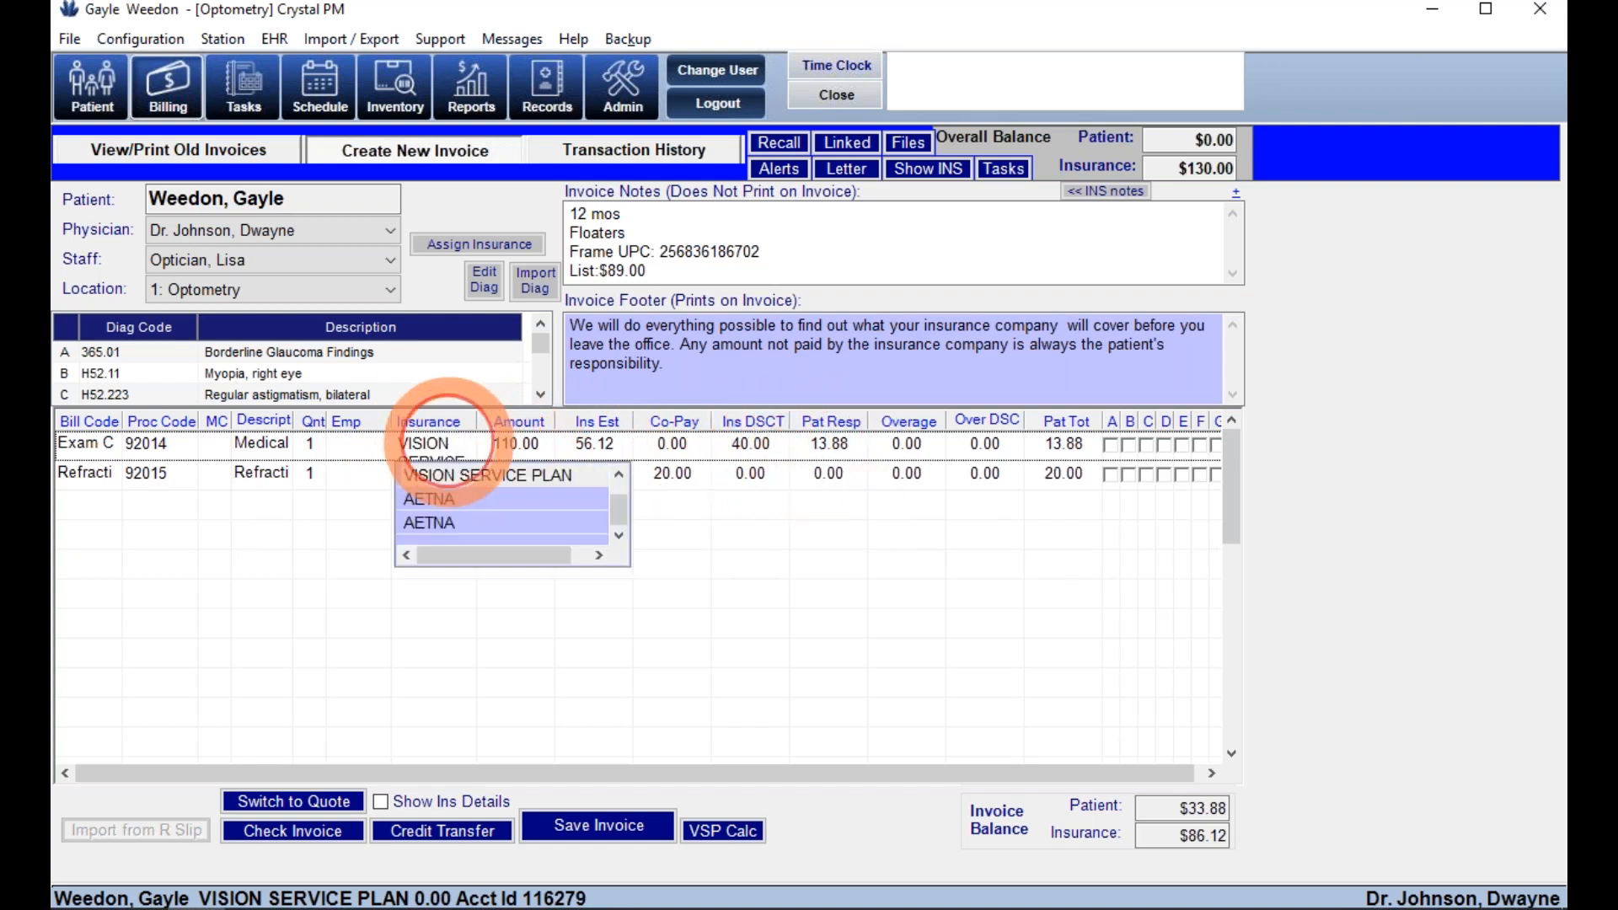
click(459, 505)
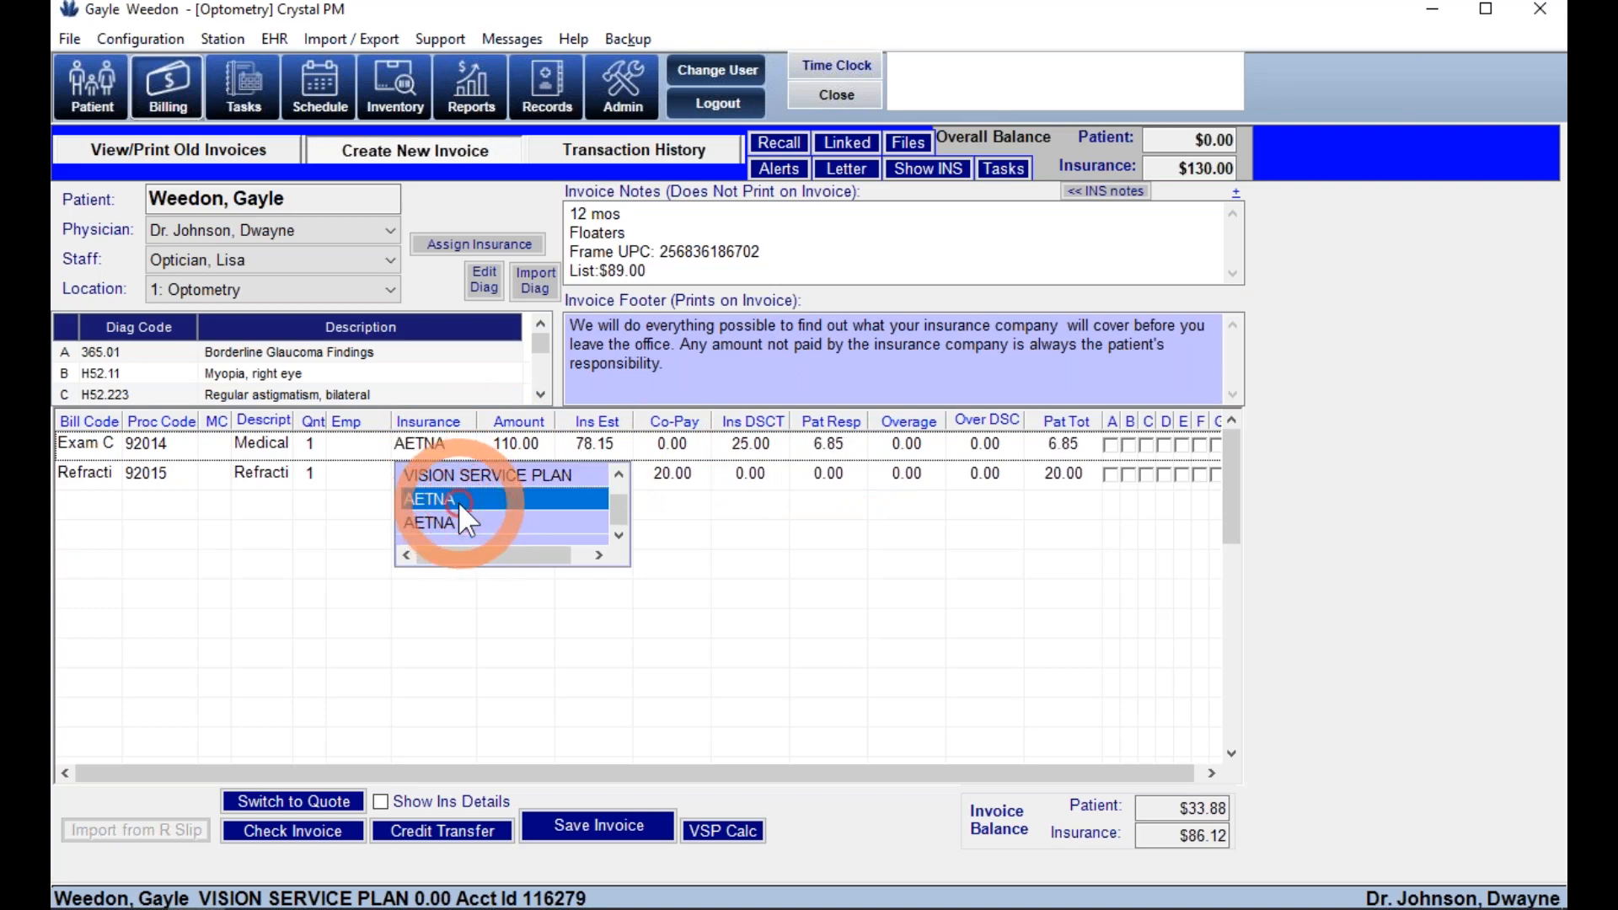
click(749, 443)
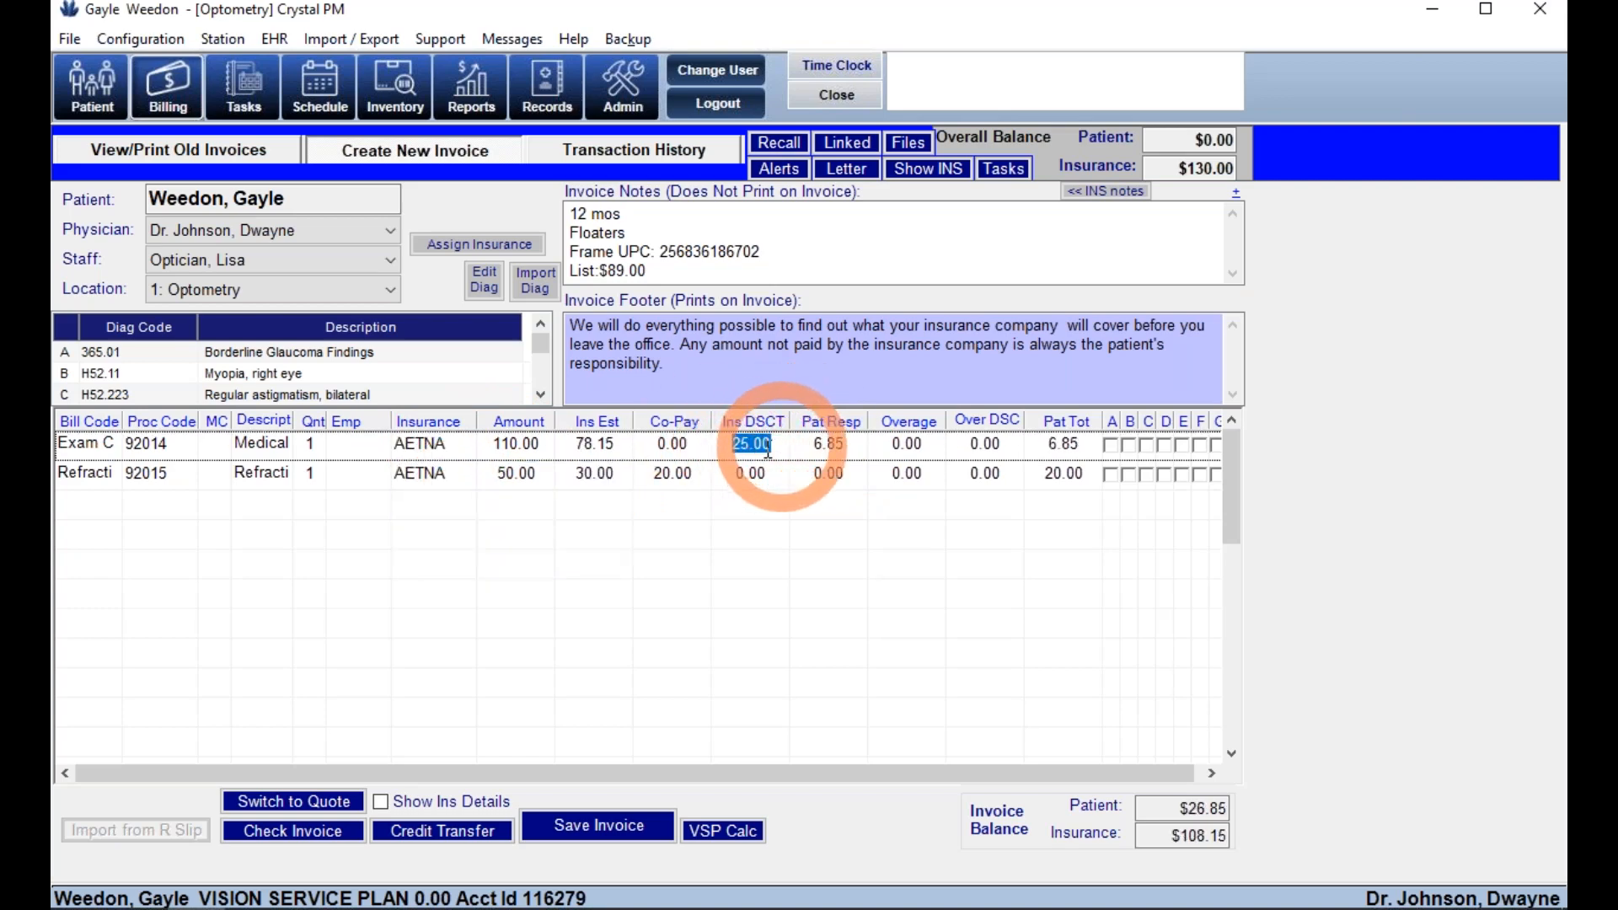
click(425, 443)
click(425, 471)
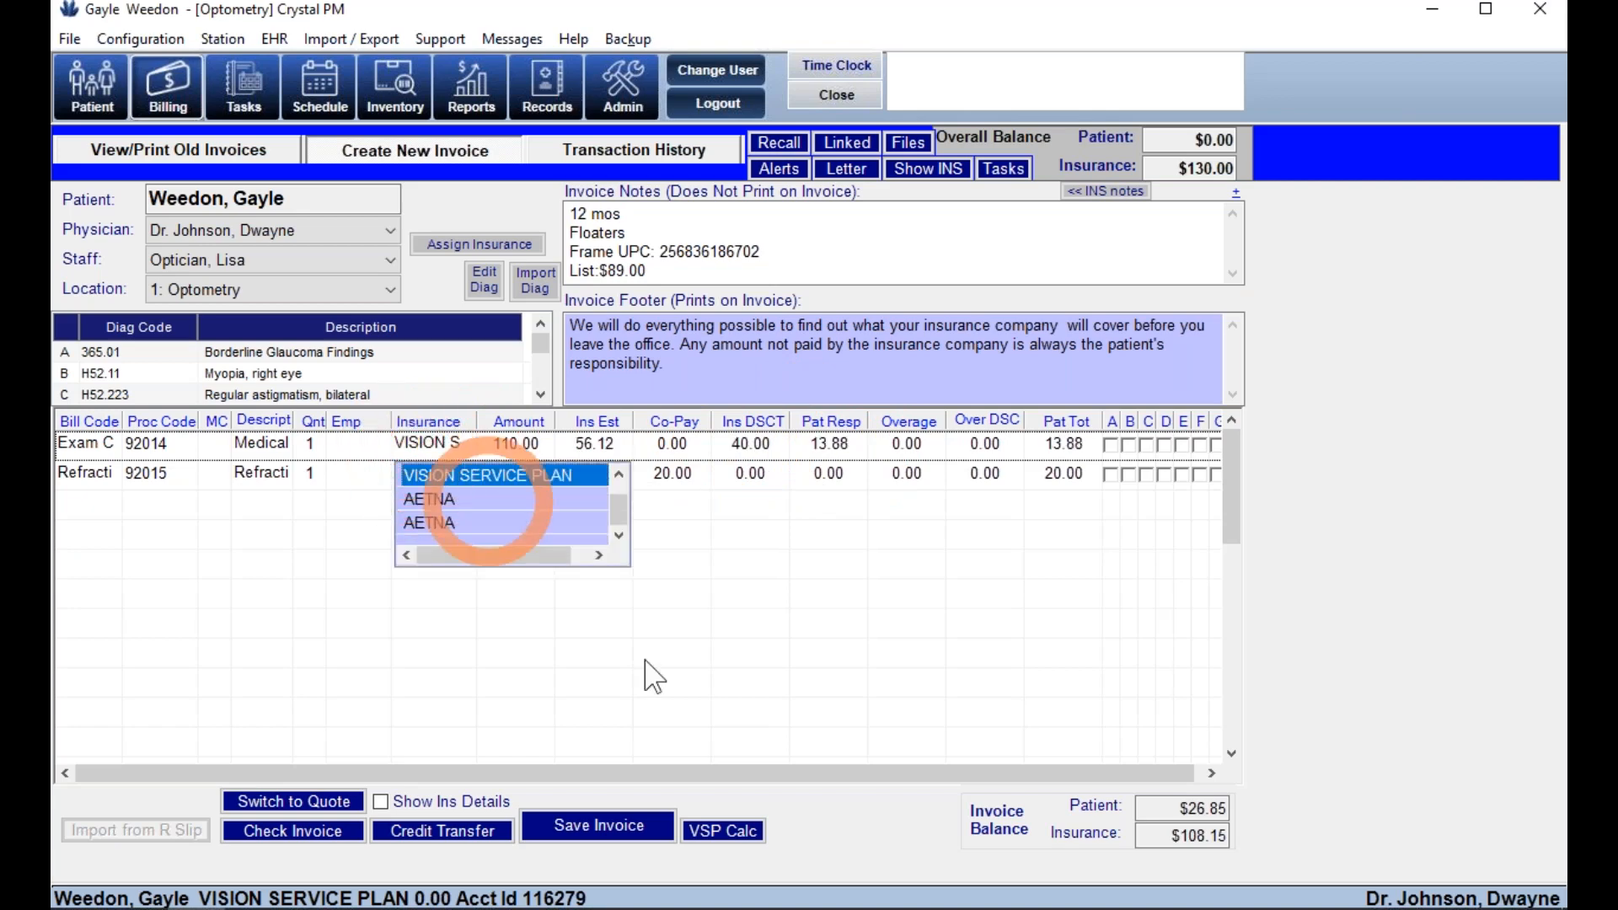
- Check the VSP Frame Payment Estimator with the Signature plan and close it
click(724, 831)
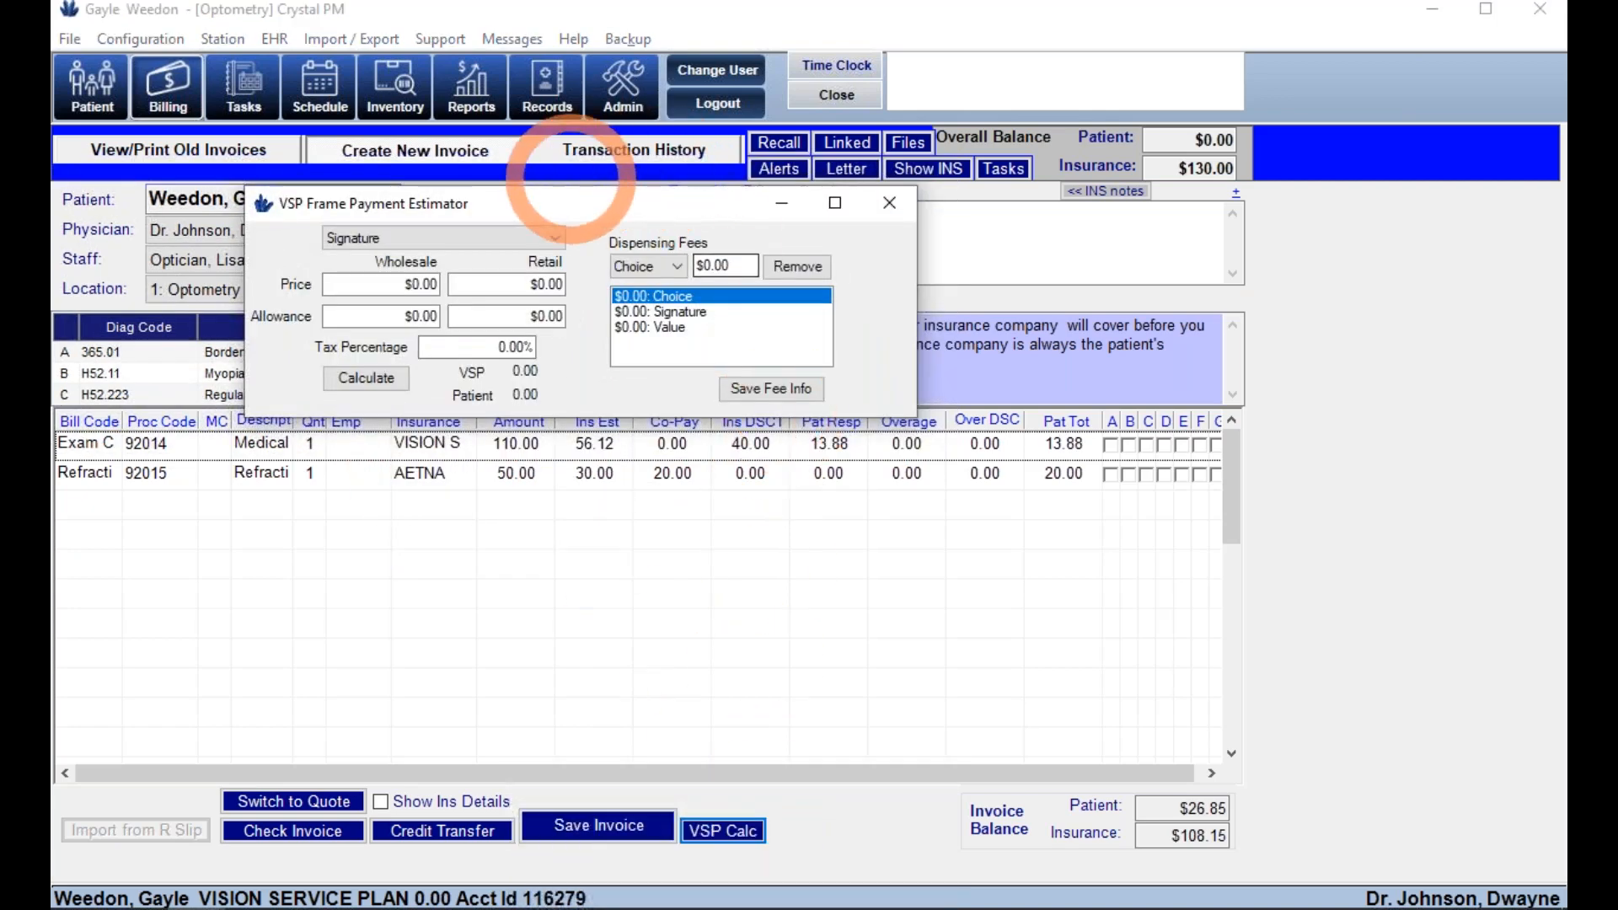
click(527, 235)
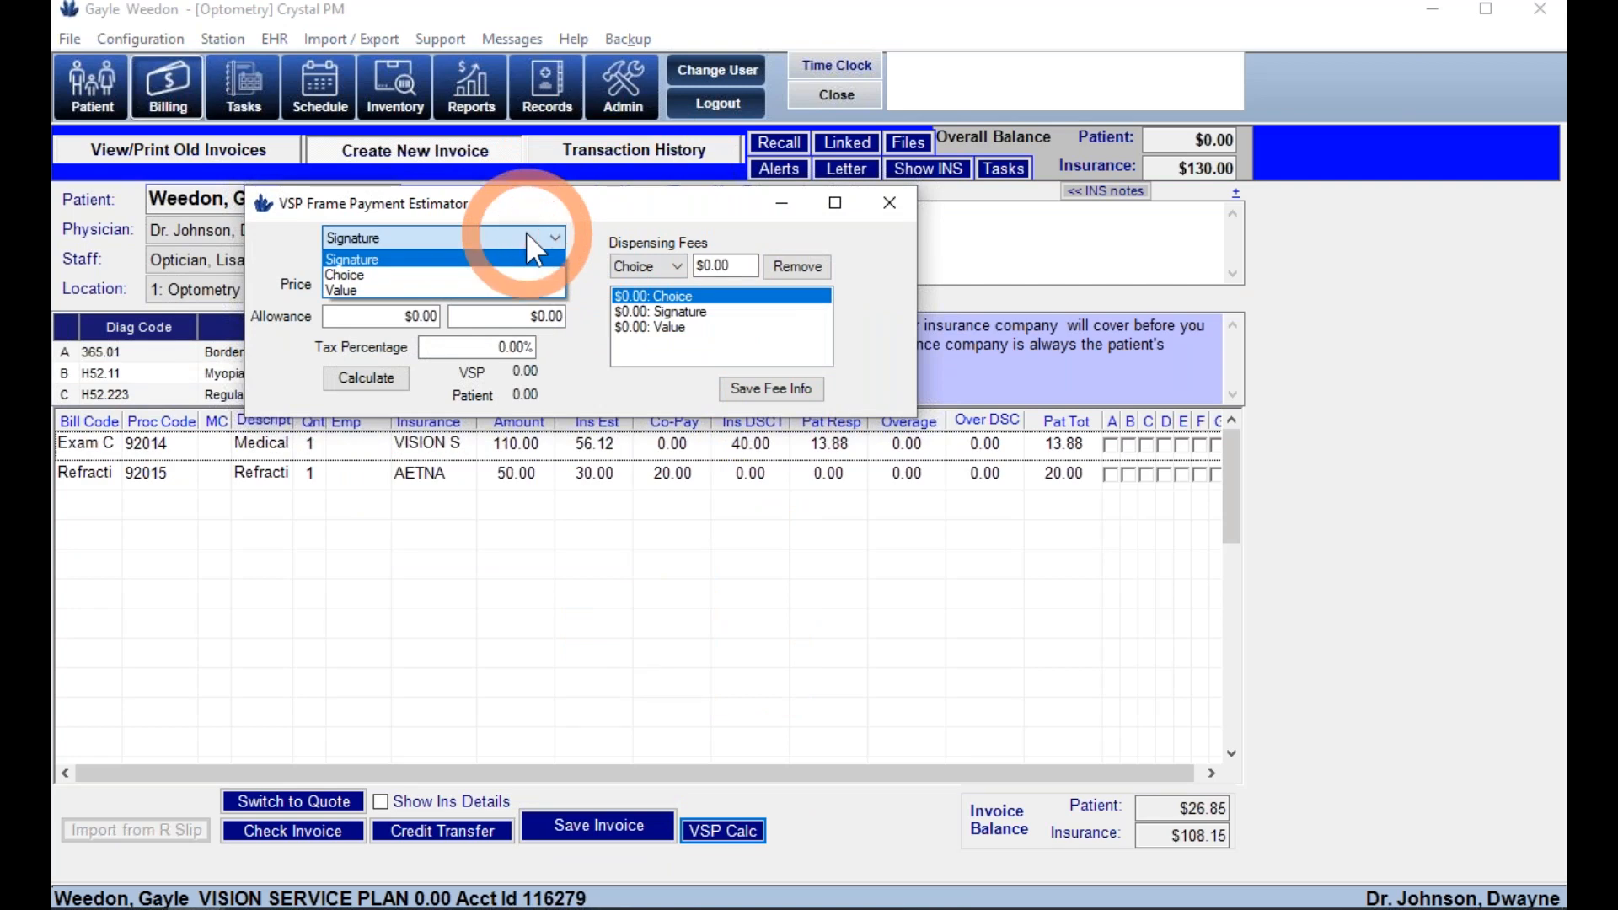
click(888, 202)
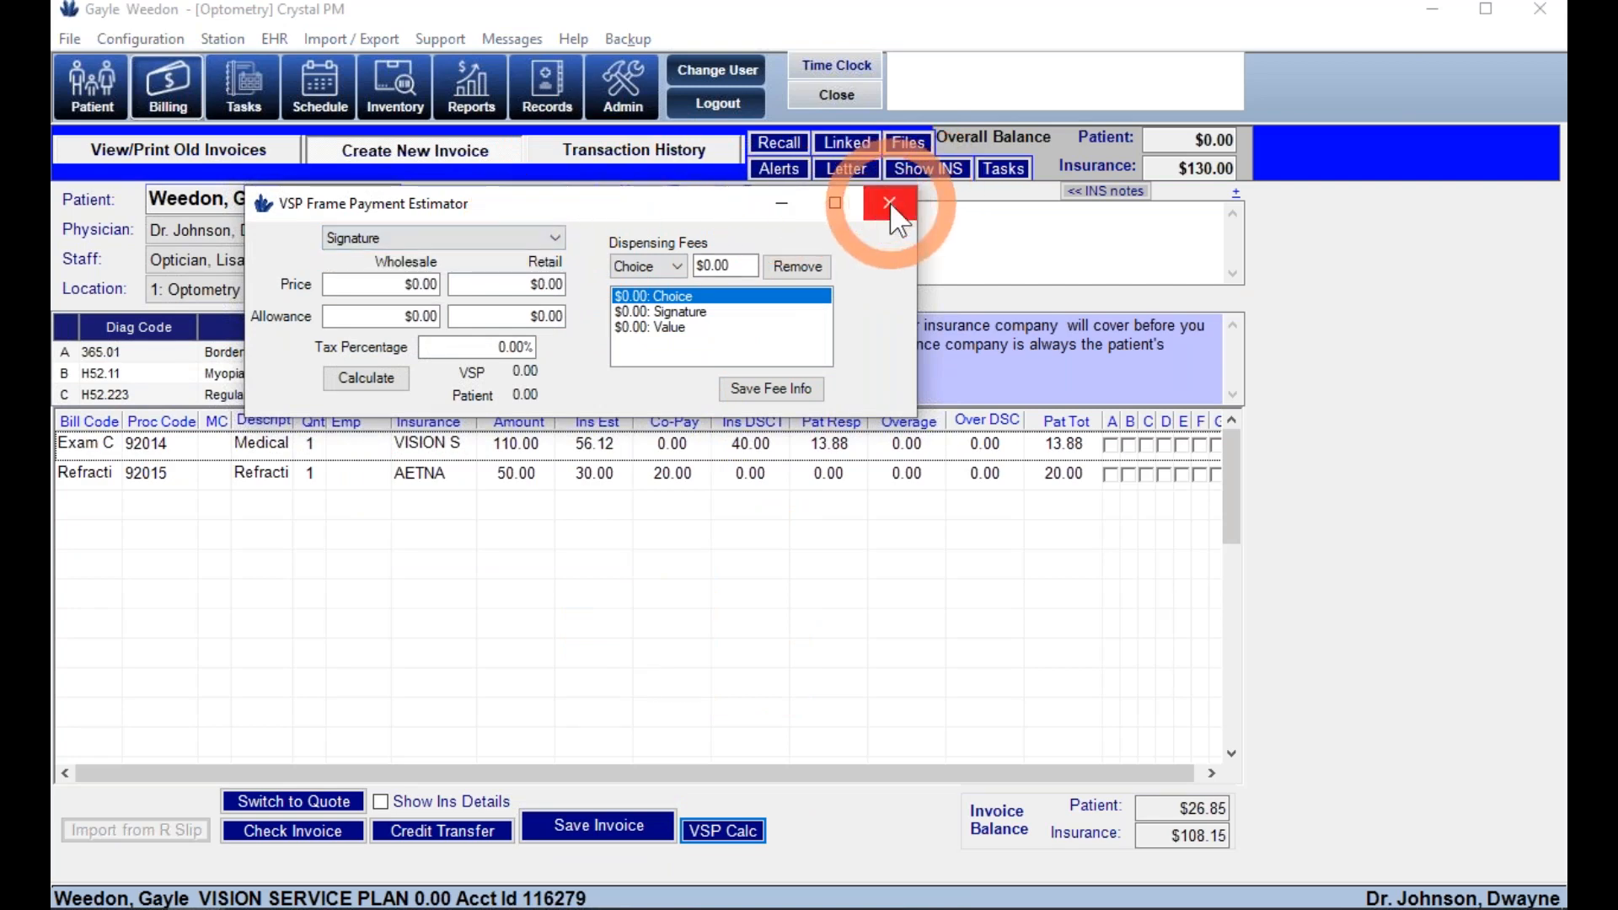
click(891, 207)
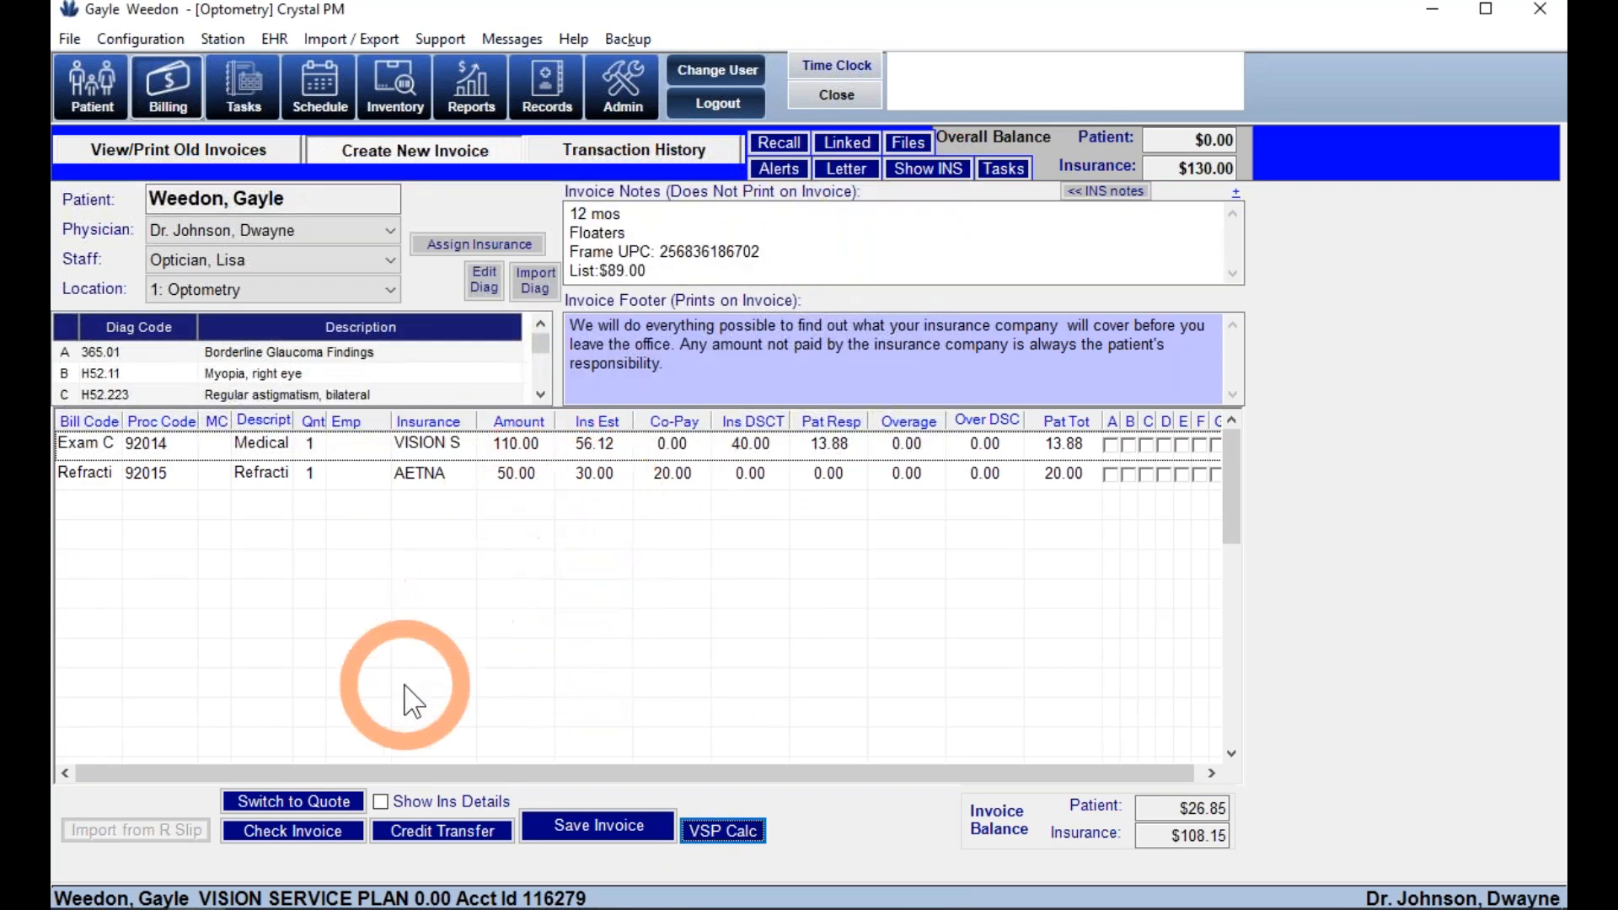
- Save the split exam invoice as #139210, acknowledging the claims-added and recall-date messages
click(623, 826)
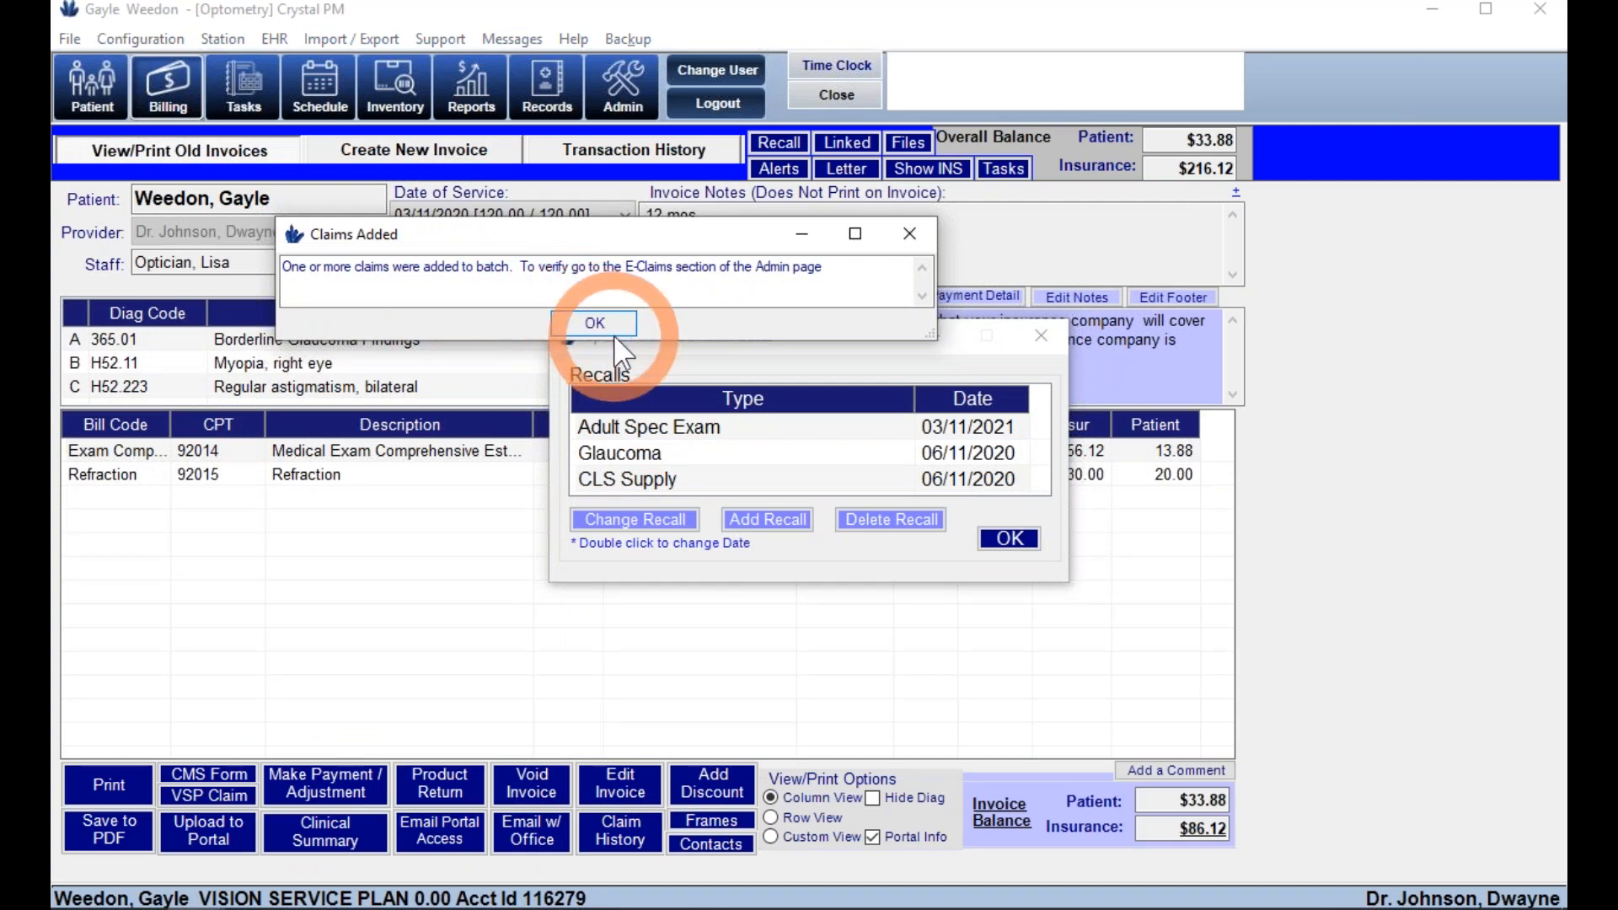
click(594, 324)
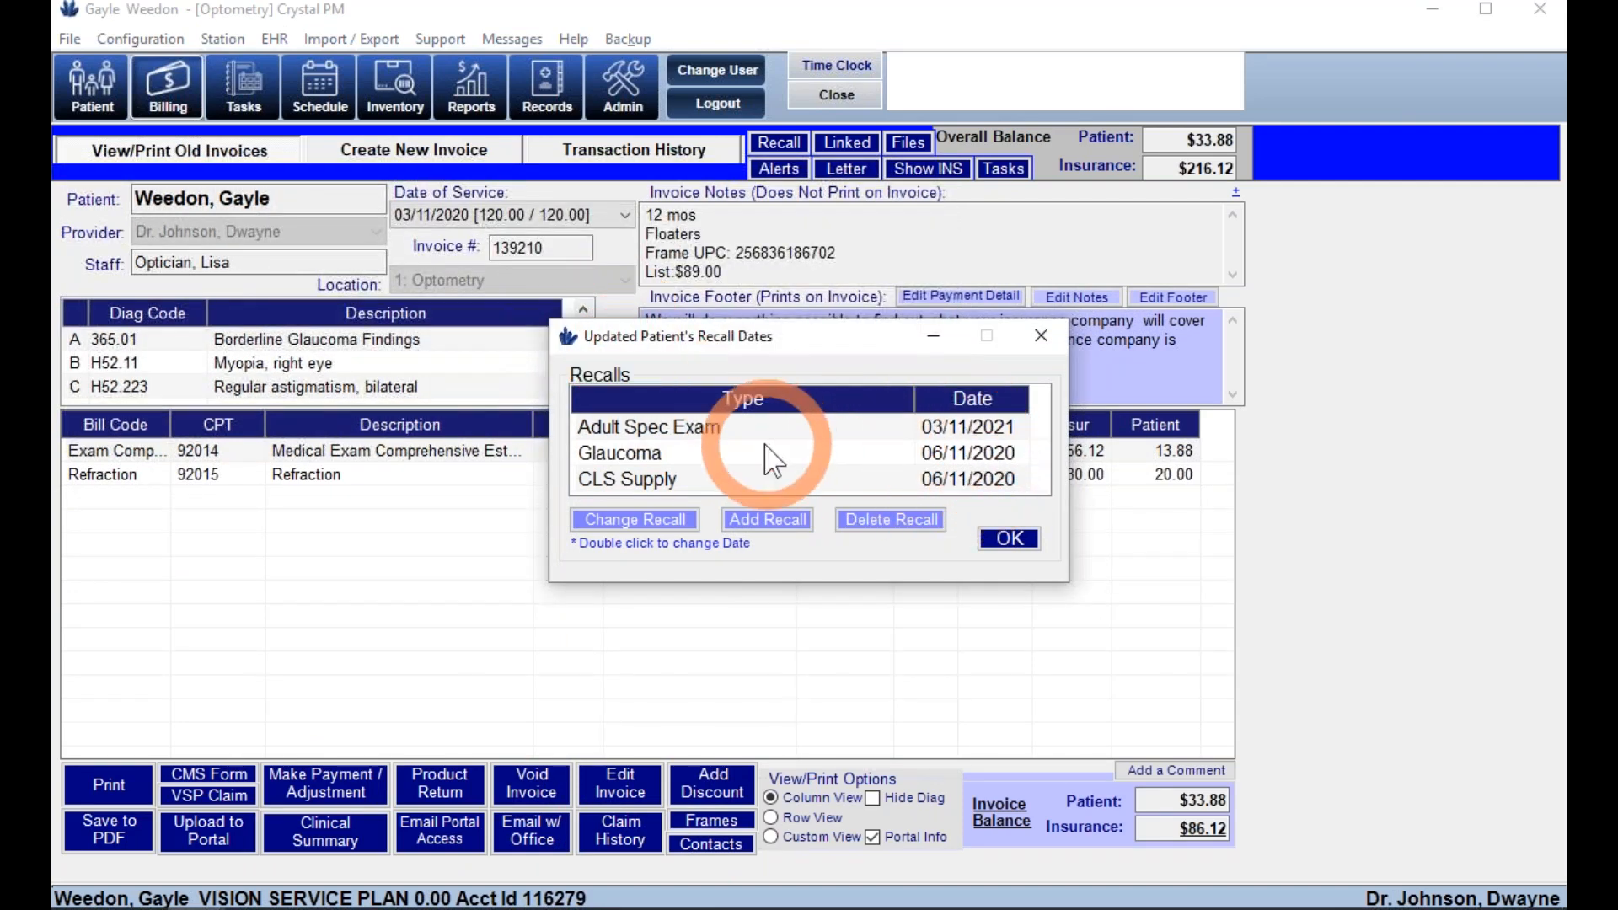
click(1021, 542)
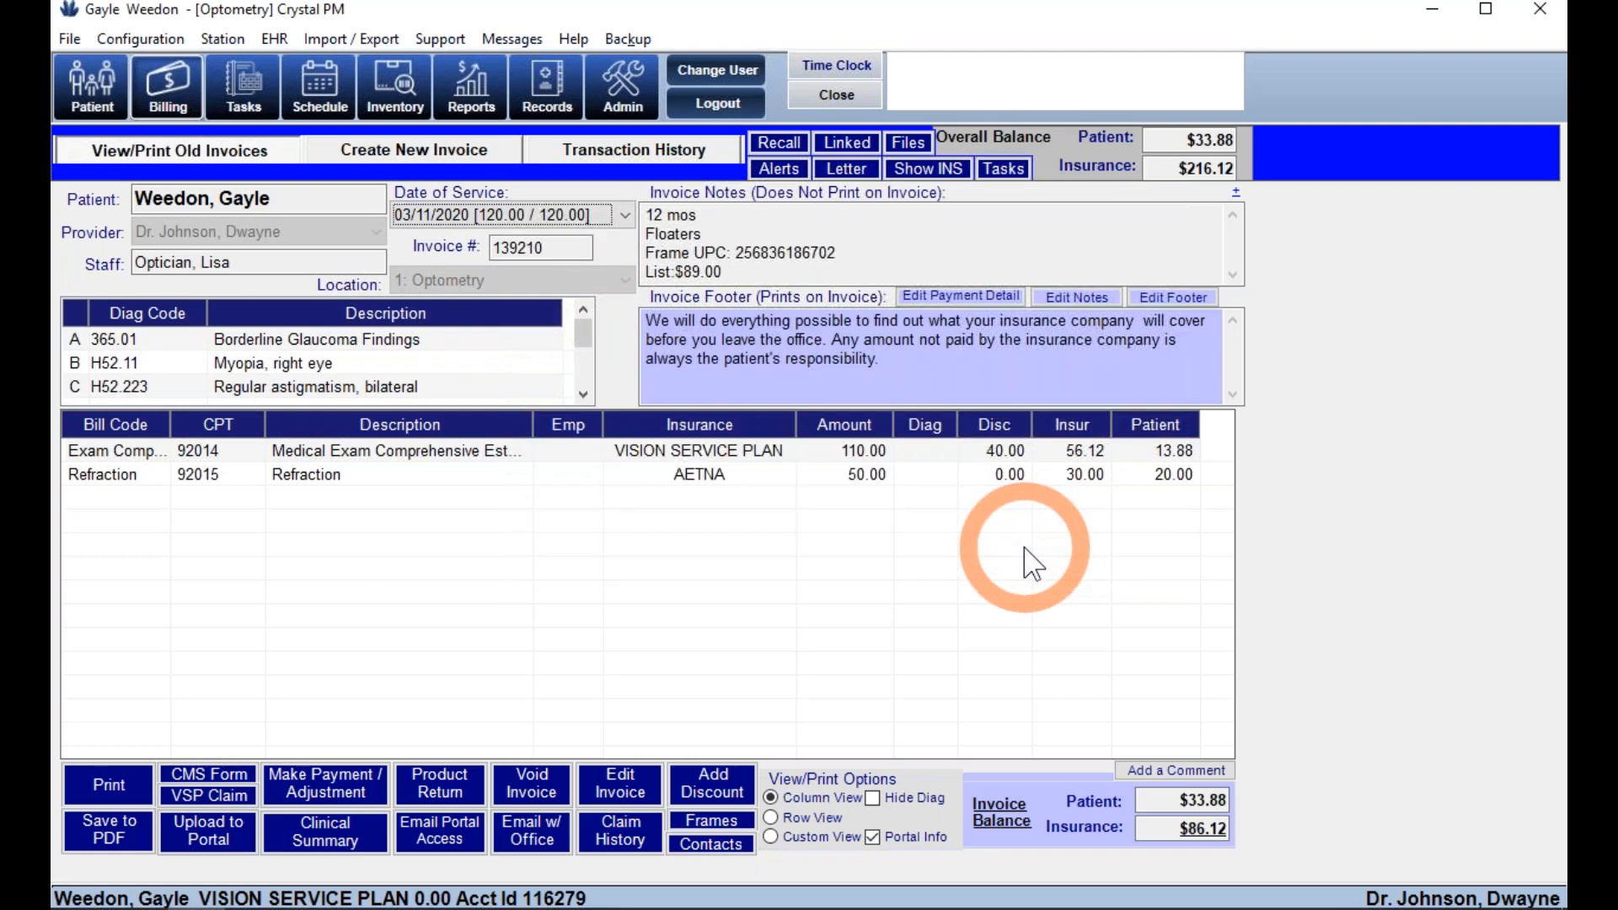
click(179, 775)
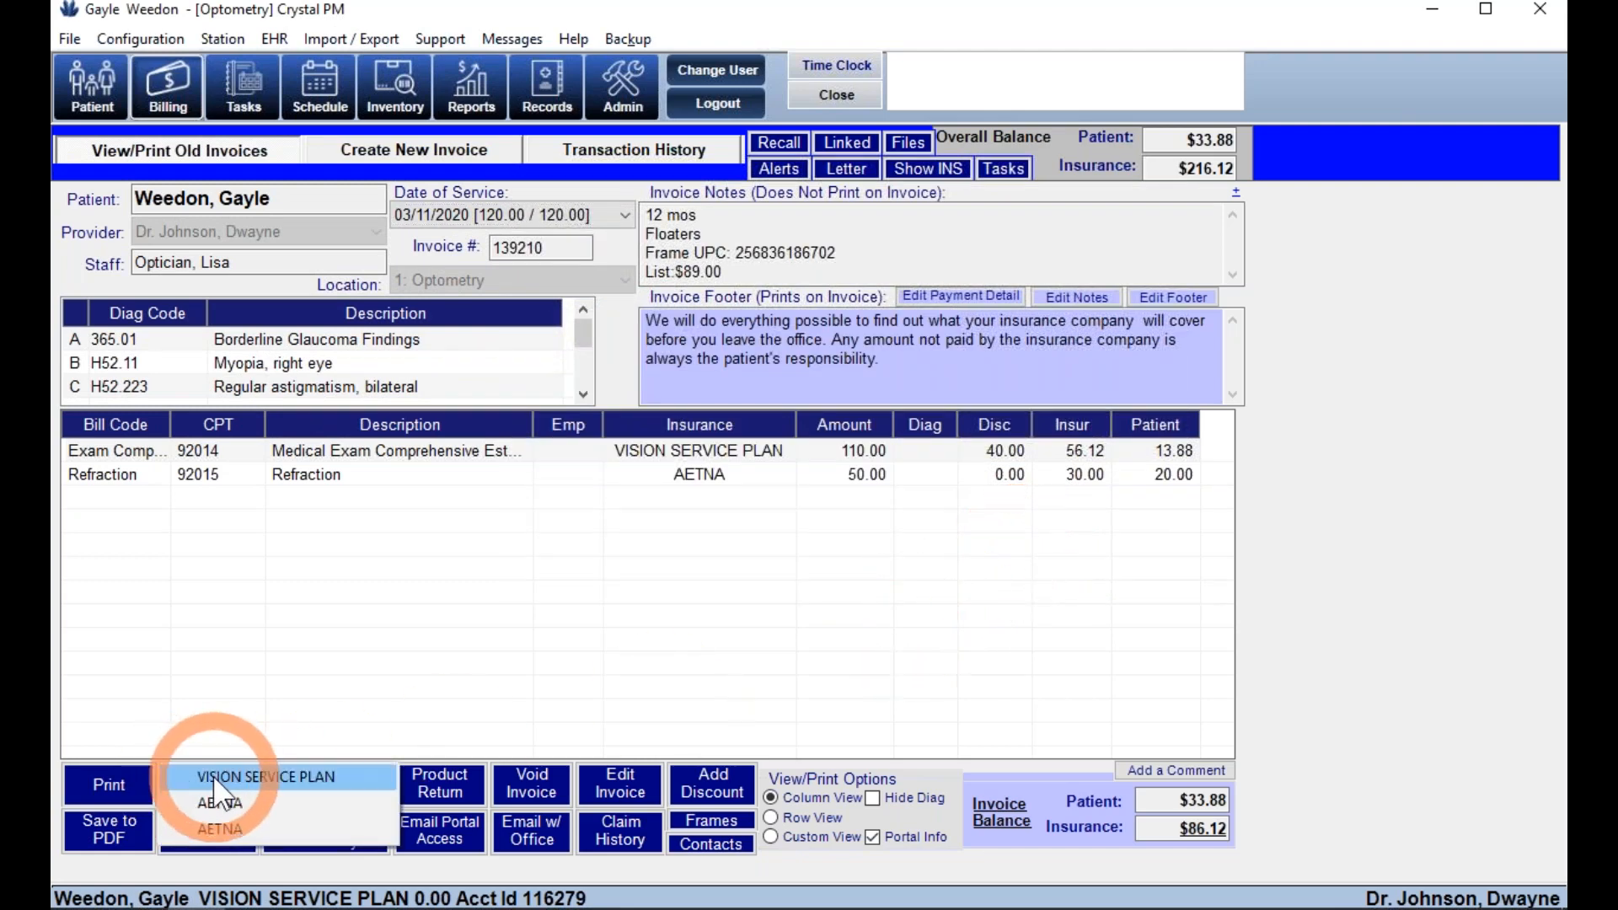
- Open the AETNA claim for the $50.00 92015 refraction and toggle its batch status
click(213, 798)
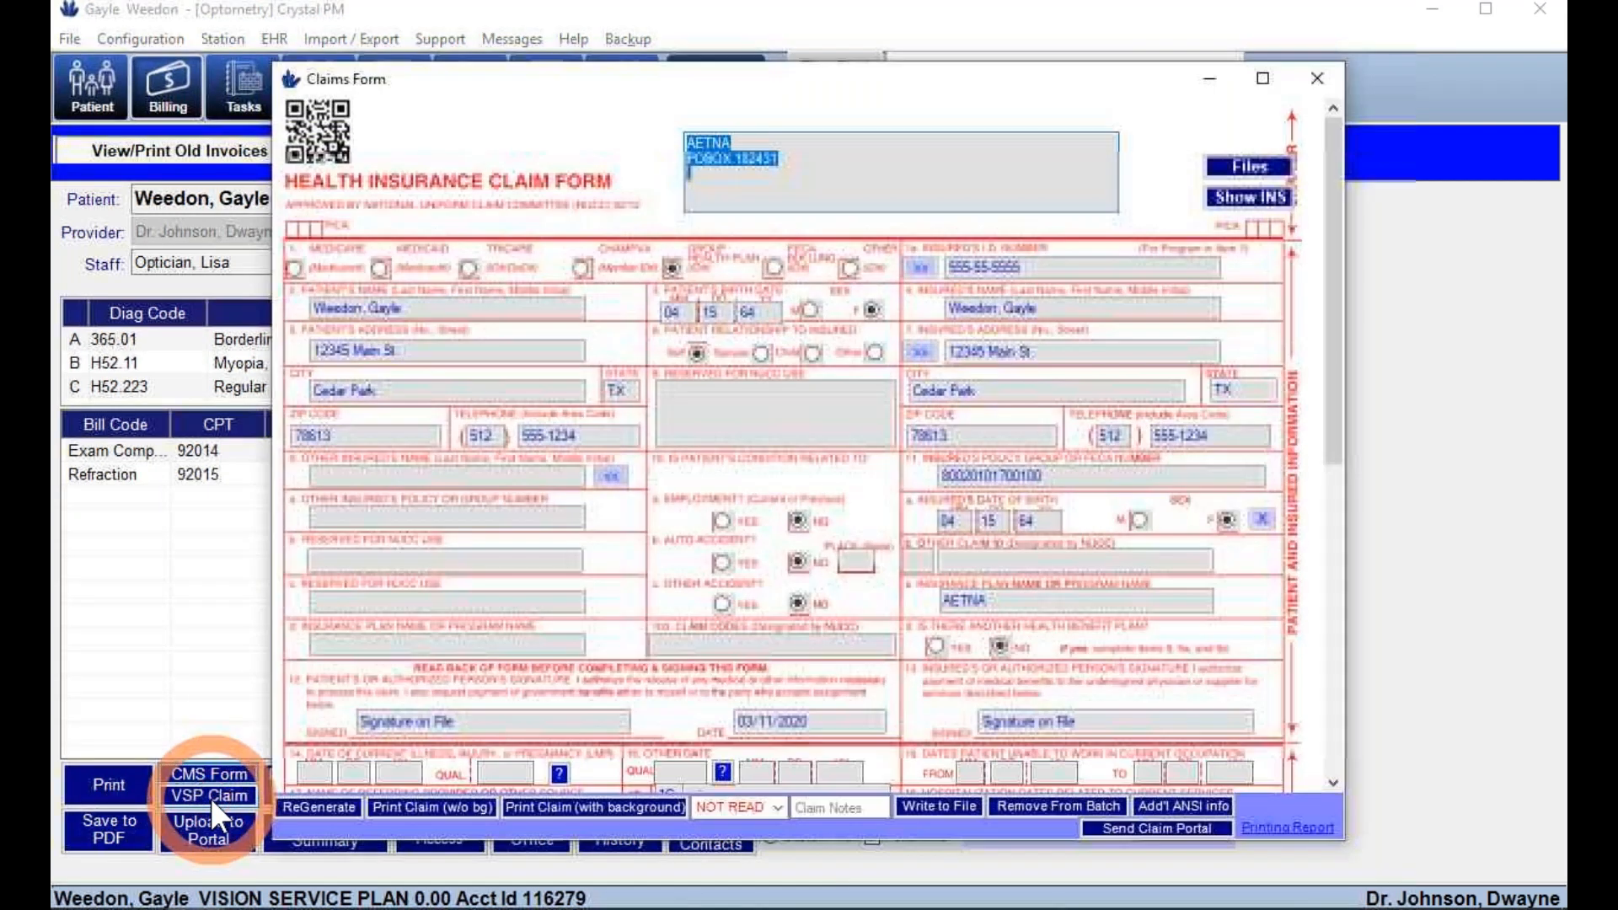
scroll(759, 657, down, 10)
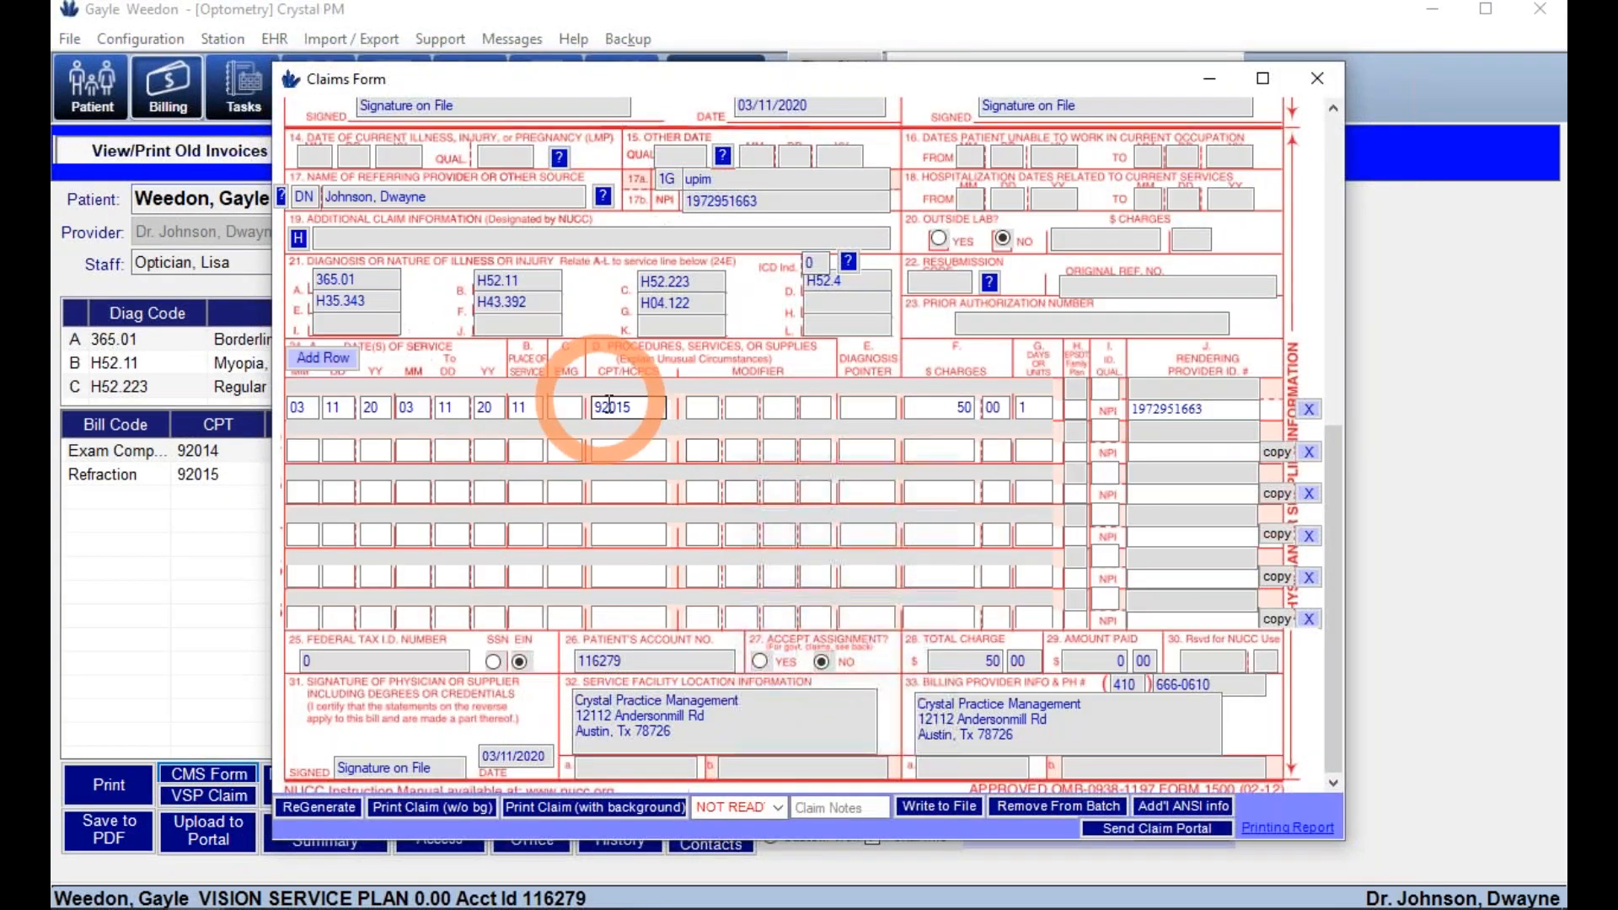
click(882, 452)
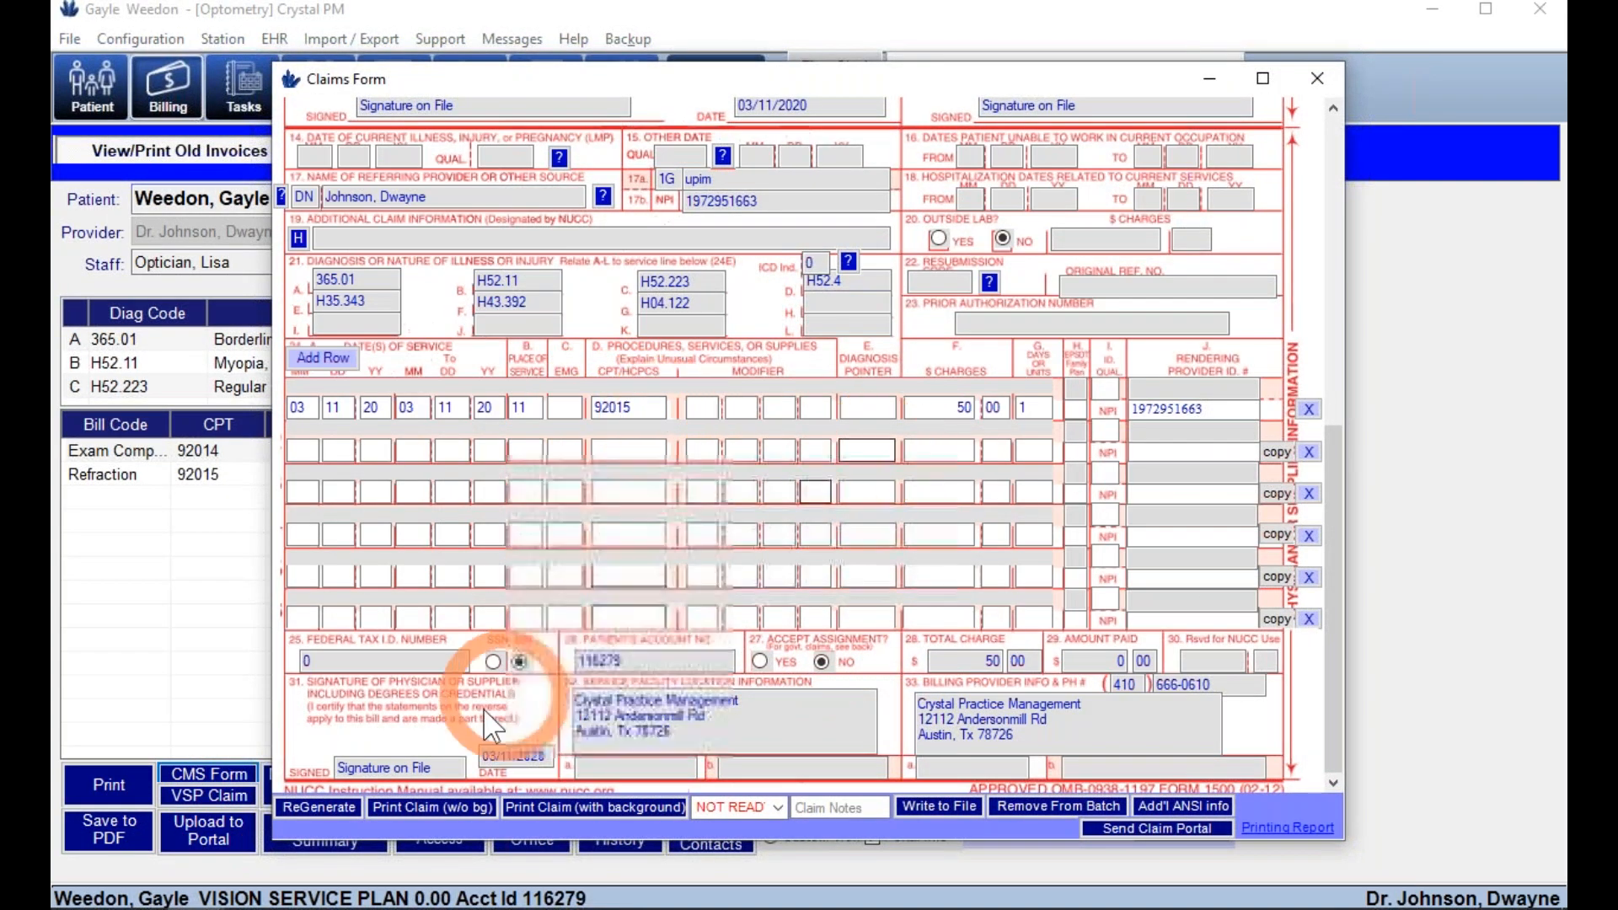
click(1034, 802)
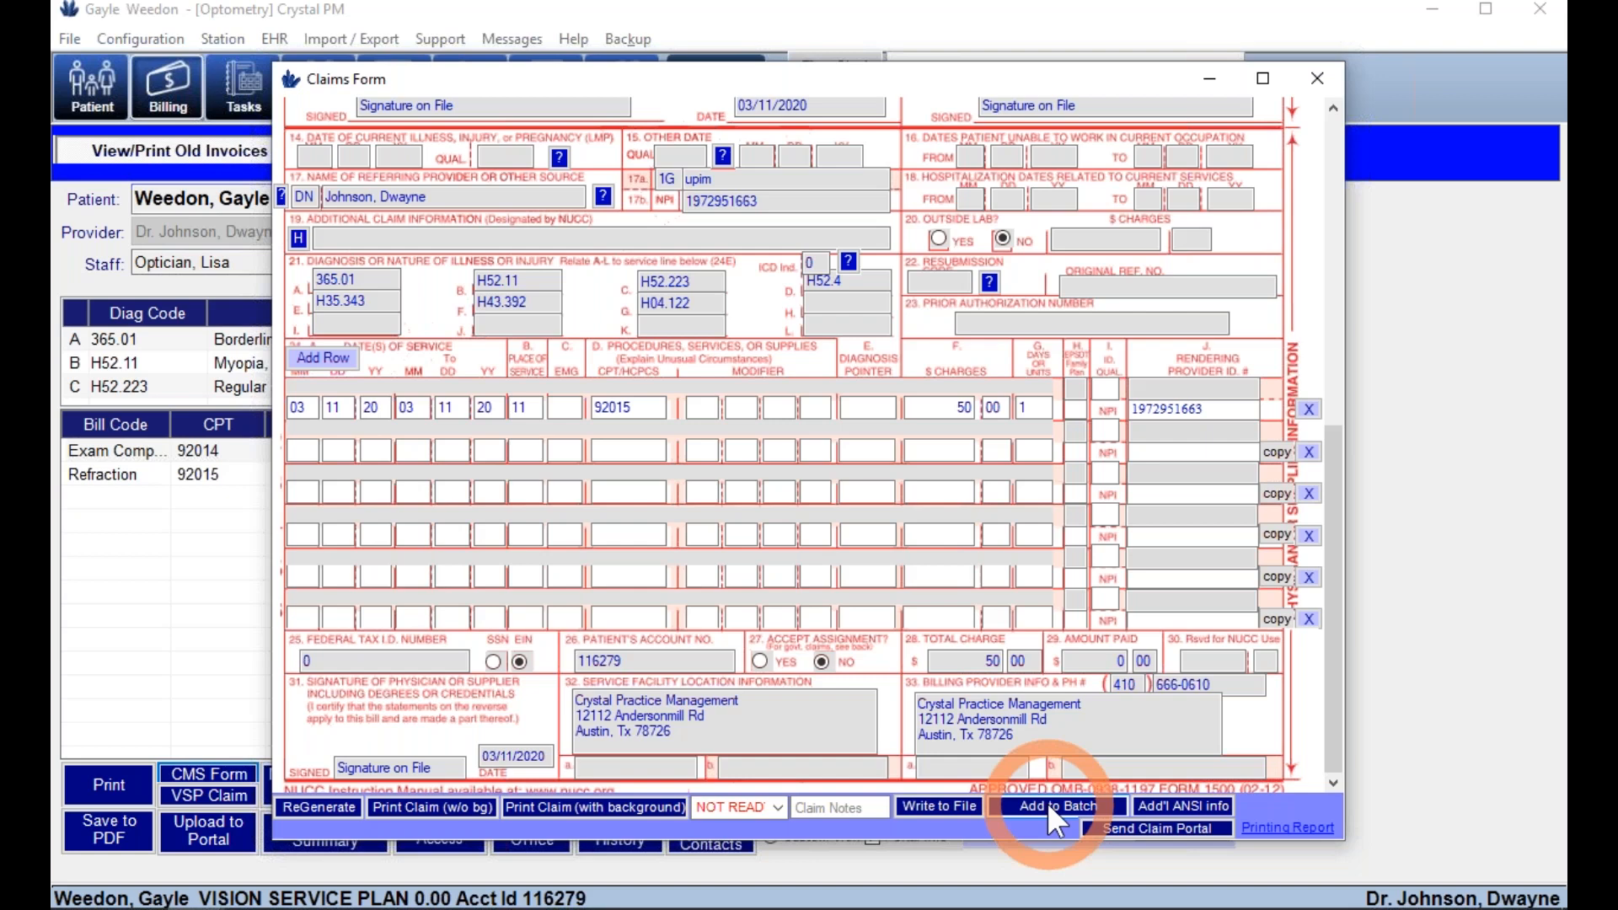
click(1052, 808)
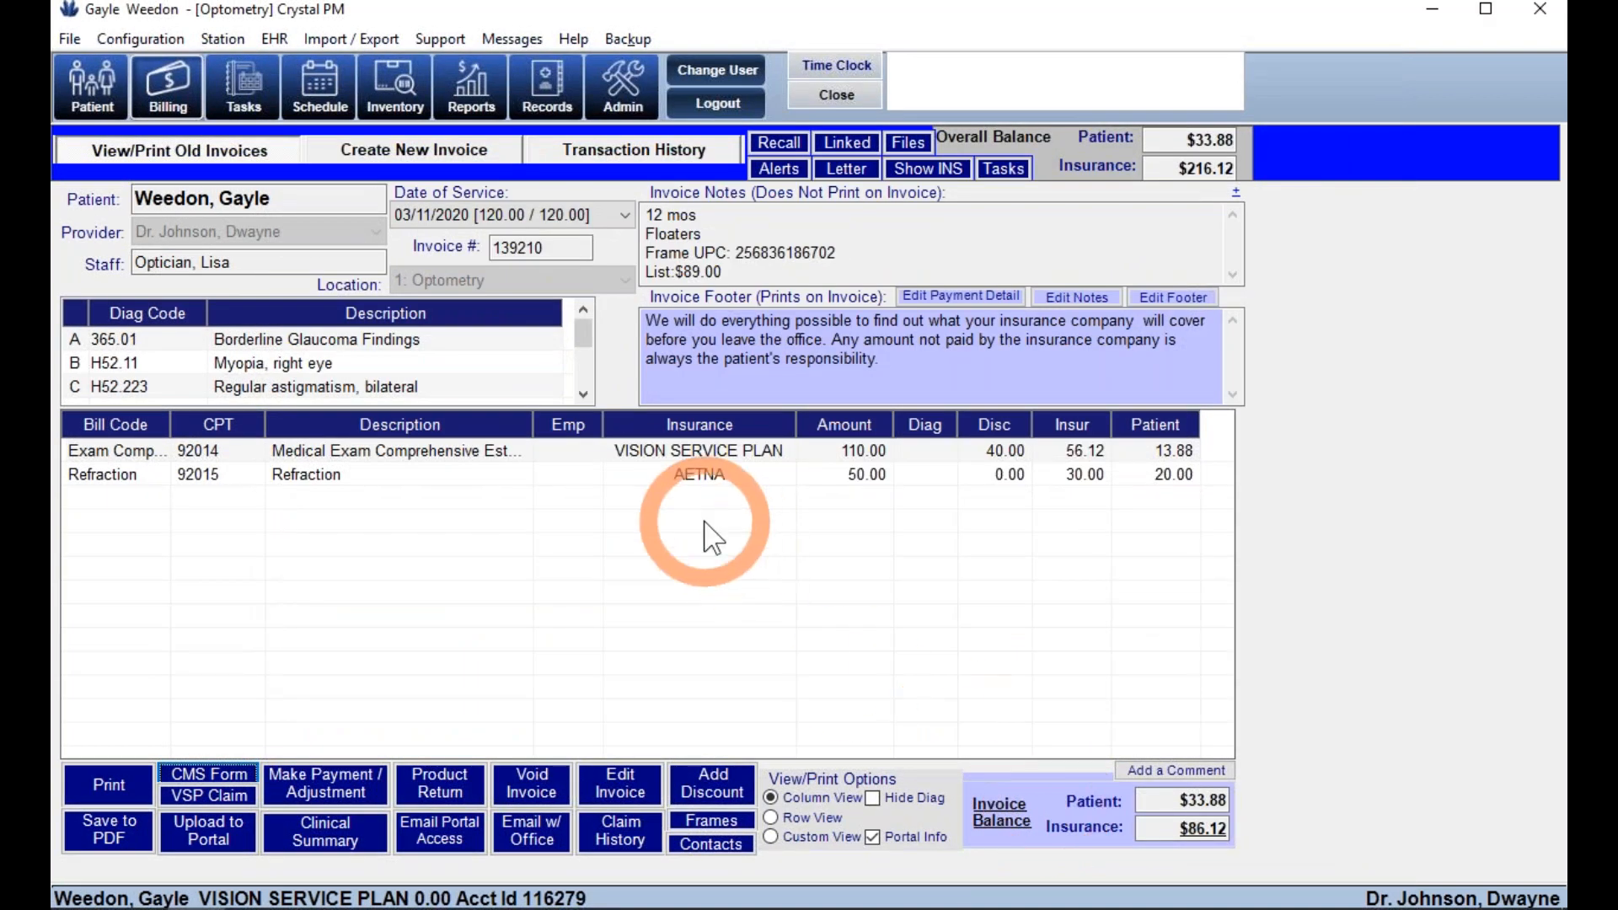
- Pay the patient's $33.88 invoice balance with a Mastercard credit card
click(341, 786)
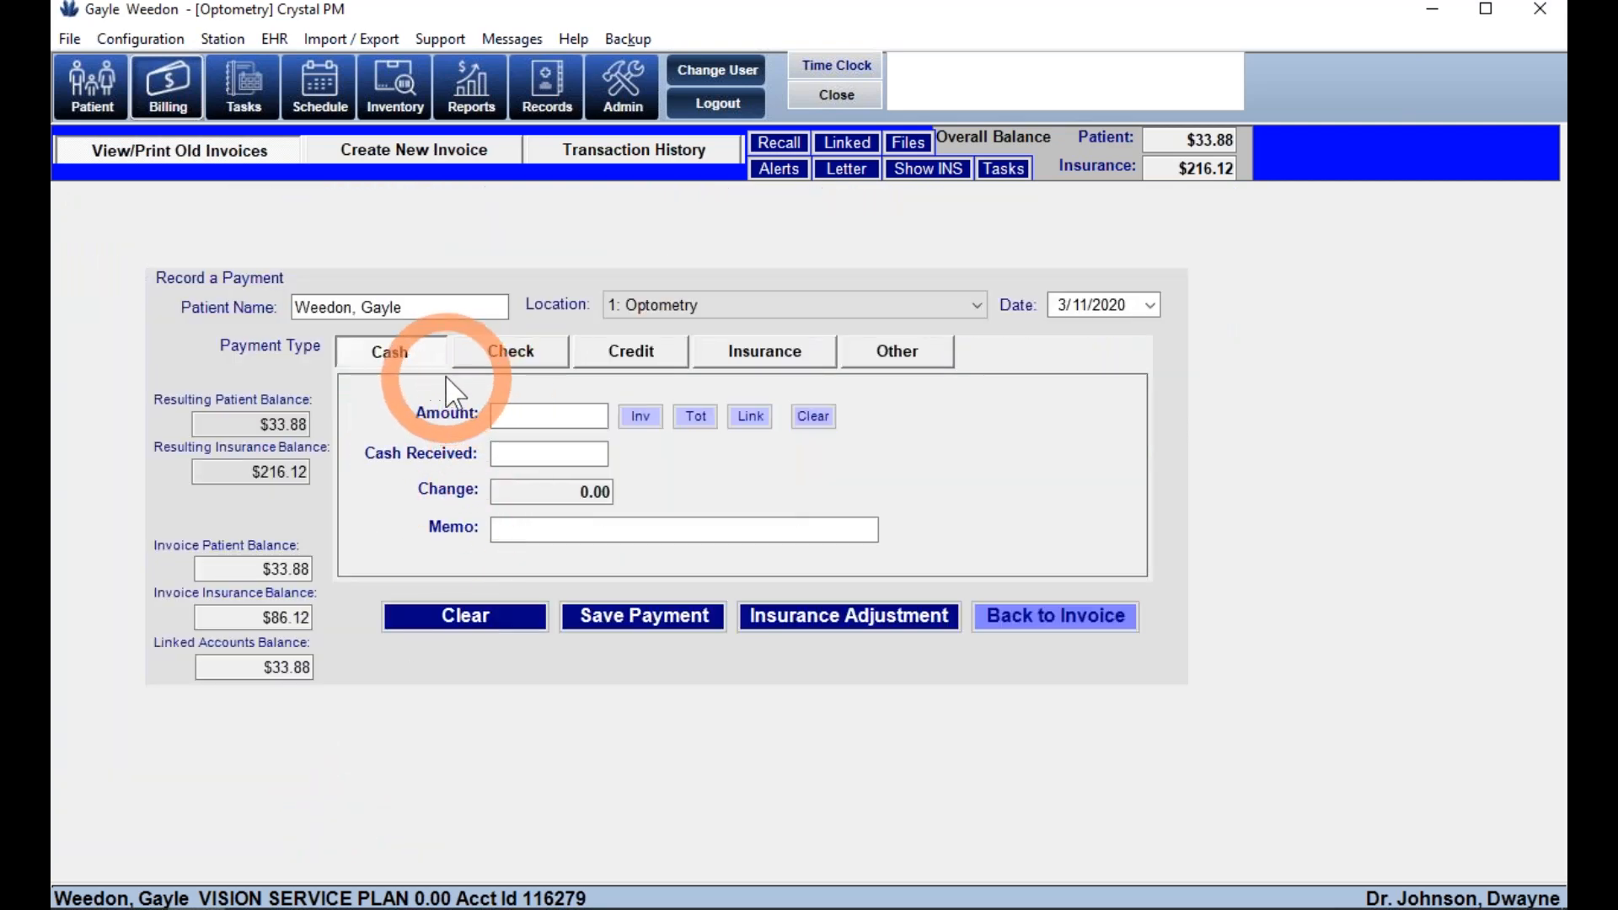
click(639, 354)
click(659, 415)
click(820, 455)
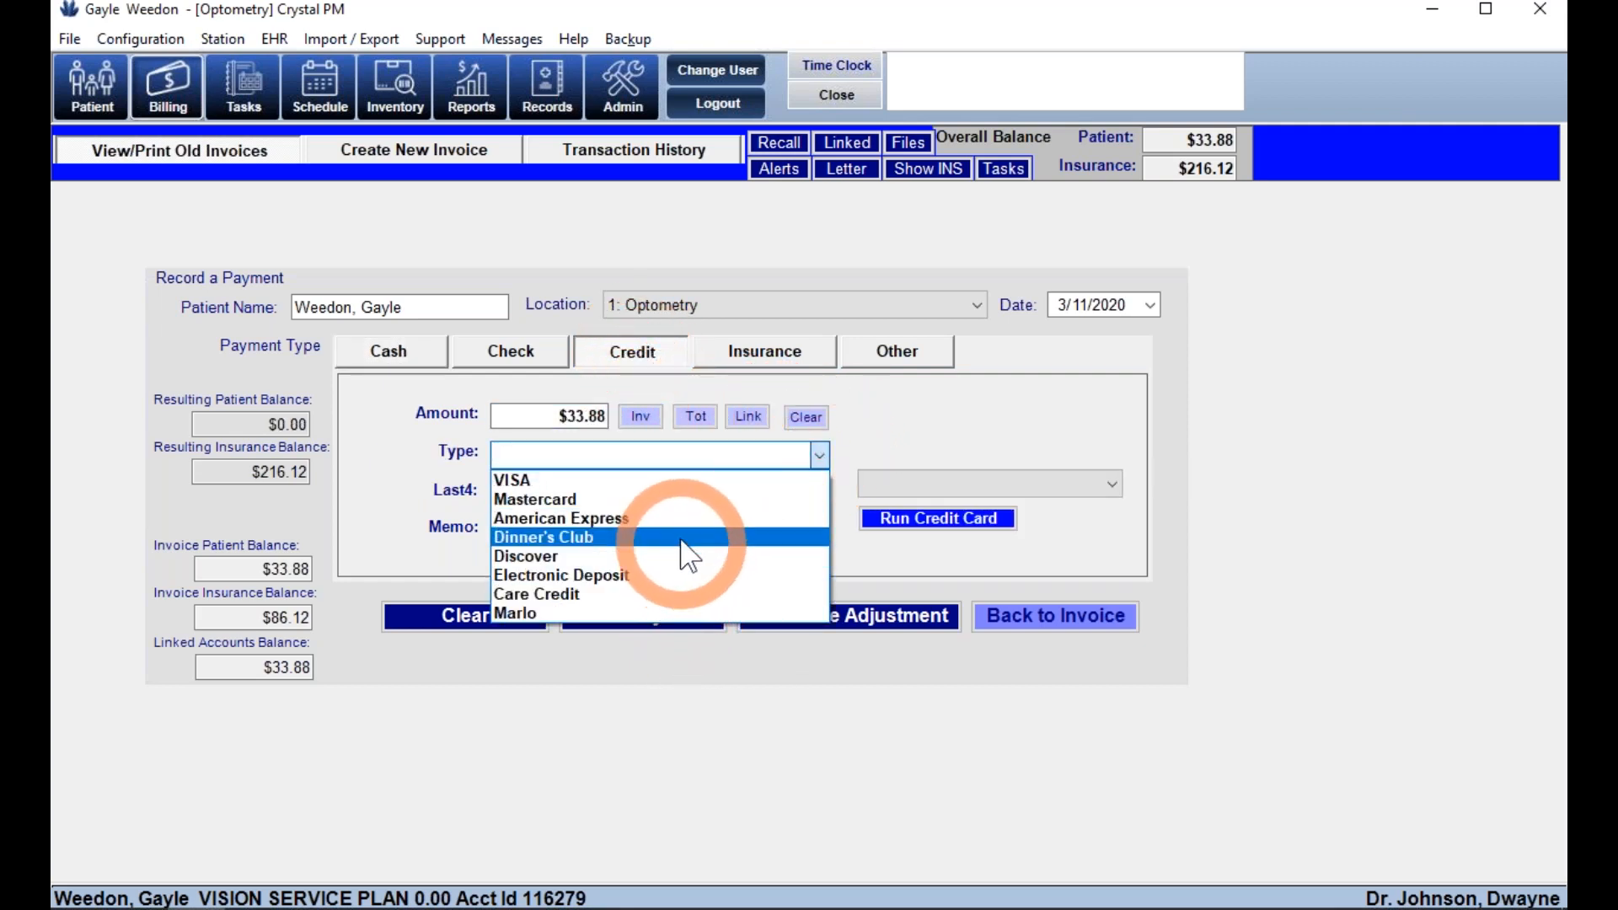
click(671, 499)
click(636, 615)
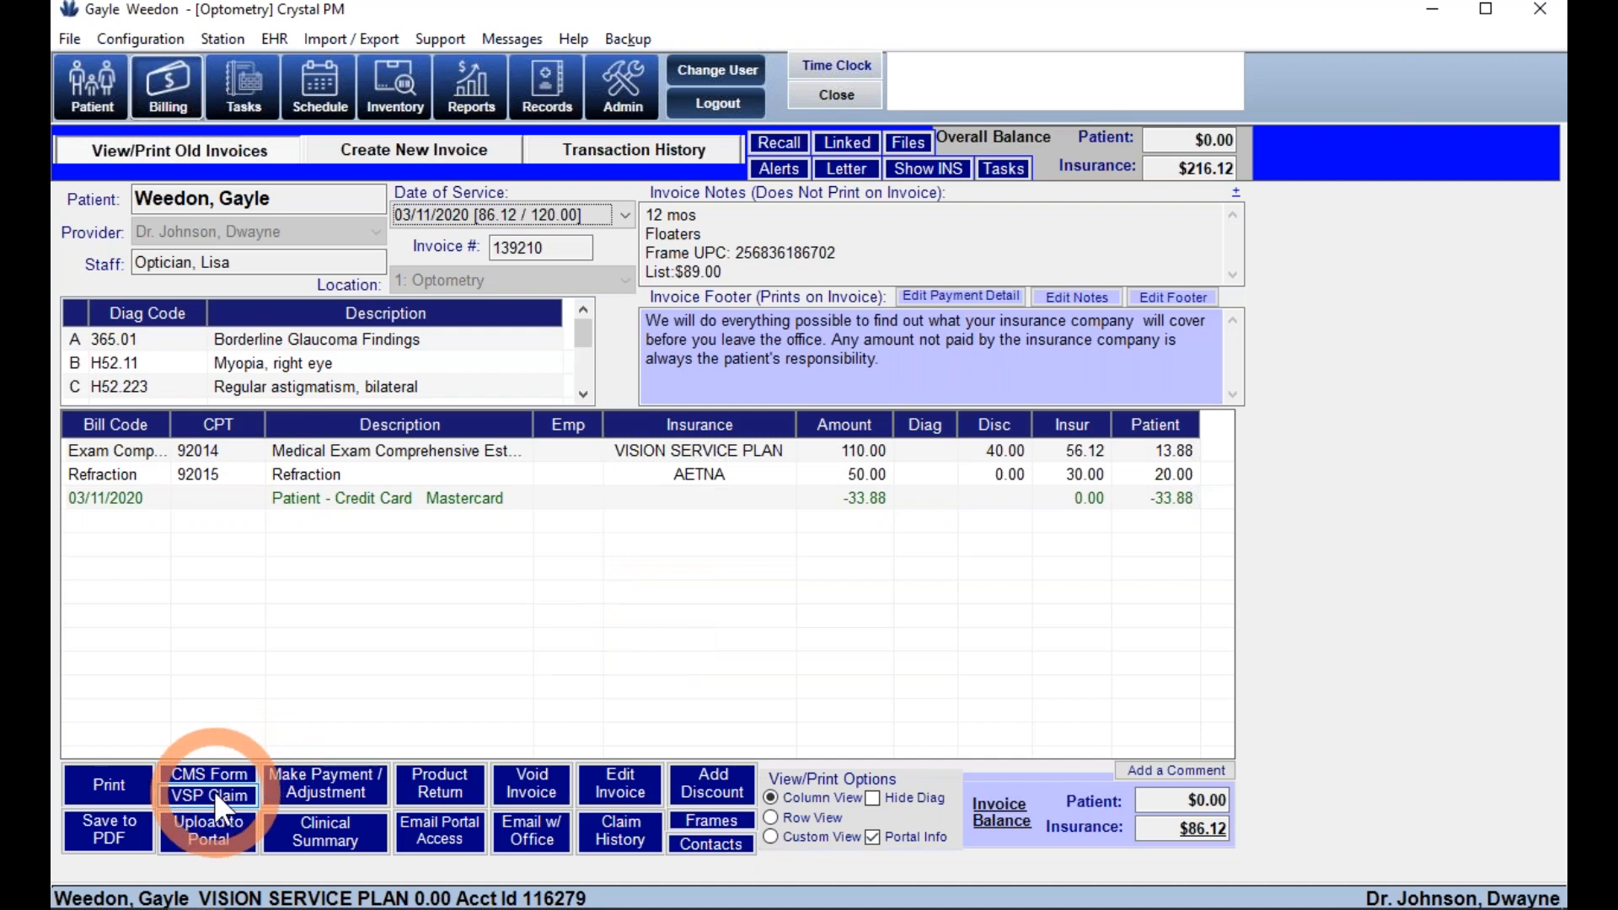
- Print invoice 139210 to the HP Color LaserJet, previewing at 150% before closing
click(118, 790)
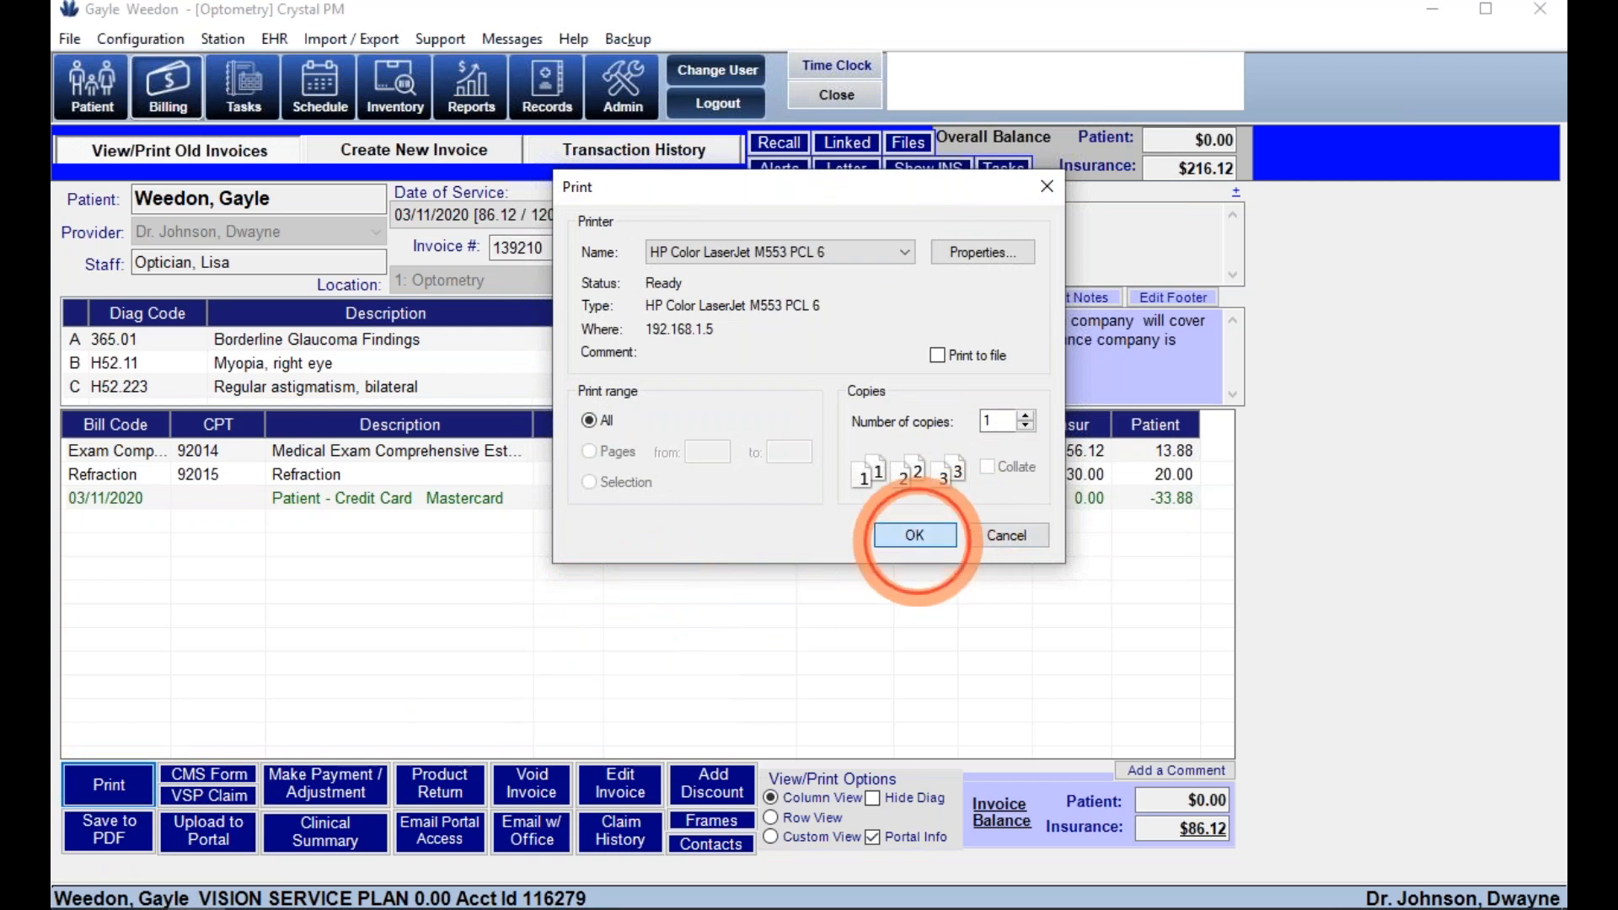
click(915, 535)
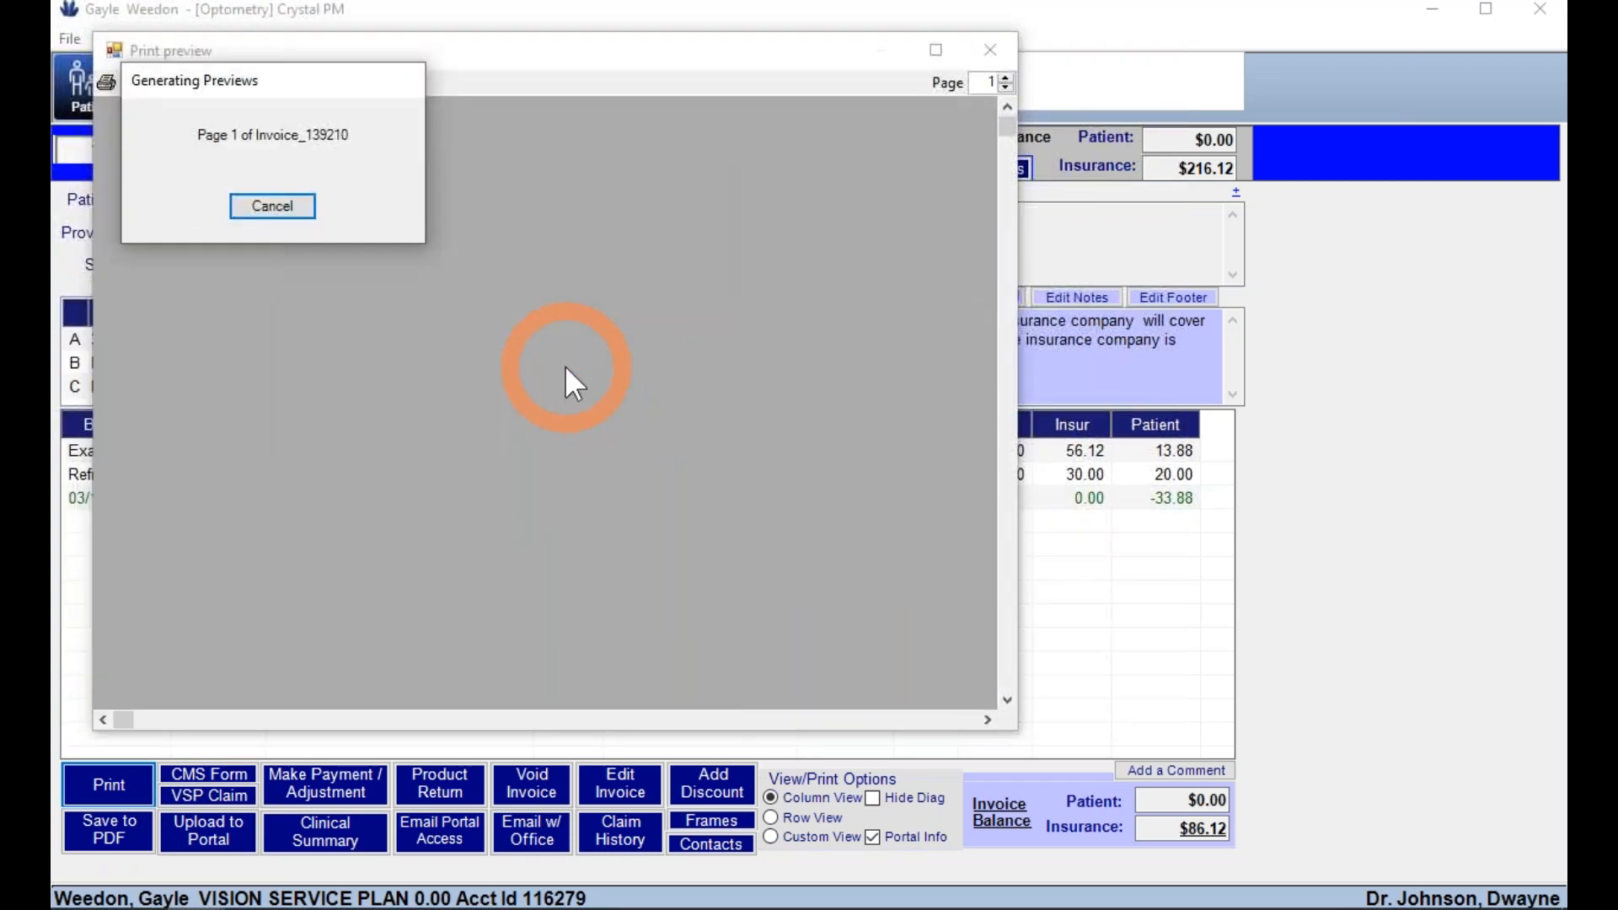
click(972, 538)
click(140, 87)
click(177, 187)
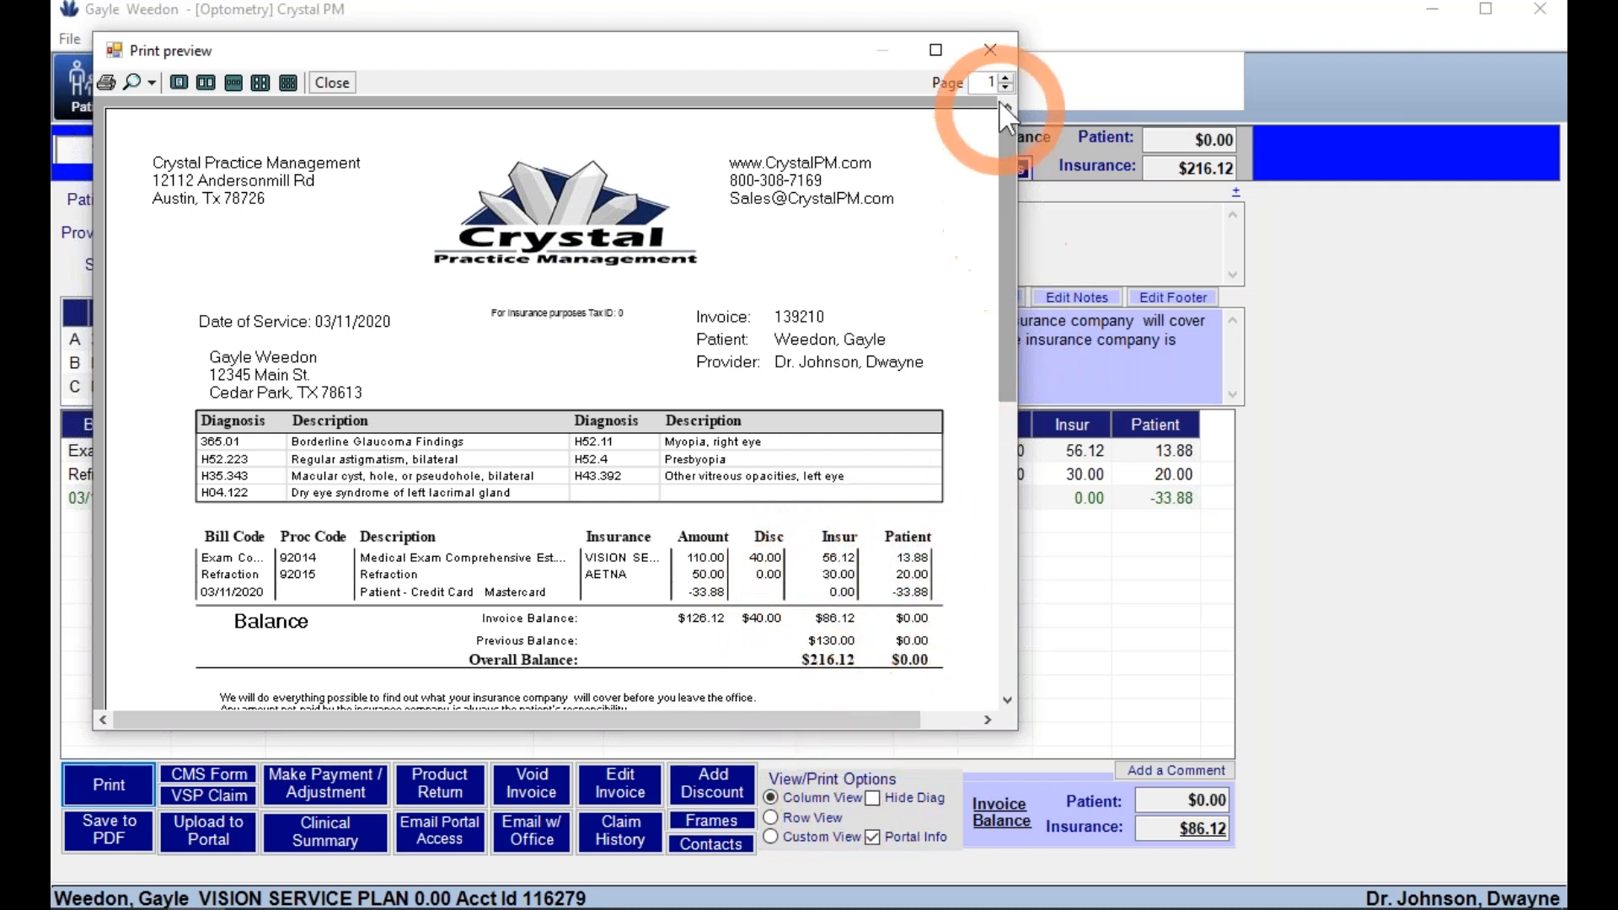
click(998, 53)
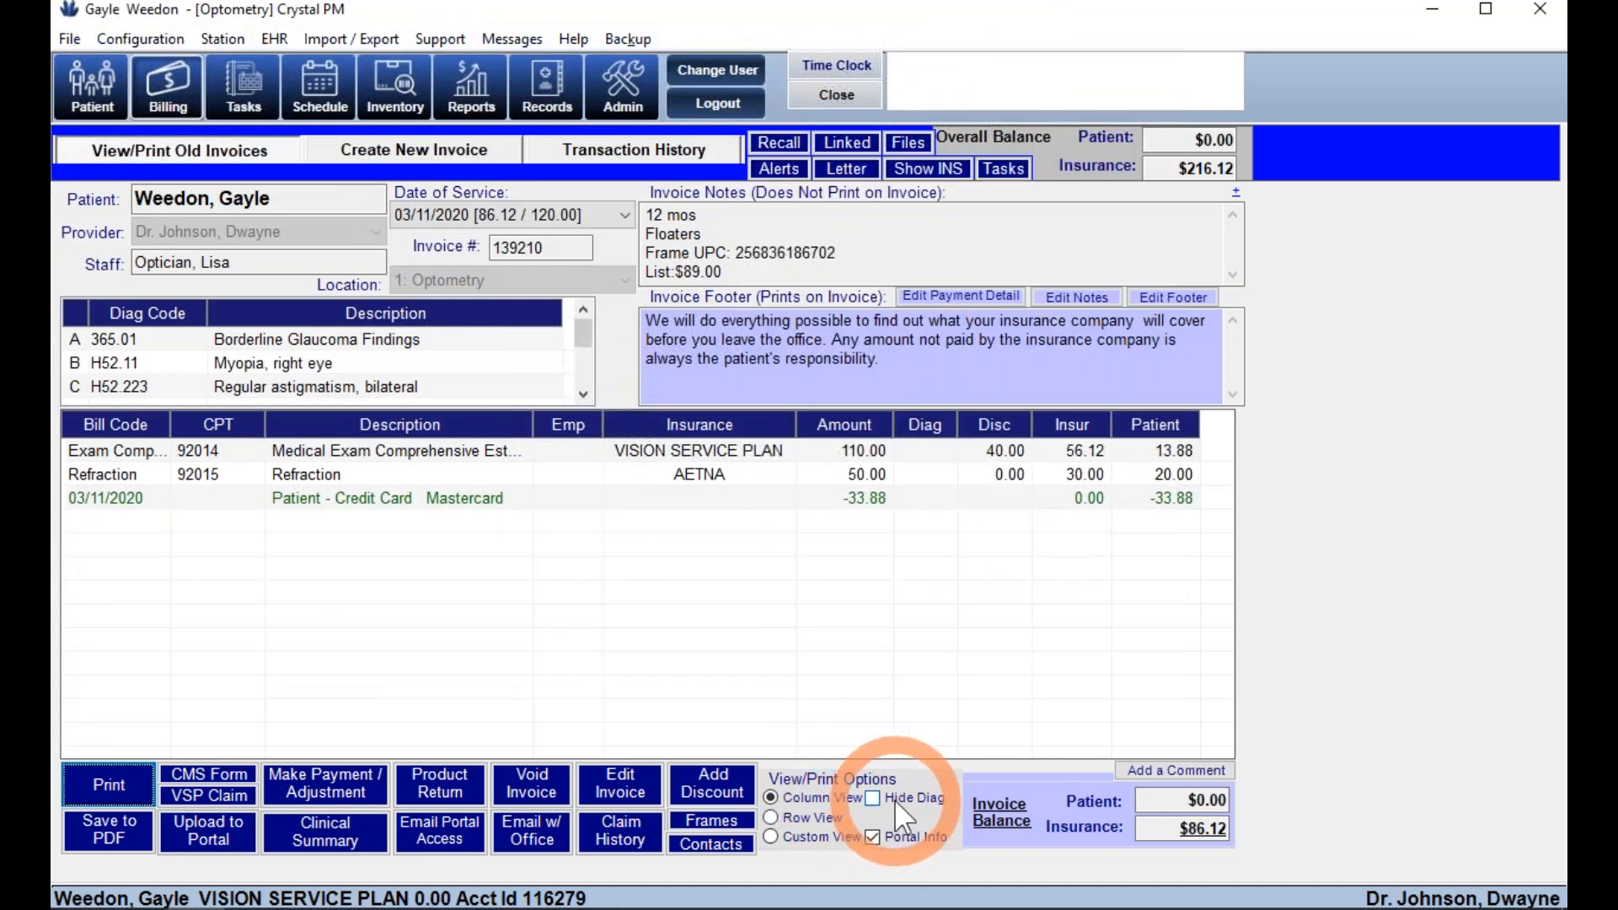
- Browse the 11/13/2007 ($130.00, $520.45) and 07/03/2006 invoices, then the transaction history
click(600, 214)
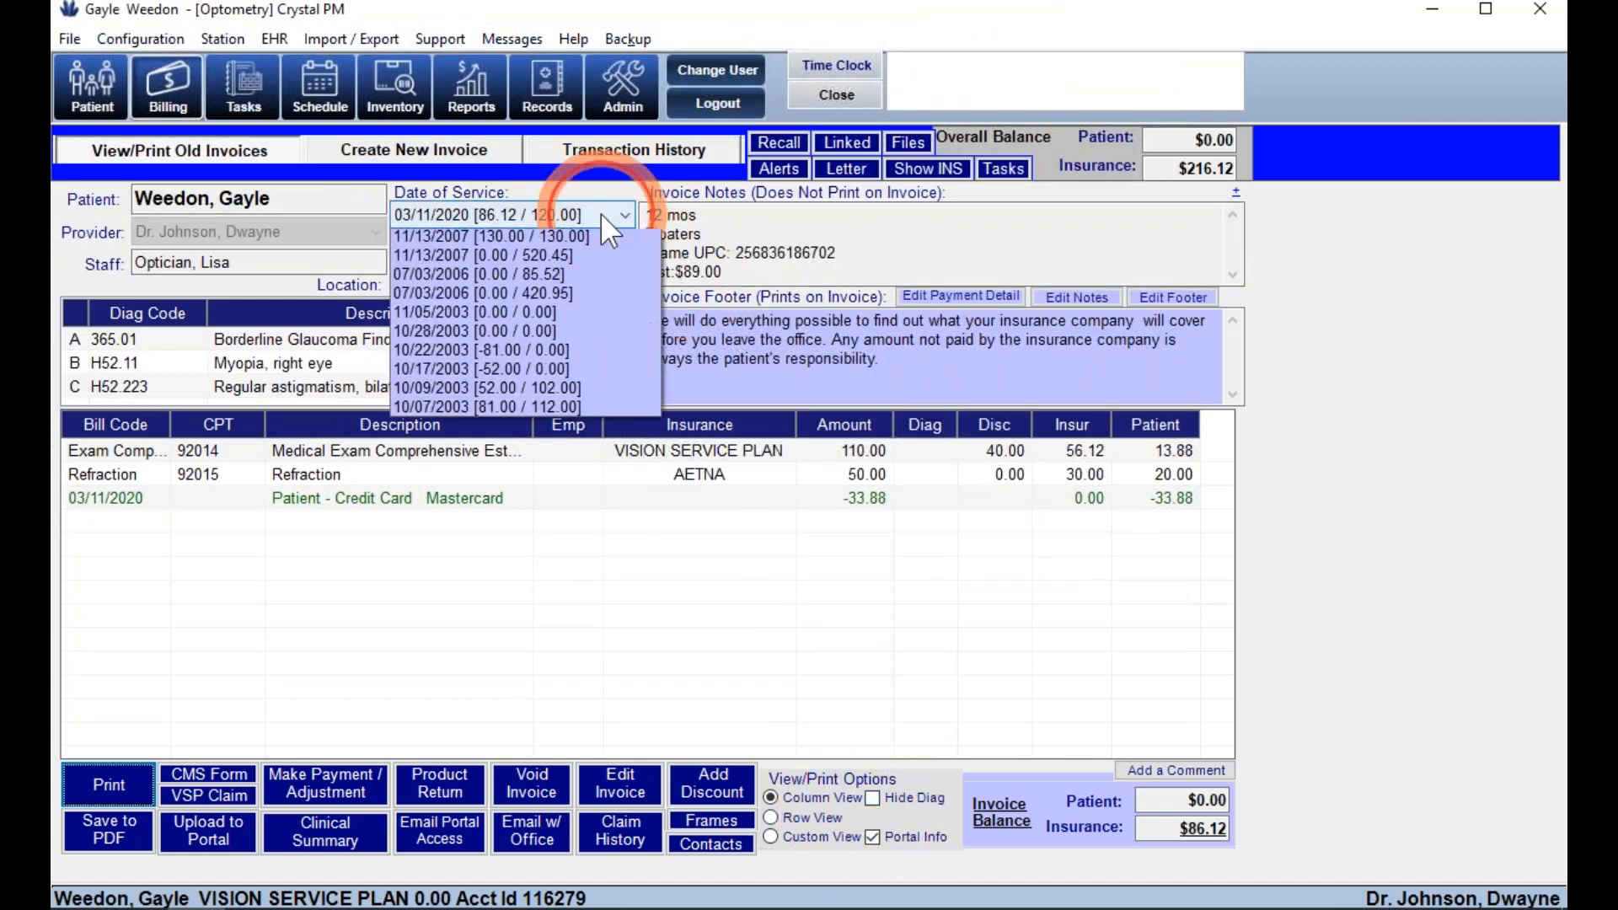
click(568, 296)
click(539, 216)
click(553, 316)
click(542, 216)
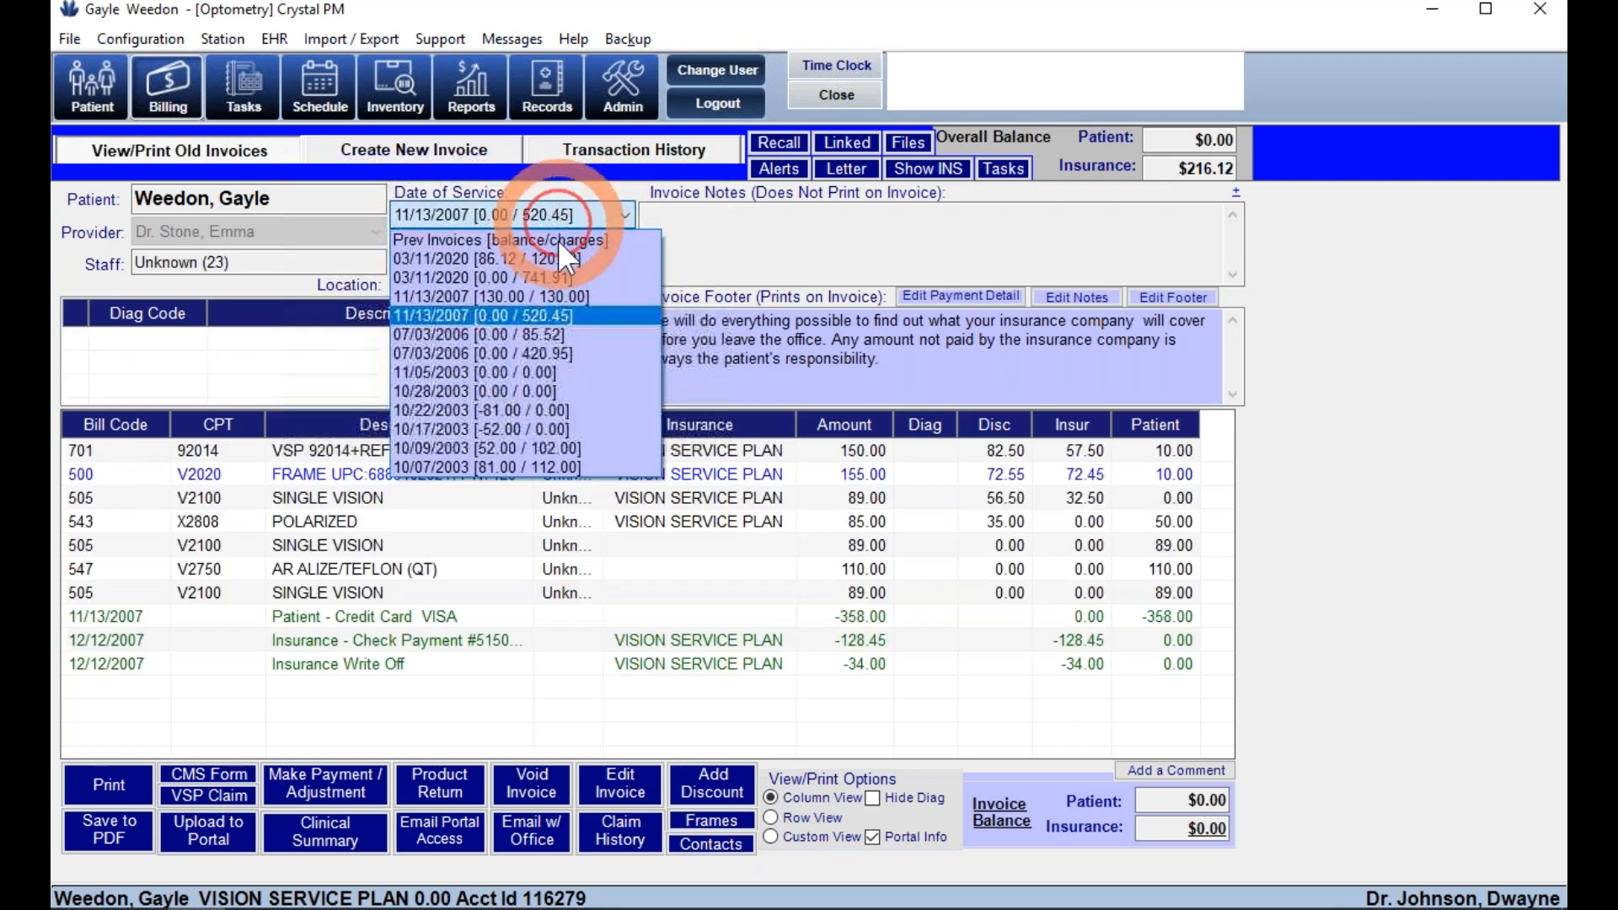
click(557, 353)
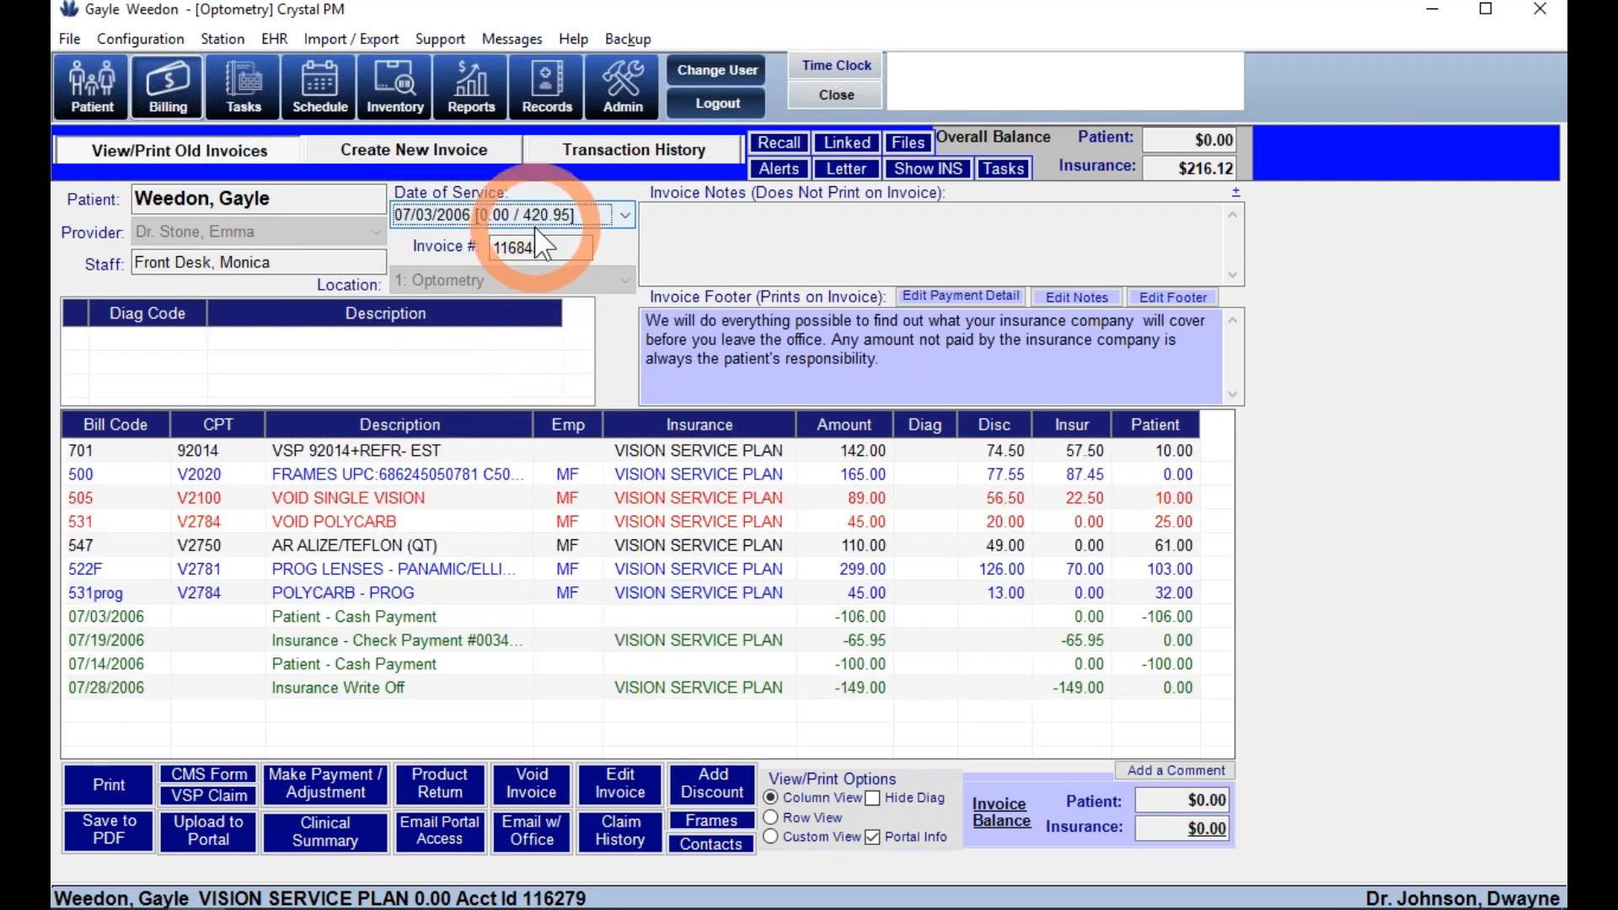
click(573, 157)
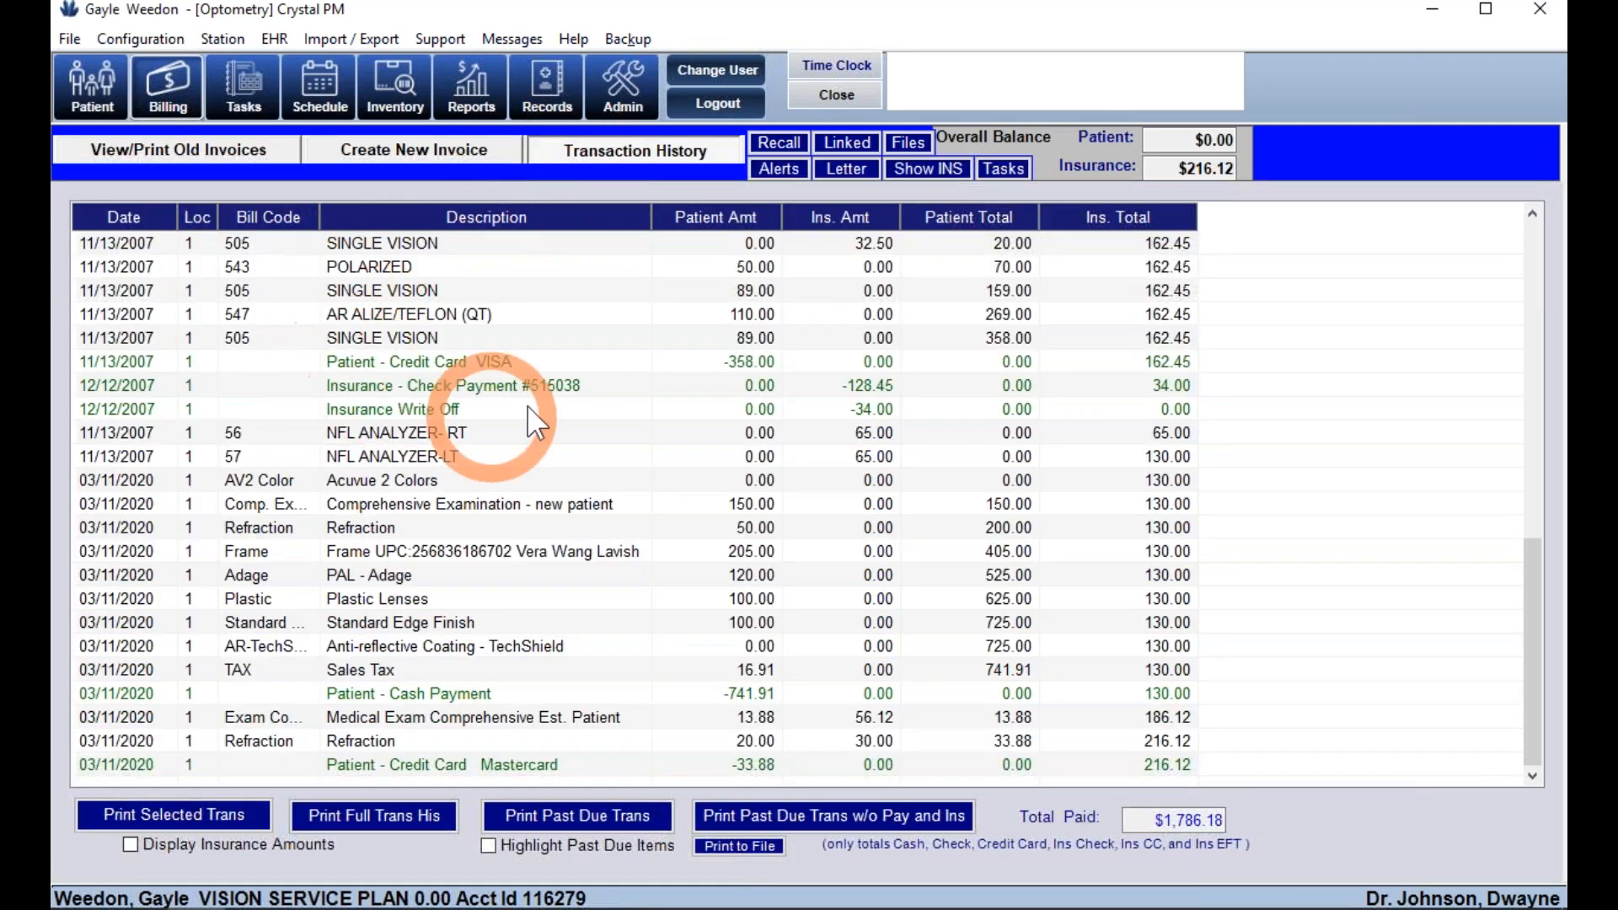
click(179, 152)
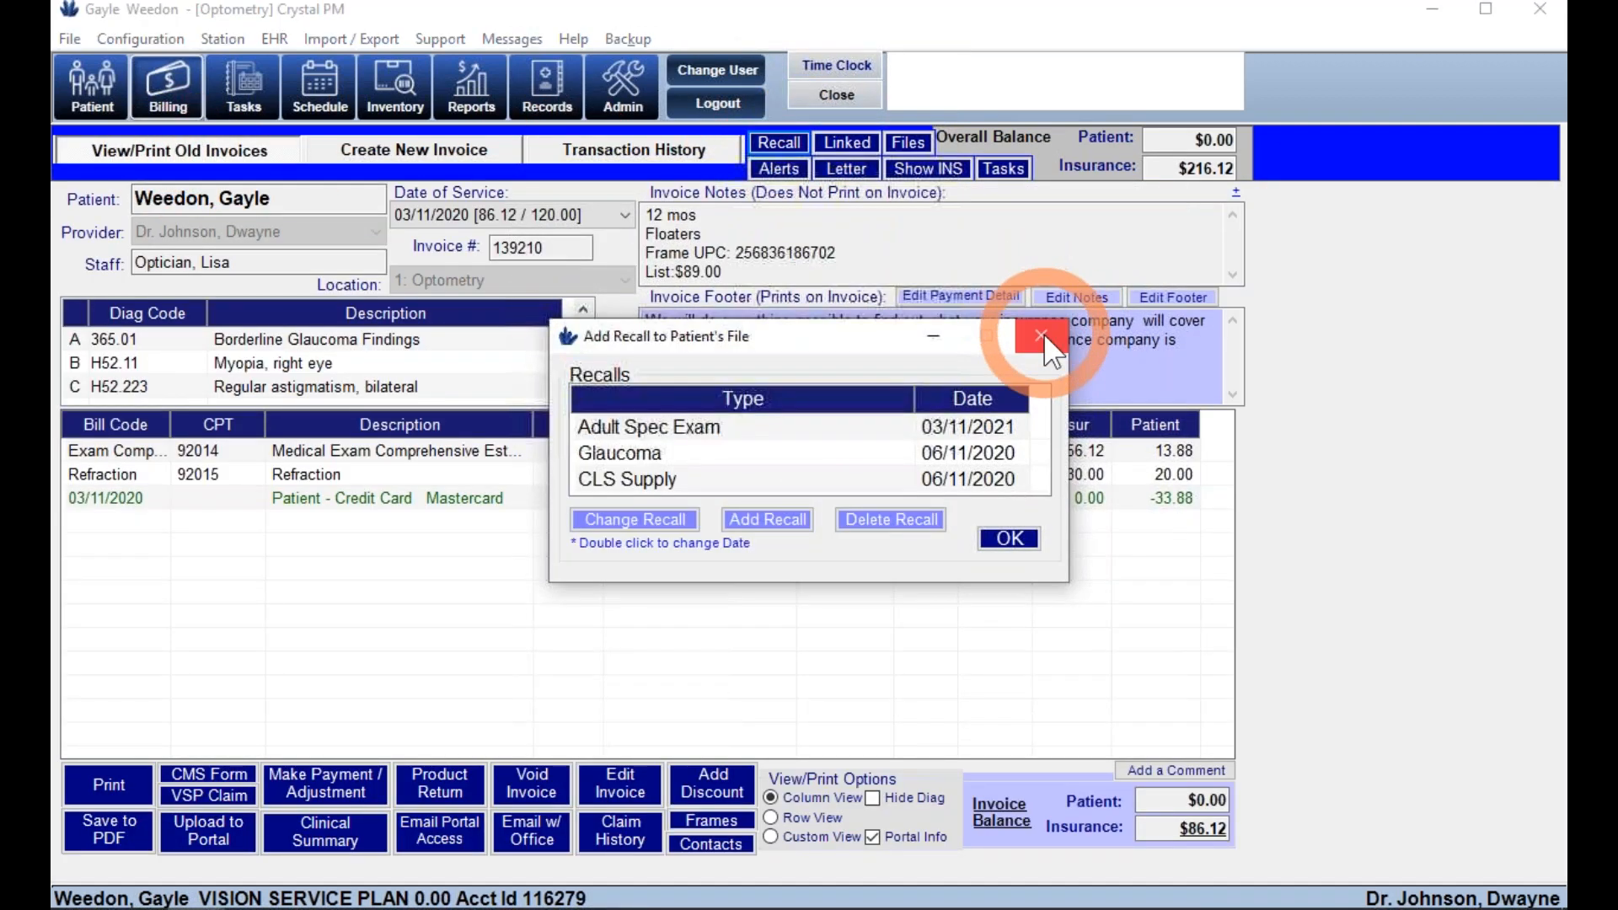
- Close the recall list and Patient Letters window, then display the linked family accounts
click(1044, 332)
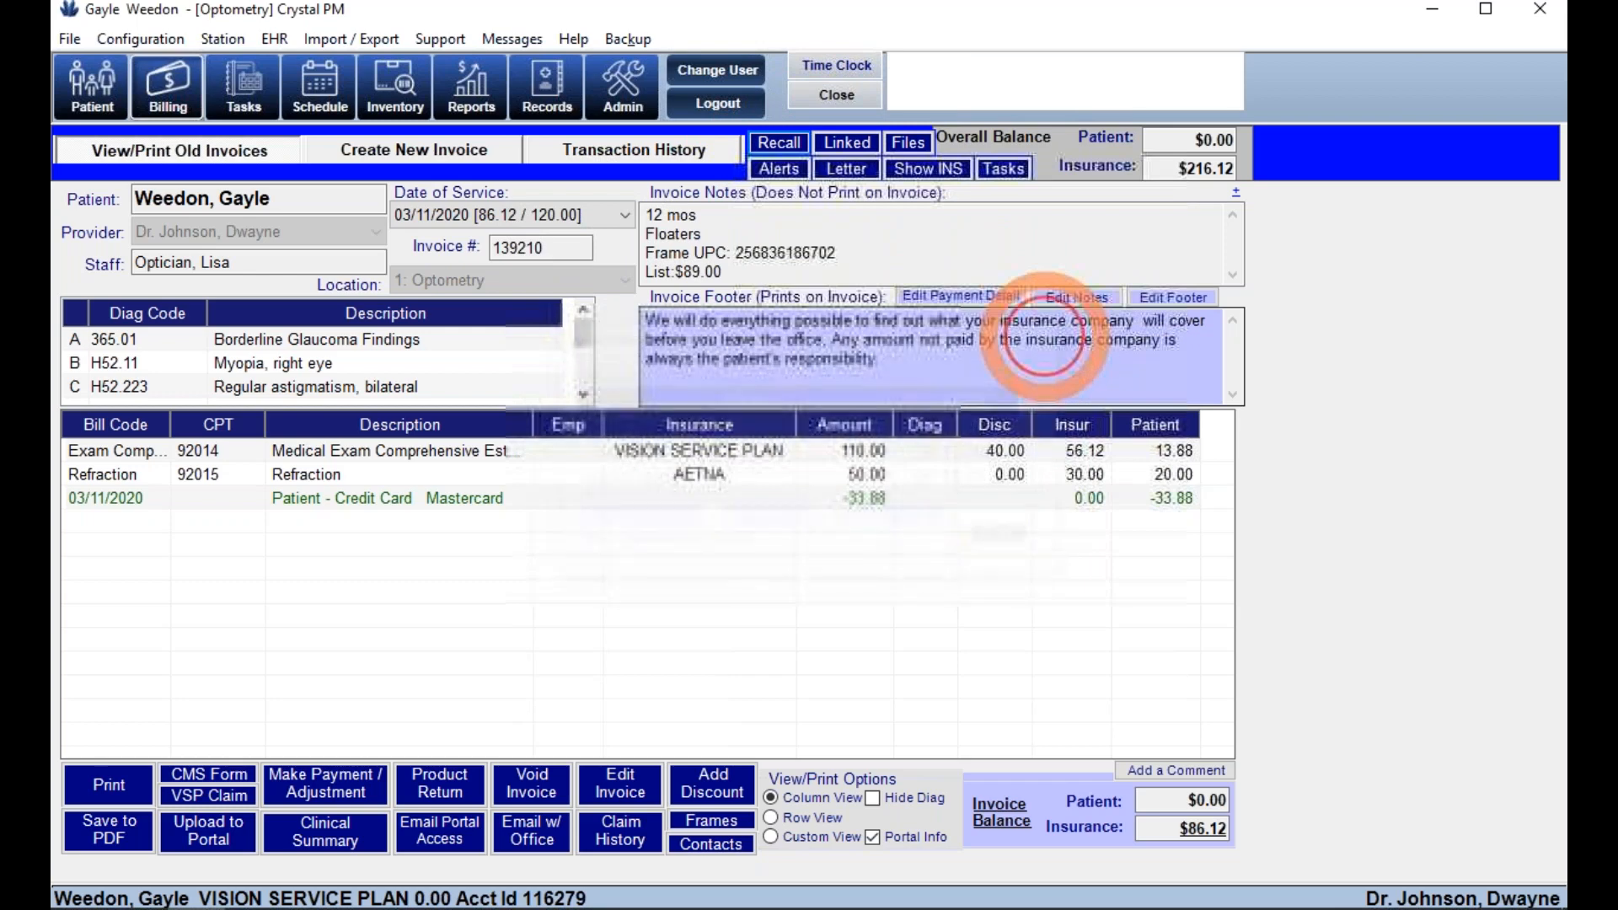
click(857, 171)
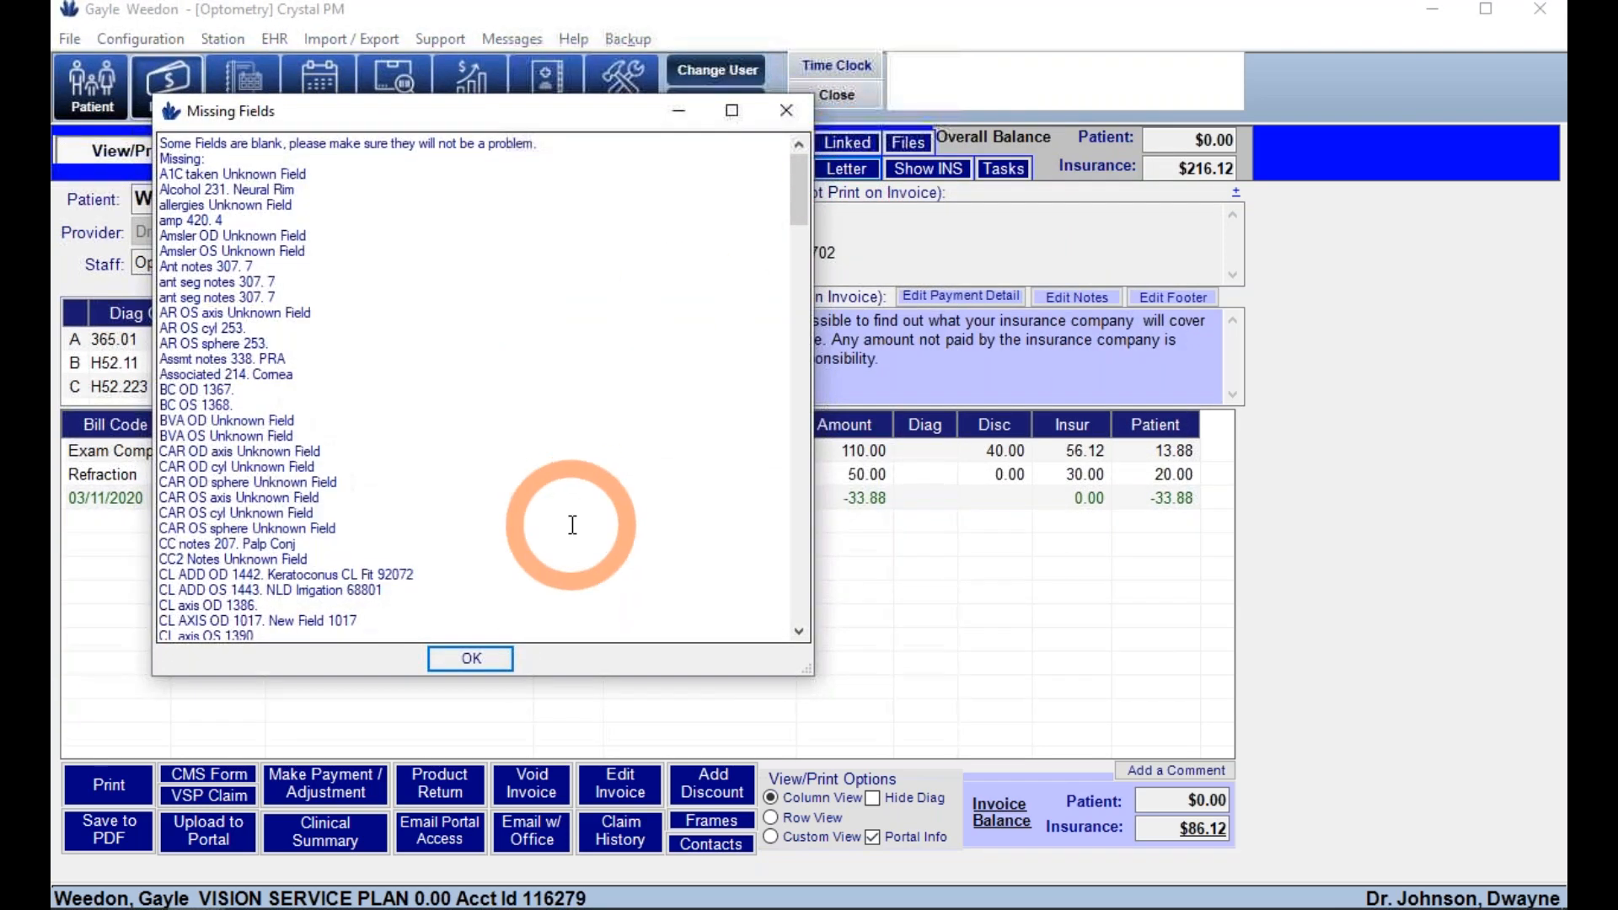
click(469, 657)
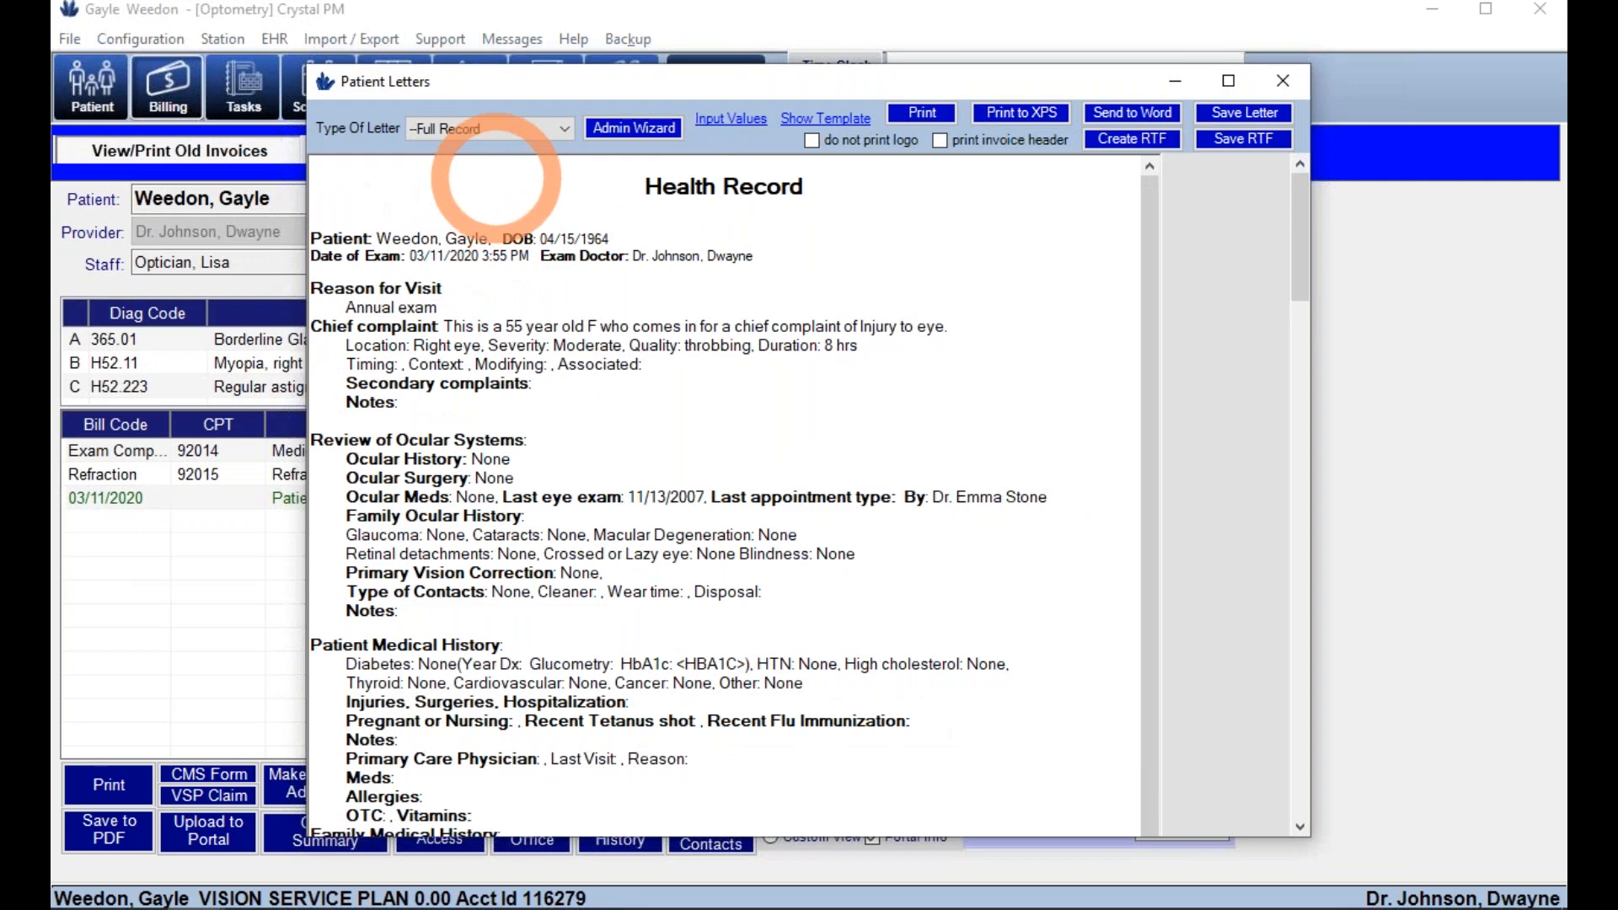
click(493, 131)
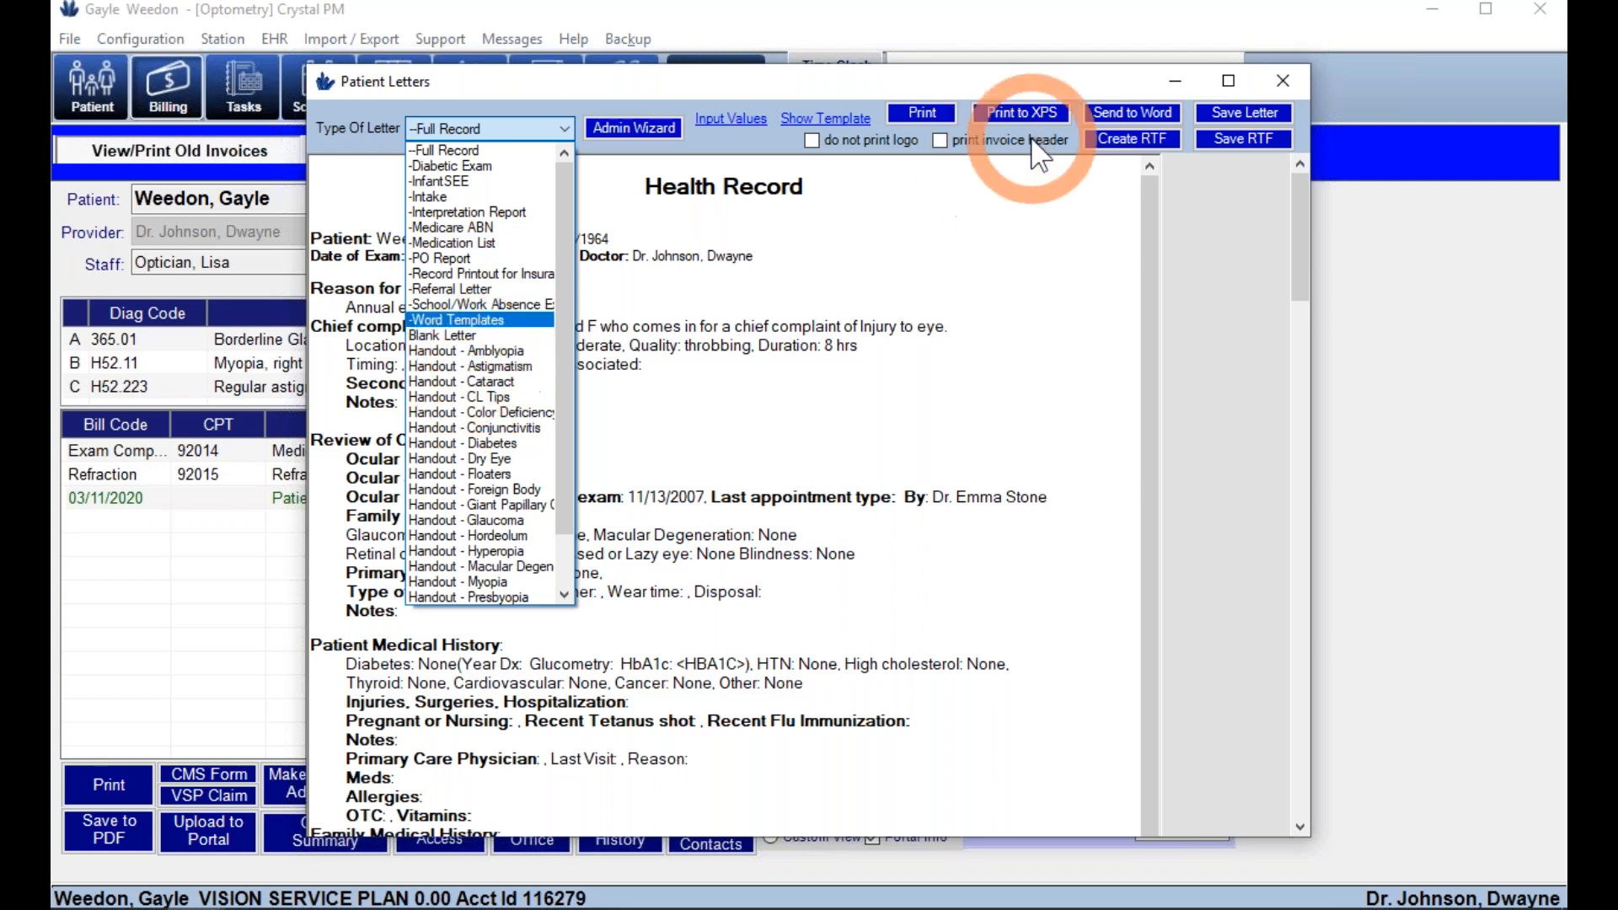
click(1284, 82)
click(1284, 82)
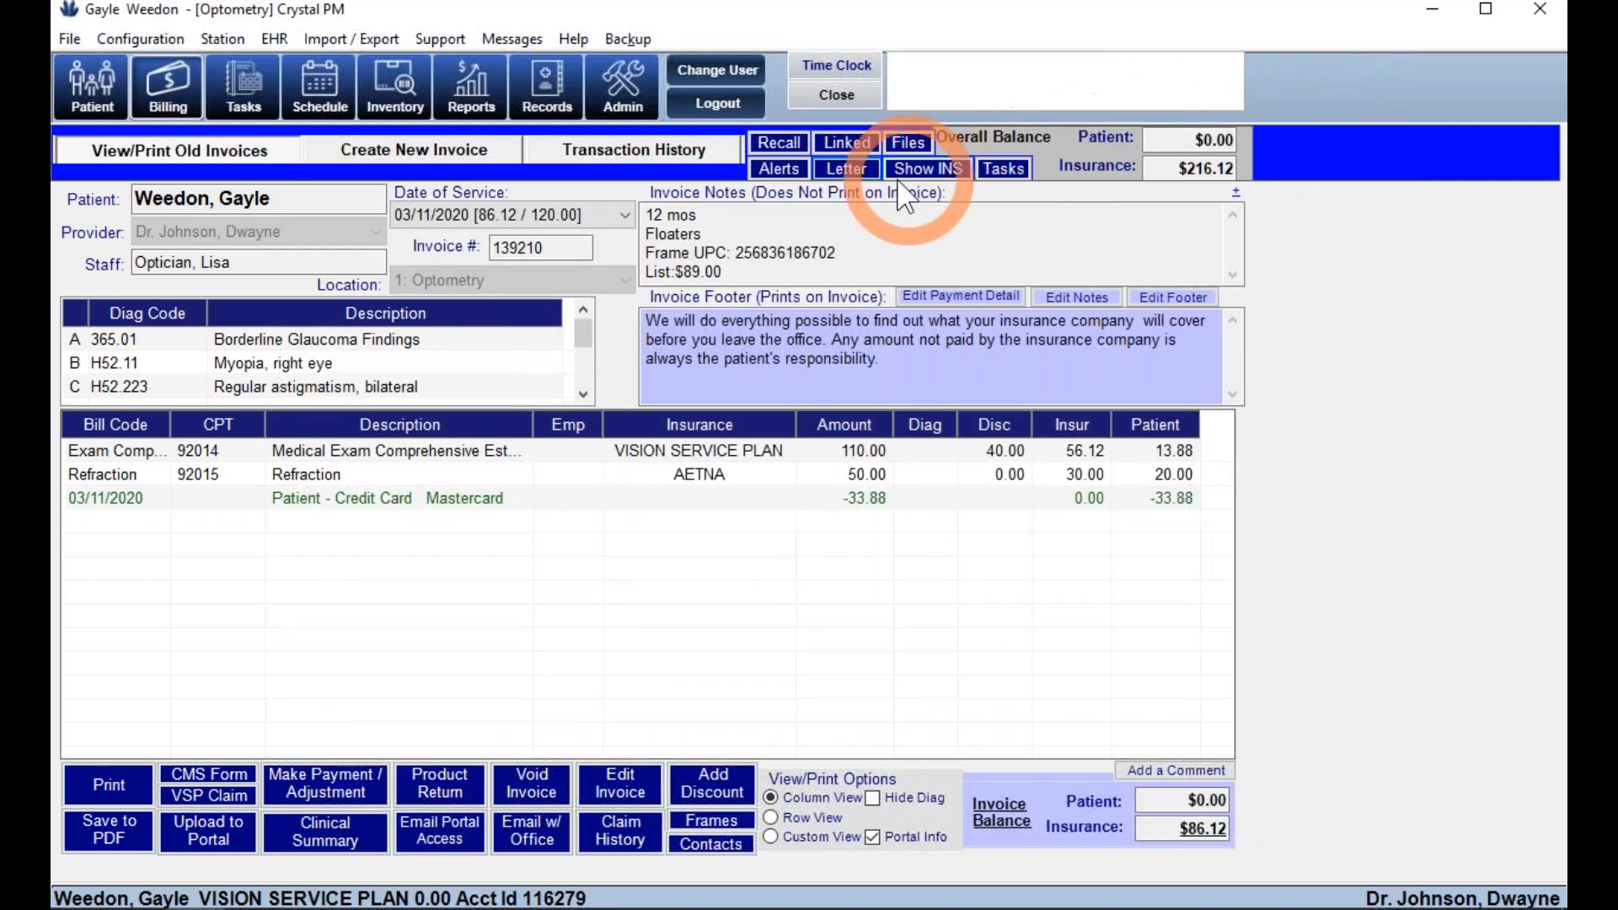
click(856, 141)
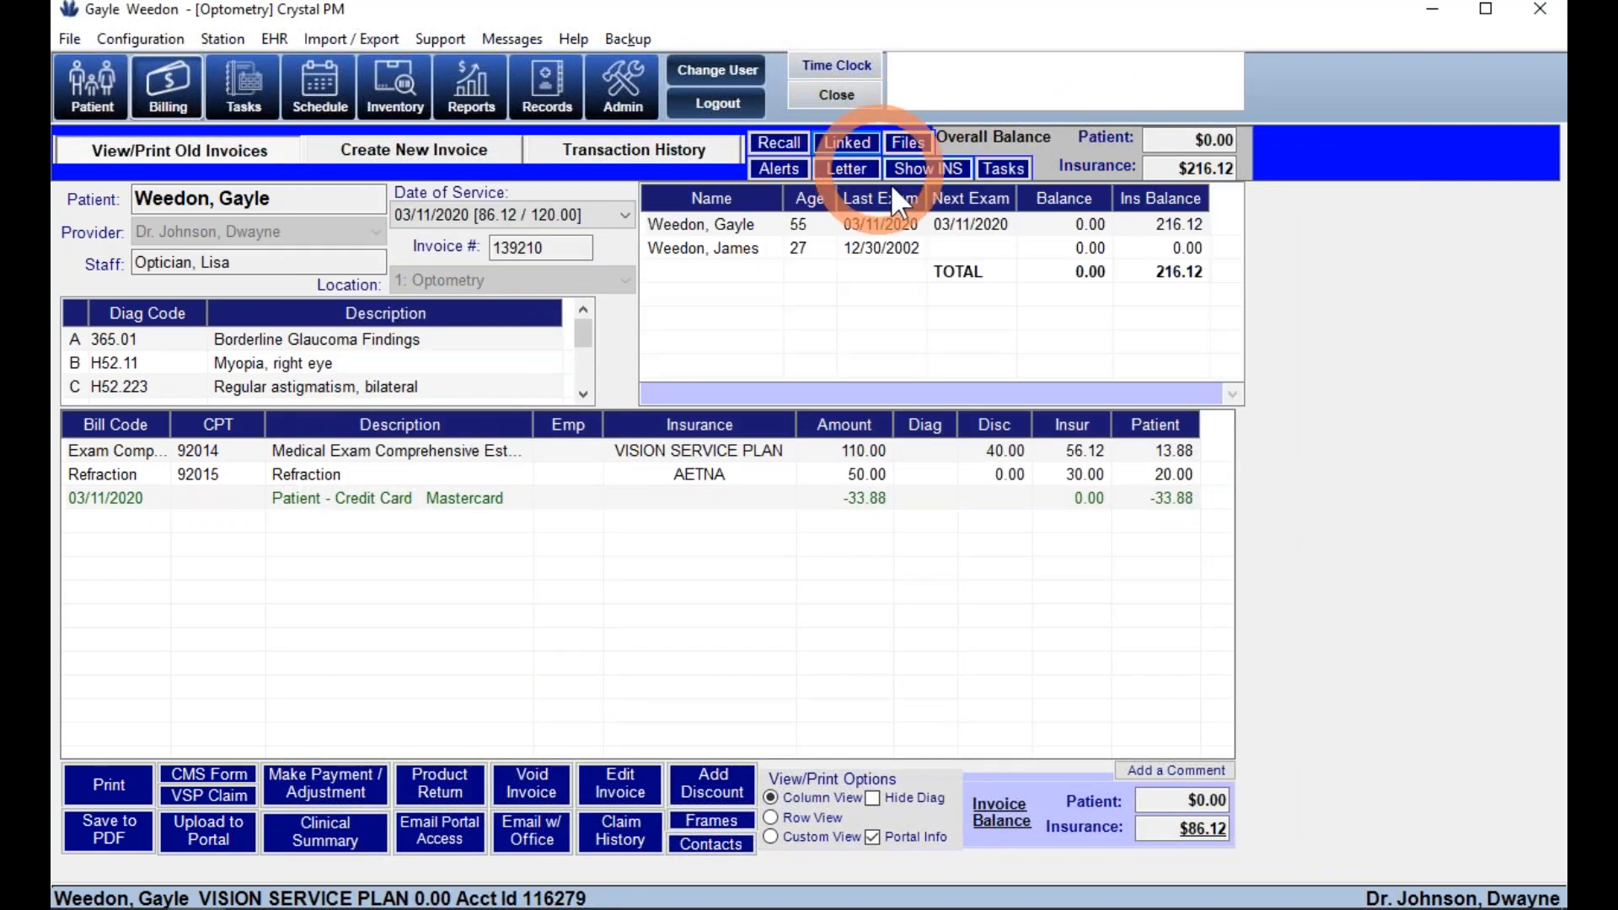
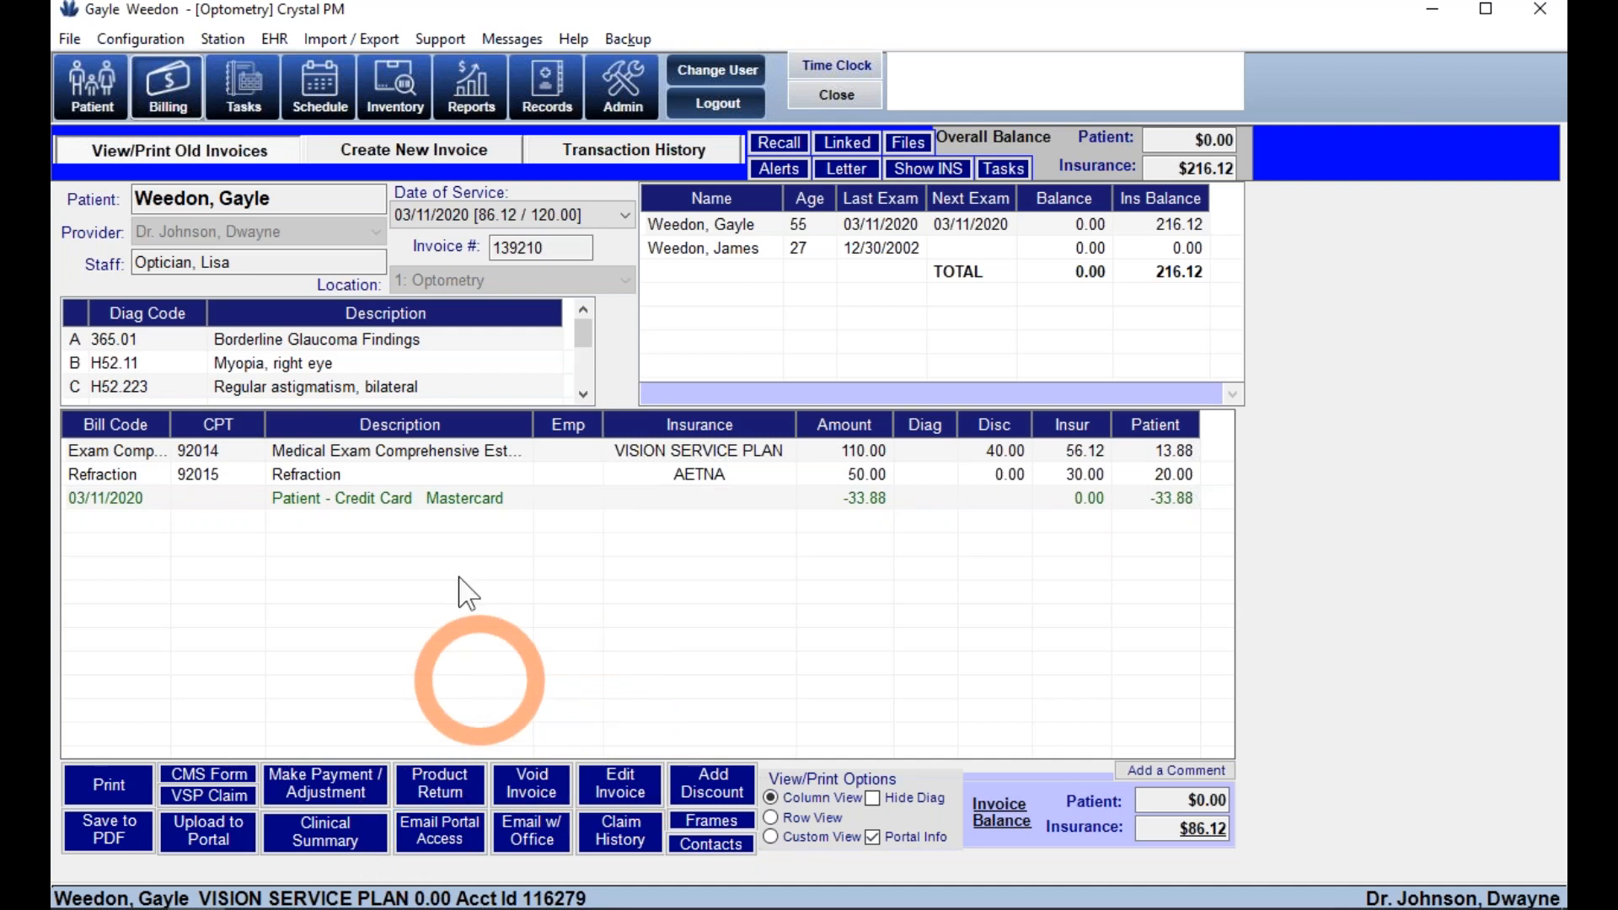
- Open a blank Inventory Frame Page form through Inventory's Add/Update Frame
click(412, 89)
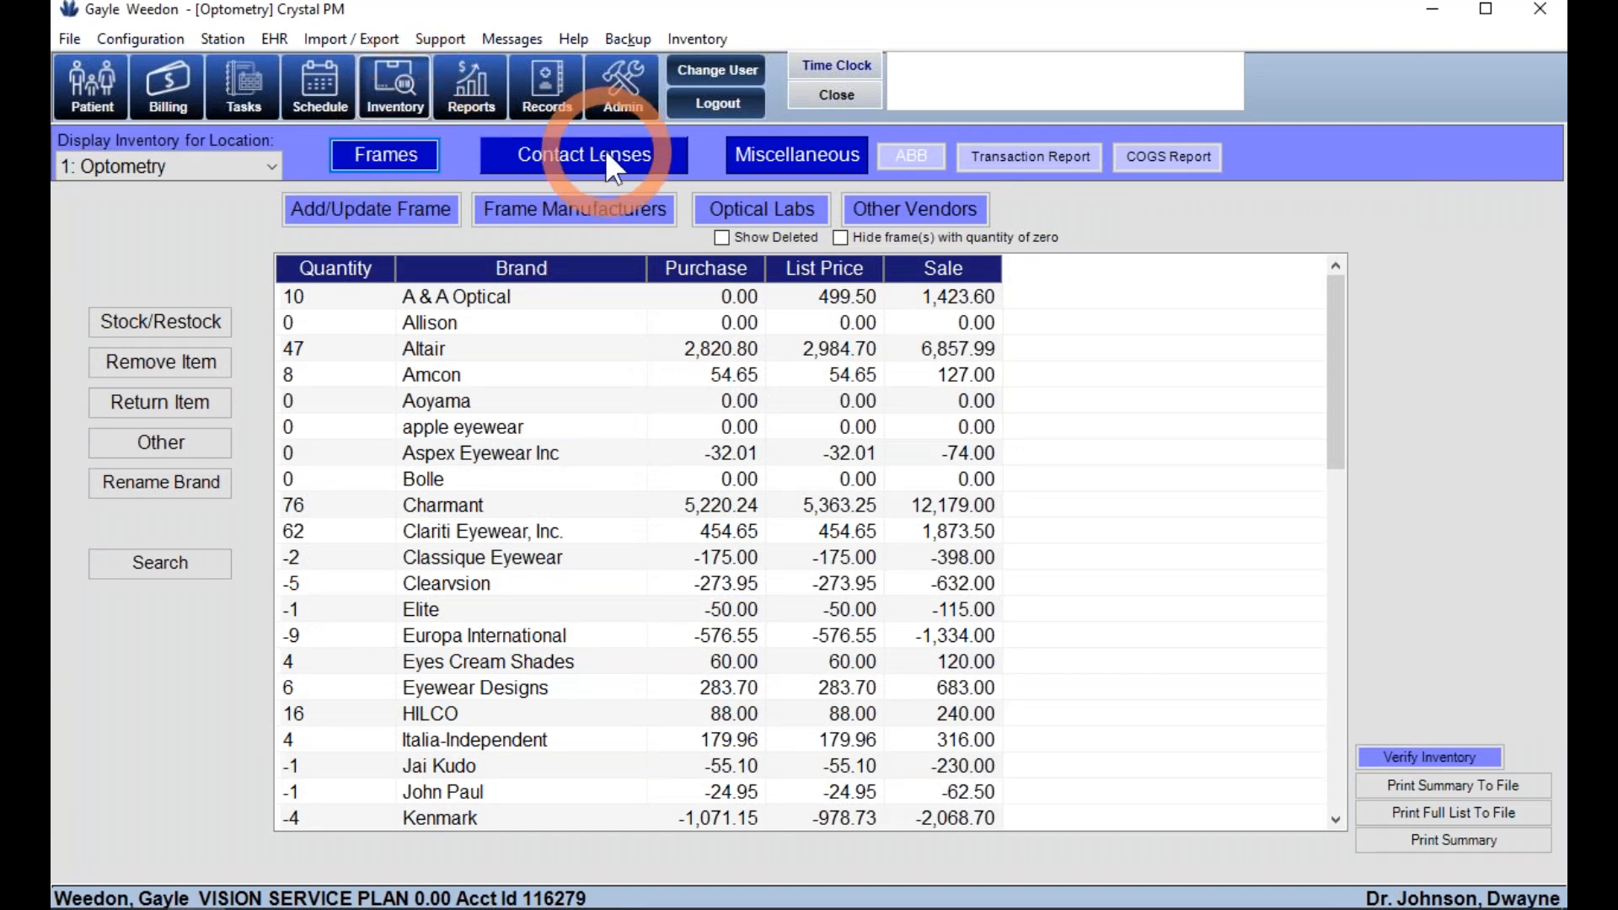
click(757, 151)
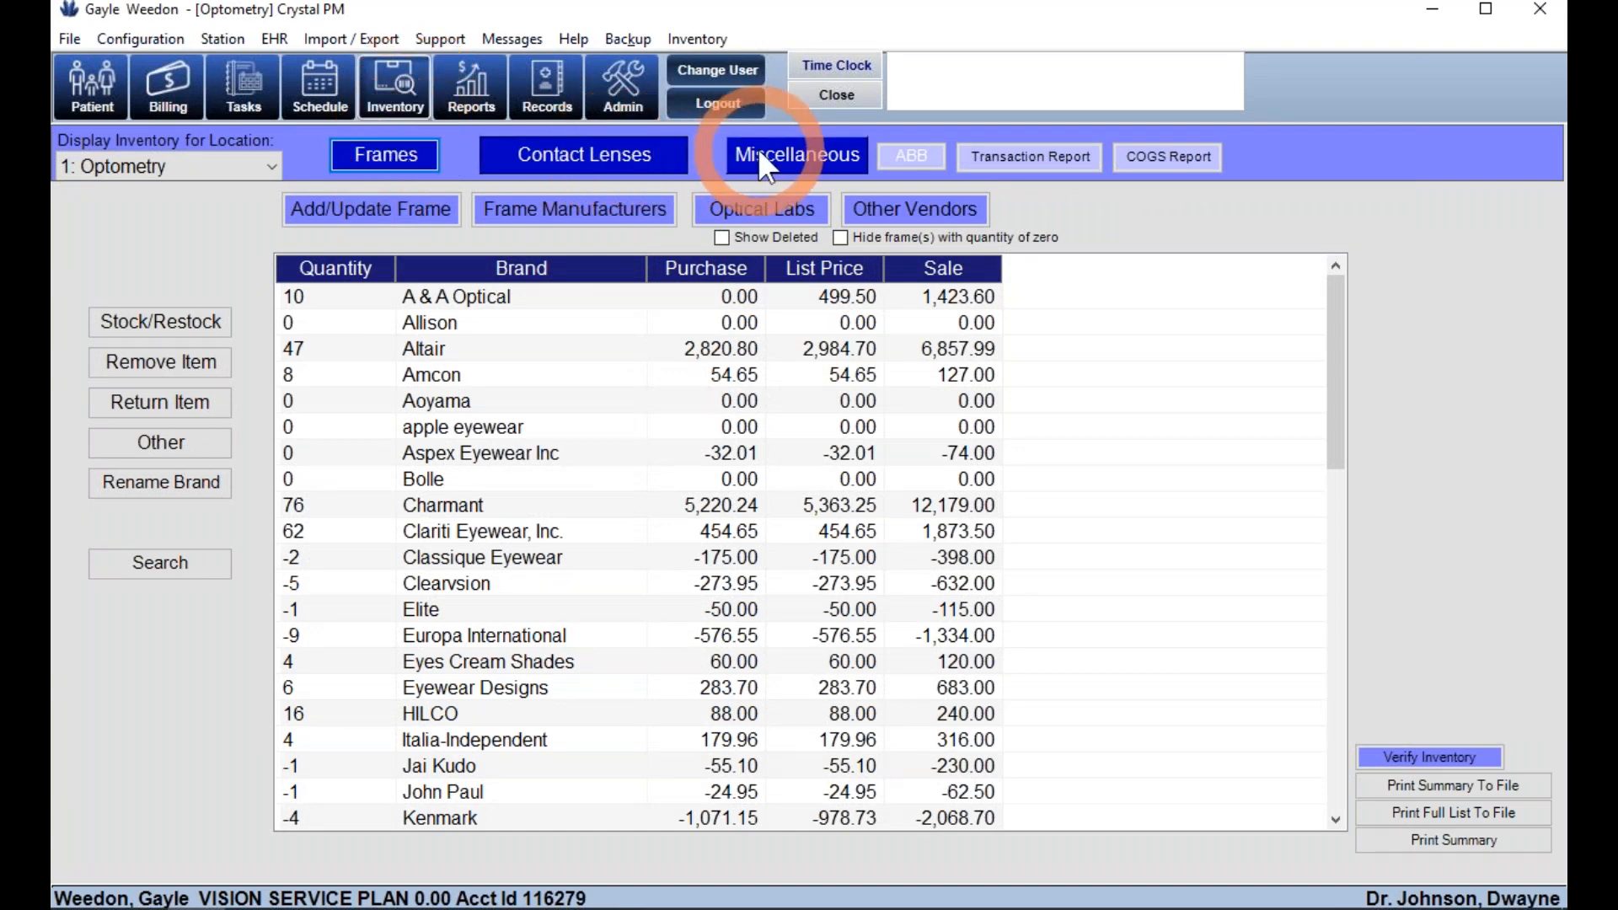
click(335, 216)
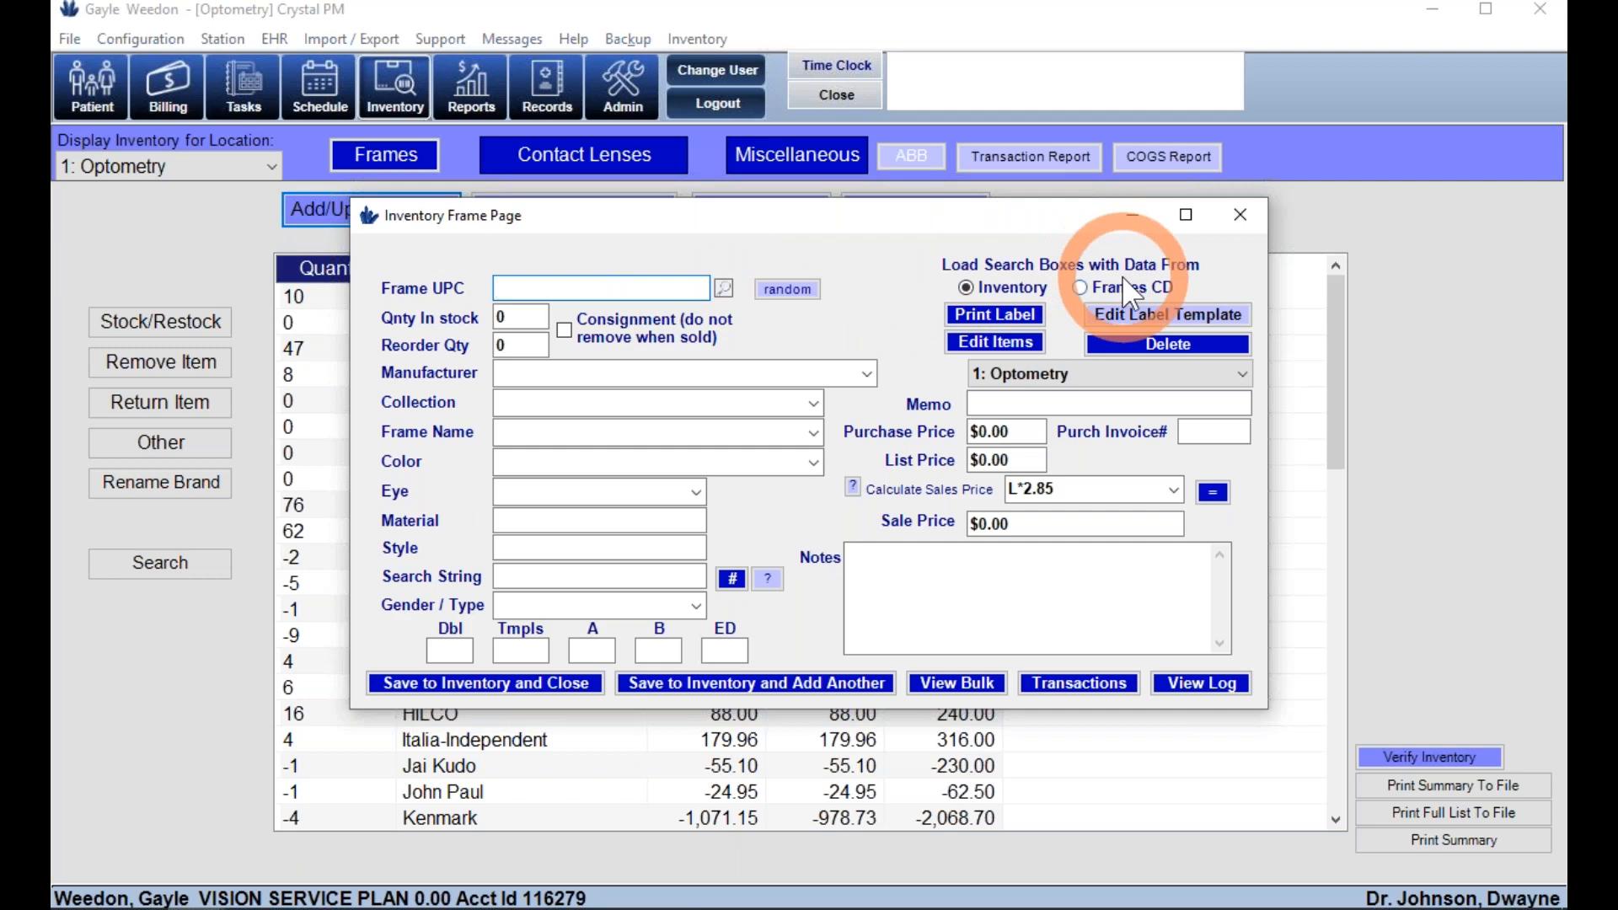
- Enter a Europa International Cinzia 164 frame in Brown, eye 52, and save it to inventory
click(866, 374)
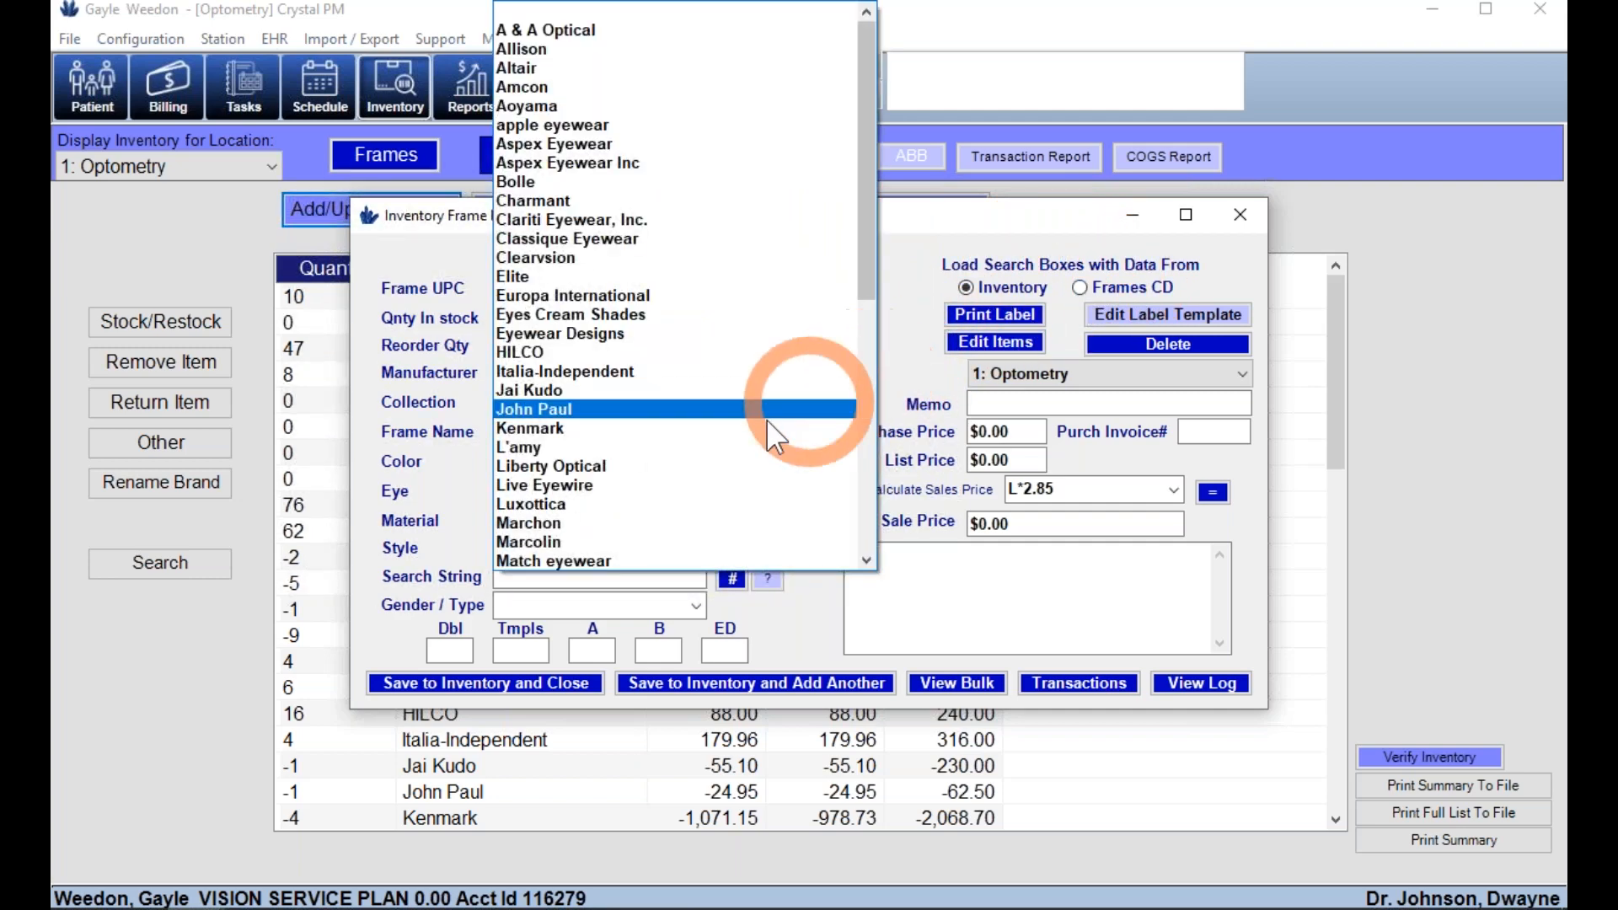
click(752, 296)
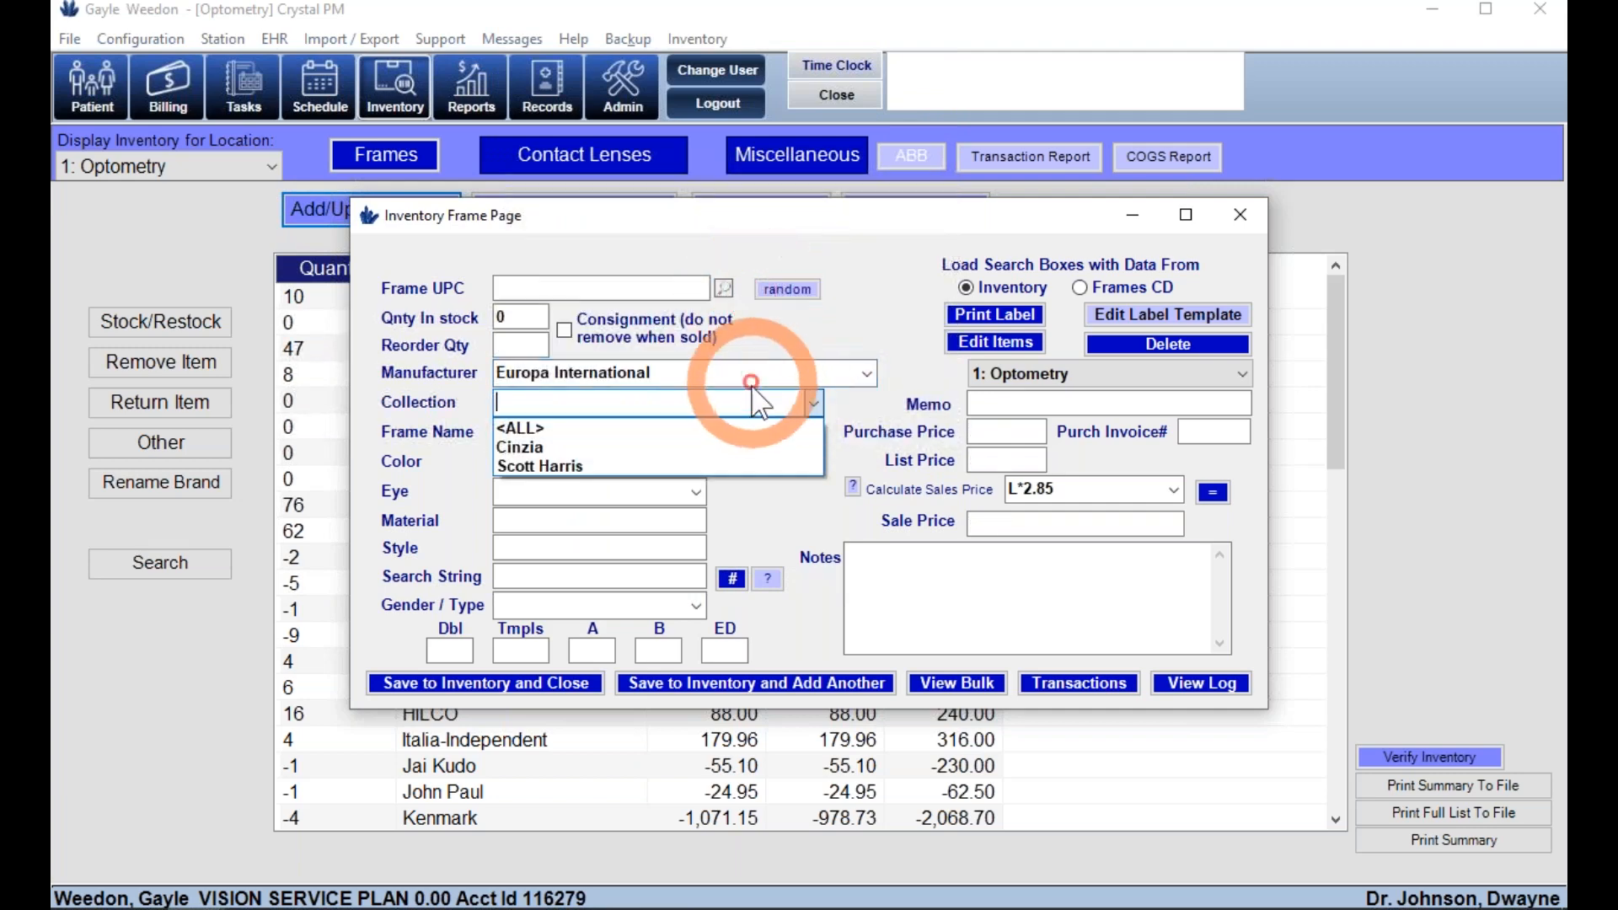
click(691, 446)
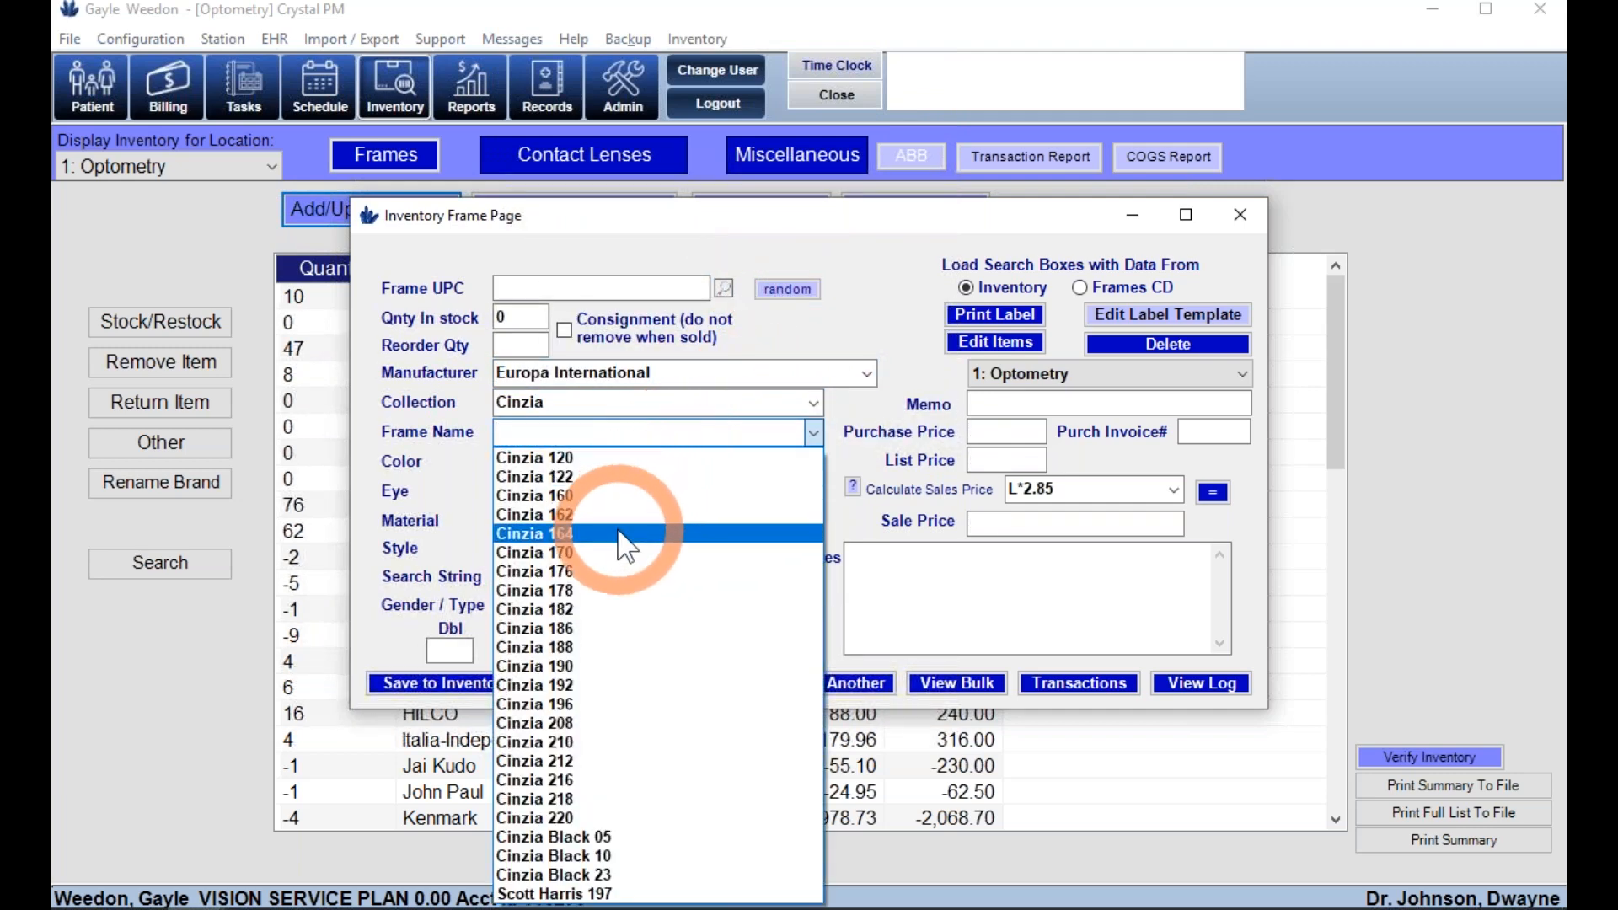
click(624, 533)
click(614, 480)
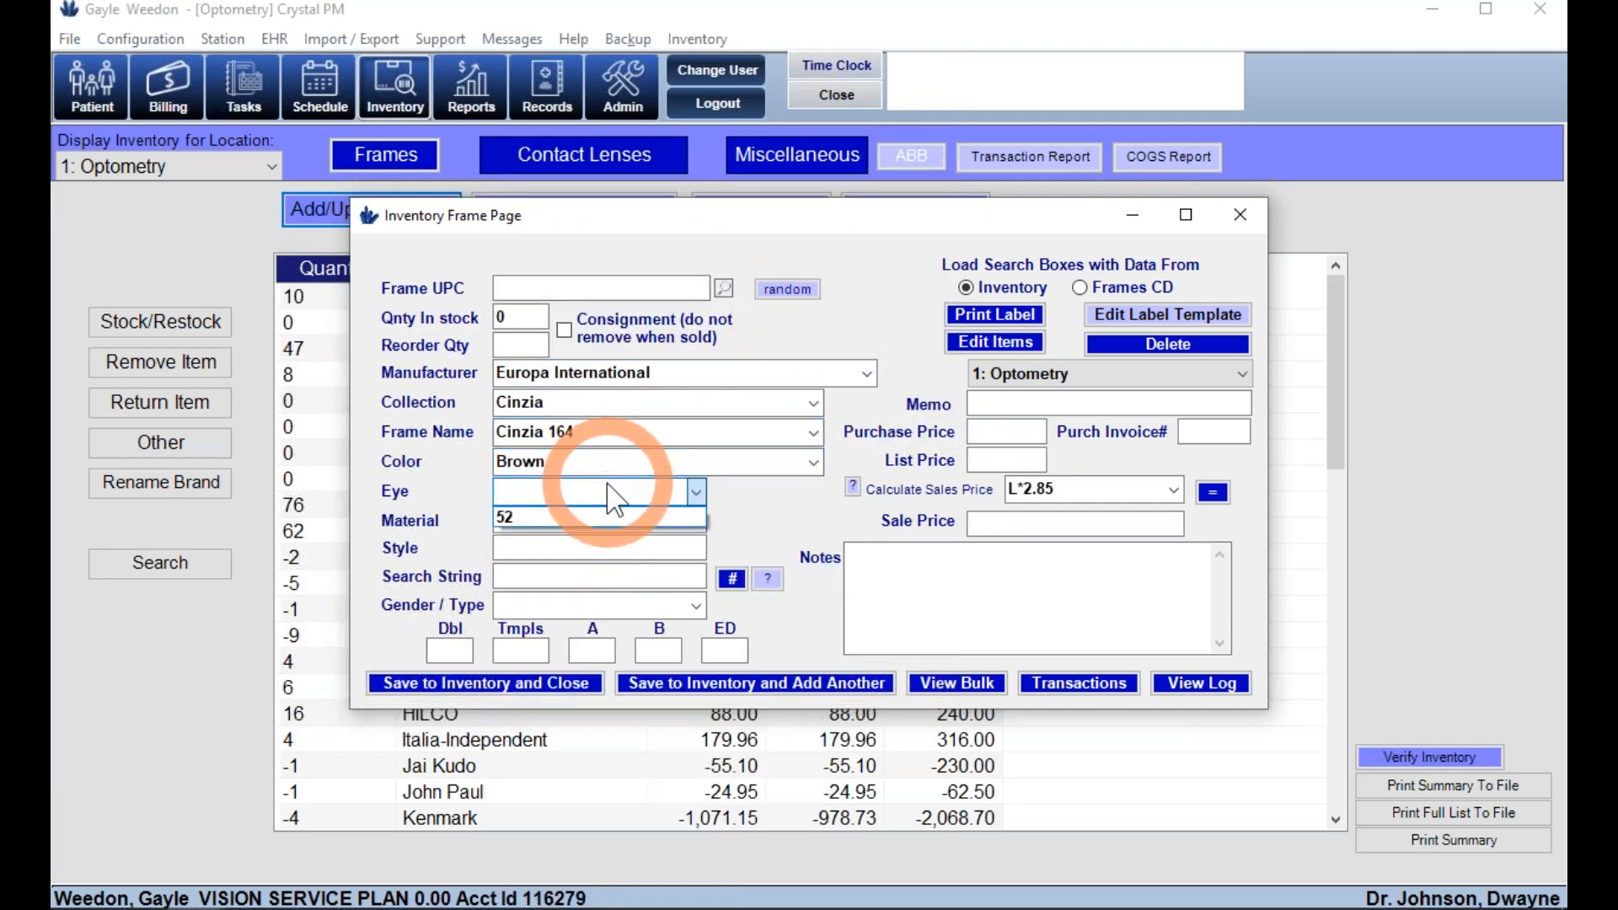
click(578, 515)
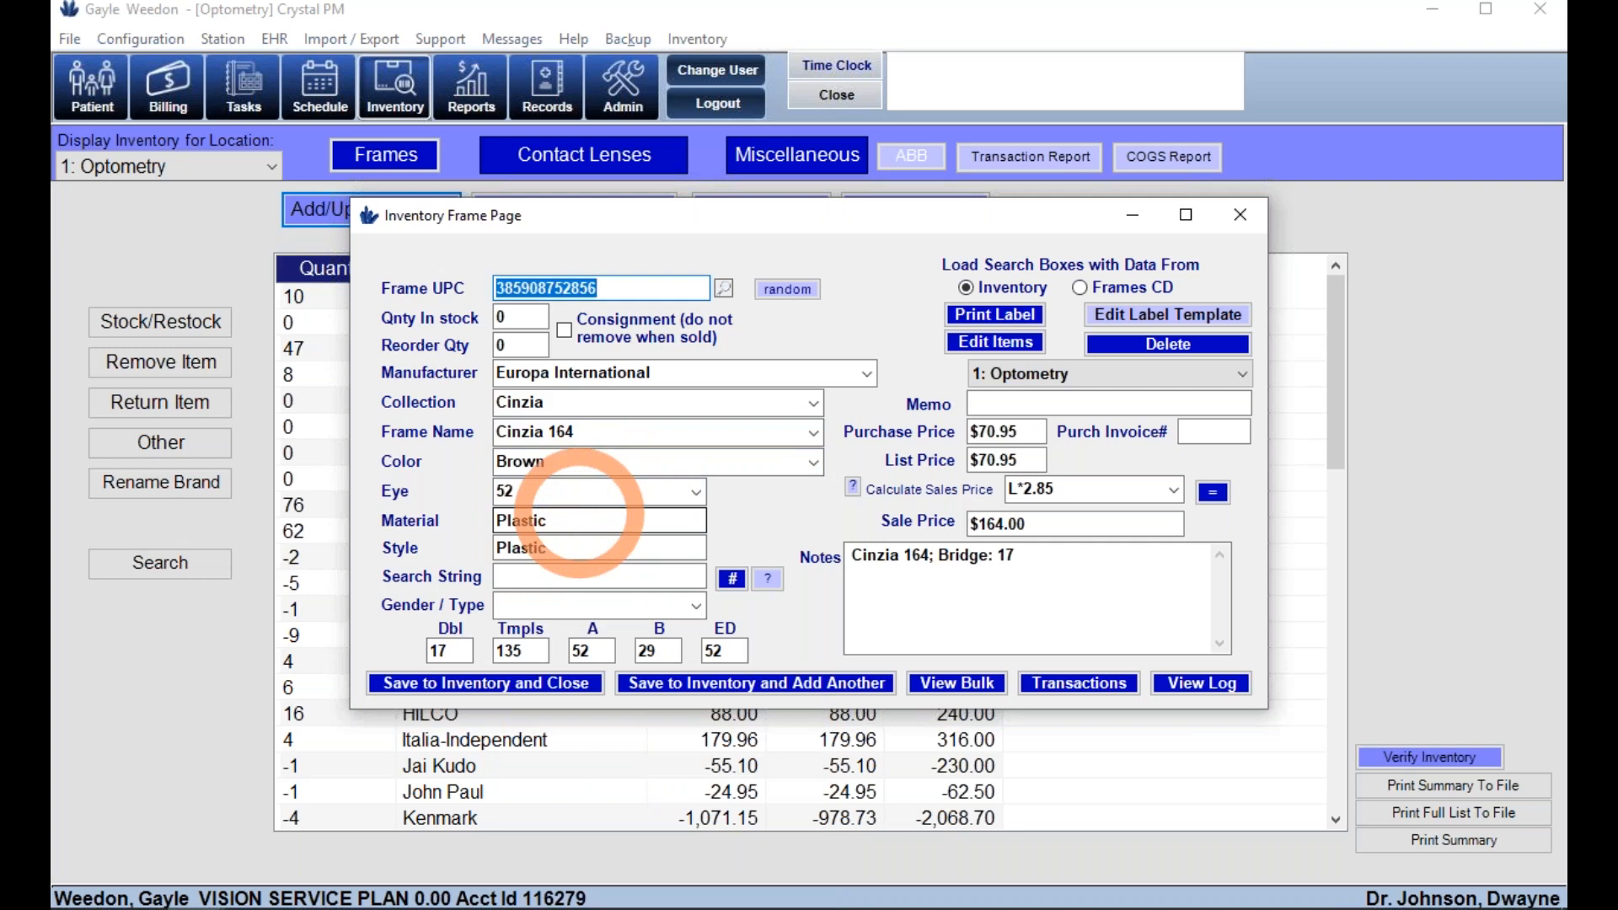
click(986, 464)
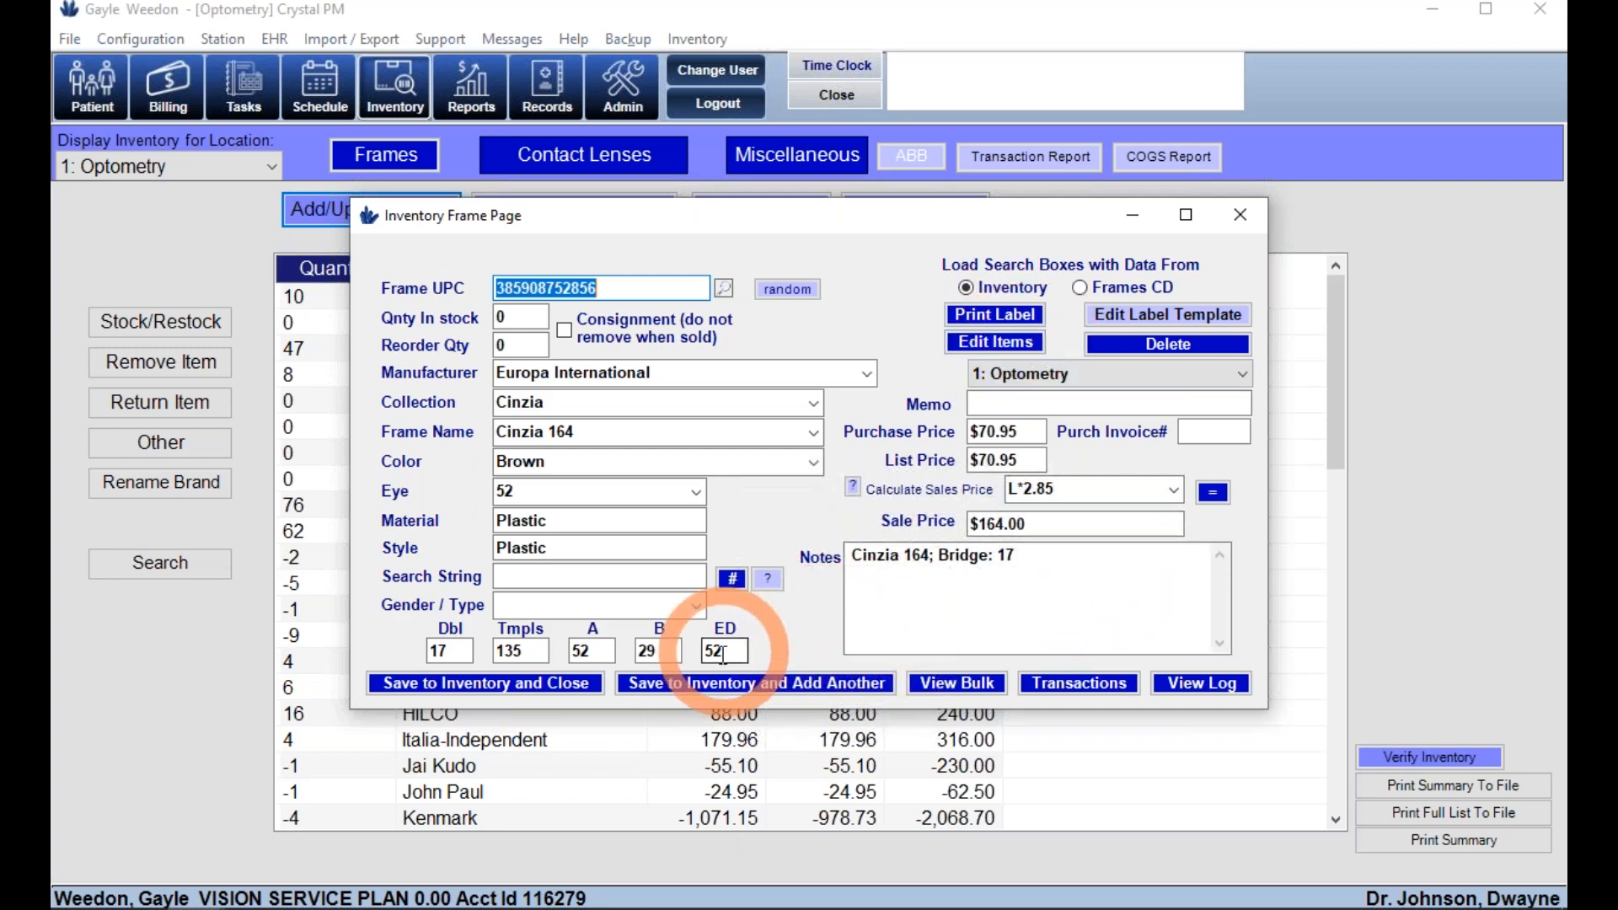
click(555, 684)
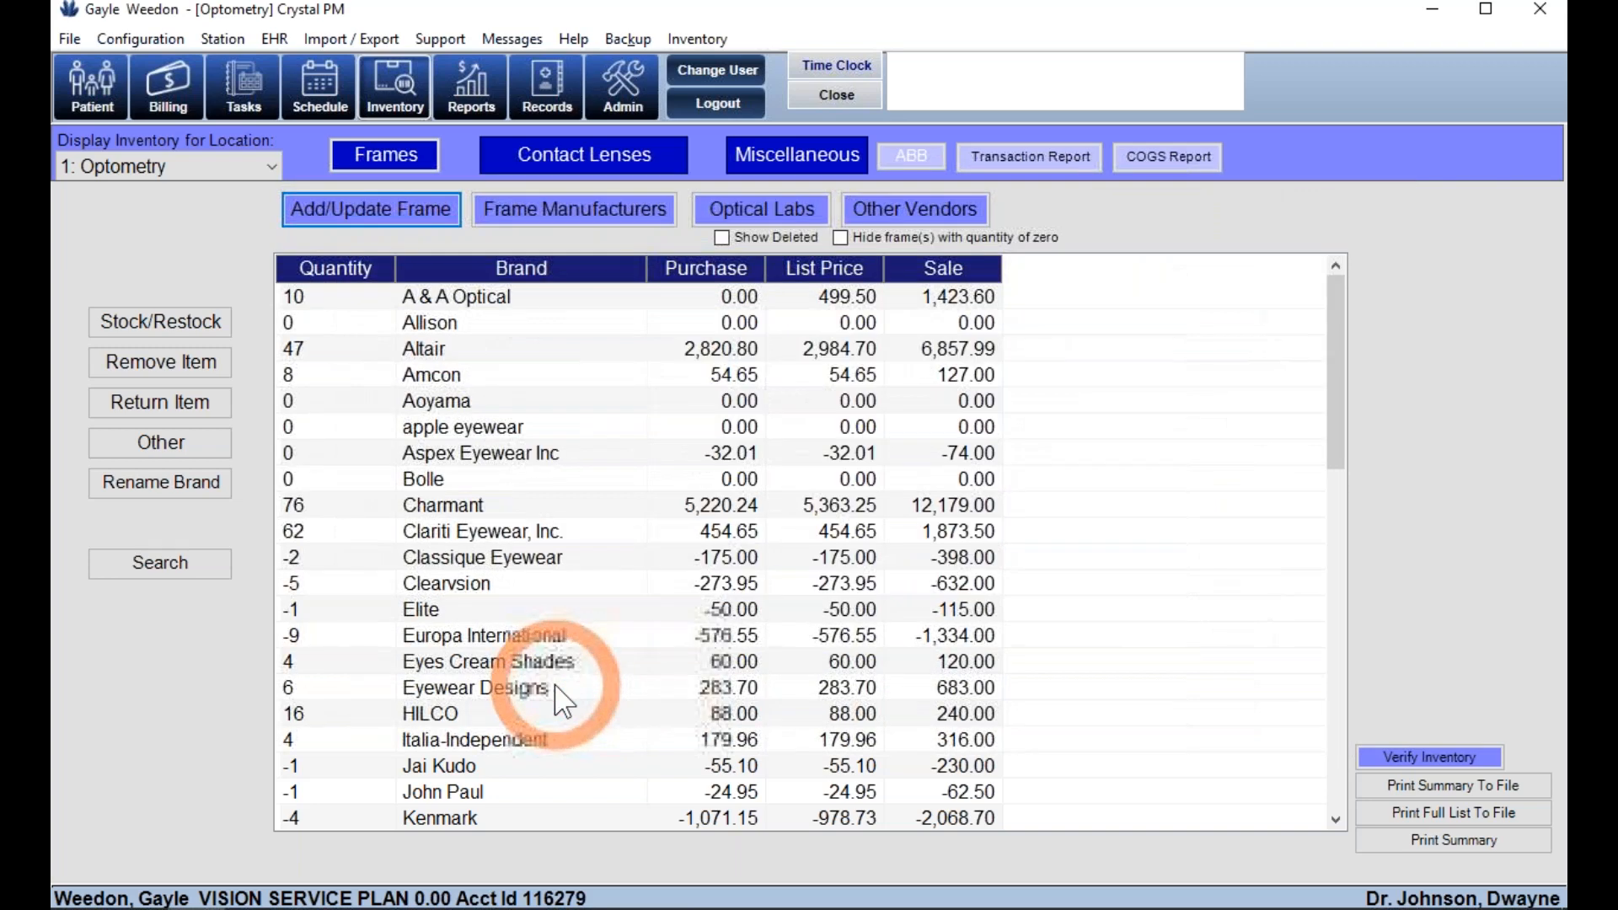
- Browse Miscellaneous items and A & A Optical's manufacturer details, then go to Reports
click(769, 155)
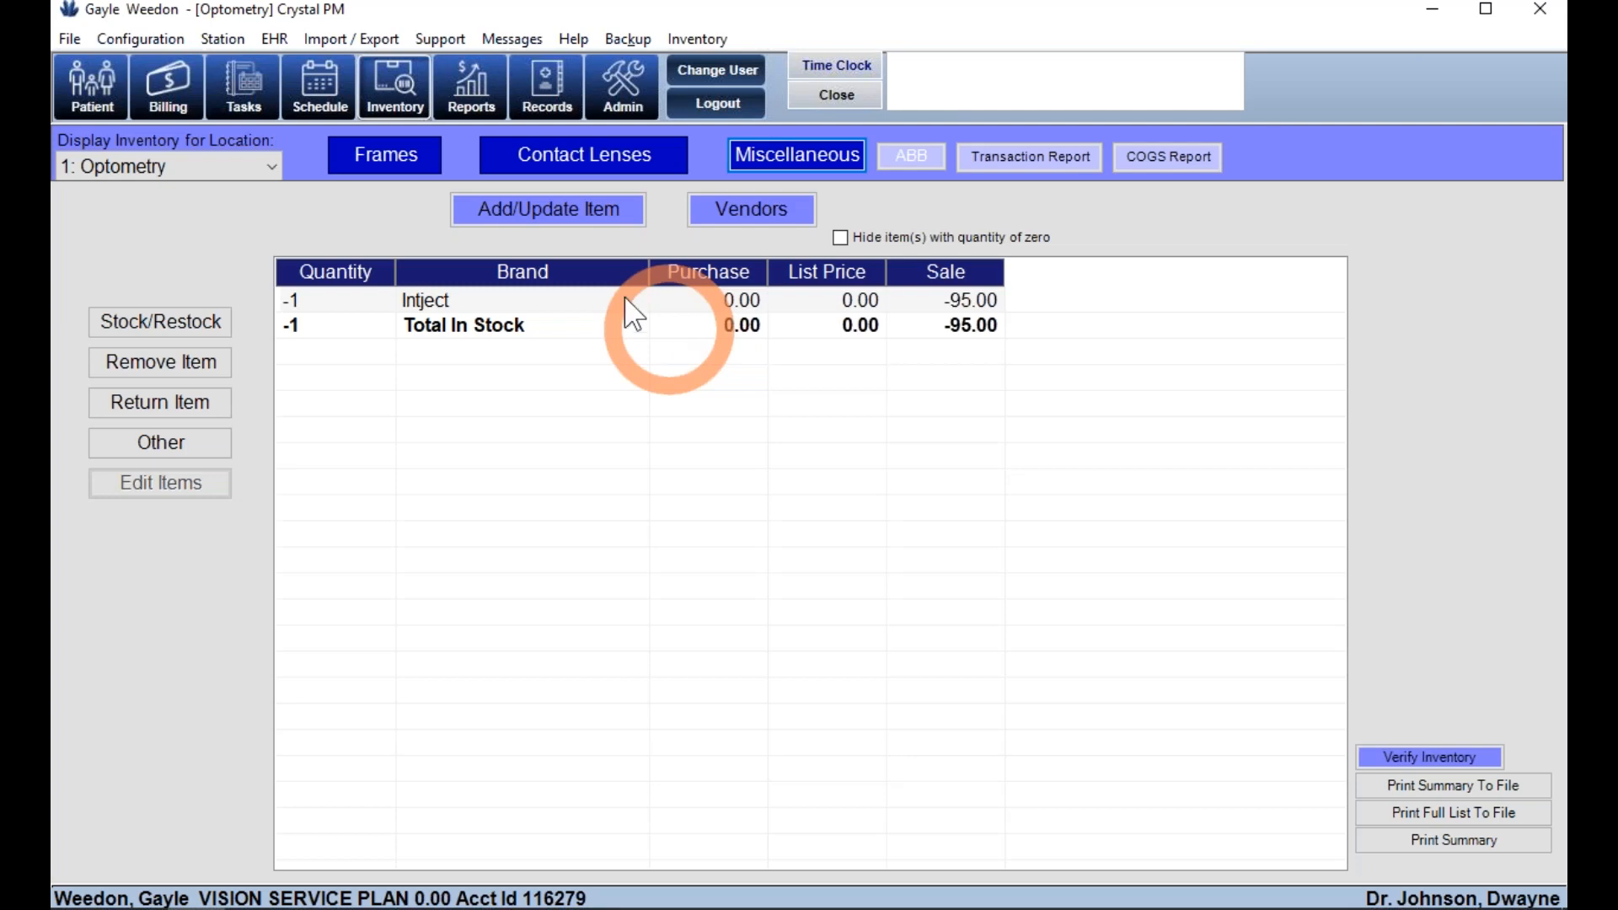
click(389, 161)
click(756, 206)
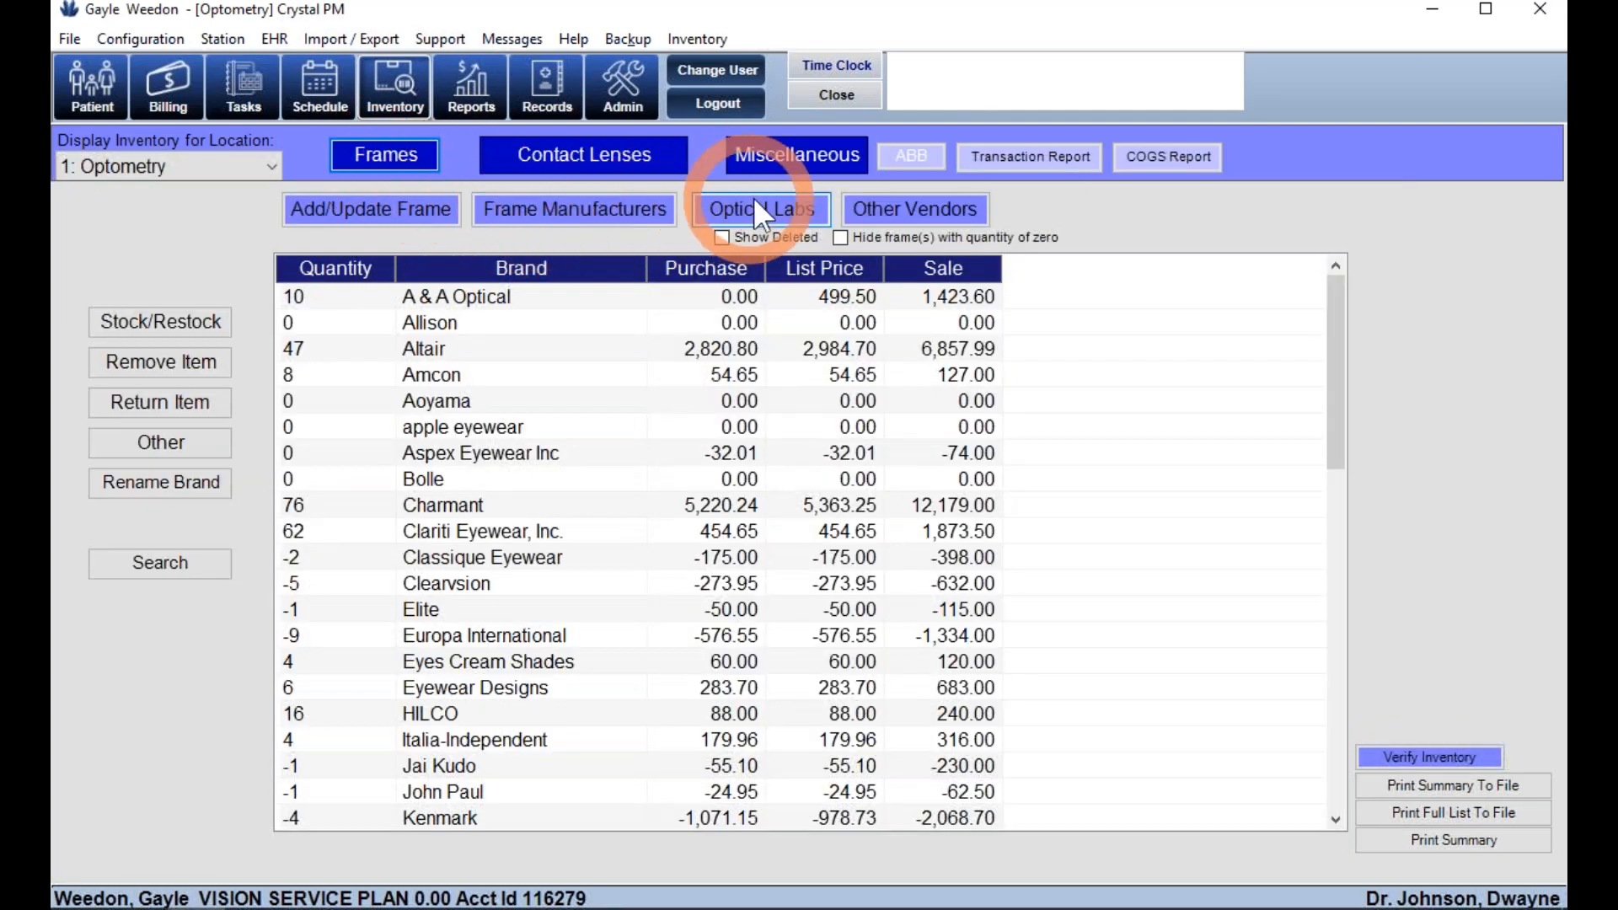
click(578, 210)
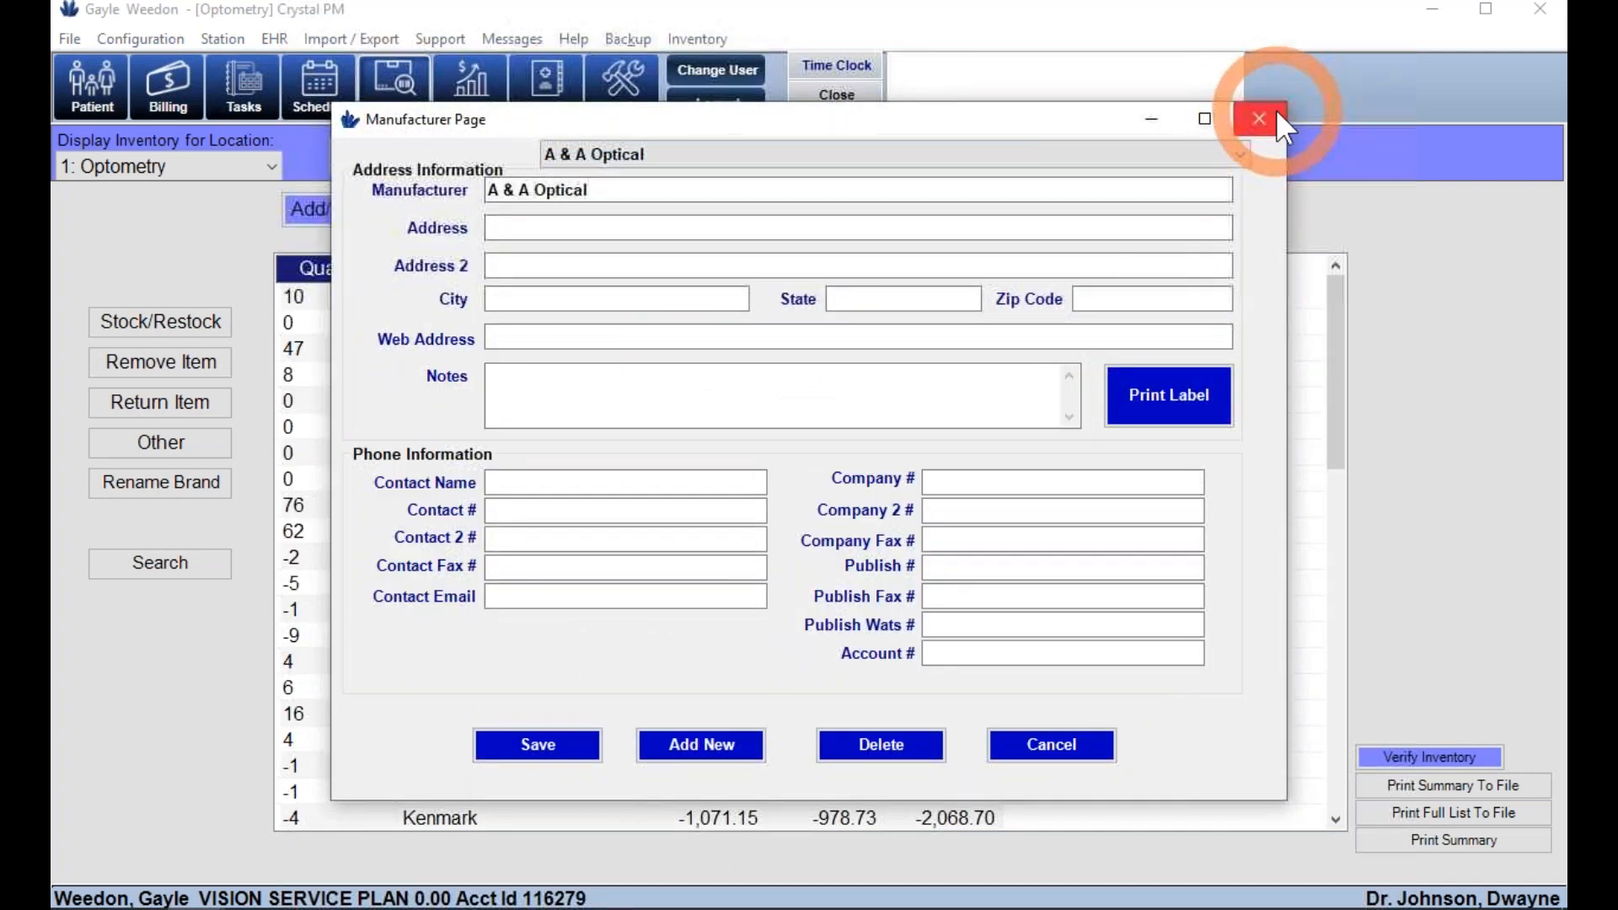
click(1259, 119)
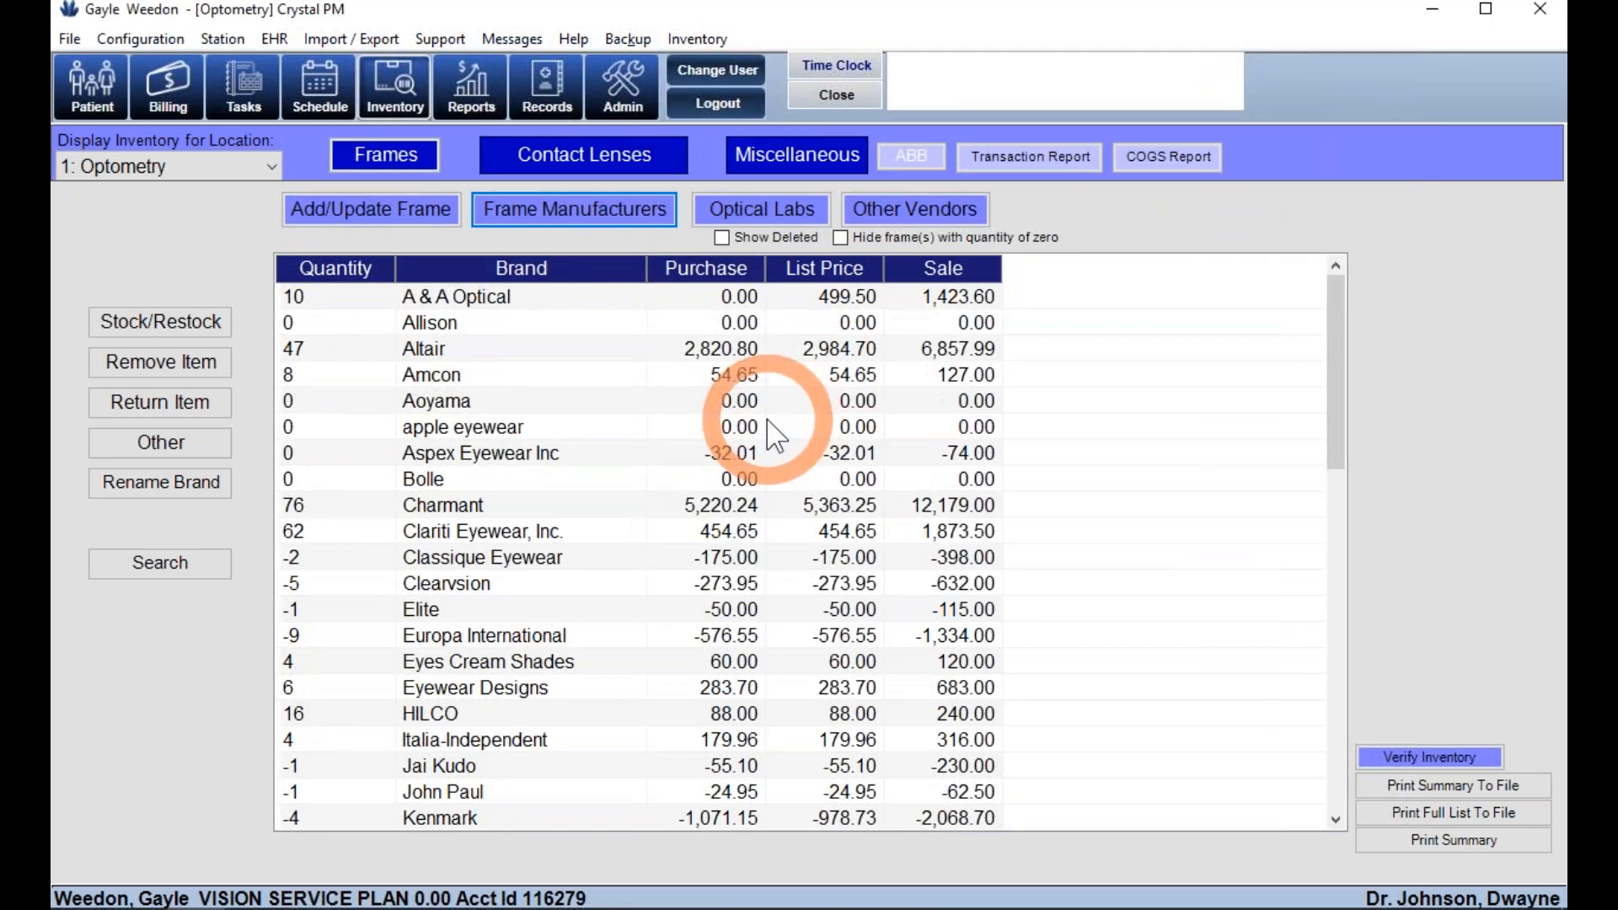
click(497, 93)
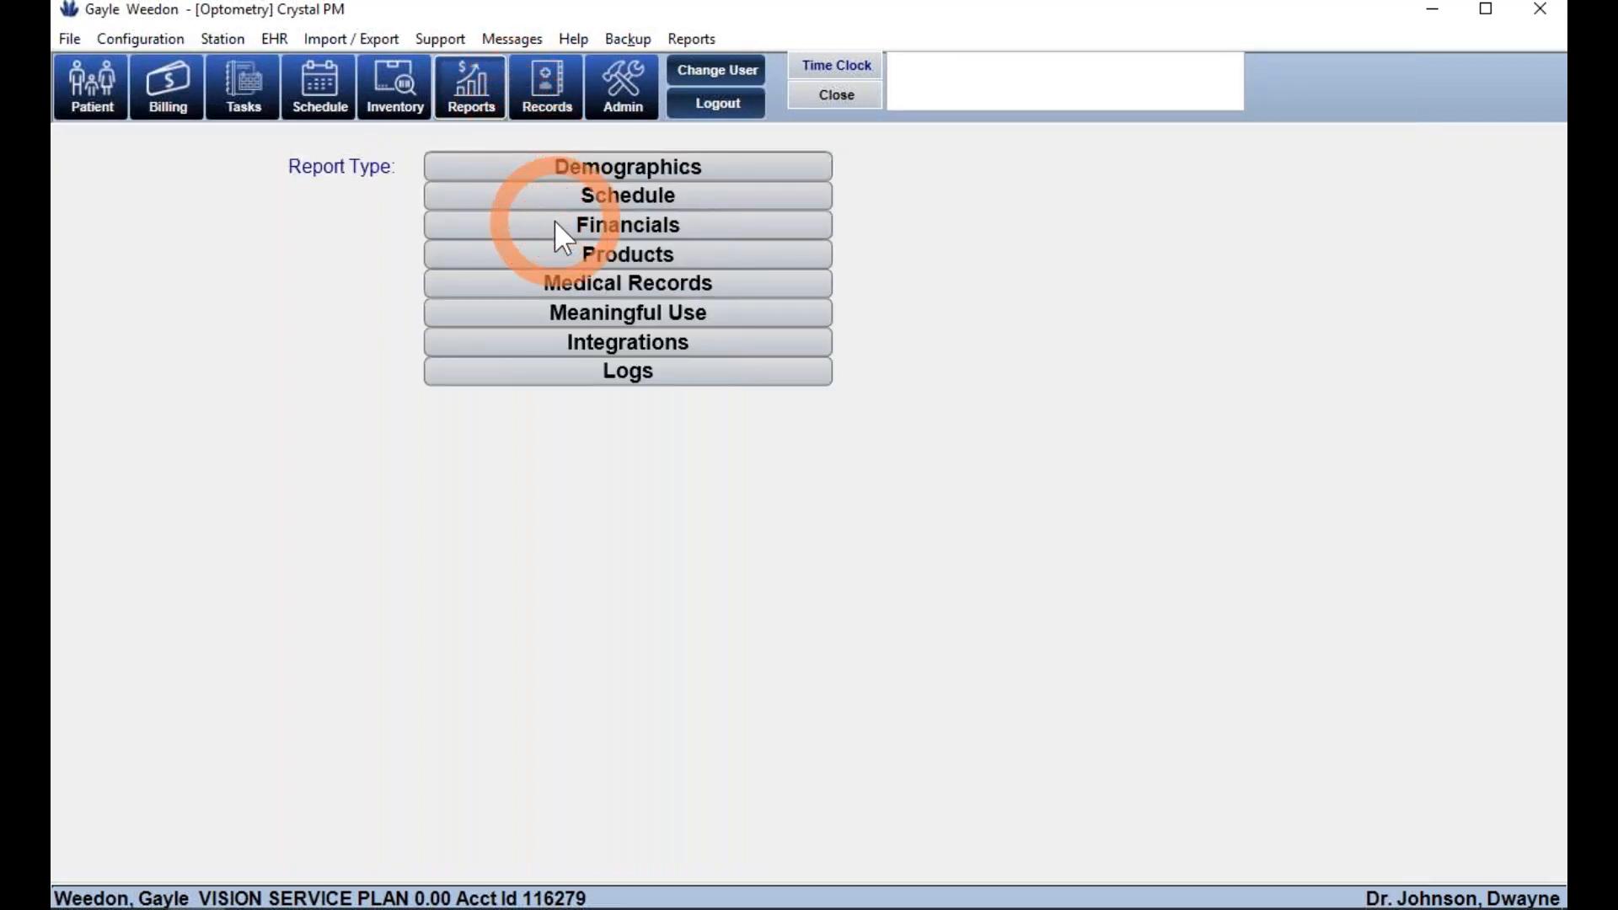
- Generate the 03/11/2020 Daily Report and drill into its cash and credit-card totals
click(612, 226)
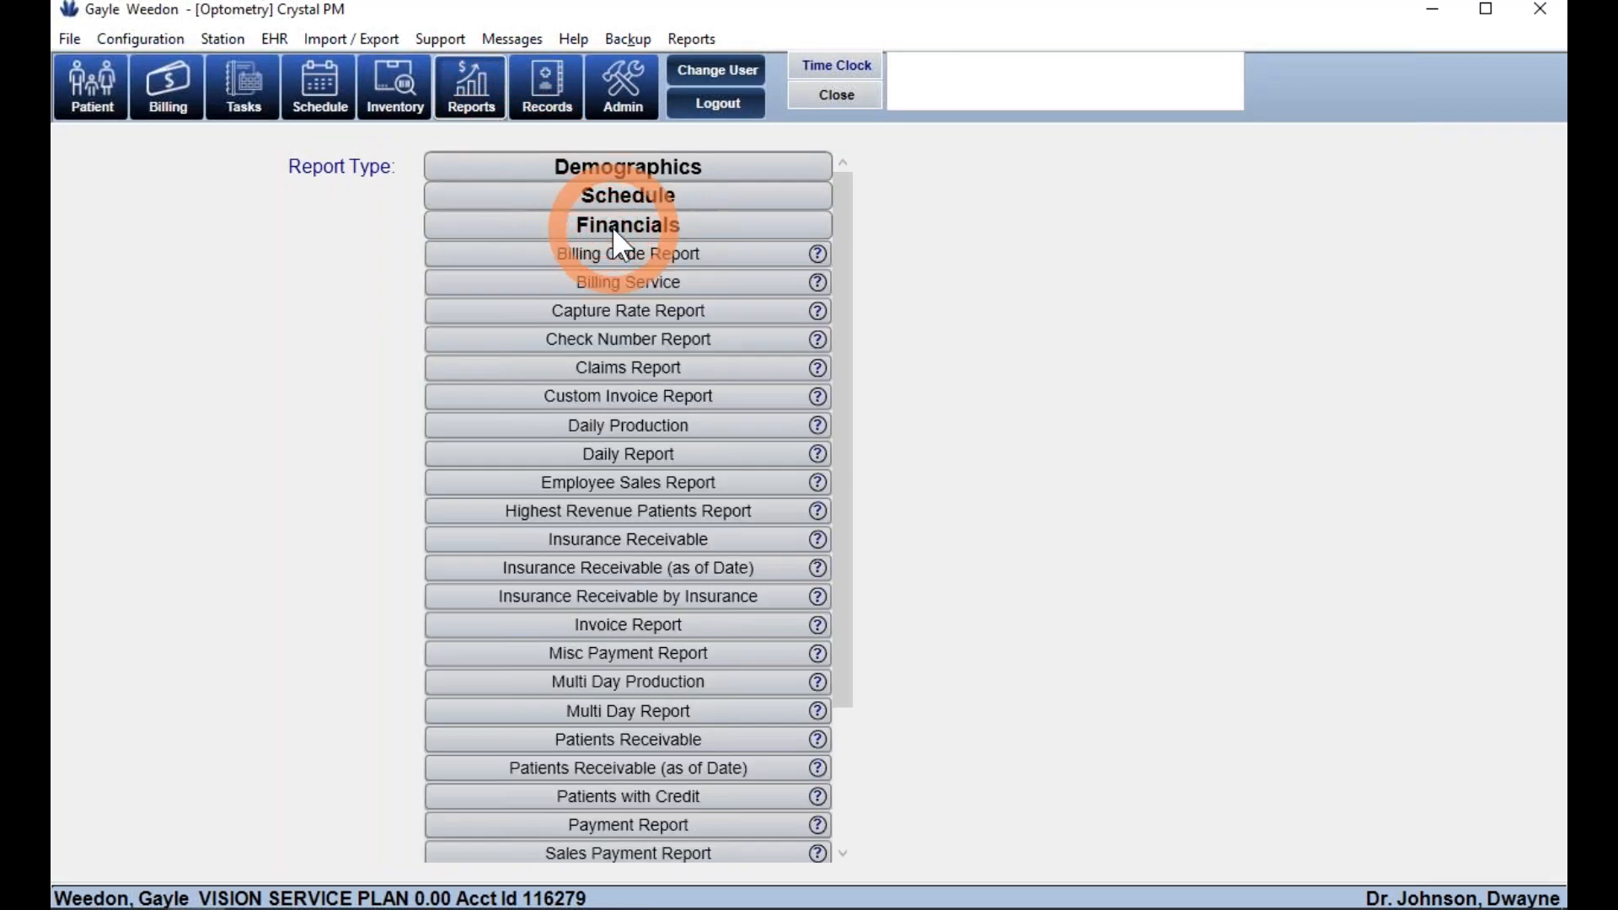
click(613, 457)
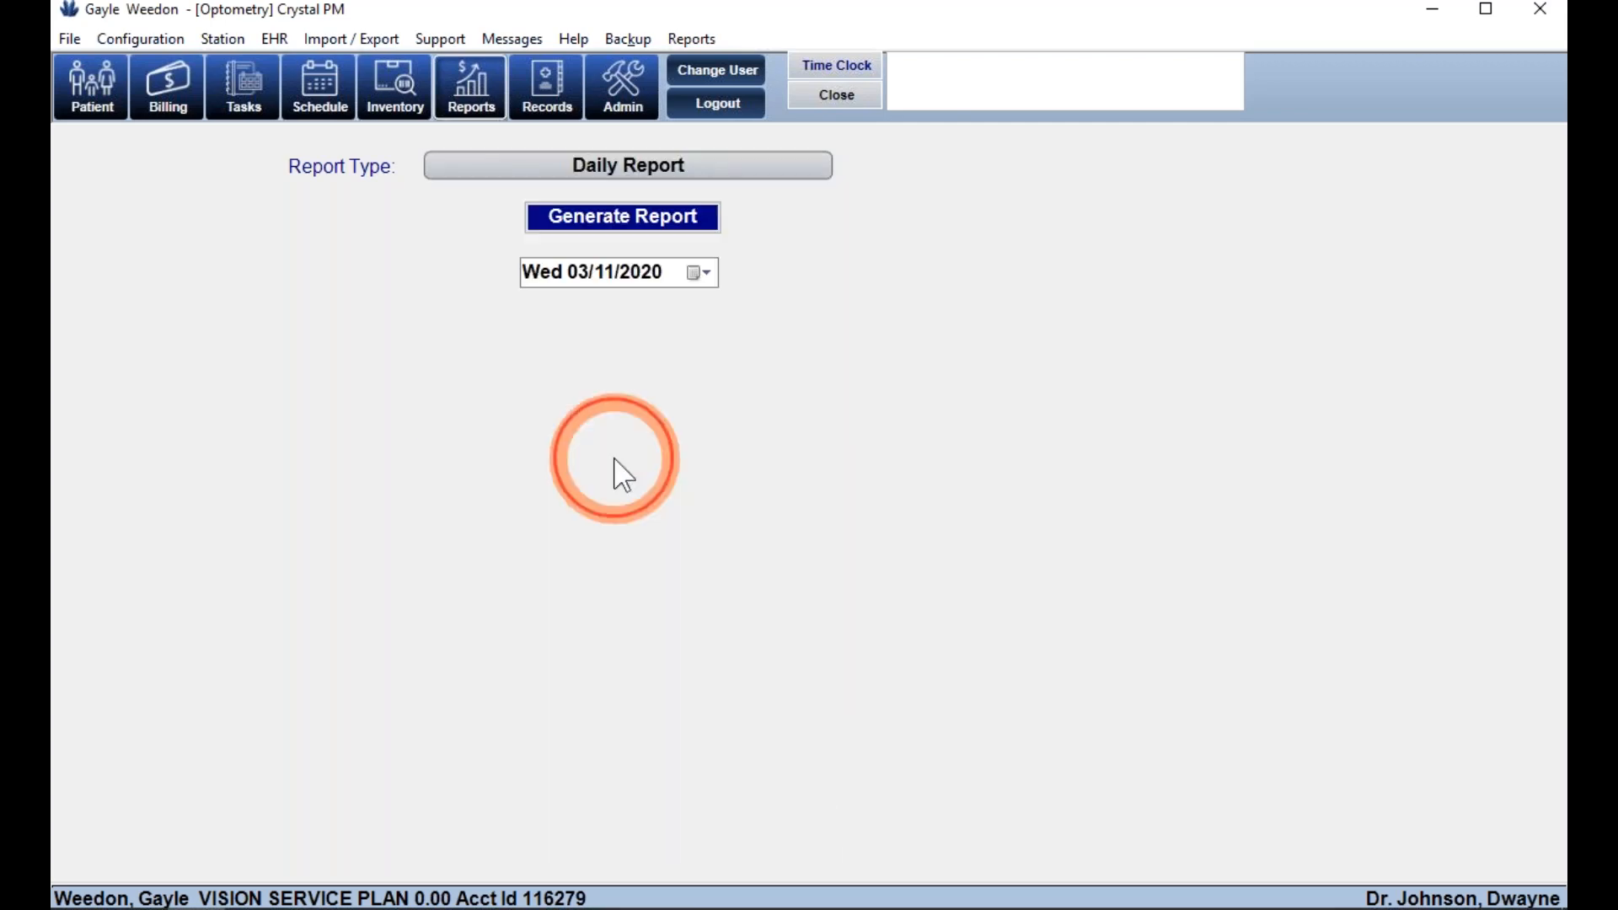
click(604, 221)
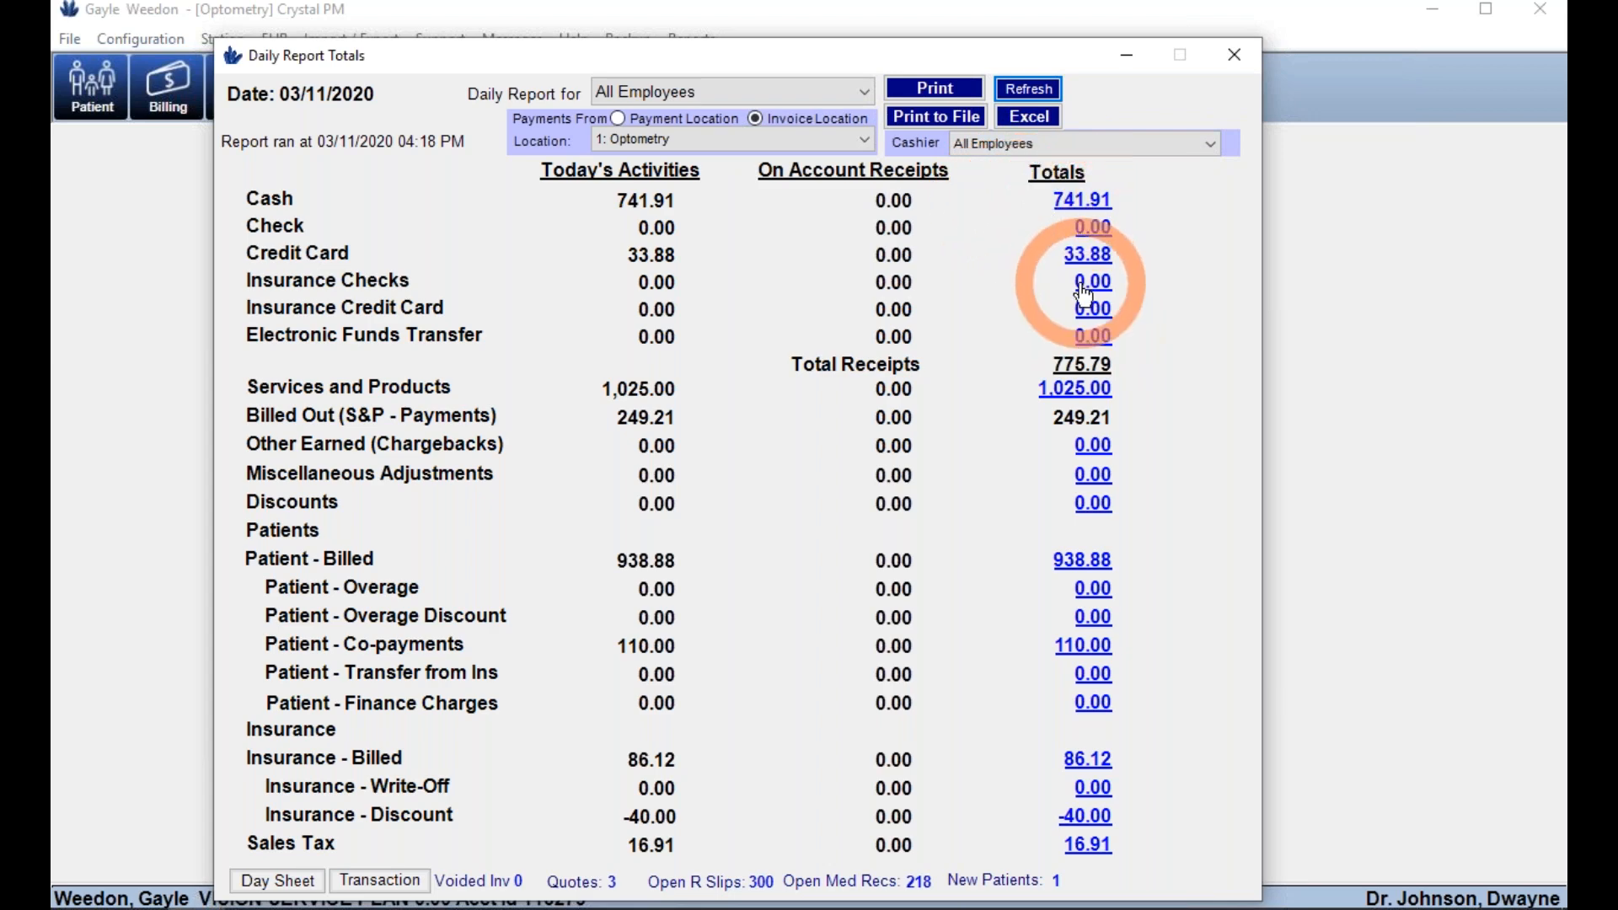
click(1093, 204)
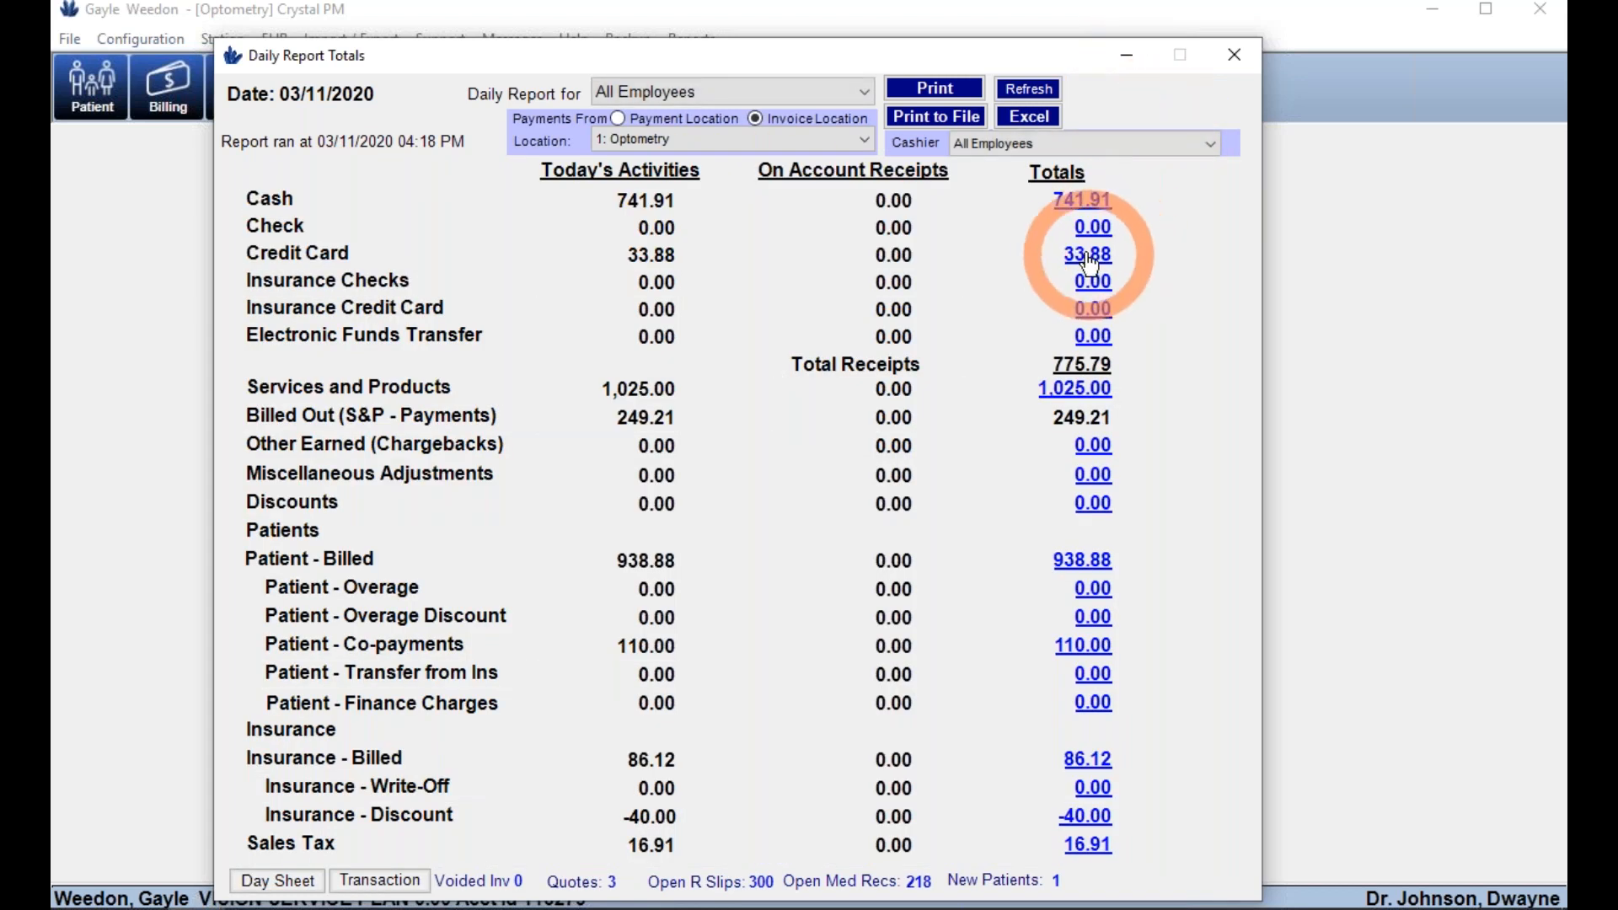
click(1085, 257)
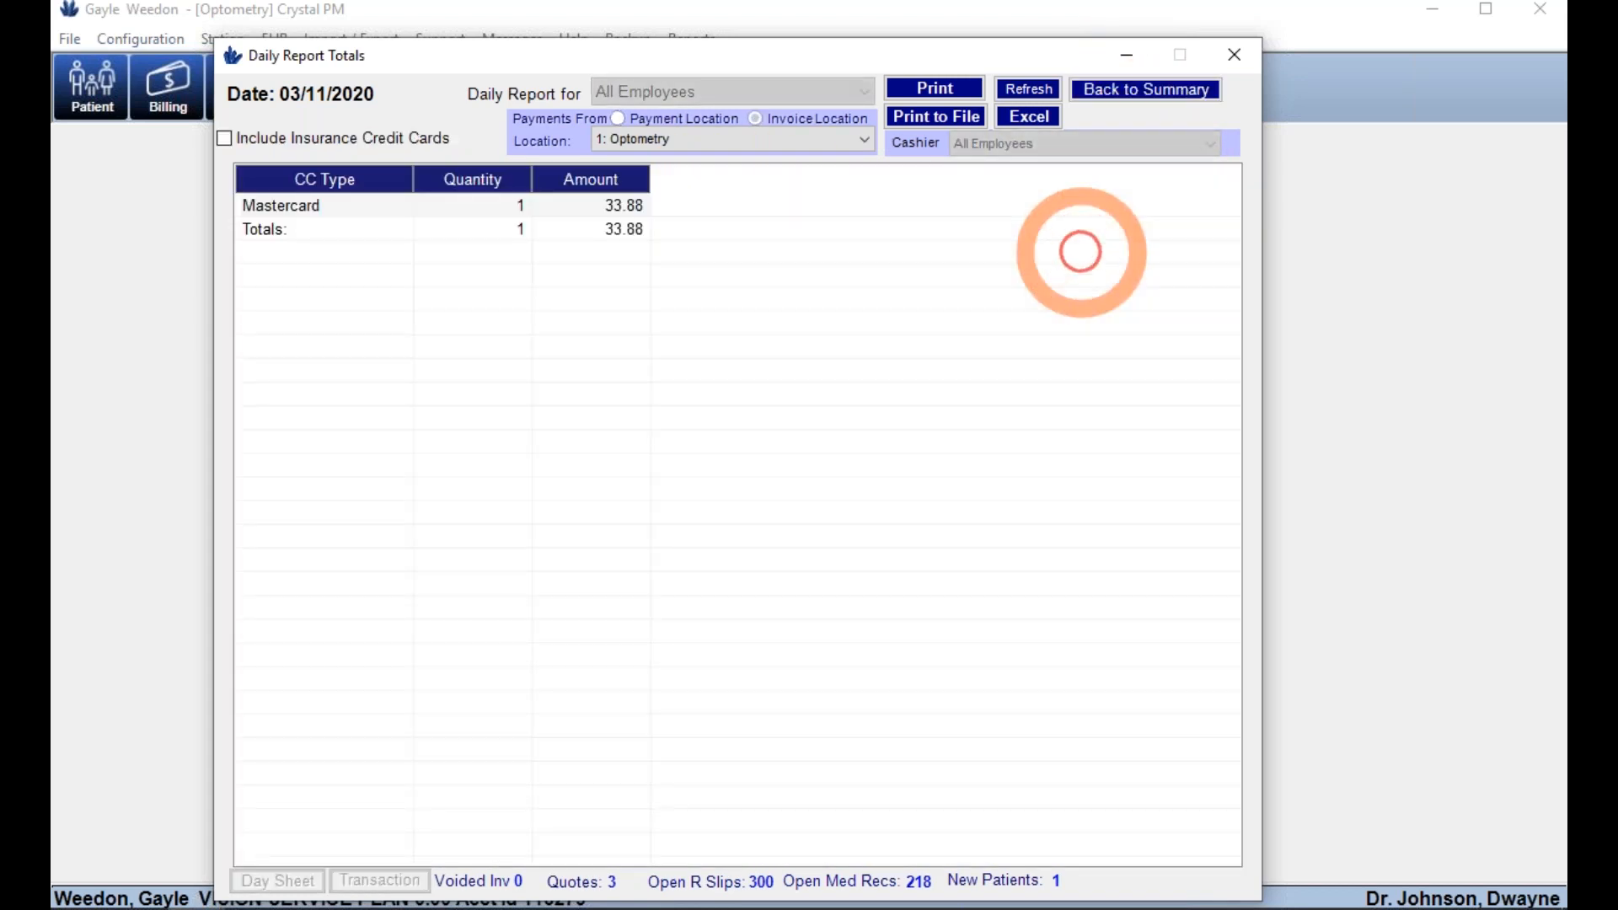
click(571, 207)
click(1173, 95)
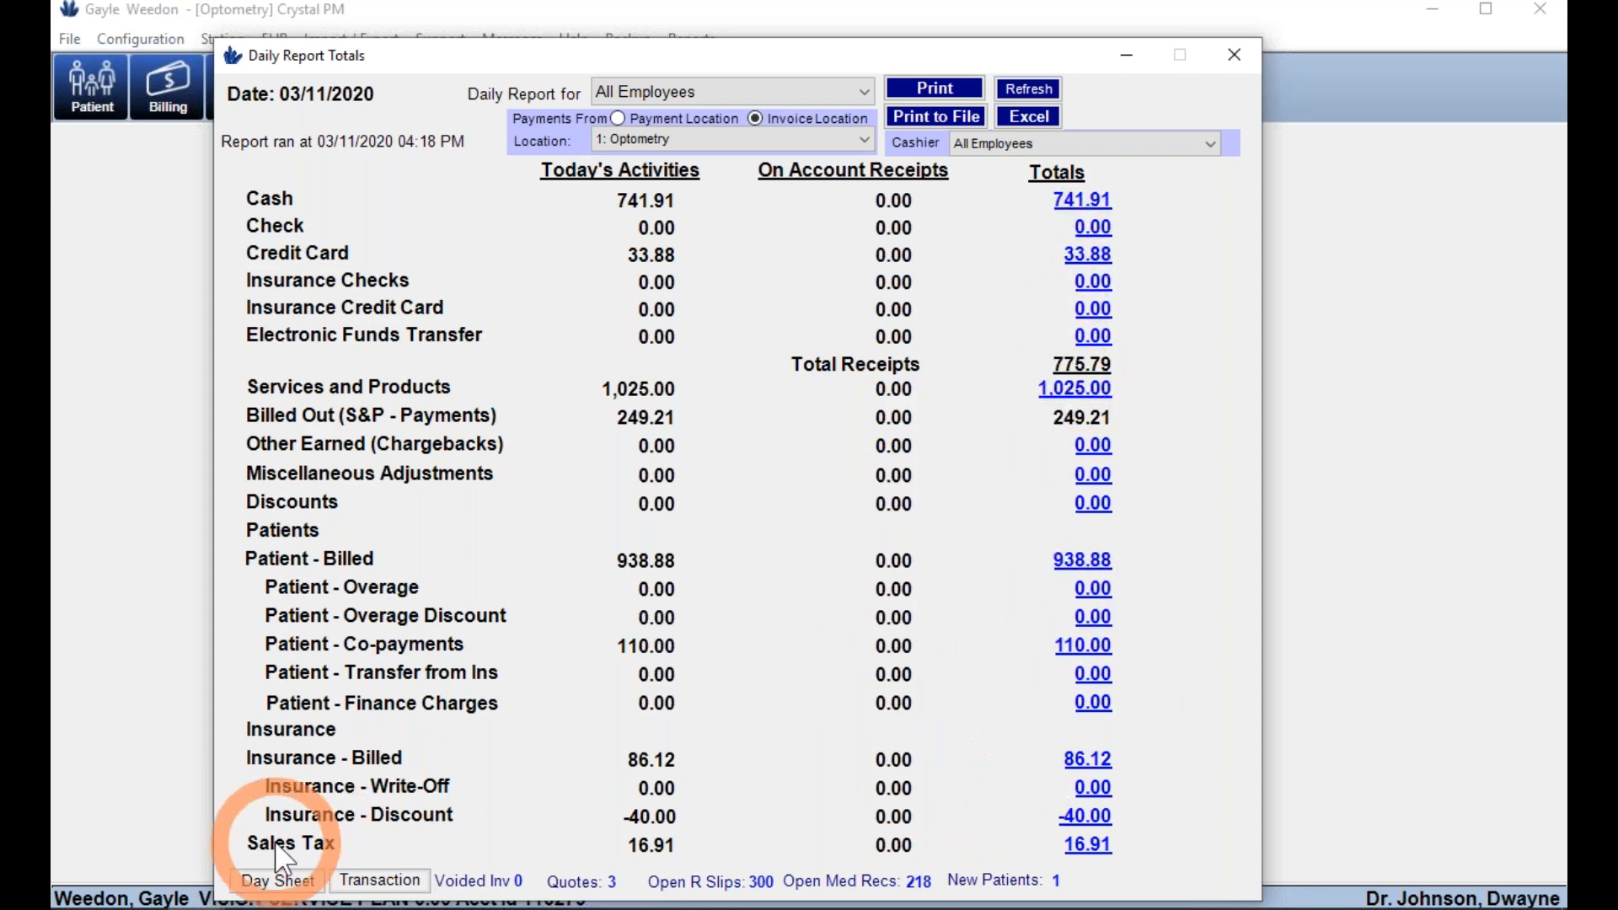
- Preview the day sheet and transaction list, keep all employees, and close the totals
click(278, 880)
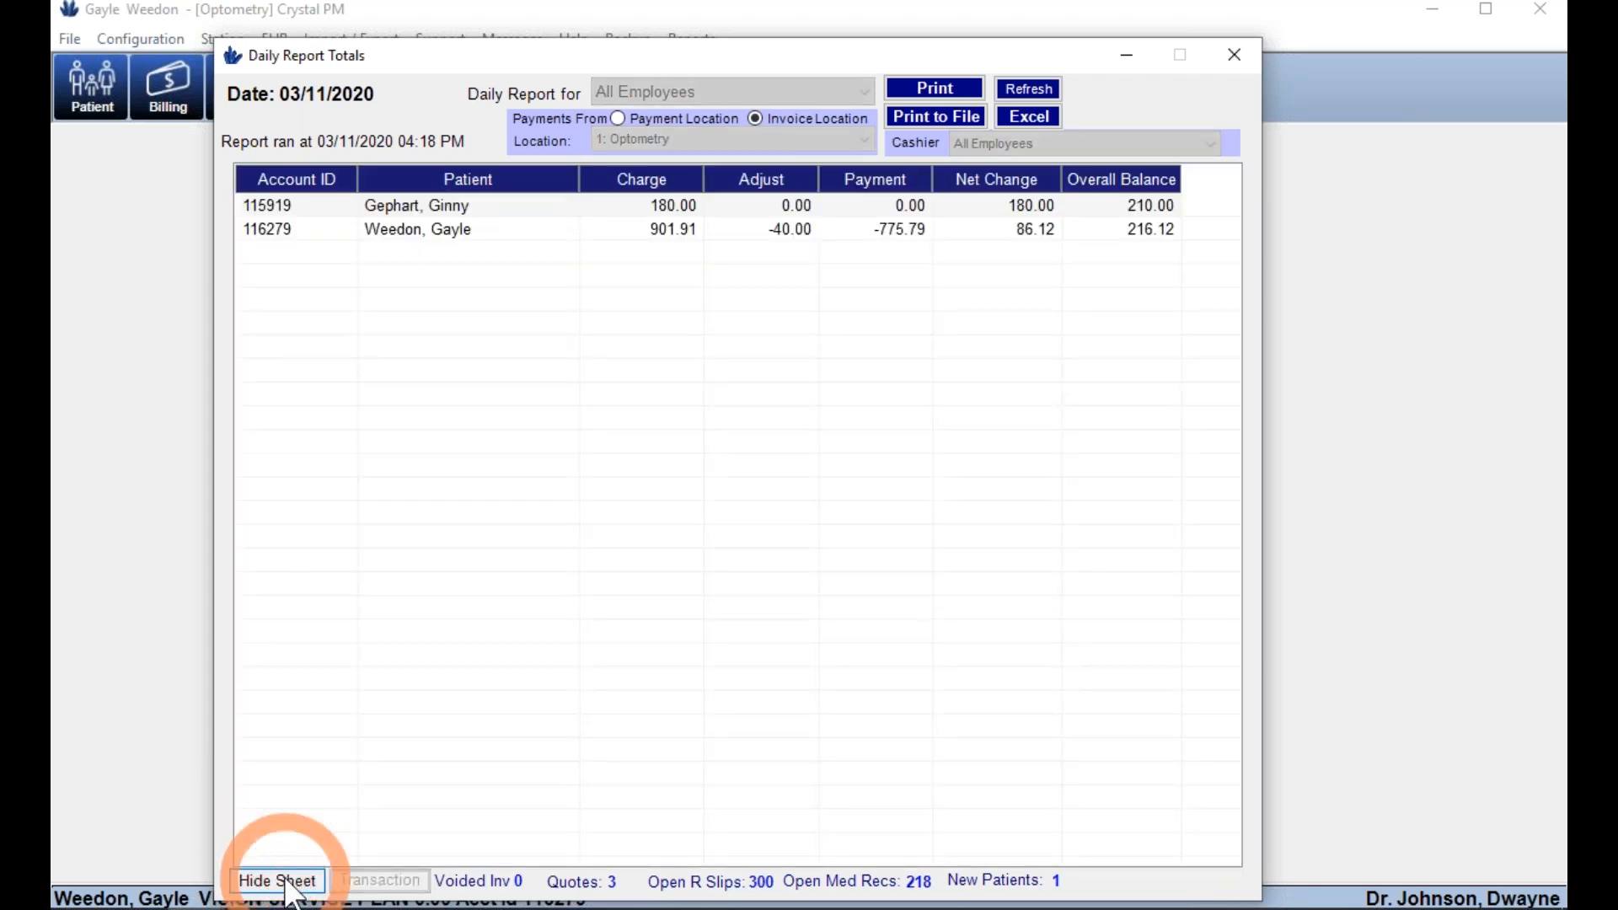
click(282, 883)
click(381, 881)
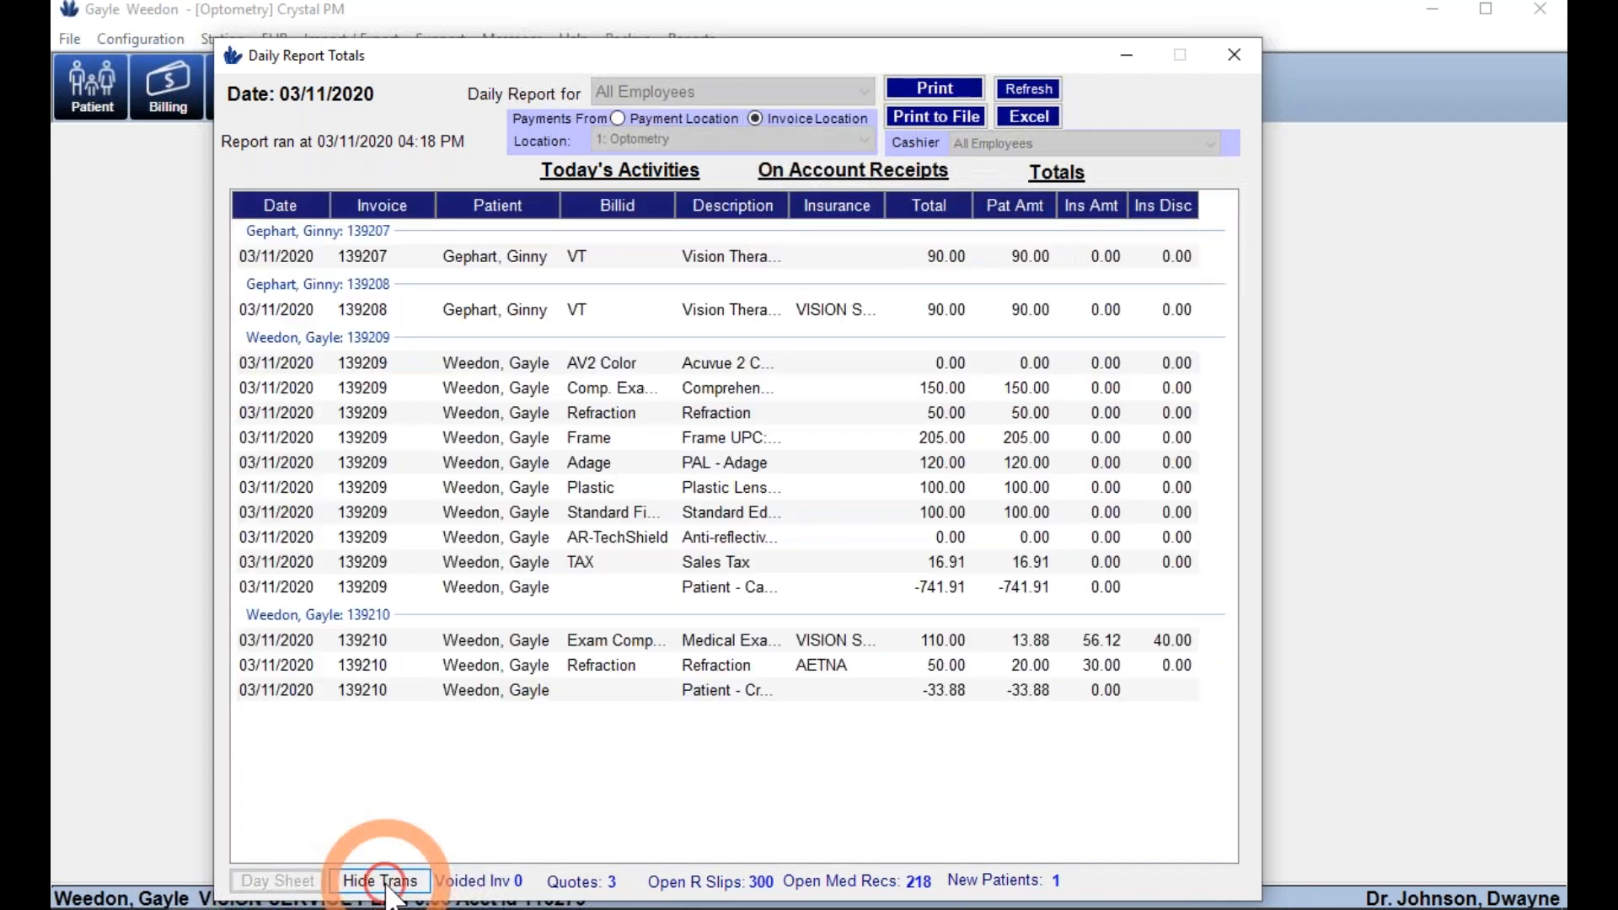
click(386, 885)
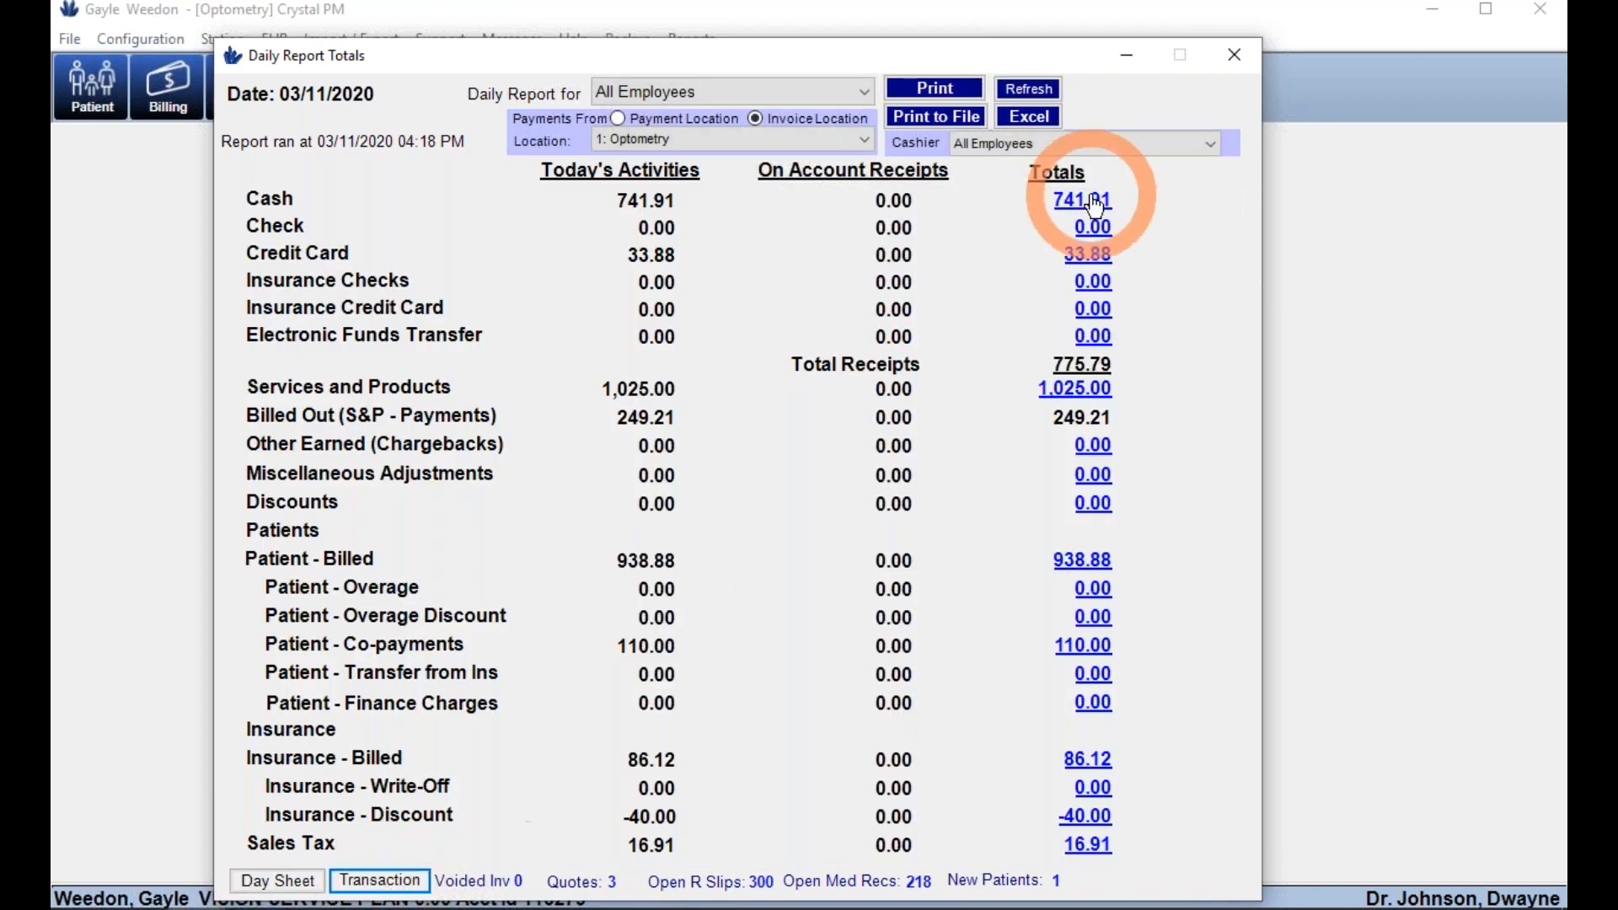
click(847, 96)
click(837, 86)
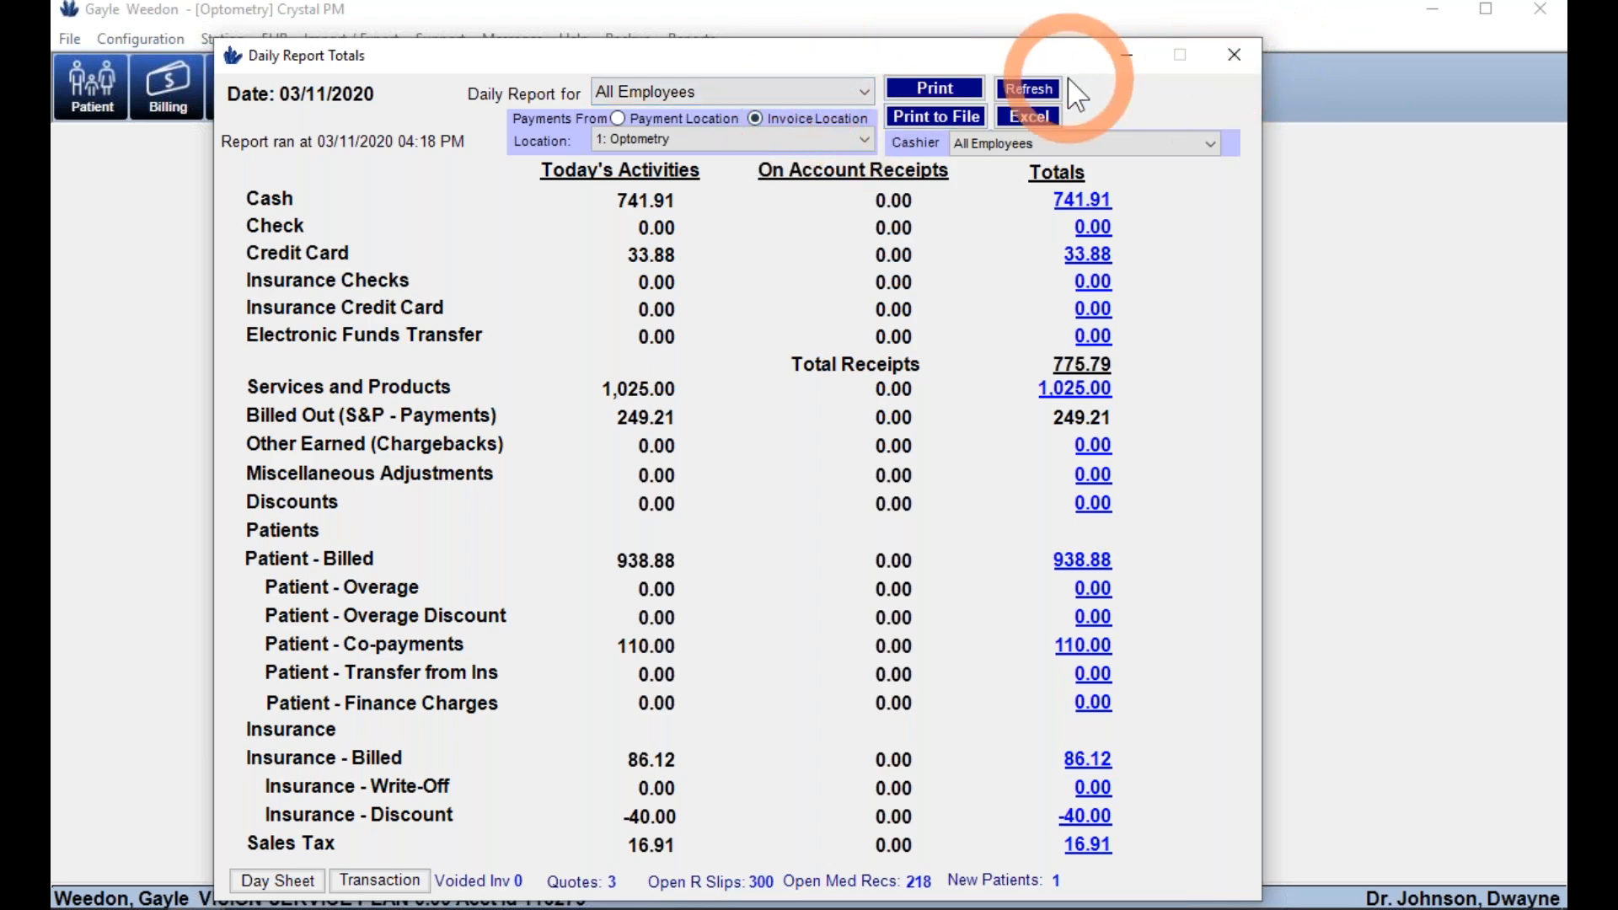
click(1232, 54)
click(740, 166)
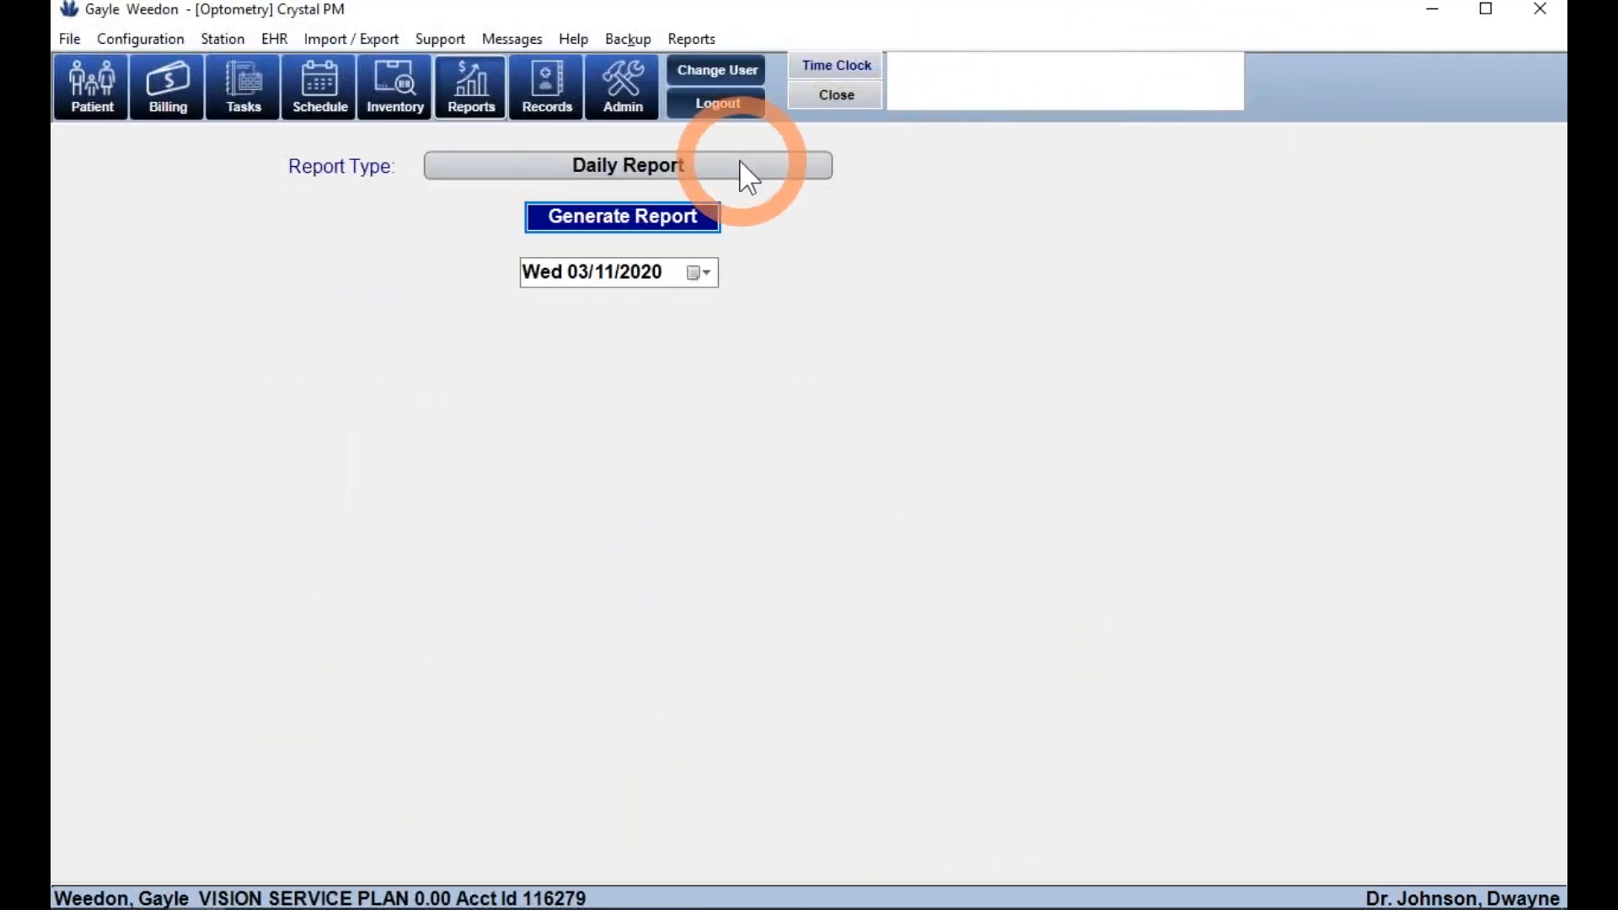
- Generate the 2/12/2020–3/11/2020 Multi Day Report and view the payments behind its cash total
click(660, 253)
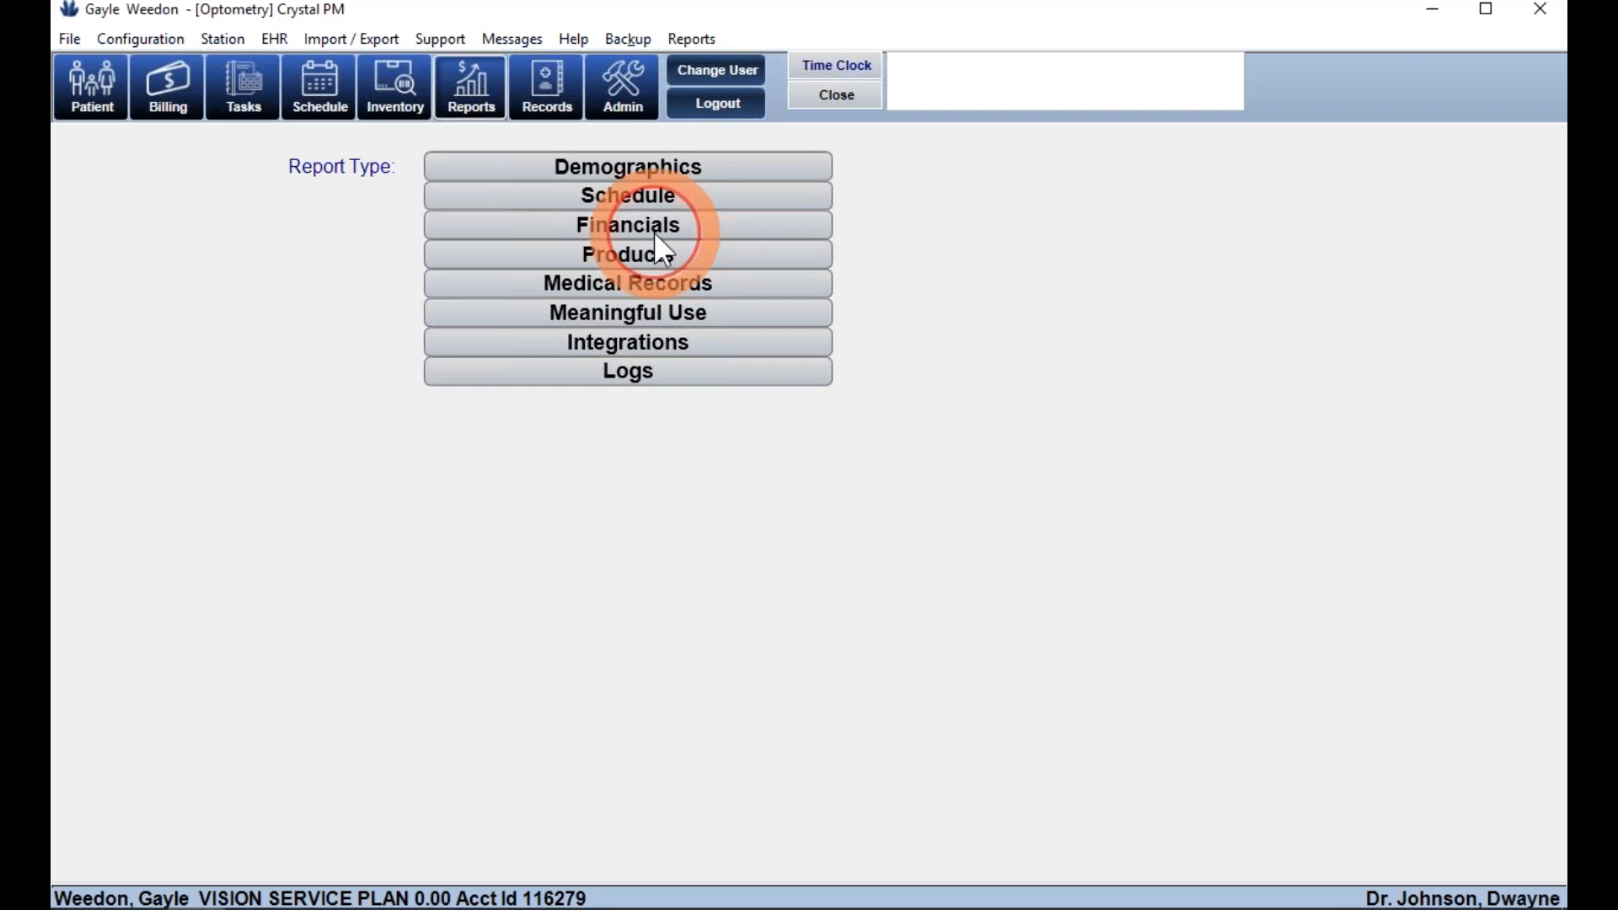
click(654, 226)
click(630, 711)
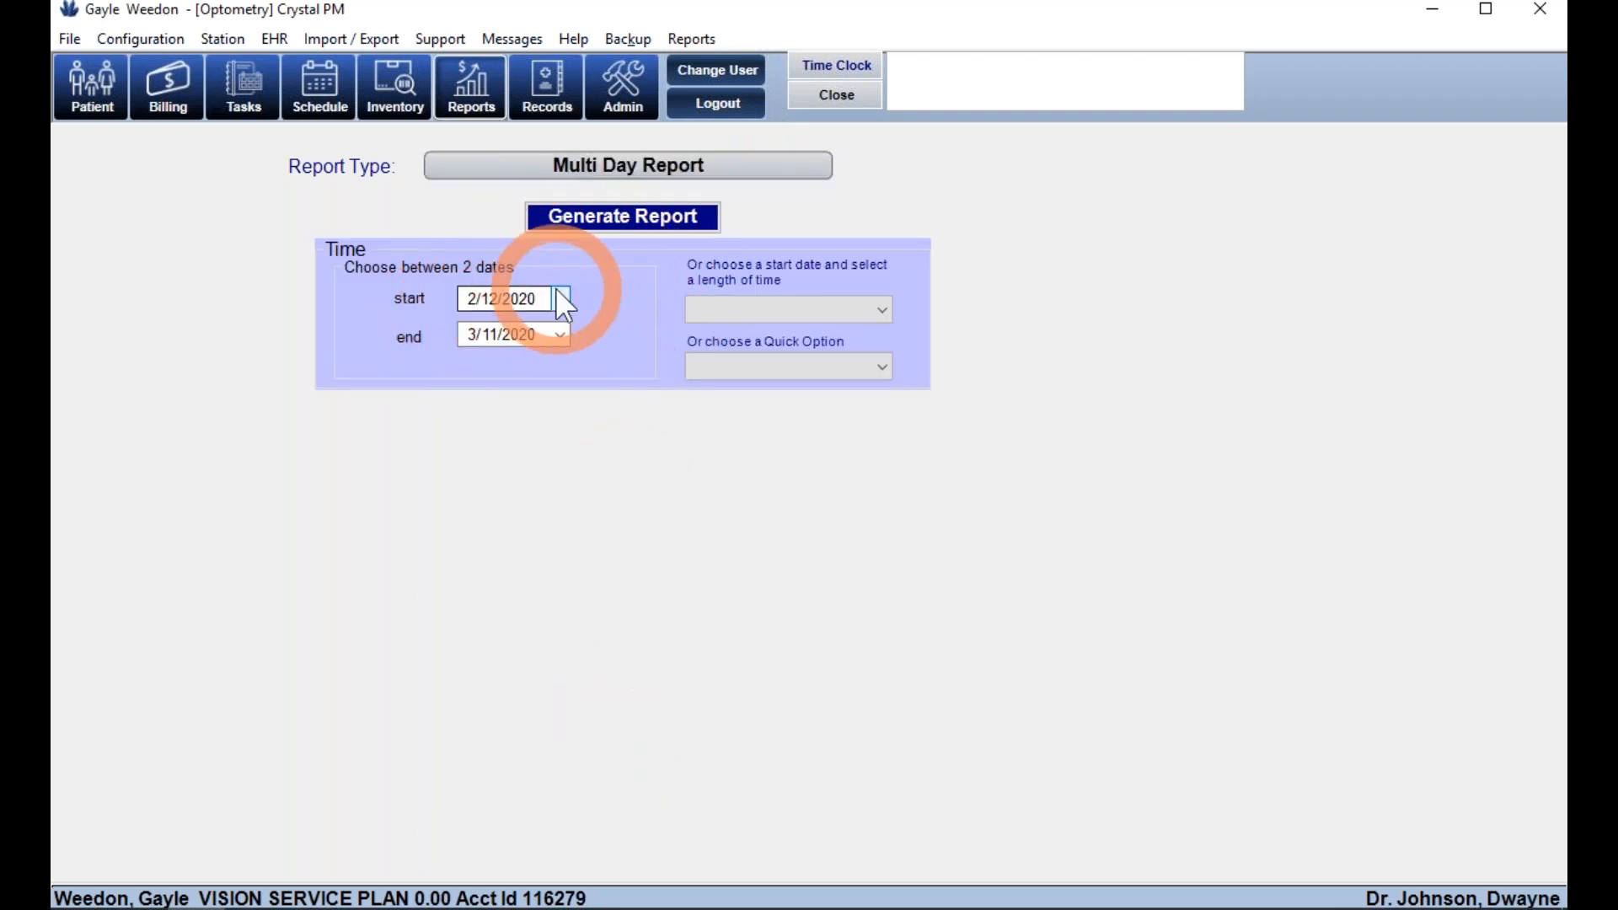
click(573, 224)
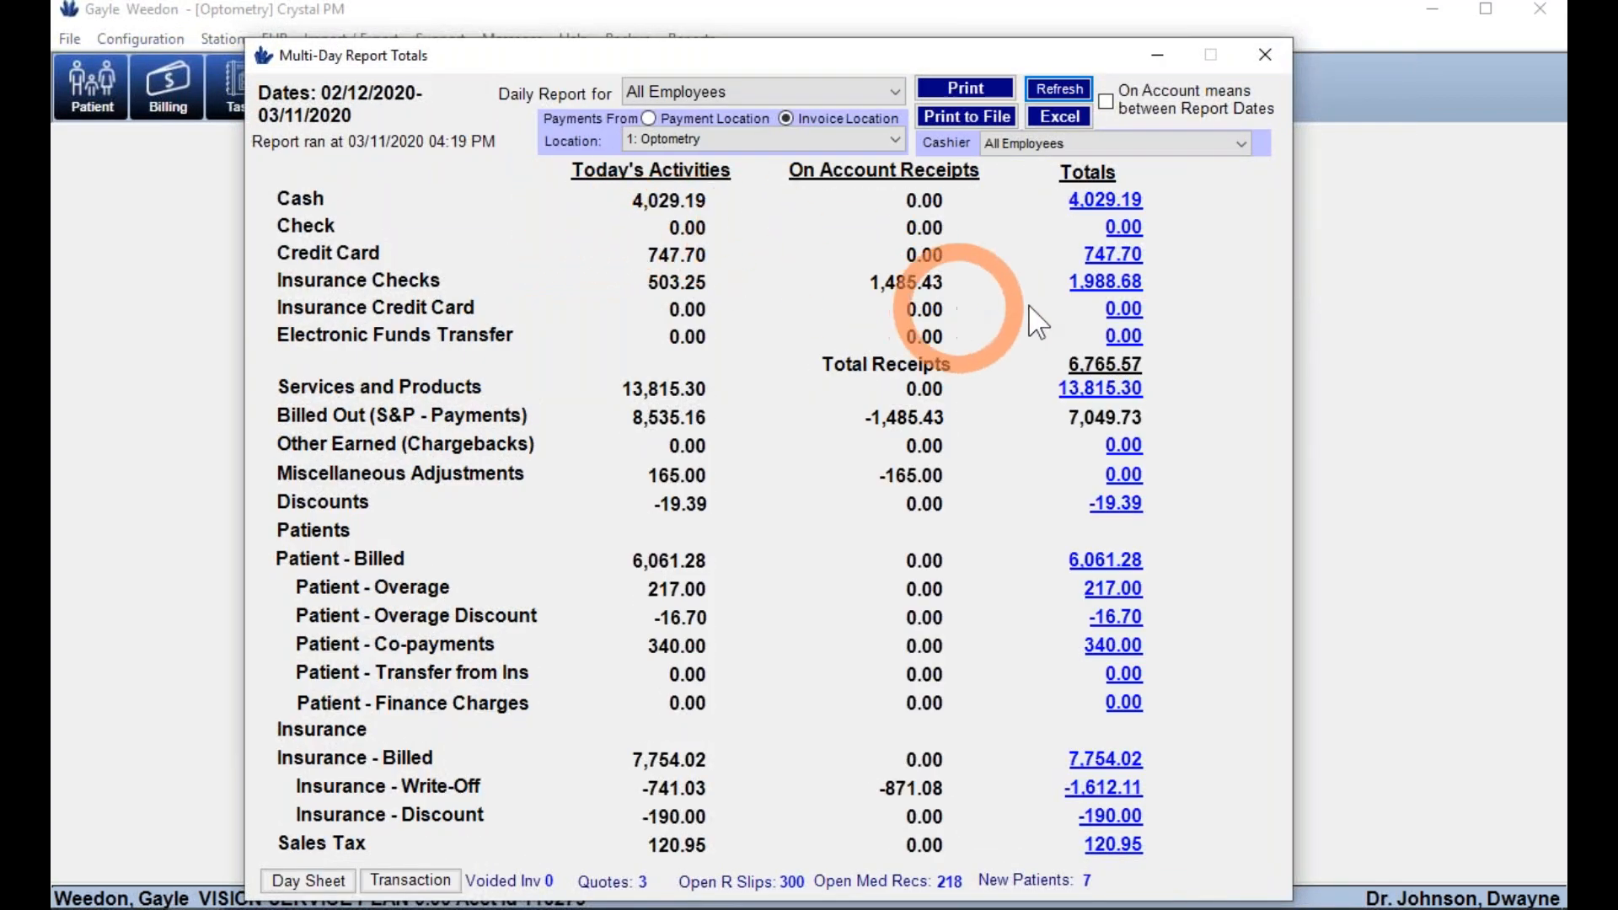
click(1116, 215)
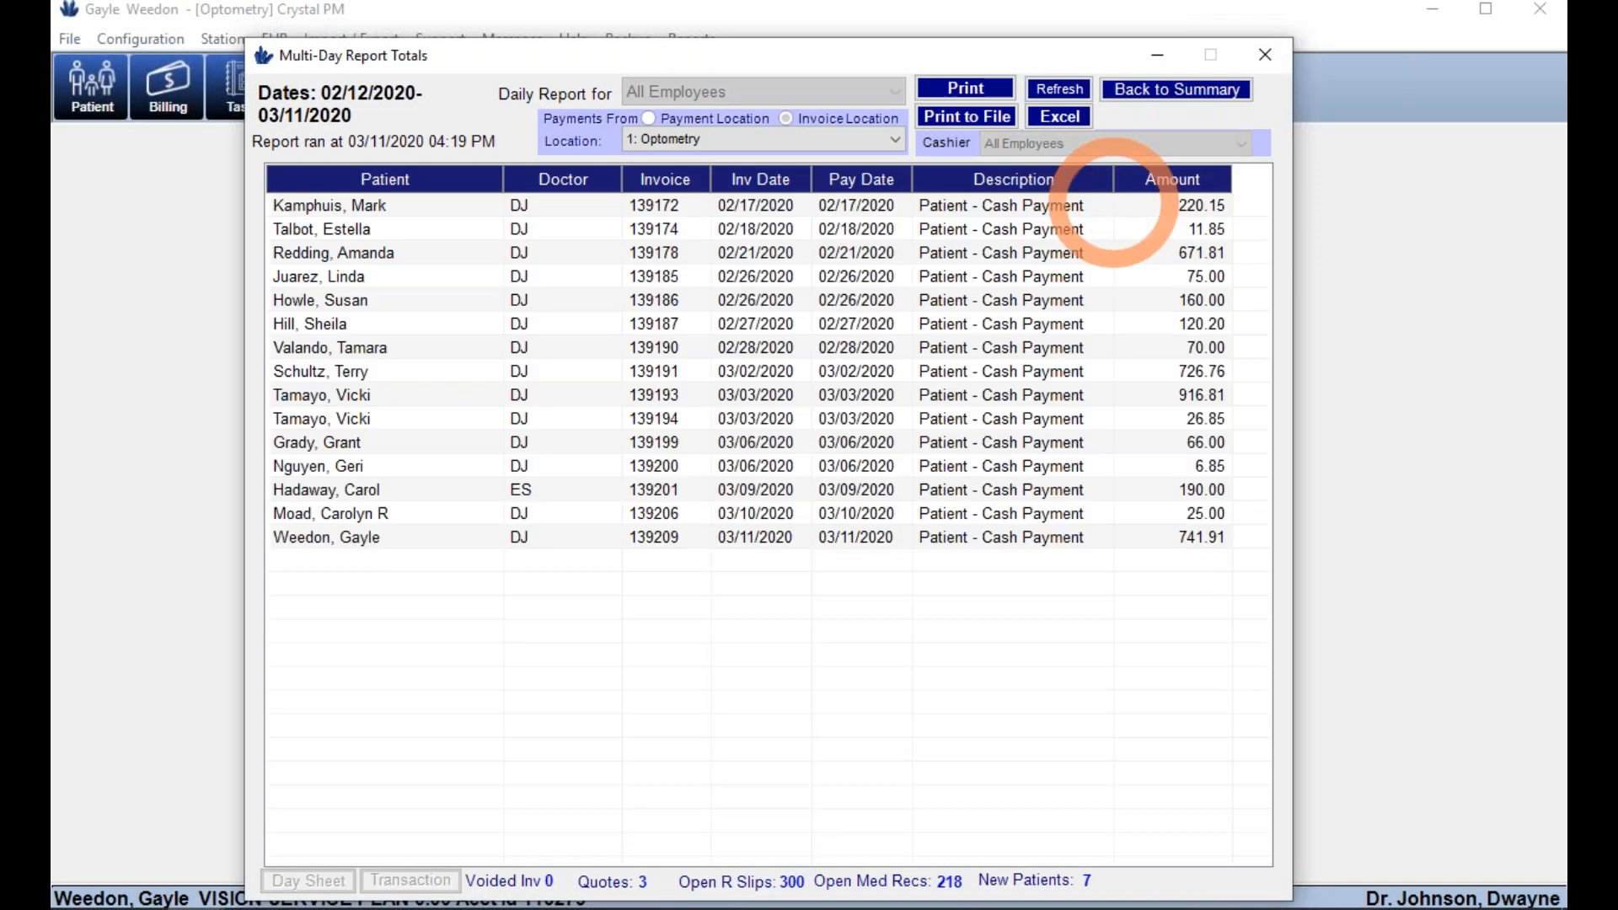
click(1163, 97)
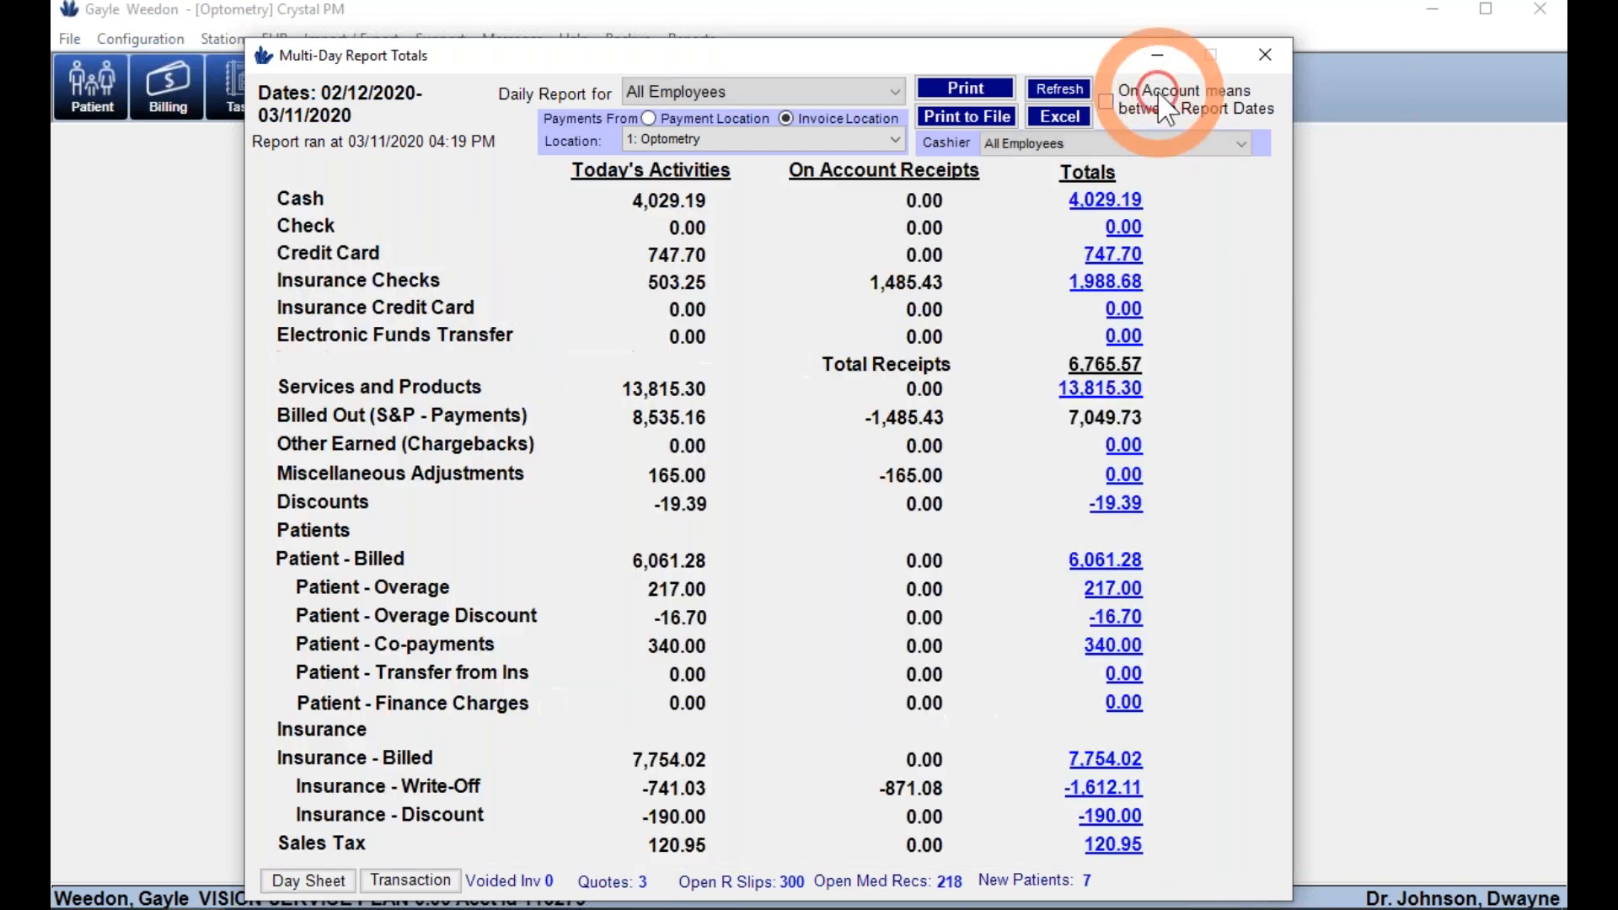
- Break down the credit-card total and open the second Mastercard payment's invoice
click(1112, 253)
click(477, 212)
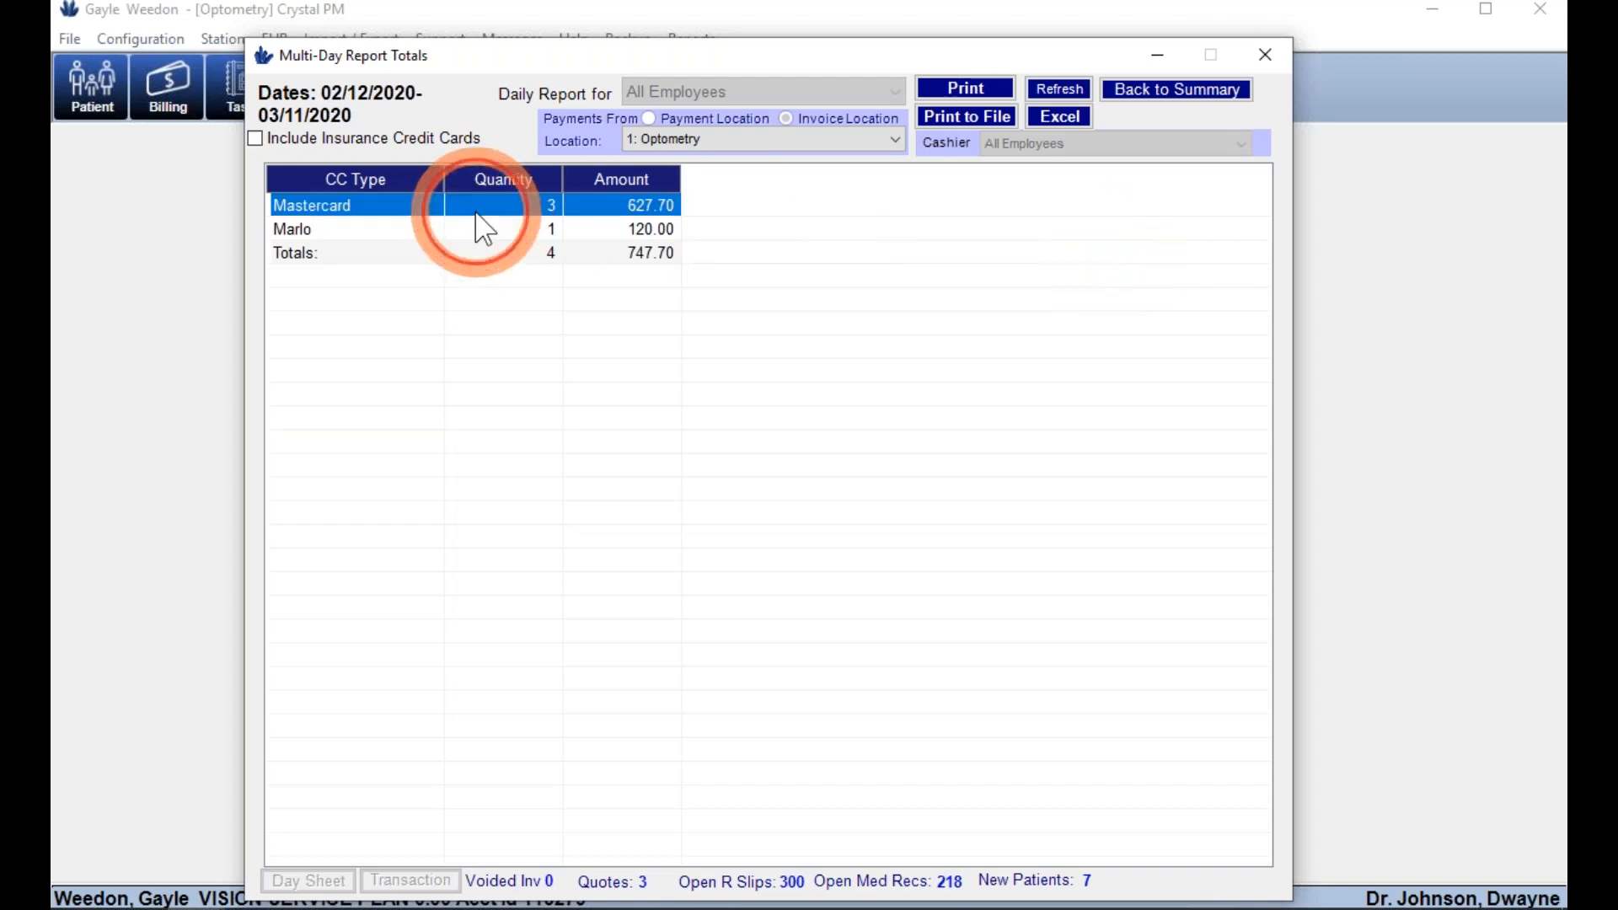
double_click(568, 238)
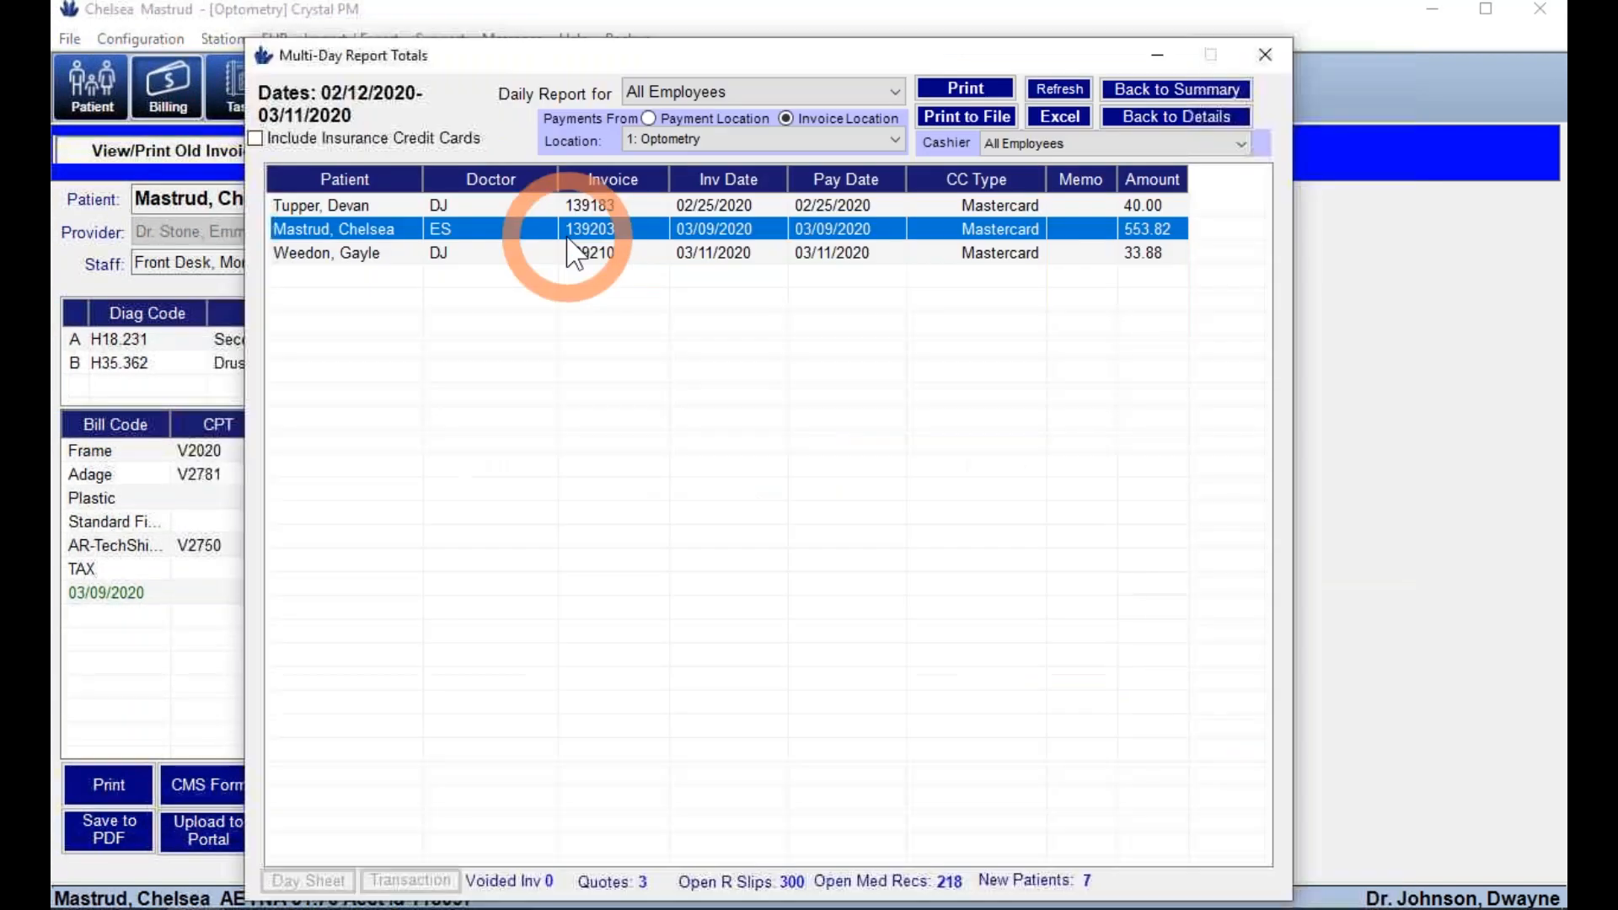
click(1146, 91)
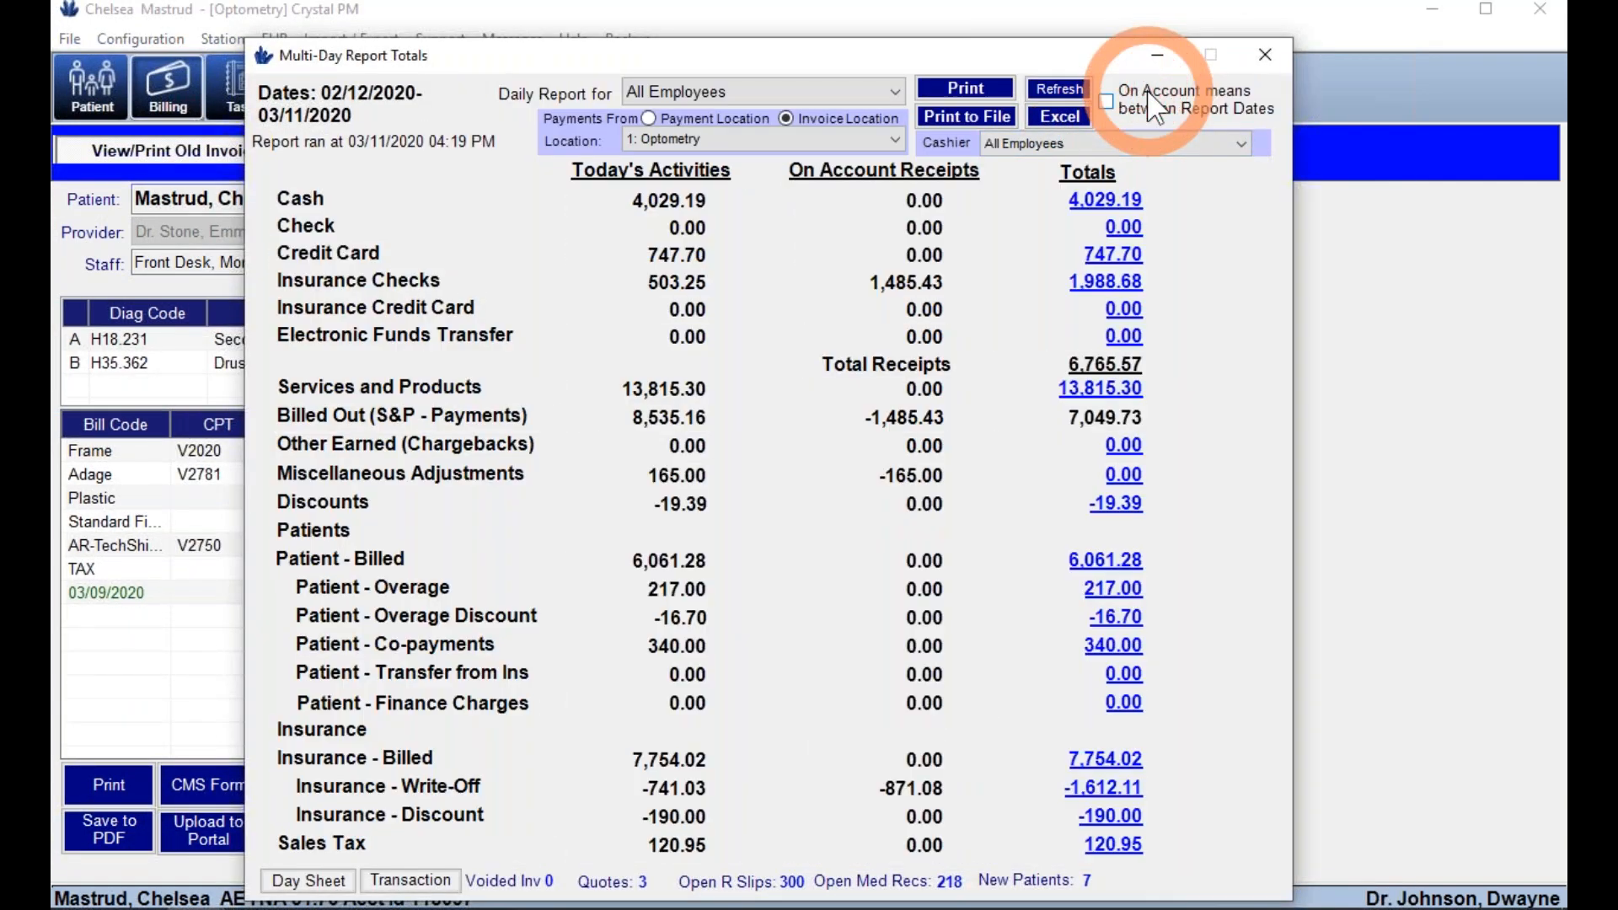
- Sort cash payments by amount, open the 916.81 invoice, then close the report totals
click(896, 140)
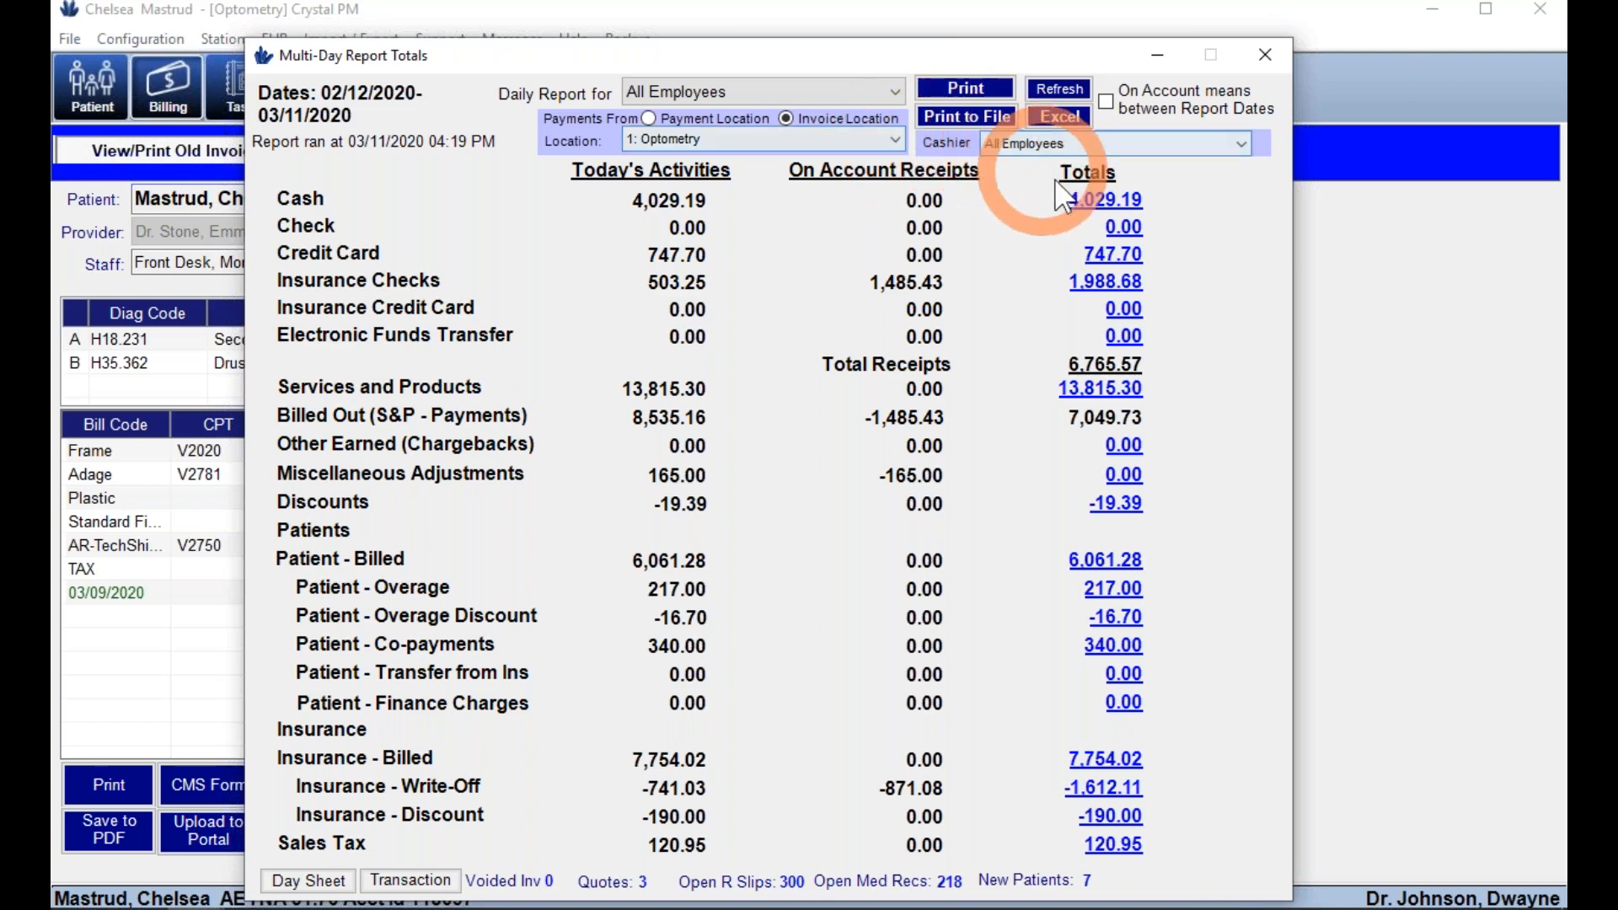
click(1105, 200)
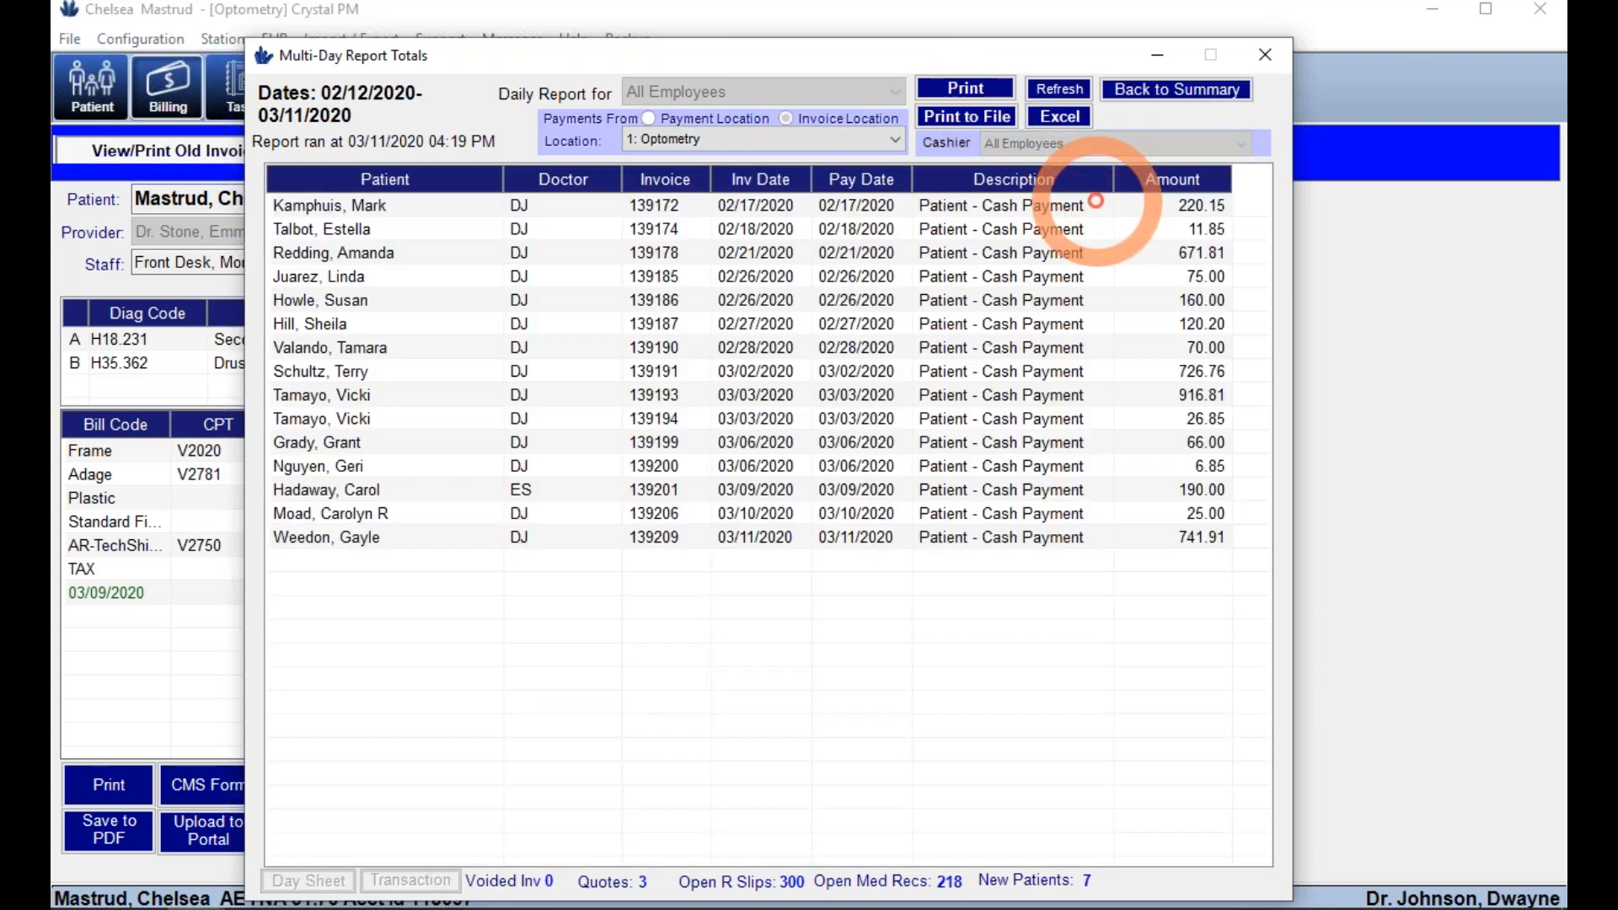
click(1163, 182)
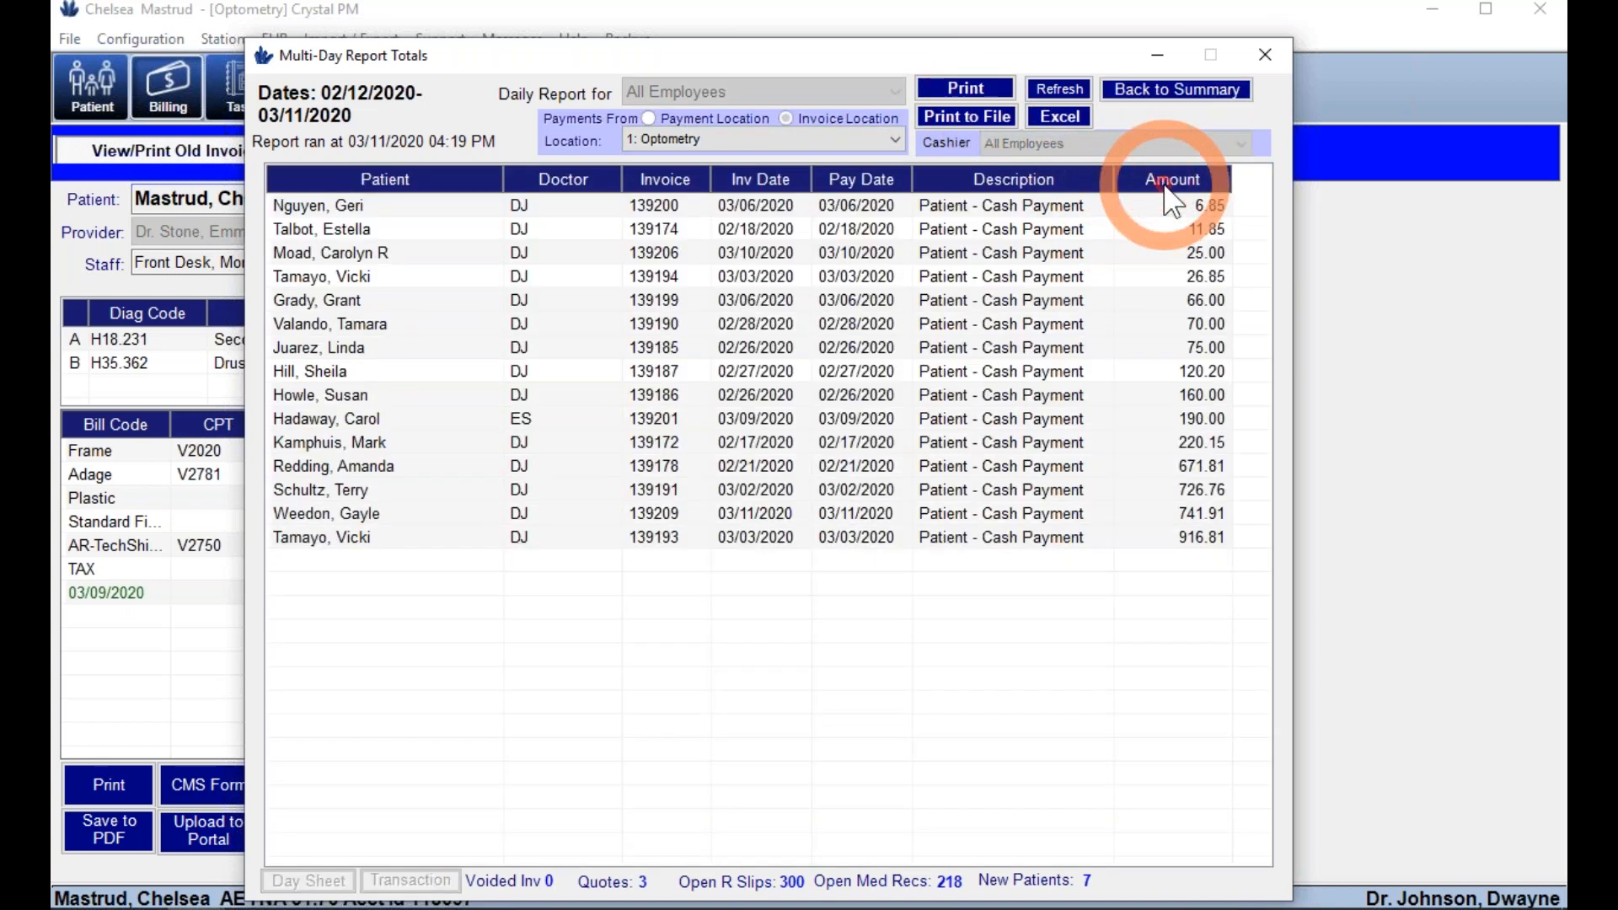
double_click(1184, 543)
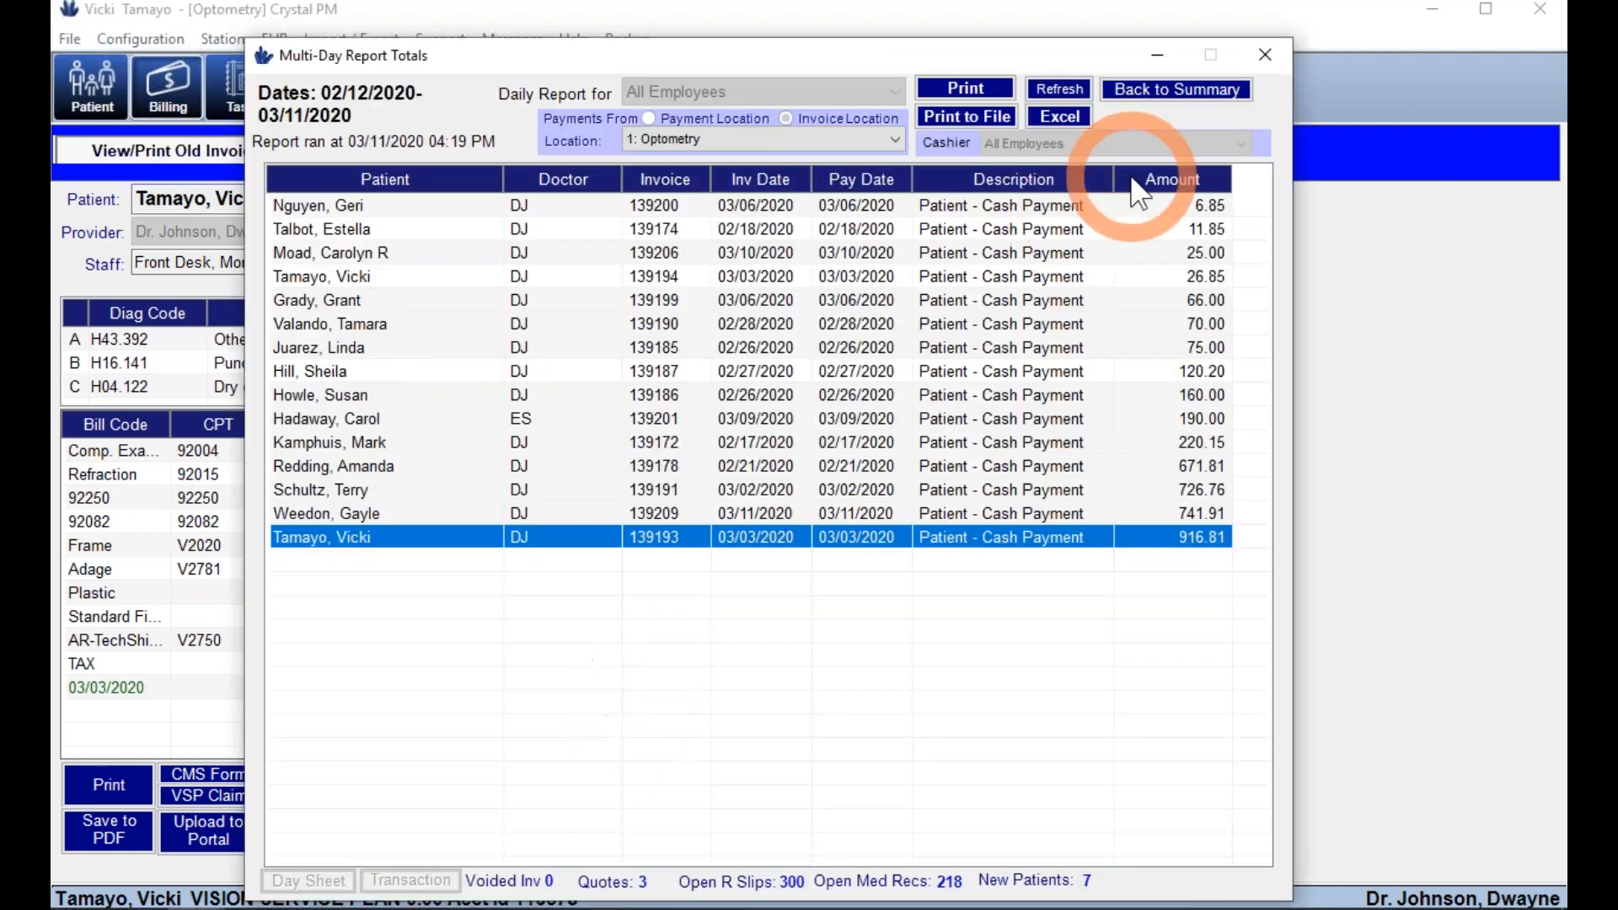
click(1189, 78)
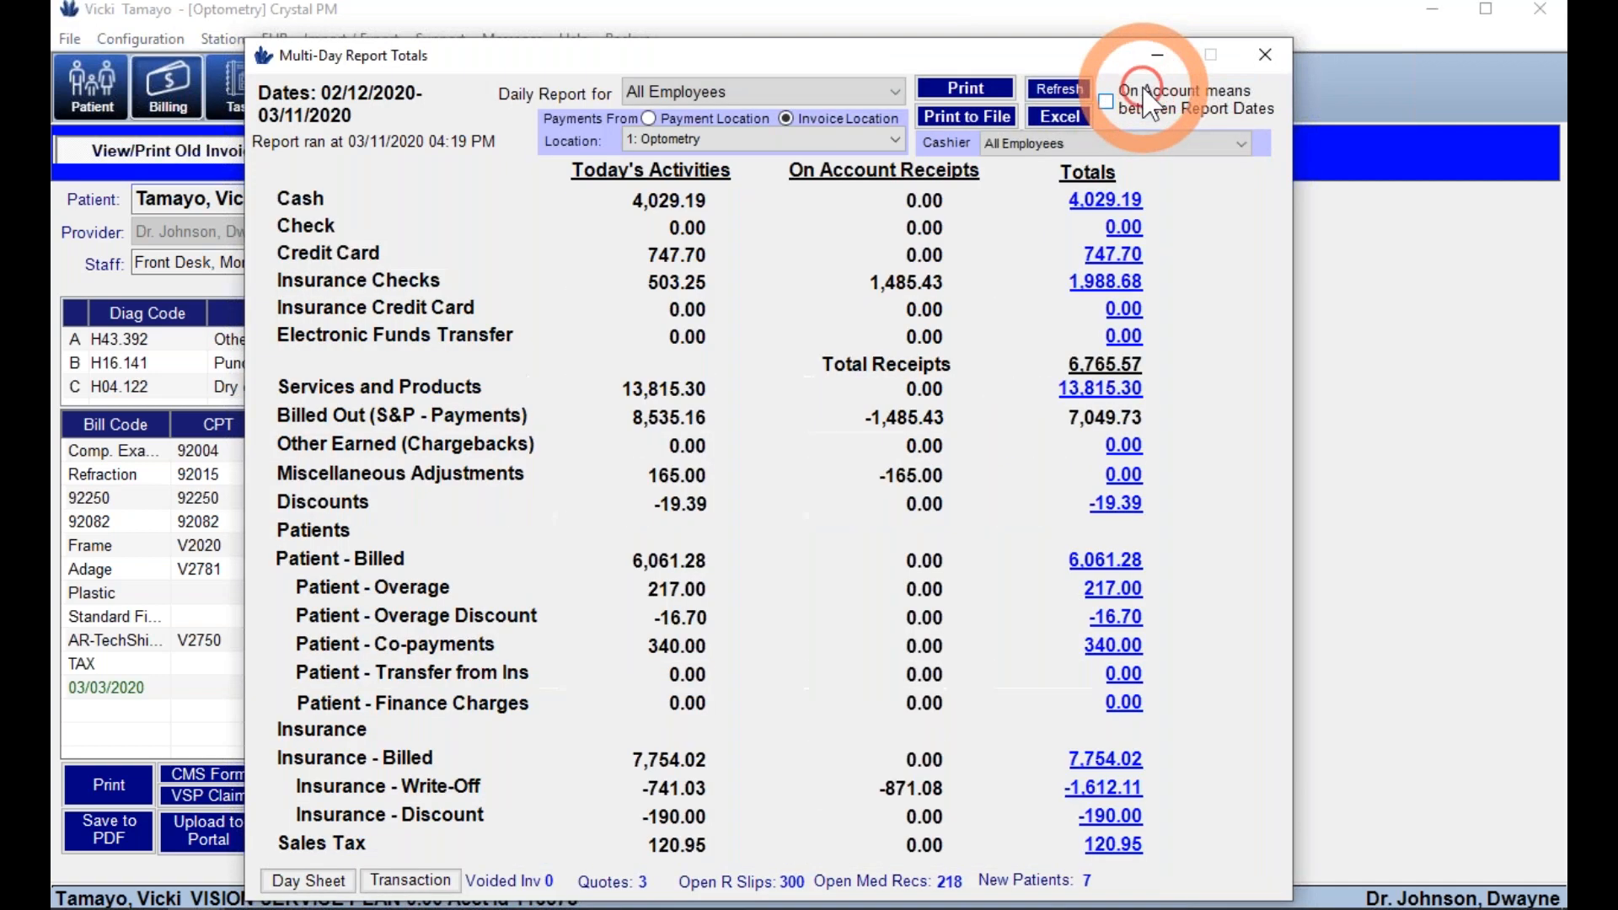
click(1265, 54)
- Generate the Multi Day Production report and review its 13,936.25 total fees for All Doctors
click(471, 84)
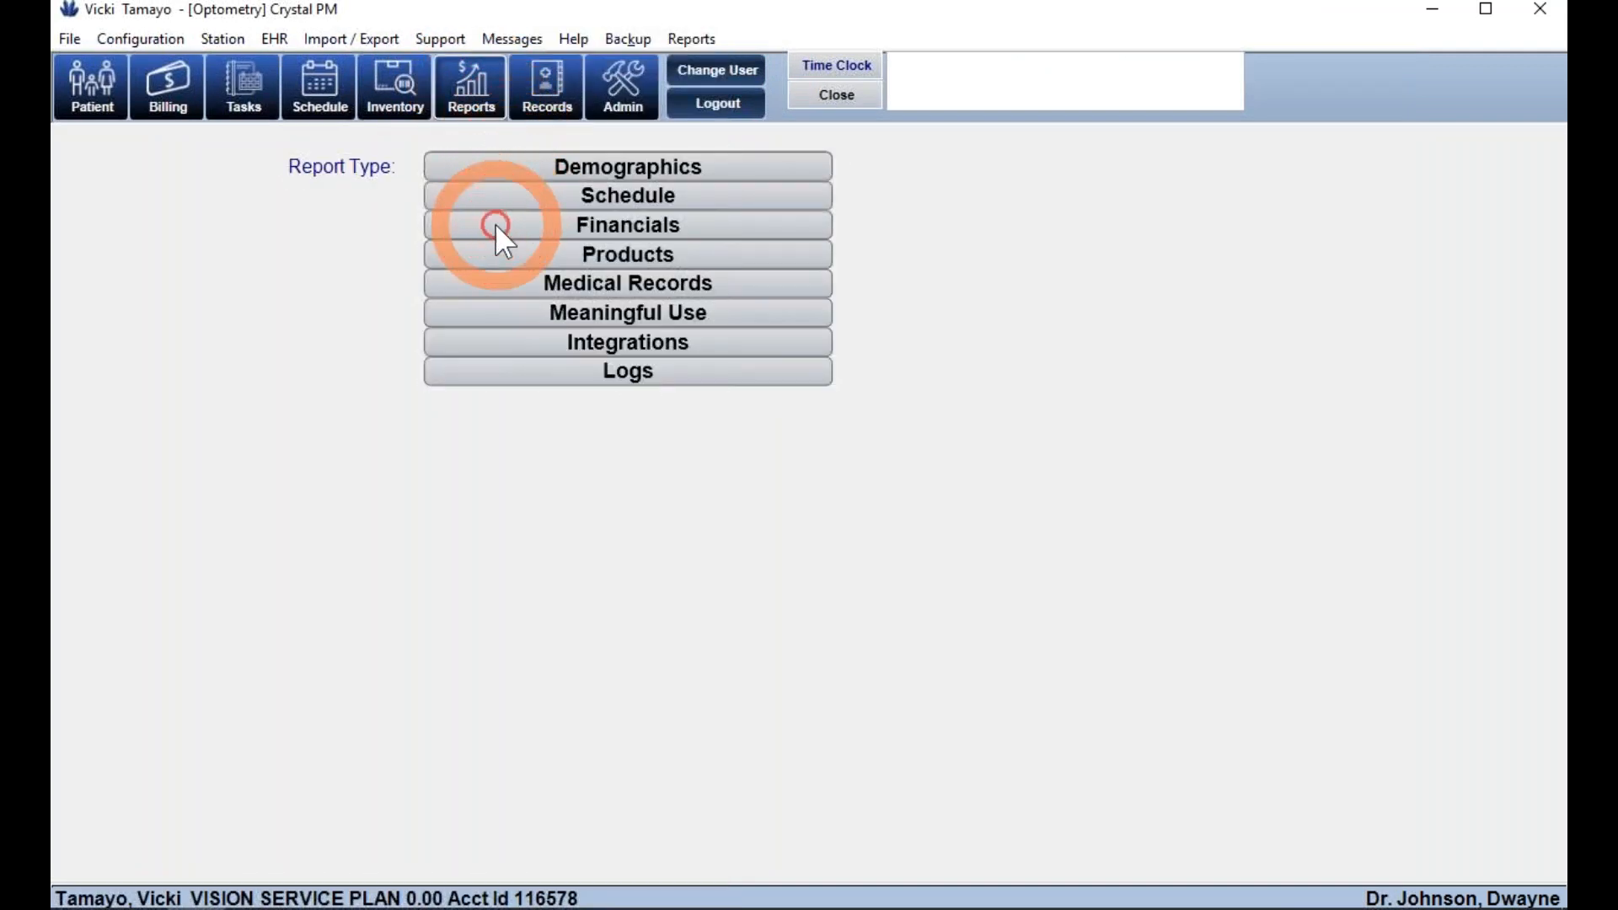
click(618, 221)
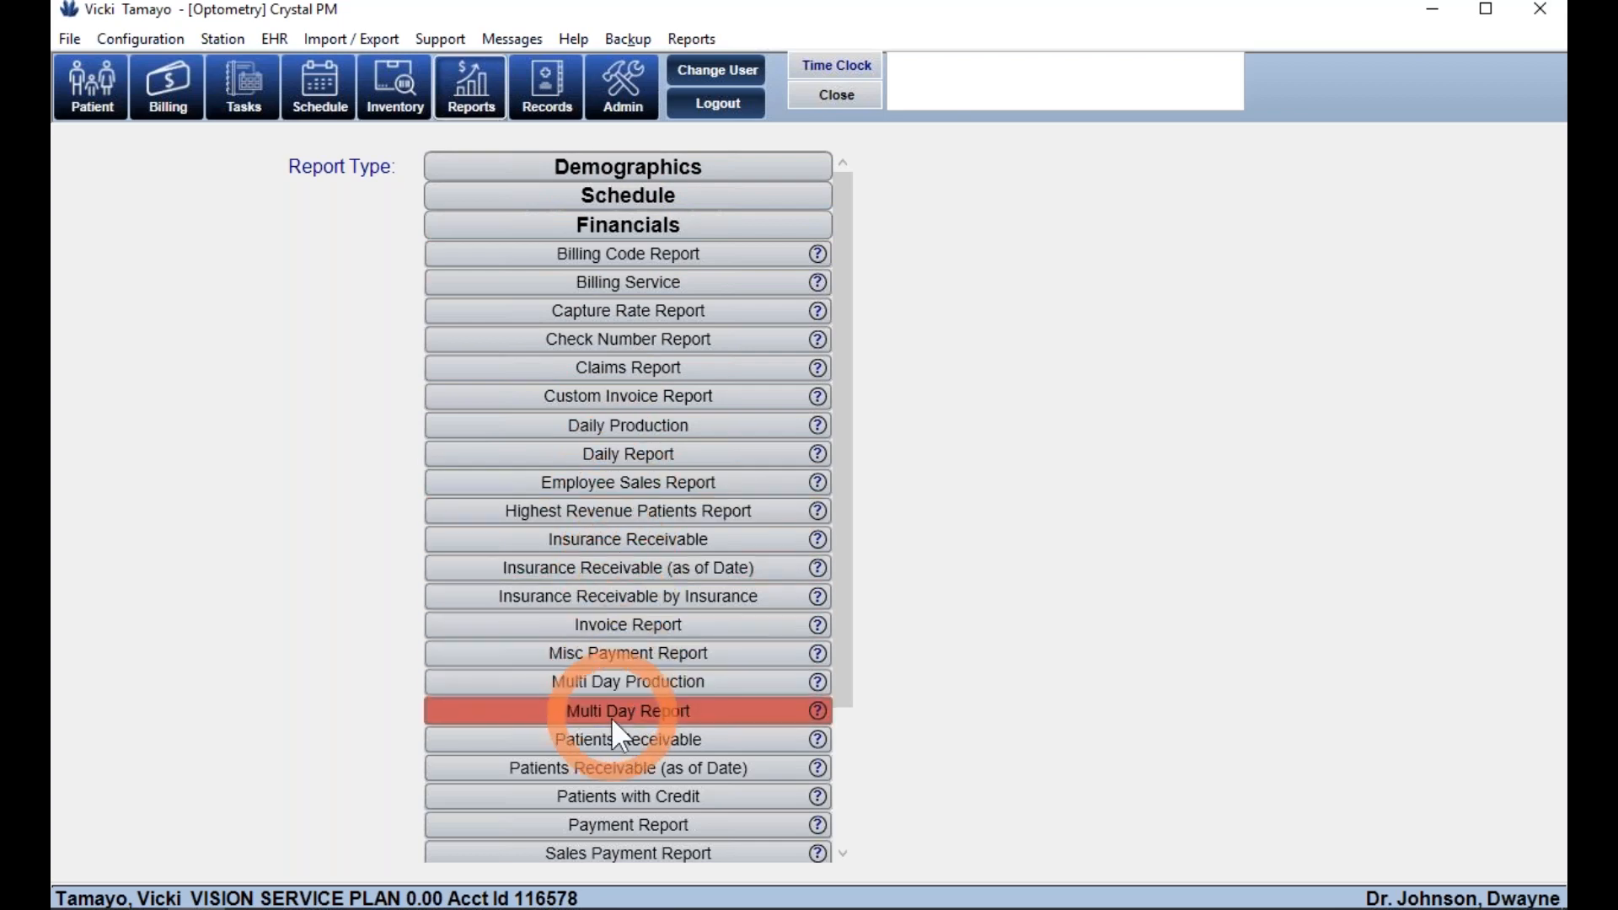
click(612, 677)
click(612, 216)
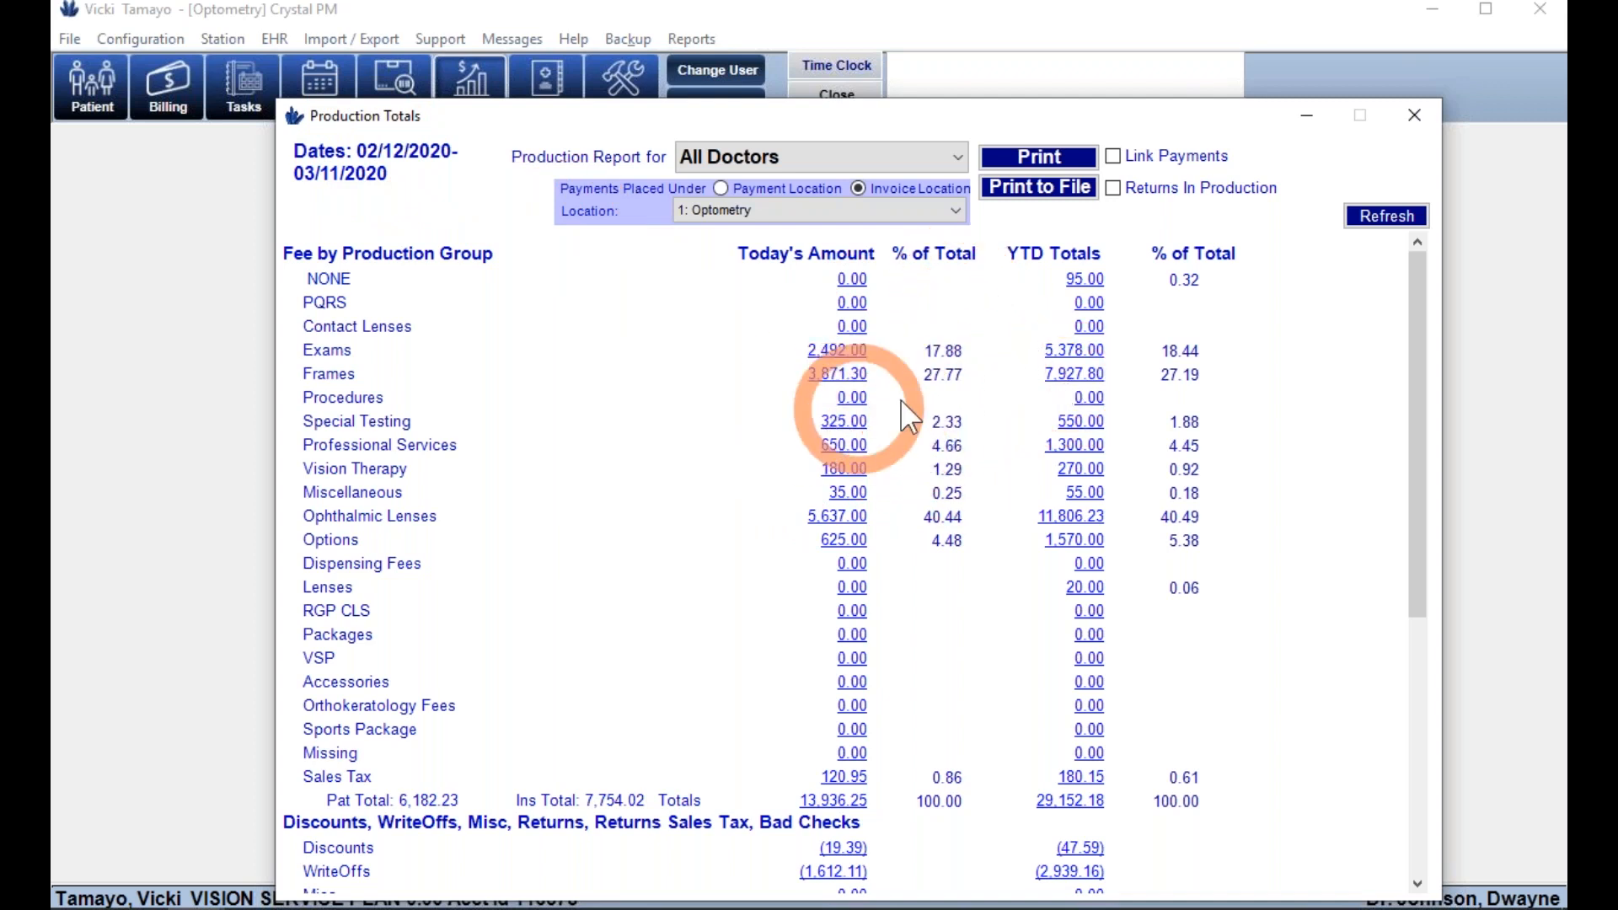
scroll(934, 523, down, 7)
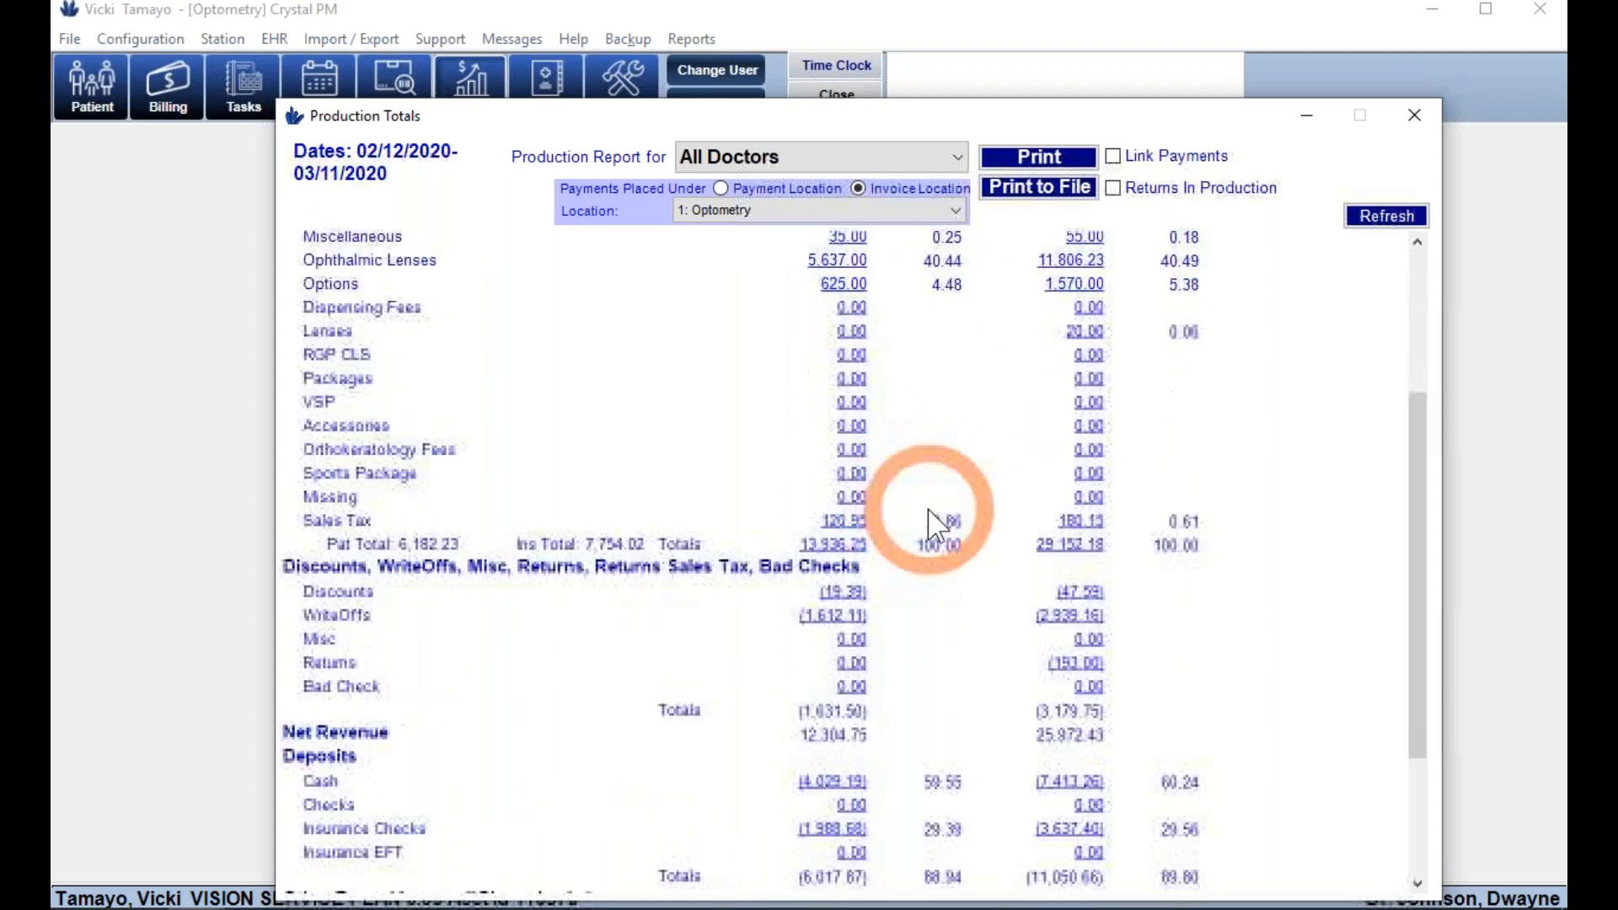
click(780, 156)
click(780, 157)
- Choose the Demographics Correspondence Report and restrict it to patients aged 5–18
click(1429, 108)
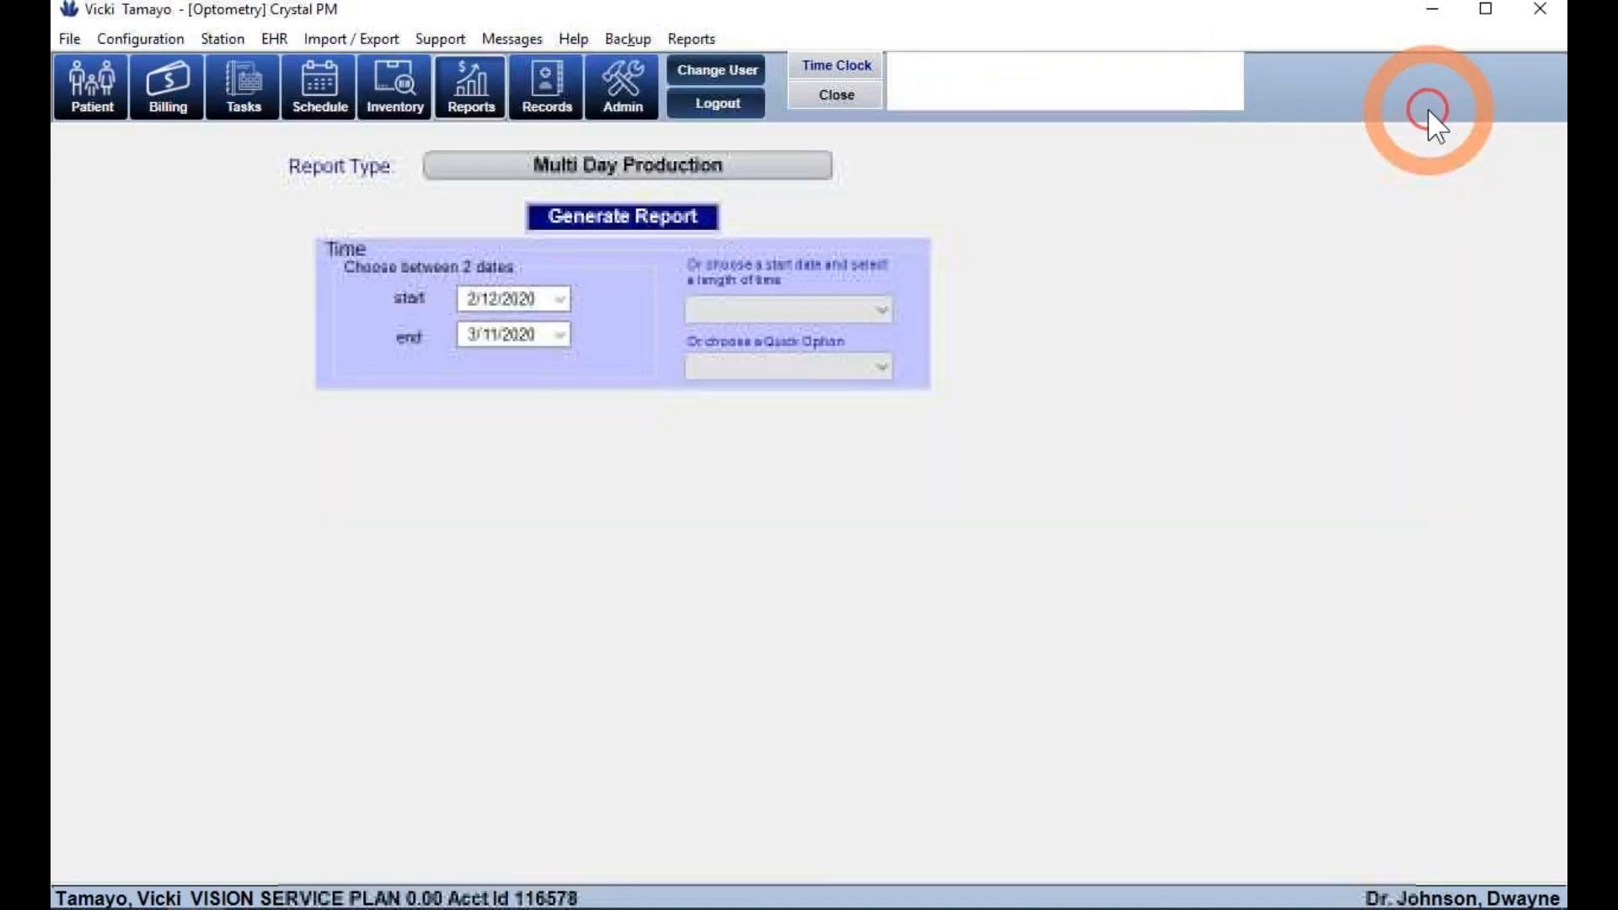
click(664, 162)
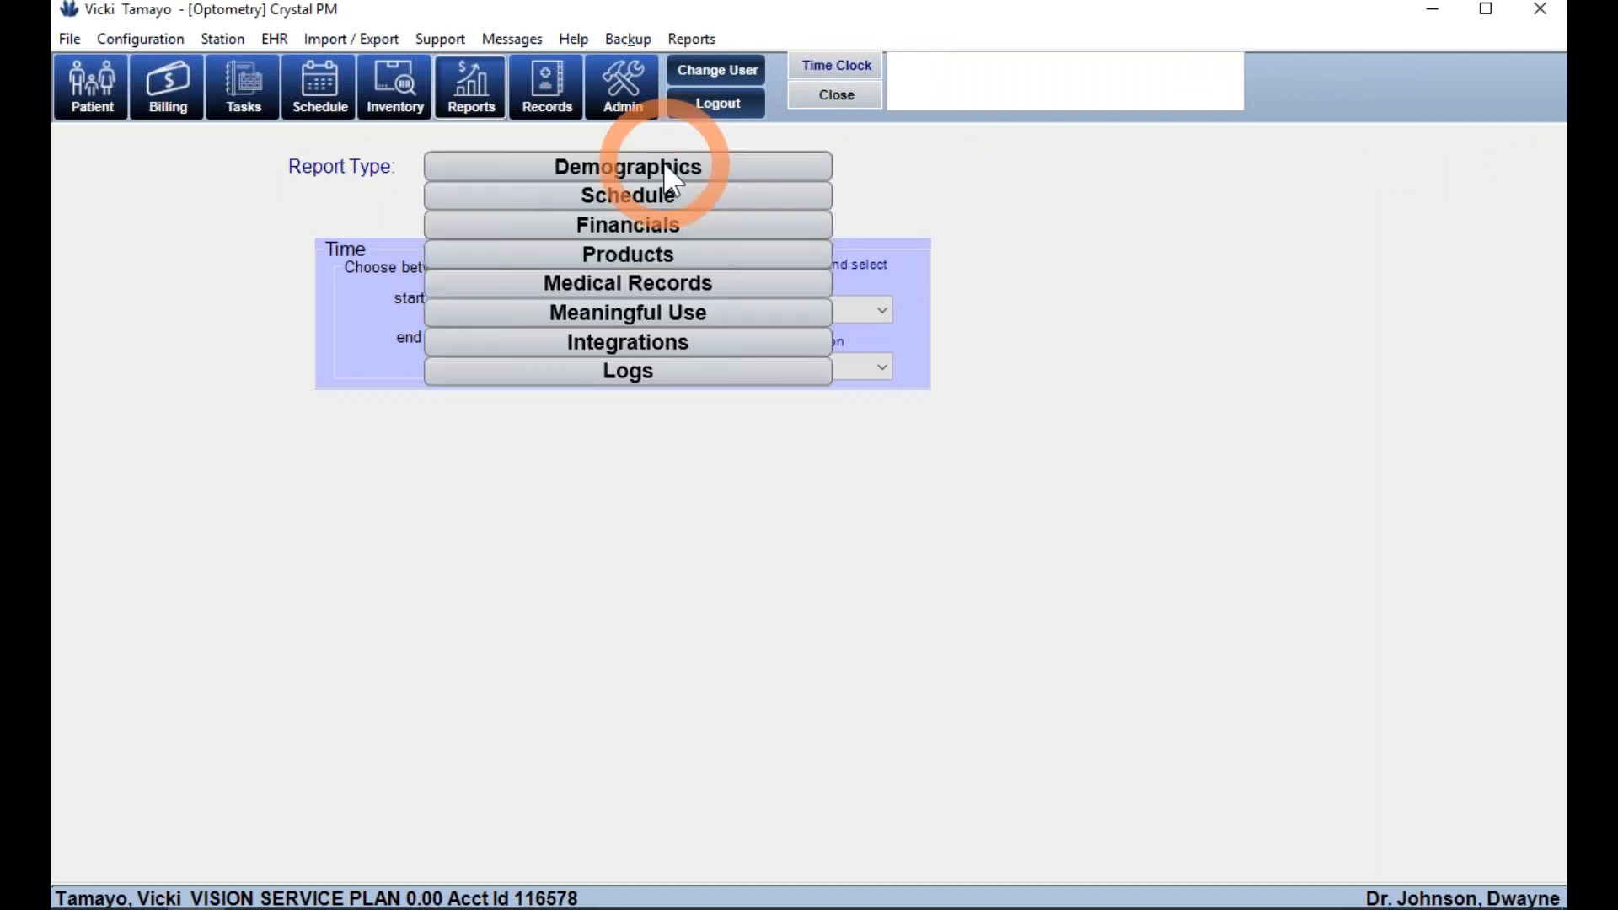
click(619, 166)
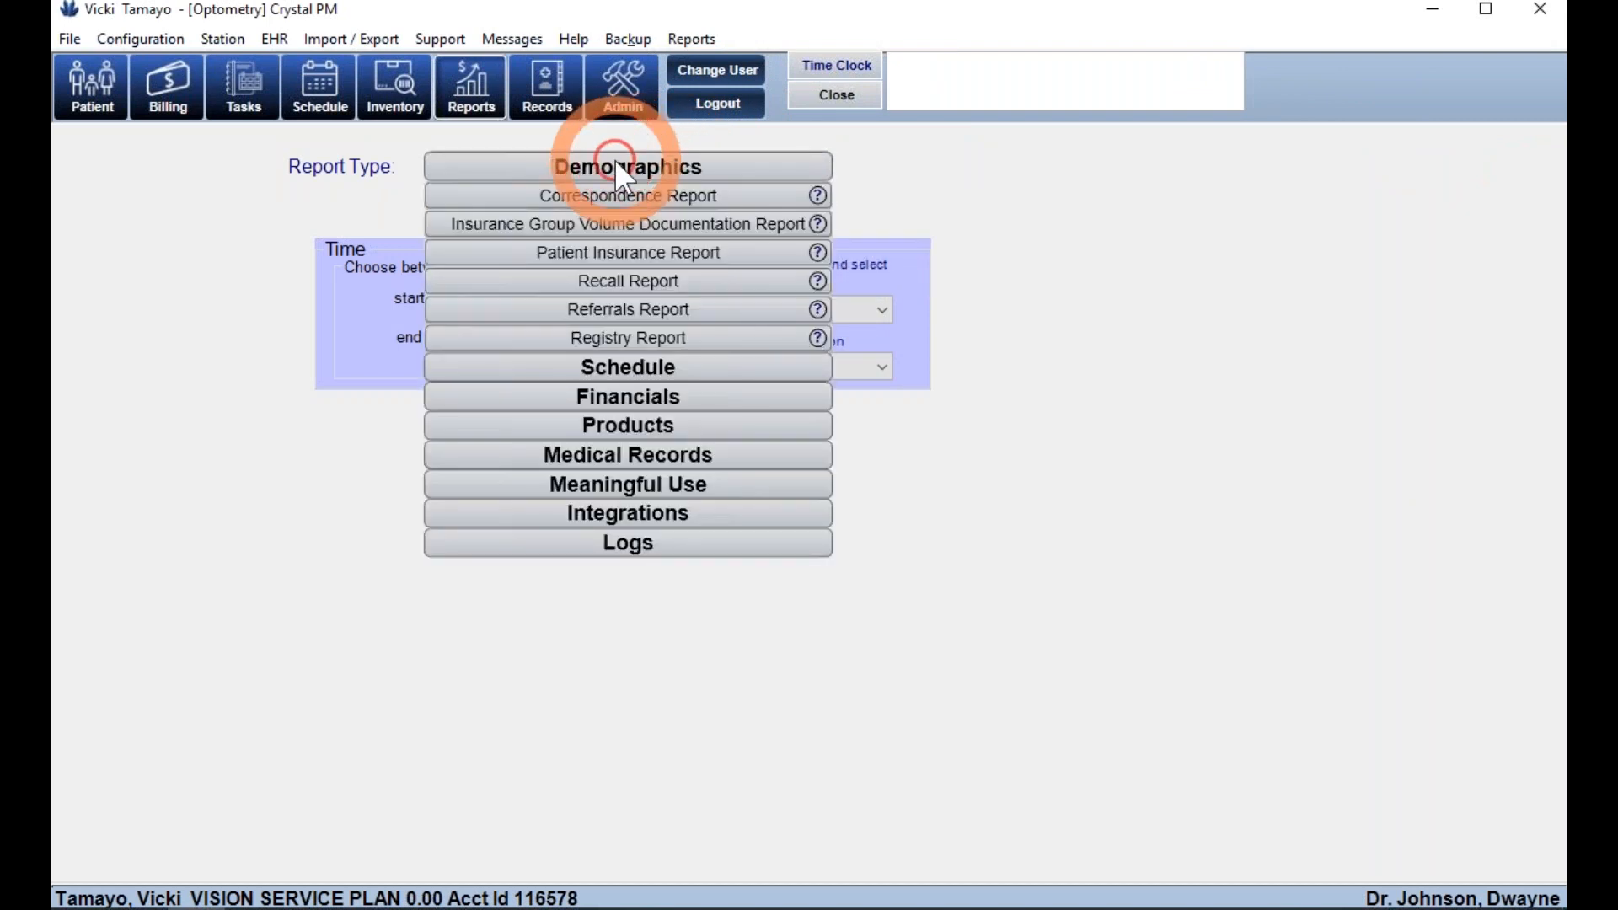
click(594, 190)
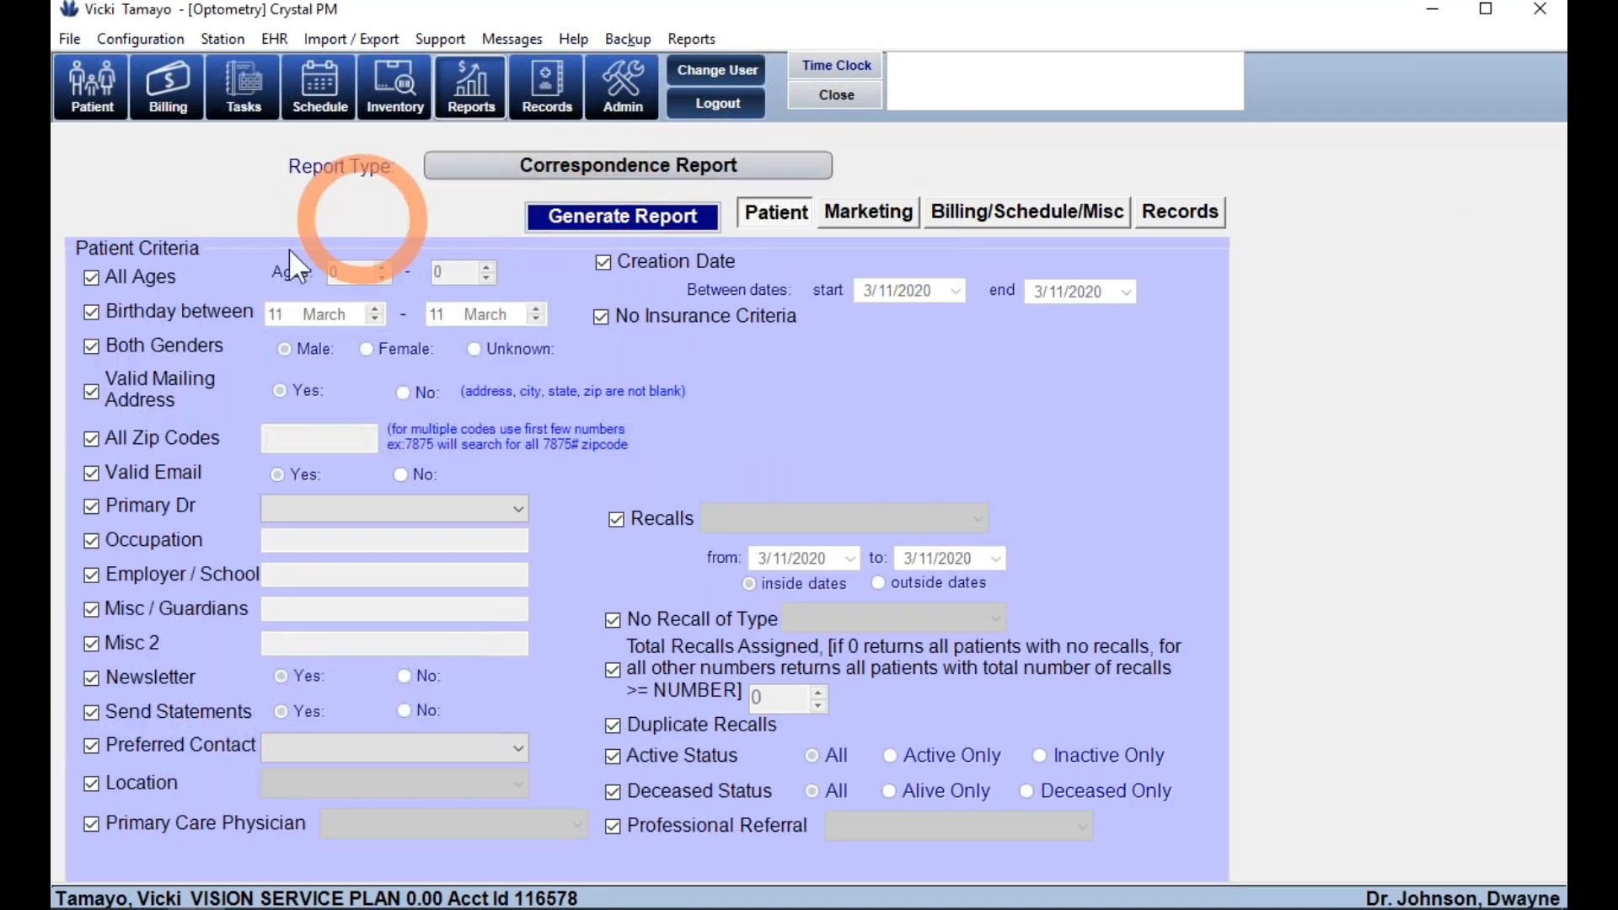
click(145, 277)
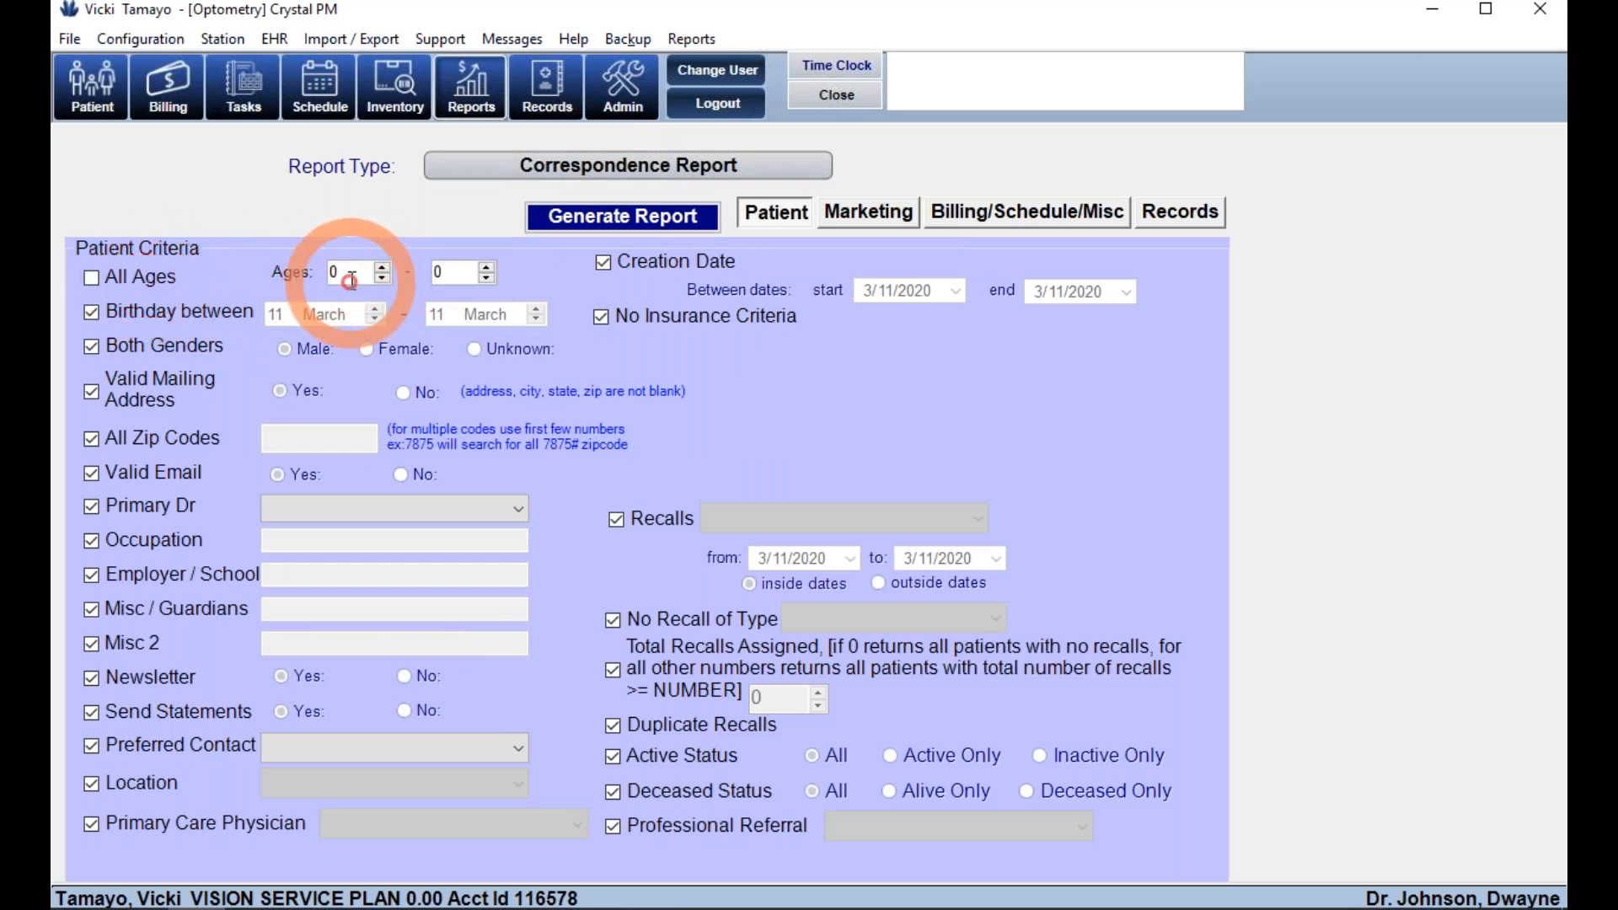
drag(350, 281, 305, 271)
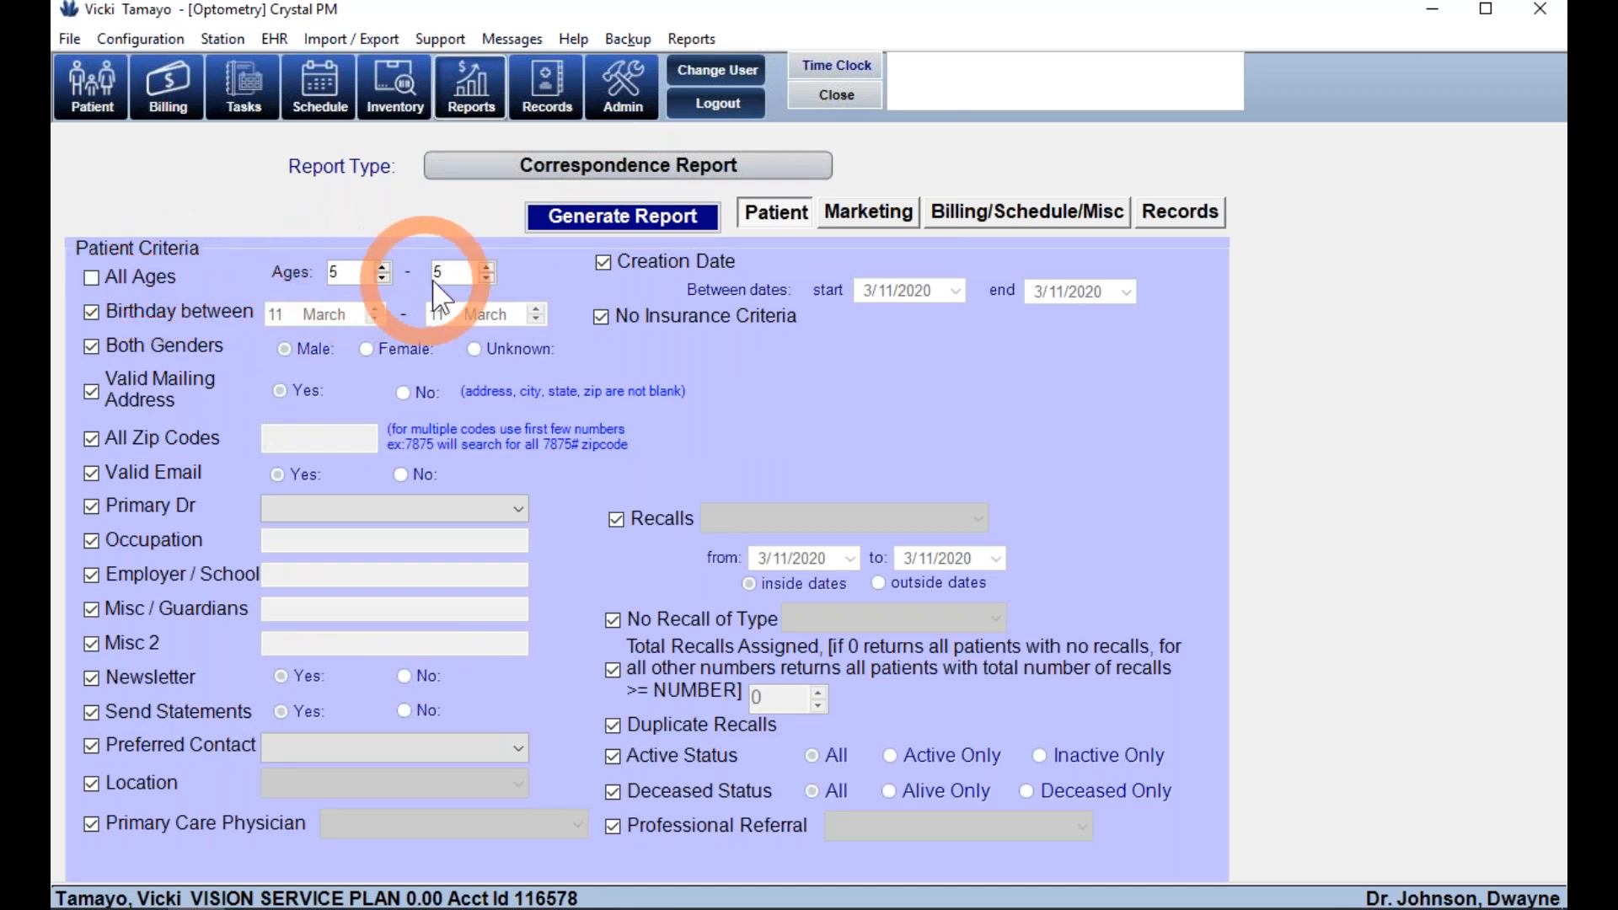
drag(455, 275, 421, 268)
text(1)
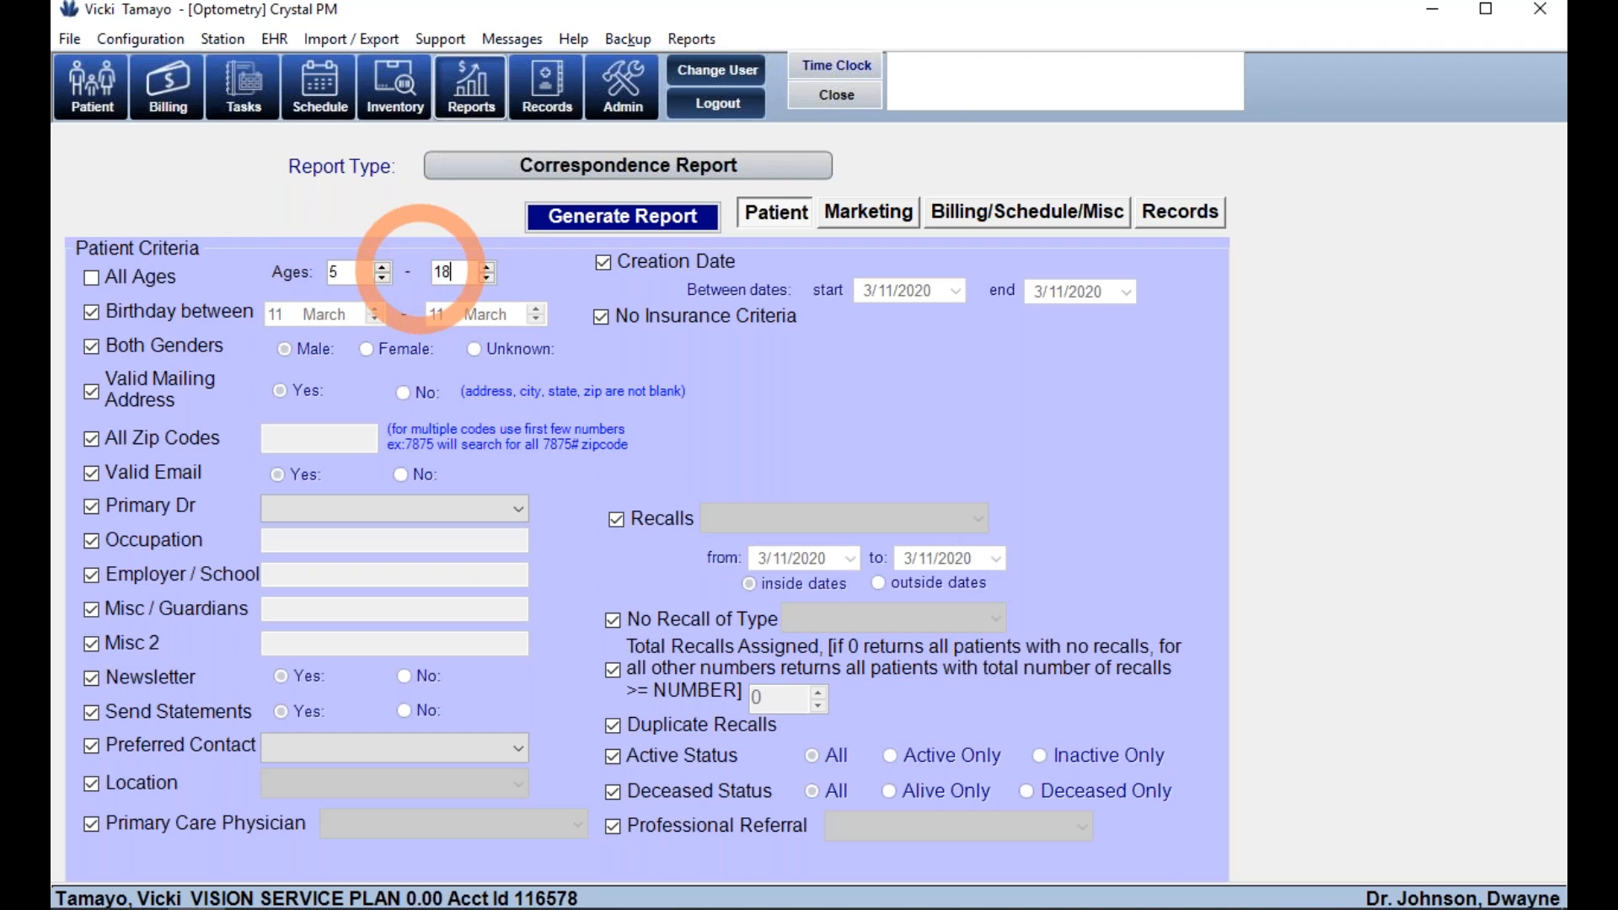
text(8)
- Require no future appointment, add a last-appointment date filter, and generate the report
click(971, 220)
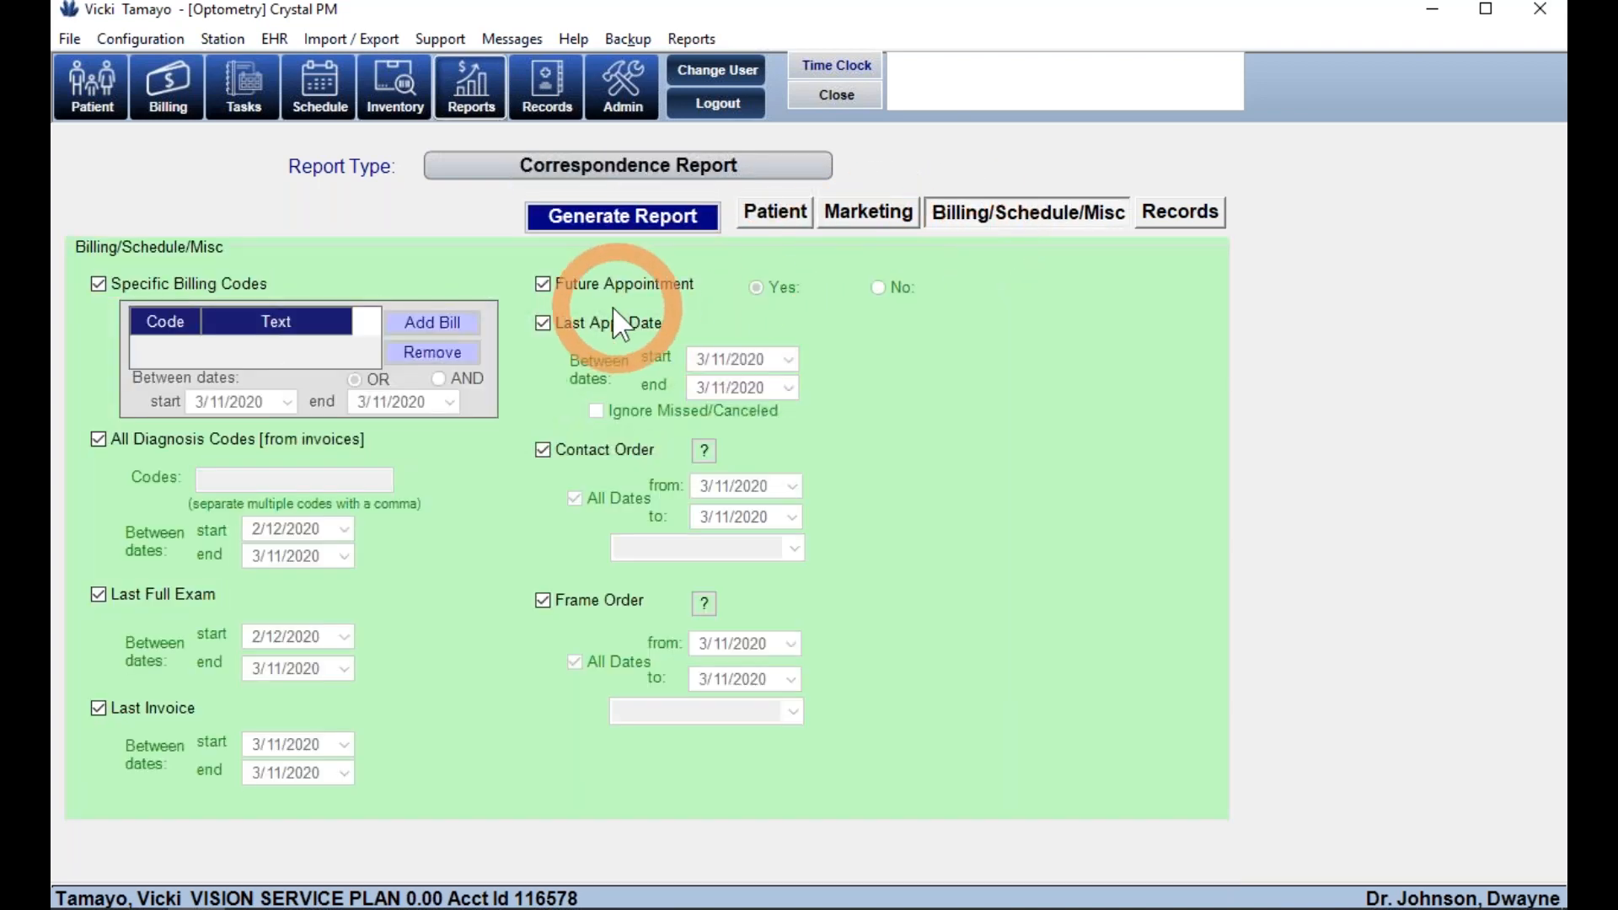
click(885, 287)
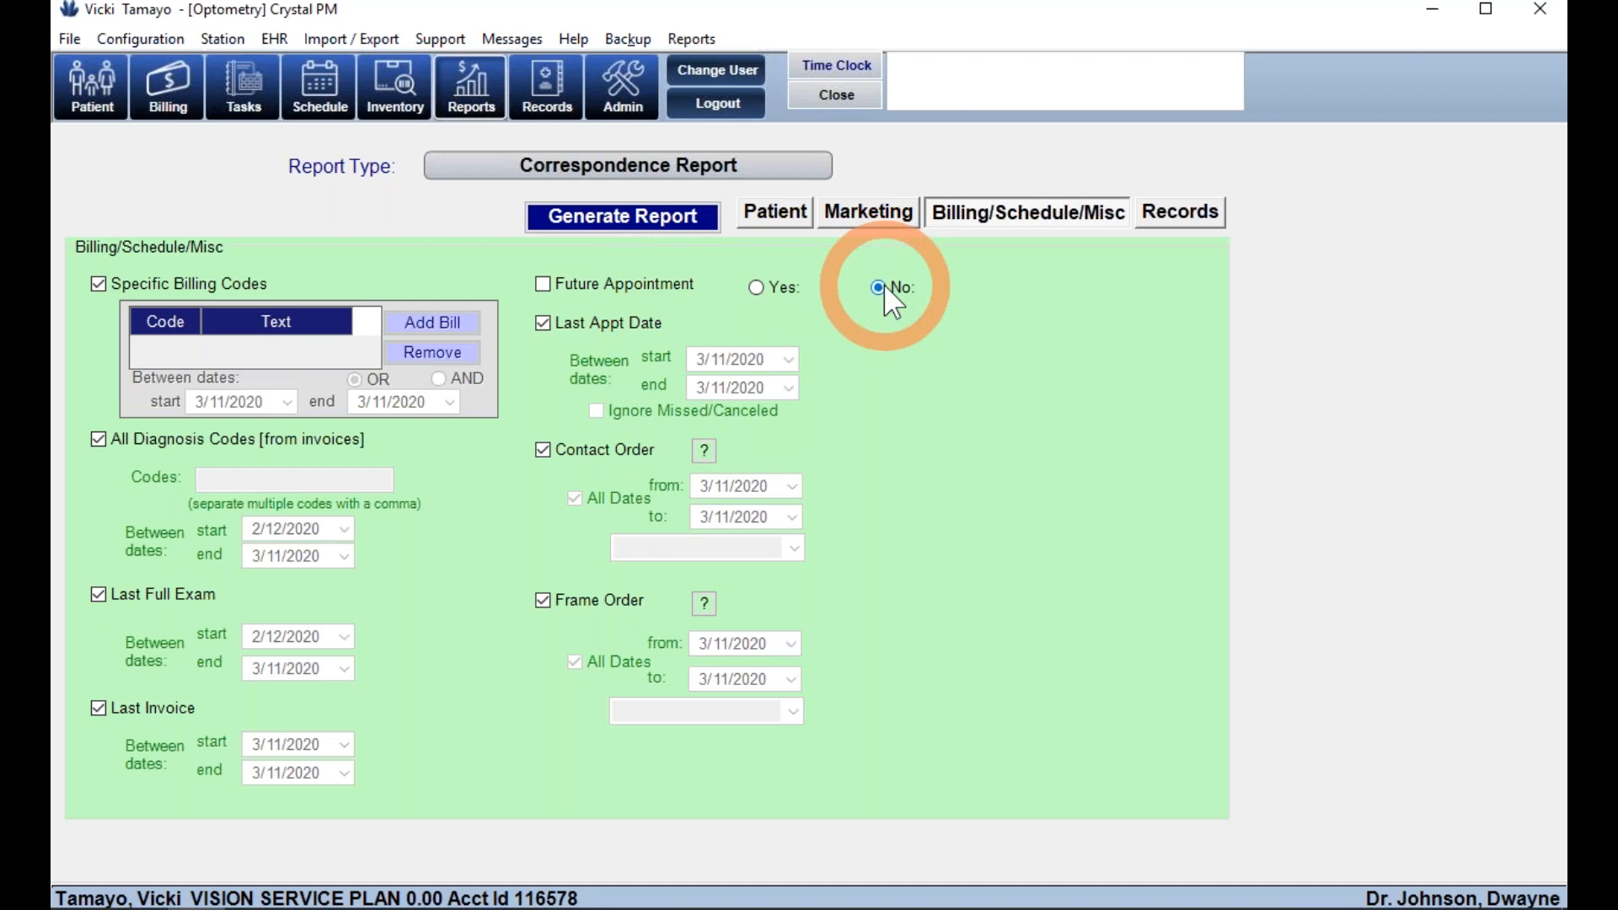
click(554, 348)
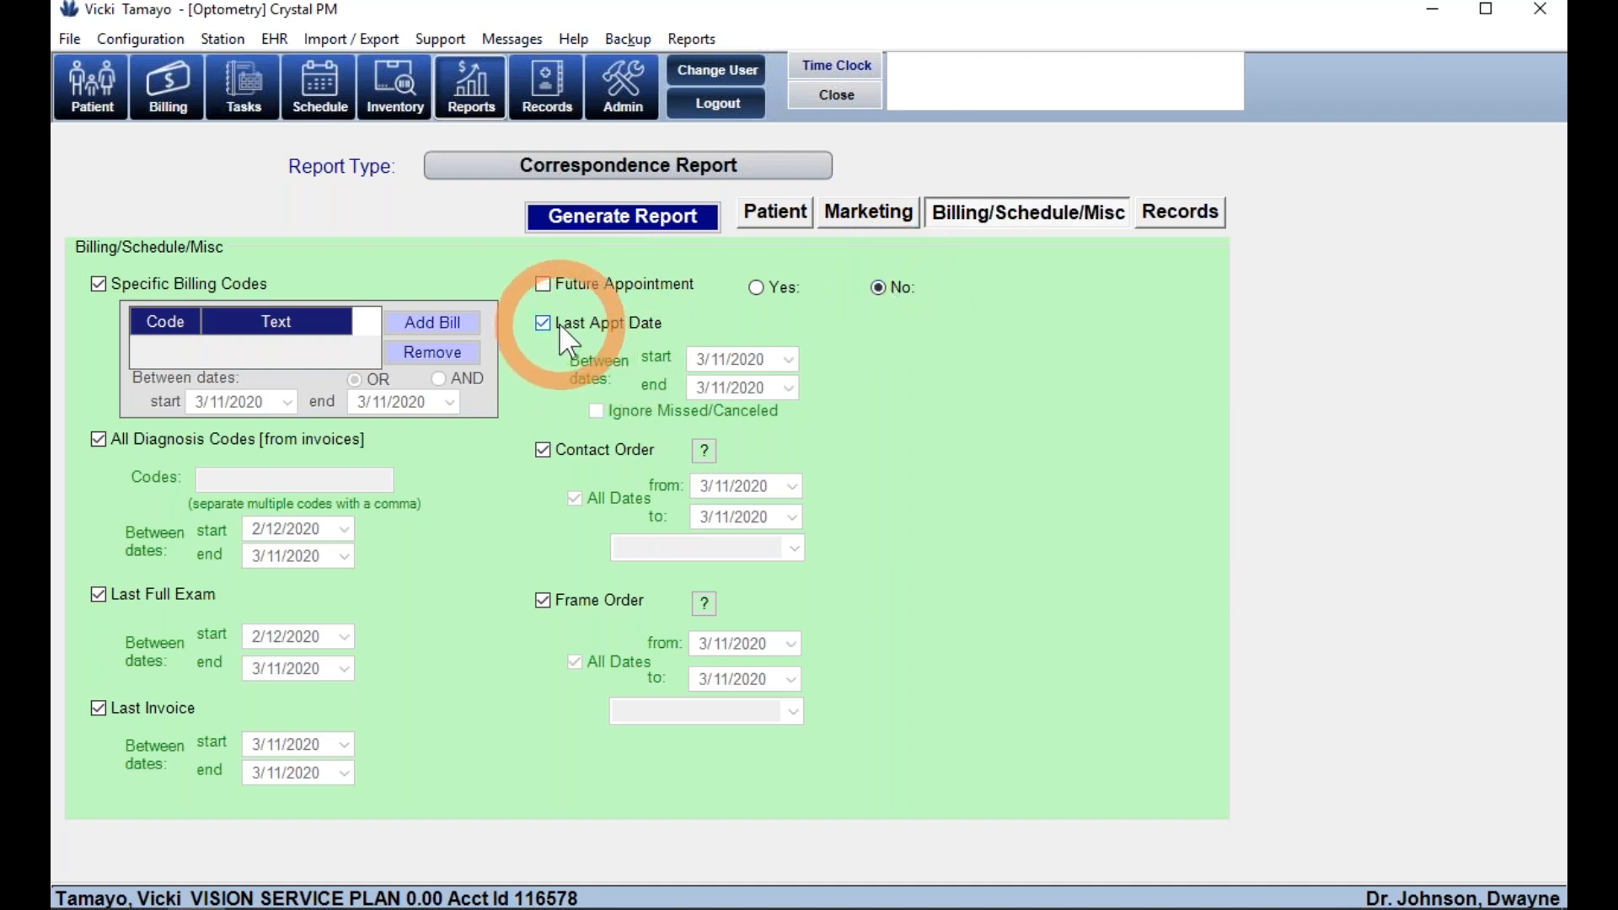
click(559, 322)
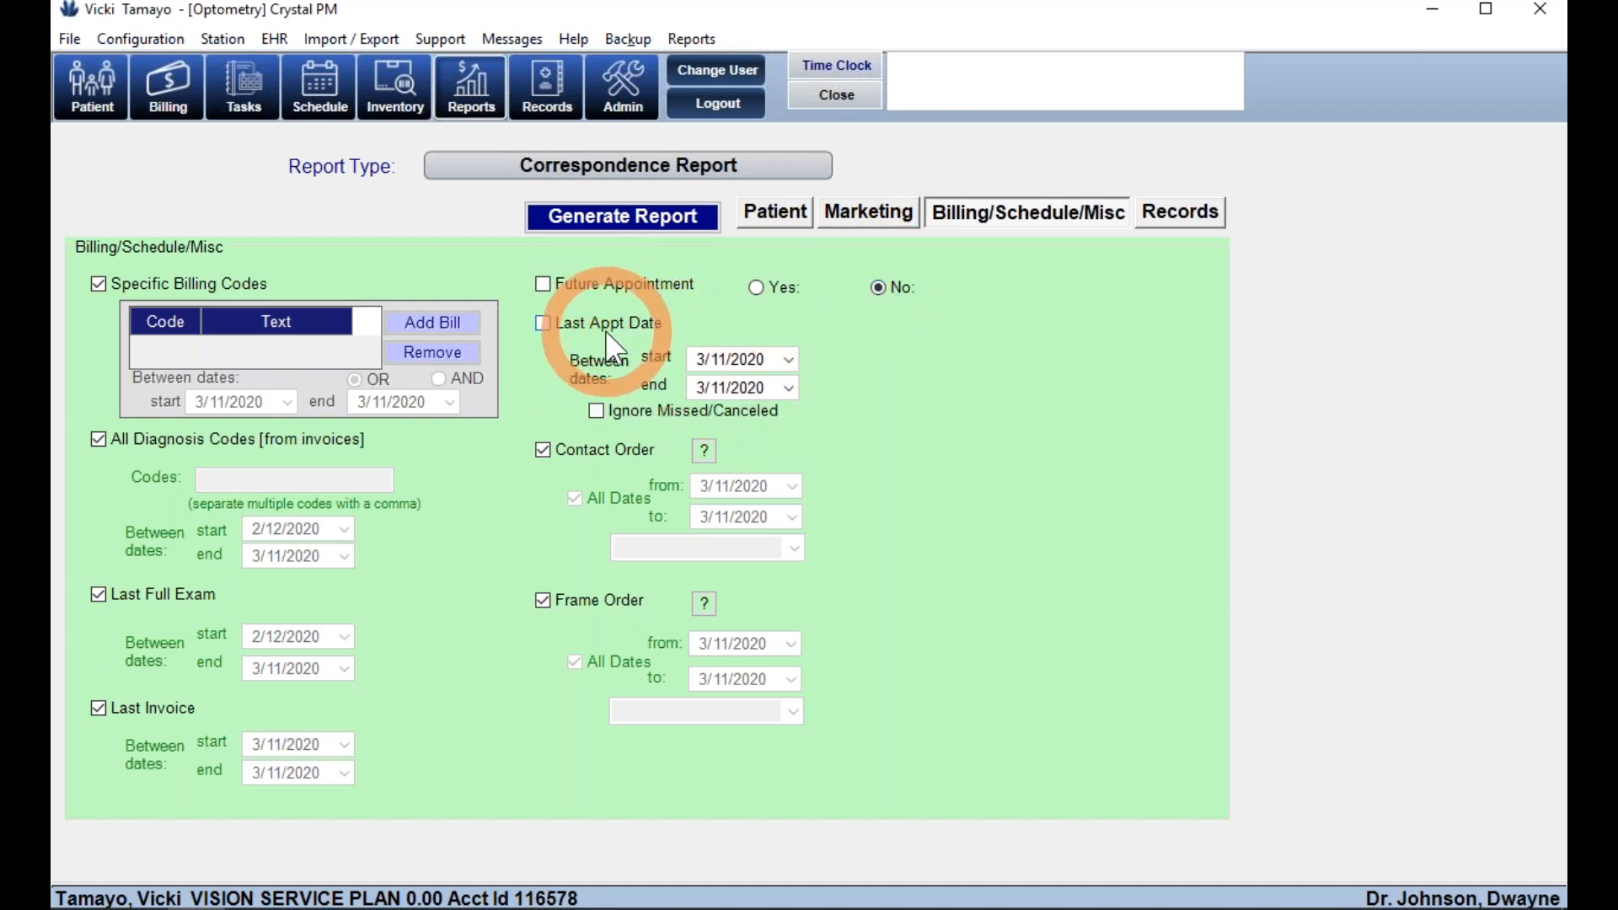
click(638, 225)
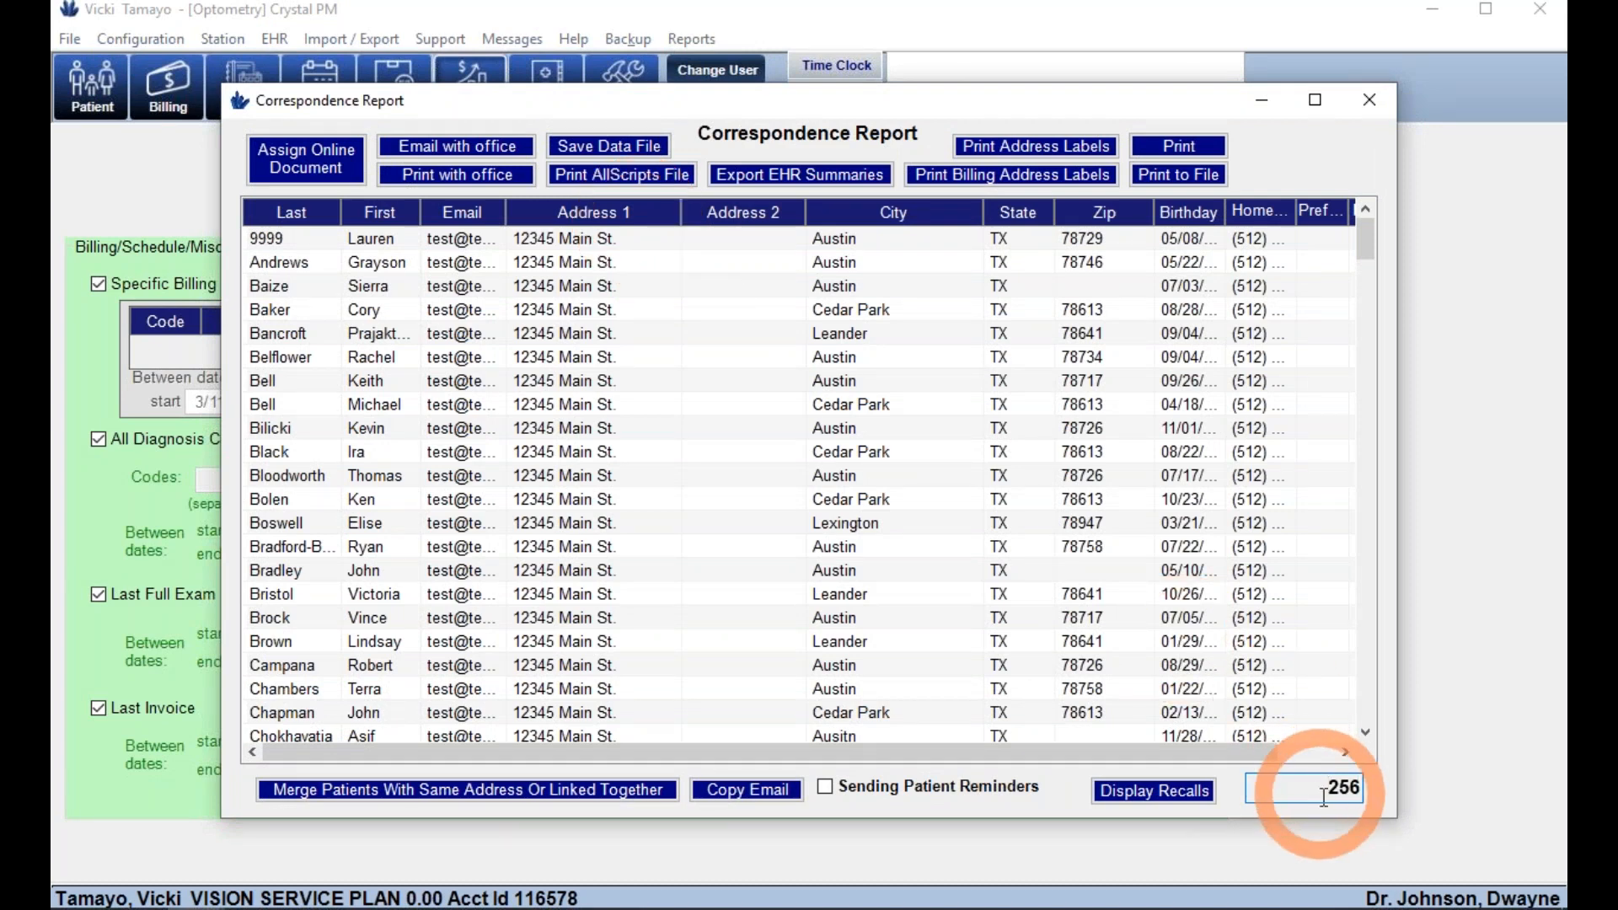
- Highlight the 256-patient count, then close the correspondence results
drag(1318, 793, 1363, 795)
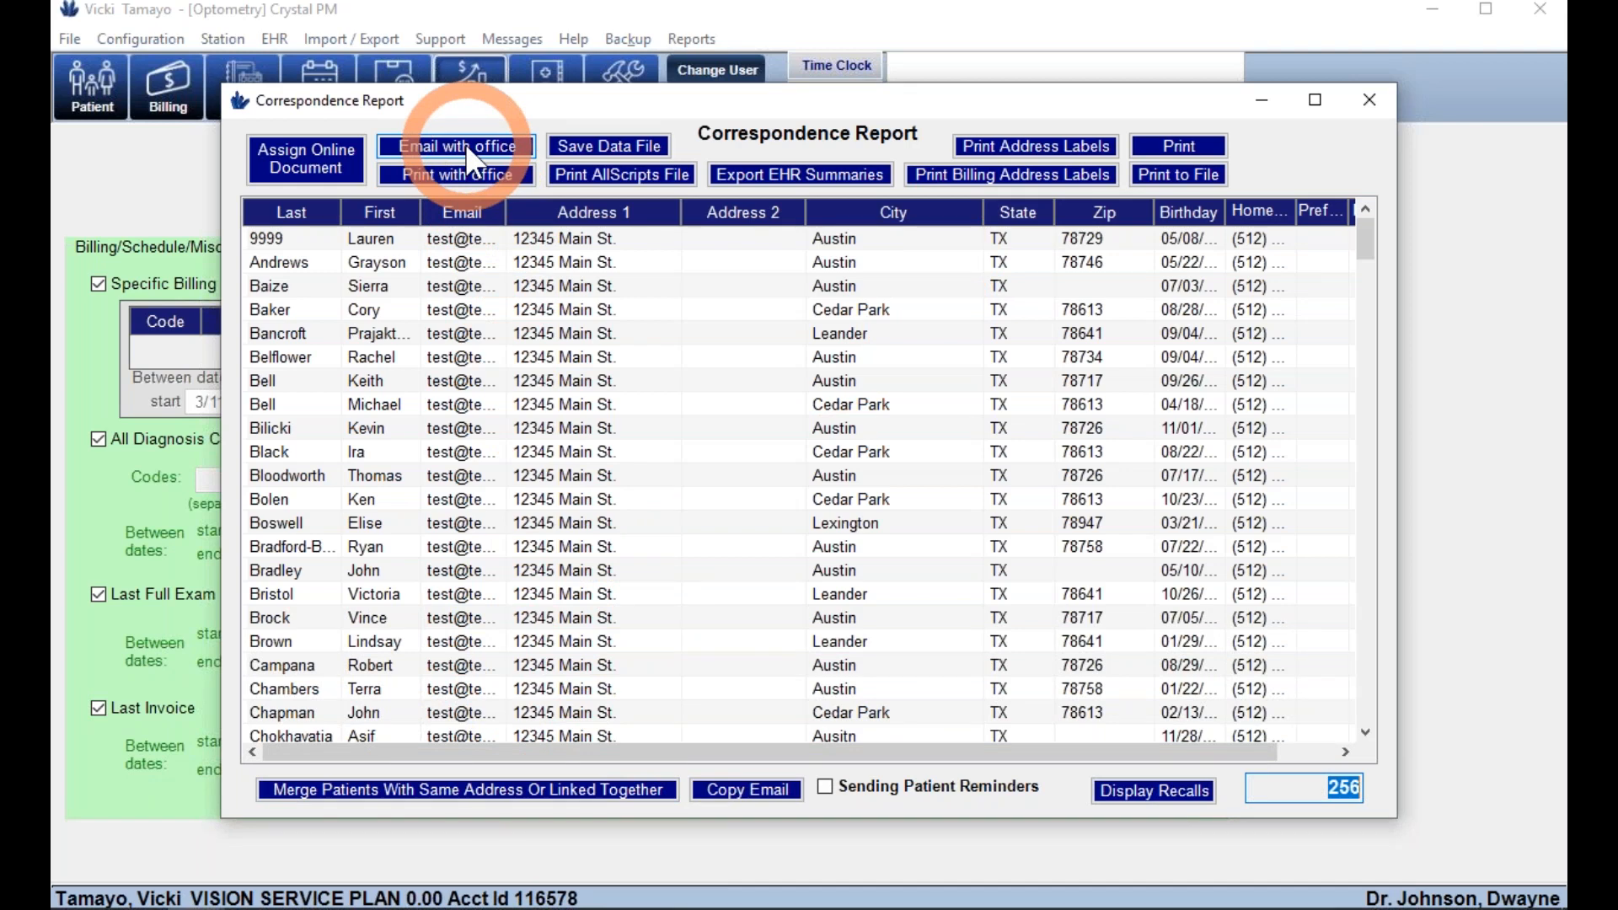
click(1369, 99)
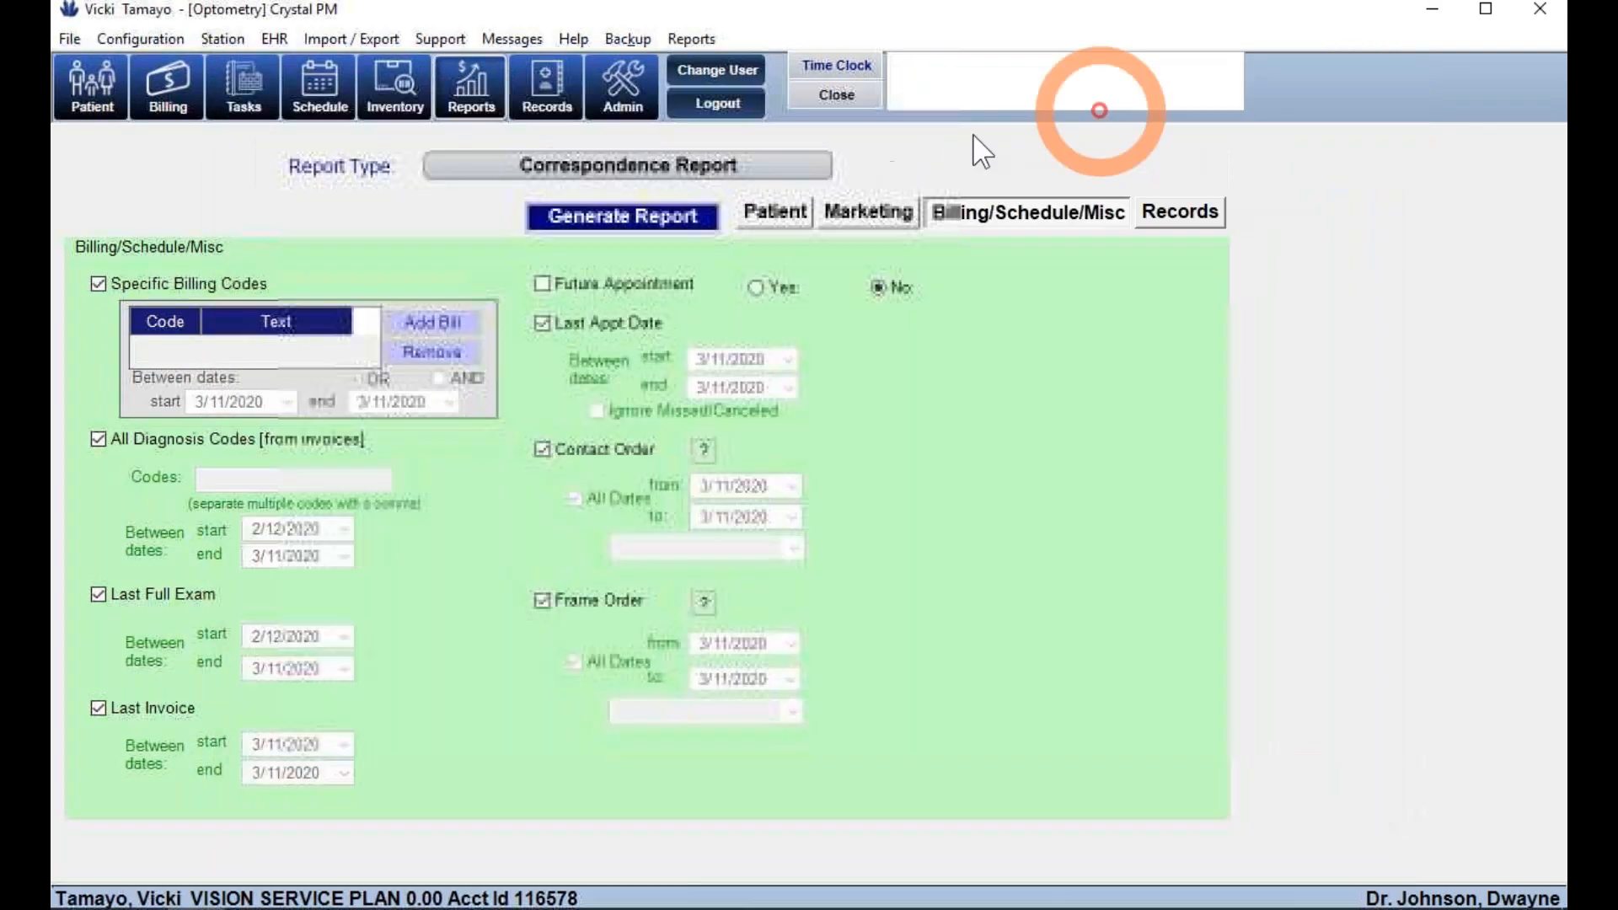
- Switch the correspondence report's patient criteria back to all ages
click(732, 165)
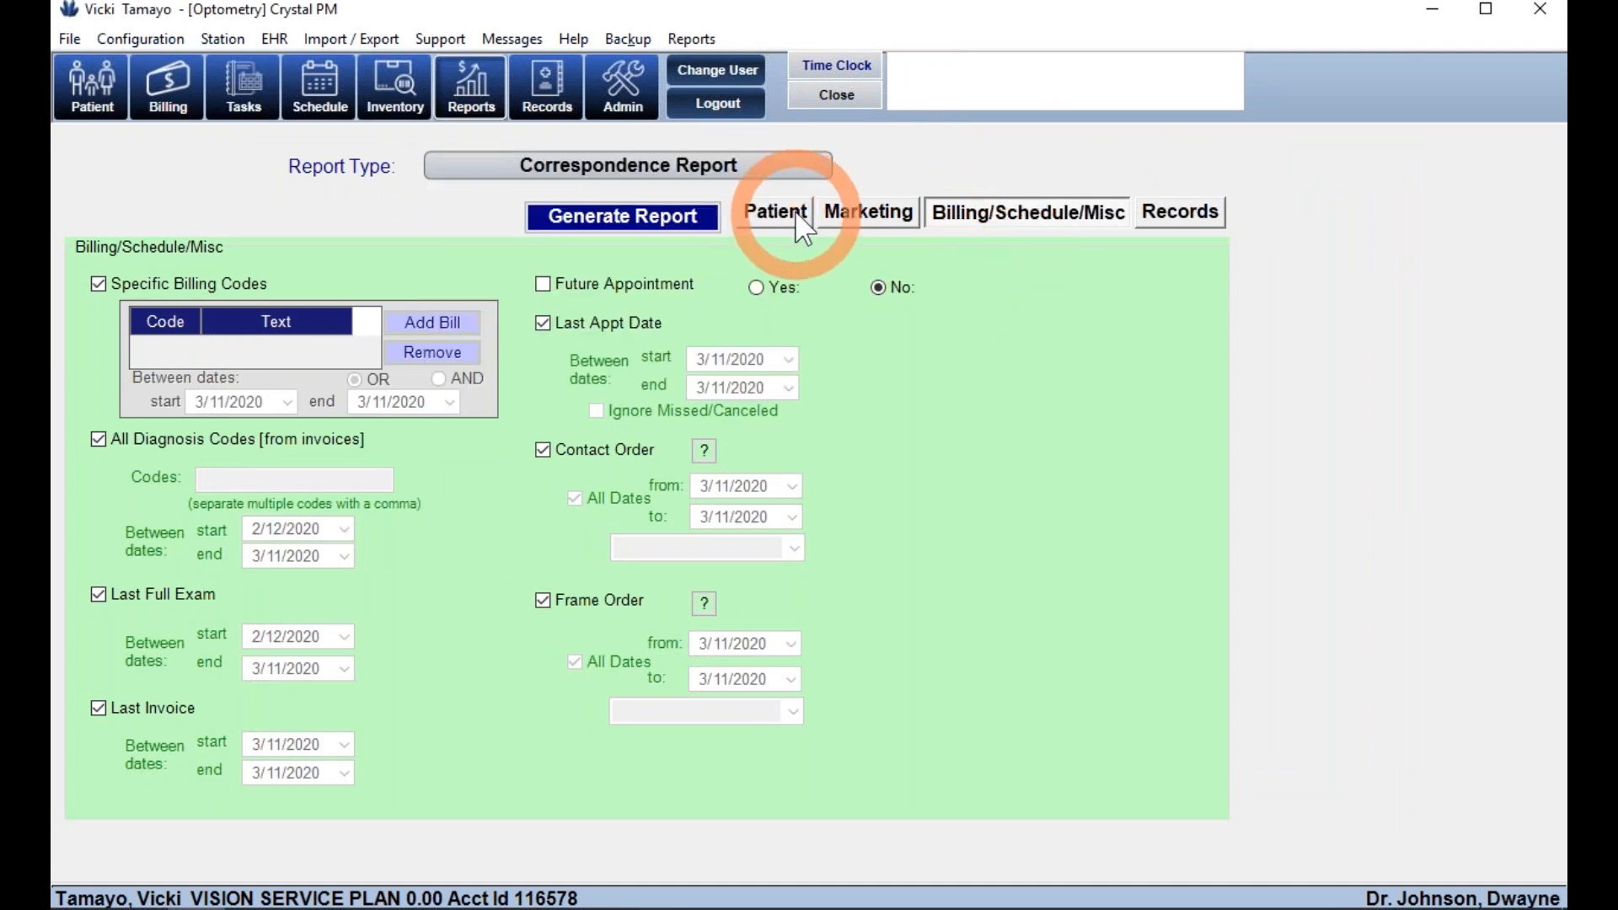
click(776, 211)
click(117, 268)
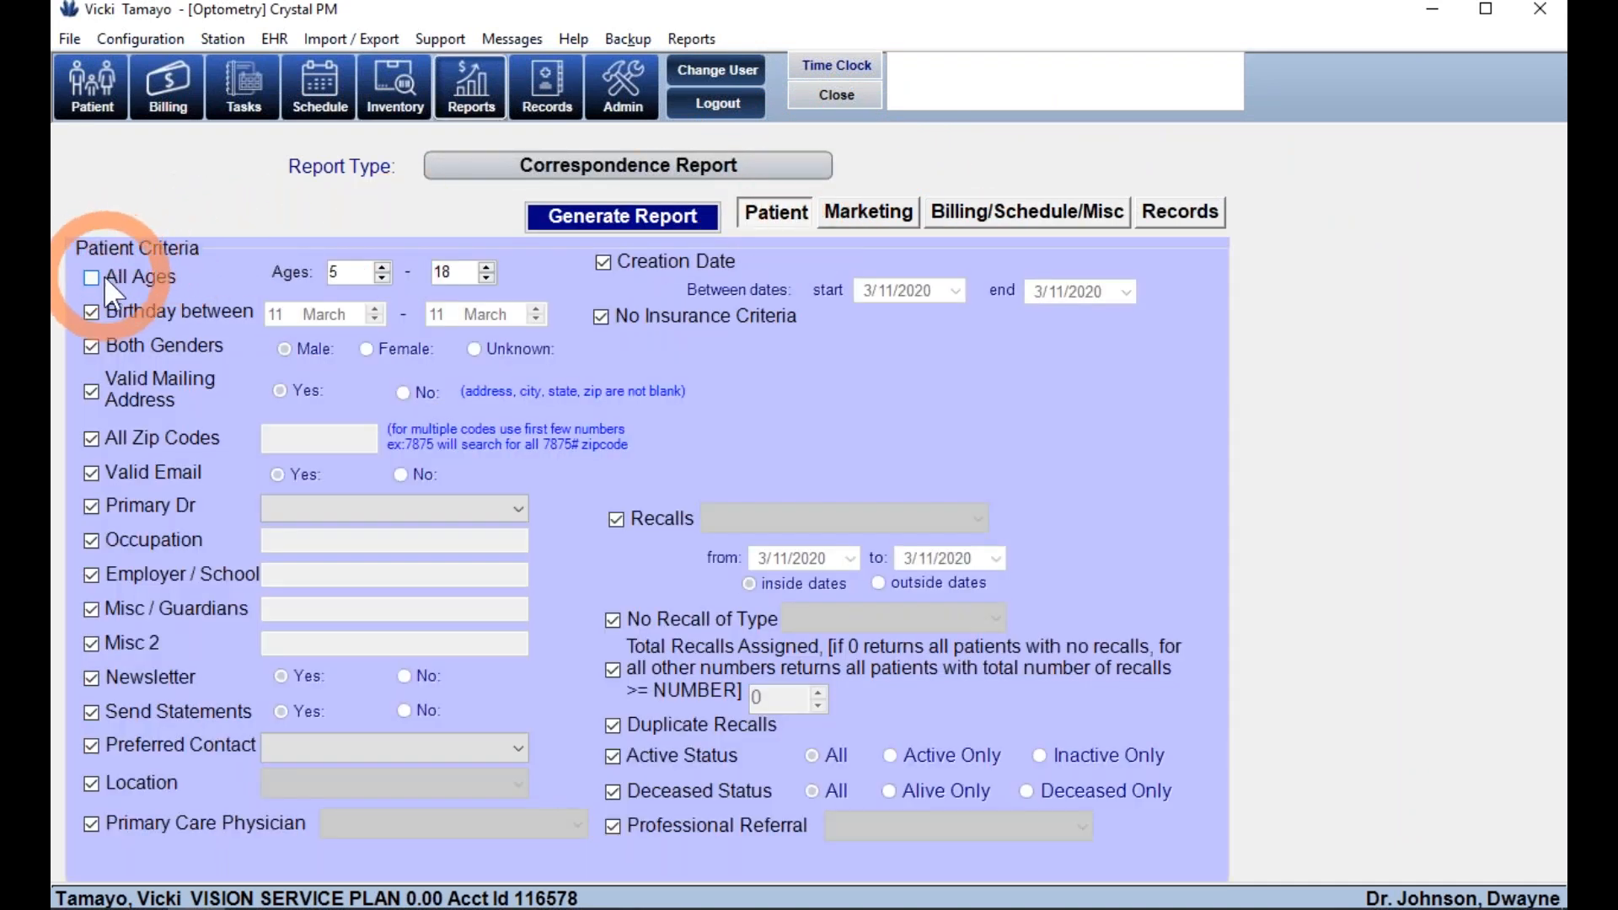
click(678, 319)
click(655, 315)
- Filter by spectacle Rx sphere less than -3.0 and regenerate the report
click(1207, 226)
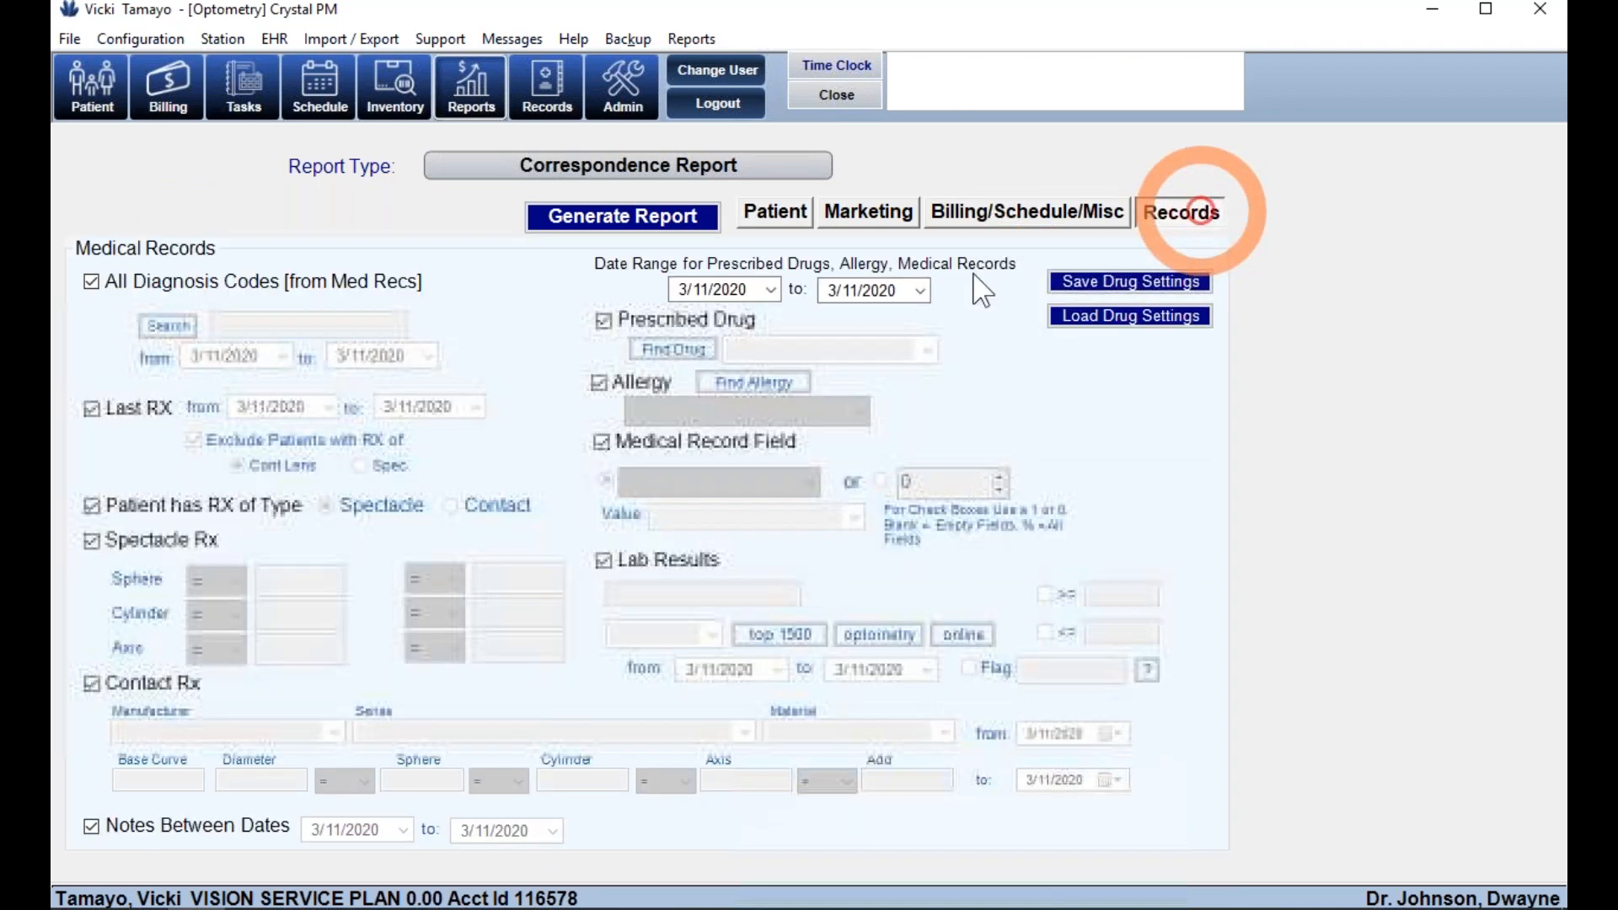
click(180, 552)
click(215, 579)
click(203, 651)
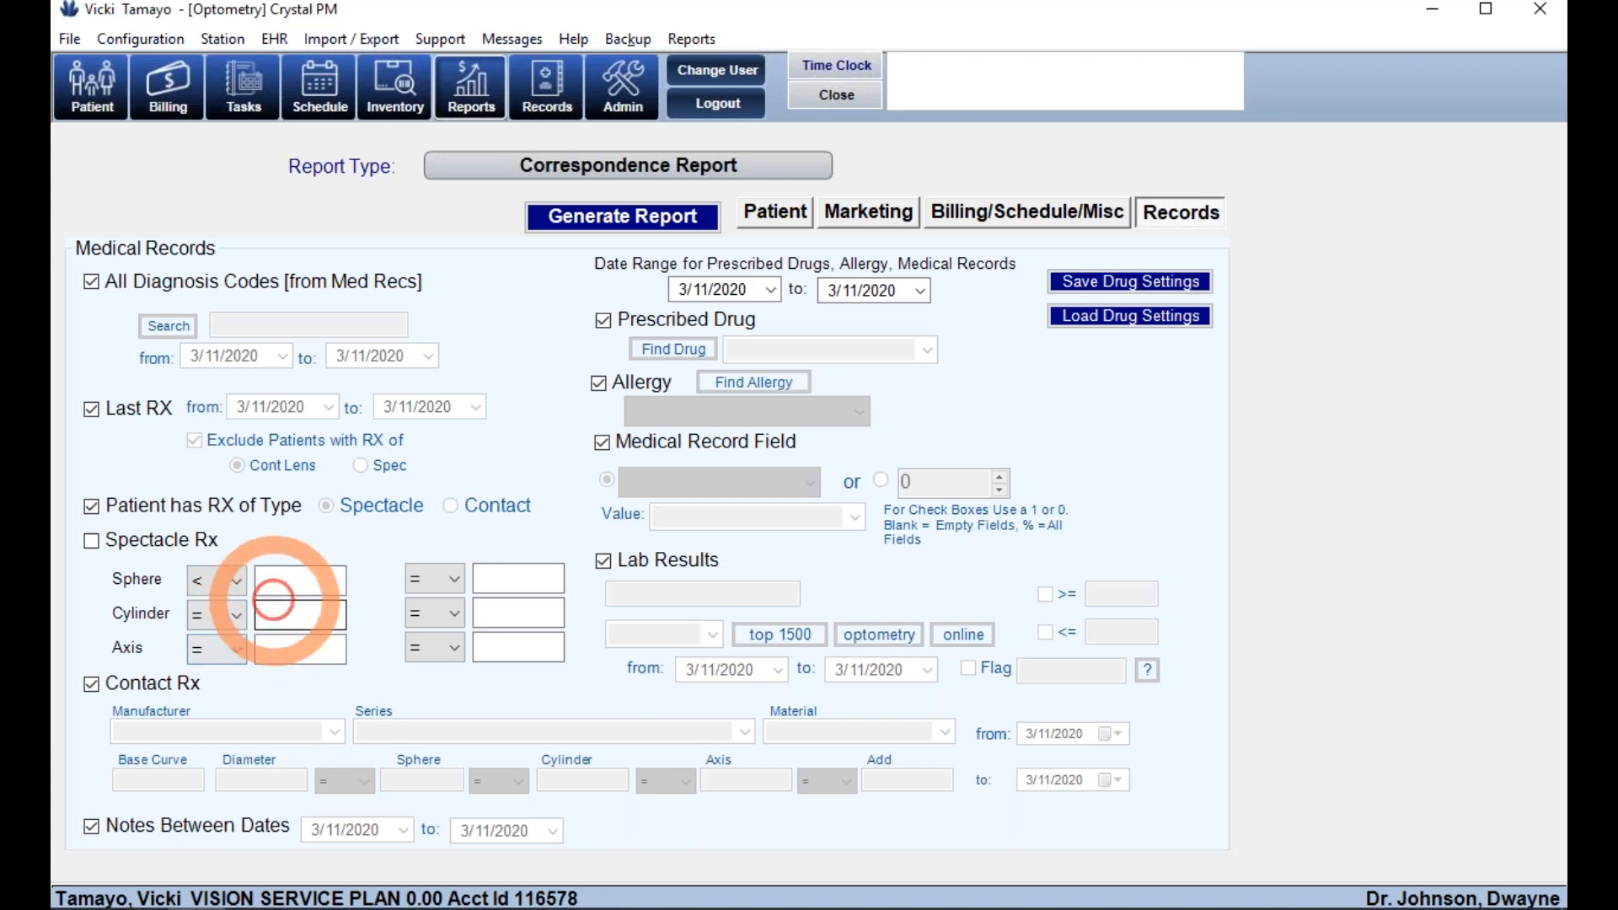
click(284, 582)
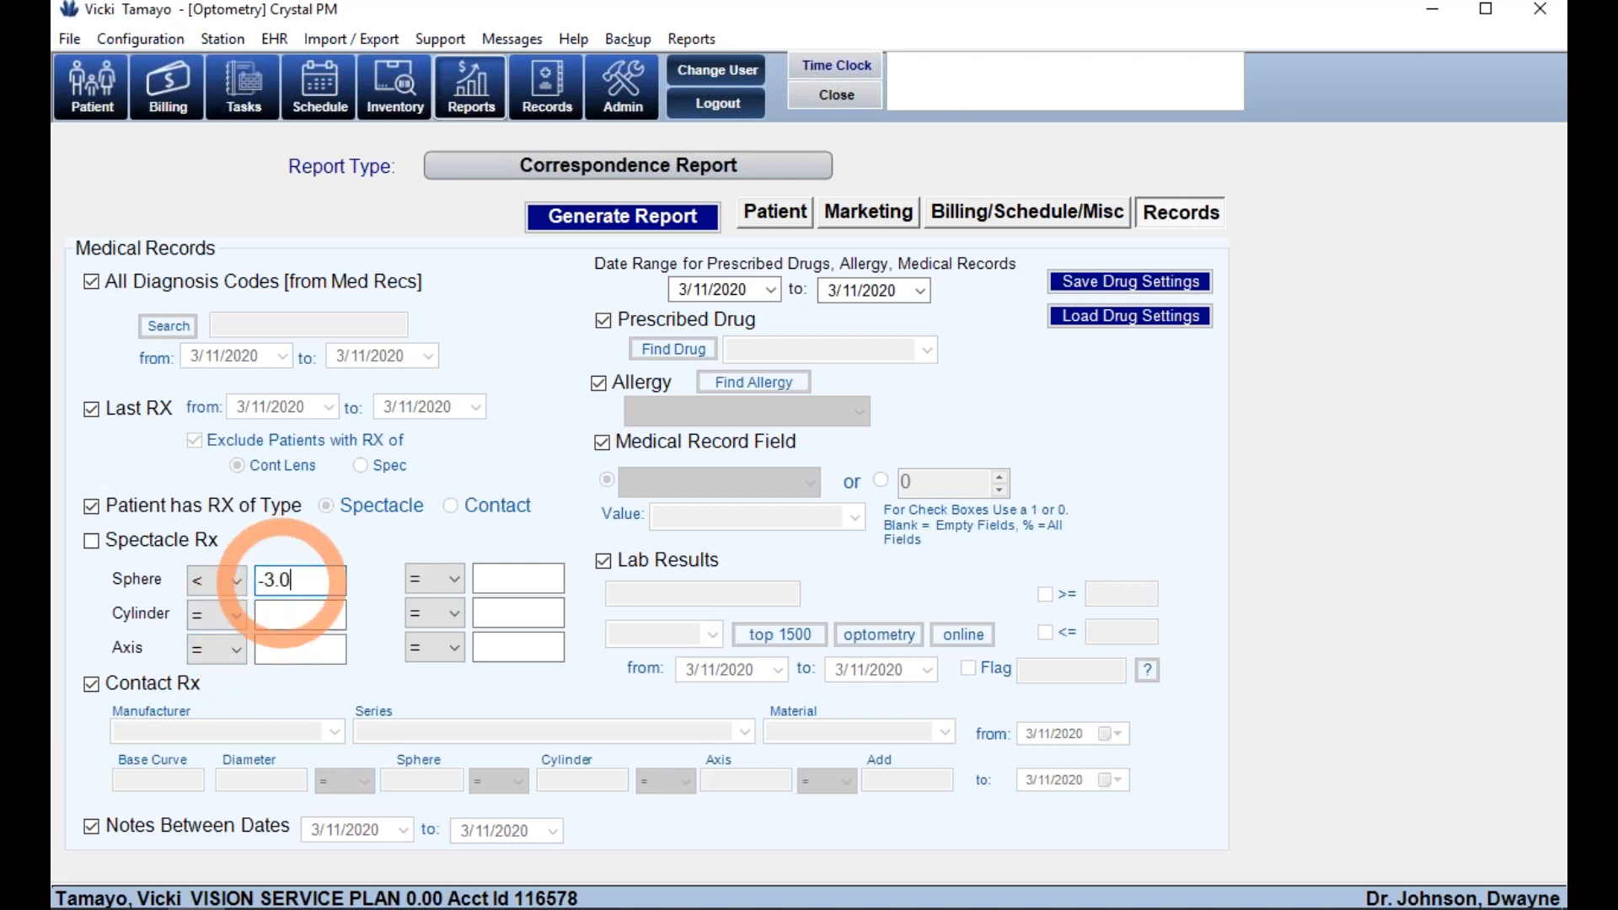
click(622, 217)
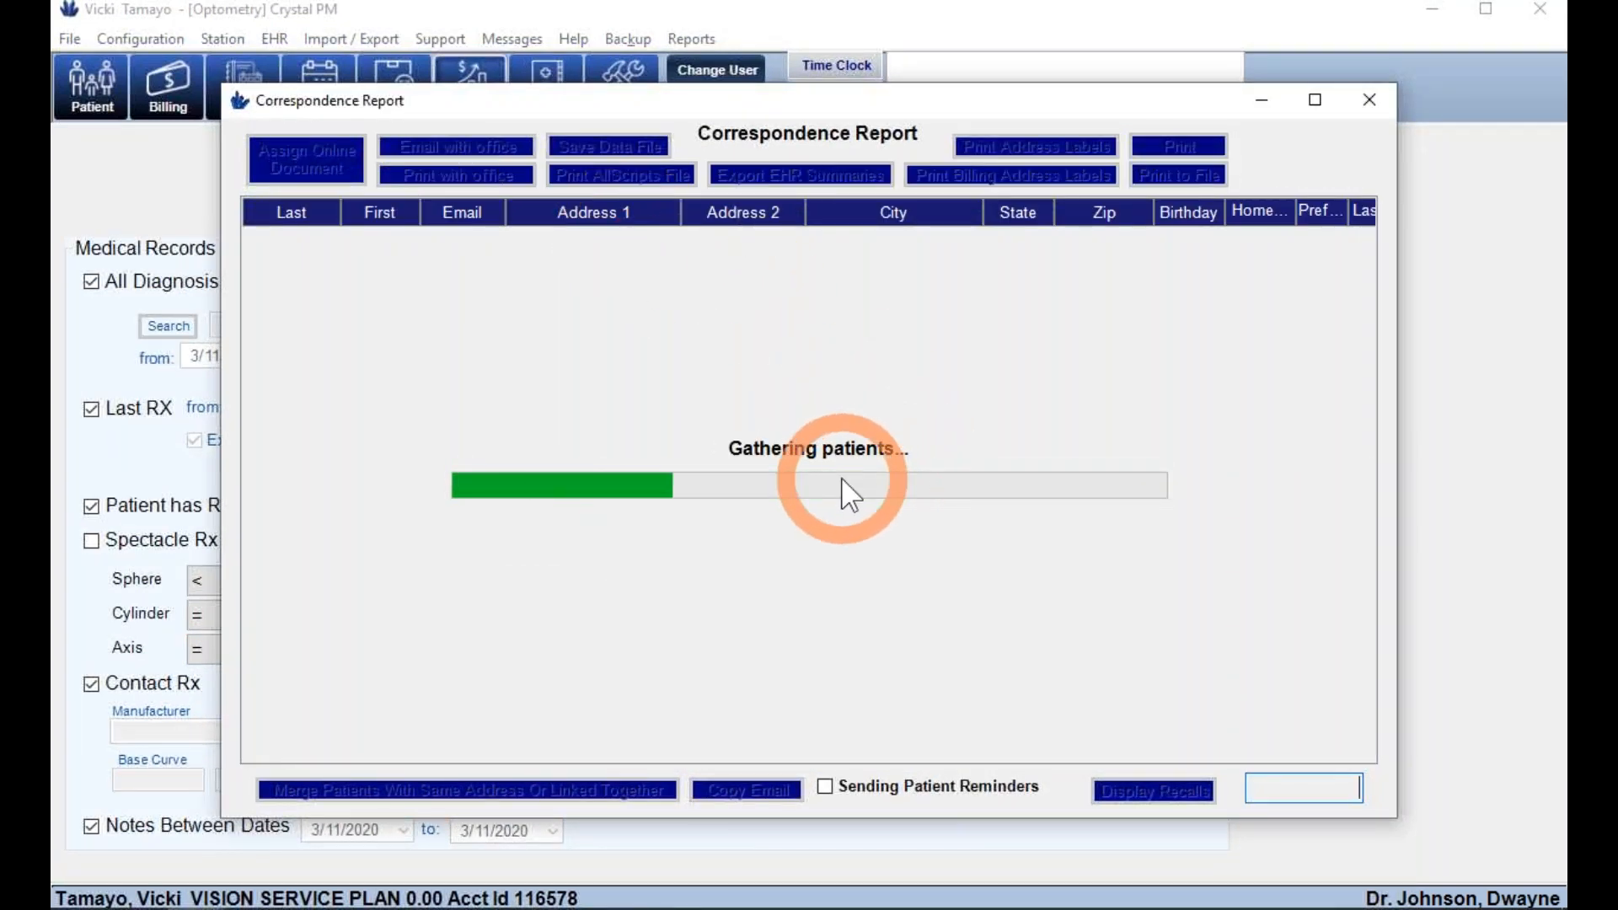
- Select the 8377-patient count, close the results, and return to the Patient criteria
double_click(1302, 791)
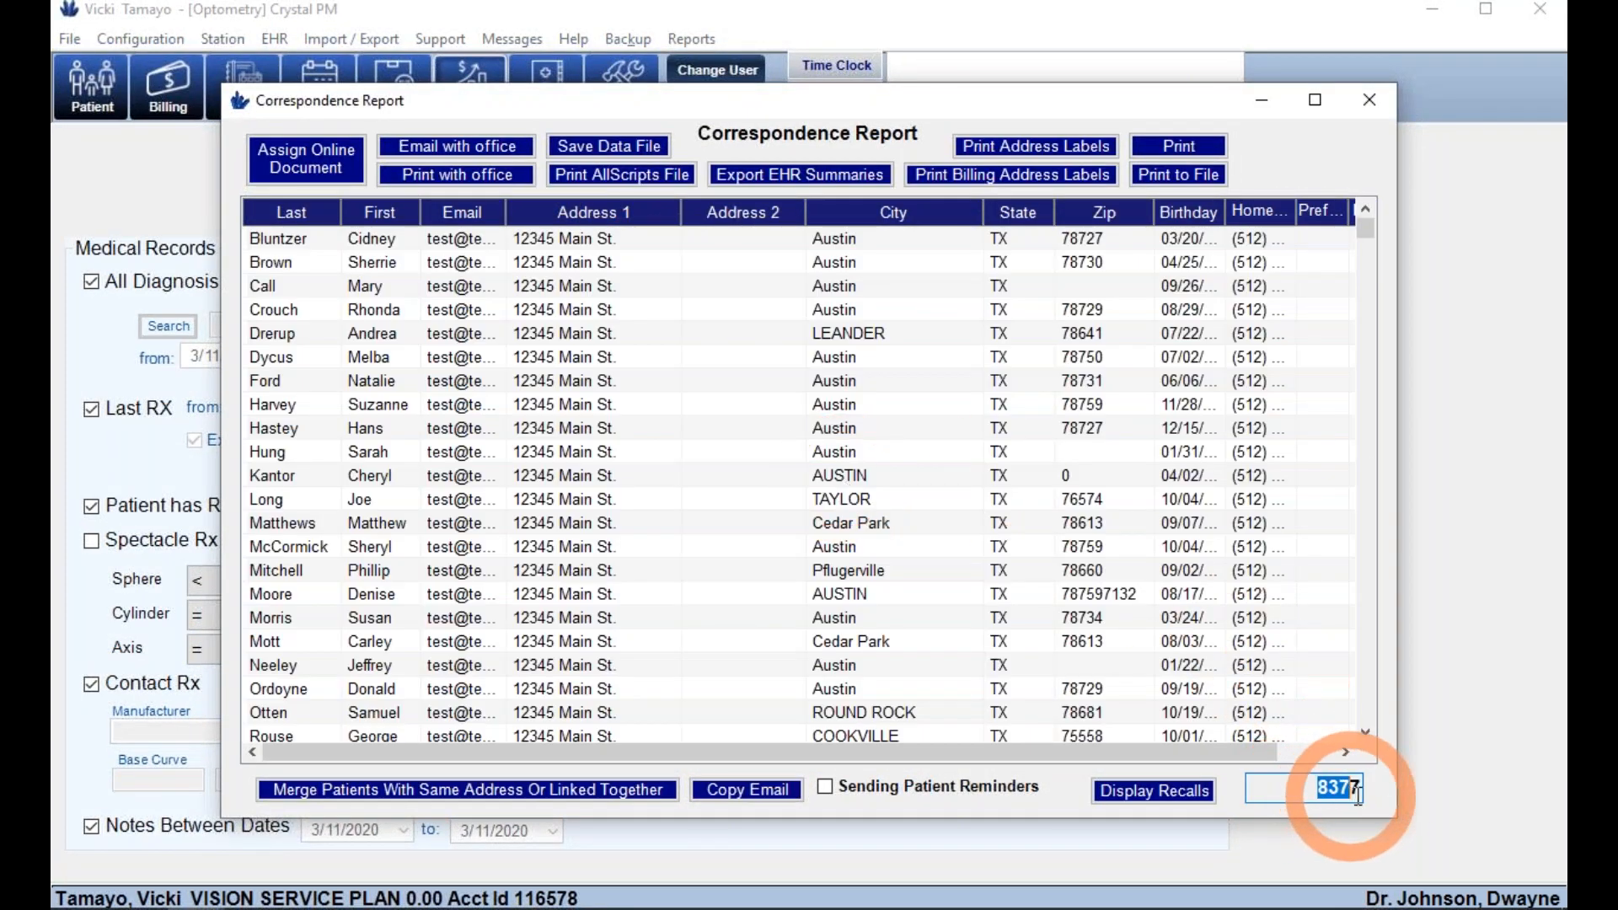
click(1371, 100)
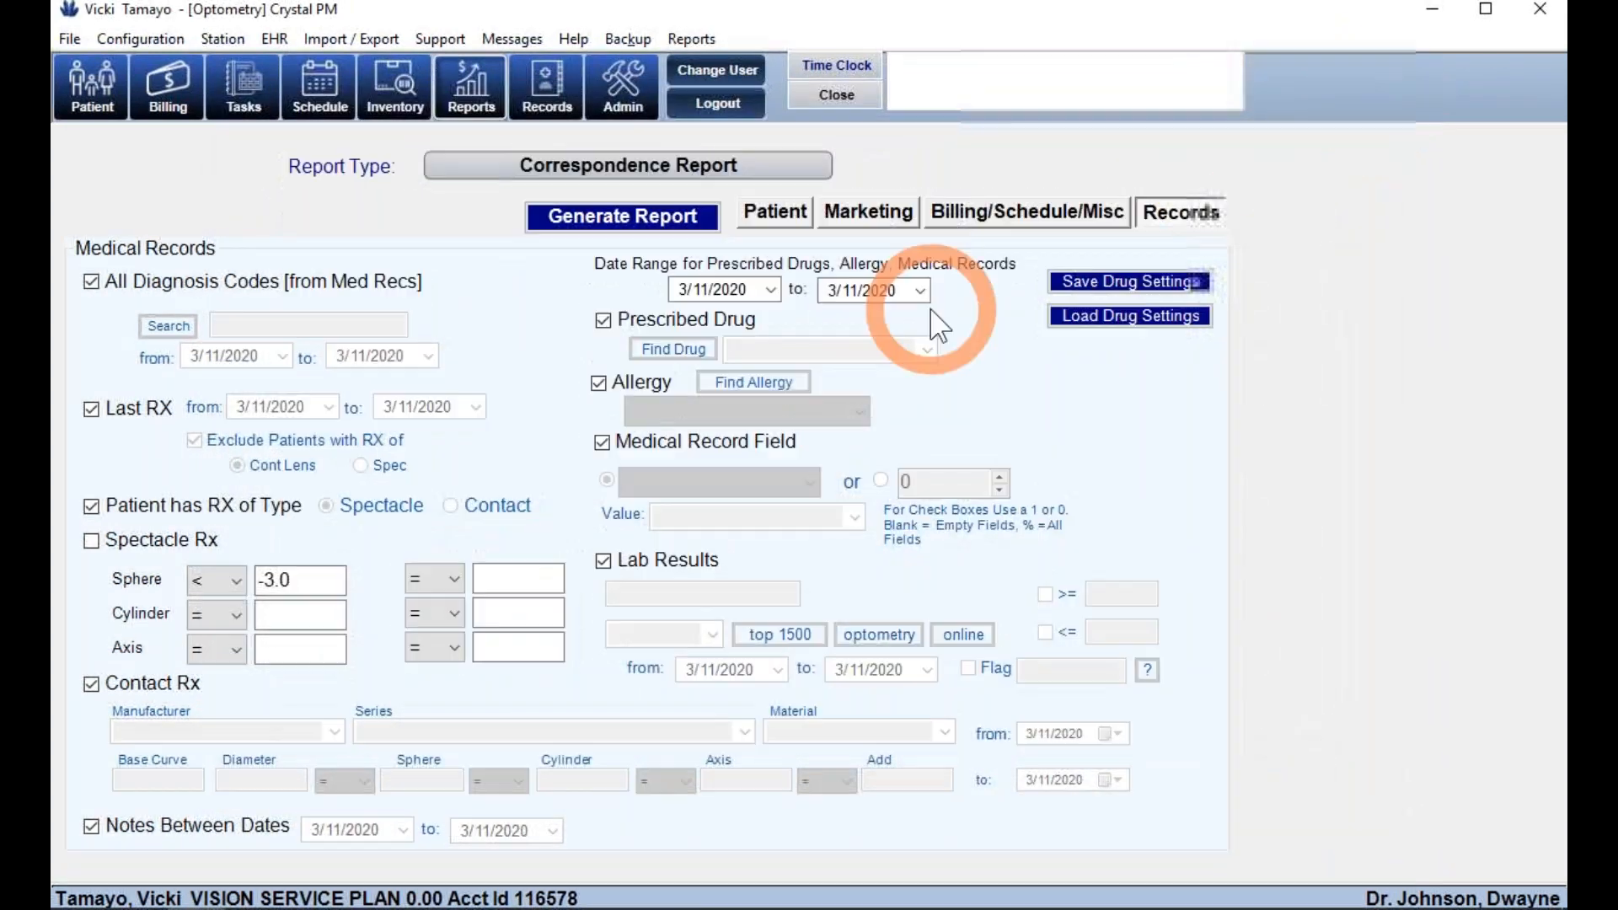
click(773, 237)
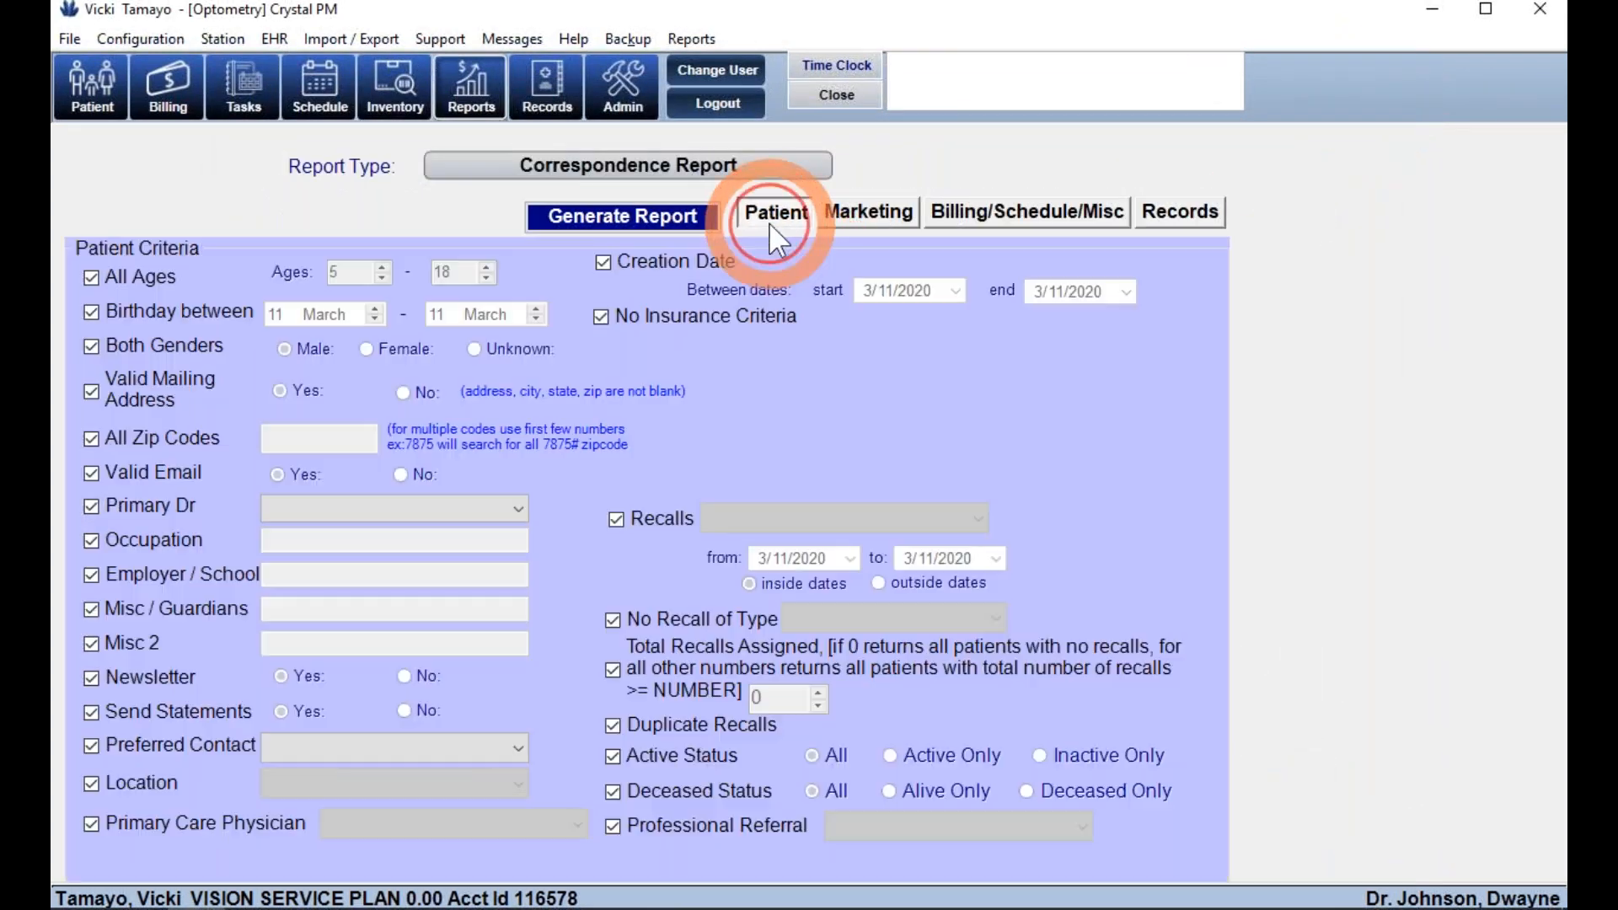
- Run the Schedule category's Sign-in/Sign-out Report for 2/12/2020–3/11/2020
click(662, 167)
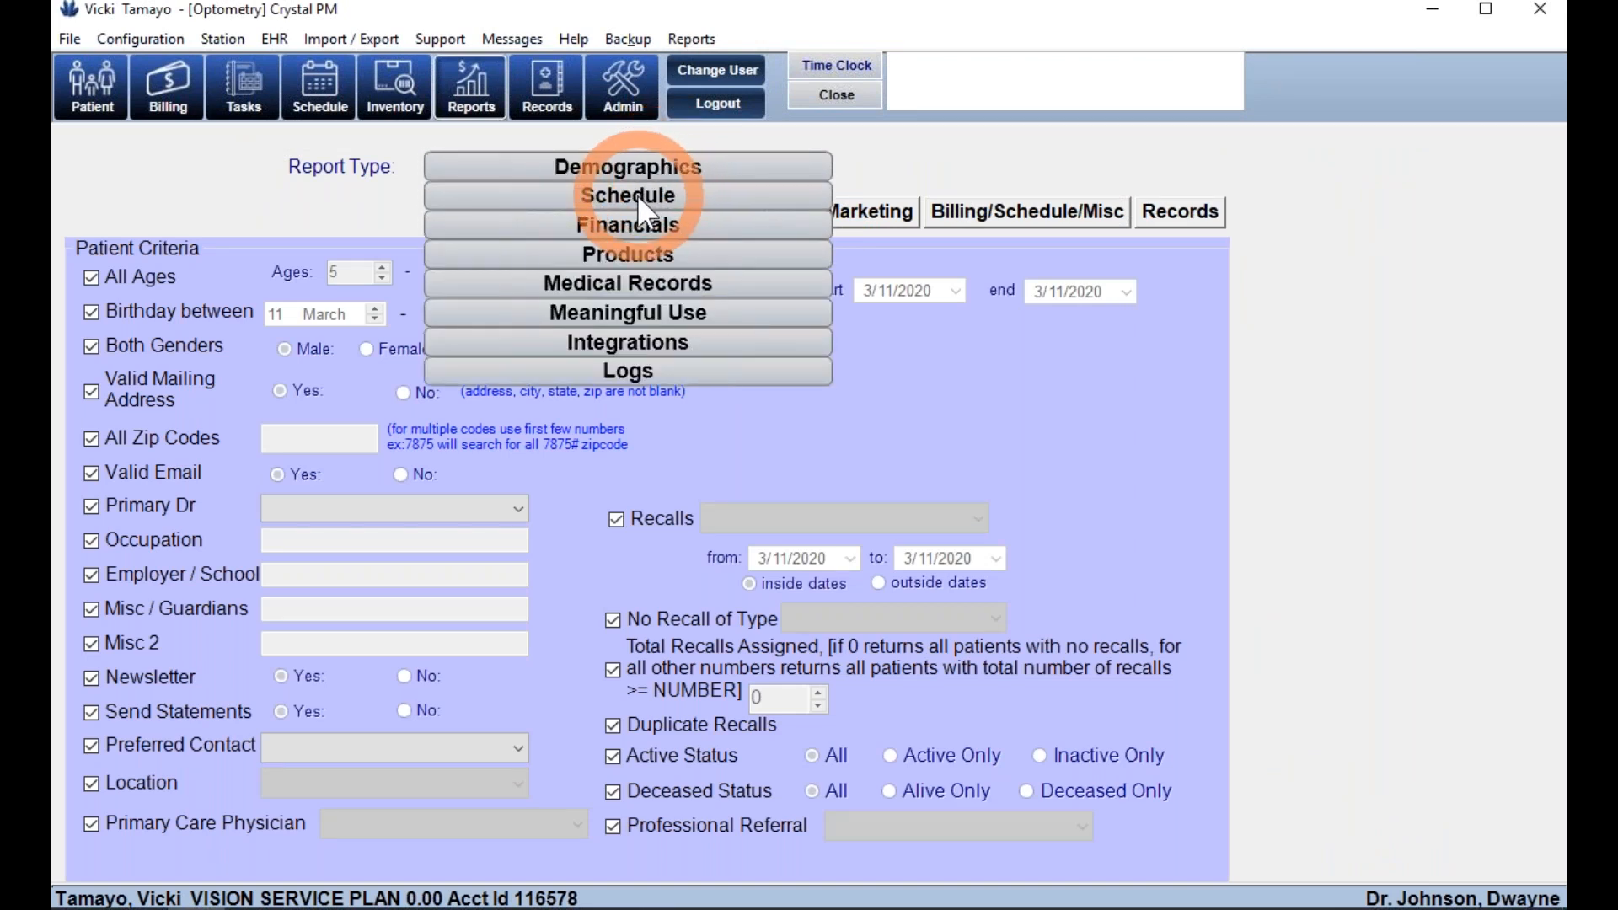
click(637, 194)
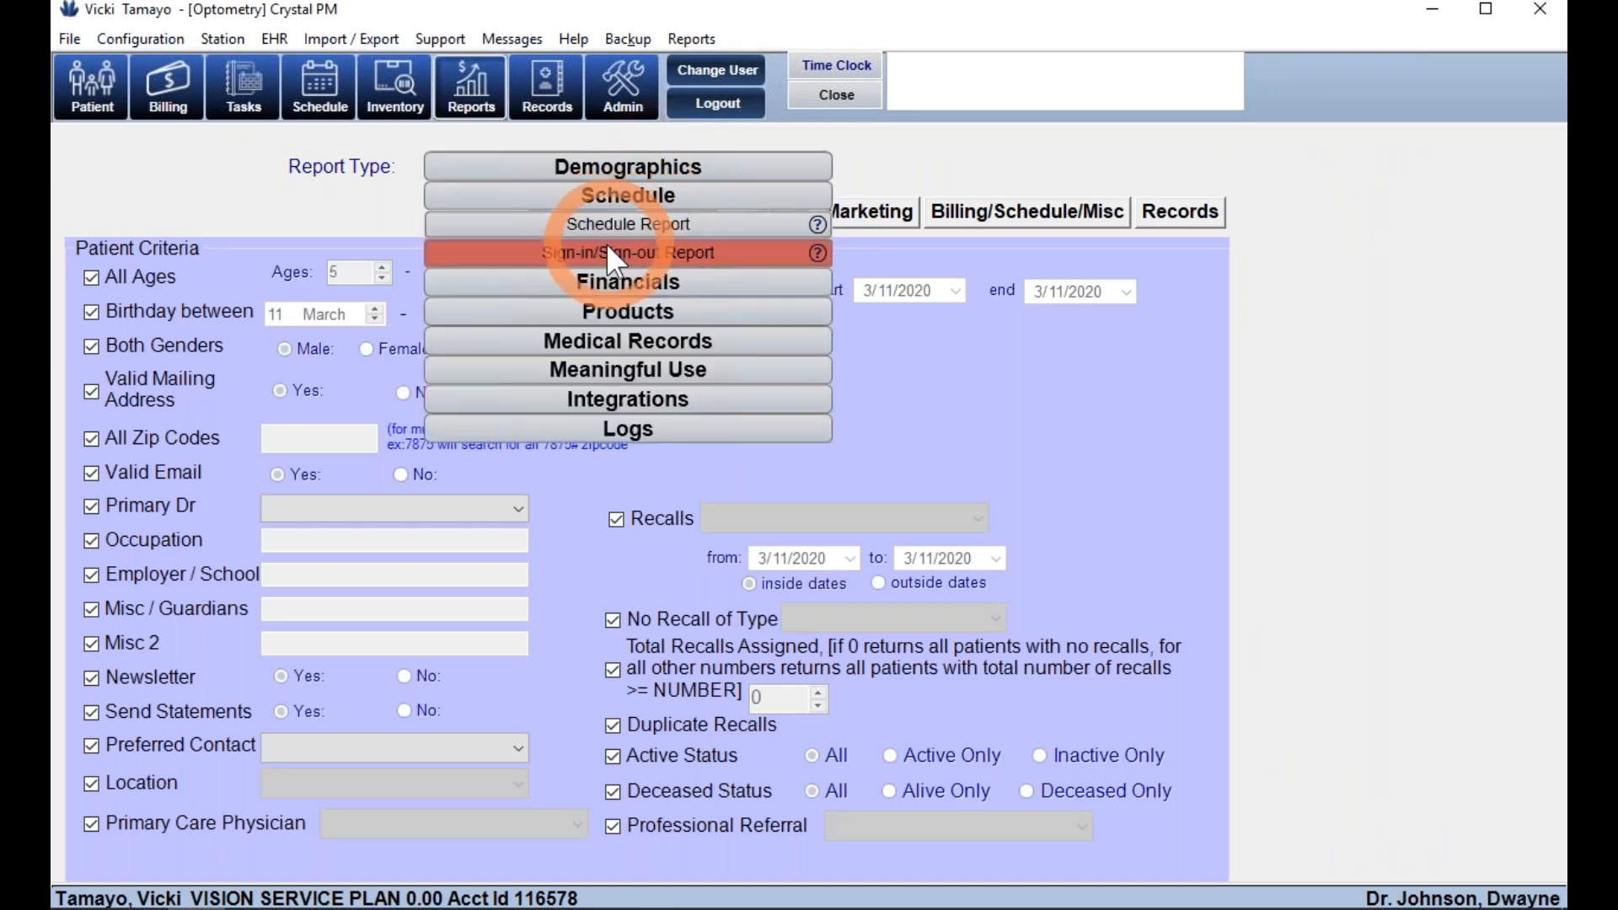
click(606, 251)
click(622, 217)
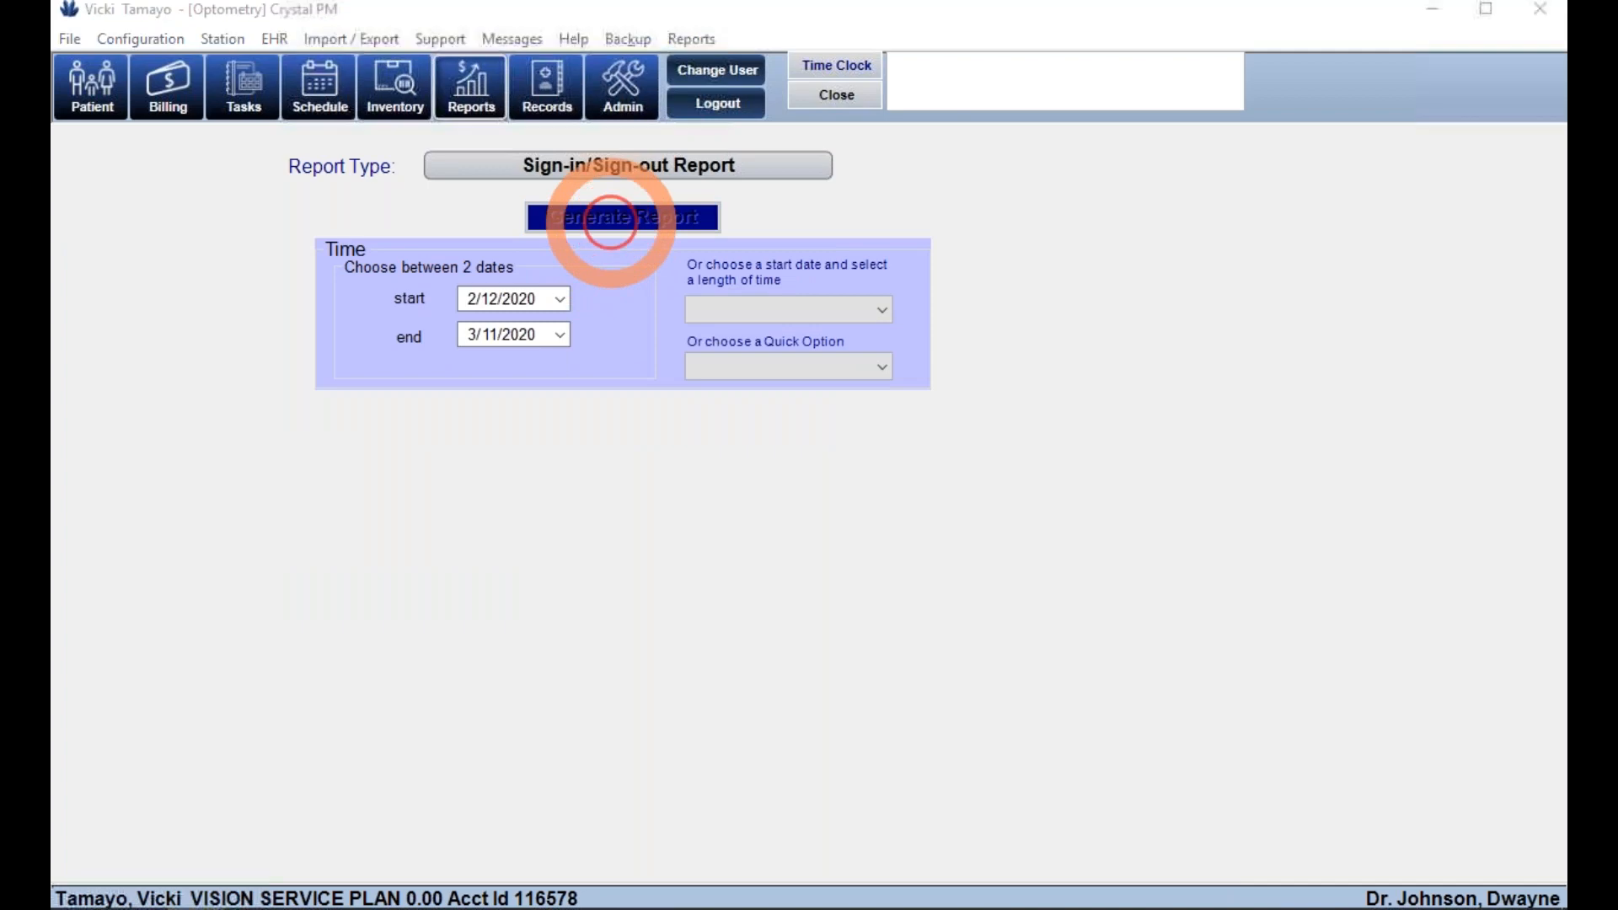
- Hide invalid entries, narrow the report to one doctor's 16 visits, then close it
click(890, 119)
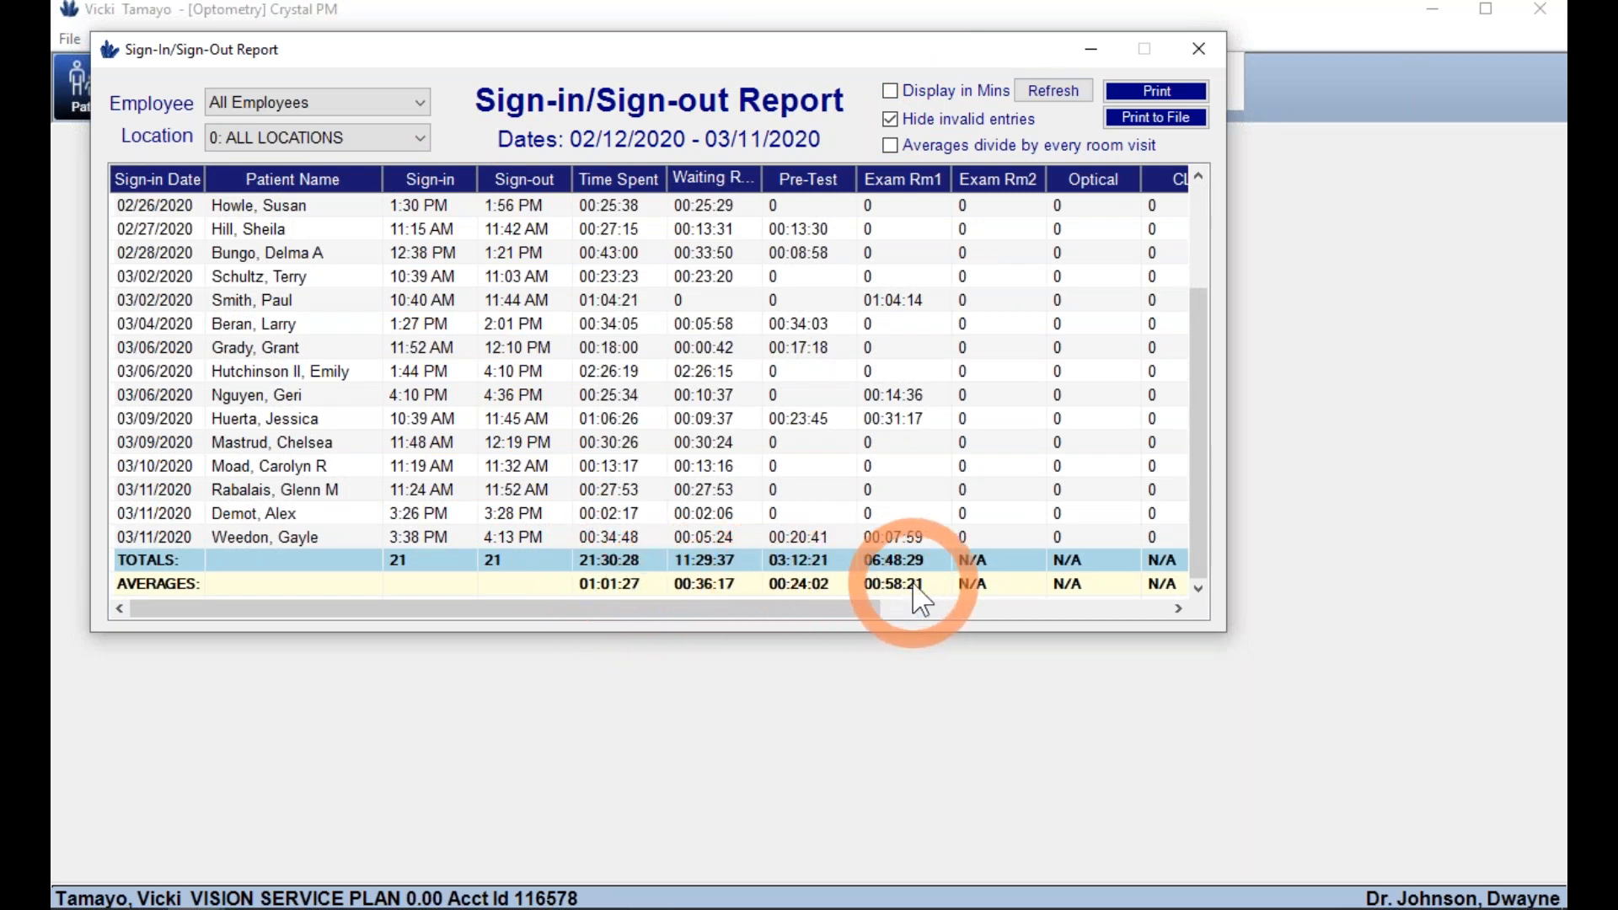
click(386, 99)
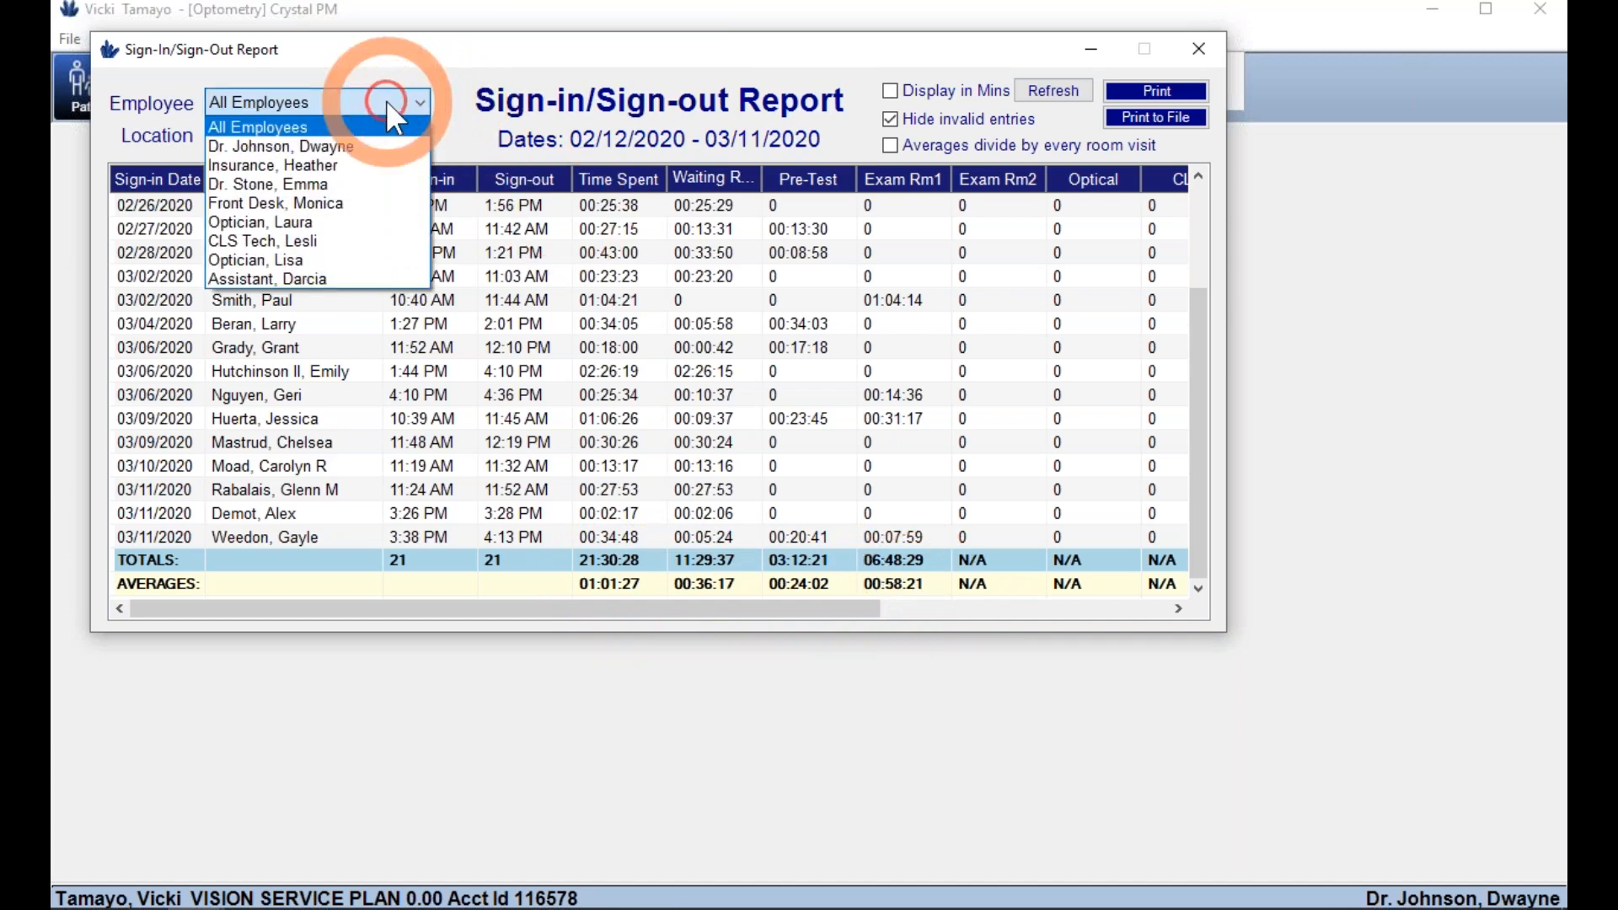
click(344, 149)
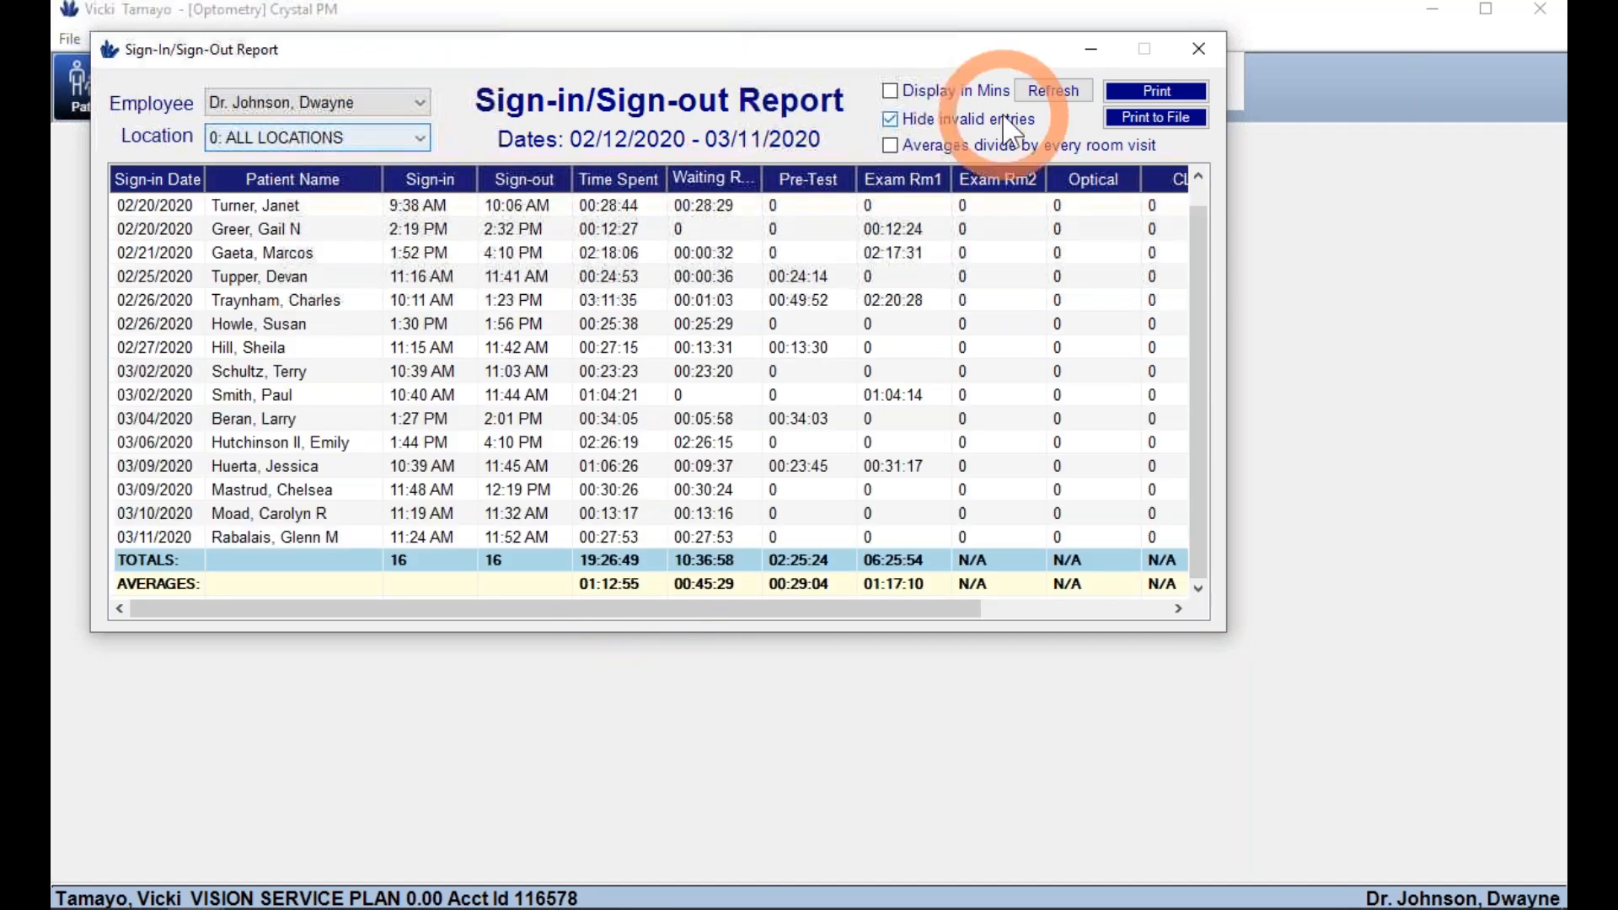
click(1206, 55)
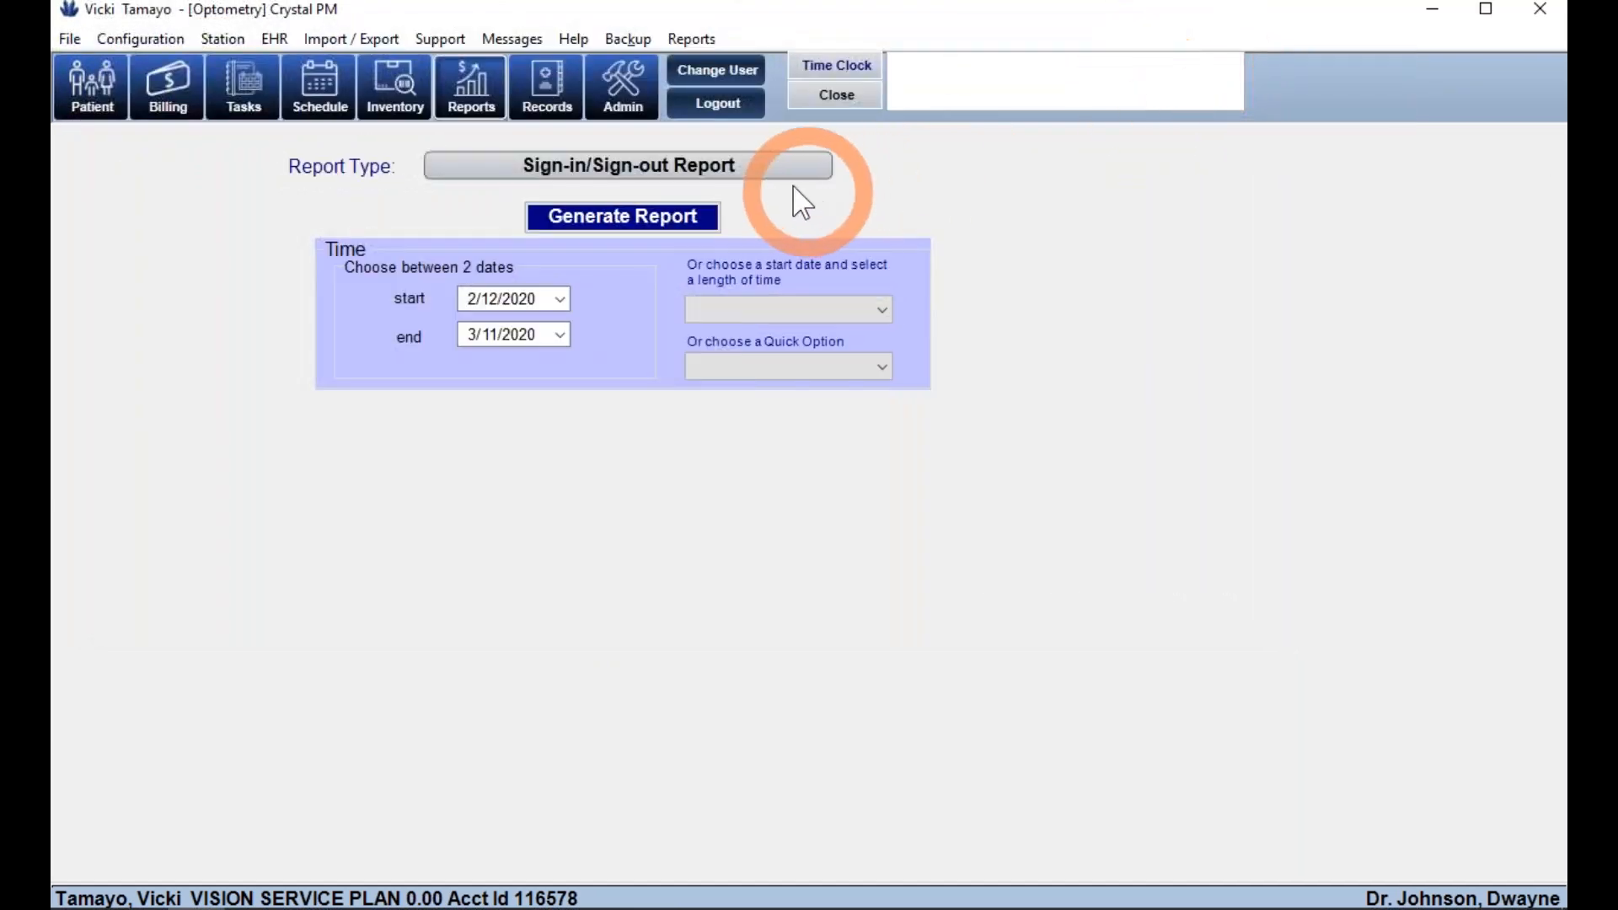
- Look at the Medical Records report category, then switch to the Admin setup pages
click(758, 174)
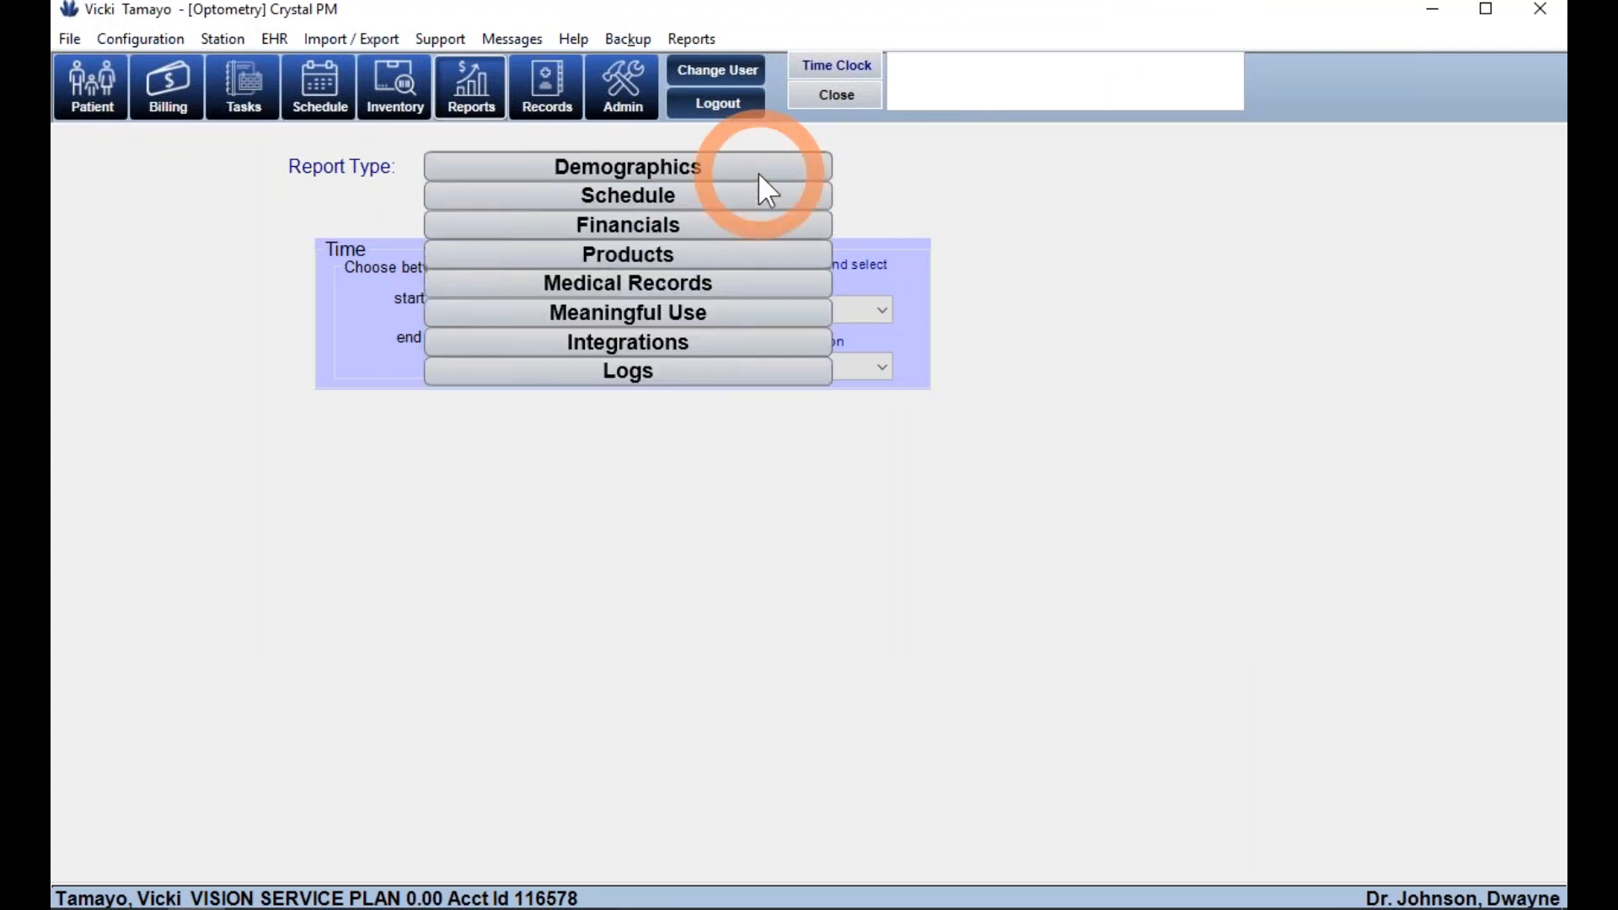
click(679, 283)
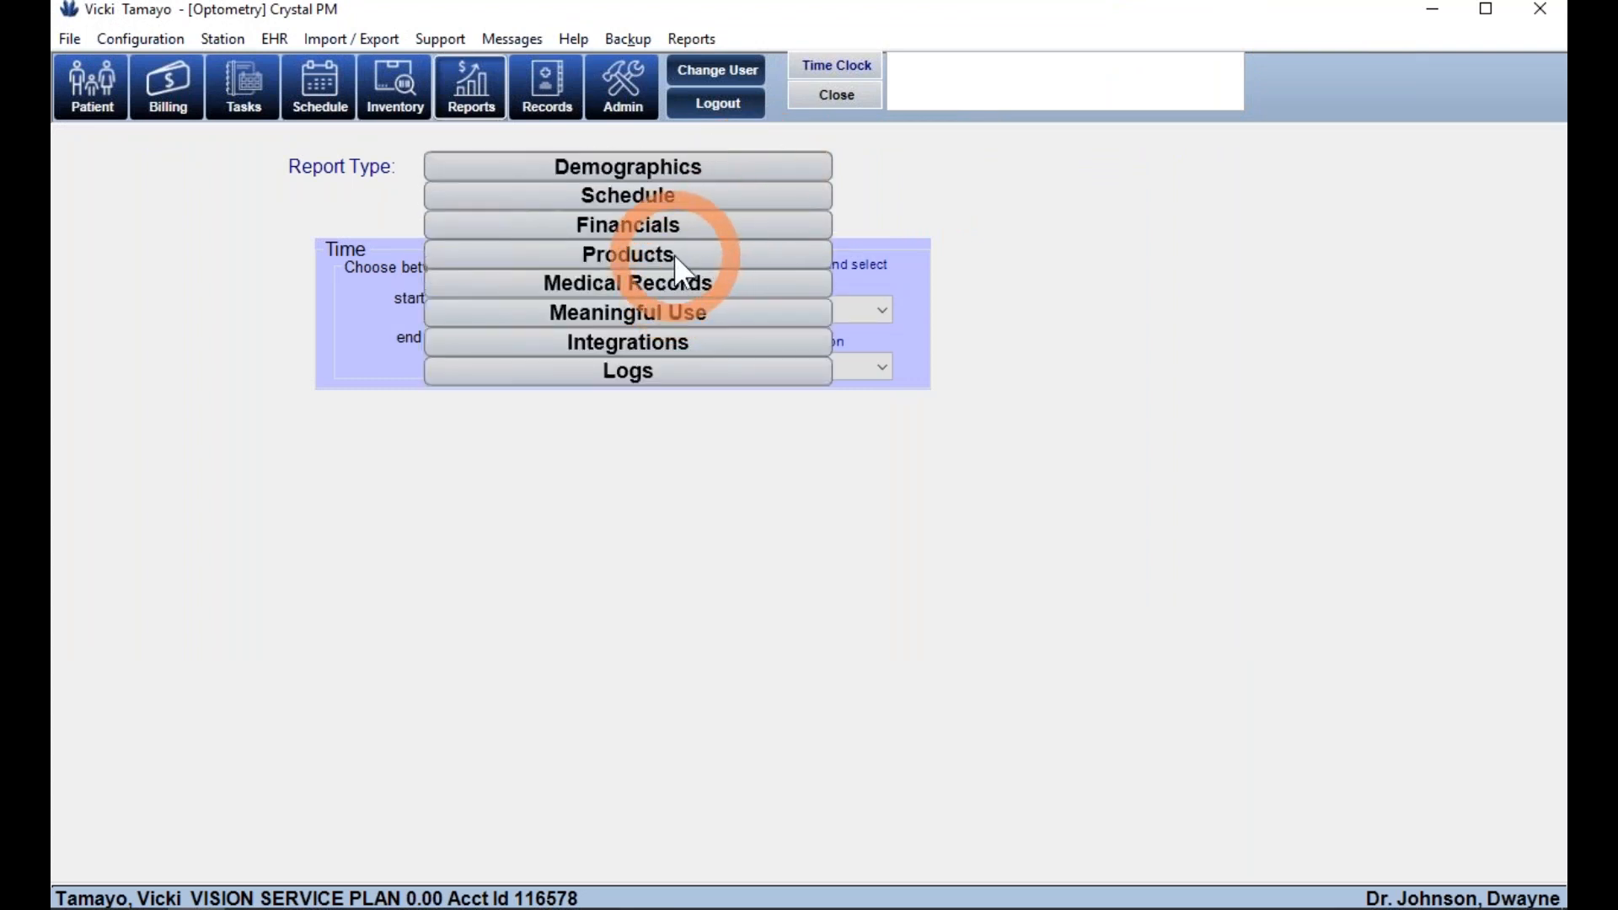
click(622, 104)
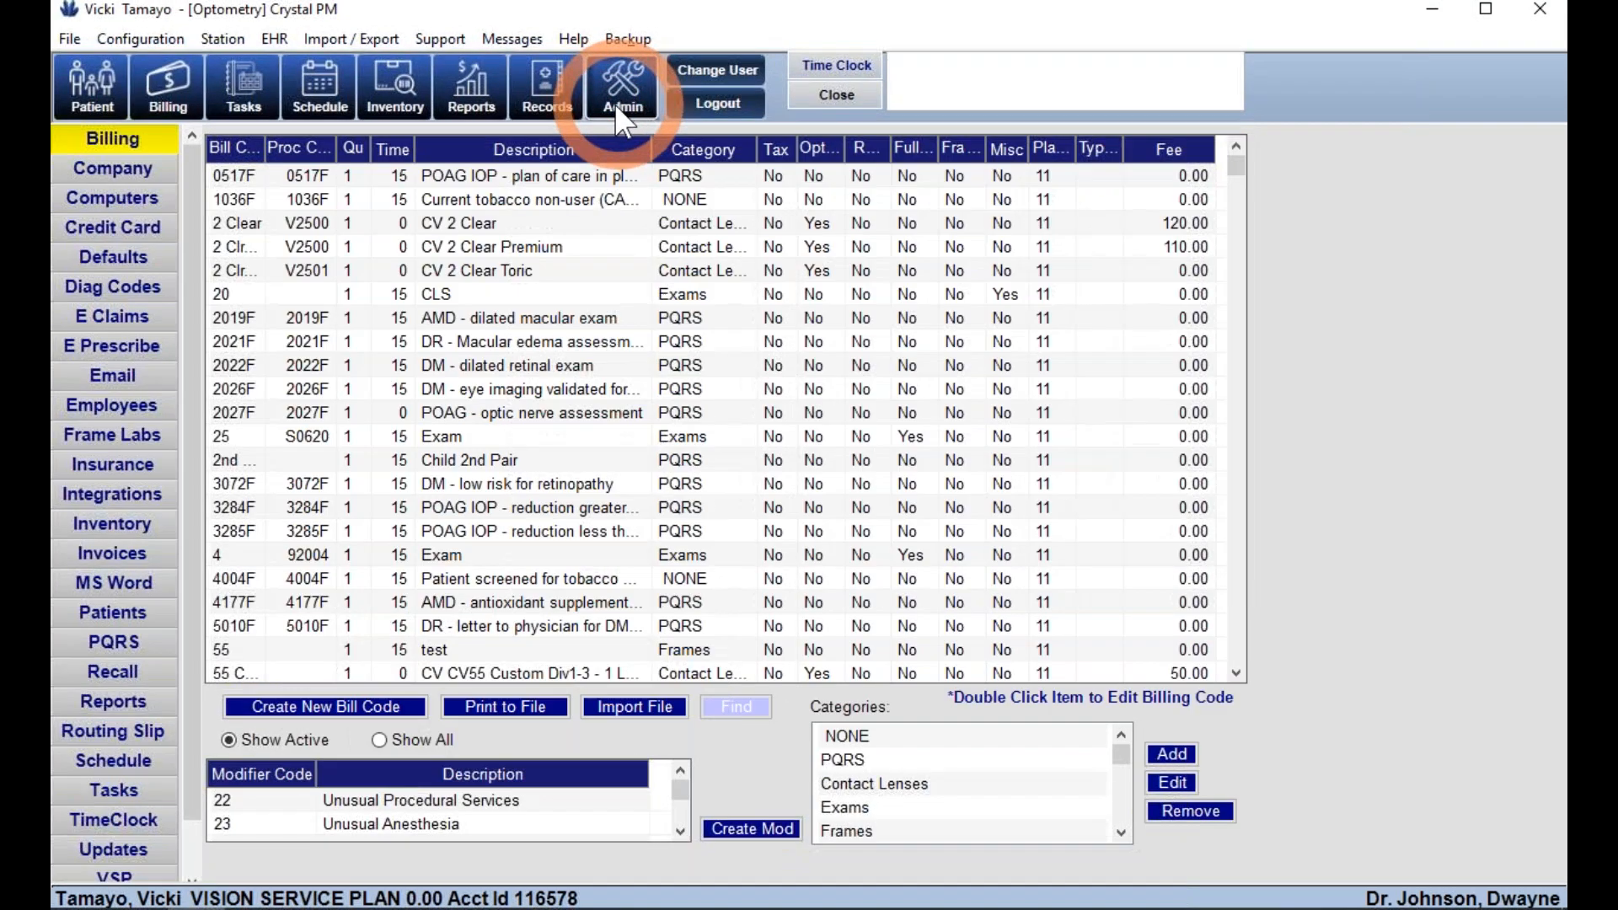
- View the Company and Employees setup pages, ending on the Invoices settings
click(139, 165)
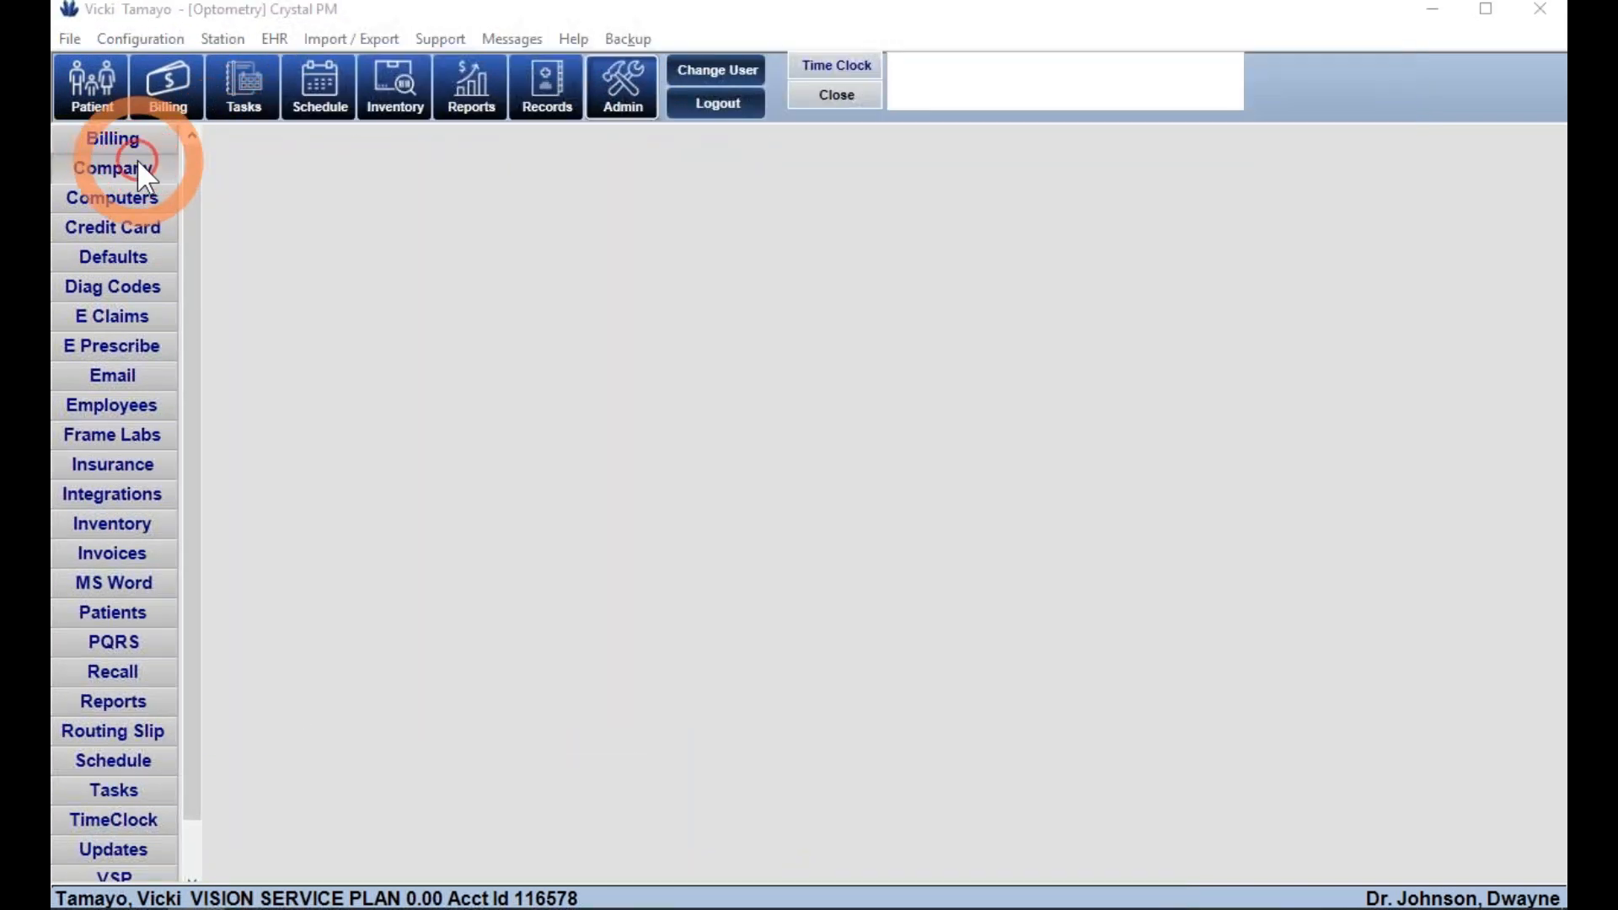
click(116, 405)
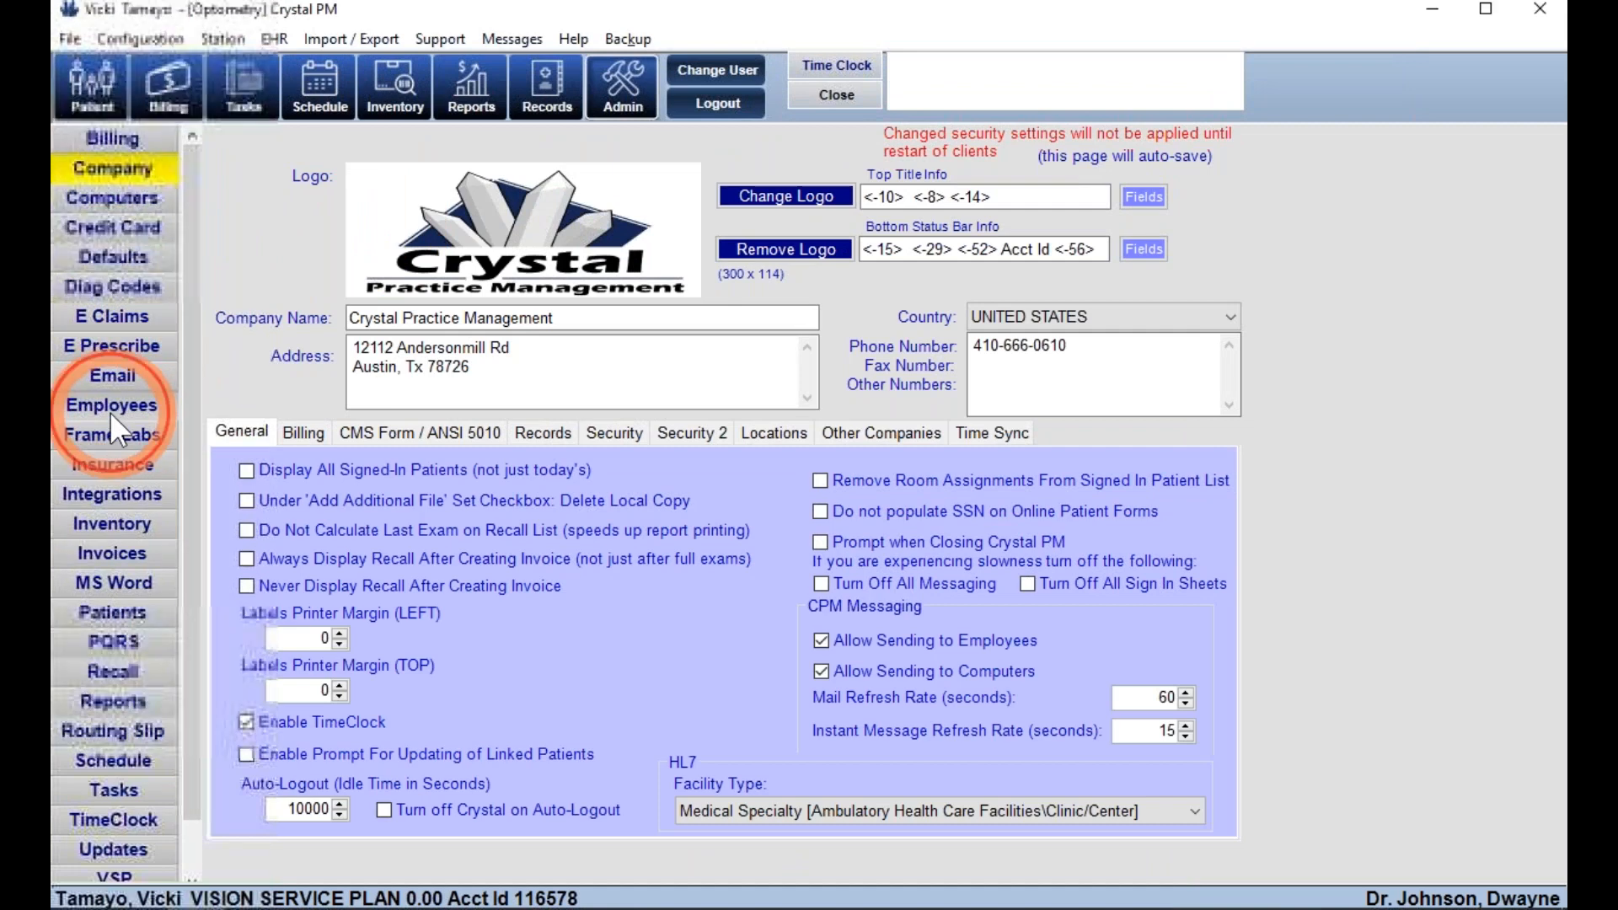
click(94, 554)
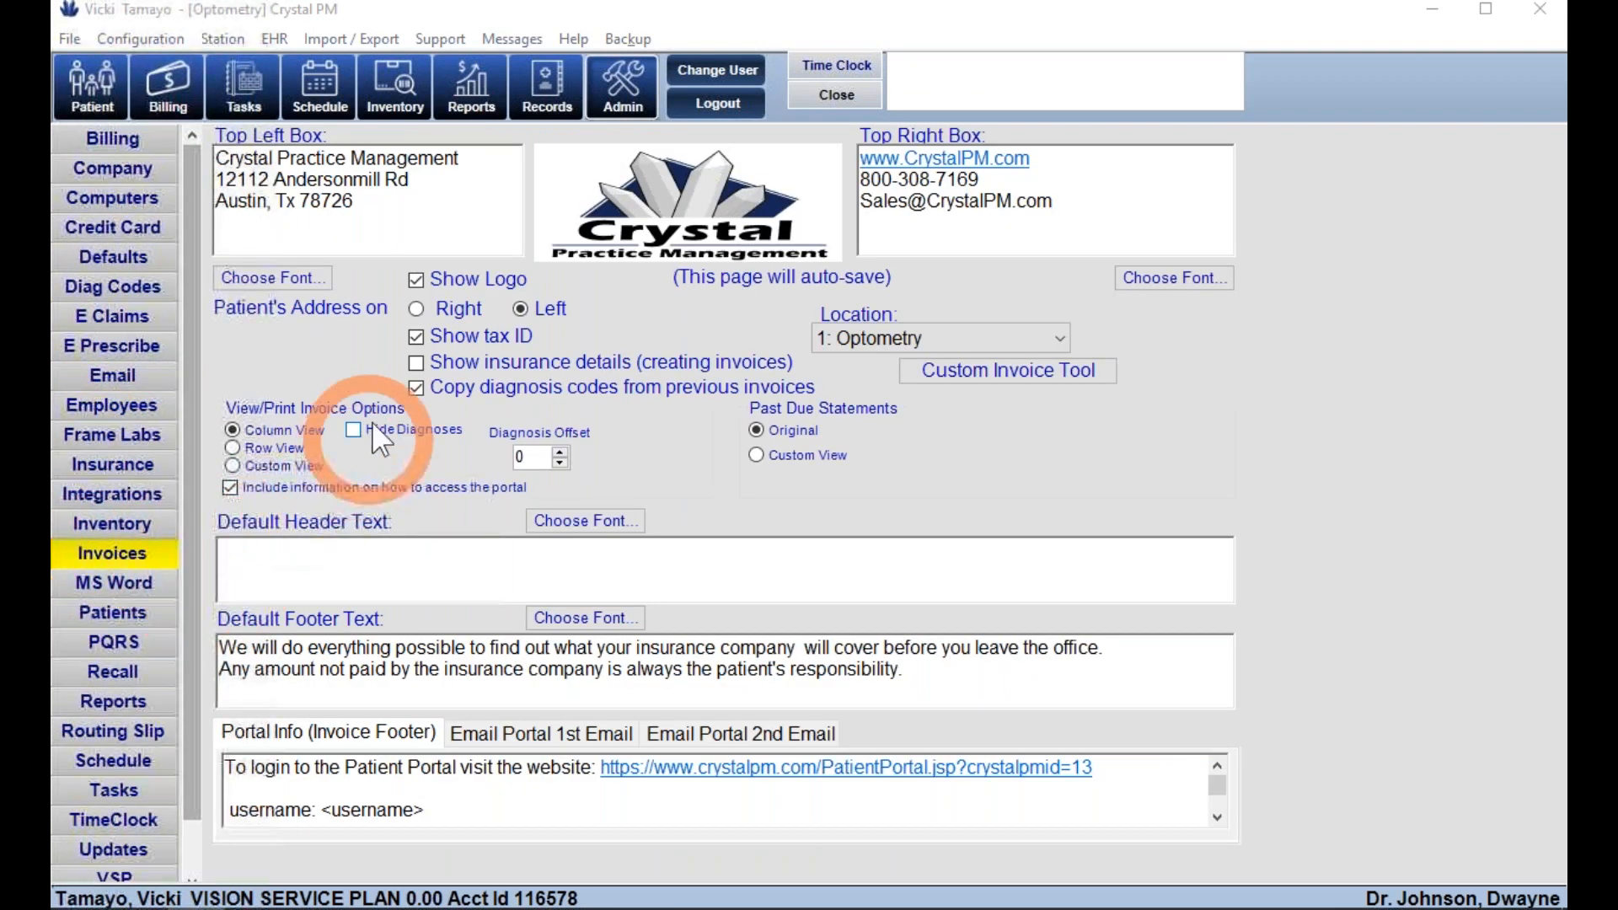
click(519, 37)
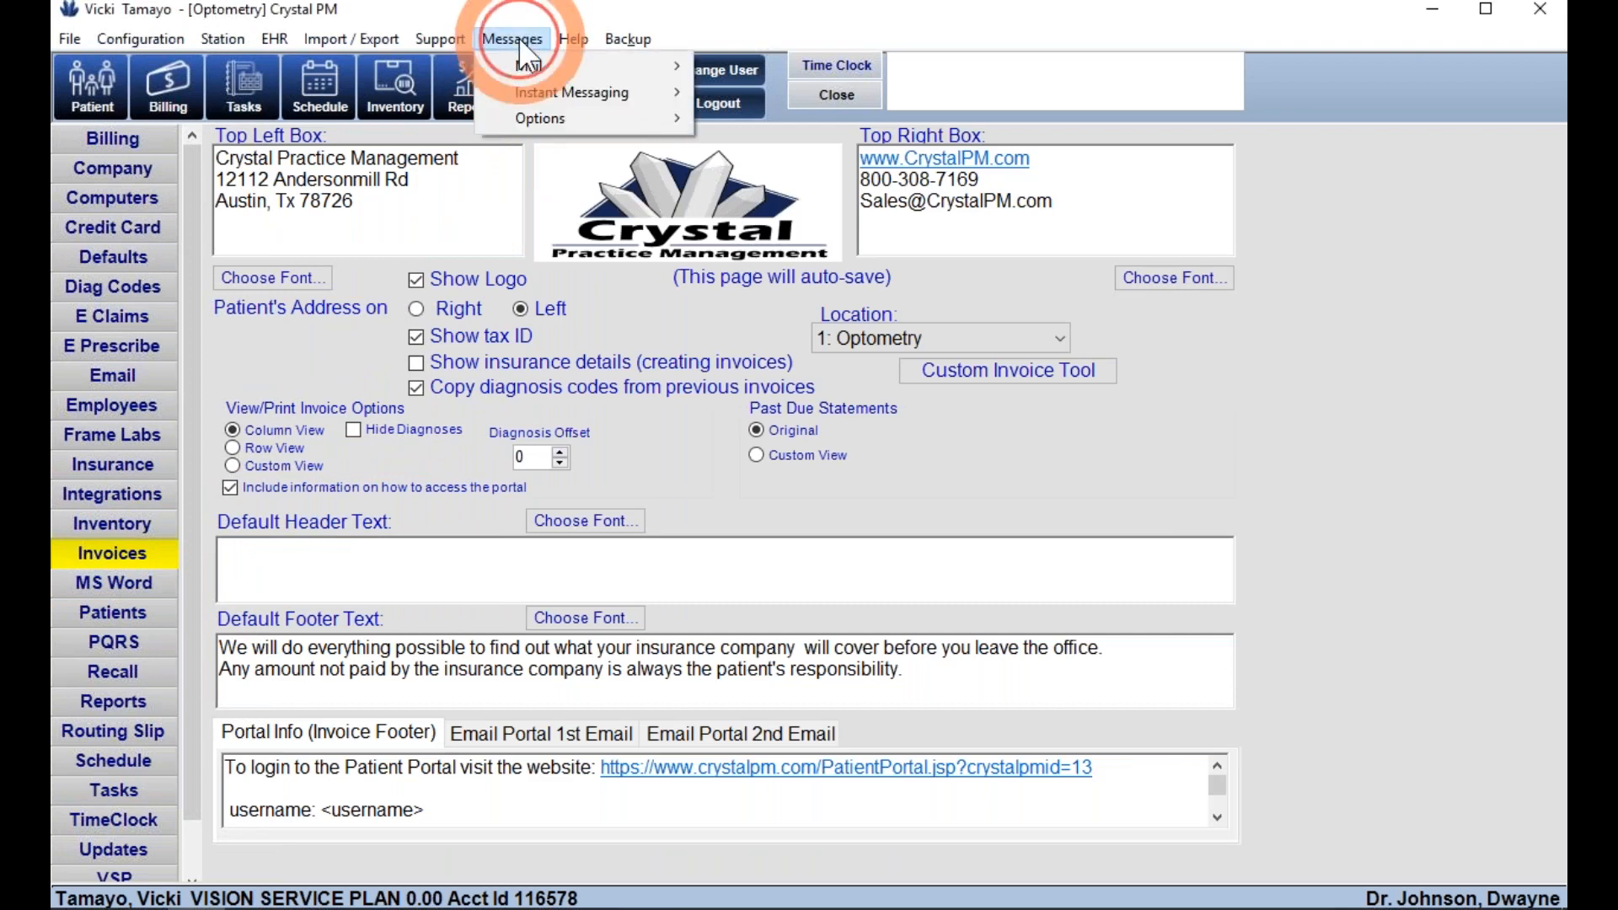
click(548, 90)
click(756, 99)
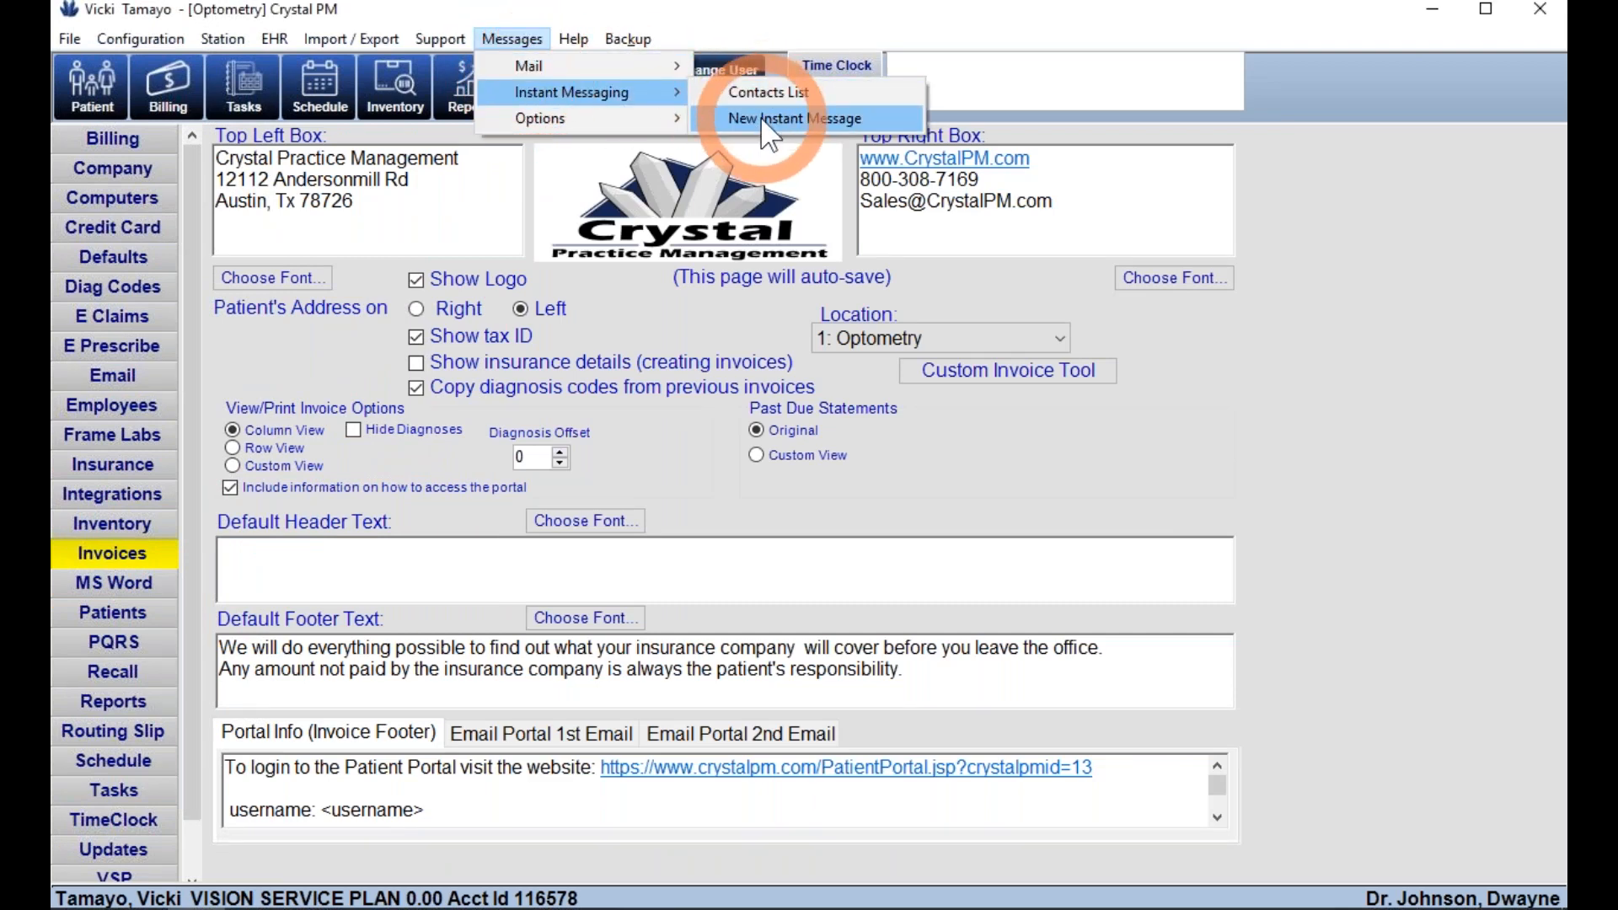
click(760, 116)
click(402, 178)
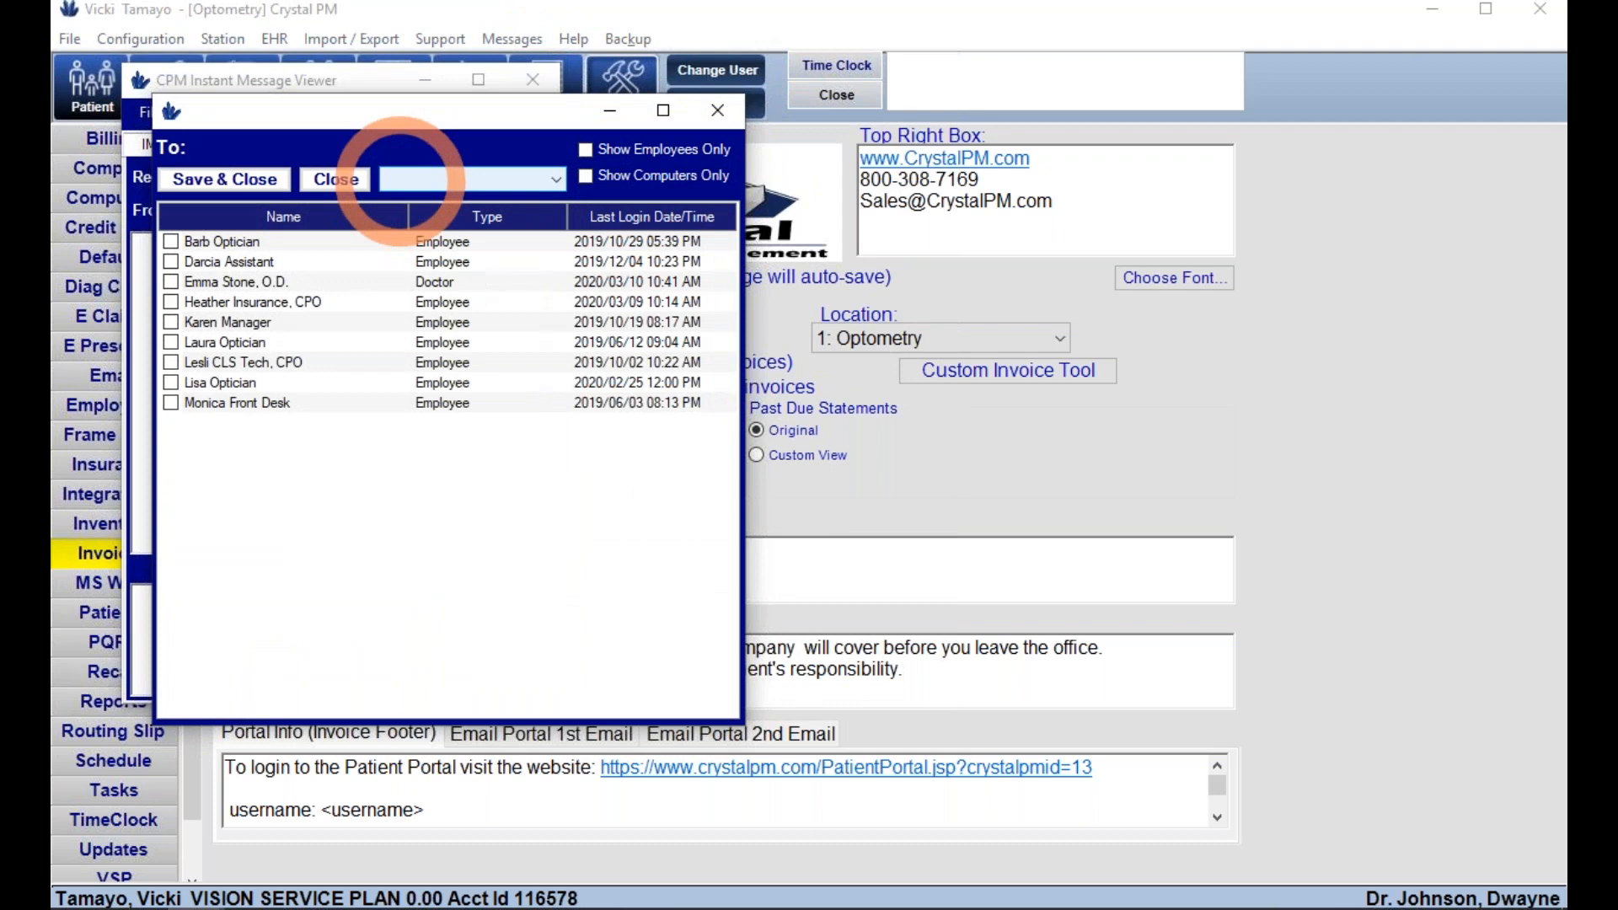
click(188, 241)
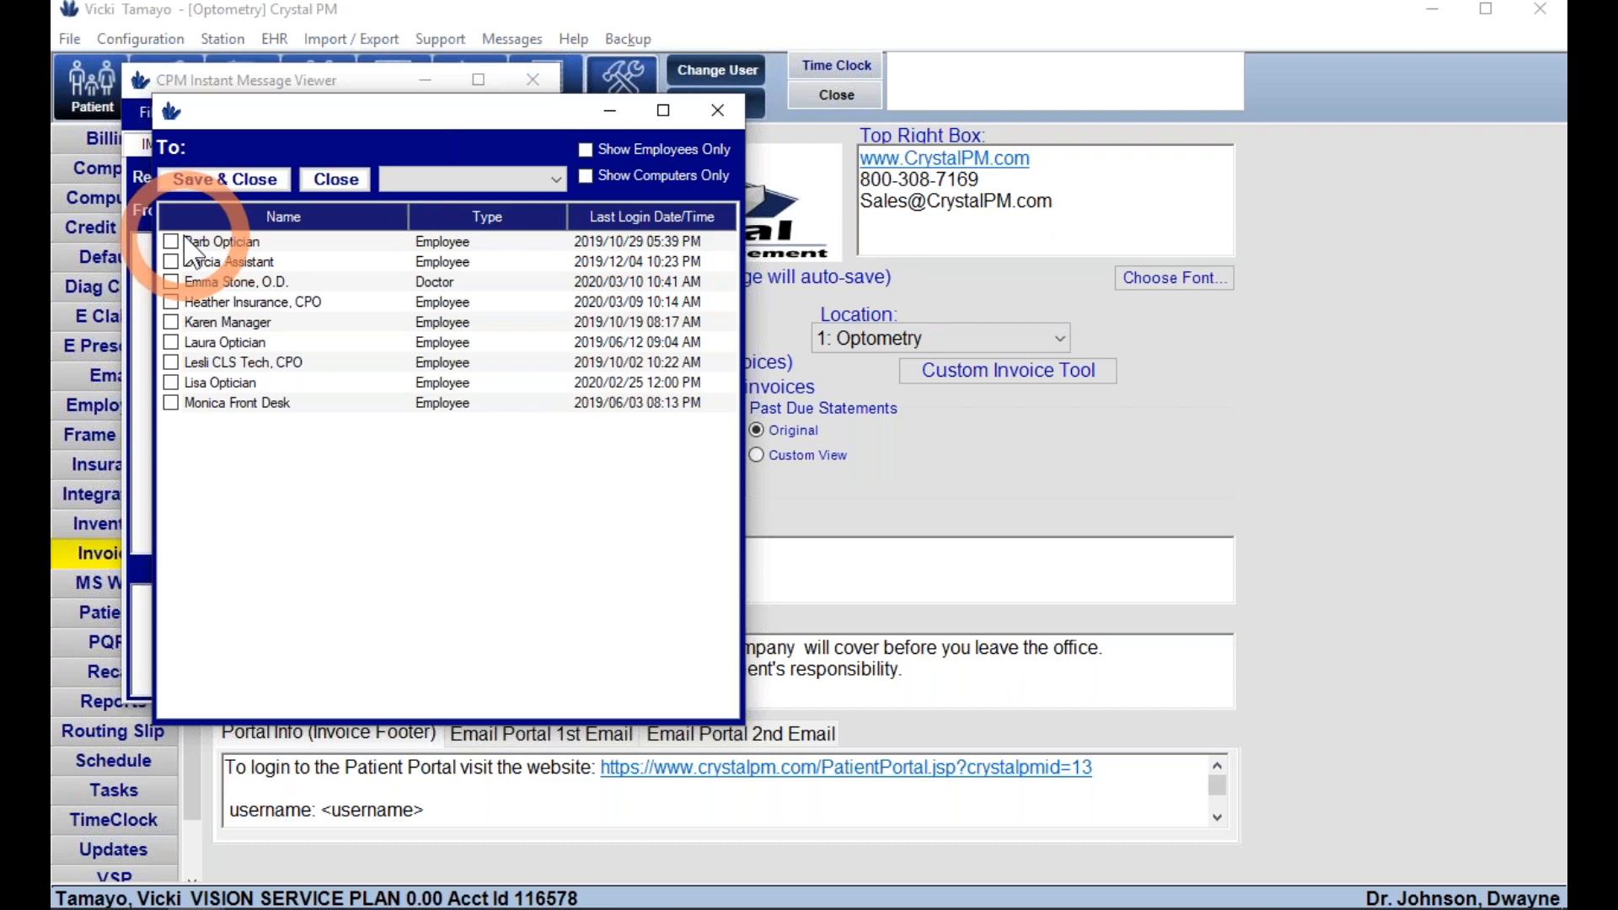
click(708, 118)
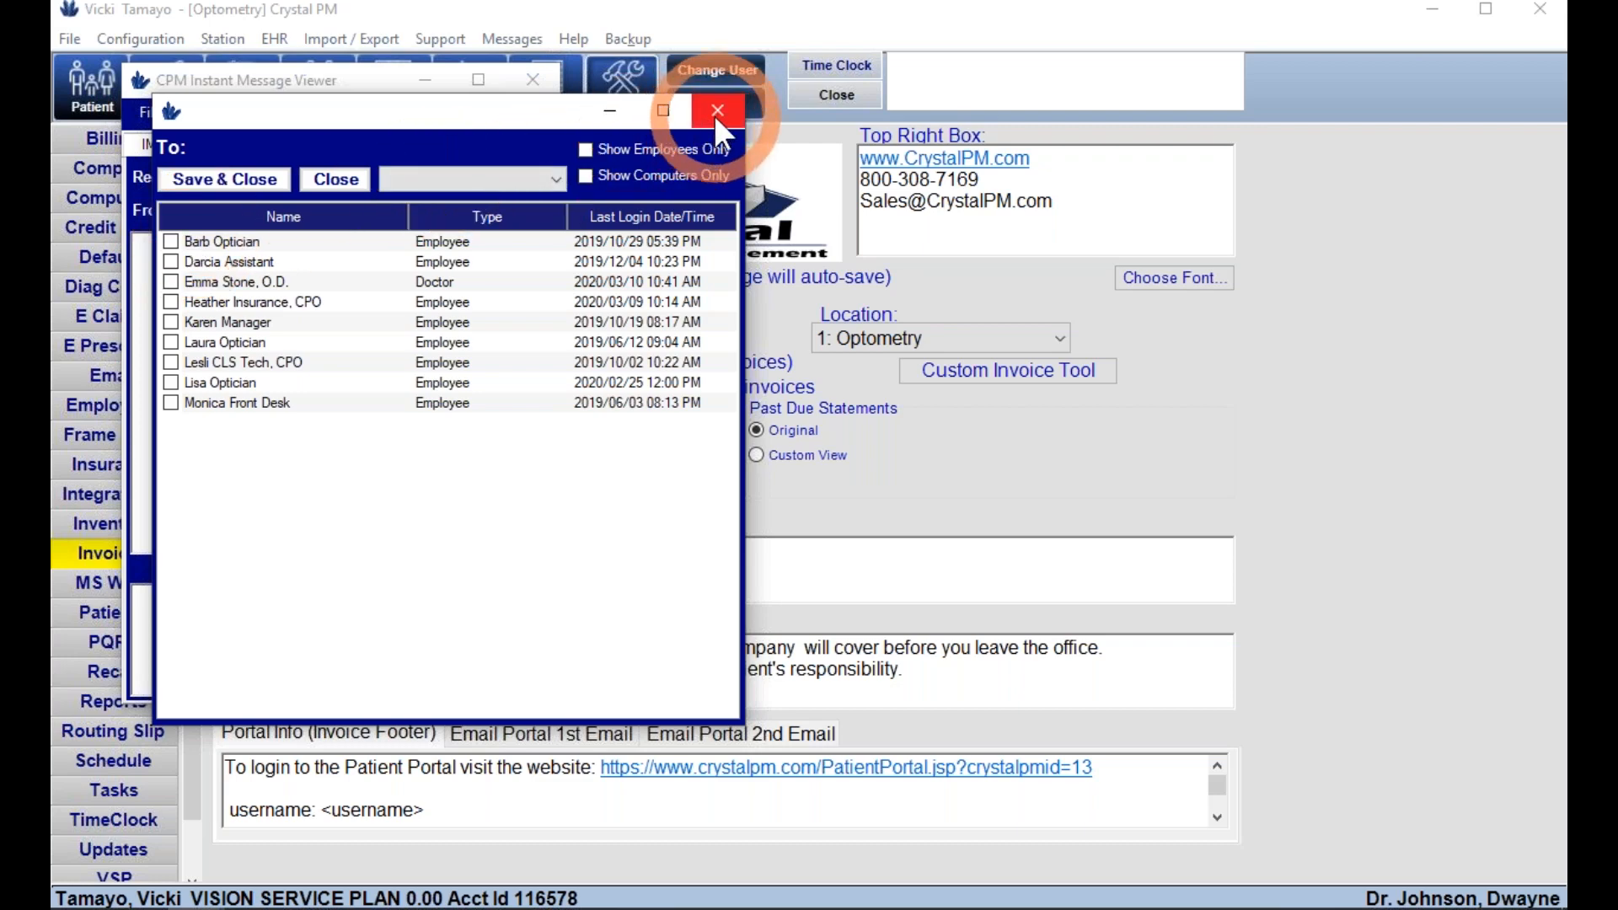
click(538, 76)
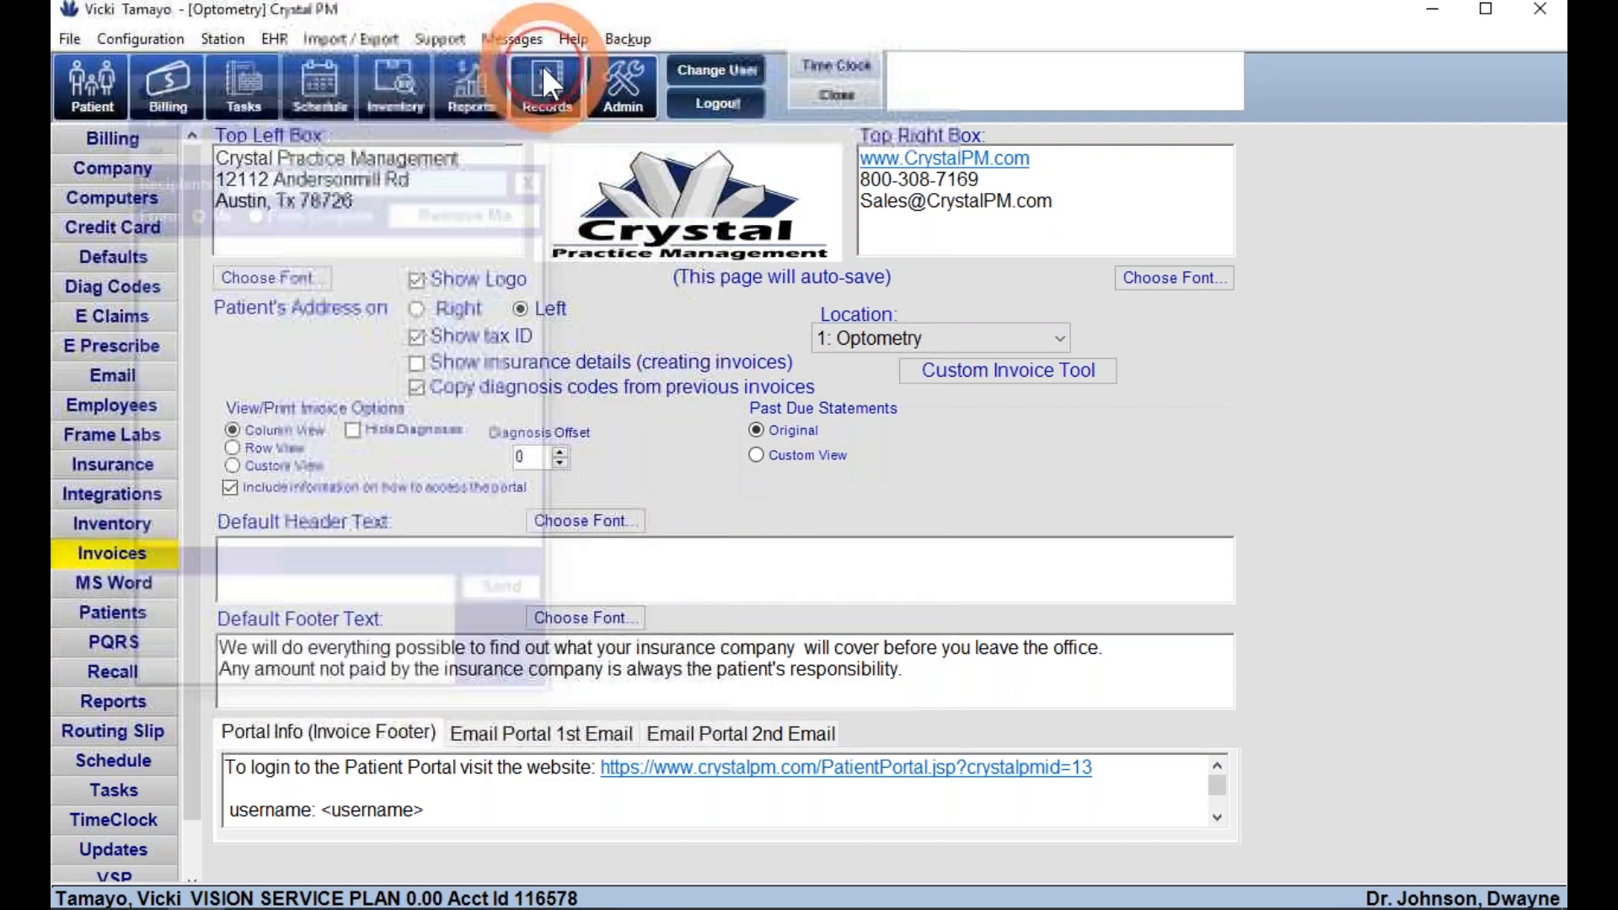
click(510, 39)
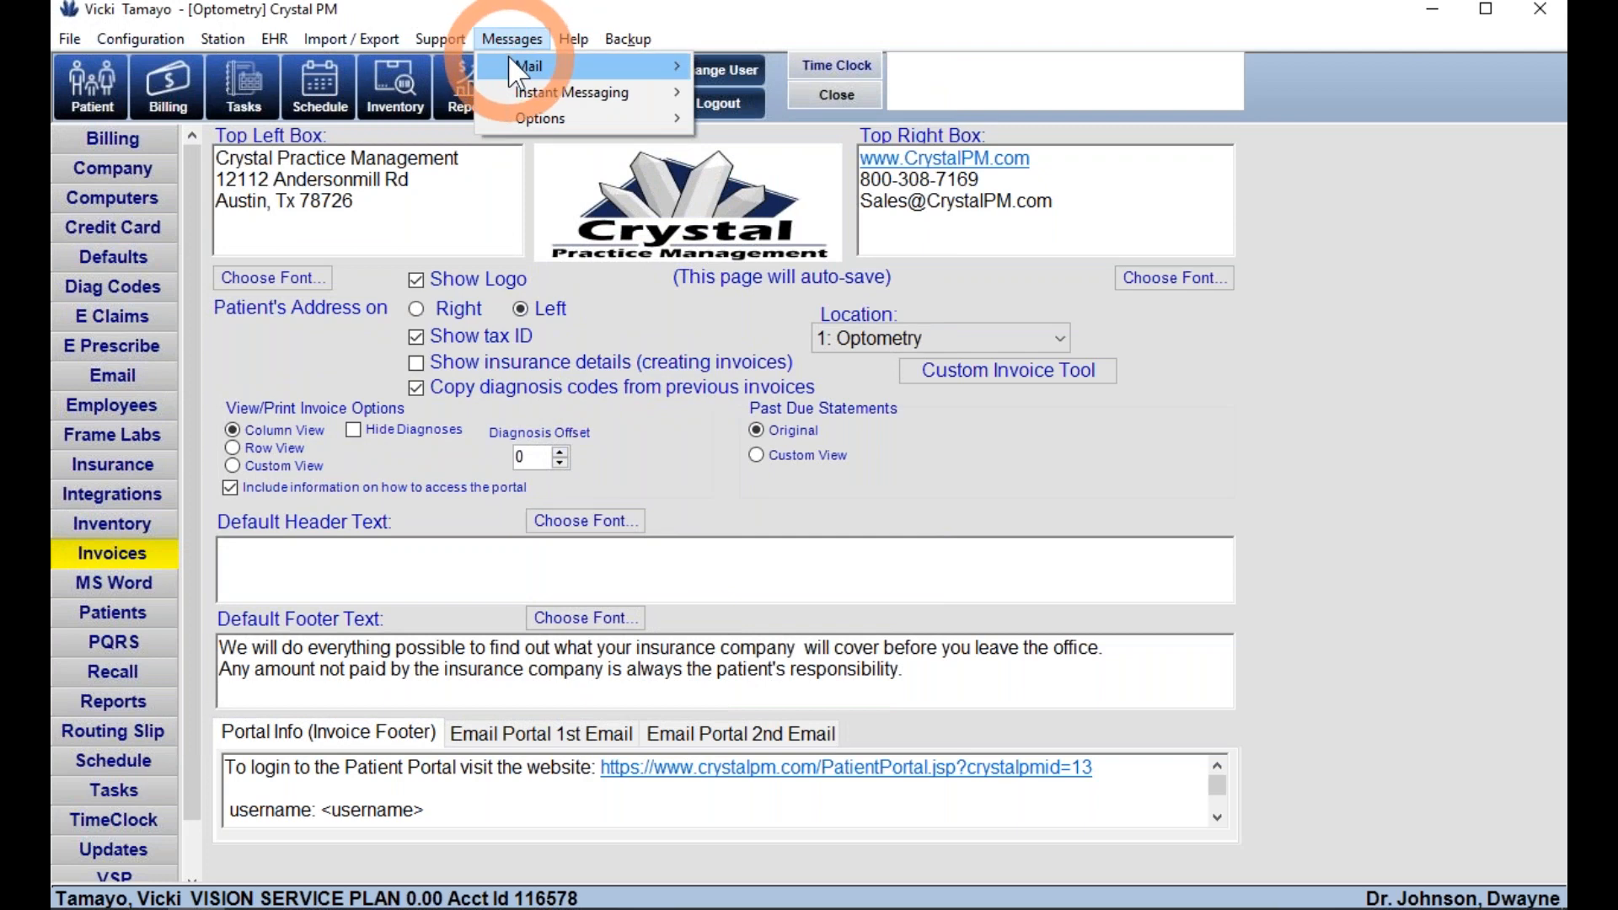
click(736, 69)
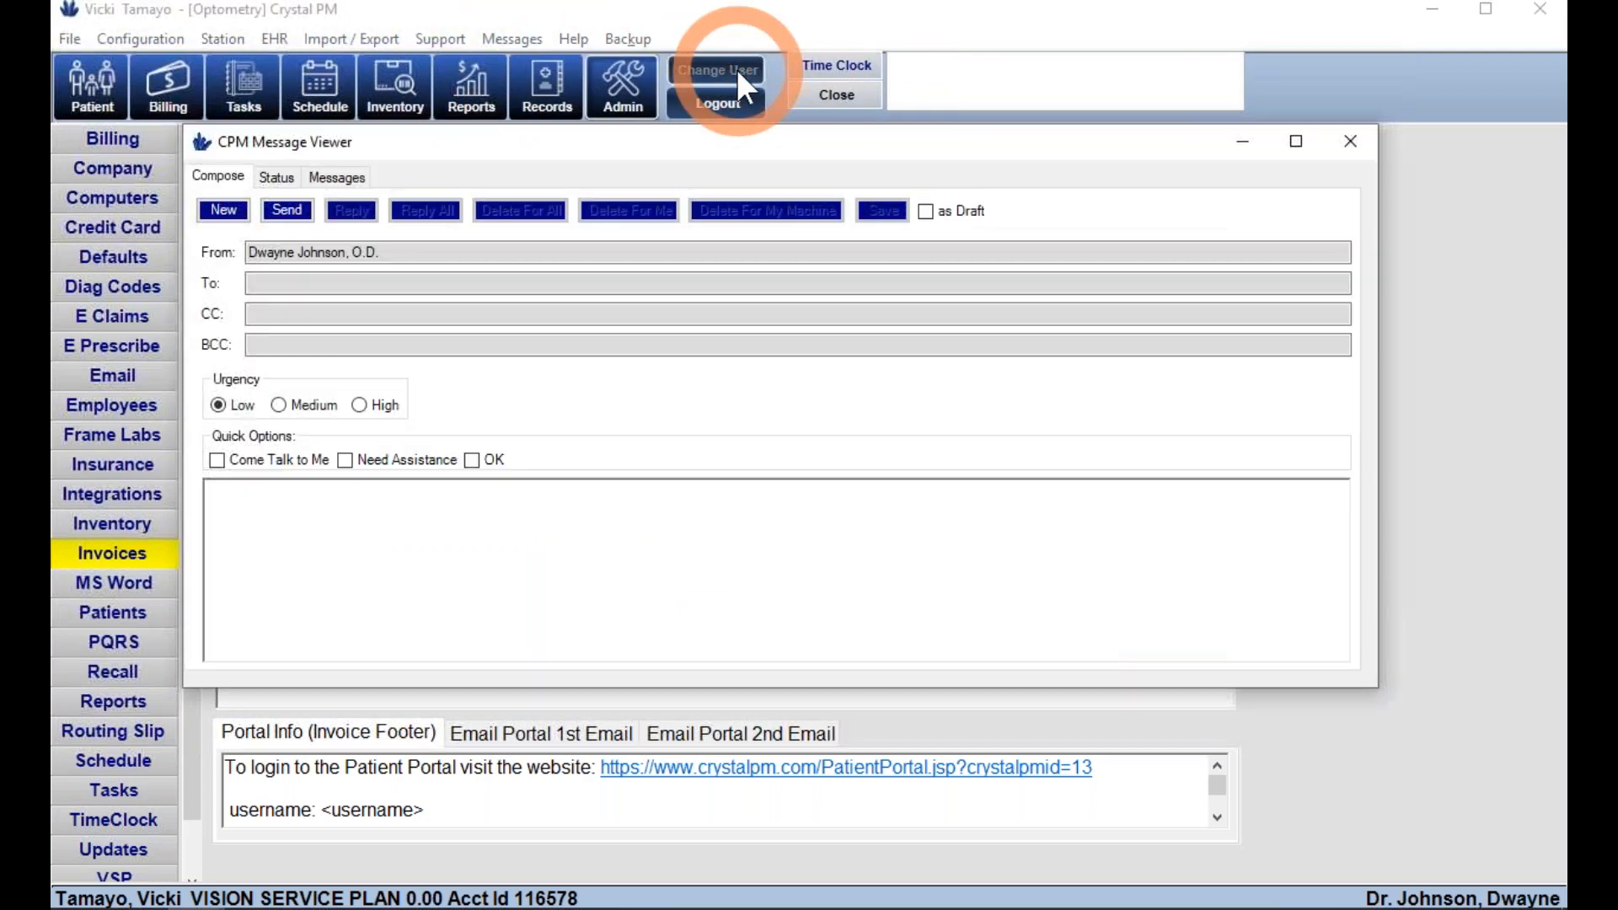
click(1353, 143)
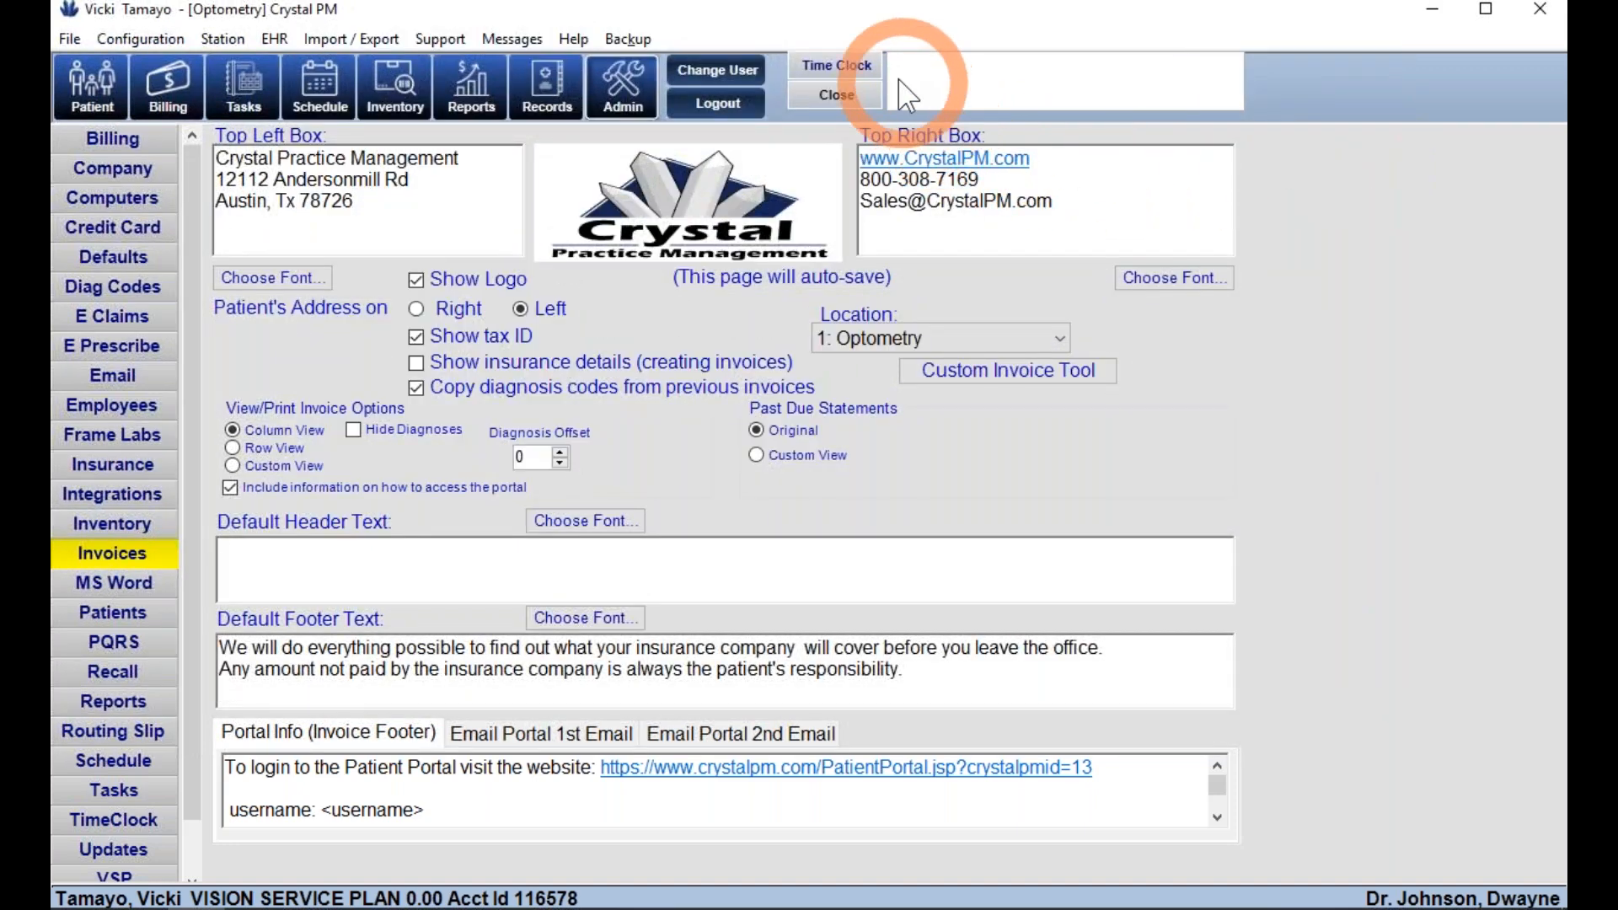
- Dismiss the clocked-in warning and clock the current user out at 04:23:02 PM
click(877, 68)
click(531, 306)
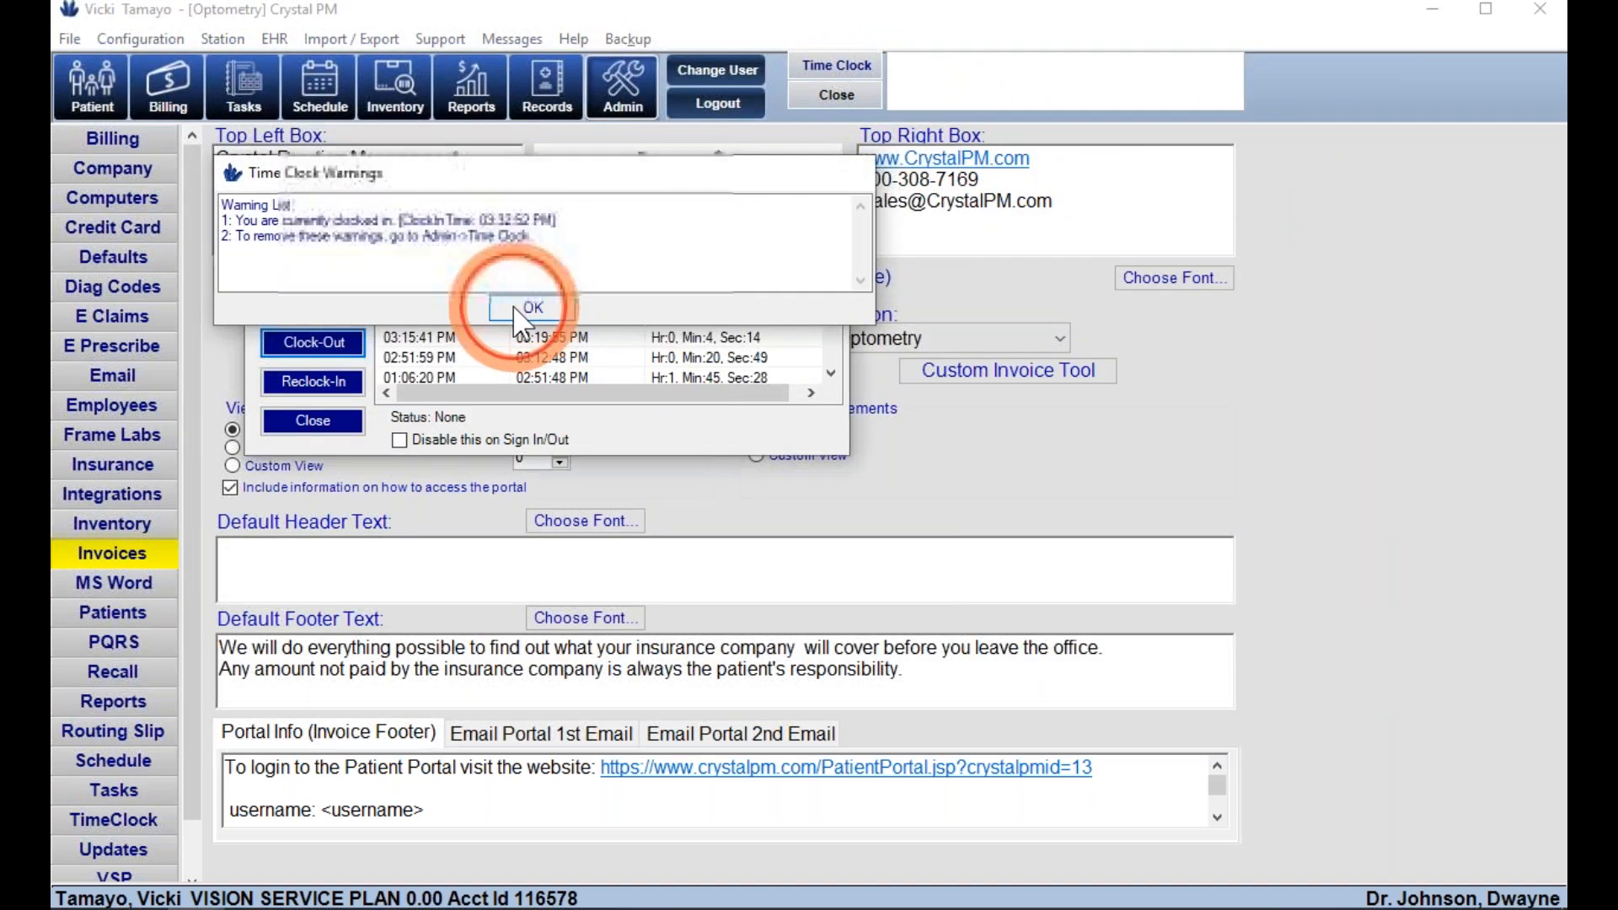
click(291, 342)
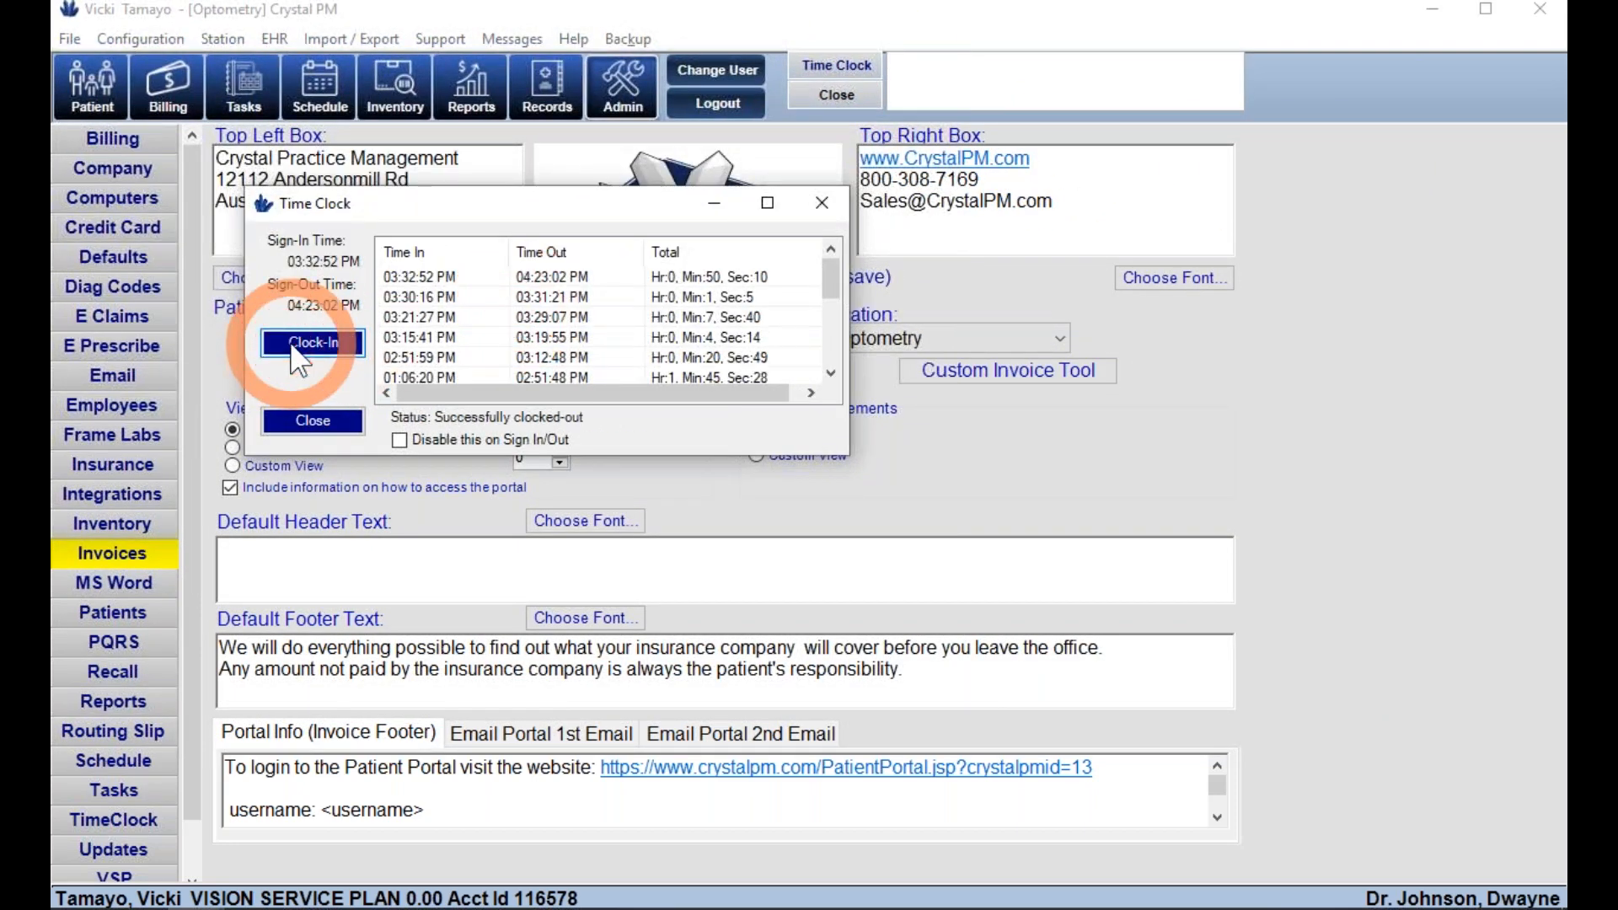
click(605, 292)
click(313, 420)
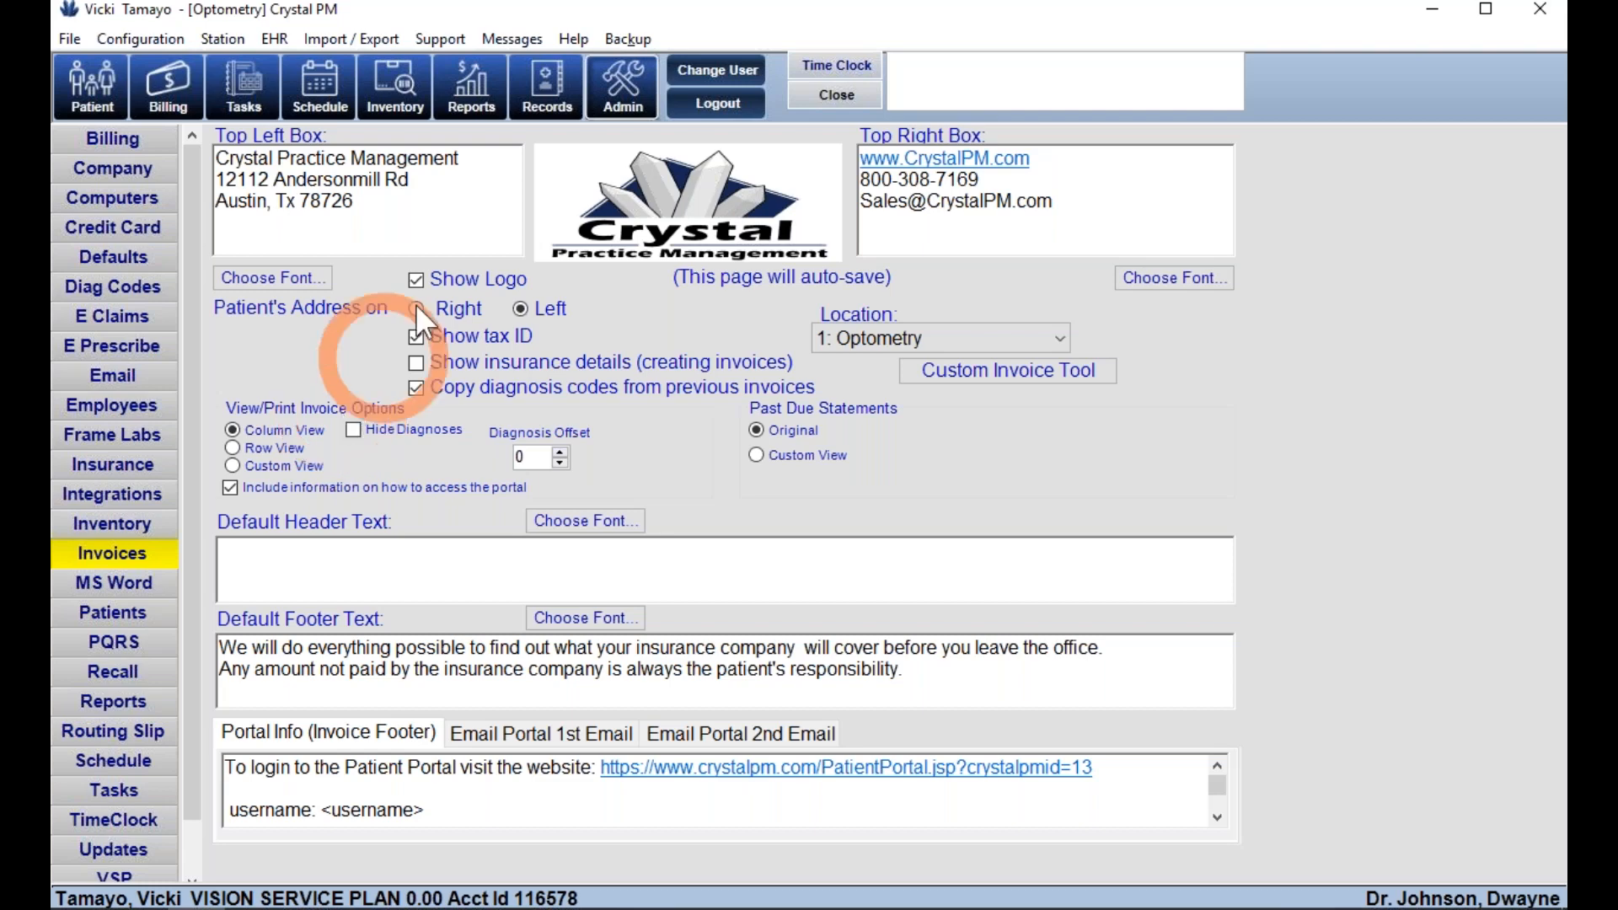
- Open the CrystalPM.com website through Help > Support > Visit Web Support
click(575, 39)
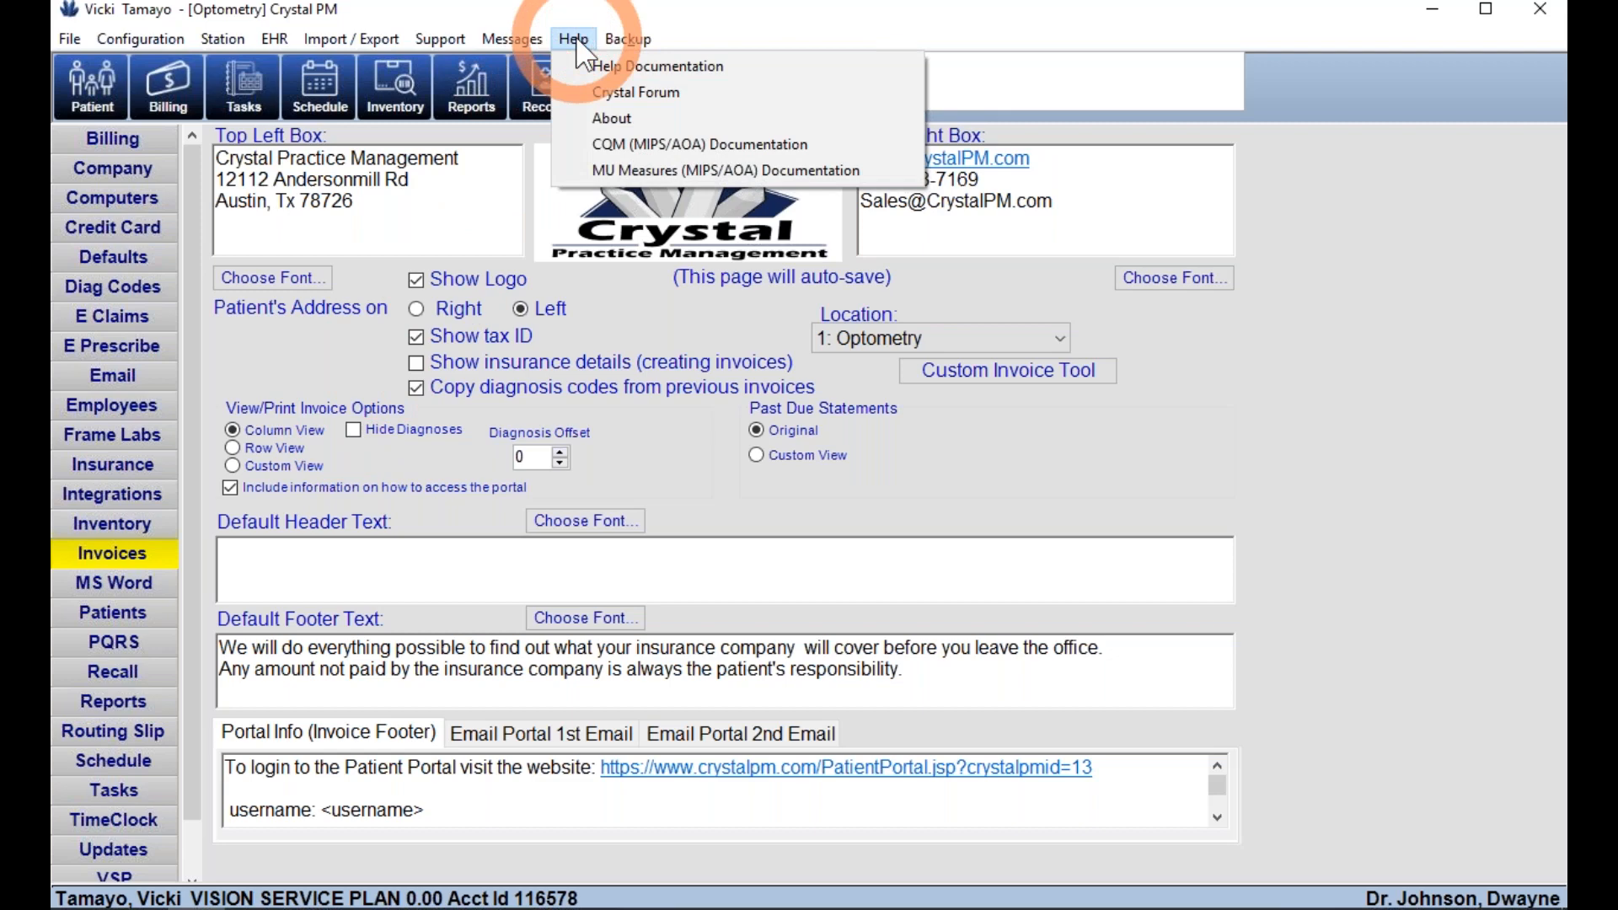
click(452, 37)
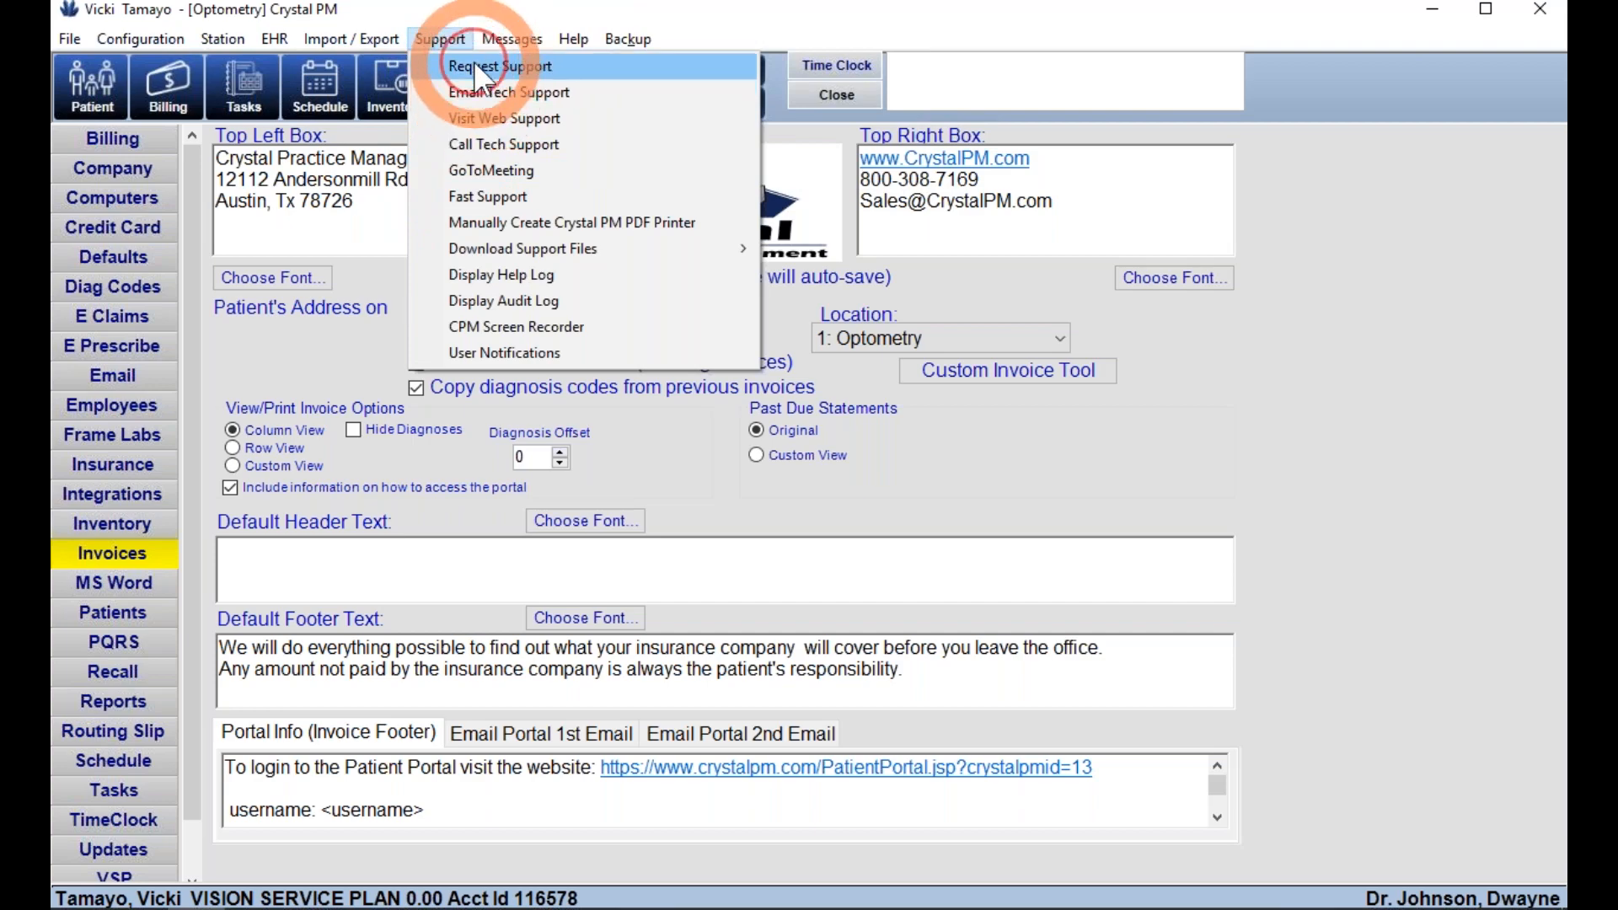
click(459, 117)
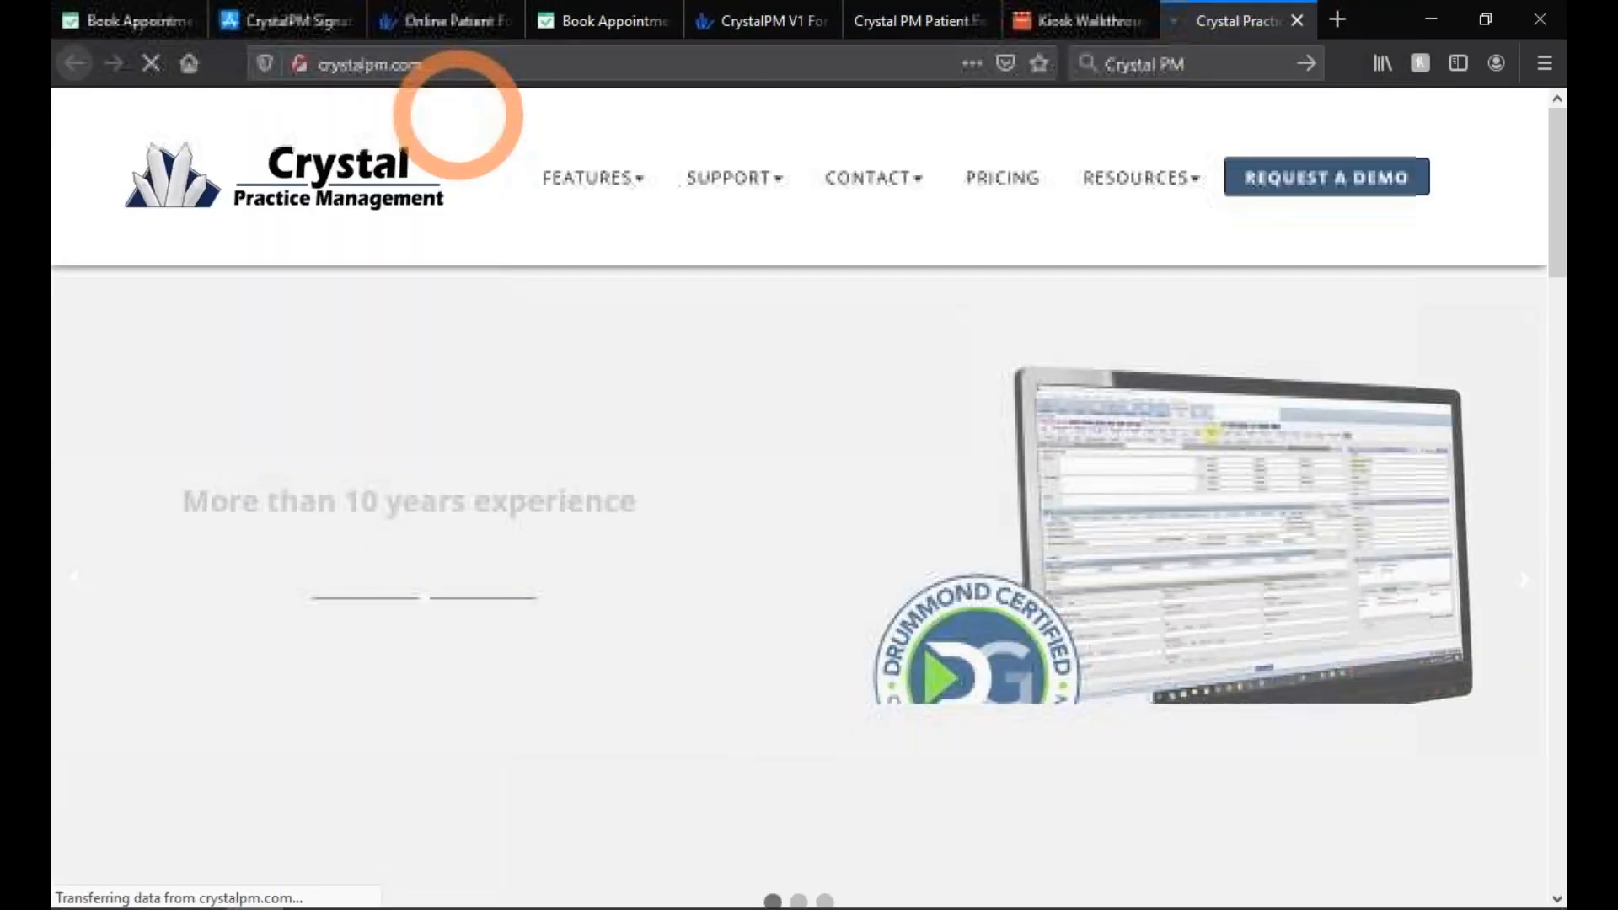
- Scroll through the support website, then return to Crystal PM's Admin Invoices settings
scroll(548, 704, down, 5)
scroll(548, 700, down, 5)
key(alt+Tab)
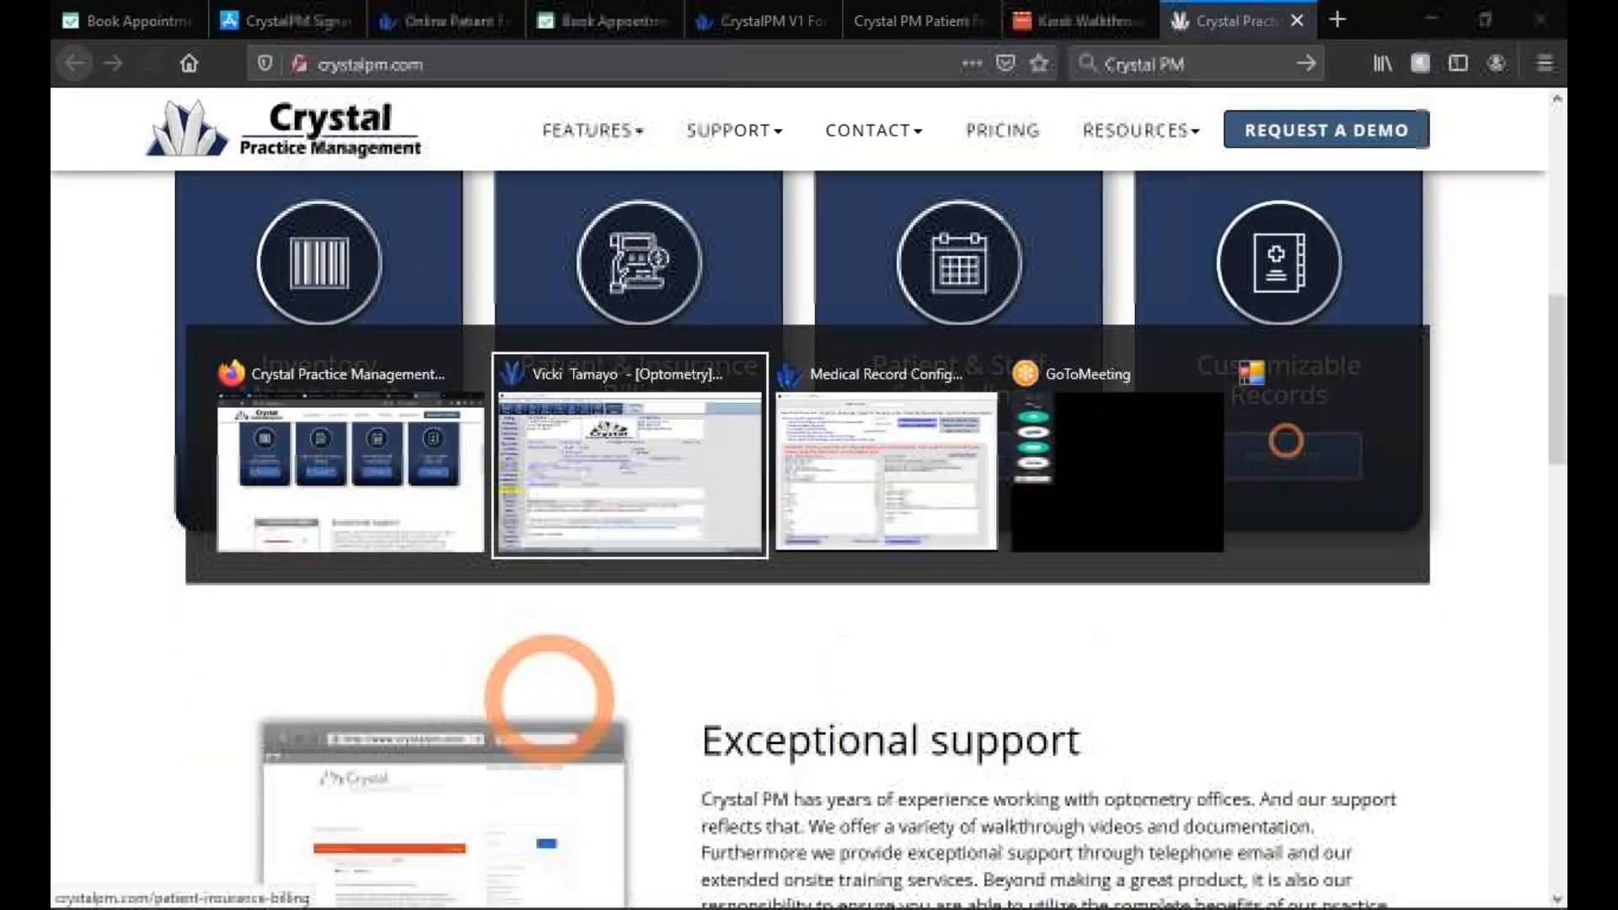
click(448, 39)
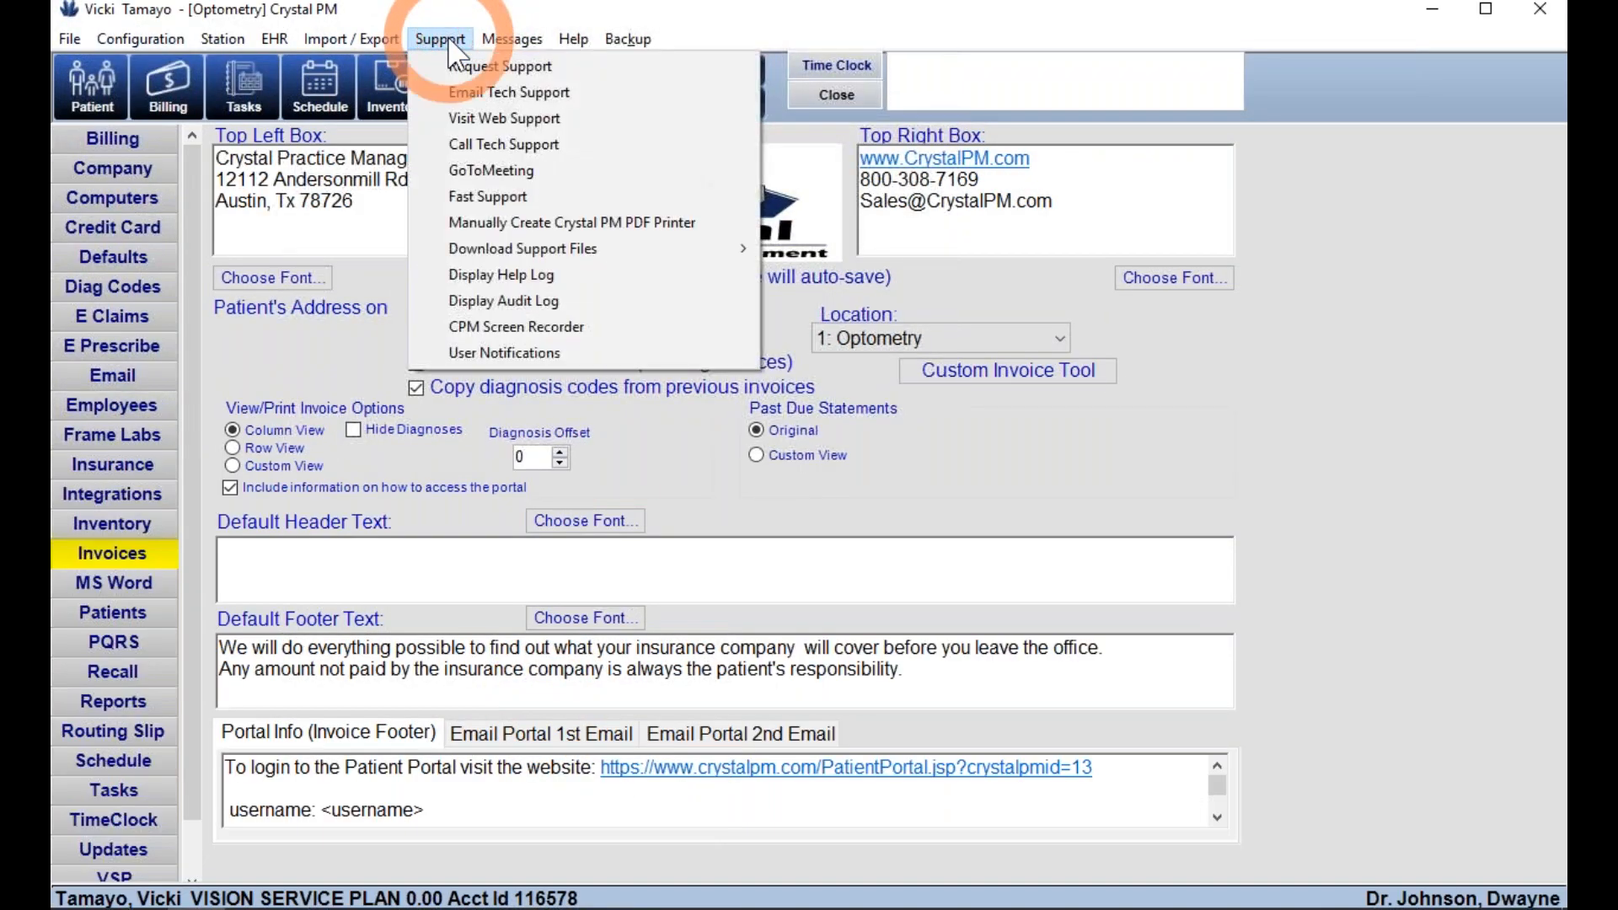
click(477, 146)
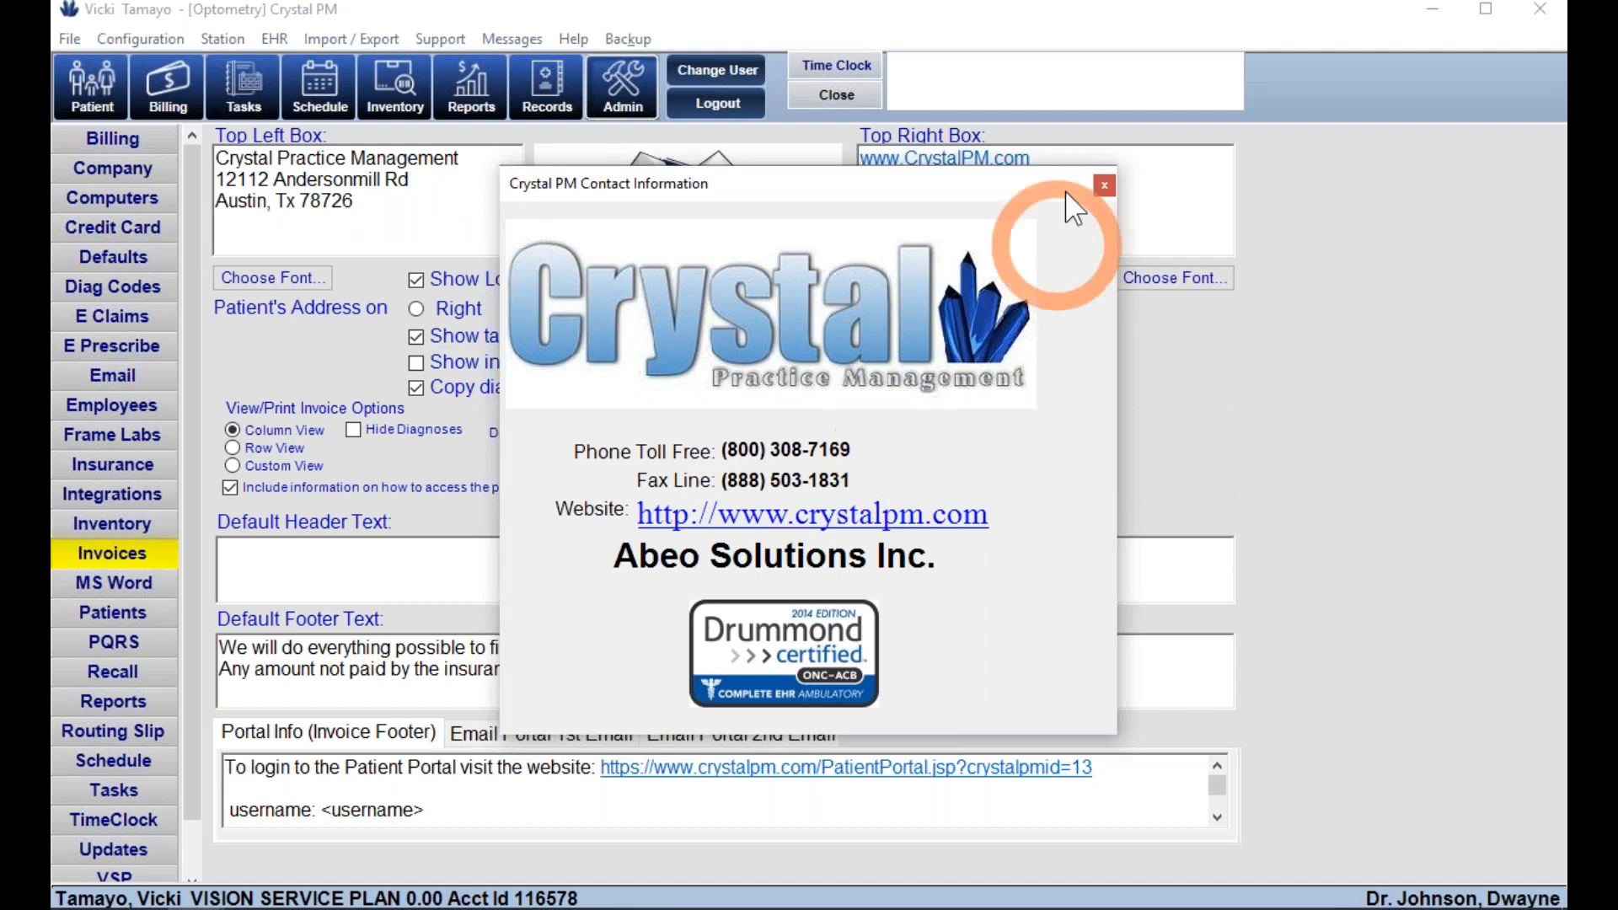
click(1104, 185)
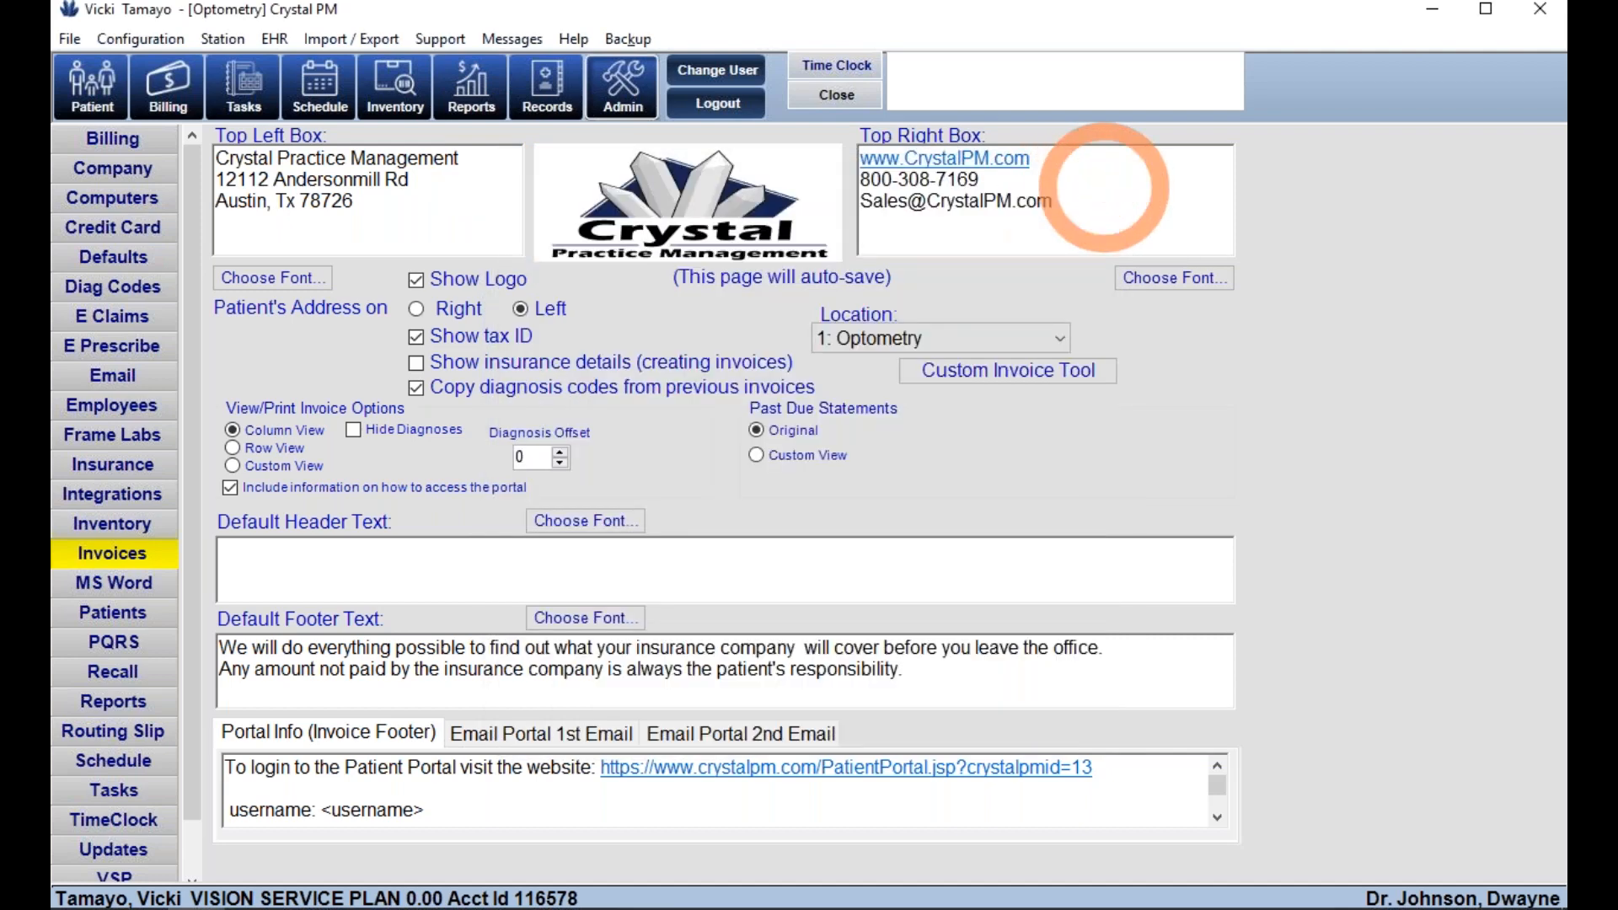